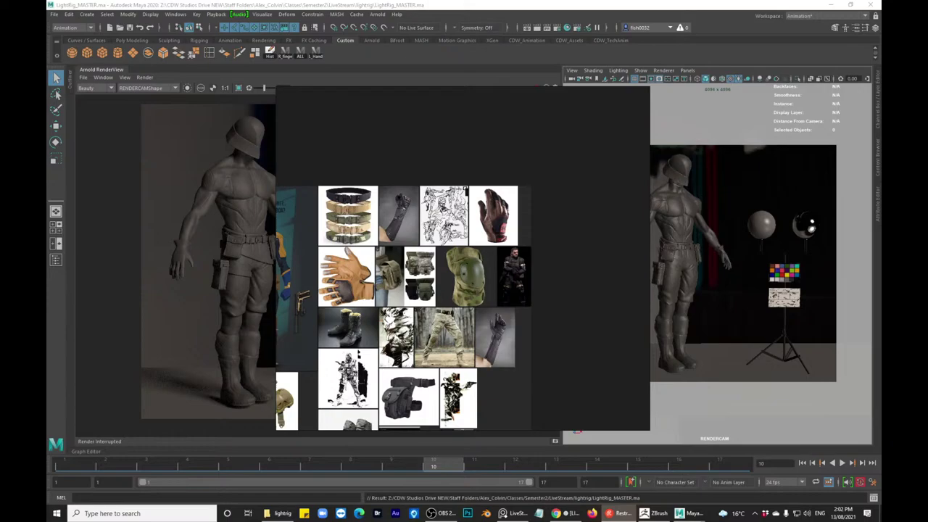
Step: Hide the PureRef board, then widen and zoom into the Arnold RenderView
{"action": "left_click", "coordinate": [517, 513]}
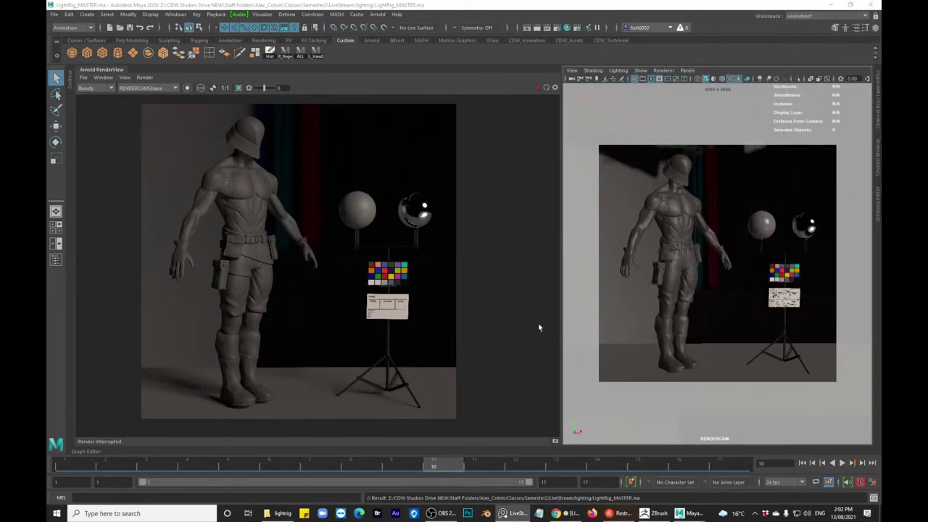
{"action": "left_click_drag", "start_coordinate": [557, 226], "coordinate": [637, 222]}
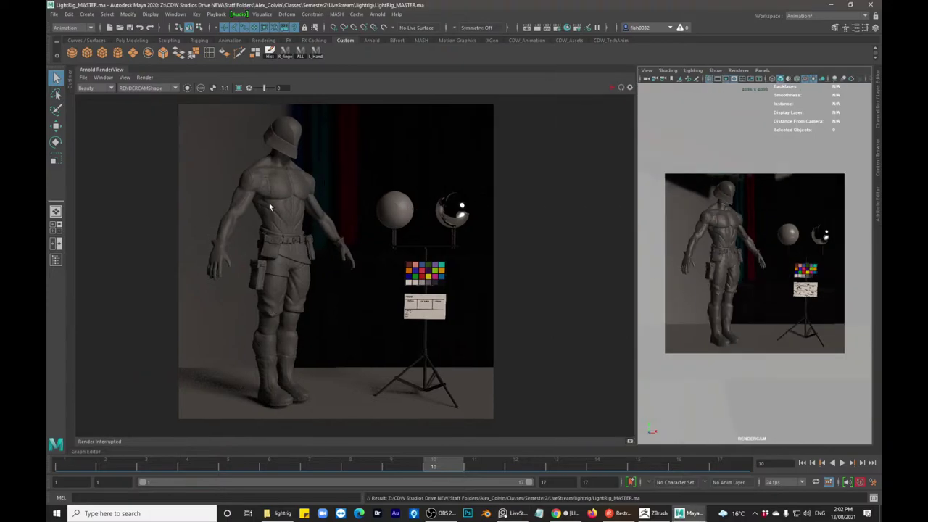
{"action": "scroll", "coordinate": [296, 180], "scroll_direction": "up", "scroll_amount": 2}
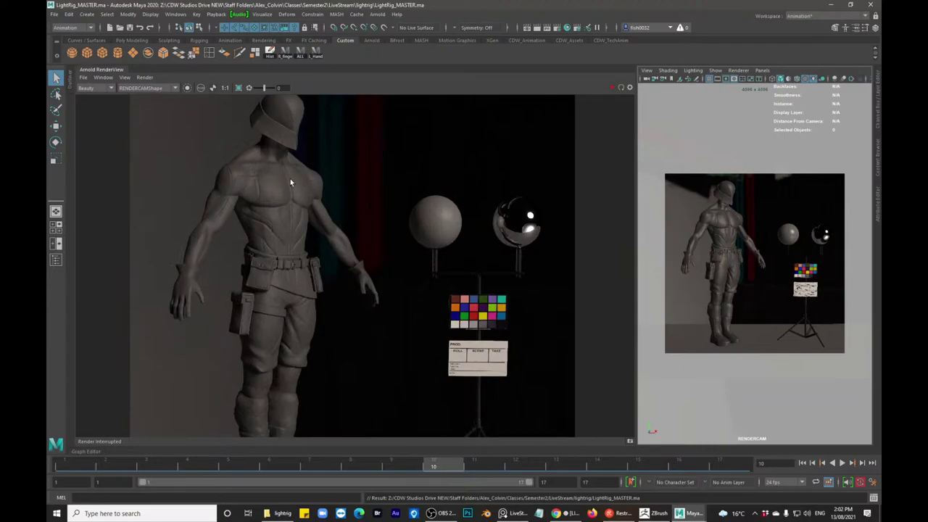
Step: Pan the render from the character down to floor and tripod, then back to the head
{"action": "middle_click_drag", "start_coordinate": [290, 179], "coordinate": [269, 198]}
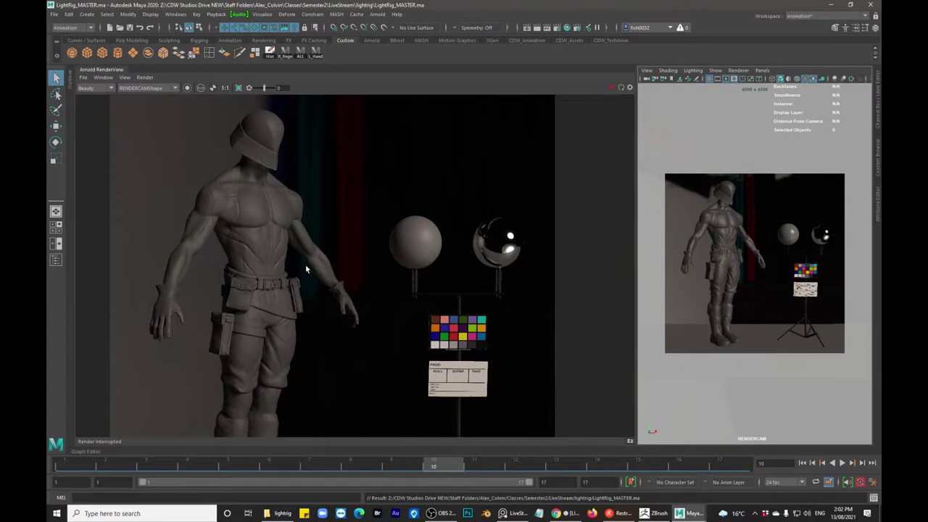
{"action": "middle_click_drag", "start_coordinate": [258, 214], "coordinate": [231, 115]}
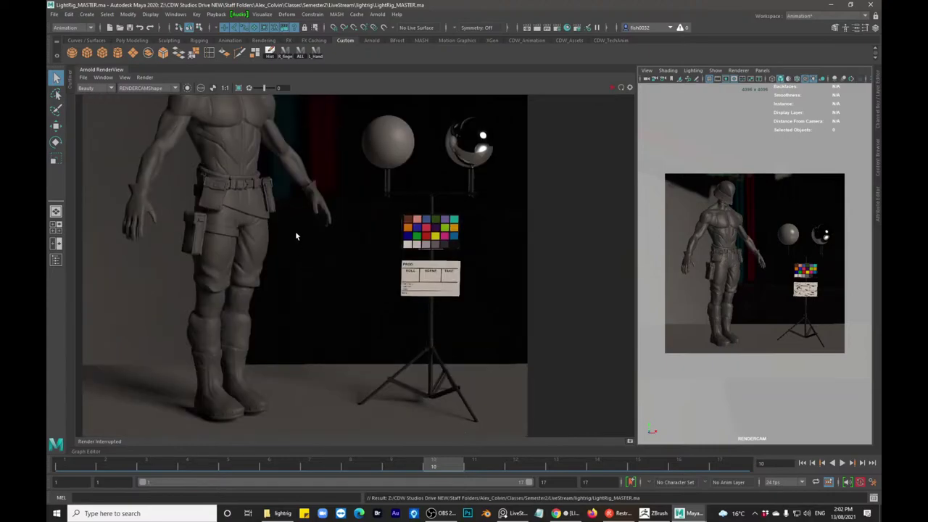
{"action": "middle_click_drag", "start_coordinate": [302, 182], "coordinate": [296, 280]}
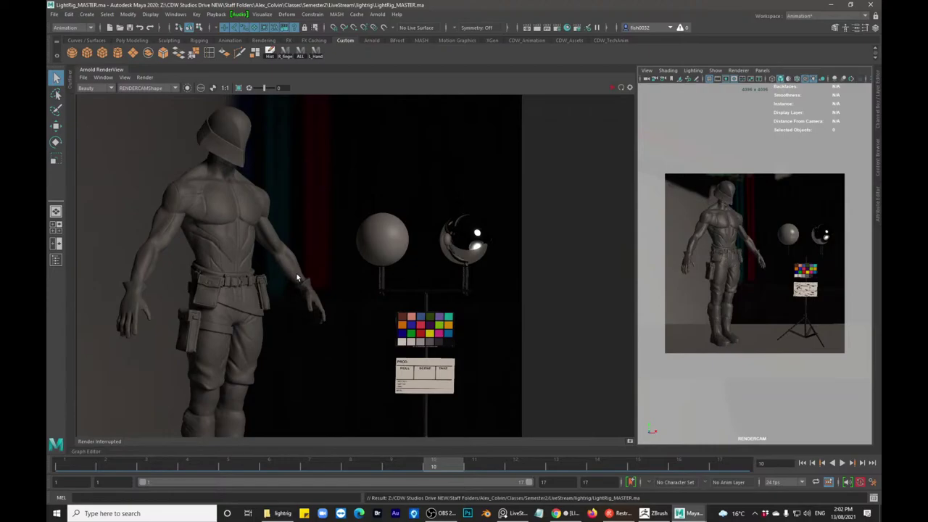
{"action": "scroll", "coordinate": [297, 277], "scroll_direction": "down", "scroll_amount": 2}
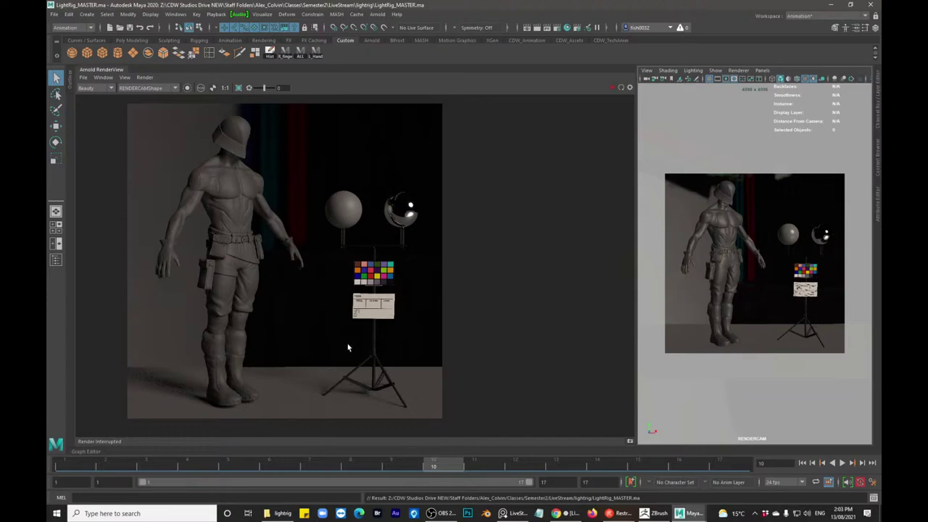
Step: Switch to ZBrush and turn the coloured character to a three-quarter view
{"action": "left_click", "coordinate": [655, 513]}
{"action": "left_click_drag", "start_coordinate": [559, 351], "coordinate": [581, 318]}
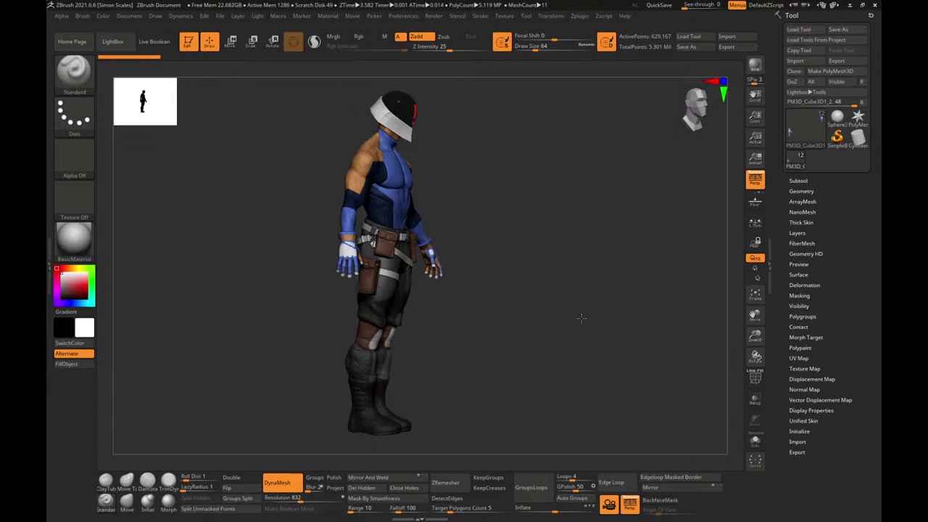
Step: Select the legs subtool, orbit around them, and mask the lower knee areas
{"action": "left_click_drag", "start_coordinate": [525, 235], "coordinate": [483, 310]}
{"action": "left_click", "coordinate": [483, 310], "text": "alt"}
{"action": "mouse_move", "coordinate": [483, 310]}
{"action": "right_mouse_down"}
{"action": "mouse_move", "coordinate": [457, 284]}
{"action": "mouse_move", "coordinate": [539, 289]}
{"action": "mouse_move", "coordinate": [528, 220]}
{"action": "mouse_move", "coordinate": [499, 209]}
{"action": "mouse_move", "coordinate": [490, 245]}
{"action": "mouse_move", "coordinate": [505, 253]}
{"action": "mouse_move", "coordinate": [529, 244]}
{"action": "mouse_move", "coordinate": [495, 232]}
{"action": "mouse_move", "coordinate": [504, 211]}
{"action": "mouse_move", "coordinate": [471, 197]}
{"action": "mouse_move", "coordinate": [462, 200]}
{"action": "mouse_move", "coordinate": [454, 249]}
{"action": "mouse_move", "coordinate": [340, 299]}
{"action": "right_mouse_up"}
{"action": "mouse_move", "coordinate": [332, 304]}
{"action": "left_mouse_down", "text": "ctrl"}
{"action": "mouse_move", "coordinate": [468, 246]}
{"action": "mouse_move", "coordinate": [478, 232]}
{"action": "left_mouse_up", "text": "ctrl"}
Step: Browse the mask brush list and mask a shape over the right knee
{"action": "left_click", "coordinate": [81, 76]}
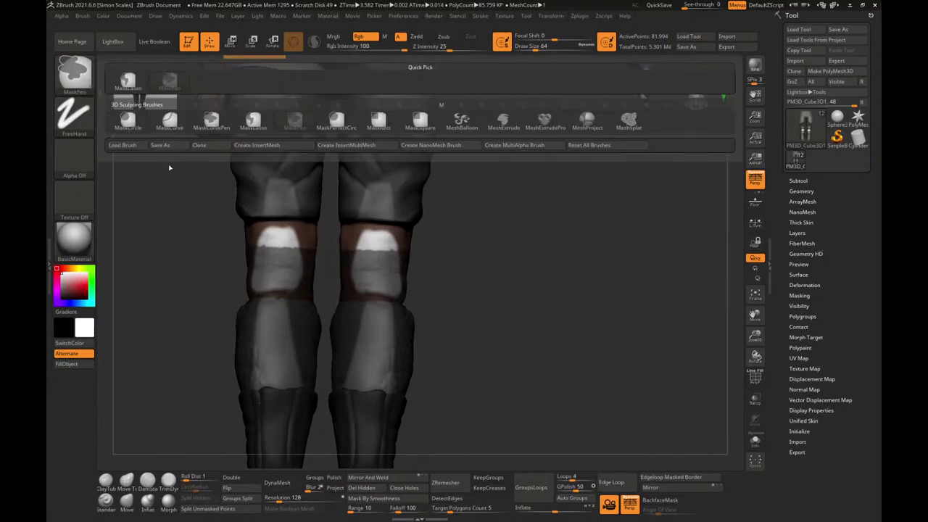
{"action": "left_click", "coordinate": [75, 72], "text": "ctrl"}
{"action": "left_click", "coordinate": [253, 120]}
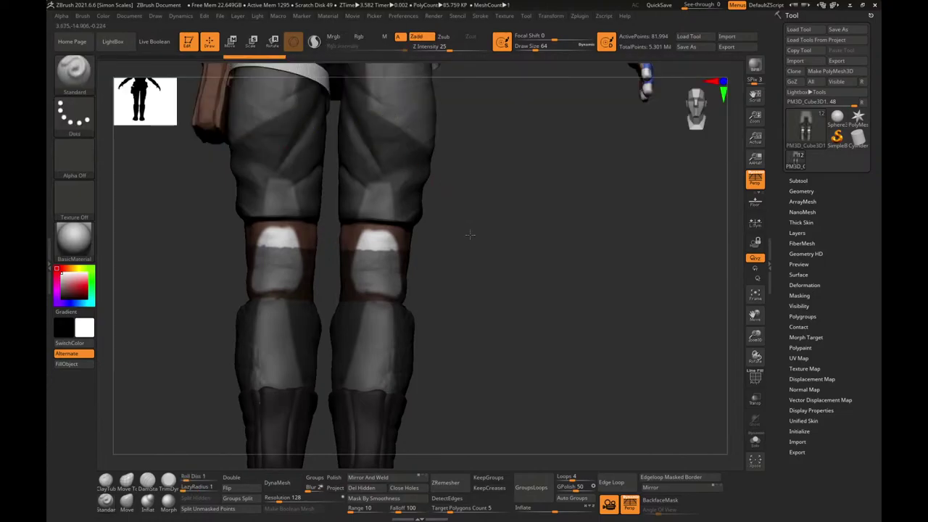
{"action": "mouse_move", "coordinate": [335, 223]}
{"action": "left_mouse_down", "text": "ctrl"}
{"action": "mouse_move", "coordinate": [378, 292]}
{"action": "mouse_move", "coordinate": [475, 232]}
{"action": "mouse_move", "coordinate": [475, 221]}
{"action": "mouse_move", "coordinate": [527, 223]}
{"action": "mouse_move", "coordinate": [408, 213]}
{"action": "left_mouse_up", "text": "ctrl"}
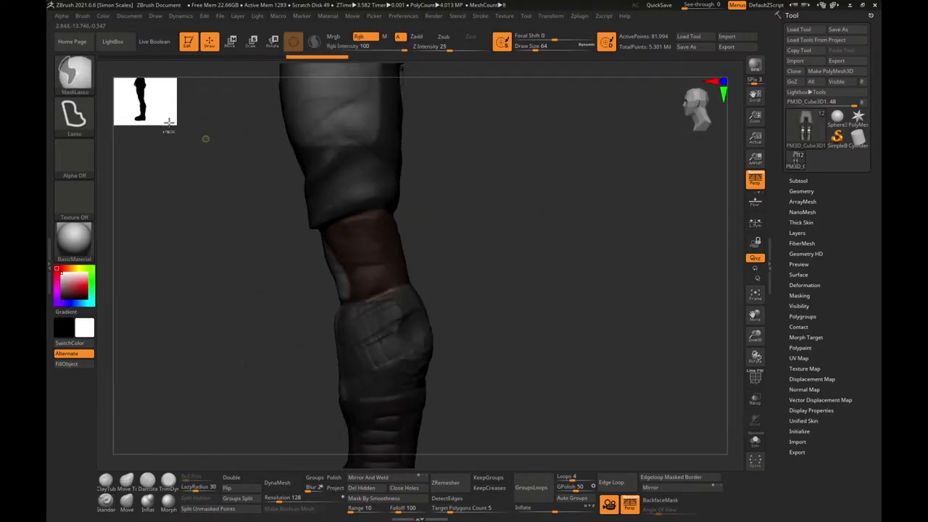
Step: Switch to MaskPen at draw size about 100 and bring the PureRef board over the viewport
{"action": "left_click", "coordinate": [74, 71], "text": "ctrl"}
{"action": "left_click", "coordinate": [294, 120]}
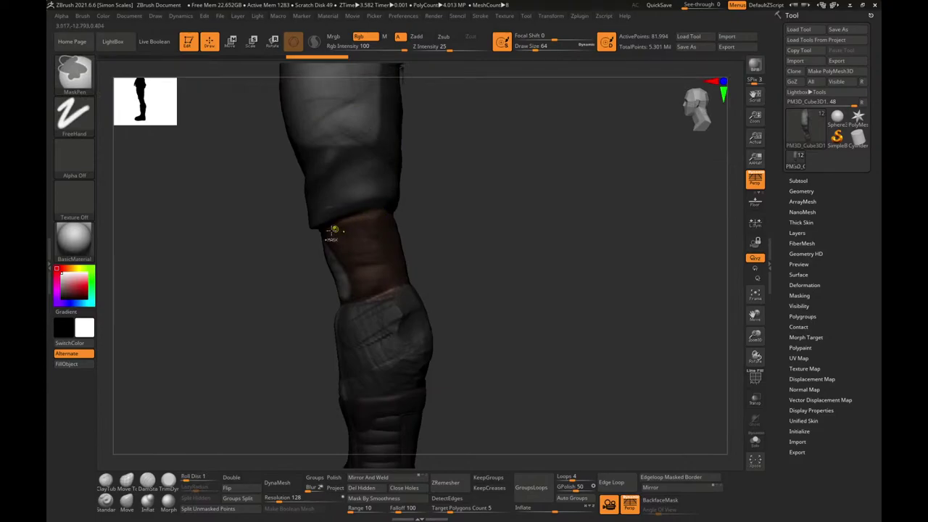
{"action": "right_click", "coordinate": [382, 215]}
{"action": "left_click_drag", "start_coordinate": [382, 216], "coordinate": [455, 206]}
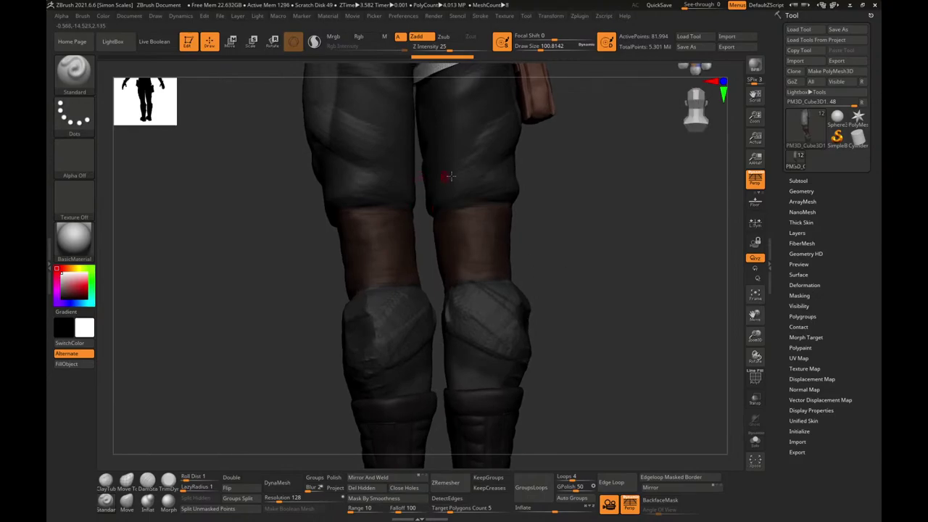
{"action": "left_click_drag", "start_coordinate": [870, 326], "coordinate": [459, 245]}
Step: Zoom and pan the PureRef board in on the knee pad images
{"action": "scroll", "coordinate": [459, 245], "scroll_direction": "up", "scroll_amount": 5}
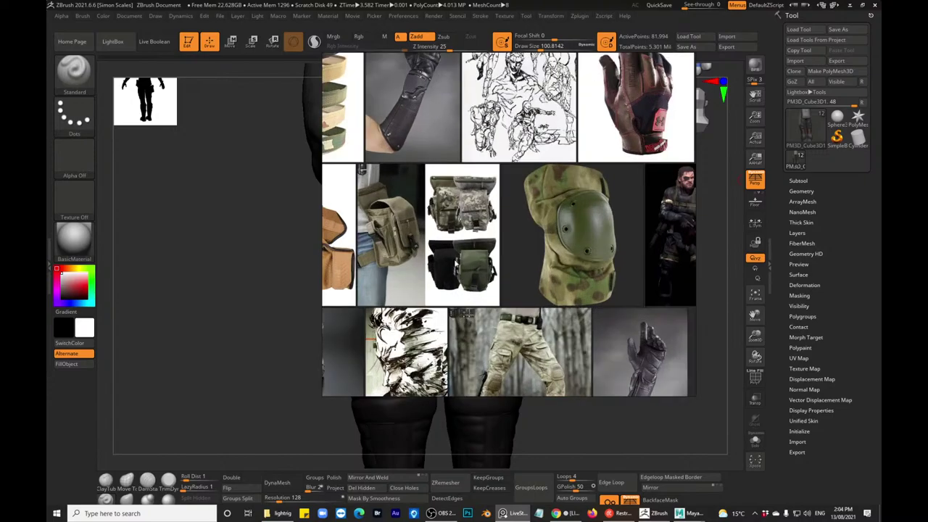
{"action": "right_click_drag", "start_coordinate": [498, 143], "coordinate": [599, 207]}
{"action": "scroll", "coordinate": [599, 207], "scroll_direction": "up", "scroll_amount": 4}
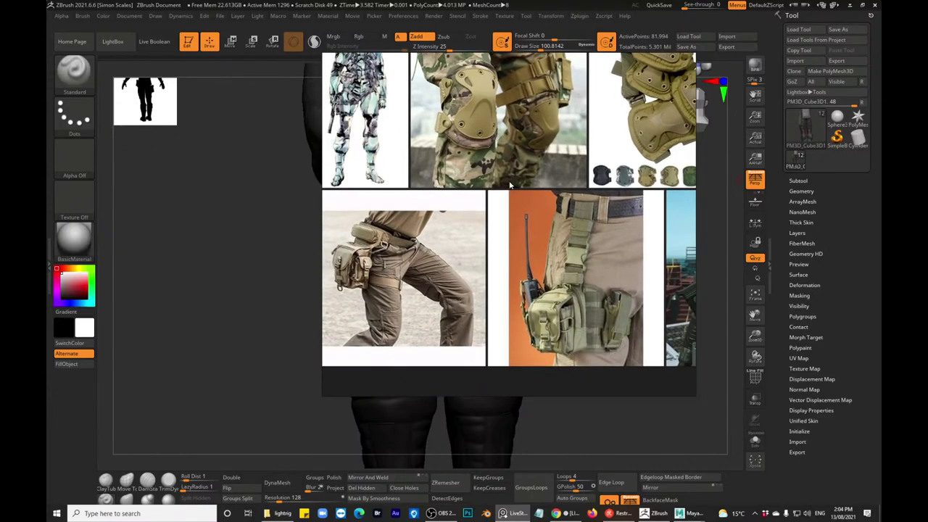
{"action": "scroll", "coordinate": [498, 136], "scroll_direction": "up", "scroll_amount": 3}
{"action": "scroll", "coordinate": [466, 194], "scroll_direction": "up", "scroll_amount": 2}
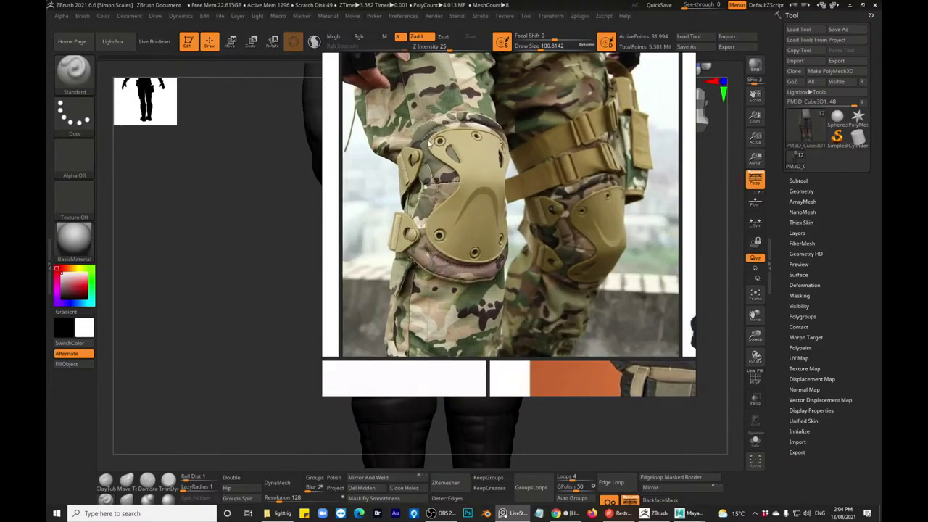
{"action": "scroll", "coordinate": [414, 150], "scroll_direction": "down", "scroll_amount": 5}
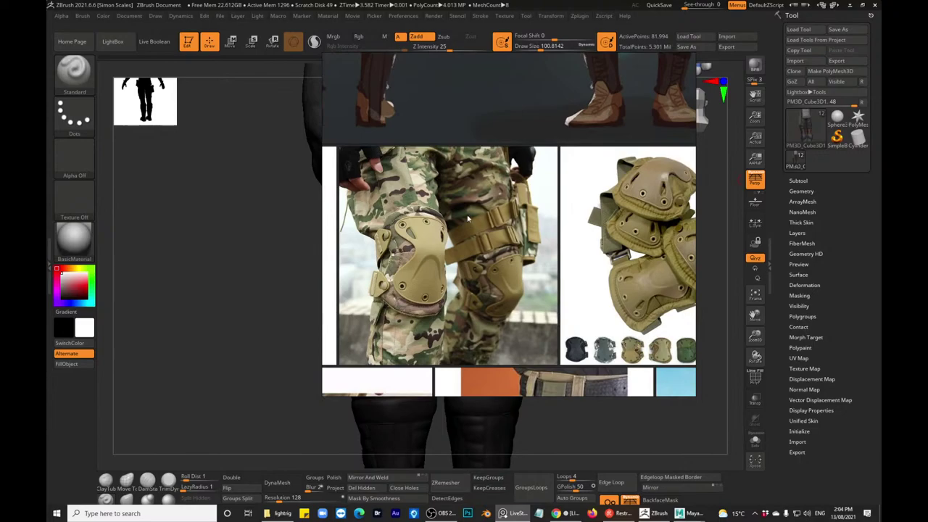
{"action": "scroll", "coordinate": [478, 266], "scroll_direction": "down", "scroll_amount": 2}
Step: Look over the boots and sketches, then frame the knee pad image up close
{"action": "mouse_move", "coordinate": [478, 266]}
{"action": "middle_mouse_down"}
{"action": "mouse_move", "coordinate": [545, 108]}
{"action": "mouse_move", "coordinate": [586, 163]}
{"action": "mouse_move", "coordinate": [526, 201]}
{"action": "mouse_move", "coordinate": [549, 165]}
{"action": "middle_mouse_up"}
{"action": "scroll", "coordinate": [599, 127], "scroll_direction": "up", "scroll_amount": 3}
{"action": "middle_click_drag", "start_coordinate": [599, 127], "coordinate": [551, 196]}
{"action": "scroll", "coordinate": [501, 130], "scroll_direction": "down", "scroll_amount": 3}
{"action": "scroll", "coordinate": [581, 148], "scroll_direction": "up", "scroll_amount": 3}
{"action": "scroll", "coordinate": [581, 147], "scroll_direction": "up", "scroll_amount": 2}
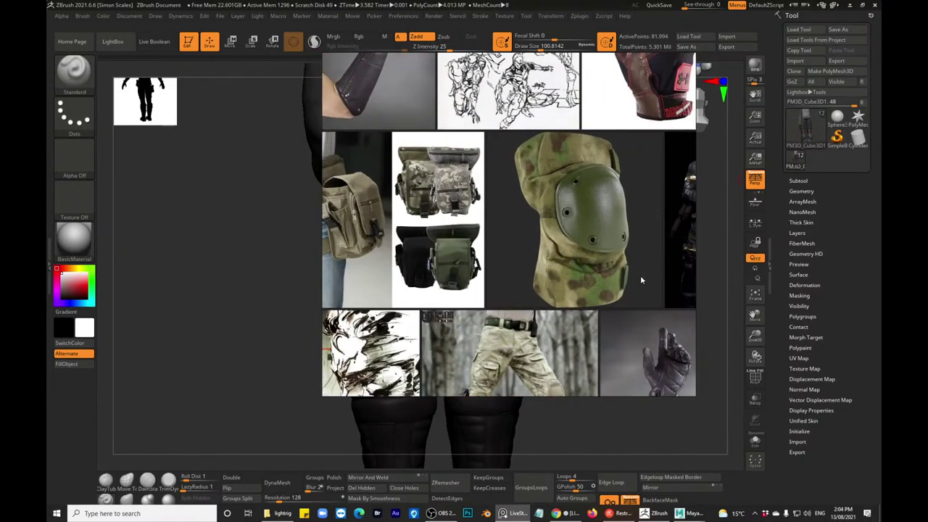
{"action": "middle_click_drag", "start_coordinate": [599, 261], "coordinate": [485, 149]}
{"action": "scroll", "coordinate": [567, 186], "scroll_direction": "down", "scroll_amount": 1}
{"action": "scroll", "coordinate": [497, 192], "scroll_direction": "up", "scroll_amount": 1}
{"action": "scroll", "coordinate": [508, 205], "scroll_direction": "up", "scroll_amount": 3}
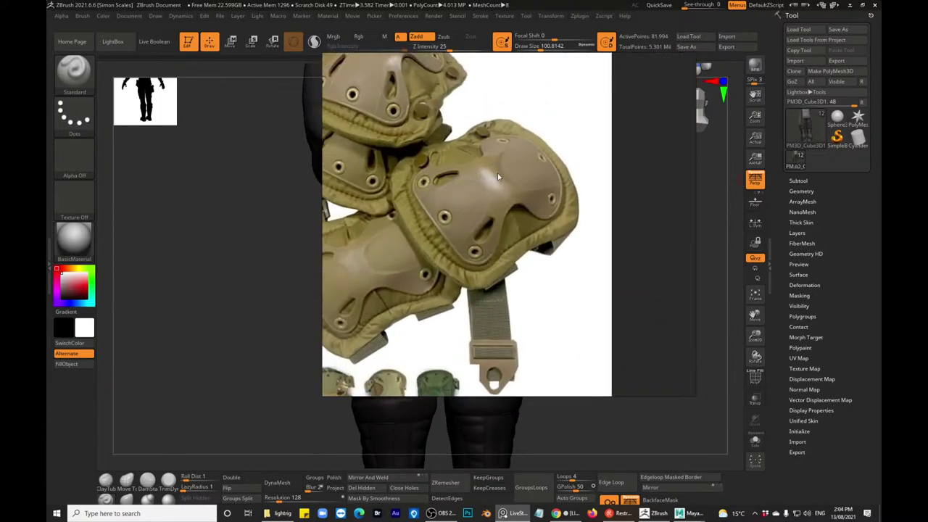
{"action": "scroll", "coordinate": [486, 191], "scroll_direction": "down", "scroll_amount": 5}
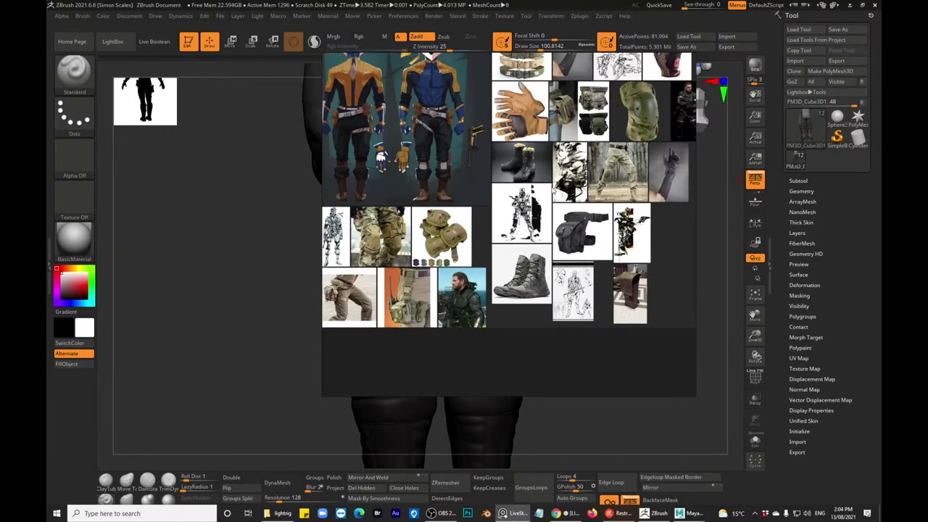
{"action": "scroll", "coordinate": [428, 125], "scroll_direction": "up", "scroll_amount": 5}
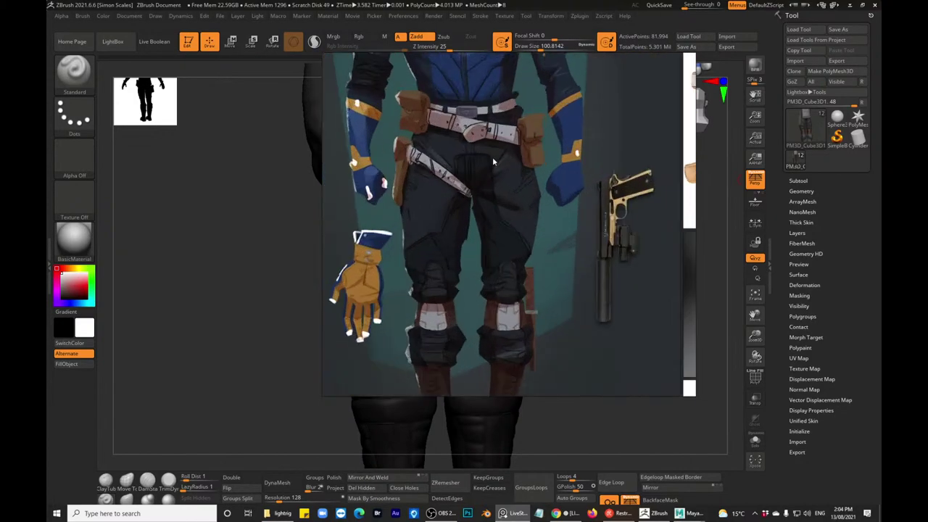
{"action": "scroll", "coordinate": [496, 213], "scroll_direction": "down", "scroll_amount": 5}
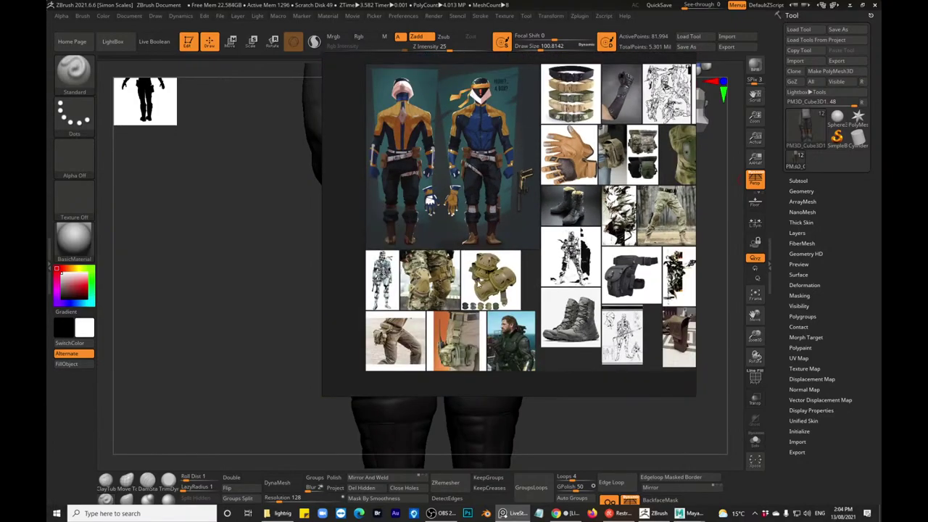
{"action": "scroll", "coordinate": [524, 260], "scroll_direction": "up", "scroll_amount": 3}
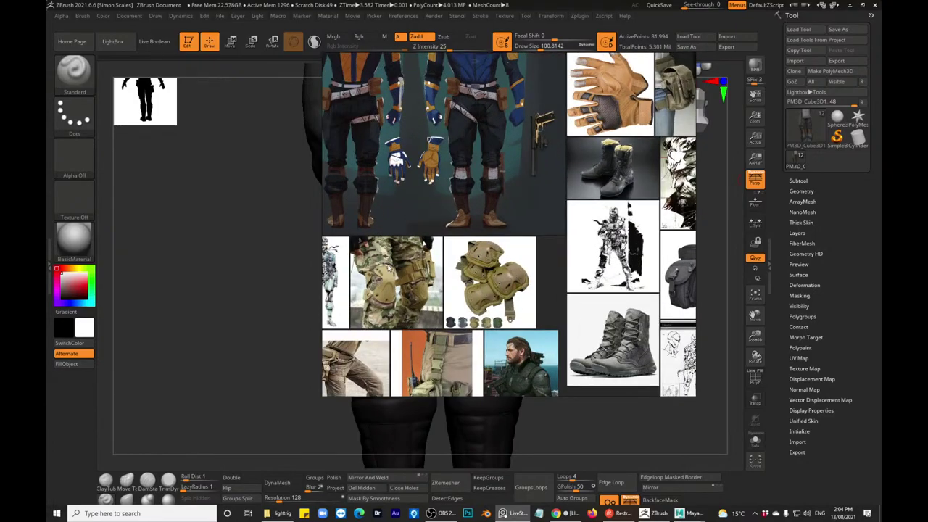
Step: Hide the board, nudge the leg view, then reopen it on belts, gloves and knee pad
{"action": "left_click", "coordinate": [299, 274]}
{"action": "left_click_drag", "start_coordinate": [587, 257], "coordinate": [565, 258]}
{"action": "key", "text": "alt+Tab"}
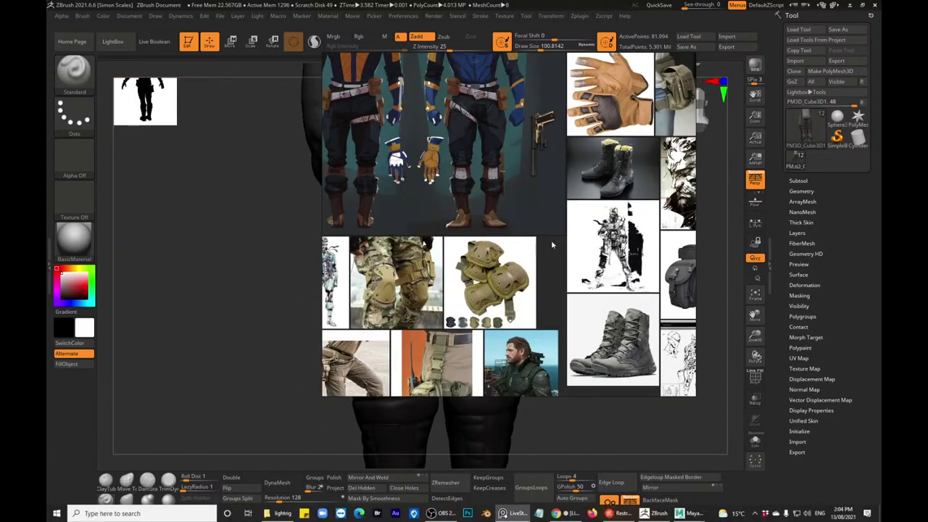
{"action": "middle_click_drag", "start_coordinate": [616, 174], "coordinate": [323, 239]}
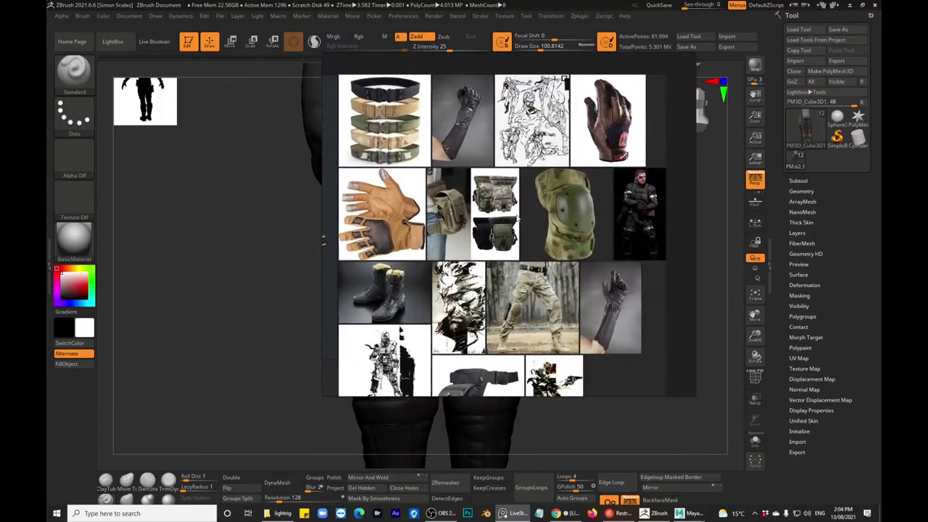
{"action": "scroll", "coordinate": [531, 204], "scroll_direction": "up", "scroll_amount": 1}
Step: Paint a MaskPen mask down the brown shin band, undoing the first stray streak
{"action": "key", "text": "alt+Tab"}
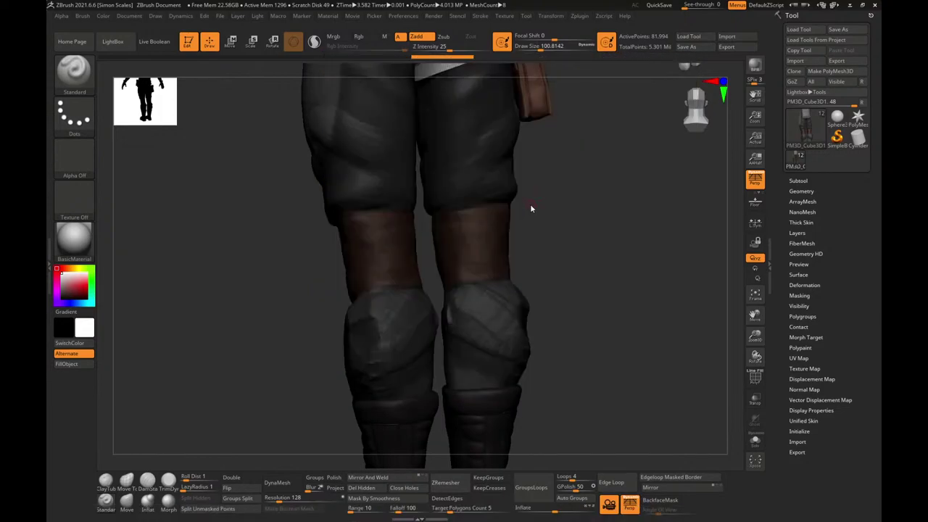
{"action": "mouse_move", "coordinate": [562, 267]}
{"action": "left_mouse_down"}
{"action": "mouse_move", "coordinate": [582, 256]}
{"action": "mouse_move", "coordinate": [532, 224]}
{"action": "left_mouse_up"}
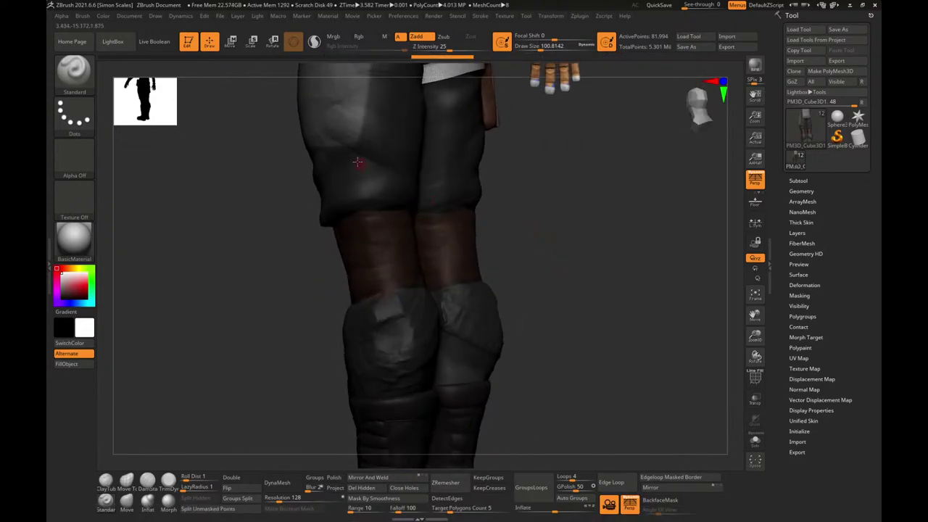
{"action": "key", "text": "ctrl"}
{"action": "mouse_move", "coordinate": [373, 218]}
{"action": "left_mouse_down", "text": "ctrl"}
{"action": "mouse_move", "coordinate": [389, 298]}
{"action": "mouse_move", "coordinate": [377, 279]}
{"action": "left_mouse_up", "text": "ctrl"}
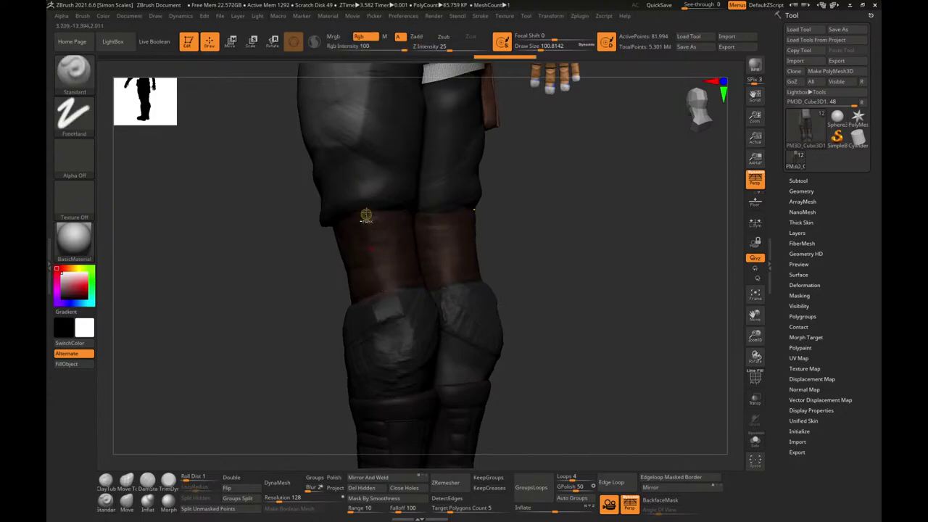
{"action": "left_click_drag", "start_coordinate": [366, 209], "coordinate": [384, 290], "text": "ctrl"}
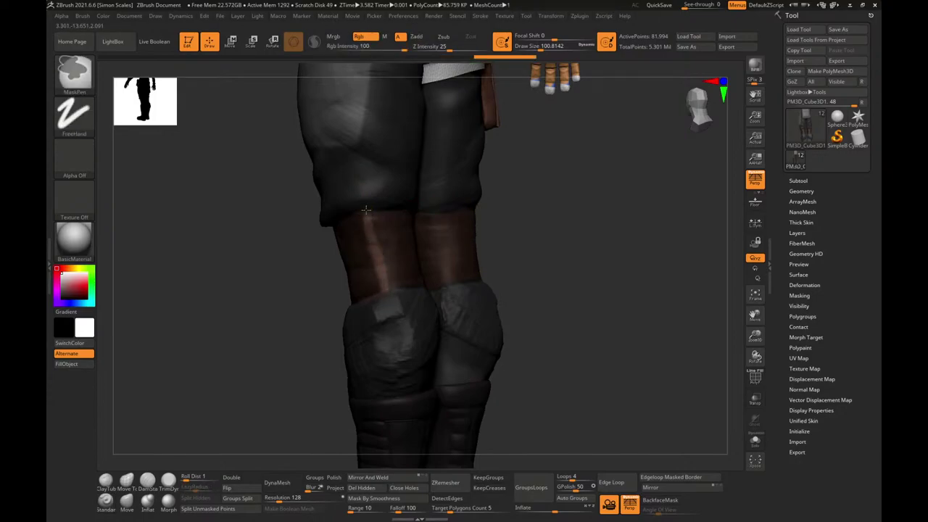
{"action": "key", "text": "space"}
{"action": "key", "text": "ctrl+z"}
{"action": "key", "text": "ctrl+z"}
{"action": "key", "text": "space"}
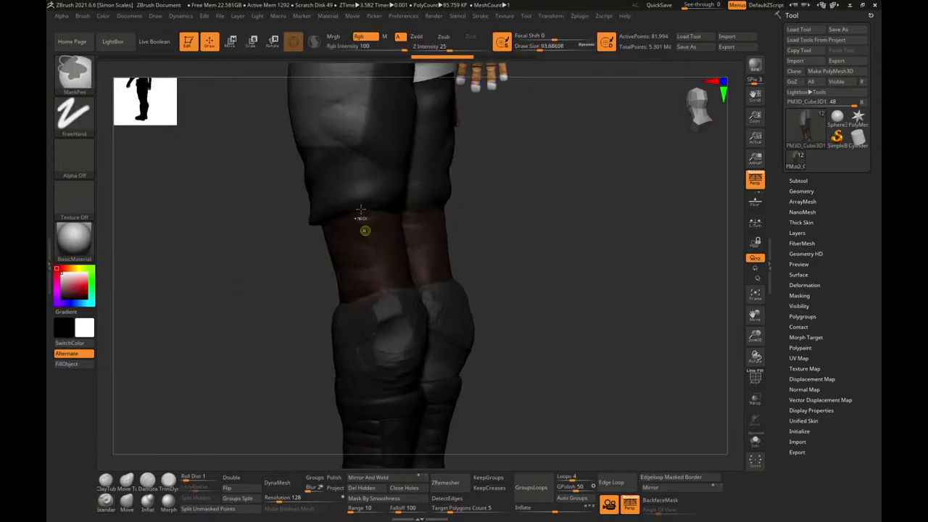
{"action": "left_click_drag", "start_coordinate": [364, 215], "coordinate": [383, 295], "text": "ctrl"}
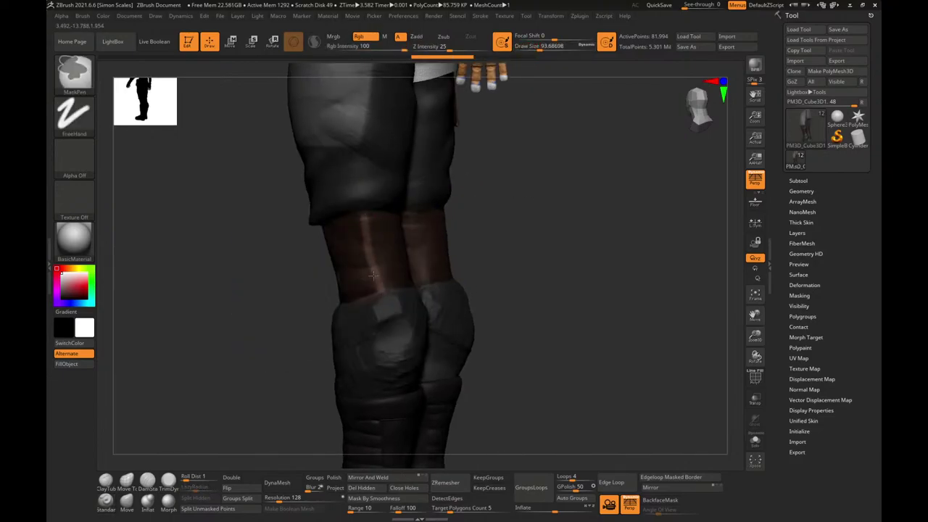
{"action": "left_click_drag", "start_coordinate": [368, 219], "coordinate": [381, 282], "text": "ctrl"}
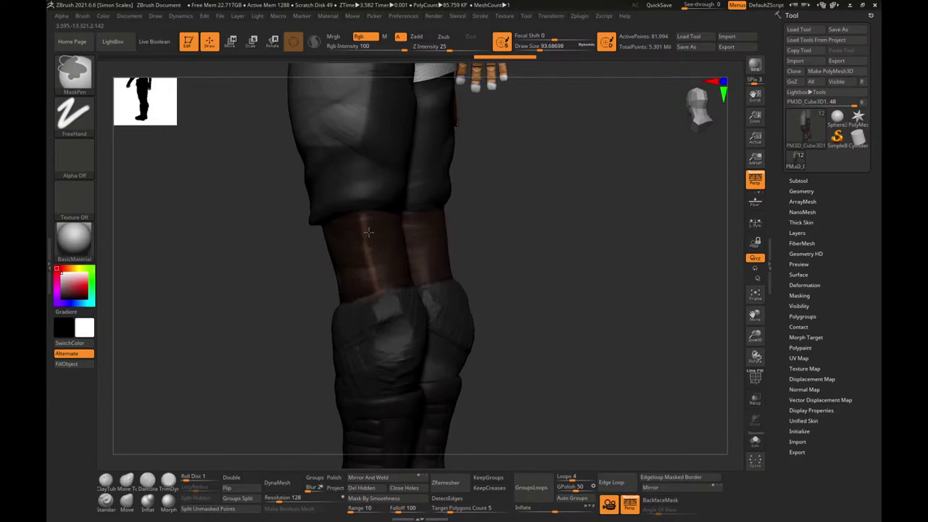
{"action": "mouse_move", "coordinate": [549, 205]}
{"action": "left_mouse_down"}
{"action": "mouse_move", "coordinate": [562, 205]}
{"action": "mouse_move", "coordinate": [537, 213]}
{"action": "mouse_move", "coordinate": [564, 209]}
{"action": "mouse_move", "coordinate": [525, 229]}
{"action": "left_mouse_up"}
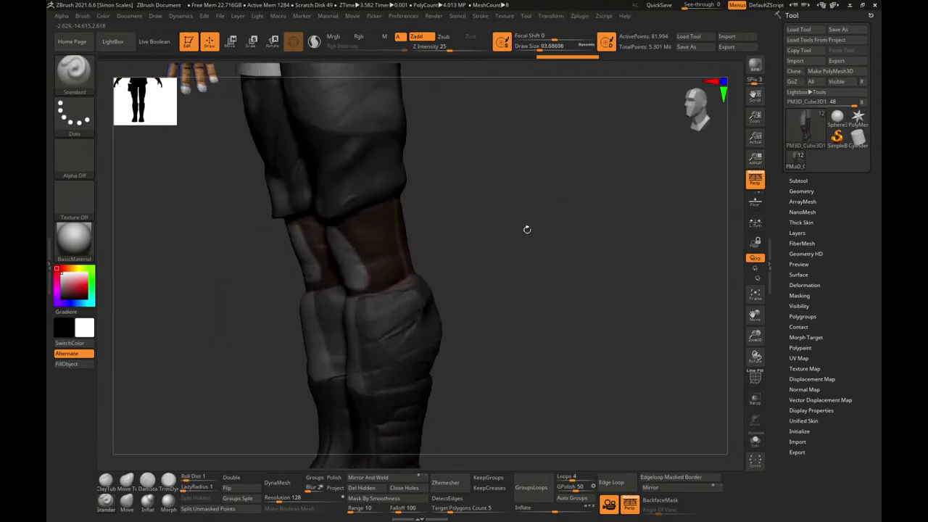
Step: Open the Extract settings in the Subtool palette
{"action": "key", "text": "shift"}
{"action": "left_click", "coordinate": [799, 181]}
{"action": "left_click", "coordinate": [841, 250]}
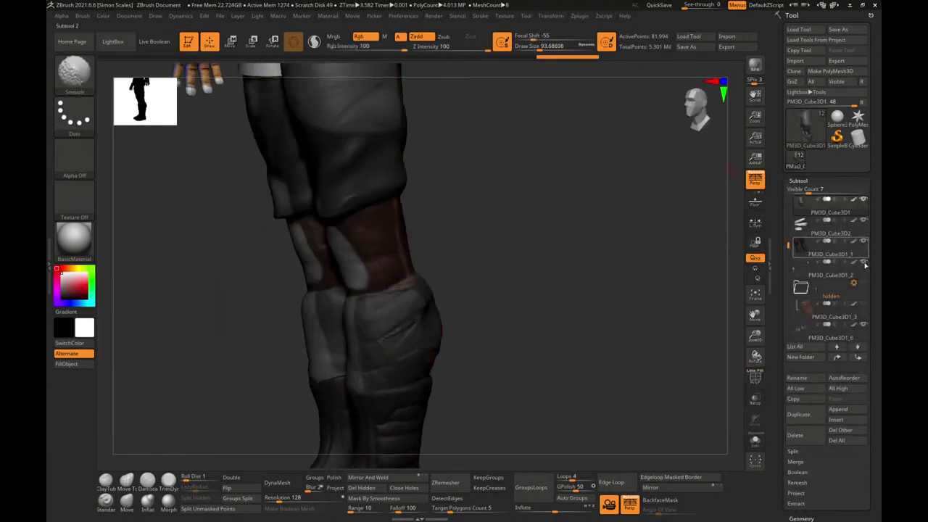
{"action": "left_click", "coordinate": [799, 181]}
{"action": "left_click", "coordinate": [802, 191]}
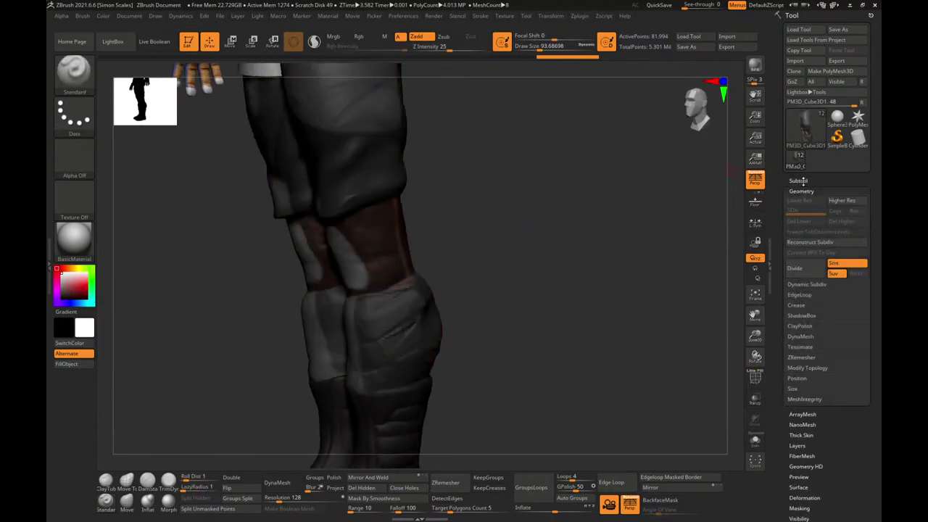
{"action": "left_click", "coordinate": [801, 180]}
{"action": "scroll", "coordinate": [802, 181], "scroll_direction": "down", "scroll_amount": 3}
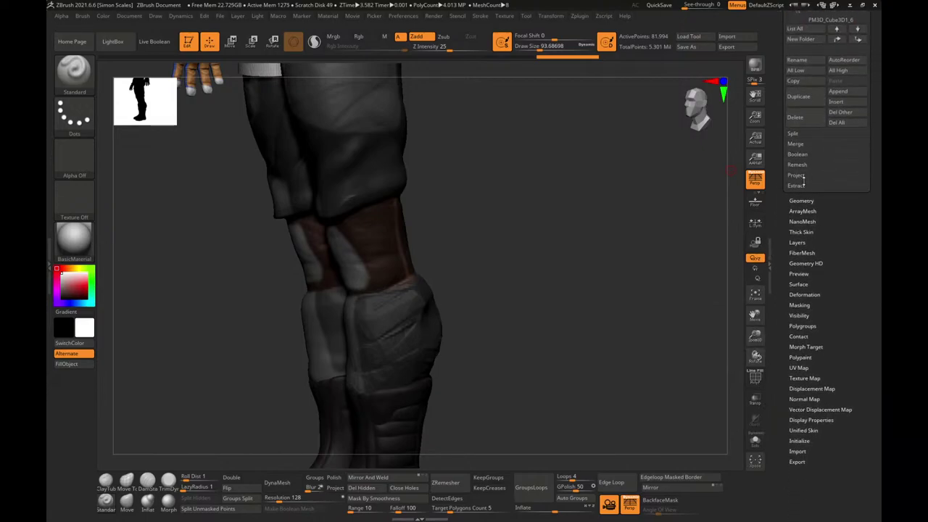
{"action": "left_click", "coordinate": [800, 186]}
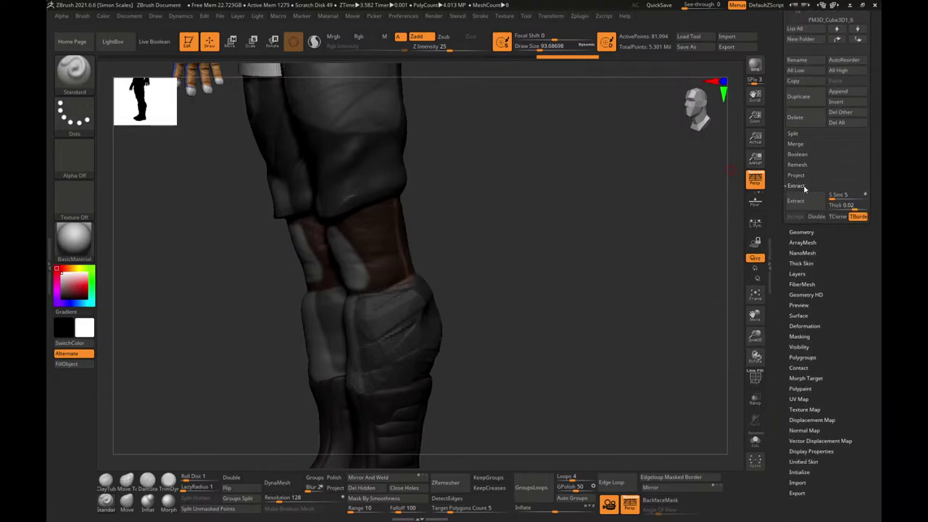
Step: Extract the masked band with Thick 0, accept it, and solo Extract0
{"action": "left_click", "coordinate": [845, 206]}
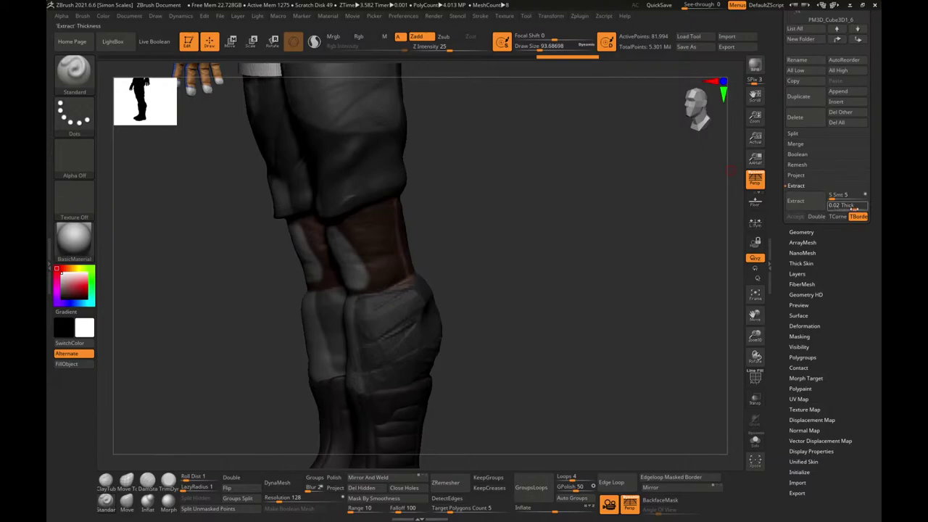
{"action": "type", "text": "0"}
{"action": "key", "text": "Return"}
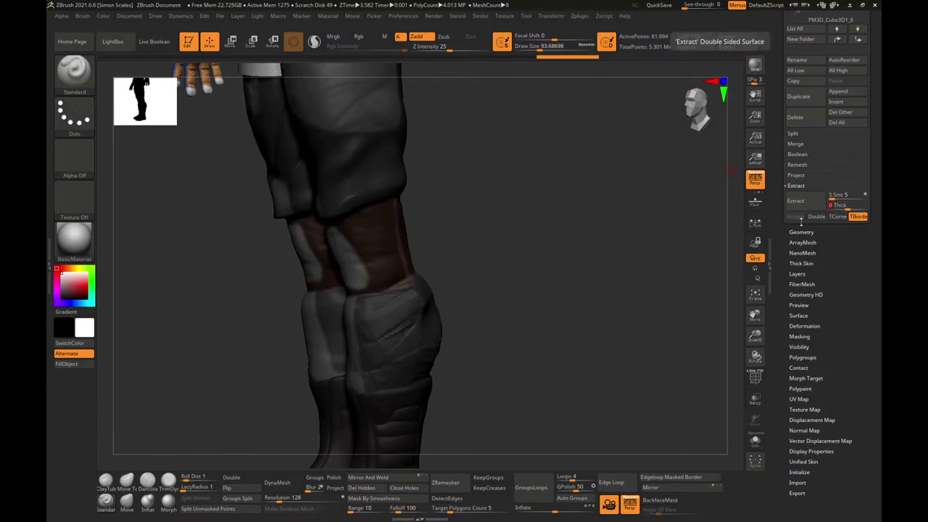
{"action": "left_click", "coordinate": [802, 207]}
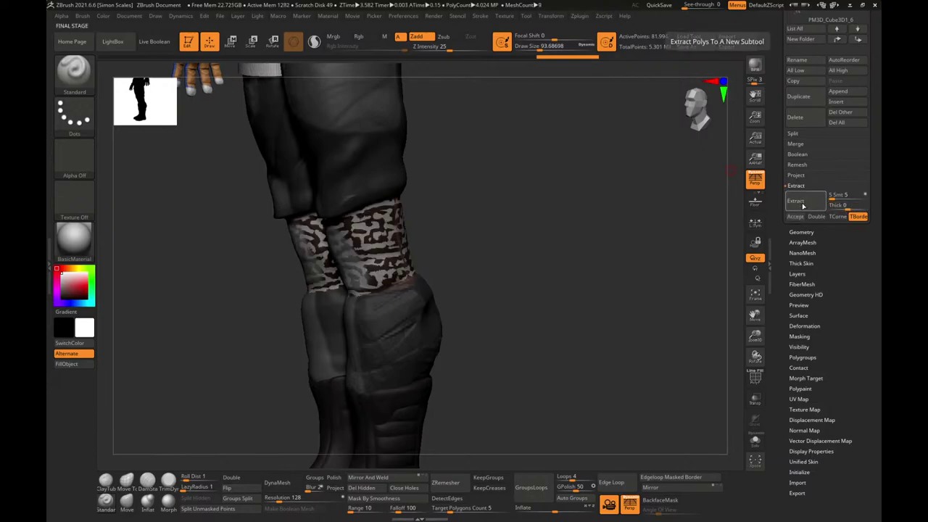
{"action": "left_click", "coordinate": [797, 218]}
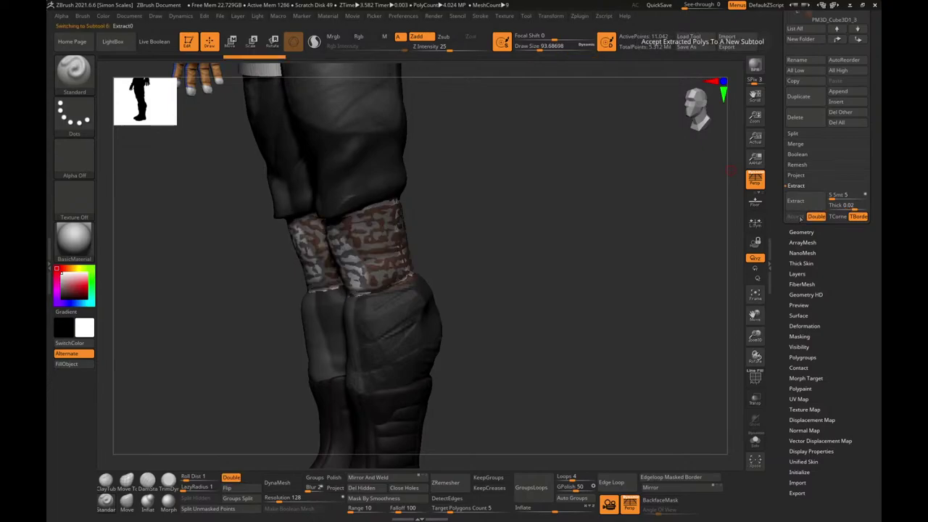
{"action": "scroll", "coordinate": [778, 159], "scroll_direction": "up", "scroll_amount": 5}
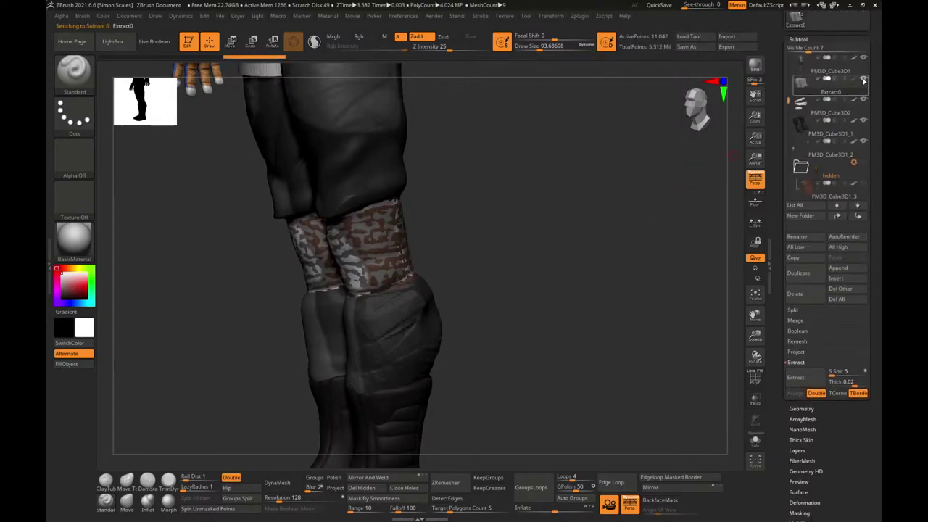
{"action": "left_click", "coordinate": [854, 100], "text": "ctrl+shift"}
{"action": "mouse_move", "coordinate": [478, 218]}
{"action": "left_mouse_down"}
{"action": "mouse_move", "coordinate": [537, 201]}
{"action": "mouse_move", "coordinate": [531, 128]}
{"action": "mouse_move", "coordinate": [488, 133]}
{"action": "mouse_move", "coordinate": [485, 120]}
{"action": "mouse_move", "coordinate": [414, 160]}
{"action": "left_mouse_up"}
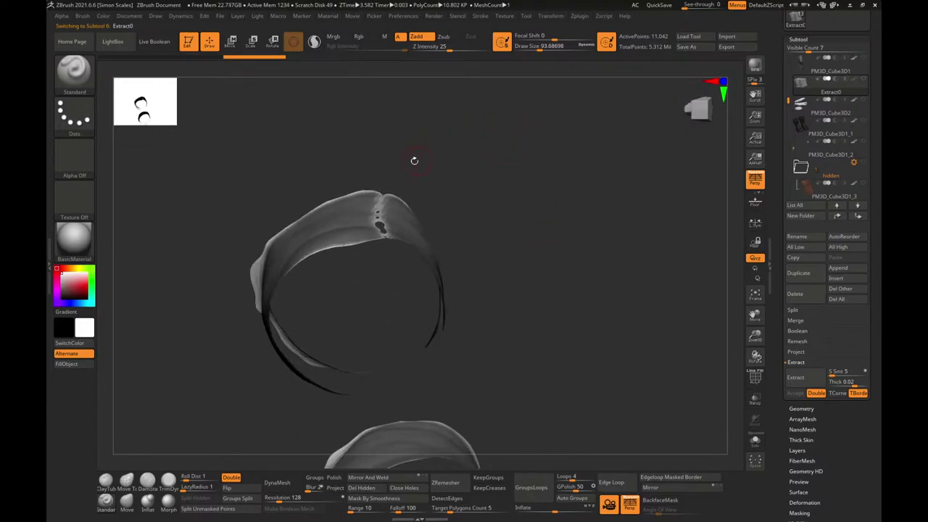
Step: Hide the ragged seam strip of the band with a SelectLasso selection
{"action": "key", "text": "ctrl+shift"}
{"action": "left_click", "coordinate": [73, 70]}
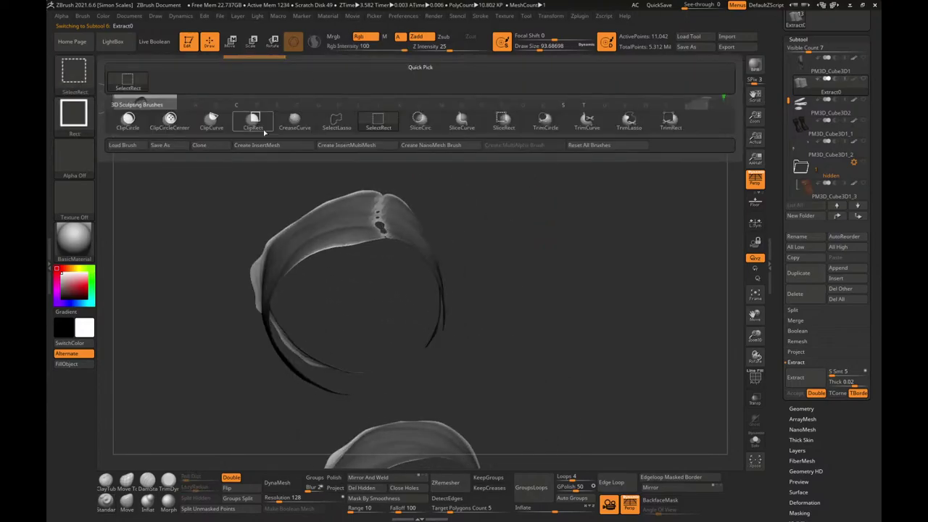
{"action": "left_click", "coordinate": [316, 122]}
{"action": "mouse_move", "coordinate": [378, 176]}
{"action": "left_mouse_down", "text": "ctrl+shift"}
{"action": "mouse_move", "coordinate": [379, 231]}
{"action": "mouse_move", "coordinate": [391, 259]}
{"action": "mouse_move", "coordinate": [389, 233]}
{"action": "mouse_move", "coordinate": [402, 252]}
{"action": "mouse_move", "coordinate": [387, 206]}
{"action": "mouse_move", "coordinate": [394, 157]}
{"action": "mouse_move", "coordinate": [392, 179]}
{"action": "left_mouse_up", "text": "ctrl+shift"}
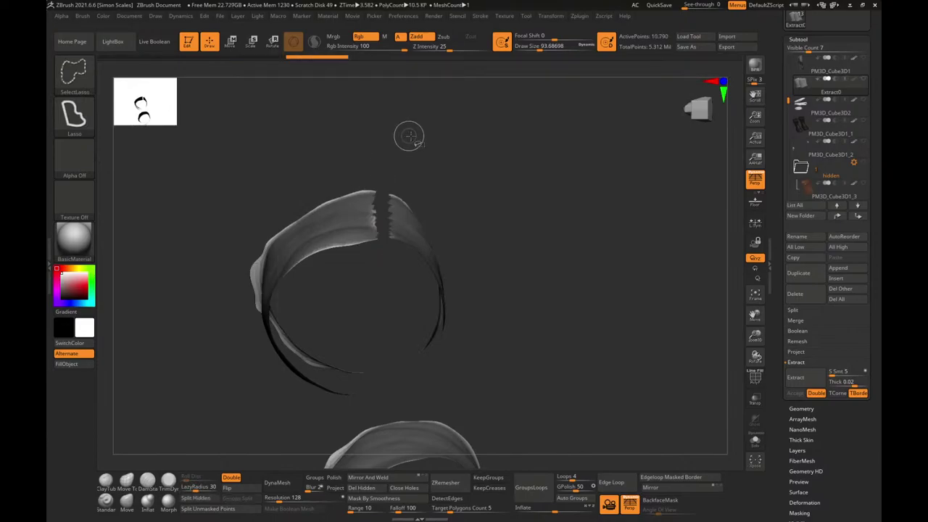
{"action": "left_click", "coordinate": [470, 168], "text": "ctrl+shift"}
{"action": "left_click", "coordinate": [799, 40]}
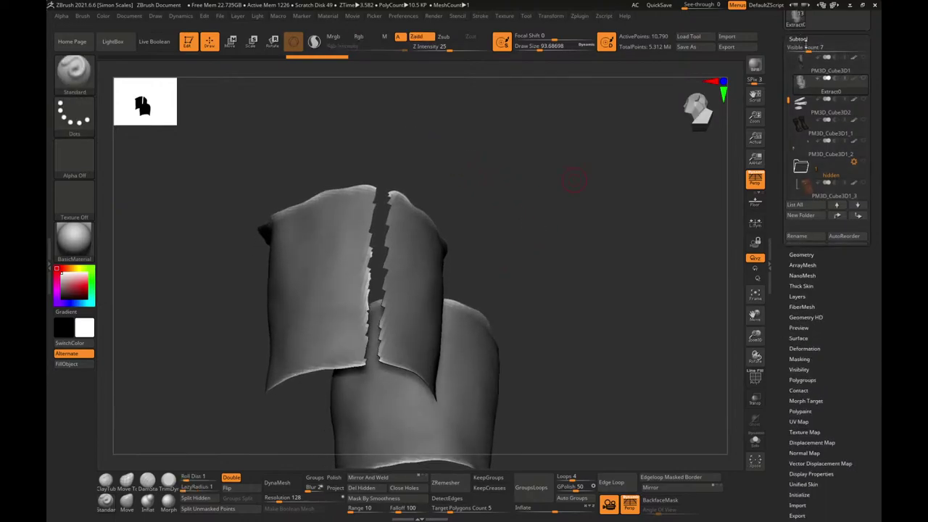
{"action": "left_click_drag", "start_coordinate": [676, 100], "coordinate": [651, 126]}
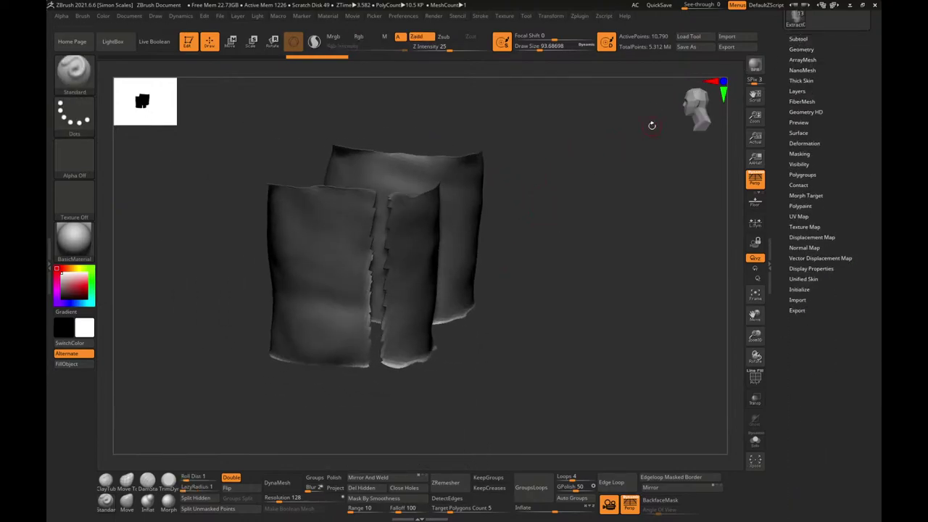
Step: Delete the hidden seam strip with Geometry > Modify Topology > Del Hidden
{"action": "left_click", "coordinate": [803, 48]}
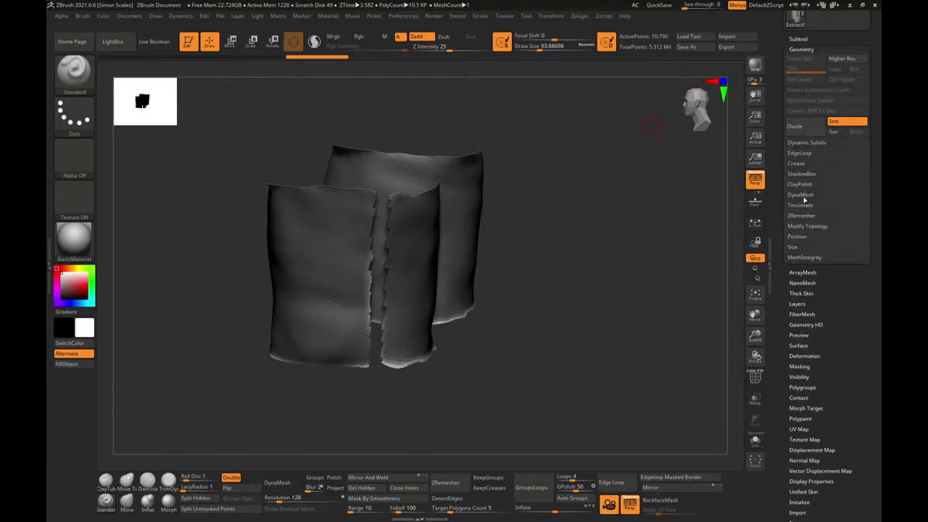
{"action": "left_click", "coordinate": [802, 226]}
{"action": "left_click", "coordinate": [803, 268]}
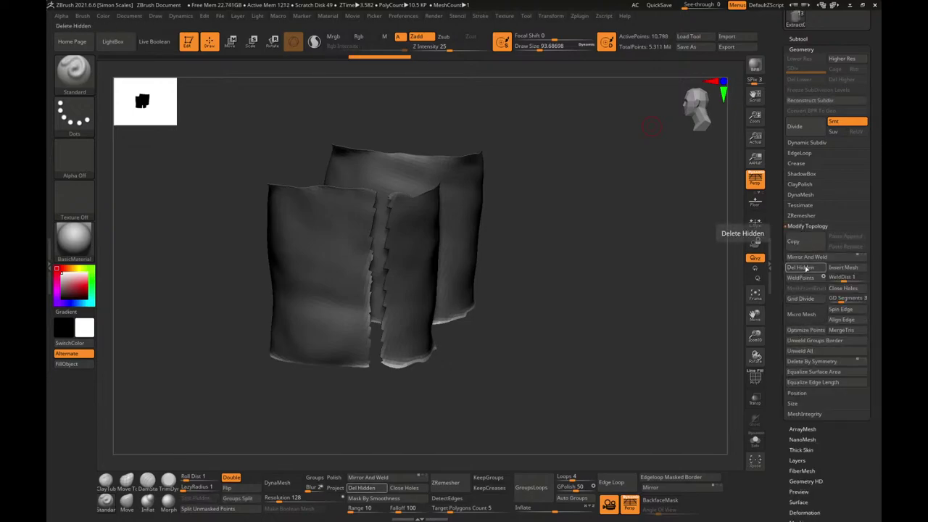
{"action": "mouse_move", "coordinate": [703, 269]}
{"action": "left_mouse_down"}
{"action": "mouse_move", "coordinate": [556, 280]}
{"action": "mouse_move", "coordinate": [555, 188]}
{"action": "mouse_move", "coordinate": [572, 201]}
{"action": "left_mouse_up"}
Step: Show PolyF and run ZRemesher on the band with Half enabled
{"action": "key", "text": "shift+f"}
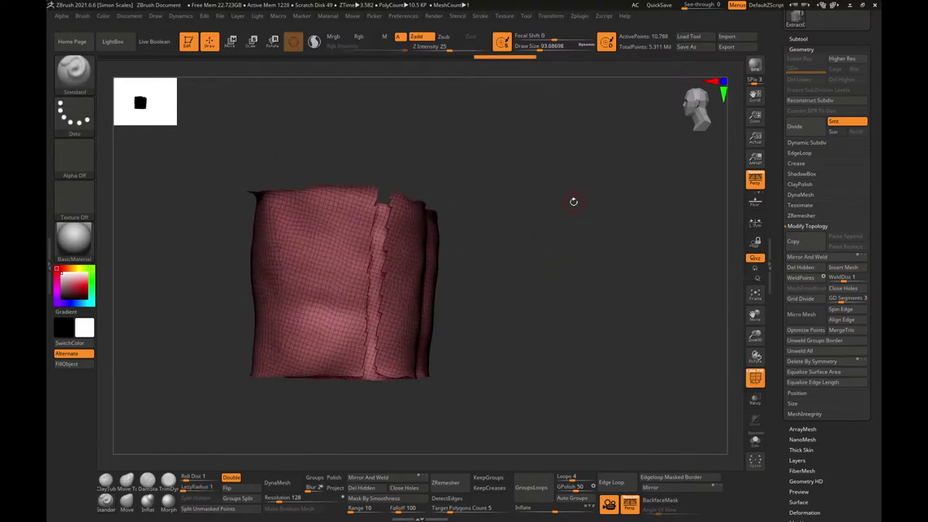
{"action": "left_click", "coordinate": [802, 216]}
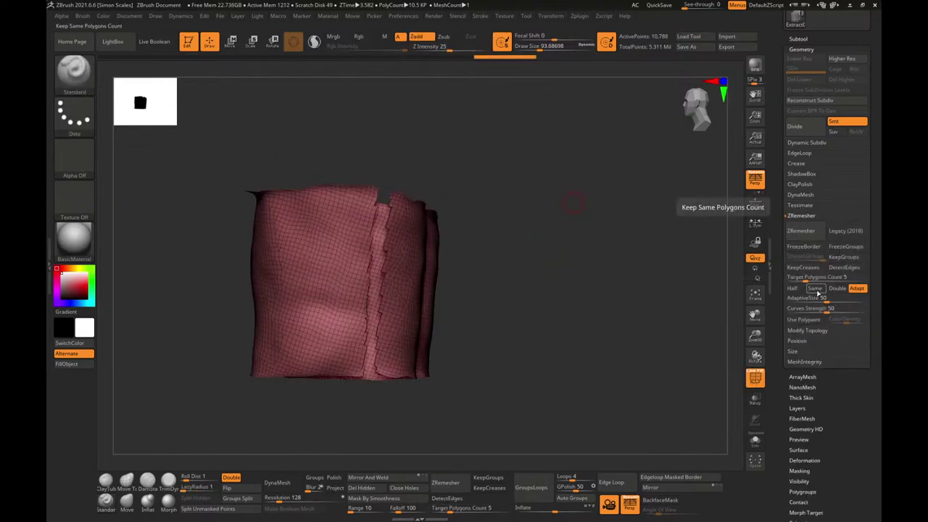
{"action": "left_click", "coordinate": [793, 289]}
{"action": "left_click", "coordinate": [803, 232]}
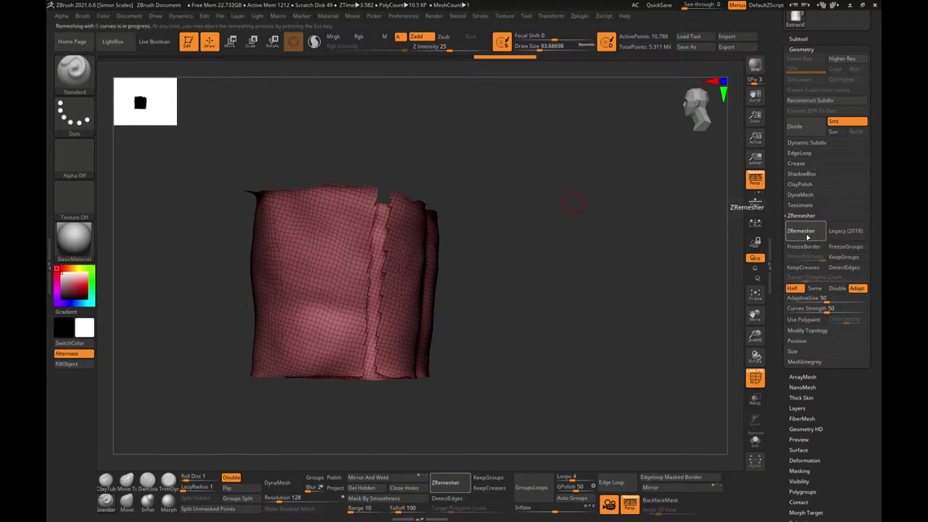
{"action": "left_click_drag", "start_coordinate": [575, 277], "coordinate": [573, 267]}
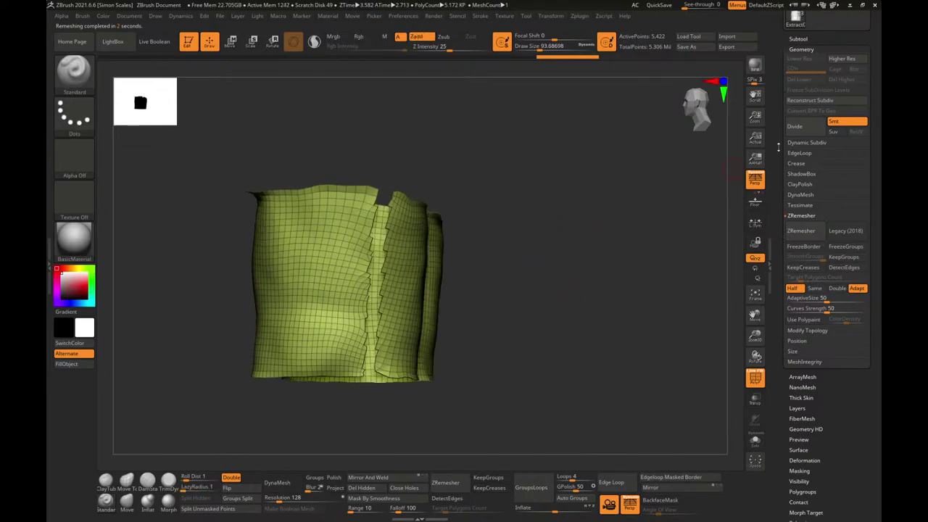
Step: Slightly enlarge the draw size and add GroupsLoops edge loops around the polygroup borders
{"action": "key", "text": "space"}
{"action": "left_click_drag", "start_coordinate": [479, 230], "coordinate": [485, 231]}
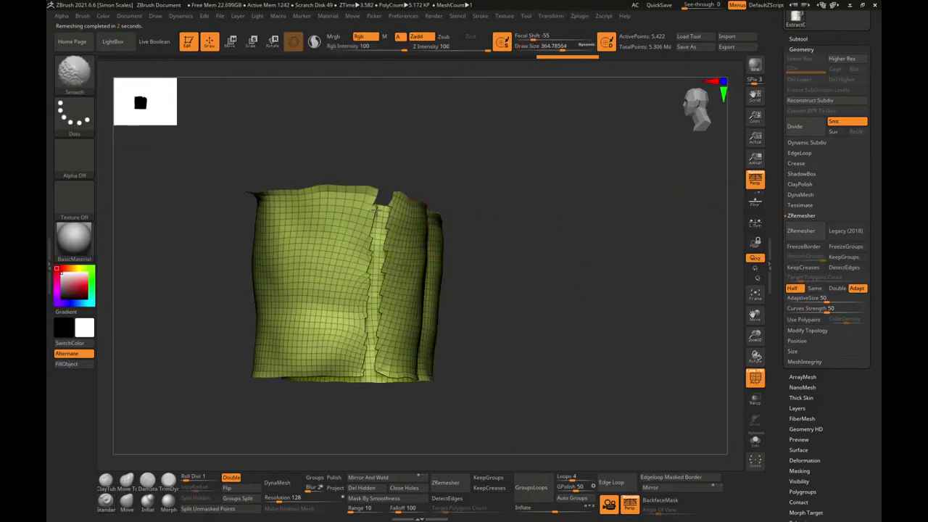
{"action": "left_click_drag", "start_coordinate": [534, 279], "coordinate": [729, 221]}
{"action": "left_click_drag", "start_coordinate": [609, 349], "coordinate": [622, 365]}
{"action": "left_click", "coordinate": [540, 488]}
{"action": "left_click_drag", "start_coordinate": [673, 265], "coordinate": [612, 282]}
{"action": "key", "text": "shift+f"}
{"action": "key", "text": "shift+f"}
{"action": "key", "text": "shift+f"}
{"action": "key", "text": "f"}
{"action": "key", "text": "shift+f"}
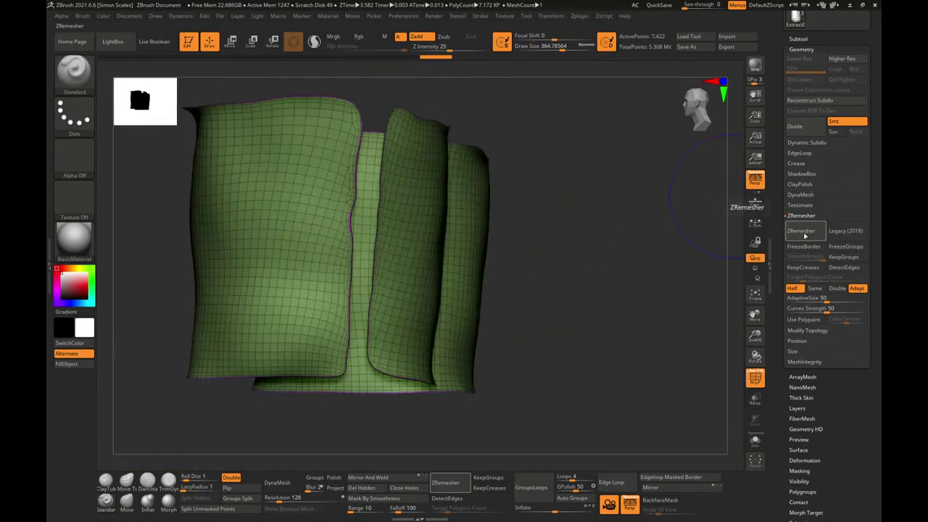
Step: Run ZRemesher twice more, reducing the band to about 2,036 points
{"action": "left_click", "coordinate": [801, 231]}
{"action": "left_click_drag", "start_coordinate": [602, 246], "coordinate": [571, 272]}
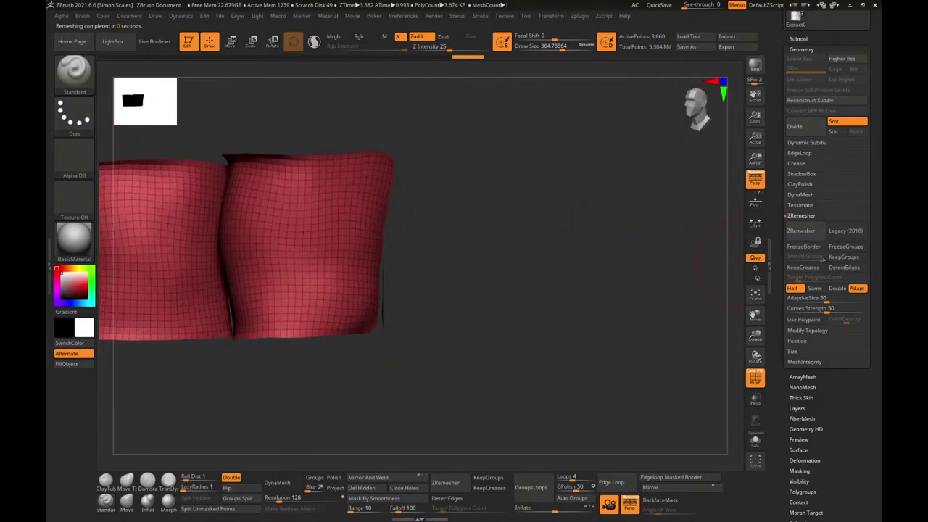
{"action": "left_click", "coordinate": [802, 231]}
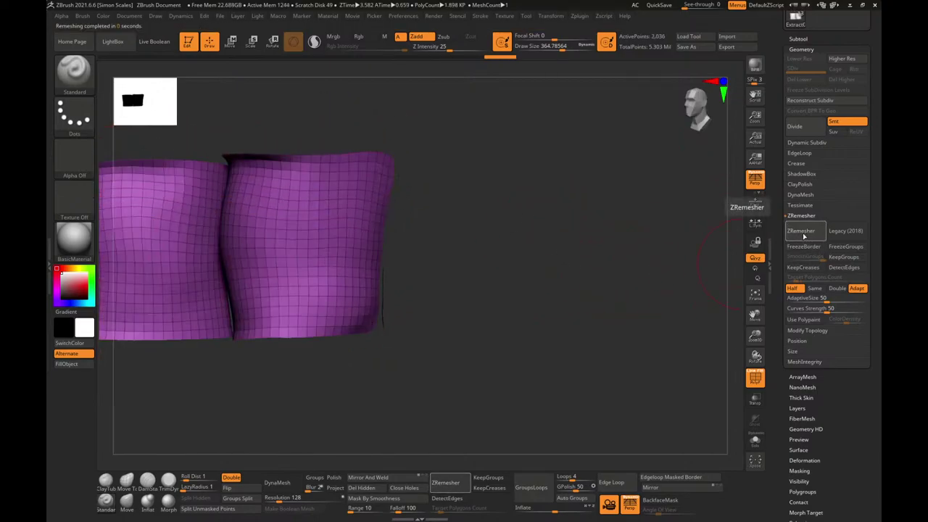
{"action": "left_click_drag", "start_coordinate": [516, 275], "coordinate": [616, 211]}
{"action": "left_click", "coordinate": [798, 38]}
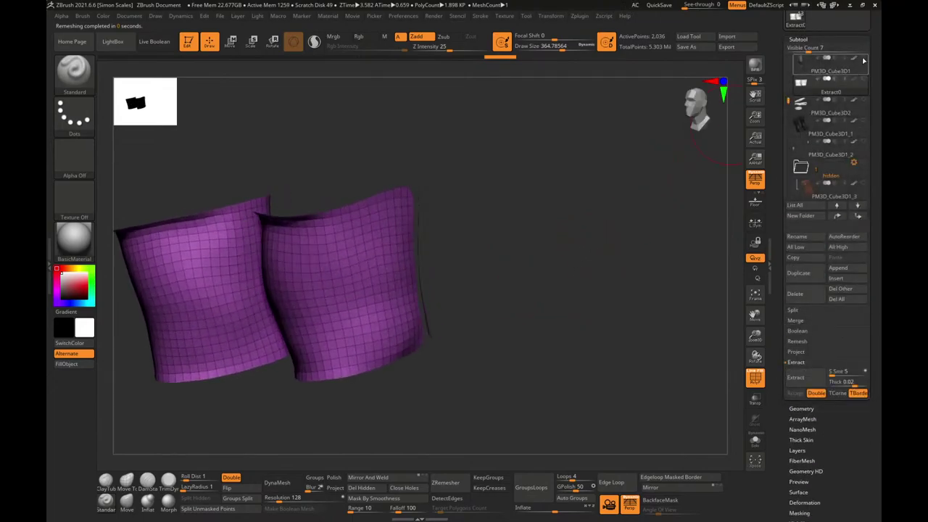
Step: Show the body and pants subtools again and sample the leg's brown as the colour
{"action": "left_click", "coordinate": [864, 61]}
{"action": "key", "text": "shift+f"}
{"action": "left_click_drag", "start_coordinate": [662, 168], "coordinate": [424, 210]}
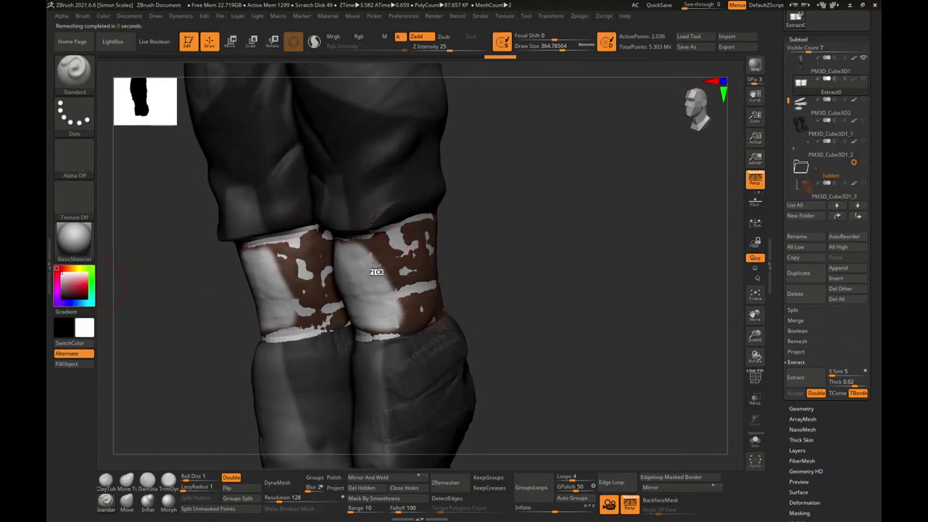
{"action": "left_click_drag", "start_coordinate": [362, 274], "coordinate": [363, 274]}
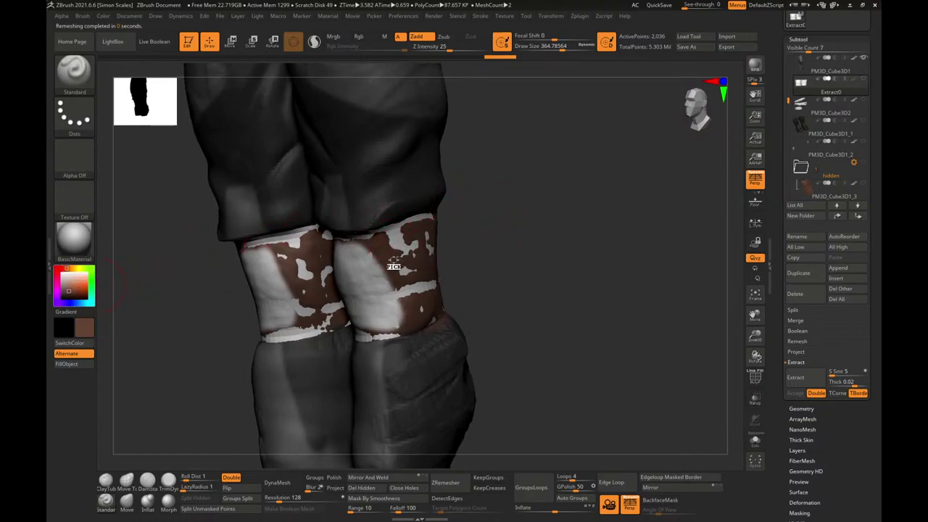
Step: Open the colour options and make PM3D_Cube3D1 the active subtool
{"action": "left_click", "coordinate": [105, 16]}
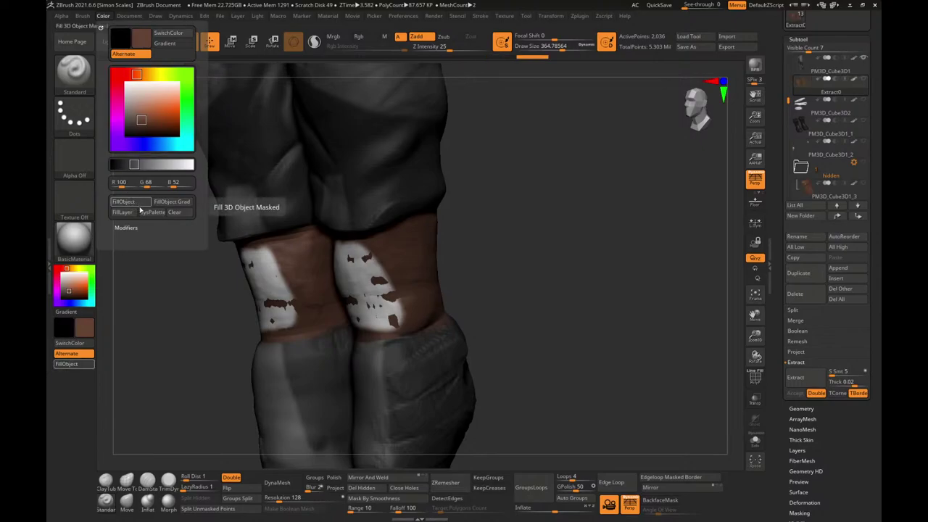
{"action": "left_click_drag", "start_coordinate": [483, 201], "coordinate": [522, 178]}
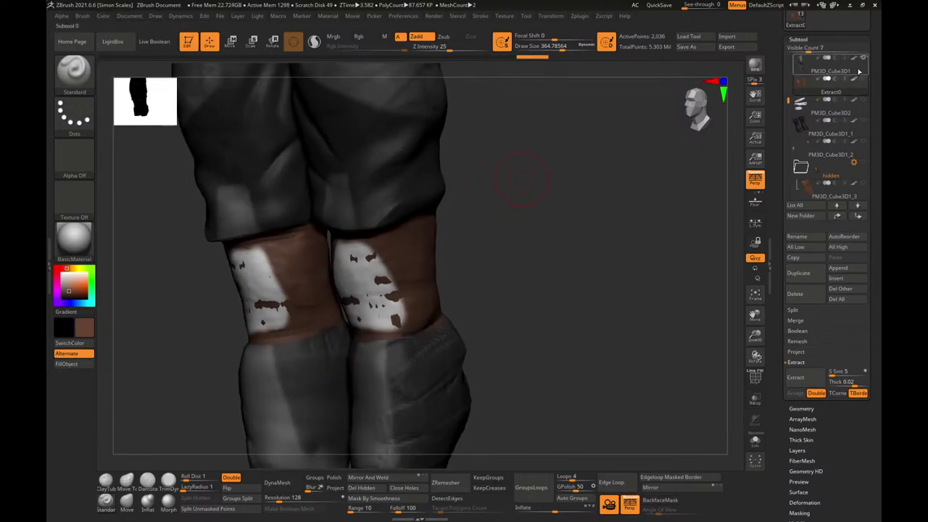
{"action": "left_click", "coordinate": [858, 71]}
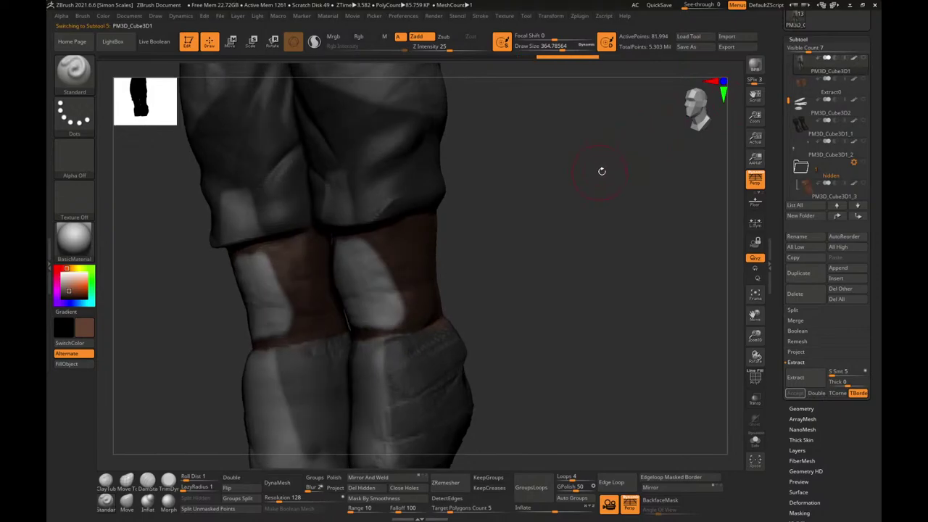
Step: Set a dark secondary colour and mask mirrored strokes over both knee patches
{"action": "left_click", "coordinate": [103, 15]}
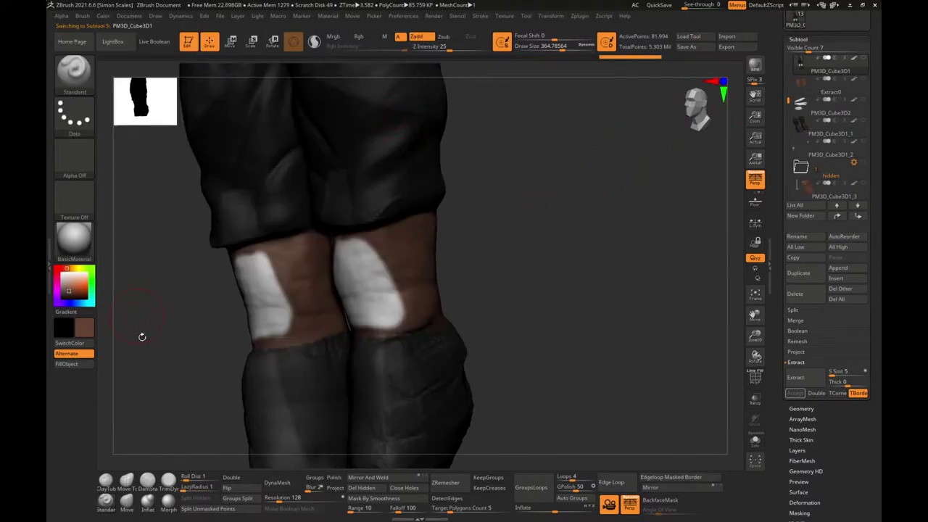
{"action": "key", "text": "c"}
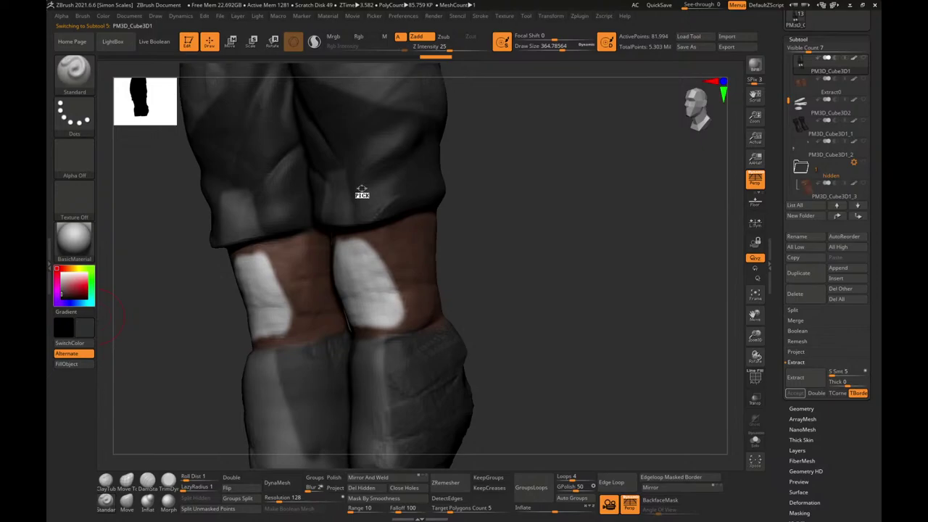
{"action": "right_click_drag", "start_coordinate": [343, 187], "coordinate": [396, 232], "text": "shift"}
{"action": "key", "text": "space"}
{"action": "key", "text": "space"}
{"action": "mouse_move", "coordinate": [396, 232]}
{"action": "left_mouse_down", "text": "ctrl"}
{"action": "mouse_move", "coordinate": [399, 263]}
{"action": "mouse_move", "coordinate": [388, 266]}
{"action": "mouse_move", "coordinate": [380, 210]}
{"action": "mouse_move", "coordinate": [401, 323]}
{"action": "left_mouse_up", "text": "ctrl"}
{"action": "key", "text": "ctrl+z"}
{"action": "key", "text": "space"}
{"action": "left_click_drag", "start_coordinate": [390, 208], "coordinate": [410, 323], "text": "ctrl"}
{"action": "left_click_drag", "start_coordinate": [406, 228], "coordinate": [424, 322], "text": "ctrl"}
{"action": "right_click_drag", "start_coordinate": [424, 323], "coordinate": [414, 225]}
{"action": "left_click_drag", "start_coordinate": [413, 225], "coordinate": [417, 279], "text": "ctrl"}
{"action": "left_click_drag", "start_coordinate": [420, 241], "coordinate": [416, 297], "text": "ctrl"}
{"action": "right_click_drag", "start_coordinate": [415, 297], "coordinate": [232, 270]}
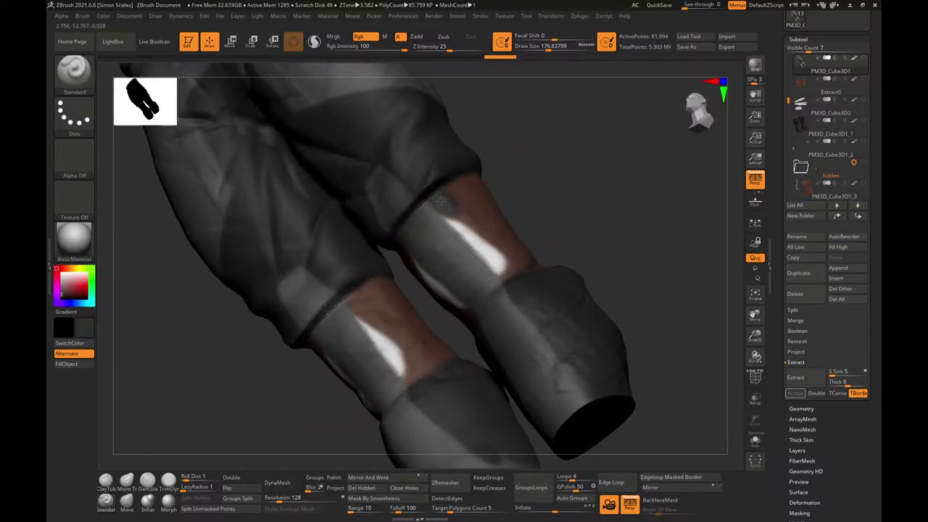
{"action": "left_click_drag", "start_coordinate": [436, 196], "coordinate": [512, 274], "text": "ctrl"}
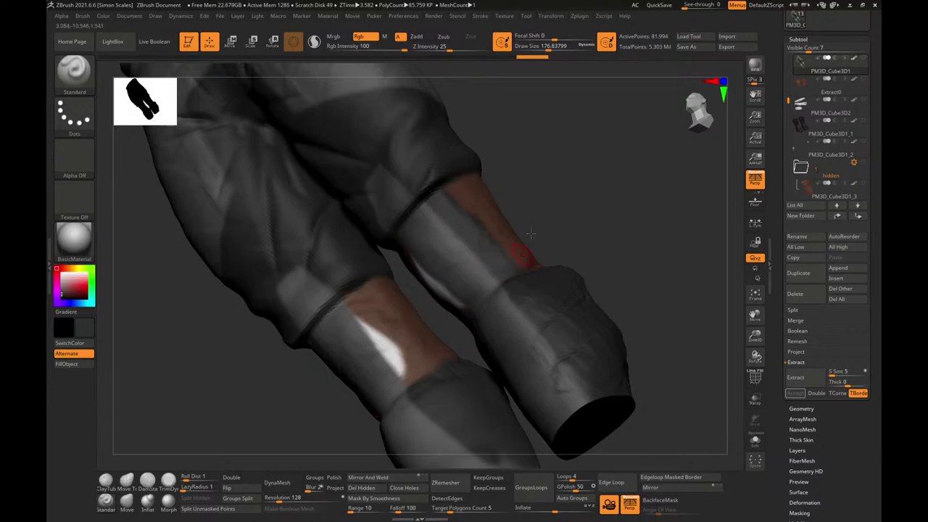
Step: Enlarge the brush to about 207 and mask most of the brown band except its edge
{"action": "right_click_drag", "start_coordinate": [522, 252], "coordinate": [570, 152]}
{"action": "key", "text": "space"}
{"action": "right_click_drag", "start_coordinate": [628, 128], "coordinate": [501, 114]}
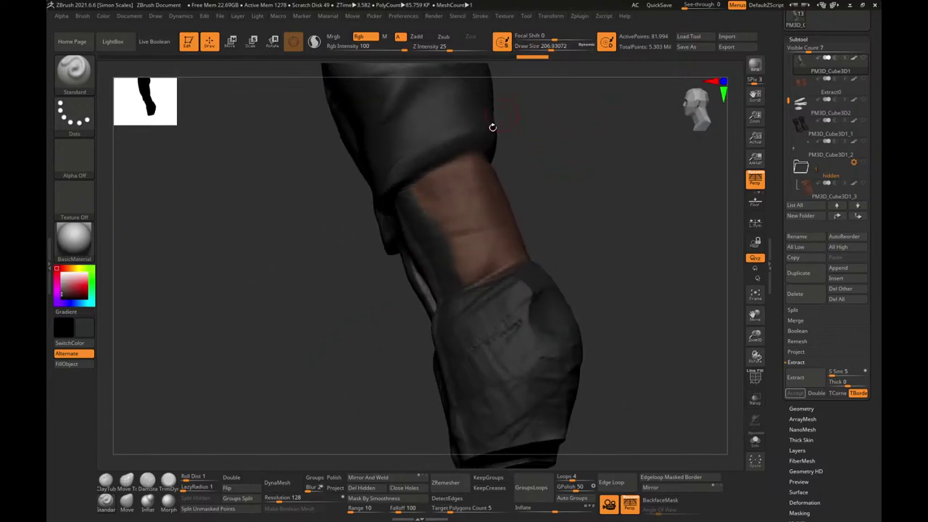
{"action": "mouse_move", "coordinate": [473, 283]}
{"action": "left_mouse_down", "text": "ctrl"}
{"action": "mouse_move", "coordinate": [418, 190]}
{"action": "mouse_move", "coordinate": [490, 296]}
{"action": "mouse_move", "coordinate": [445, 156]}
{"action": "left_mouse_up", "text": "ctrl"}
{"action": "mouse_move", "coordinate": [445, 157]}
{"action": "right_mouse_down"}
{"action": "mouse_move", "coordinate": [508, 167]}
{"action": "mouse_move", "coordinate": [479, 181]}
{"action": "right_mouse_up"}
{"action": "key", "text": "space"}
{"action": "left_click_drag", "start_coordinate": [475, 181], "coordinate": [487, 180]}
{"action": "right_click_drag", "start_coordinate": [667, 182], "coordinate": [550, 199]}
{"action": "mouse_move", "coordinate": [550, 199]}
{"action": "left_mouse_down", "text": "ctrl"}
{"action": "mouse_move", "coordinate": [508, 217]}
{"action": "mouse_move", "coordinate": [522, 239]}
{"action": "mouse_move", "coordinate": [536, 215]}
{"action": "left_mouse_up", "text": "ctrl"}
Step: Resize the brush to about 393, then 228, and mask the band further toward the ankle
{"action": "key", "text": "space"}
{"action": "right_click_drag", "start_coordinate": [537, 218], "coordinate": [508, 239]}
{"action": "left_click_drag", "start_coordinate": [507, 217], "coordinate": [523, 258], "text": "ctrl"}
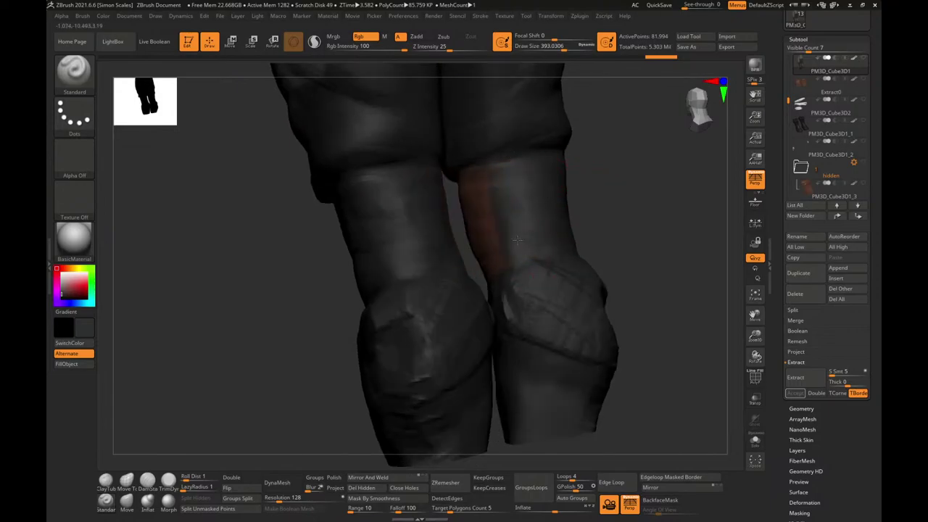
{"action": "mouse_move", "coordinate": [339, 315]}
{"action": "right_mouse_down"}
{"action": "mouse_move", "coordinate": [379, 286]}
{"action": "mouse_move", "coordinate": [428, 217]}
{"action": "right_mouse_up"}
{"action": "key", "text": "space"}
{"action": "mouse_move", "coordinate": [439, 182]}
{"action": "left_mouse_down"}
{"action": "mouse_move", "coordinate": [424, 182]}
{"action": "mouse_move", "coordinate": [483, 292]}
{"action": "left_mouse_up"}
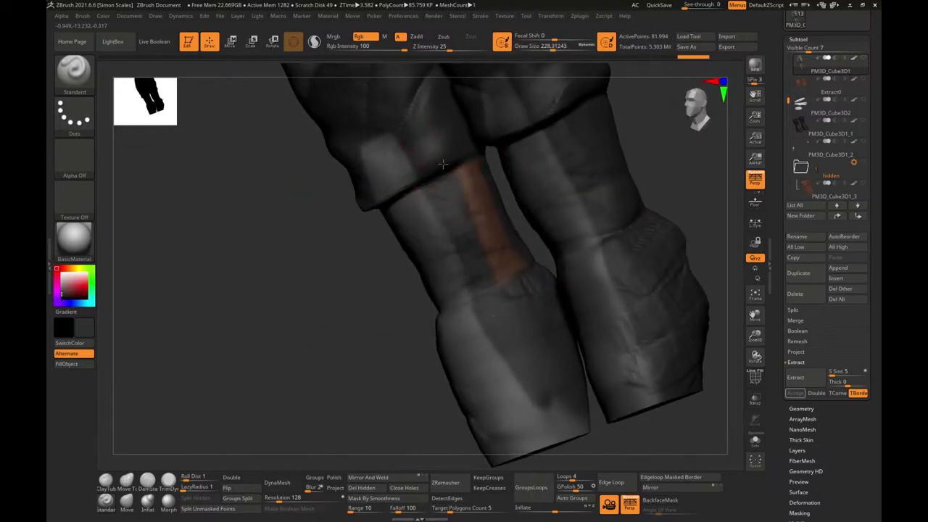
{"action": "left_click_drag", "start_coordinate": [440, 160], "coordinate": [497, 233], "text": "ctrl"}
{"action": "left_click_drag", "start_coordinate": [353, 347], "coordinate": [640, 183]}
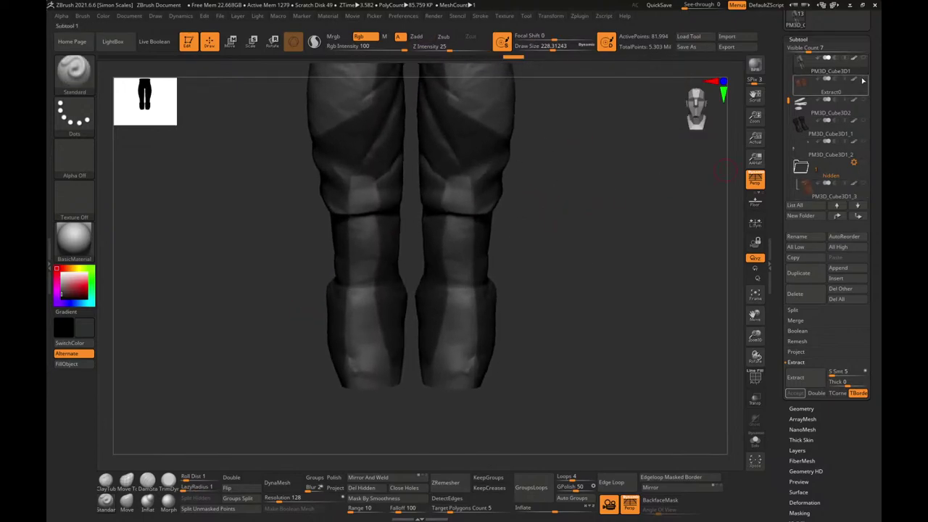
Step: On Extract0, enable Dynamic Subdiv with SmoothSubdiv 1 and Thickness 0.06844
{"action": "left_click", "coordinate": [863, 82]}
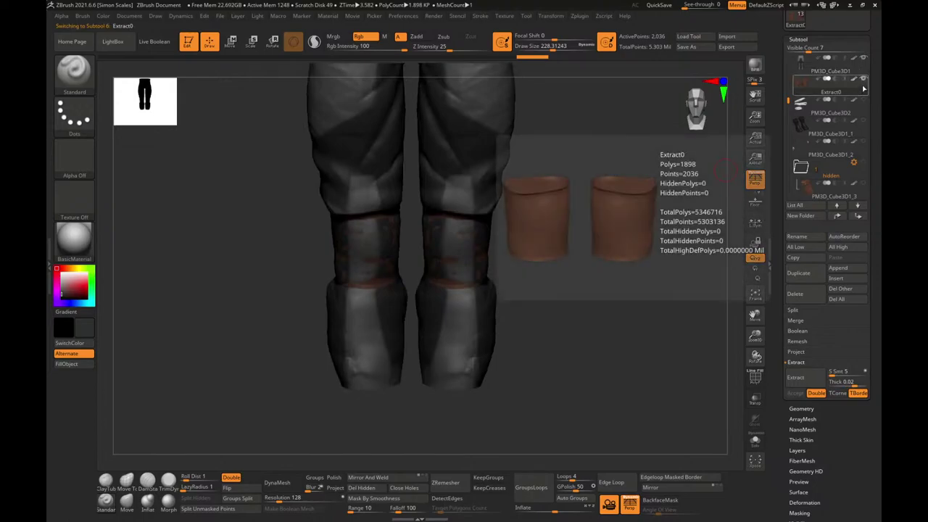
{"action": "left_click_drag", "start_coordinate": [559, 193], "coordinate": [575, 204]}
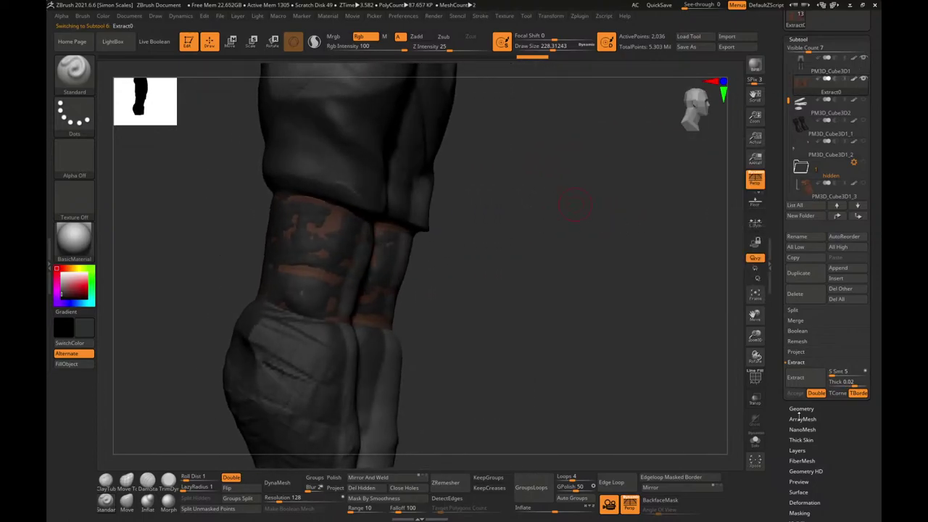
{"action": "left_click", "coordinate": [802, 409]}
{"action": "left_click_drag", "start_coordinate": [540, 311], "coordinate": [547, 308]}
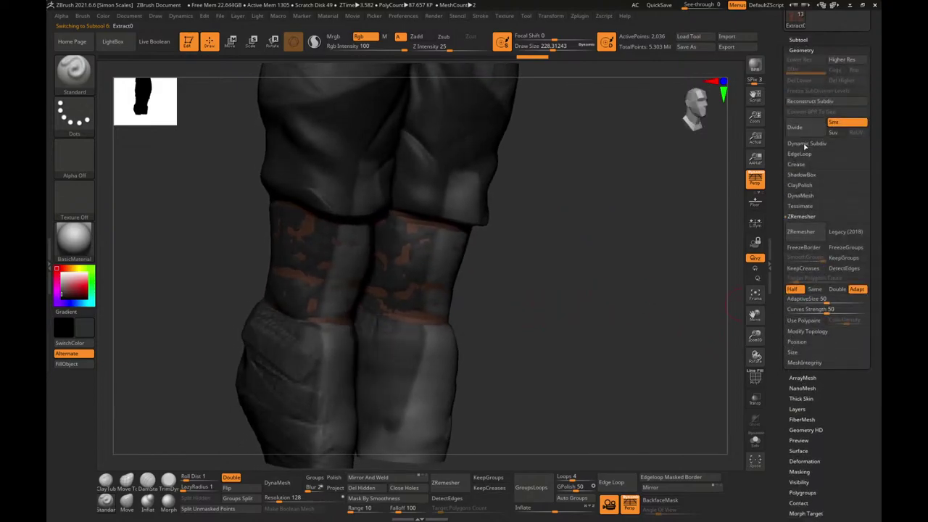
{"action": "left_click", "coordinate": [804, 145]}
{"action": "left_click", "coordinate": [804, 155]}
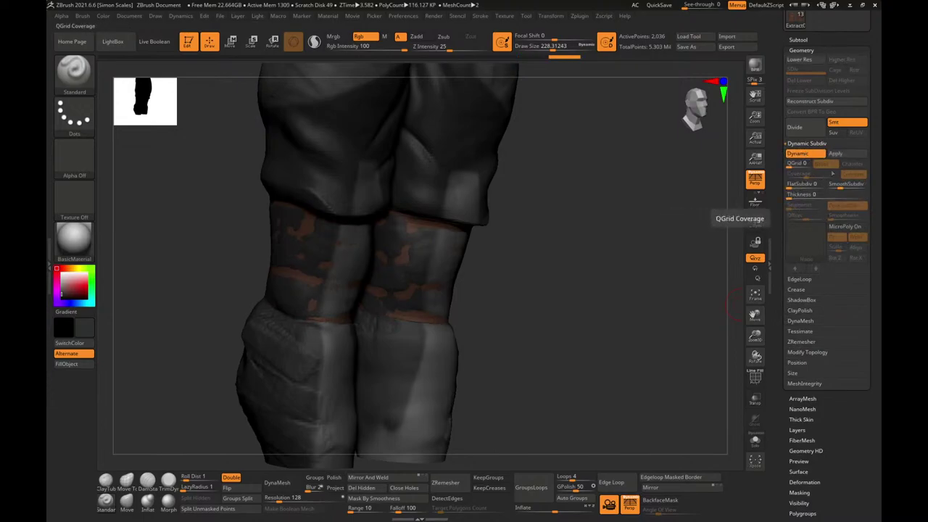
{"action": "left_click", "coordinate": [836, 184]}
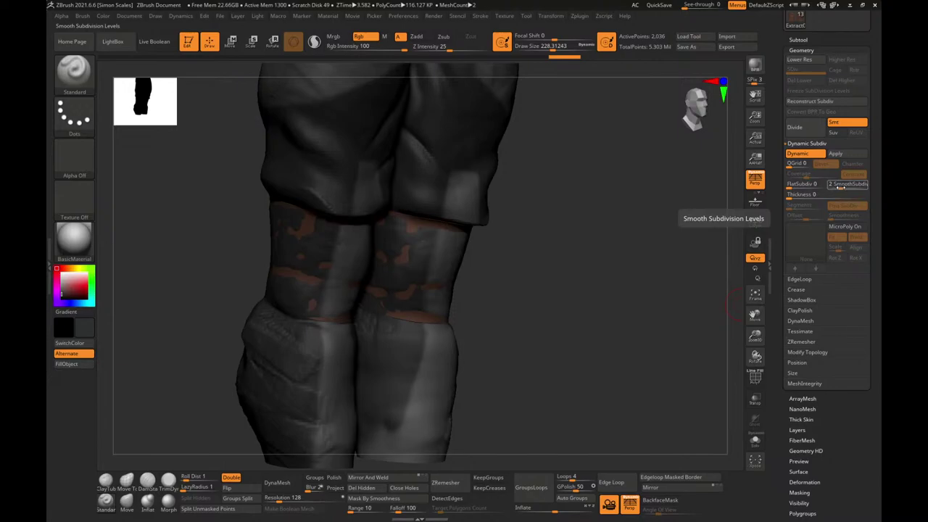
{"action": "left_click", "coordinate": [839, 186]}
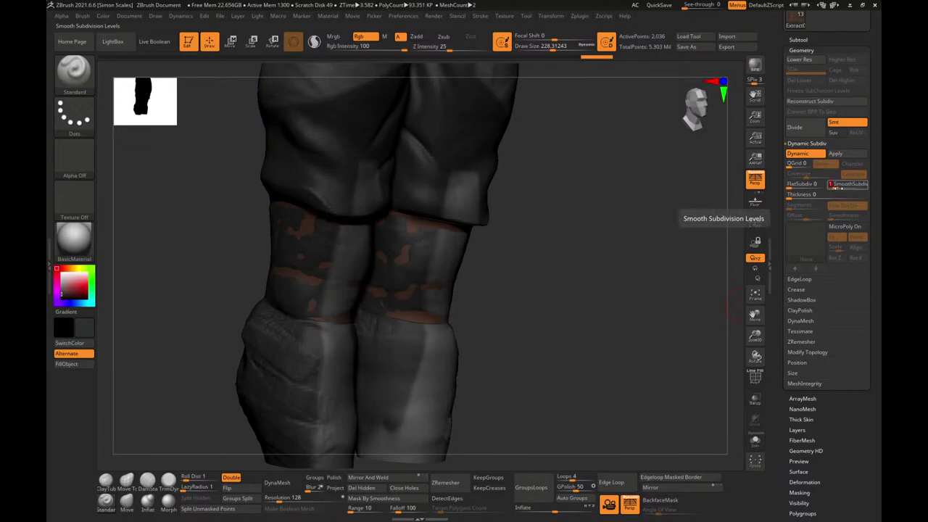
{"action": "left_click_drag", "start_coordinate": [794, 194], "coordinate": [838, 196]}
{"action": "left_click_drag", "start_coordinate": [551, 263], "coordinate": [505, 201]}
Step: Zoom in on the knee-pad photo in PureRef
{"action": "key", "text": "alt+Tab"}
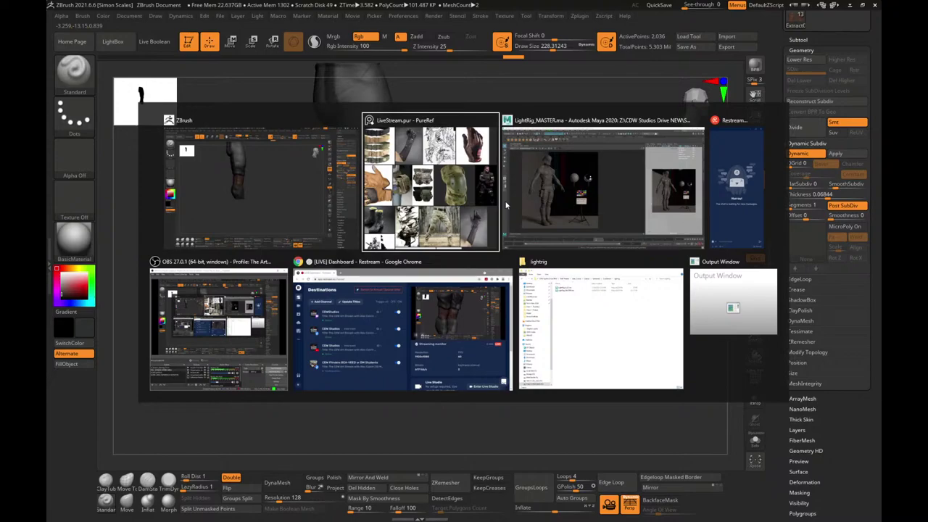
{"action": "scroll", "coordinate": [594, 135], "scroll_direction": "up", "scroll_amount": 3}
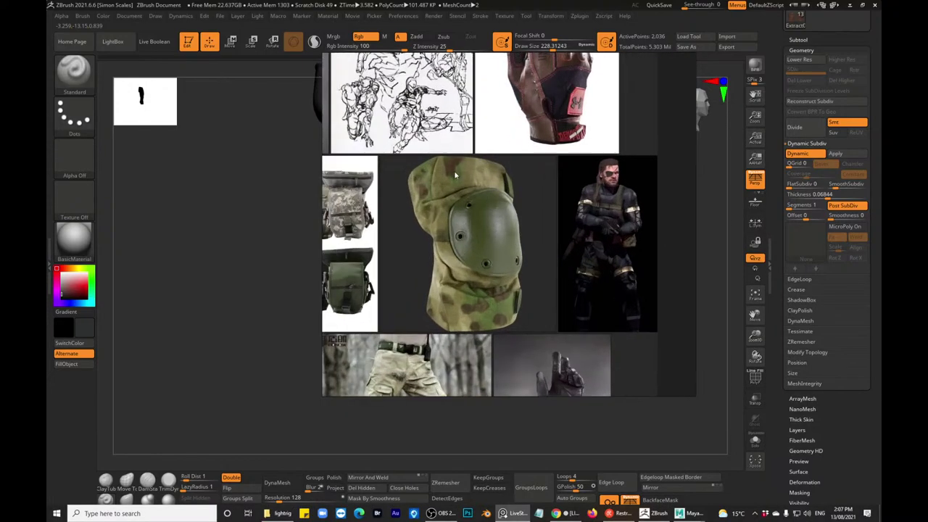
{"action": "scroll", "coordinate": [417, 239], "scroll_direction": "up", "scroll_amount": 3}
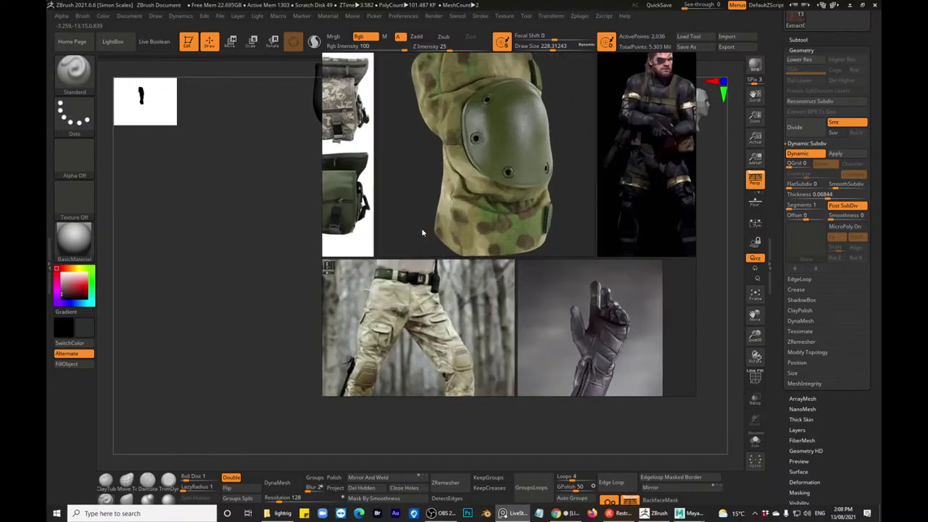
Step: Back in ZBrush, turn Dynamic subdivision off to show the coarse band mesh
{"action": "key", "text": "alt+Tab"}
{"action": "scroll", "coordinate": [515, 290], "scroll_direction": "up", "scroll_amount": 6}
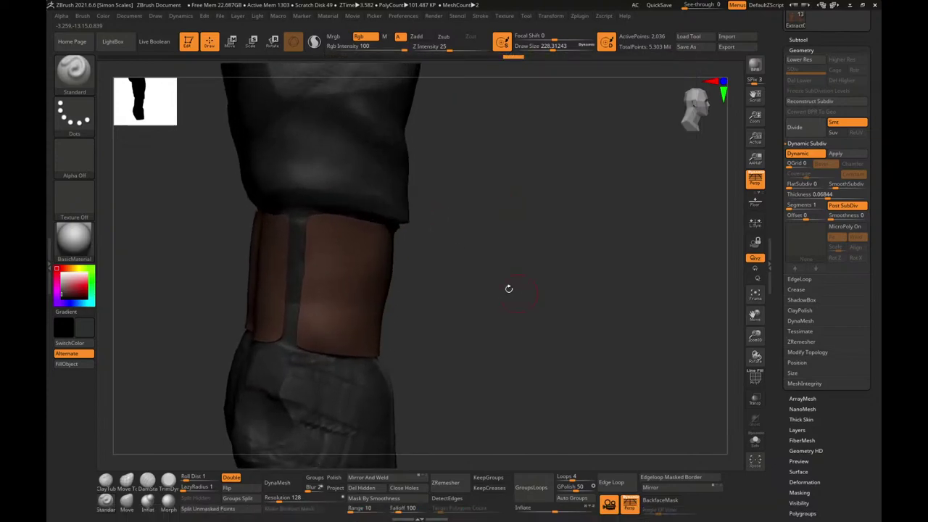
{"action": "left_click", "coordinate": [798, 154]}
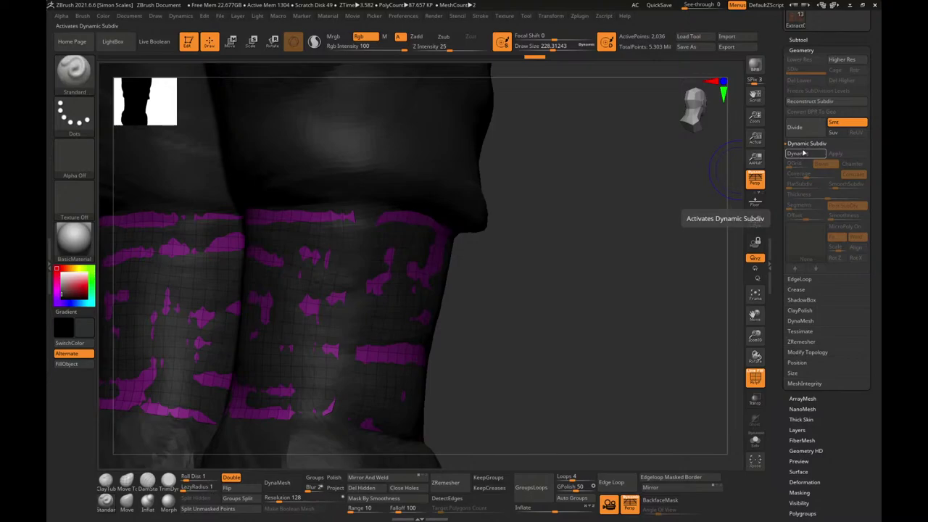
Step: Turn Dynamic subdivision back on, show Polyframe, and recheck the knee-pad reference
{"action": "left_click", "coordinate": [803, 154], "text": "shift"}
{"action": "key", "text": "shift+f"}
{"action": "key", "text": "shift+f"}
{"action": "key", "text": "shift+f"}
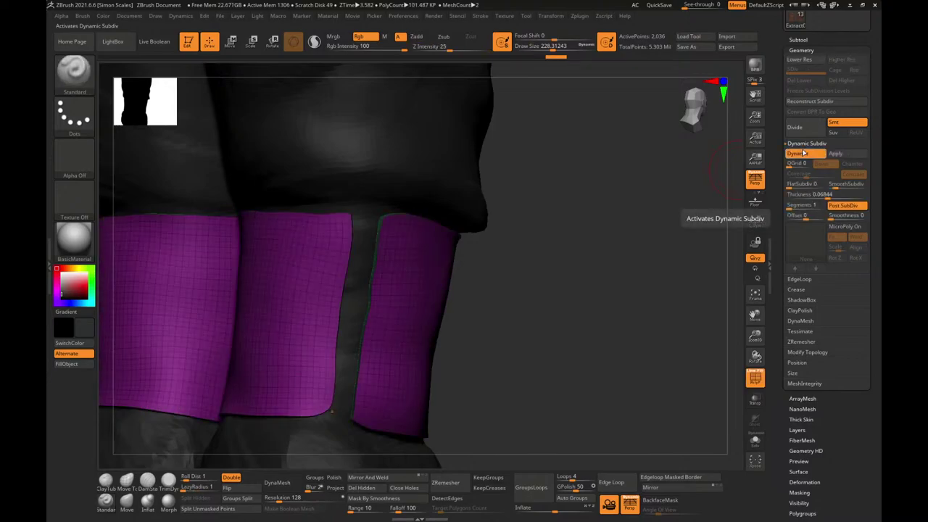
{"action": "key", "text": "alt+Tab"}
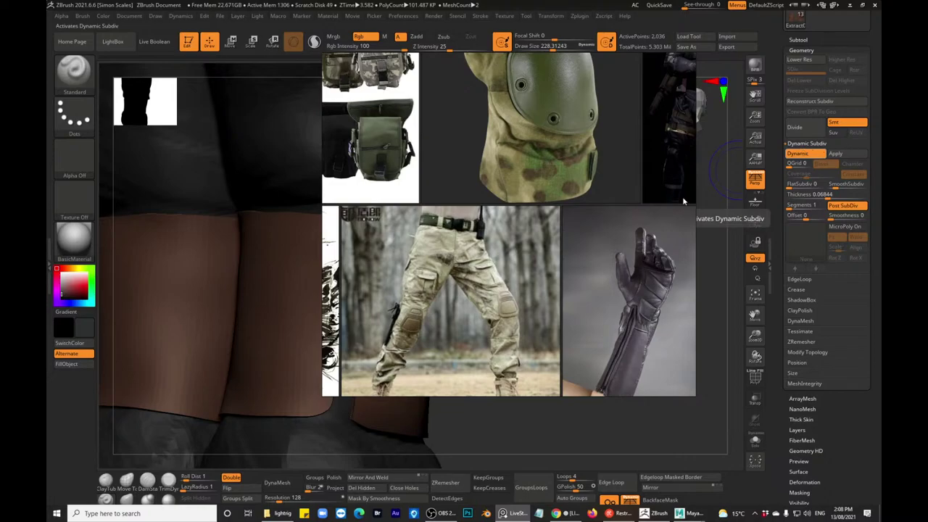
{"action": "scroll", "coordinate": [552, 147], "scroll_direction": "down", "scroll_amount": 3}
{"action": "scroll", "coordinate": [631, 80], "scroll_direction": "up", "scroll_amount": 3}
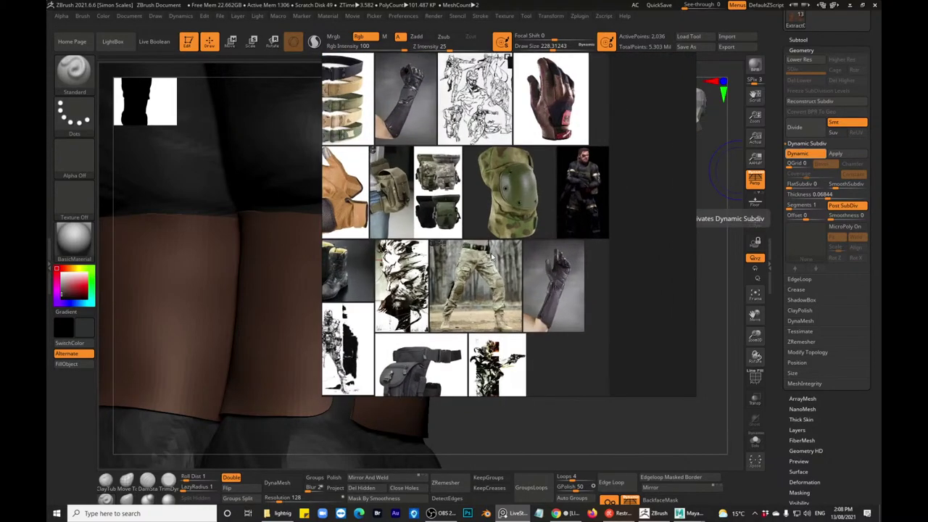
{"action": "key", "text": "alt+Tab"}
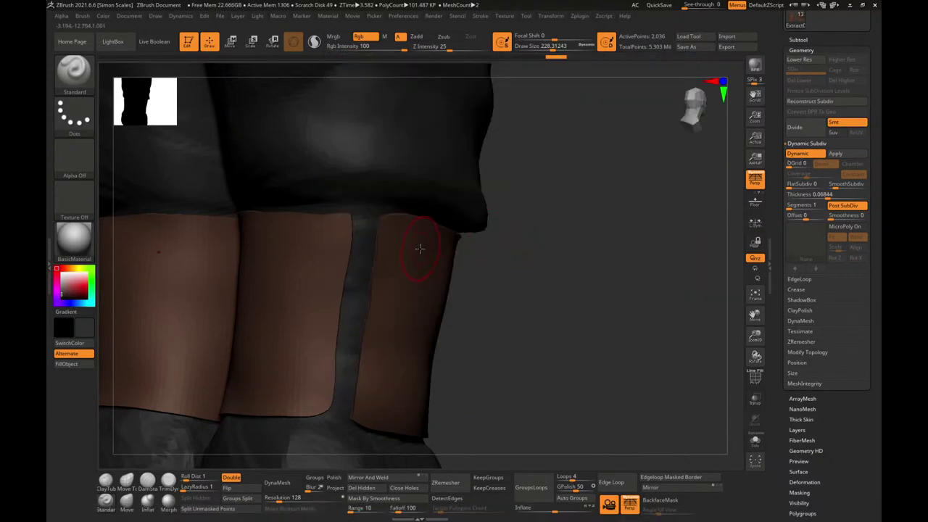
Step: Select the Move Topological brush and orbit the bands from side to front
{"action": "key", "text": "b"}
{"action": "key", "text": "m"}
{"action": "key", "text": "t"}
{"action": "key", "text": "space"}
{"action": "left_click_drag", "start_coordinate": [504, 252], "coordinate": [385, 205]}
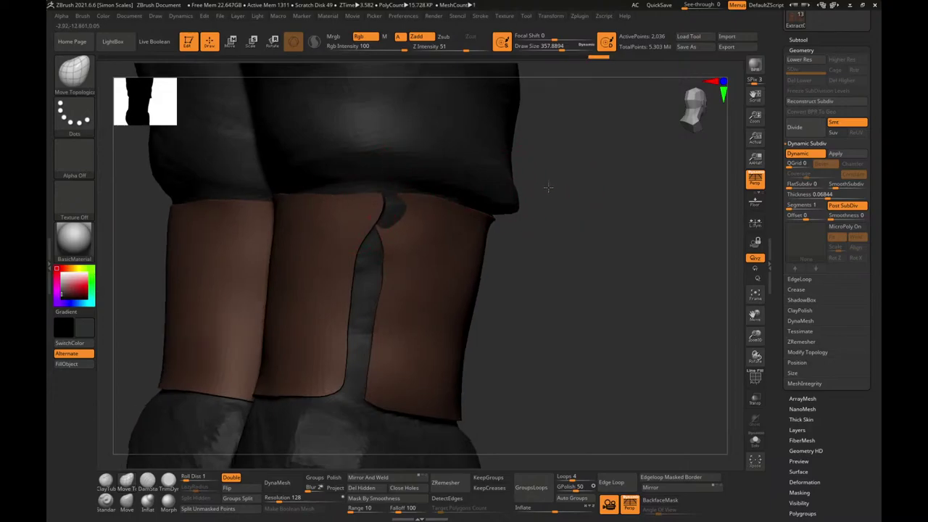
{"action": "left_click_drag", "start_coordinate": [551, 190], "coordinate": [381, 203]}
{"action": "mouse_move", "coordinate": [321, 246]}
{"action": "left_mouse_down"}
{"action": "mouse_move", "coordinate": [543, 182]}
{"action": "mouse_move", "coordinate": [560, 274]}
{"action": "mouse_move", "coordinate": [514, 244]}
{"action": "mouse_move", "coordinate": [425, 224]}
{"action": "left_mouse_up"}
{"action": "key", "text": "space"}
Step: Mask the strap's right edge, then invert and clear the mask to isolate the band section
{"action": "key", "text": "ctrl"}
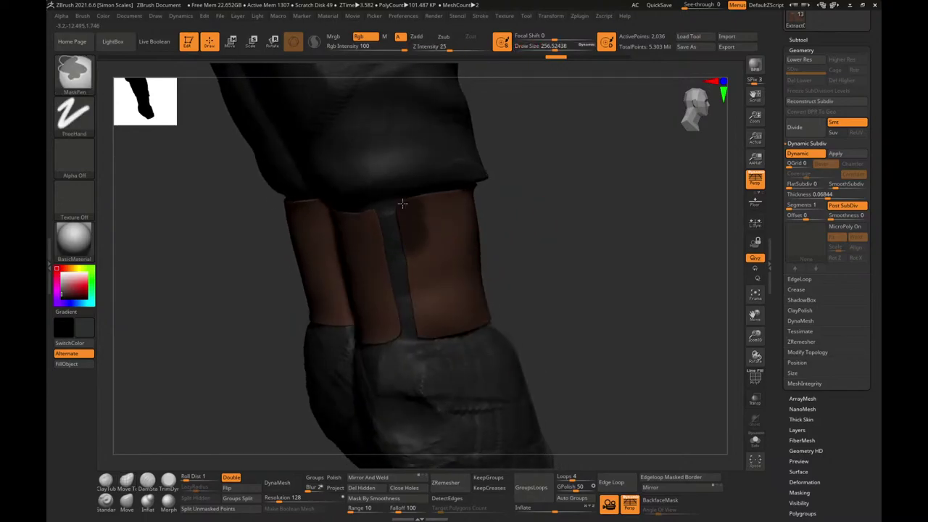
{"action": "key", "text": "b"}
{"action": "key", "text": "m"}
{"action": "key", "text": "t"}
{"action": "key", "text": "space"}
{"action": "key", "text": "ctrl"}
{"action": "left_click_drag", "start_coordinate": [402, 203], "coordinate": [419, 305], "text": "ctrl"}
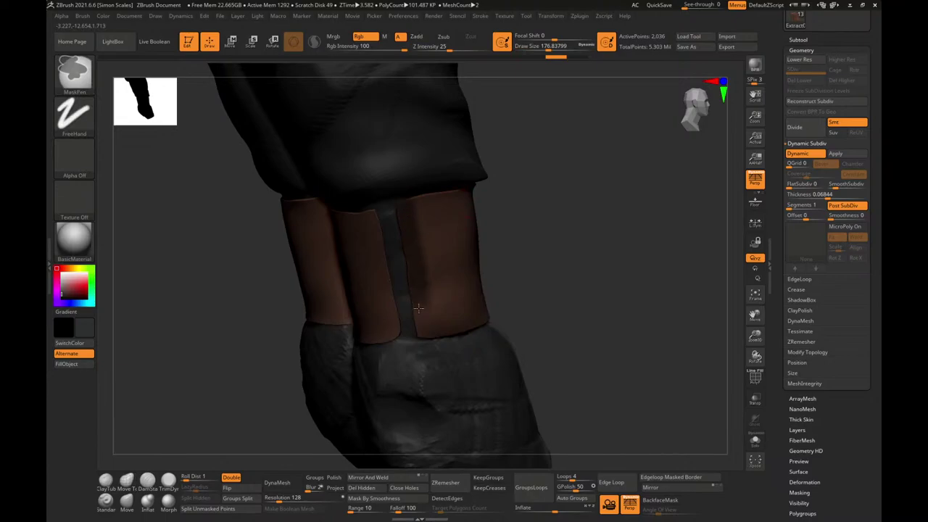
{"action": "left_click", "coordinate": [528, 251], "text": "ctrl"}
{"action": "left_click", "coordinate": [449, 274], "text": "ctrl+alt"}
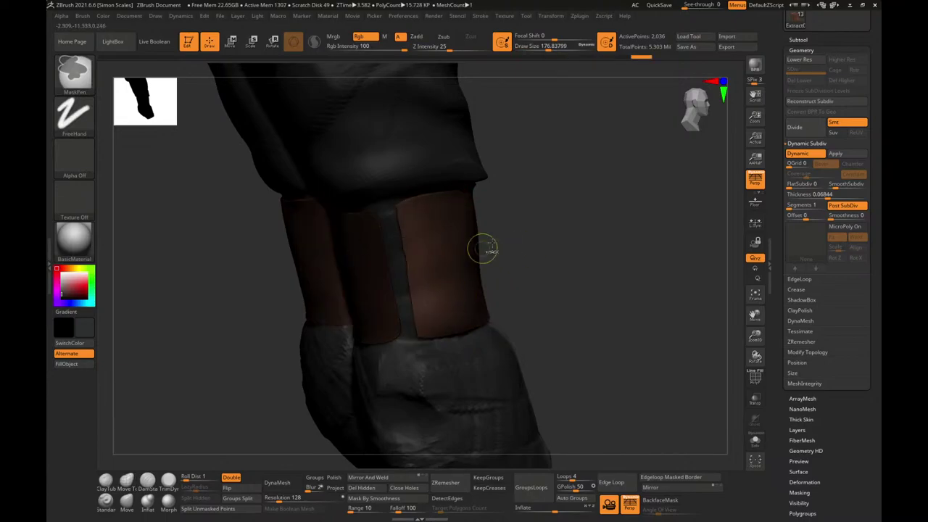
Step: Switch to Transpose Move and set up the gizmo across the strap
{"action": "left_click_drag", "start_coordinate": [514, 238], "coordinate": [265, 66]}
{"action": "key", "text": "w"}
{"action": "left_click_drag", "start_coordinate": [406, 232], "coordinate": [290, 58]}
{"action": "left_click", "coordinate": [293, 41]}
{"action": "left_click_drag", "start_coordinate": [580, 304], "coordinate": [373, 265]}
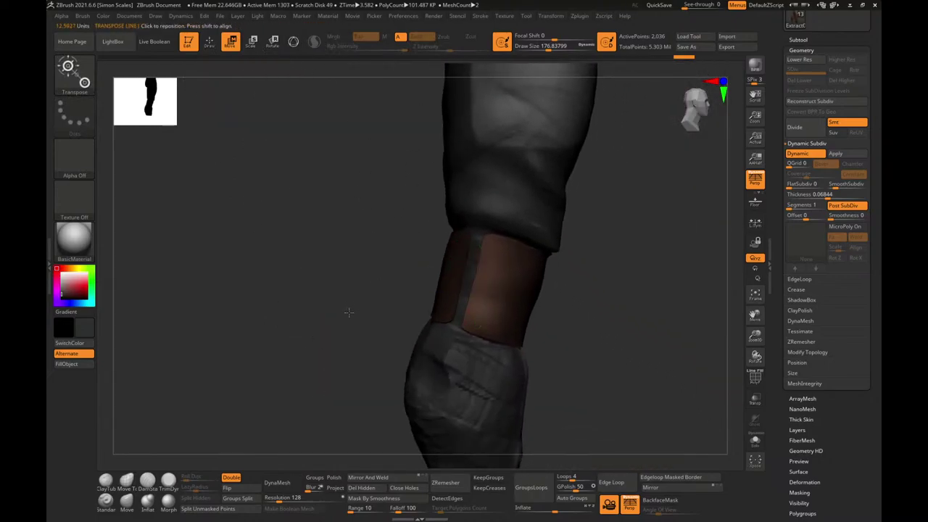
{"action": "left_click_drag", "start_coordinate": [348, 310], "coordinate": [290, 72]}
{"action": "left_click_drag", "start_coordinate": [316, 353], "coordinate": [294, 87]}
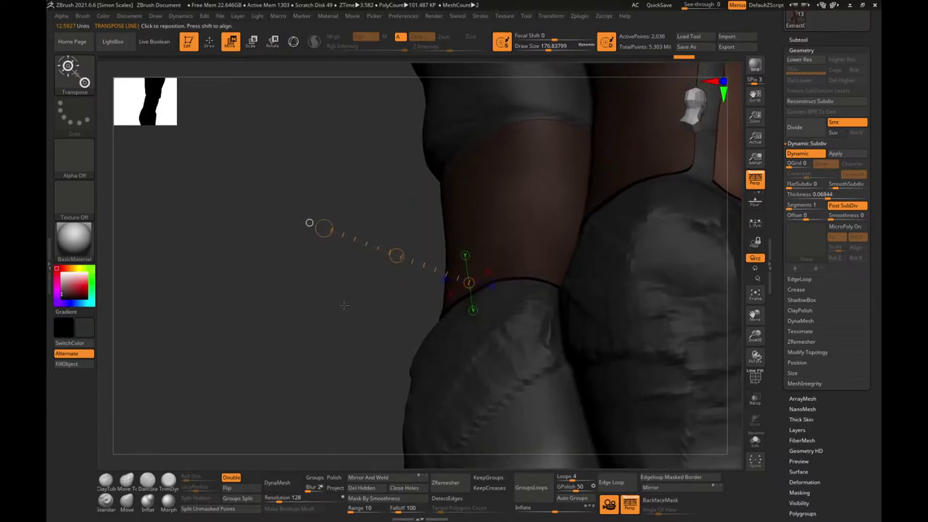
{"action": "left_click", "coordinate": [292, 40]}
{"action": "left_click_drag", "start_coordinate": [311, 145], "coordinate": [435, 268]}
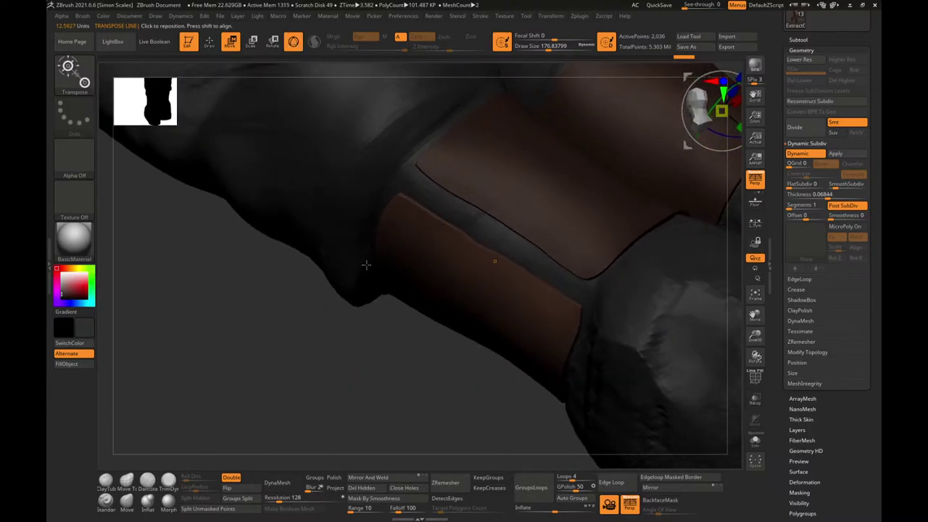
{"action": "left_click_drag", "start_coordinate": [488, 288], "coordinate": [433, 316]}
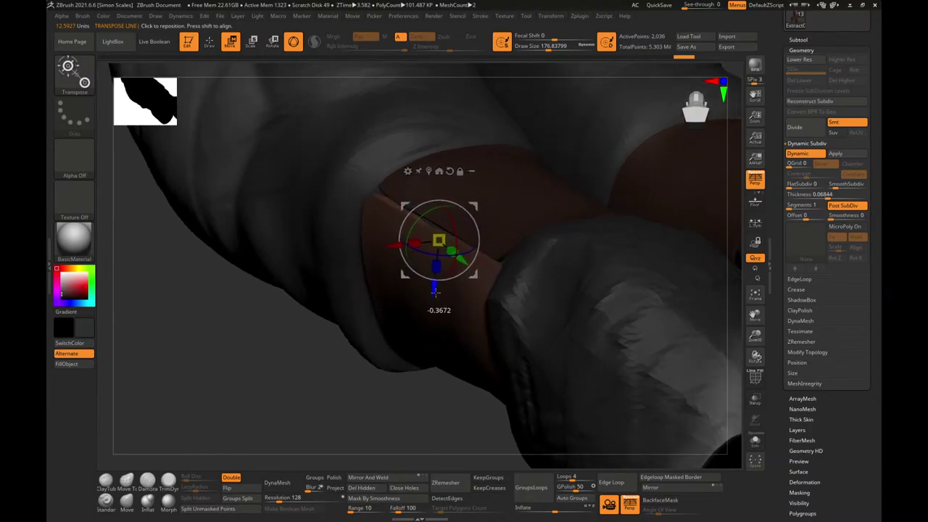
Step: Rotate the band around Y, nudge it up-right, and check its fit from the side
{"action": "left_click_drag", "start_coordinate": [436, 209], "coordinate": [438, 229]}
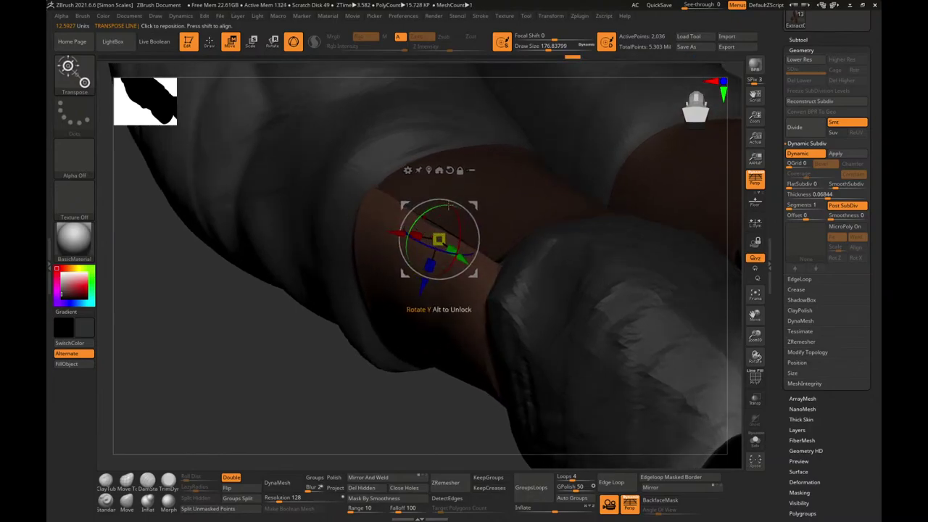
{"action": "left_click_drag", "start_coordinate": [474, 204], "coordinate": [484, 193]}
{"action": "mouse_move", "coordinate": [435, 362]}
{"action": "left_mouse_down"}
{"action": "mouse_move", "coordinate": [400, 400]}
{"action": "mouse_move", "coordinate": [428, 362]}
{"action": "left_mouse_up"}
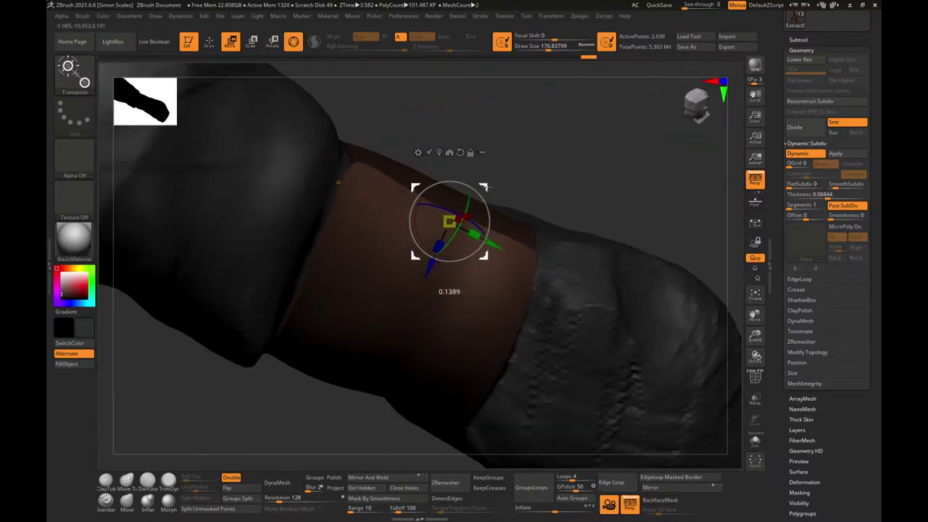
{"action": "left_click_drag", "start_coordinate": [554, 135], "coordinate": [462, 219]}
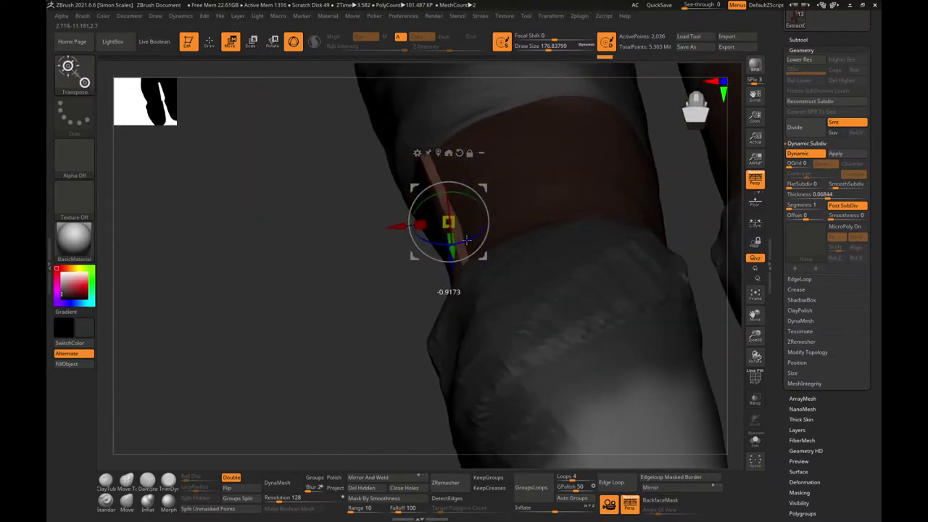
{"action": "mouse_move", "coordinate": [383, 297]}
{"action": "left_mouse_down"}
{"action": "mouse_move", "coordinate": [419, 322]}
{"action": "mouse_move", "coordinate": [435, 316]}
{"action": "left_mouse_up"}
Step: Return to Draw mode with Draw Size about 378, face the knee bands front, and expand Subtool
{"action": "key", "text": "q"}
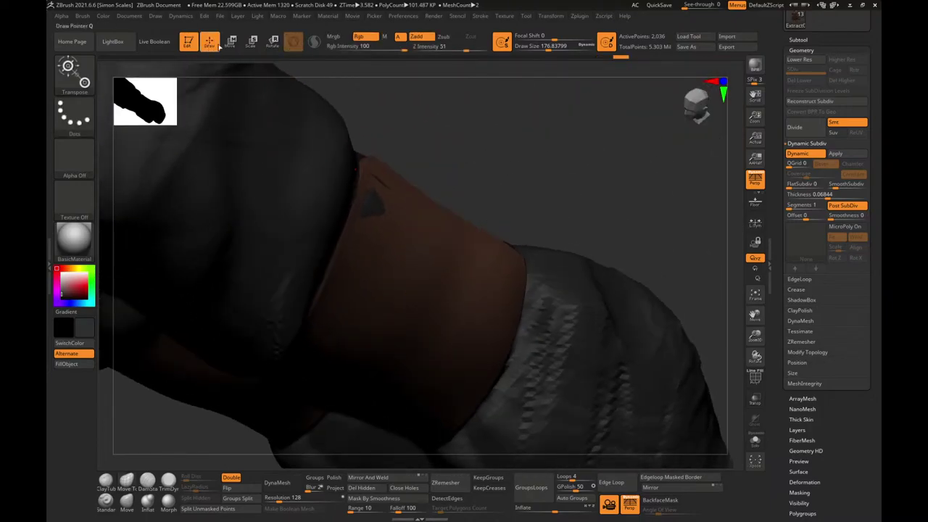
{"action": "key", "text": "space"}
{"action": "mouse_move", "coordinate": [464, 148]}
{"action": "left_mouse_down"}
{"action": "mouse_move", "coordinate": [477, 143]}
{"action": "mouse_move", "coordinate": [388, 190]}
{"action": "mouse_move", "coordinate": [412, 199]}
{"action": "left_mouse_up"}
{"action": "key", "text": "space"}
{"action": "left_click_drag", "start_coordinate": [489, 158], "coordinate": [516, 157]}
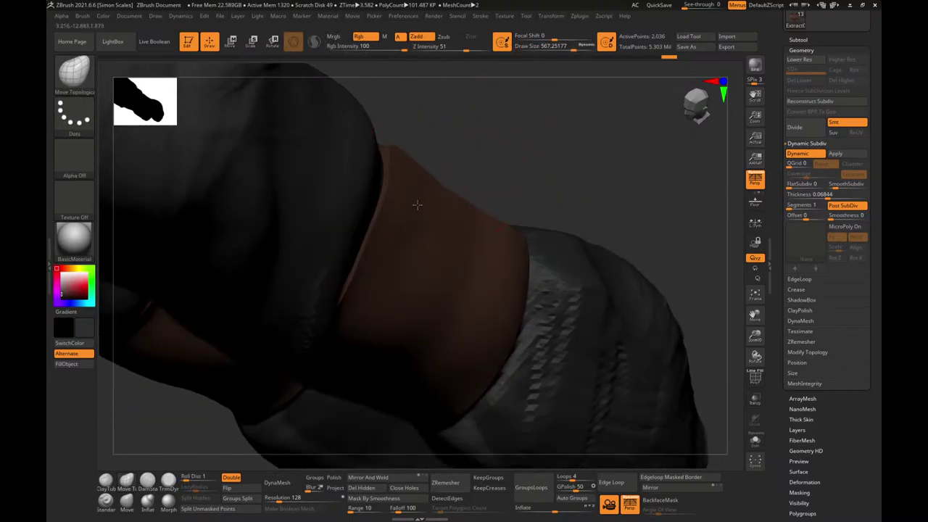
{"action": "mouse_move", "coordinate": [445, 177]}
{"action": "left_mouse_down"}
{"action": "mouse_move", "coordinate": [486, 198]}
{"action": "mouse_move", "coordinate": [472, 211]}
{"action": "mouse_move", "coordinate": [474, 356]}
{"action": "mouse_move", "coordinate": [440, 373]}
{"action": "mouse_move", "coordinate": [460, 304]}
{"action": "mouse_move", "coordinate": [501, 254]}
{"action": "mouse_move", "coordinate": [549, 228]}
{"action": "mouse_move", "coordinate": [543, 215]}
{"action": "mouse_move", "coordinate": [409, 332]}
{"action": "mouse_move", "coordinate": [590, 176]}
{"action": "left_mouse_up"}
{"action": "key", "text": "space"}
{"action": "left_click_drag", "start_coordinate": [611, 209], "coordinate": [598, 268]}
{"action": "left_click", "coordinate": [798, 39]}
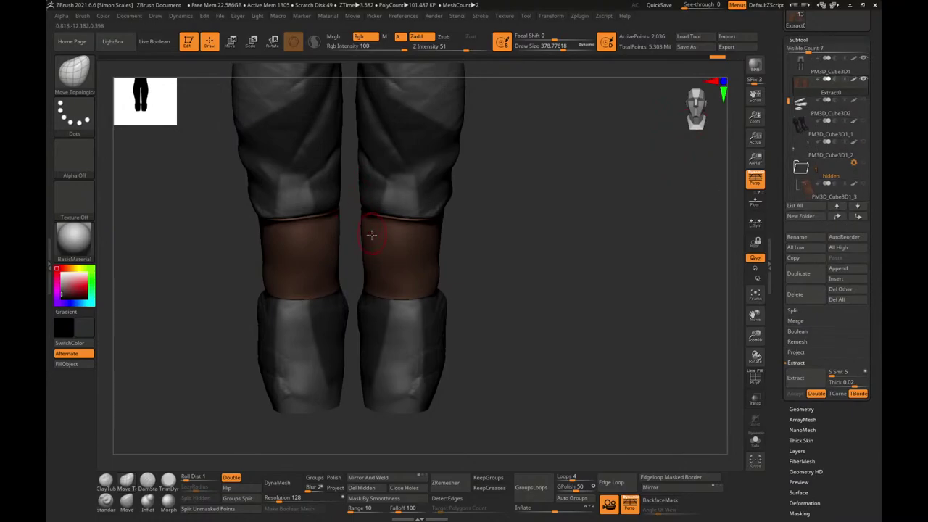
Step: Insert a mirrored IMM Primitives sphere onto each knee
{"action": "key", "text": "b"}
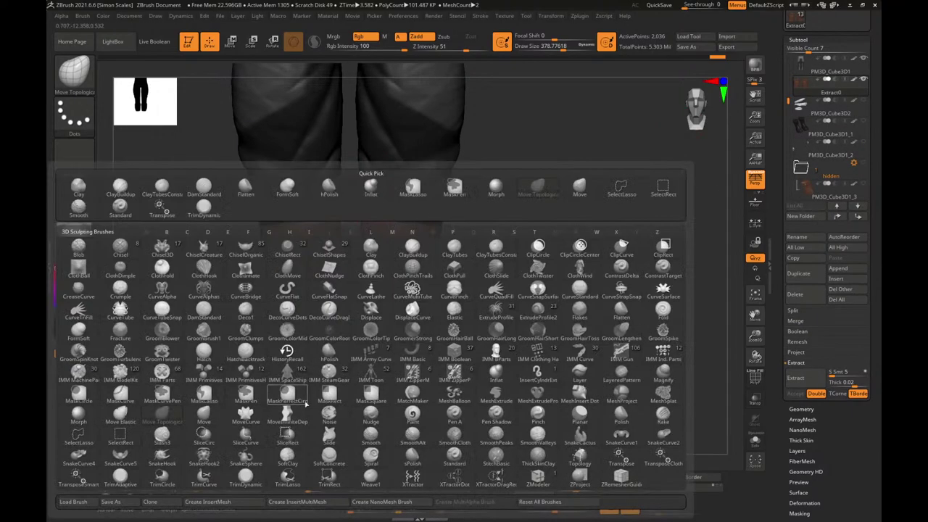
{"action": "left_click", "coordinate": [204, 371]}
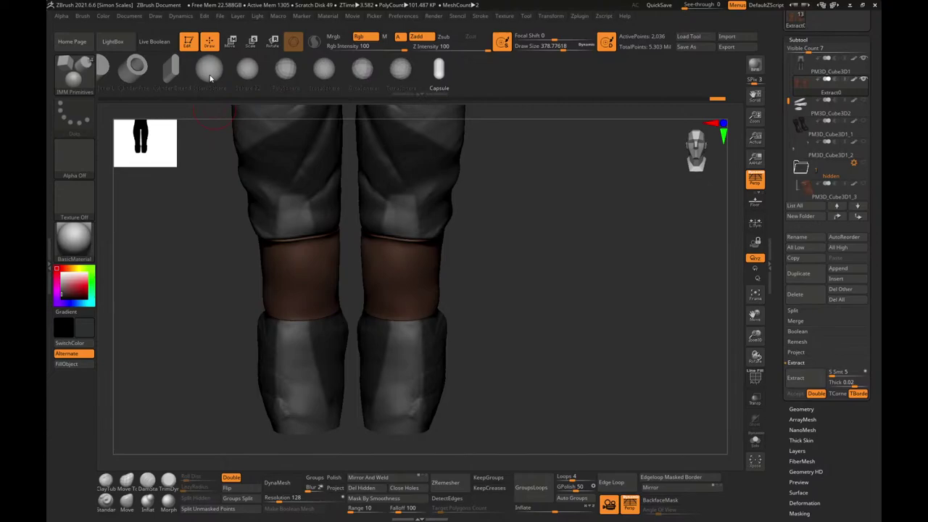
{"action": "left_click", "coordinate": [209, 69]}
{"action": "left_click_drag", "start_coordinate": [193, 290], "coordinate": [334, 288], "text": "alt"}
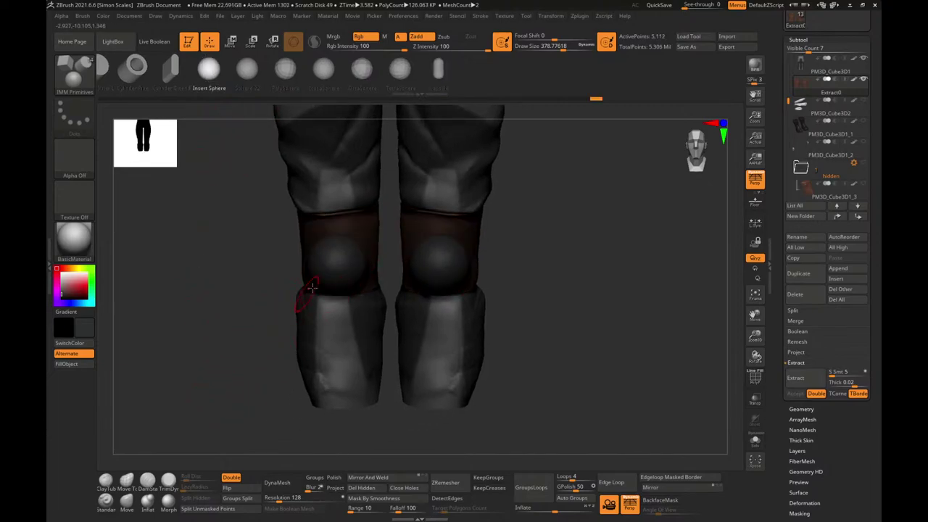
{"action": "key", "text": "ctrl+z"}
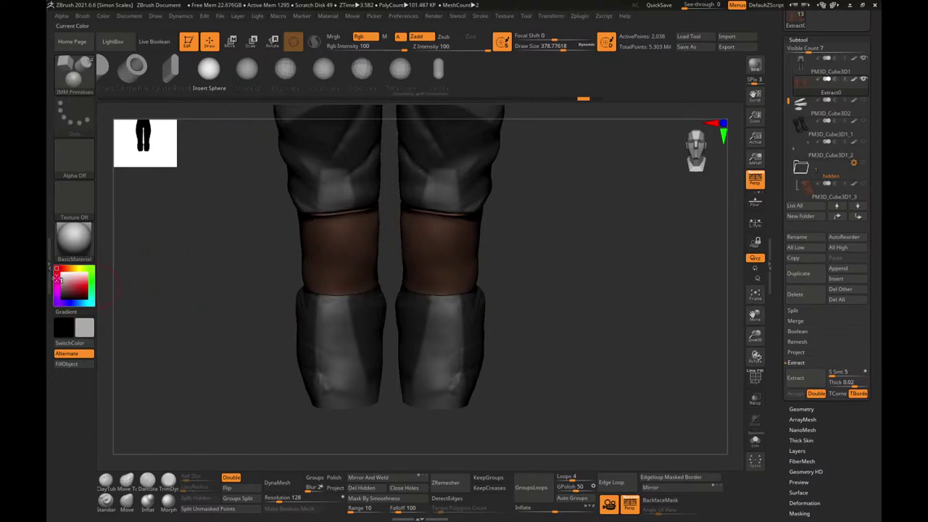
{"action": "left_click_drag", "start_coordinate": [337, 246], "coordinate": [342, 264]}
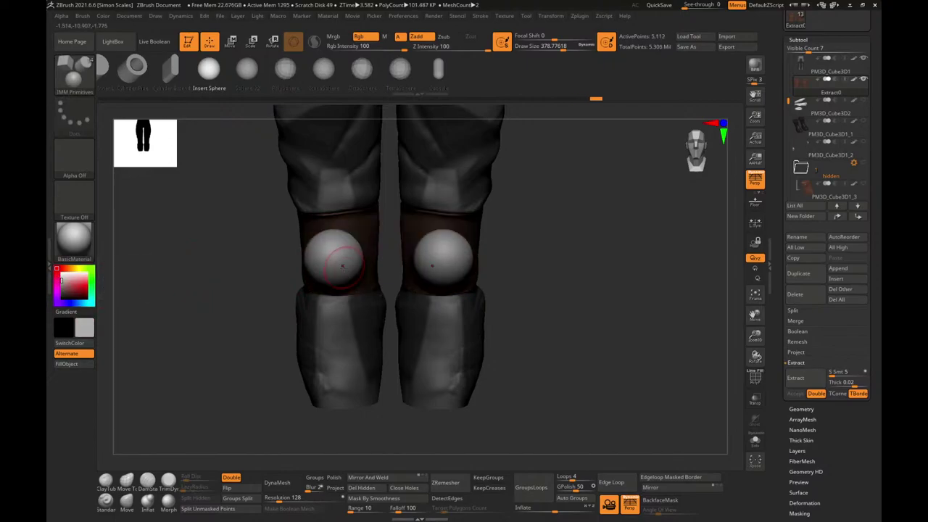
{"action": "left_click_drag", "start_coordinate": [580, 297], "coordinate": [614, 306]}
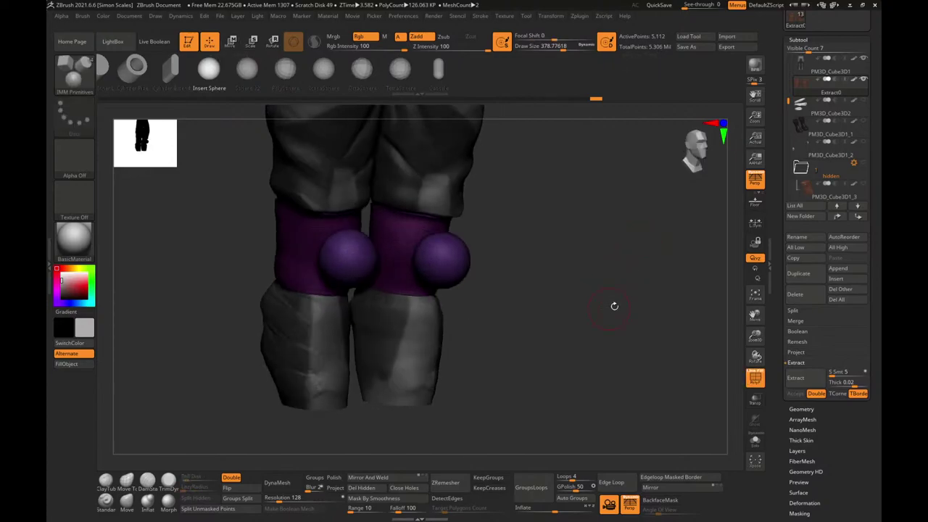
Step: Split the spheres into their own Extract1 subtool with Split Masked Points
{"action": "left_click", "coordinate": [796, 311]}
{"action": "left_click", "coordinate": [807, 367]}
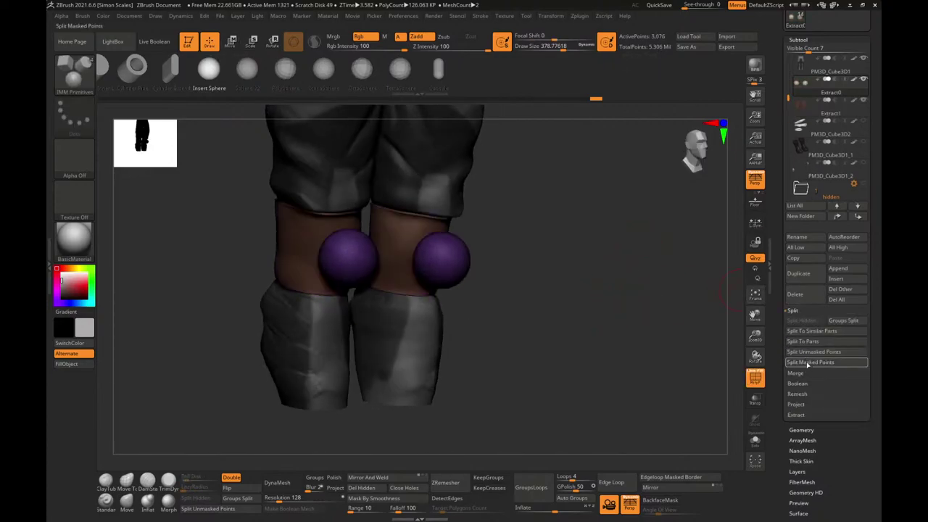
{"action": "left_click_drag", "start_coordinate": [541, 275], "coordinate": [506, 217]}
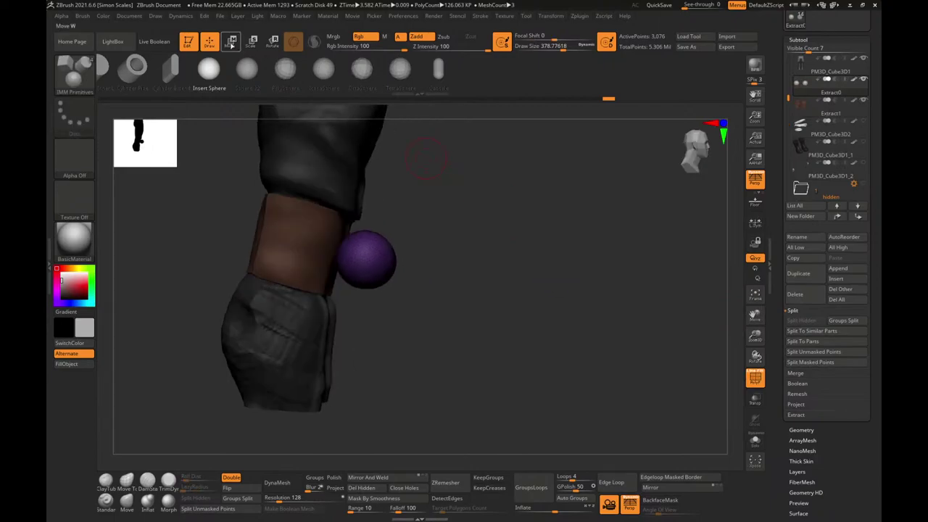
{"action": "left_click", "coordinate": [230, 41]}
Step: Check the knee-pad reference, then push both knee spheres in closer against the legs
{"action": "key", "text": "alt+Tab"}
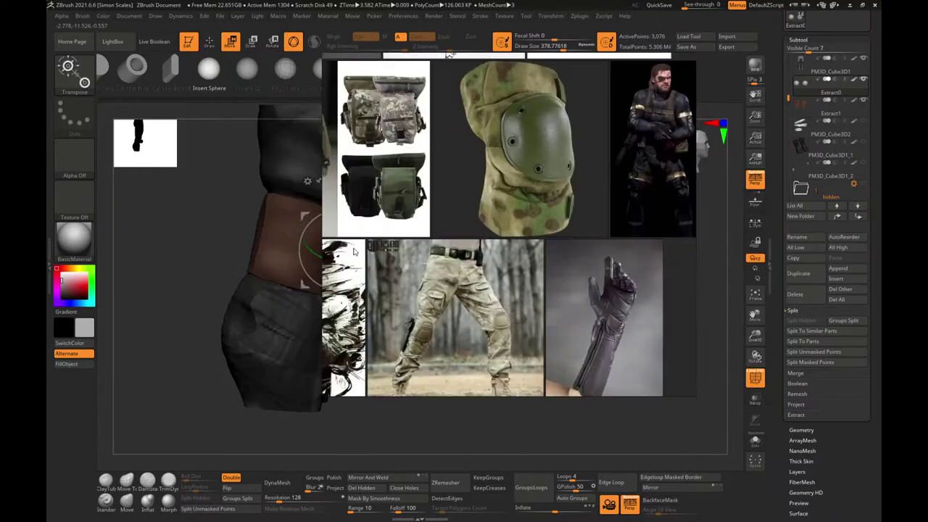
{"action": "scroll", "coordinate": [438, 227], "scroll_direction": "down", "scroll_amount": 5}
{"action": "scroll", "coordinate": [439, 210], "scroll_direction": "up", "scroll_amount": 10}
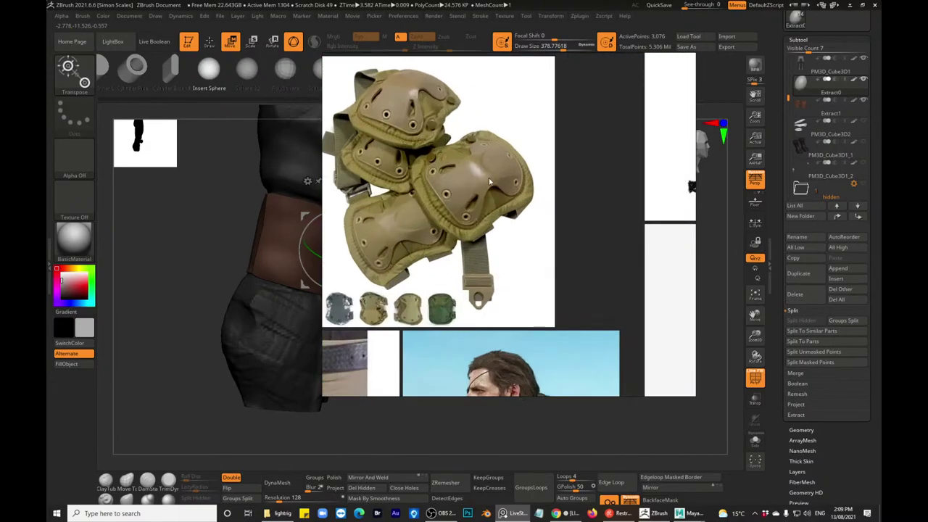
{"action": "key", "text": "alt+Tab"}
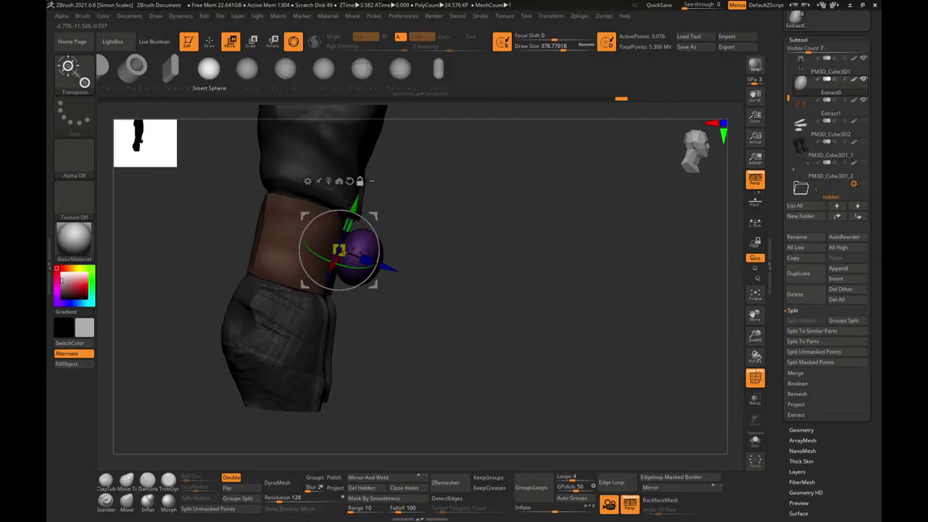
{"action": "left_click_drag", "start_coordinate": [471, 246], "coordinate": [404, 220]}
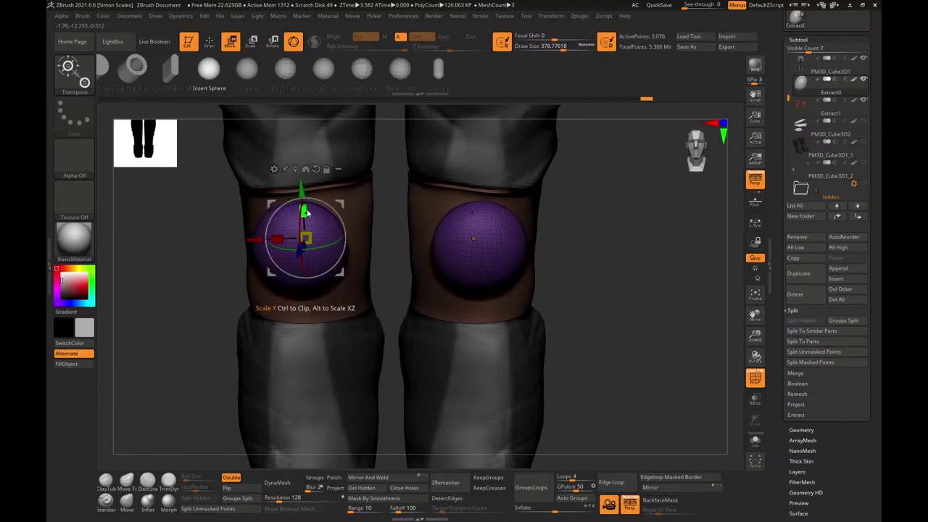
{"action": "left_click_drag", "start_coordinate": [310, 202], "coordinate": [352, 265]}
{"action": "left_click_drag", "start_coordinate": [473, 213], "coordinate": [454, 190], "text": "shift"}
Step: Return to Draw mode and select the Move brush with B, M, V
{"action": "left_click", "coordinate": [454, 189]}
{"action": "key", "text": "q"}
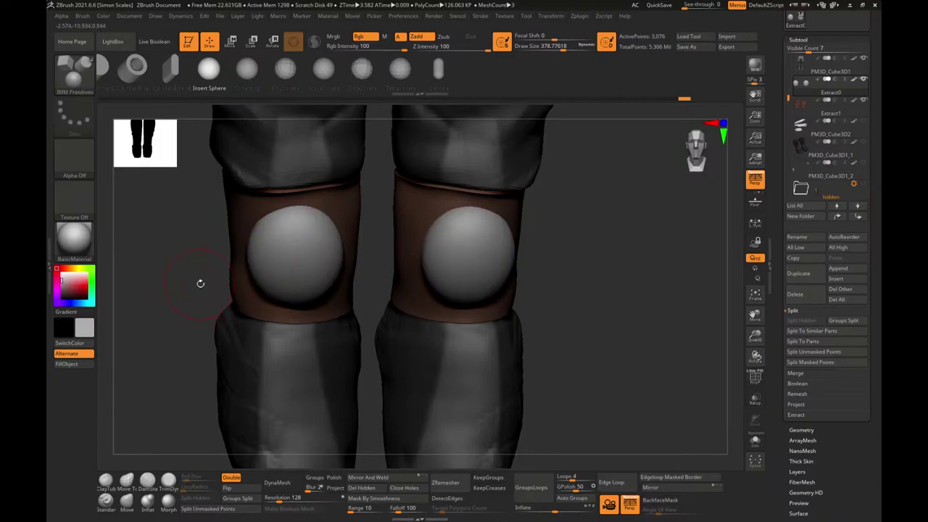
{"action": "key", "text": "b"}
{"action": "key", "text": "m"}
{"action": "key", "text": "v"}
{"action": "left_click_drag", "start_coordinate": [172, 307], "coordinate": [248, 277]}
Step: Stretch the knee sphere into an egg shape and check it from the side
{"action": "left_click_drag", "start_coordinate": [309, 248], "coordinate": [280, 249]}
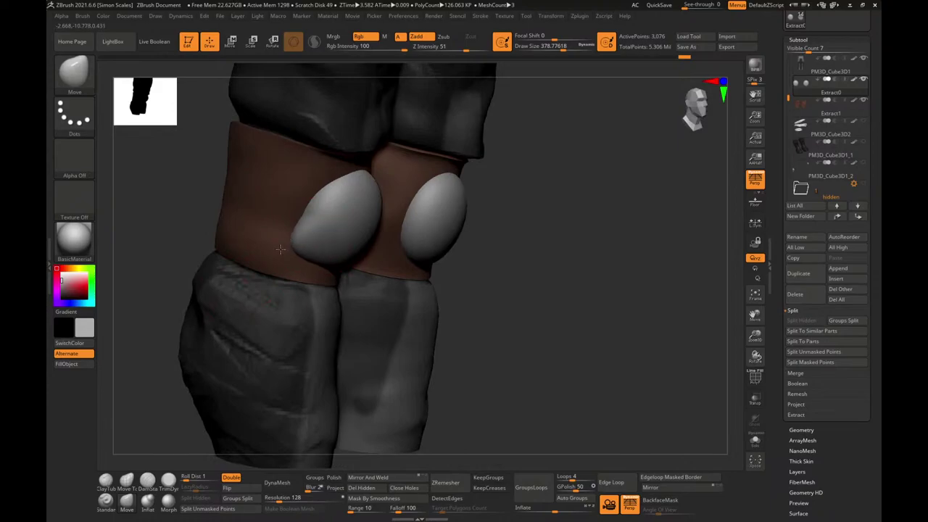
{"action": "mouse_move", "coordinate": [401, 138]}
{"action": "left_mouse_down"}
{"action": "mouse_move", "coordinate": [450, 145]}
{"action": "mouse_move", "coordinate": [395, 151]}
{"action": "left_mouse_up"}
{"action": "left_click_drag", "start_coordinate": [396, 248], "coordinate": [440, 230]}
Step: Switch to a clipping brush and slice the pad's front with curved cuts
{"action": "key", "text": "space"}
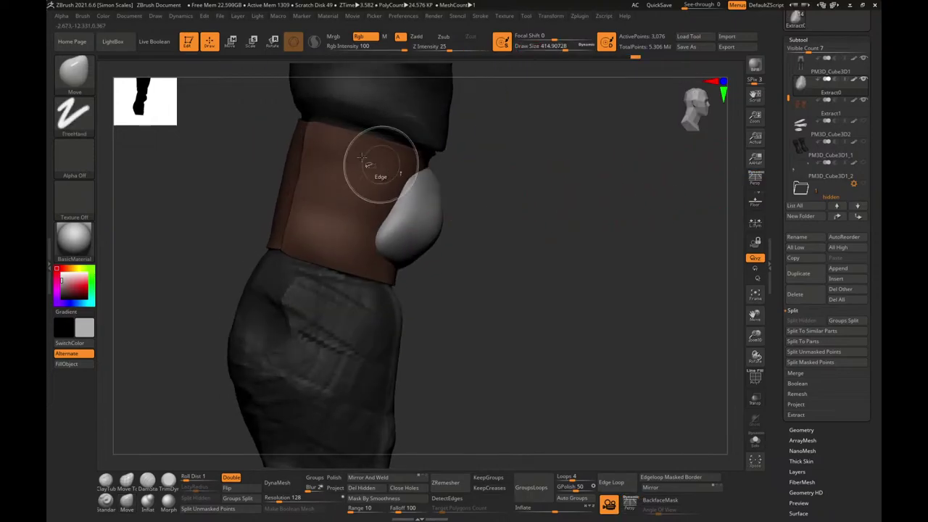
{"action": "left_click", "coordinate": [81, 75], "text": "ctrl+shift"}
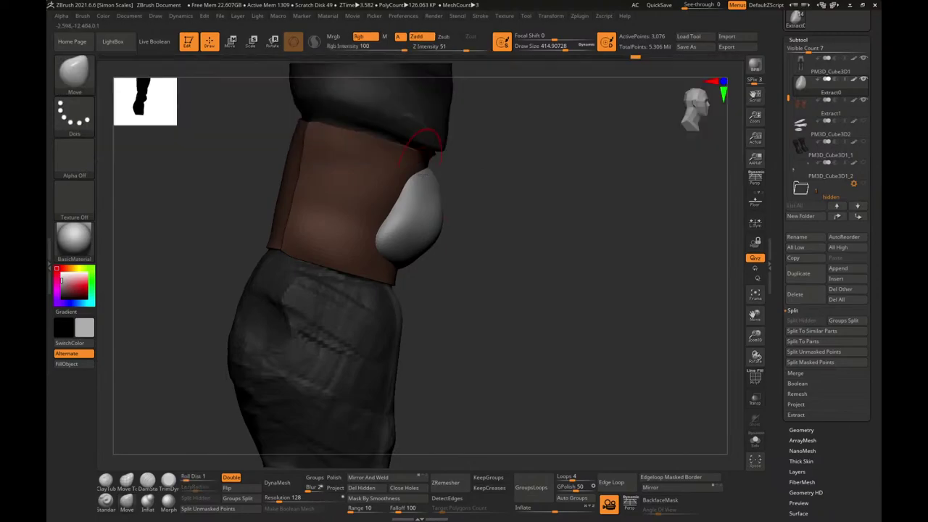
{"action": "mouse_move", "coordinate": [459, 172]}
{"action": "left_mouse_down", "text": "alt"}
{"action": "mouse_move", "coordinate": [436, 195]}
{"action": "mouse_move", "coordinate": [419, 269]}
{"action": "mouse_move", "coordinate": [418, 259]}
{"action": "left_mouse_up", "text": "alt"}
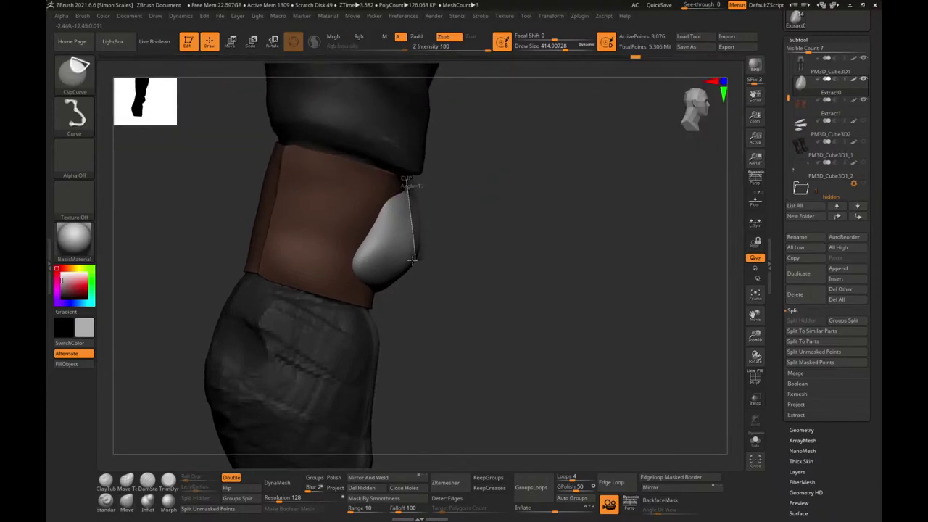
{"action": "left_click_drag", "start_coordinate": [366, 288], "coordinate": [371, 281], "text": "ctrl+shift"}
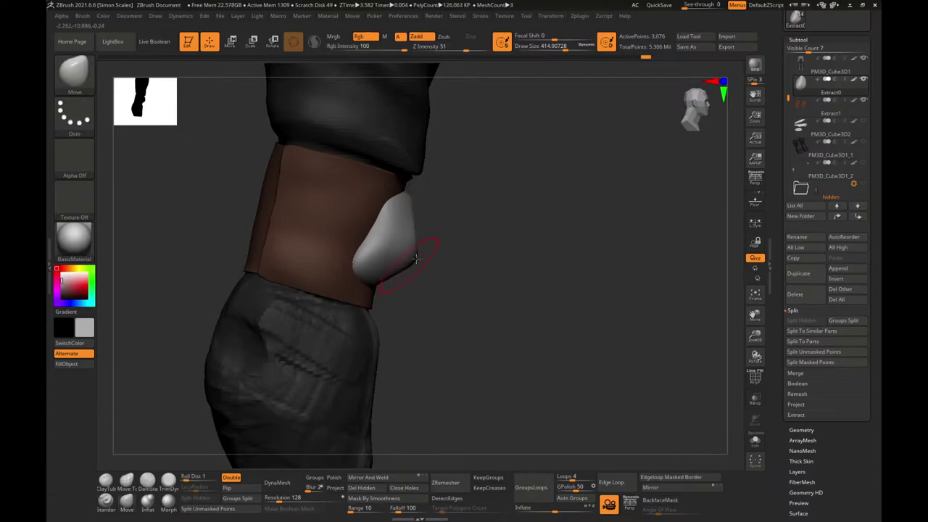
{"action": "left_click_drag", "start_coordinate": [408, 181], "coordinate": [416, 233], "text": "ctrl+shift"}
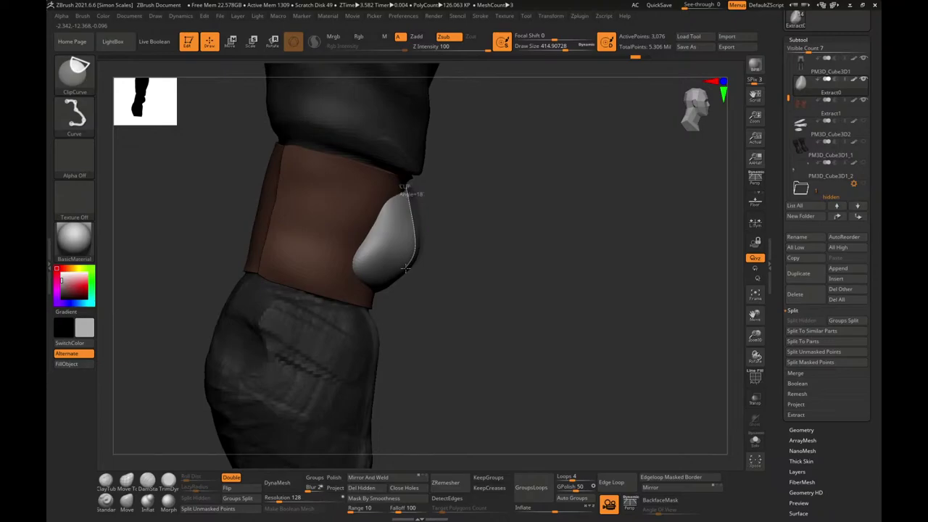
{"action": "left_click_drag", "start_coordinate": [399, 275], "coordinate": [356, 301], "text": "ctrl+shift"}
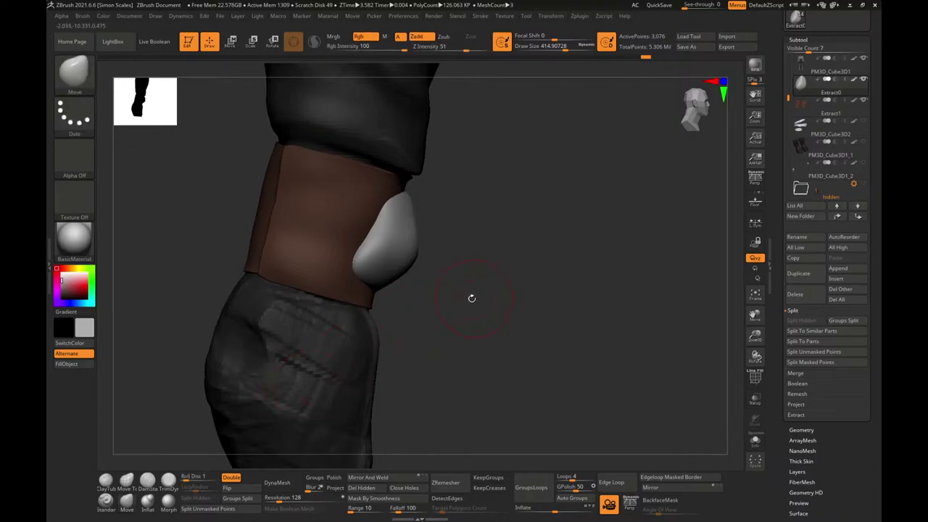
Step: Smooth both knee pads, trying a remesh and undoing it
{"action": "left_click_drag", "start_coordinate": [474, 297], "coordinate": [434, 300], "text": "shift"}
{"action": "left_click_drag", "start_coordinate": [312, 342], "coordinate": [661, 242]}
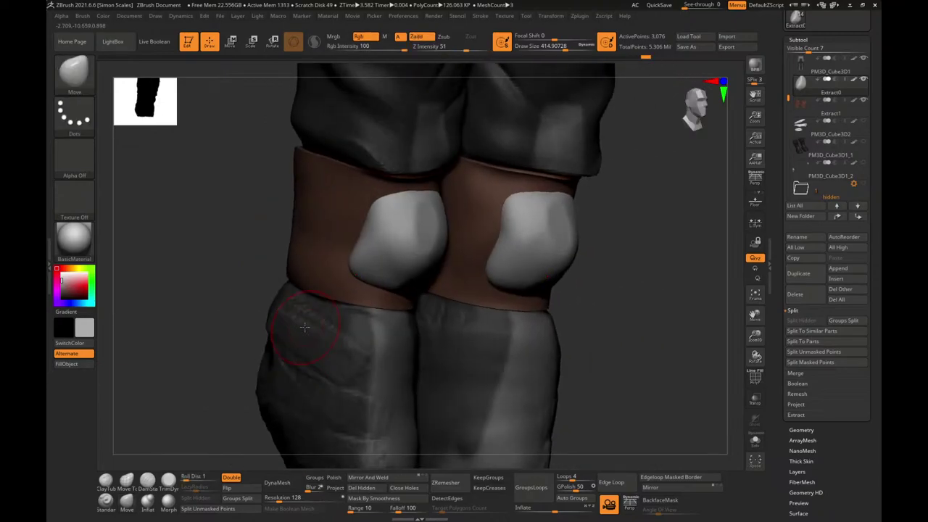
{"action": "key", "text": "shift"}
{"action": "key", "text": "d"}
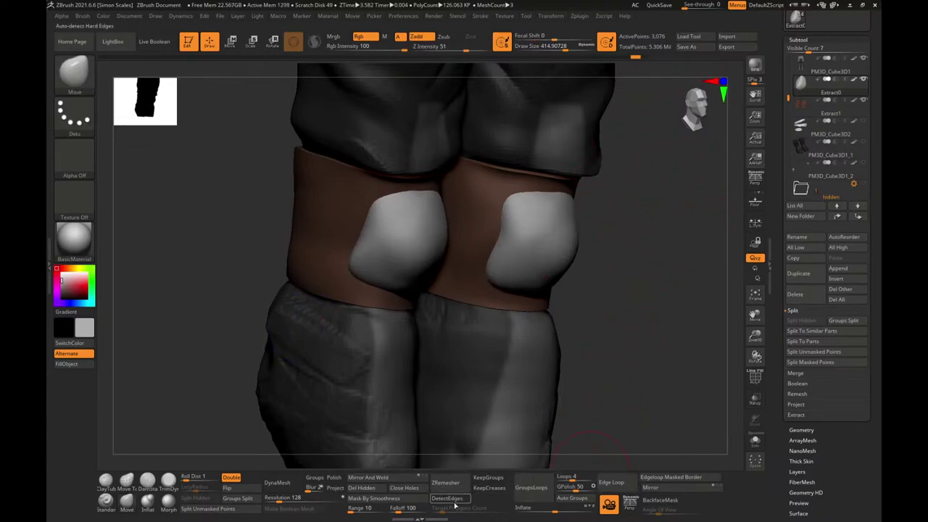
{"action": "left_click", "coordinate": [285, 489]}
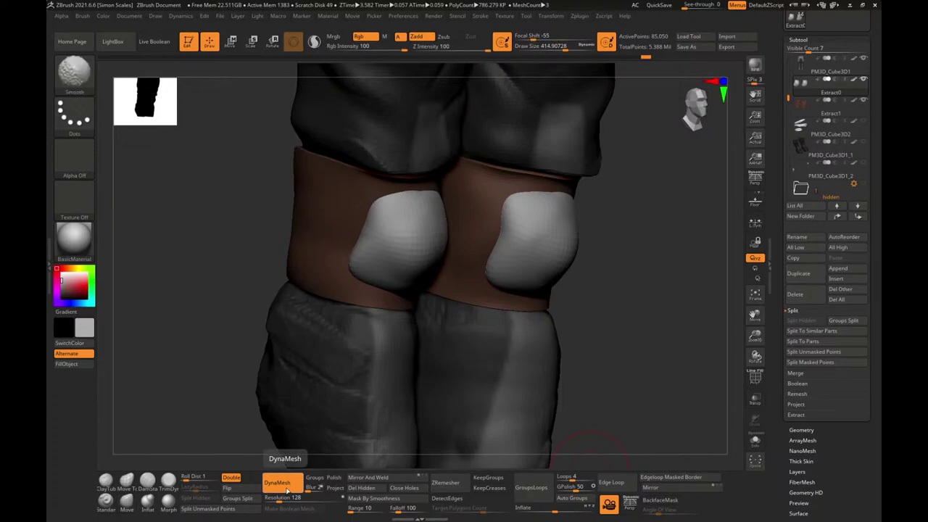
{"action": "key", "text": "ctrl+z"}
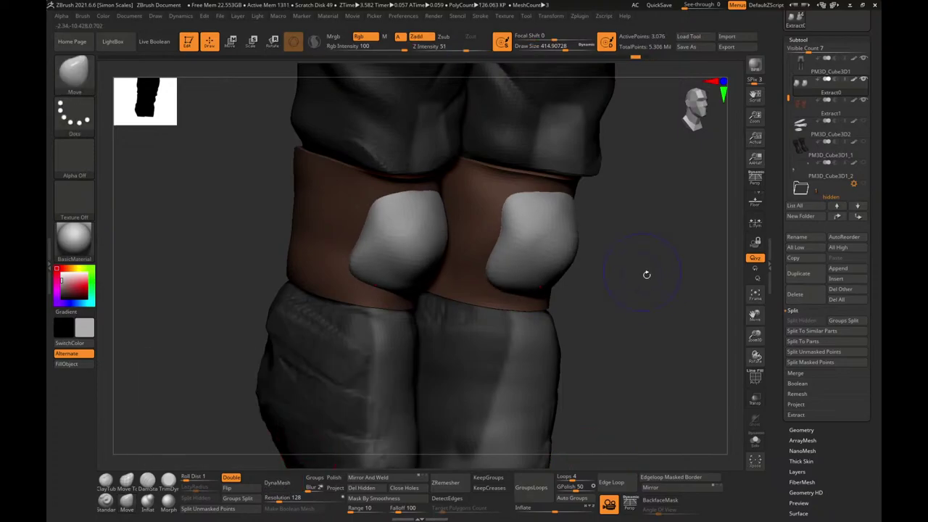
{"action": "key", "text": "shift+f"}
{"action": "key", "text": "shift+f"}
Step: Cut a curve across the pad's side and choose the hPolish brush
{"action": "mouse_move", "coordinate": [629, 299]}
{"action": "left_mouse_down", "text": "shift"}
{"action": "mouse_move", "coordinate": [406, 181]}
{"action": "mouse_move", "coordinate": [419, 246]}
{"action": "left_mouse_up", "text": "shift"}
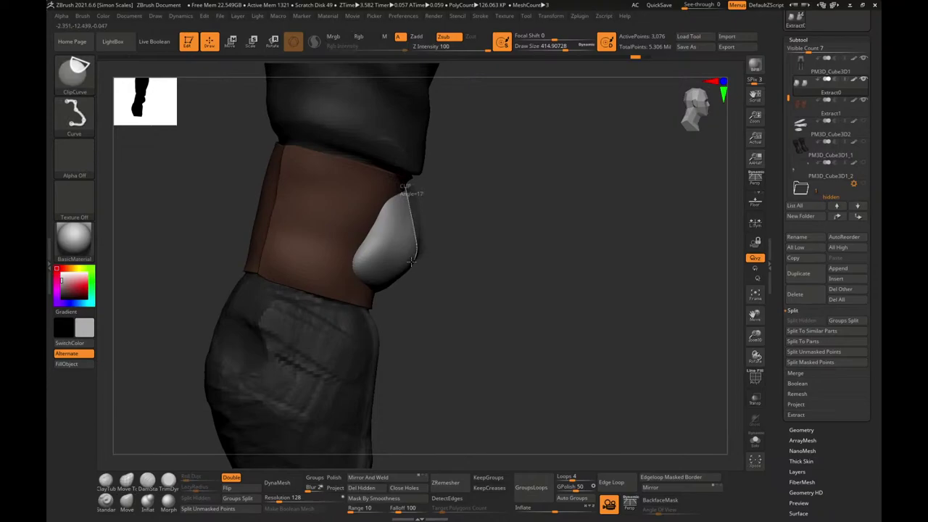
{"action": "mouse_move", "coordinate": [366, 299]}
{"action": "left_mouse_down", "text": "ctrl+shift"}
{"action": "mouse_move", "coordinate": [395, 279]}
{"action": "mouse_move", "coordinate": [390, 294]}
{"action": "mouse_move", "coordinate": [441, 283]}
{"action": "mouse_move", "coordinate": [435, 269]}
{"action": "left_mouse_up", "text": "ctrl+shift"}
{"action": "left_click_drag", "start_coordinate": [280, 331], "coordinate": [435, 245]}
{"action": "left_click", "coordinate": [435, 244], "text": "alt"}
{"action": "key", "text": "b"}
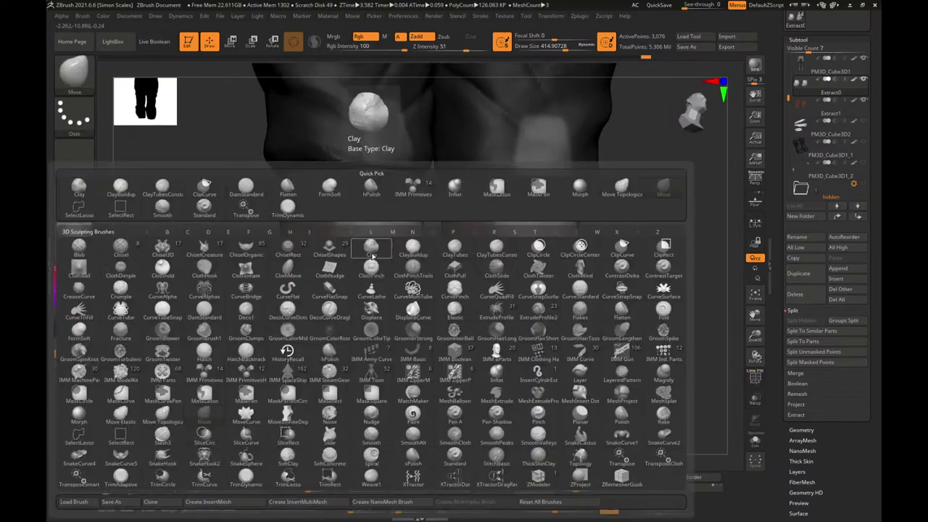
{"action": "key", "text": "h"}
{"action": "key", "text": "p"}
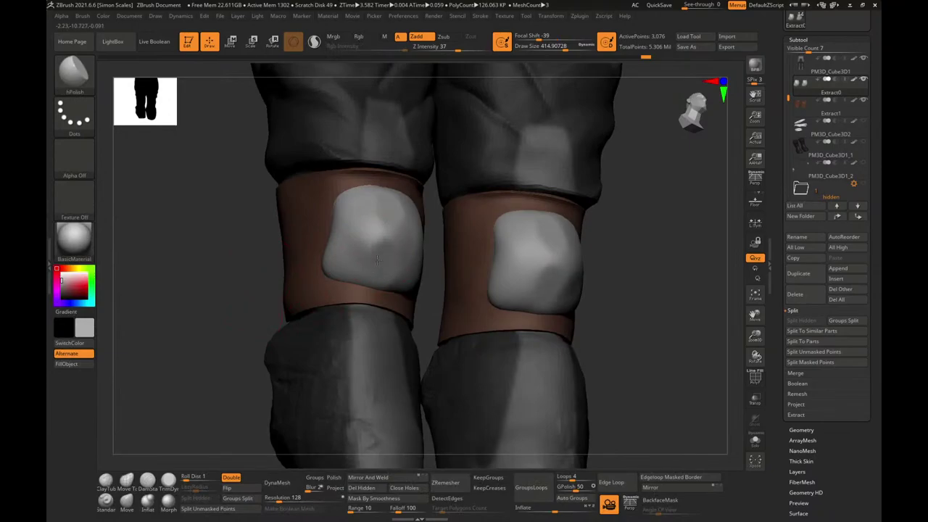
Step: Clip the left pad's upper-left side with curved cuts, undoing an unwanted trim
{"action": "mouse_move", "coordinate": [595, 265]}
{"action": "left_mouse_down"}
{"action": "mouse_move", "coordinate": [613, 230]}
{"action": "mouse_move", "coordinate": [418, 214]}
{"action": "mouse_move", "coordinate": [337, 184]}
{"action": "left_mouse_up"}
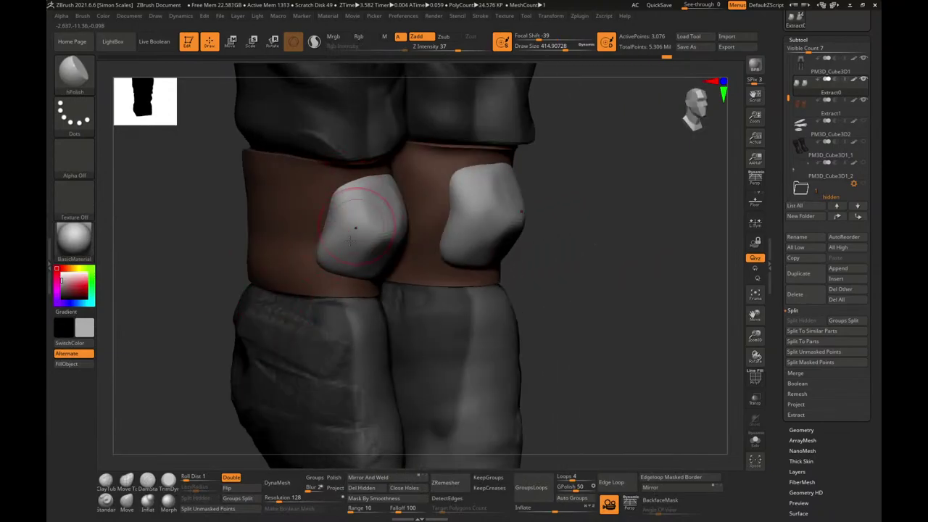
{"action": "right_click_drag", "start_coordinate": [354, 210], "coordinate": [334, 180]}
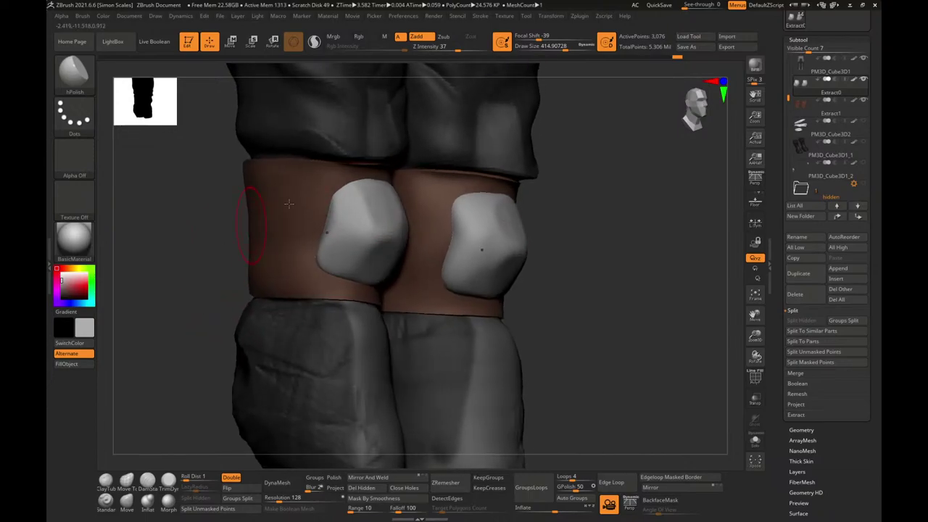
{"action": "key", "text": "ctrl+shift"}
{"action": "left_click_drag", "start_coordinate": [351, 213], "coordinate": [315, 269], "text": "ctrl+shift"}
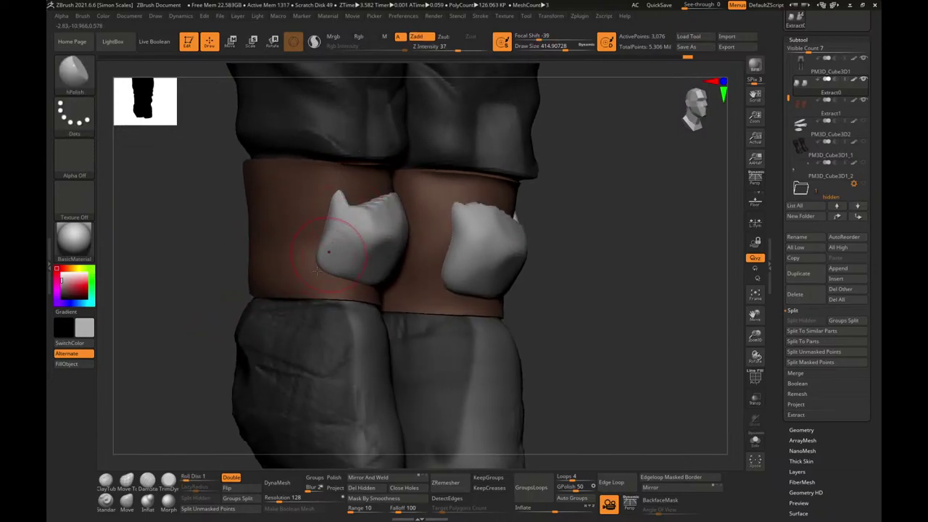
{"action": "key", "text": "ctrl+shift"}
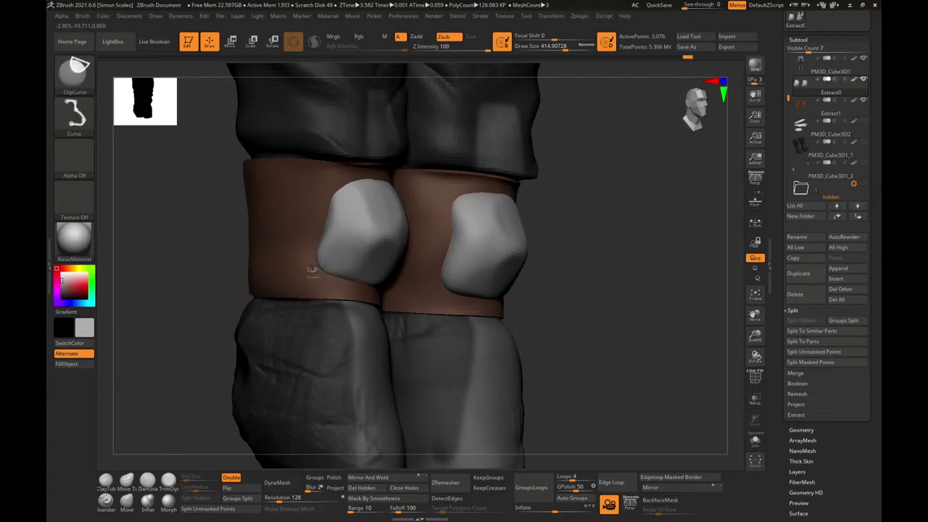
{"action": "left_click_drag", "start_coordinate": [355, 234], "coordinate": [353, 238], "text": "ctrl+shift"}
{"action": "key", "text": "ctrl+z"}
{"action": "key", "text": "ctrl+shift"}
{"action": "mouse_move", "coordinate": [308, 269]}
{"action": "left_mouse_down", "text": "ctrl+shift"}
{"action": "mouse_move", "coordinate": [358, 232]}
{"action": "mouse_move", "coordinate": [336, 176]}
{"action": "left_mouse_up", "text": "ctrl+shift"}
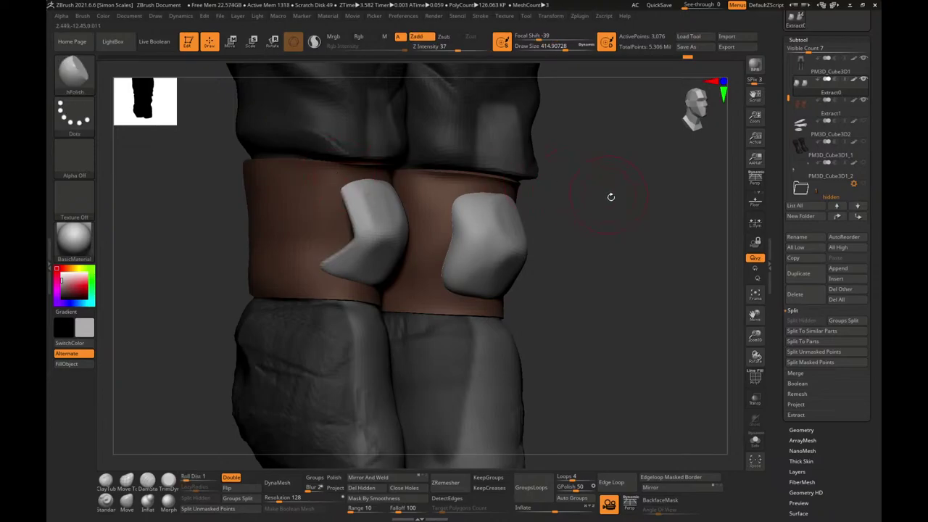
Step: From a front view, retry curved clips on the left pad, undoing bad ones
{"action": "left_click_drag", "start_coordinate": [610, 195], "coordinate": [549, 201], "text": "shift"}
{"action": "key", "text": "ctrl+shift"}
{"action": "left_click_drag", "start_coordinate": [415, 194], "coordinate": [396, 229], "text": "ctrl+shift"}
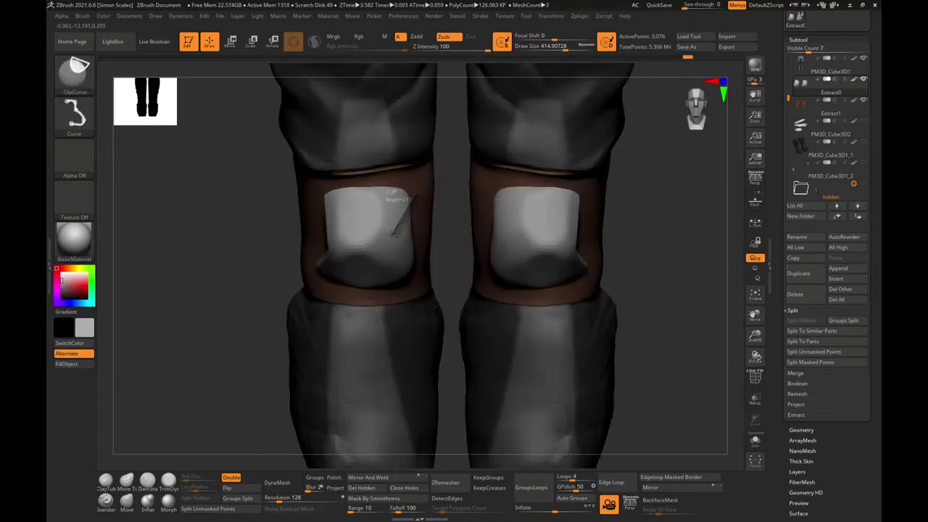
{"action": "left_click_drag", "start_coordinate": [420, 270], "coordinate": [424, 271], "text": "ctrl+shift"}
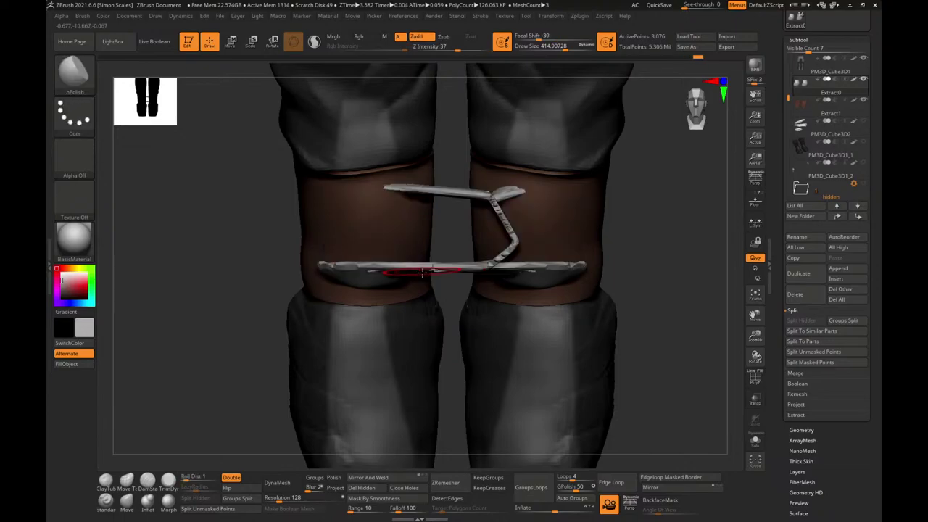
{"action": "key", "text": "ctrl+z"}
{"action": "key", "text": "ctrl+z"}
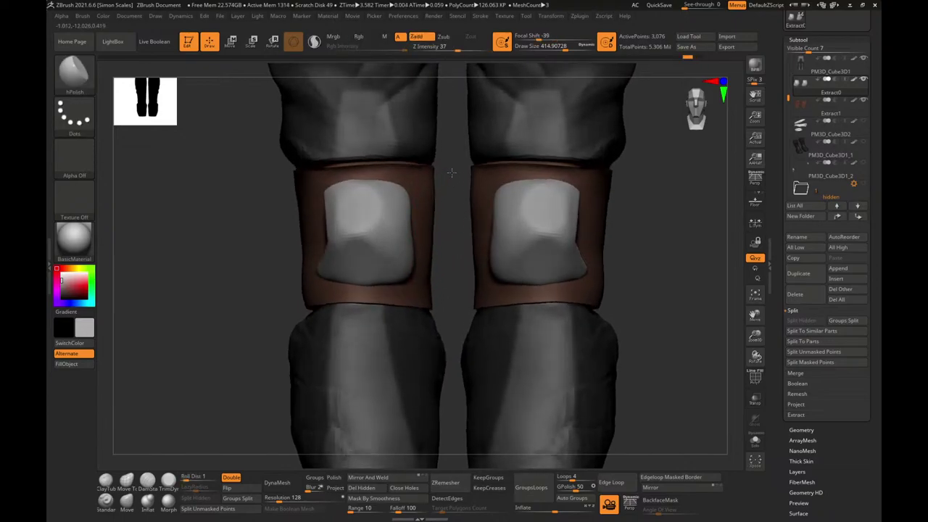
{"action": "key", "text": "ctrl+shift"}
{"action": "mouse_move", "coordinate": [443, 171]}
{"action": "left_mouse_down", "text": "ctrl+shift"}
{"action": "mouse_move", "coordinate": [387, 197]}
{"action": "mouse_move", "coordinate": [387, 223]}
{"action": "mouse_move", "coordinate": [419, 270]}
{"action": "left_mouse_up", "text": "ctrl+shift"}
Step: Undo a diagonal clip and hide the right knee pad, leaving only the left
{"action": "key", "text": "ctrl+z"}
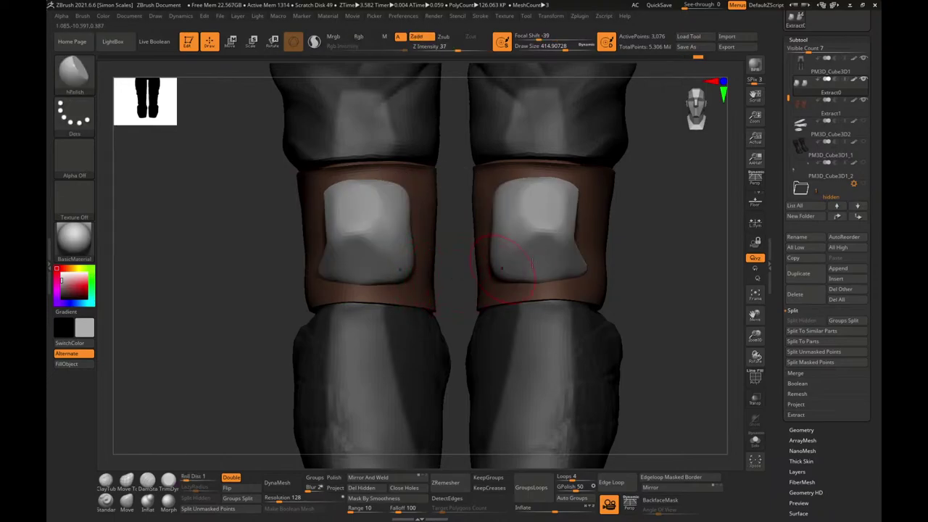
{"action": "right_click_drag", "start_coordinate": [651, 250], "coordinate": [652, 282], "text": "ctrl"}
{"action": "left_click_drag", "start_coordinate": [604, 137], "coordinate": [442, 281], "text": "ctrl+shift"}
{"action": "key", "text": "ctrl+z"}
{"action": "left_click_drag", "start_coordinate": [450, 153], "coordinate": [442, 353], "text": "ctrl+shift"}
{"action": "key", "text": "ctrl+shift"}
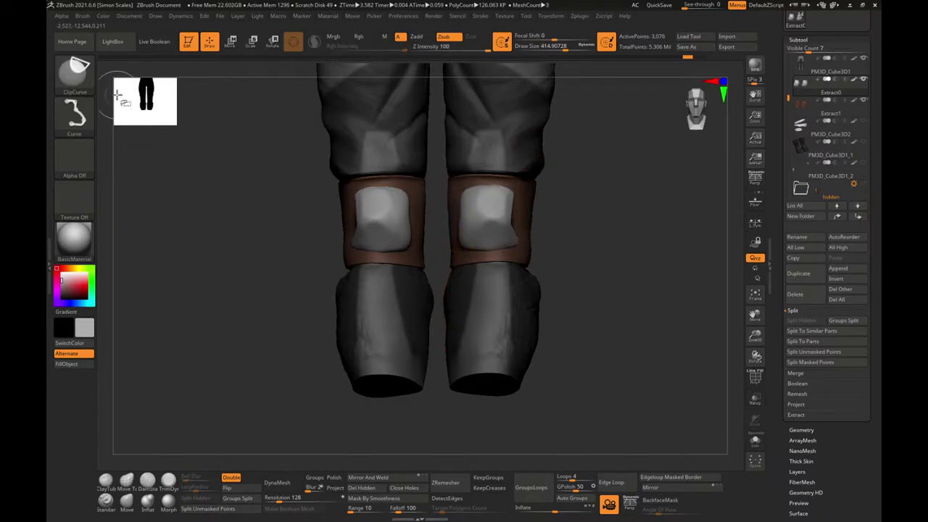
{"action": "left_click_drag", "start_coordinate": [440, 170], "coordinate": [551, 277], "text": "ctrl+shift"}
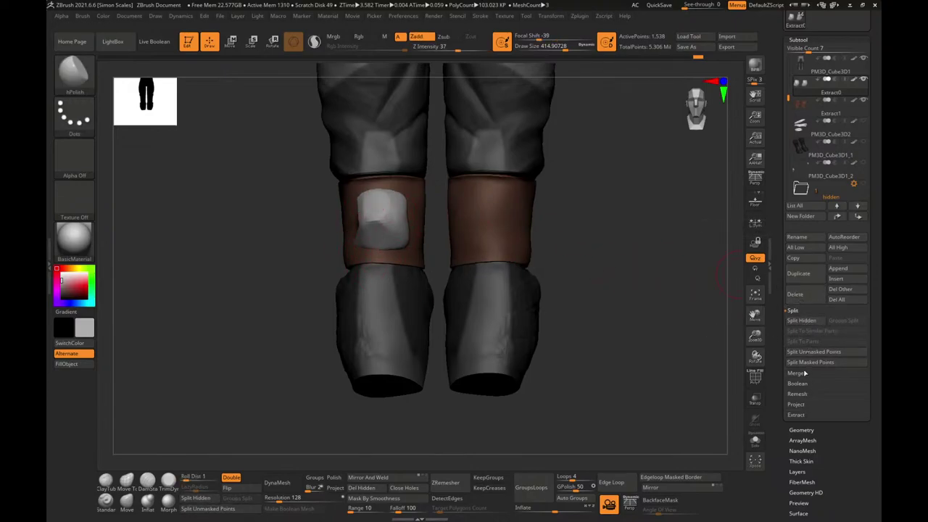
Step: Expand Geometry and Modify Topology, then turn Dynamic Subdiv off
{"action": "left_click", "coordinate": [802, 430]}
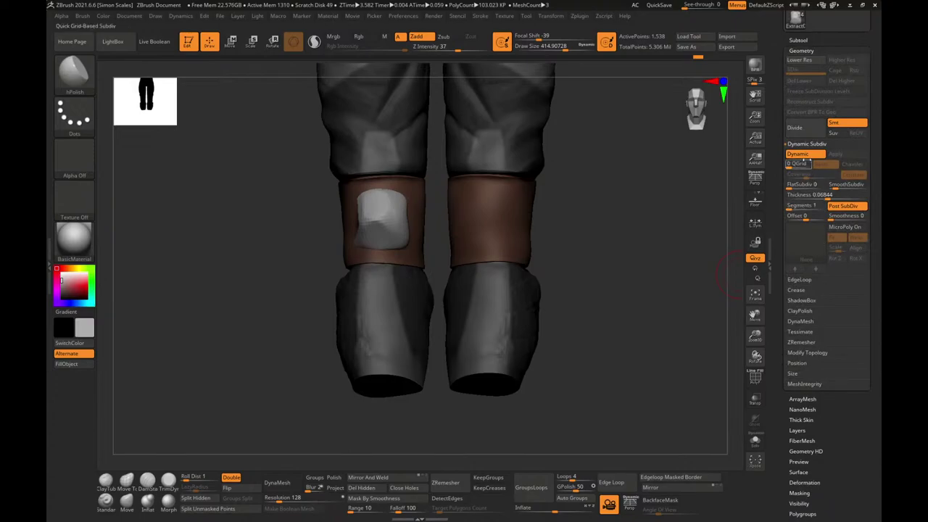
{"action": "left_click", "coordinate": [807, 354]}
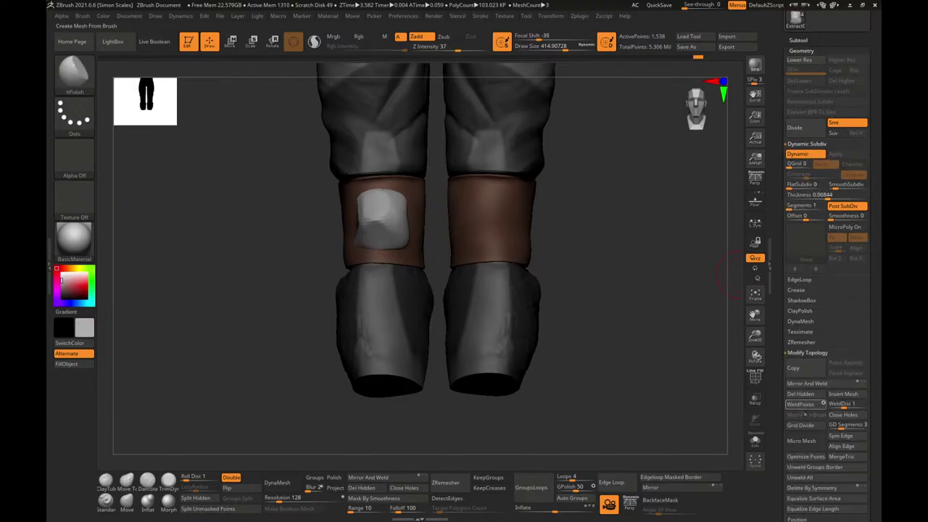
{"action": "mouse_move", "coordinate": [599, 254]}
{"action": "left_mouse_down"}
{"action": "mouse_move", "coordinate": [626, 265]}
{"action": "mouse_move", "coordinate": [615, 255]}
{"action": "left_mouse_up"}
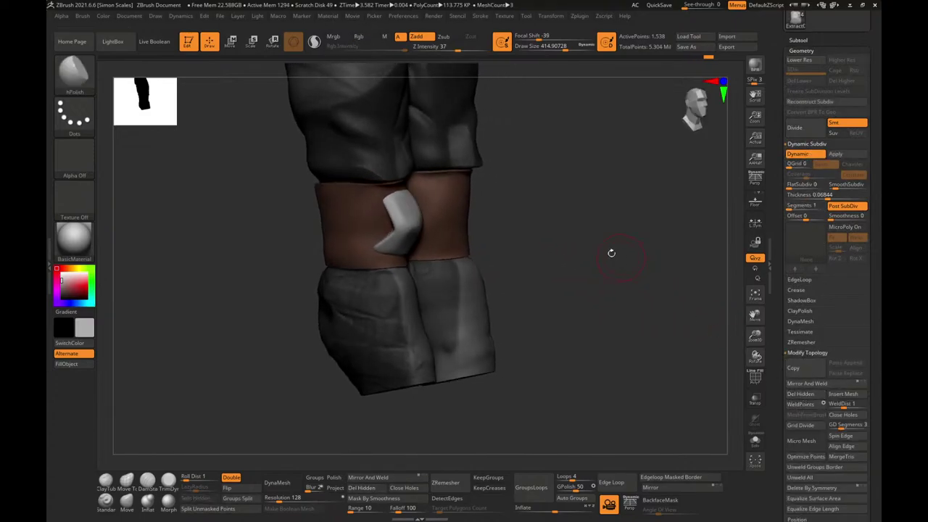
{"action": "left_click", "coordinate": [755, 137]}
{"action": "left_click", "coordinate": [802, 50]}
{"action": "left_click", "coordinate": [802, 50]}
{"action": "left_click", "coordinate": [798, 154]}
Step: Turn Dynamic Subdiv back on, face the knee, and begin a clip curve
{"action": "mouse_move", "coordinate": [596, 274]}
{"action": "left_mouse_down"}
{"action": "mouse_move", "coordinate": [611, 239]}
{"action": "mouse_move", "coordinate": [415, 218]}
{"action": "left_mouse_up"}
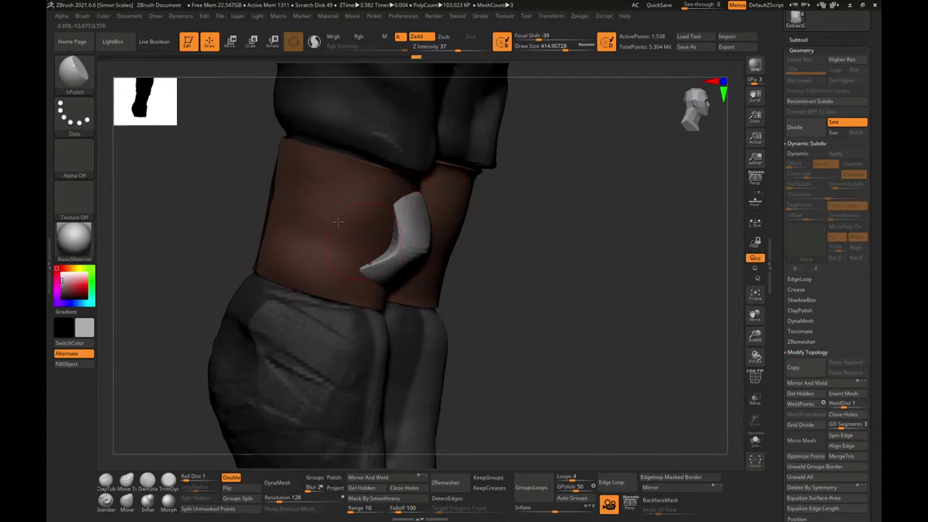
{"action": "key", "text": "d"}
{"action": "key", "text": "shift+f"}
{"action": "key", "text": "shift+f"}
{"action": "left_click_drag", "start_coordinate": [552, 253], "coordinate": [523, 243], "text": "shift"}
{"action": "left_click_drag", "start_coordinate": [508, 161], "coordinate": [433, 236], "text": "ctrl+shift"}
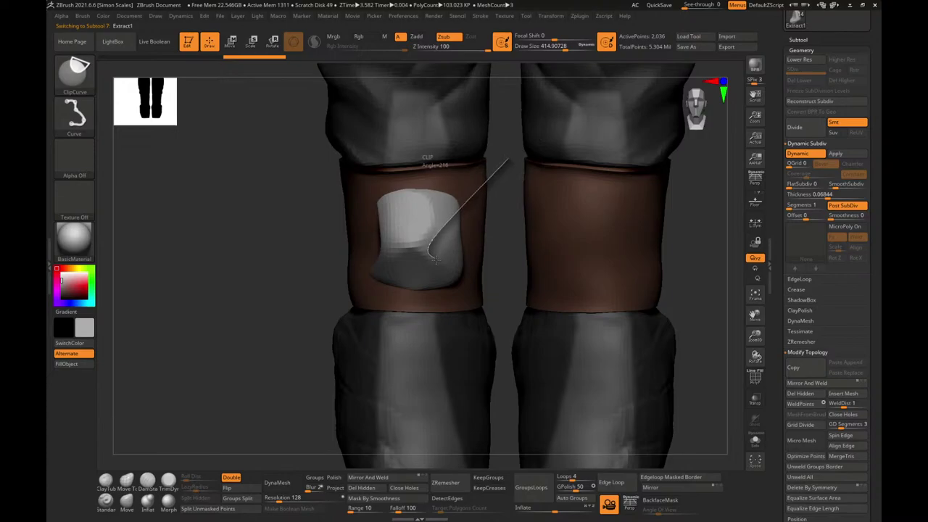
Step: Undo the cut that broke the band and select the Extract0 subtool with hPolish
{"action": "left_click_drag", "start_coordinate": [490, 293], "coordinate": [492, 294], "text": "ctrl+shift"}
{"action": "key", "text": "ctrl+z"}
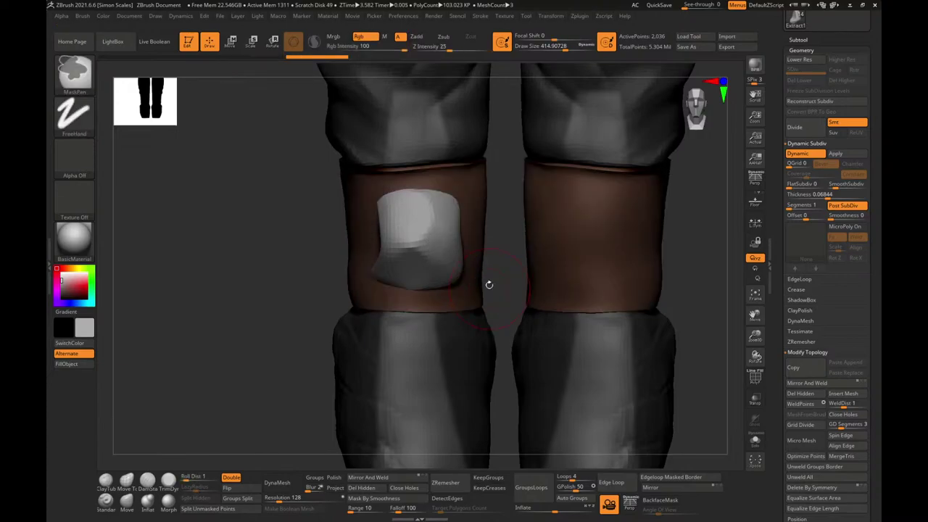
{"action": "left_click", "coordinate": [458, 198], "text": "alt"}
{"action": "key", "text": "b"}
{"action": "key", "text": "h"}
{"action": "key", "text": "p"}
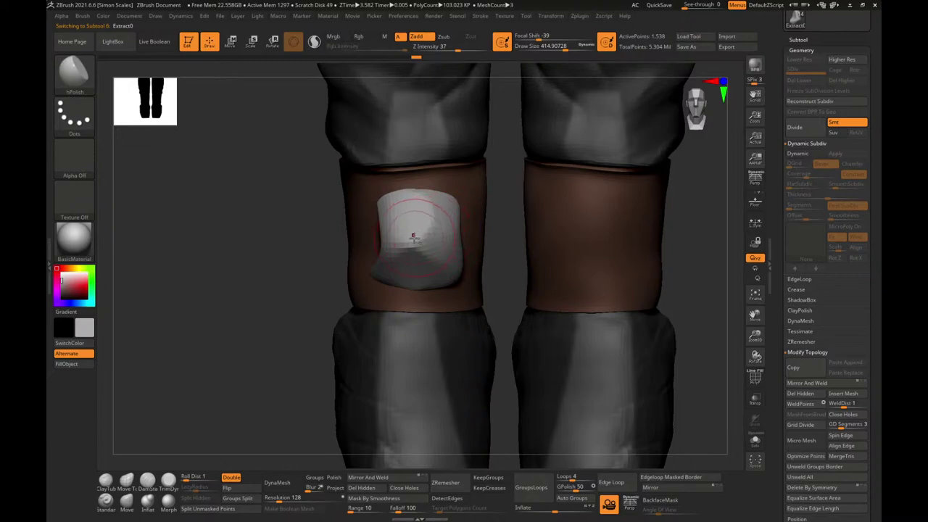
Step: Trim the pad's right side with a curved clip from a front view
{"action": "left_click_drag", "start_coordinate": [291, 284], "coordinate": [292, 293]}
{"action": "left_click_drag", "start_coordinate": [505, 176], "coordinate": [432, 241], "text": "ctrl+shift"}
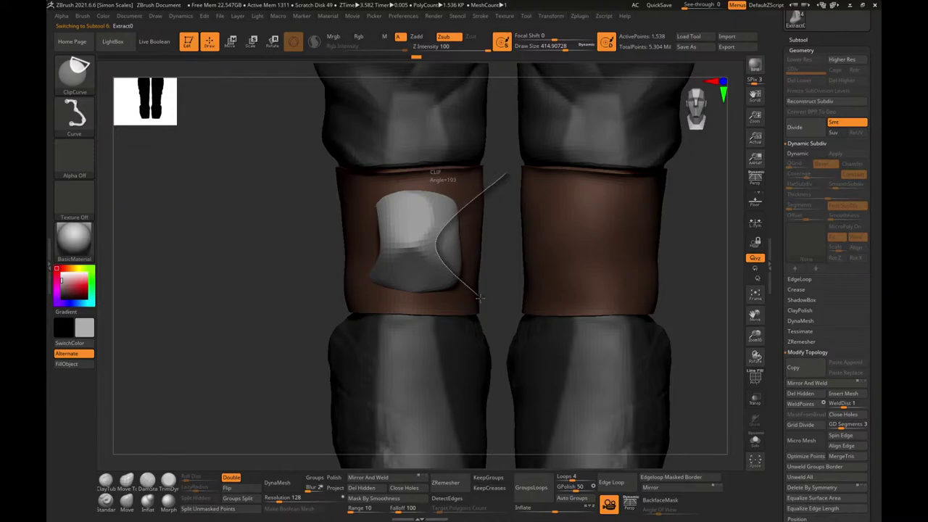
{"action": "left_click_drag", "start_coordinate": [490, 306], "coordinate": [491, 307], "text": "ctrl+shift"}
{"action": "left_click_drag", "start_coordinate": [265, 341], "coordinate": [279, 267]}
Step: Pull the pad into a crescent shape with the Move brush, checking several angles
{"action": "left_click", "coordinate": [127, 502]}
{"action": "key", "text": "space"}
{"action": "mouse_move", "coordinate": [277, 278]}
{"action": "left_mouse_down"}
{"action": "mouse_move", "coordinate": [368, 208]}
{"action": "mouse_move", "coordinate": [332, 214]}
{"action": "left_mouse_up"}
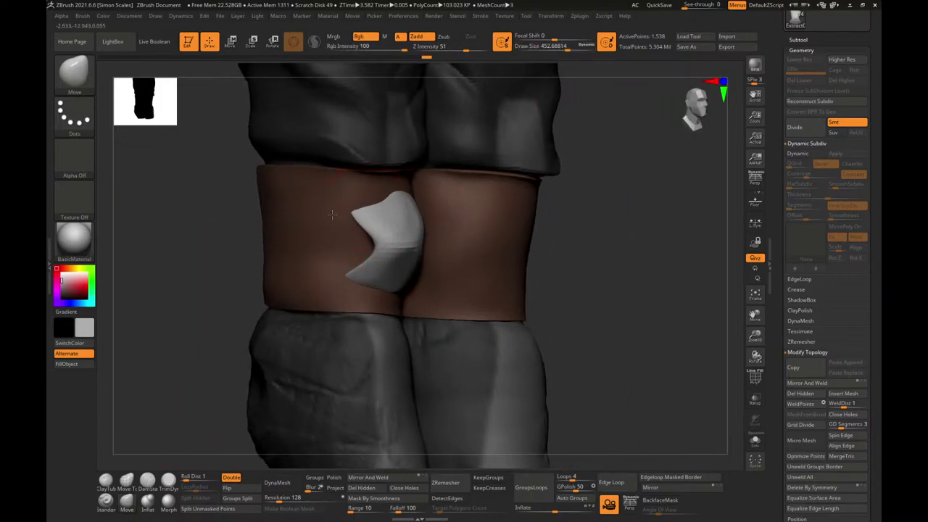
{"action": "left_click_drag", "start_coordinate": [385, 191], "coordinate": [470, 228]}
{"action": "mouse_move", "coordinate": [573, 236]}
{"action": "left_mouse_down"}
{"action": "mouse_move", "coordinate": [581, 233]}
{"action": "mouse_move", "coordinate": [540, 213]}
{"action": "mouse_move", "coordinate": [419, 204]}
{"action": "left_mouse_up"}
{"action": "key", "text": "shift"}
{"action": "left_click_drag", "start_coordinate": [396, 299], "coordinate": [427, 214], "text": "shift"}
{"action": "key", "text": "space"}
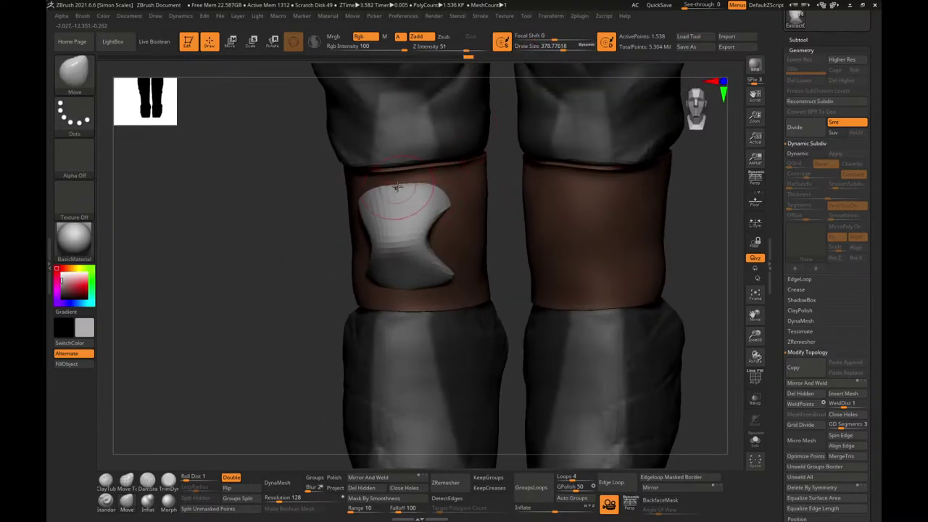
{"action": "left_click_drag", "start_coordinate": [397, 187], "coordinate": [402, 275]}
Step: DynaMesh the pad at resolution 128 after trying 432 and 192
{"action": "left_click", "coordinate": [801, 321]}
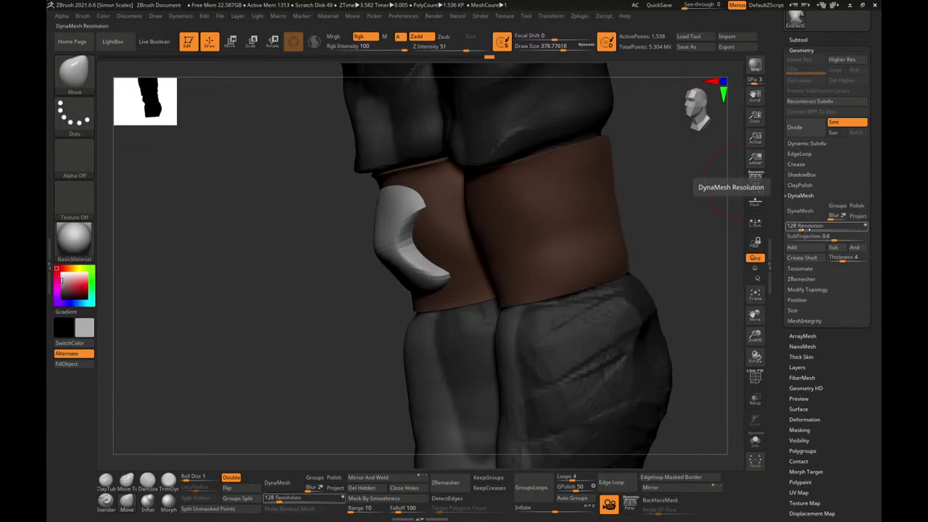
{"action": "left_click", "coordinate": [807, 226]}
{"action": "type", "text": "432"}
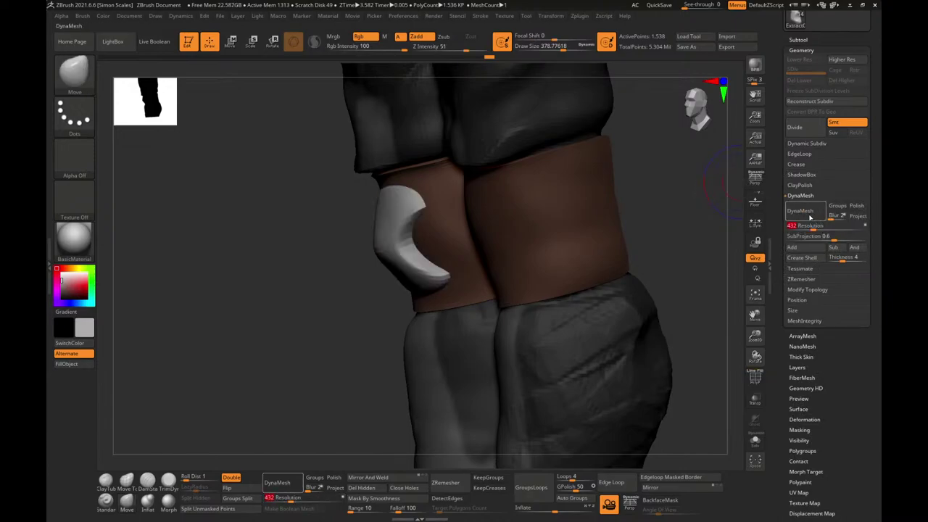
{"action": "left_click", "coordinate": [810, 215]}
{"action": "key", "text": "ctrl"}
{"action": "left_click", "coordinate": [806, 225]}
{"action": "type", "text": "192"}
{"action": "left_click", "coordinate": [800, 211]}
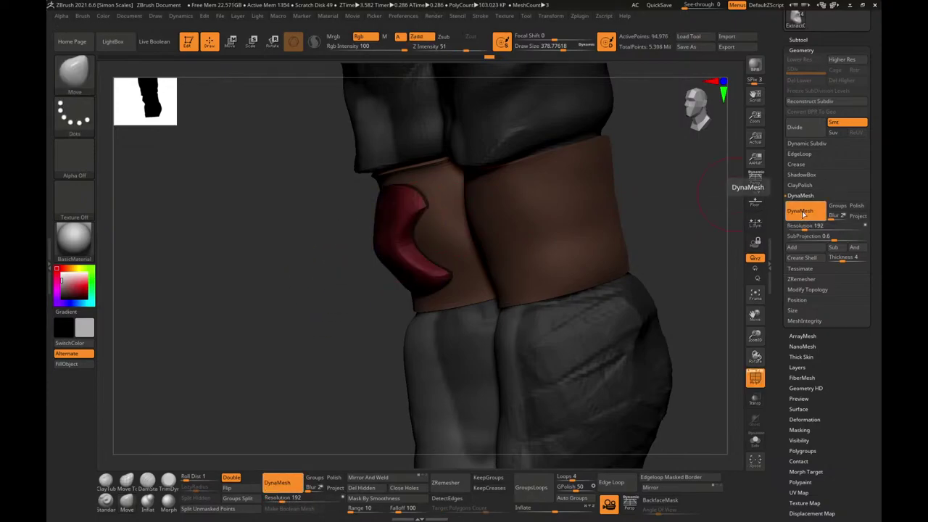
{"action": "key", "text": "ctrl+z"}
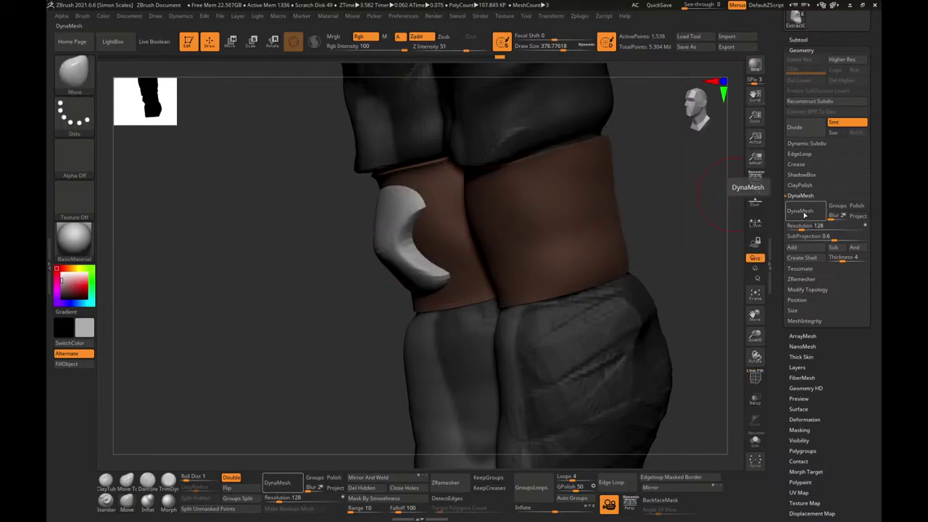
{"action": "left_click", "coordinate": [801, 211]}
Step: Orbit between front and side views of the legs and pick the ClothPinch brush
{"action": "left_click_drag", "start_coordinate": [261, 218], "coordinate": [403, 218]}
{"action": "key", "text": "space"}
{"action": "key", "text": "shift"}
{"action": "right_click_drag", "start_coordinate": [406, 272], "coordinate": [464, 268]}
{"action": "key", "text": "b"}
{"action": "left_click", "coordinate": [384, 261]}
Step: From a front view of the legs, select the Move brush (BMV) and enlarge it for the pad
{"action": "key", "text": "space"}
{"action": "right_click_drag", "start_coordinate": [385, 261], "coordinate": [510, 194]}
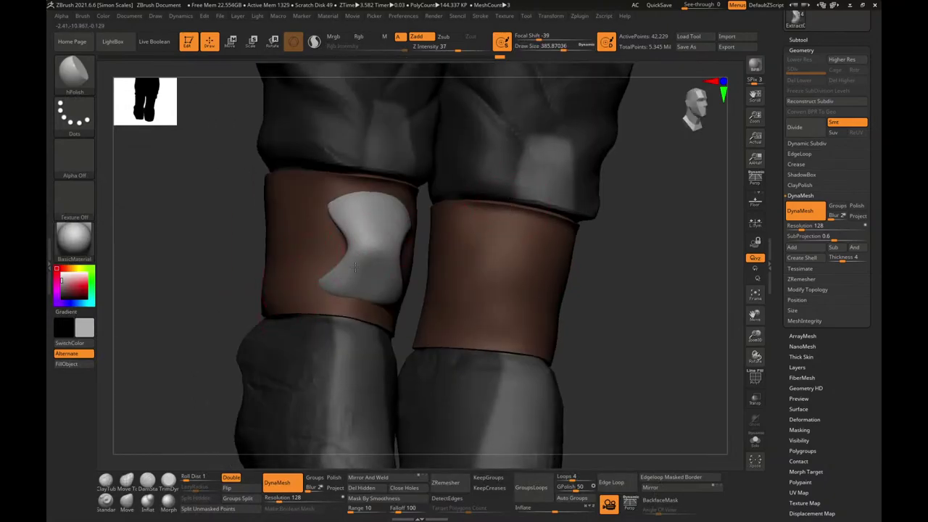
{"action": "right_click_drag", "start_coordinate": [408, 285], "coordinate": [276, 279]}
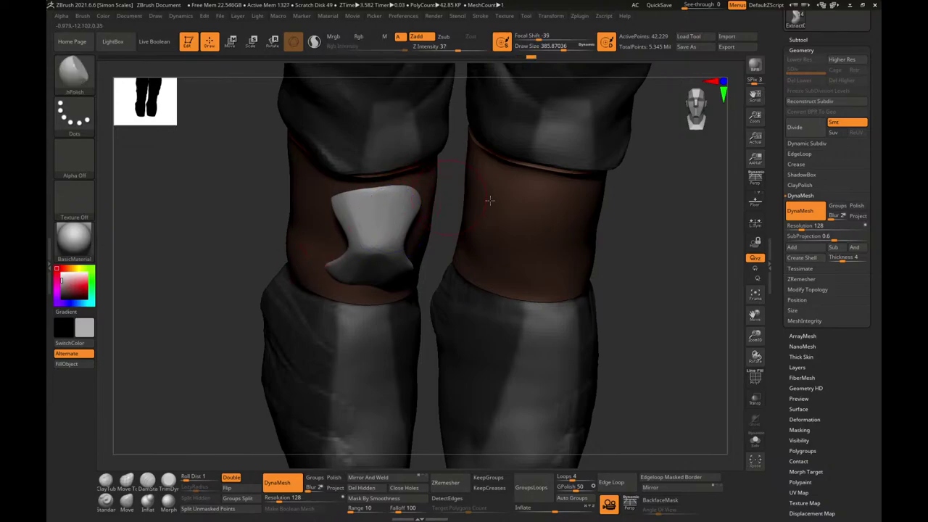
{"action": "right_click_drag", "start_coordinate": [660, 198], "coordinate": [659, 193], "text": "shift"}
{"action": "key", "text": "b"}
{"action": "key", "text": "m"}
{"action": "key", "text": "v"}
{"action": "key", "text": "space"}
{"action": "left_click_drag", "start_coordinate": [380, 192], "coordinate": [389, 192]}
{"action": "right_click_drag", "start_coordinate": [377, 218], "coordinate": [326, 210], "text": "alt"}
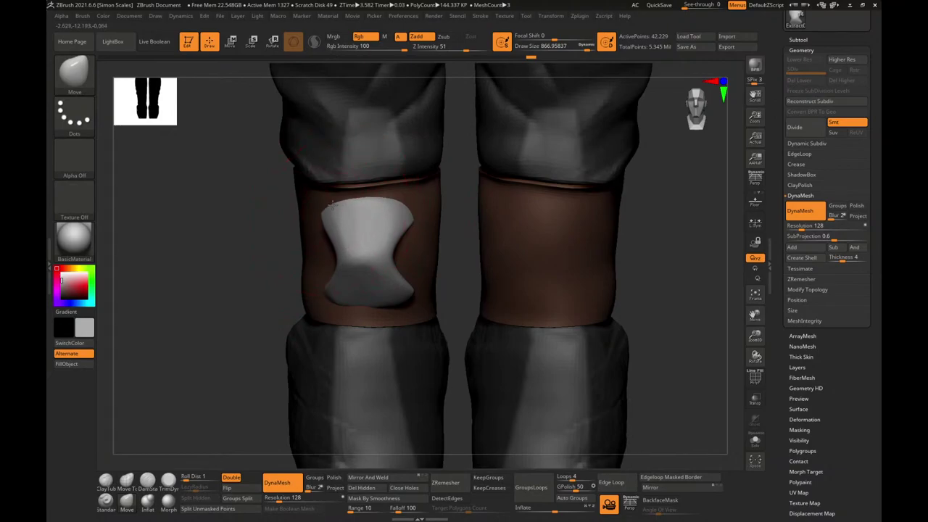
Step: Fine-tune the Move brush size while checking the knee pad from side and front views
{"action": "right_click_drag", "start_coordinate": [337, 302], "coordinate": [347, 311]}
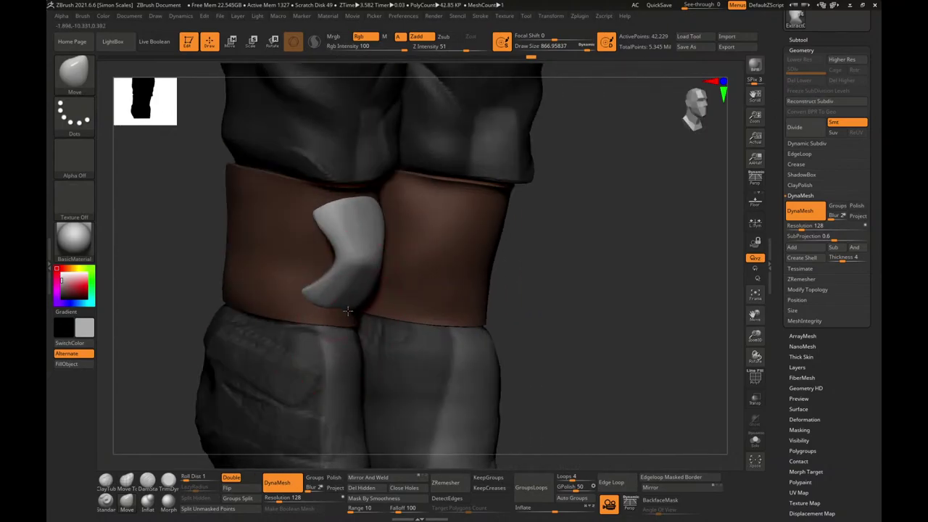
{"action": "right_click_drag", "start_coordinate": [451, 277], "coordinate": [460, 240]}
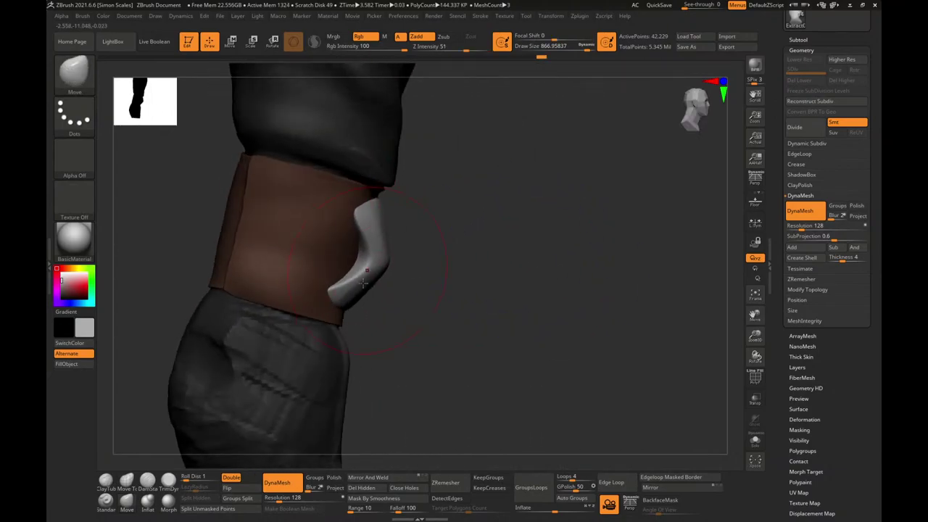
{"action": "key", "text": "space"}
{"action": "left_click_drag", "start_coordinate": [366, 273], "coordinate": [332, 270]}
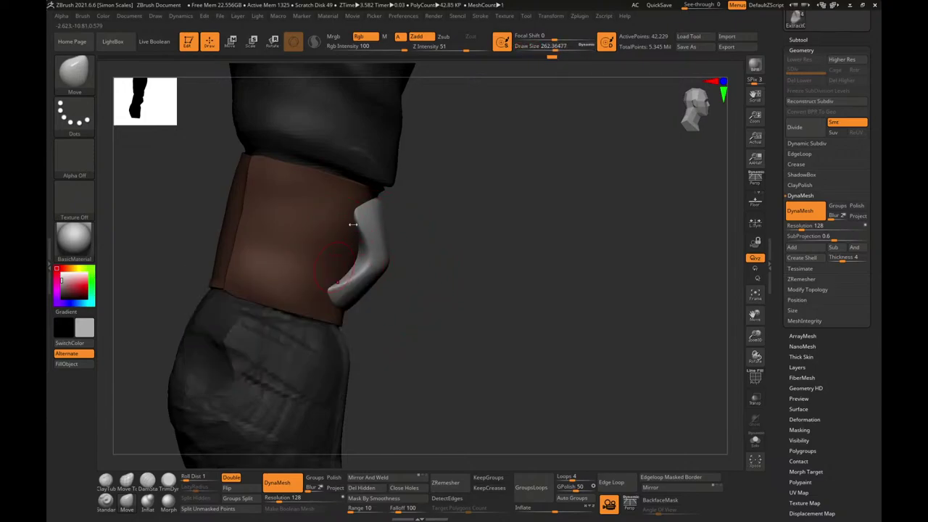
{"action": "right_click_drag", "start_coordinate": [527, 186], "coordinate": [464, 188]}
{"action": "key", "text": "space"}
{"action": "left_click_drag", "start_coordinate": [421, 222], "coordinate": [412, 222]}
Step: Switch to hPolish, enlarge it and polish the left knee pad's faces flatter
{"action": "key", "text": "b"}
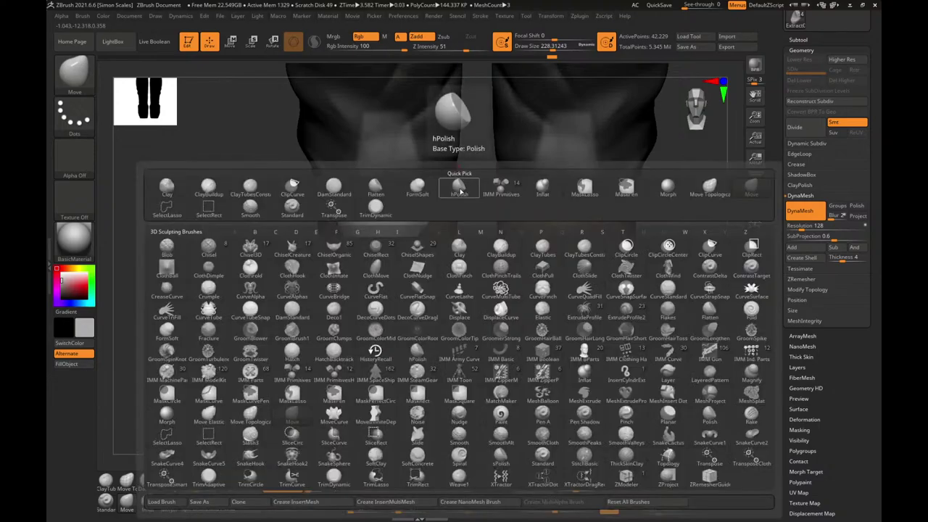
{"action": "key", "text": "h"}
{"action": "key", "text": "p"}
{"action": "right_click_drag", "start_coordinate": [487, 211], "coordinate": [468, 212]}
{"action": "key", "text": "space"}
{"action": "left_click_drag", "start_coordinate": [454, 216], "coordinate": [462, 210]}
{"action": "right_click_drag", "start_coordinate": [463, 209], "coordinate": [384, 224]}
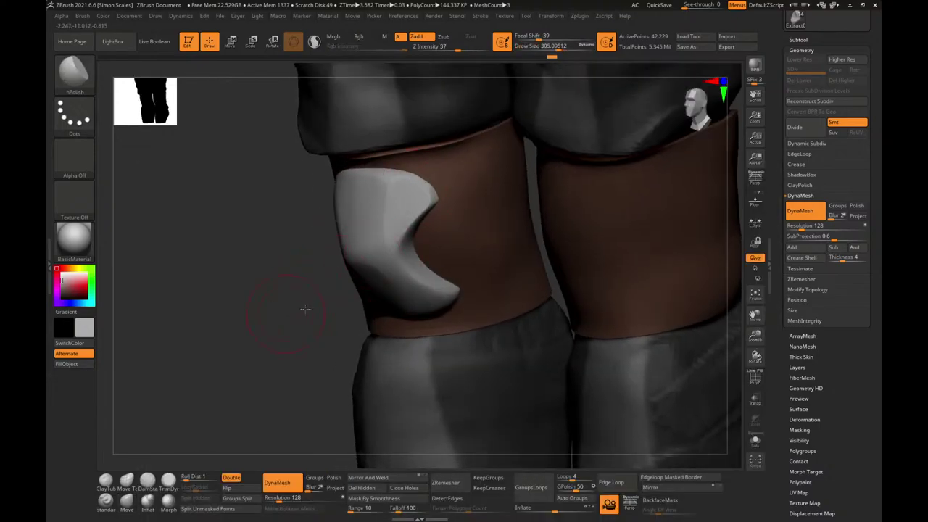
{"action": "right_click_drag", "start_coordinate": [300, 310], "coordinate": [341, 187]}
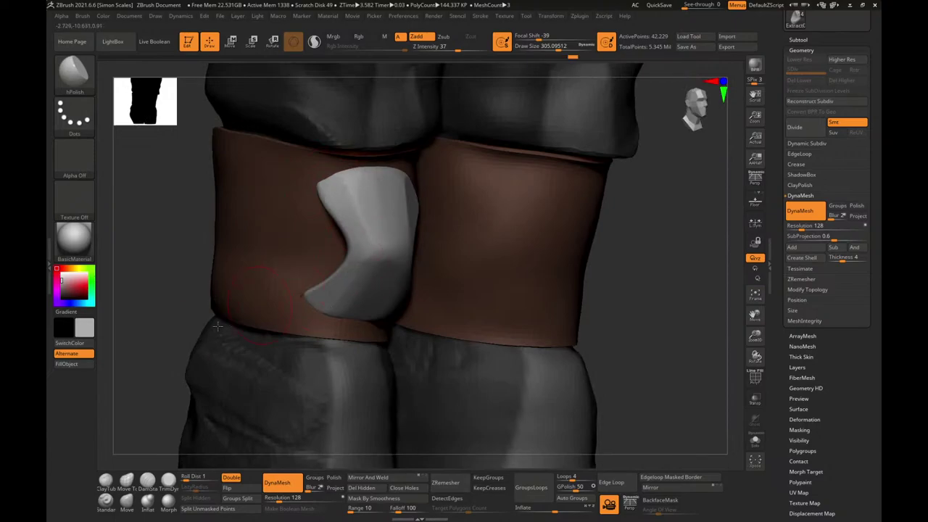
{"action": "right_click_drag", "start_coordinate": [233, 318], "coordinate": [330, 250]}
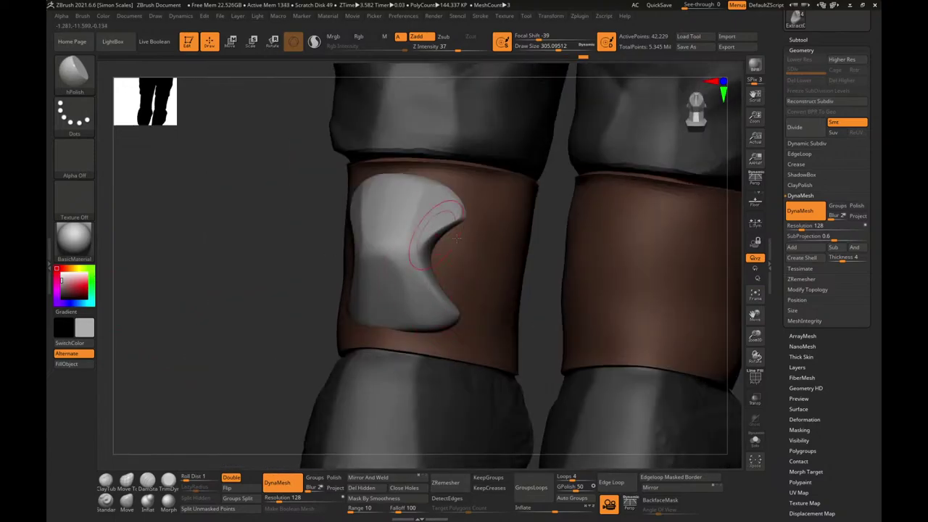
{"action": "right_click_drag", "start_coordinate": [536, 285], "coordinate": [371, 187], "text": "shift"}
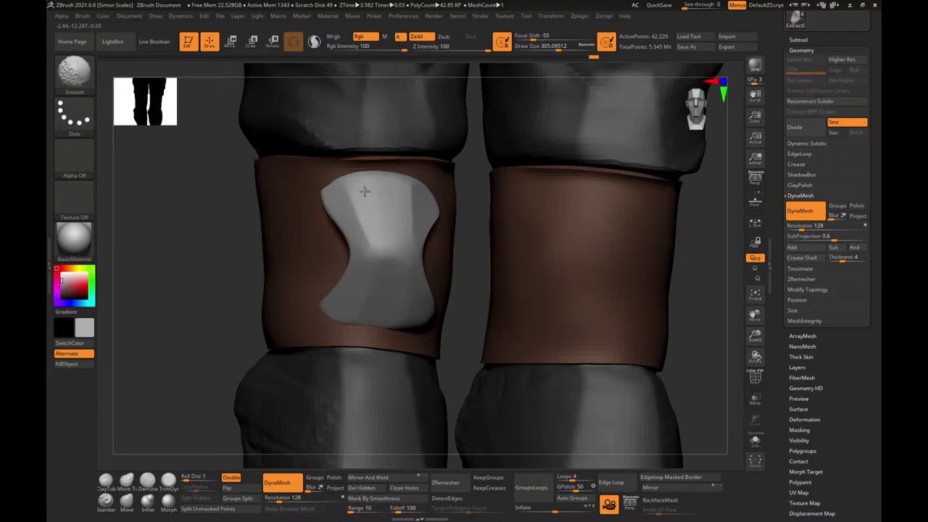
{"action": "right_click_drag", "start_coordinate": [210, 331], "coordinate": [329, 205]}
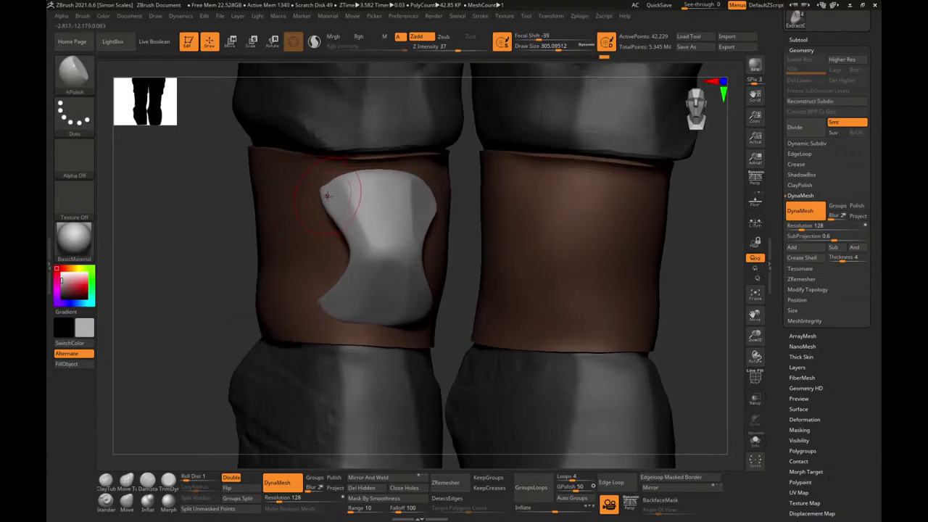
Step: With ClipCurve, trim the pad's left, upper-left, top and upper-right edges
{"action": "key", "text": "b"}
{"action": "key", "text": "c"}
{"action": "key", "text": "c"}
{"action": "left_click_drag", "start_coordinate": [363, 176], "coordinate": [330, 189], "text": "ctrl+shift"}
{"action": "left_click_drag", "start_coordinate": [343, 244], "coordinate": [330, 216], "text": "ctrl+shift"}
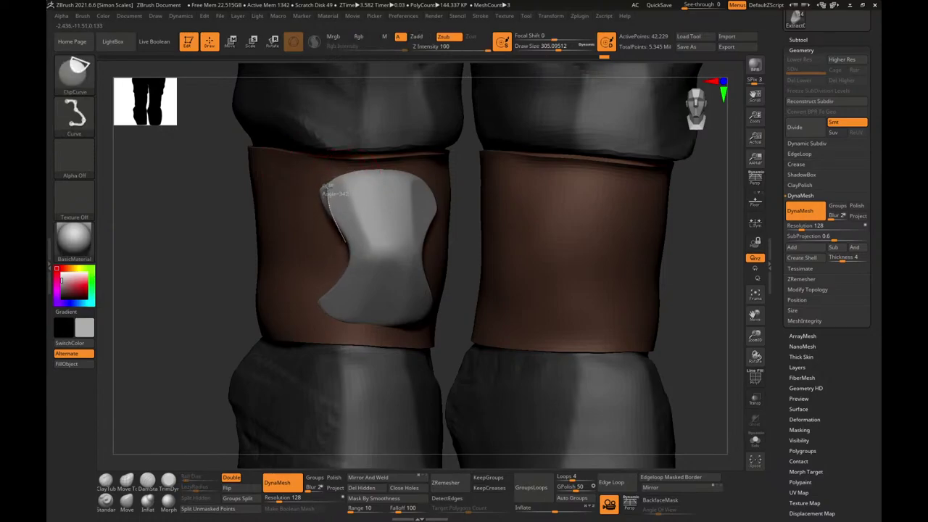
{"action": "left_click_drag", "start_coordinate": [351, 175], "coordinate": [391, 169], "text": "ctrl+shift"}
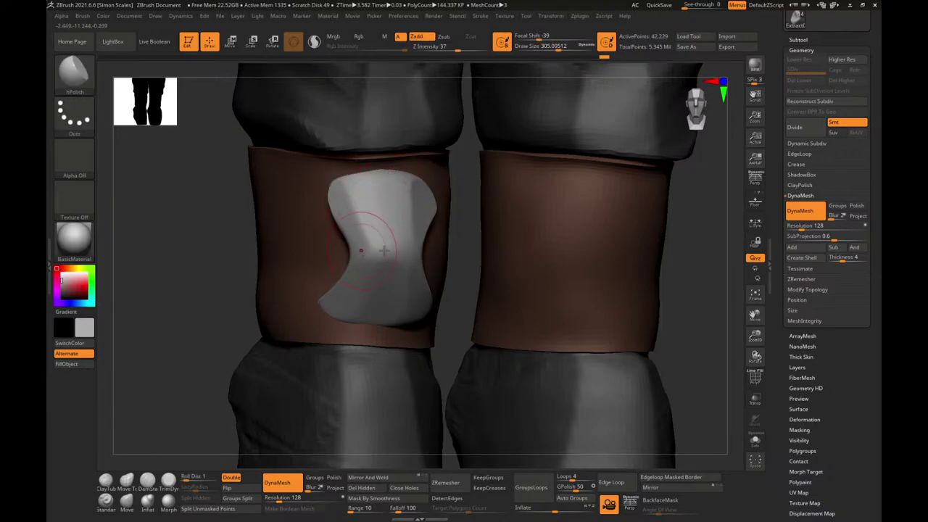
{"action": "mouse_move", "coordinate": [461, 171]}
{"action": "left_mouse_down"}
{"action": "mouse_move", "coordinate": [392, 164]}
{"action": "mouse_move", "coordinate": [431, 177]}
{"action": "left_mouse_up"}
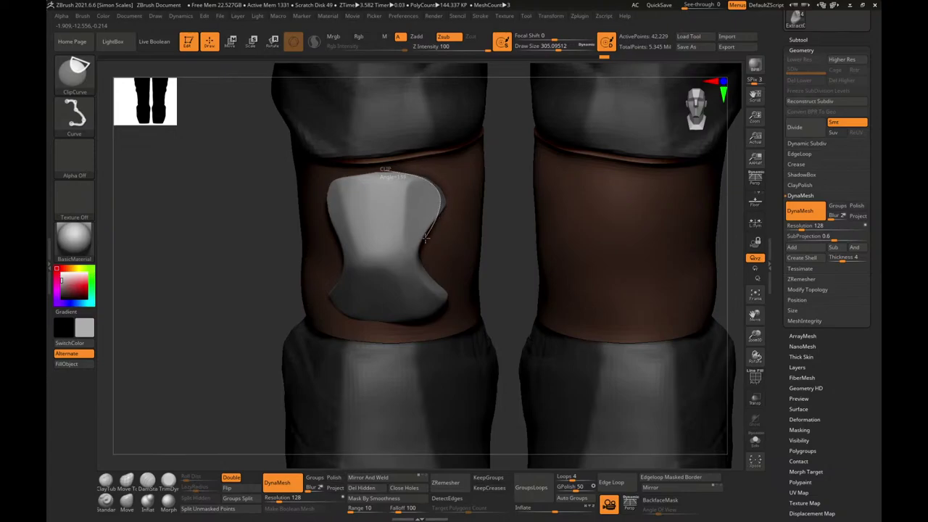
{"action": "left_click_drag", "start_coordinate": [426, 239], "coordinate": [426, 245], "text": "ctrl+shift"}
Step: Trim the pad's top, right, lower-right and left edges further with Ctrl+Shift ClipCurve strokes
{"action": "left_click_drag", "start_coordinate": [507, 241], "coordinate": [532, 220]}
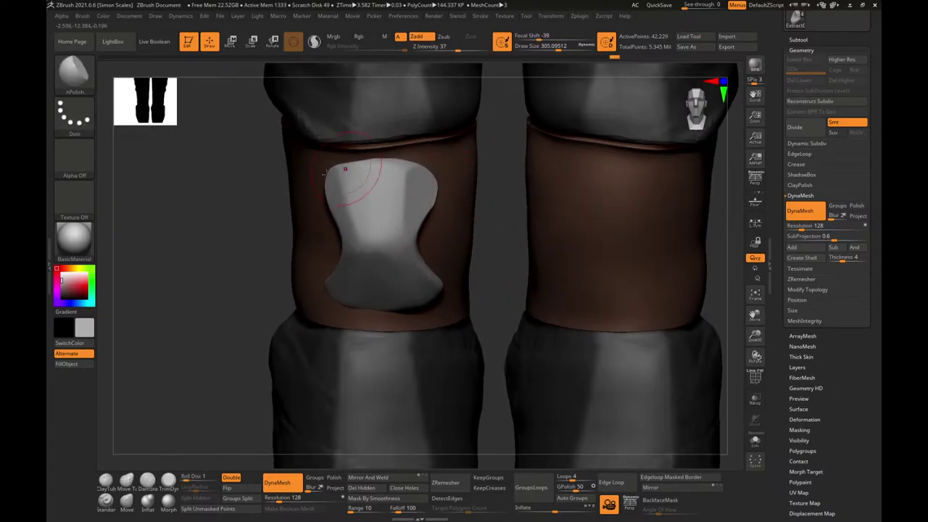
{"action": "key", "text": "shift"}
{"action": "left_click_drag", "start_coordinate": [327, 166], "coordinate": [371, 158], "text": "ctrl+shift"}
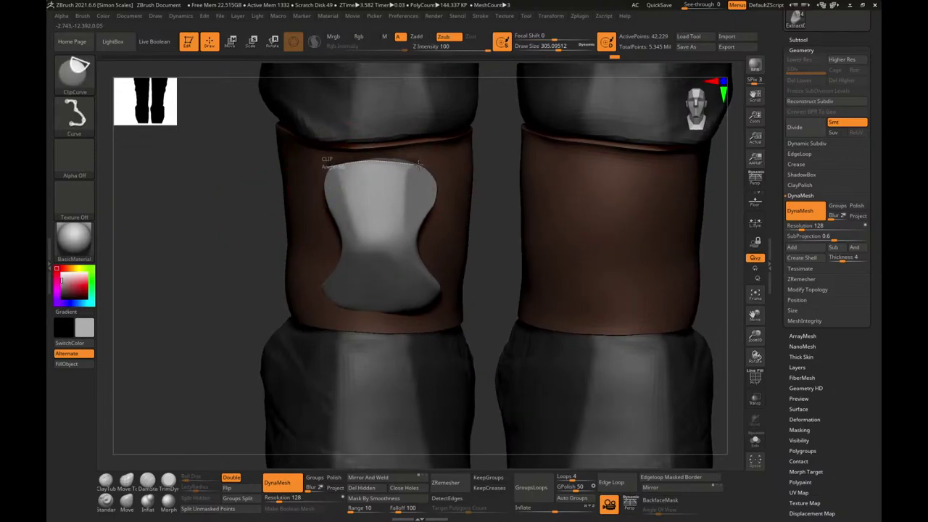
{"action": "left_click_drag", "start_coordinate": [475, 199], "coordinate": [487, 210], "text": "ctrl+shift"}
{"action": "key", "text": "ctrl+shift"}
{"action": "left_click_drag", "start_coordinate": [431, 237], "coordinate": [435, 253], "text": "ctrl+shift"}
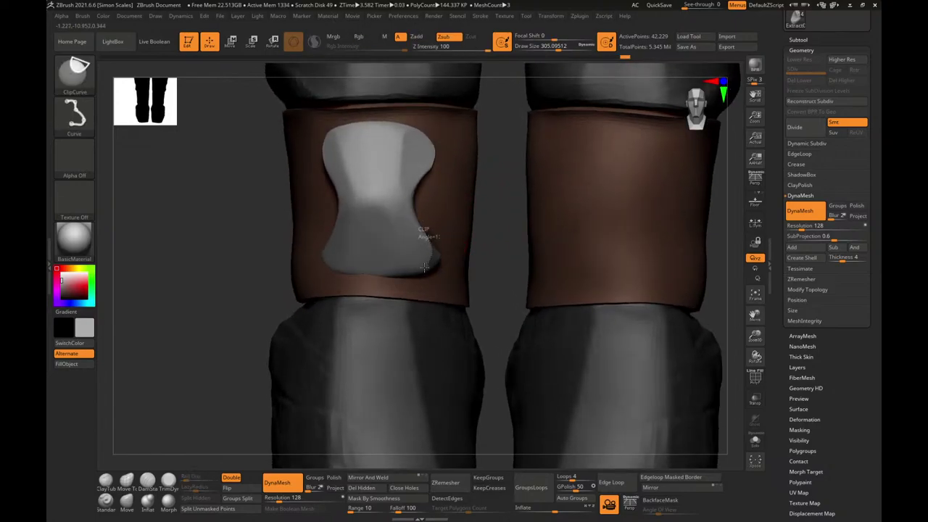
{"action": "left_click_drag", "start_coordinate": [397, 278], "coordinate": [395, 281], "text": "ctrl+shift"}
{"action": "mouse_move", "coordinate": [332, 217]}
{"action": "left_mouse_down", "text": "ctrl+shift"}
{"action": "mouse_move", "coordinate": [329, 251]}
{"action": "mouse_move", "coordinate": [420, 270]}
{"action": "mouse_move", "coordinate": [391, 272]}
{"action": "left_mouse_up", "text": "ctrl+shift"}
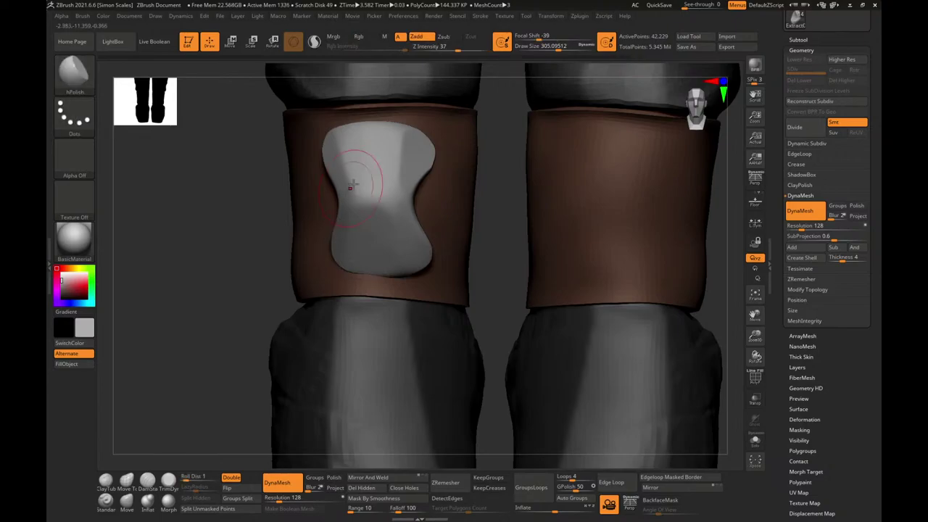
Step: Switch to Move Topological and the Transpose move gizmo (W) around the knee pad
{"action": "left_click", "coordinate": [127, 492]}
{"action": "key", "text": "space"}
{"action": "left_click_drag", "start_coordinate": [232, 276], "coordinate": [348, 276]}
{"action": "key", "text": "w"}
{"action": "left_click_drag", "start_coordinate": [279, 221], "coordinate": [349, 181]}
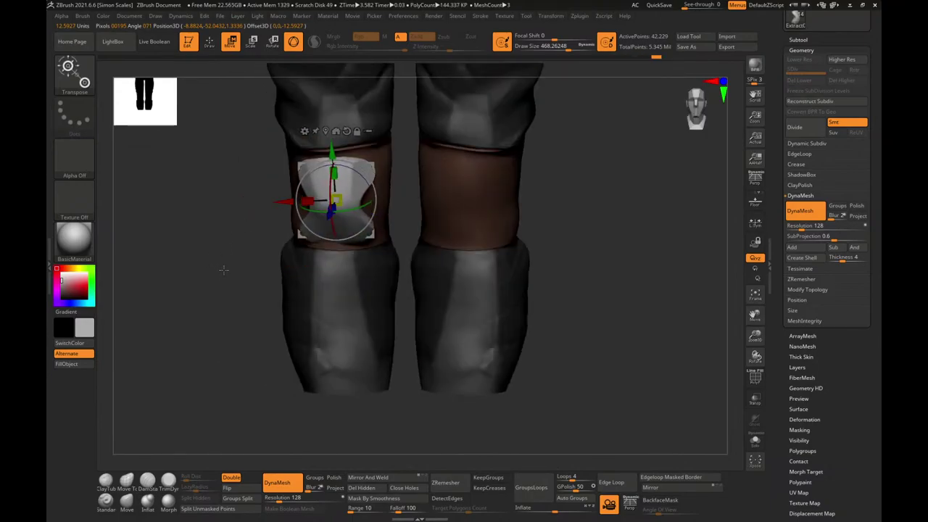
Step: In side view, bend the pad's upper edge onto the band with Move and Shift-smooth it
{"action": "left_click_drag", "start_coordinate": [220, 269], "coordinate": [406, 276]}
{"action": "left_click", "coordinate": [209, 42]}
{"action": "mouse_move", "coordinate": [456, 189]}
{"action": "left_mouse_down", "text": "alt"}
{"action": "mouse_move", "coordinate": [456, 125]}
{"action": "mouse_move", "coordinate": [421, 145]}
{"action": "mouse_move", "coordinate": [398, 137]}
{"action": "left_mouse_up", "text": "alt"}
{"action": "key", "text": "space"}
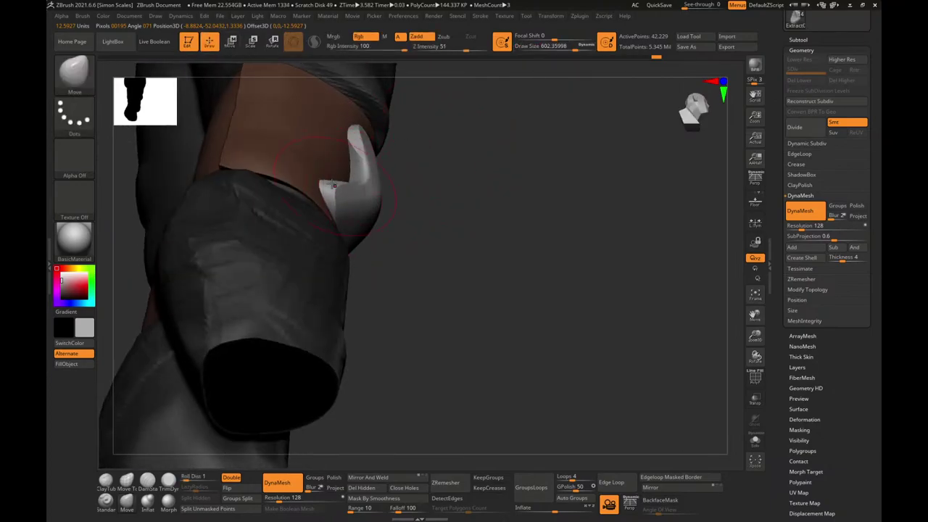
{"action": "mouse_move", "coordinate": [335, 198]}
{"action": "left_mouse_down"}
{"action": "mouse_move", "coordinate": [362, 125]}
{"action": "mouse_move", "coordinate": [332, 208]}
{"action": "mouse_move", "coordinate": [341, 217]}
{"action": "mouse_move", "coordinate": [325, 208]}
{"action": "left_mouse_up"}
{"action": "key", "text": "shift"}
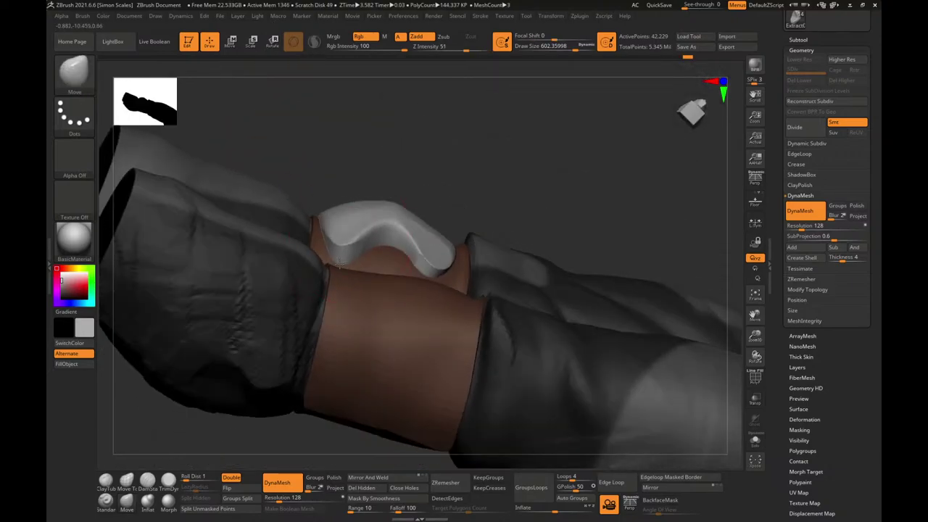
{"action": "mouse_move", "coordinate": [565, 377]}
{"action": "left_mouse_down"}
{"action": "mouse_move", "coordinate": [580, 341]}
{"action": "mouse_move", "coordinate": [593, 374]}
{"action": "mouse_move", "coordinate": [425, 239]}
{"action": "mouse_move", "coordinate": [366, 319]}
{"action": "mouse_move", "coordinate": [367, 297]}
{"action": "mouse_move", "coordinate": [425, 265]}
{"action": "mouse_move", "coordinate": [446, 218]}
{"action": "mouse_move", "coordinate": [497, 173]}
{"action": "left_mouse_up"}
Step: Switch to hPolish, shrink it and Shift-smooth the pad's surface flatter
{"action": "key", "text": "space"}
{"action": "key", "text": "b"}
{"action": "key", "text": "h"}
{"action": "key", "text": "p"}
{"action": "key", "text": "space"}
{"action": "key", "text": "space"}
{"action": "left_click_drag", "start_coordinate": [410, 275], "coordinate": [430, 269]}
{"action": "key", "text": "shift"}
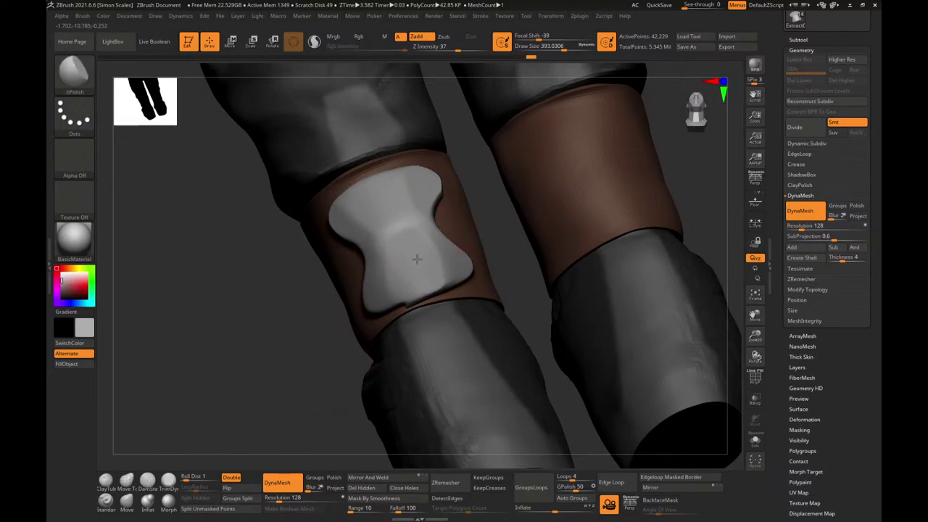
{"action": "left_click_drag", "start_coordinate": [333, 353], "coordinate": [414, 267]}
{"action": "key", "text": "space"}
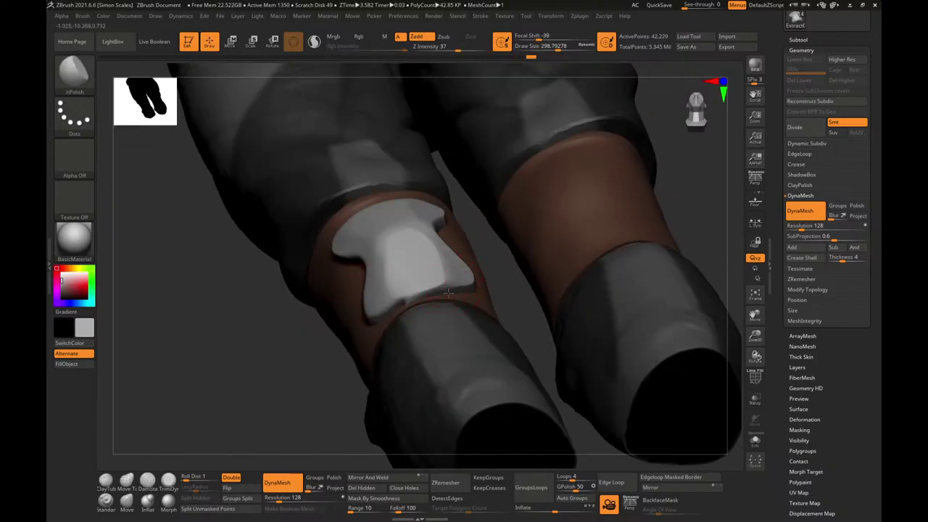
Step: Solo the knee pad subtool to inspect it from several angles, then show all parts again
{"action": "left_click", "coordinate": [798, 39]}
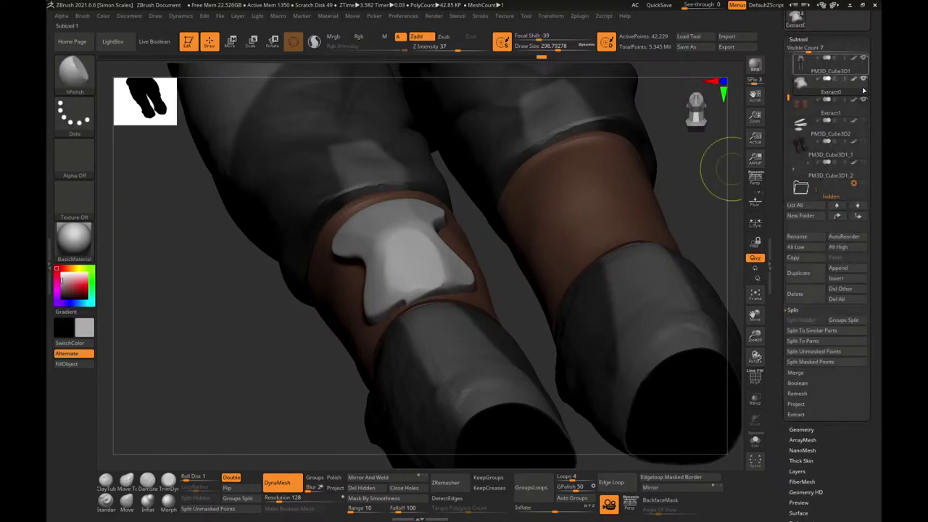
{"action": "left_click", "coordinate": [755, 441]}
{"action": "mouse_move", "coordinate": [471, 283]}
{"action": "left_mouse_down"}
{"action": "mouse_move", "coordinate": [508, 271]}
{"action": "mouse_move", "coordinate": [573, 286]}
{"action": "mouse_move", "coordinate": [434, 292]}
{"action": "mouse_move", "coordinate": [547, 285]}
{"action": "mouse_move", "coordinate": [539, 246]}
{"action": "mouse_move", "coordinate": [419, 276]}
{"action": "left_mouse_up"}
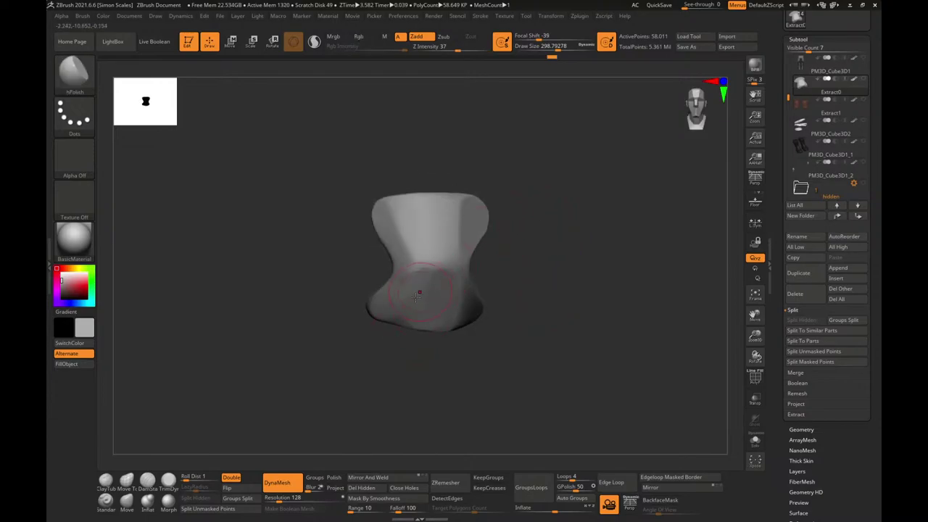
{"action": "left_click_drag", "start_coordinate": [495, 345], "coordinate": [453, 284]}
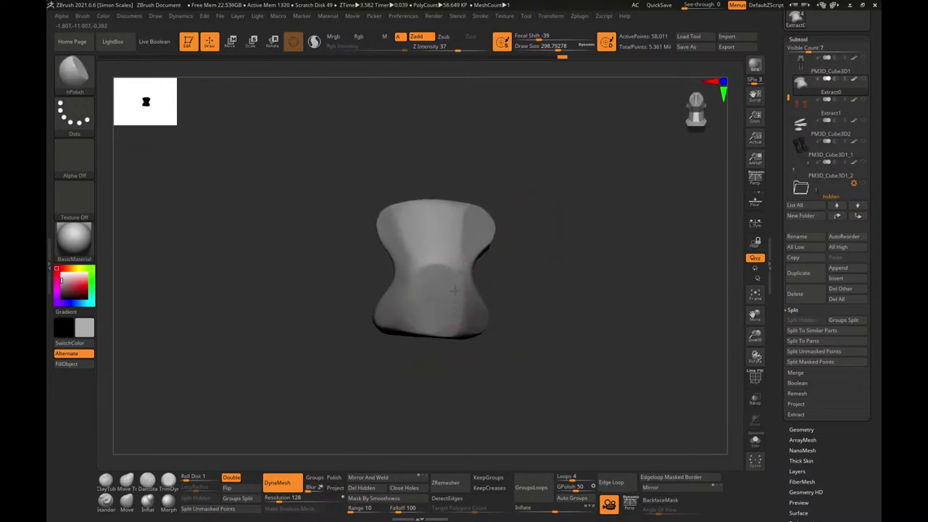
{"action": "left_click_drag", "start_coordinate": [429, 327], "coordinate": [417, 210]}
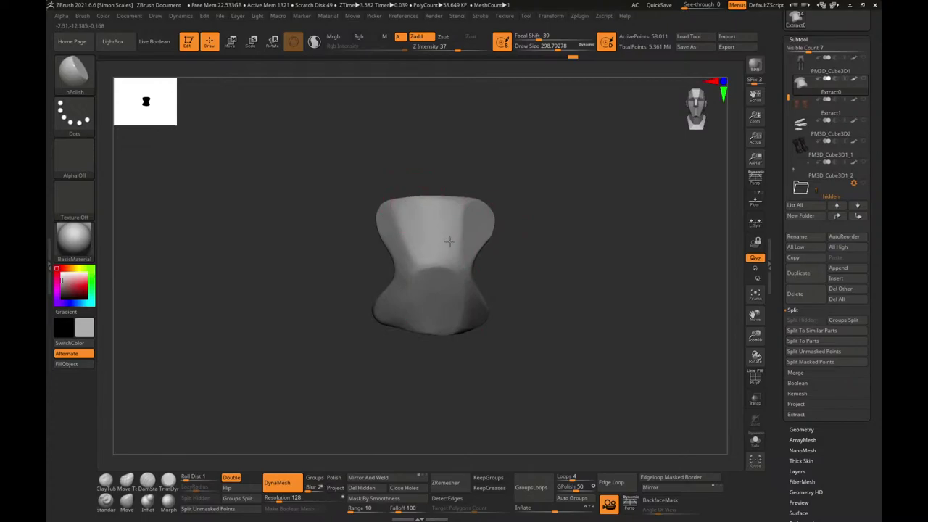
{"action": "left_click_drag", "start_coordinate": [526, 200], "coordinate": [546, 204]}
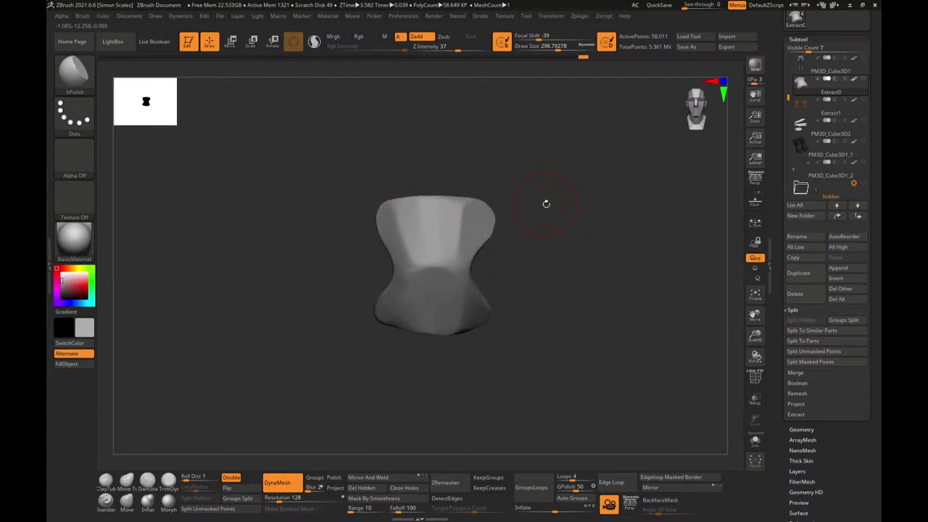
{"action": "left_click", "coordinate": [856, 85]}
Step: Zoom in on the knees, select the Move brush (BMV) and enlarge it
{"action": "mouse_move", "coordinate": [296, 363]}
{"action": "left_mouse_down", "text": "alt"}
{"action": "mouse_move", "coordinate": [317, 317]}
{"action": "mouse_move", "coordinate": [383, 300]}
{"action": "left_mouse_up", "text": "alt"}
{"action": "mouse_move", "coordinate": [280, 355]}
{"action": "left_mouse_down"}
{"action": "mouse_move", "coordinate": [269, 369]}
{"action": "mouse_move", "coordinate": [321, 333]}
{"action": "mouse_move", "coordinate": [321, 372]}
{"action": "mouse_move", "coordinate": [290, 351]}
{"action": "left_mouse_up"}
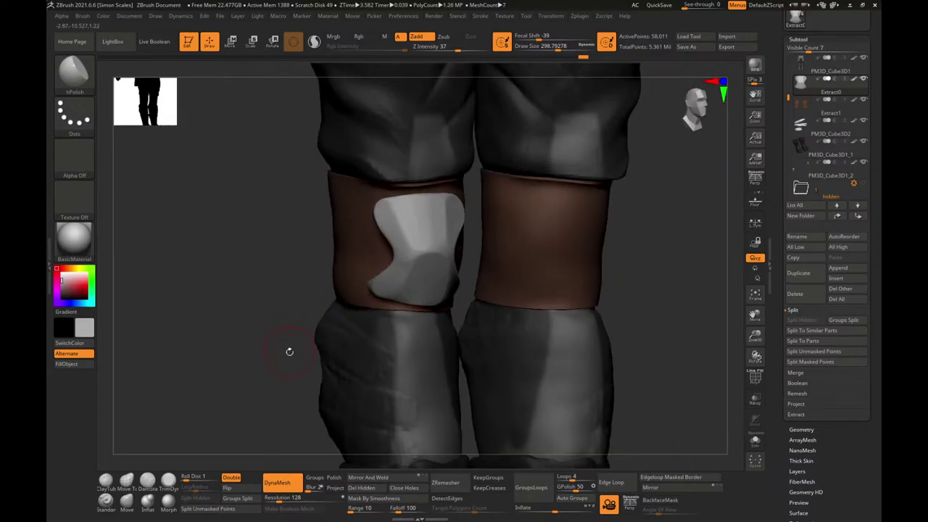
{"action": "left_click_drag", "start_coordinate": [264, 300], "coordinate": [265, 290]}
{"action": "right_click", "coordinate": [266, 290]}
{"action": "left_click_drag", "start_coordinate": [268, 348], "coordinate": [242, 422]}
{"action": "key", "text": "b"}
{"action": "key", "text": "m"}
{"action": "key", "text": "v"}
{"action": "left_click_drag", "start_coordinate": [197, 348], "coordinate": [145, 451]}
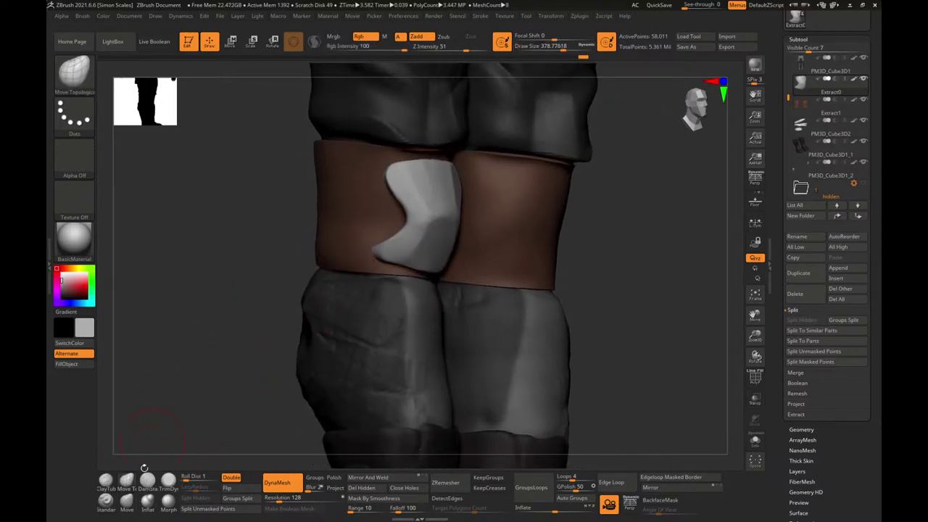
{"action": "right_click", "coordinate": [257, 336]}
{"action": "mouse_move", "coordinate": [264, 341]}
{"action": "left_mouse_down"}
{"action": "mouse_move", "coordinate": [283, 335]}
{"action": "mouse_move", "coordinate": [394, 218]}
{"action": "left_mouse_up"}
Step: Choose outline-based masking, outline an area on the pad and set Draw Size to about 274
{"action": "key", "text": "ctrl"}
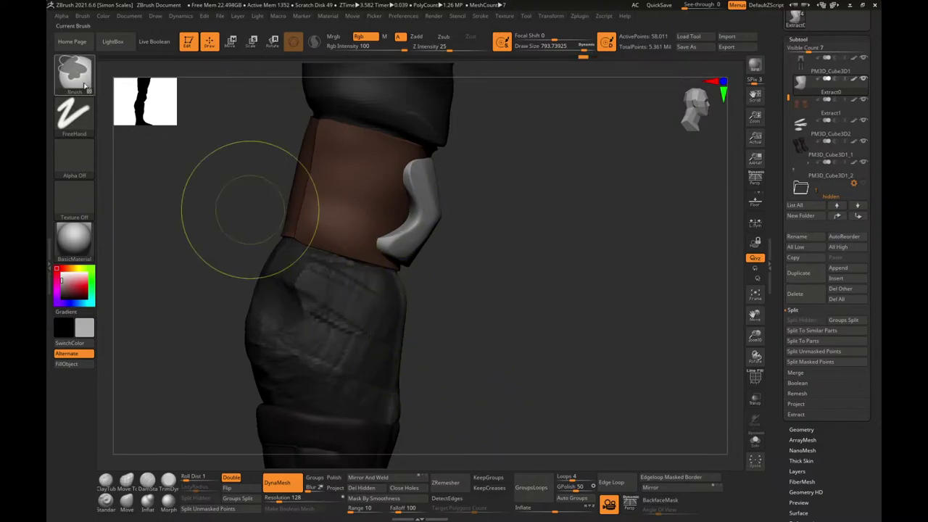
{"action": "key", "text": "b"}
{"action": "left_click", "coordinate": [253, 122]}
{"action": "mouse_move", "coordinate": [414, 217]}
{"action": "left_mouse_down", "text": "ctrl"}
{"action": "mouse_move", "coordinate": [461, 319]}
{"action": "mouse_move", "coordinate": [496, 246]}
{"action": "mouse_move", "coordinate": [439, 234]}
{"action": "left_mouse_up", "text": "ctrl"}
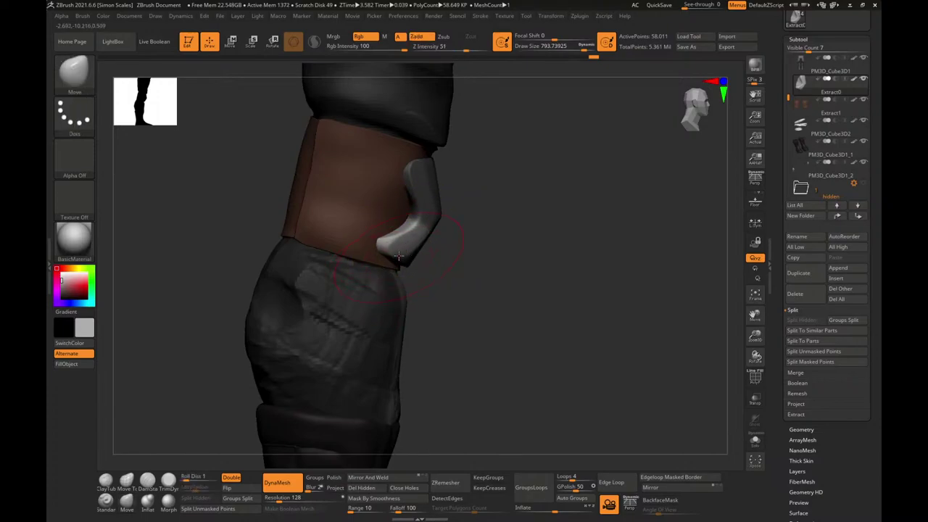
{"action": "mouse_move", "coordinate": [525, 259]}
{"action": "left_mouse_down"}
{"action": "mouse_move", "coordinate": [472, 232]}
{"action": "mouse_move", "coordinate": [280, 263]}
{"action": "left_mouse_up"}
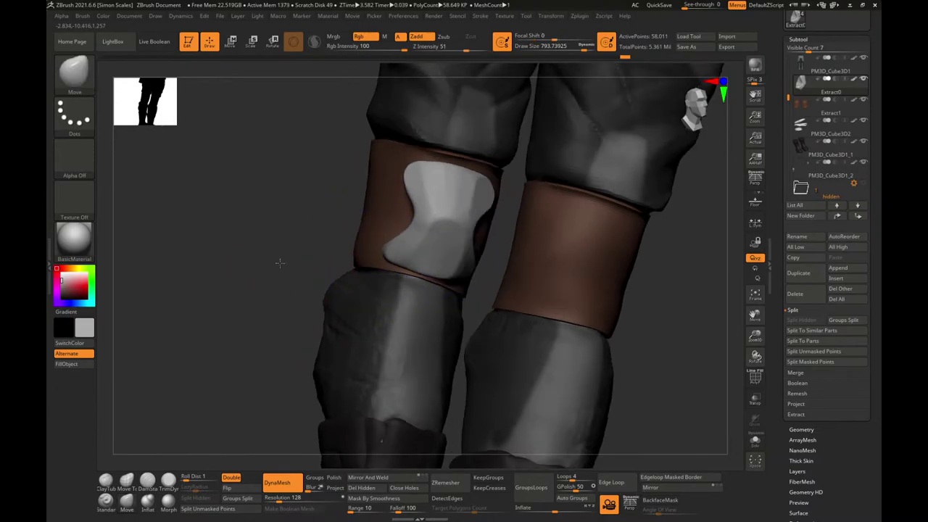
{"action": "key", "text": "space"}
{"action": "left_click_drag", "start_coordinate": [379, 248], "coordinate": [344, 249]}
Step: Ctrl-paint an arch-shaped mask over the lower centre of the knee pad
{"action": "key", "text": "ctrl"}
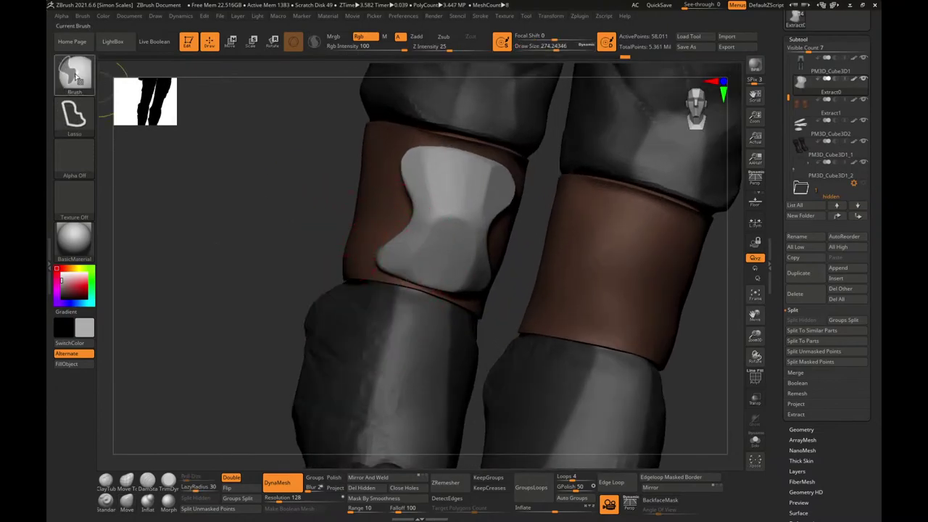
{"action": "key", "text": "space"}
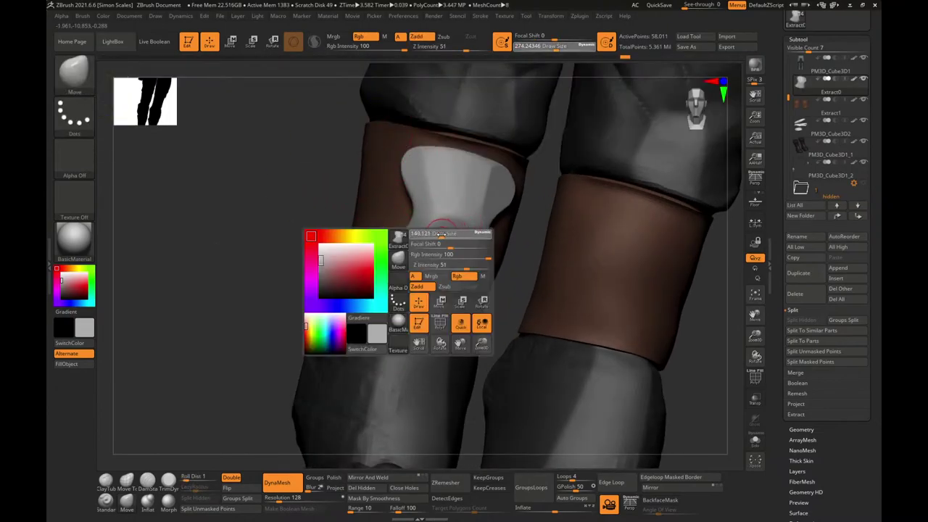
{"action": "key", "text": "ctrl"}
{"action": "key", "text": "space"}
{"action": "key", "text": "ctrl"}
{"action": "key", "text": "ctrl+space"}
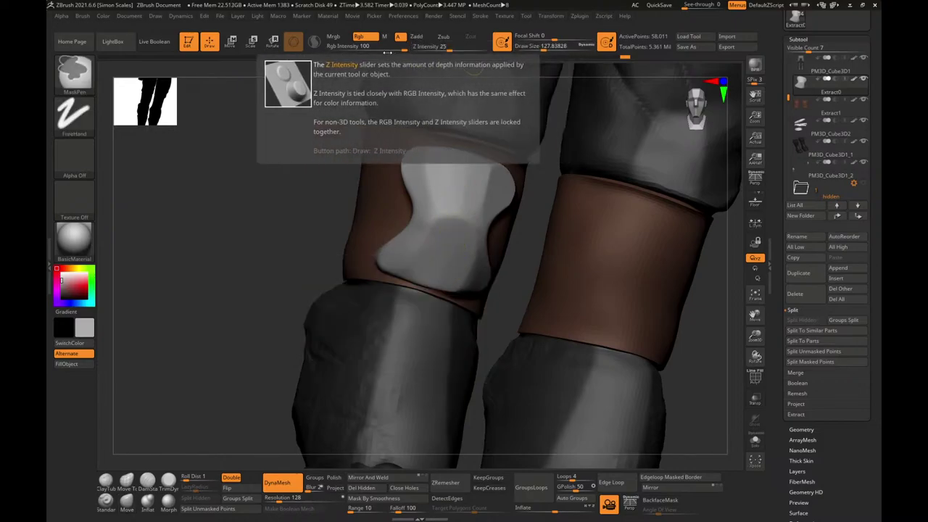
{"action": "mouse_move", "coordinate": [430, 270]}
{"action": "left_mouse_down", "text": "ctrl"}
{"action": "mouse_move", "coordinate": [440, 244]}
{"action": "mouse_move", "coordinate": [454, 278]}
{"action": "left_mouse_up", "text": "ctrl"}
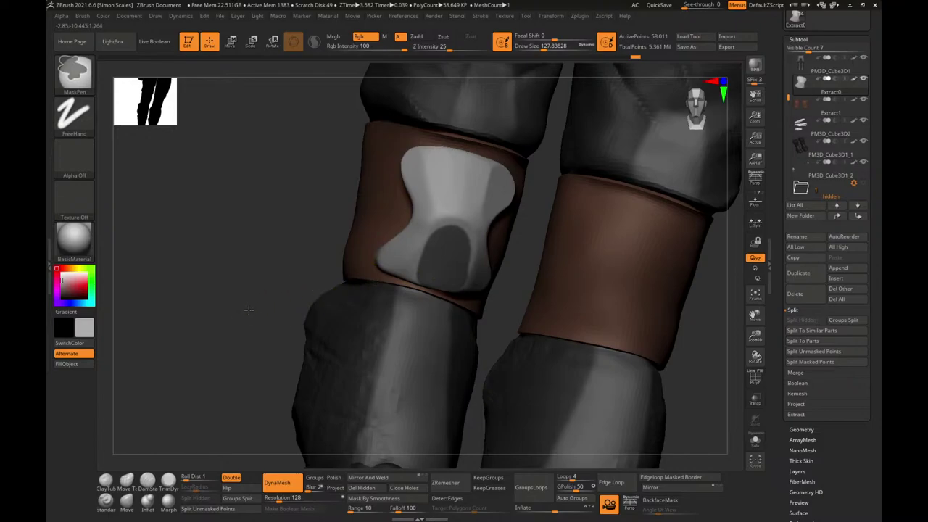
Step: Switch to Rotate with the Transpose action line, check the pad from the side, then return to Draw
{"action": "left_click_drag", "start_coordinate": [263, 319], "coordinate": [419, 292]}
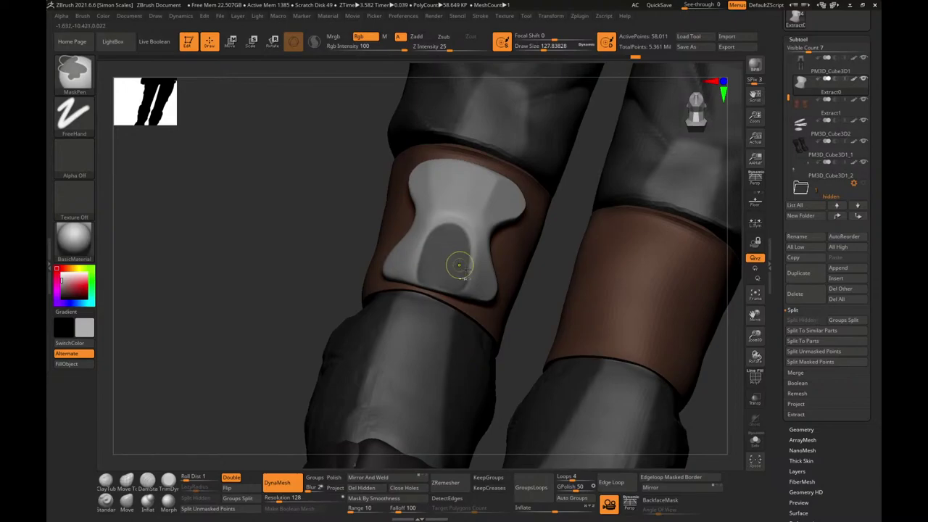
{"action": "left_click_drag", "start_coordinate": [377, 271], "coordinate": [269, 265]}
{"action": "left_click", "coordinate": [273, 41]}
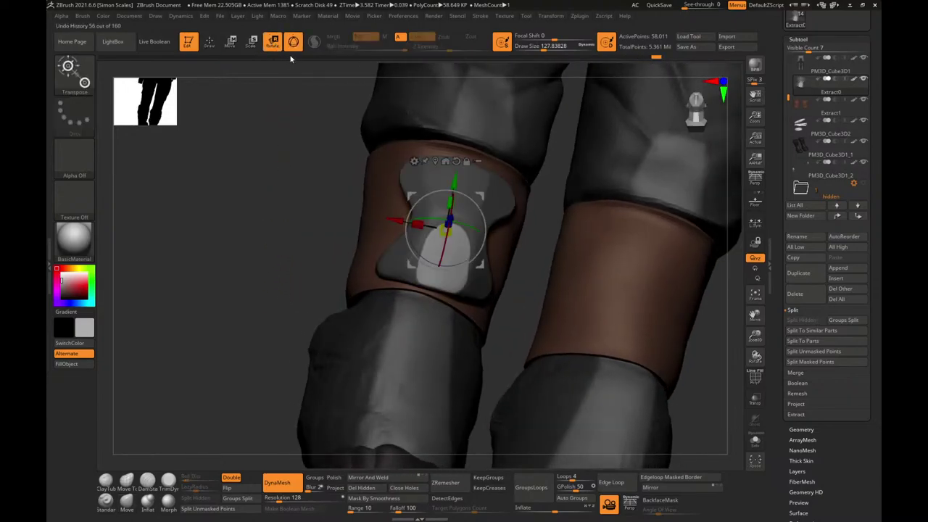
{"action": "left_click", "coordinate": [294, 41]}
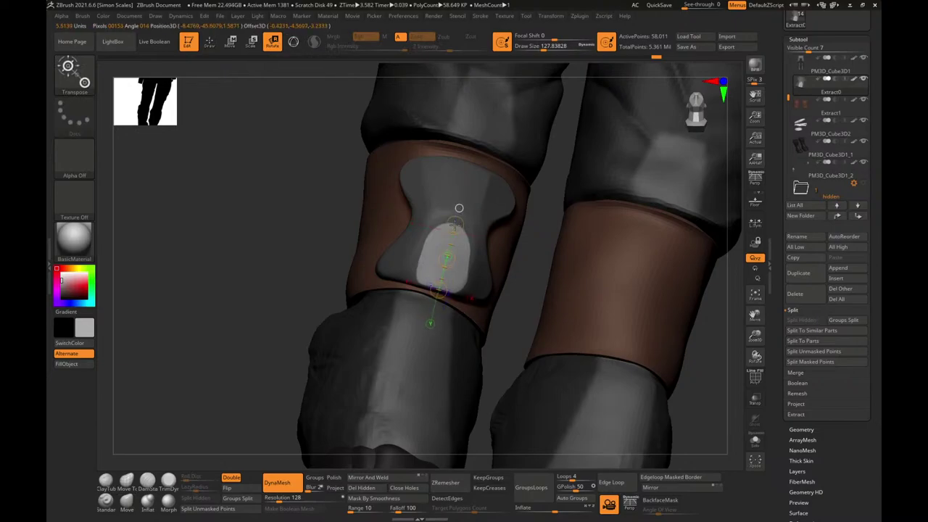
{"action": "left_click_drag", "start_coordinate": [288, 257], "coordinate": [566, 189]}
{"action": "left_click_drag", "start_coordinate": [508, 232], "coordinate": [554, 212]}
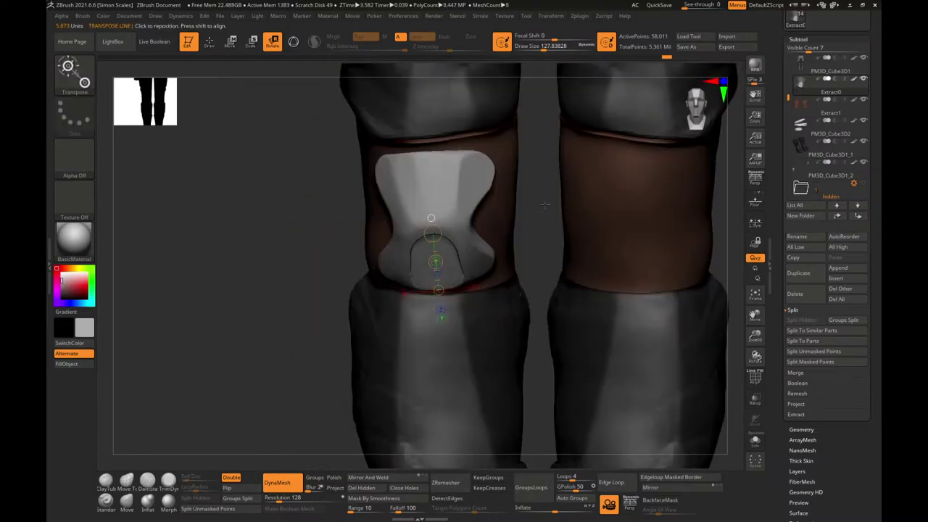
{"action": "left_click", "coordinate": [210, 44]}
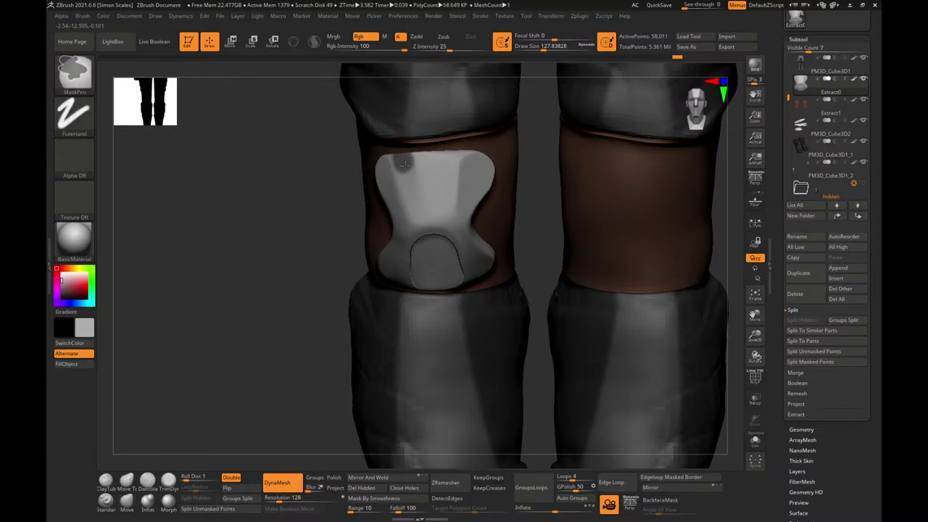
Step: Erase part of the V-shaped mask, marquee-mask the pad's top, invert it and switch to Rotate
{"action": "key", "text": "ctrl"}
{"action": "key", "text": "space"}
{"action": "key", "text": "ctrl"}
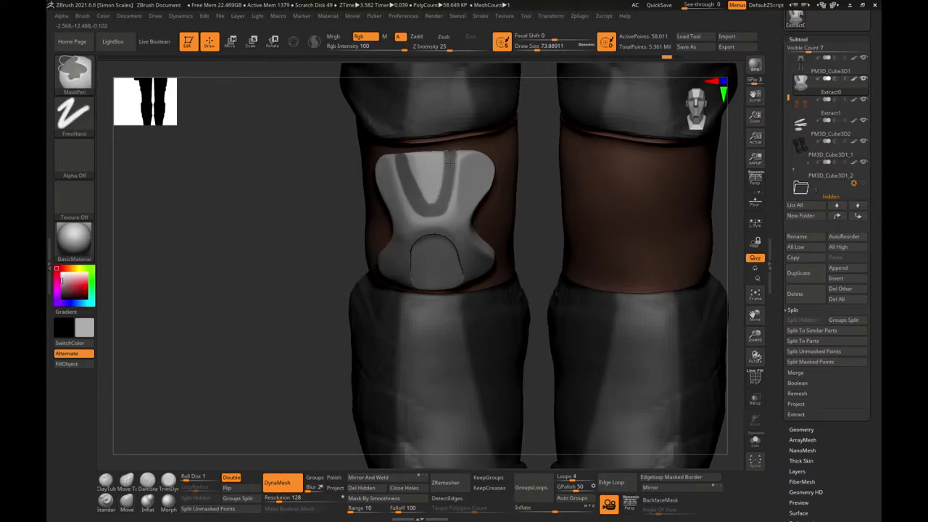
{"action": "left_click_drag", "start_coordinate": [441, 157], "coordinate": [423, 195], "text": "ctrl+alt"}
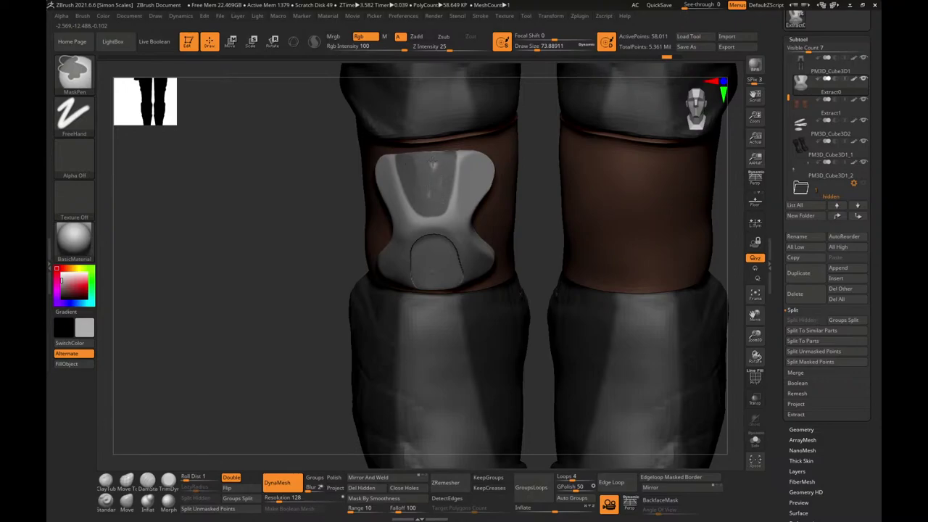
{"action": "left_click_drag", "start_coordinate": [341, 158], "coordinate": [477, 89], "text": "ctrl"}
{"action": "left_click", "coordinate": [307, 229], "text": "ctrl"}
{"action": "key", "text": "r"}
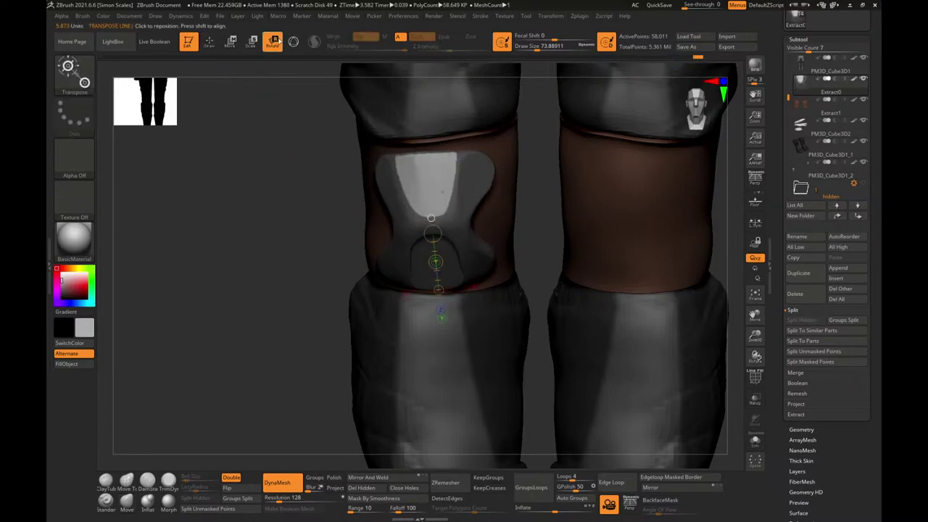
{"action": "left_click_drag", "start_coordinate": [431, 233], "coordinate": [437, 232]}
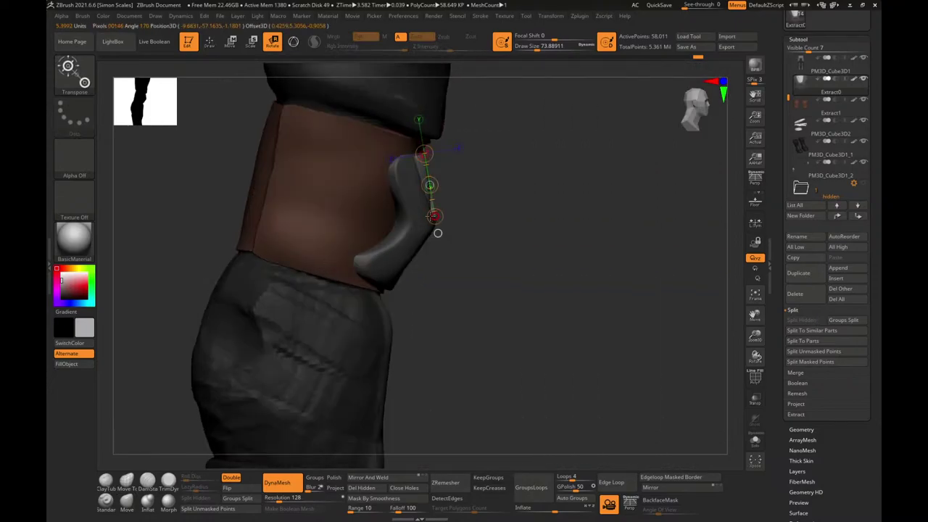
Step: Clear the mask, pull the pad's top into shape with Move and smooth its surface
{"action": "key", "text": "q"}
{"action": "key", "text": "b"}
{"action": "key", "text": "m"}
{"action": "key", "text": "v"}
{"action": "left_click", "coordinate": [524, 232], "text": "ctrl"}
{"action": "left_click_drag", "start_coordinate": [524, 232], "coordinate": [561, 176], "text": "shift"}
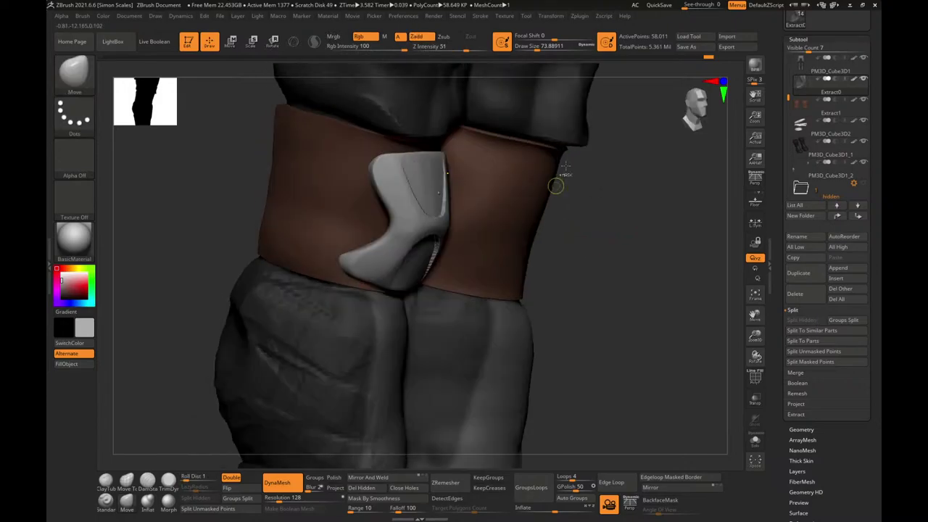
{"action": "left_click_drag", "start_coordinate": [617, 307], "coordinate": [581, 290]}
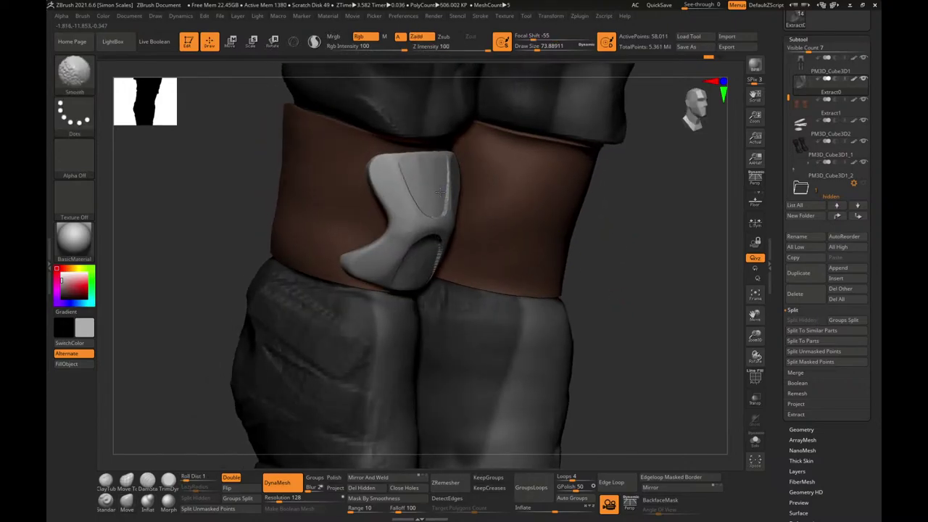
Step: Zoom out to the whole character and resize the brush to about 517, then 620
{"action": "right_click_drag", "start_coordinate": [639, 327], "coordinate": [508, 240], "text": "ctrl"}
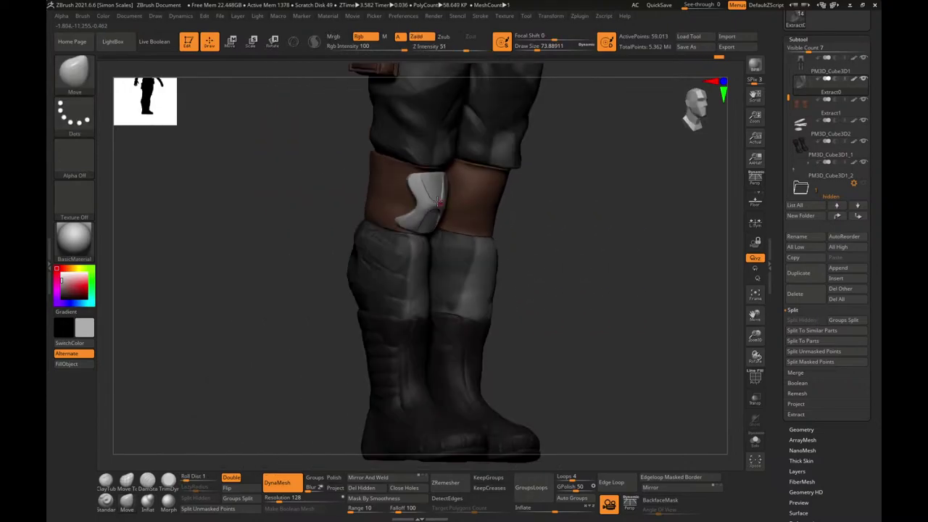
{"action": "key", "text": "space"}
{"action": "left_click_drag", "start_coordinate": [479, 205], "coordinate": [493, 206]}
{"action": "mouse_move", "coordinate": [541, 282]}
{"action": "right_mouse_down", "text": "ctrl"}
{"action": "mouse_move", "coordinate": [537, 196]}
{"action": "mouse_move", "coordinate": [388, 290]}
{"action": "mouse_move", "coordinate": [340, 269]}
{"action": "mouse_move", "coordinate": [375, 290]}
{"action": "right_mouse_up", "text": "ctrl"}
{"action": "key", "text": "space"}
{"action": "left_click_drag", "start_coordinate": [375, 288], "coordinate": [360, 288]}
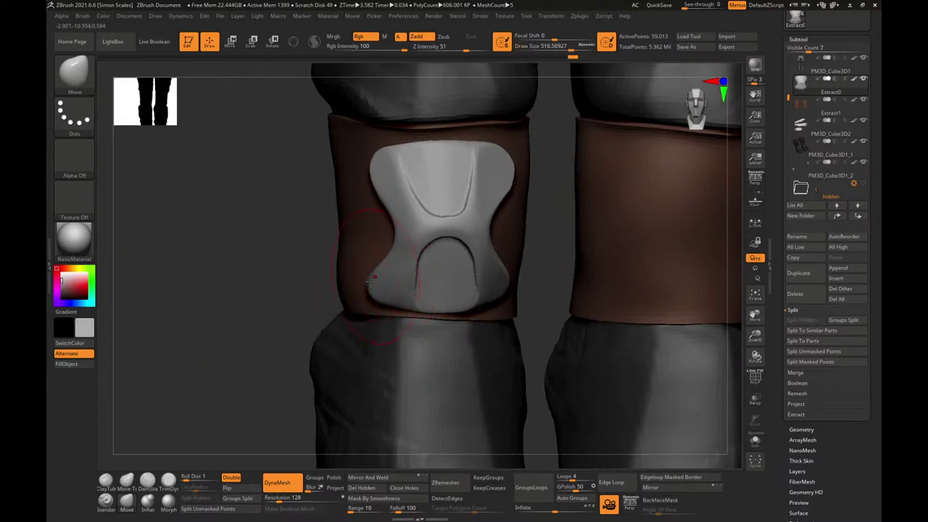
{"action": "right_click_drag", "start_coordinate": [551, 251], "coordinate": [506, 285]}
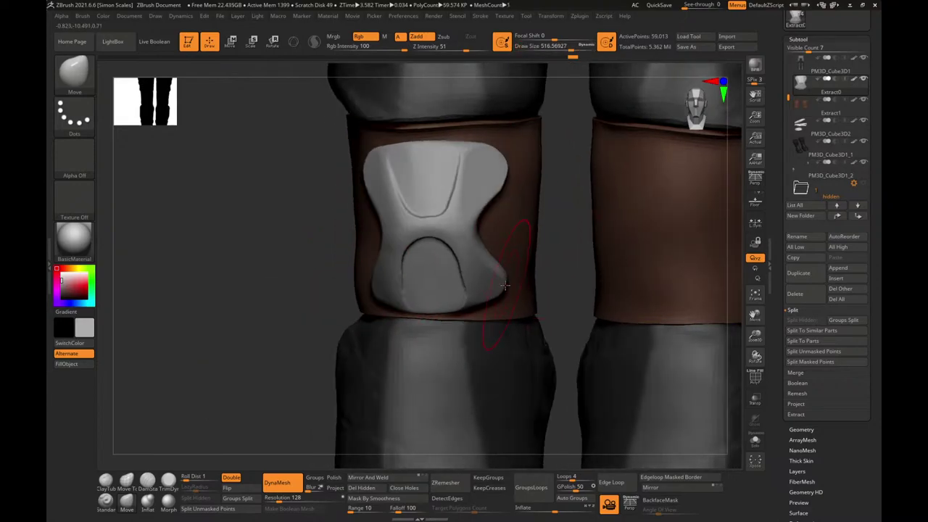
{"action": "key", "text": "bracketright"}
{"action": "right_click_drag", "start_coordinate": [343, 291], "coordinate": [543, 111]}
Step: Select the knee pad subtool and mirror it to the right knee via Zplugin > SubTool Master > Mirror
{"action": "left_click", "coordinate": [471, 275], "text": "alt"}
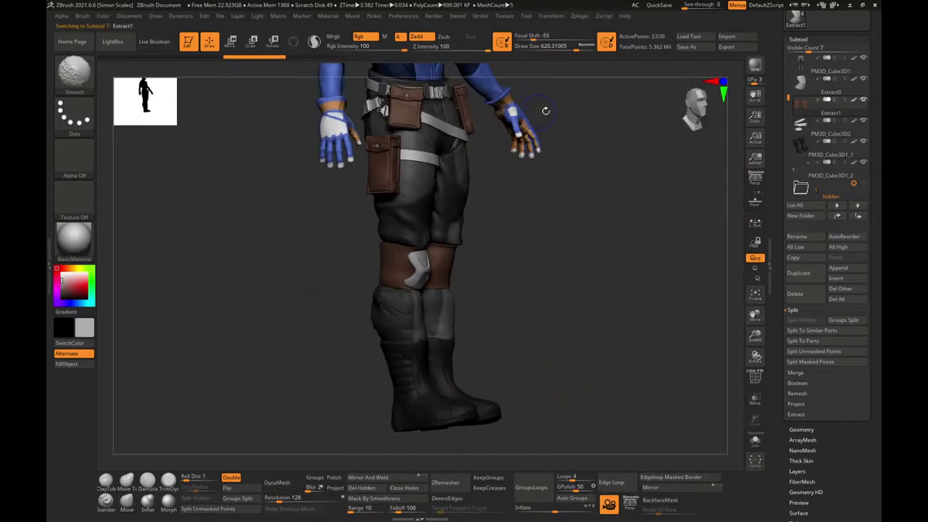
{"action": "right_click_drag", "start_coordinate": [514, 251], "coordinate": [410, 274]}
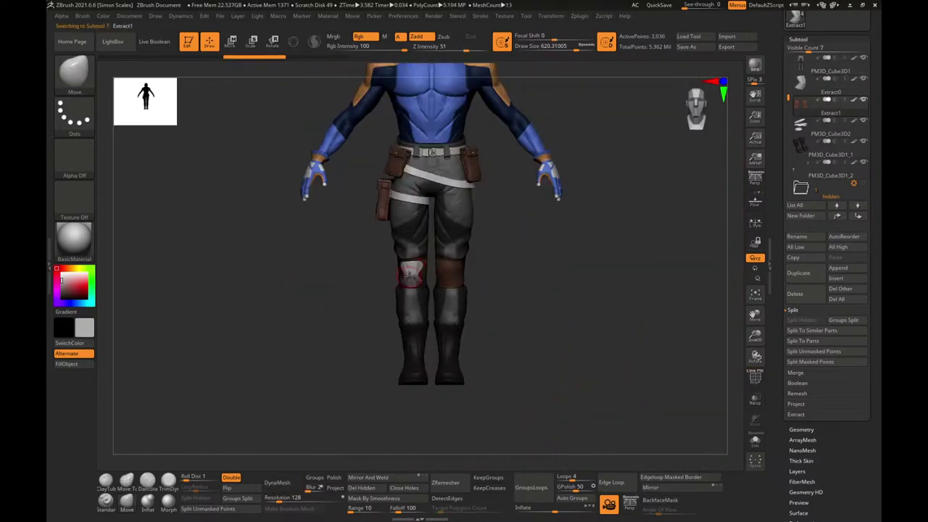
{"action": "left_click", "coordinate": [410, 274], "text": "alt"}
{"action": "right_click_drag", "start_coordinate": [533, 269], "coordinate": [537, 299]}
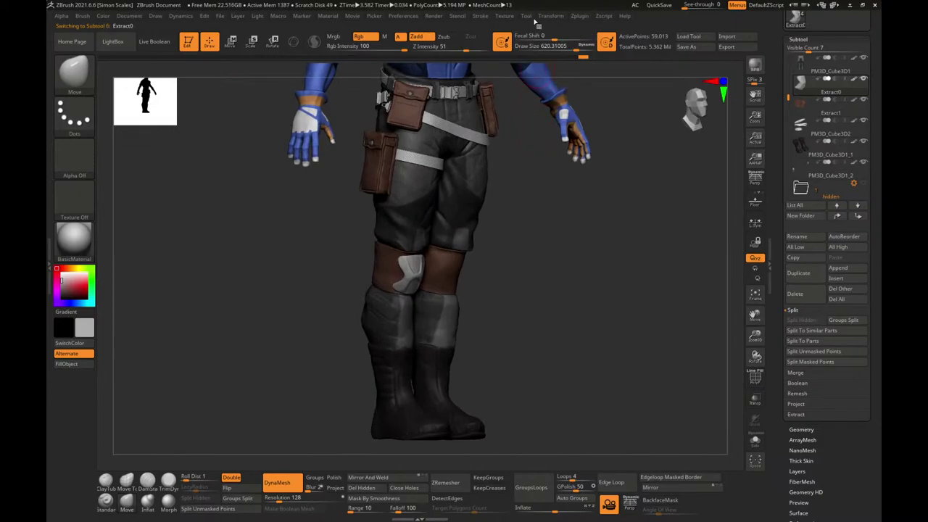
{"action": "left_click", "coordinate": [580, 16]}
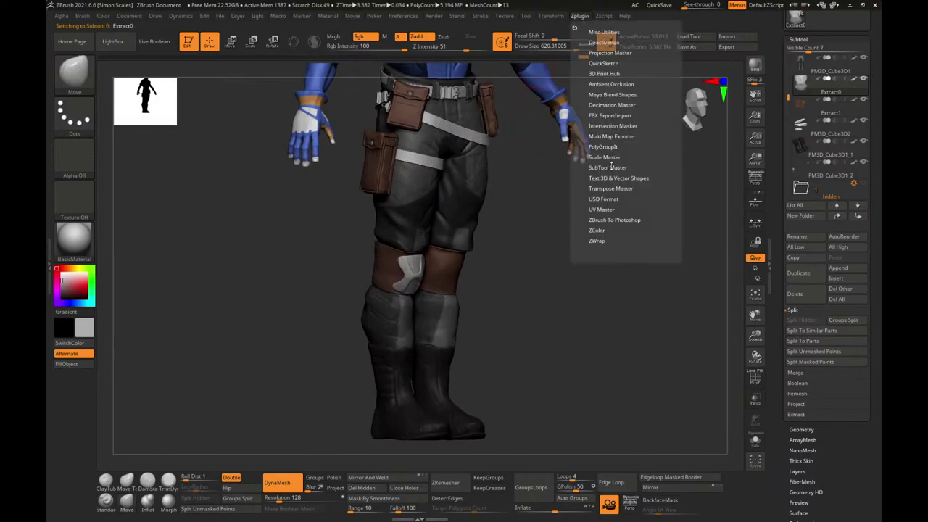
{"action": "left_click", "coordinate": [608, 167]}
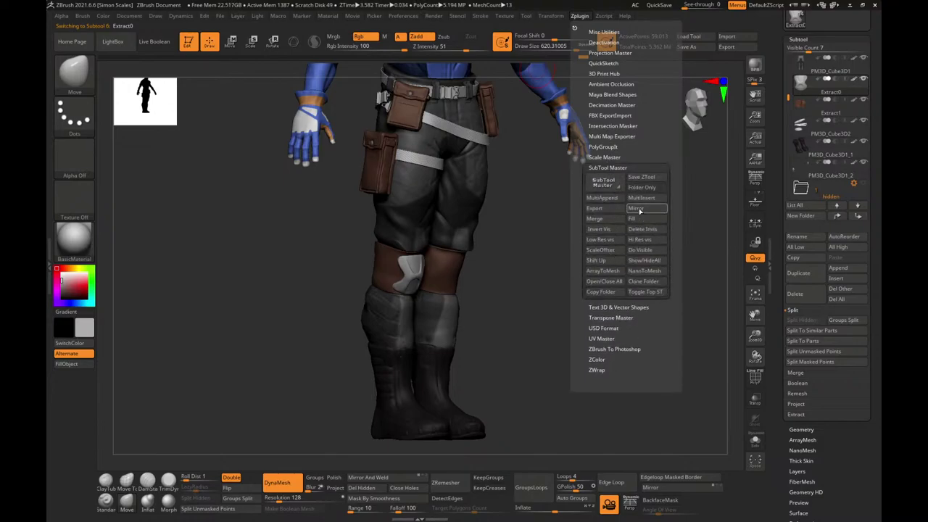
{"action": "left_click", "coordinate": [642, 209]}
{"action": "left_click", "coordinate": [417, 235]}
{"action": "right_click_drag", "start_coordinate": [558, 278], "coordinate": [594, 218]}
{"action": "key", "text": "p"}
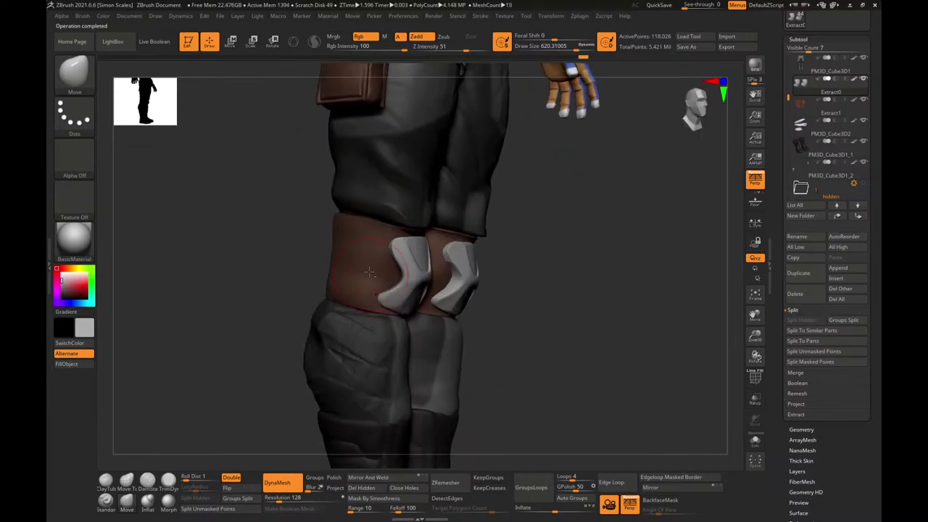
Step: Select the brown knee band, hide its wireframe, and set a Standard brush at size about 153
{"action": "left_click", "coordinate": [406, 268], "text": "alt"}
{"action": "key", "text": "shift+f"}
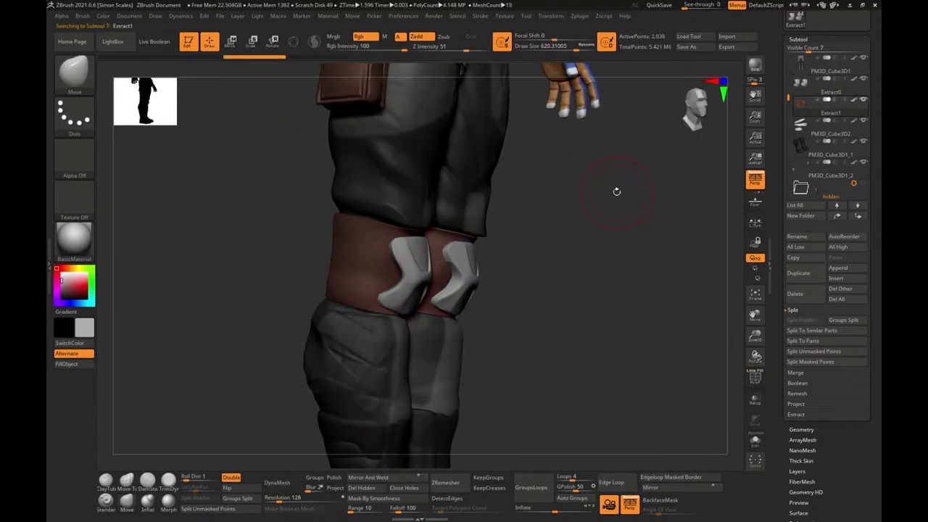
{"action": "key", "text": "b"}
{"action": "key", "text": "s"}
{"action": "key", "text": "t"}
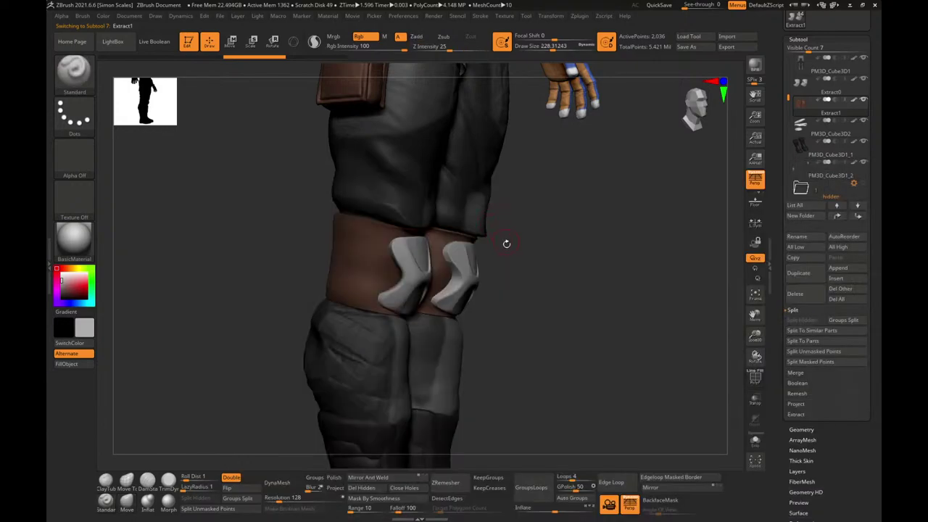
{"action": "key", "text": "space"}
{"action": "mouse_move", "coordinate": [513, 244]}
{"action": "left_mouse_down"}
{"action": "mouse_move", "coordinate": [474, 214]}
{"action": "mouse_move", "coordinate": [483, 234]}
{"action": "mouse_move", "coordinate": [435, 163]}
{"action": "left_mouse_up"}
Step: Switch to the DamStandard brush and subdivide the knee band mesh twice
{"action": "key", "text": "b"}
{"action": "key", "text": "d"}
{"action": "key", "text": "s"}
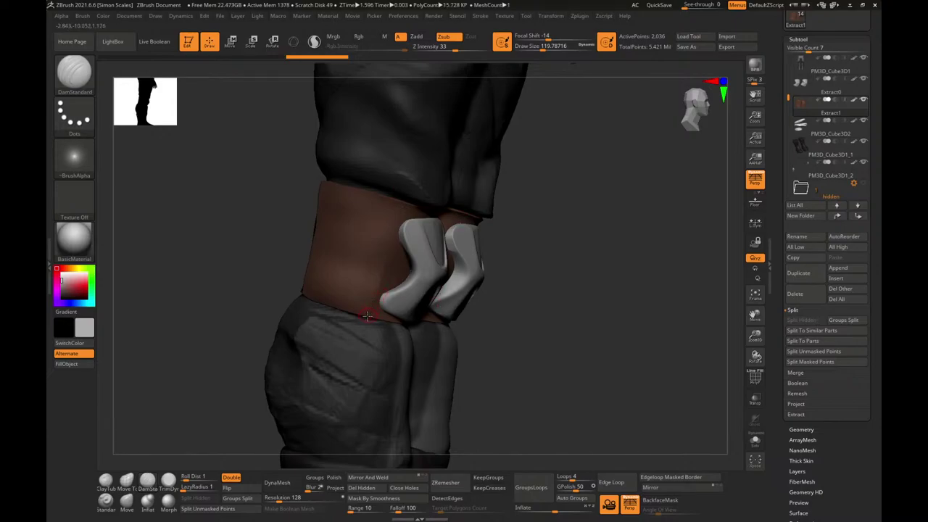
{"action": "key", "text": "alt"}
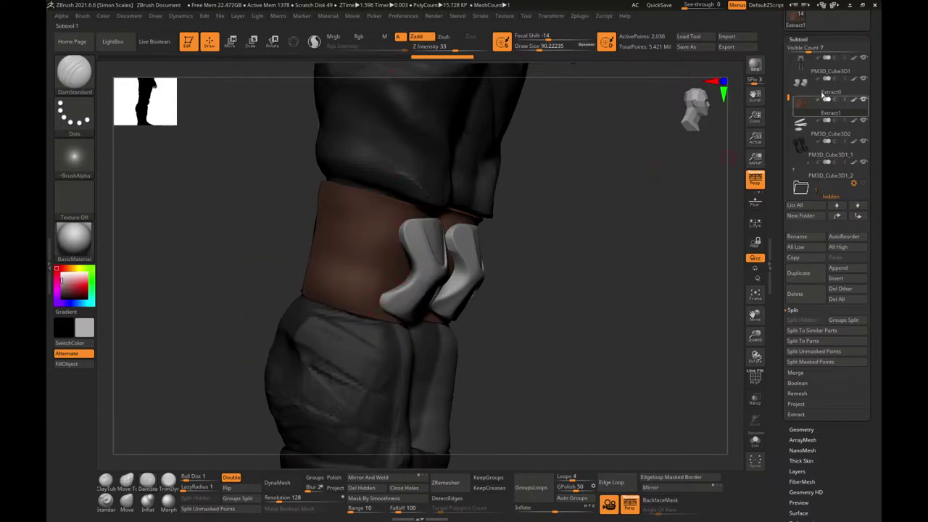
{"action": "left_click", "coordinate": [798, 40]}
{"action": "left_click", "coordinate": [803, 48]}
{"action": "left_click", "coordinate": [802, 127]}
{"action": "left_click", "coordinate": [803, 129]}
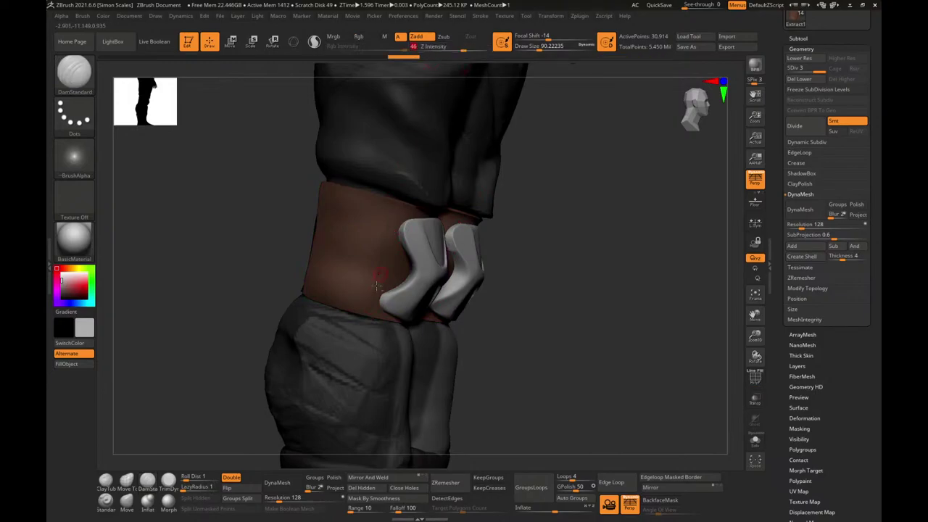
Step: Close in on one knee pad and drop the band to subdivision level 2
{"action": "mouse_move", "coordinate": [545, 255]}
{"action": "left_mouse_down"}
{"action": "mouse_move", "coordinate": [589, 233]}
{"action": "mouse_move", "coordinate": [613, 177]}
{"action": "left_mouse_up"}
{"action": "key", "text": "ctrl"}
{"action": "mouse_move", "coordinate": [628, 209]}
{"action": "left_mouse_down"}
{"action": "mouse_move", "coordinate": [521, 293]}
{"action": "mouse_move", "coordinate": [424, 189]}
{"action": "left_mouse_up"}
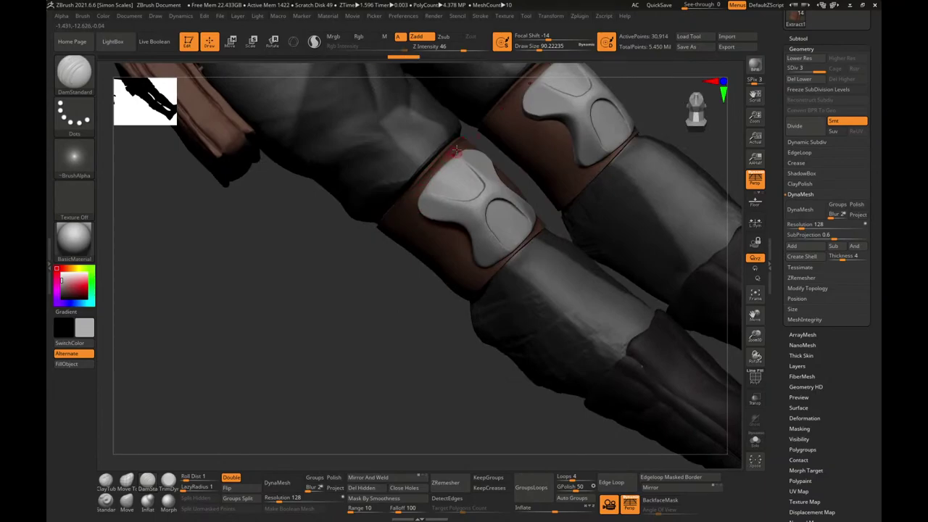
{"action": "mouse_move", "coordinate": [381, 245]}
{"action": "left_mouse_down"}
{"action": "mouse_move", "coordinate": [472, 153]}
{"action": "mouse_move", "coordinate": [730, 80]}
{"action": "left_mouse_up"}
{"action": "key", "text": "s"}
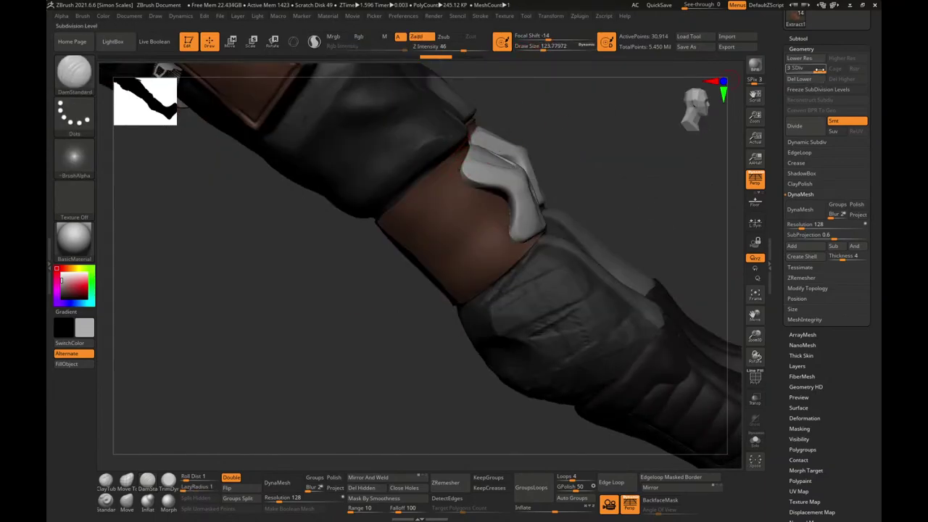
{"action": "left_click", "coordinate": [812, 67]}
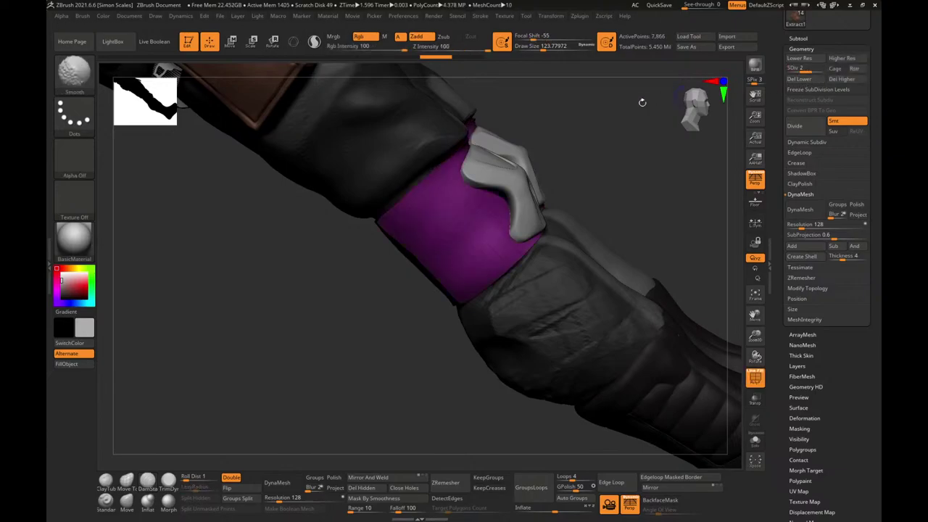
Step: Carve a thin DamStandard crease across the brown band, then view the gauntlet
{"action": "left_click_drag", "start_coordinate": [368, 262], "coordinate": [442, 156]}
{"action": "key", "text": "s"}
{"action": "left_click", "coordinate": [470, 158]}
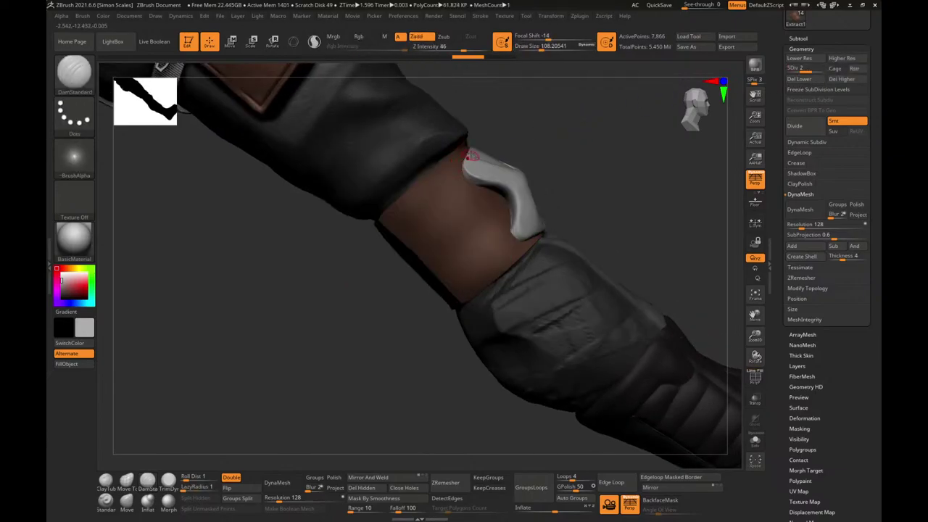
{"action": "mouse_move", "coordinate": [421, 200]}
{"action": "left_mouse_down"}
{"action": "mouse_move", "coordinate": [378, 245]}
{"action": "mouse_move", "coordinate": [244, 199]}
{"action": "left_mouse_up"}
{"action": "left_click_drag", "start_coordinate": [367, 320], "coordinate": [420, 204]}
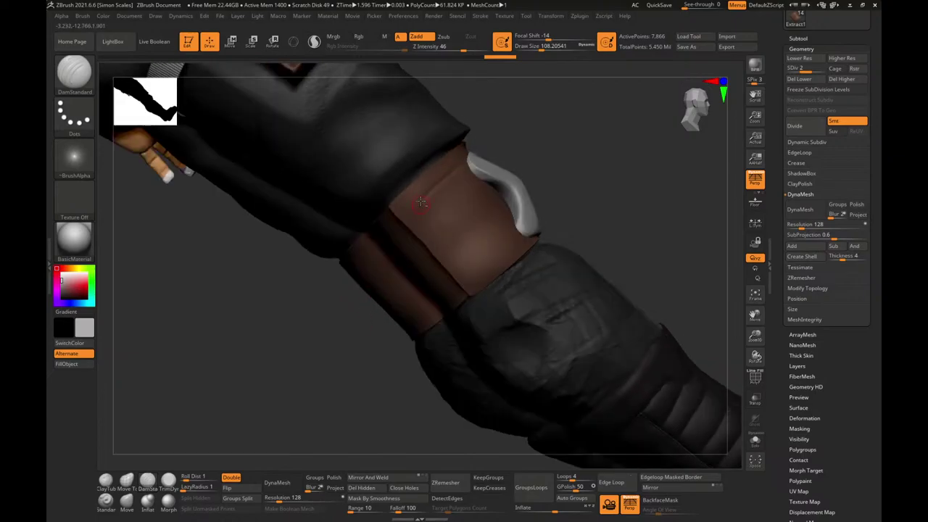
{"action": "left_click_drag", "start_coordinate": [570, 164], "coordinate": [447, 158]}
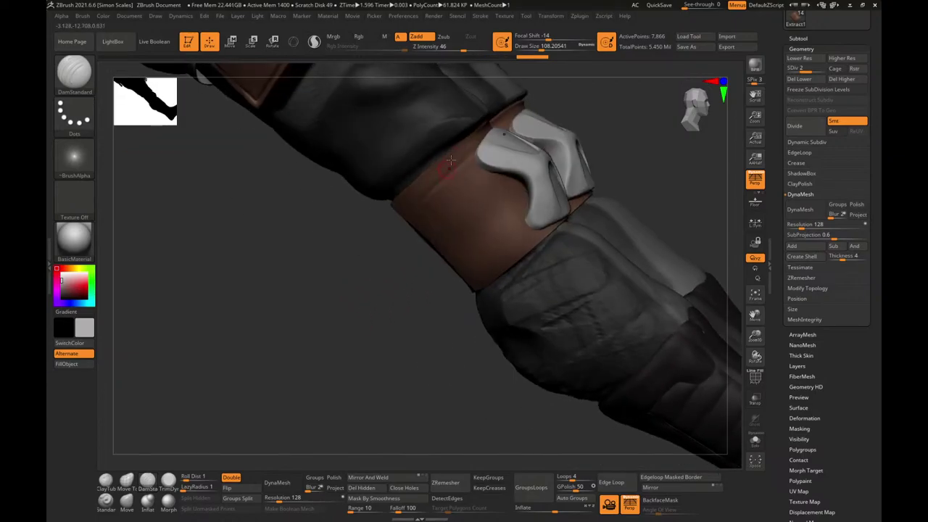
Step: Dismiss the SculptrisPro note, sculpt a first fold with Standard, and turn off Rgb
{"action": "key", "text": "b"}
{"action": "key", "text": "s"}
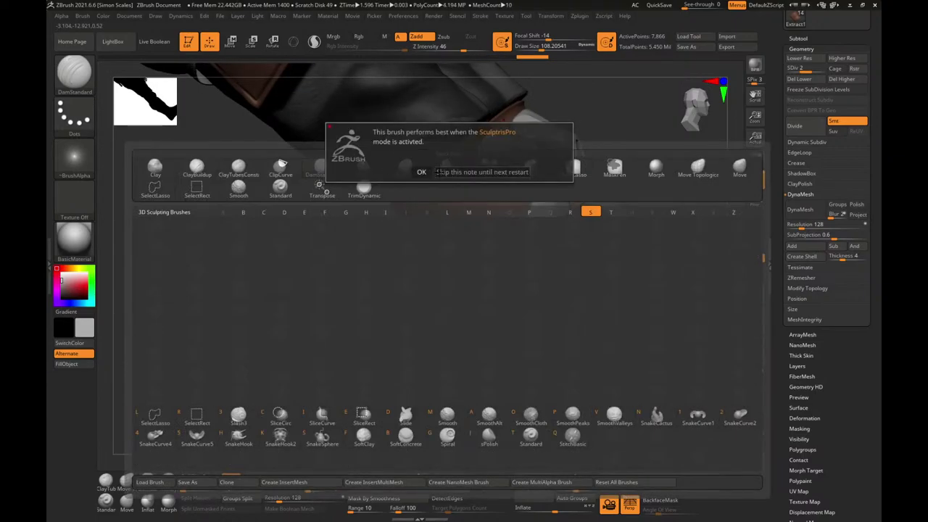
{"action": "left_click", "coordinate": [422, 172]}
{"action": "left_click", "coordinate": [105, 500]}
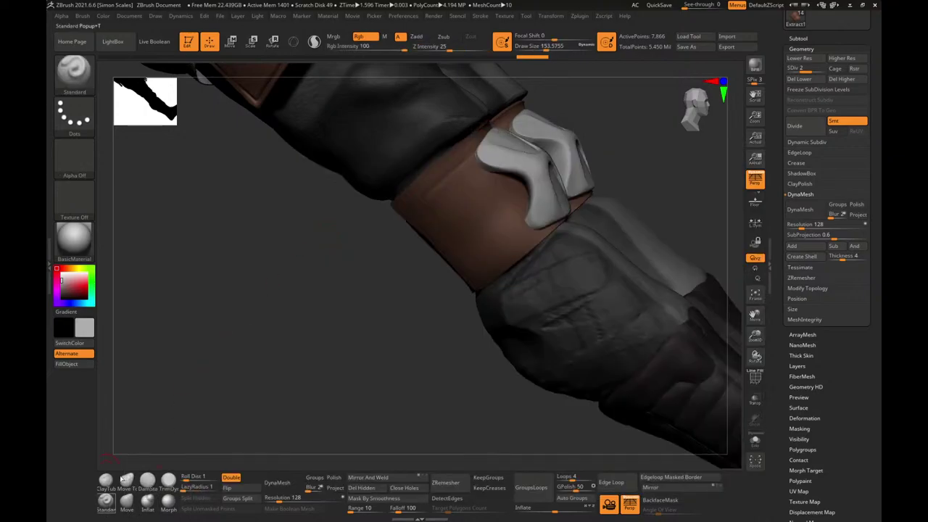
{"action": "left_click_drag", "start_coordinate": [438, 199], "coordinate": [499, 151]}
{"action": "left_click", "coordinate": [374, 38]}
Step: Adjust the brush size while examining the band's folds from several angles
{"action": "key", "text": "space"}
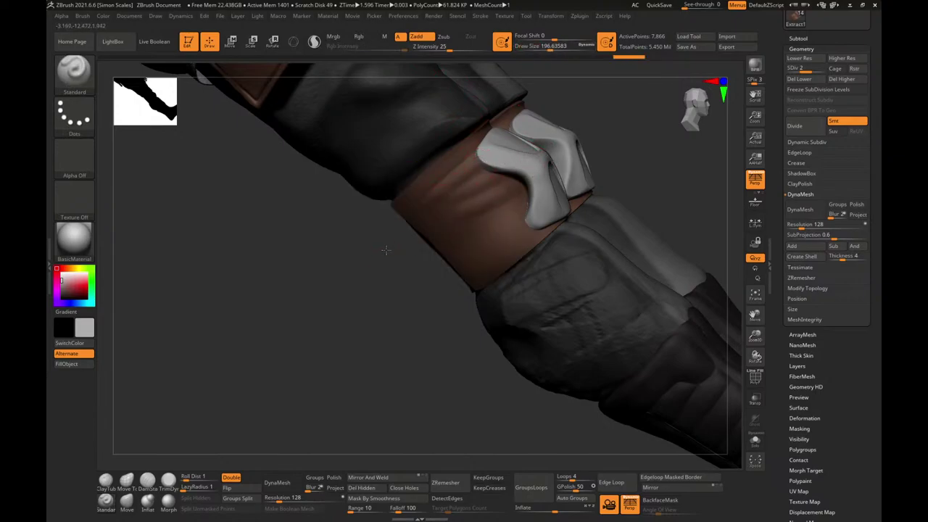
{"action": "right_click_drag", "start_coordinate": [464, 210], "coordinate": [411, 205]}
{"action": "right_click_drag", "start_coordinate": [516, 165], "coordinate": [537, 201]}
{"action": "key", "text": "space"}
{"action": "right_click_drag", "start_coordinate": [583, 166], "coordinate": [607, 123]}
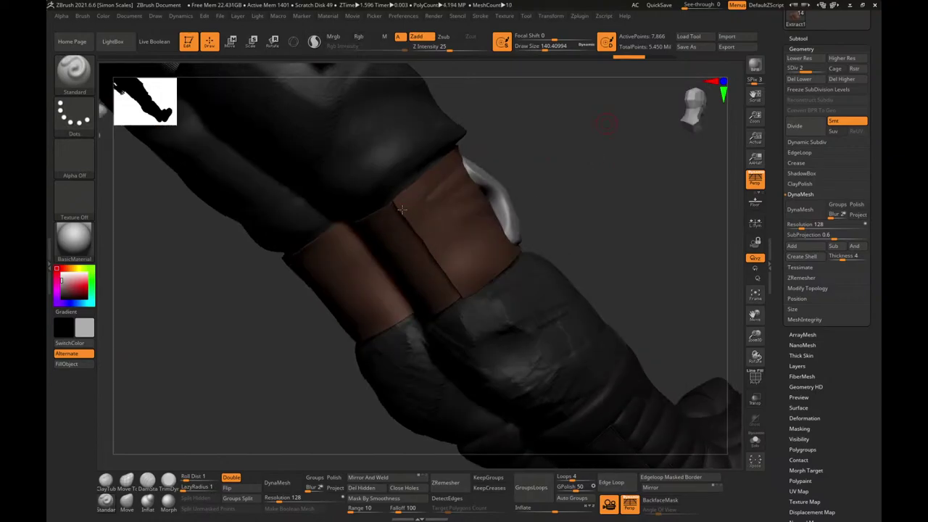
{"action": "mouse_move", "coordinate": [403, 217]}
{"action": "right_mouse_down"}
{"action": "mouse_move", "coordinate": [460, 191]}
{"action": "mouse_move", "coordinate": [435, 232]}
{"action": "right_mouse_up"}
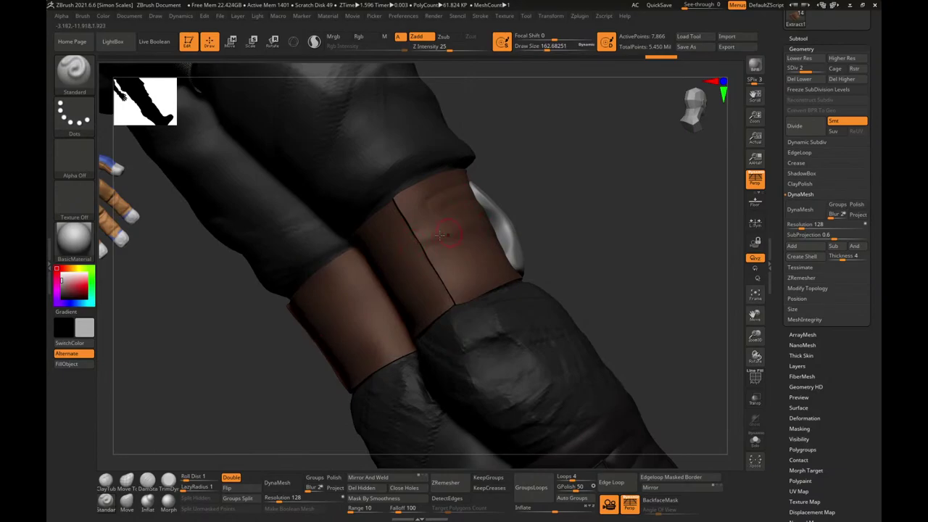
Step: Smooth the band's wrinkle folds with Shift and check both knee pads from the front
{"action": "key", "text": "shift"}
{"action": "mouse_move", "coordinate": [422, 247]}
{"action": "right_mouse_down"}
{"action": "mouse_move", "coordinate": [549, 207]}
{"action": "mouse_move", "coordinate": [408, 230]}
{"action": "right_mouse_up"}
{"action": "right_click_drag", "start_coordinate": [508, 208], "coordinate": [420, 214]}
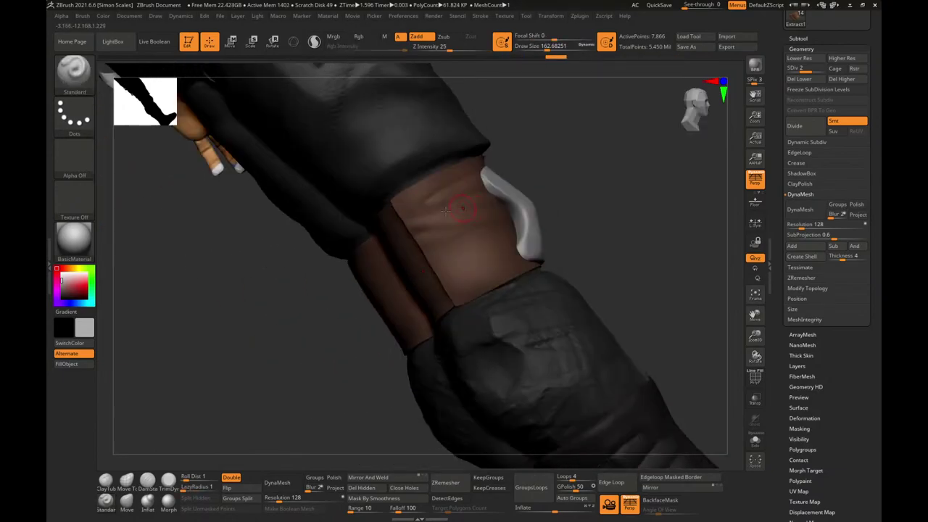
{"action": "key", "text": "space"}
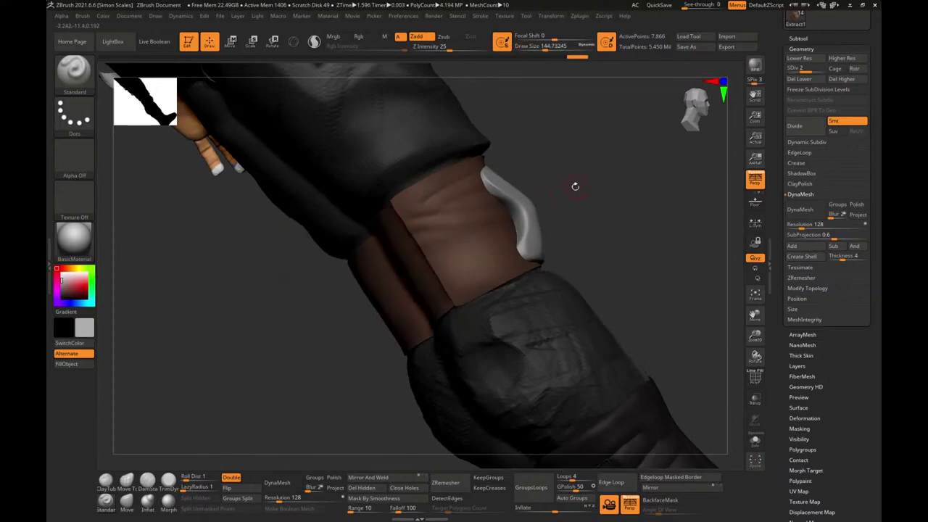
{"action": "right_click_drag", "start_coordinate": [575, 186], "coordinate": [415, 203]}
{"action": "right_click_drag", "start_coordinate": [556, 165], "coordinate": [472, 268]}
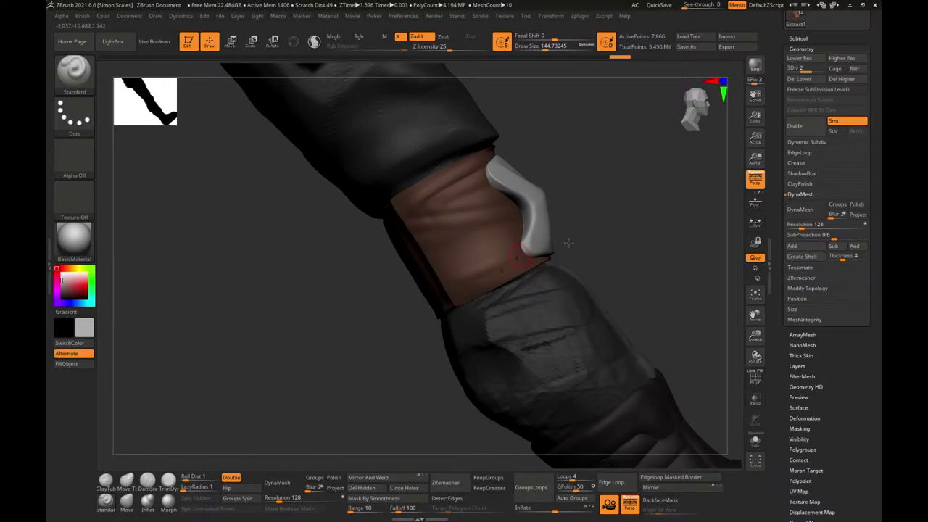
{"action": "right_click_drag", "start_coordinate": [557, 245], "coordinate": [553, 253]}
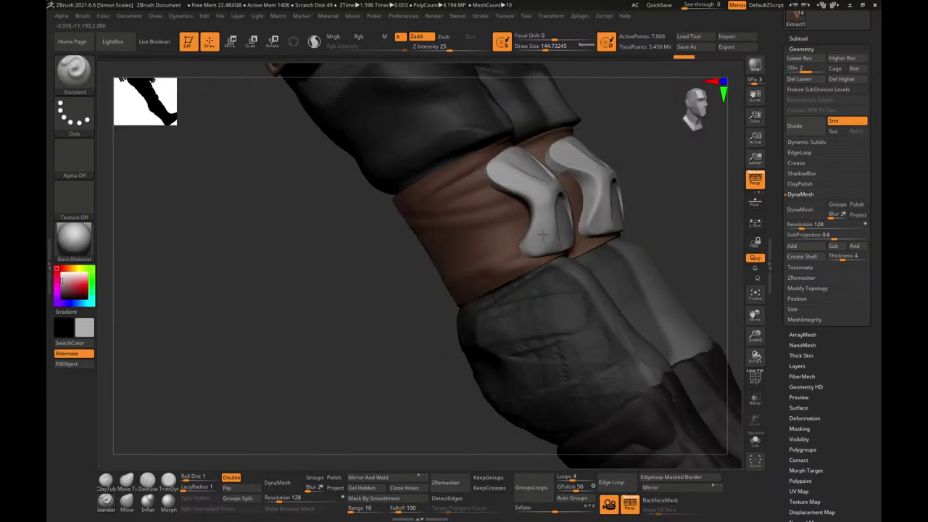
{"action": "key", "text": "space"}
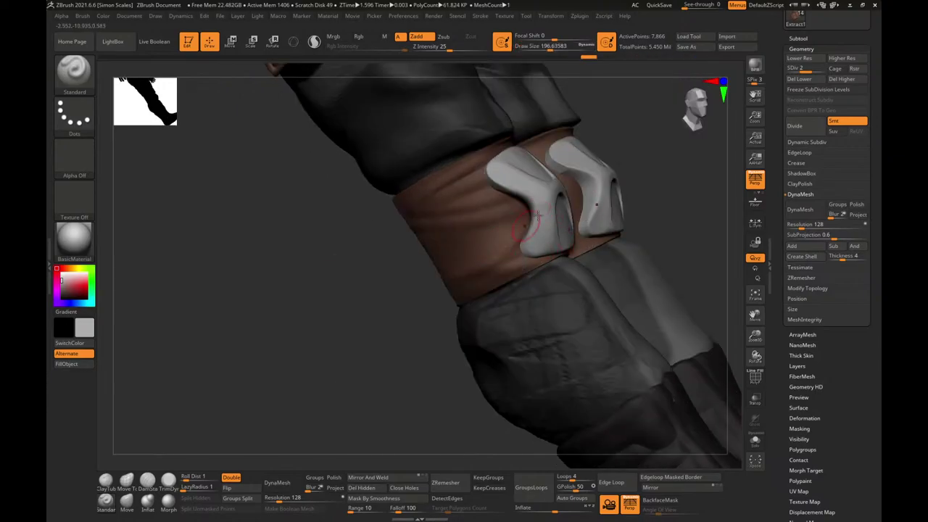
{"action": "right_click_drag", "start_coordinate": [528, 220], "coordinate": [104, 76]}
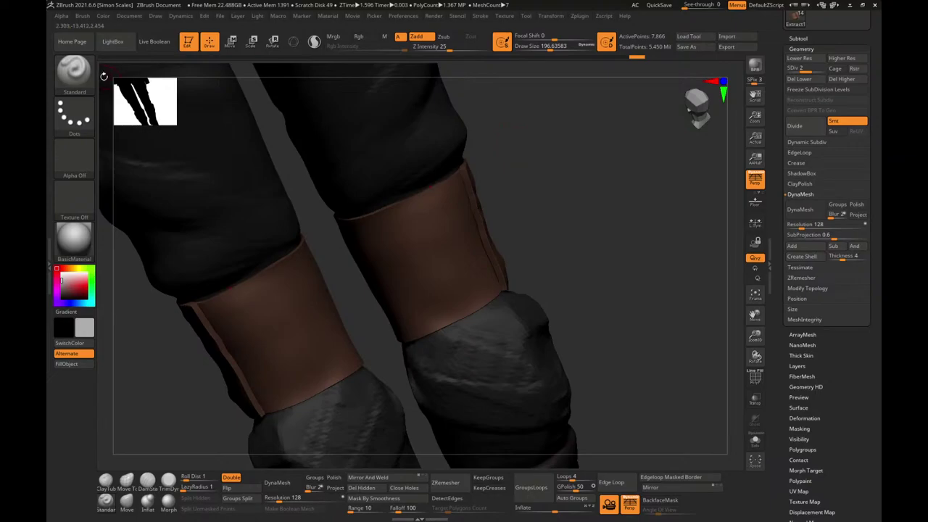
Step: Enable Gizmo 3D and rotate the knee pad about 15.5 degrees
{"action": "key", "text": "w"}
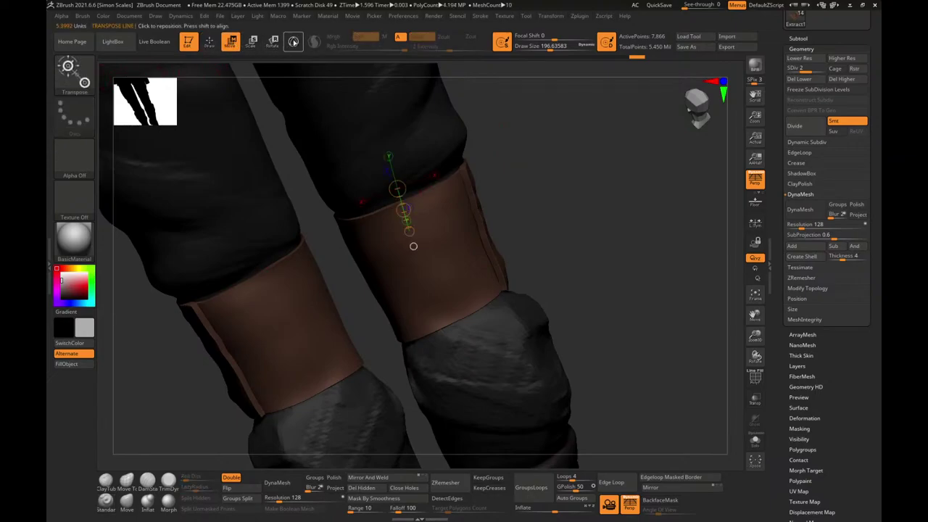
{"action": "left_click", "coordinate": [293, 41]}
{"action": "right_click_drag", "start_coordinate": [559, 191], "coordinate": [406, 171], "text": "shift"}
{"action": "left_click", "coordinate": [336, 210]}
{"action": "left_click_drag", "start_coordinate": [374, 195], "coordinate": [382, 209]}
{"action": "right_click_drag", "start_coordinate": [464, 181], "coordinate": [475, 182], "text": "shift"}
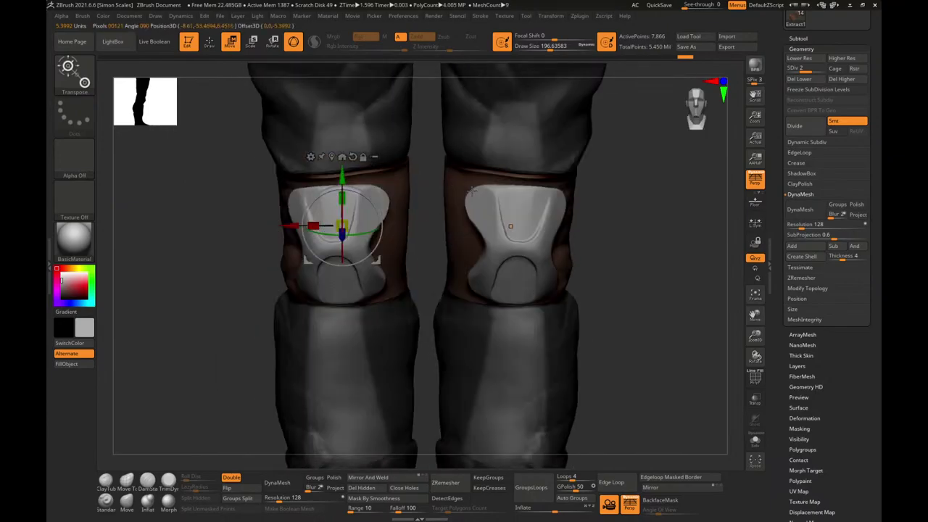
Step: Return to Draw mode, then scale the left knee pad down slightly with the gizmo
{"action": "left_click", "coordinate": [209, 41]}
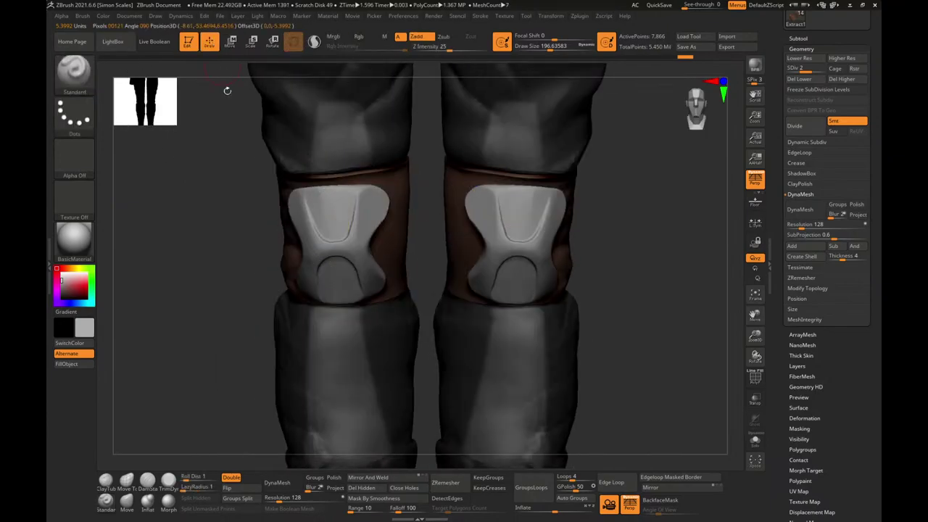
{"action": "left_click", "coordinate": [80, 72]}
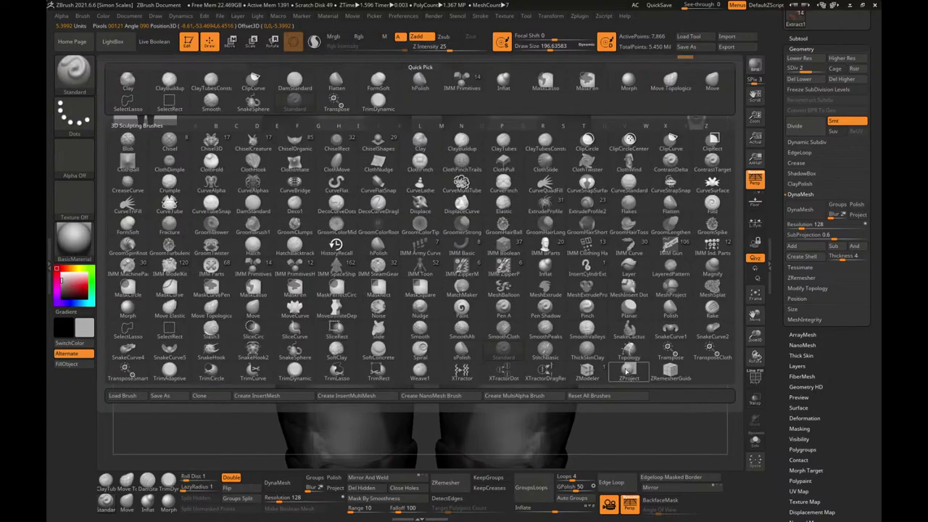
{"action": "key", "text": "t"}
{"action": "key", "text": "c"}
{"action": "left_click_drag", "start_coordinate": [229, 303], "coordinate": [305, 309]}
{"action": "left_click_drag", "start_coordinate": [346, 181], "coordinate": [348, 198]}
Step: Compare strap and smooth band versions, keep the smooth band, and return to Draw mode
{"action": "key", "text": "ctrl+z"}
{"action": "key", "text": "ctrl+shift+z"}
{"action": "key", "text": "ctrl+z"}
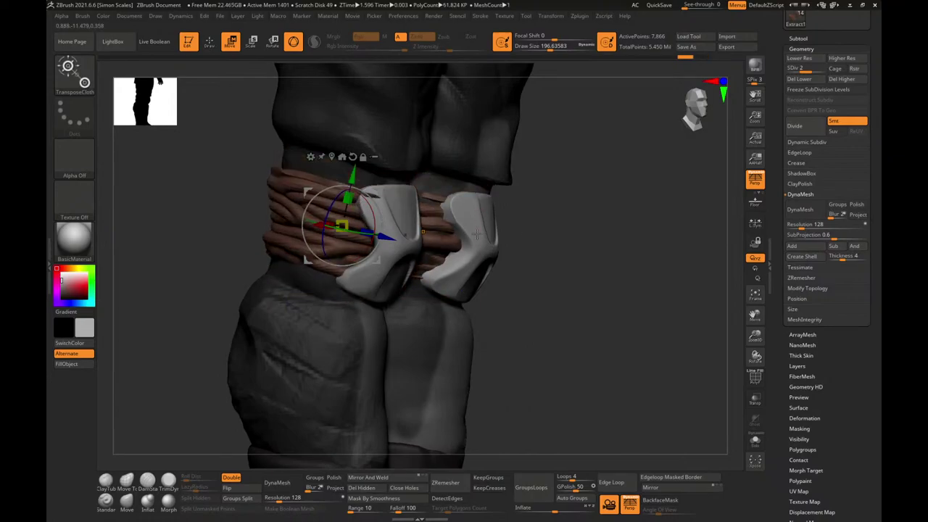
{"action": "left_click_drag", "start_coordinate": [461, 234], "coordinate": [520, 217]}
{"action": "key", "text": "ctrl+shift+z"}
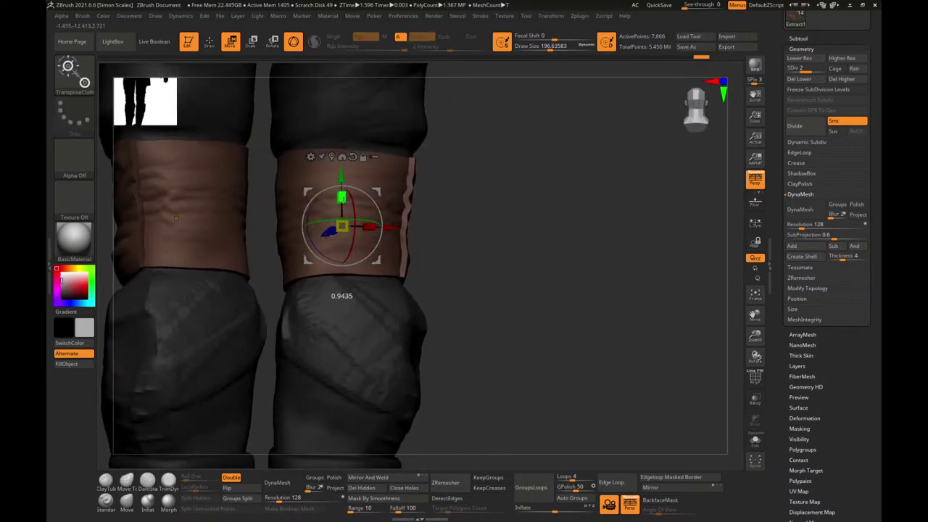
{"action": "mouse_move", "coordinate": [457, 217]}
{"action": "left_mouse_down"}
{"action": "mouse_move", "coordinate": [505, 208]}
{"action": "mouse_move", "coordinate": [478, 208]}
{"action": "mouse_move", "coordinate": [462, 239]}
{"action": "mouse_move", "coordinate": [456, 230]}
{"action": "mouse_move", "coordinate": [493, 232]}
{"action": "mouse_move", "coordinate": [498, 249]}
{"action": "mouse_move", "coordinate": [470, 222]}
{"action": "mouse_move", "coordinate": [522, 253]}
{"action": "mouse_move", "coordinate": [421, 210]}
{"action": "mouse_move", "coordinate": [444, 208]}
{"action": "left_mouse_up"}
{"action": "left_click", "coordinate": [208, 42]}
{"action": "key", "text": "space"}
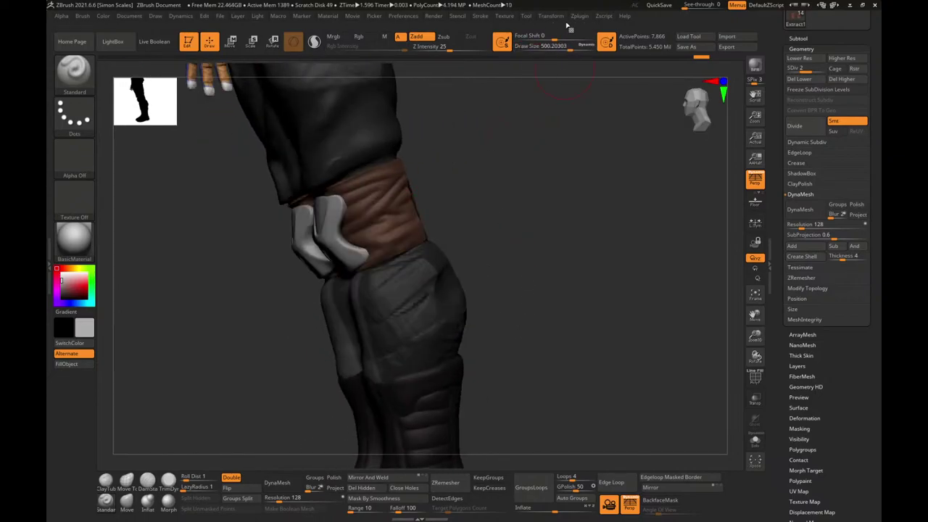
Step: Apply ZBrush Scale Unify from the Zplugin Scale Master panel
{"action": "left_click", "coordinate": [580, 16]}
{"action": "left_click", "coordinate": [605, 157]}
{"action": "left_click", "coordinate": [611, 215]}
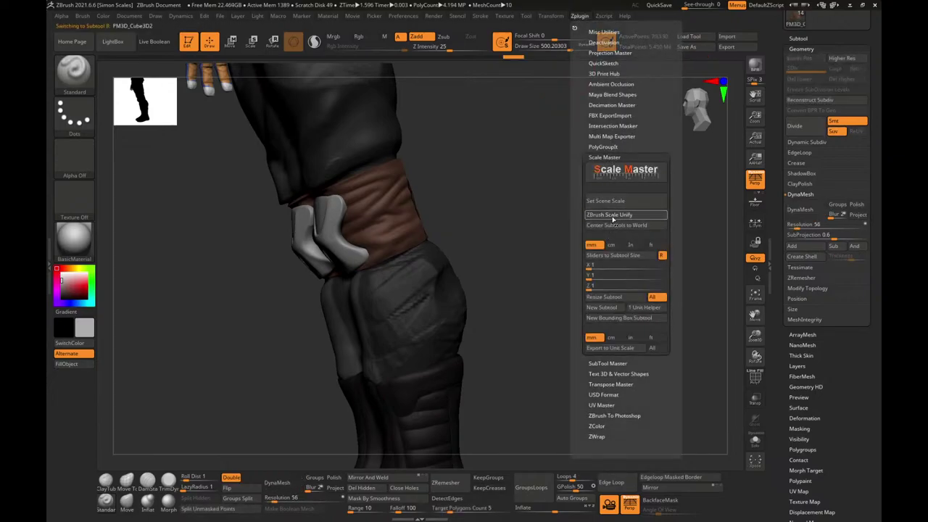
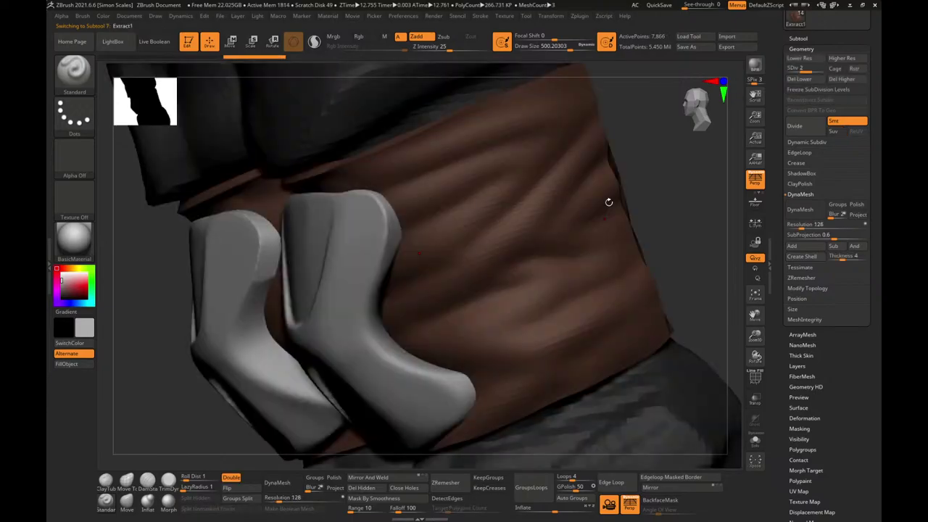
Step: Set Draw Size to about 10.5 and reshape the rim of the left knee band
{"action": "left_click_drag", "start_coordinate": [676, 235], "coordinate": [332, 206]}
{"action": "key", "text": "space"}
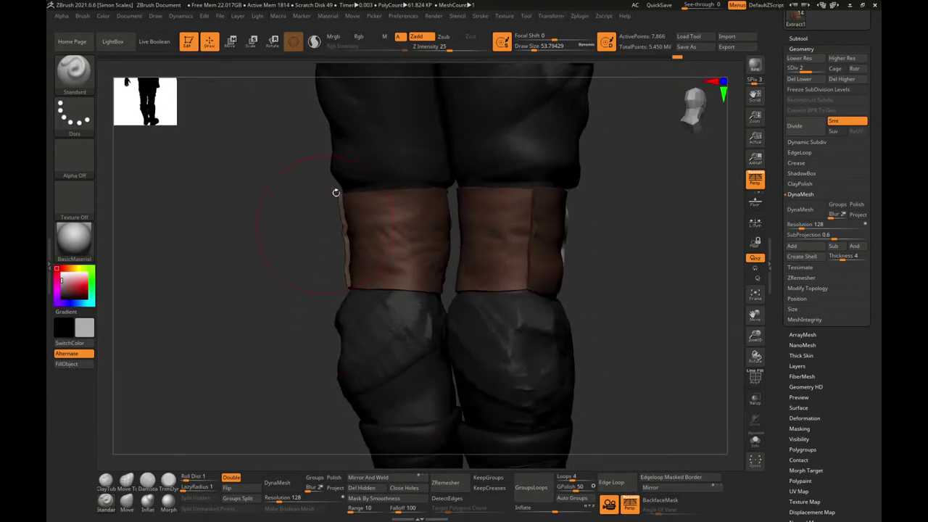
{"action": "key", "text": "space"}
{"action": "left_click_drag", "start_coordinate": [282, 264], "coordinate": [435, 181]}
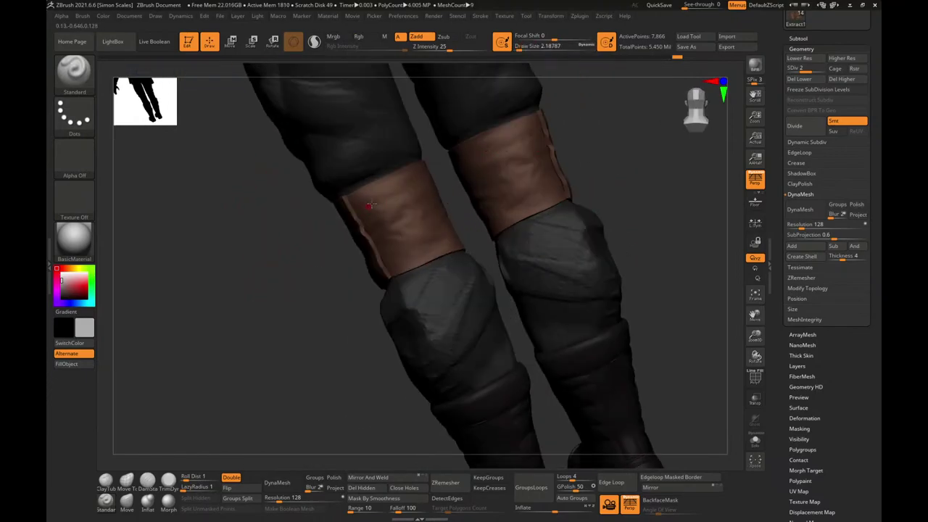
{"action": "key", "text": "space"}
{"action": "left_click_drag", "start_coordinate": [383, 201], "coordinate": [404, 177]}
{"action": "mouse_move", "coordinate": [355, 225]}
{"action": "left_mouse_down"}
{"action": "mouse_move", "coordinate": [345, 199]}
{"action": "mouse_move", "coordinate": [448, 217]}
{"action": "mouse_move", "coordinate": [364, 275]}
{"action": "mouse_move", "coordinate": [388, 282]}
{"action": "mouse_move", "coordinate": [362, 294]}
{"action": "left_mouse_up"}
Step: Orbit the legs between side and front views to inspect both knee pads
{"action": "left_click_drag", "start_coordinate": [368, 251], "coordinate": [406, 234]}
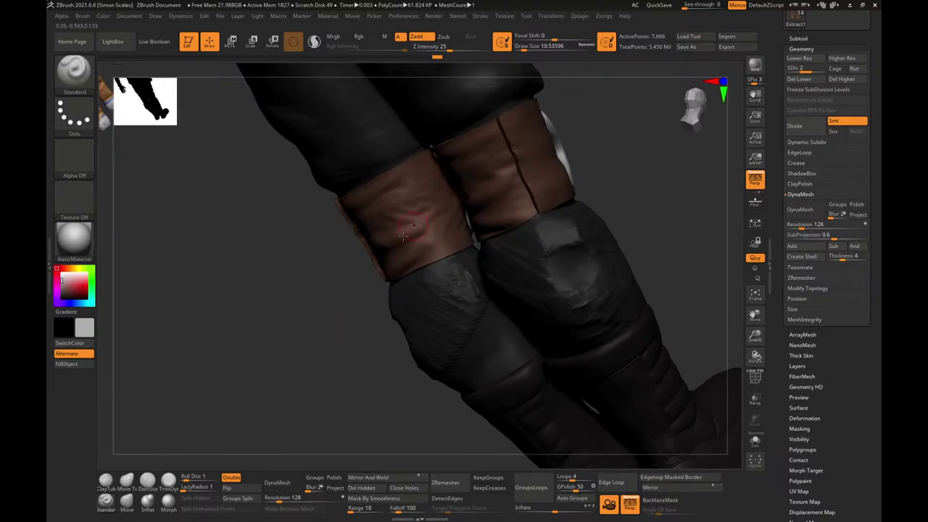
{"action": "mouse_move", "coordinate": [571, 95]}
{"action": "left_mouse_down"}
{"action": "mouse_move", "coordinate": [609, 164]}
{"action": "mouse_move", "coordinate": [607, 186]}
{"action": "mouse_move", "coordinate": [576, 213]}
{"action": "mouse_move", "coordinate": [566, 217]}
{"action": "mouse_move", "coordinate": [451, 180]}
{"action": "left_mouse_up"}
{"action": "left_click_drag", "start_coordinate": [417, 242], "coordinate": [411, 155]}
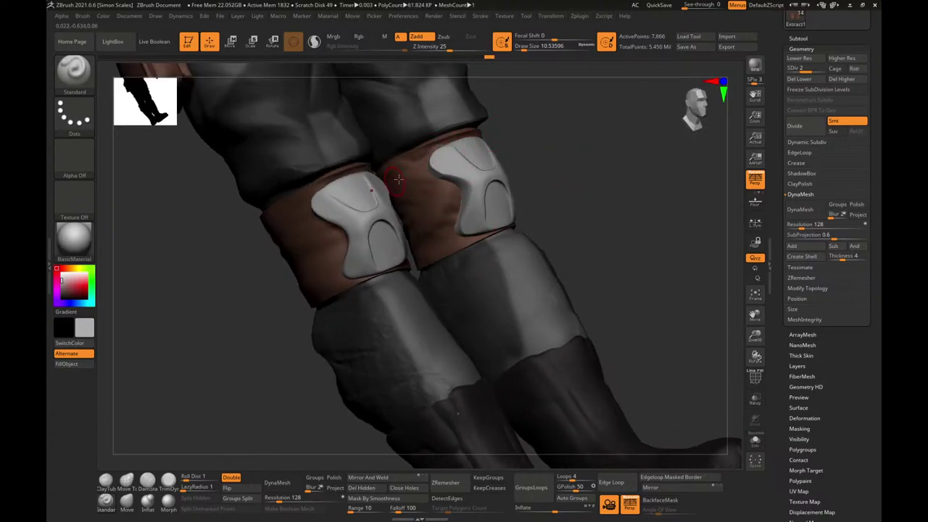
{"action": "left_click_drag", "start_coordinate": [561, 153], "coordinate": [419, 153]}
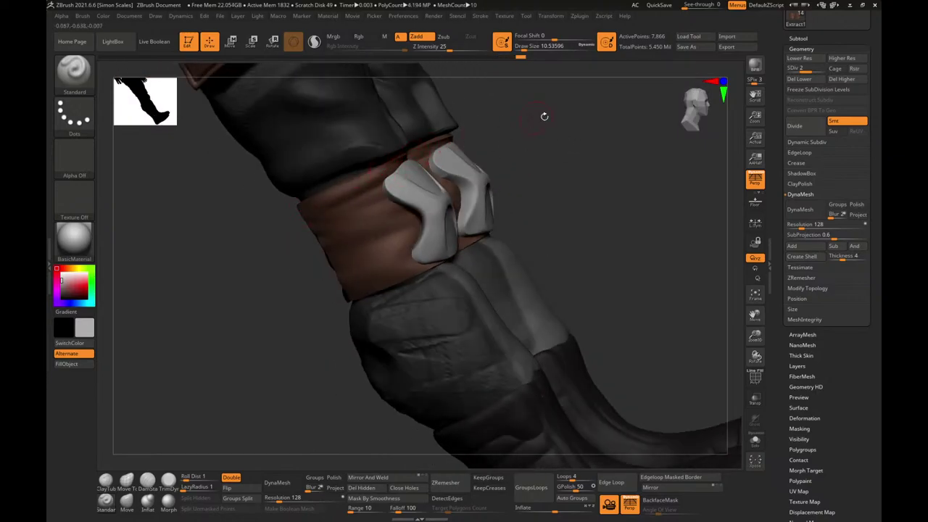
{"action": "left_click_drag", "start_coordinate": [543, 116], "coordinate": [368, 171]}
{"action": "left_click_drag", "start_coordinate": [602, 113], "coordinate": [380, 176]}
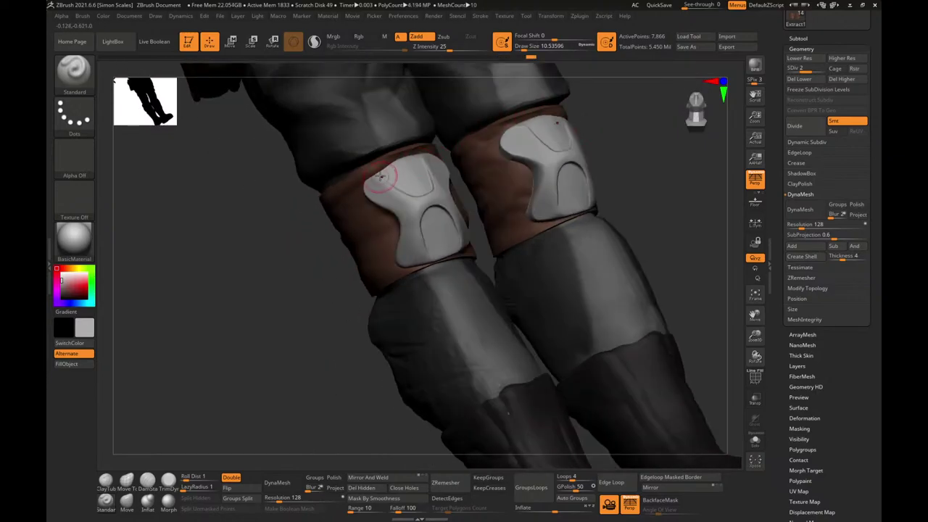
Step: Toggle Dynamic Subdiv off and back on, and shrink Draw Size to about 6.6
{"action": "left_click", "coordinate": [807, 143]}
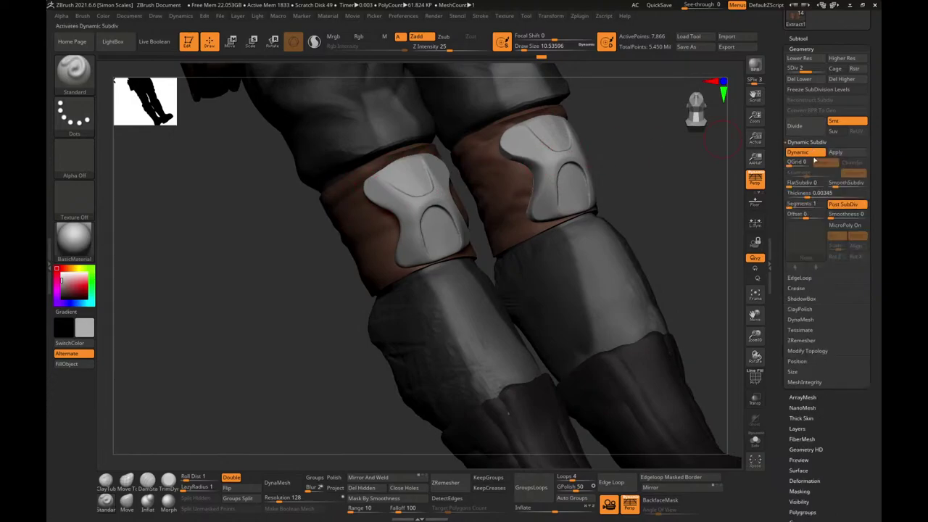
{"action": "left_click", "coordinate": [806, 154]}
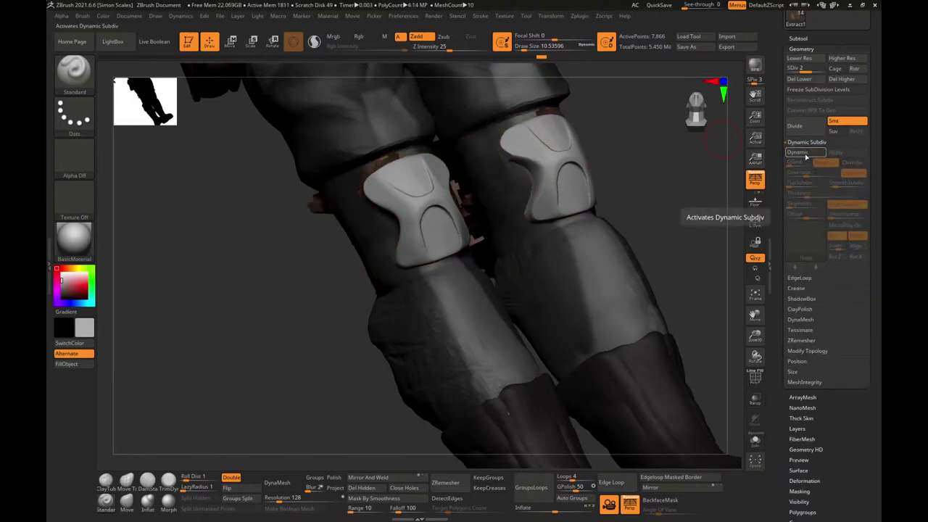
{"action": "left_click", "coordinate": [806, 154]}
{"action": "left_click_drag", "start_coordinate": [638, 218], "coordinate": [373, 204]}
{"action": "key", "text": "["}
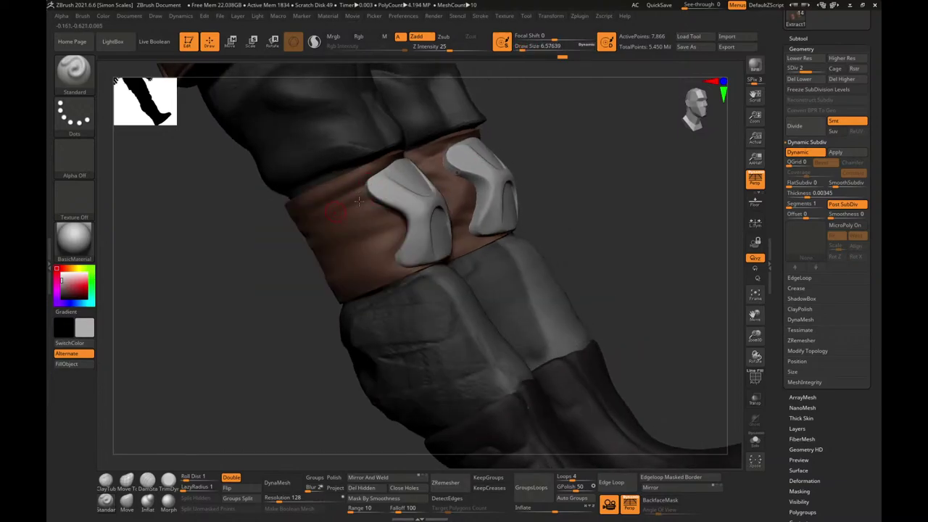
{"action": "left_click_drag", "start_coordinate": [290, 267], "coordinate": [401, 251]}
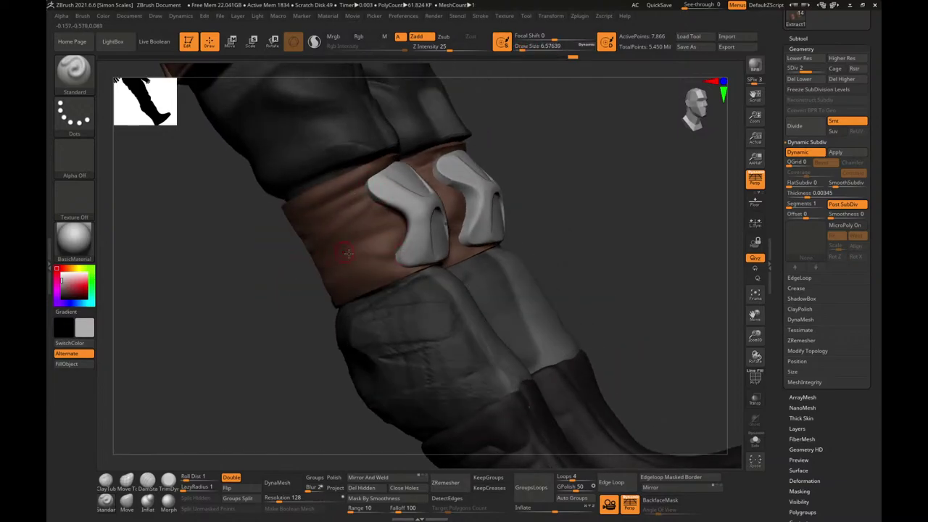
{"action": "left_click_drag", "start_coordinate": [306, 346], "coordinate": [414, 225]}
Step: Make Extract0 the active piece, enable Dynamic Subdiv on it, and switch to Move (W)
{"action": "left_click", "coordinate": [414, 224], "text": "alt"}
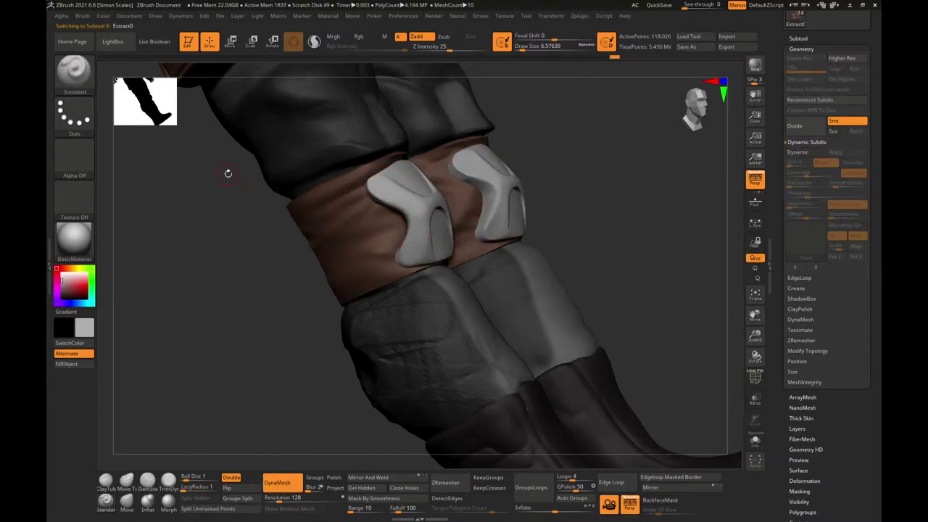
{"action": "left_click_drag", "start_coordinate": [583, 163], "coordinate": [438, 202]}
{"action": "key", "text": "d"}
{"action": "left_click_drag", "start_coordinate": [522, 211], "coordinate": [410, 250]}
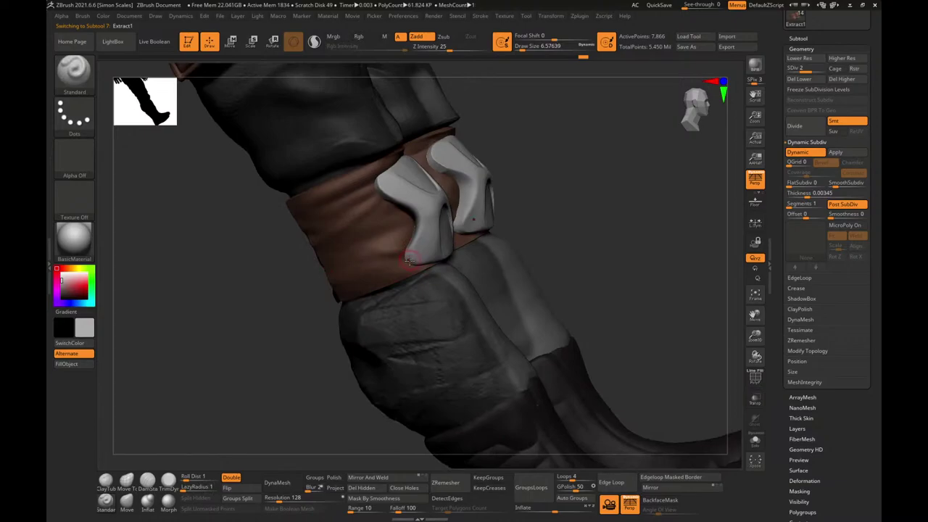
{"action": "left_click_drag", "start_coordinate": [277, 352], "coordinate": [435, 135]}
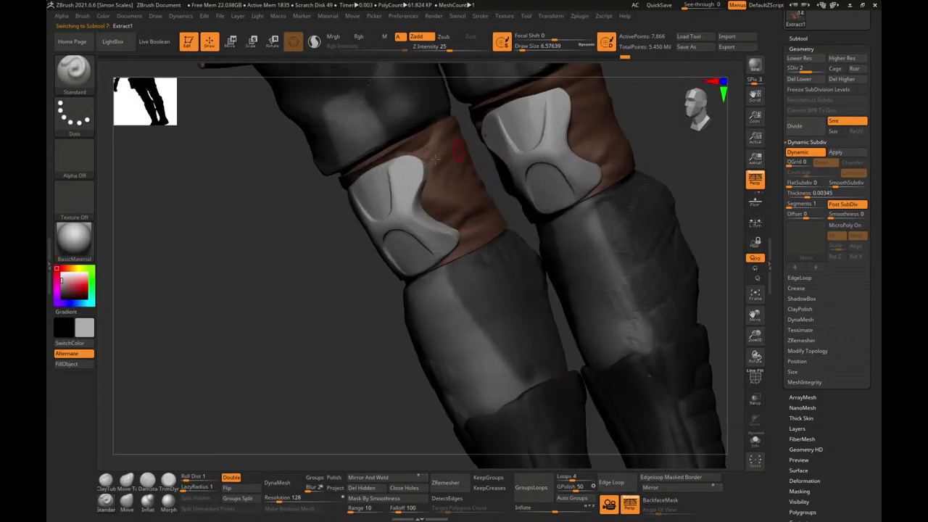
{"action": "left_click_drag", "start_coordinate": [337, 291], "coordinate": [392, 261]}
{"action": "key", "text": "w"}
{"action": "left_click_drag", "start_coordinate": [464, 217], "coordinate": [275, 314]}
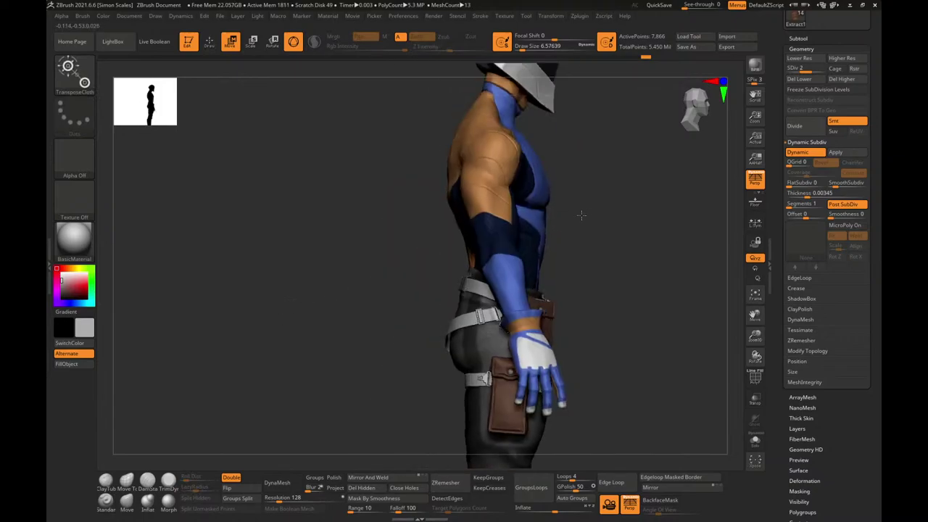
Step: Frame the legs and center the transform gizmo on the left knee pad
{"action": "left_click_drag", "start_coordinate": [582, 214], "coordinate": [584, 273]}
{"action": "key", "text": "f"}
{"action": "left_click_drag", "start_coordinate": [501, 332], "coordinate": [559, 242], "text": "alt"}
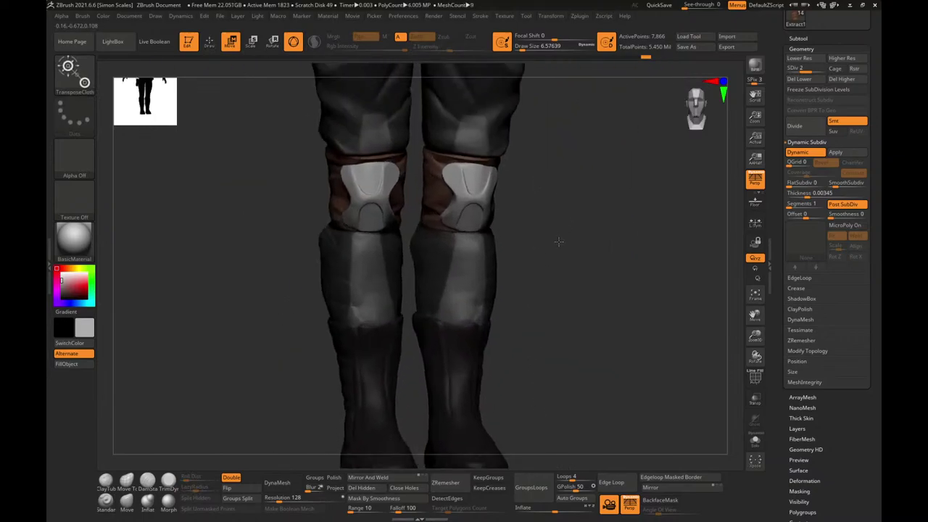
{"action": "left_click", "coordinate": [344, 197]}
{"action": "left_click", "coordinate": [332, 125]}
Step: Stretch the knee pads to about 1.035 in Y, then return to sculpting with the brush library open
{"action": "left_click_drag", "start_coordinate": [341, 137], "coordinate": [395, 145]}
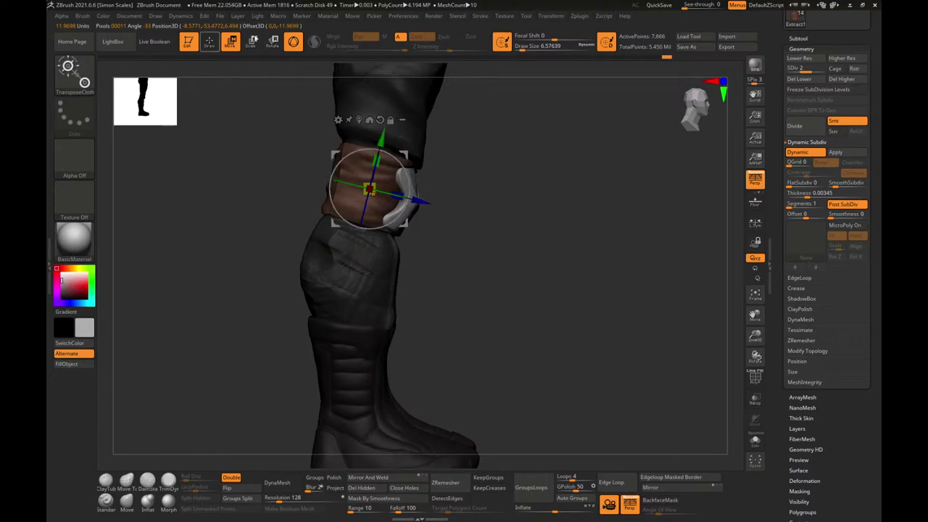
{"action": "left_click_drag", "start_coordinate": [505, 145], "coordinate": [376, 192]}
{"action": "left_click_drag", "start_coordinate": [435, 169], "coordinate": [492, 163]}
{"action": "left_click_drag", "start_coordinate": [364, 190], "coordinate": [363, 187]}
{"action": "mouse_move", "coordinate": [478, 166]}
{"action": "left_mouse_down"}
{"action": "mouse_move", "coordinate": [489, 158]}
{"action": "mouse_move", "coordinate": [509, 177]}
{"action": "mouse_move", "coordinate": [542, 181]}
{"action": "mouse_move", "coordinate": [621, 77]}
{"action": "mouse_move", "coordinate": [629, 81]}
{"action": "left_mouse_up"}
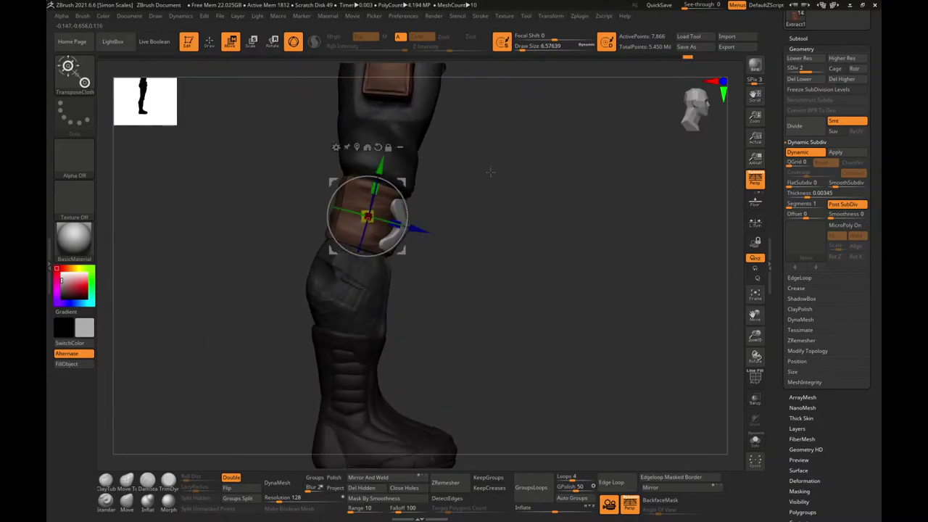
{"action": "left_click", "coordinate": [209, 44]}
{"action": "key", "text": "b"}
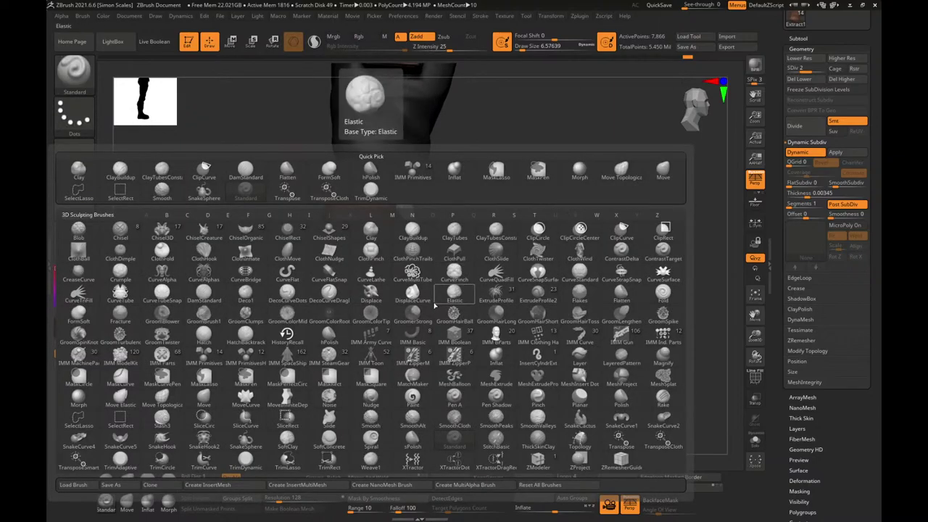
Step: Select the ClothNudge brush and set Draw Size to about 68
{"action": "key", "text": "c"}
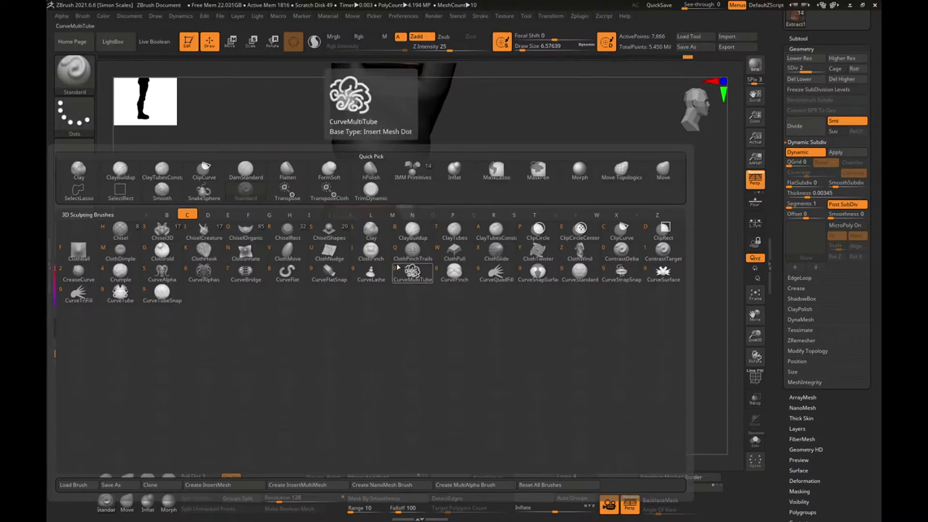
{"action": "key", "text": "u"}
{"action": "key", "text": "space"}
{"action": "left_click_drag", "start_coordinate": [381, 211], "coordinate": [377, 197]}
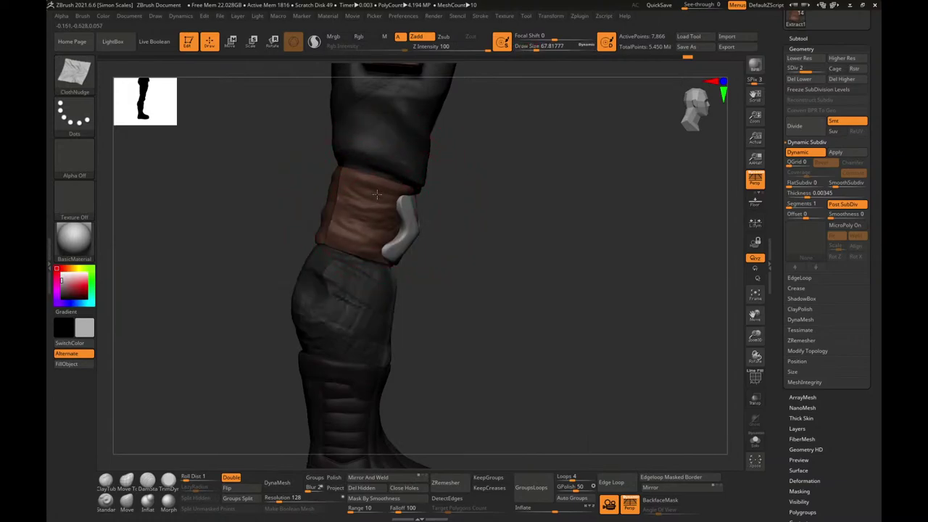
{"action": "mouse_move", "coordinate": [288, 236]}
{"action": "left_mouse_down"}
{"action": "mouse_move", "coordinate": [362, 207]}
{"action": "mouse_move", "coordinate": [313, 200]}
{"action": "left_mouse_up"}
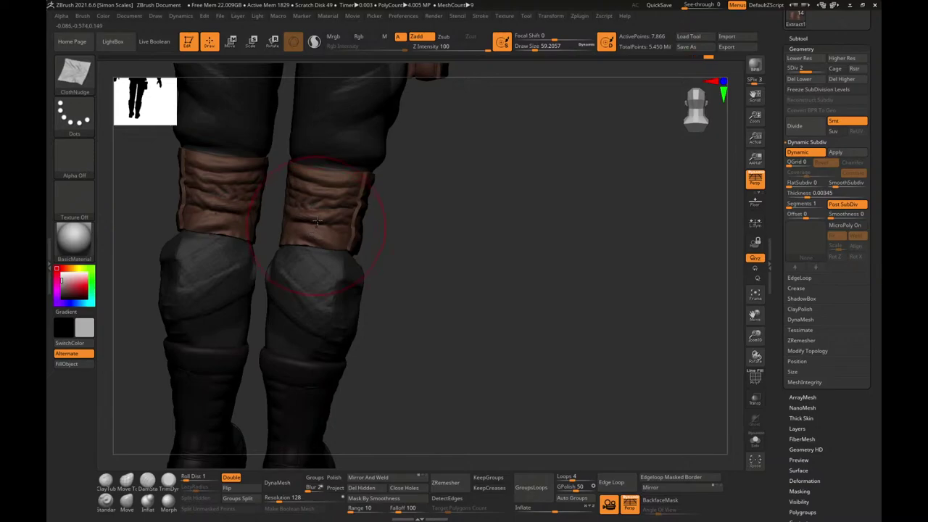
Step: Push wrinkle folds into both knee bands, undo them, and open the cloth Dynamics settings
{"action": "key", "text": "b"}
{"action": "key", "text": "ctrl+z"}
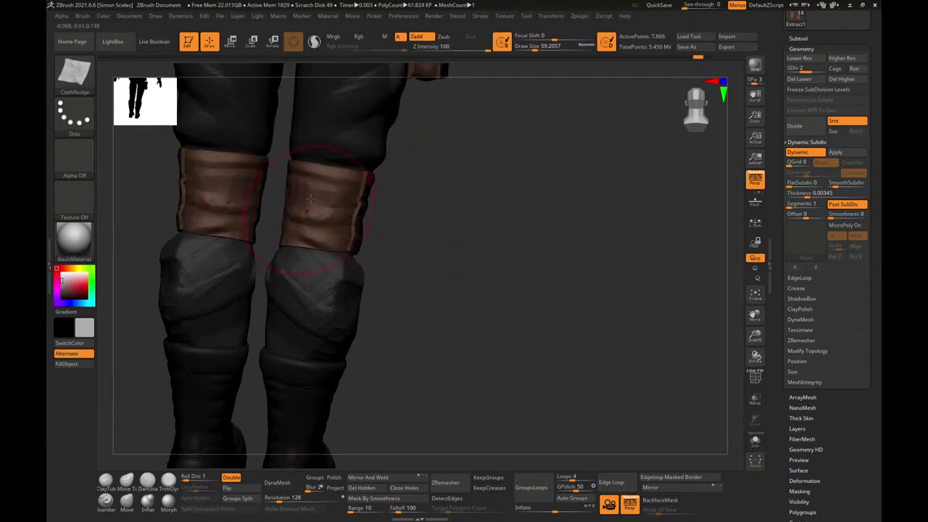
{"action": "left_click_drag", "start_coordinate": [435, 257], "coordinate": [287, 180]}
{"action": "key", "text": "ctrl+z"}
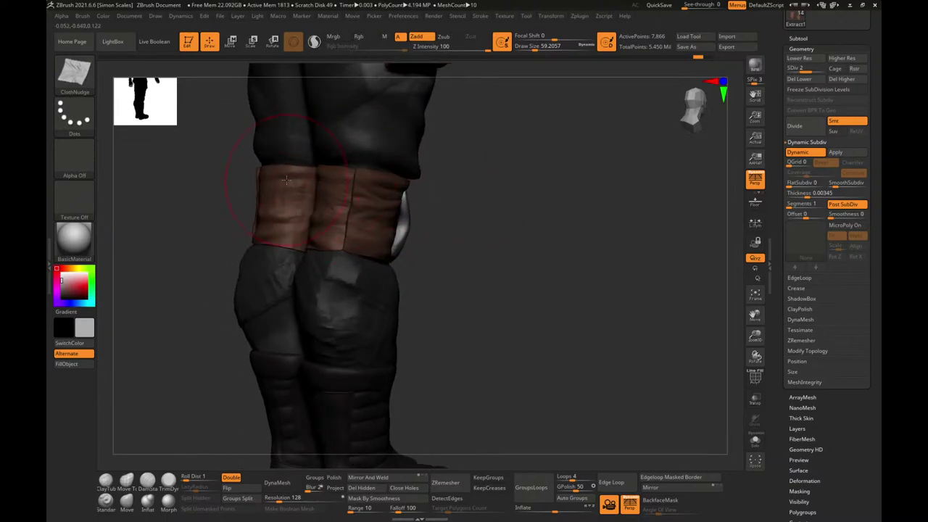
{"action": "left_click", "coordinate": [186, 16]}
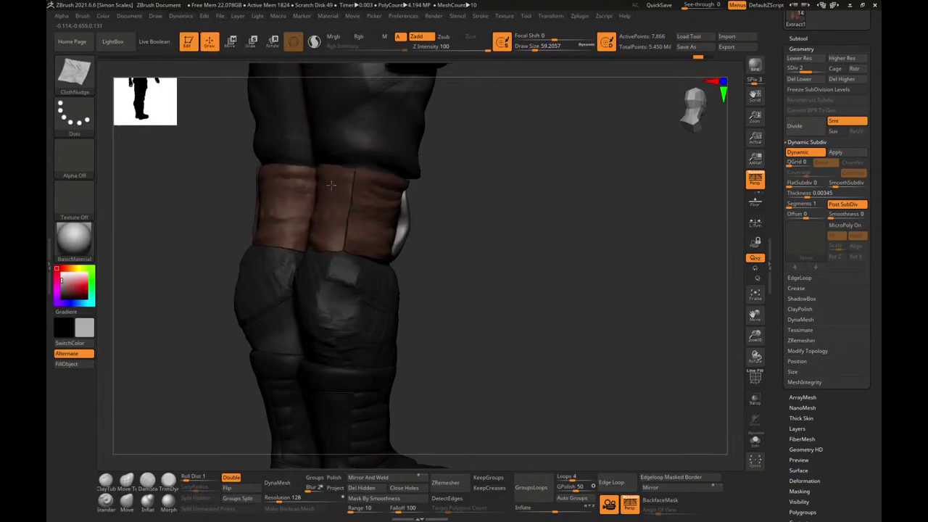
{"action": "left_click_drag", "start_coordinate": [331, 197], "coordinate": [425, 206]}
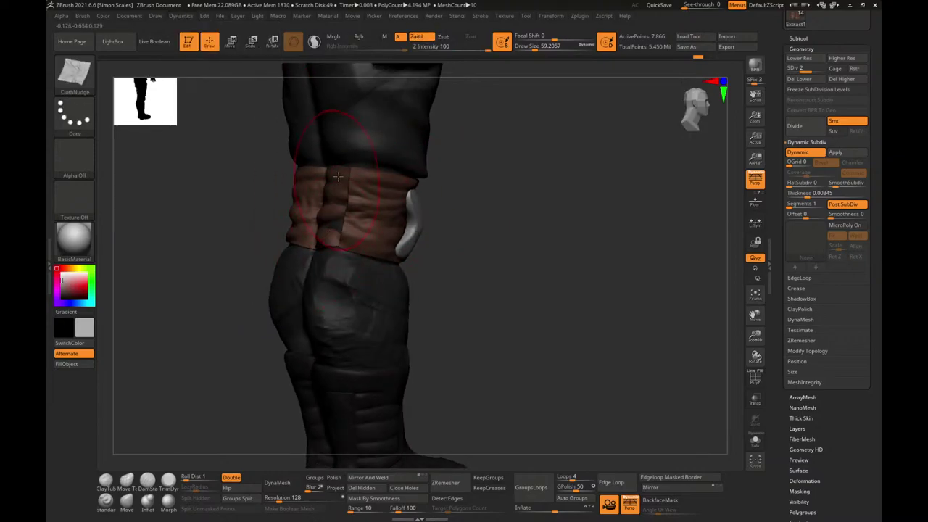
{"action": "mouse_move", "coordinate": [262, 231]}
{"action": "left_mouse_down"}
{"action": "mouse_move", "coordinate": [371, 185]}
{"action": "mouse_move", "coordinate": [379, 193]}
{"action": "mouse_move", "coordinate": [395, 181]}
{"action": "mouse_move", "coordinate": [335, 198]}
{"action": "mouse_move", "coordinate": [392, 203]}
{"action": "mouse_move", "coordinate": [365, 199]}
{"action": "mouse_move", "coordinate": [404, 181]}
{"action": "left_mouse_up"}
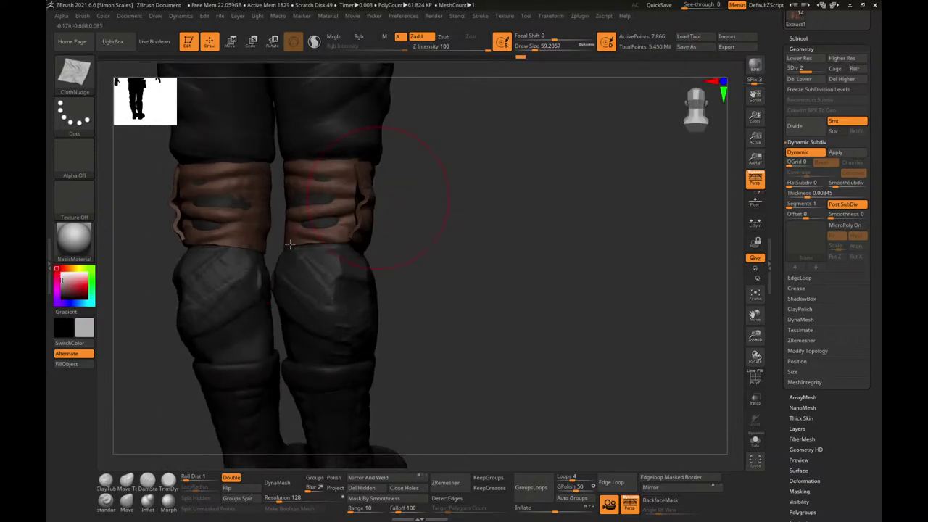
Step: Try the Move Topological and Move brushes, reducing Draw Size to about 65
{"action": "left_click", "coordinate": [125, 490]}
{"action": "mouse_move", "coordinate": [416, 232]}
{"action": "left_mouse_down"}
{"action": "mouse_move", "coordinate": [362, 221]}
{"action": "mouse_move", "coordinate": [346, 192]}
{"action": "left_mouse_up"}
{"action": "key", "text": "space"}
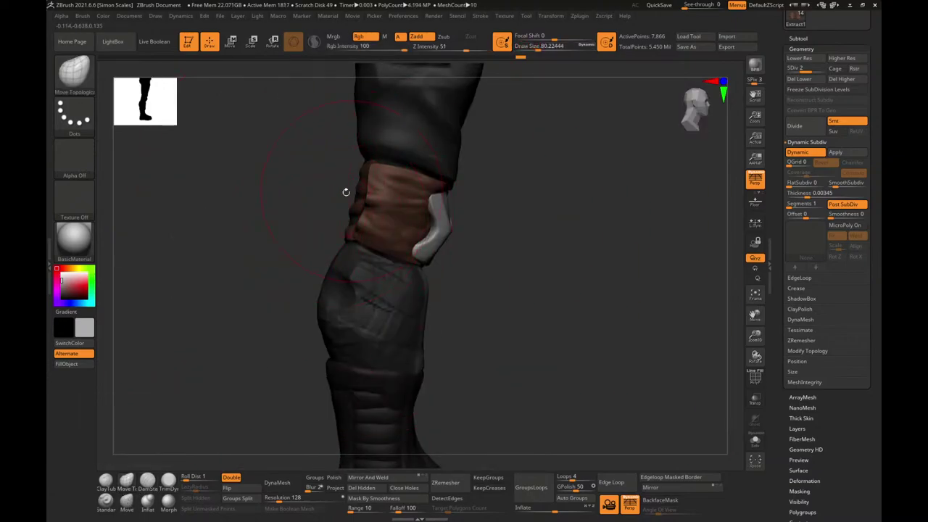
{"action": "left_click", "coordinate": [125, 508]}
{"action": "key", "text": "space"}
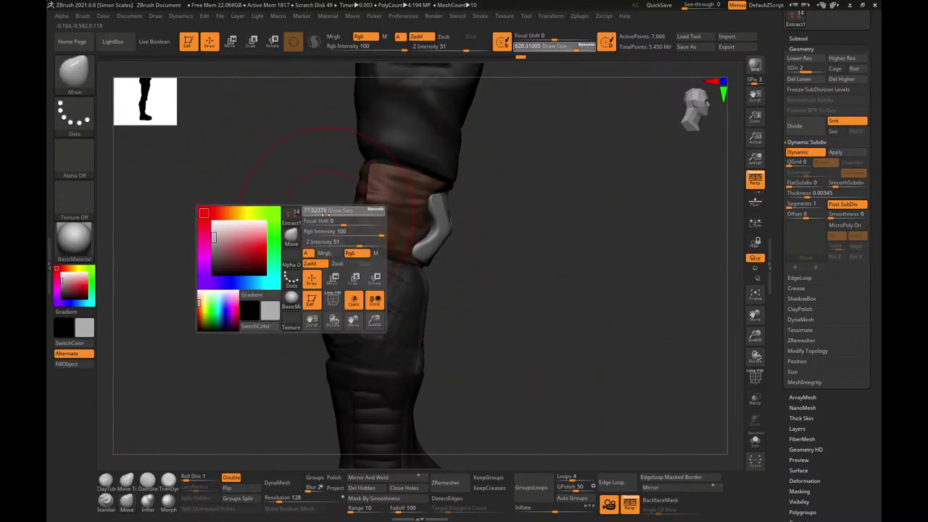
{"action": "left_click_drag", "start_coordinate": [330, 216], "coordinate": [340, 215]}
Step: Return to the Move Topological brush at about 43 Draw Size and inspect the knee bands
{"action": "mouse_move", "coordinate": [351, 212]}
{"action": "right_mouse_down"}
{"action": "mouse_move", "coordinate": [435, 203]}
{"action": "mouse_move", "coordinate": [386, 196]}
{"action": "mouse_move", "coordinate": [400, 193]}
{"action": "mouse_move", "coordinate": [396, 181]}
{"action": "mouse_move", "coordinate": [384, 191]}
{"action": "mouse_move", "coordinate": [391, 190]}
{"action": "right_mouse_up"}
{"action": "key", "text": "space"}
{"action": "left_click_drag", "start_coordinate": [391, 190], "coordinate": [380, 190]}
{"action": "right_click_drag", "start_coordinate": [445, 145], "coordinate": [418, 195]}
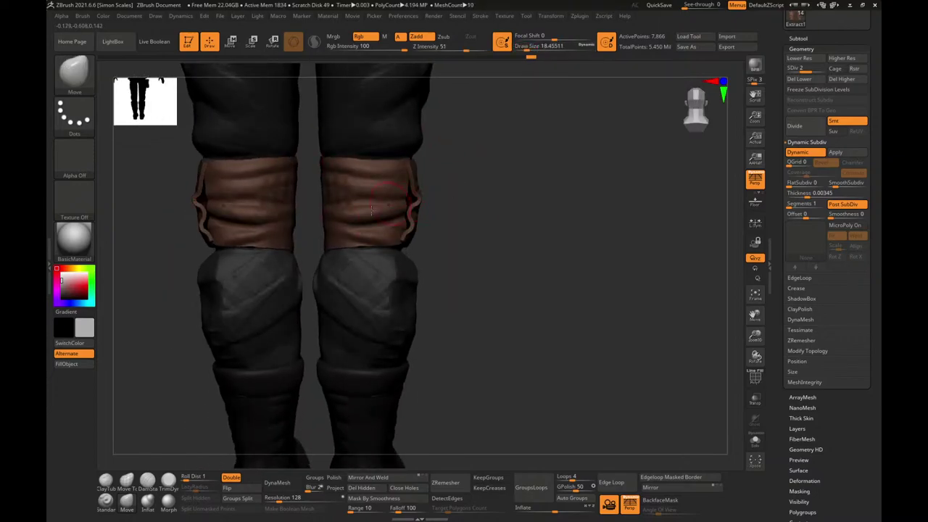
{"action": "left_click", "coordinate": [126, 480]}
{"action": "key", "text": "space"}
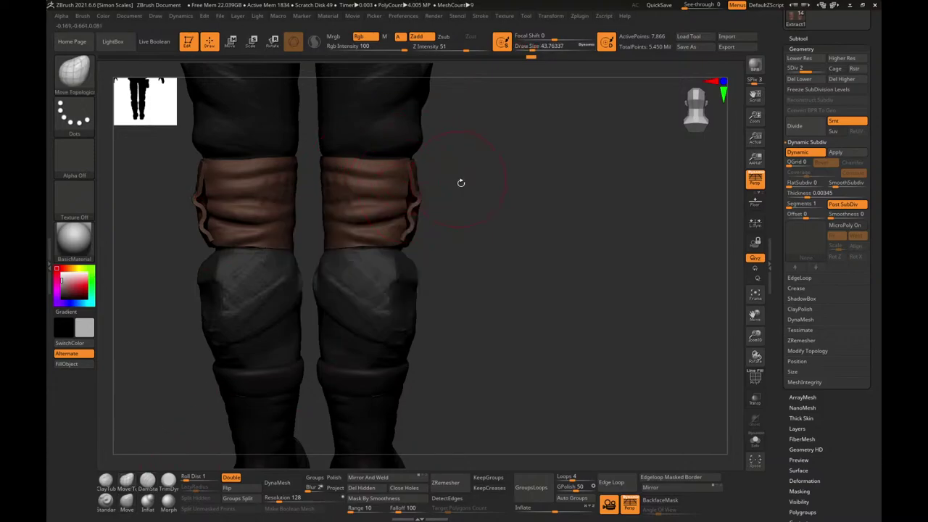
{"action": "right_click_drag", "start_coordinate": [459, 183], "coordinate": [417, 237]}
{"action": "left_click", "coordinate": [417, 174]}
{"action": "right_click_drag", "start_coordinate": [460, 210], "coordinate": [522, 235]}
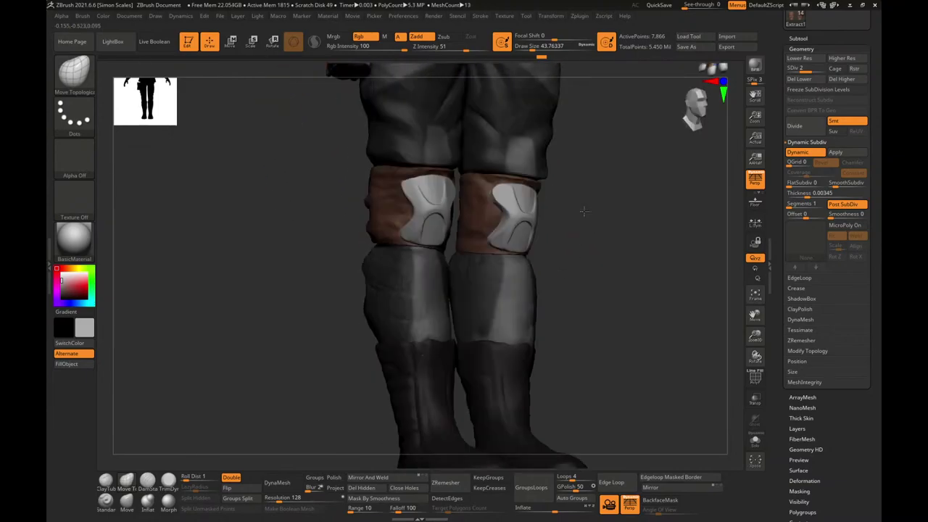
Step: Raise the knee band to SDiv 3, then frame the character and view it from behind
{"action": "right_click_drag", "start_coordinate": [435, 196], "coordinate": [340, 190]}
{"action": "left_click_drag", "start_coordinate": [806, 70], "coordinate": [818, 70]}
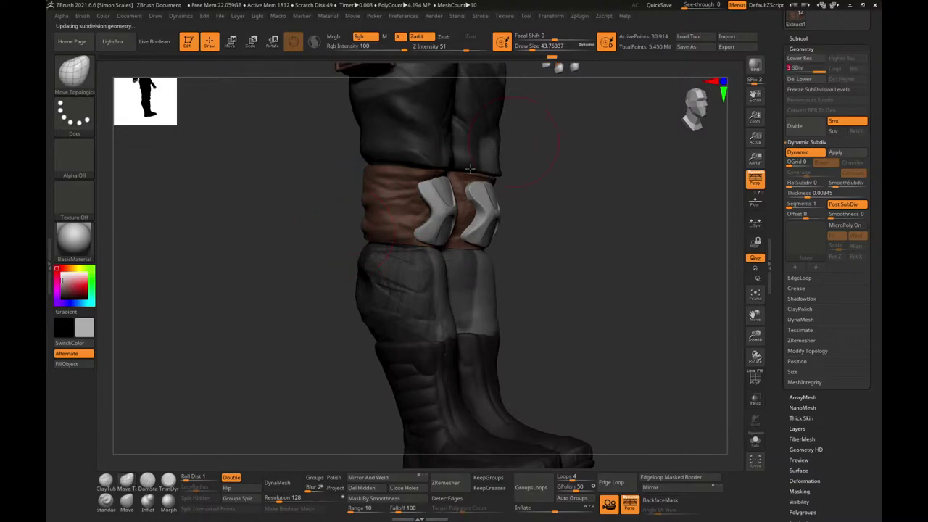
{"action": "mouse_move", "coordinate": [392, 226]}
{"action": "right_mouse_down"}
{"action": "mouse_move", "coordinate": [525, 189]}
{"action": "mouse_move", "coordinate": [588, 192]}
{"action": "right_mouse_up"}
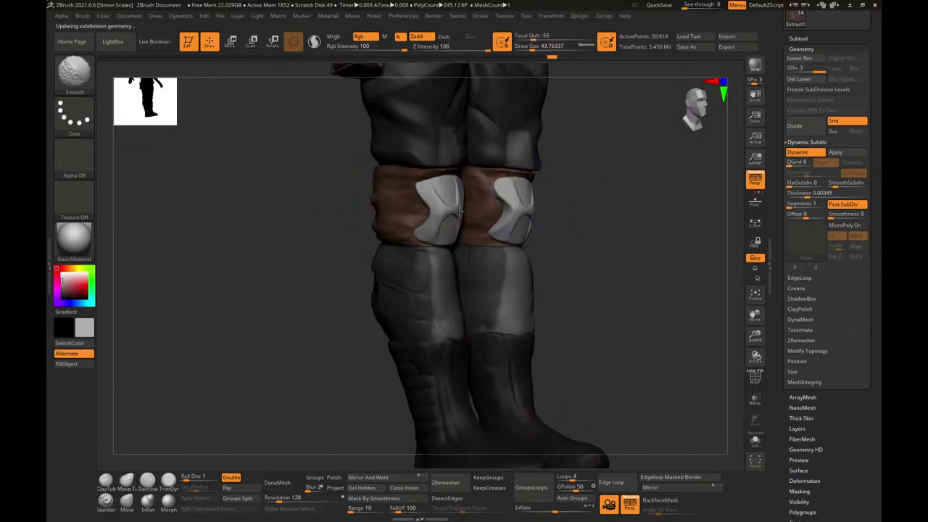
{"action": "mouse_move", "coordinate": [665, 147]}
{"action": "right_mouse_down"}
{"action": "mouse_move", "coordinate": [631, 177]}
{"action": "mouse_move", "coordinate": [540, 192]}
{"action": "right_mouse_up"}
{"action": "right_click_drag", "start_coordinate": [698, 176], "coordinate": [506, 196]}
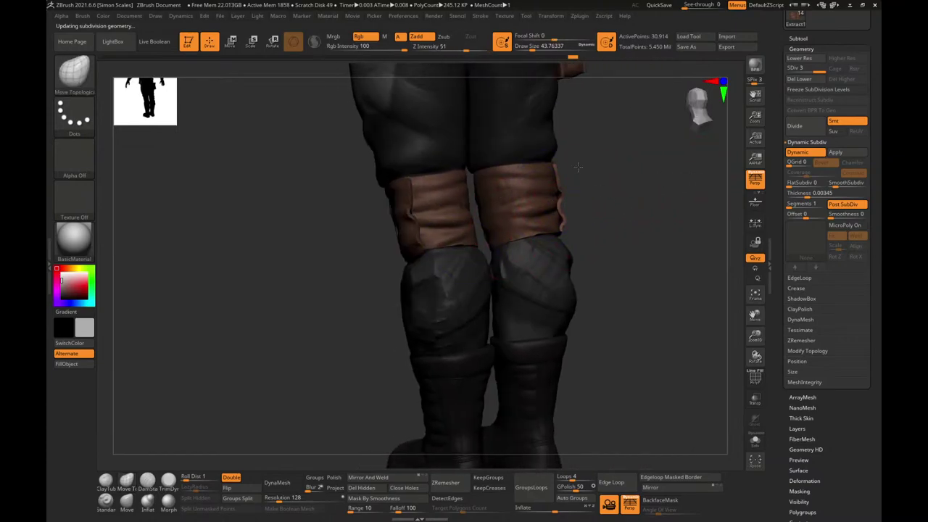
{"action": "key", "text": "f"}
{"action": "right_click_drag", "start_coordinate": [586, 210], "coordinate": [524, 290]}
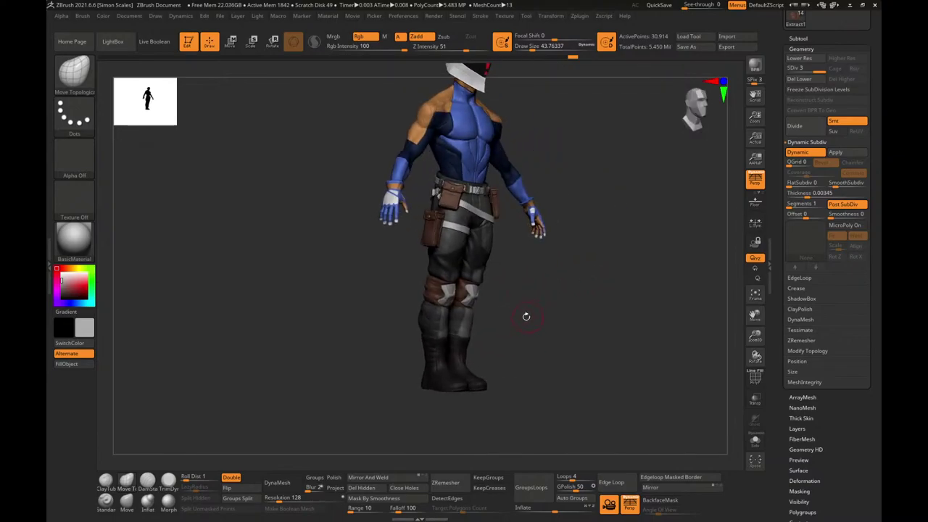
{"action": "key", "text": "super"}
{"action": "key", "text": "super"}
{"action": "right_click_drag", "start_coordinate": [515, 283], "coordinate": [587, 272]}
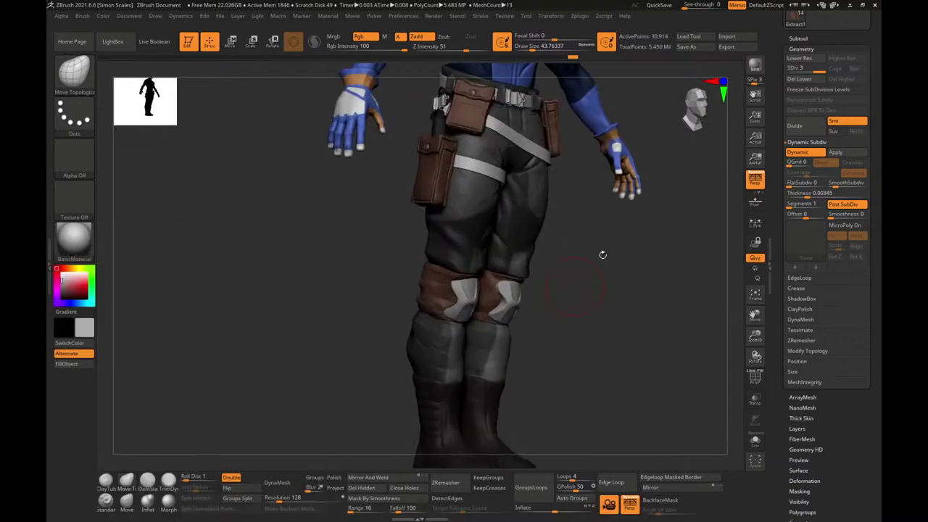
{"action": "scroll", "coordinate": [826, 145], "scroll_direction": "up", "scroll_amount": 3}
Step: Save the model as ZTool file cHAR_31 in the Model folder
{"action": "left_click", "coordinate": [839, 30]}
{"action": "left_click", "coordinate": [246, 249]}
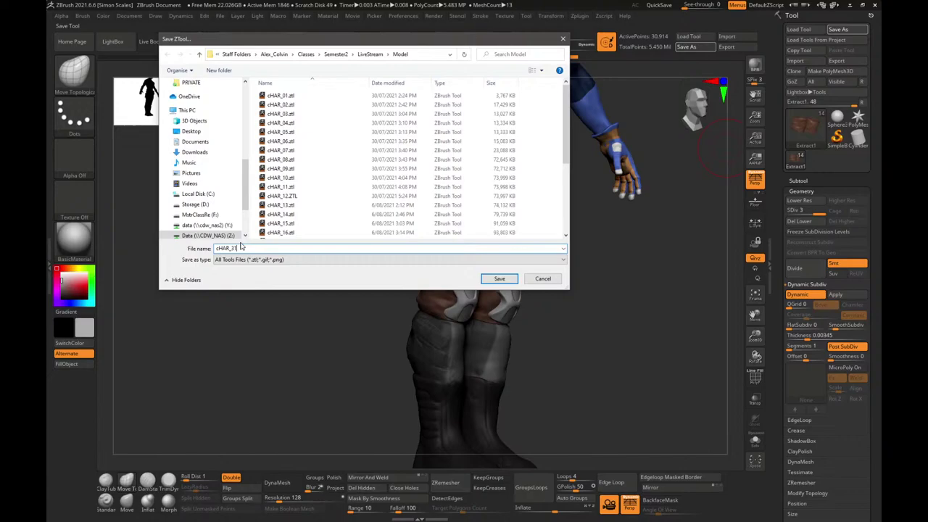
{"action": "key", "text": "Return"}
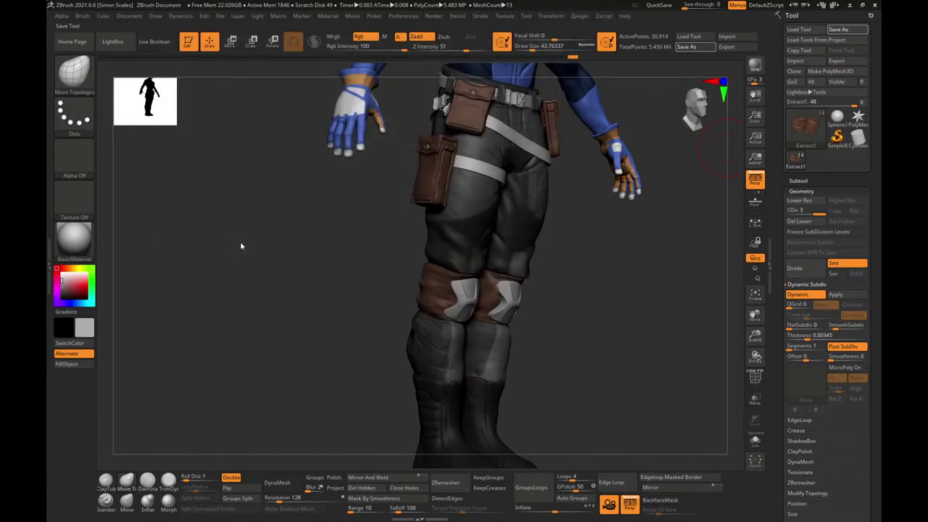
Step: Select the IMM Clothing HardW insert-mesh brush from the full brush palette
{"action": "mouse_move", "coordinate": [578, 317]}
{"action": "right_mouse_down"}
{"action": "mouse_move", "coordinate": [591, 252]}
{"action": "mouse_move", "coordinate": [597, 296]}
{"action": "mouse_move", "coordinate": [555, 315]}
{"action": "mouse_move", "coordinate": [535, 188]}
{"action": "mouse_move", "coordinate": [594, 181]}
{"action": "mouse_move", "coordinate": [397, 207]}
{"action": "right_mouse_up"}
{"action": "key", "text": "space"}
{"action": "key", "text": "space"}
{"action": "key", "text": "space"}
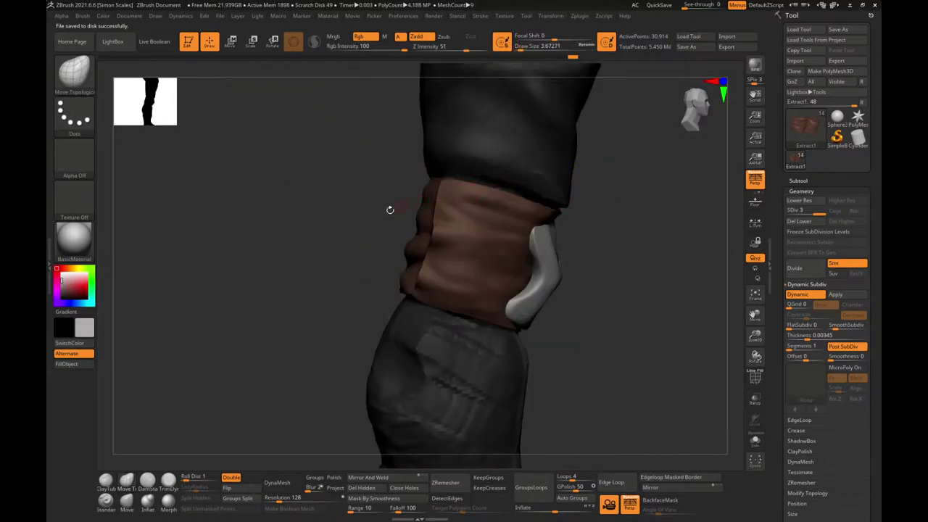
{"action": "mouse_move", "coordinate": [454, 192]}
{"action": "right_mouse_down"}
{"action": "mouse_move", "coordinate": [464, 203]}
{"action": "mouse_move", "coordinate": [596, 237]}
{"action": "mouse_move", "coordinate": [508, 251]}
{"action": "right_mouse_up"}
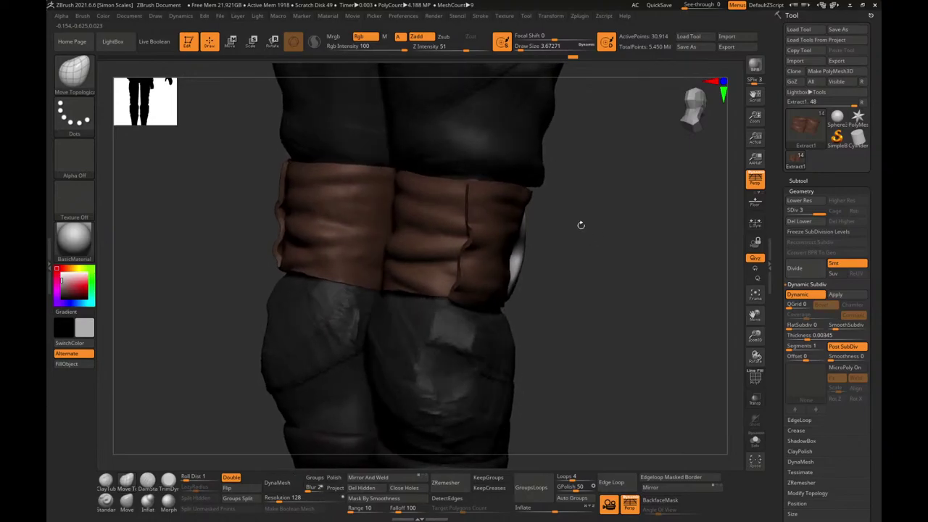
{"action": "left_click", "coordinate": [75, 72]}
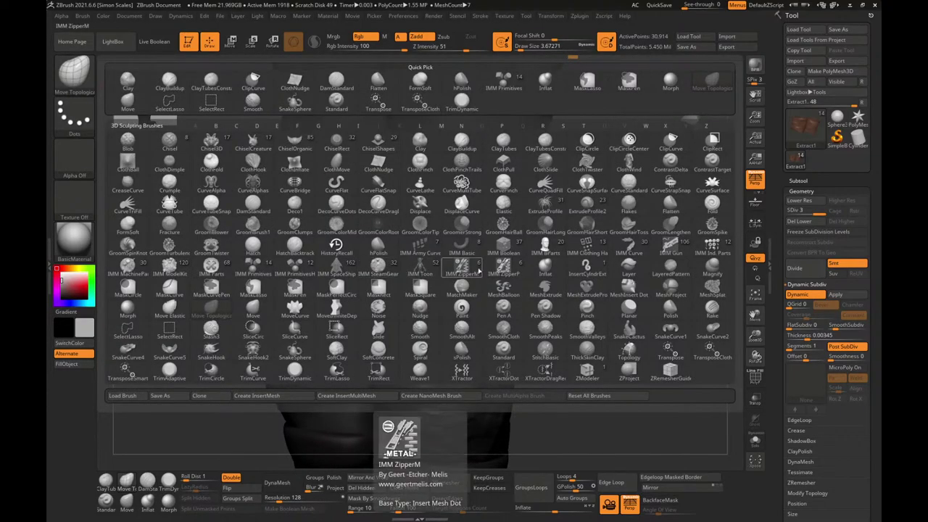
{"action": "left_click", "coordinate": [617, 252]}
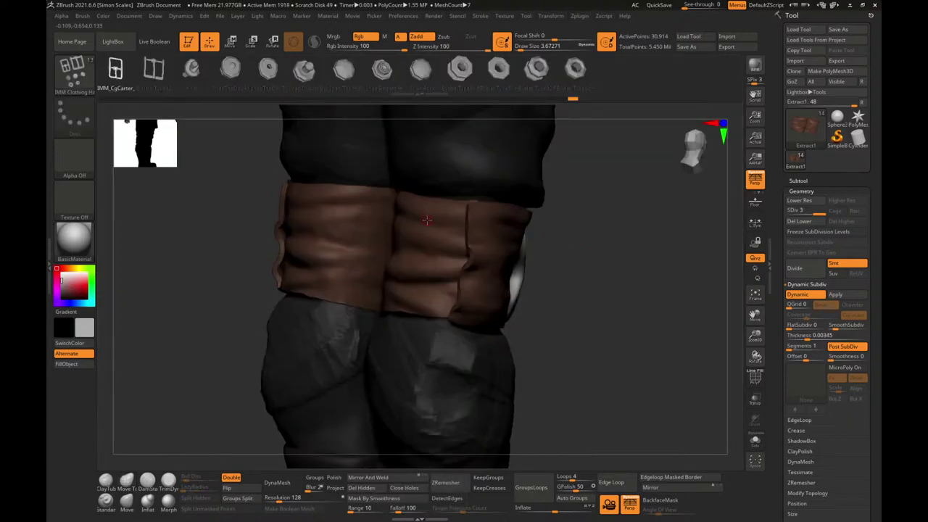
Step: Select the IMM Primitives insert brush and reduce Draw Size to about 17
{"action": "key", "text": "b"}
{"action": "key", "text": "s"}
{"action": "key", "text": "k"}
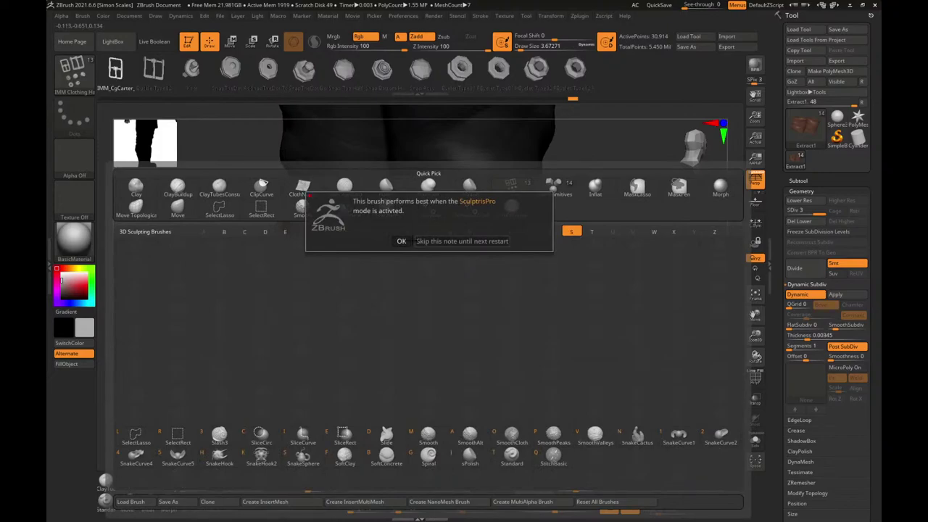
{"action": "left_click", "coordinate": [401, 241]}
{"action": "key", "text": "b"}
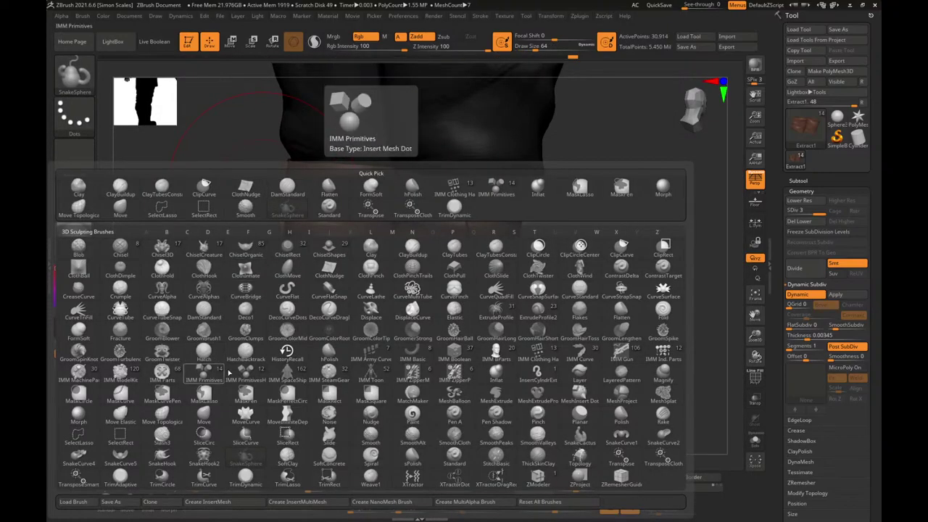
{"action": "left_click", "coordinate": [206, 371]}
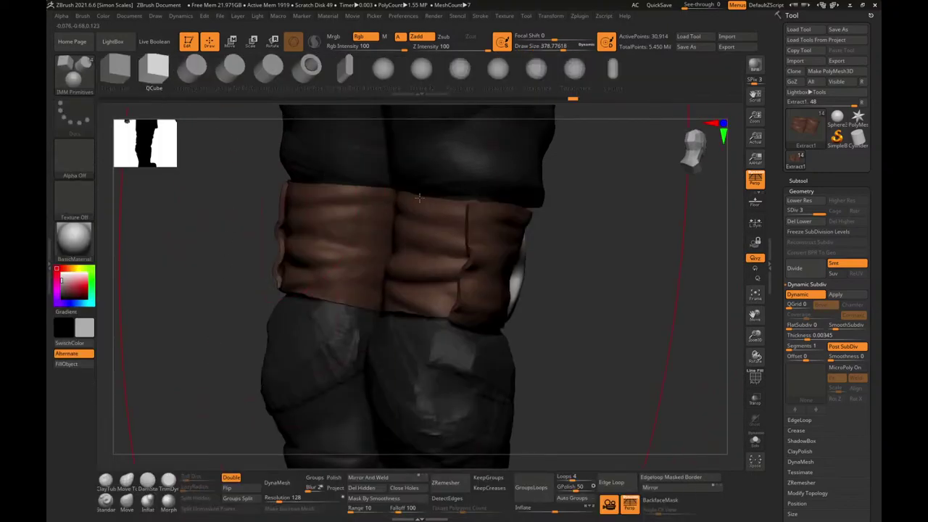
{"action": "key", "text": "space"}
{"action": "left_click_drag", "start_coordinate": [385, 211], "coordinate": [380, 212]}
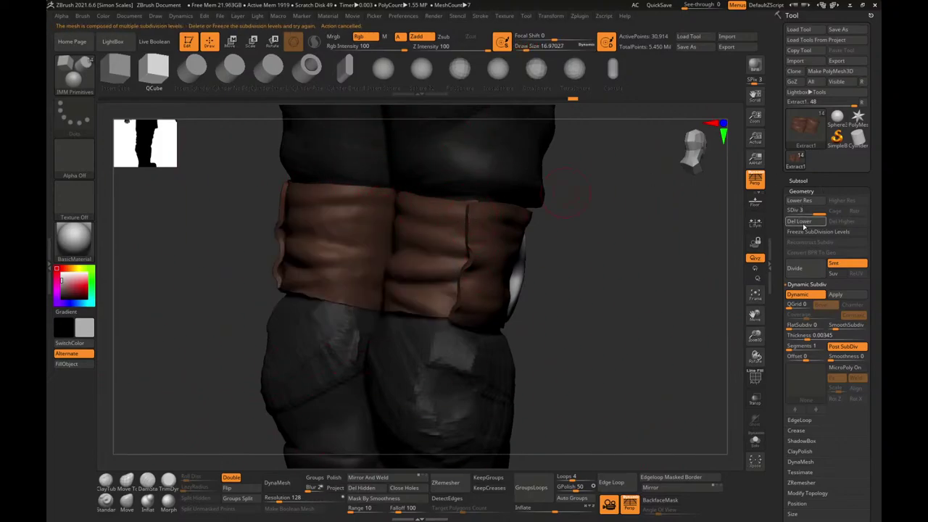
Step: Delete the knee band's lower subdivision levels
{"action": "left_click", "coordinate": [803, 222]}
{"action": "mouse_move", "coordinate": [566, 190]}
{"action": "left_mouse_down"}
{"action": "mouse_move", "coordinate": [590, 255]}
{"action": "mouse_move", "coordinate": [621, 265]}
{"action": "mouse_move", "coordinate": [503, 265]}
{"action": "left_mouse_up"}
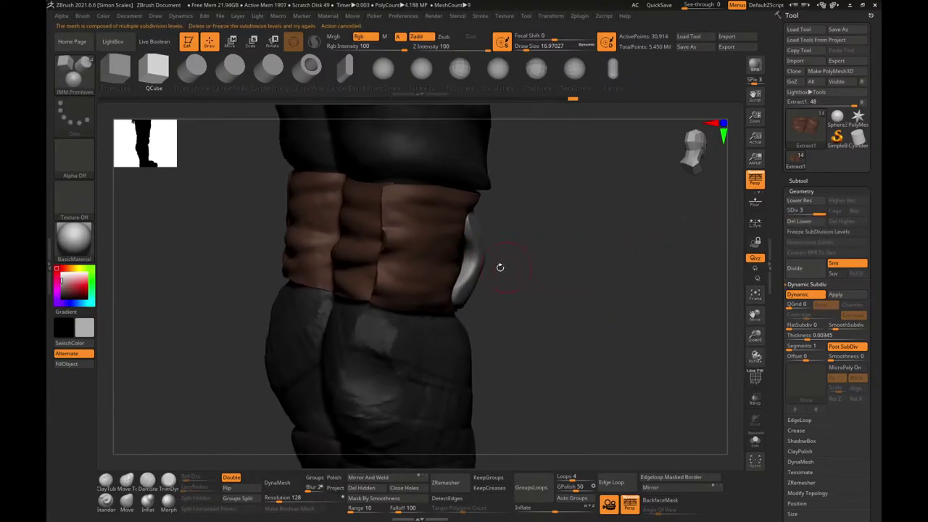
{"action": "left_click_drag", "start_coordinate": [576, 257], "coordinate": [624, 237]}
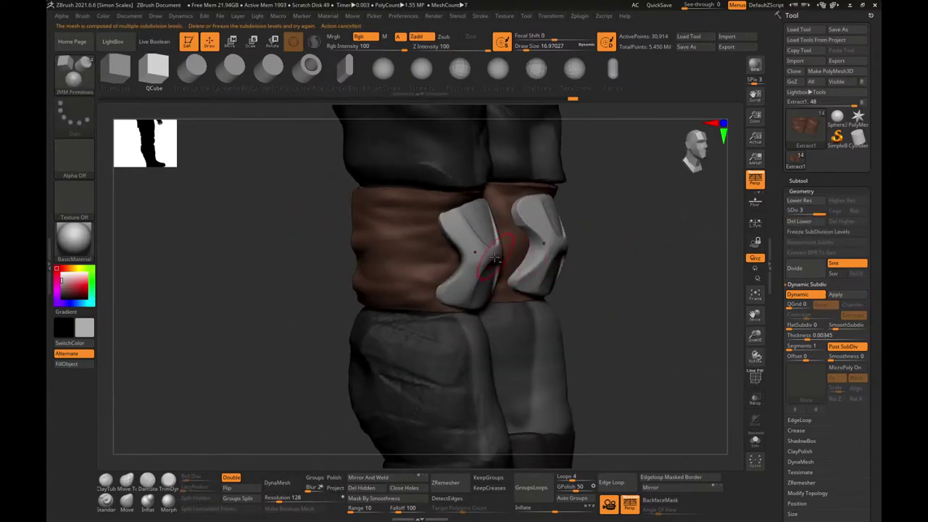
Step: Show polygroups, make Extract0 the active subtool, and sample the brown leather colour
{"action": "key", "text": "shift+f"}
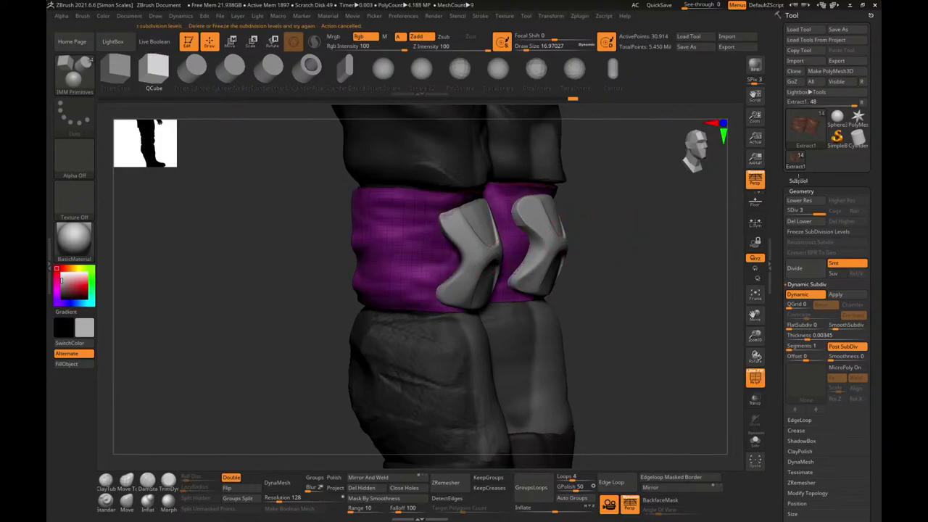
{"action": "left_click", "coordinate": [798, 181]}
{"action": "left_click", "coordinate": [834, 209]}
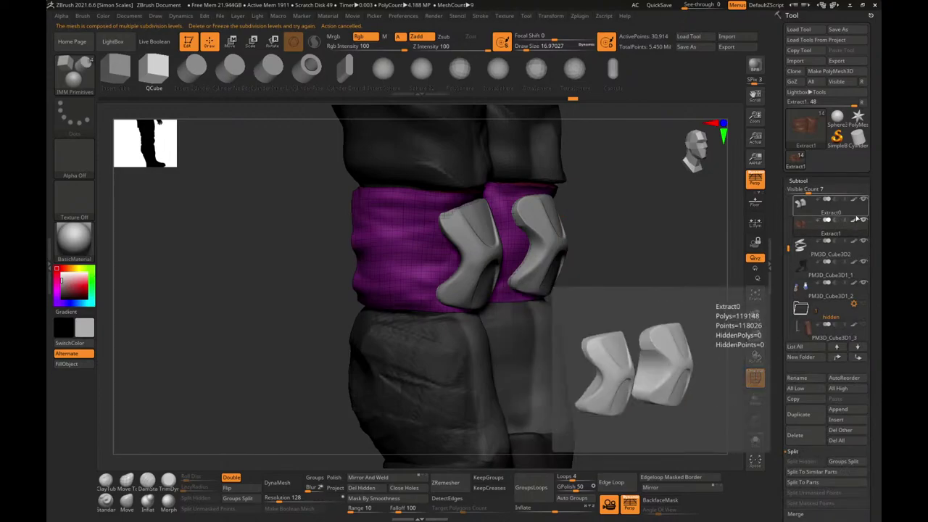
{"action": "left_click_drag", "start_coordinate": [637, 242], "coordinate": [693, 198]}
{"action": "left_click_drag", "start_coordinate": [592, 203], "coordinate": [598, 225]}
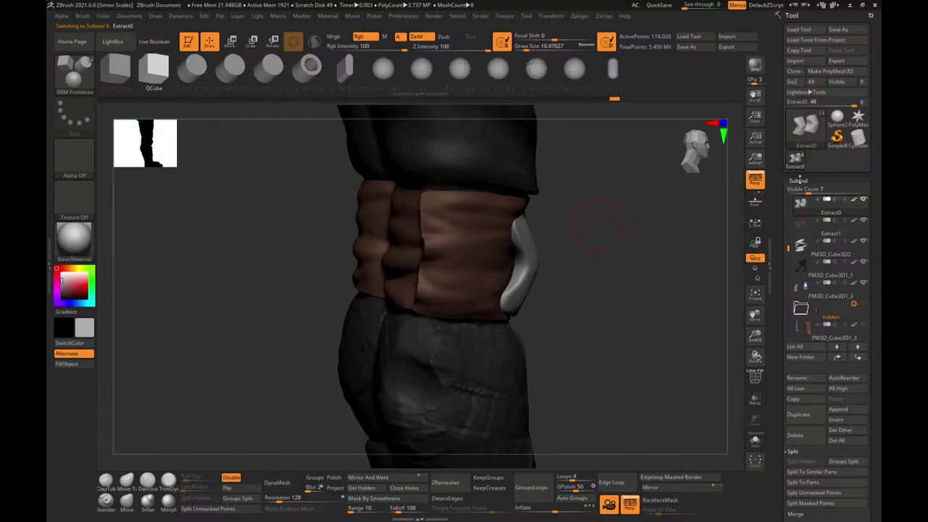
{"action": "mouse_move", "coordinate": [620, 285]}
{"action": "left_mouse_down"}
{"action": "mouse_move", "coordinate": [616, 248]}
{"action": "mouse_move", "coordinate": [516, 223]}
{"action": "left_mouse_up"}
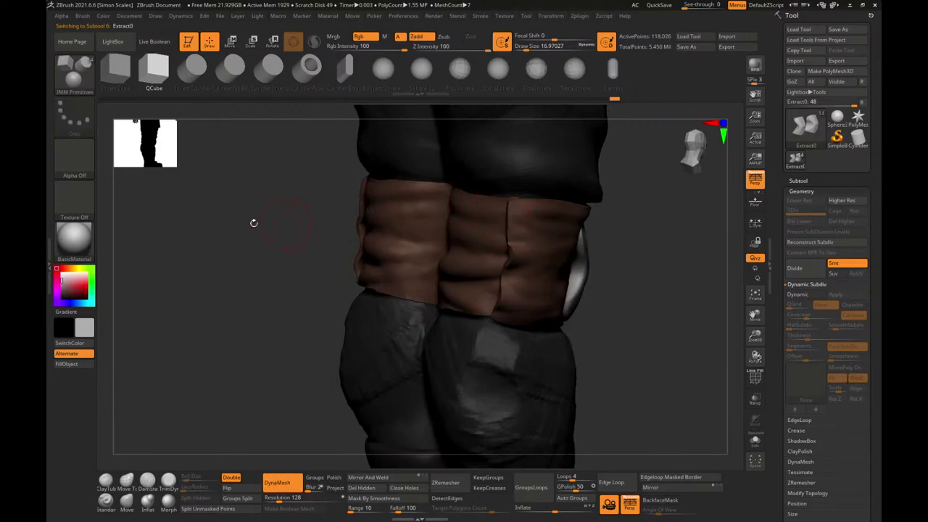
{"action": "left_click_drag", "start_coordinate": [68, 290], "coordinate": [492, 220]}
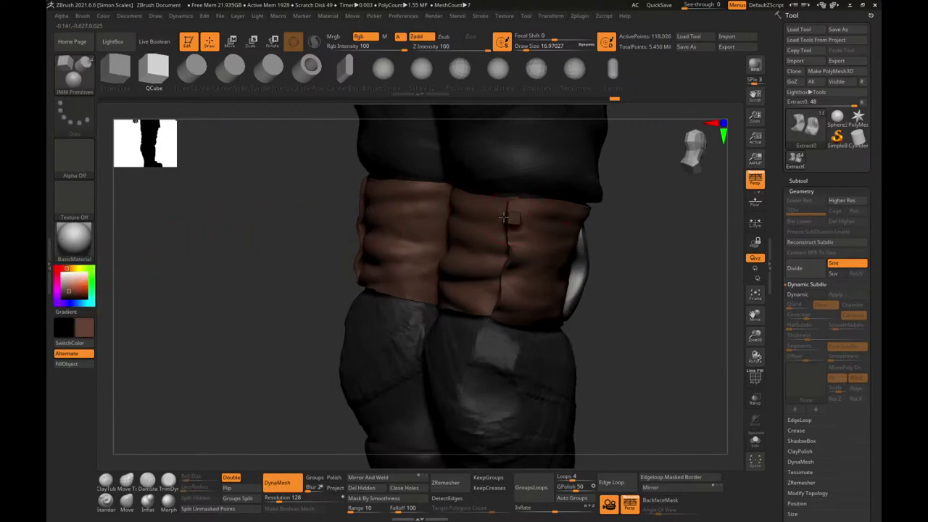
Step: Turn off Gizmo 3D and use transpose lines to angle the strap tab against the band's upper edge
{"action": "key", "text": "w"}
{"action": "mouse_move", "coordinate": [616, 239]}
{"action": "left_mouse_down"}
{"action": "mouse_move", "coordinate": [643, 190]}
{"action": "mouse_move", "coordinate": [616, 205]}
{"action": "mouse_move", "coordinate": [551, 199]}
{"action": "mouse_move", "coordinate": [408, 217]}
{"action": "left_mouse_up"}
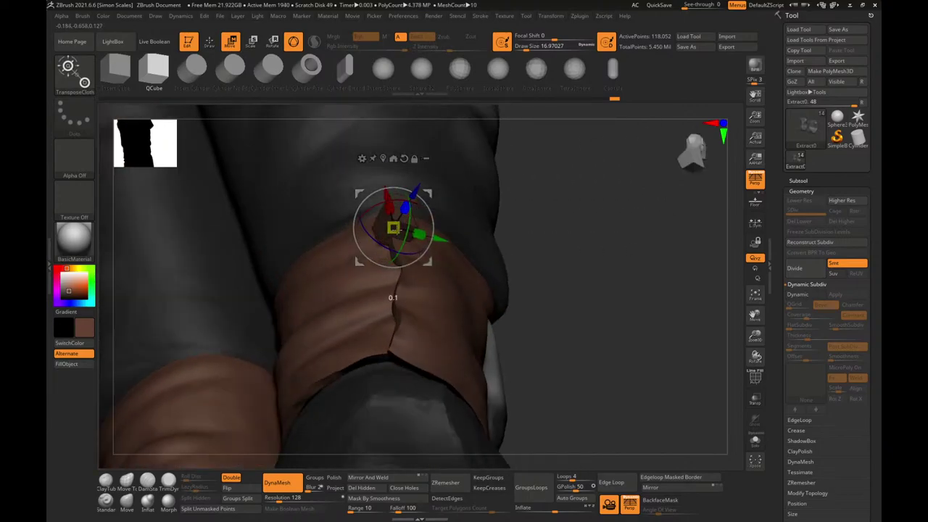
{"action": "left_click_drag", "start_coordinate": [605, 201], "coordinate": [406, 123]}
{"action": "left_click", "coordinate": [293, 41]}
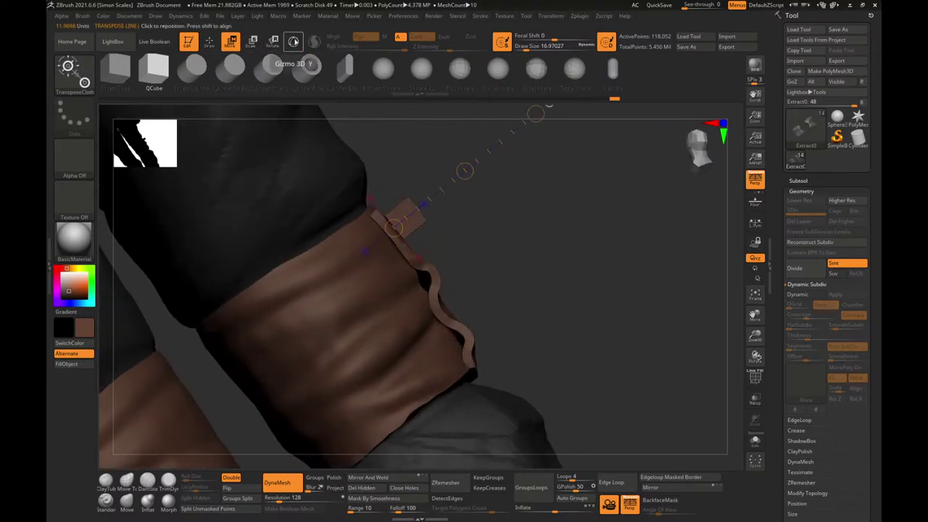
{"action": "left_click_drag", "start_coordinate": [497, 124], "coordinate": [527, 175]}
{"action": "left_click_drag", "start_coordinate": [382, 258], "coordinate": [524, 145]}
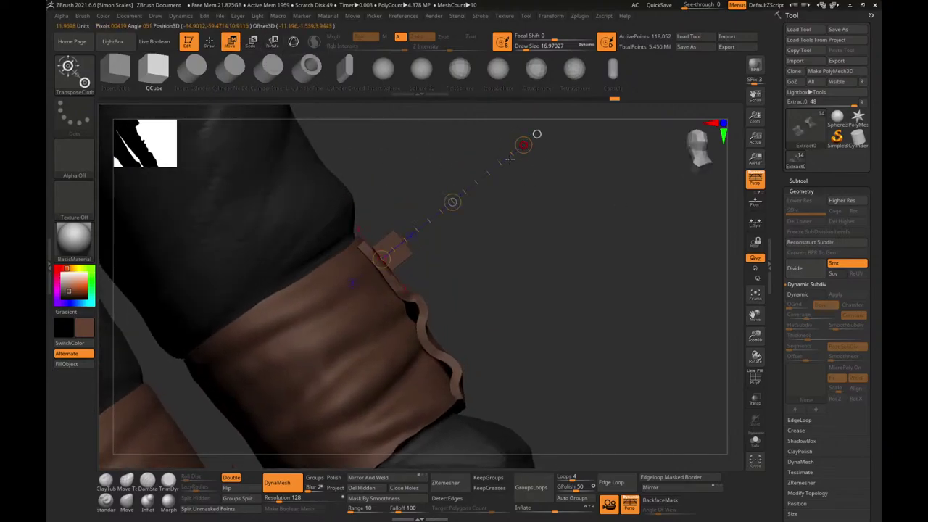
{"action": "mouse_move", "coordinate": [430, 227]}
{"action": "left_mouse_down"}
{"action": "mouse_move", "coordinate": [348, 239]}
{"action": "mouse_move", "coordinate": [399, 250]}
{"action": "mouse_move", "coordinate": [325, 231]}
{"action": "mouse_move", "coordinate": [313, 271]}
{"action": "left_mouse_up"}
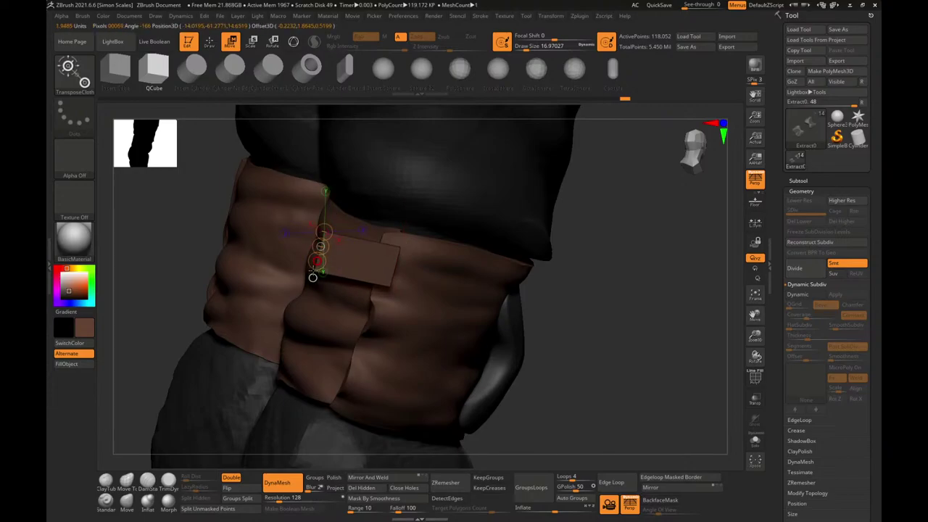
{"action": "left_click", "coordinate": [210, 41]}
Step: ZRemesh the strap tab with the Double polygon setting
{"action": "left_click_drag", "start_coordinate": [603, 259], "coordinate": [628, 231]}
{"action": "left_click", "coordinate": [801, 191]}
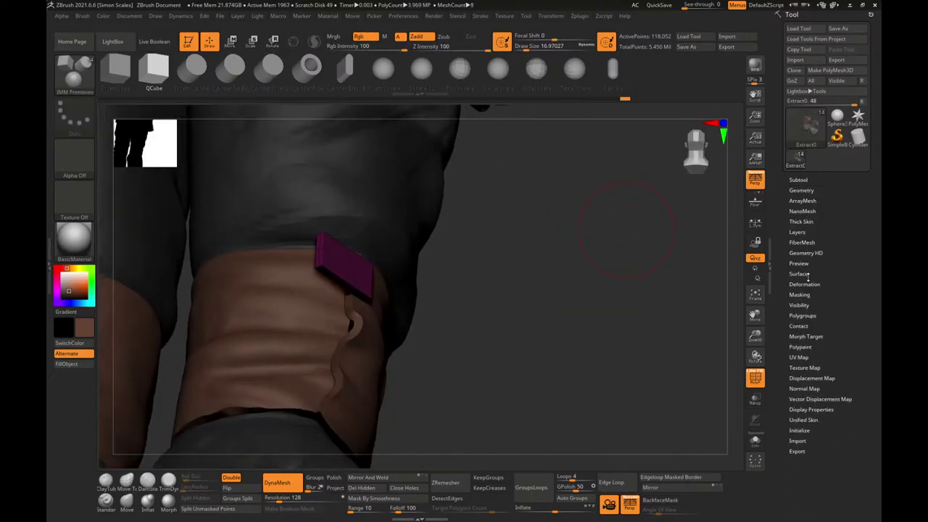
{"action": "left_click_drag", "start_coordinate": [561, 277], "coordinate": [580, 286]}
{"action": "left_click", "coordinate": [801, 190]}
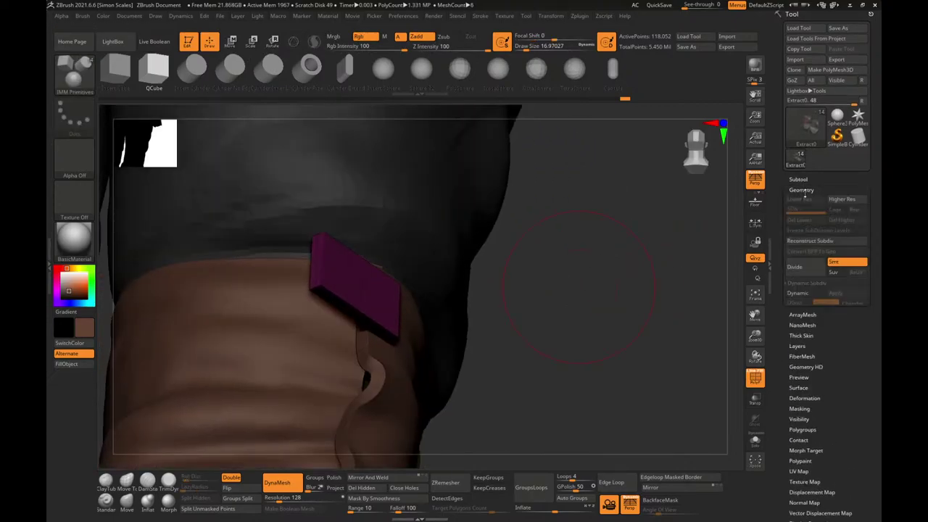
{"action": "left_click", "coordinate": [801, 190]}
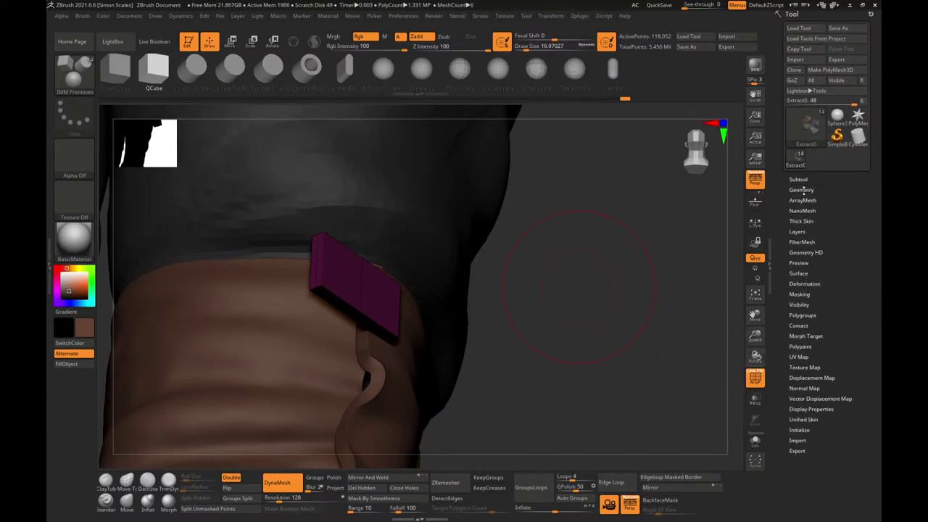
{"action": "left_click", "coordinate": [802, 190]}
{"action": "left_click", "coordinate": [802, 481]}
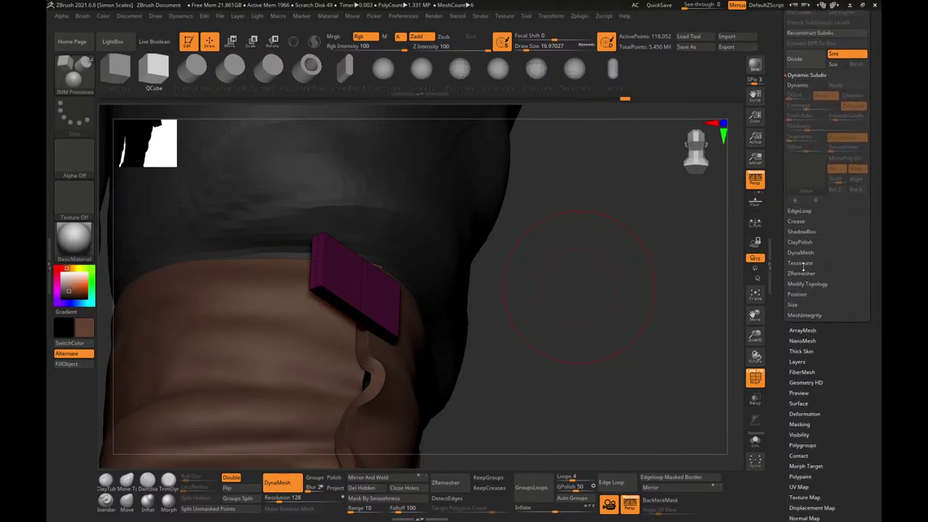
{"action": "left_click", "coordinate": [838, 221]}
{"action": "left_click", "coordinate": [802, 164]}
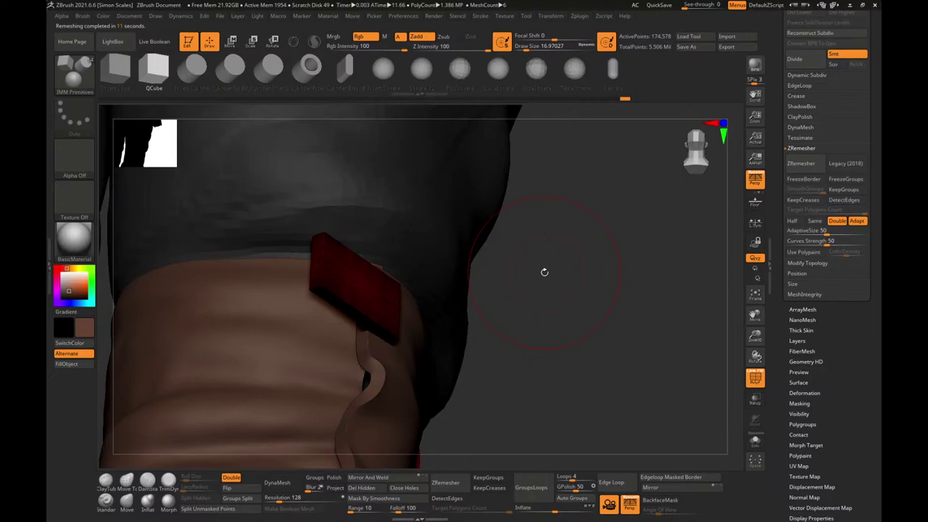
Step: Set brush size to about 11.7 and ZRemesh the tab again using Same polygon count
{"action": "left_click_drag", "start_coordinate": [545, 272], "coordinate": [641, 242]}
{"action": "key", "text": "space"}
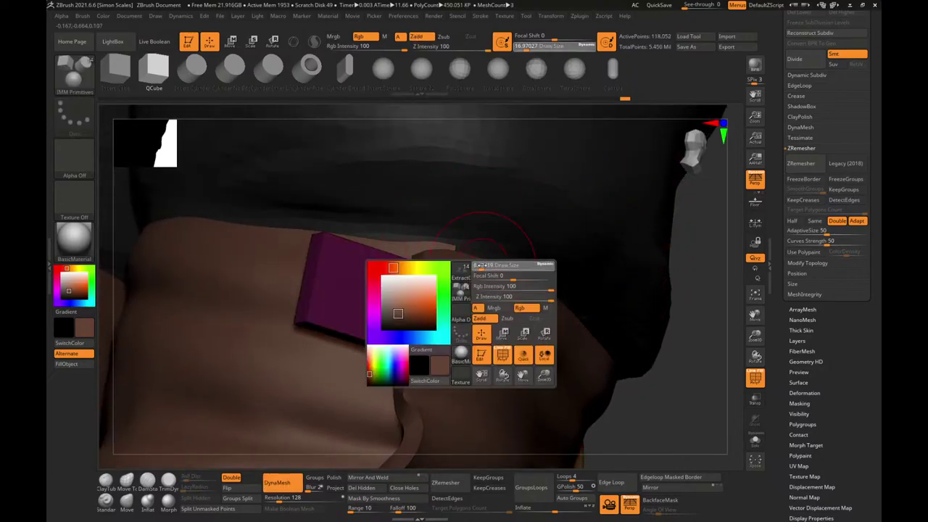
{"action": "left_click_drag", "start_coordinate": [481, 265], "coordinate": [473, 266]}
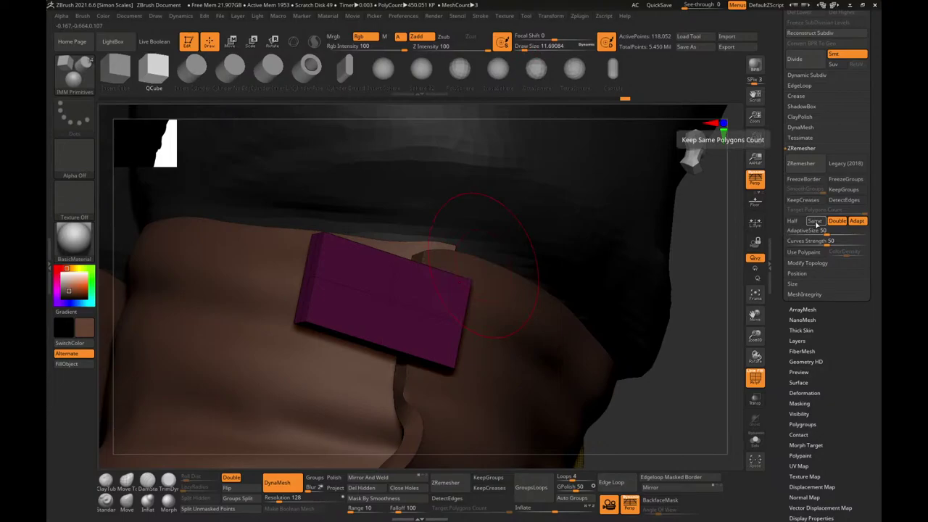
{"action": "left_click", "coordinate": [815, 221]}
{"action": "left_click", "coordinate": [801, 163]}
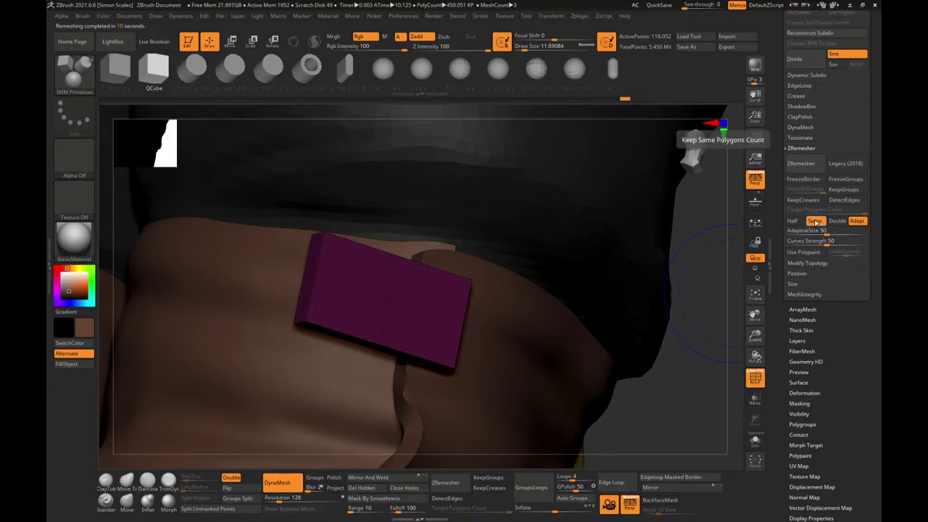
{"action": "left_click", "coordinate": [815, 221]}
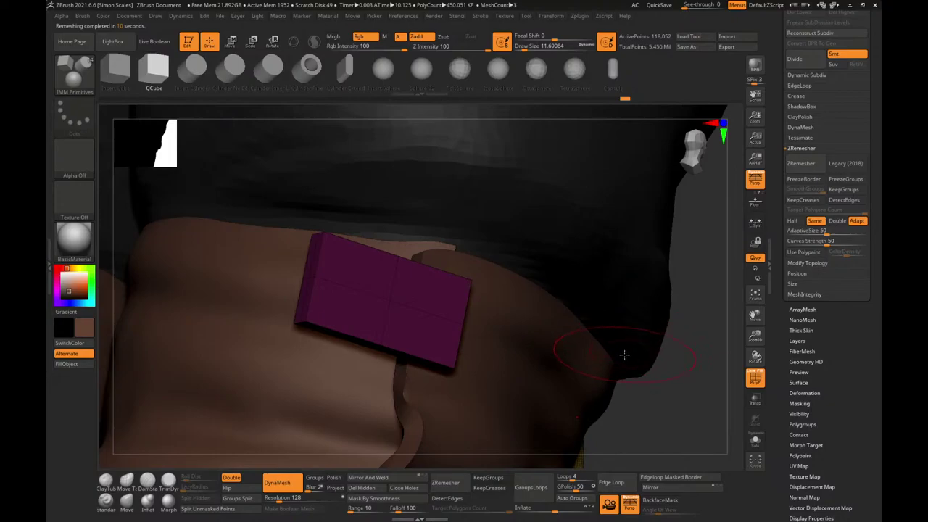
Step: Set Target Polygons Count to 1.84551 and ZRemesh the tab once more
{"action": "mouse_move", "coordinate": [689, 359]}
{"action": "left_mouse_down"}
{"action": "mouse_move", "coordinate": [689, 322]}
{"action": "mouse_move", "coordinate": [699, 327]}
{"action": "mouse_move", "coordinate": [705, 299]}
{"action": "mouse_move", "coordinate": [696, 326]}
{"action": "left_mouse_up"}
{"action": "right_click", "coordinate": [687, 356]}
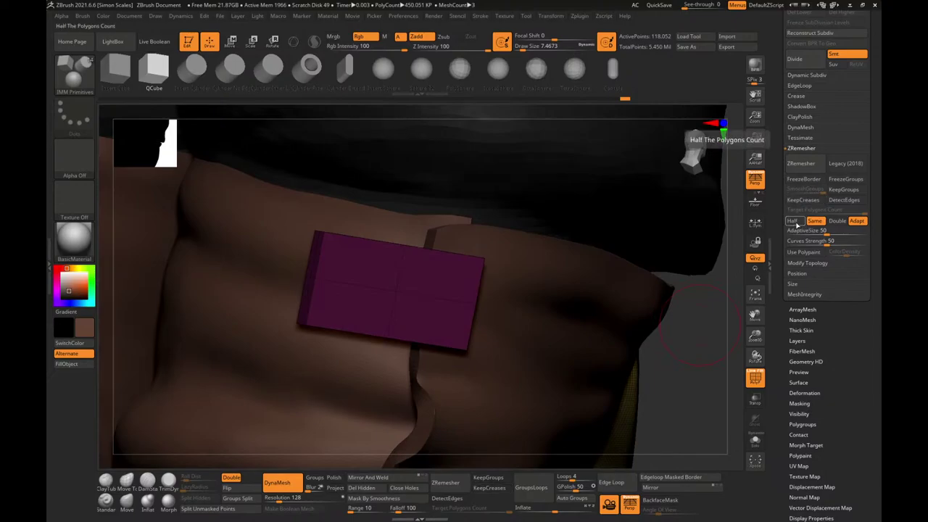
{"action": "left_click", "coordinate": [796, 221]}
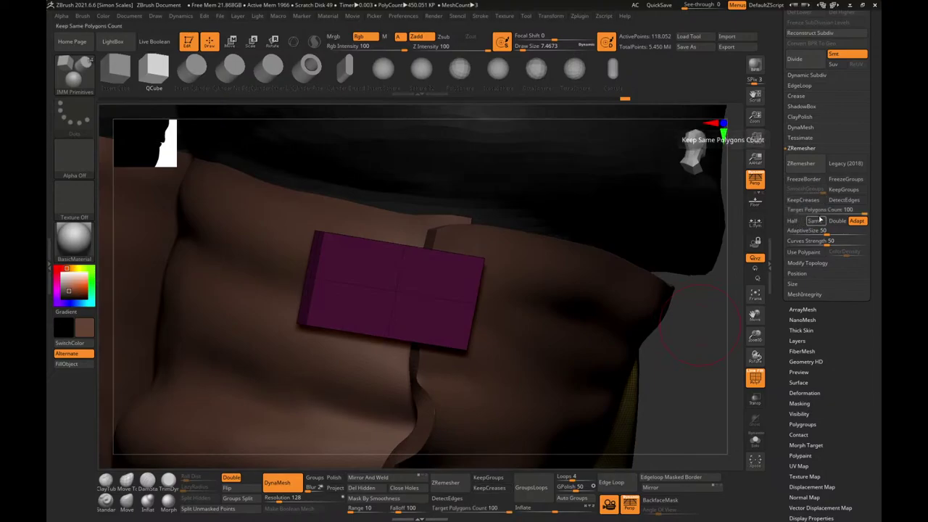
{"action": "left_click_drag", "start_coordinate": [798, 209], "coordinate": [823, 209]}
{"action": "left_click", "coordinate": [801, 163]}
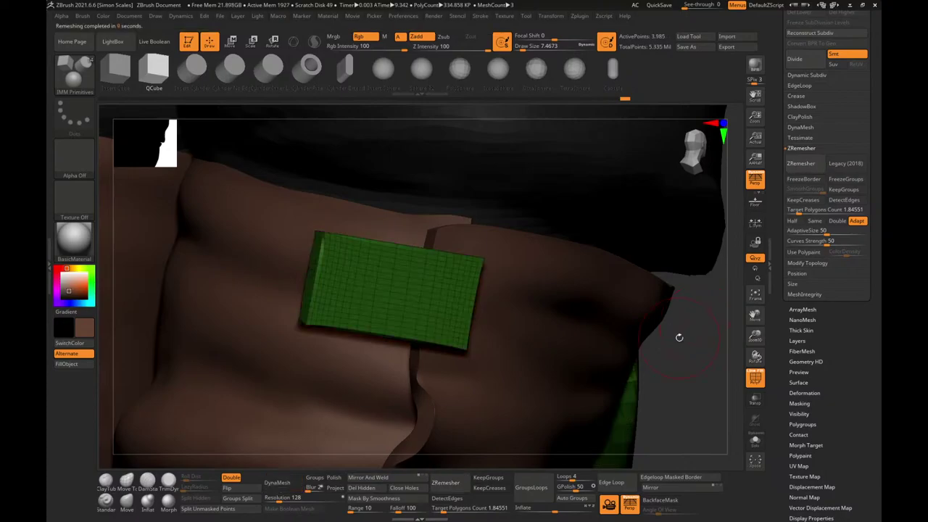
{"action": "mouse_move", "coordinate": [700, 368]}
{"action": "left_mouse_down"}
{"action": "mouse_move", "coordinate": [589, 295]}
{"action": "mouse_move", "coordinate": [527, 187]}
{"action": "mouse_move", "coordinate": [493, 192]}
{"action": "left_mouse_up"}
{"action": "key", "text": "w"}
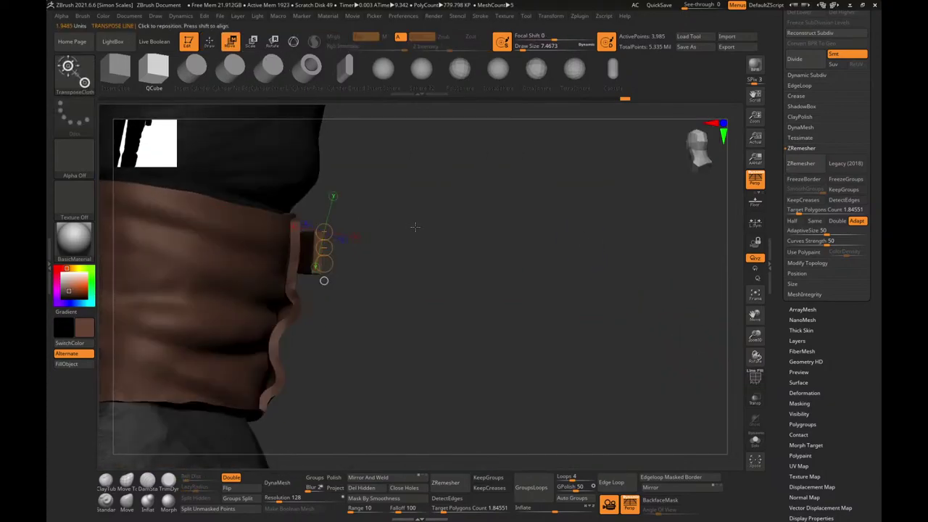
{"action": "mouse_move", "coordinate": [290, 257]}
{"action": "left_mouse_down"}
{"action": "mouse_move", "coordinate": [330, 269]}
{"action": "mouse_move", "coordinate": [307, 259]}
{"action": "mouse_move", "coordinate": [349, 230]}
{"action": "mouse_move", "coordinate": [364, 232]}
{"action": "mouse_move", "coordinate": [394, 119]}
{"action": "left_mouse_up"}
{"action": "key", "text": "q"}
{"action": "left_click", "coordinate": [82, 16]}
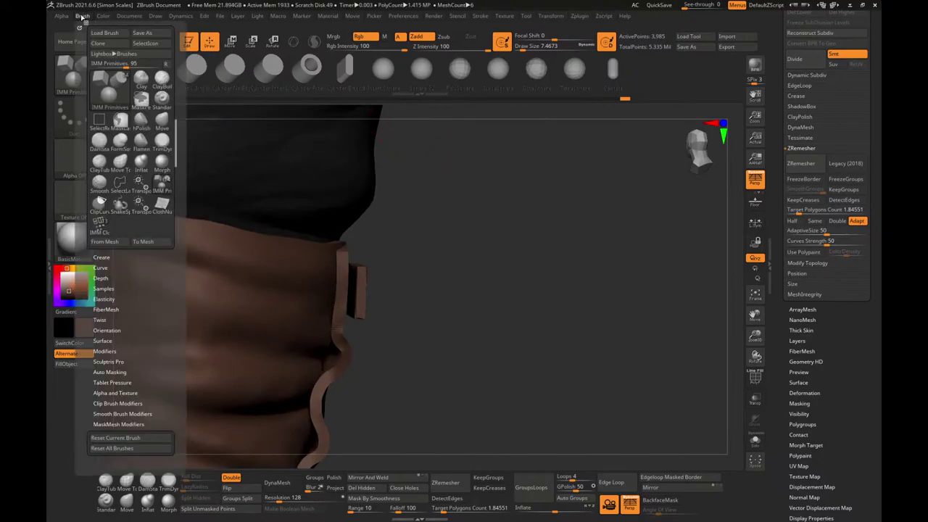
{"action": "scroll", "coordinate": [134, 343], "scroll_direction": "down", "scroll_amount": 2}
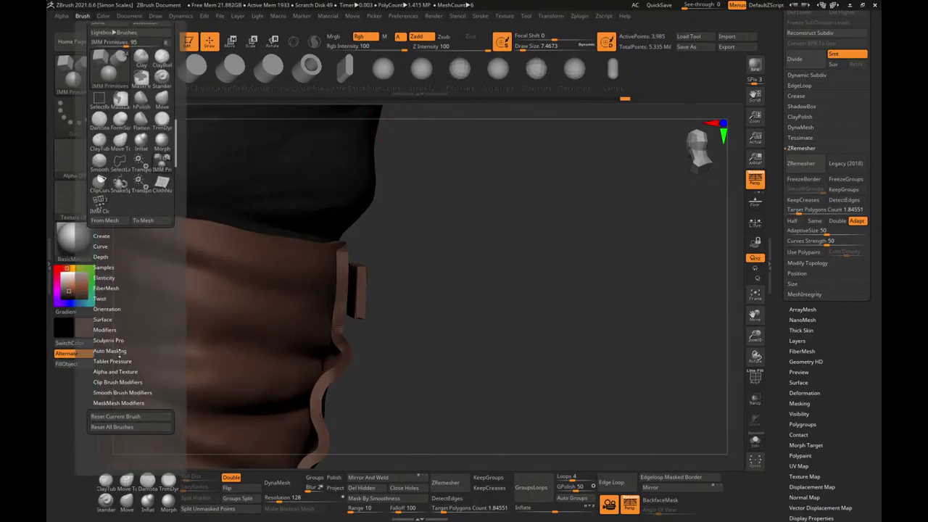
{"action": "left_click", "coordinate": [108, 351]}
{"action": "mouse_move", "coordinate": [488, 208]}
{"action": "left_mouse_down"}
{"action": "mouse_move", "coordinate": [481, 222]}
{"action": "mouse_move", "coordinate": [491, 182]}
{"action": "mouse_move", "coordinate": [458, 182]}
{"action": "left_mouse_up"}
{"action": "left_click_drag", "start_coordinate": [588, 249], "coordinate": [521, 201]}
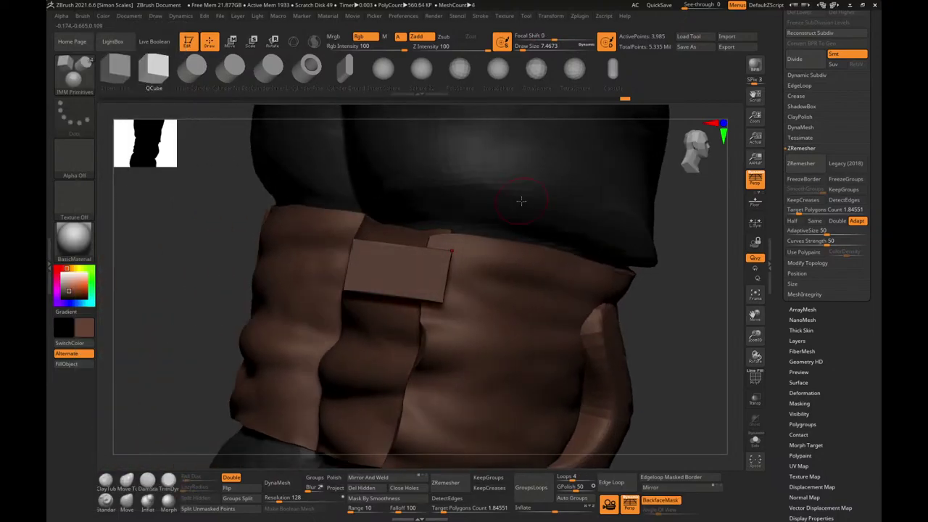
{"action": "key", "text": "w"}
{"action": "left_click_drag", "start_coordinate": [362, 255], "coordinate": [440, 271]}
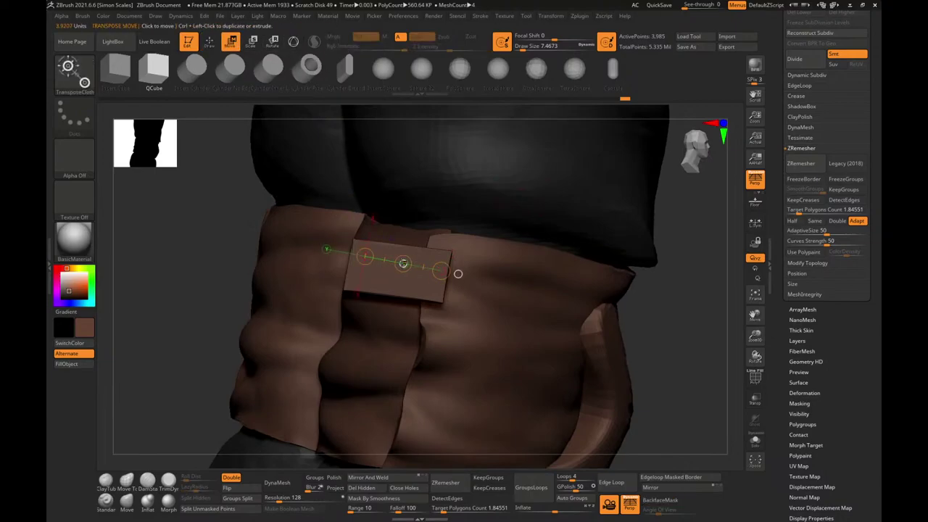
{"action": "mouse_move", "coordinate": [646, 348]}
{"action": "left_mouse_down"}
{"action": "mouse_move", "coordinate": [634, 181]}
{"action": "mouse_move", "coordinate": [601, 196]}
{"action": "left_mouse_up"}
{"action": "key", "text": "q"}
{"action": "left_click", "coordinate": [127, 502]}
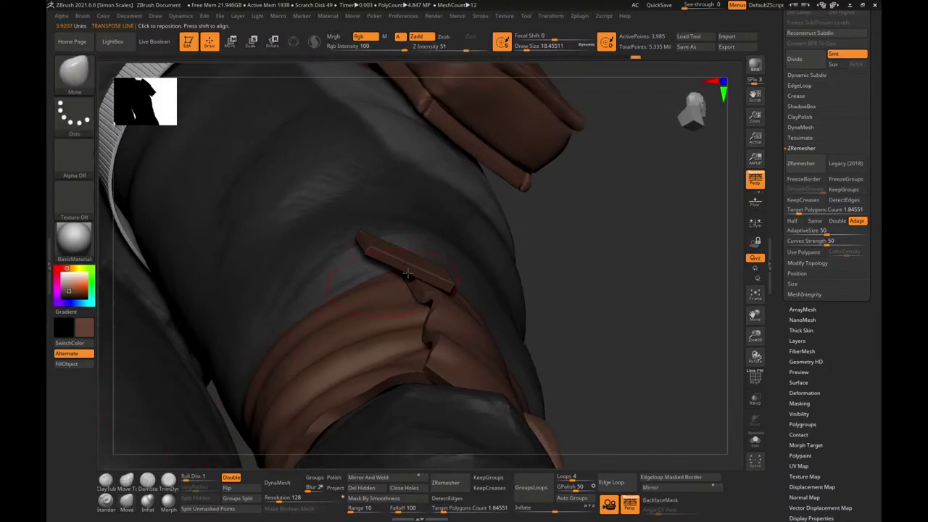
{"action": "key", "text": "space"}
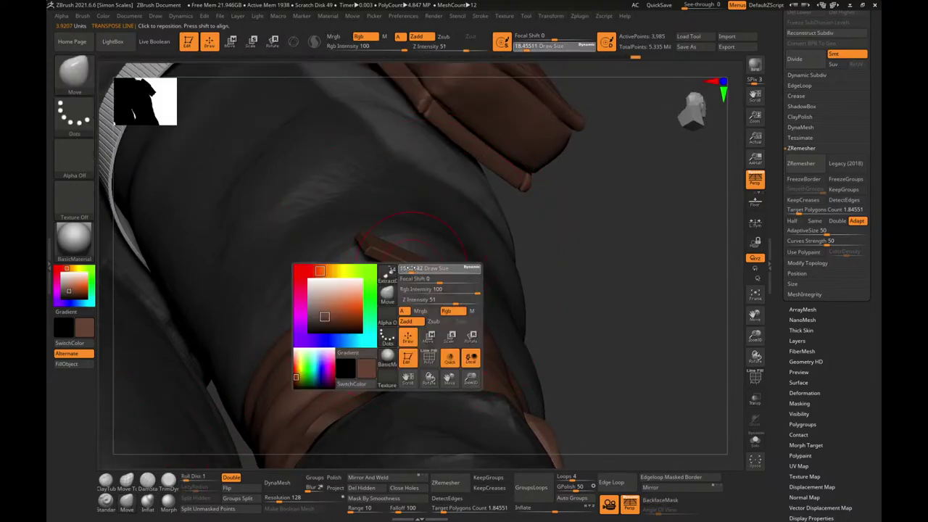
{"action": "right_click_drag", "start_coordinate": [559, 207], "coordinate": [391, 255]}
{"action": "key", "text": "space"}
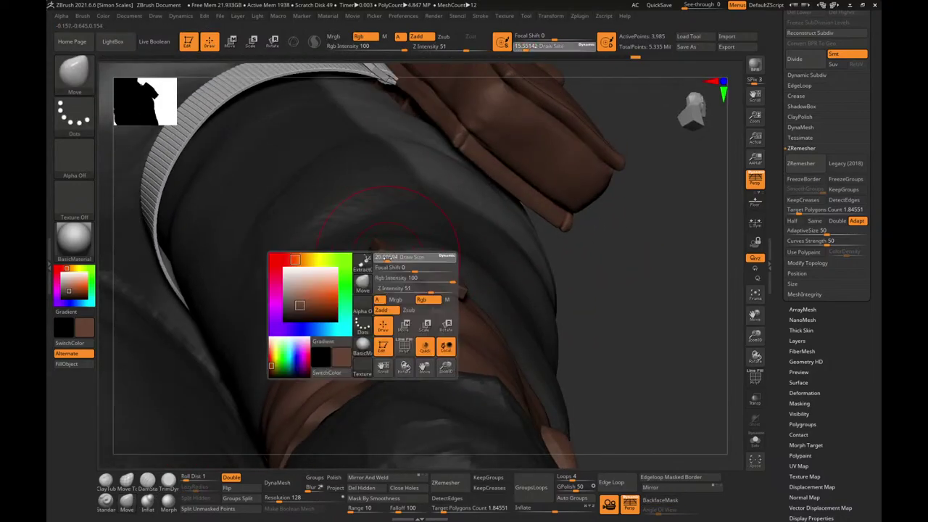
{"action": "key", "text": "w"}
{"action": "right_click_drag", "start_coordinate": [625, 199], "coordinate": [515, 218]}
{"action": "left_click", "coordinate": [293, 41]}
{"action": "left_click_drag", "start_coordinate": [417, 231], "coordinate": [410, 216]}
{"action": "key", "text": "ctrl+z"}
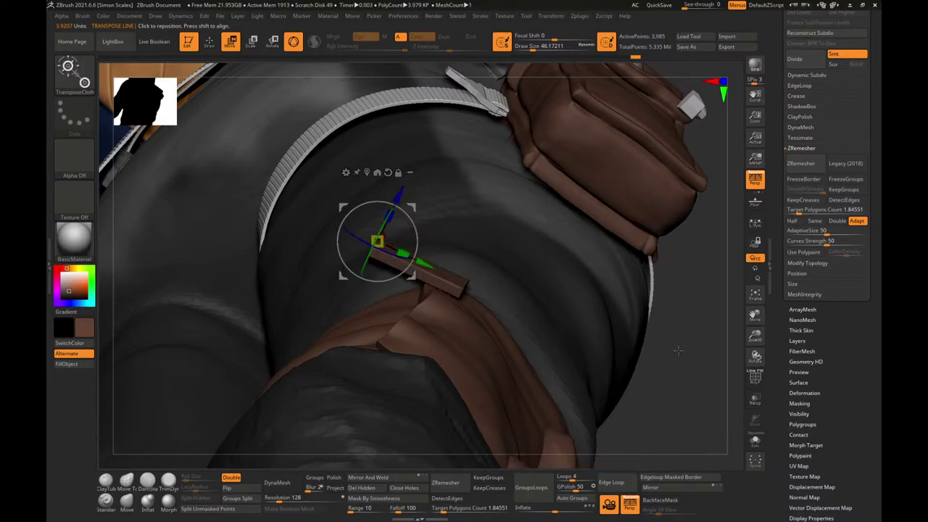
{"action": "mouse_move", "coordinate": [678, 348]}
{"action": "right_mouse_down"}
{"action": "mouse_move", "coordinate": [608, 322]}
{"action": "mouse_move", "coordinate": [248, 259]}
{"action": "mouse_move", "coordinate": [367, 311]}
{"action": "right_mouse_up"}
{"action": "key", "text": "q"}
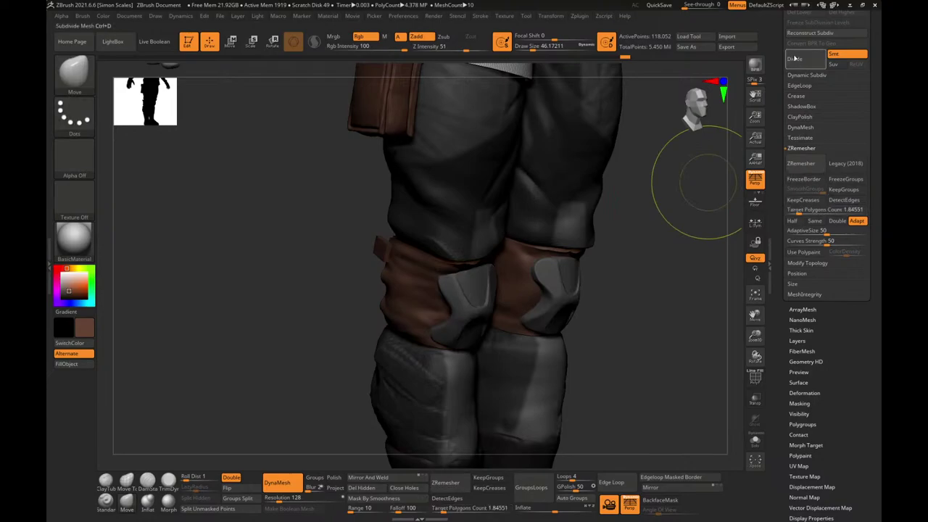
Step: Split the masked strap tab off into its own subtool
{"action": "scroll", "coordinate": [795, 79], "scroll_direction": "up", "scroll_amount": 2}
{"action": "left_click", "coordinate": [799, 36]}
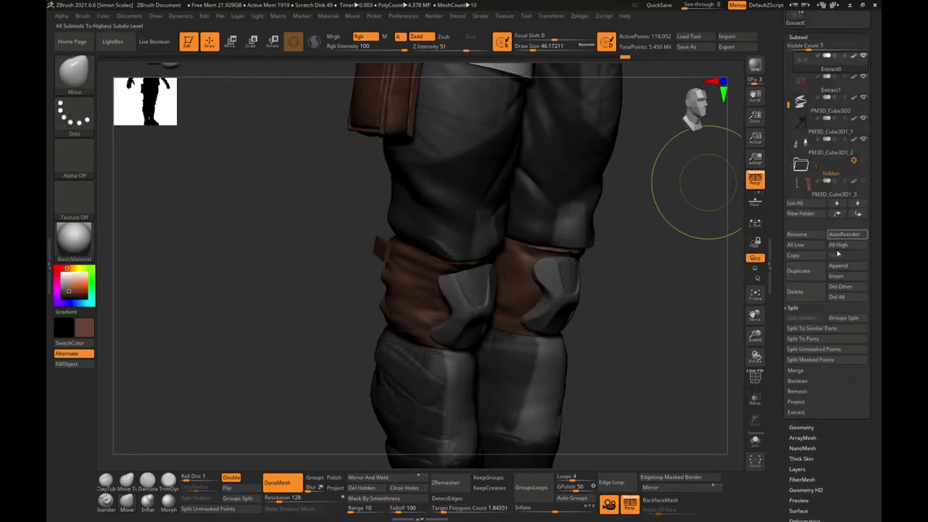
{"action": "left_click", "coordinate": [811, 360]}
{"action": "mouse_move", "coordinate": [646, 333]}
{"action": "left_mouse_down"}
{"action": "mouse_move", "coordinate": [659, 326]}
{"action": "mouse_move", "coordinate": [646, 324]}
{"action": "mouse_move", "coordinate": [634, 167]}
{"action": "left_mouse_up"}
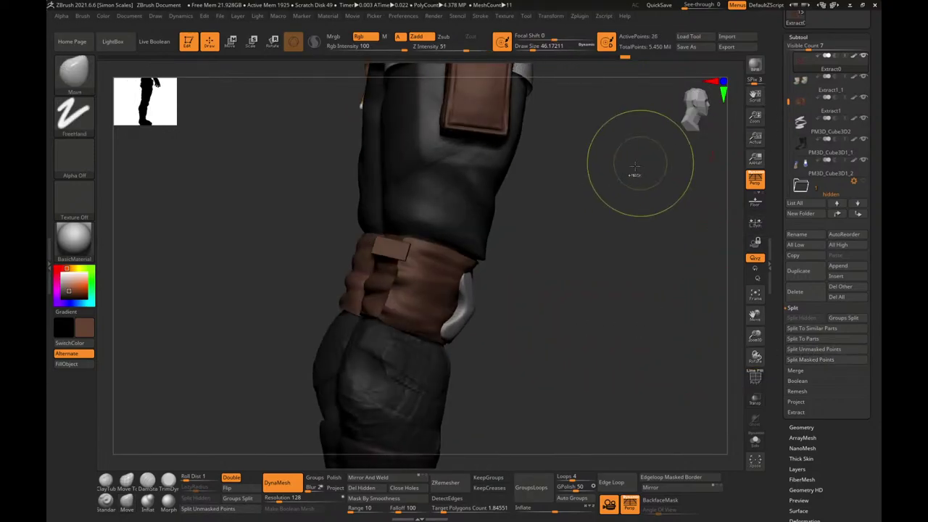
Step: ZRemesh the tab subtool with Double enabled into a 330-point quad grid
{"action": "left_click", "coordinate": [798, 37]}
{"action": "left_click", "coordinate": [802, 46]}
{"action": "left_click", "coordinate": [801, 227]}
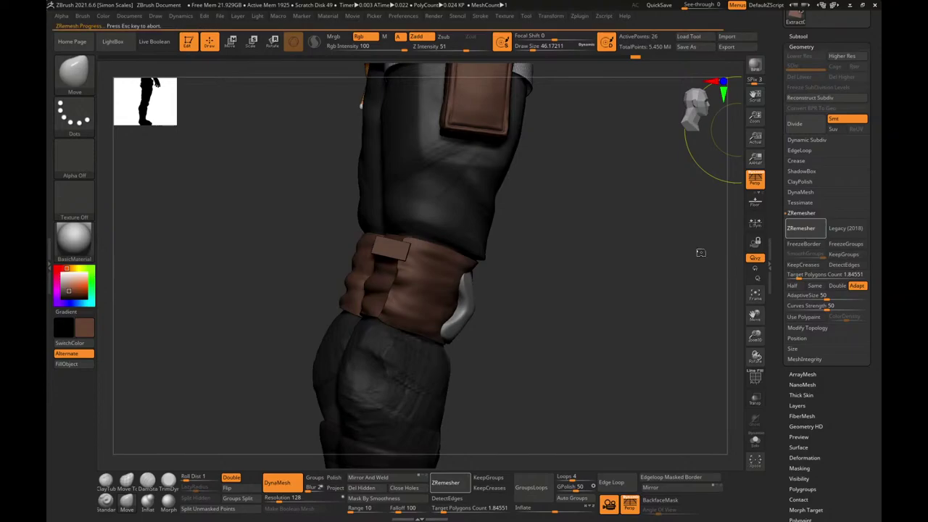
{"action": "key", "text": "ctrl+z"}
{"action": "key", "text": "ctrl+z"}
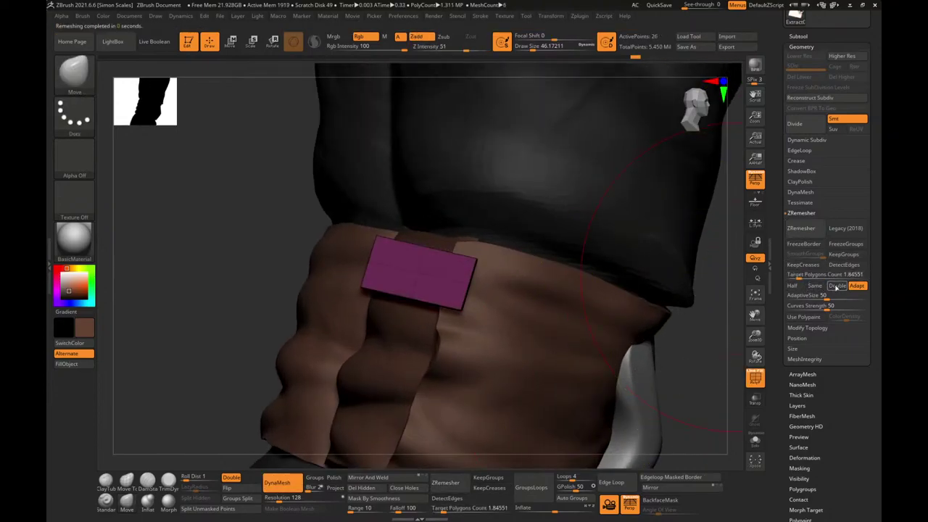
{"action": "left_click", "coordinate": [838, 286]}
{"action": "left_click", "coordinate": [804, 229]}
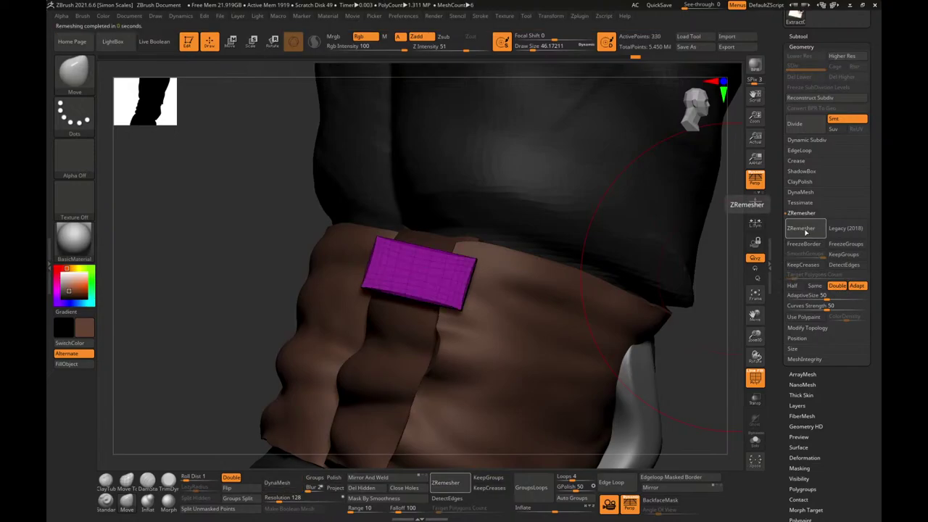
Step: Frame the legs from below and lower the brush size to about 21.6
{"action": "key", "text": "shift+f"}
{"action": "key", "text": "shift+f"}
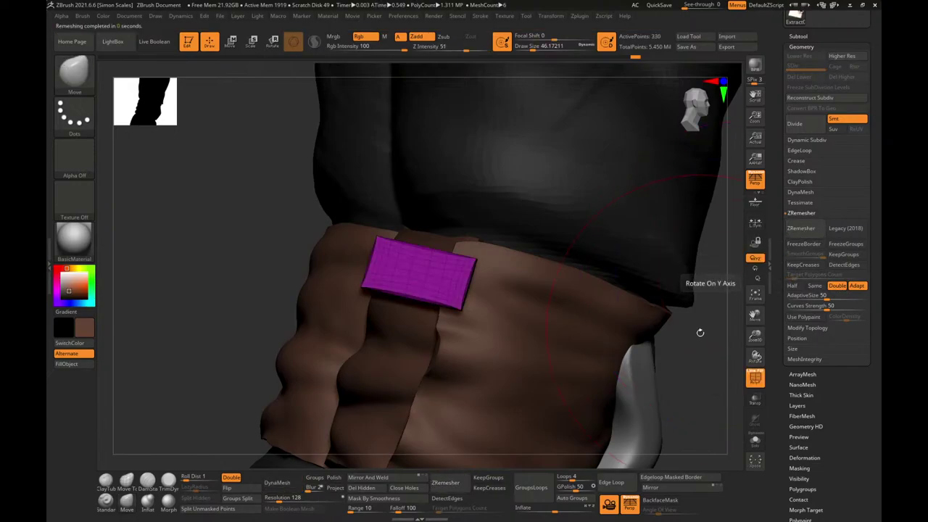
{"action": "left_click_drag", "start_coordinate": [700, 327], "coordinate": [717, 300]}
{"action": "key", "text": "shift+f"}
{"action": "key", "text": "f"}
{"action": "left_click_drag", "start_coordinate": [580, 244], "coordinate": [645, 252]}
{"action": "mouse_move", "coordinate": [669, 252]}
{"action": "left_mouse_down"}
{"action": "mouse_move", "coordinate": [493, 242]}
{"action": "mouse_move", "coordinate": [489, 298]}
{"action": "mouse_move", "coordinate": [486, 263]}
{"action": "mouse_move", "coordinate": [501, 261]}
{"action": "mouse_move", "coordinate": [497, 271]}
{"action": "left_mouse_up"}
{"action": "key", "text": "space"}
{"action": "mouse_move", "coordinate": [544, 212]}
{"action": "left_mouse_down", "text": "shift"}
{"action": "mouse_move", "coordinate": [546, 197]}
{"action": "mouse_move", "coordinate": [435, 108]}
{"action": "left_mouse_up", "text": "shift"}
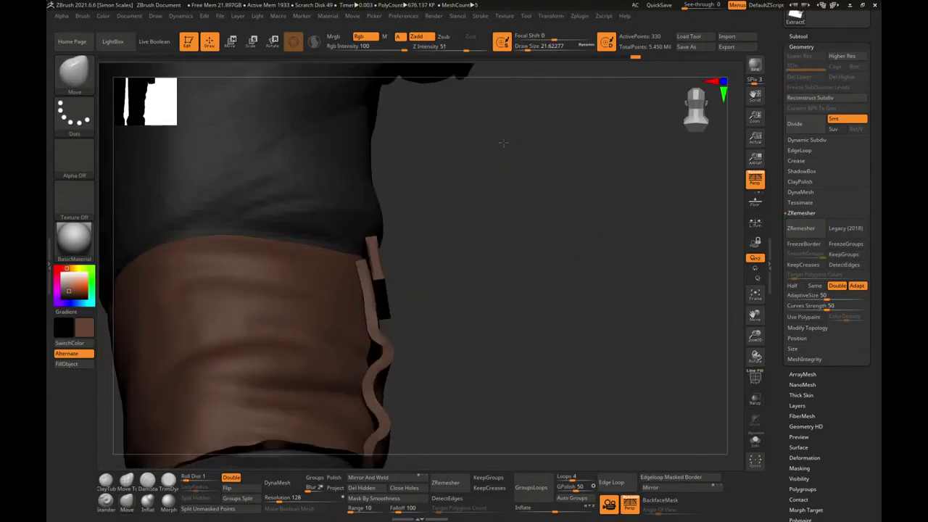
Step: Move the tab onto the knee band's upper front edge, rotating it about 27 degrees
{"action": "key", "text": "w"}
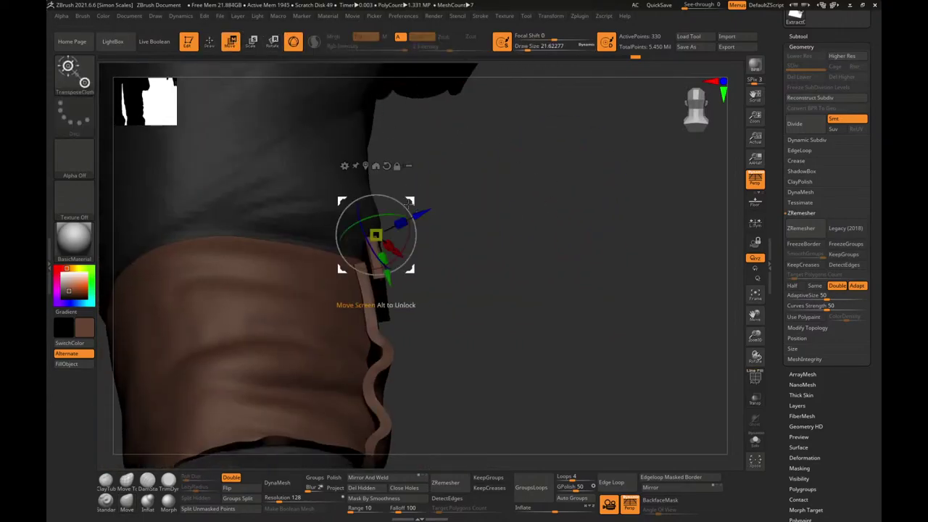
{"action": "left_click_drag", "start_coordinate": [474, 171], "coordinate": [575, 149]}
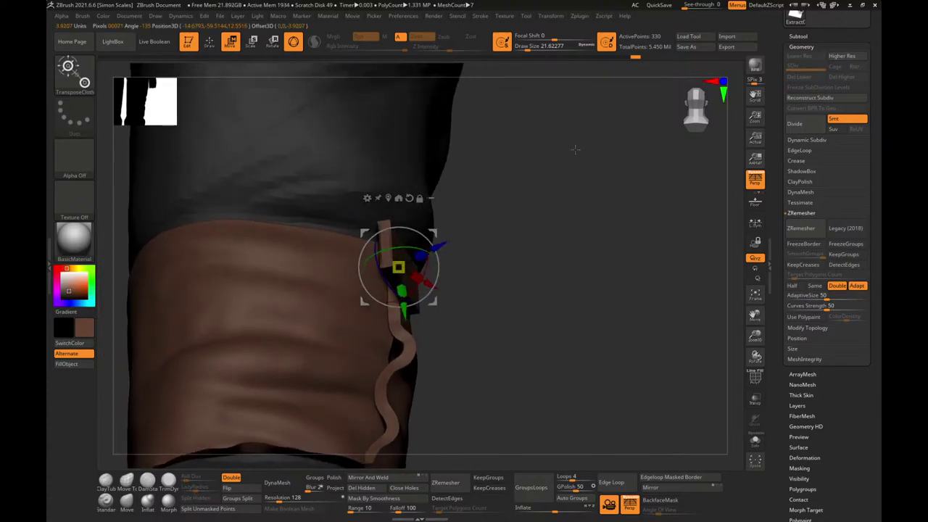
{"action": "left_click_drag", "start_coordinate": [538, 226], "coordinate": [546, 191]}
{"action": "left_click_drag", "start_coordinate": [415, 229], "coordinate": [431, 238]}
{"action": "left_click_drag", "start_coordinate": [551, 236], "coordinate": [689, 214]}
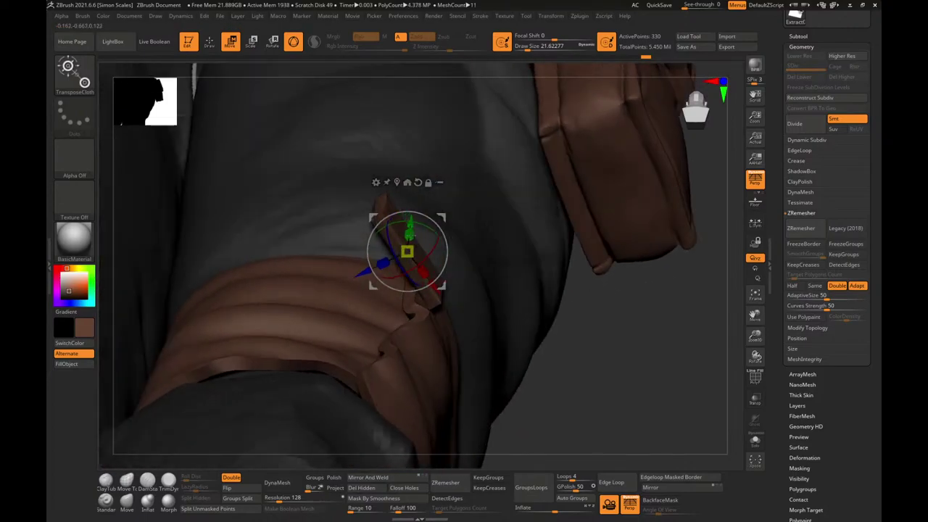
{"action": "left_click_drag", "start_coordinate": [396, 251], "coordinate": [422, 261]}
{"action": "left_click_drag", "start_coordinate": [481, 238], "coordinate": [434, 251]}
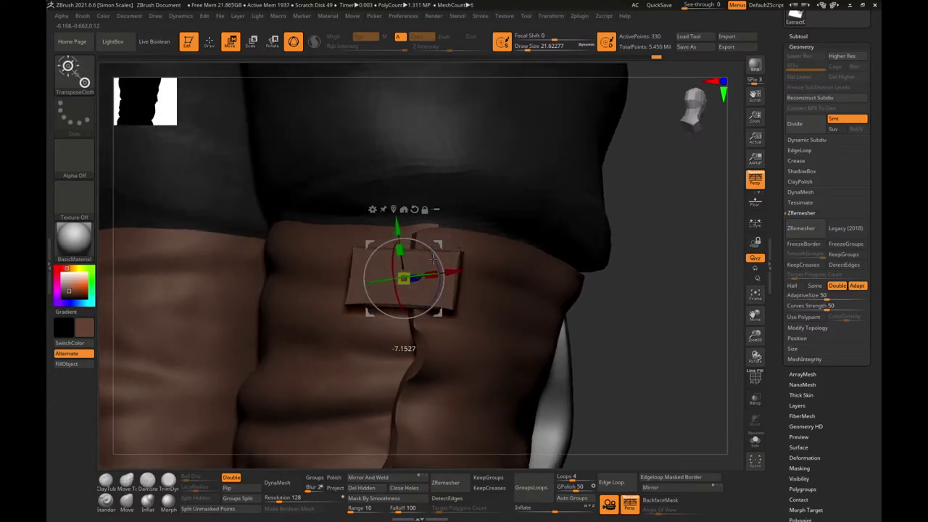
{"action": "left_click", "coordinate": [214, 42]}
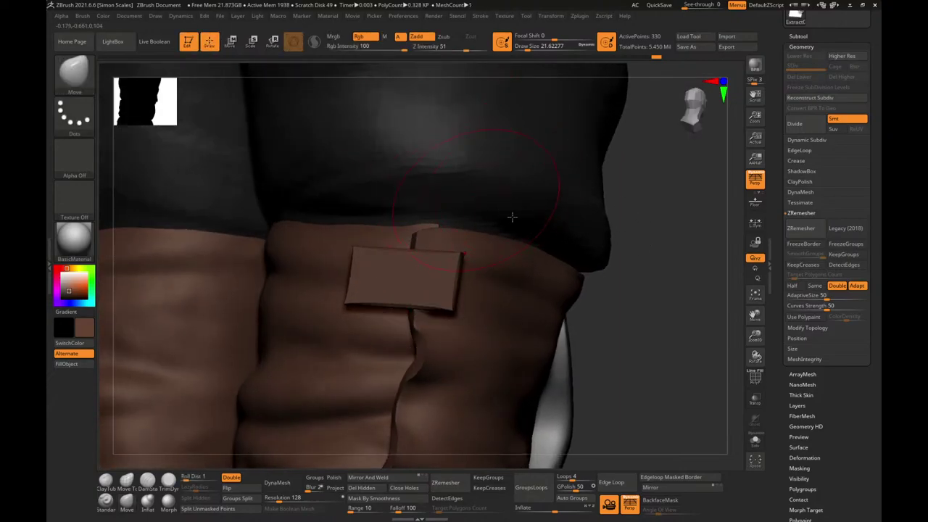
Step: Orbit to a side view of the tab and select the Move Topological brush
{"action": "key", "text": "space"}
{"action": "left_click_drag", "start_coordinate": [647, 273], "coordinate": [426, 234]}
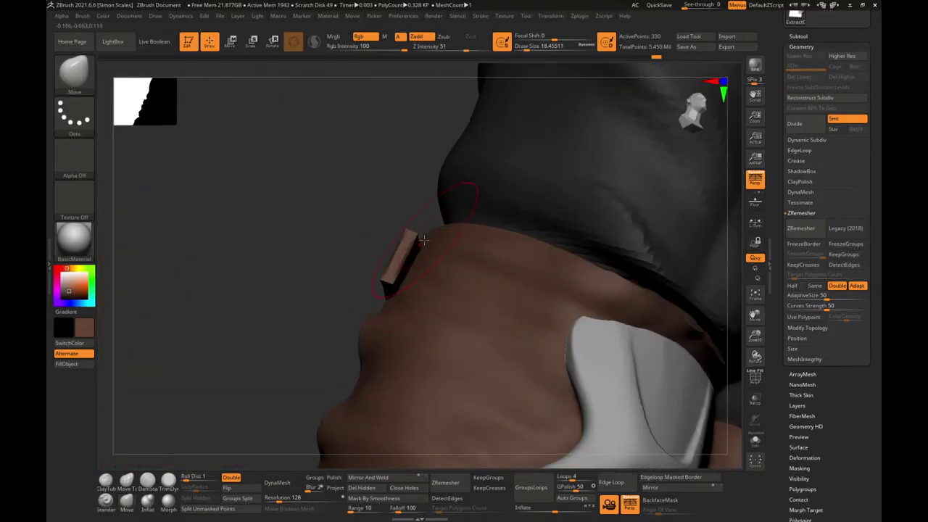
{"action": "key", "text": "space"}
{"action": "key", "text": "b"}
{"action": "key", "text": "m"}
{"action": "key", "text": "t"}
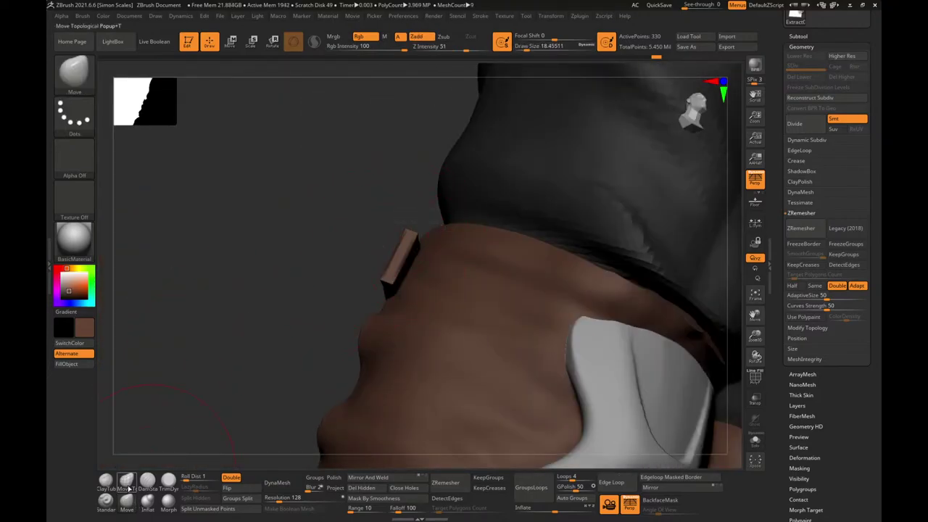
{"action": "key", "text": "space"}
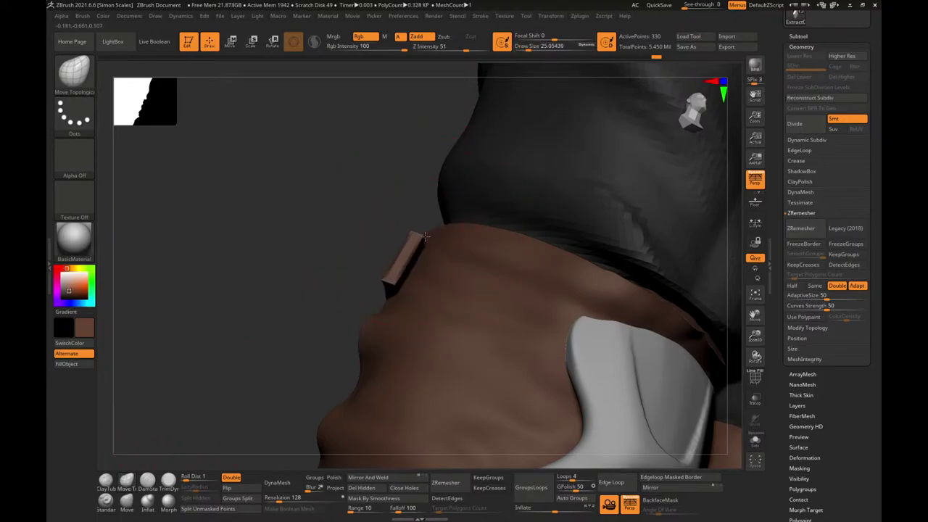
{"action": "mouse_move", "coordinate": [325, 290]}
{"action": "right_mouse_down", "text": "ctrl"}
{"action": "mouse_move", "coordinate": [351, 253]}
{"action": "mouse_move", "coordinate": [414, 208]}
{"action": "right_mouse_up", "text": "ctrl"}
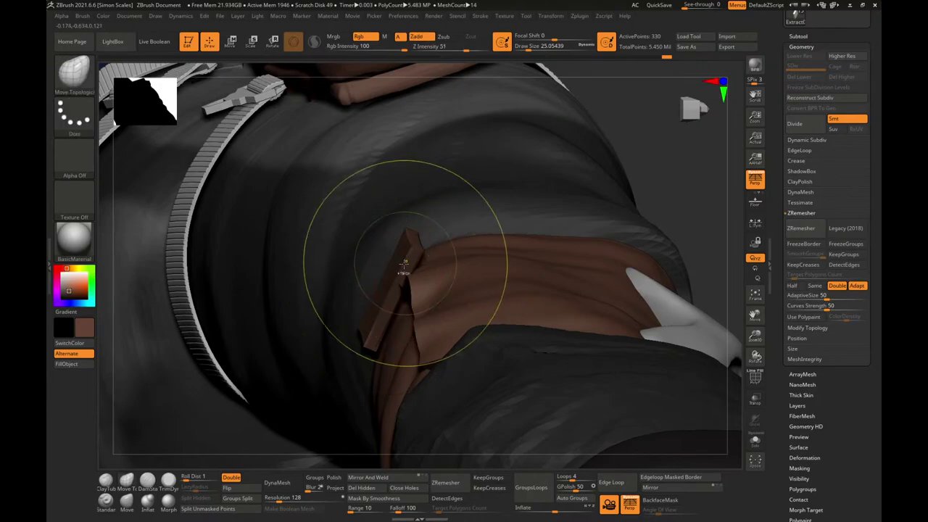
Step: Lasso-mask part of the leather tab, leaving its free end unmasked
{"action": "key", "text": "b"}
{"action": "key", "text": "m"}
{"action": "key", "text": "l"}
{"action": "mouse_move", "coordinate": [372, 269]}
{"action": "left_mouse_down", "text": "ctrl"}
{"action": "mouse_move", "coordinate": [450, 285]}
{"action": "mouse_move", "coordinate": [415, 303]}
{"action": "left_mouse_up", "text": "ctrl"}
{"action": "key", "text": "space"}
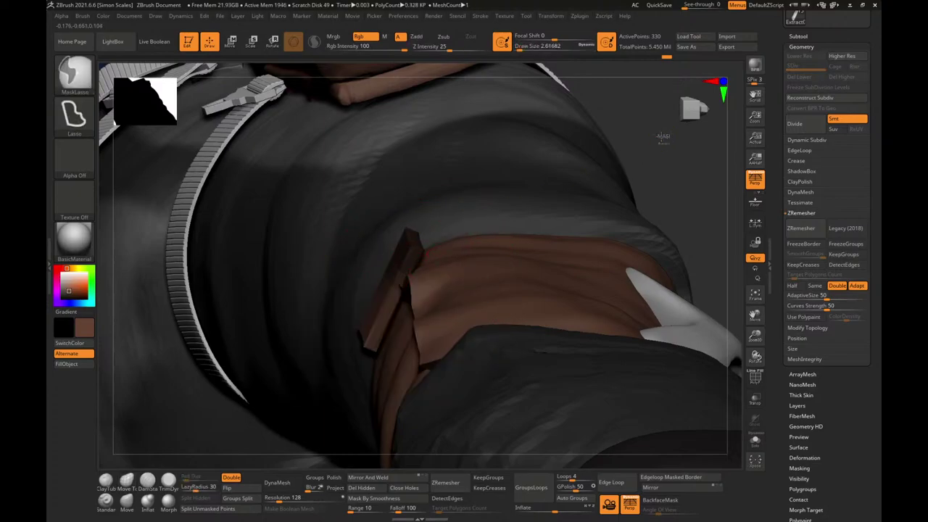
Step: Rotate the tab's free end downward to about 16.5 over the band's top edge
{"action": "key", "text": "w"}
{"action": "left_click_drag", "start_coordinate": [524, 74], "coordinate": [471, 203]}
{"action": "left_click_drag", "start_coordinate": [430, 288], "coordinate": [419, 270]}
{"action": "left_click_drag", "start_coordinate": [551, 102], "coordinate": [566, 174]}
{"action": "left_click_drag", "start_coordinate": [357, 294], "coordinate": [366, 316]}
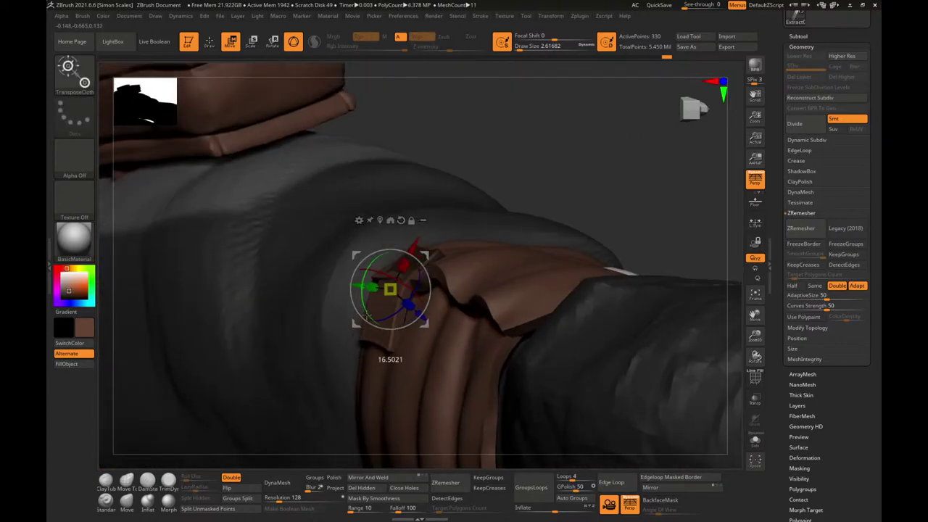
{"action": "key", "text": "q"}
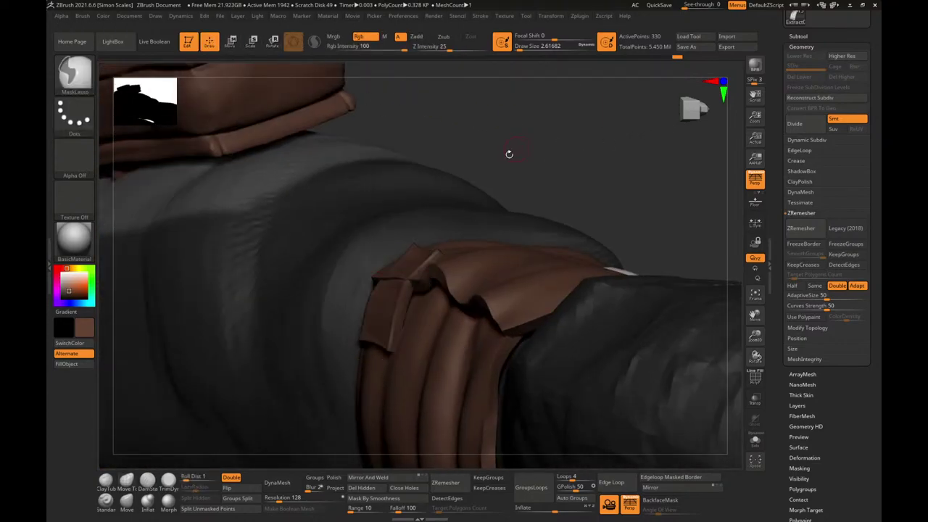
Step: Reduce the brush size to about 39, undo the last tab edits, and select Extract1
{"action": "key", "text": "space"}
{"action": "left_click_drag", "start_coordinate": [377, 220], "coordinate": [368, 220]}
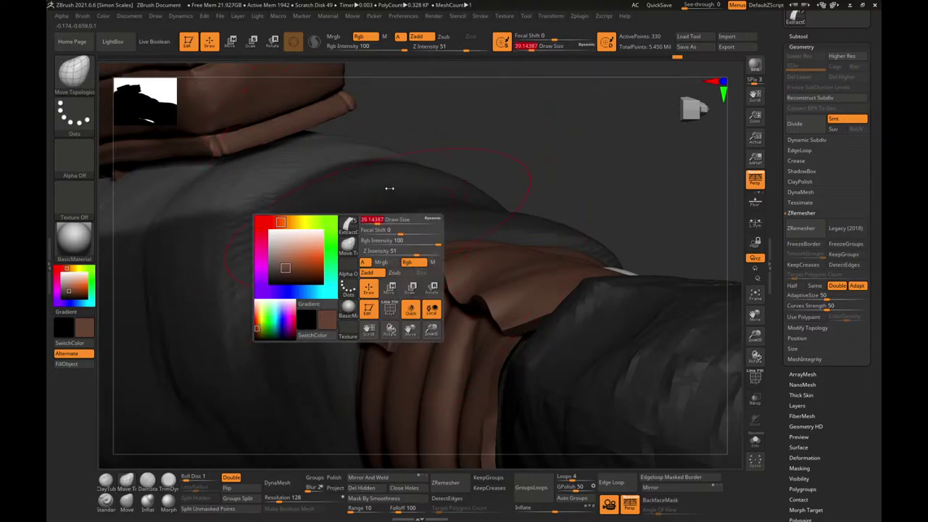
{"action": "left_click_drag", "start_coordinate": [566, 131], "coordinate": [566, 126]}
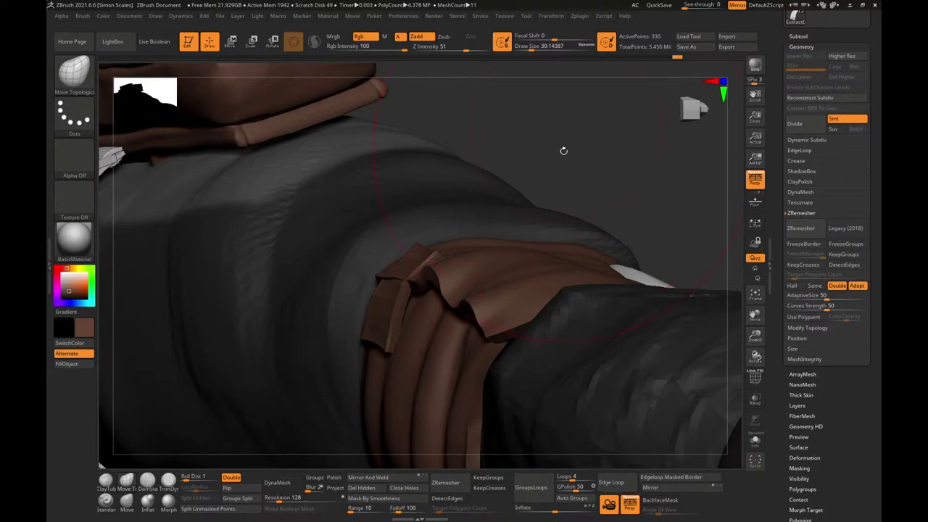
{"action": "key", "text": "space"}
{"action": "mouse_move", "coordinate": [563, 150]}
{"action": "left_mouse_down"}
{"action": "mouse_move", "coordinate": [532, 159]}
{"action": "mouse_move", "coordinate": [403, 290]}
{"action": "left_mouse_up"}
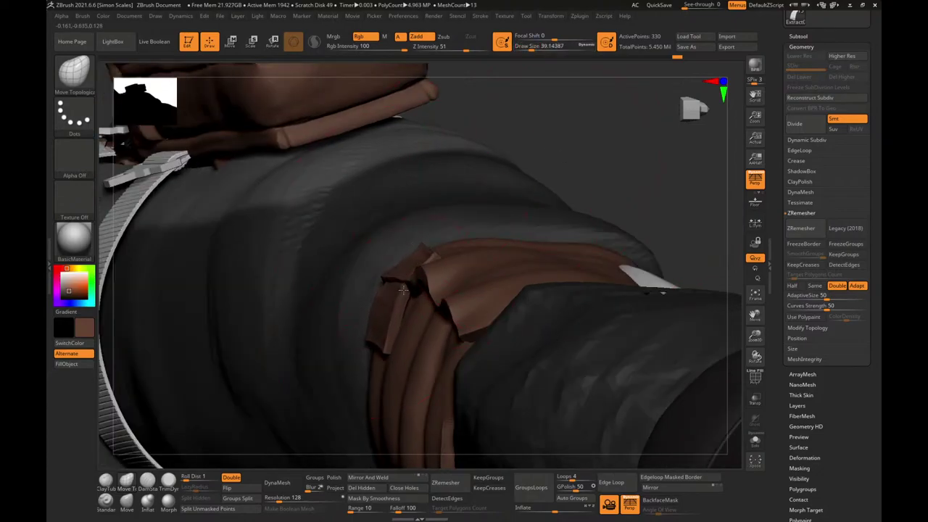
{"action": "key", "text": "ctrl+z"}
{"action": "key", "text": "ctrl+z"}
{"action": "left_click", "coordinate": [570, 177], "text": "alt"}
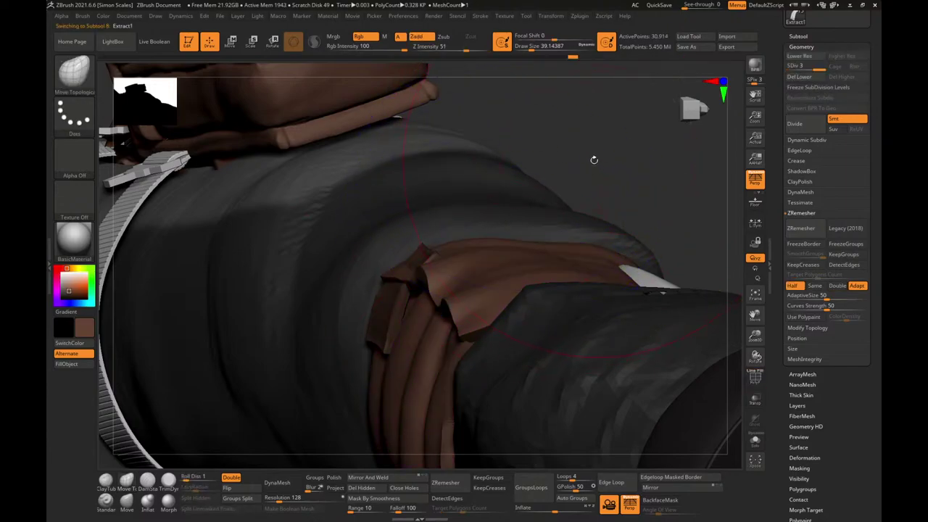
Step: Select the leather tab subtool and subdivide it to 5,250 points for rounded edges
{"action": "mouse_move", "coordinate": [596, 161]}
{"action": "left_mouse_down"}
{"action": "mouse_move", "coordinate": [631, 176]}
{"action": "mouse_move", "coordinate": [310, 166]}
{"action": "left_mouse_up"}
{"action": "left_click_drag", "start_coordinate": [377, 254], "coordinate": [359, 253]}
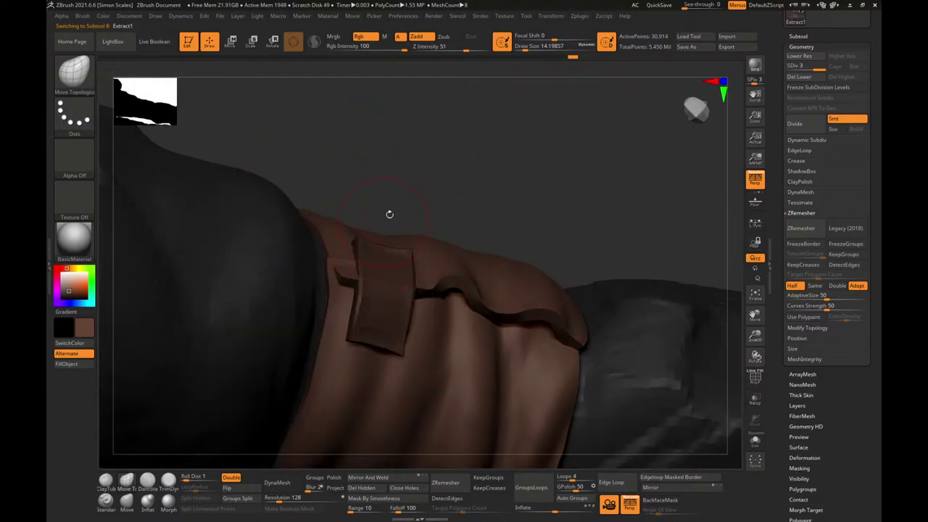
{"action": "left_click_drag", "start_coordinate": [387, 218], "coordinate": [371, 225]}
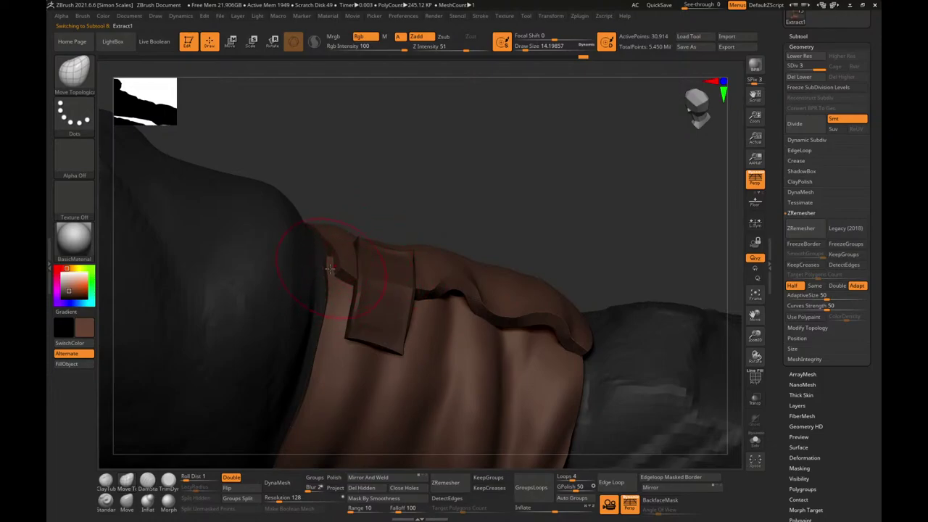
{"action": "left_click_drag", "start_coordinate": [457, 211], "coordinate": [414, 234]}
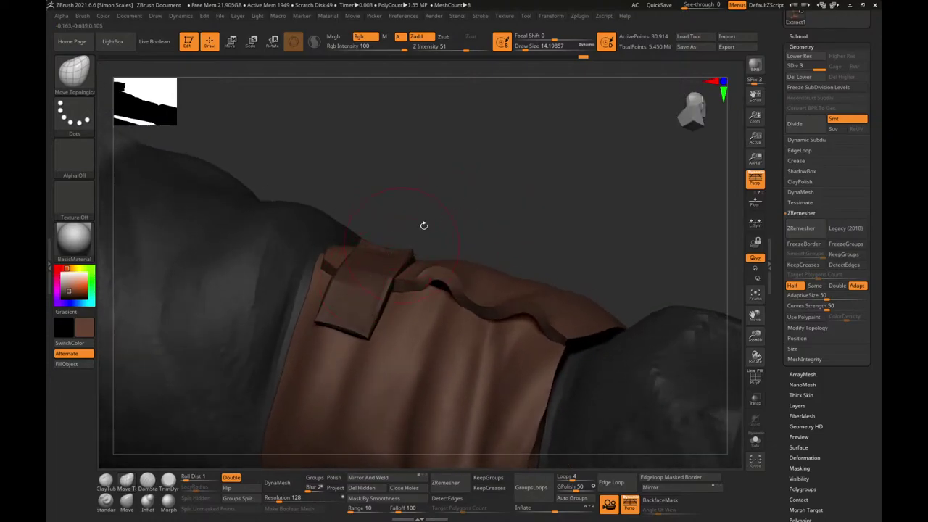
{"action": "left_click", "coordinate": [379, 234], "text": "alt"}
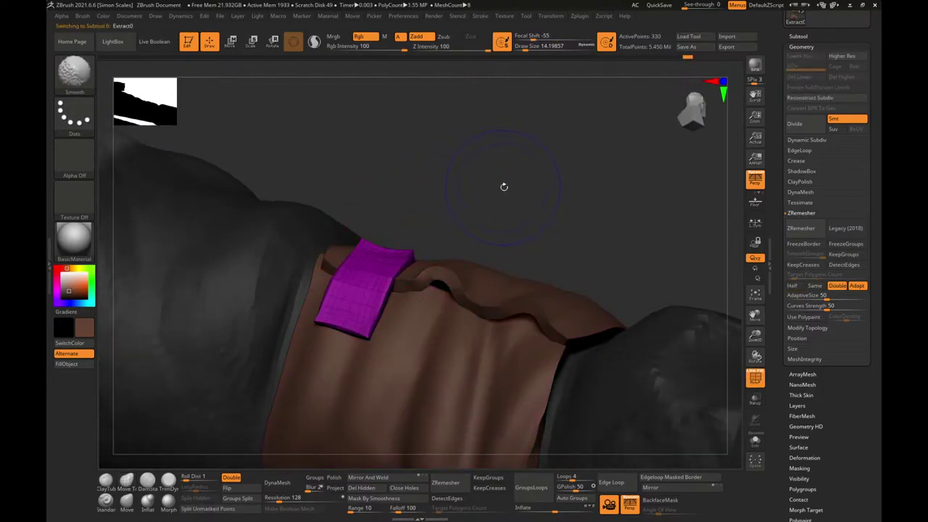
{"action": "key", "text": "shift+f"}
{"action": "key", "text": "d"}
{"action": "key", "text": "d"}
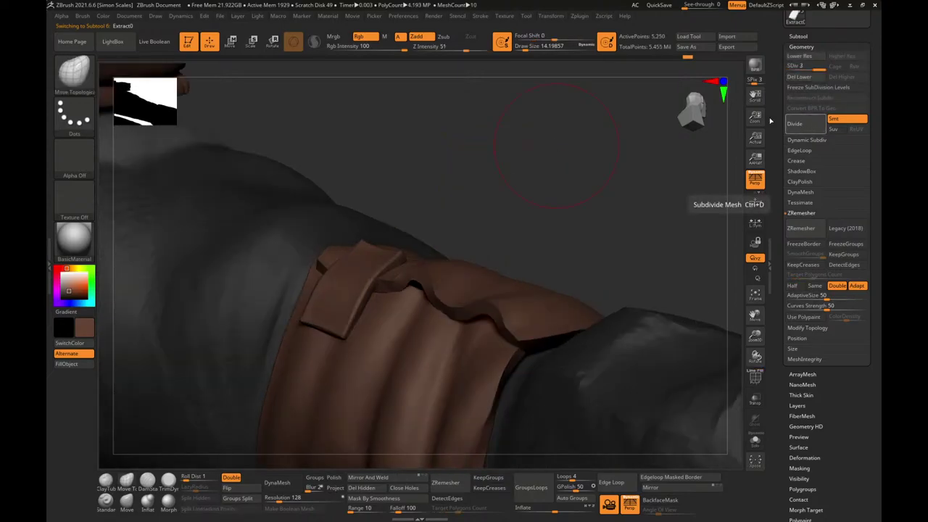
{"action": "left_click_drag", "start_coordinate": [465, 196], "coordinate": [391, 290]}
{"action": "mouse_move", "coordinate": [638, 174]}
{"action": "left_mouse_down"}
{"action": "mouse_move", "coordinate": [423, 229]}
{"action": "mouse_move", "coordinate": [432, 255]}
{"action": "left_mouse_up"}
Step: Choose DamStandard at a fine size and solo the curved strap subtool
{"action": "key", "text": "b"}
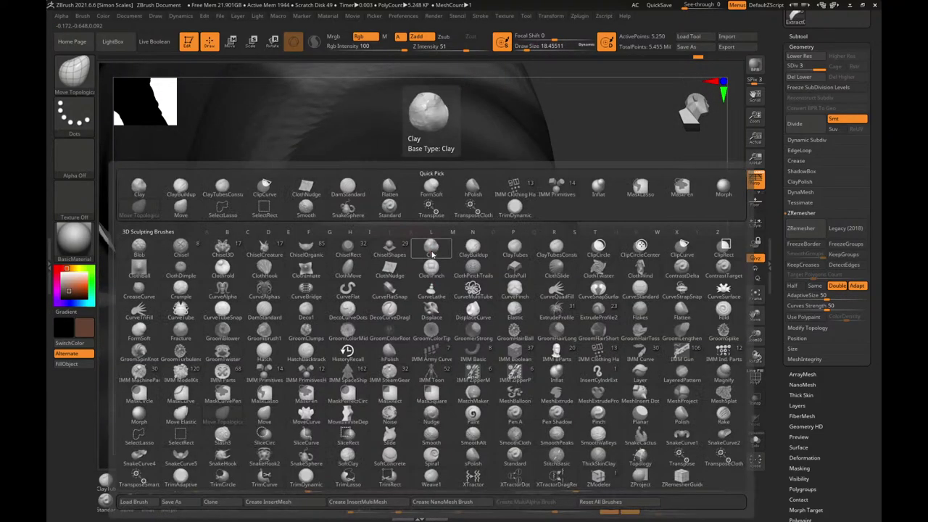
{"action": "key", "text": "d"}
{"action": "key", "text": "s"}
{"action": "key", "text": "space"}
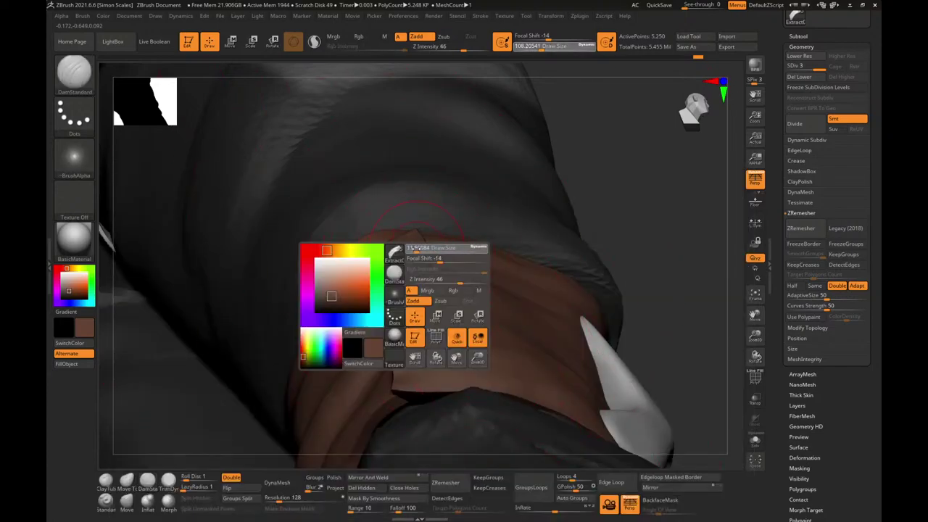
{"action": "left_click_drag", "start_coordinate": [408, 247], "coordinate": [336, 322]}
{"action": "key", "text": "space"}
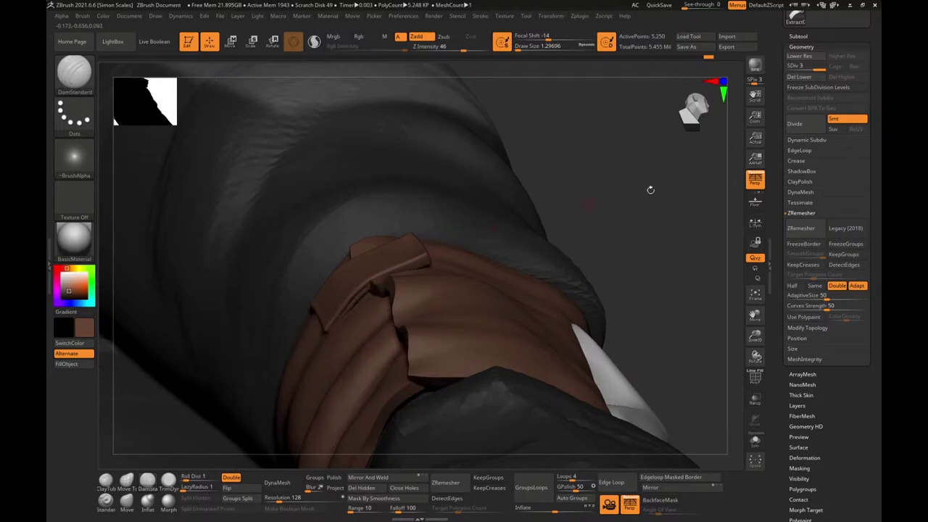
{"action": "left_click", "coordinate": [420, 247], "text": "ctrl+shift"}
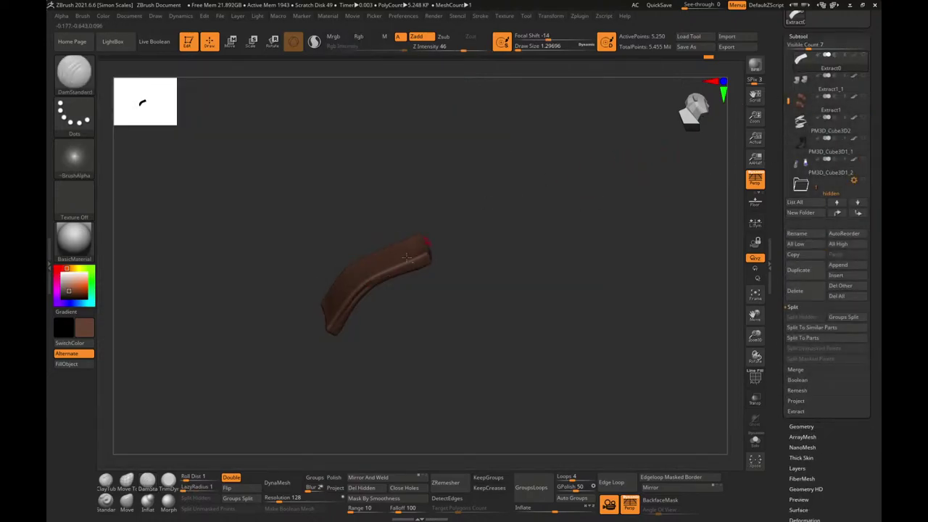
Step: Study the knee pad reference images in PureRef, then return to ZBrush
{"action": "key", "text": "alt+Tab"}
{"action": "key", "text": "alt+Tab"}
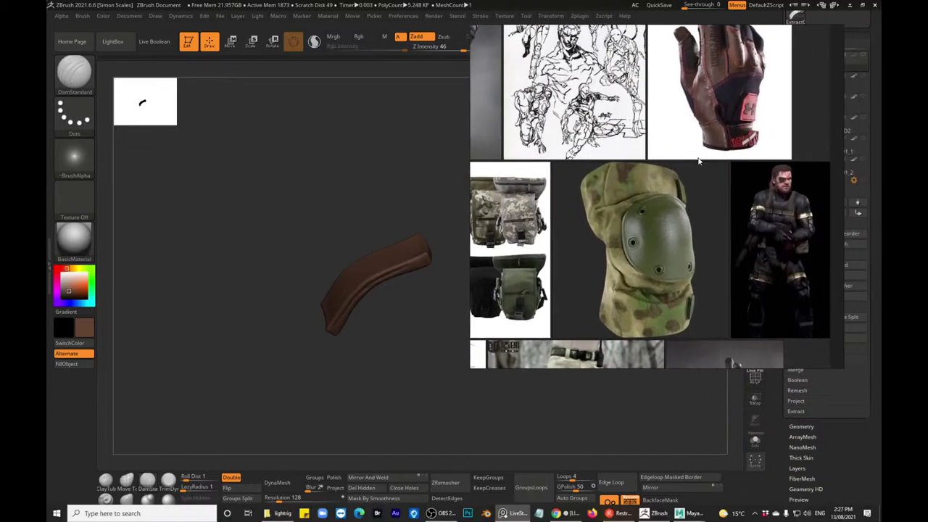
{"action": "scroll", "coordinate": [508, 305], "scroll_direction": "down", "scroll_amount": 3}
{"action": "scroll", "coordinate": [609, 217], "scroll_direction": "up", "scroll_amount": 6}
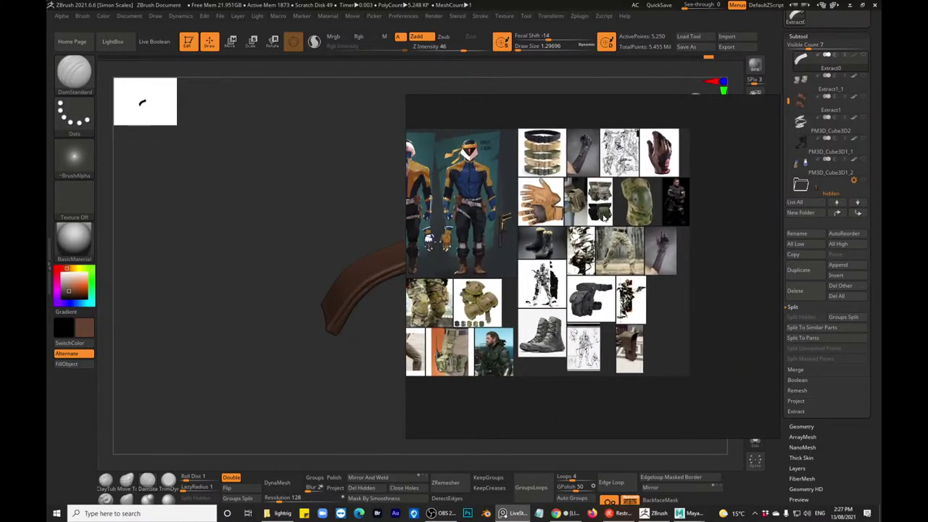
{"action": "scroll", "coordinate": [608, 179], "scroll_direction": "up", "scroll_amount": 1}
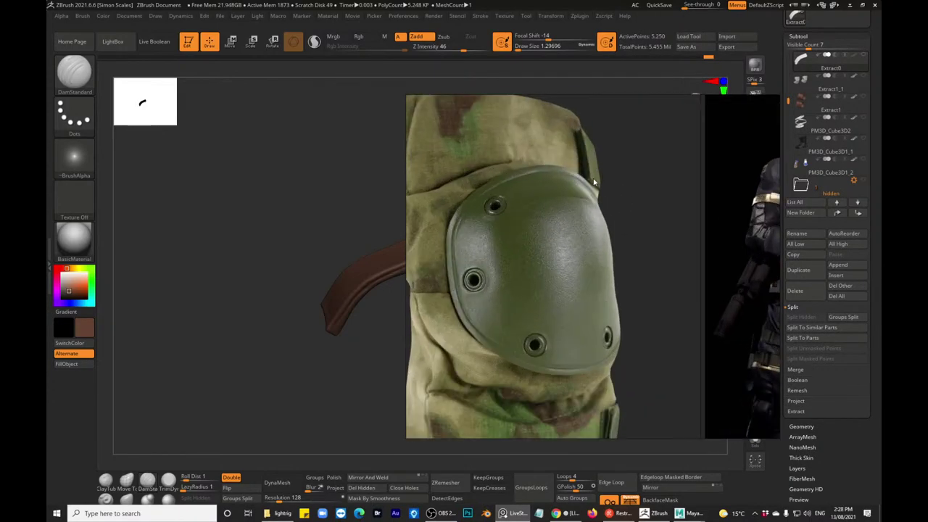
{"action": "key", "text": "alt+Tab"}
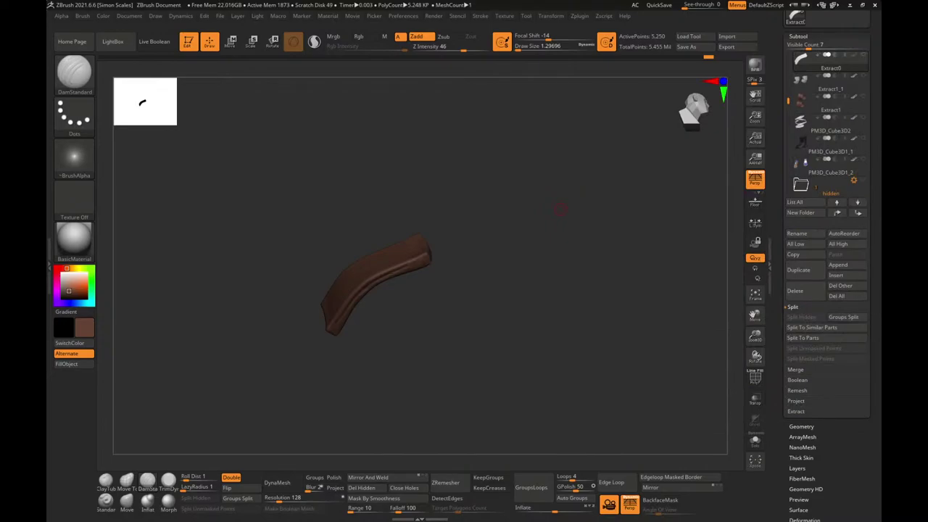
Step: Subdivide the strap to 20,994 points and turn it until its broad face shows
{"action": "left_click_drag", "start_coordinate": [470, 260], "coordinate": [497, 253]}
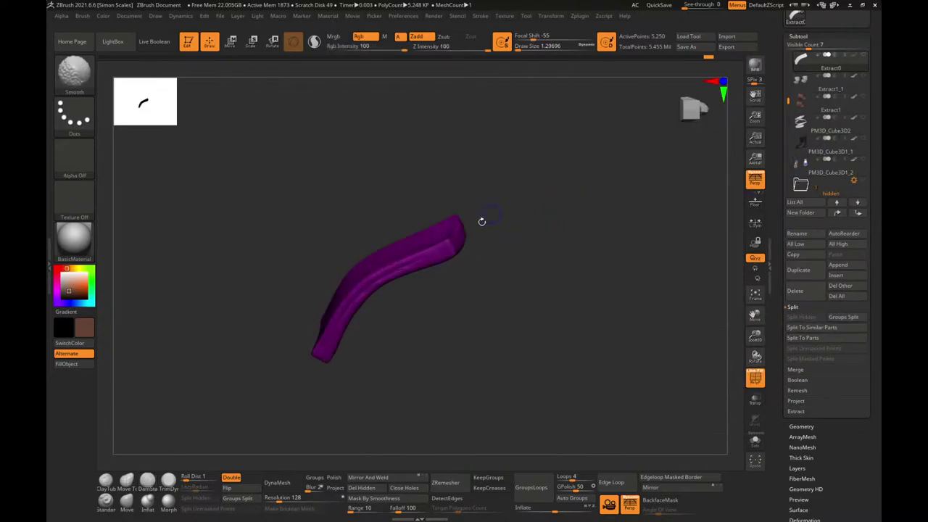
{"action": "key", "text": "ctrl"}
{"action": "key", "text": "ctrl+d"}
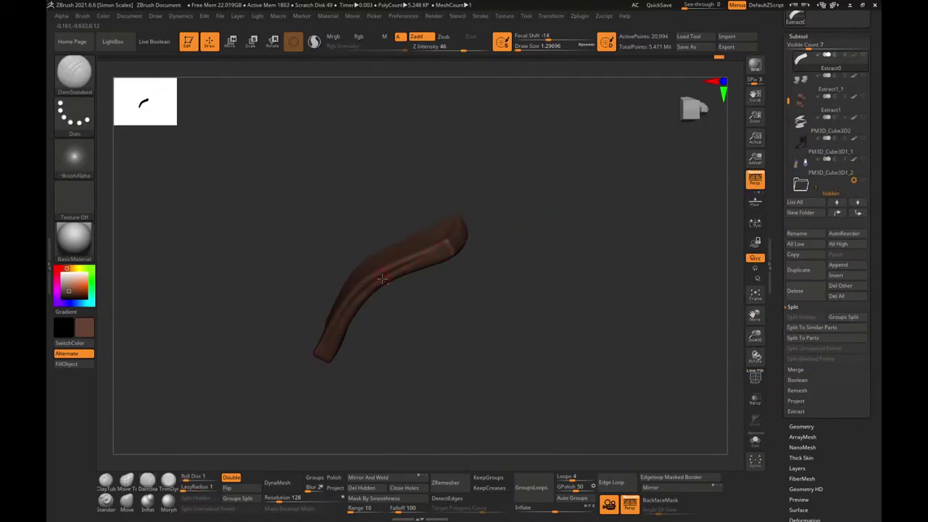
{"action": "right_click_drag", "start_coordinate": [441, 248], "coordinate": [421, 259]}
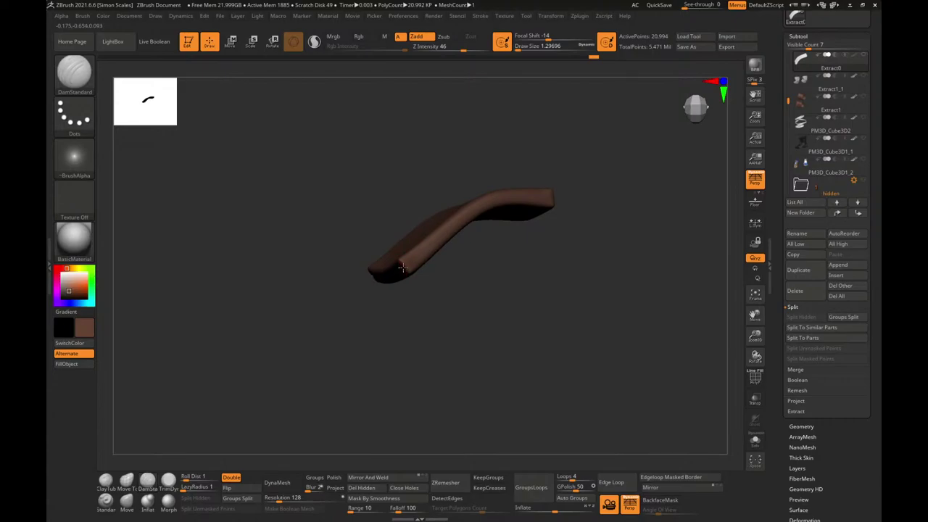
{"action": "right_click_drag", "start_coordinate": [508, 228], "coordinate": [432, 248]}
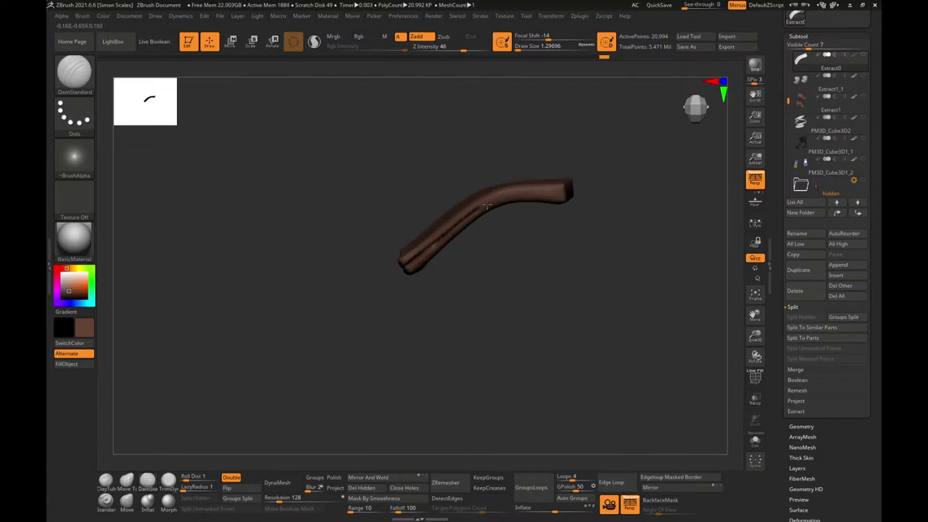
{"action": "right_click_drag", "start_coordinate": [534, 192], "coordinate": [499, 206]}
{"action": "right_click_drag", "start_coordinate": [599, 178], "coordinate": [553, 194]}
{"action": "right_click_drag", "start_coordinate": [641, 157], "coordinate": [462, 215]}
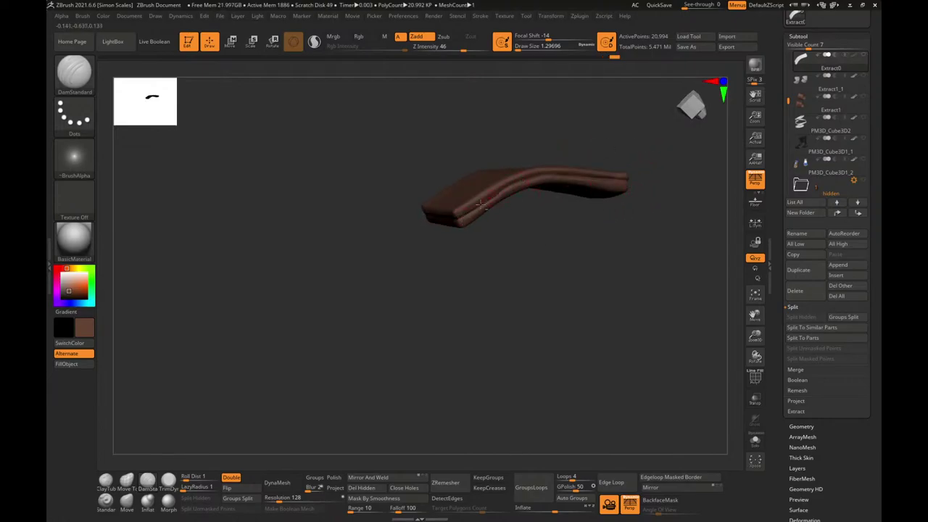
{"action": "right_click_drag", "start_coordinate": [612, 163], "coordinate": [476, 230]}
Step: Carve border creases and a centre dividing crease on the strap, then subdivide it
{"action": "mouse_move", "coordinate": [380, 245]}
{"action": "left_mouse_down", "text": "shift"}
{"action": "mouse_move", "coordinate": [362, 166]}
{"action": "mouse_move", "coordinate": [353, 187]}
{"action": "left_mouse_up", "text": "shift"}
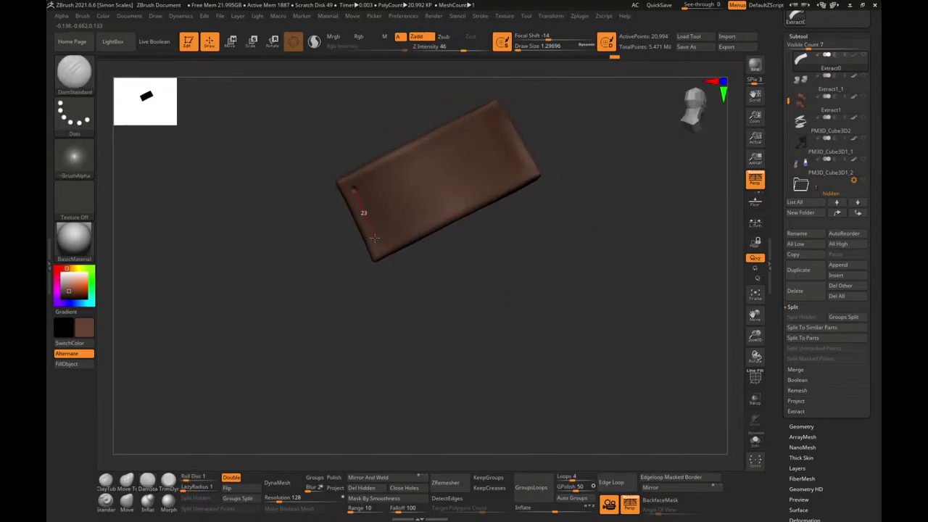
{"action": "left_click_drag", "start_coordinate": [378, 245], "coordinate": [355, 187]}
{"action": "left_click_drag", "start_coordinate": [491, 111], "coordinate": [492, 111]}
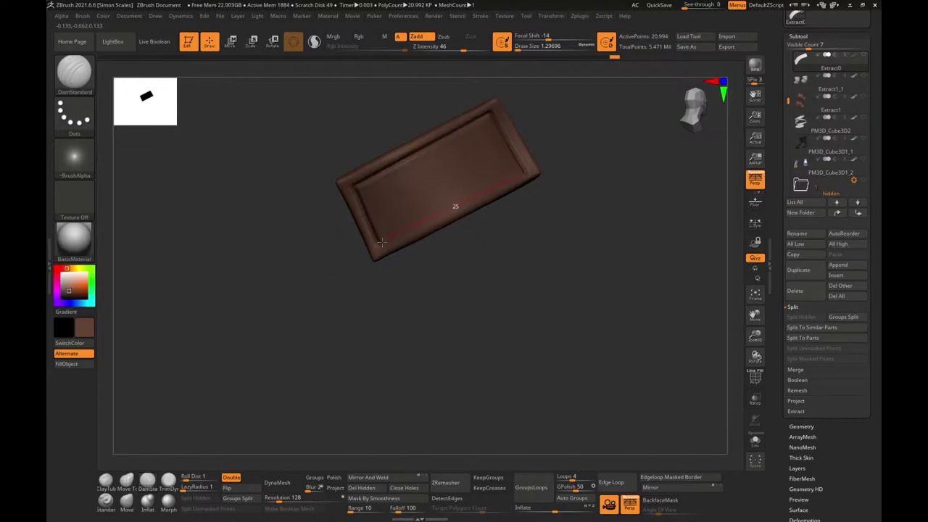
{"action": "left_click_drag", "start_coordinate": [378, 244], "coordinate": [377, 245]}
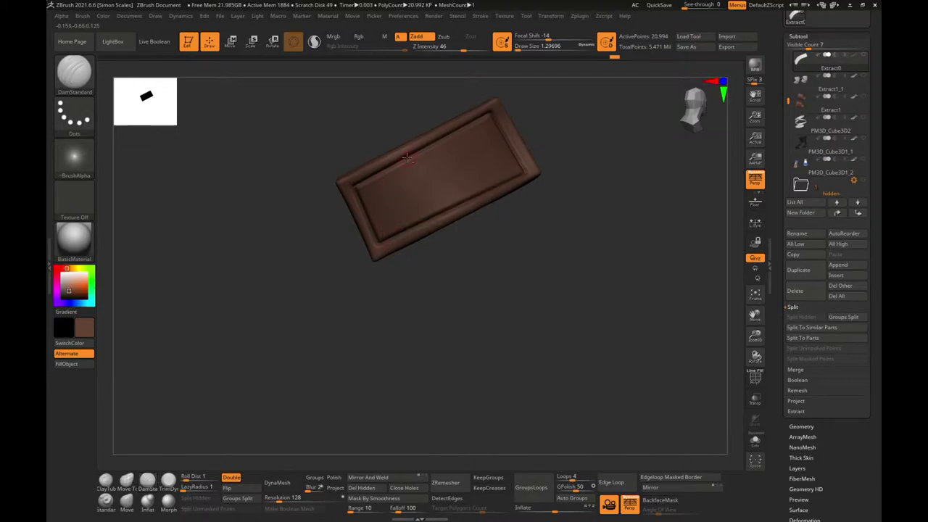
{"action": "left_click_drag", "start_coordinate": [421, 188], "coordinate": [429, 205]}
{"action": "left_click_drag", "start_coordinate": [446, 269], "coordinate": [466, 241]}
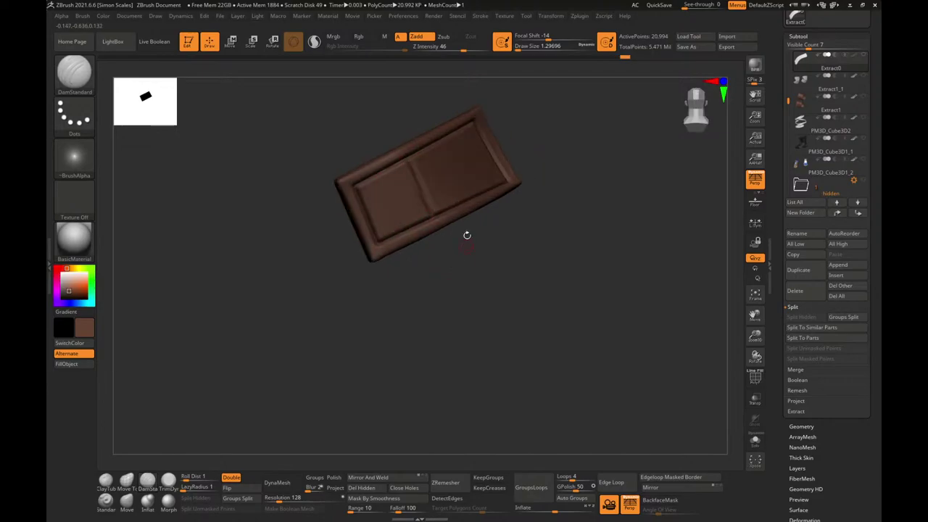
{"action": "key", "text": "ctrl+d"}
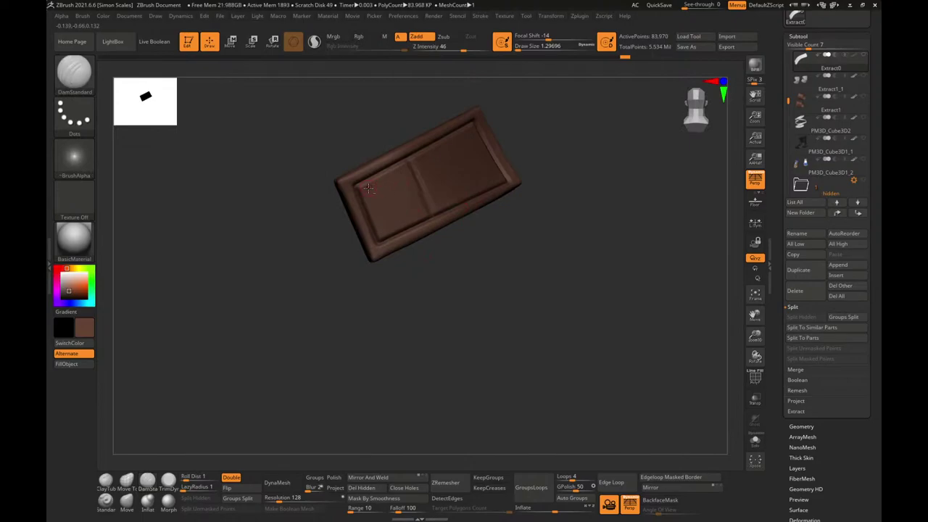
Step: Carve an X crease across the left panel and smooth it
{"action": "mouse_move", "coordinate": [425, 213]}
{"action": "left_mouse_down"}
{"action": "mouse_move", "coordinate": [383, 233]}
{"action": "mouse_move", "coordinate": [400, 183]}
{"action": "left_mouse_up"}
{"action": "left_click_drag", "start_coordinate": [383, 229], "coordinate": [381, 229]}
{"action": "mouse_move", "coordinate": [391, 266]}
{"action": "left_mouse_down"}
{"action": "mouse_move", "coordinate": [377, 280]}
{"action": "mouse_move", "coordinate": [393, 290]}
{"action": "mouse_move", "coordinate": [474, 294]}
{"action": "mouse_move", "coordinate": [392, 201]}
{"action": "left_mouse_up"}
{"action": "key", "text": "space"}
{"action": "key", "text": "space"}
{"action": "key", "text": "shift"}
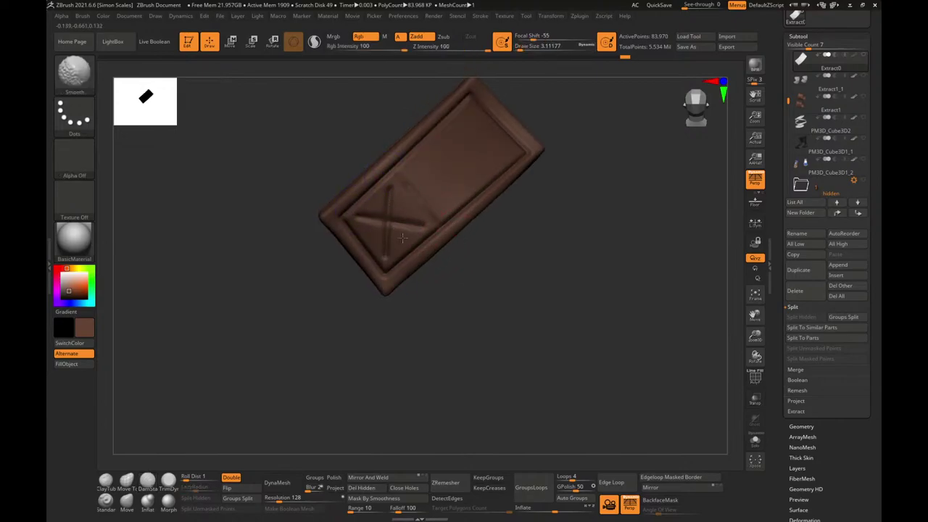
{"action": "left_click_drag", "start_coordinate": [522, 133], "coordinate": [459, 265]}
Step: Try the Clay brush, then switch to the Standard brush
{"action": "key", "text": "b"}
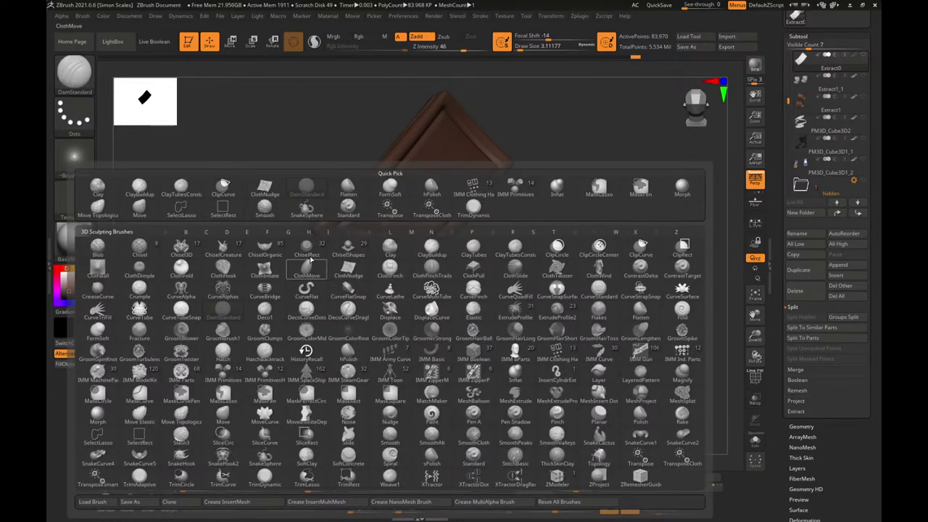
{"action": "key", "text": "c"}
{"action": "key", "text": "l"}
{"action": "key", "text": "space"}
{"action": "mouse_move", "coordinate": [313, 290]}
{"action": "left_mouse_down"}
{"action": "mouse_move", "coordinate": [314, 332]}
{"action": "mouse_move", "coordinate": [341, 218]}
{"action": "left_mouse_up"}
{"action": "key", "text": "b"}
{"action": "key", "text": "s"}
{"action": "key", "text": "t"}
{"action": "key", "text": "space"}
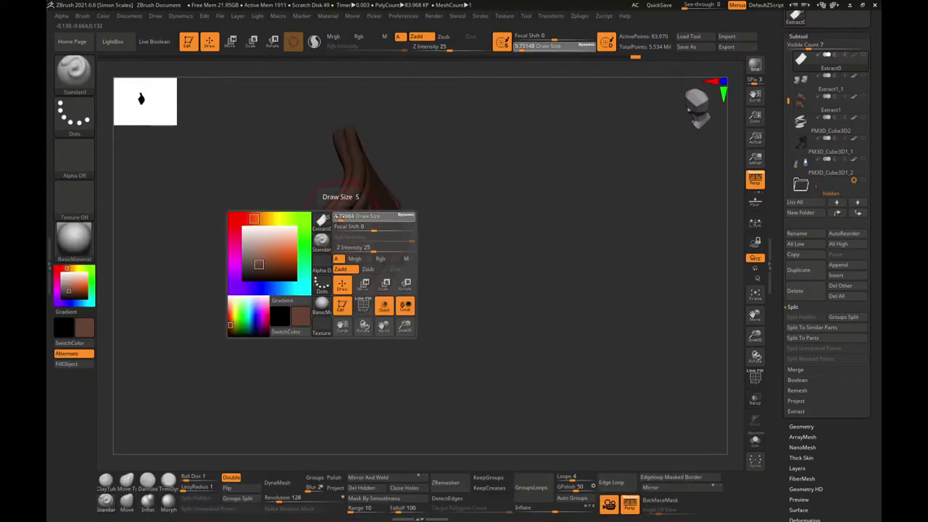
Step: Set the Standard brush to intensity 15 and size about 2.62, thickening the strap's right rolled edge
{"action": "mouse_move", "coordinate": [420, 161]}
{"action": "left_mouse_down"}
{"action": "mouse_move", "coordinate": [456, 126]}
{"action": "mouse_move", "coordinate": [346, 146]}
{"action": "left_mouse_up"}
{"action": "key", "text": "space"}
{"action": "left_click_drag", "start_coordinate": [453, 46], "coordinate": [433, 46]}
{"action": "left_click_drag", "start_coordinate": [428, 95], "coordinate": [319, 134]}
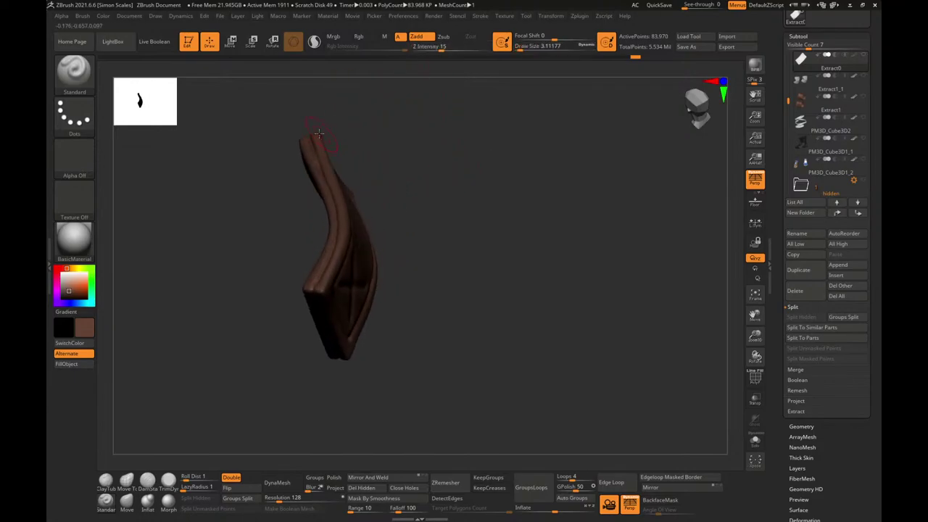
{"action": "key", "text": "space"}
{"action": "left_click_drag", "start_coordinate": [377, 227], "coordinate": [303, 289]}
{"action": "left_click_drag", "start_coordinate": [336, 200], "coordinate": [305, 240]}
{"action": "key", "text": "space"}
{"action": "left_click_drag", "start_coordinate": [348, 174], "coordinate": [384, 175]}
{"action": "left_click_drag", "start_coordinate": [432, 172], "coordinate": [285, 266]}
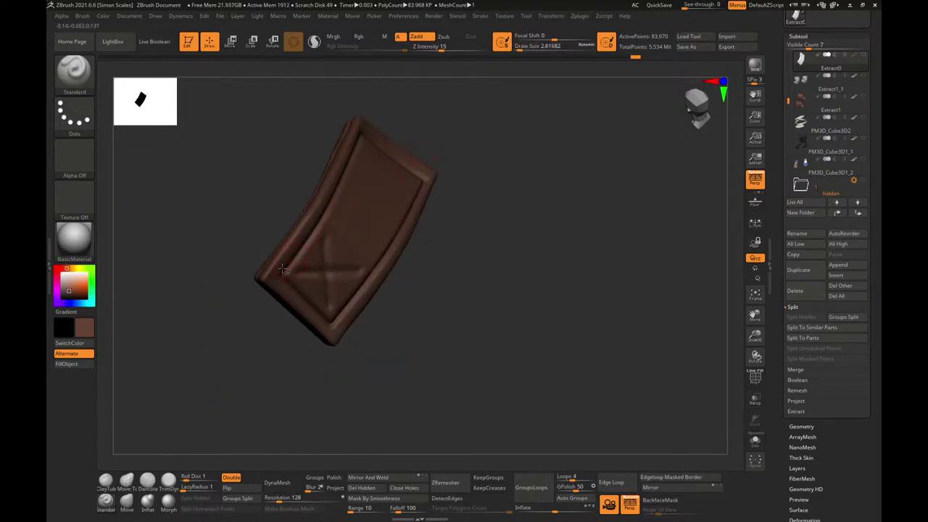
{"action": "left_click_drag", "start_coordinate": [355, 138], "coordinate": [376, 144]}
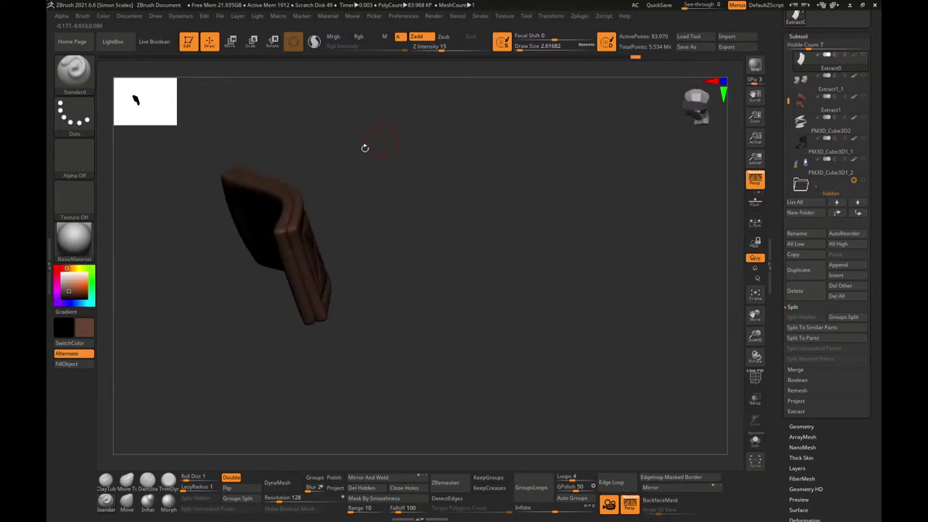
{"action": "mouse_move", "coordinate": [296, 245]}
{"action": "left_mouse_down"}
{"action": "mouse_move", "coordinate": [358, 307]}
{"action": "mouse_move", "coordinate": [383, 193]}
{"action": "mouse_move", "coordinate": [316, 211]}
{"action": "left_mouse_up"}
{"action": "key", "text": "space"}
{"action": "left_click_drag", "start_coordinate": [345, 297], "coordinate": [318, 209]}
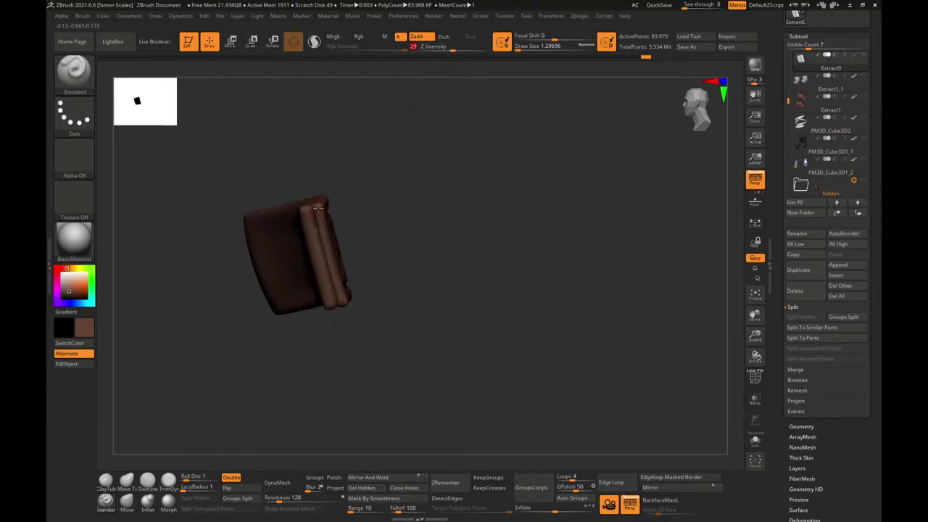
Step: Lower the brush intensity to 21 and inspect the strap from several angles
{"action": "mouse_move", "coordinate": [337, 285]}
{"action": "left_mouse_down"}
{"action": "mouse_move", "coordinate": [421, 336]}
{"action": "mouse_move", "coordinate": [452, 261]}
{"action": "mouse_move", "coordinate": [425, 280]}
{"action": "mouse_move", "coordinate": [392, 258]}
{"action": "mouse_move", "coordinate": [431, 261]}
{"action": "mouse_move", "coordinate": [375, 283]}
{"action": "mouse_move", "coordinate": [431, 244]}
{"action": "mouse_move", "coordinate": [362, 297]}
{"action": "left_mouse_up"}
{"action": "key", "text": "space"}
{"action": "key", "text": "space"}
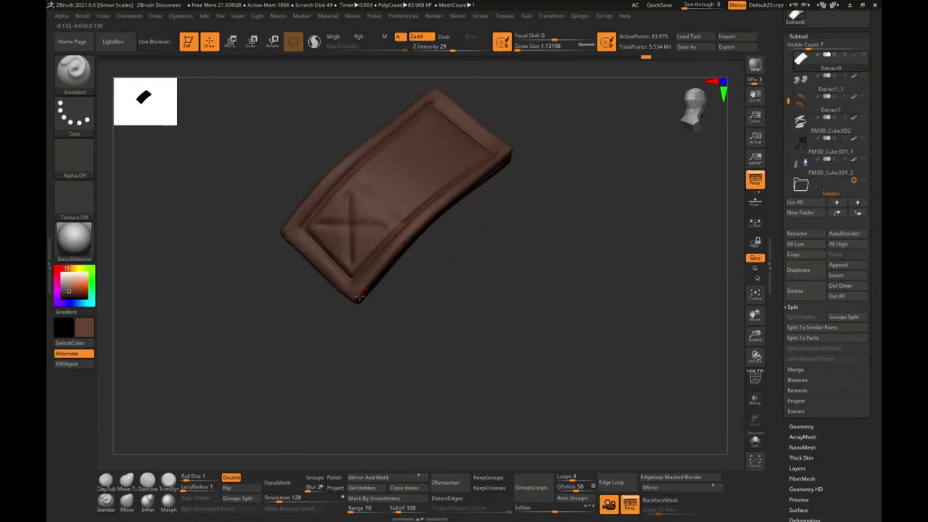
{"action": "left_click_drag", "start_coordinate": [416, 231], "coordinate": [467, 216]}
{"action": "left_click_drag", "start_coordinate": [407, 232], "coordinate": [348, 231]}
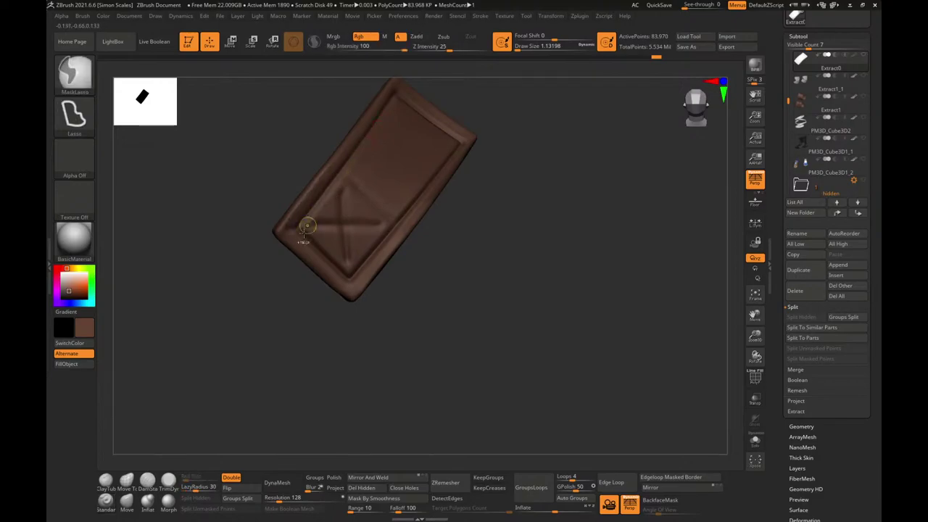
{"action": "left_click_drag", "start_coordinate": [413, 48], "coordinate": [403, 49]}
{"action": "left_click_drag", "start_coordinate": [464, 138], "coordinate": [418, 124]}
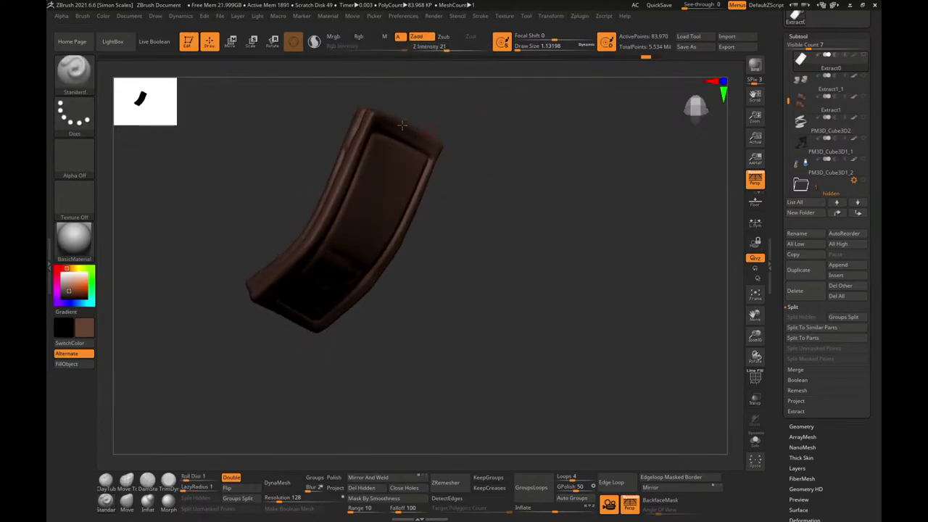
{"action": "left_click_drag", "start_coordinate": [472, 85], "coordinate": [391, 159]}
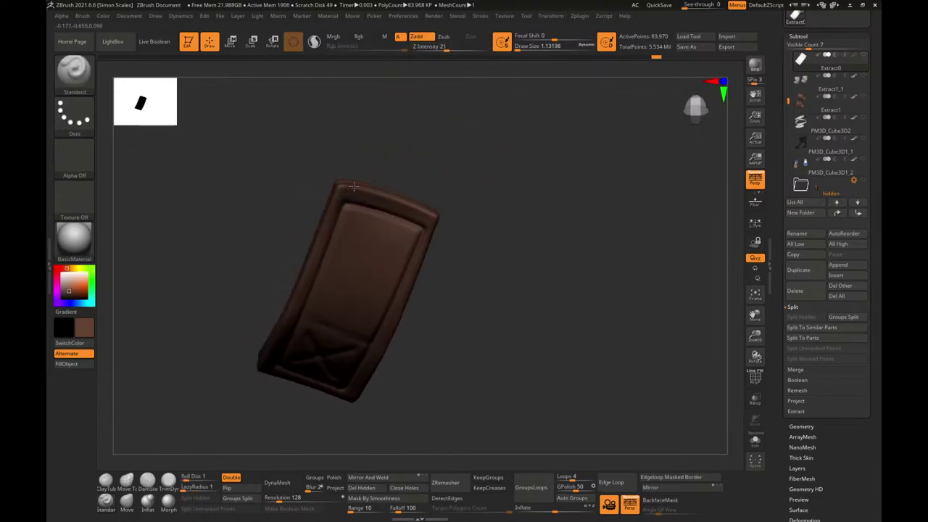
{"action": "left_click_drag", "start_coordinate": [471, 198], "coordinate": [381, 175]}
{"action": "key", "text": "space"}
{"action": "left_click_drag", "start_coordinate": [457, 278], "coordinate": [446, 168]}
{"action": "key", "text": "space"}
{"action": "mouse_move", "coordinate": [430, 228]}
{"action": "left_mouse_down"}
{"action": "mouse_move", "coordinate": [432, 202]}
{"action": "mouse_move", "coordinate": [457, 169]}
{"action": "left_mouse_up"}
{"action": "left_click_drag", "start_coordinate": [483, 238], "coordinate": [462, 191]}
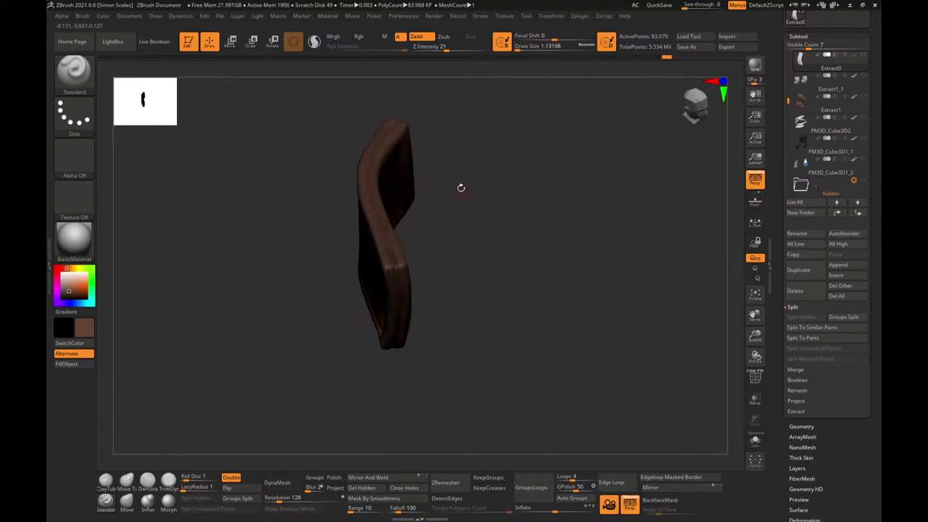
{"action": "mouse_move", "coordinate": [467, 157]}
{"action": "left_mouse_down"}
{"action": "mouse_move", "coordinate": [472, 209]}
{"action": "mouse_move", "coordinate": [409, 146]}
{"action": "mouse_move", "coordinate": [403, 158]}
{"action": "left_mouse_up"}
{"action": "key", "text": "space"}
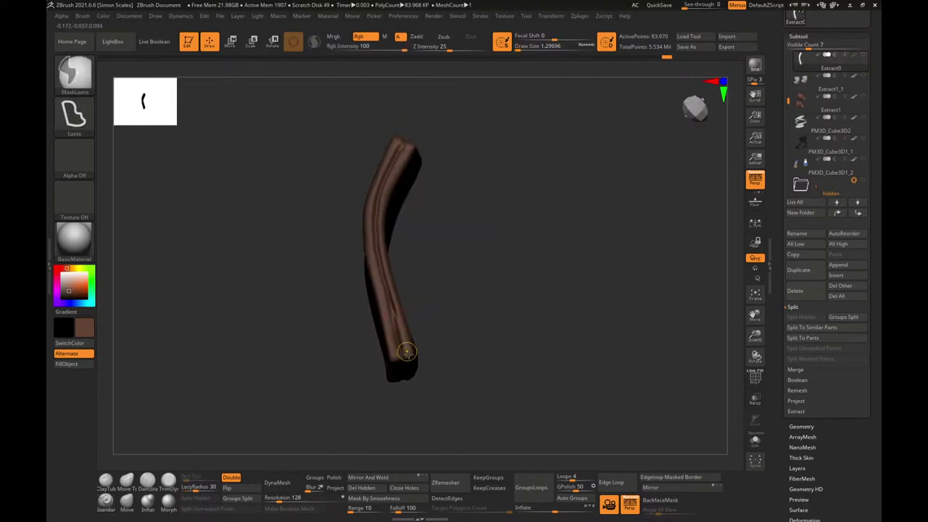
{"action": "left_click_drag", "start_coordinate": [415, 190], "coordinate": [474, 173]}
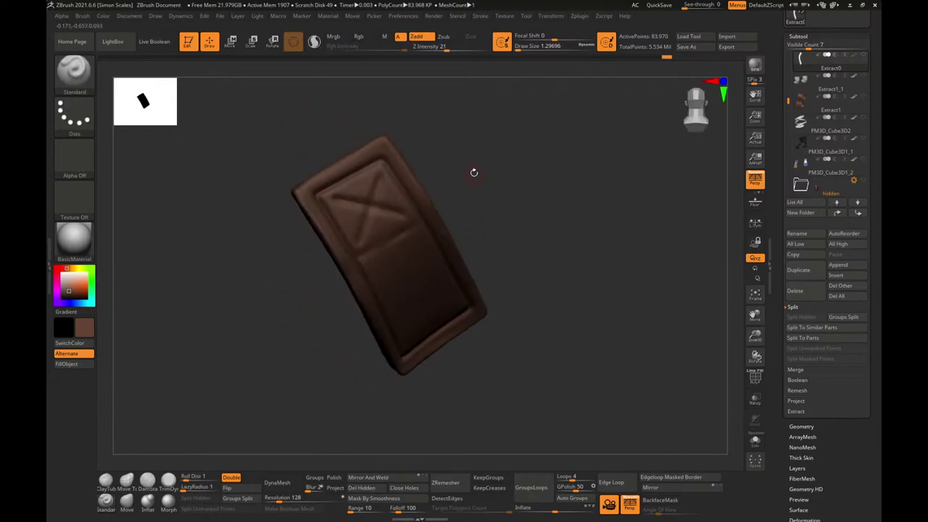
Step: Carve a groove across the tab panel's middle with DamStandard, then smooth it
{"action": "key", "text": "b"}
{"action": "key", "text": "d"}
{"action": "key", "text": "s"}
{"action": "key", "text": "space"}
{"action": "key", "text": "space"}
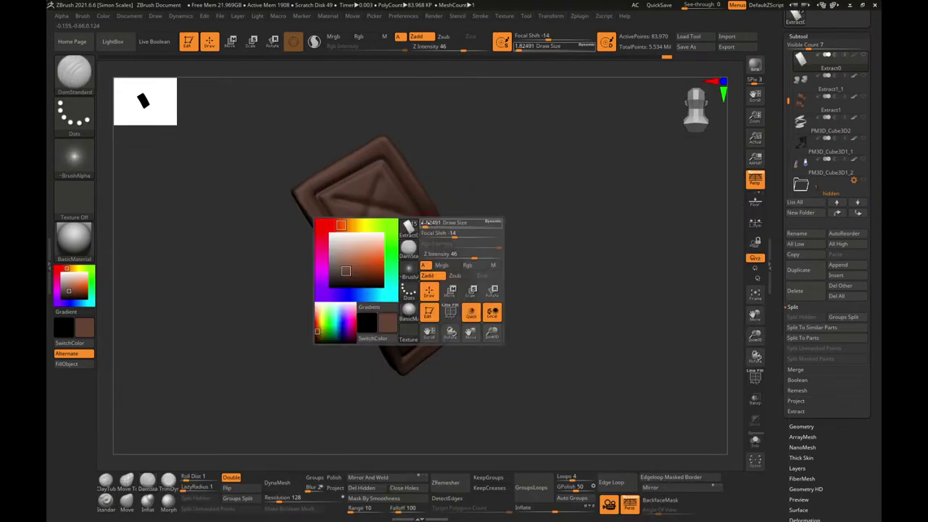
{"action": "left_click_drag", "start_coordinate": [424, 222], "coordinate": [352, 259]}
{"action": "left_click_drag", "start_coordinate": [468, 150], "coordinate": [405, 168]}
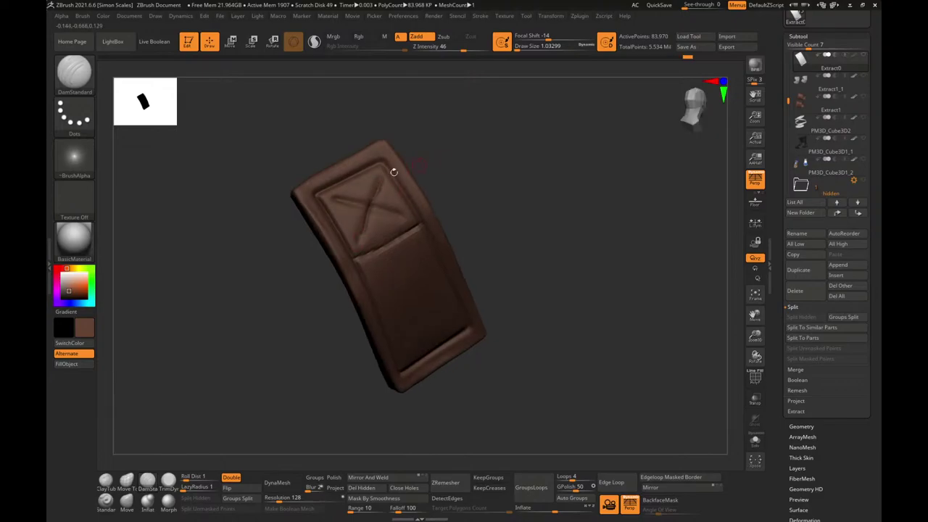
{"action": "mouse_move", "coordinate": [513, 253]}
{"action": "left_mouse_down"}
{"action": "mouse_move", "coordinate": [514, 210]}
{"action": "mouse_move", "coordinate": [495, 173]}
{"action": "left_mouse_up"}
{"action": "key", "text": "shift"}
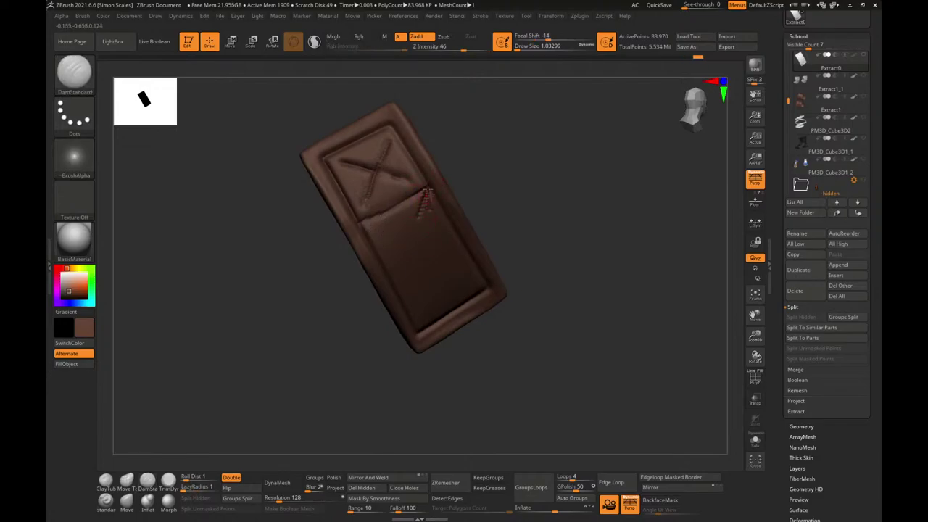
{"action": "key", "text": "shift"}
{"action": "left_click_drag", "start_coordinate": [432, 253], "coordinate": [487, 155]}
Step: Subdivide the strap, lower brush intensity to 21 with a smaller size, and smooth
{"action": "key", "text": "space"}
{"action": "key", "text": "ctrl+d"}
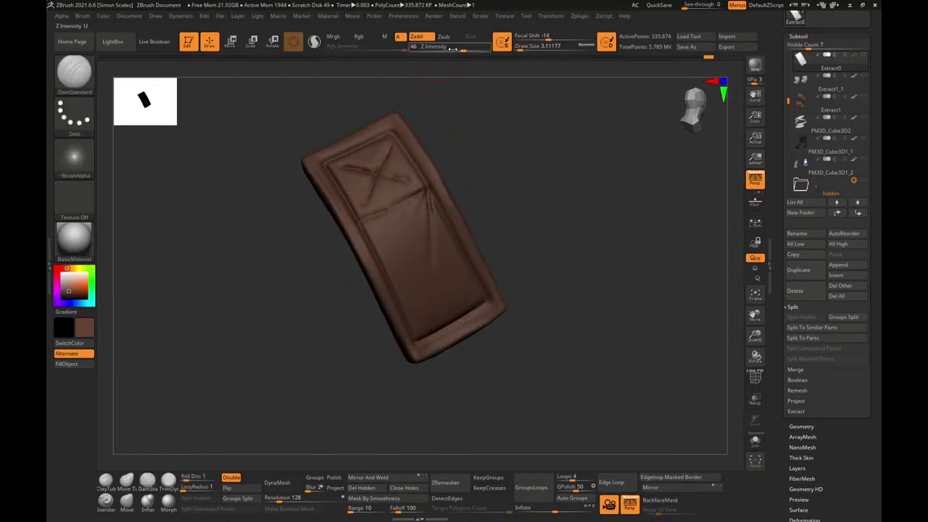
{"action": "key", "text": "space"}
{"action": "left_click_drag", "start_coordinate": [386, 186], "coordinate": [377, 186]}
{"action": "mouse_move", "coordinate": [464, 160]}
{"action": "left_mouse_down"}
{"action": "mouse_move", "coordinate": [487, 169]}
{"action": "mouse_move", "coordinate": [358, 219]}
{"action": "left_mouse_up"}
{"action": "left_click_drag", "start_coordinate": [494, 168], "coordinate": [445, 146]}
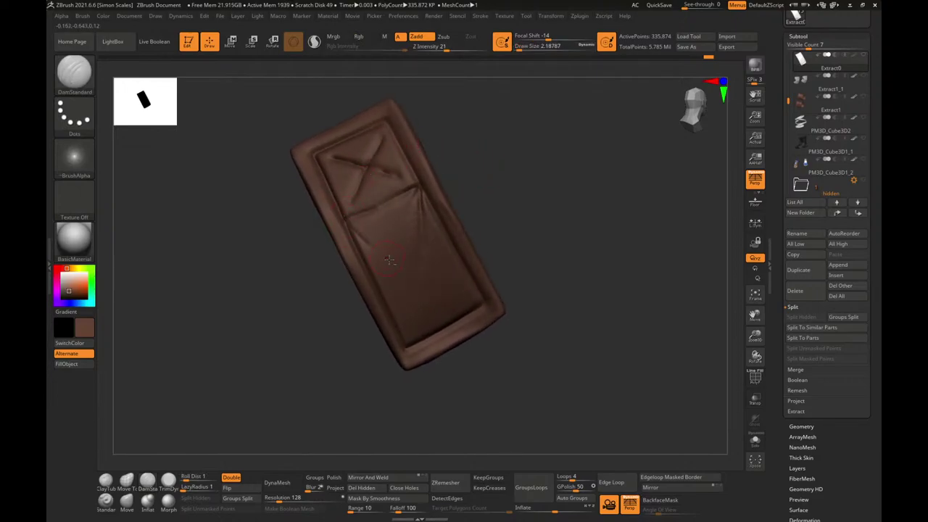
{"action": "key", "text": "shift"}
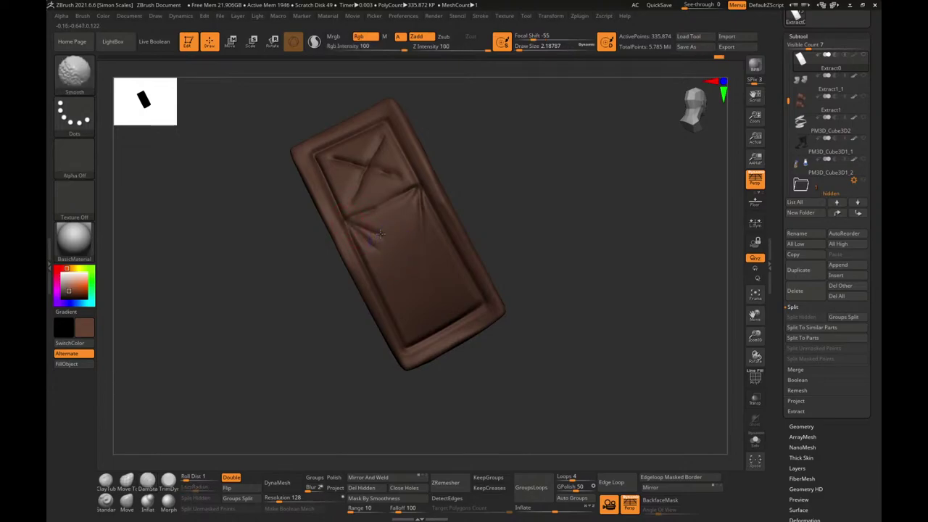
{"action": "mouse_move", "coordinate": [373, 246]}
{"action": "left_mouse_down"}
{"action": "mouse_move", "coordinate": [414, 187]}
{"action": "mouse_move", "coordinate": [529, 187]}
{"action": "mouse_move", "coordinate": [371, 121]}
{"action": "left_mouse_up"}
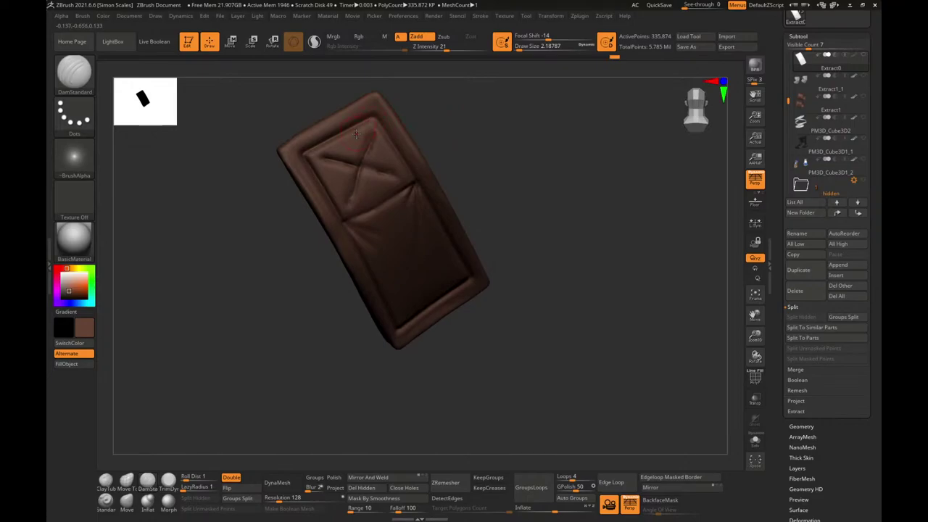
Step: Build up clay at the strap's upper-left corner using the Clay brush at size about 2.19
{"action": "key", "text": "b"}
{"action": "key", "text": "c"}
{"action": "key", "text": "l"}
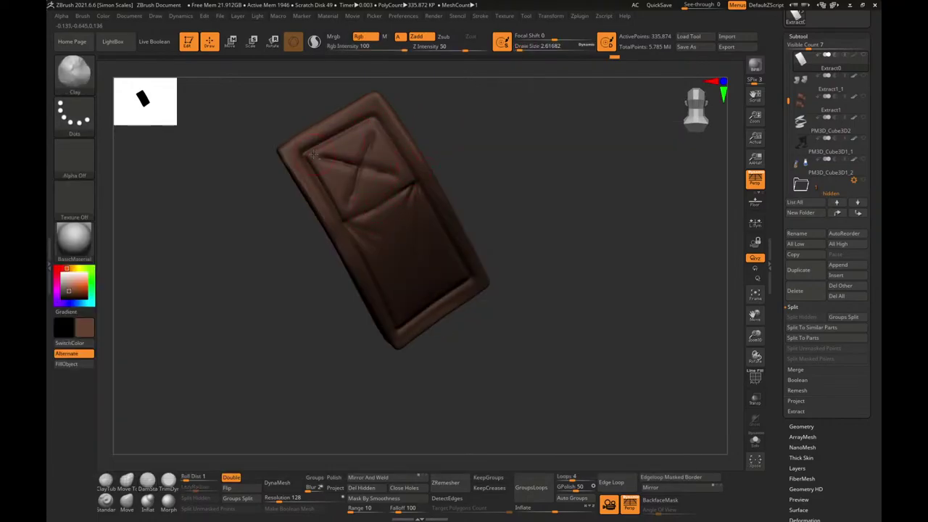
{"action": "key", "text": "space"}
{"action": "key", "text": "space"}
{"action": "left_click_drag", "start_coordinate": [309, 153], "coordinate": [313, 154]}
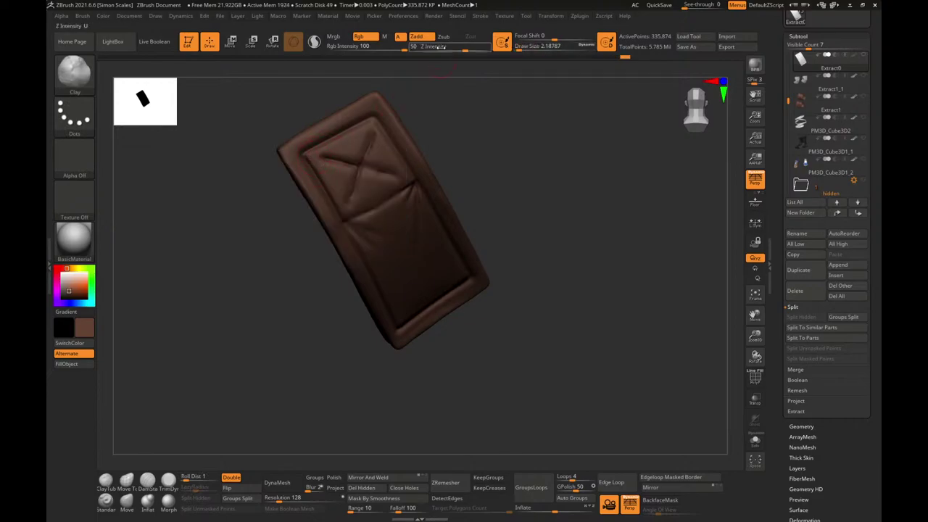
{"action": "left_click_drag", "start_coordinate": [417, 76], "coordinate": [320, 150]}
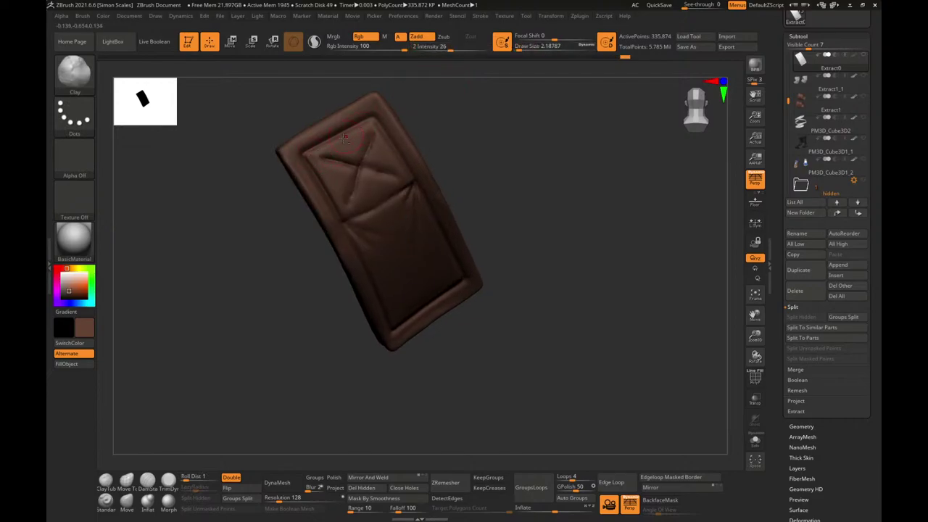
{"action": "left_click_drag", "start_coordinate": [329, 182], "coordinate": [313, 159]}
{"action": "left_click_drag", "start_coordinate": [455, 144], "coordinate": [350, 184]}
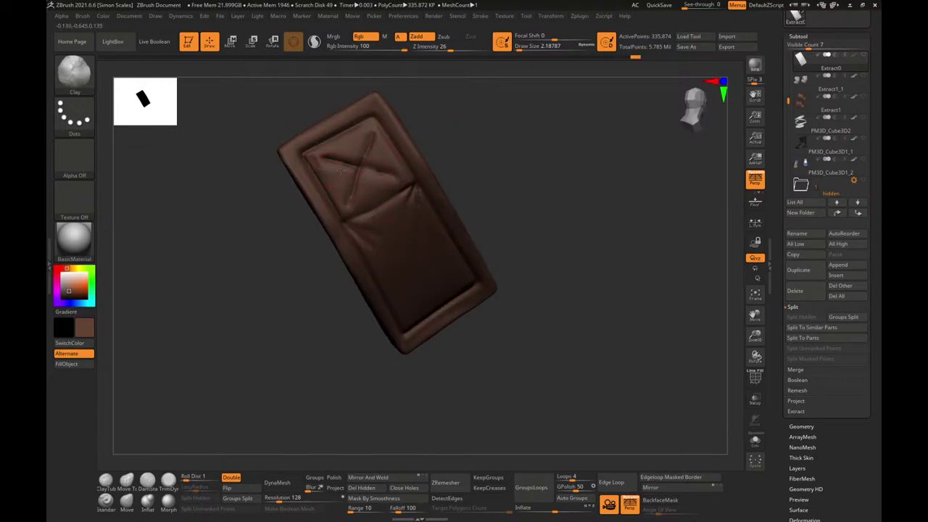
{"action": "left_click_drag", "start_coordinate": [446, 125], "coordinate": [435, 129]}
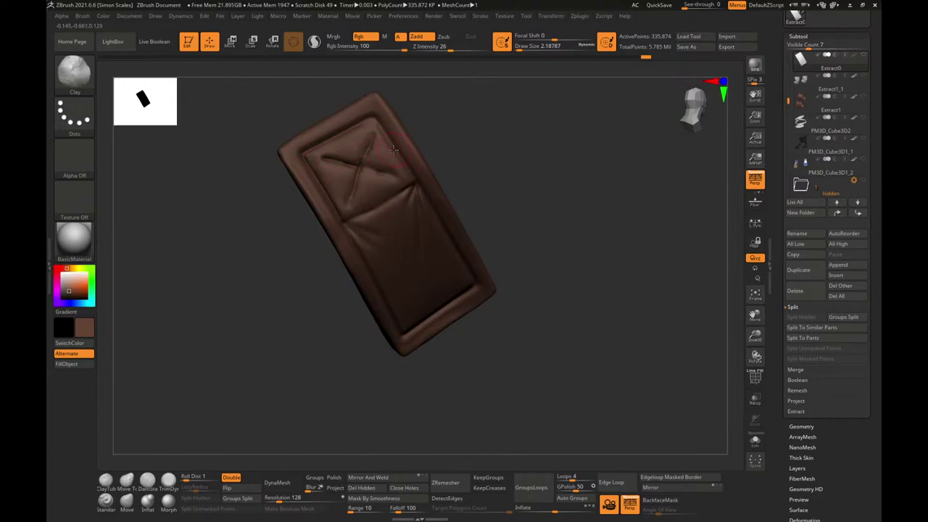
Step: Carve a sharp X crease into the tab's small panel with DamStandard and smooth it
{"action": "key", "text": "b"}
{"action": "key", "text": "d"}
{"action": "key", "text": "s"}
{"action": "key", "text": "space"}
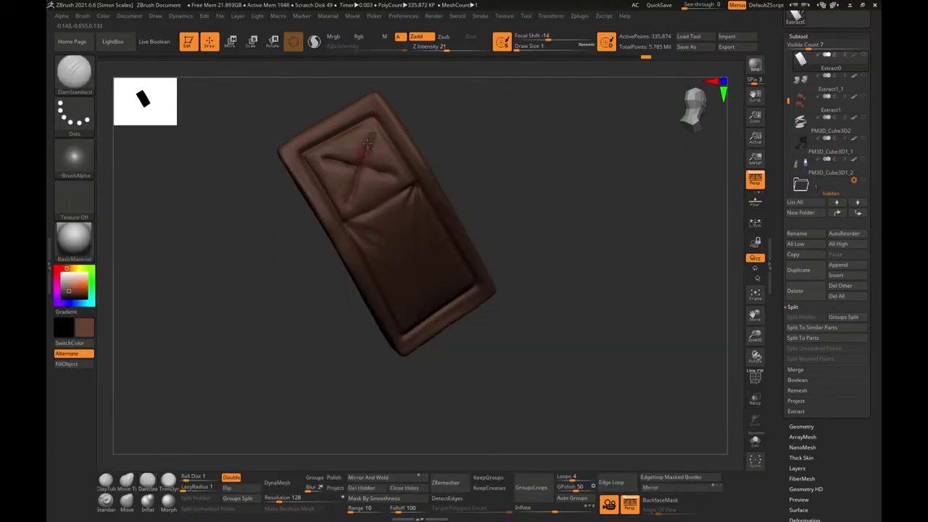
{"action": "mouse_move", "coordinate": [454, 123]}
{"action": "left_mouse_down"}
{"action": "mouse_move", "coordinate": [469, 124]}
{"action": "mouse_move", "coordinate": [453, 128]}
{"action": "left_mouse_up"}
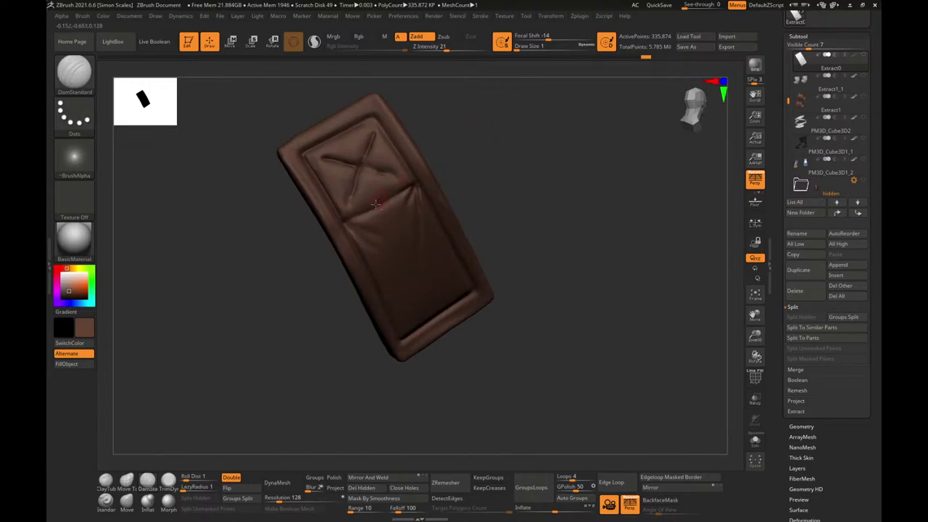
{"action": "left_click_drag", "start_coordinate": [466, 173], "coordinate": [489, 177]}
{"action": "key", "text": "space"}
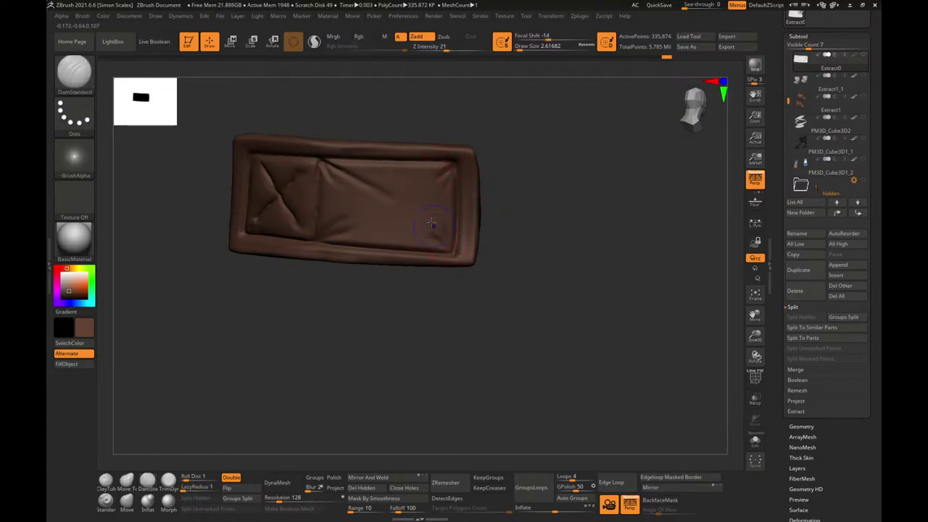
{"action": "key", "text": "shift"}
Step: Select the Clay brush and resize it to about 4.3
{"action": "key", "text": "b"}
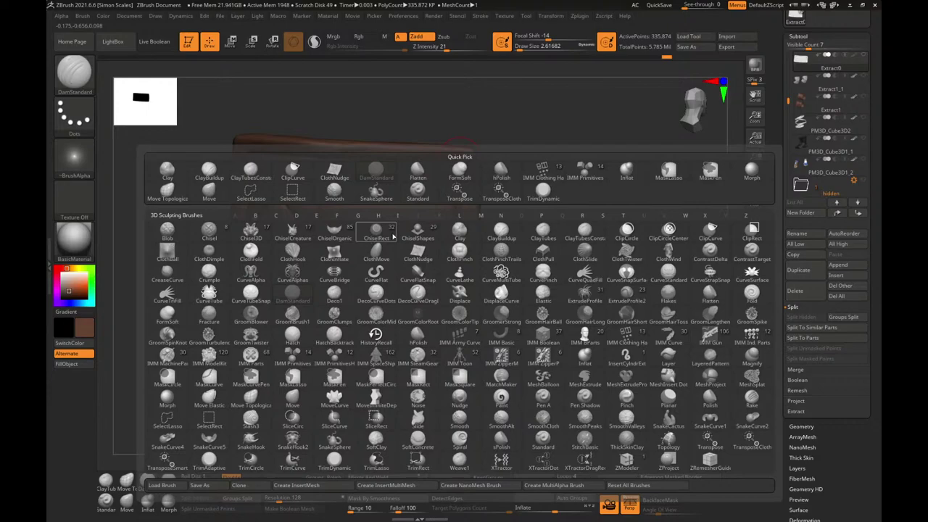
{"action": "key", "text": "c"}
{"action": "key", "text": "l"}
{"action": "key", "text": "space"}
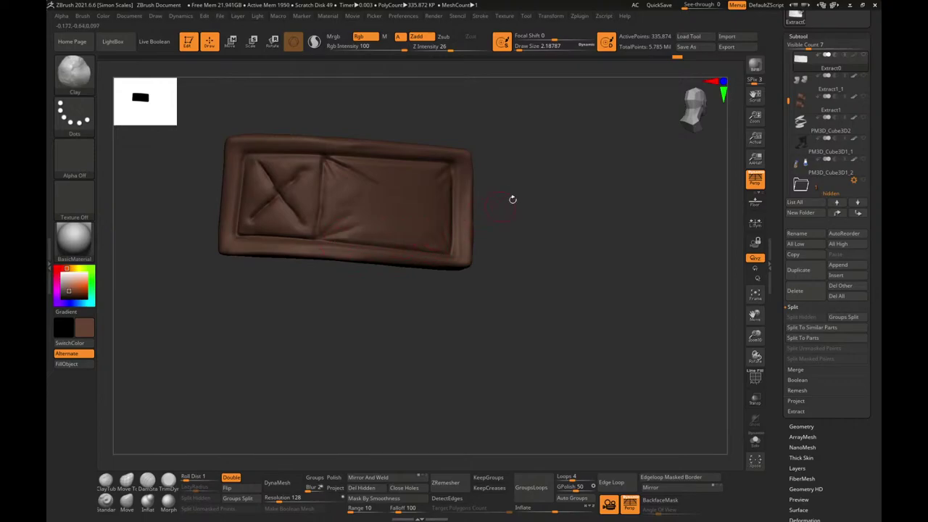
{"action": "left_click_drag", "start_coordinate": [511, 201], "coordinate": [386, 175]}
{"action": "key", "text": "space"}
{"action": "left_click_drag", "start_coordinate": [545, 161], "coordinate": [489, 118]}
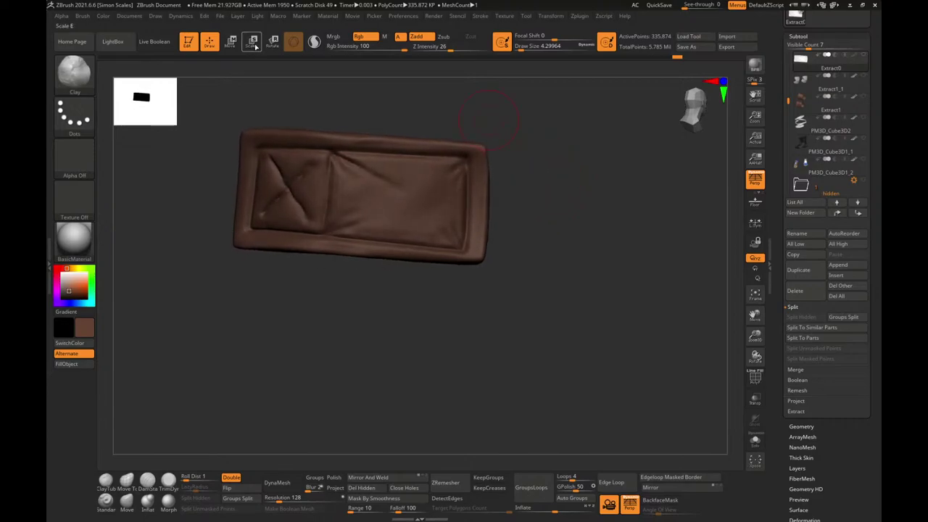
Step: Pull the tab along Y with the Move Gizmo 3D to drape it
{"action": "left_click", "coordinate": [230, 42]}
{"action": "left_click", "coordinate": [293, 41]}
{"action": "left_click_drag", "start_coordinate": [266, 180], "coordinate": [474, 193]}
{"action": "left_click", "coordinate": [209, 41]}
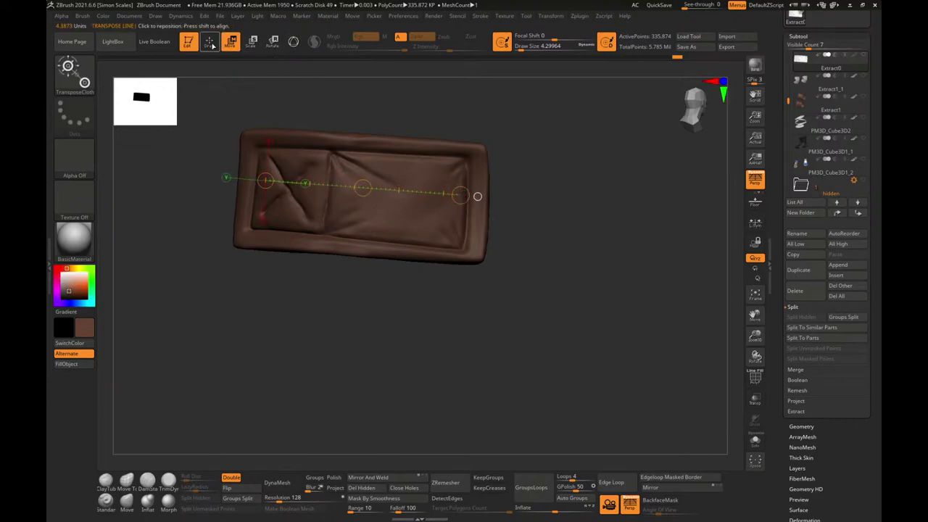
{"action": "left_click", "coordinate": [231, 41]}
{"action": "left_click", "coordinate": [293, 42]}
{"action": "left_click_drag", "start_coordinate": [312, 179], "coordinate": [308, 158]}
Step: Drop the tab to a lower subdivision level, rotate it about 12 degrees and stretch it along X
{"action": "left_click", "coordinate": [798, 35]}
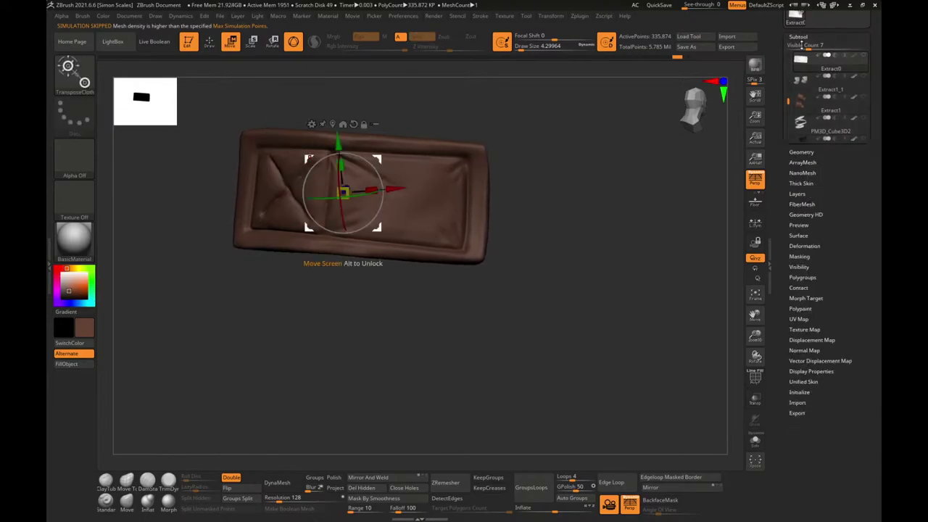
{"action": "left_click", "coordinate": [801, 45]}
{"action": "left_click", "coordinate": [814, 66]}
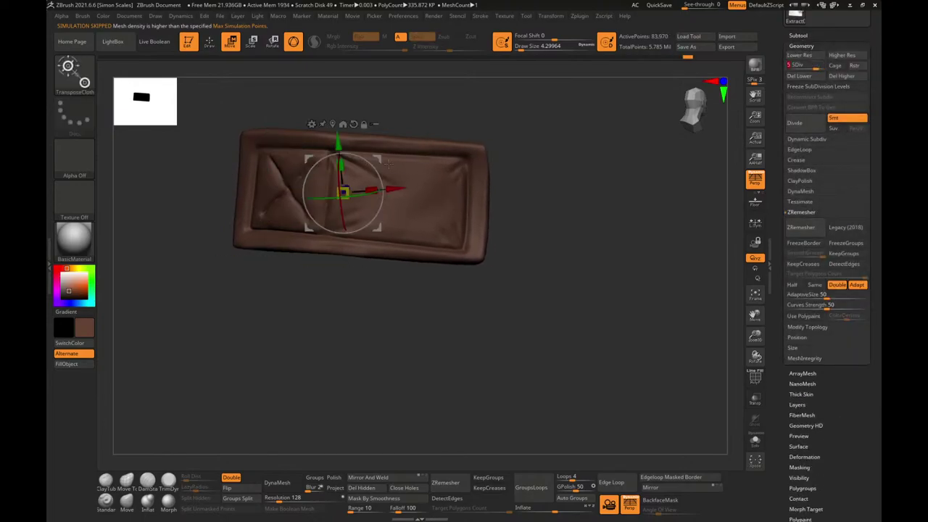
{"action": "mouse_move", "coordinate": [373, 164]}
{"action": "left_mouse_down"}
{"action": "mouse_move", "coordinate": [368, 198]}
{"action": "mouse_move", "coordinate": [524, 147]}
{"action": "mouse_move", "coordinate": [528, 119]}
{"action": "left_mouse_up"}
{"action": "key", "text": "ctrl+z"}
{"action": "mouse_move", "coordinate": [371, 197]}
{"action": "left_mouse_down"}
{"action": "mouse_move", "coordinate": [384, 183]}
{"action": "mouse_move", "coordinate": [372, 192]}
{"action": "left_mouse_up"}
Step: Undo the bend back to the flat tab and raise it to SDiv 6
{"action": "key", "text": "ctrl+z"}
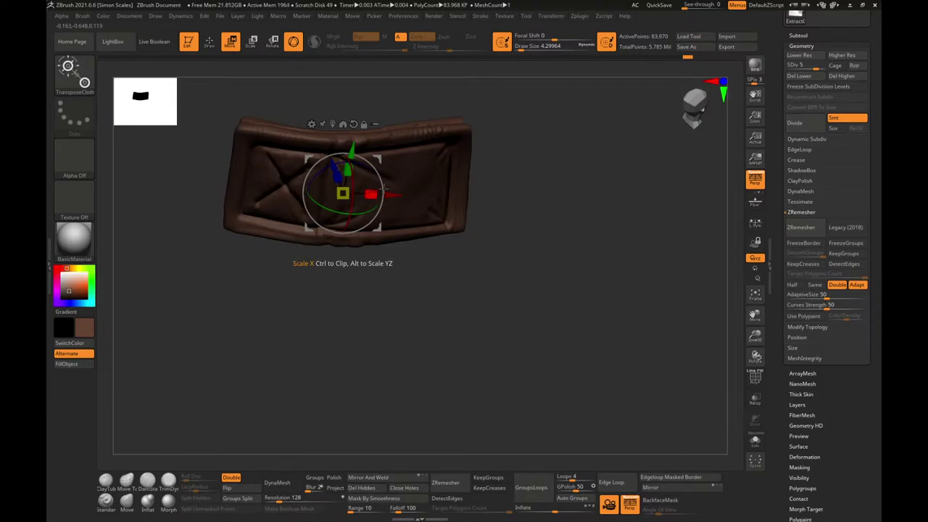
{"action": "key", "text": "ctrl+z"}
{"action": "key", "text": "ctrl+z"}
{"action": "key", "text": "q"}
{"action": "left_click_drag", "start_coordinate": [489, 125], "coordinate": [473, 138]}
{"action": "key", "text": "ctrl+d"}
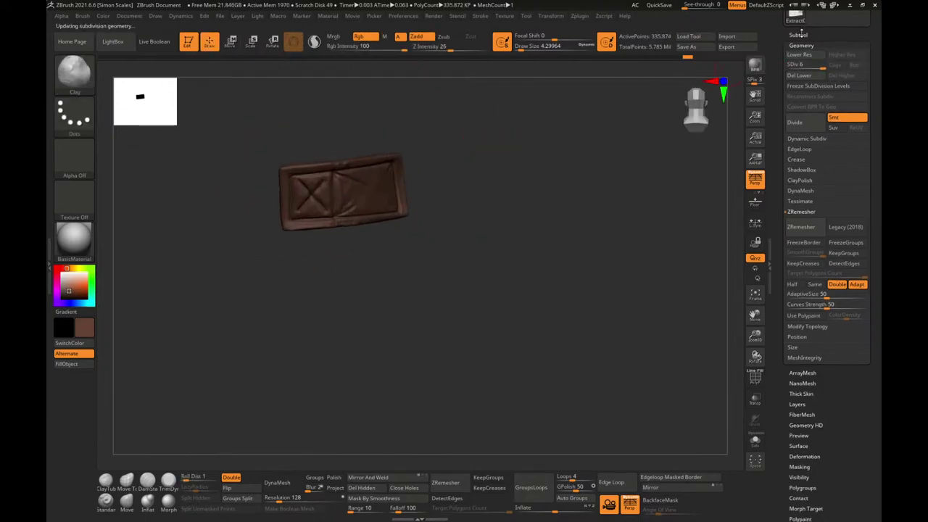
Step: Show all the other subtools again and view the knee band from the side
{"action": "left_click", "coordinate": [798, 34]}
{"action": "mouse_move", "coordinate": [865, 56]}
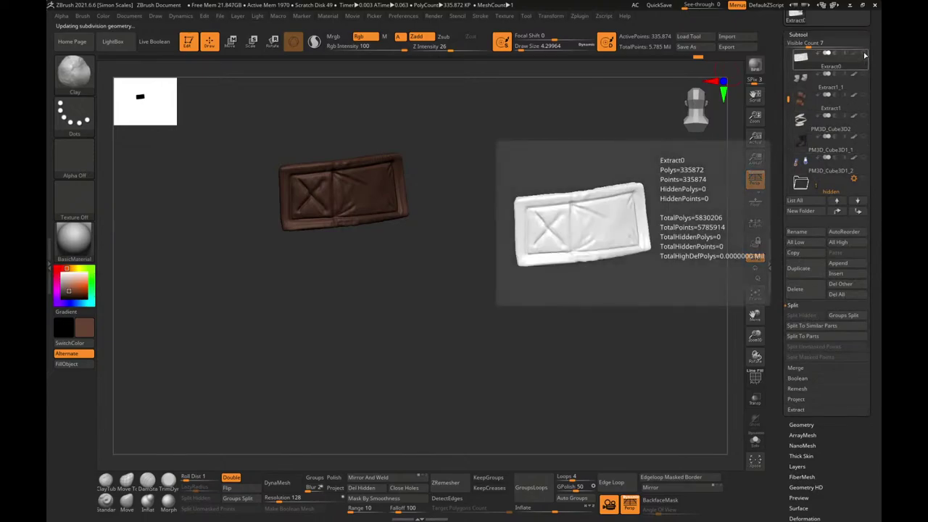
{"action": "left_click", "coordinate": [863, 54], "text": "shift"}
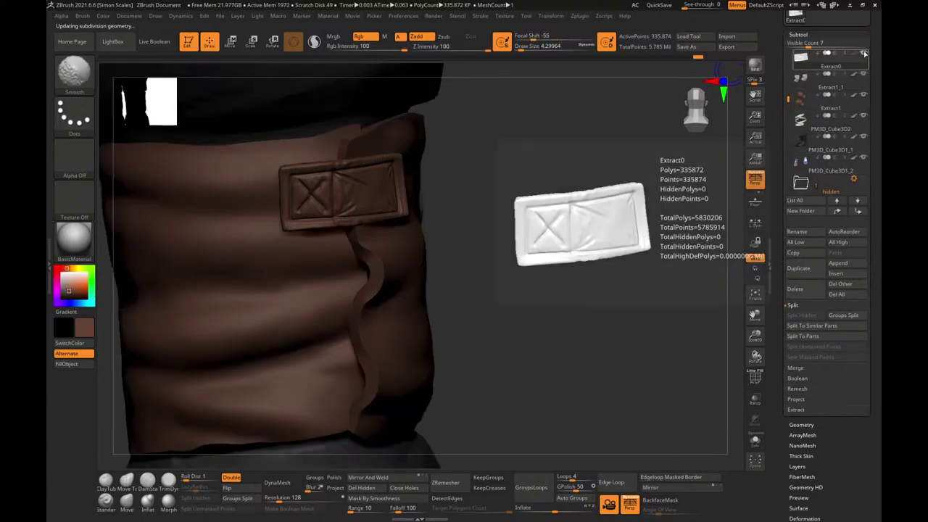
{"action": "left_click", "coordinate": [106, 16]}
{"action": "left_click_drag", "start_coordinate": [464, 153], "coordinate": [582, 201]}
Step: Delete the tab's lower subdivision levels and slide it down along the knee band
{"action": "key", "text": "w"}
{"action": "mouse_move", "coordinate": [551, 152]}
{"action": "left_mouse_down"}
{"action": "mouse_move", "coordinate": [539, 146]}
{"action": "mouse_move", "coordinate": [550, 149]}
{"action": "left_mouse_up"}
{"action": "left_click", "coordinate": [801, 424]}
{"action": "left_click", "coordinate": [799, 74]}
{"action": "left_click_drag", "start_coordinate": [580, 232], "coordinate": [551, 229]}
{"action": "left_click_drag", "start_coordinate": [339, 189], "coordinate": [327, 254]}
Step: Select the knee band subtool and turn on its polygroup wireframe (PolyF)
{"action": "left_click_drag", "start_coordinate": [549, 181], "coordinate": [612, 197]}
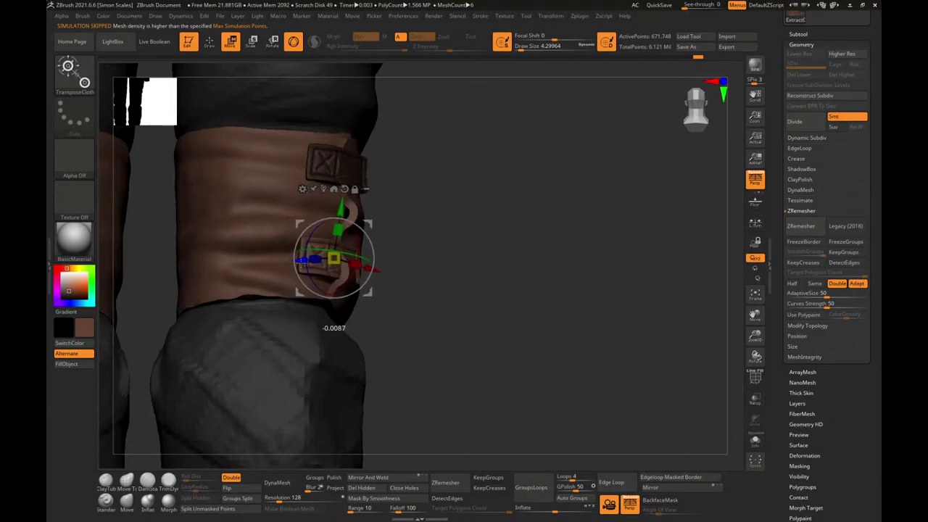
{"action": "left_click_drag", "start_coordinate": [420, 247], "coordinate": [363, 225]}
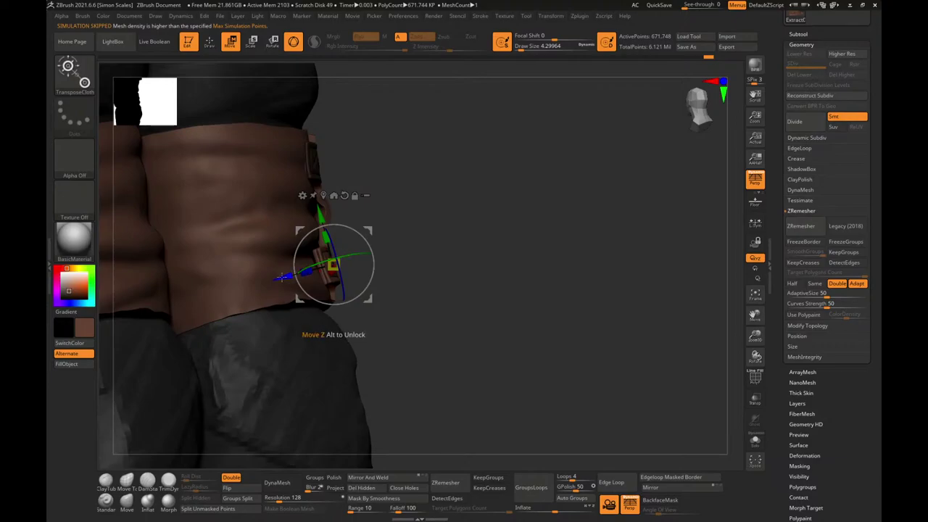
{"action": "left_click_drag", "start_coordinate": [419, 209], "coordinate": [320, 114]}
{"action": "key", "text": "q"}
{"action": "left_click_drag", "start_coordinate": [450, 155], "coordinate": [385, 238]}
{"action": "left_click", "coordinate": [374, 210], "text": "alt"}
{"action": "key", "text": "space"}
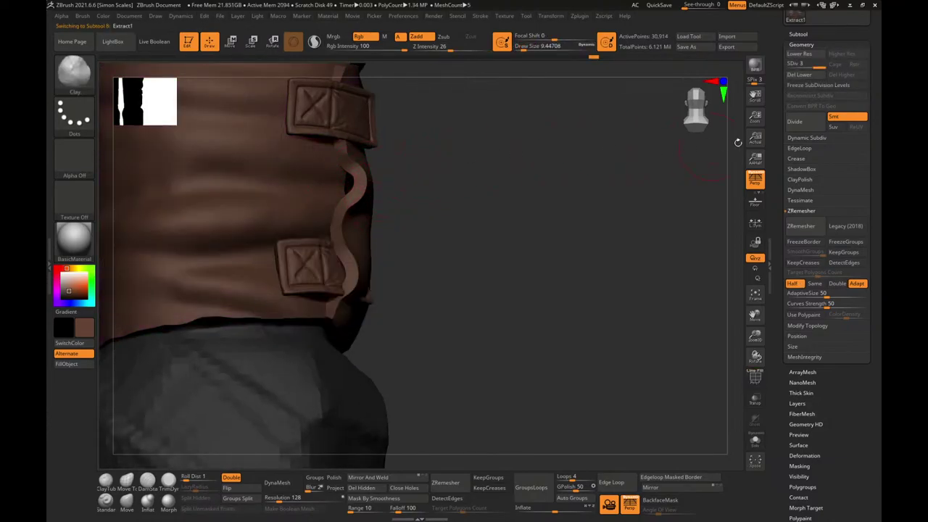
{"action": "key", "text": "shift+f"}
{"action": "left_click", "coordinate": [801, 44]}
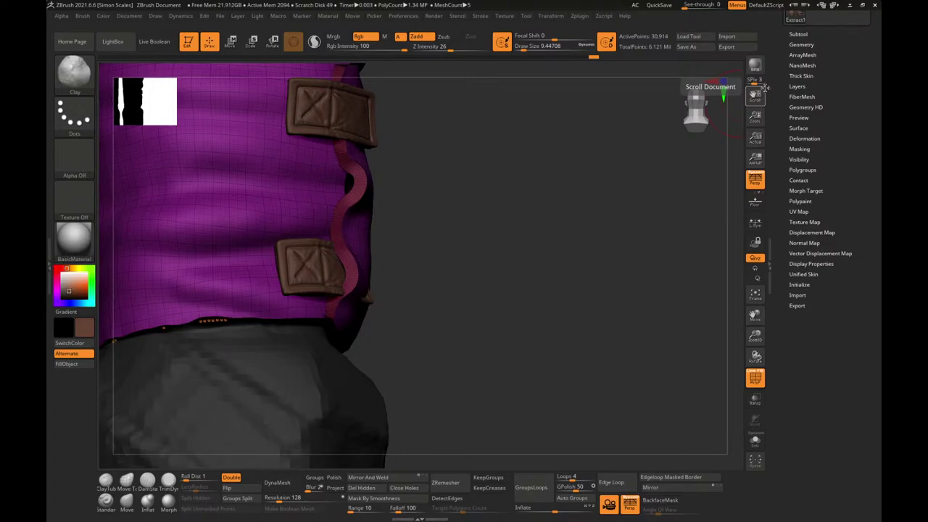
Step: Set the knee band's Dynamic Subdiv thickness to 0.00279
{"action": "left_click", "coordinate": [801, 44]}
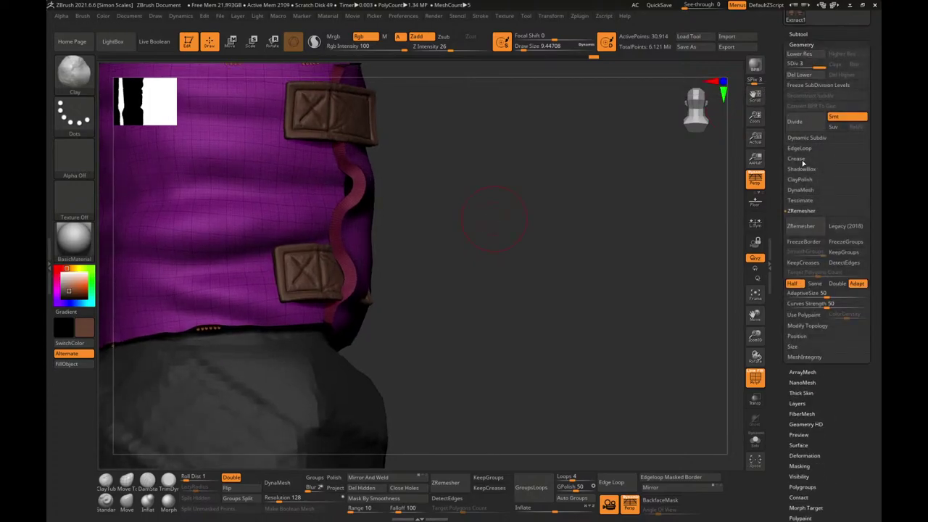
{"action": "left_click", "coordinate": [805, 138]}
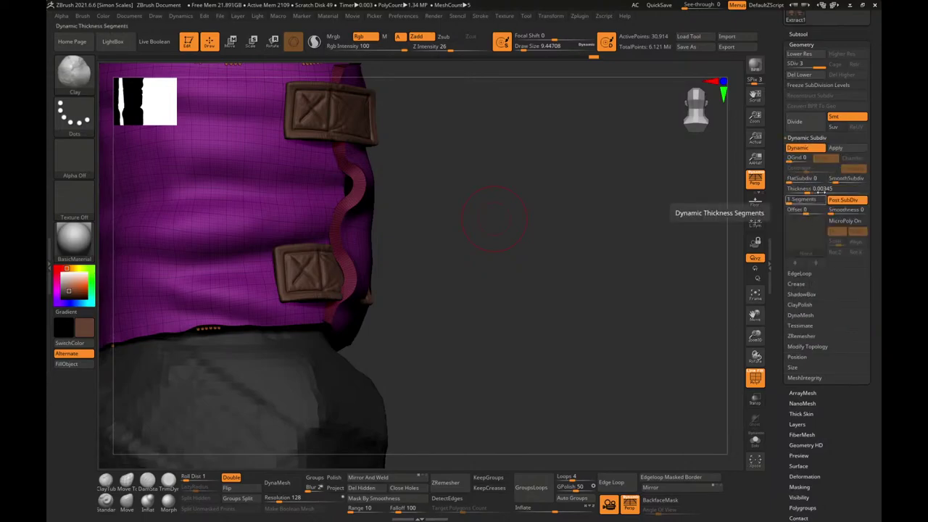
{"action": "left_click_drag", "start_coordinate": [809, 190], "coordinate": [807, 190]}
{"action": "left_click", "coordinate": [803, 190]}
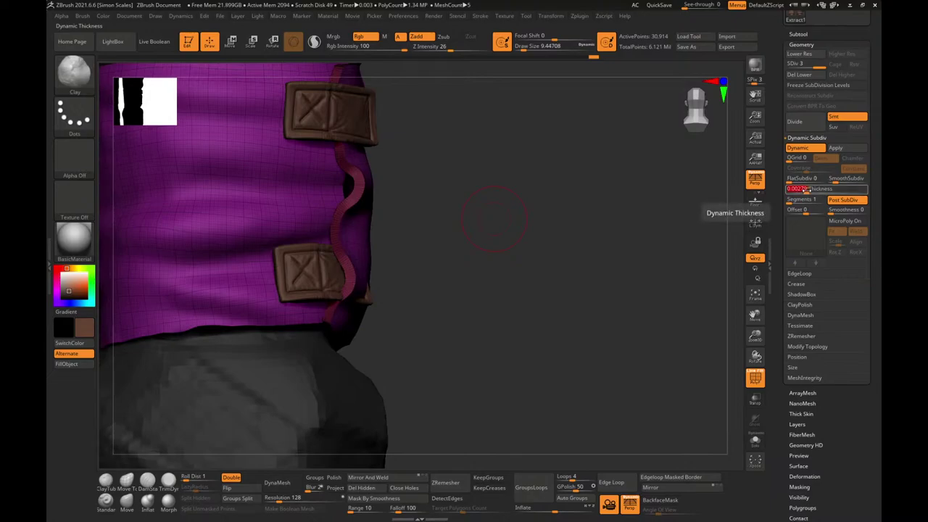
{"action": "mouse_move", "coordinate": [593, 162]}
{"action": "left_mouse_down"}
{"action": "mouse_move", "coordinate": [520, 167]}
{"action": "mouse_move", "coordinate": [488, 205]}
{"action": "mouse_move", "coordinate": [446, 210]}
{"action": "left_mouse_up"}
Step: Turn off the PolyF wireframe and switch to the Move brush at about 18.5
{"action": "key", "text": "shift+f"}
{"action": "key", "text": "space"}
{"action": "key", "text": "b"}
{"action": "key", "text": "m"}
{"action": "key", "text": "v"}
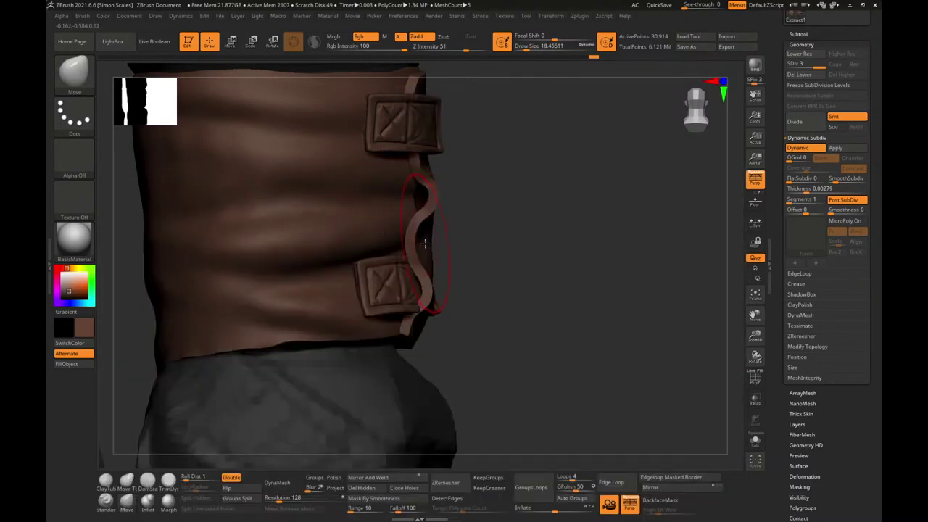
{"action": "key", "text": "space"}
Step: Drag the side strap over the lower tab with Move Topological at size about 14, checking both legs
{"action": "left_click_drag", "start_coordinate": [424, 243], "coordinate": [411, 245]}
{"action": "left_click", "coordinate": [126, 482]}
{"action": "key", "text": "space"}
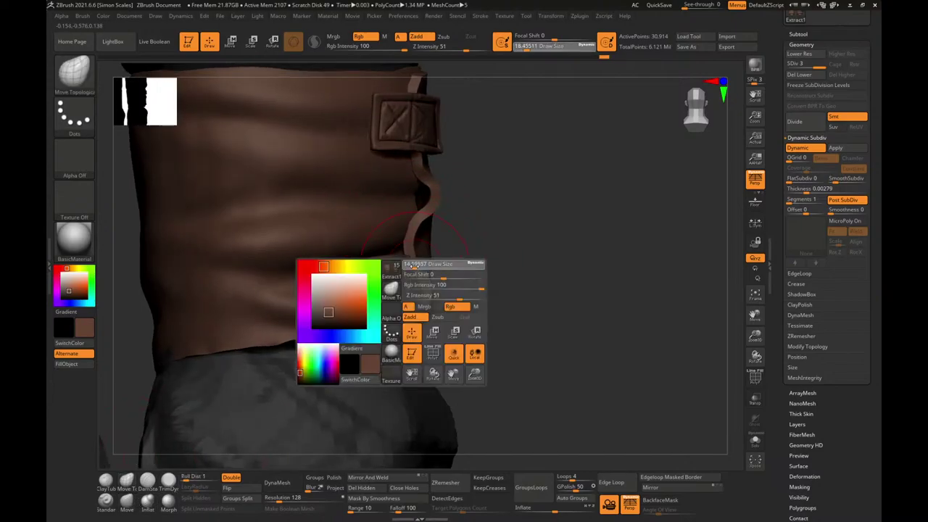
{"action": "left_click_drag", "start_coordinate": [421, 289], "coordinate": [416, 279]}
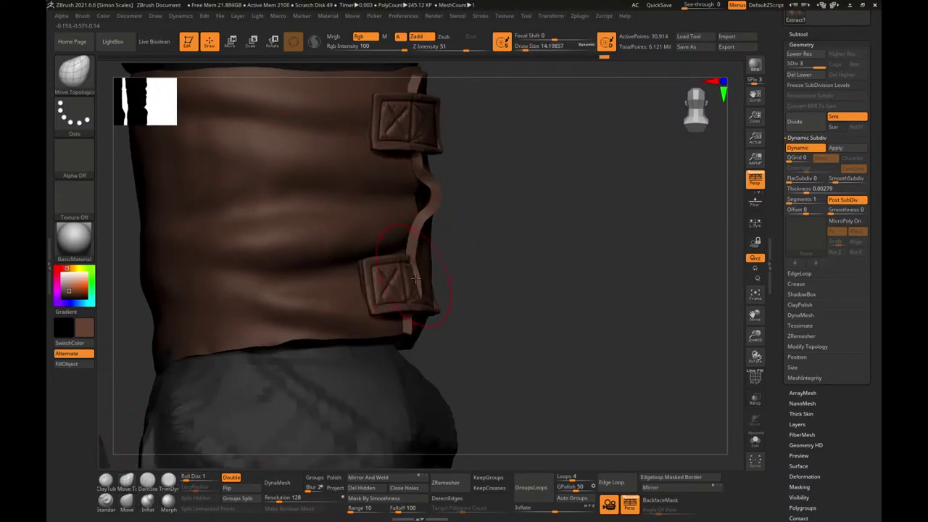
{"action": "mouse_move", "coordinate": [475, 129]}
{"action": "left_mouse_down"}
{"action": "mouse_move", "coordinate": [468, 170]}
{"action": "mouse_move", "coordinate": [448, 193]}
{"action": "mouse_move", "coordinate": [375, 193]}
{"action": "left_mouse_up"}
{"action": "key", "text": "space"}
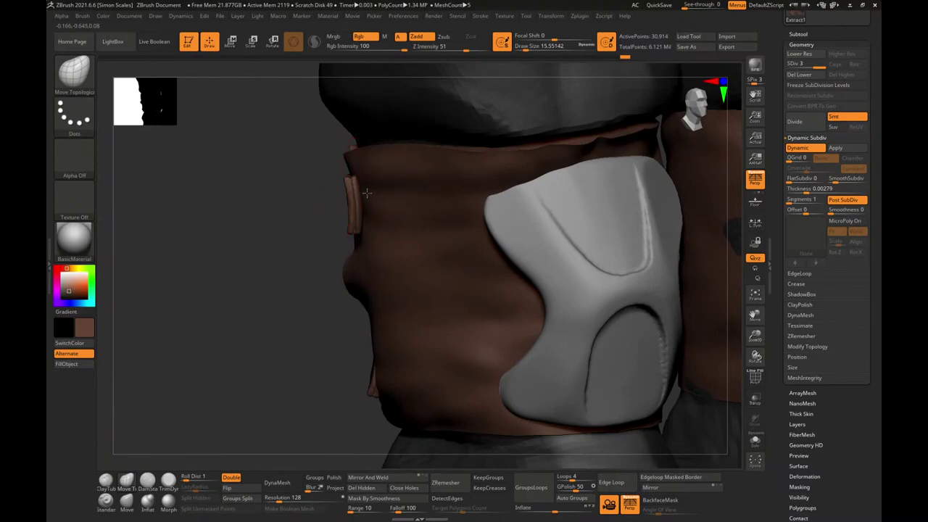
{"action": "left_click_drag", "start_coordinate": [331, 247], "coordinate": [371, 356]}
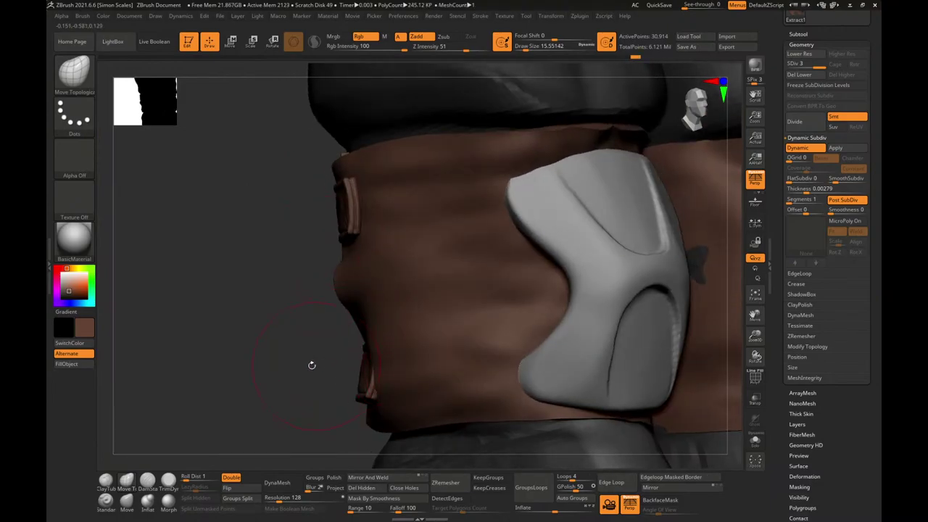
{"action": "left_click_drag", "start_coordinate": [313, 366], "coordinate": [367, 311]}
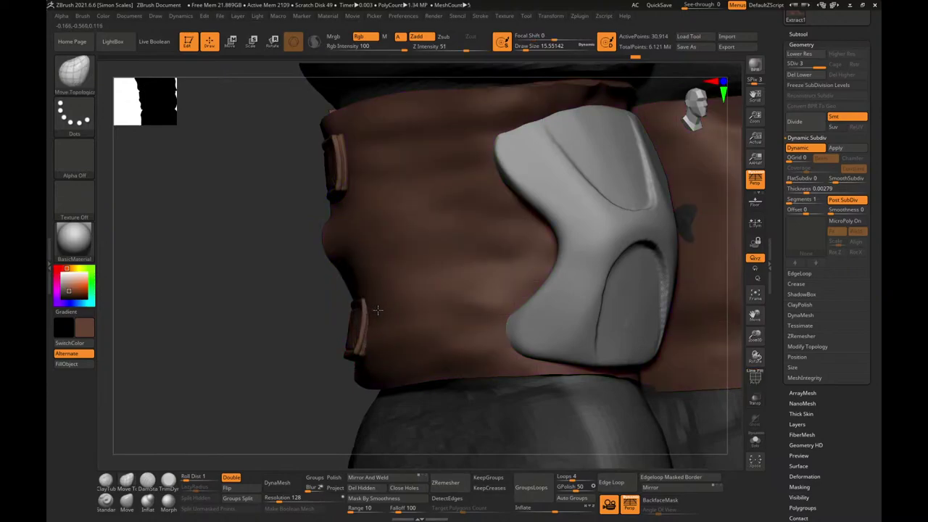
{"action": "mouse_move", "coordinate": [374, 335]}
{"action": "left_mouse_down"}
{"action": "mouse_move", "coordinate": [364, 365]}
{"action": "mouse_move", "coordinate": [421, 314]}
{"action": "mouse_move", "coordinate": [435, 271]}
{"action": "mouse_move", "coordinate": [376, 337]}
{"action": "left_mouse_up"}
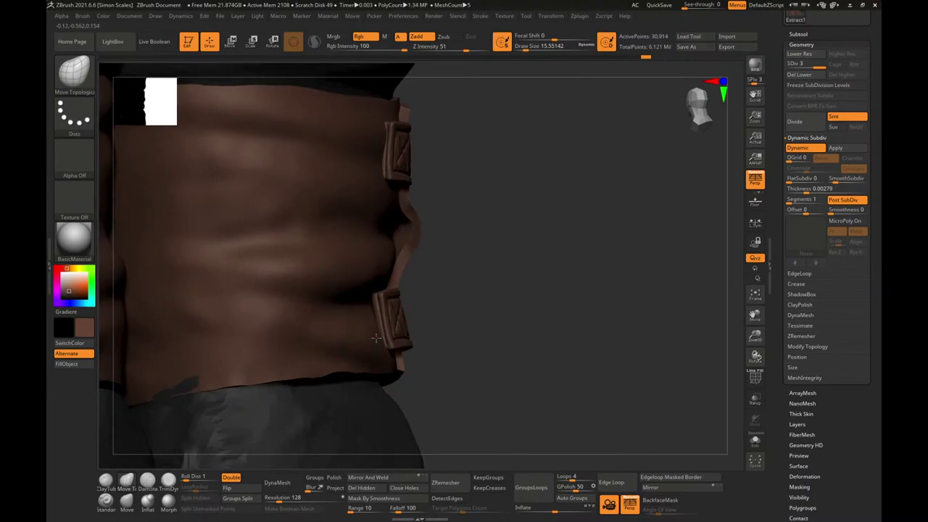
{"action": "left_click_drag", "start_coordinate": [452, 271], "coordinate": [488, 186]}
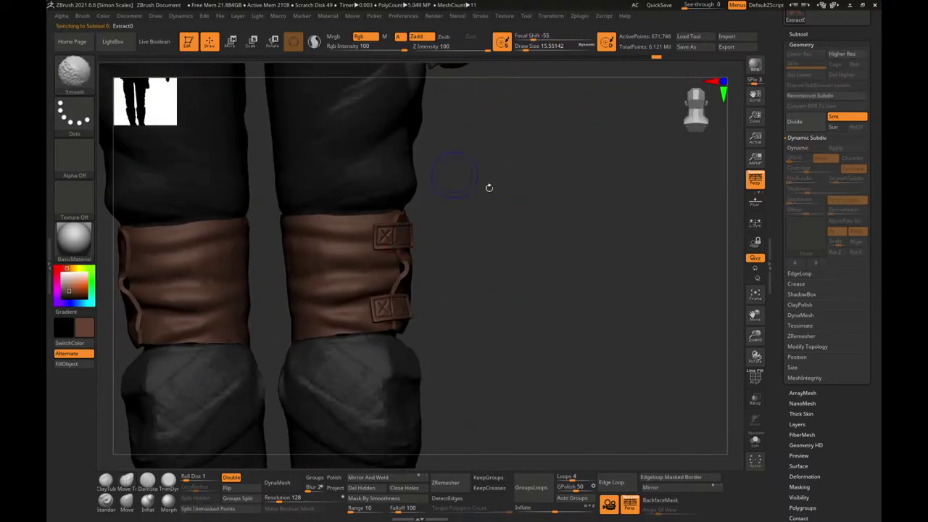
Step: Mirror the knee pad to the other knee with SubTool Master, merging into one mesh
{"action": "key", "text": "b"}
{"action": "key", "text": "m"}
{"action": "key", "text": "t"}
{"action": "left_click_drag", "start_coordinate": [491, 242], "coordinate": [501, 218]}
{"action": "left_click", "coordinate": [579, 15]}
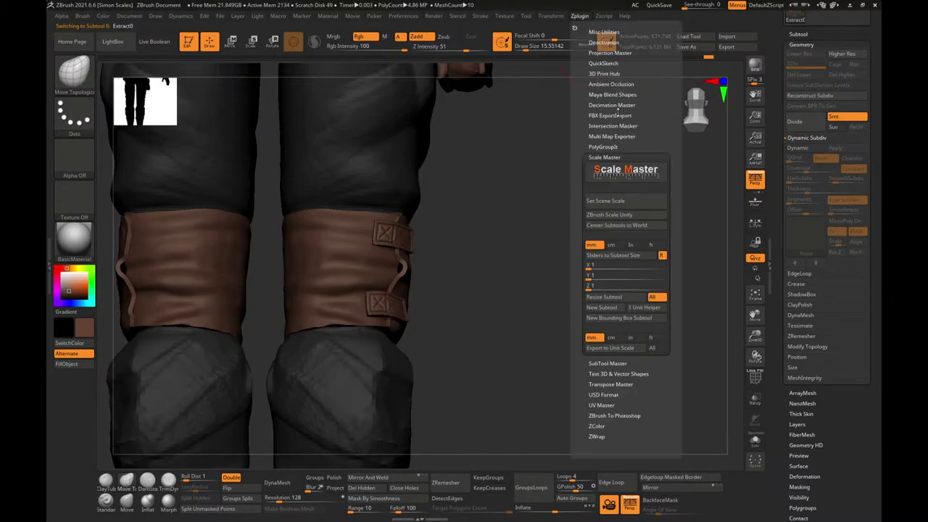
{"action": "left_click", "coordinate": [605, 156]}
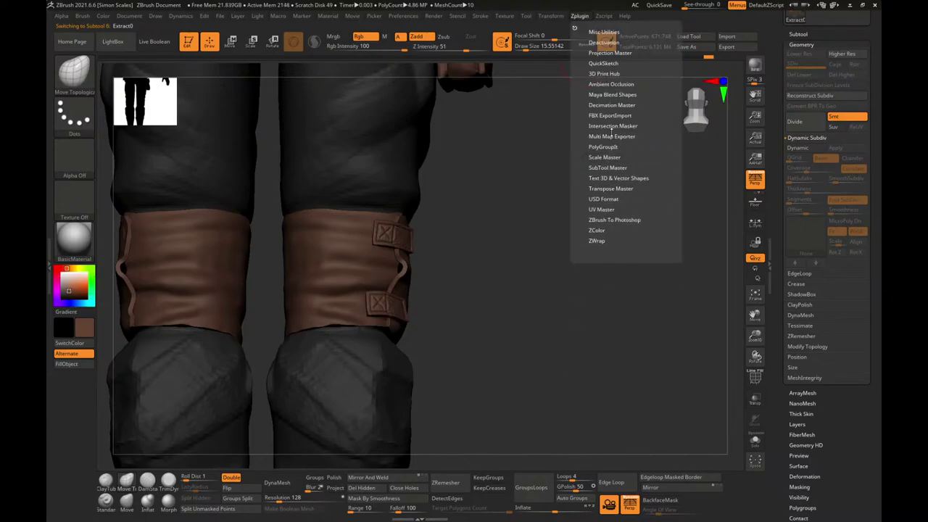
{"action": "left_click", "coordinate": [607, 167]}
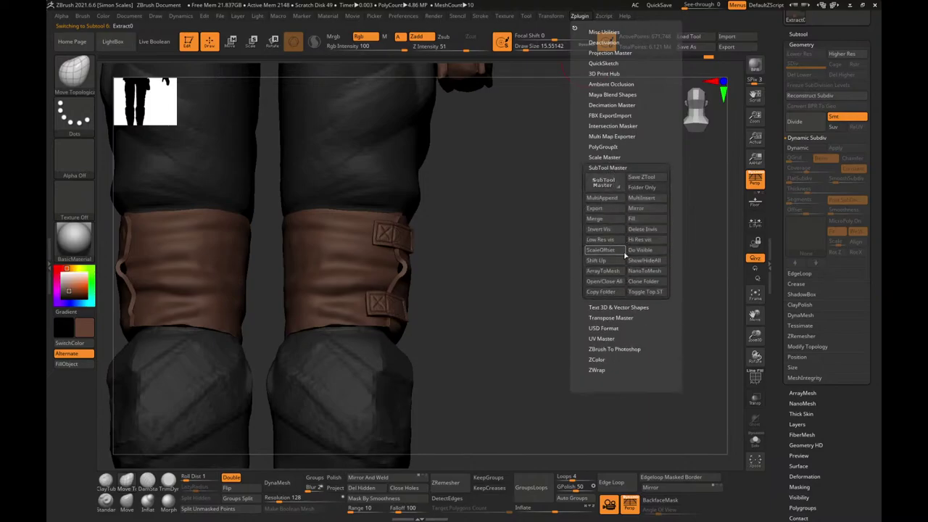
{"action": "left_click", "coordinate": [645, 208]}
{"action": "left_click", "coordinate": [418, 236]}
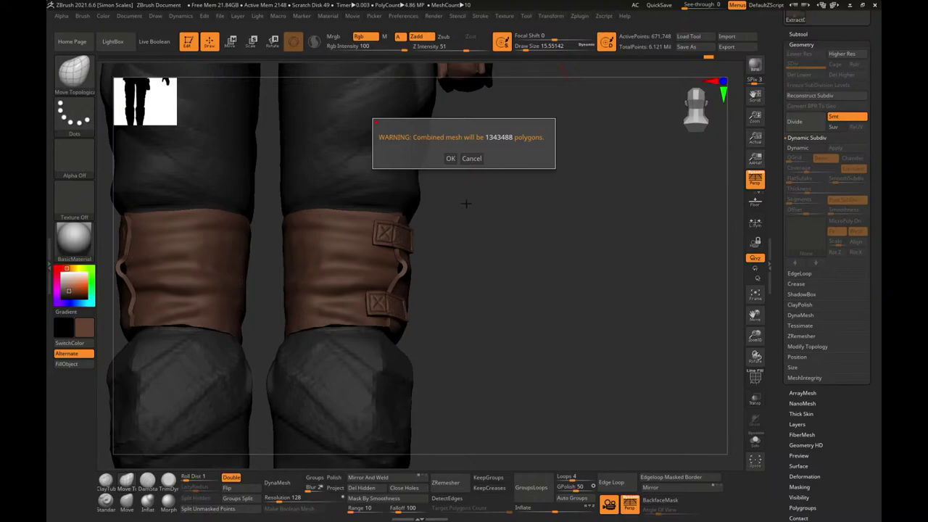
{"action": "left_click", "coordinate": [450, 158]}
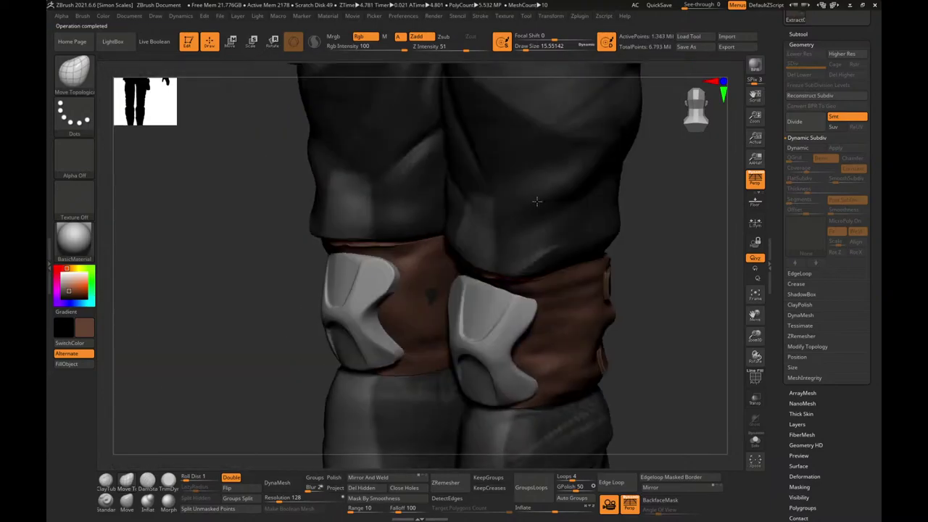
Step: Reconstruct three lower subdivision levels and return to the highest SDiv
{"action": "left_click_drag", "start_coordinate": [669, 205], "coordinate": [631, 196]}
{"action": "left_click", "coordinate": [810, 97]}
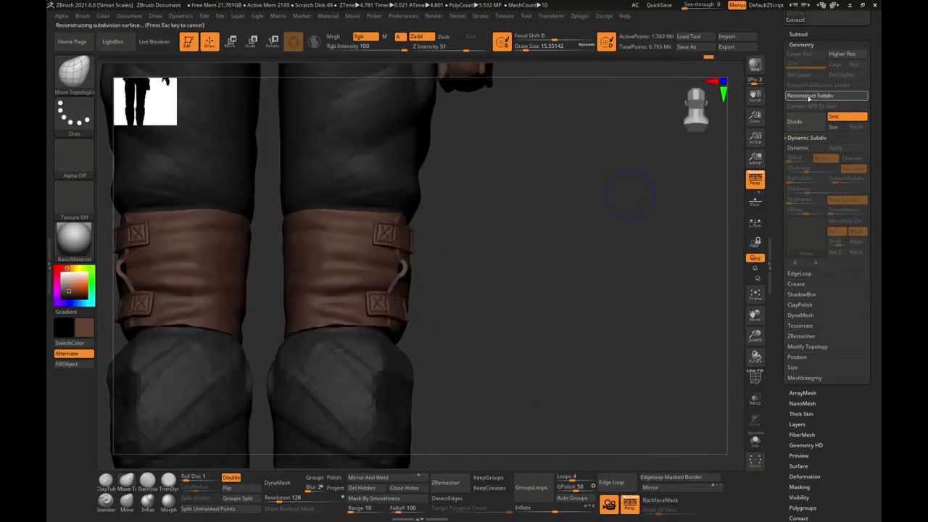
{"action": "key", "text": "shift+f"}
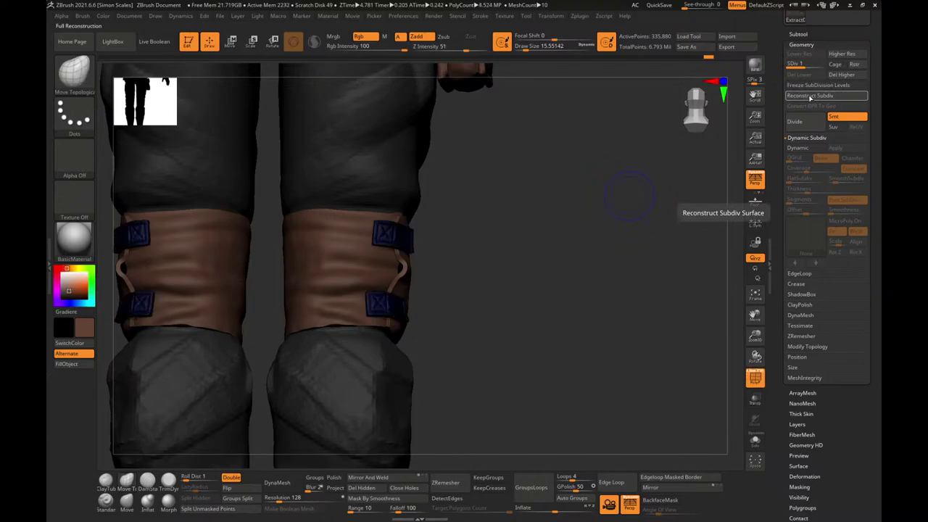
{"action": "left_click", "coordinate": [810, 97]}
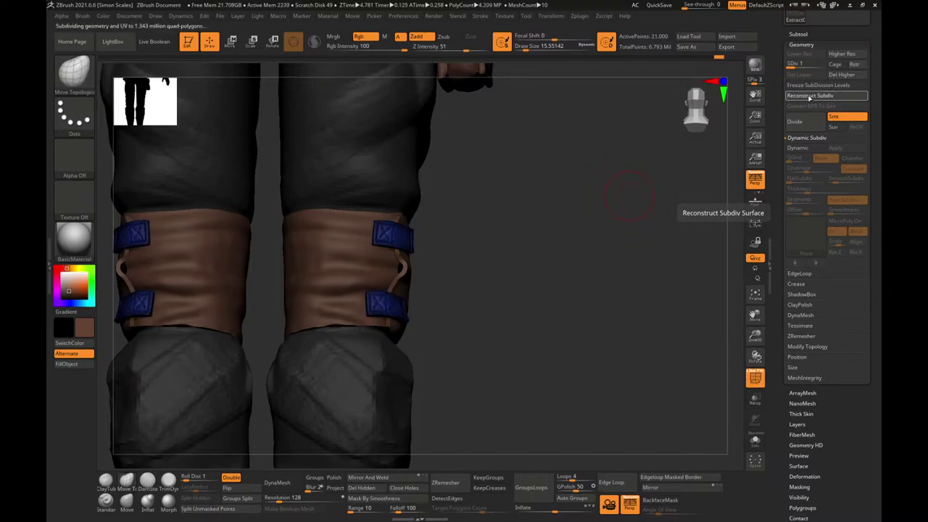
{"action": "left_click", "coordinate": [810, 96]}
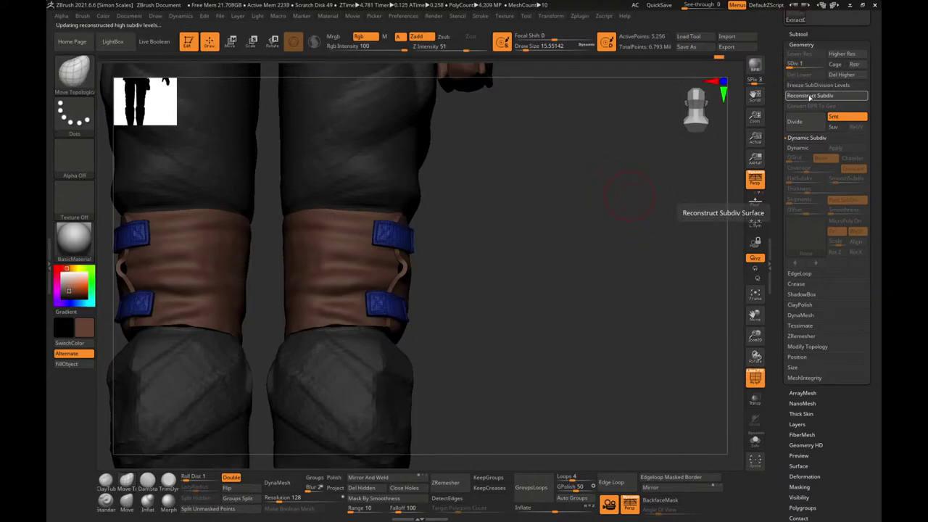
{"action": "left_click_drag", "start_coordinate": [497, 259], "coordinate": [812, 78]}
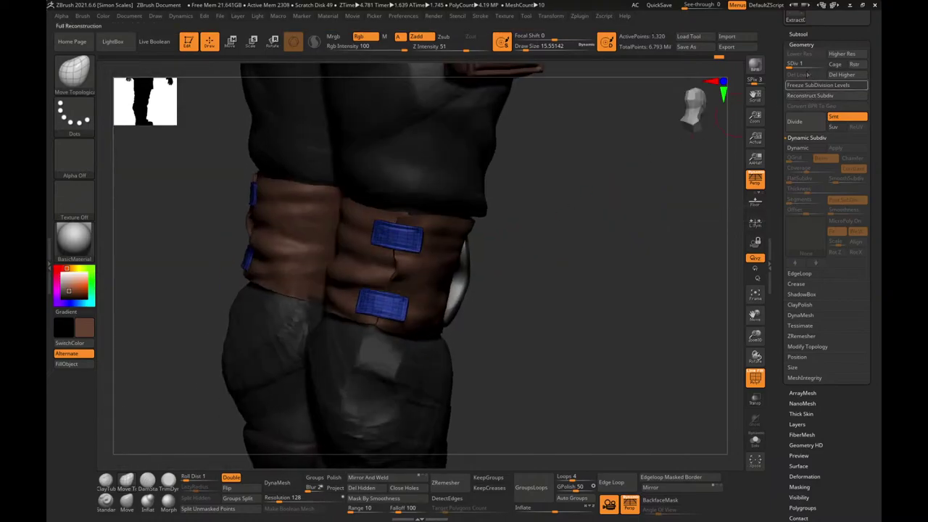
{"action": "left_click", "coordinate": [826, 65]}
{"action": "scroll", "coordinate": [841, 44], "scroll_direction": "up", "scroll_amount": 3}
Step: Save the model as a ZTool, keeping the existing .ztl file name
{"action": "left_click", "coordinate": [846, 31]}
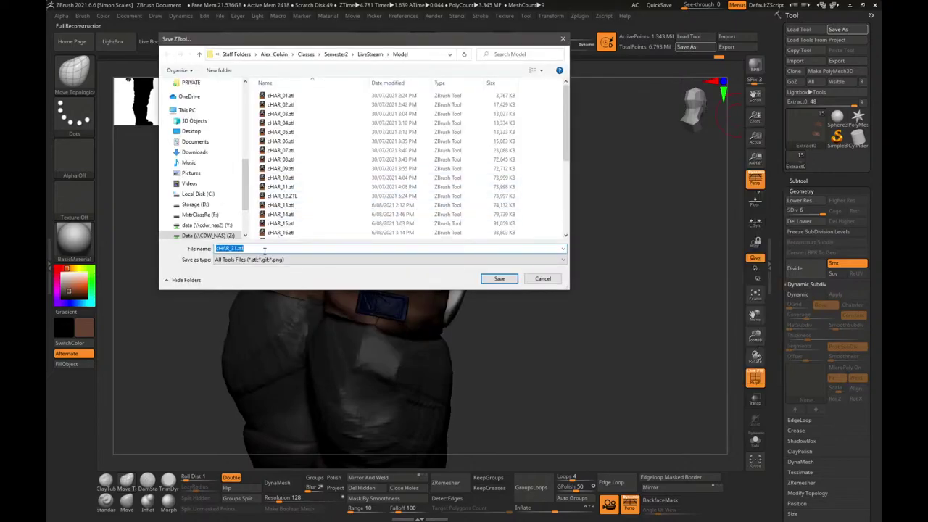
{"action": "key", "text": "Return"}
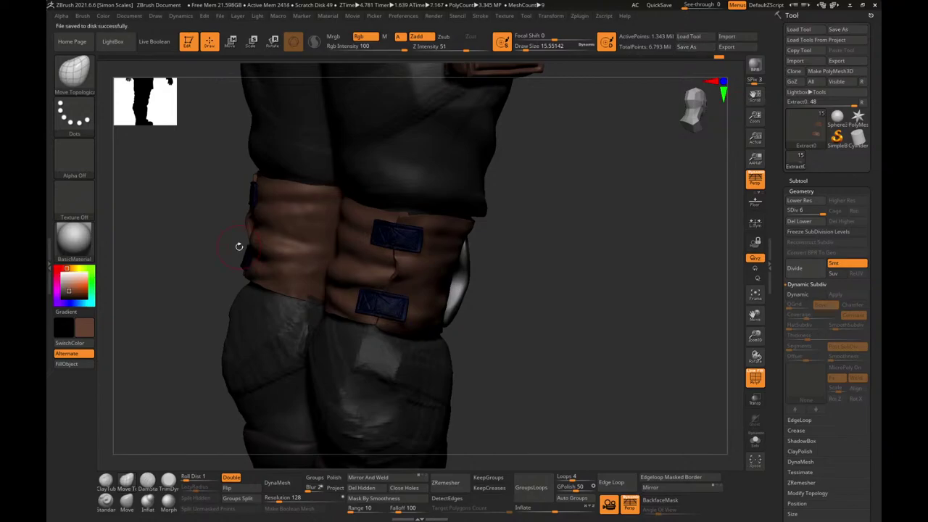
{"action": "left_click_drag", "start_coordinate": [560, 234], "coordinate": [424, 263]}
Step: Select the Extract1 leather band subtool and show its polygroup wireframe
{"action": "left_click", "coordinate": [400, 269], "text": "alt"}
{"action": "key", "text": "space"}
{"action": "mouse_move", "coordinate": [457, 234]}
{"action": "left_mouse_down"}
{"action": "mouse_move", "coordinate": [456, 224]}
{"action": "mouse_move", "coordinate": [561, 225]}
{"action": "mouse_move", "coordinate": [454, 176]}
{"action": "mouse_move", "coordinate": [408, 168]}
{"action": "mouse_move", "coordinate": [297, 190]}
{"action": "left_mouse_up"}
{"action": "key", "text": "shift+f"}
{"action": "key", "text": "shift+f"}
{"action": "key", "text": "space"}
{"action": "key", "text": "space"}
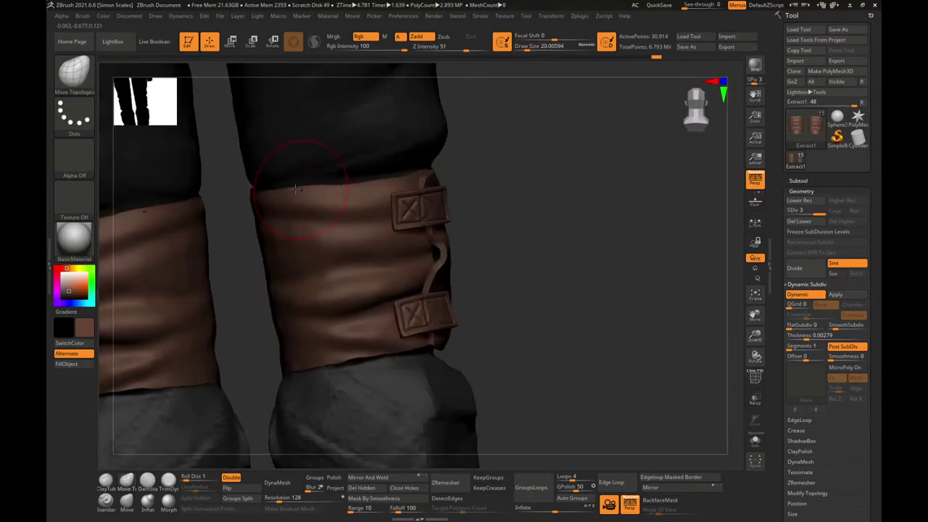
Step: Shrink the brush to about 5.75 and show the subdivision and dynamic subdivision settings
{"action": "mouse_move", "coordinate": [462, 157]}
{"action": "left_mouse_down"}
{"action": "mouse_move", "coordinate": [399, 164]}
{"action": "mouse_move", "coordinate": [508, 210]}
{"action": "mouse_move", "coordinate": [324, 308]}
{"action": "left_mouse_up"}
{"action": "key", "text": "space"}
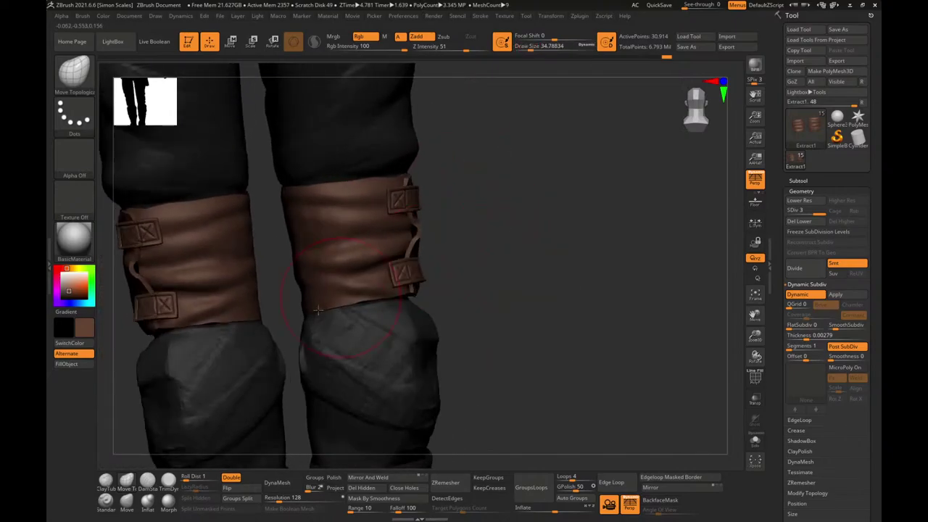
{"action": "key", "text": "space"}
{"action": "mouse_move", "coordinate": [435, 217]}
{"action": "left_mouse_down"}
{"action": "mouse_move", "coordinate": [395, 217]}
{"action": "mouse_move", "coordinate": [503, 161]}
{"action": "mouse_move", "coordinate": [523, 232]}
{"action": "left_mouse_up"}
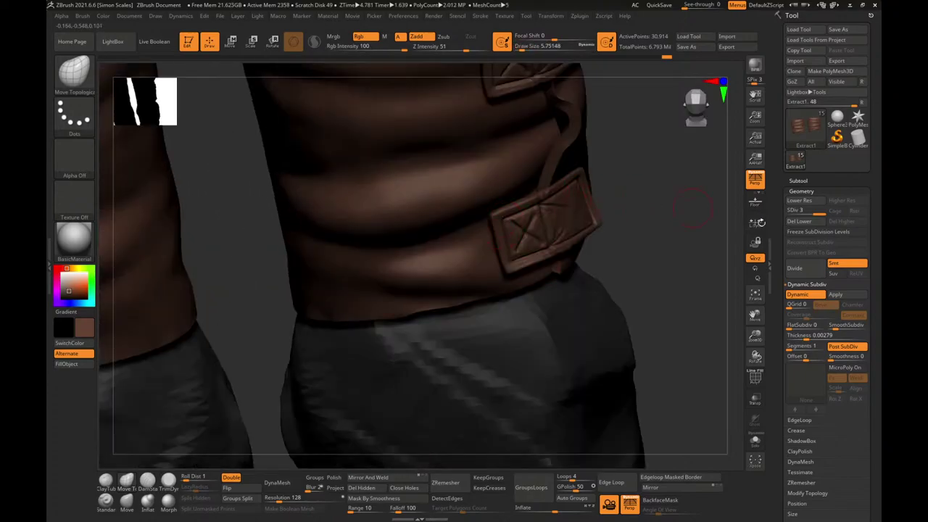
{"action": "left_click", "coordinate": [801, 190]}
{"action": "left_click_drag", "start_coordinate": [645, 244], "coordinate": [639, 258]}
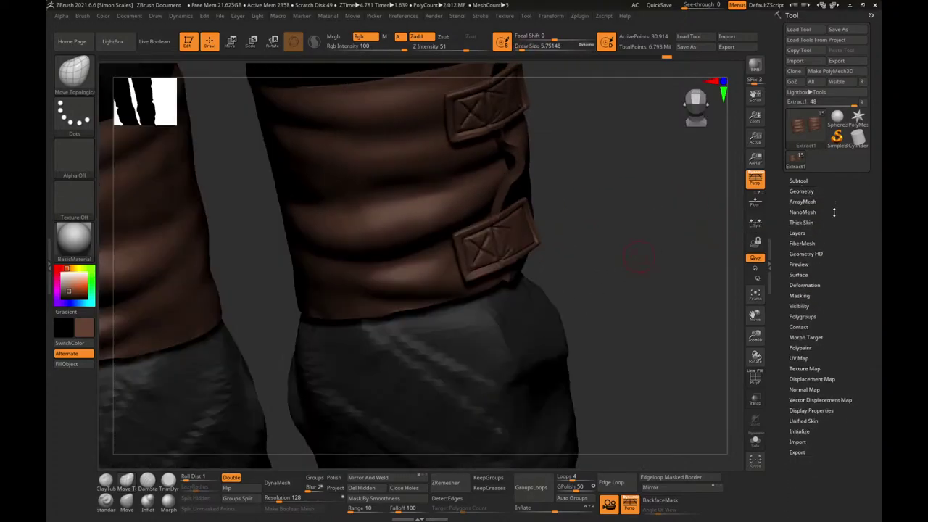
{"action": "left_click", "coordinate": [802, 191]}
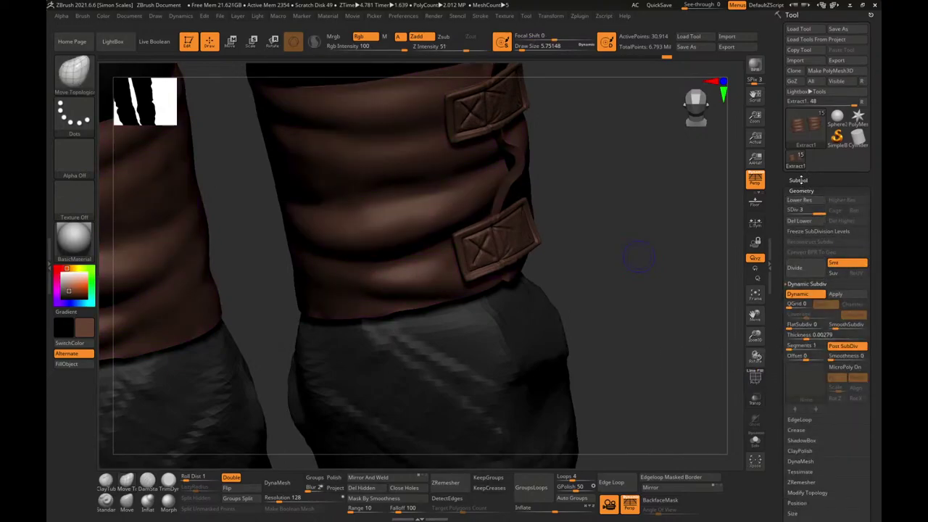
Step: Apply dynamic subdivision to the band mesh, check its wireframe, then undo it
{"action": "left_click", "coordinate": [798, 180]}
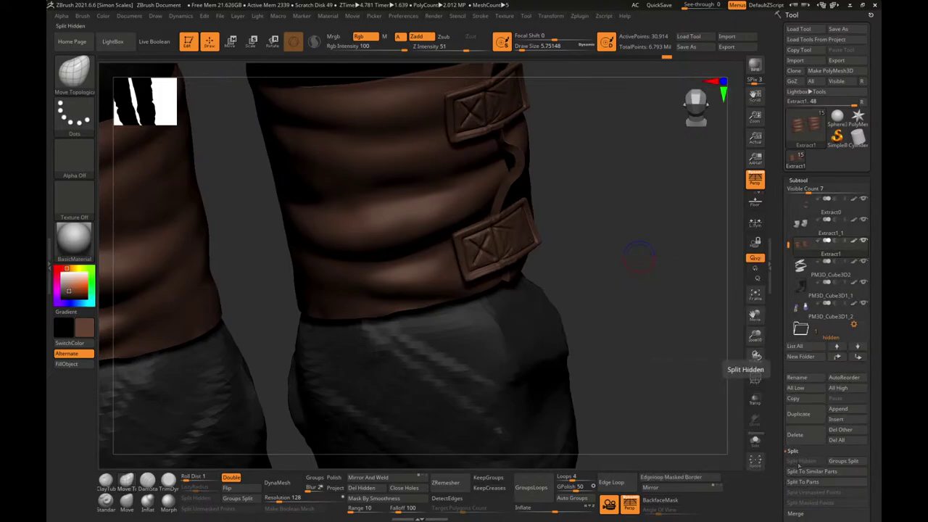
{"action": "left_click", "coordinate": [798, 180]}
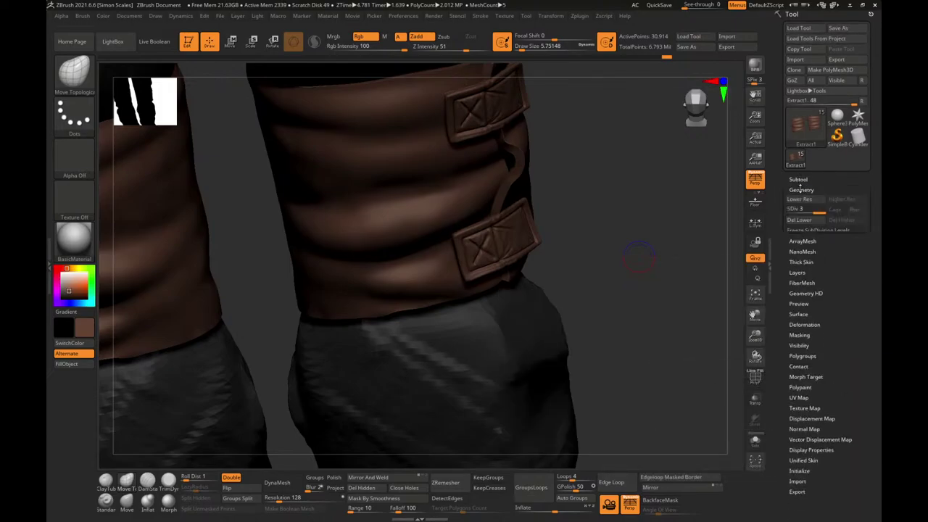
{"action": "left_click", "coordinate": [802, 190]}
{"action": "left_click", "coordinate": [816, 294]}
{"action": "left_click", "coordinate": [836, 293]}
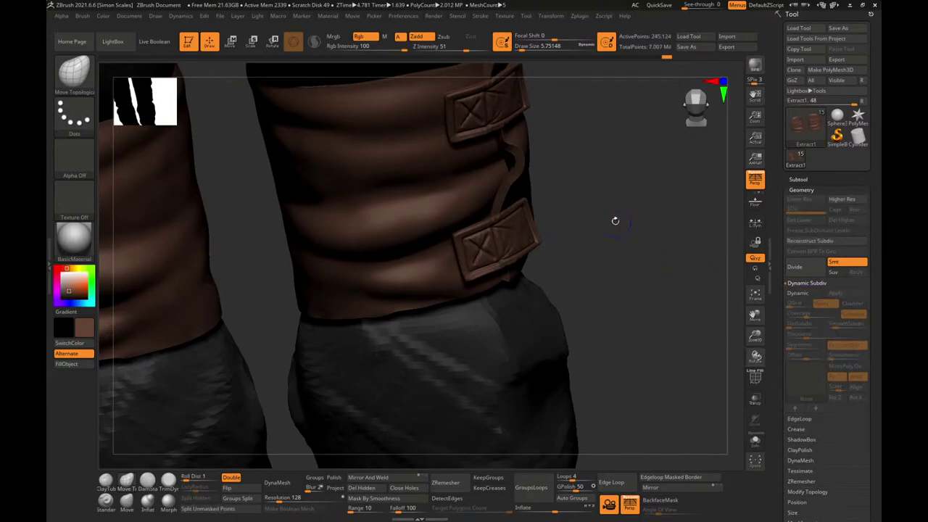
{"action": "left_click_drag", "start_coordinate": [602, 186], "coordinate": [593, 206]}
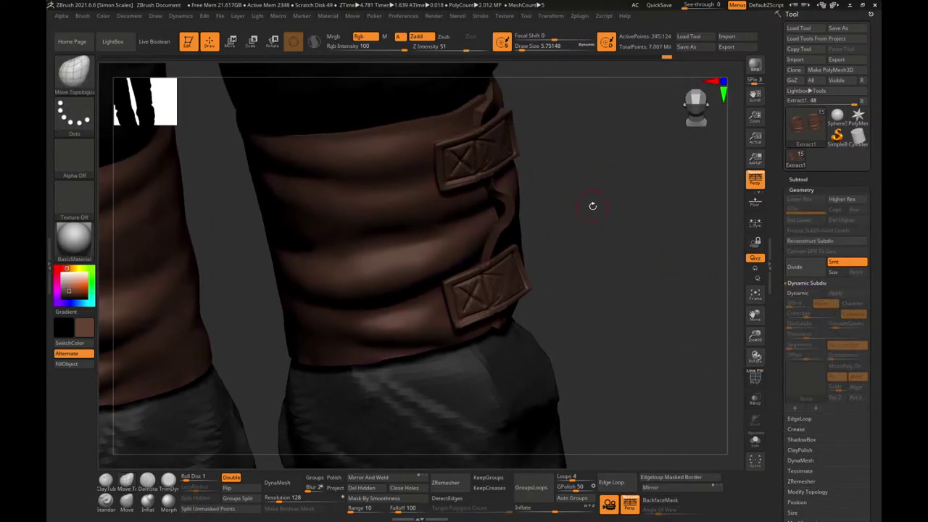
{"action": "key", "text": "shift+f"}
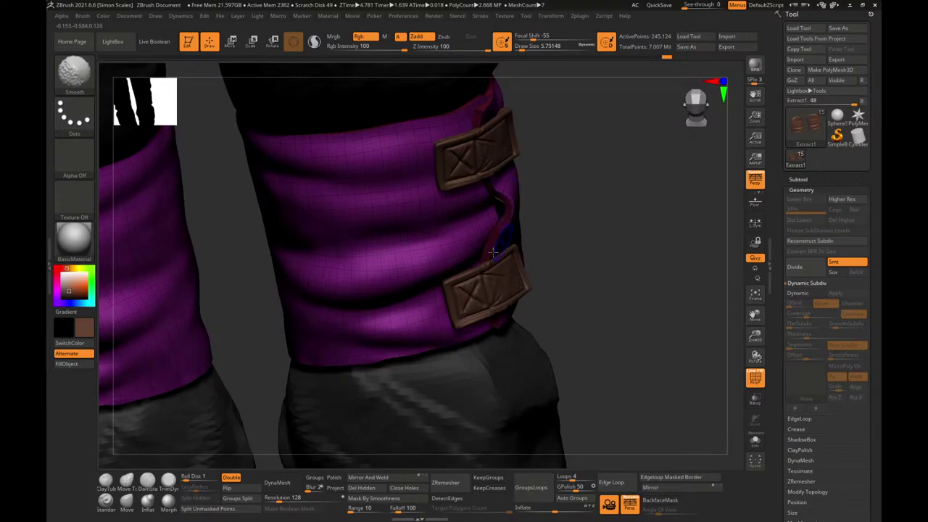
{"action": "key", "text": "ctrl+z"}
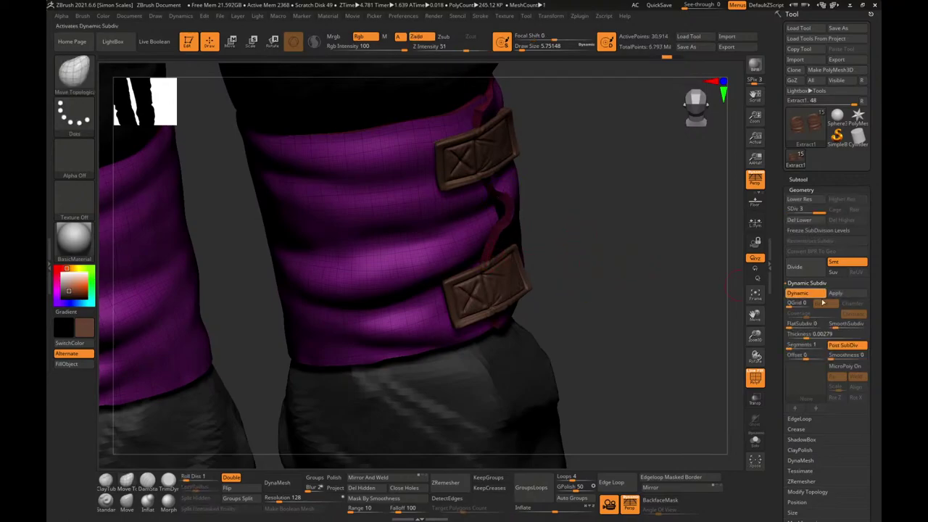
Step: Apply dynamic subdivision to the band with smooth subdivision 2 and thickness 3
{"action": "left_click", "coordinate": [838, 328]}
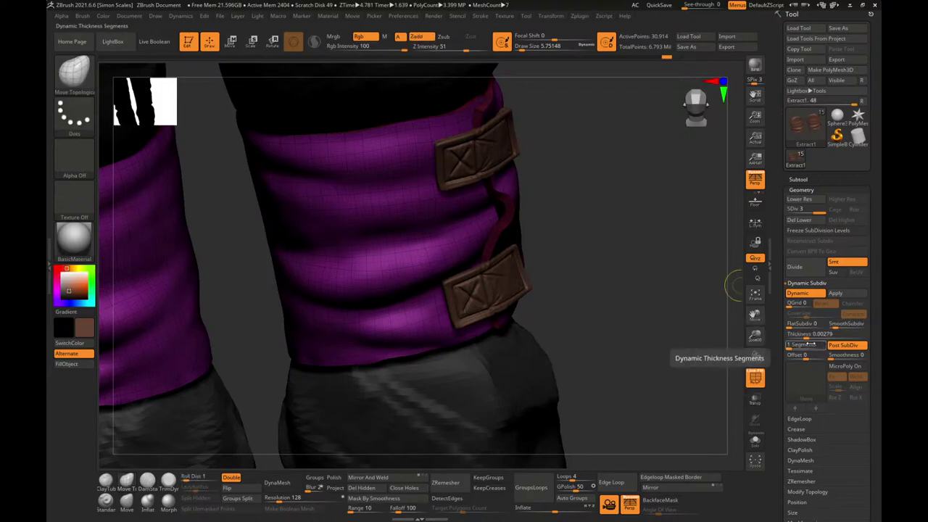
{"action": "left_click", "coordinate": [790, 346]}
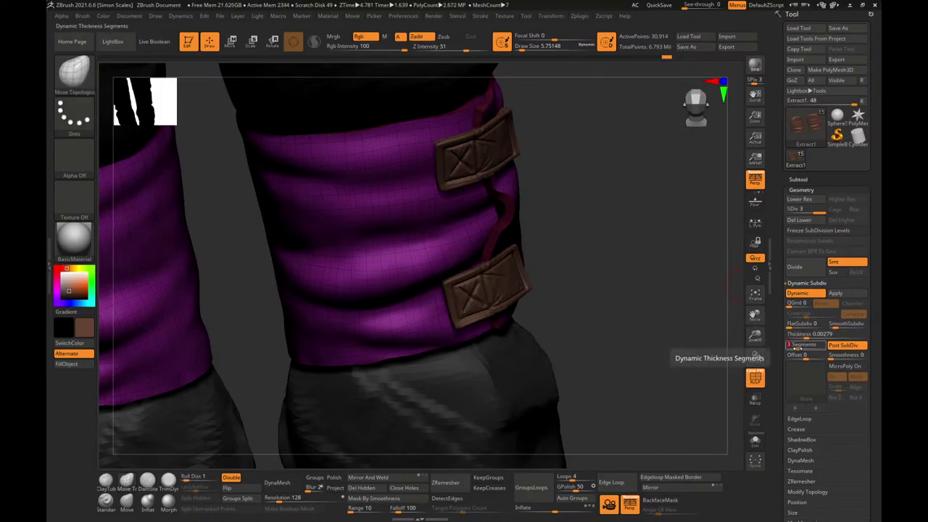
{"action": "left_click", "coordinate": [835, 293]}
{"action": "key", "text": "shift+f"}
{"action": "key", "text": "space"}
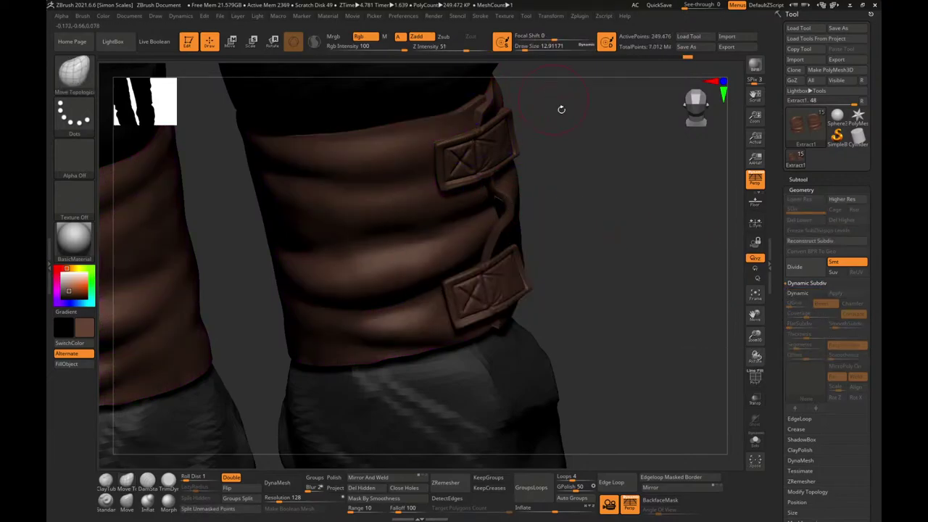
{"action": "left_click_drag", "start_coordinate": [695, 136], "coordinate": [665, 213]}
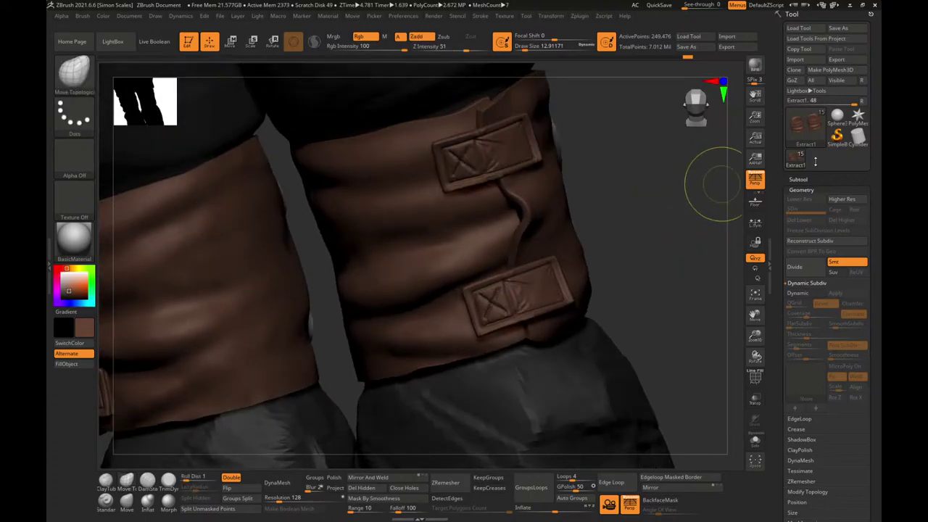
Step: Open the Deformation settings and frame the legs from the front
{"action": "left_click", "coordinate": [799, 188]}
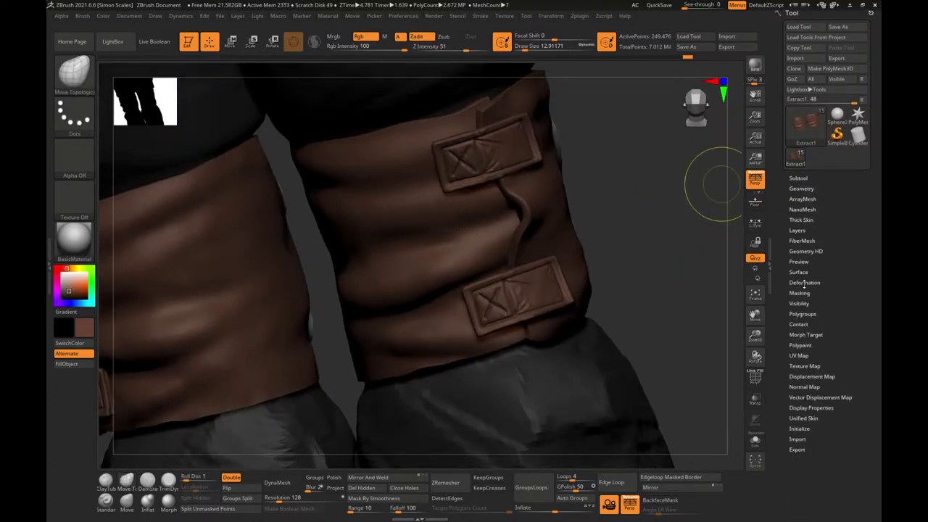
{"action": "left_click", "coordinate": [805, 283]}
{"action": "scroll", "coordinate": [798, 286], "scroll_direction": "down", "scroll_amount": 1}
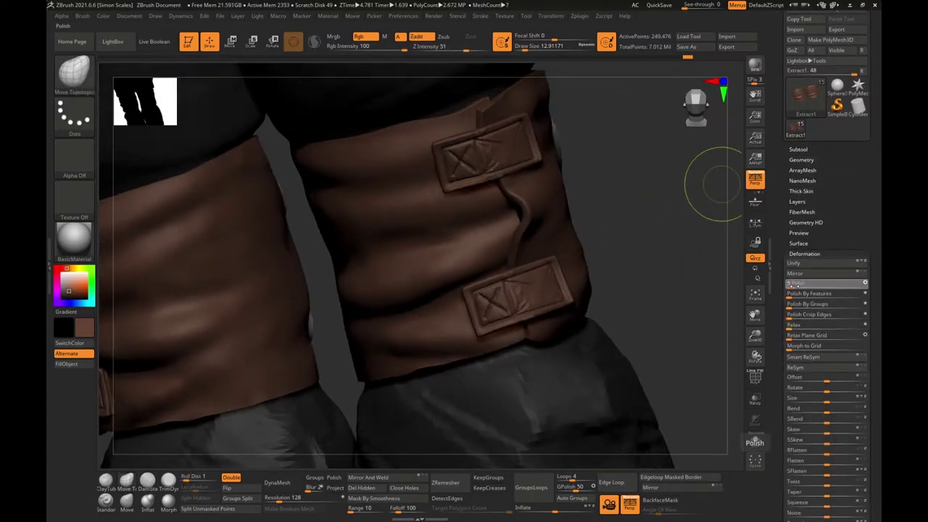
{"action": "left_click_drag", "start_coordinate": [574, 199], "coordinate": [558, 179], "text": "alt"}
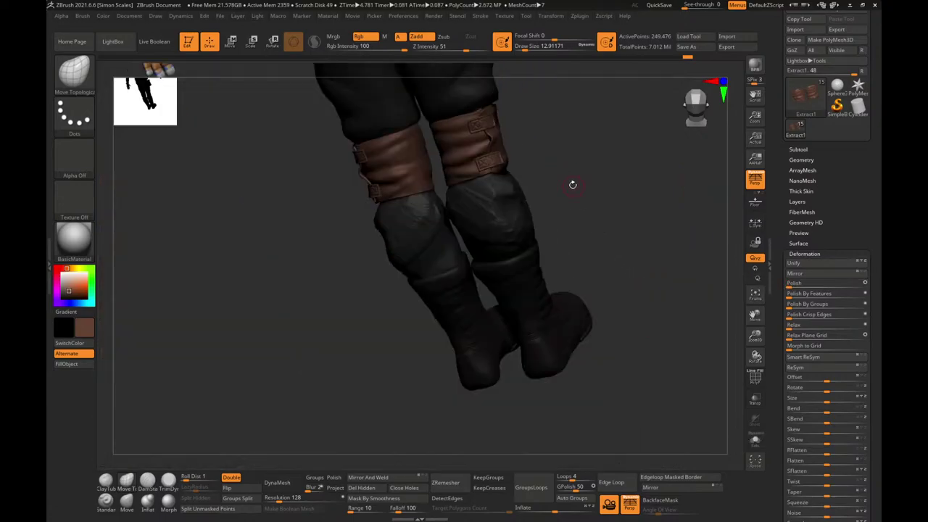
{"action": "mouse_move", "coordinate": [572, 182]}
{"action": "left_mouse_down"}
{"action": "mouse_move", "coordinate": [573, 172]}
{"action": "mouse_move", "coordinate": [525, 254]}
{"action": "mouse_move", "coordinate": [609, 261]}
{"action": "mouse_move", "coordinate": [570, 263]}
{"action": "mouse_move", "coordinate": [588, 267]}
{"action": "mouse_move", "coordinate": [568, 260]}
{"action": "mouse_move", "coordinate": [562, 224]}
{"action": "left_mouse_up"}
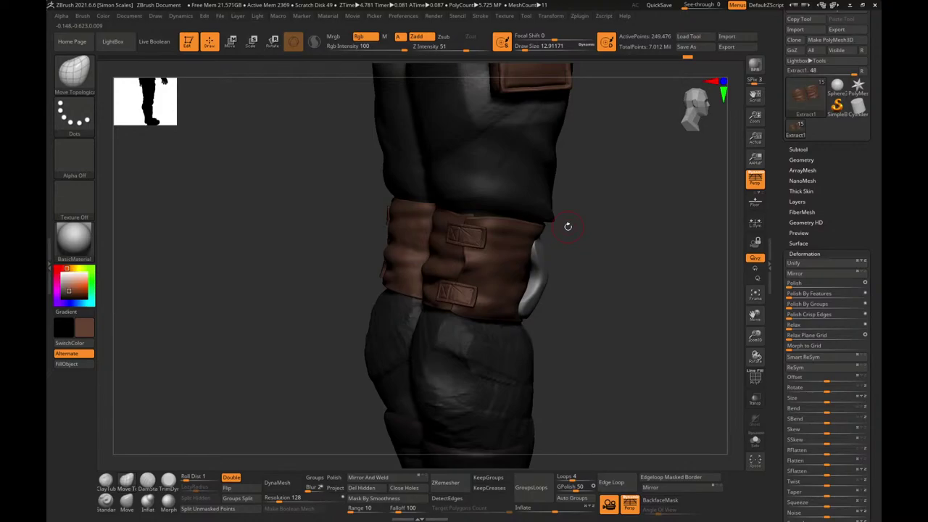
Step: Solo the knee band subtool so every other part is hidden
{"action": "key", "text": "space"}
{"action": "left_click_drag", "start_coordinate": [591, 216], "coordinate": [683, 192]}
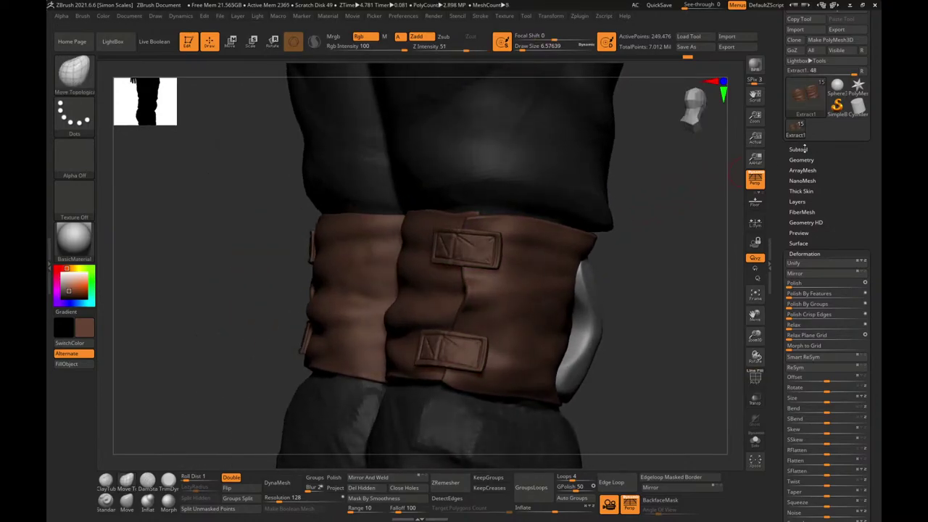
{"action": "left_click", "coordinate": [798, 149]}
{"action": "left_click", "coordinate": [854, 209], "text": "shift"}
{"action": "left_click_drag", "start_coordinate": [572, 187], "coordinate": [472, 159]}
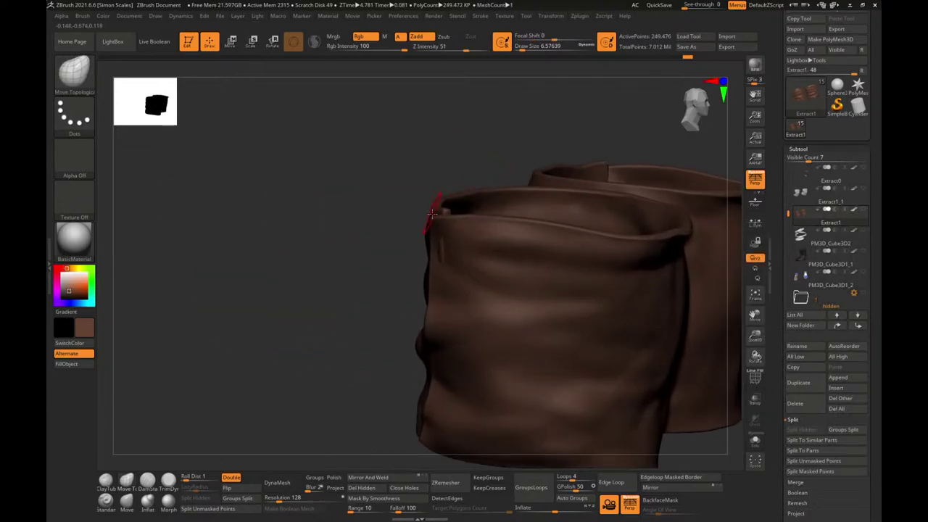
Step: Enlarge the brush and orbit around the isolated band to inspect its sides
{"action": "key", "text": "b"}
{"action": "key", "text": "Escape"}
{"action": "key", "text": "space"}
{"action": "left_click_drag", "start_coordinate": [378, 280], "coordinate": [442, 247]}
{"action": "mouse_move", "coordinate": [390, 279]}
{"action": "left_mouse_down"}
{"action": "mouse_move", "coordinate": [355, 312]}
{"action": "mouse_move", "coordinate": [569, 250]}
{"action": "mouse_move", "coordinate": [580, 166]}
{"action": "mouse_move", "coordinate": [542, 163]}
{"action": "mouse_move", "coordinate": [596, 134]}
{"action": "mouse_move", "coordinate": [580, 195]}
{"action": "mouse_move", "coordinate": [569, 198]}
{"action": "mouse_move", "coordinate": [580, 213]}
{"action": "mouse_move", "coordinate": [543, 215]}
{"action": "mouse_move", "coordinate": [569, 236]}
{"action": "mouse_move", "coordinate": [515, 219]}
{"action": "left_mouse_up"}
{"action": "key", "text": "space"}
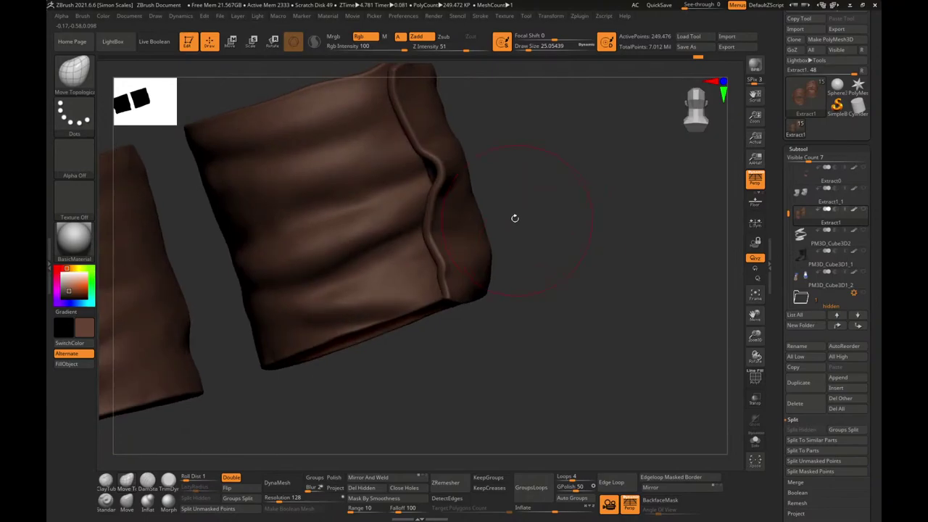
{"action": "mouse_move", "coordinate": [541, 156]}
{"action": "left_mouse_down"}
{"action": "mouse_move", "coordinate": [555, 135]}
{"action": "mouse_move", "coordinate": [559, 152]}
{"action": "left_mouse_up"}
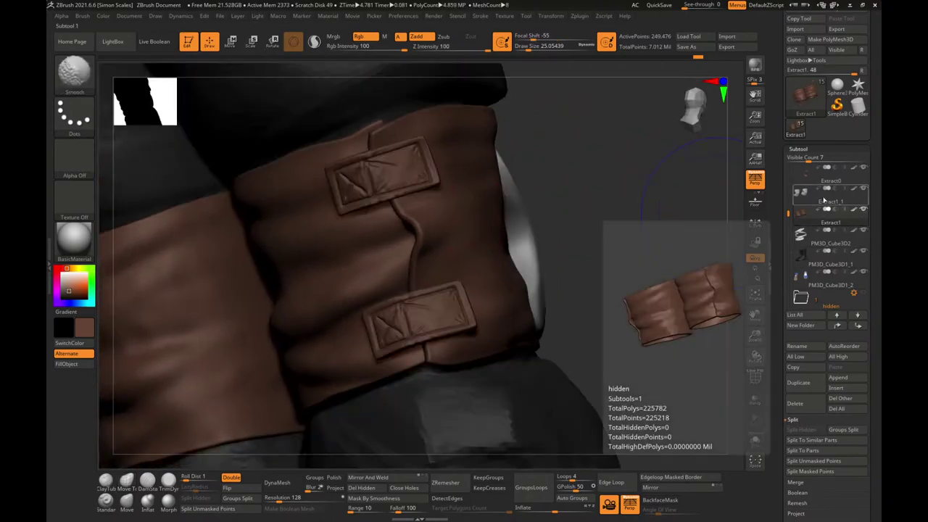
Step: Turn Solo off, select the knee band subtool and switch to the DamStandard brush
{"action": "left_click", "coordinate": [824, 201]}
{"action": "left_click", "coordinate": [470, 174], "text": "alt"}
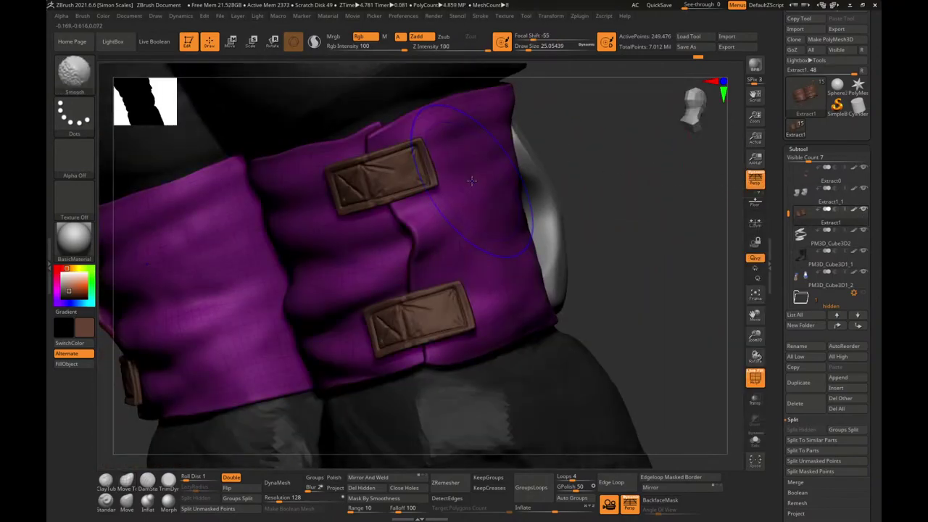
{"action": "key", "text": "space"}
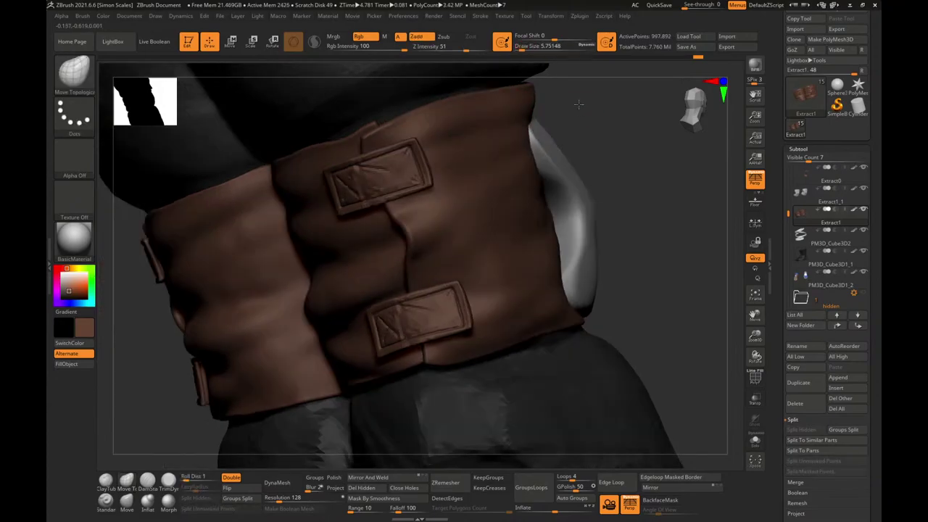
{"action": "key", "text": "b"}
{"action": "key", "text": "d"}
{"action": "key", "text": "s"}
{"action": "key", "text": "space"}
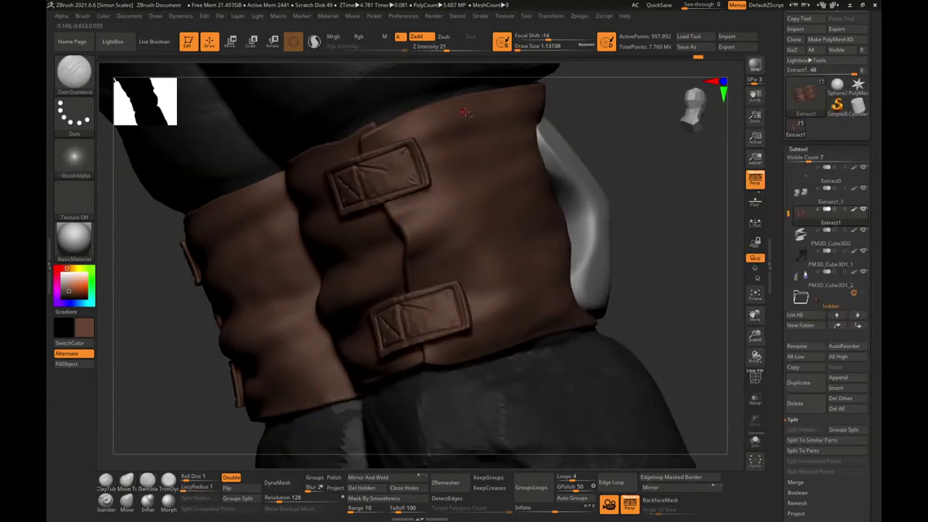
Step: Enlarge the brush to about 7.5 and view the side strap, knee pad and back
{"action": "key", "text": "space"}
{"action": "left_click_drag", "start_coordinate": [404, 134], "coordinate": [417, 134]}
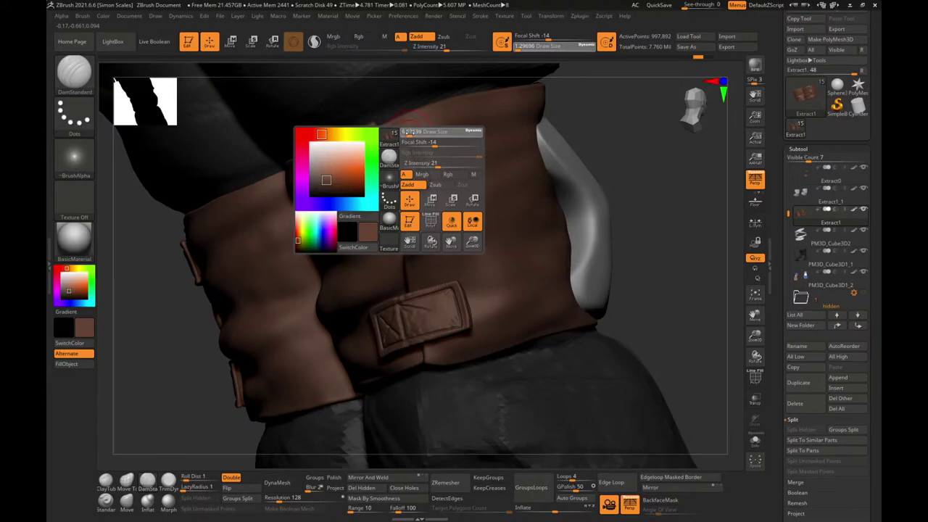
{"action": "right_click_drag", "start_coordinate": [491, 110], "coordinate": [389, 139]}
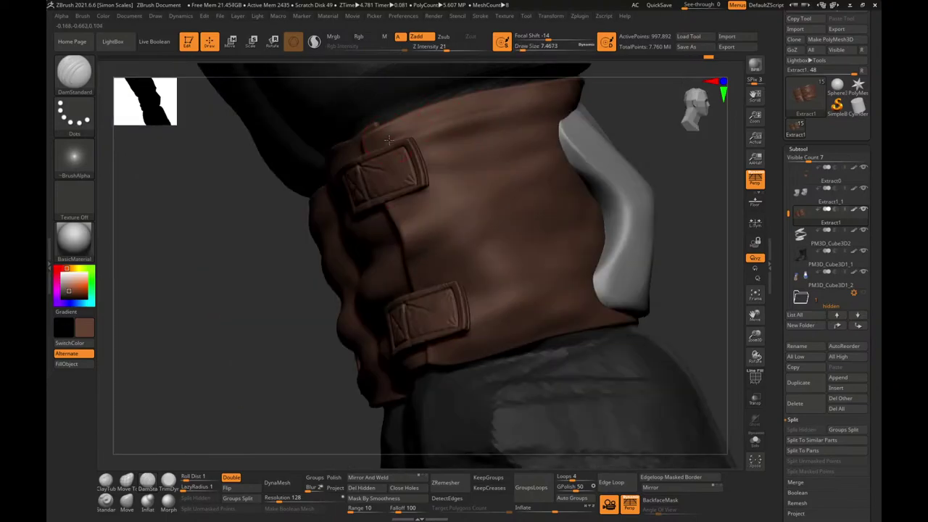
{"action": "right_click_drag", "start_coordinate": [544, 99], "coordinate": [577, 124]}
{"action": "left_click_drag", "start_coordinate": [585, 134], "coordinate": [493, 151]}
{"action": "left_click_drag", "start_coordinate": [428, 179], "coordinate": [479, 141]}
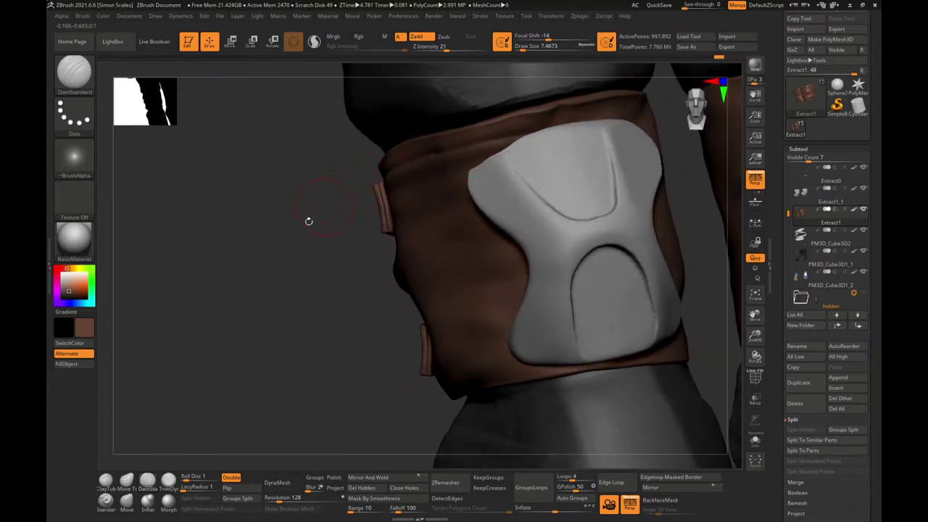
{"action": "left_click_drag", "start_coordinate": [311, 215], "coordinate": [462, 145]}
{"action": "left_click_drag", "start_coordinate": [325, 201], "coordinate": [414, 154]}
Step: Isolate the band, carve a deeper crease along its seam, then shrink the brush
{"action": "left_click_drag", "start_coordinate": [541, 121], "coordinate": [515, 123]}
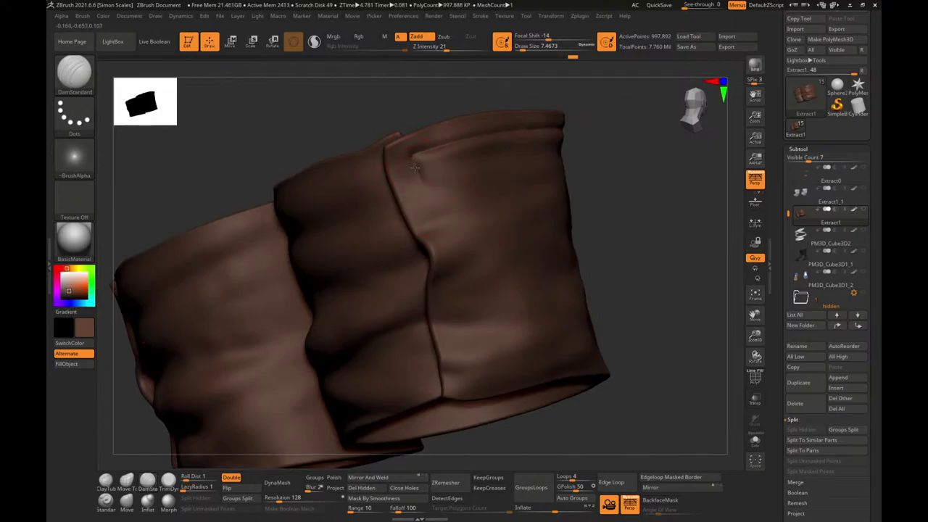
{"action": "mouse_move", "coordinate": [596, 217]}
{"action": "left_mouse_down"}
{"action": "mouse_move", "coordinate": [596, 153]}
{"action": "mouse_move", "coordinate": [436, 186]}
{"action": "mouse_move", "coordinate": [446, 211]}
{"action": "left_mouse_up"}
{"action": "left_click_drag", "start_coordinate": [644, 182], "coordinate": [428, 203]}
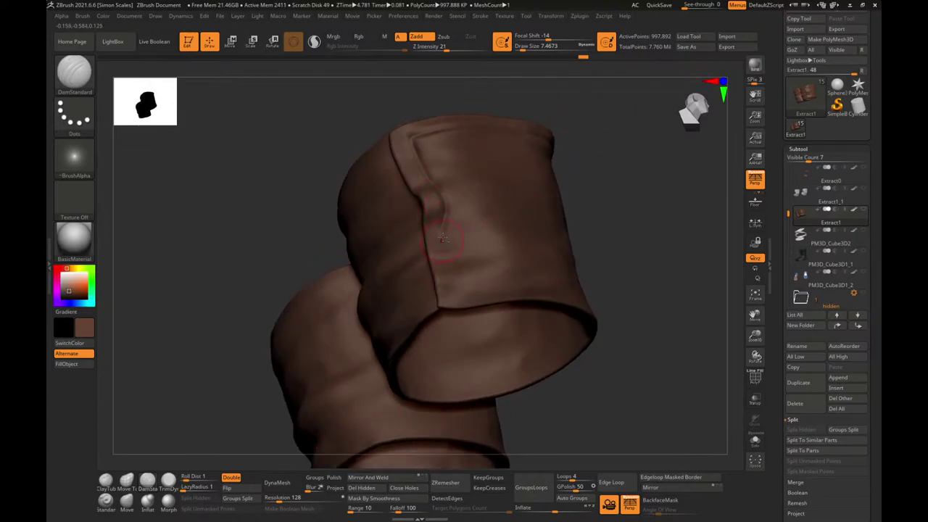
{"action": "mouse_move", "coordinate": [452, 260]}
{"action": "left_mouse_down"}
{"action": "mouse_move", "coordinate": [451, 268]}
{"action": "mouse_move", "coordinate": [613, 190]}
{"action": "mouse_move", "coordinate": [630, 224]}
{"action": "mouse_move", "coordinate": [547, 144]}
{"action": "left_mouse_up"}
{"action": "key", "text": "["}
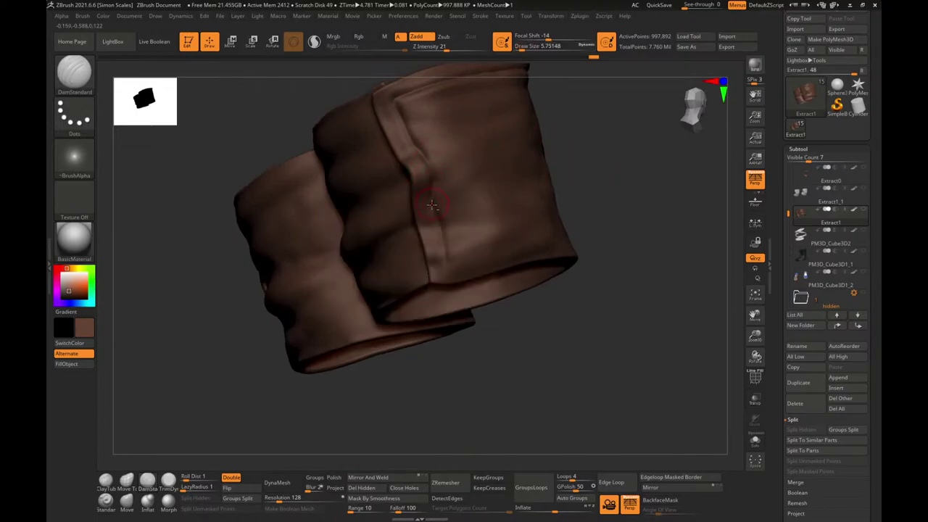
{"action": "mouse_move", "coordinate": [451, 75]}
{"action": "left_mouse_down"}
{"action": "mouse_move", "coordinate": [621, 221]}
{"action": "mouse_move", "coordinate": [612, 290]}
{"action": "mouse_move", "coordinate": [452, 289]}
{"action": "left_mouse_up"}
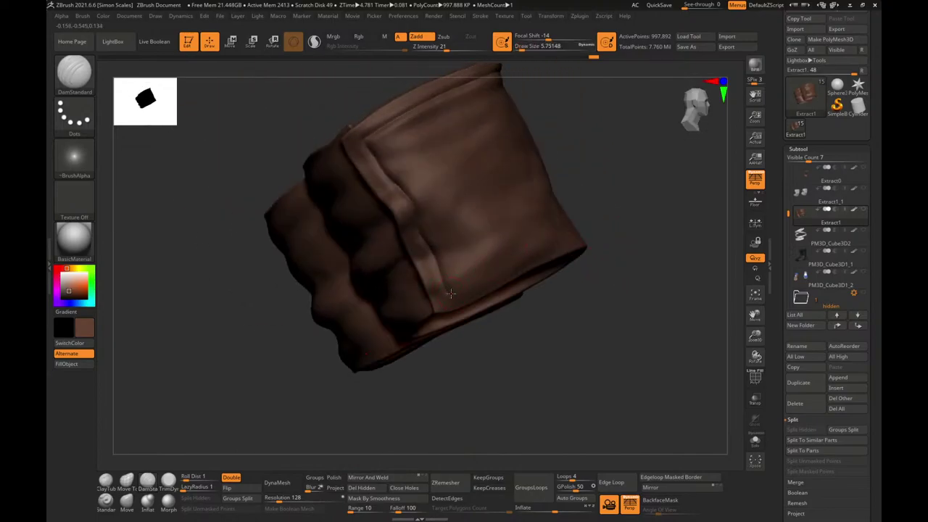
{"action": "left_click_drag", "start_coordinate": [597, 239], "coordinate": [504, 272]}
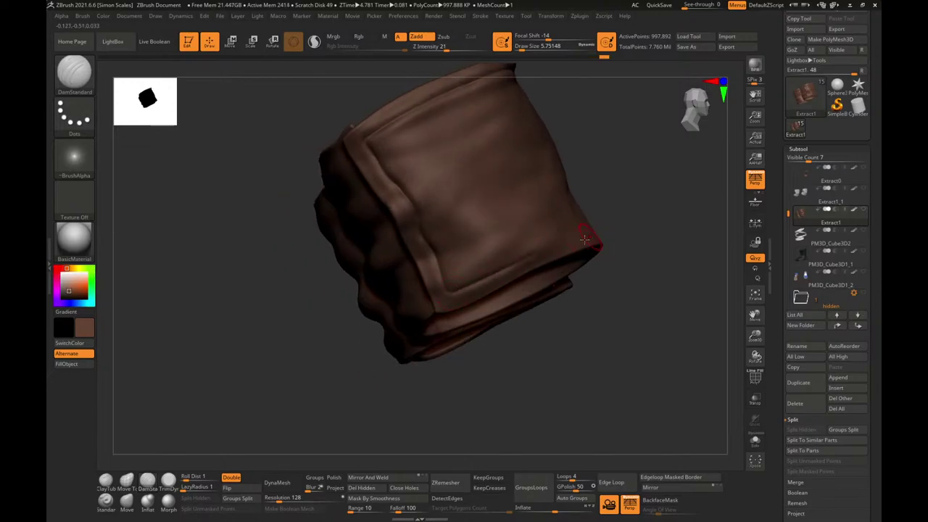
{"action": "left_click_drag", "start_coordinate": [666, 243], "coordinate": [462, 278]}
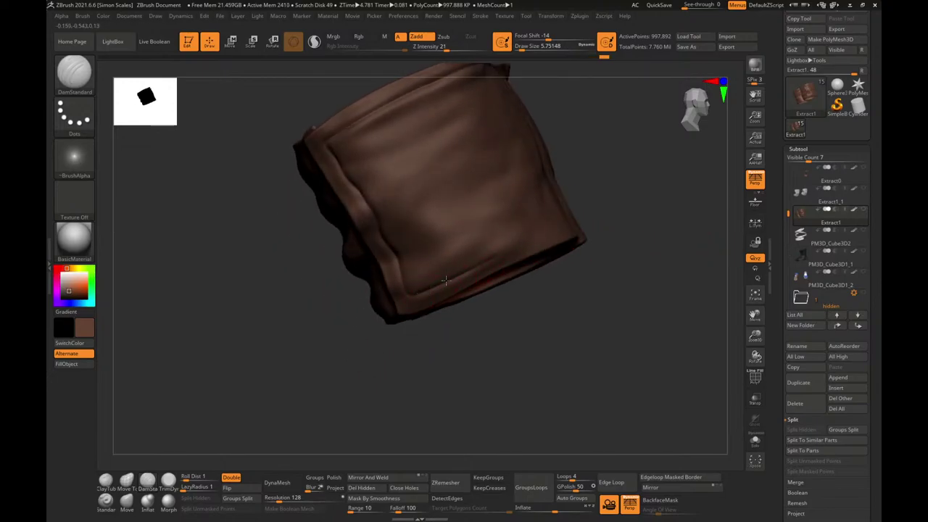
{"action": "left_click_drag", "start_coordinate": [613, 209], "coordinate": [454, 266]}
{"action": "left_click_drag", "start_coordinate": [557, 271], "coordinate": [468, 268]}
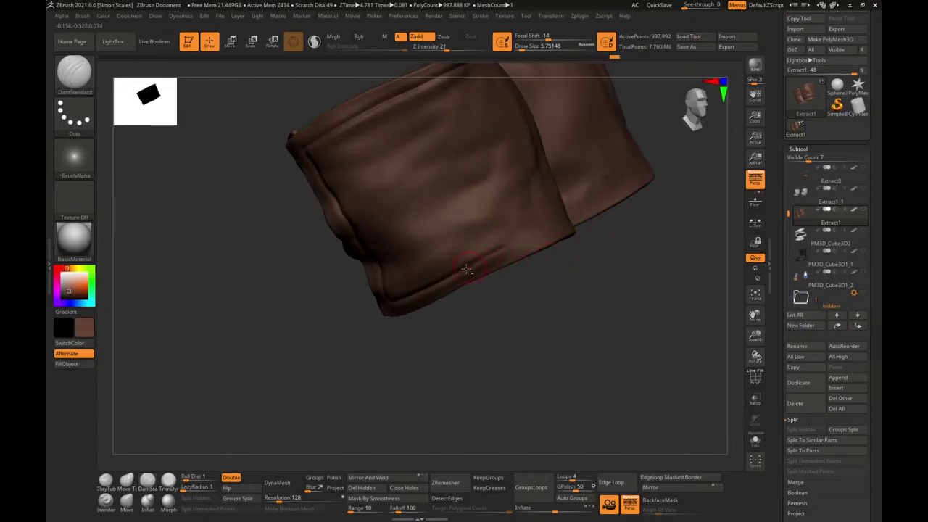
{"action": "left_click_drag", "start_coordinate": [556, 234], "coordinate": [504, 258]}
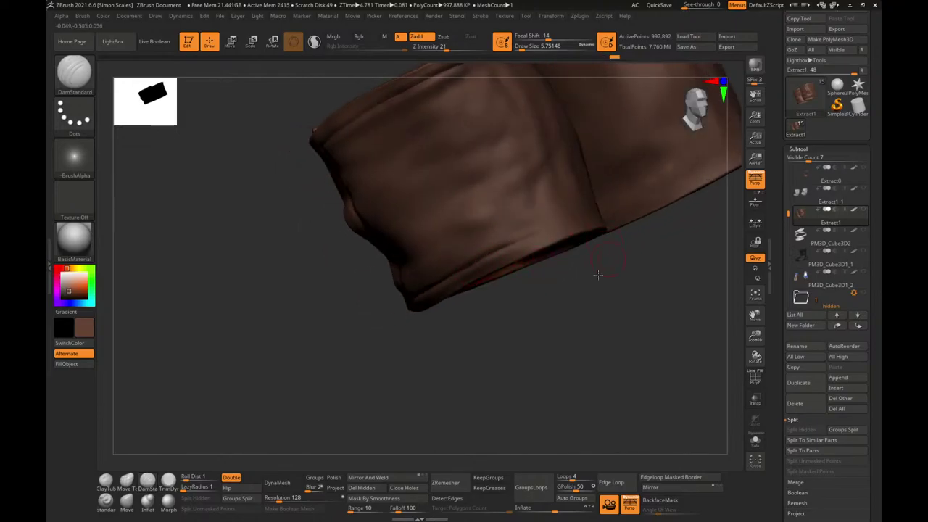
{"action": "left_click_drag", "start_coordinate": [602, 268], "coordinate": [617, 213]}
{"action": "mouse_move", "coordinate": [467, 275]}
{"action": "left_mouse_down"}
{"action": "mouse_move", "coordinate": [504, 284]}
{"action": "mouse_move", "coordinate": [469, 270]}
{"action": "left_mouse_up"}
{"action": "left_click_drag", "start_coordinate": [646, 205], "coordinate": [588, 222]}
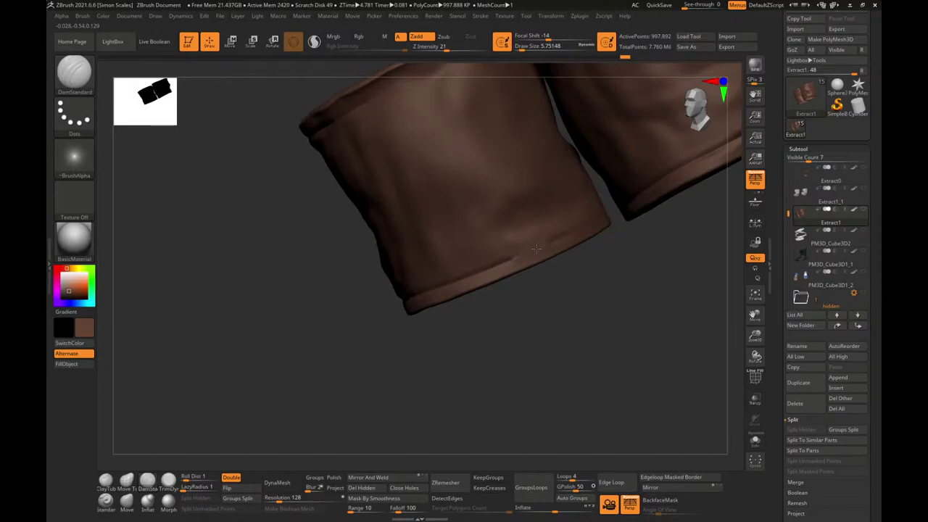
{"action": "mouse_move", "coordinate": [518, 257]}
{"action": "left_mouse_down"}
{"action": "mouse_move", "coordinate": [553, 284]}
{"action": "mouse_move", "coordinate": [505, 327]}
{"action": "mouse_move", "coordinate": [523, 251]}
{"action": "left_mouse_up"}
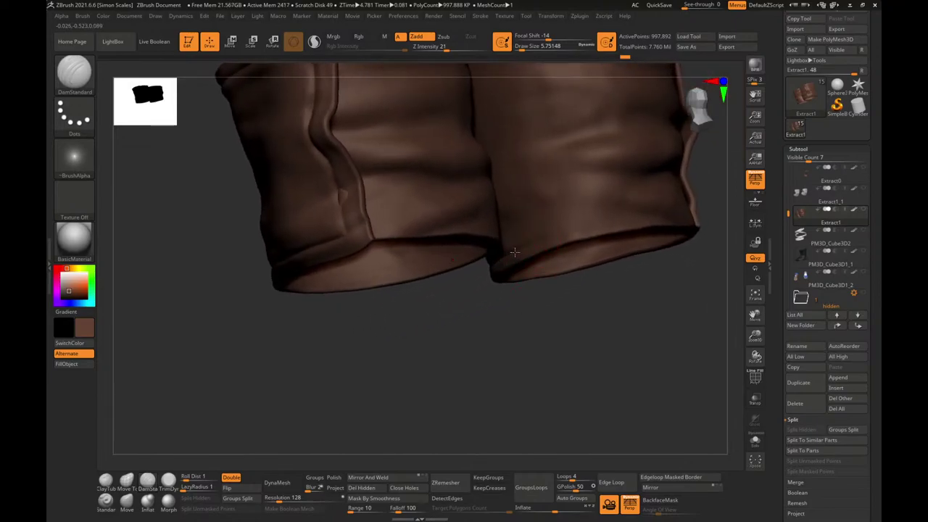
{"action": "left_click_drag", "start_coordinate": [580, 290], "coordinate": [529, 253]}
{"action": "key", "text": "shift"}
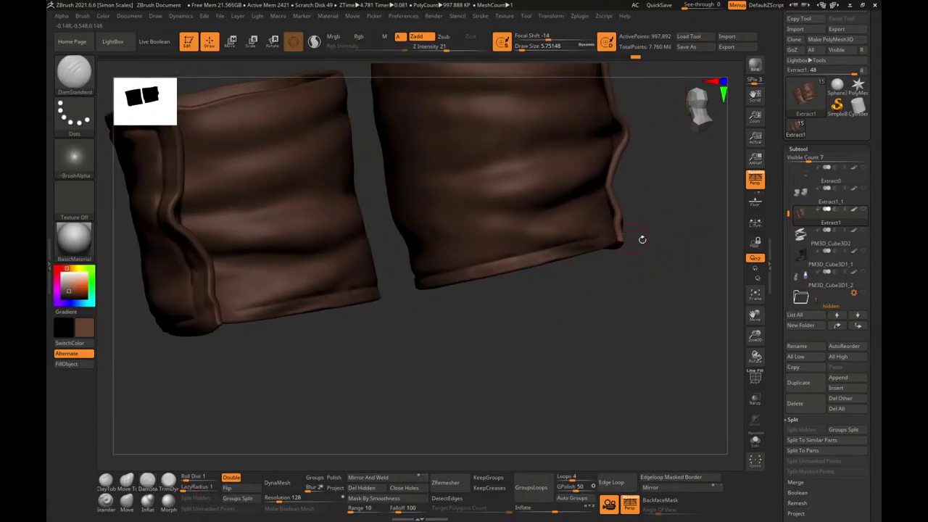
{"action": "left_click_drag", "start_coordinate": [638, 239], "coordinate": [628, 237]}
{"action": "left_click_drag", "start_coordinate": [634, 268], "coordinate": [522, 151]}
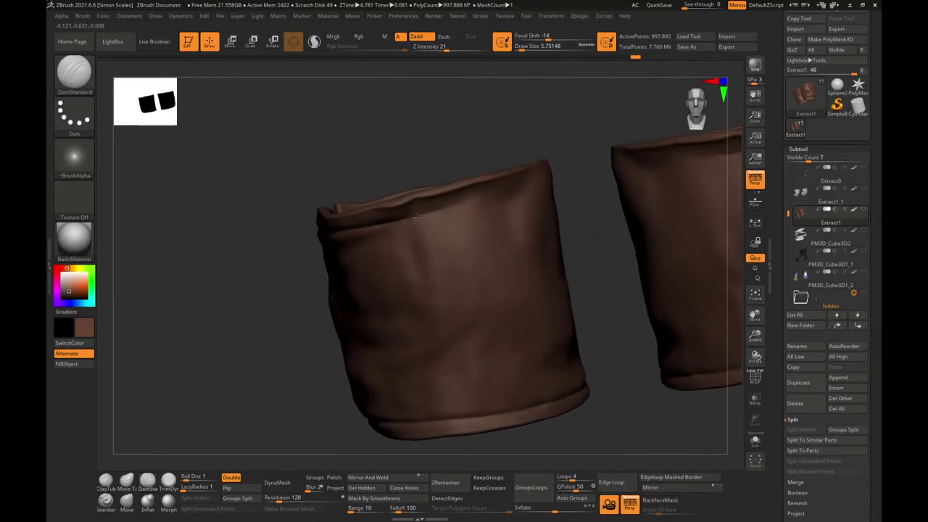
{"action": "right_click_drag", "start_coordinate": [508, 192], "coordinate": [484, 198]}
{"action": "right_click_drag", "start_coordinate": [410, 216], "coordinate": [396, 256]}
{"action": "right_click_drag", "start_coordinate": [613, 165], "coordinate": [504, 219]}
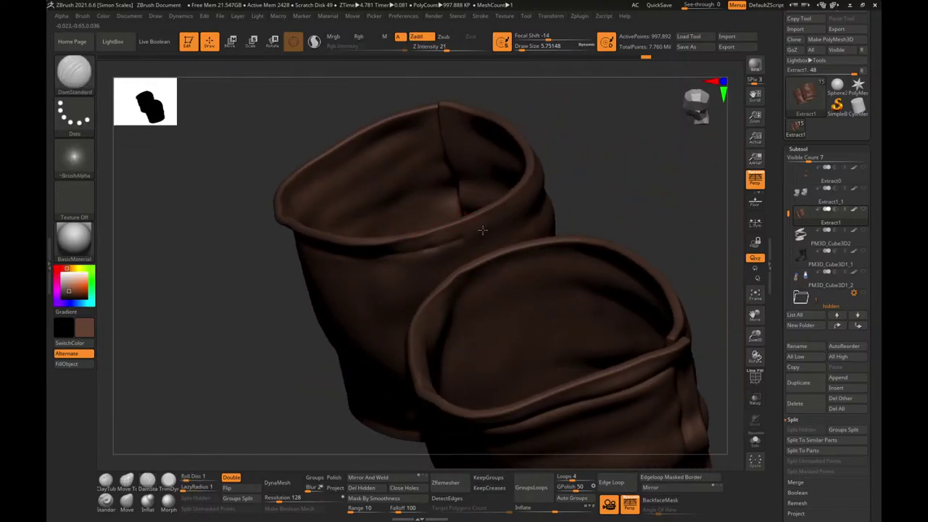
{"action": "right_click_drag", "start_coordinate": [611, 166], "coordinate": [514, 206]}
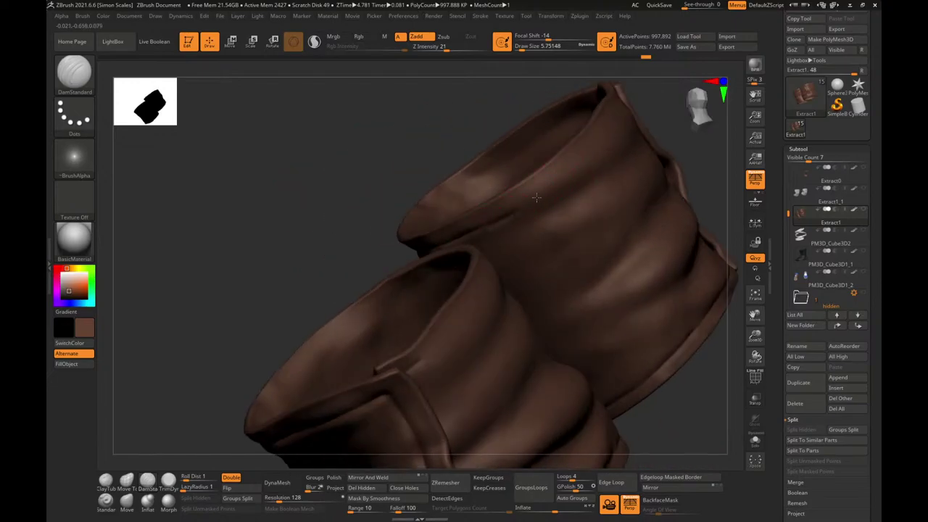
{"action": "right_click_drag", "start_coordinate": [503, 91], "coordinate": [419, 258]}
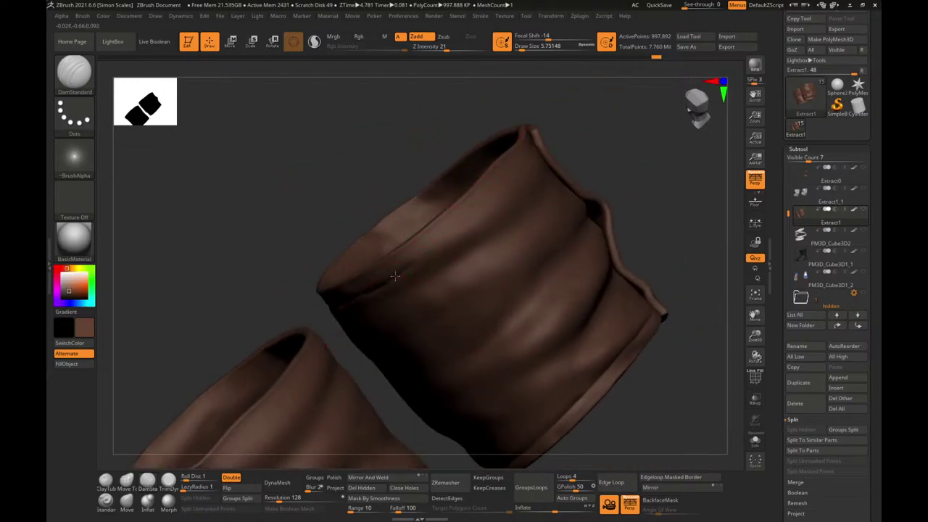
{"action": "mouse_move", "coordinate": [523, 163]}
{"action": "right_mouse_down"}
{"action": "mouse_move", "coordinate": [609, 122]}
{"action": "mouse_move", "coordinate": [675, 119]}
{"action": "mouse_move", "coordinate": [530, 95]}
{"action": "right_mouse_up"}
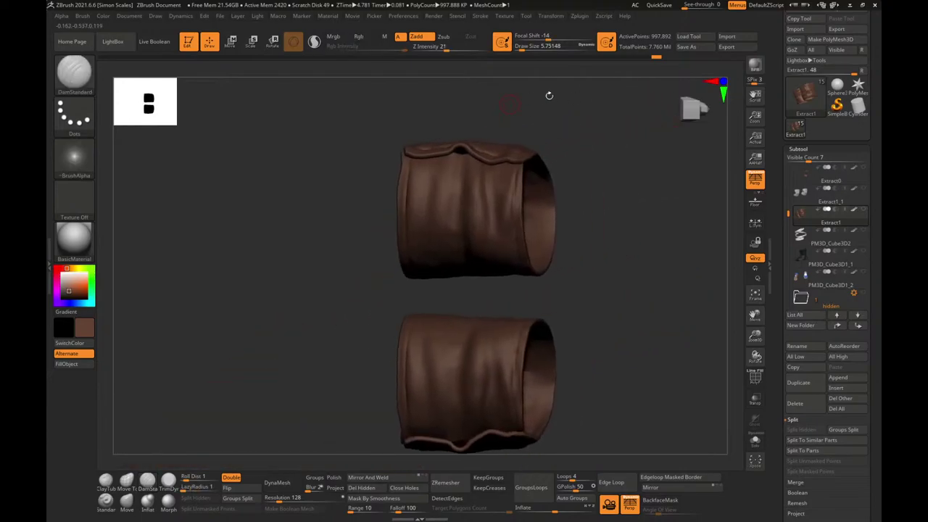
Step: Show the knee pads again and reduce the brush size to about 3.7
{"action": "mouse_move", "coordinate": [864, 211]}
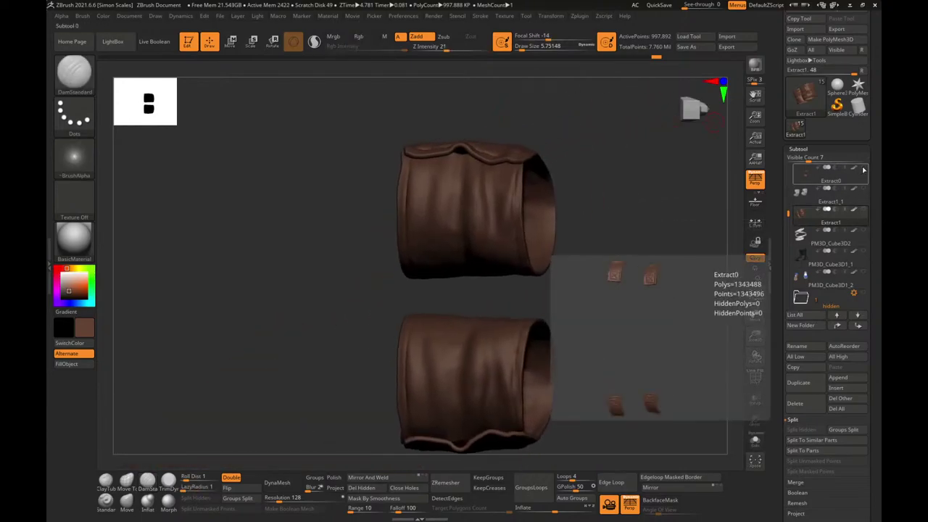
{"action": "left_click", "coordinate": [863, 190]}
{"action": "mouse_move", "coordinate": [674, 217]}
{"action": "right_mouse_down"}
{"action": "mouse_move", "coordinate": [628, 210]}
{"action": "mouse_move", "coordinate": [582, 124]}
{"action": "mouse_move", "coordinate": [577, 210]}
{"action": "mouse_move", "coordinate": [389, 219]}
{"action": "mouse_move", "coordinate": [554, 223]}
{"action": "mouse_move", "coordinate": [544, 266]}
{"action": "mouse_move", "coordinate": [559, 201]}
{"action": "mouse_move", "coordinate": [512, 201]}
{"action": "mouse_move", "coordinate": [571, 212]}
{"action": "mouse_move", "coordinate": [543, 121]}
{"action": "mouse_move", "coordinate": [518, 108]}
{"action": "mouse_move", "coordinate": [397, 241]}
{"action": "right_mouse_up"}
{"action": "right_click", "coordinate": [397, 241]}
{"action": "left_click_drag", "start_coordinate": [435, 185], "coordinate": [413, 185]}
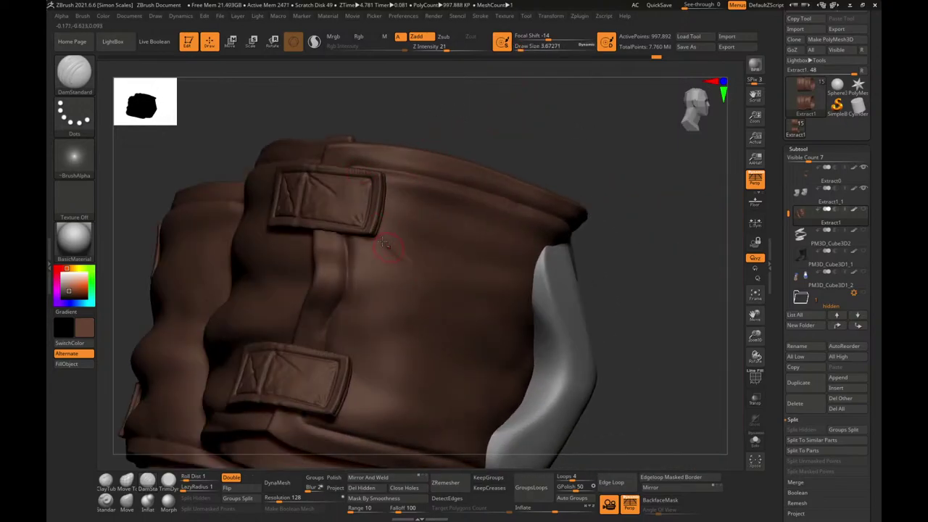
{"action": "mouse_move", "coordinate": [385, 264]}
{"action": "right_mouse_down"}
{"action": "mouse_move", "coordinate": [417, 289]}
{"action": "mouse_move", "coordinate": [402, 280]}
{"action": "right_mouse_up"}
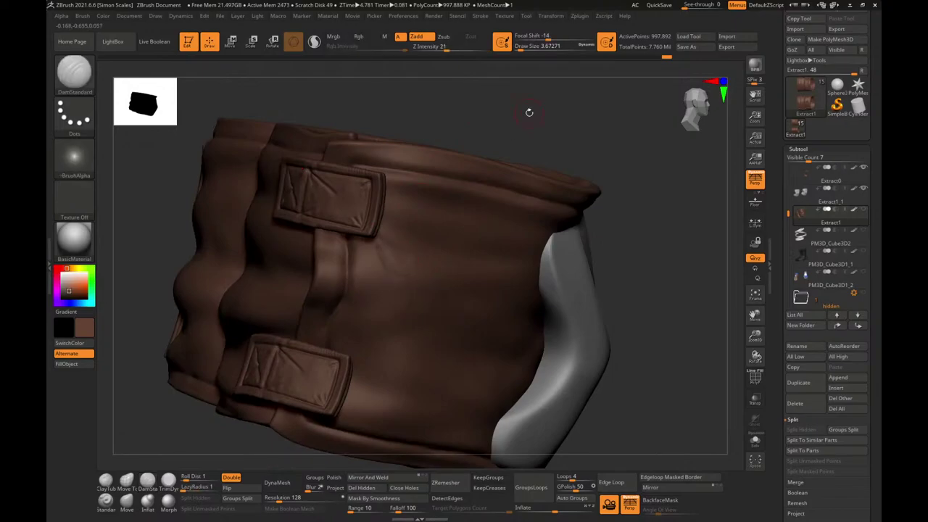
Step: Turn on Transp and Ghost to see the inner strap patches through the cuff
{"action": "left_click", "coordinate": [755, 398]}
{"action": "right_click_drag", "start_coordinate": [475, 111], "coordinate": [357, 166]}
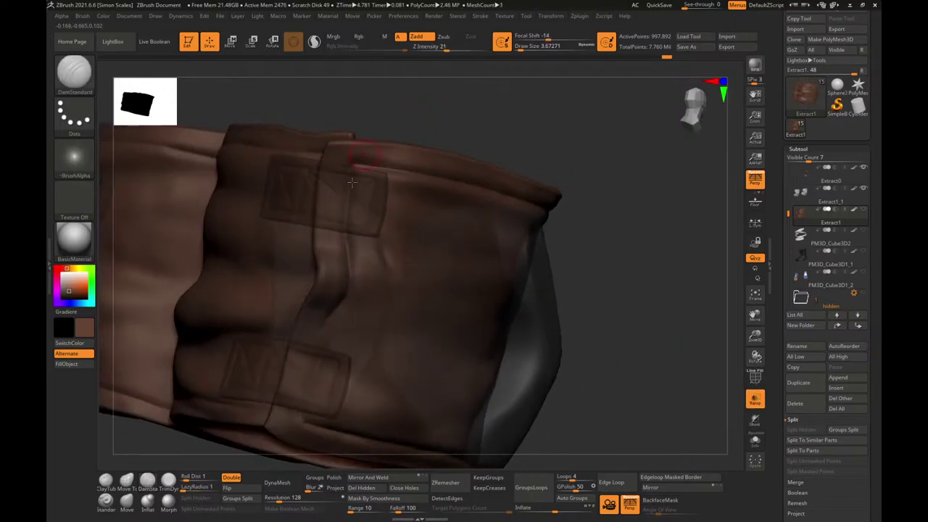
{"action": "right_click_drag", "start_coordinate": [455, 110], "coordinate": [366, 226]}
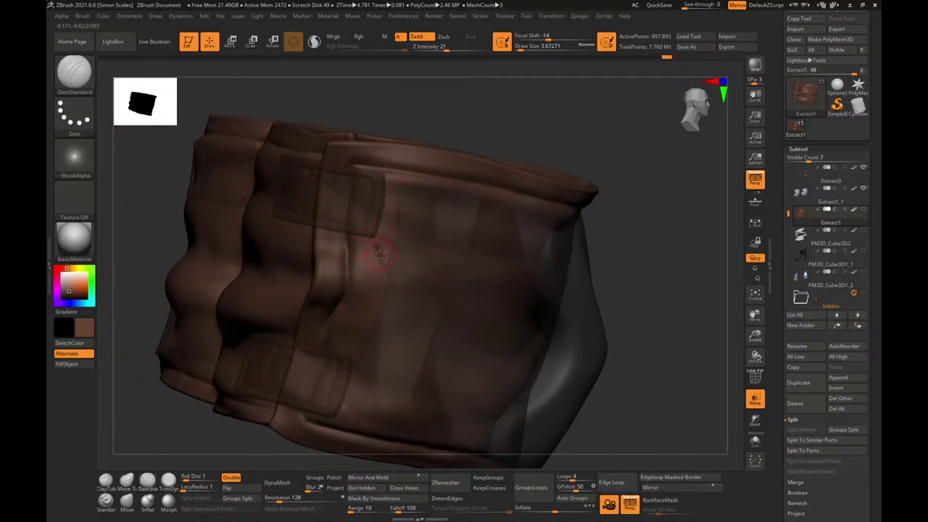
{"action": "left_click", "coordinate": [755, 420]}
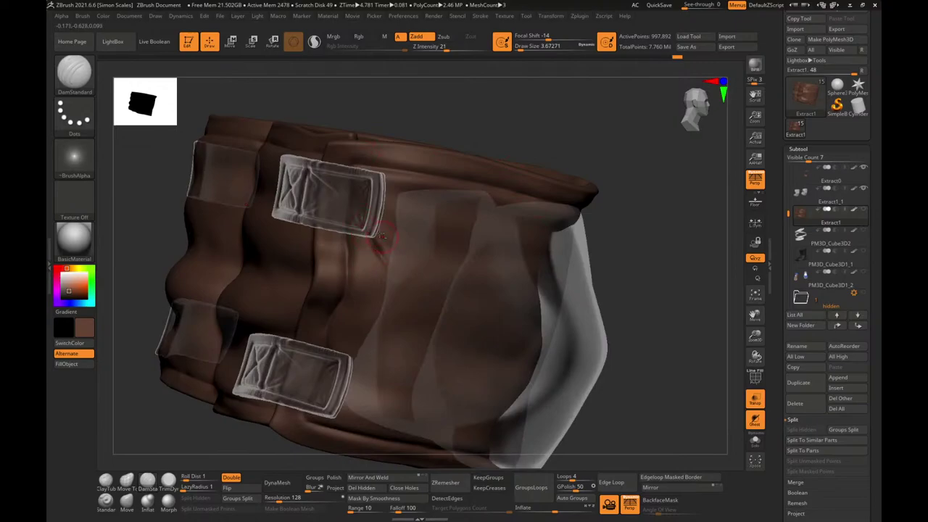
{"action": "key", "text": "shift"}
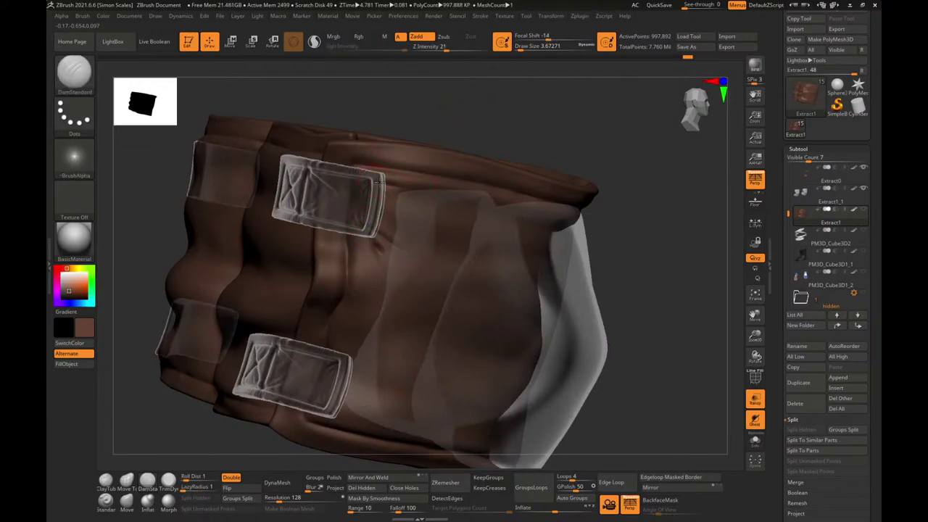
{"action": "mouse_move", "coordinate": [622, 155]}
{"action": "left_mouse_down"}
{"action": "mouse_move", "coordinate": [622, 214]}
{"action": "mouse_move", "coordinate": [608, 165]}
{"action": "mouse_move", "coordinate": [419, 149]}
{"action": "mouse_move", "coordinate": [347, 337]}
{"action": "left_mouse_up"}
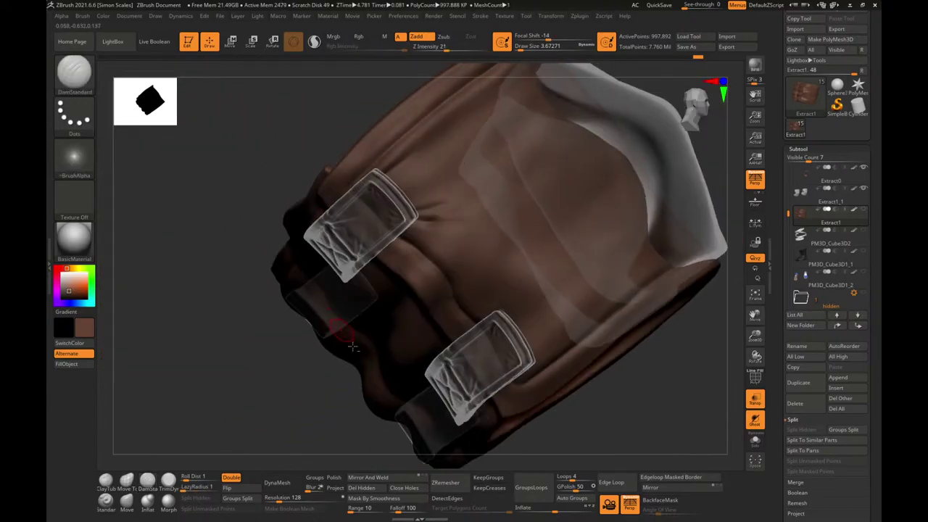
{"action": "mouse_move", "coordinate": [368, 264]}
{"action": "left_mouse_down"}
{"action": "mouse_move", "coordinate": [582, 369]}
{"action": "mouse_move", "coordinate": [535, 300]}
{"action": "left_mouse_up"}
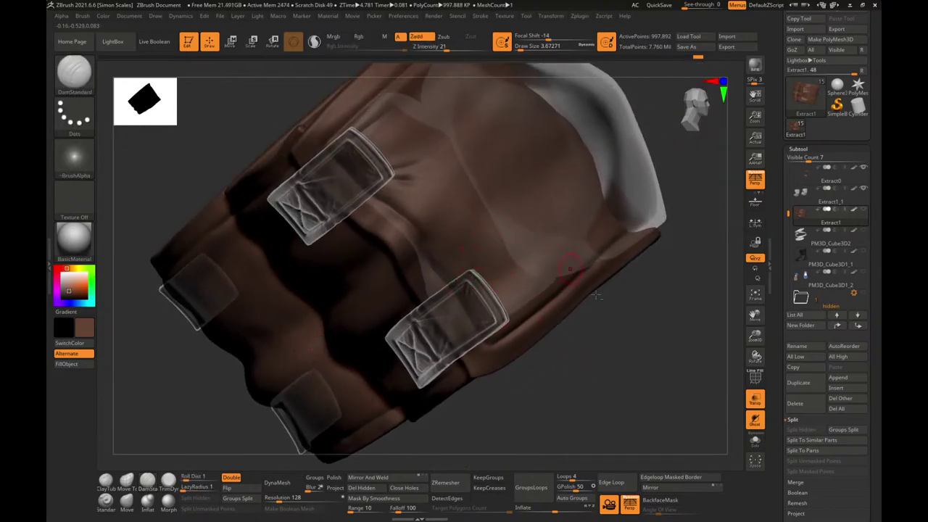
{"action": "left_click_drag", "start_coordinate": [477, 259], "coordinate": [527, 243]}
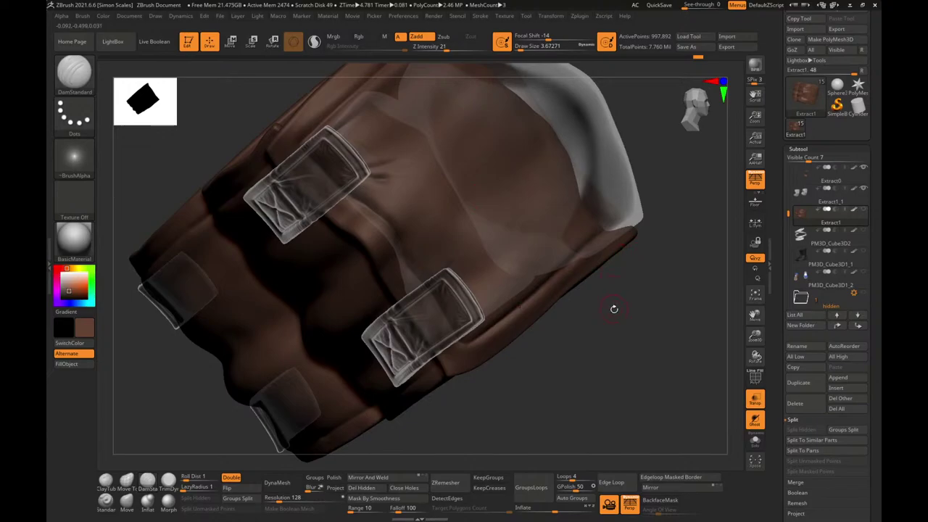
{"action": "left_click_drag", "start_coordinate": [614, 309], "coordinate": [611, 305]}
Step: Smooth and inspect the cuff tabs, then turn Transp off for a solid view
{"action": "key", "text": "space"}
{"action": "left_click_drag", "start_coordinate": [584, 253], "coordinate": [451, 270]}
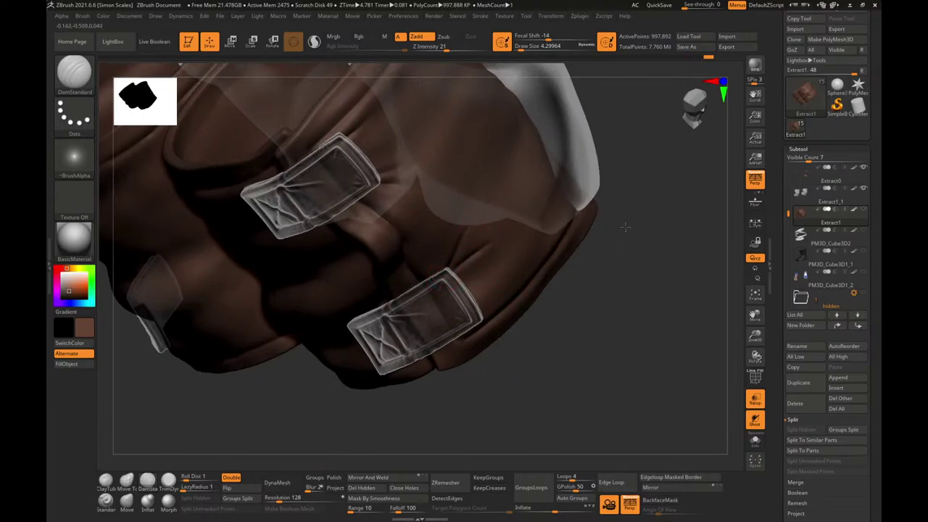
{"action": "left_click_drag", "start_coordinate": [628, 229], "coordinate": [488, 240]}
{"action": "mouse_move", "coordinate": [612, 323]}
{"action": "left_mouse_down"}
{"action": "mouse_move", "coordinate": [596, 319]}
{"action": "mouse_move", "coordinate": [611, 325]}
{"action": "mouse_move", "coordinate": [601, 327]}
{"action": "mouse_move", "coordinate": [580, 294]}
{"action": "mouse_move", "coordinate": [492, 272]}
{"action": "left_mouse_up"}
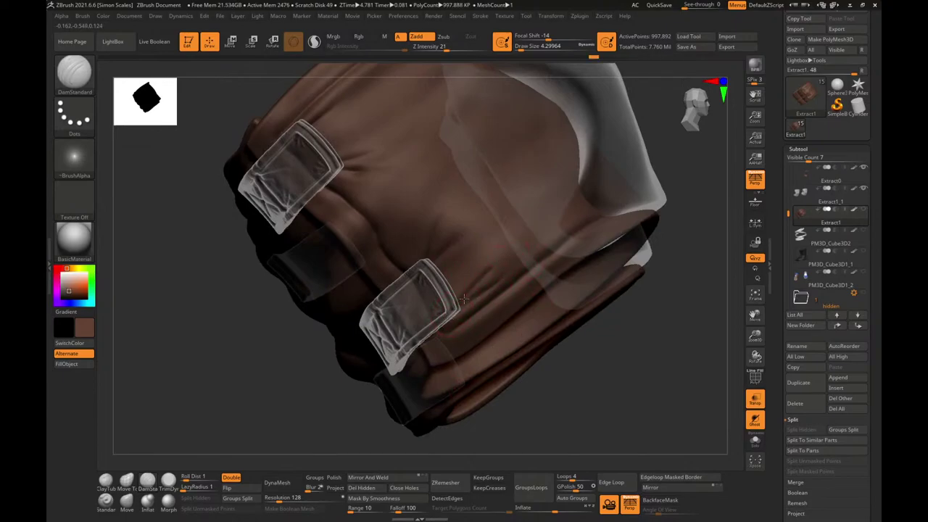
{"action": "key", "text": "shift"}
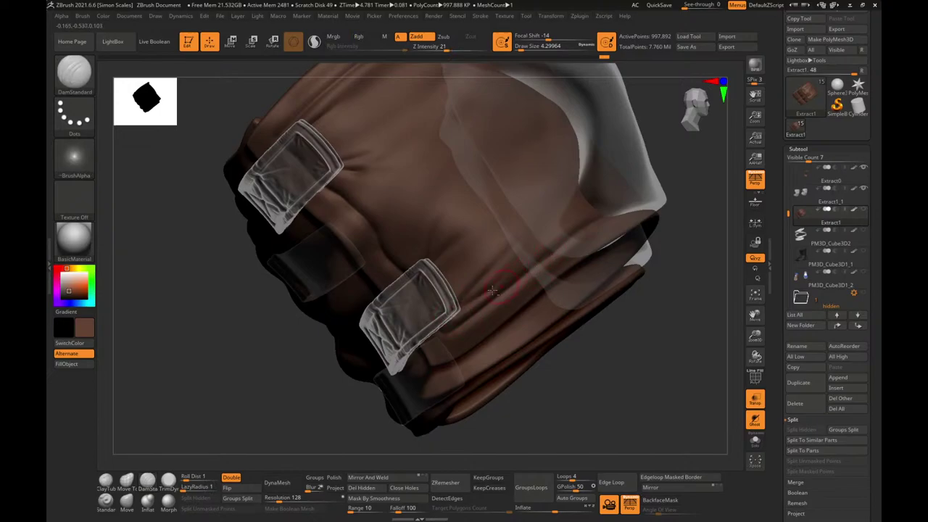
{"action": "left_click_drag", "start_coordinate": [606, 249], "coordinate": [402, 275]}
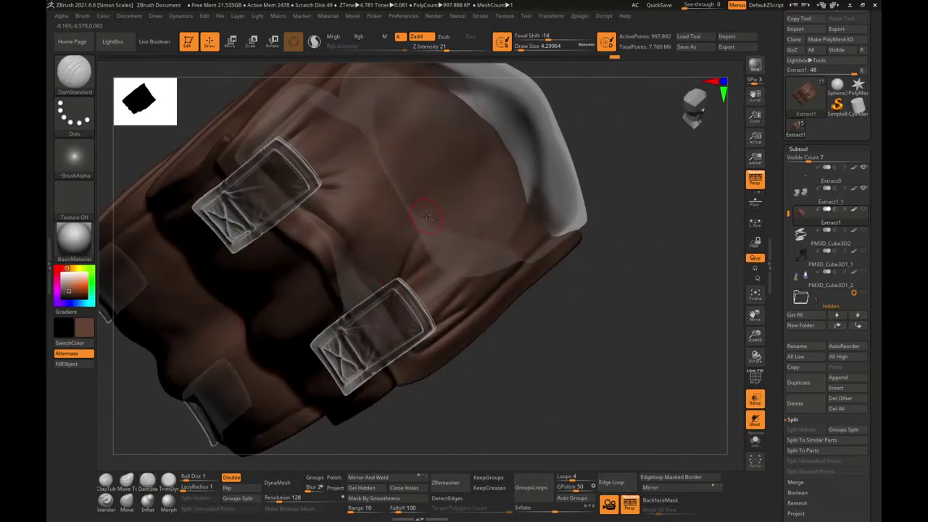
{"action": "mouse_move", "coordinate": [637, 190]}
{"action": "left_mouse_down"}
{"action": "mouse_move", "coordinate": [648, 234]}
{"action": "mouse_move", "coordinate": [616, 182]}
{"action": "mouse_move", "coordinate": [653, 217]}
{"action": "mouse_move", "coordinate": [727, 247]}
{"action": "left_mouse_up"}
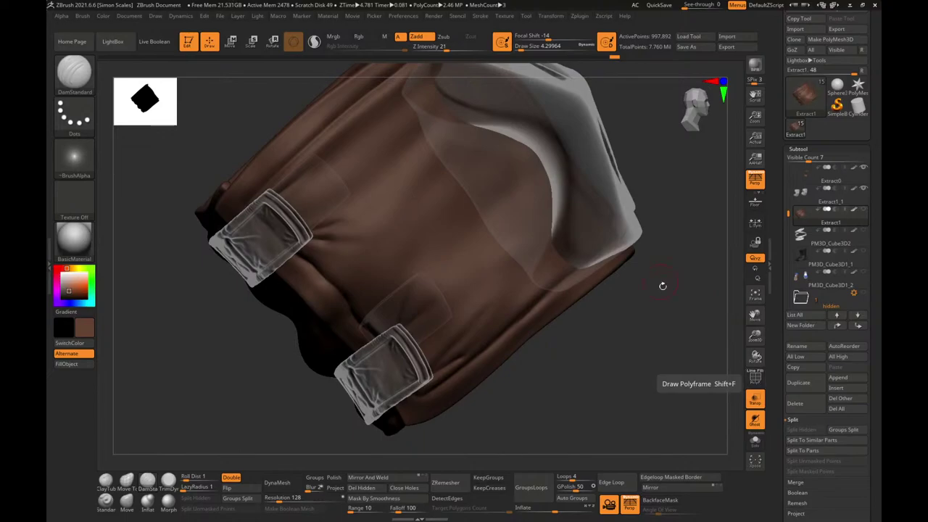
{"action": "left_click", "coordinate": [756, 397]}
{"action": "mouse_move", "coordinate": [710, 390]}
{"action": "left_mouse_down"}
{"action": "mouse_move", "coordinate": [607, 364]}
{"action": "mouse_move", "coordinate": [445, 290]}
{"action": "left_mouse_up"}
Step: Switch to the Standard brush with Draw Size about 3.67
{"action": "left_click_drag", "start_coordinate": [578, 340], "coordinate": [562, 316]}
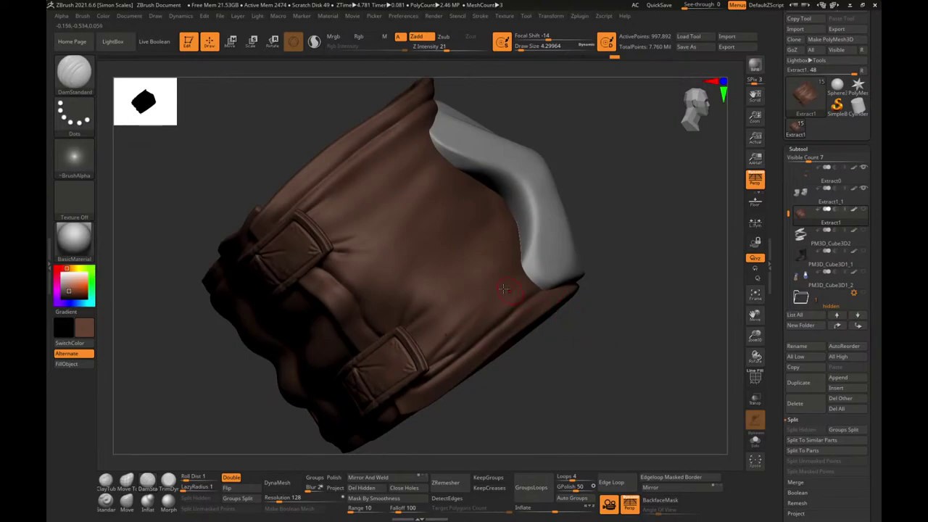
{"action": "key", "text": "b"}
{"action": "key", "text": "s"}
{"action": "key", "text": "t"}
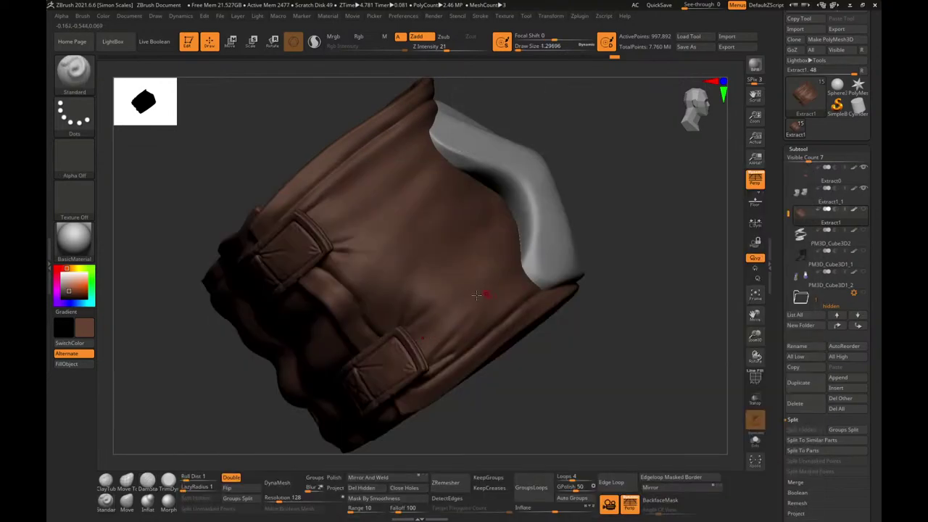
{"action": "key", "text": "space"}
{"action": "left_click_drag", "start_coordinate": [464, 299], "coordinate": [475, 299]}
{"action": "mouse_move", "coordinate": [559, 363]}
{"action": "left_mouse_down"}
{"action": "mouse_move", "coordinate": [567, 347]}
{"action": "mouse_move", "coordinate": [518, 273]}
{"action": "left_mouse_up"}
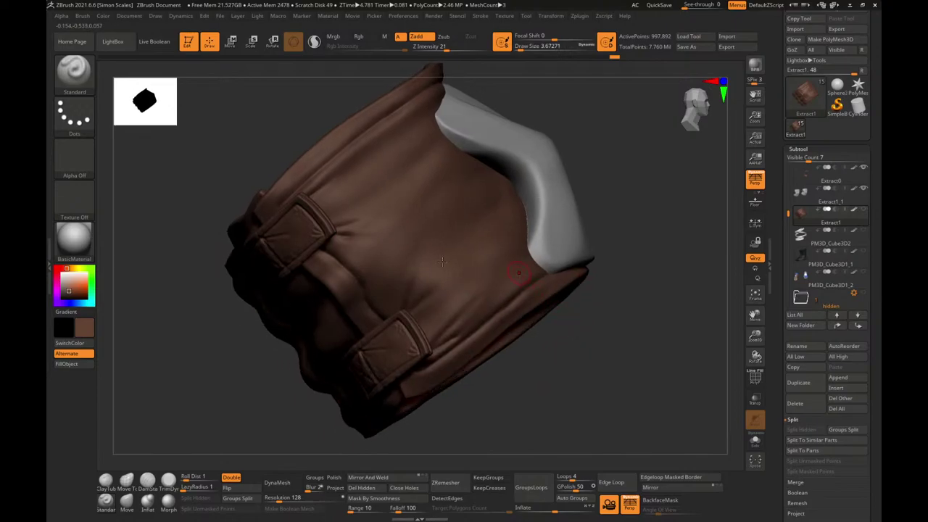
Step: Sculpt and Shift-smooth the folds around the strap tabs from several angles
{"action": "left_click_drag", "start_coordinate": [598, 195], "coordinate": [454, 176]}
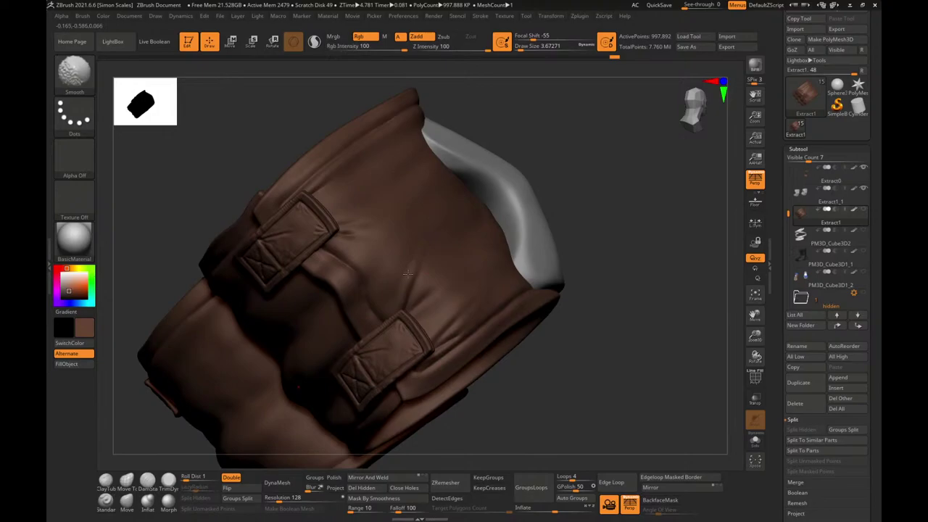
{"action": "right_click_drag", "start_coordinate": [482, 242], "coordinate": [423, 304]}
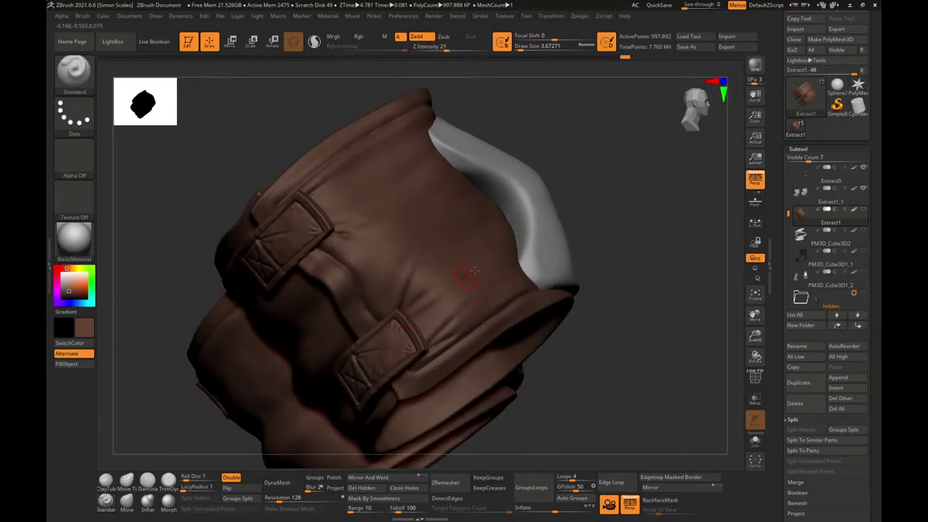
{"action": "key", "text": "shift"}
{"action": "right_click_drag", "start_coordinate": [417, 246], "coordinate": [420, 346]}
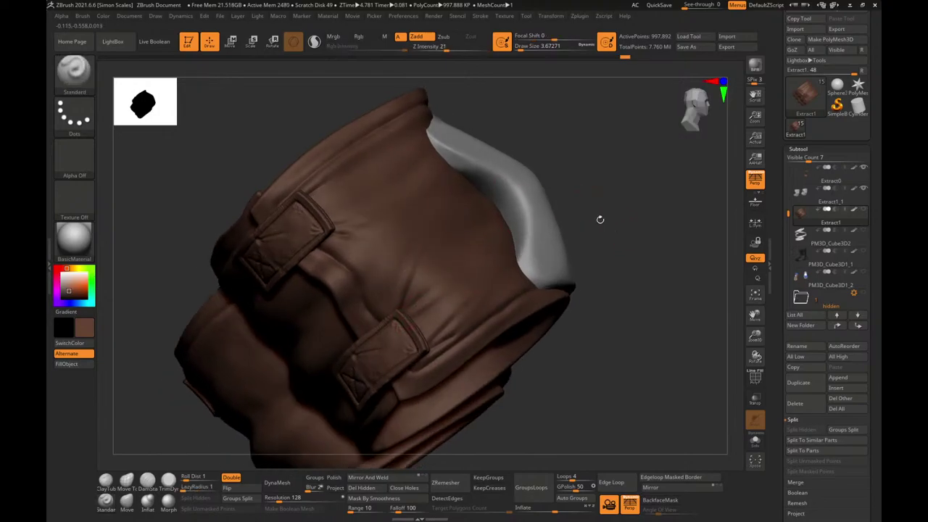
{"action": "key", "text": "shift"}
{"action": "key", "text": "shift"}
{"action": "mouse_move", "coordinate": [554, 299]}
{"action": "right_mouse_down"}
{"action": "mouse_move", "coordinate": [609, 276]}
{"action": "mouse_move", "coordinate": [610, 291]}
{"action": "mouse_move", "coordinate": [424, 338]}
{"action": "mouse_move", "coordinate": [427, 352]}
{"action": "mouse_move", "coordinate": [444, 345]}
{"action": "right_mouse_up"}
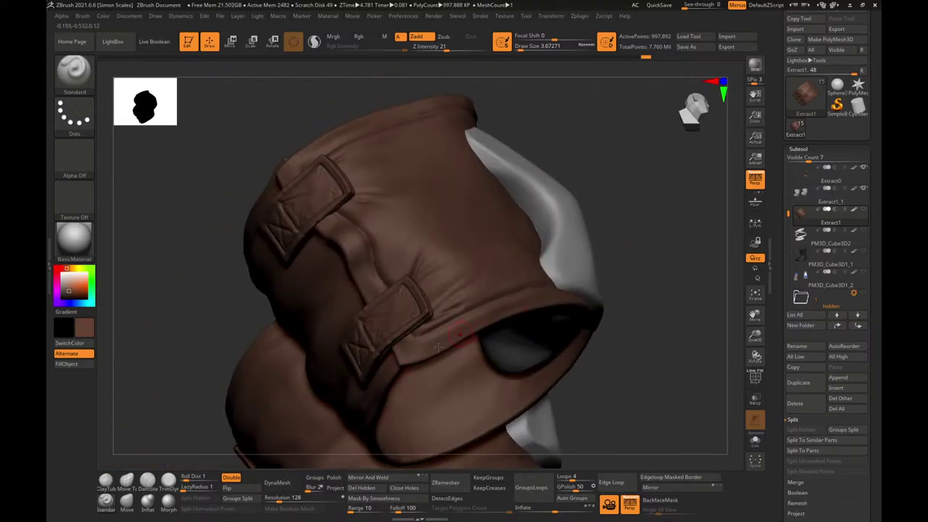
{"action": "mouse_move", "coordinate": [573, 292]}
{"action": "right_mouse_down"}
{"action": "mouse_move", "coordinate": [591, 282]}
{"action": "mouse_move", "coordinate": [580, 305]}
{"action": "mouse_move", "coordinate": [501, 346]}
{"action": "mouse_move", "coordinate": [515, 335]}
{"action": "right_mouse_up"}
{"action": "mouse_move", "coordinate": [437, 302]}
{"action": "right_mouse_down"}
{"action": "mouse_move", "coordinate": [473, 363]}
{"action": "mouse_move", "coordinate": [518, 385]}
{"action": "mouse_move", "coordinate": [557, 371]}
{"action": "mouse_move", "coordinate": [631, 155]}
{"action": "right_mouse_up"}
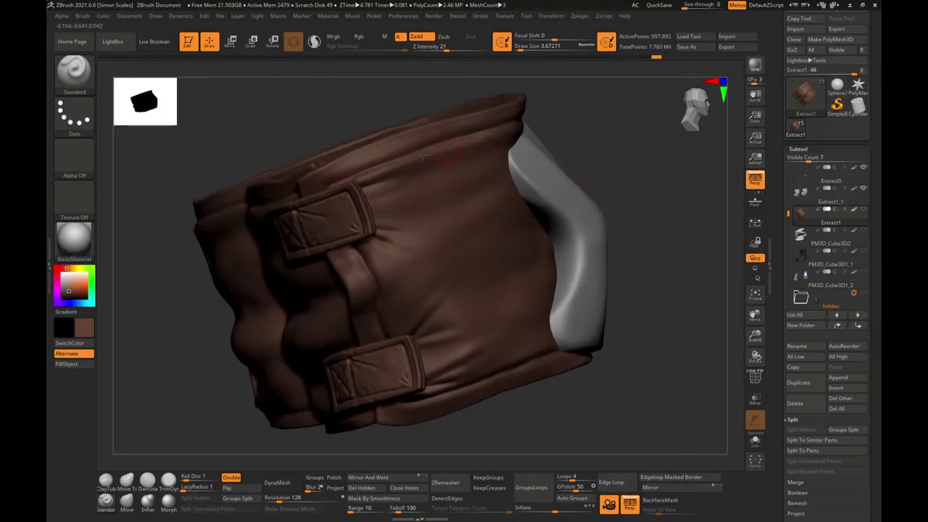
Step: Adjust the brush size and smooth the folds between the tabs from lower angles
{"action": "key", "text": "space"}
{"action": "right_click_drag", "start_coordinate": [427, 142], "coordinate": [303, 177]}
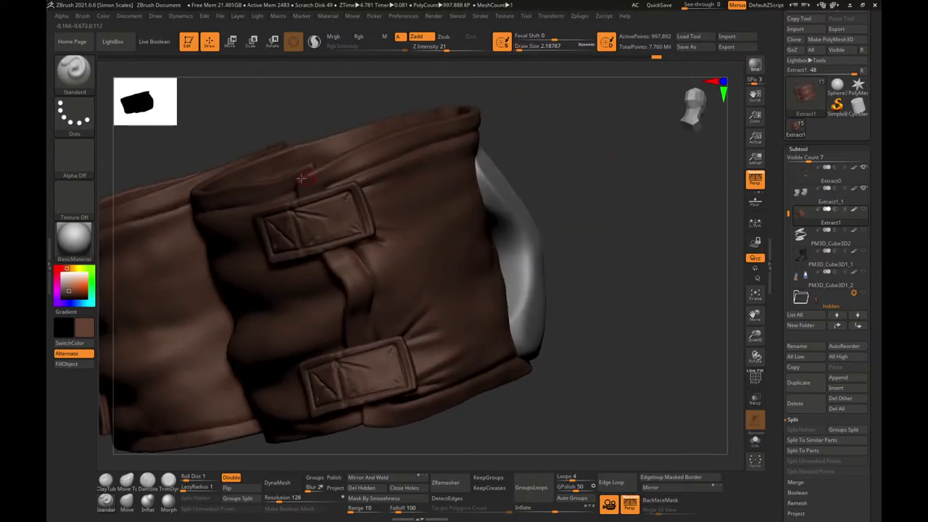
{"action": "mouse_move", "coordinate": [512, 99]}
{"action": "right_mouse_down"}
{"action": "mouse_move", "coordinate": [611, 124]}
{"action": "mouse_move", "coordinate": [633, 194]}
{"action": "mouse_move", "coordinate": [336, 323]}
{"action": "mouse_move", "coordinate": [417, 173]}
{"action": "right_mouse_up"}
{"action": "key", "text": "space"}
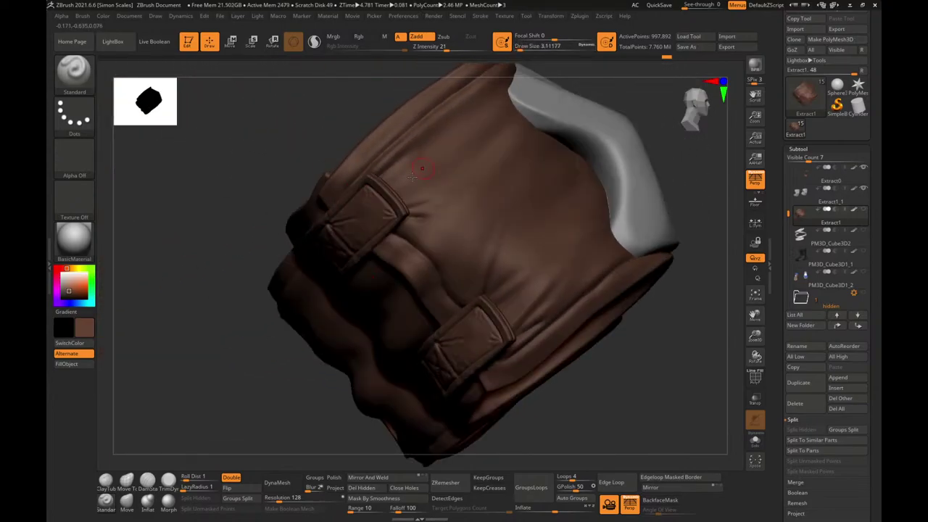
{"action": "key", "text": "shift"}
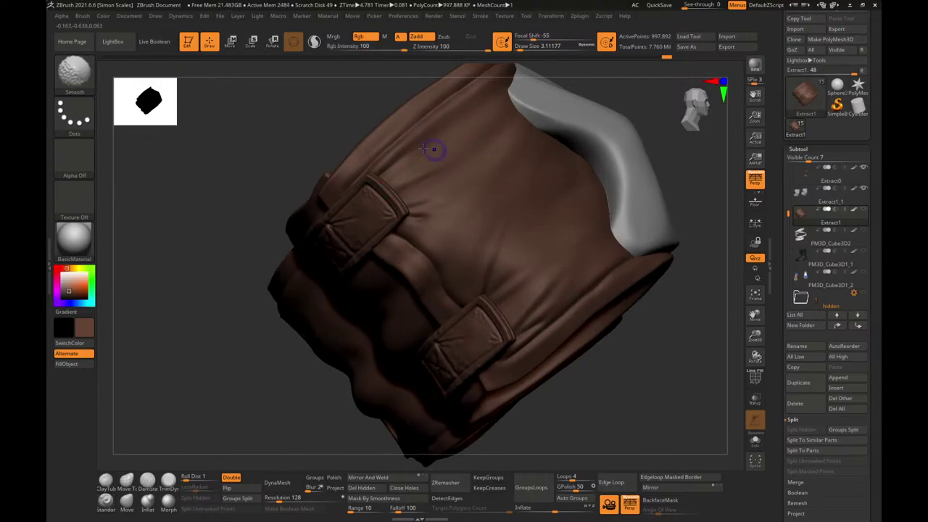
{"action": "right_click_drag", "start_coordinate": [377, 152], "coordinate": [441, 214]}
{"action": "mouse_move", "coordinate": [638, 280]}
{"action": "right_mouse_down"}
{"action": "mouse_move", "coordinate": [653, 300]}
{"action": "mouse_move", "coordinate": [403, 227]}
{"action": "right_mouse_up"}
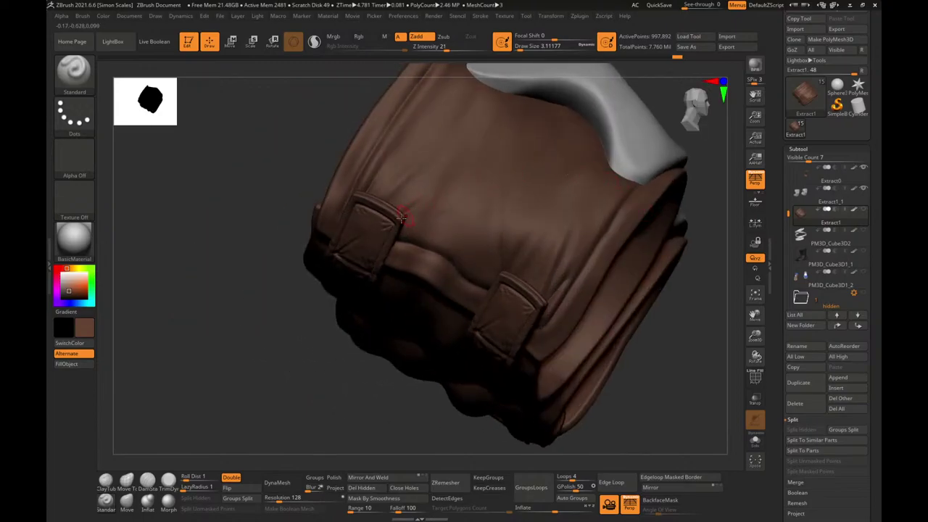
{"action": "right_click_drag", "start_coordinate": [460, 182], "coordinate": [419, 209]}
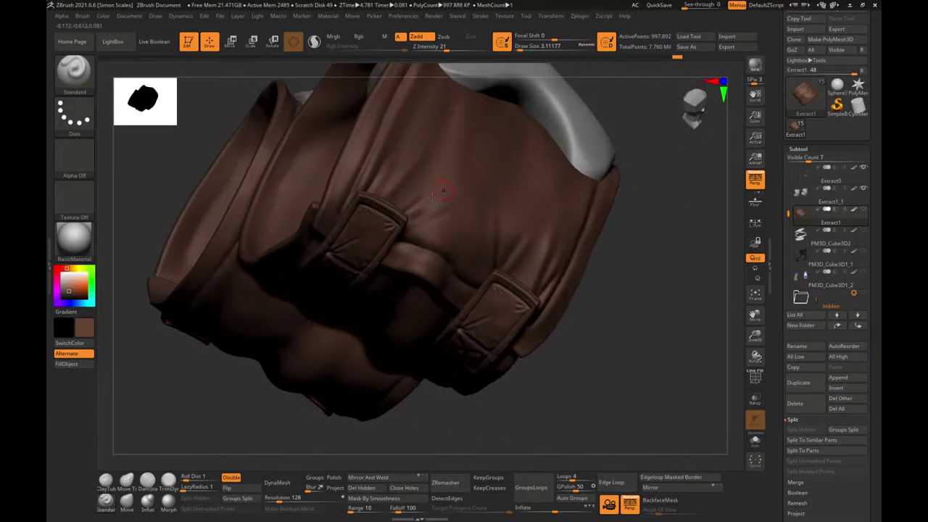
{"action": "key", "text": "shift"}
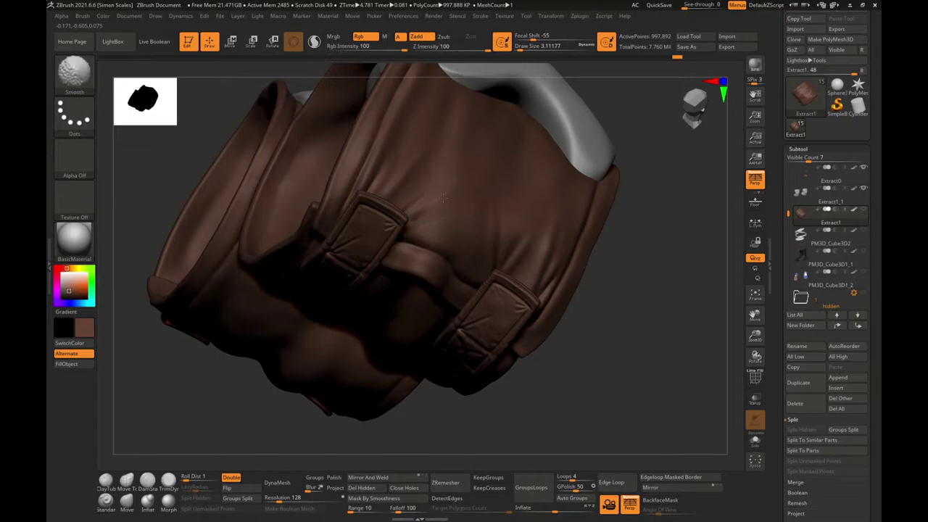
{"action": "key", "text": "shift"}
{"action": "mouse_move", "coordinate": [621, 124]}
{"action": "right_mouse_down"}
{"action": "mouse_move", "coordinate": [415, 214]}
{"action": "mouse_move", "coordinate": [583, 169]}
{"action": "mouse_move", "coordinate": [562, 148]}
{"action": "mouse_move", "coordinate": [541, 172]}
{"action": "mouse_move", "coordinate": [515, 176]}
{"action": "mouse_move", "coordinate": [572, 162]}
{"action": "mouse_move", "coordinate": [604, 198]}
{"action": "mouse_move", "coordinate": [468, 165]}
{"action": "right_mouse_up"}
{"action": "right_click_drag", "start_coordinate": [531, 180], "coordinate": [549, 132]}
Step: Pick the Clay brush with colour painting turned off, turning to face the cuff
{"action": "key", "text": "b"}
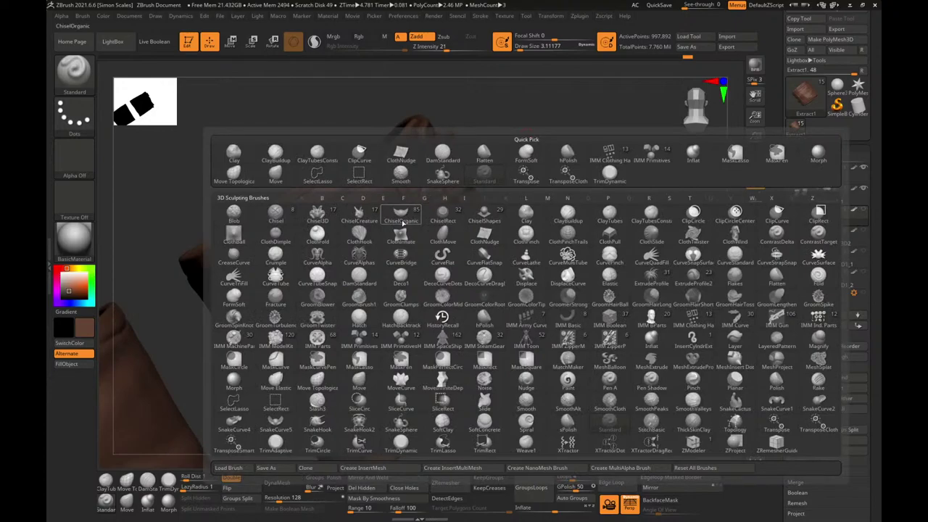
{"action": "left_click", "coordinate": [526, 214]}
{"action": "right_click", "coordinate": [526, 212]}
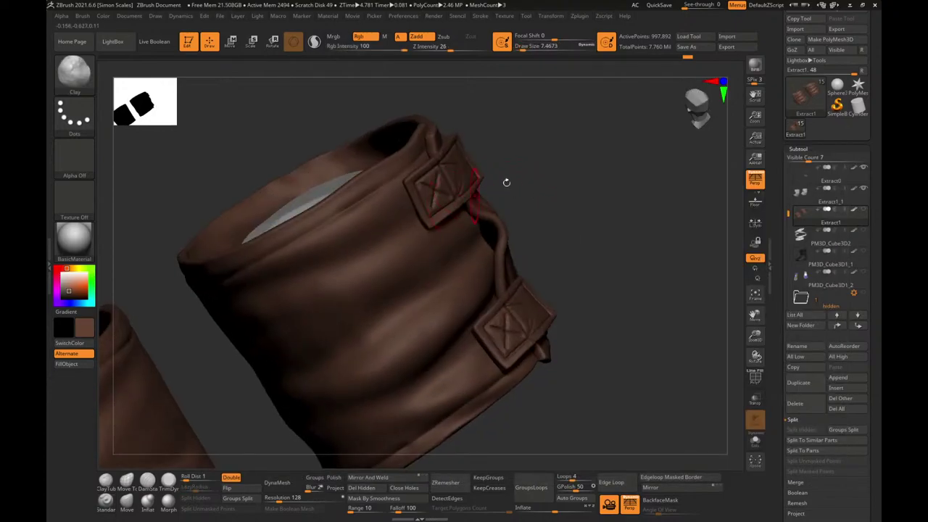
{"action": "right_click_drag", "start_coordinate": [497, 186], "coordinate": [446, 163]}
{"action": "left_click", "coordinate": [370, 38]}
{"action": "left_click_drag", "start_coordinate": [528, 136], "coordinate": [429, 195]}
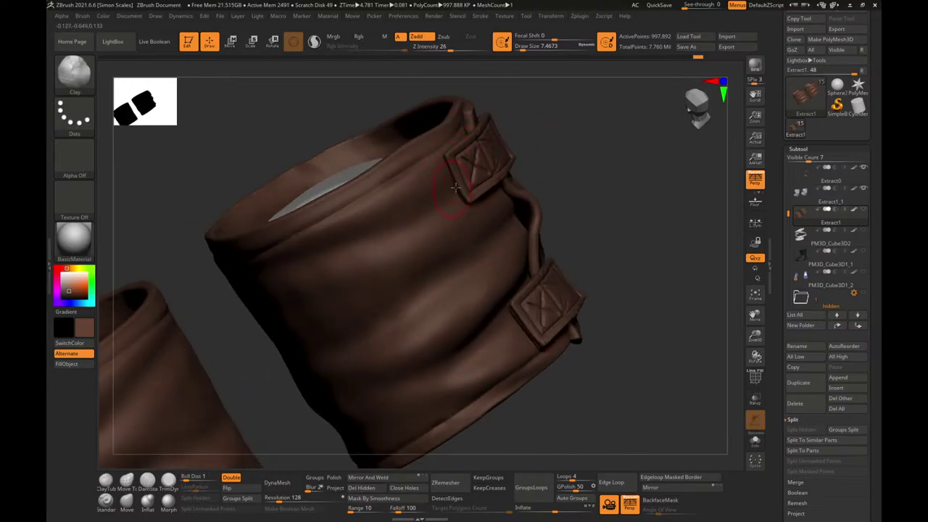
{"action": "left_click_drag", "start_coordinate": [565, 159], "coordinate": [458, 193]}
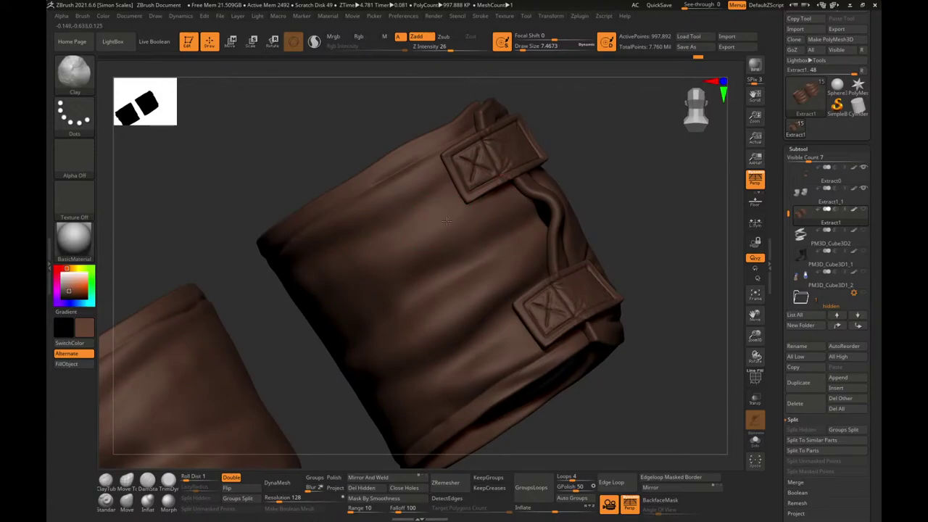
Step: Switch to the Standard brush and sculpt the cuff, undoing one unwanted stroke
{"action": "key", "text": "b"}
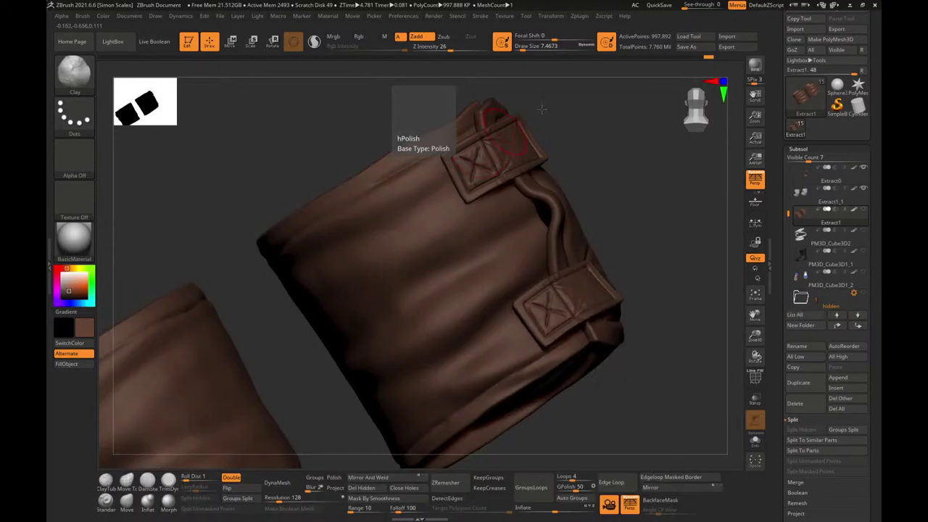
{"action": "key", "text": "b"}
{"action": "key", "text": "s"}
{"action": "key", "text": "t"}
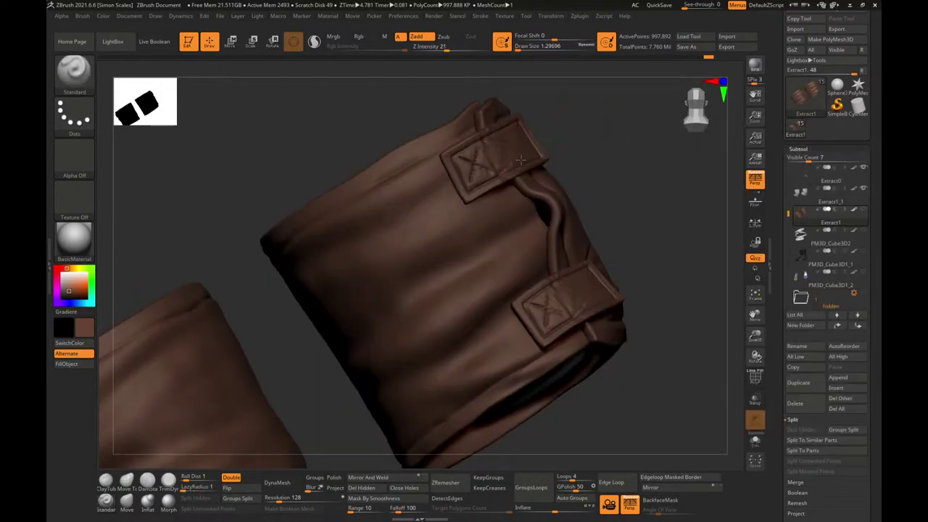
{"action": "key", "text": "space"}
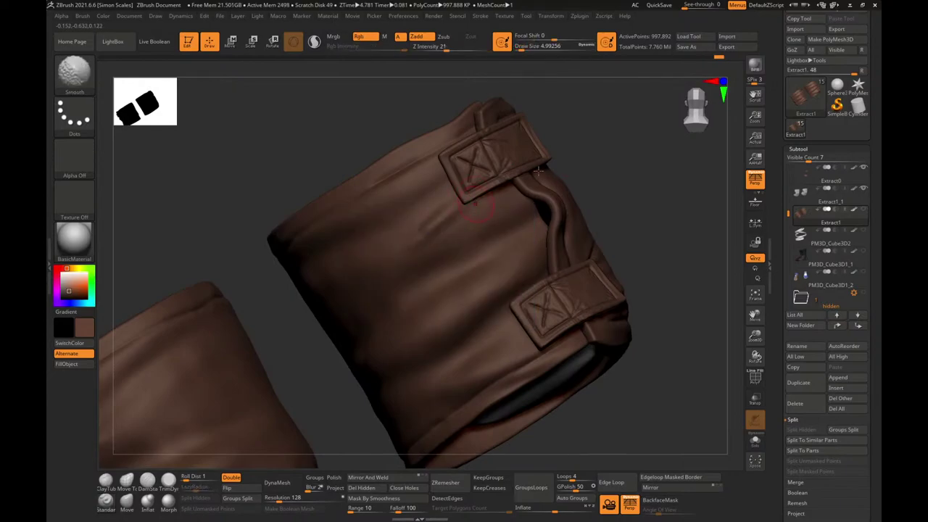
{"action": "key", "text": "ctrl+z"}
{"action": "key", "text": "space"}
{"action": "key", "text": "shift"}
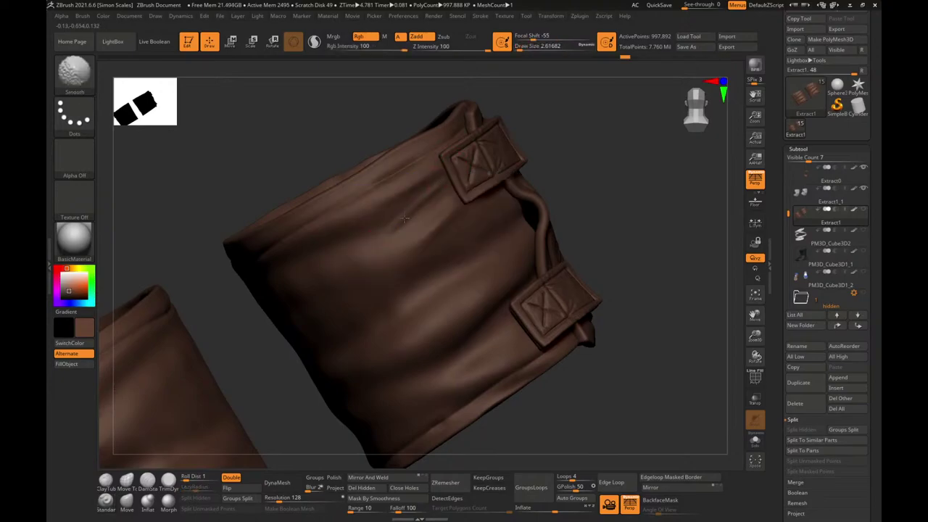
Step: Smooth the leather folds around the strap tabs and loops from several angles
{"action": "mouse_move", "coordinate": [628, 160]}
{"action": "left_mouse_down"}
{"action": "mouse_move", "coordinate": [607, 155]}
{"action": "mouse_move", "coordinate": [641, 204]}
{"action": "mouse_move", "coordinate": [417, 177]}
{"action": "mouse_move", "coordinate": [451, 176]}
{"action": "left_mouse_up"}
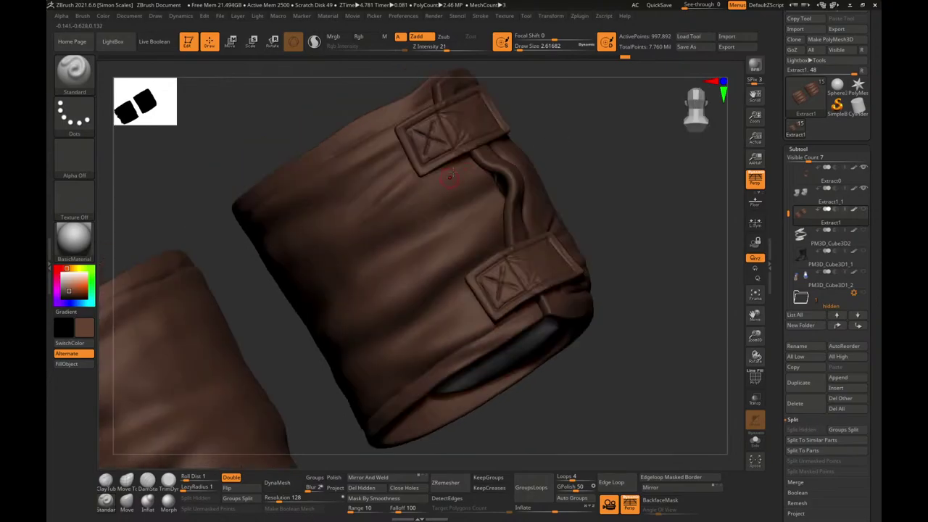
{"action": "key", "text": "shift"}
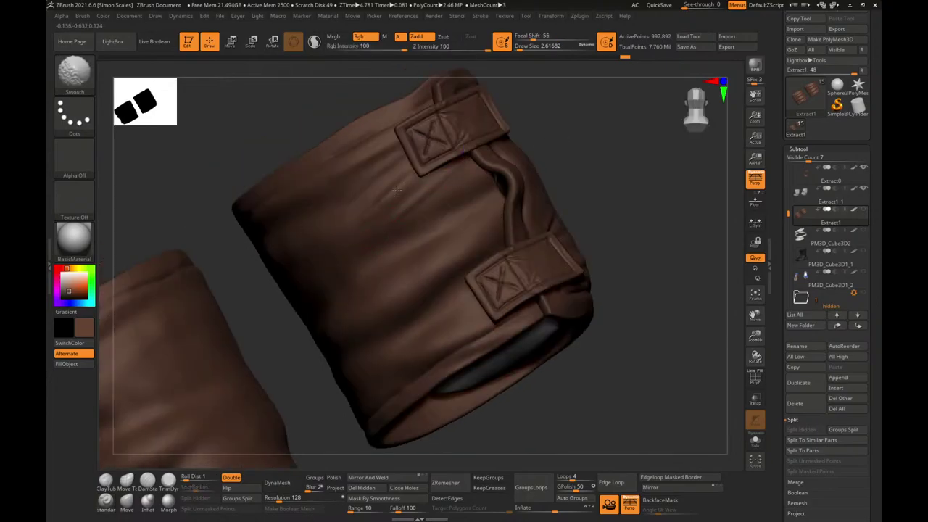
{"action": "mouse_move", "coordinate": [646, 234]}
{"action": "left_mouse_down"}
{"action": "mouse_move", "coordinate": [638, 158]}
{"action": "mouse_move", "coordinate": [625, 159]}
{"action": "mouse_move", "coordinate": [613, 138]}
{"action": "left_mouse_up"}
{"action": "left_click_drag", "start_coordinate": [546, 188], "coordinate": [545, 195]}
{"action": "left_click_drag", "start_coordinate": [536, 252], "coordinate": [490, 164]}
{"action": "key", "text": "shift"}
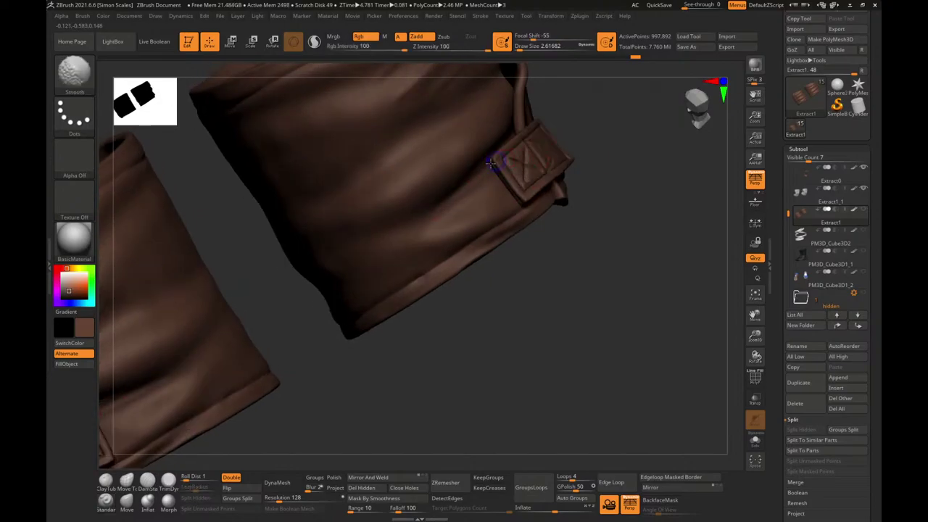
{"action": "left_click_drag", "start_coordinate": [422, 225], "coordinate": [499, 190]}
Step: Smooth the band near its grey inner lining and along the underside
{"action": "left_click_drag", "start_coordinate": [597, 201], "coordinate": [524, 201]}
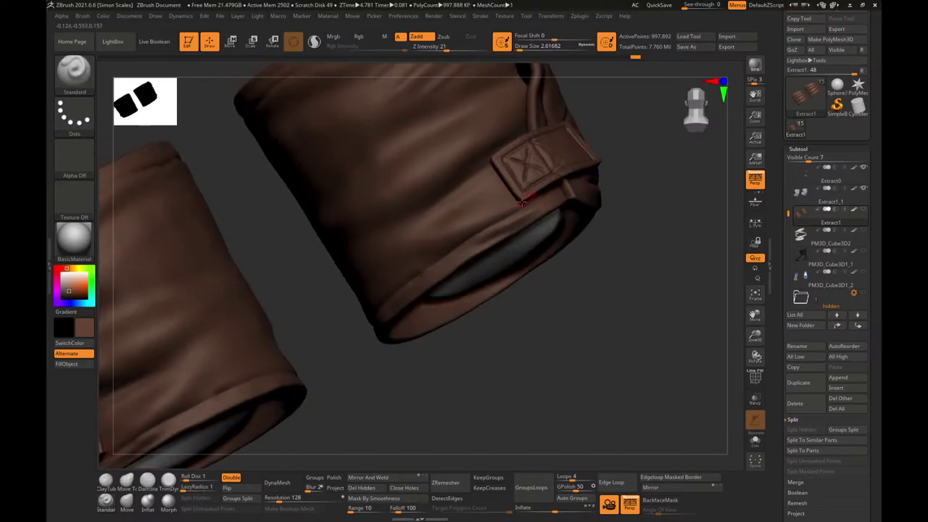
{"action": "key", "text": "shift"}
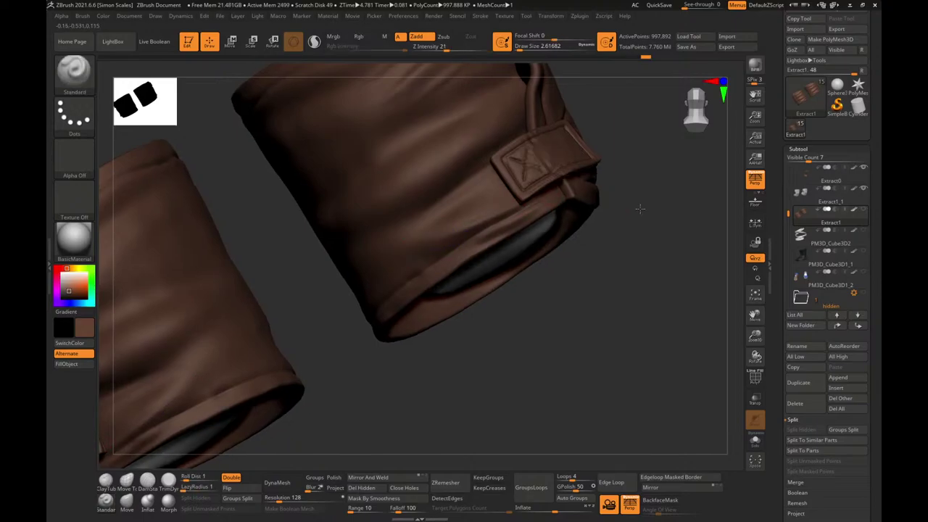
{"action": "left_click_drag", "start_coordinate": [638, 207], "coordinate": [503, 182]}
{"action": "key", "text": "shift"}
{"action": "key", "text": "shift"}
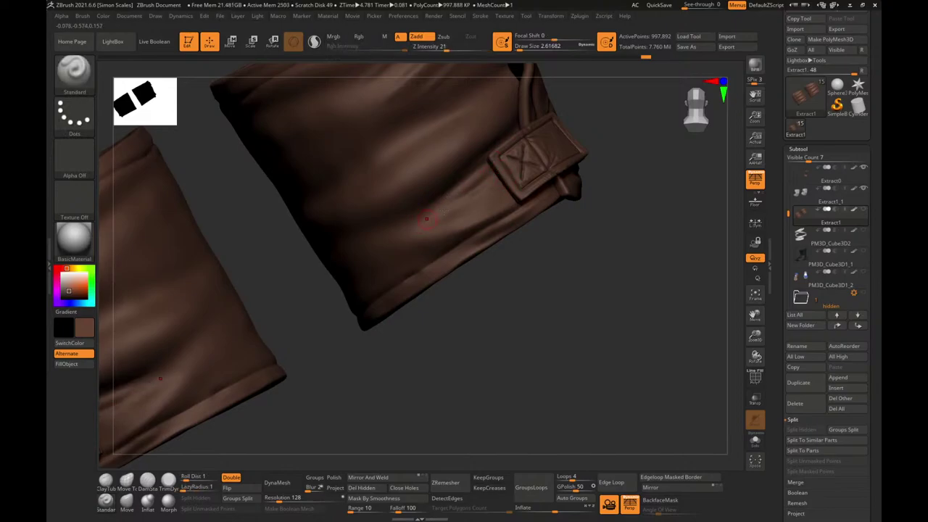
{"action": "key", "text": "shift"}
{"action": "right_click_drag", "start_coordinate": [439, 209], "coordinate": [519, 141]}
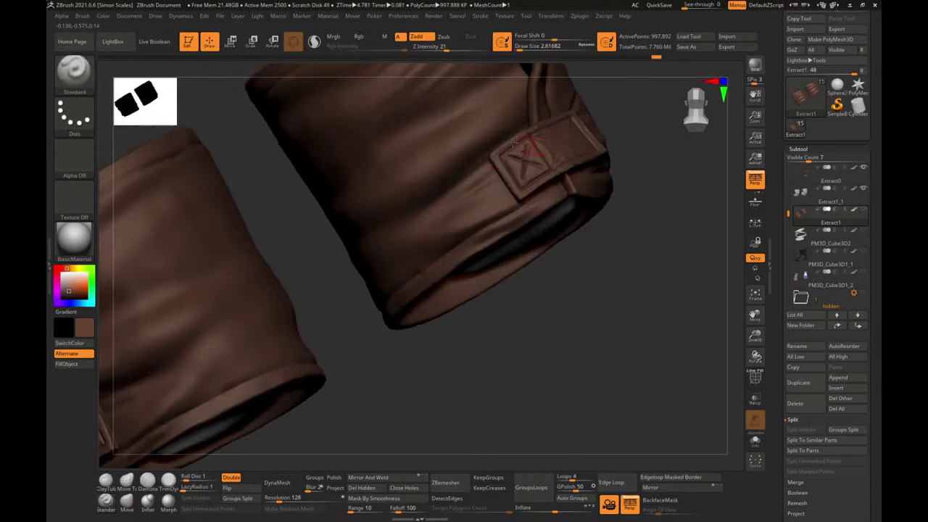
Step: Enlarge the brush to a draw size of about 4.3 and review the knee pads
{"action": "key", "text": "space"}
{"action": "left_click_drag", "start_coordinate": [506, 130], "coordinate": [511, 130]}
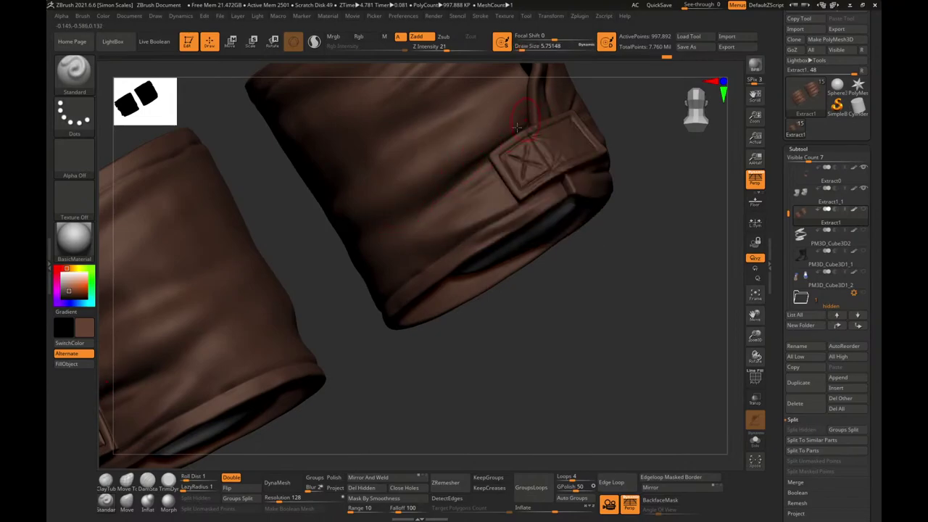
{"action": "mouse_move", "coordinate": [661, 185]}
{"action": "left_mouse_down"}
{"action": "mouse_move", "coordinate": [648, 160]}
{"action": "mouse_move", "coordinate": [623, 168]}
{"action": "left_mouse_up"}
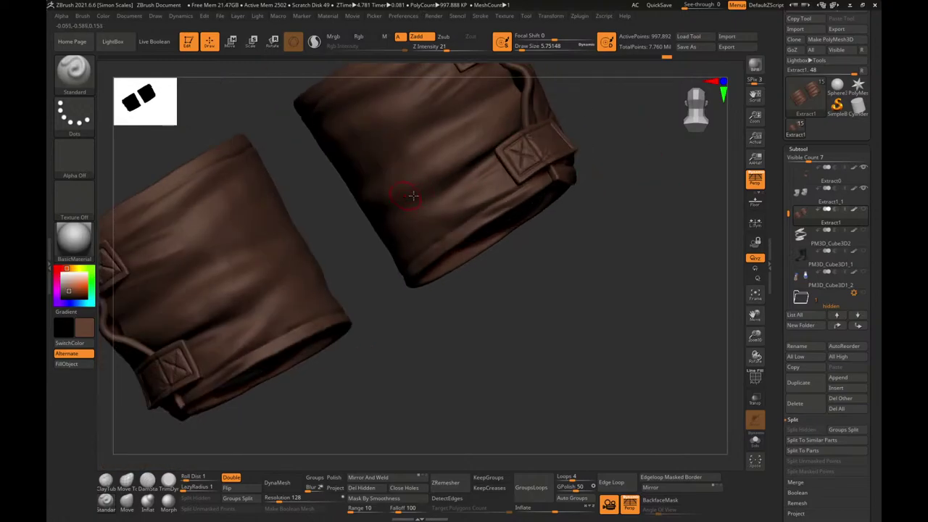
{"action": "left_click_drag", "start_coordinate": [613, 137], "coordinate": [532, 94]}
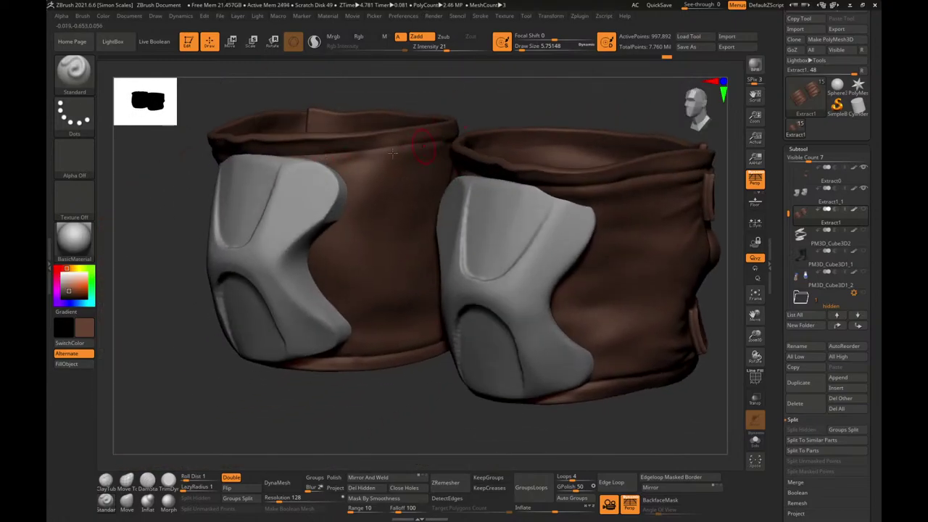
{"action": "left_click_drag", "start_coordinate": [466, 99], "coordinate": [679, 181], "text": "alt"}
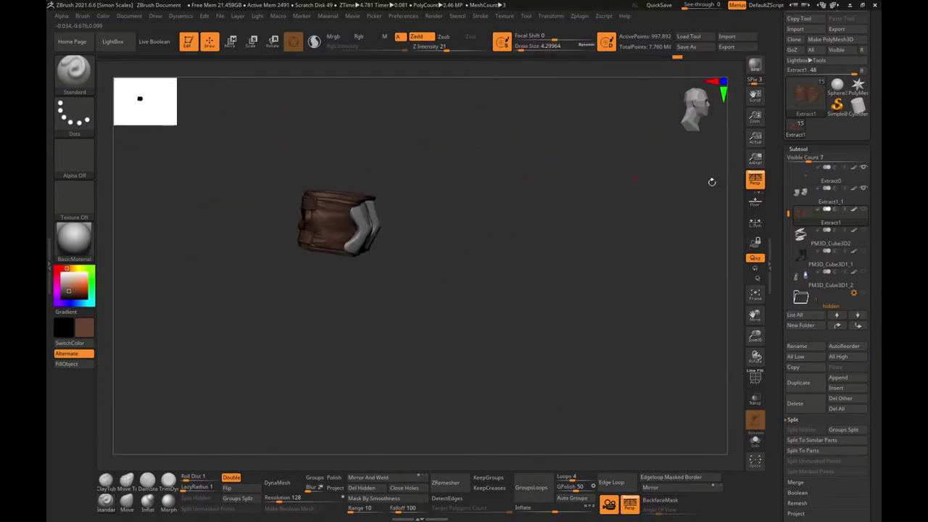
Step: Turn off Solo so the full character with all subtools is visible again
{"action": "left_click", "coordinate": [578, 296], "text": "ctrl+shift"}
{"action": "left_click_drag", "start_coordinate": [509, 236], "coordinate": [592, 165]}
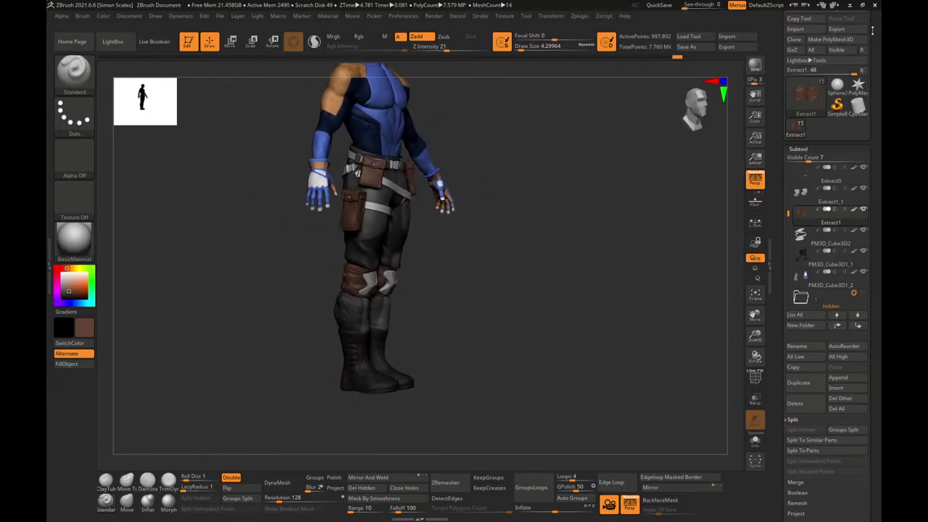
{"action": "scroll", "coordinate": [826, 87], "scroll_direction": "up", "scroll_amount": 2}
Step: Save the model as a new renamed .ztl ZTool file in the Model folder
{"action": "left_click", "coordinate": [841, 29]}
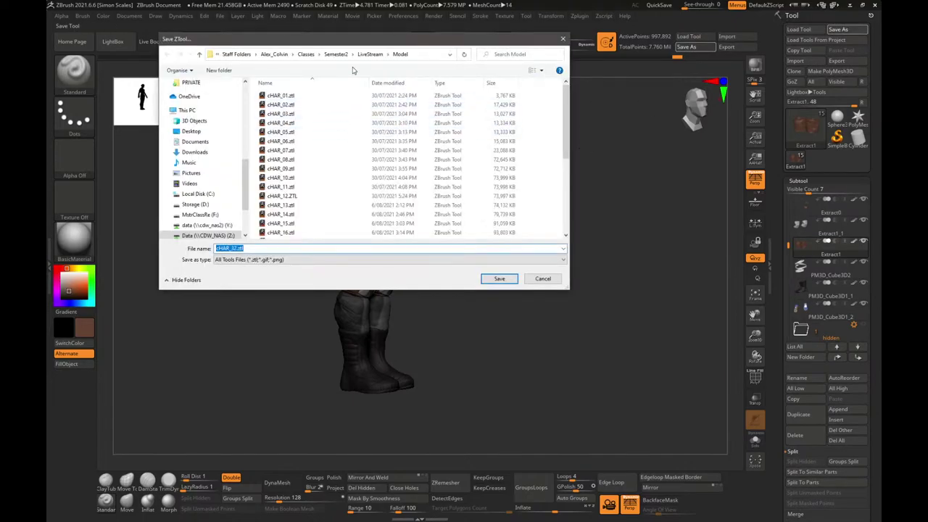
{"action": "double_click", "coordinate": [240, 249]}
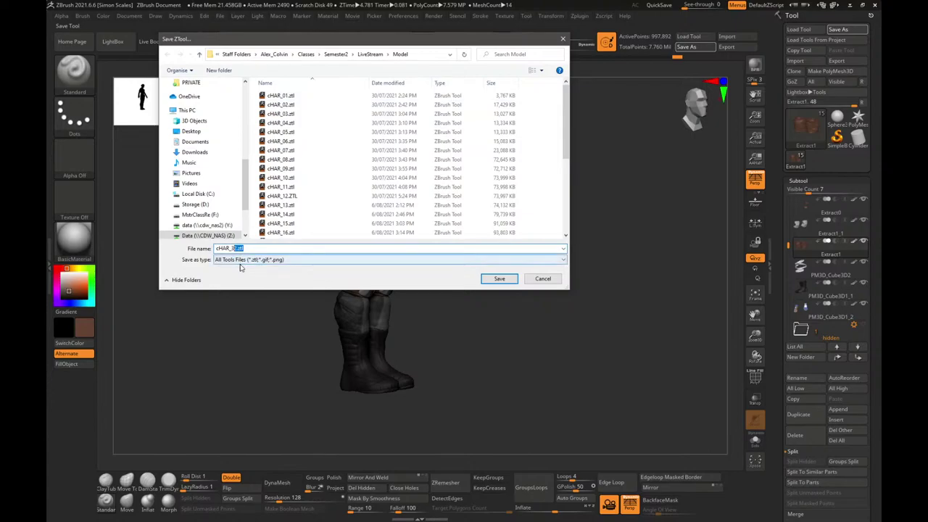
{"action": "key", "text": "Return"}
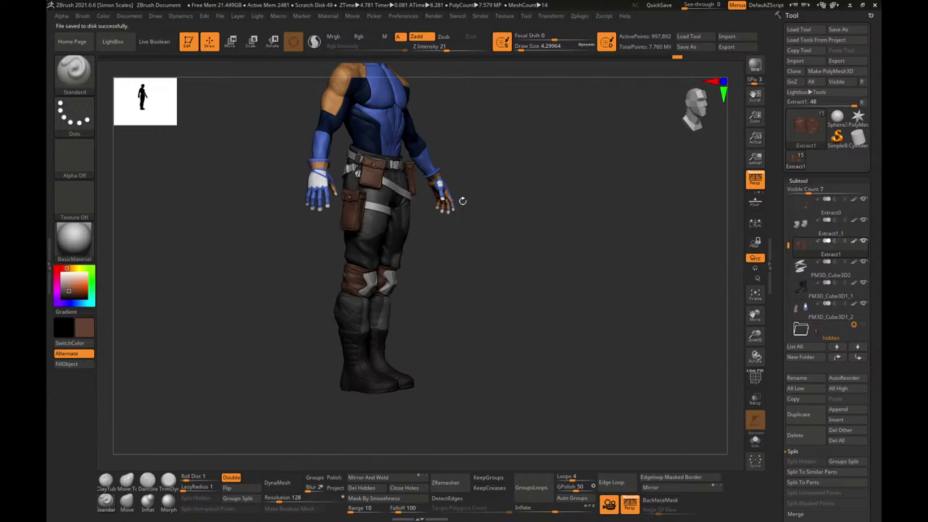
Step: Inspect both legs and their knee bands from the side and front
{"action": "left_click_drag", "start_coordinate": [462, 244], "coordinate": [508, 264]}
{"action": "left_click_drag", "start_coordinate": [408, 366], "coordinate": [556, 365], "text": "alt"}
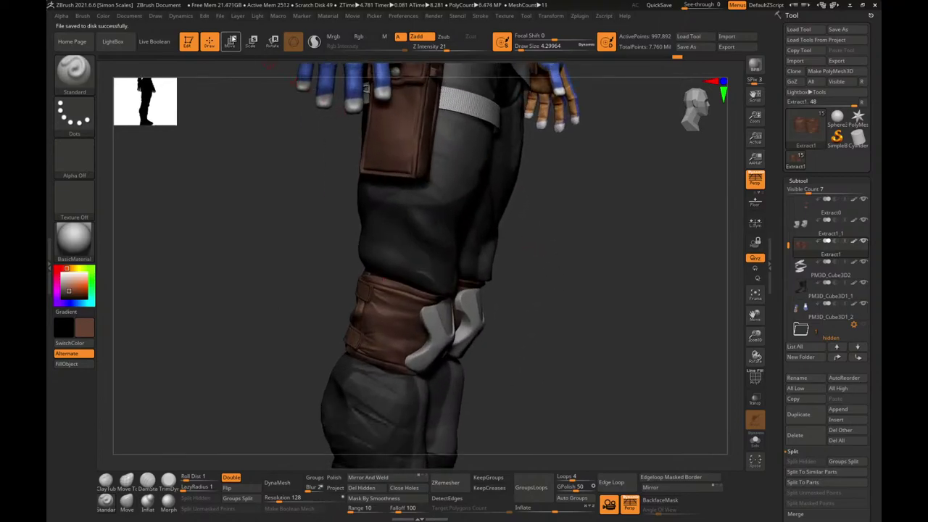
{"action": "left_click_drag", "start_coordinate": [578, 309], "coordinate": [529, 271]}
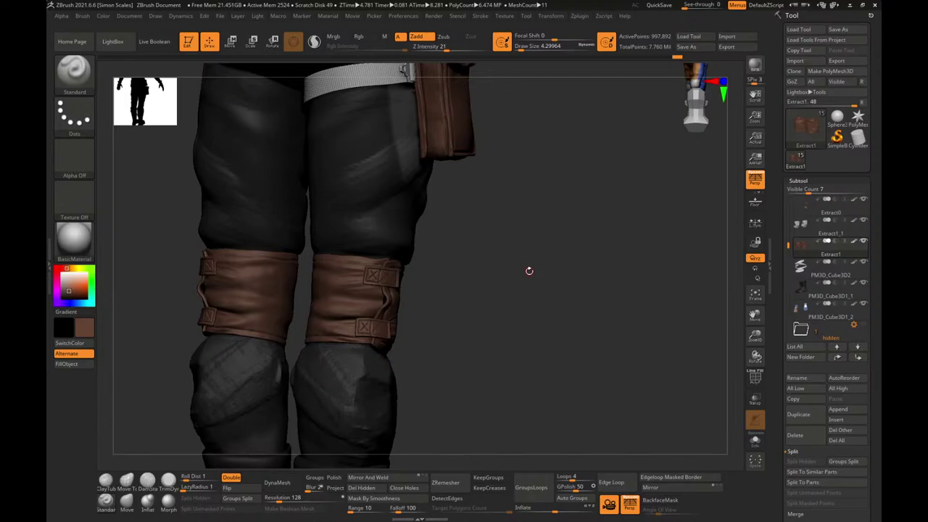
Step: Switch to the Move brush while orbiting around the legs toward the left knee
{"action": "left_click_drag", "start_coordinate": [530, 270], "coordinate": [483, 276]}
{"action": "key", "text": "space"}
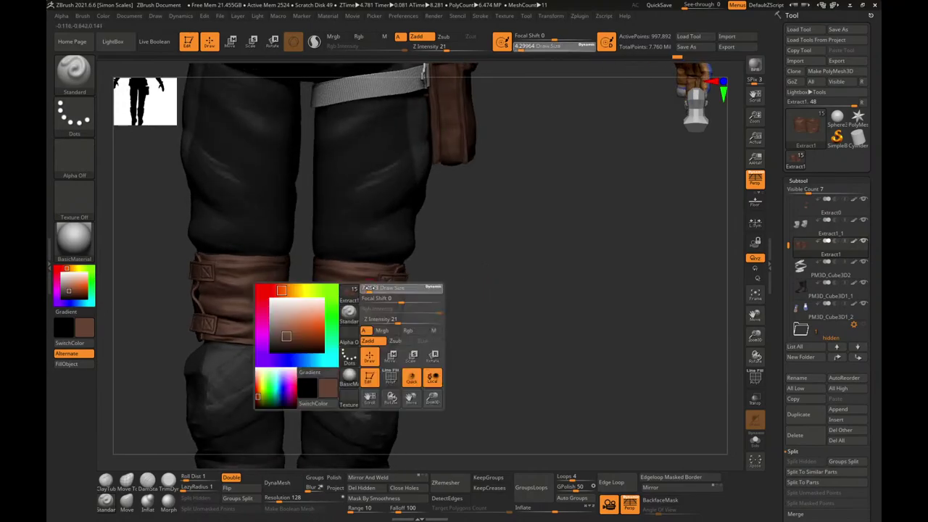
{"action": "key", "text": "shift"}
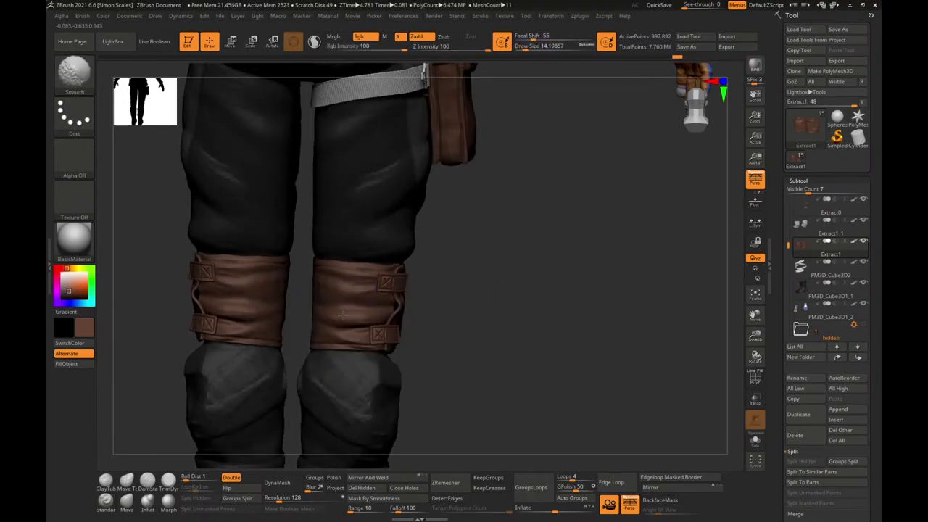
{"action": "mouse_move", "coordinate": [516, 255]}
{"action": "left_mouse_down"}
{"action": "mouse_move", "coordinate": [530, 213]}
{"action": "mouse_move", "coordinate": [607, 220]}
{"action": "mouse_move", "coordinate": [599, 197]}
{"action": "mouse_move", "coordinate": [419, 220]}
{"action": "left_mouse_up"}
{"action": "key", "text": "b"}
{"action": "key", "text": "m"}
{"action": "key", "text": "v"}
{"action": "key", "text": "space"}
{"action": "left_click_drag", "start_coordinate": [295, 291], "coordinate": [405, 221]}
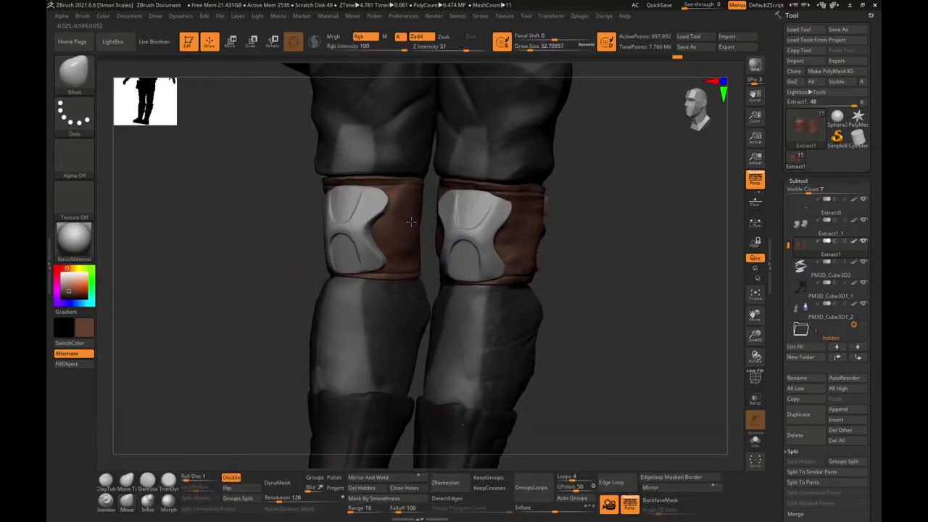
Step: Switch back to the Standard brush and inspect the knee pads from front, back and sides
{"action": "key", "text": "space"}
{"action": "key", "text": "b"}
{"action": "key", "text": "s"}
{"action": "key", "text": "t"}
{"action": "mouse_move", "coordinate": [618, 200]}
{"action": "left_mouse_down"}
{"action": "mouse_move", "coordinate": [635, 207]}
{"action": "mouse_move", "coordinate": [383, 209]}
{"action": "left_mouse_up"}
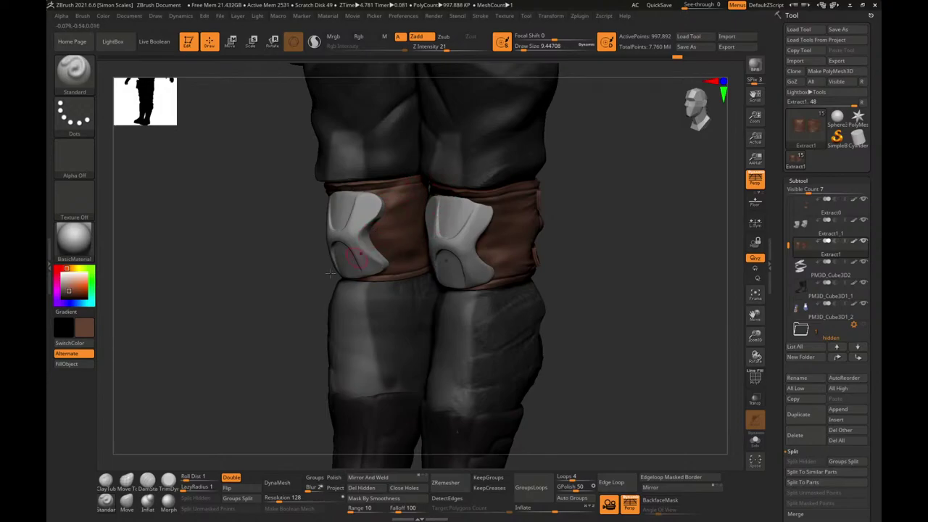
{"action": "right_click_drag", "start_coordinate": [372, 233], "coordinate": [408, 209]}
{"action": "left_click_drag", "start_coordinate": [586, 221], "coordinate": [430, 252]}
{"action": "right_click_drag", "start_coordinate": [430, 251], "coordinate": [381, 251]}
{"action": "right_click_drag", "start_coordinate": [512, 212], "coordinate": [398, 209]}
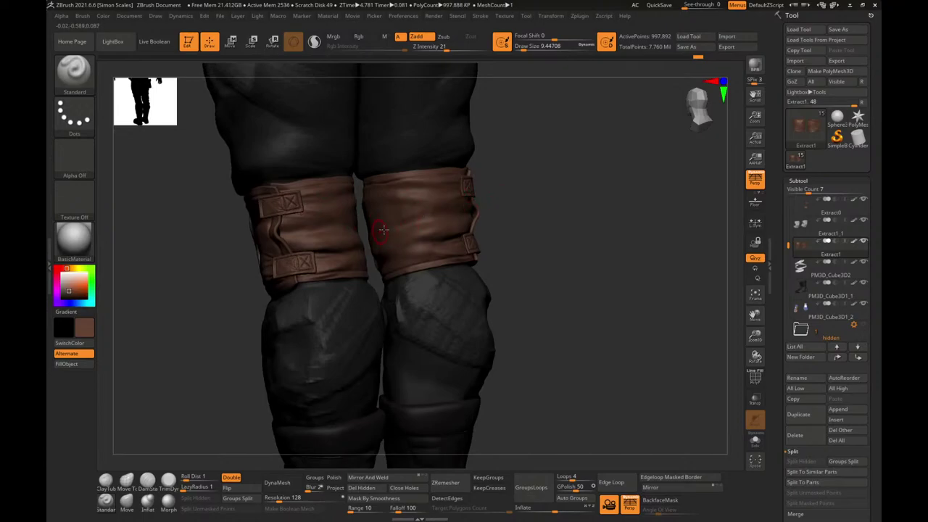
{"action": "right_click_drag", "start_coordinate": [520, 190], "coordinate": [528, 269]}
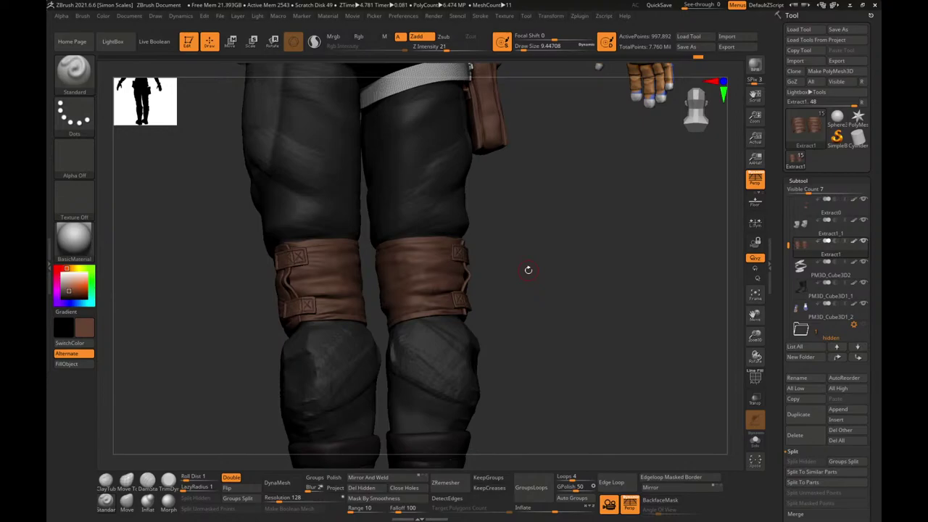
{"action": "left_click_drag", "start_coordinate": [525, 236], "coordinate": [541, 175]}
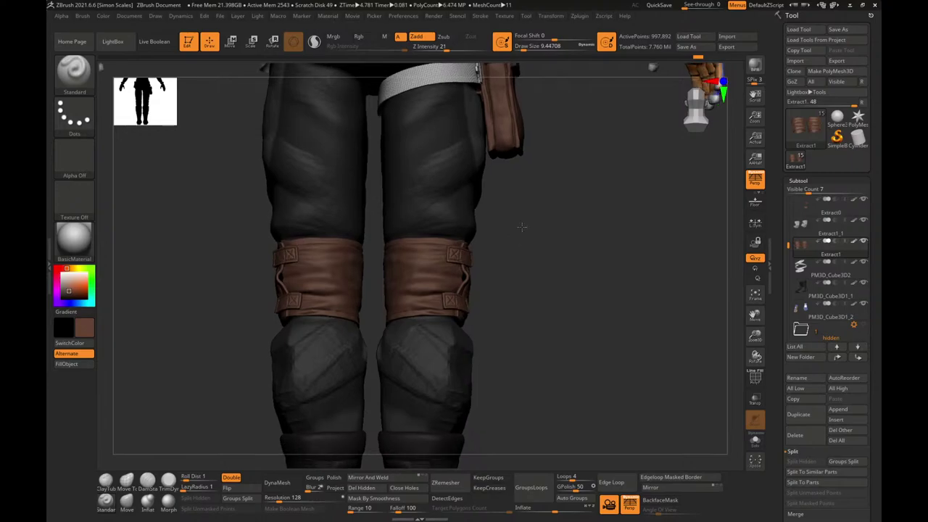
{"action": "key", "text": "f"}
Step: Select the PM3D_Cube3D1 subtool and save the model as cHAR_34
{"action": "left_click", "coordinate": [468, 253], "text": "alt"}
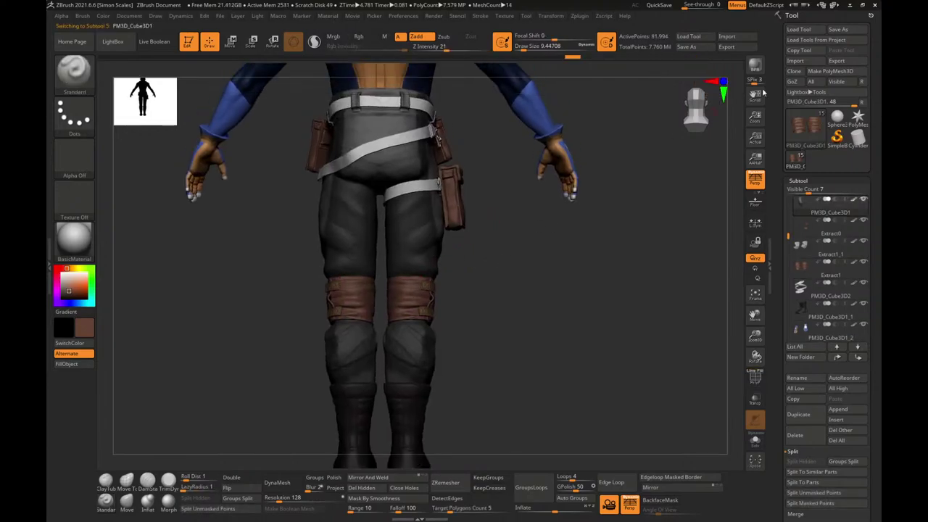
{"action": "key", "text": "ctrl+s"}
{"action": "left_click", "coordinate": [249, 248]}
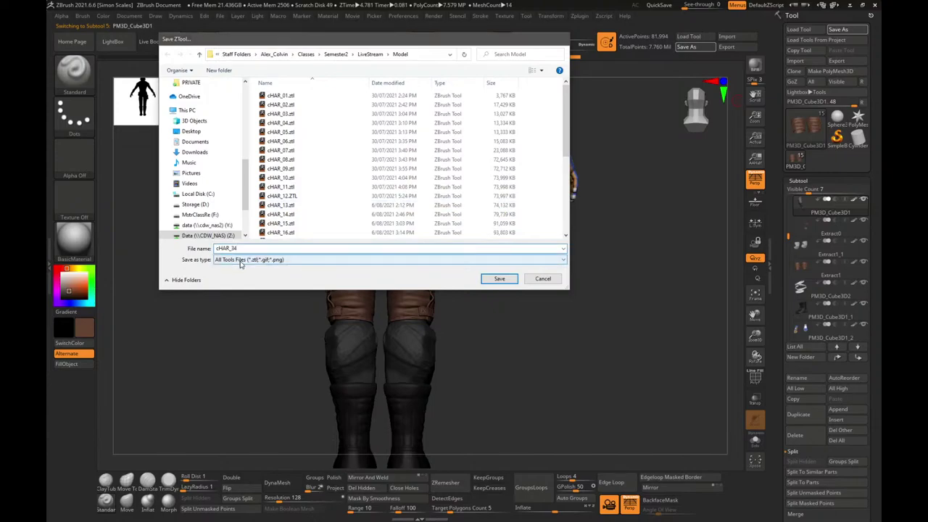
{"action": "key", "text": "Return"}
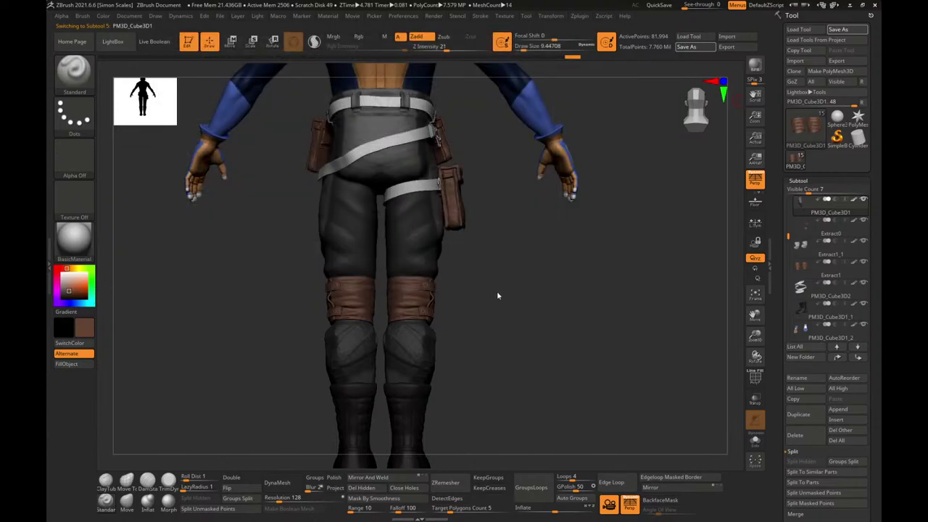
Step: Make the Extract1_1 knee-pad subtool active and zoom in on the knees
{"action": "left_click_drag", "start_coordinate": [497, 295], "coordinate": [578, 286]}
{"action": "left_click", "coordinate": [502, 309], "text": "alt"}
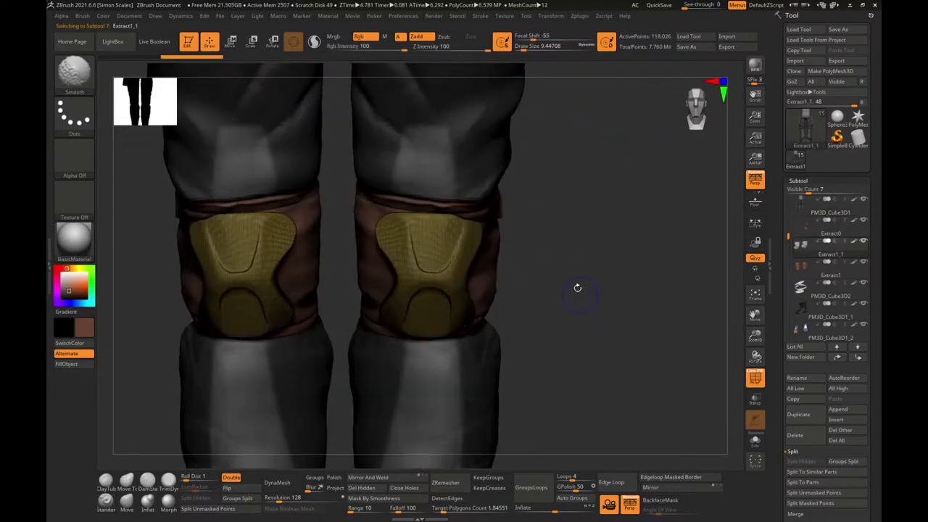
{"action": "left_click_drag", "start_coordinate": [563, 230], "coordinate": [362, 141]}
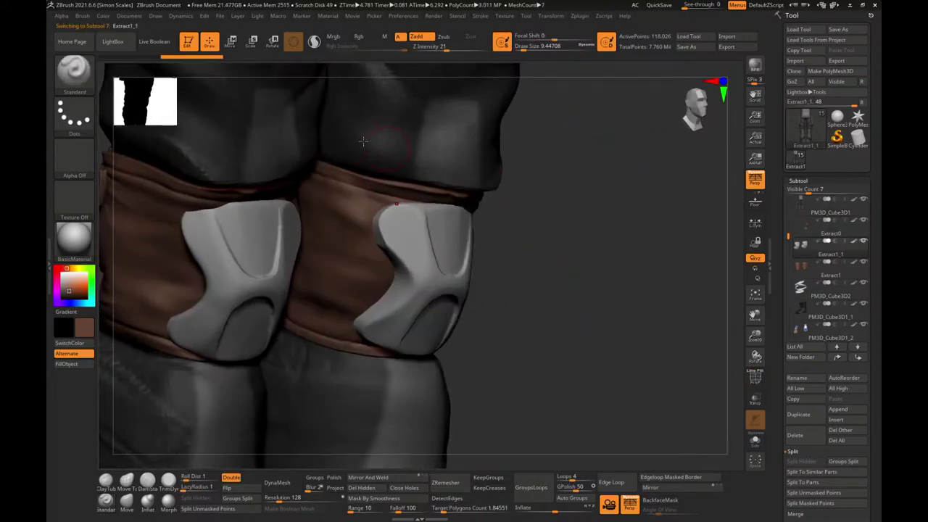
Step: Load the IMM Clothing Hardware brush with Eyelet Type01, testing and undoing one insertion
{"action": "left_click", "coordinate": [74, 69]}
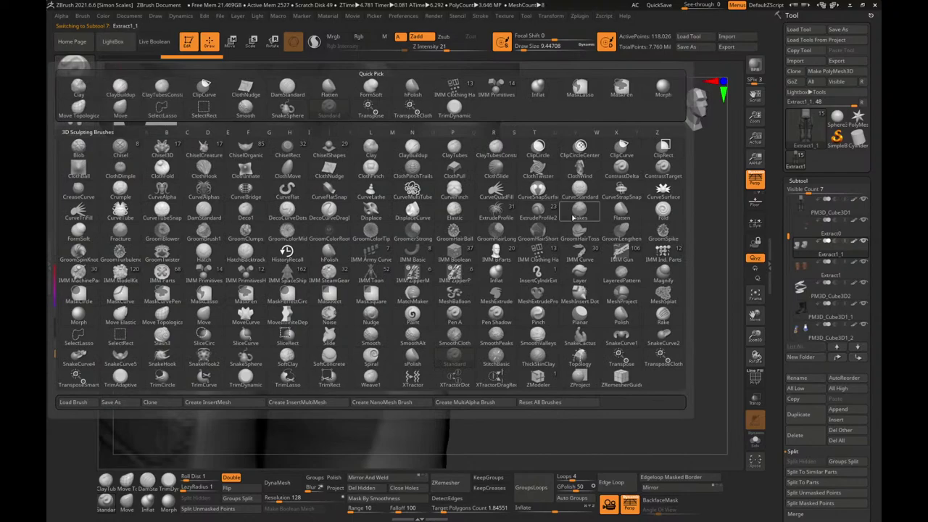
{"action": "left_click", "coordinate": [540, 253]}
{"action": "left_click", "coordinate": [459, 67]}
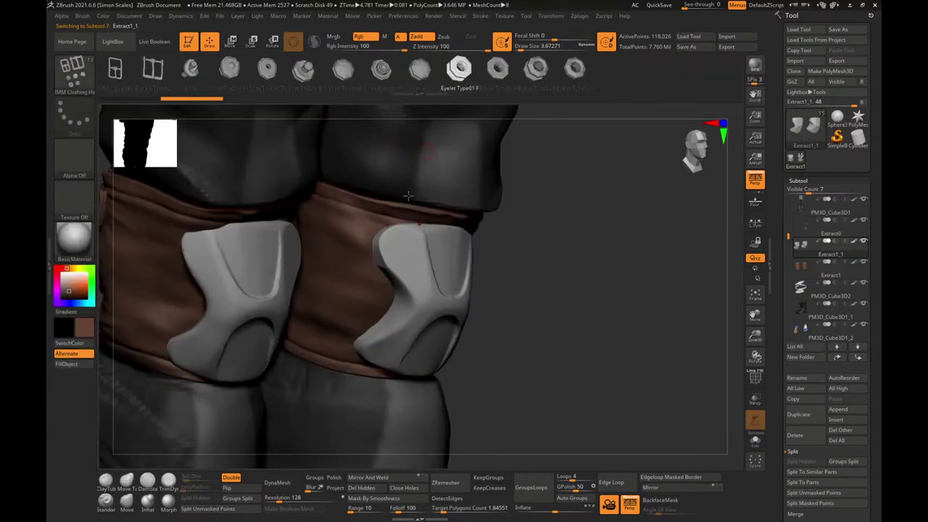
{"action": "left_click_drag", "start_coordinate": [395, 245], "coordinate": [395, 245]}
{"action": "key", "text": "ctrl"}
{"action": "key", "text": "ctrl+z"}
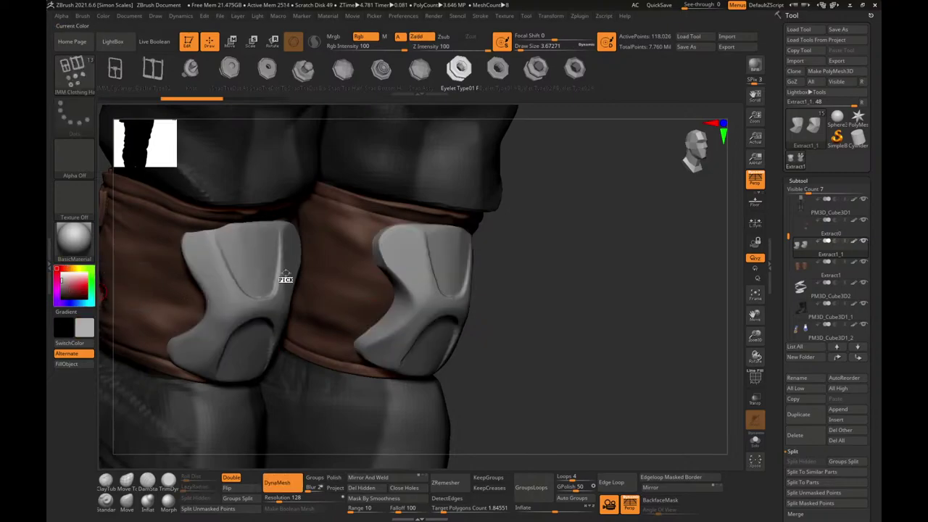
{"action": "left_click", "coordinate": [61, 285]}
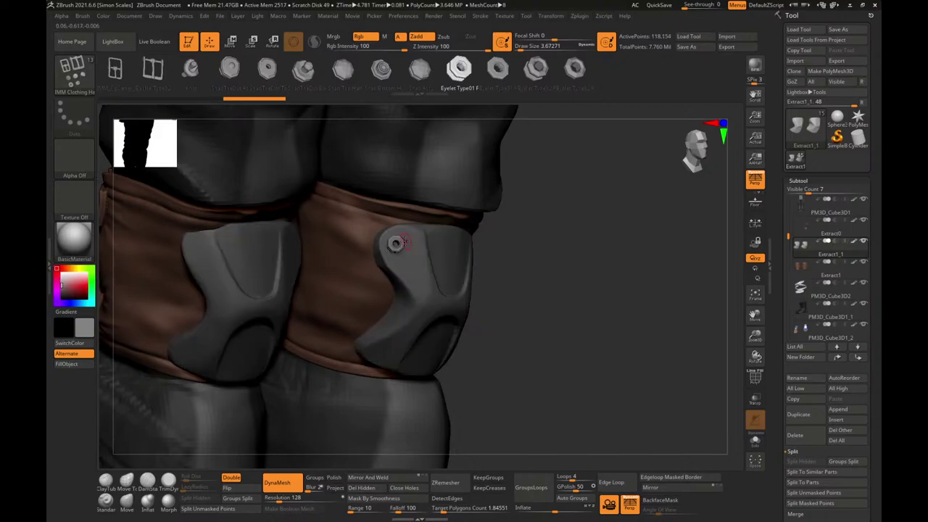
Step: Insert mirrored eyelets at the knee pads' upper corners and sink them in with Transpose Move
{"action": "left_click_drag", "start_coordinate": [553, 240], "coordinate": [431, 232], "text": "shift"}
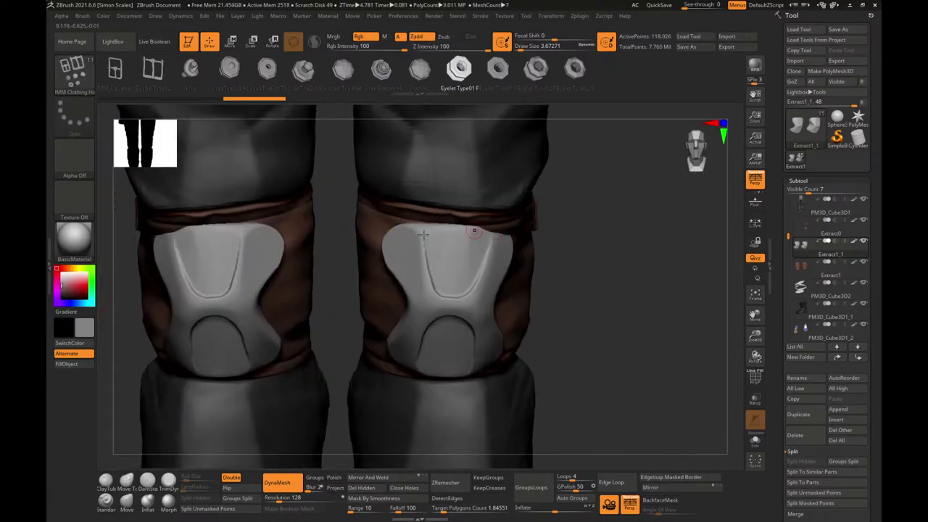
{"action": "left_click", "coordinate": [393, 244]}
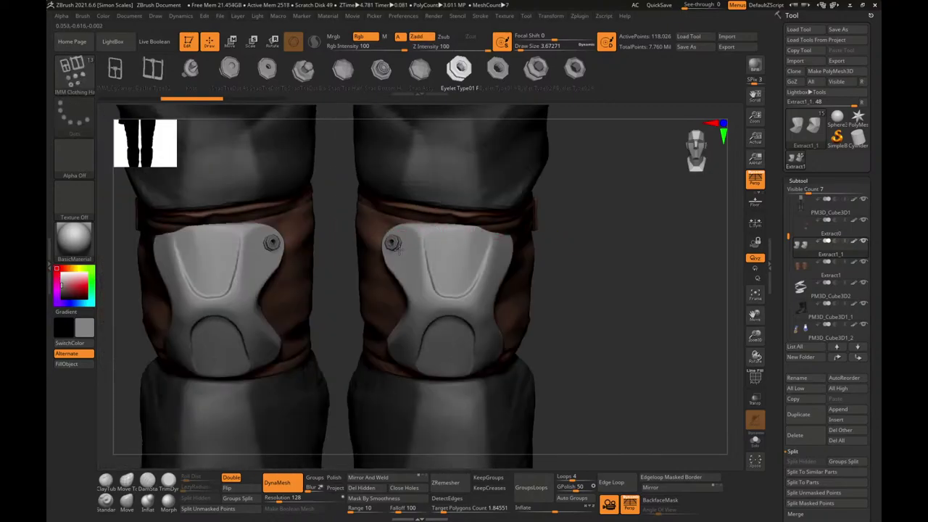
{"action": "left_click_drag", "start_coordinate": [617, 190], "coordinate": [580, 168]}
{"action": "key", "text": "ctrl+z"}
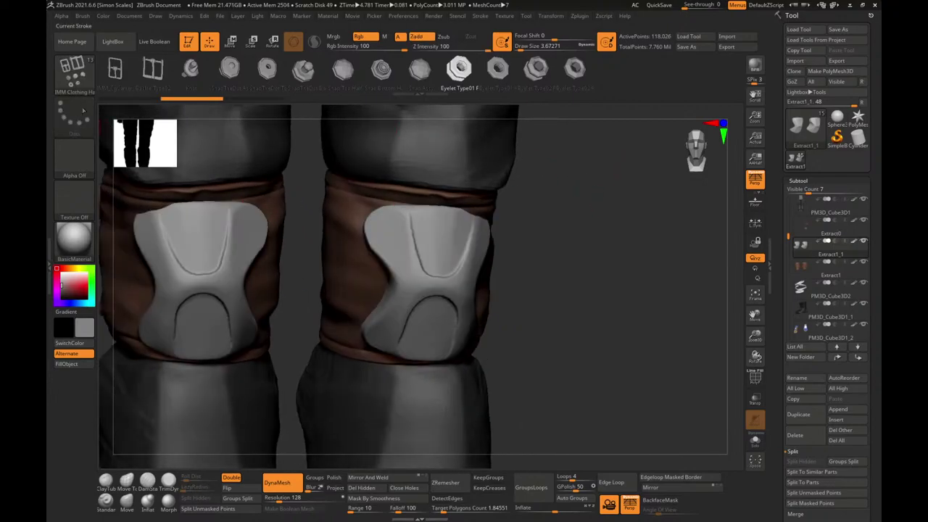
{"action": "mouse_move", "coordinate": [556, 193]}
{"action": "left_mouse_down"}
{"action": "mouse_move", "coordinate": [568, 191]}
{"action": "mouse_move", "coordinate": [383, 220]}
{"action": "mouse_move", "coordinate": [383, 230]}
{"action": "left_mouse_up"}
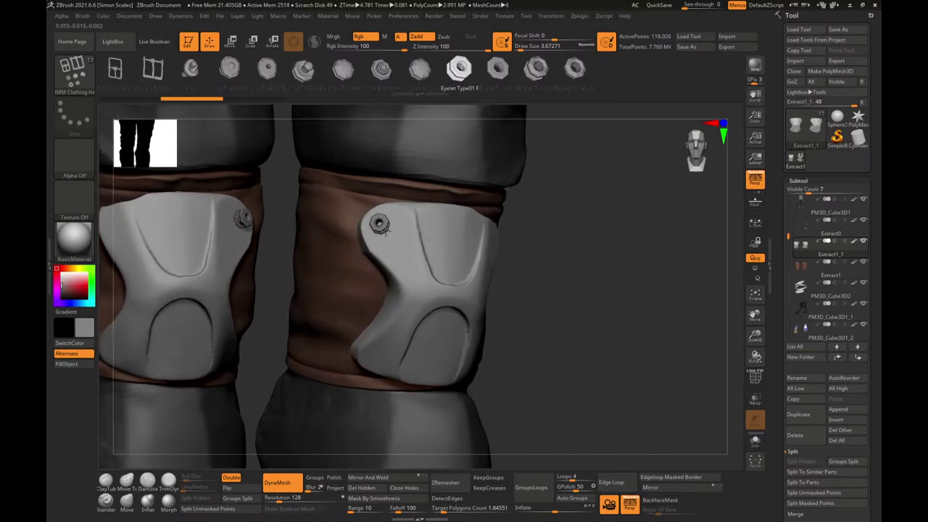
{"action": "left_click_drag", "start_coordinate": [576, 202], "coordinate": [565, 202]}
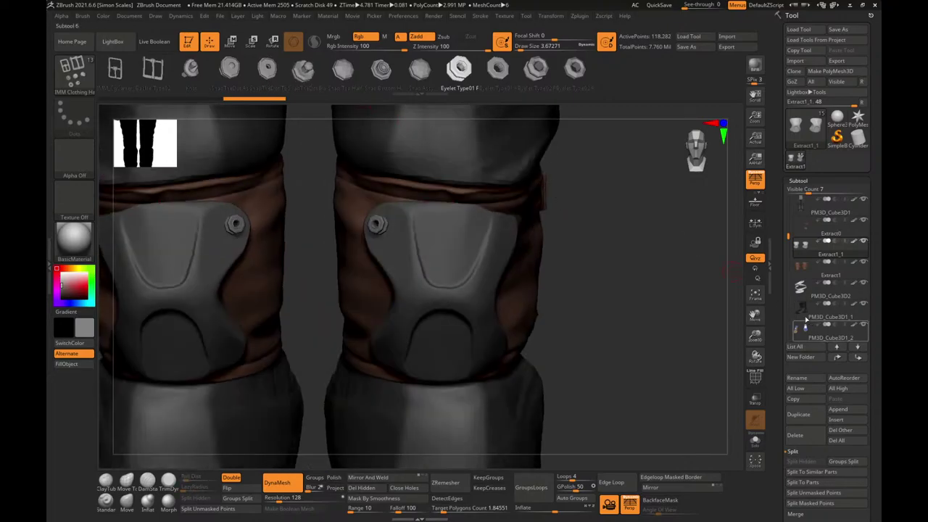
{"action": "key", "text": "w"}
{"action": "left_click_drag", "start_coordinate": [573, 178], "coordinate": [615, 175]}
{"action": "left_click_drag", "start_coordinate": [348, 211], "coordinate": [342, 208]}
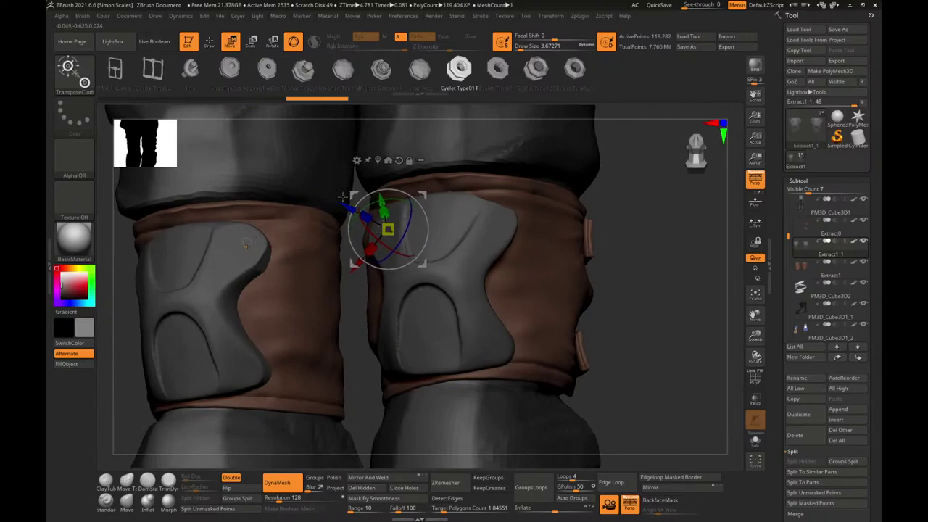
{"action": "key", "text": "q"}
Step: Nudge the upper eyelets deeper into the pad surfaces from front and side angles
{"action": "left_click_drag", "start_coordinate": [648, 191], "coordinate": [529, 221]}
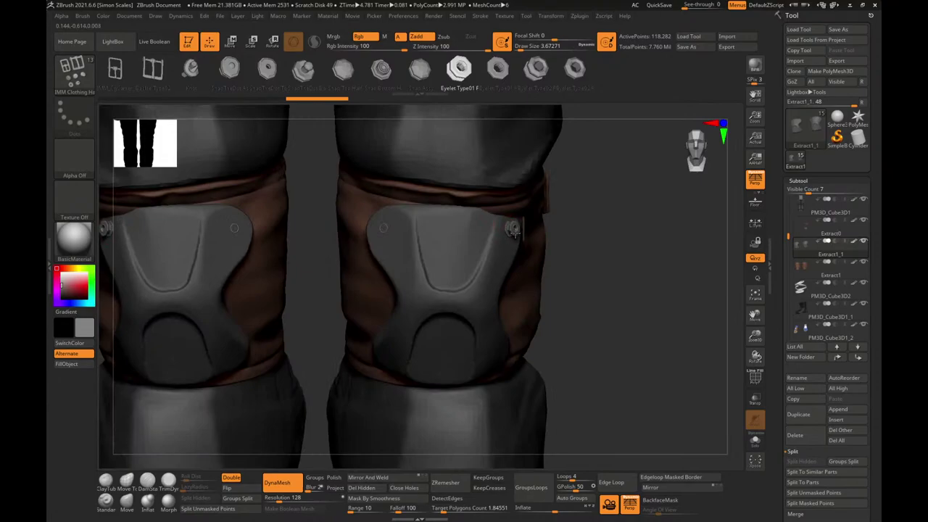
{"action": "key", "text": "w"}
{"action": "left_click_drag", "start_coordinate": [548, 225], "coordinate": [549, 225]}
{"action": "key", "text": "q"}
{"action": "mouse_move", "coordinate": [611, 263]}
{"action": "left_mouse_down"}
{"action": "mouse_move", "coordinate": [617, 227]}
{"action": "mouse_move", "coordinate": [611, 251]}
{"action": "mouse_move", "coordinate": [611, 232]}
{"action": "left_mouse_up"}
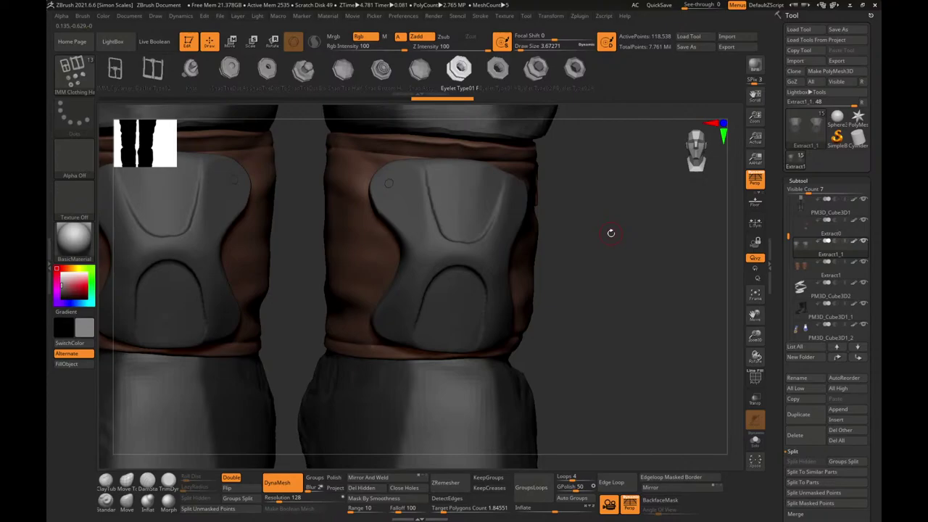
{"action": "left_click_drag", "start_coordinate": [611, 233], "coordinate": [572, 225]}
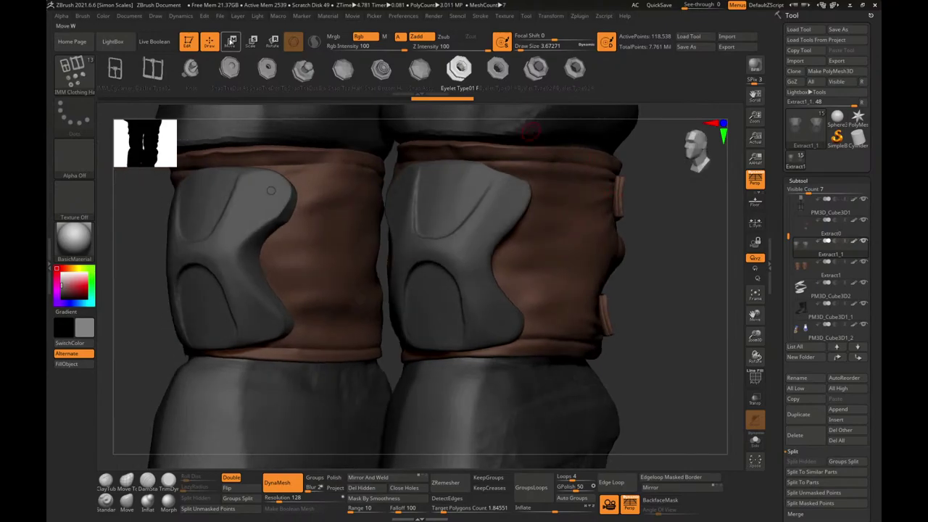
{"action": "key", "text": "w"}
{"action": "left_click_drag", "start_coordinate": [635, 154], "coordinate": [682, 149]}
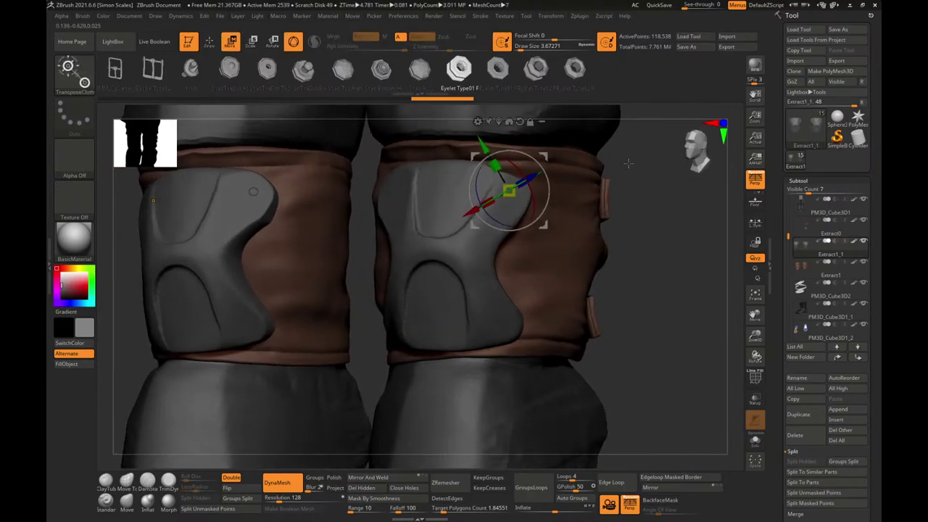
{"action": "left_click_drag", "start_coordinate": [535, 178], "coordinate": [531, 176]}
{"action": "mouse_move", "coordinate": [682, 233]}
{"action": "left_mouse_down"}
{"action": "mouse_move", "coordinate": [652, 231]}
{"action": "mouse_move", "coordinate": [644, 193]}
{"action": "mouse_move", "coordinate": [497, 276]}
{"action": "left_mouse_up"}
{"action": "key", "text": "q"}
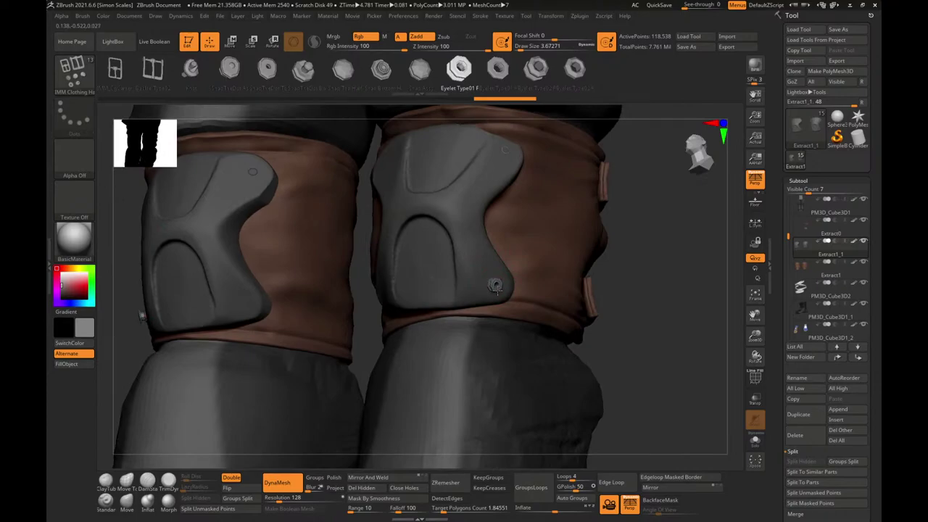
{"action": "key", "text": "w"}
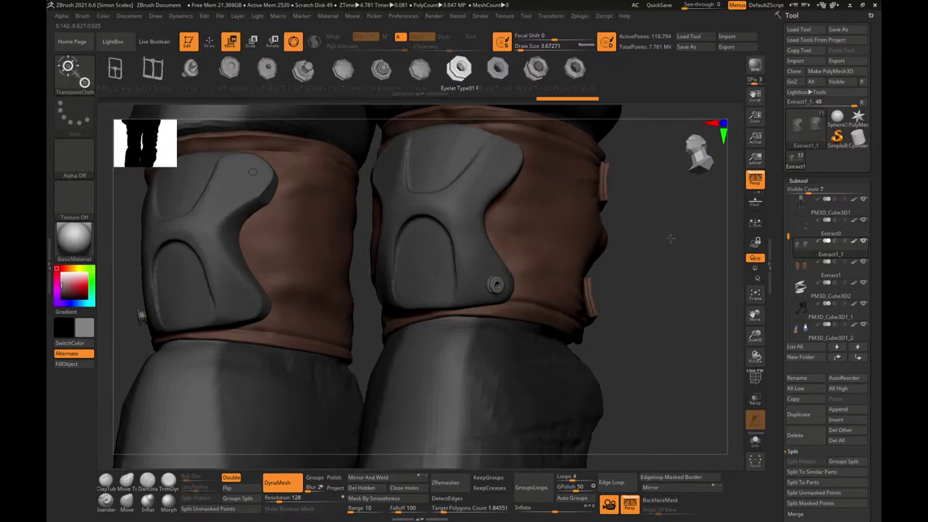
{"action": "right_click_drag", "start_coordinate": [493, 282], "coordinate": [471, 284]}
{"action": "left_click_drag", "start_coordinate": [530, 282], "coordinate": [519, 286]}
{"action": "key", "text": "q"}
Step: Insert eyelets at the pads' lower corners, sink them in, and clear the mask
{"action": "right_click_drag", "start_coordinate": [609, 199], "coordinate": [424, 266]}
{"action": "left_click", "coordinate": [370, 298]}
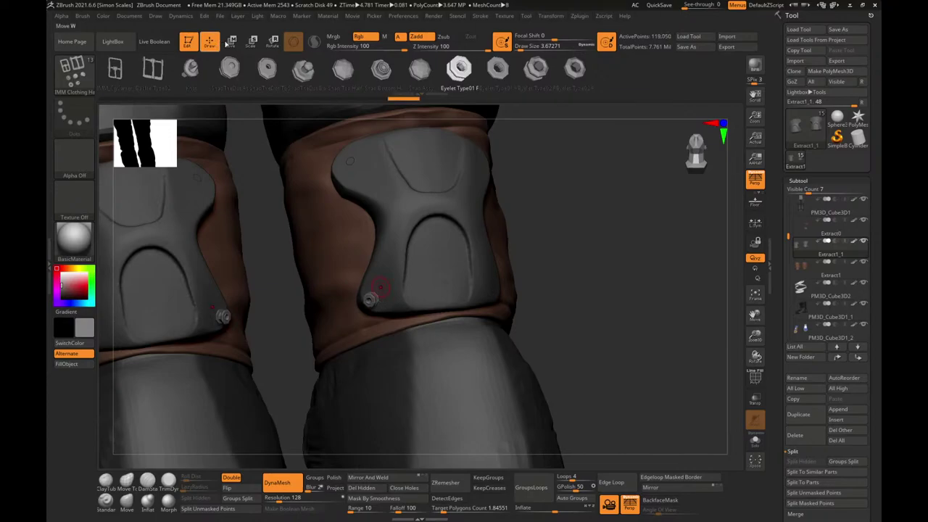
{"action": "key", "text": "w"}
{"action": "right_click_drag", "start_coordinate": [391, 304], "coordinate": [435, 308]}
{"action": "left_click_drag", "start_coordinate": [341, 308], "coordinate": [337, 310]}
{"action": "right_click_drag", "start_coordinate": [507, 217], "coordinate": [580, 185]}
{"action": "key", "text": "q"}
{"action": "key", "text": "ctrl"}
{"action": "left_click", "coordinate": [589, 181], "text": "ctrl"}
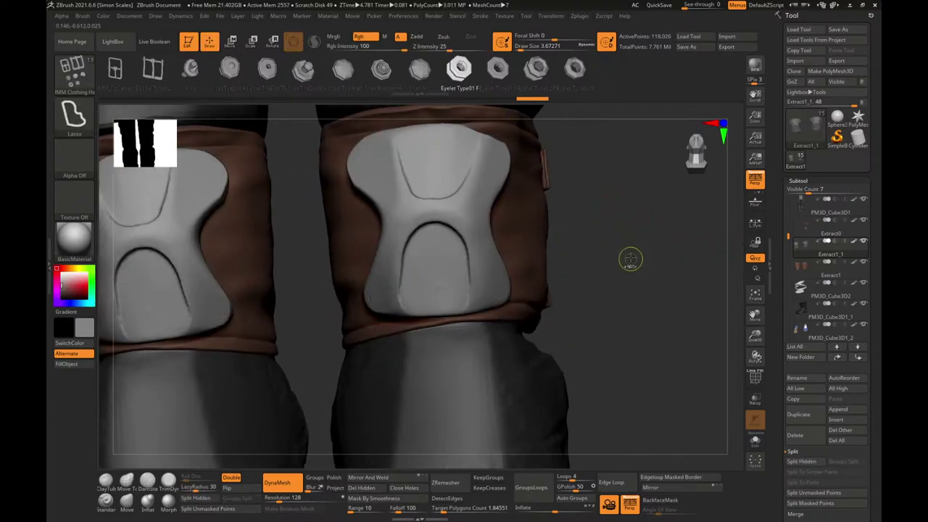
Step: Use Split Hidden to separate the eyelets into Extract1_2, then divide Extract1_2 once
{"action": "scroll", "coordinate": [781, 332], "scroll_direction": "down", "scroll_amount": 5}
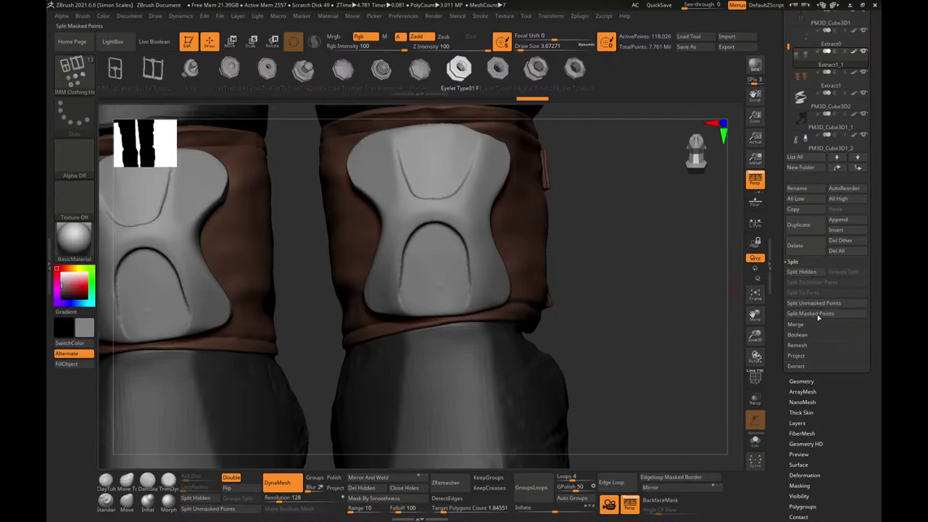
{"action": "left_click", "coordinate": [801, 271]}
{"action": "mouse_move", "coordinate": [611, 245]}
{"action": "left_mouse_down"}
{"action": "mouse_move", "coordinate": [444, 206]}
{"action": "mouse_move", "coordinate": [649, 150]}
{"action": "left_mouse_up"}
{"action": "left_click", "coordinate": [558, 165], "text": "alt"}
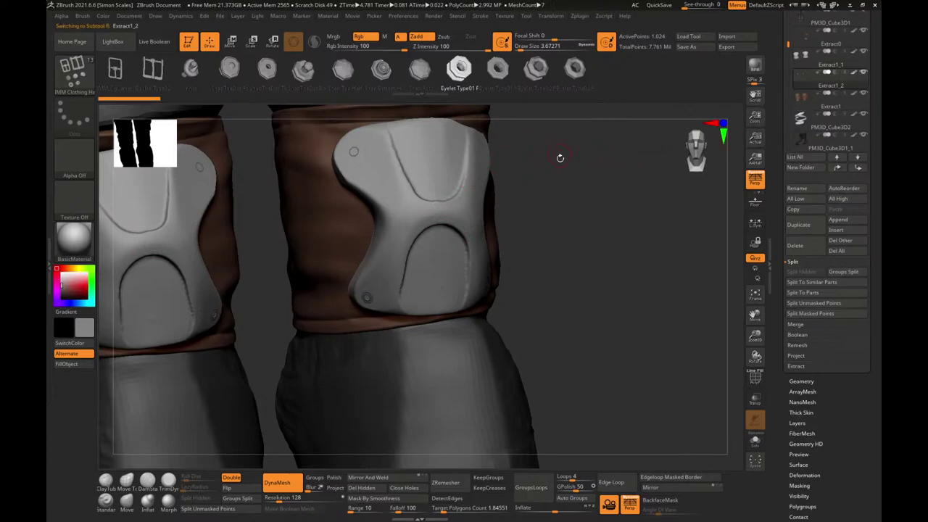
{"action": "key", "text": "ctrl+d"}
{"action": "key", "text": "ctrl+d"}
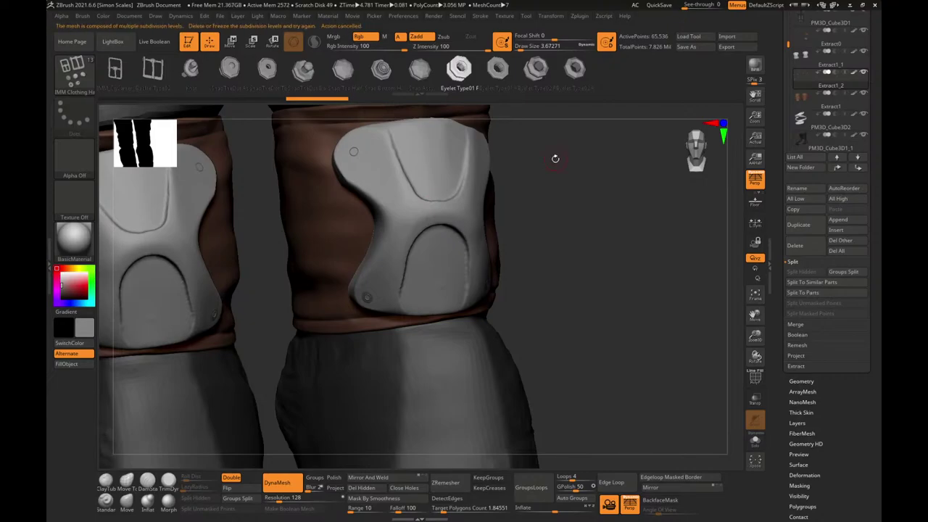
Step: Select the Layer brush and try it with a DragRect stroke
{"action": "key", "text": "b"}
{"action": "key", "text": "l"}
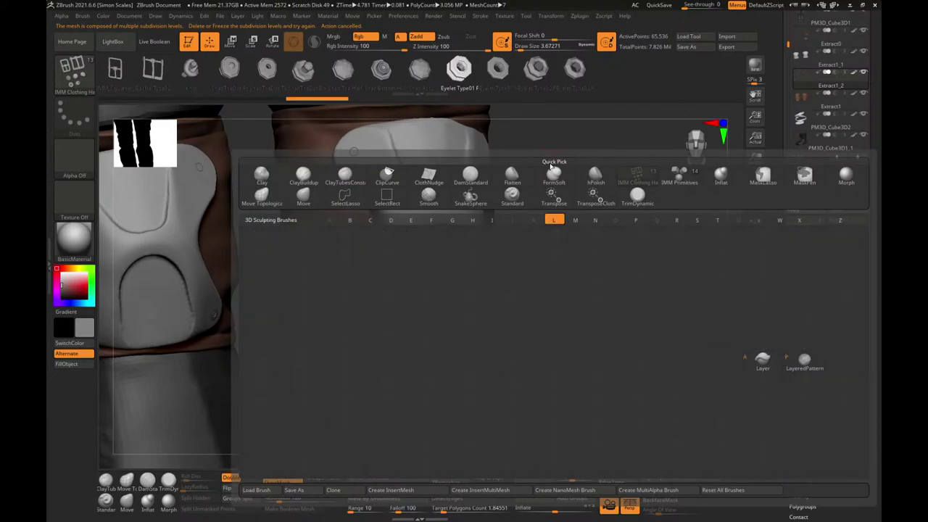
{"action": "key", "text": "a"}
{"action": "left_click_drag", "start_coordinate": [545, 138], "coordinate": [541, 157]}
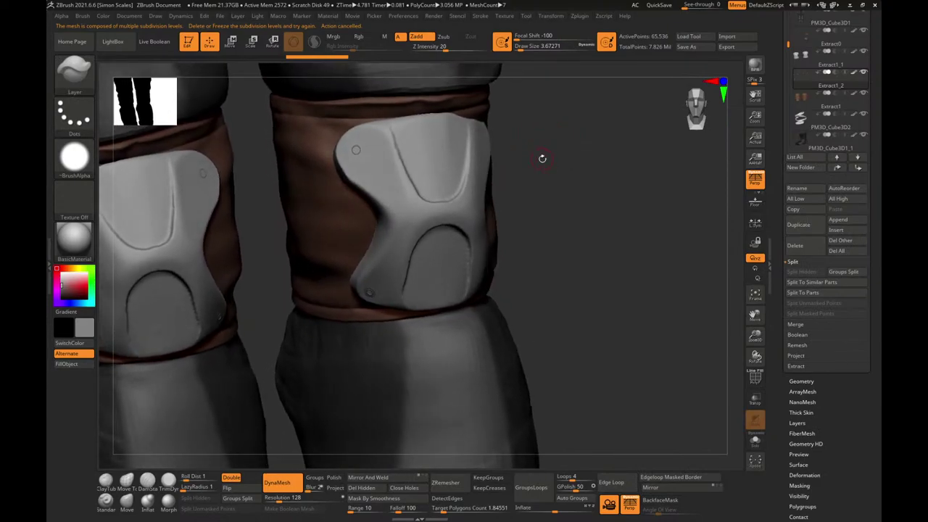
{"action": "left_click", "coordinate": [80, 75]}
{"action": "key", "text": "l"}
{"action": "key", "text": "y"}
{"action": "left_click", "coordinate": [74, 112]}
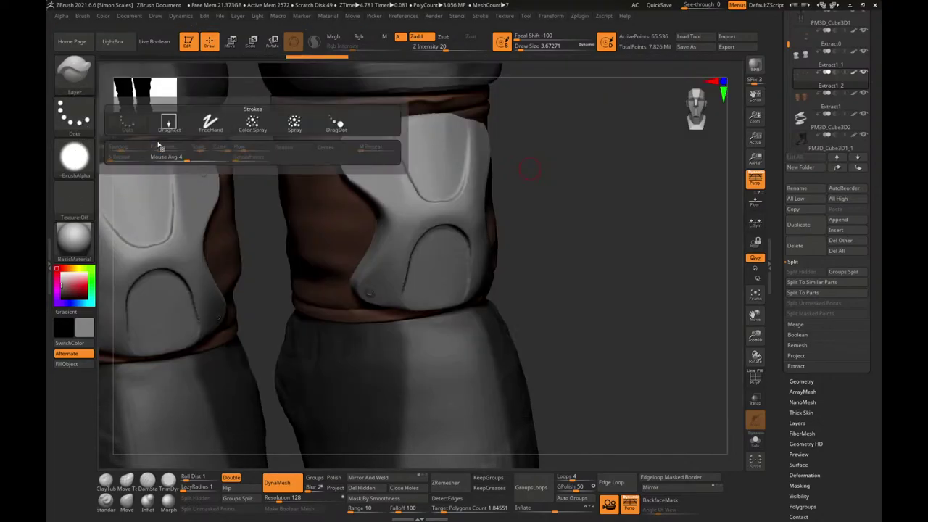
{"action": "left_click", "coordinate": [165, 122]}
{"action": "left_click_drag", "start_coordinate": [529, 119], "coordinate": [395, 138]}
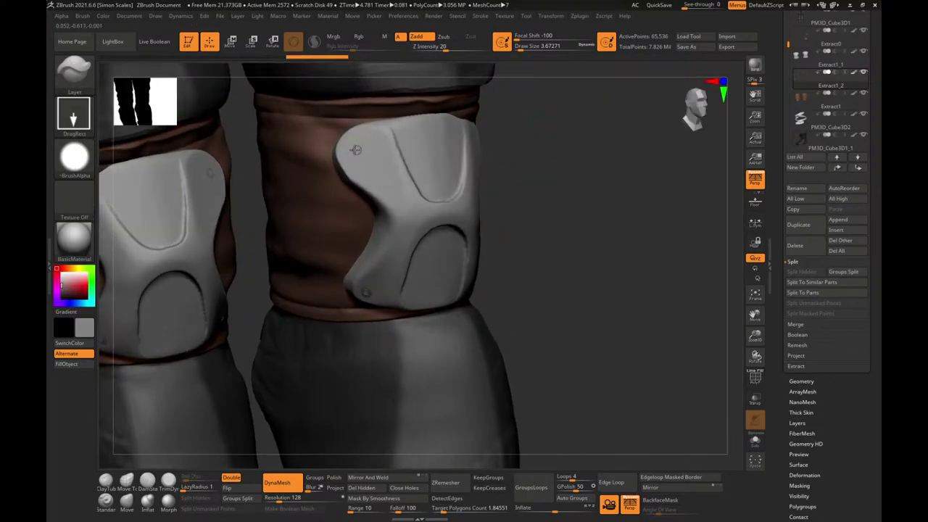
{"action": "key", "text": "space"}
Step: Activate Extract1_1, set Zsub, DragDot stroke and Z Intensity 58, then divide it once
{"action": "left_click", "coordinate": [356, 151], "text": "alt"}
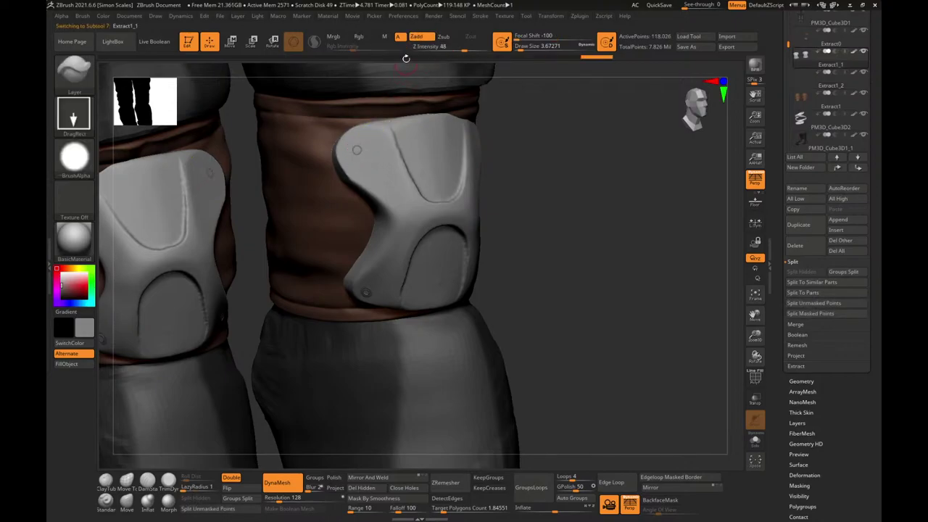
{"action": "left_click", "coordinate": [443, 37]}
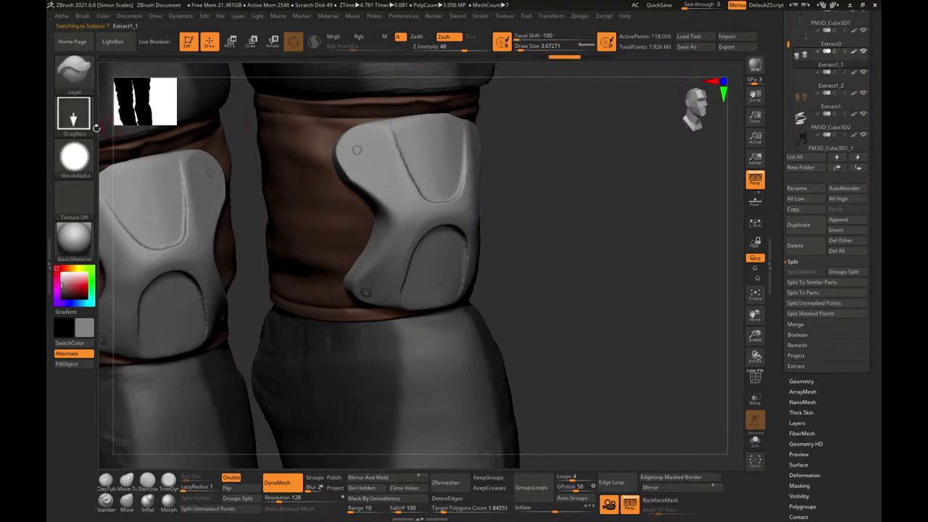
{"action": "left_click", "coordinate": [73, 114]}
{"action": "left_click", "coordinate": [336, 123]}
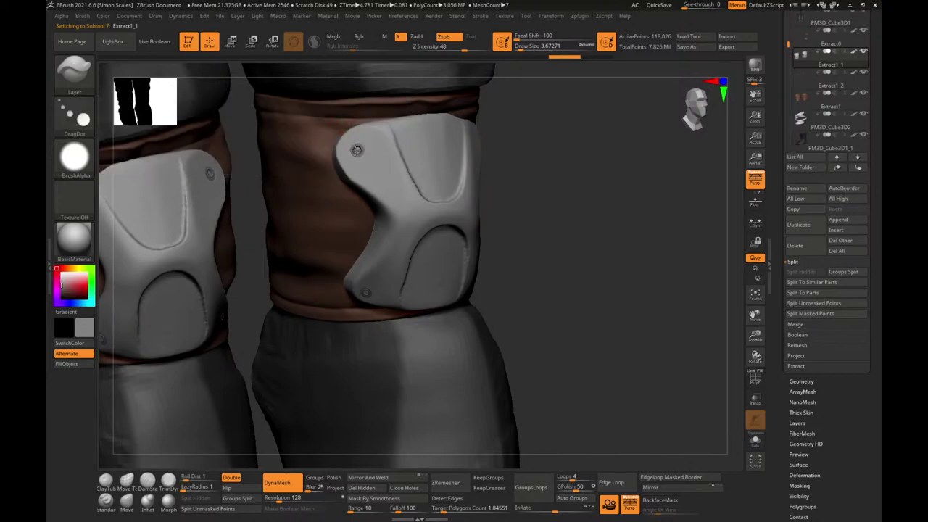
{"action": "left_click_drag", "start_coordinate": [462, 46], "coordinate": [470, 46]}
{"action": "key", "text": "ctrl+d"}
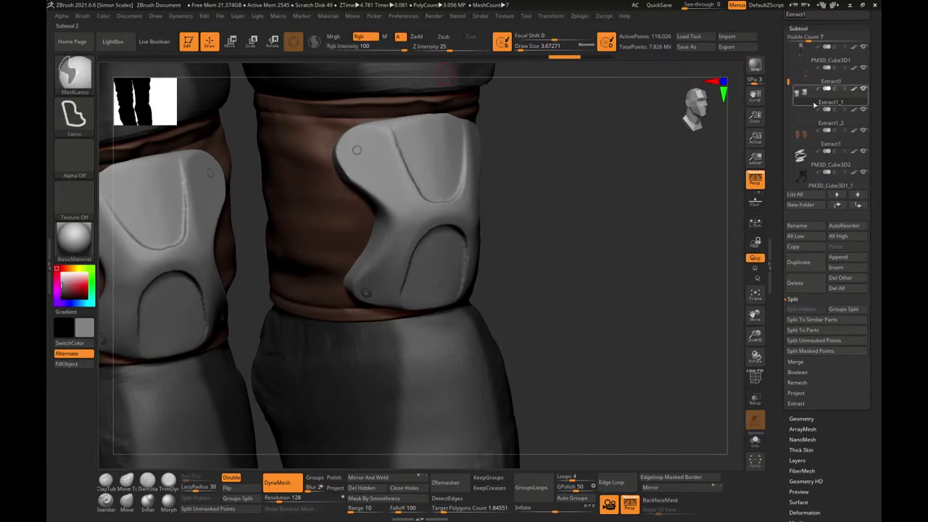
Step: Delete the pads' lower subdivision levels and DynaMesh them at resolution 2928
{"action": "left_click", "coordinate": [800, 28]}
{"action": "left_click", "coordinate": [801, 37]}
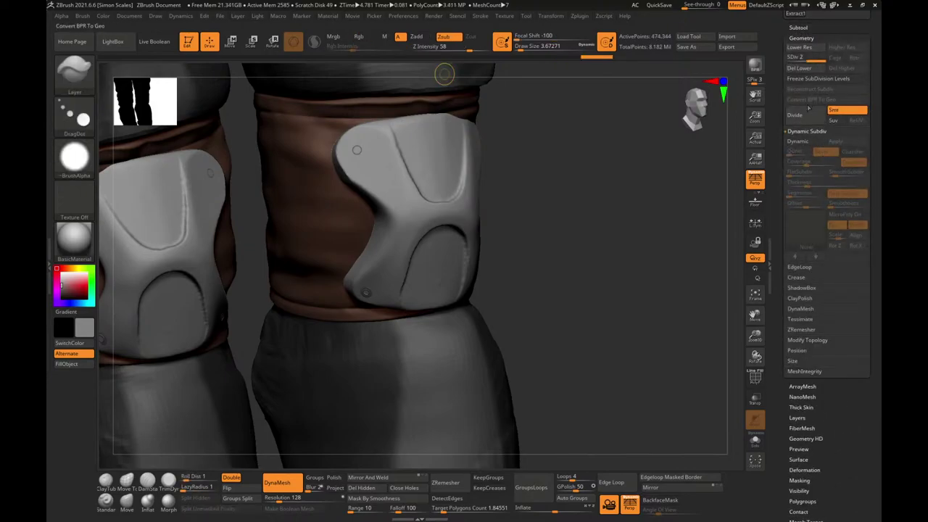
{"action": "left_click", "coordinate": [799, 68]}
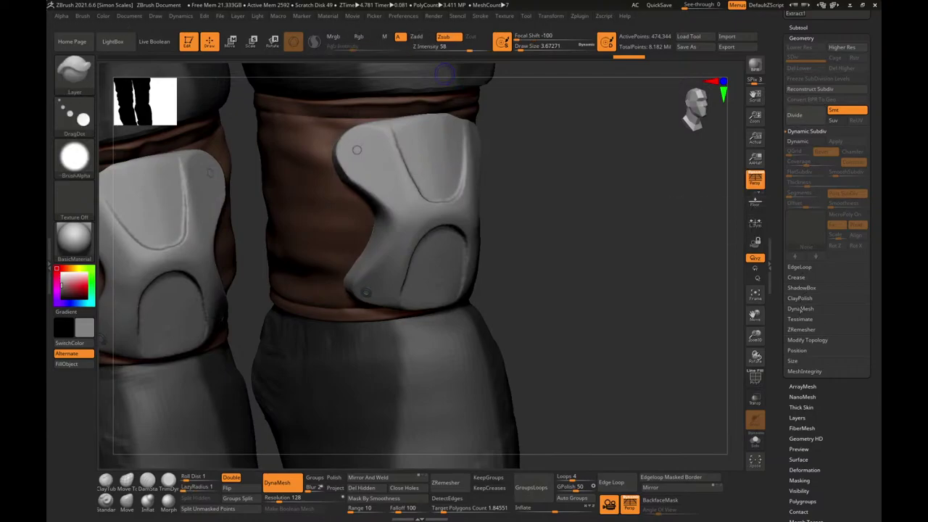
{"action": "left_click", "coordinate": [800, 308]}
{"action": "key", "text": "ctrl"}
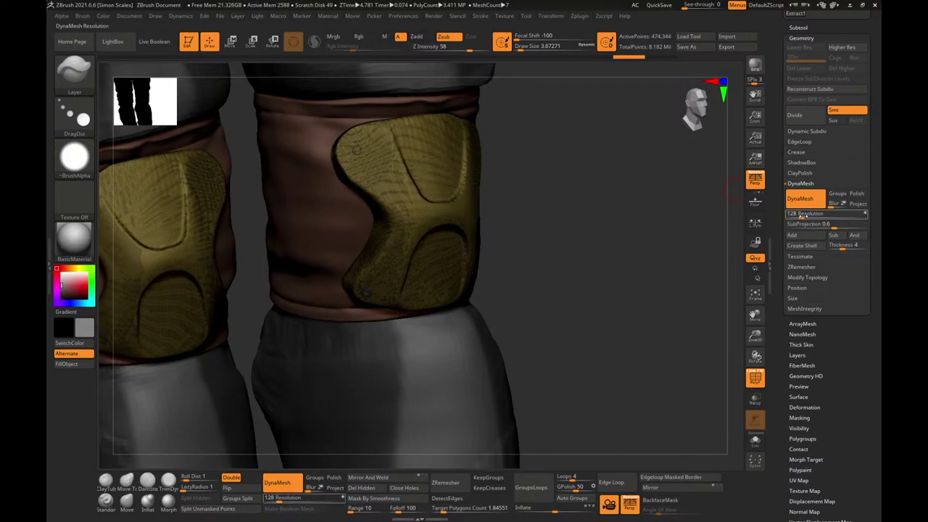
{"action": "left_click_drag", "start_coordinate": [598, 261], "coordinate": [600, 259], "text": "ctrl"}
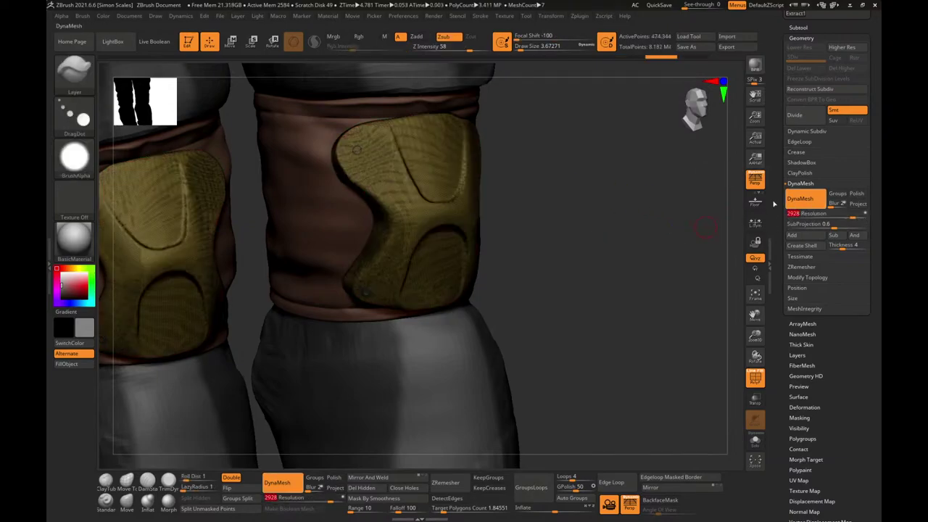
{"action": "left_click_drag", "start_coordinate": [599, 207], "coordinate": [631, 180], "text": "ctrl"}
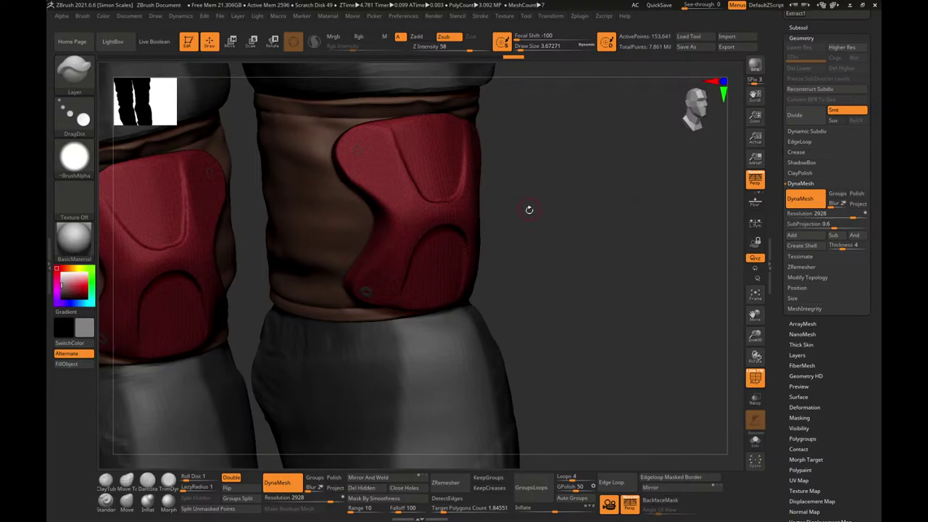
Step: Show the wireframe and re-DynaMesh the pads at resolution 3248
{"action": "left_click_drag", "start_coordinate": [535, 207], "coordinate": [542, 201]}
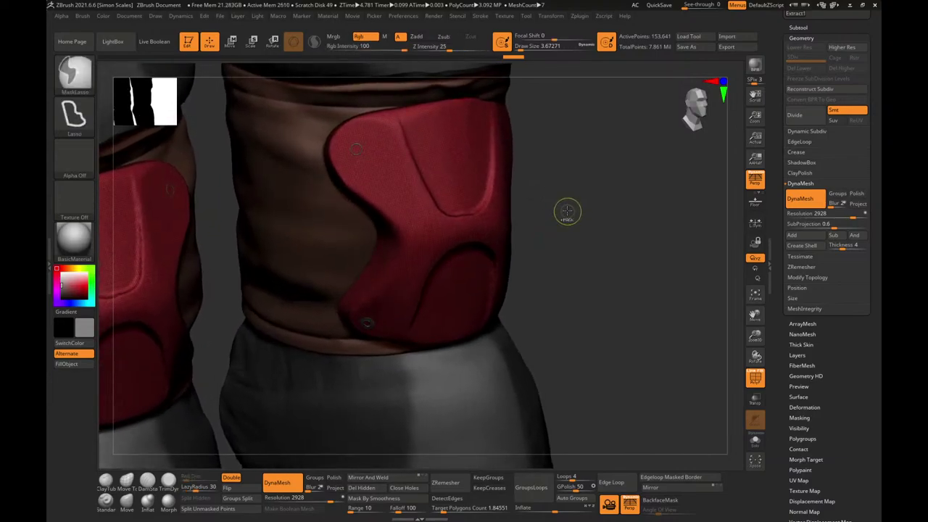
{"action": "key", "text": "shift"}
{"action": "key", "text": "shift+f"}
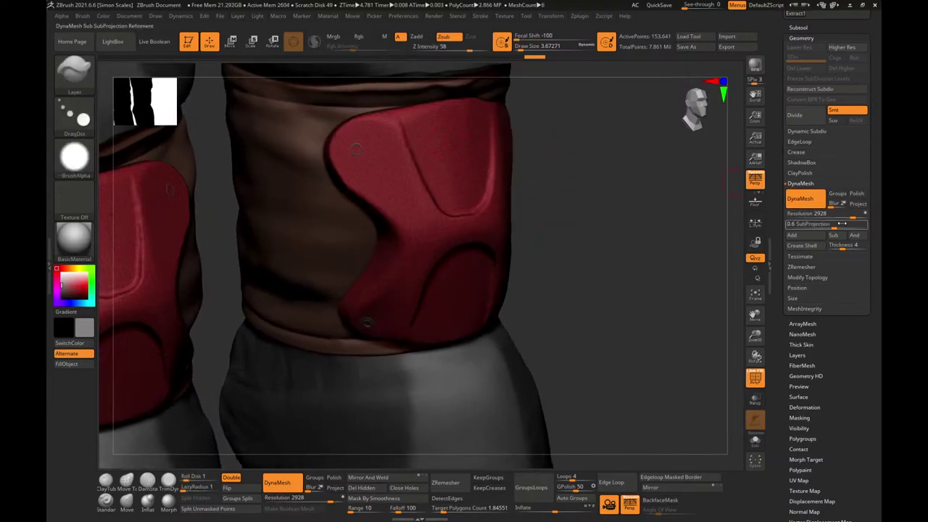
{"action": "left_click_drag", "start_coordinate": [857, 215], "coordinate": [863, 215]}
{"action": "key", "text": "shift"}
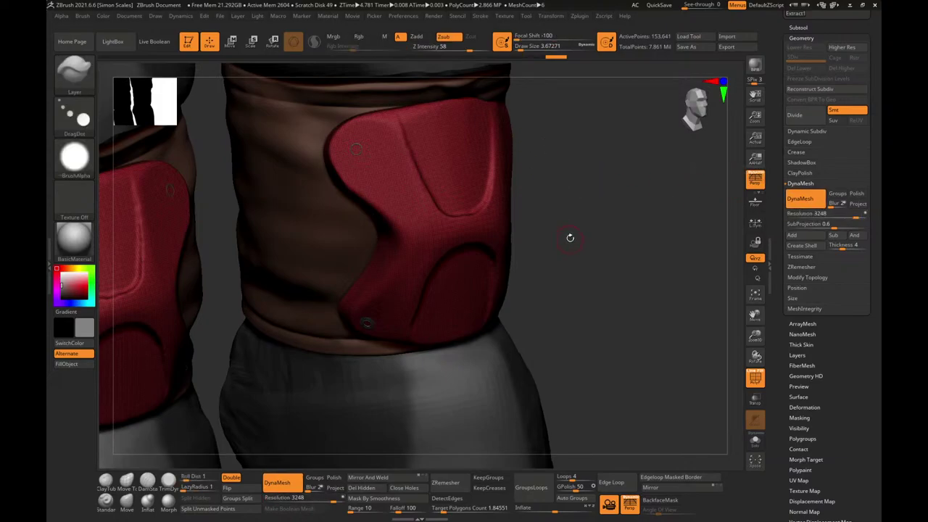
{"action": "key", "text": "shift"}
{"action": "key", "text": "shift"}
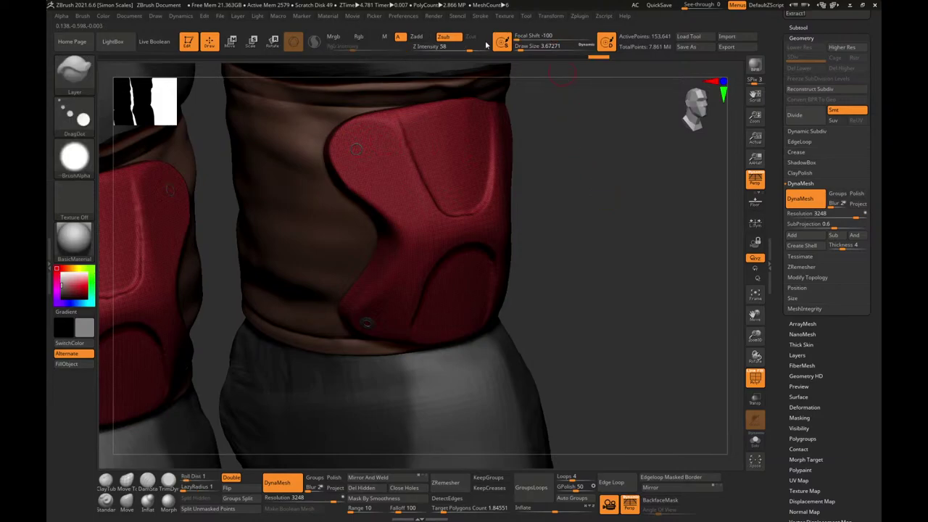
Step: Set Z Intensity to 75 and enlarge the brush to about 9.4
{"action": "left_click", "coordinate": [458, 48]}
{"action": "key", "text": "space"}
{"action": "left_click_drag", "start_coordinate": [432, 166], "coordinate": [435, 166]}
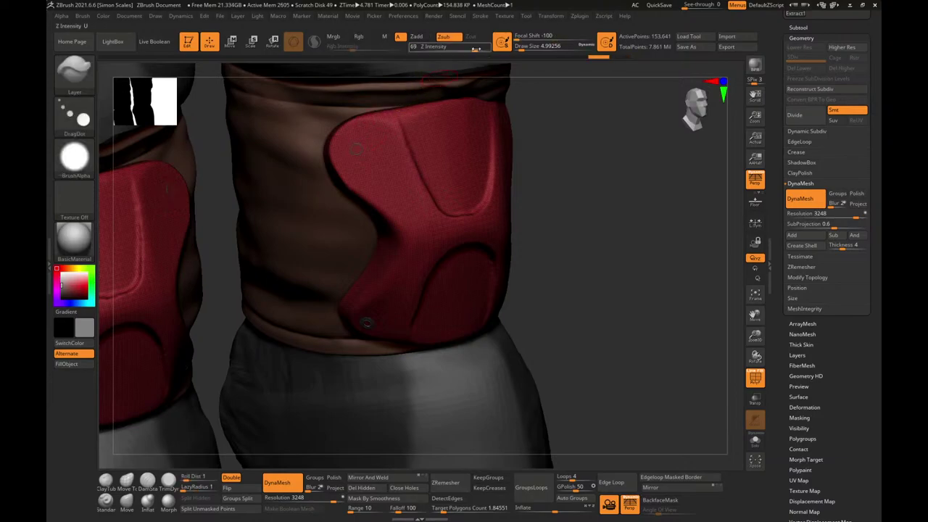
{"action": "left_click", "coordinate": [477, 48]}
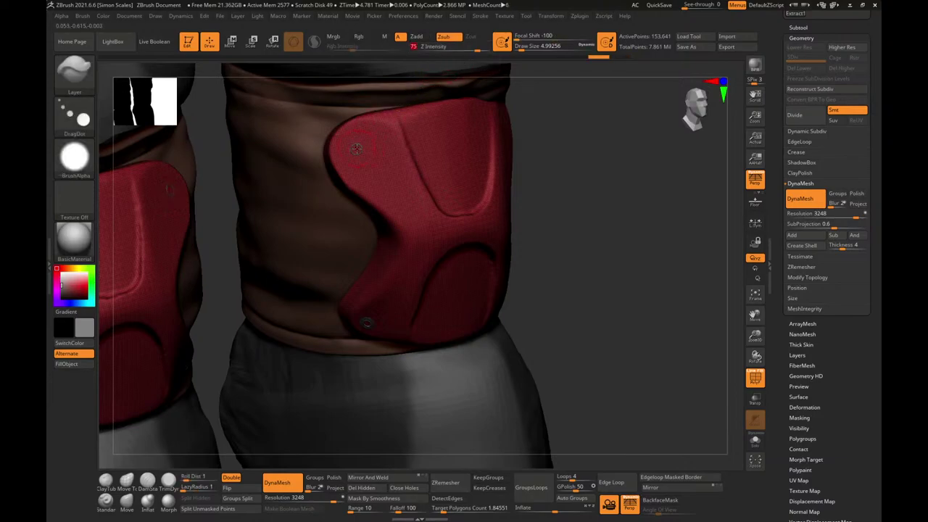
{"action": "left_click_drag", "start_coordinate": [357, 149], "coordinate": [362, 149]}
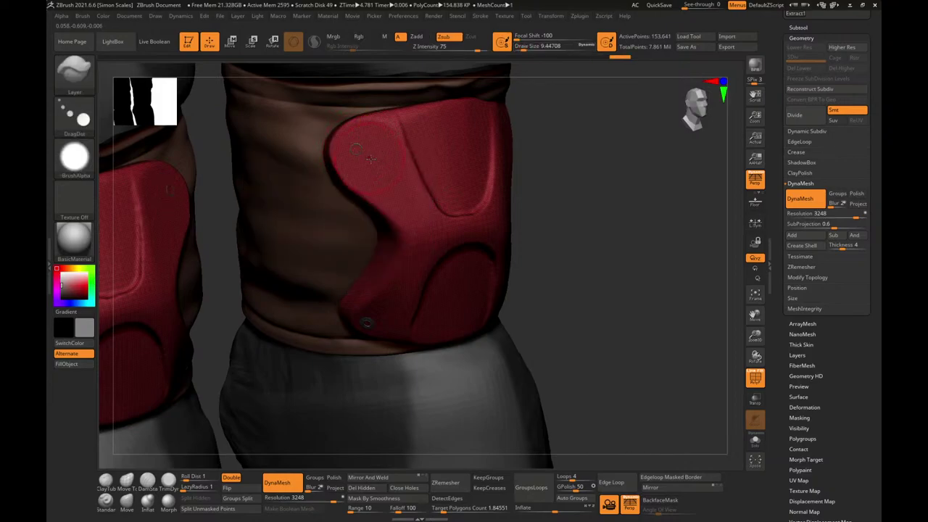
Step: Set the brush Draw Size to 5
{"action": "left_click_drag", "start_coordinate": [357, 148], "coordinate": [356, 150]}
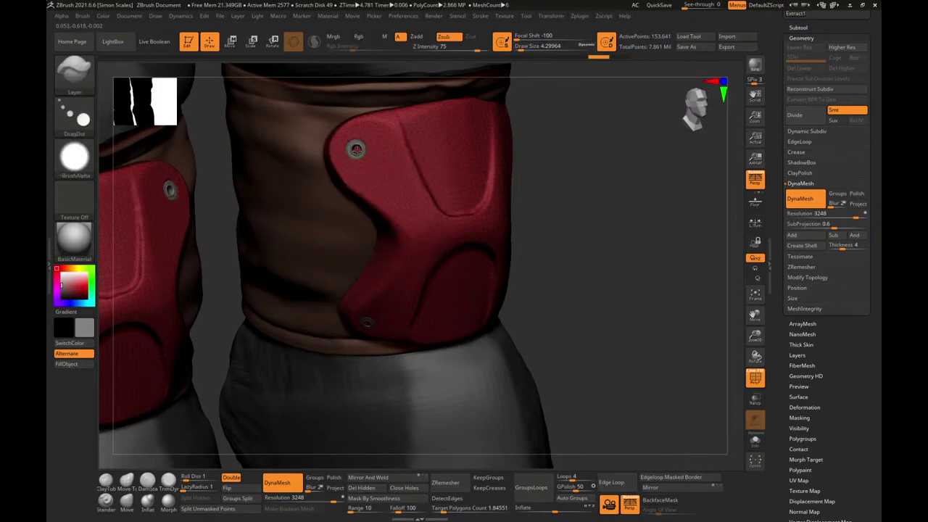
{"action": "right_click", "coordinate": [366, 158]}
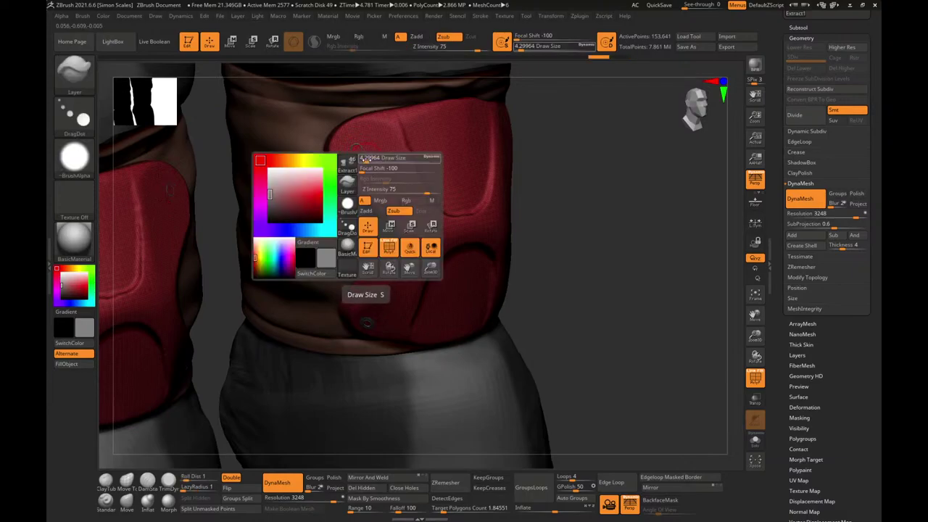
{"action": "left_click", "coordinate": [519, 46]}
{"action": "left_click", "coordinate": [520, 48]}
{"action": "type", "text": "5"}
{"action": "key", "text": "Return"}
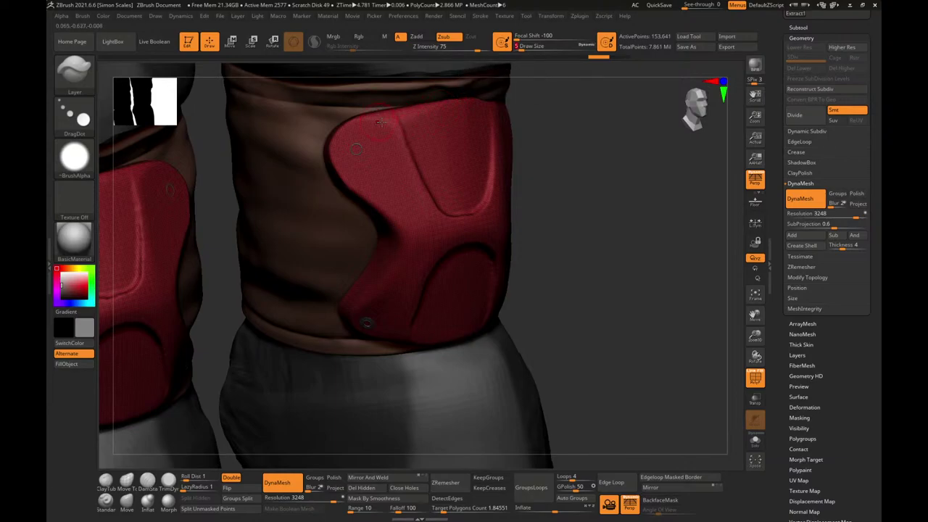
Step: Test rivet sizes 5 and 6, then insert a mirrored rivet at Draw Size 5.5 near each pad's upper corner
{"action": "left_click", "coordinate": [356, 148]}
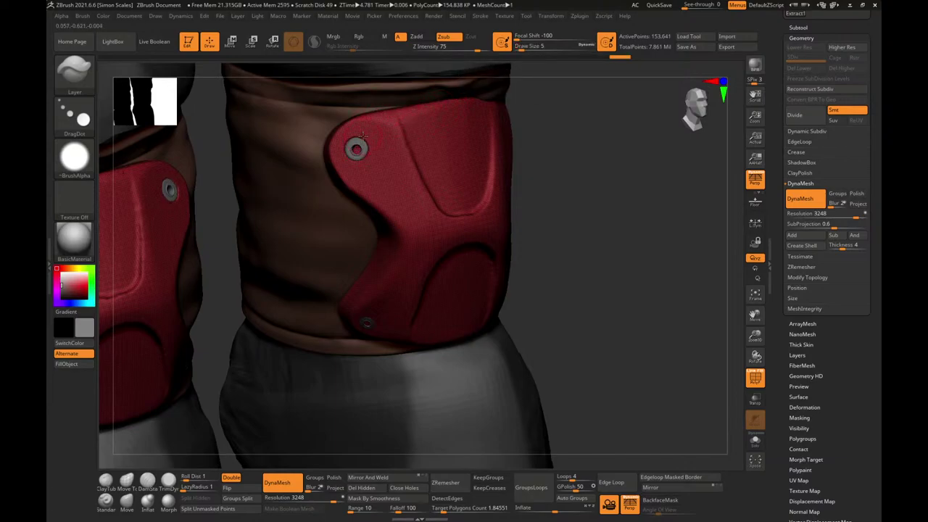
{"action": "key", "text": "ctrl+z"}
{"action": "left_click", "coordinate": [522, 54]}
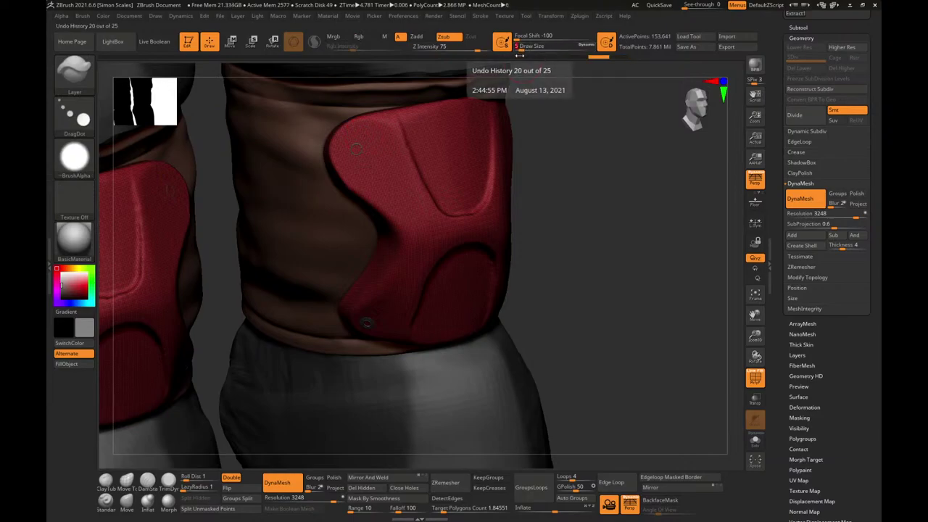
{"action": "left_click", "coordinate": [356, 148]}
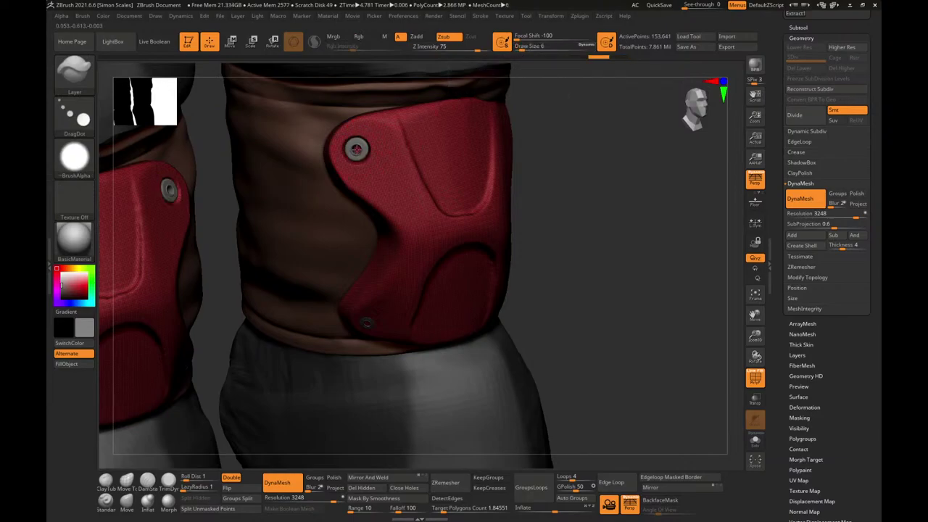
{"action": "key", "text": "ctrl+z"}
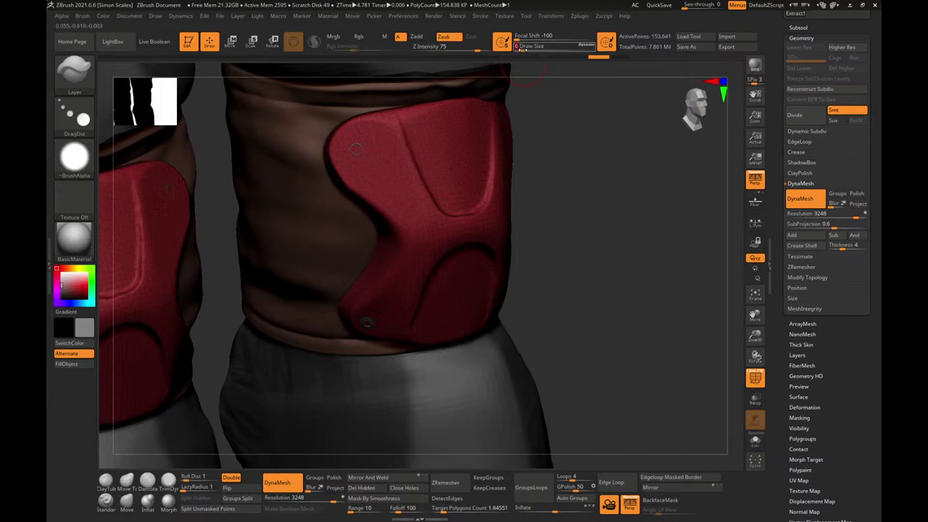
{"action": "type", "text": "5.5"}
{"action": "left_click", "coordinate": [356, 148]}
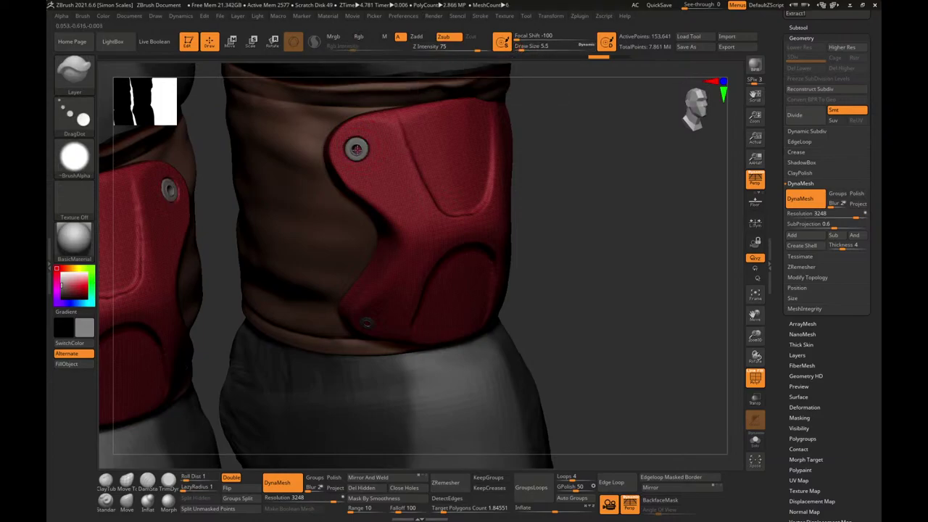
{"action": "right_click_drag", "start_coordinate": [357, 150], "coordinate": [511, 110]}
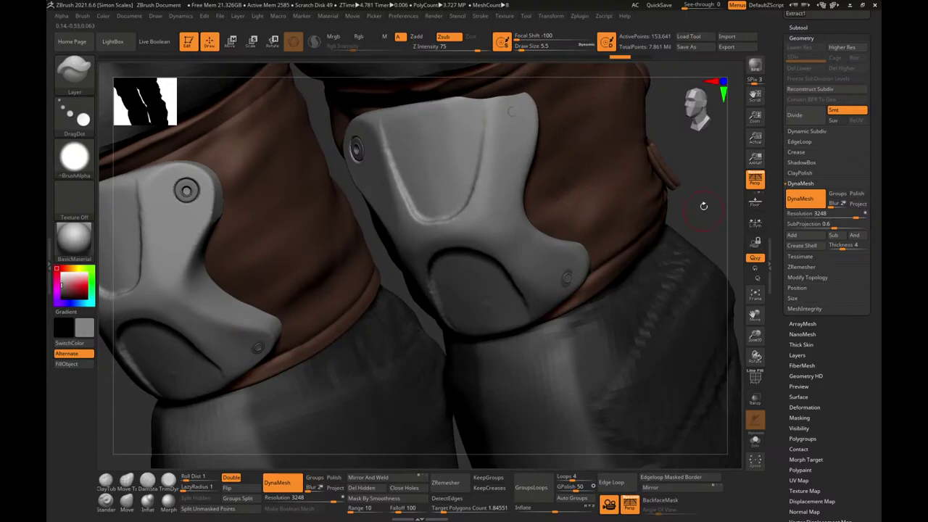
Step: Make the lower bolt on each knee pad smaller and flatter
{"action": "right_click_drag", "start_coordinate": [703, 207], "coordinate": [586, 247]}
{"action": "right_click_drag", "start_coordinate": [714, 236], "coordinate": [530, 247]}
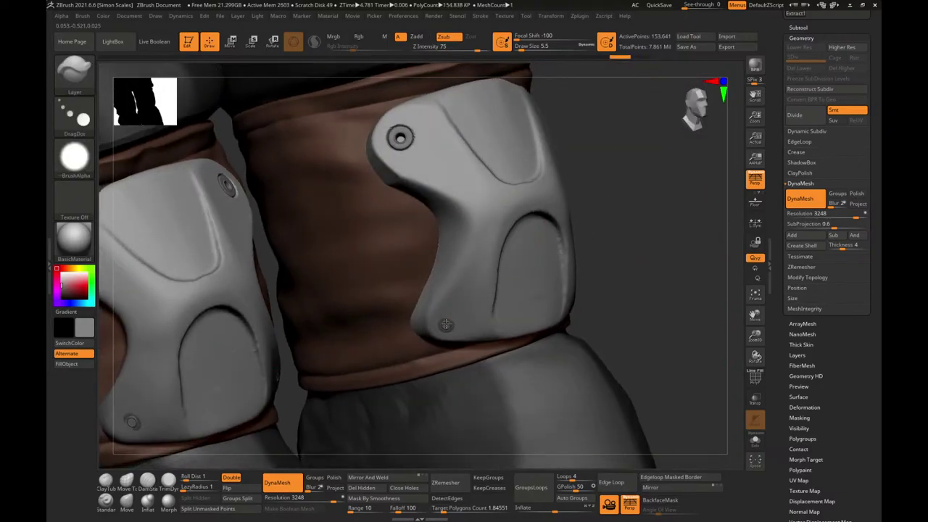
{"action": "key", "text": "ctrl+z"}
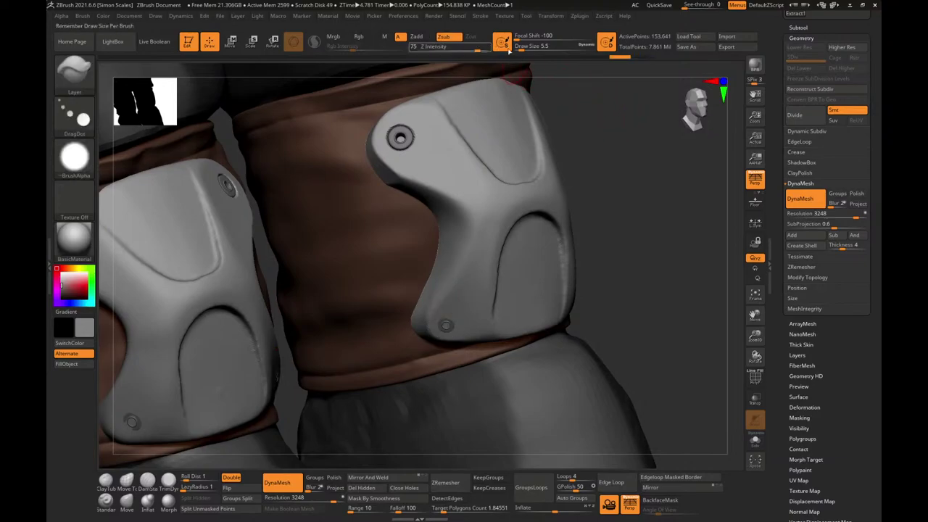
{"action": "mouse_move", "coordinate": [611, 62]}
{"action": "right_mouse_down"}
{"action": "mouse_move", "coordinate": [570, 161]}
{"action": "mouse_move", "coordinate": [512, 112]}
{"action": "right_mouse_up"}
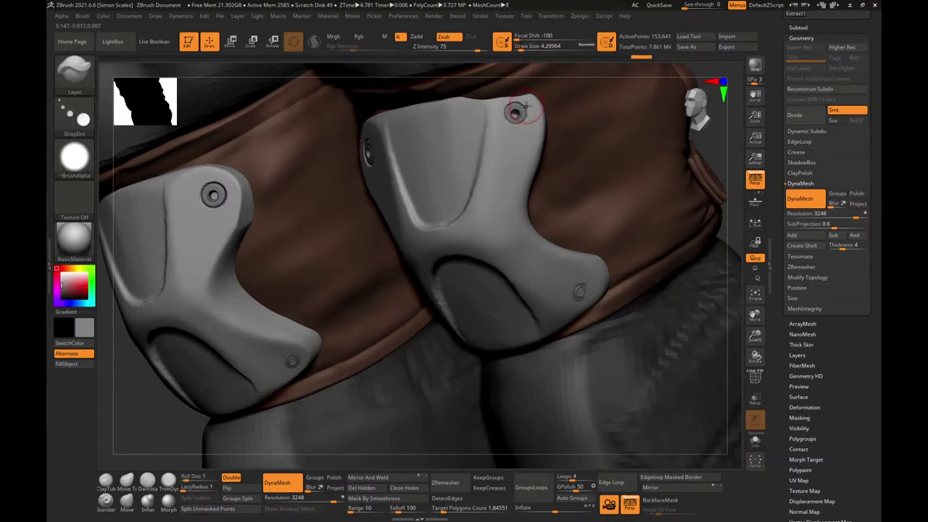
Step: Orbit around the knee pads and zoom out to frame the whole character
{"action": "right_click_drag", "start_coordinate": [718, 157], "coordinate": [581, 296]}
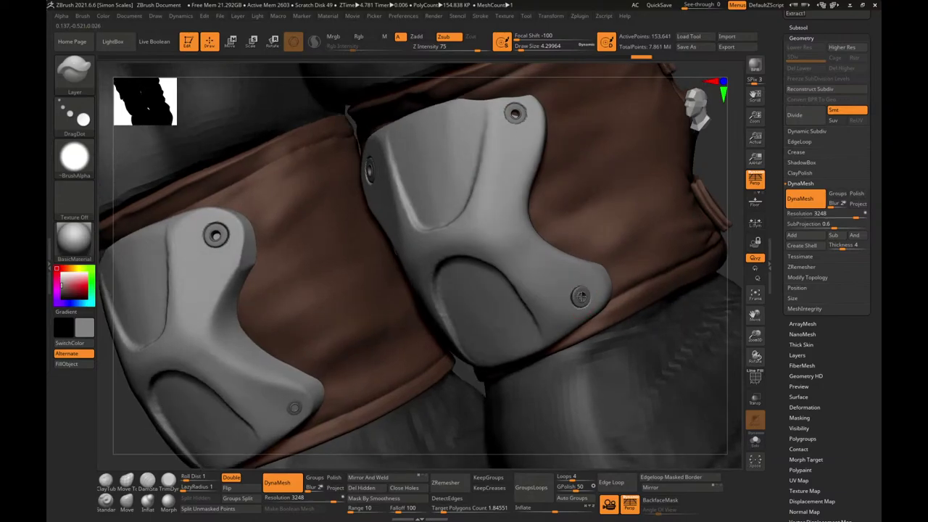
{"action": "right_click_drag", "start_coordinate": [702, 221], "coordinate": [455, 344]}
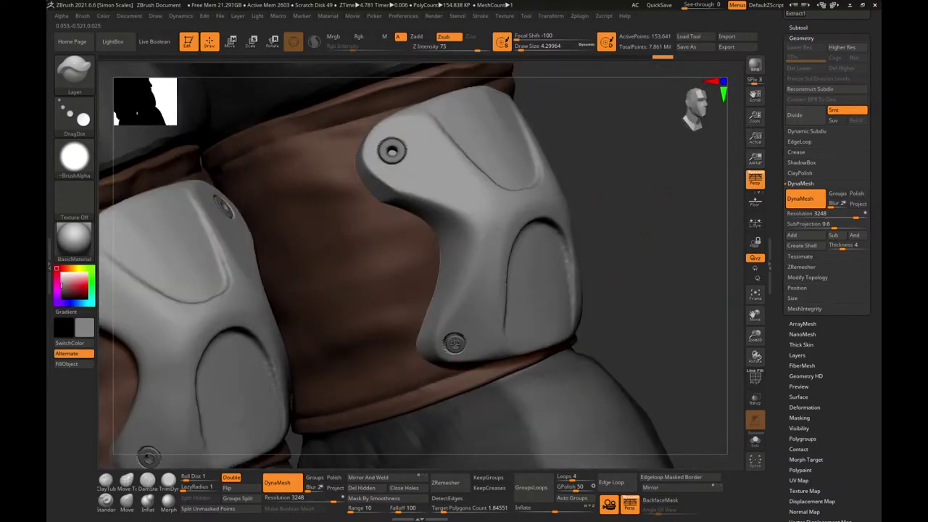
{"action": "right_click_drag", "start_coordinate": [472, 324], "coordinate": [544, 213], "text": "ctrl"}
{"action": "right_click_drag", "start_coordinate": [559, 272], "coordinate": [503, 248], "text": "shift"}
{"action": "key", "text": "f"}
Step: Select the pants subtool and ZRemesh it with Half enabled, reducing it to 42,170 points
{"action": "left_click", "coordinate": [467, 181], "text": "alt"}
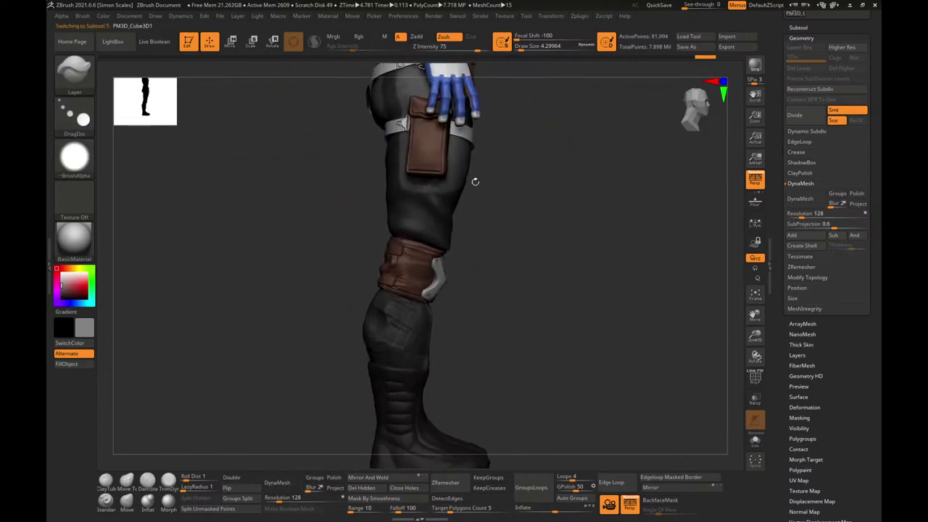
{"action": "mouse_move", "coordinate": [563, 247]}
{"action": "right_mouse_down"}
{"action": "mouse_move", "coordinate": [621, 196]}
{"action": "mouse_move", "coordinate": [564, 292]}
{"action": "mouse_move", "coordinate": [543, 280]}
{"action": "mouse_move", "coordinate": [490, 325]}
{"action": "mouse_move", "coordinate": [525, 276]}
{"action": "mouse_move", "coordinate": [614, 271]}
{"action": "mouse_move", "coordinate": [493, 278]}
{"action": "mouse_move", "coordinate": [491, 293]}
{"action": "mouse_move", "coordinate": [518, 288]}
{"action": "mouse_move", "coordinate": [514, 275]}
{"action": "mouse_move", "coordinate": [539, 264]}
{"action": "mouse_move", "coordinate": [547, 327]}
{"action": "mouse_move", "coordinate": [391, 231]}
{"action": "mouse_move", "coordinate": [507, 259]}
{"action": "mouse_move", "coordinate": [540, 209]}
{"action": "mouse_move", "coordinate": [674, 253]}
{"action": "right_mouse_up"}
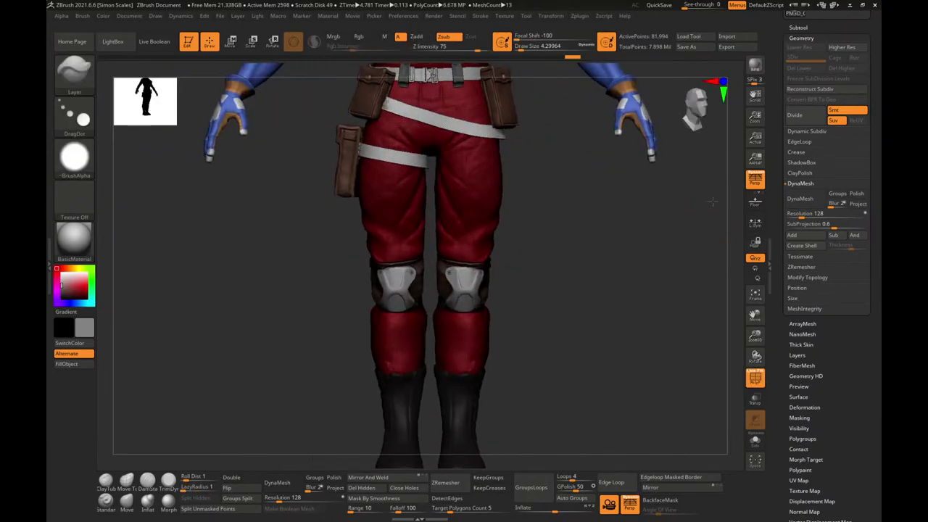
{"action": "left_click", "coordinate": [802, 38]}
{"action": "left_click", "coordinate": [802, 38]}
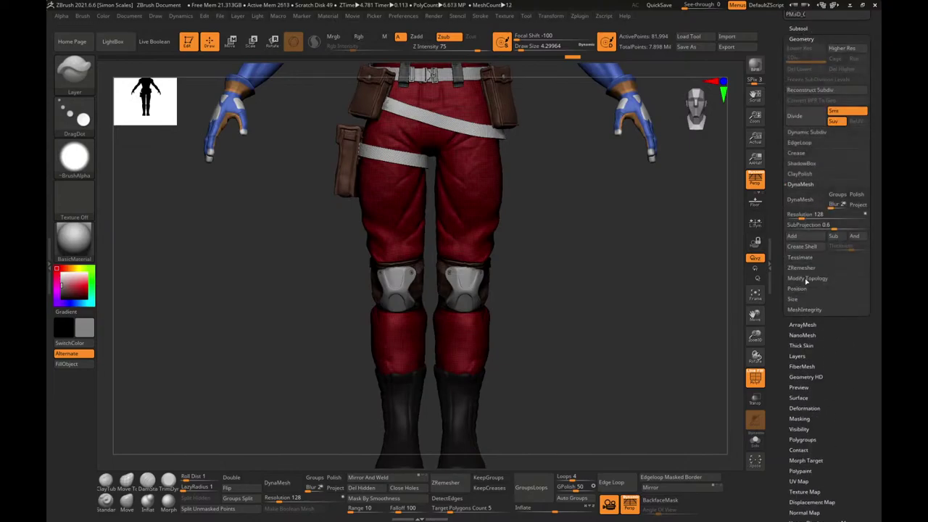
{"action": "left_click", "coordinate": [802, 268]}
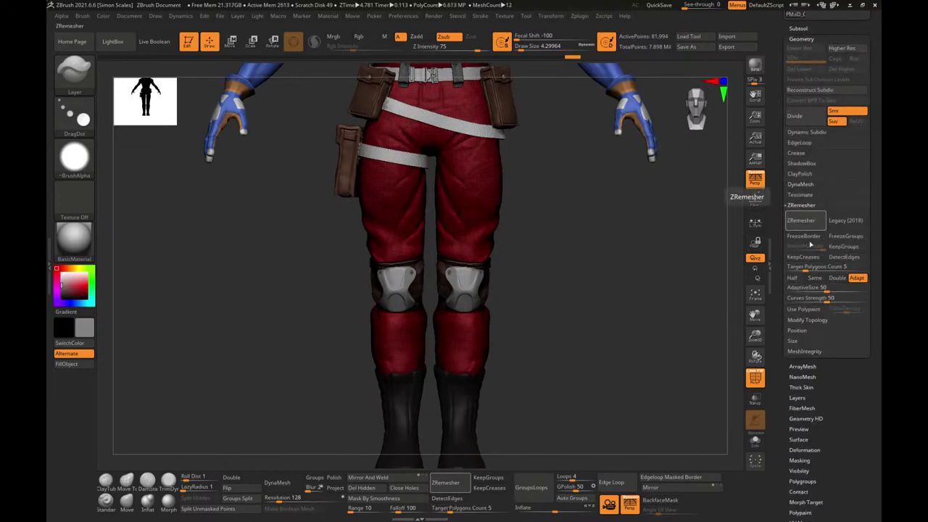
{"action": "left_click", "coordinate": [794, 278]}
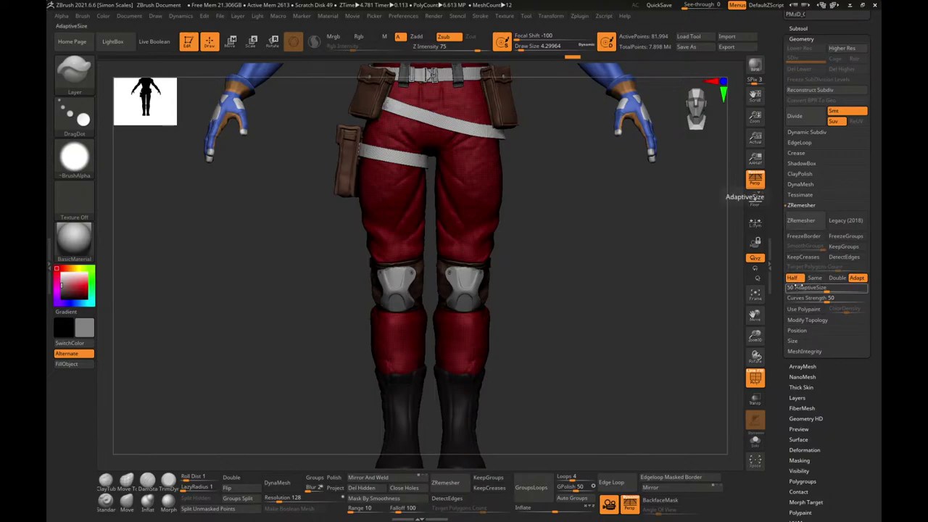
{"action": "left_click", "coordinate": [802, 220]}
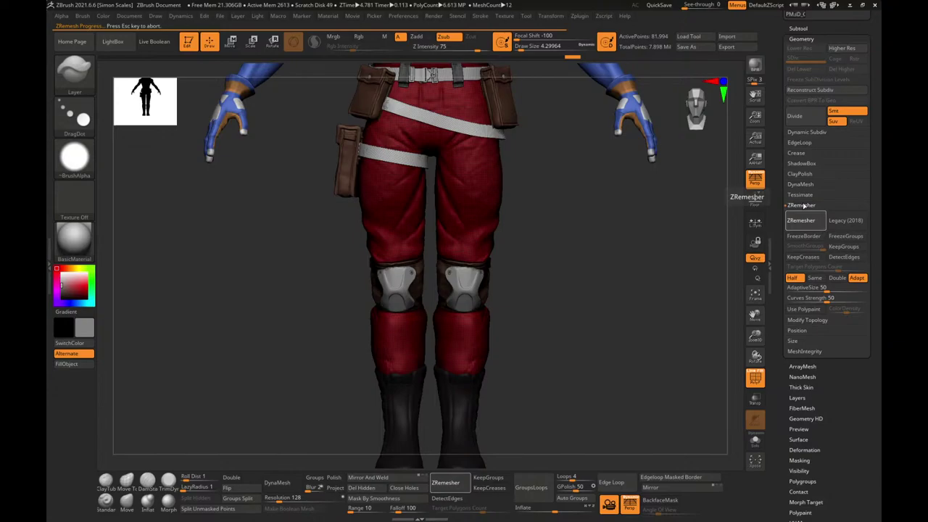
Step: Orbit to the character's back and bring up the quick brush settings
{"action": "mouse_move", "coordinate": [527, 234]}
{"action": "left_mouse_down"}
{"action": "mouse_move", "coordinate": [508, 233]}
{"action": "mouse_move", "coordinate": [534, 232]}
{"action": "left_mouse_up"}
{"action": "key", "text": "shift+f"}
{"action": "key", "text": "space"}
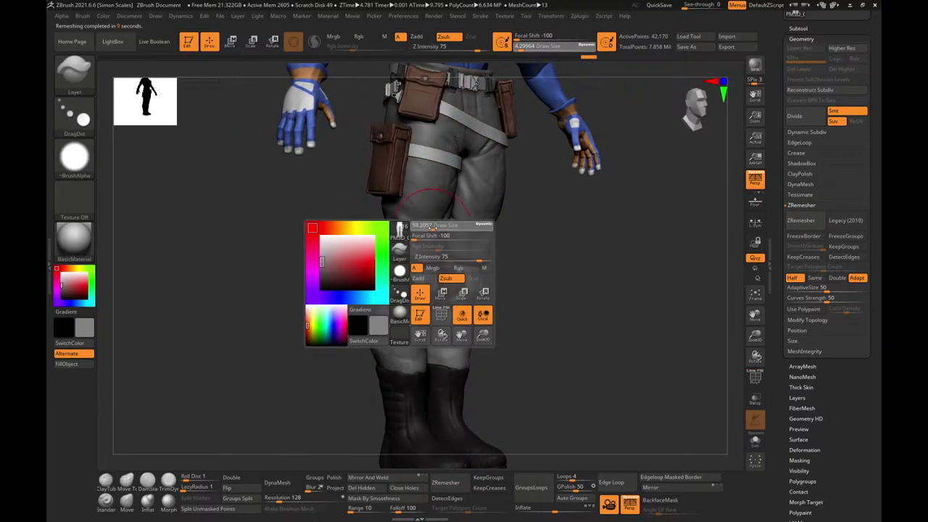
Step: Check the remeshed pants from the front, then save the character as a new numbered cHAR ZTool
{"action": "key", "text": "shift"}
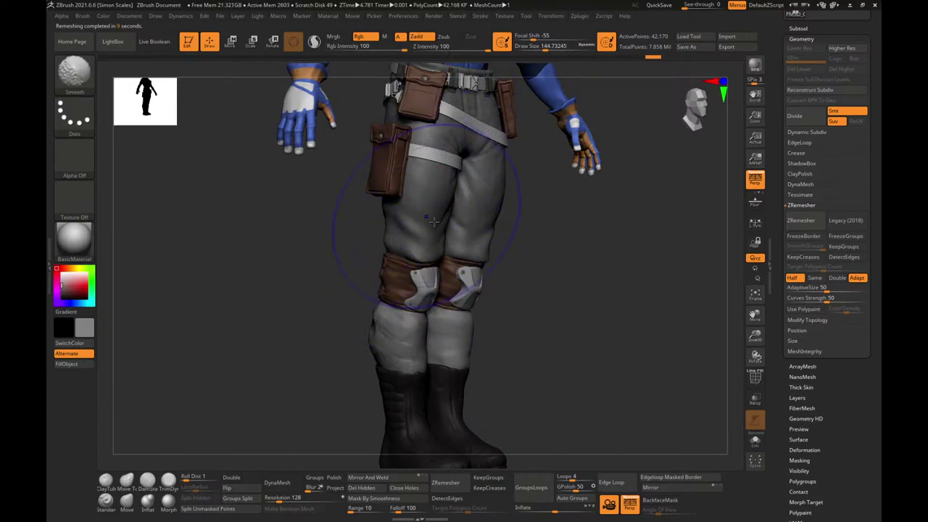
{"action": "mouse_move", "coordinate": [528, 296]}
{"action": "left_mouse_down"}
{"action": "mouse_move", "coordinate": [534, 315]}
{"action": "mouse_move", "coordinate": [541, 278]}
{"action": "mouse_move", "coordinate": [541, 315]}
{"action": "mouse_move", "coordinate": [473, 321]}
{"action": "left_mouse_up"}
{"action": "key", "text": "shift"}
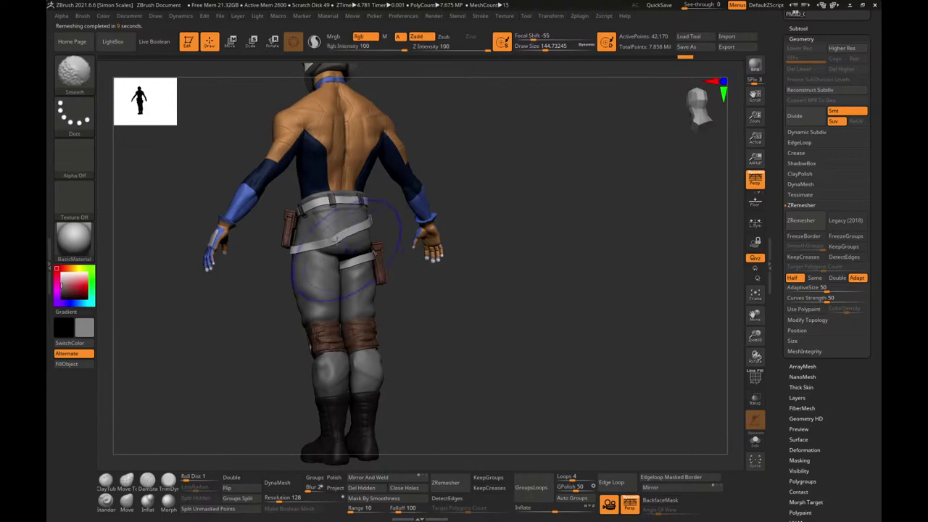
{"action": "mouse_move", "coordinate": [318, 265]}
{"action": "left_mouse_down"}
{"action": "mouse_move", "coordinate": [595, 209]}
{"action": "mouse_move", "coordinate": [551, 218]}
{"action": "left_mouse_up"}
{"action": "scroll", "coordinate": [851, 30], "scroll_direction": "up", "scroll_amount": 3}
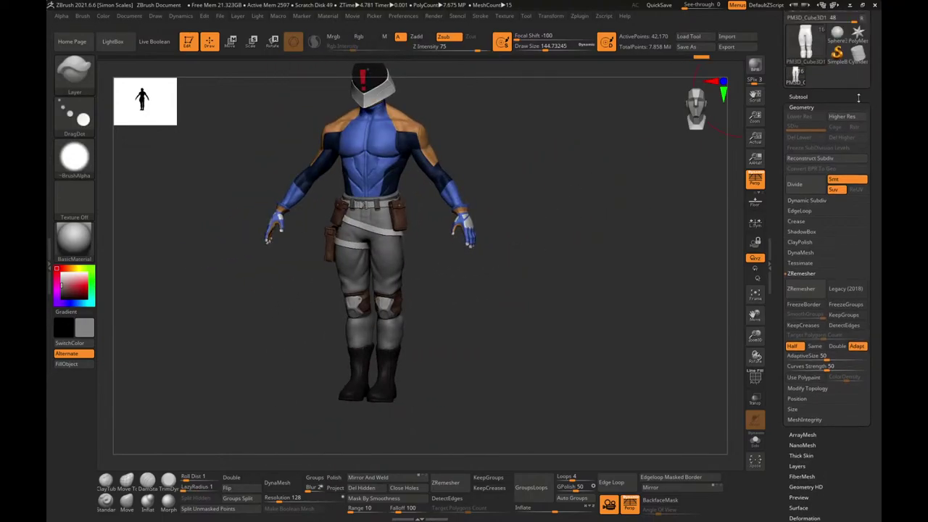
{"action": "left_click", "coordinate": [851, 29]}
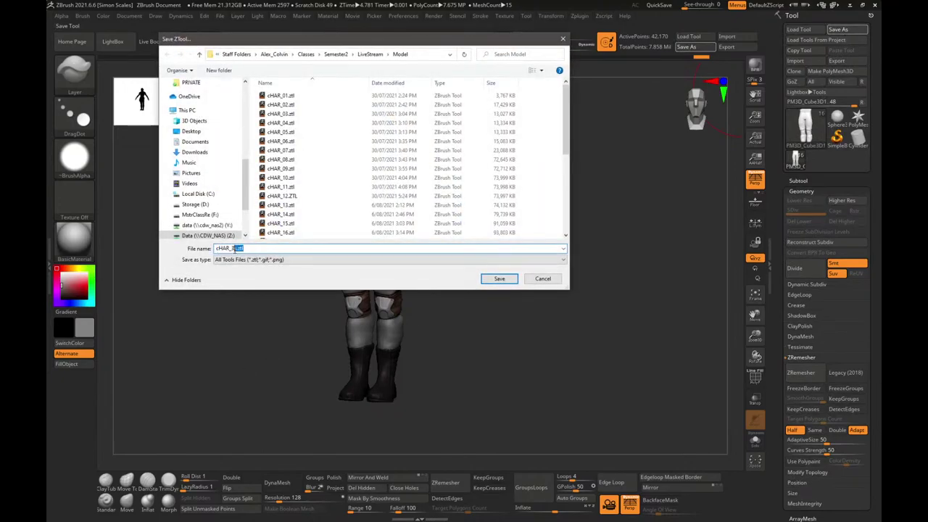
{"action": "key", "text": "Return"}
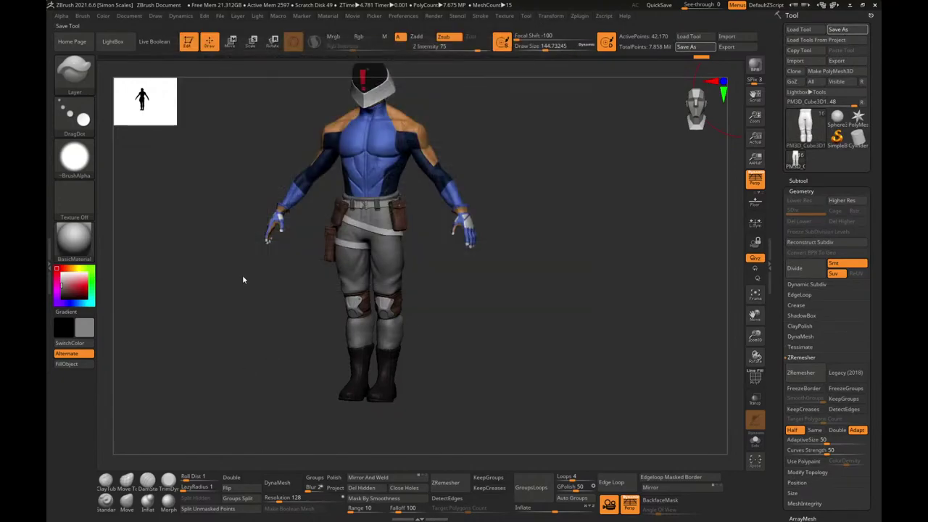
Step: Switch to the Move brush and set its size to about 41
{"action": "left_click_drag", "start_coordinate": [461, 322], "coordinate": [420, 212]}
{"action": "key", "text": "space"}
{"action": "key", "text": "b"}
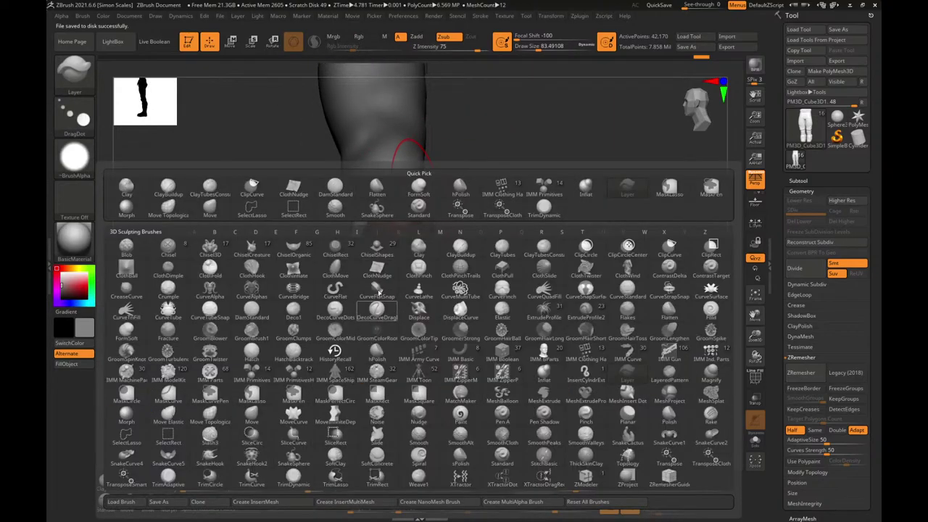
{"action": "key", "text": "Escape"}
{"action": "key", "text": "b"}
{"action": "key", "text": "m"}
{"action": "key", "text": "v"}
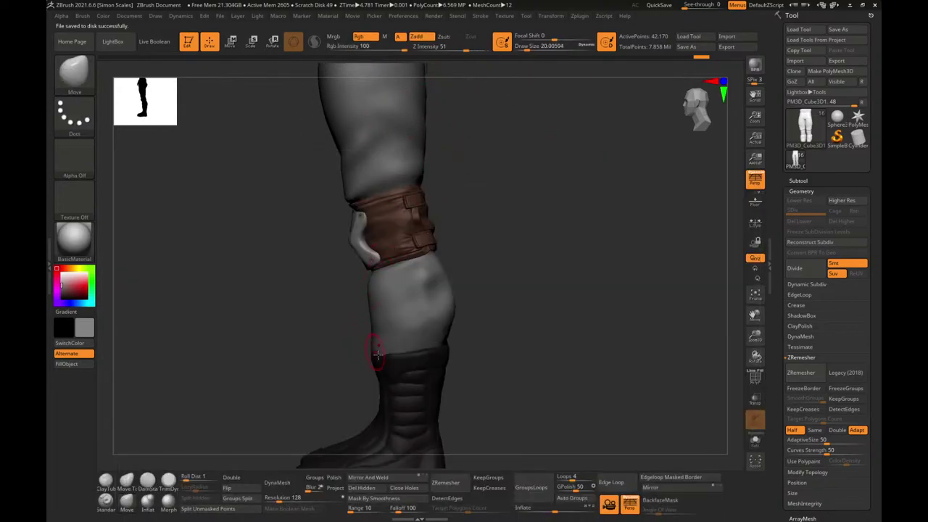
{"action": "key", "text": "space"}
{"action": "mouse_move", "coordinate": [382, 352]}
{"action": "left_mouse_down"}
{"action": "mouse_move", "coordinate": [376, 361]}
{"action": "mouse_move", "coordinate": [364, 330]}
{"action": "mouse_move", "coordinate": [367, 340]}
{"action": "left_mouse_up"}
{"action": "key", "text": "space"}
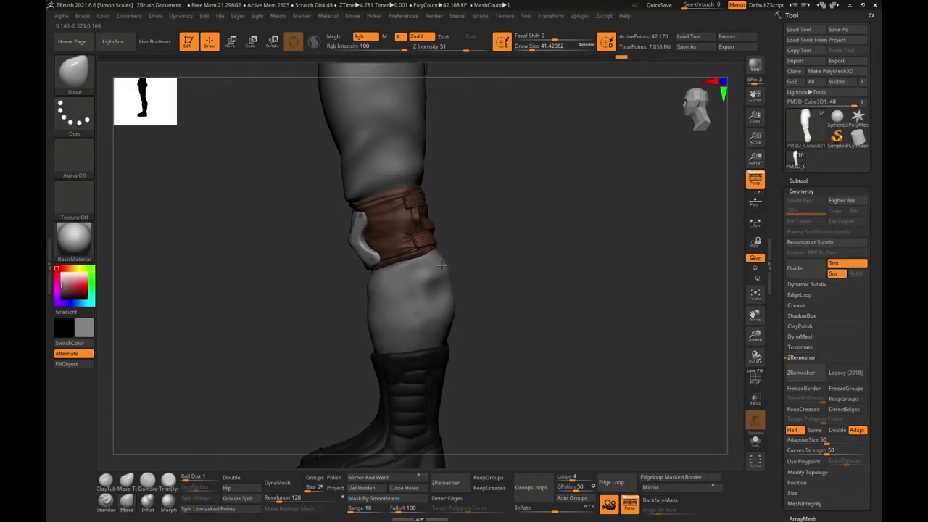
Step: Frame the front of both legs and shrink the Move brush to about 25
{"action": "mouse_move", "coordinate": [472, 247]}
{"action": "left_mouse_down"}
{"action": "mouse_move", "coordinate": [540, 236]}
{"action": "mouse_move", "coordinate": [454, 251]}
{"action": "left_mouse_up"}
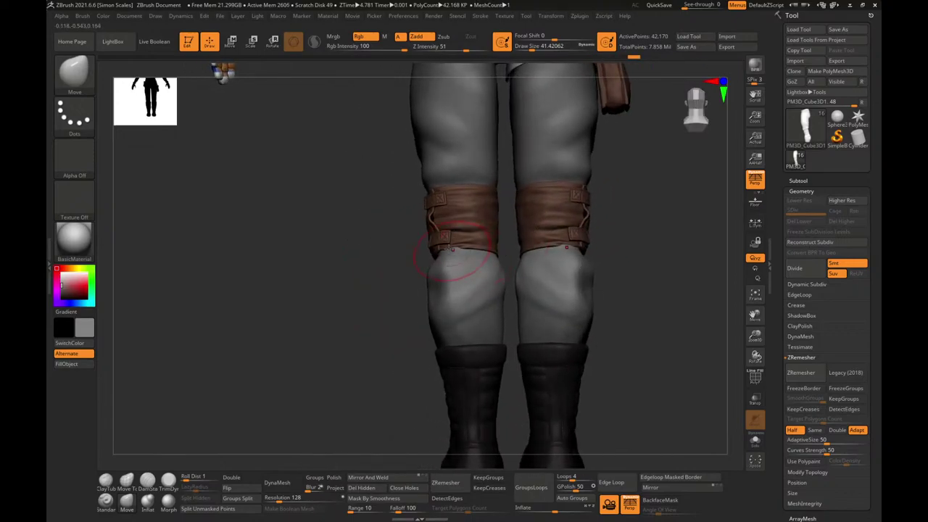
{"action": "left_click_drag", "start_coordinate": [411, 292], "coordinate": [367, 268]}
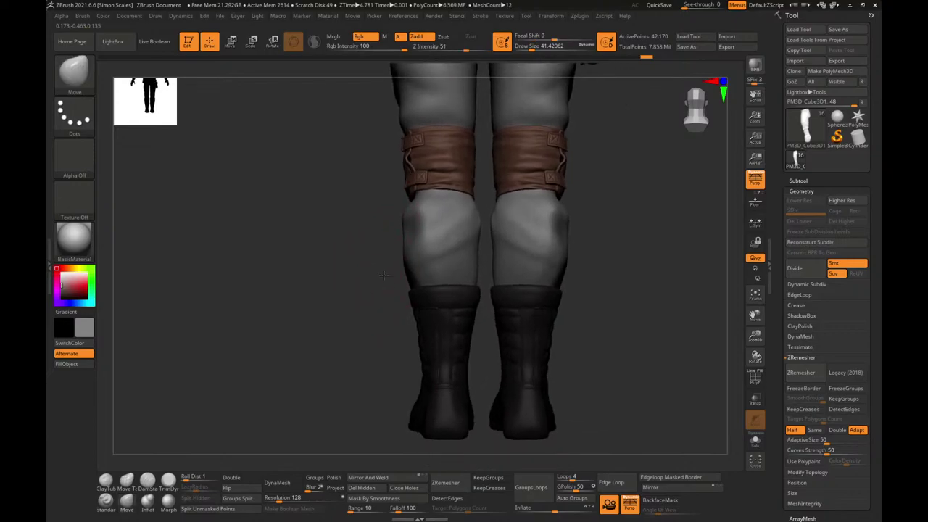
{"action": "key", "text": "space"}
{"action": "left_click_drag", "start_coordinate": [488, 281], "coordinate": [480, 280]}
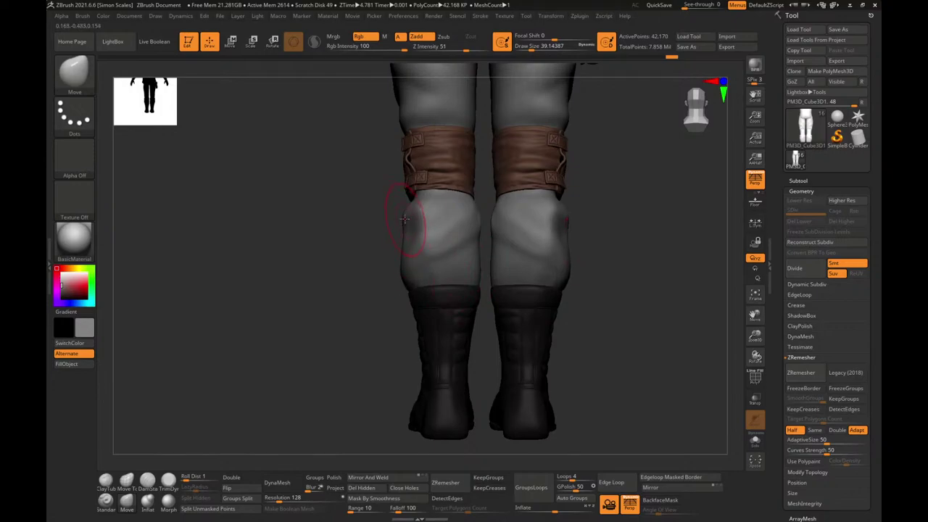
{"action": "mouse_move", "coordinate": [372, 250]}
{"action": "left_mouse_down"}
{"action": "mouse_move", "coordinate": [417, 190]}
{"action": "mouse_move", "coordinate": [443, 199]}
{"action": "mouse_move", "coordinate": [430, 205]}
{"action": "left_mouse_up"}
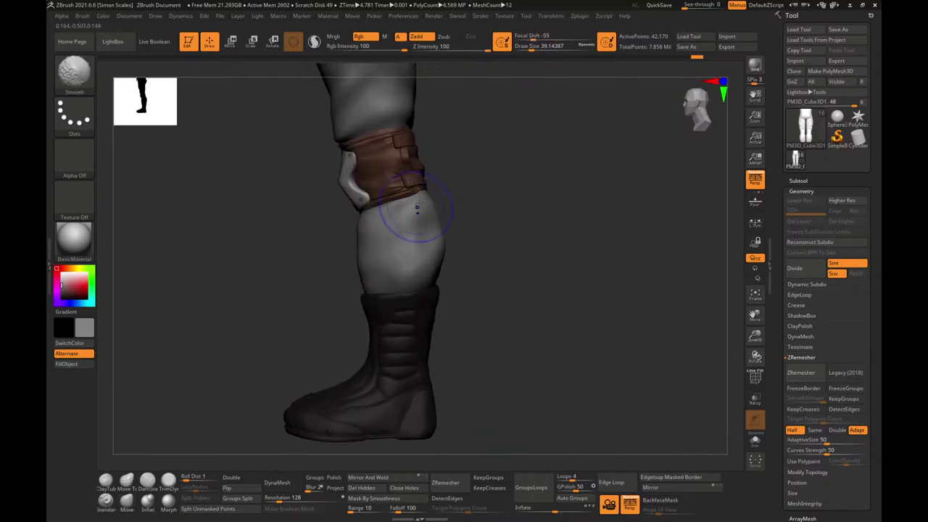
{"action": "key", "text": "space"}
{"action": "mouse_move", "coordinate": [474, 212]}
{"action": "left_mouse_down"}
{"action": "mouse_move", "coordinate": [501, 208]}
{"action": "mouse_move", "coordinate": [422, 180]}
{"action": "left_mouse_up"}
Step: Switch to the Standard brush at size about 28.75 and turn the legs to a back view
{"action": "key", "text": "b"}
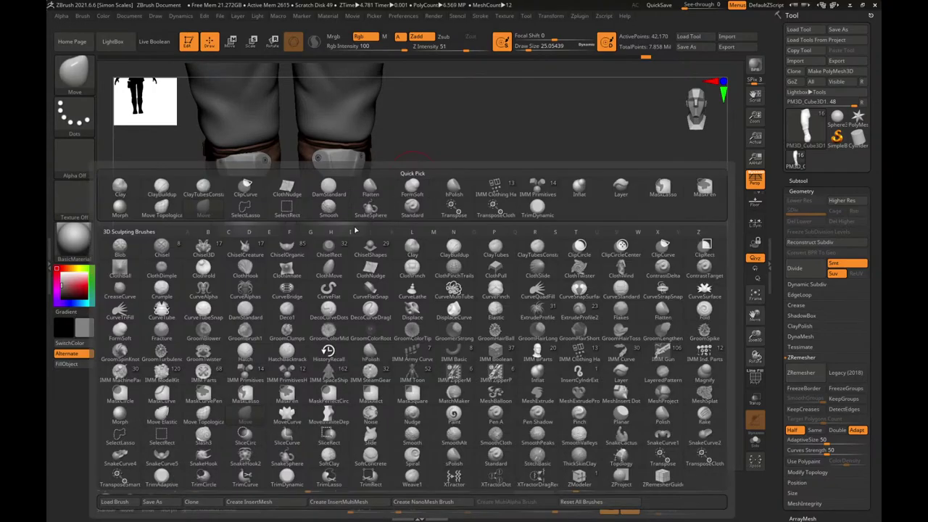
{"action": "key", "text": "s"}
{"action": "key", "text": "t"}
{"action": "key", "text": "space"}
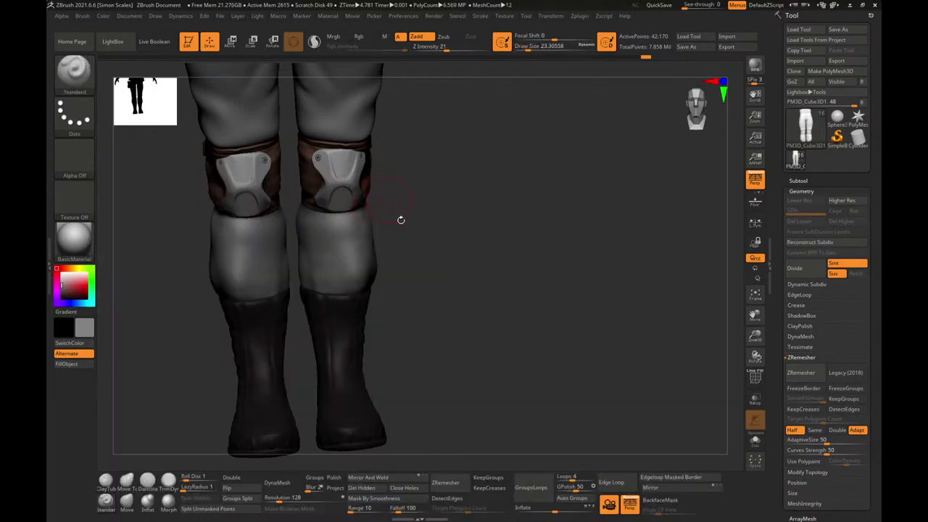
{"action": "key", "text": "space"}
{"action": "right_click_drag", "start_coordinate": [348, 255], "coordinate": [295, 277]}
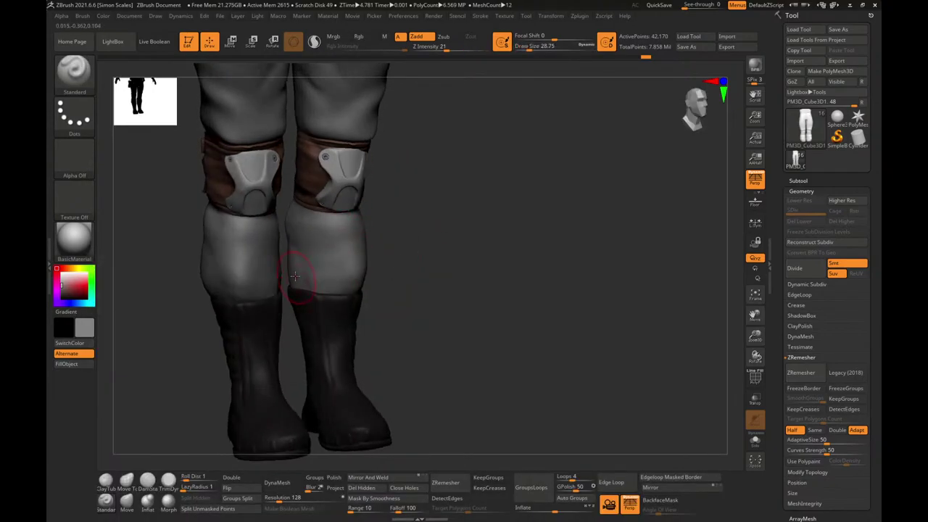
{"action": "right_click_drag", "start_coordinate": [417, 289], "coordinate": [288, 286]}
{"action": "mouse_move", "coordinate": [403, 258]}
{"action": "right_mouse_down"}
{"action": "mouse_move", "coordinate": [310, 239]}
{"action": "mouse_move", "coordinate": [319, 261]}
{"action": "mouse_move", "coordinate": [298, 266]}
{"action": "mouse_move", "coordinate": [446, 180]}
{"action": "mouse_move", "coordinate": [361, 271]}
{"action": "right_mouse_up"}
{"action": "key", "text": "shift"}
{"action": "right_click_drag", "start_coordinate": [483, 224], "coordinate": [429, 210]}
{"action": "mouse_move", "coordinate": [497, 174]}
{"action": "right_mouse_down"}
{"action": "mouse_move", "coordinate": [395, 211]}
{"action": "mouse_move", "coordinate": [338, 273]}
{"action": "mouse_move", "coordinate": [283, 293]}
{"action": "mouse_move", "coordinate": [339, 306]}
{"action": "mouse_move", "coordinate": [309, 313]}
{"action": "mouse_move", "coordinate": [322, 290]}
{"action": "right_mouse_up"}
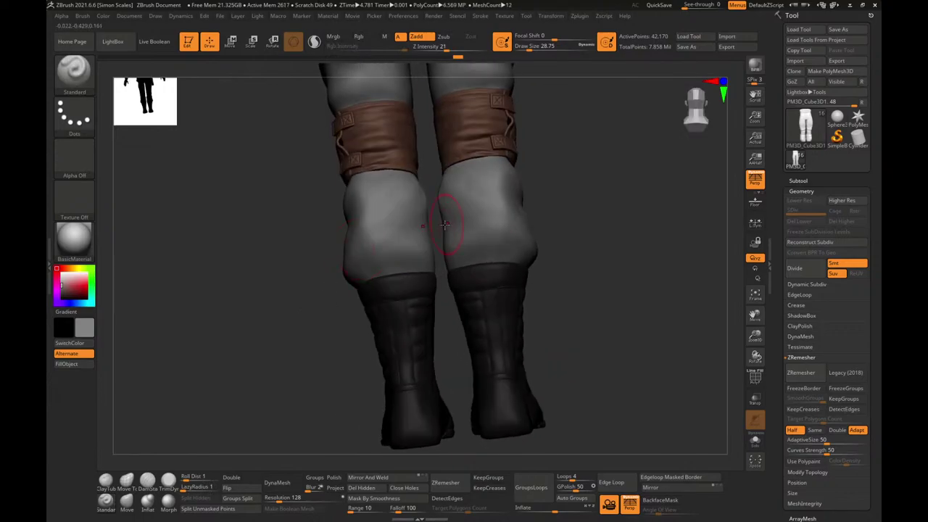
Step: Switch back to the Move brush at a size of about 48.6
{"action": "key", "text": "b"}
{"action": "key", "text": "m"}
{"action": "key", "text": "v"}
{"action": "key", "text": "space"}
{"action": "mouse_move", "coordinate": [559, 201]}
{"action": "right_mouse_down", "text": "ctrl"}
{"action": "mouse_move", "coordinate": [532, 196]}
{"action": "mouse_move", "coordinate": [585, 208]}
{"action": "mouse_move", "coordinate": [539, 160]}
{"action": "mouse_move", "coordinate": [521, 158]}
{"action": "right_mouse_up", "text": "ctrl"}
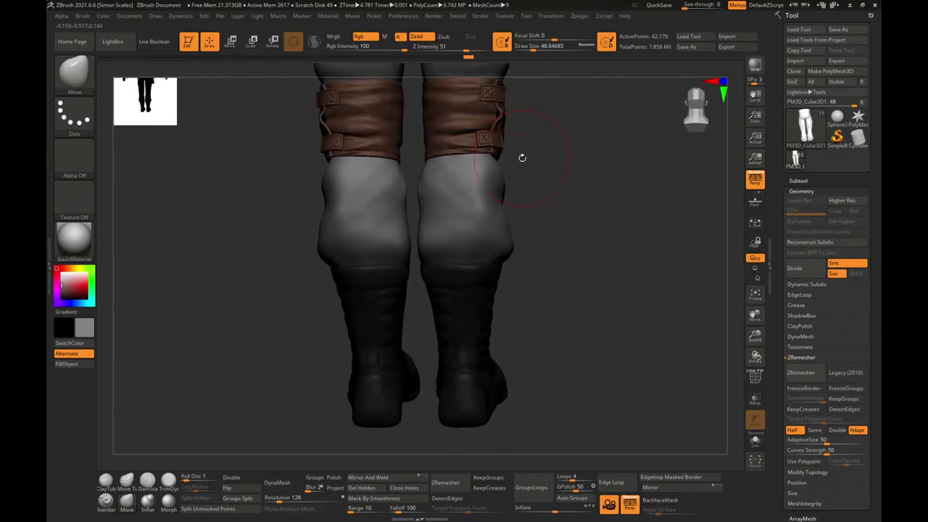
Step: Return to the Standard brush, orbit around the backs of the legs and boots, and open the brush library
{"action": "key", "text": "b"}
{"action": "key", "text": "s"}
{"action": "key", "text": "t"}
{"action": "key", "text": "space"}
{"action": "mouse_move", "coordinate": [561, 108]}
{"action": "right_mouse_down"}
{"action": "mouse_move", "coordinate": [559, 161]}
{"action": "mouse_move", "coordinate": [576, 188]}
{"action": "mouse_move", "coordinate": [401, 192]}
{"action": "right_mouse_up"}
{"action": "key", "text": "space"}
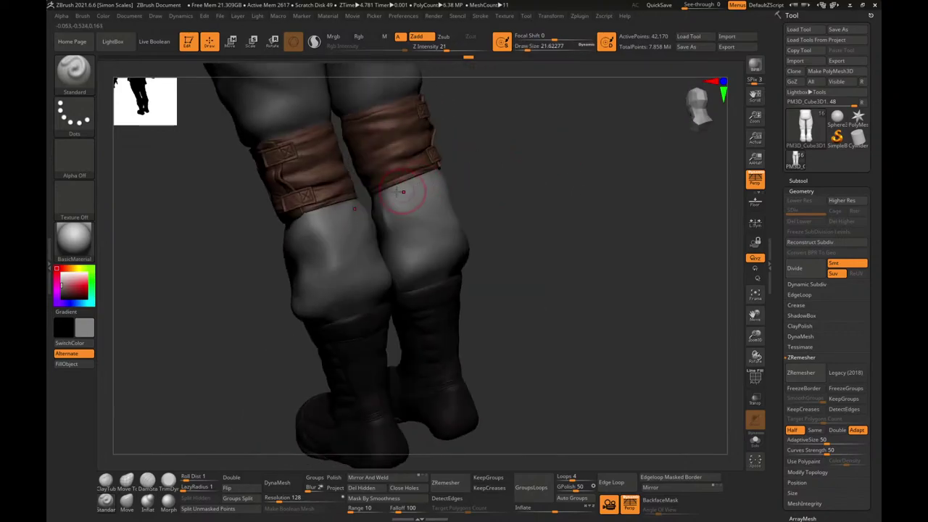
{"action": "right_click_drag", "start_coordinate": [496, 169], "coordinate": [524, 143]}
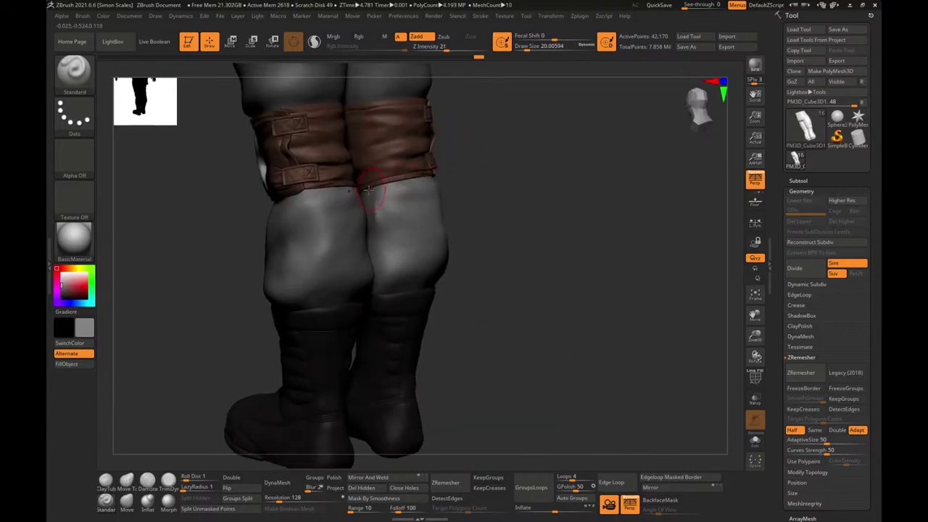
{"action": "right_click_drag", "start_coordinate": [379, 227], "coordinate": [406, 195]}
{"action": "right_click_drag", "start_coordinate": [500, 138], "coordinate": [403, 209]}
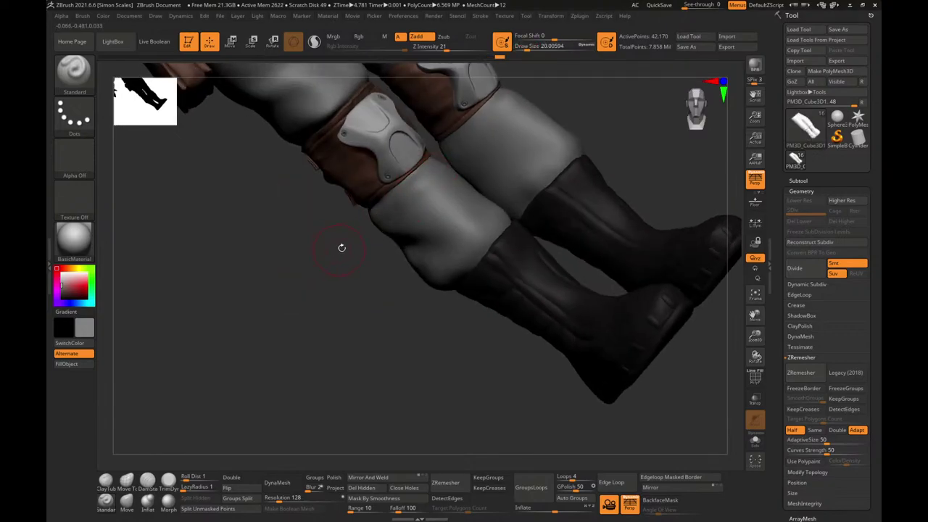
{"action": "key", "text": "b"}
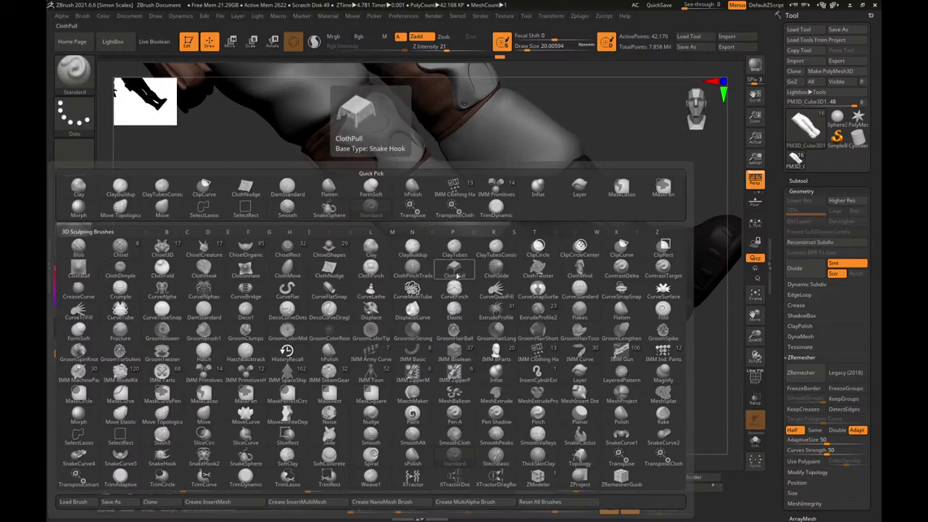
Step: Pick ClothPinchTrails, subdivide the trousers with Ctrl+D, and shrink the brush to about 8.4
{"action": "left_click", "coordinate": [419, 274]}
{"action": "key", "text": "space"}
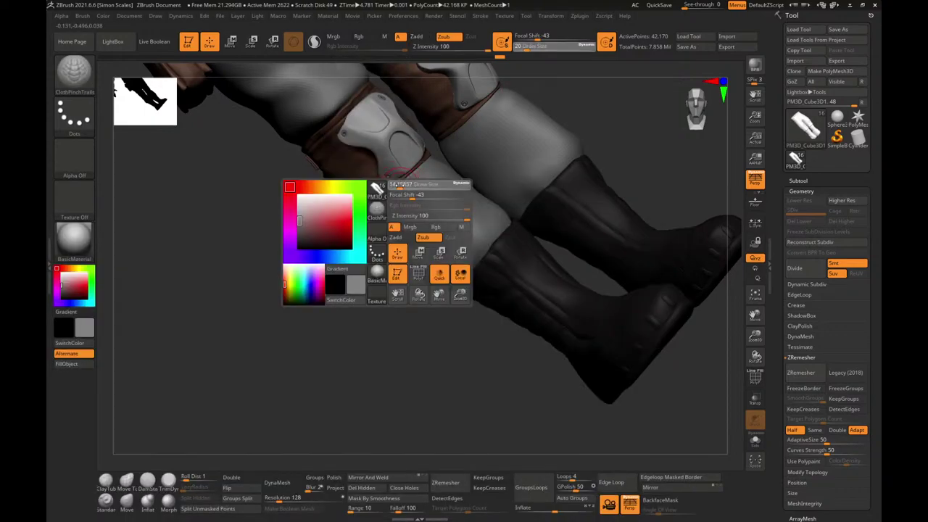
{"action": "left_click_drag", "start_coordinate": [419, 215], "coordinate": [659, 177]}
{"action": "key", "text": "ctrl+d"}
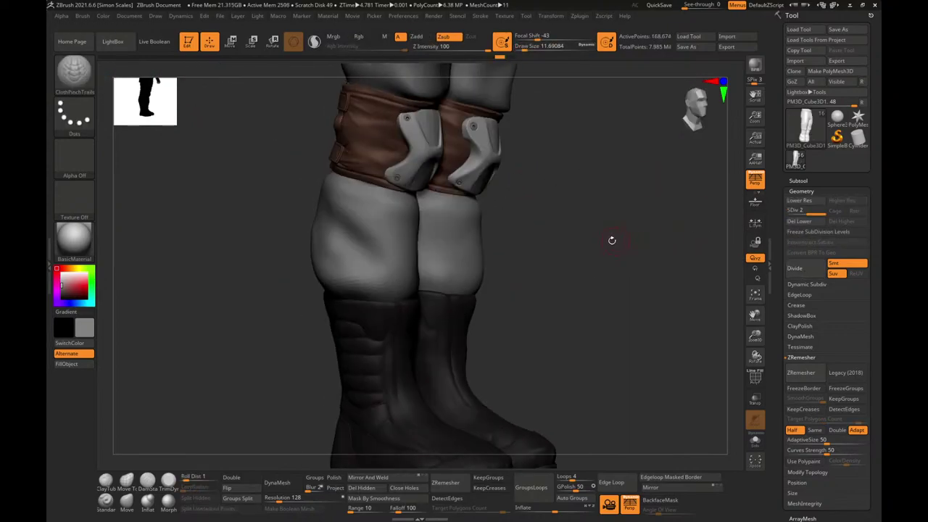
{"action": "left_click_drag", "start_coordinate": [572, 192], "coordinate": [393, 207]}
{"action": "key", "text": "s"}
Step: Turn to the backs of the boots and pinch cloth folds into both trouser cuffs
{"action": "left_click_drag", "start_coordinate": [310, 340], "coordinate": [371, 175]}
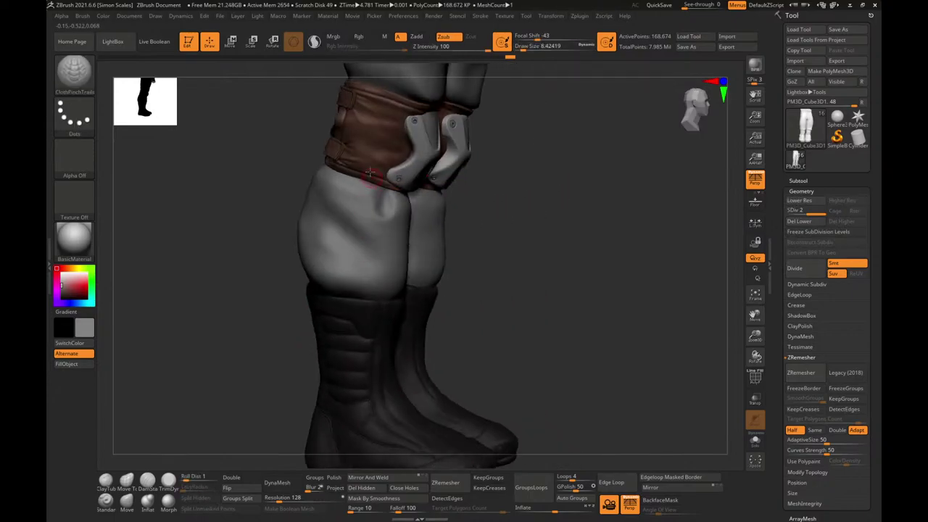
{"action": "left_click_drag", "start_coordinate": [241, 296], "coordinate": [297, 180]}
{"action": "mouse_move", "coordinate": [359, 170]}
{"action": "left_mouse_down"}
{"action": "mouse_move", "coordinate": [431, 124]}
{"action": "mouse_move", "coordinate": [304, 177]}
{"action": "mouse_move", "coordinate": [274, 213]}
{"action": "left_mouse_up"}
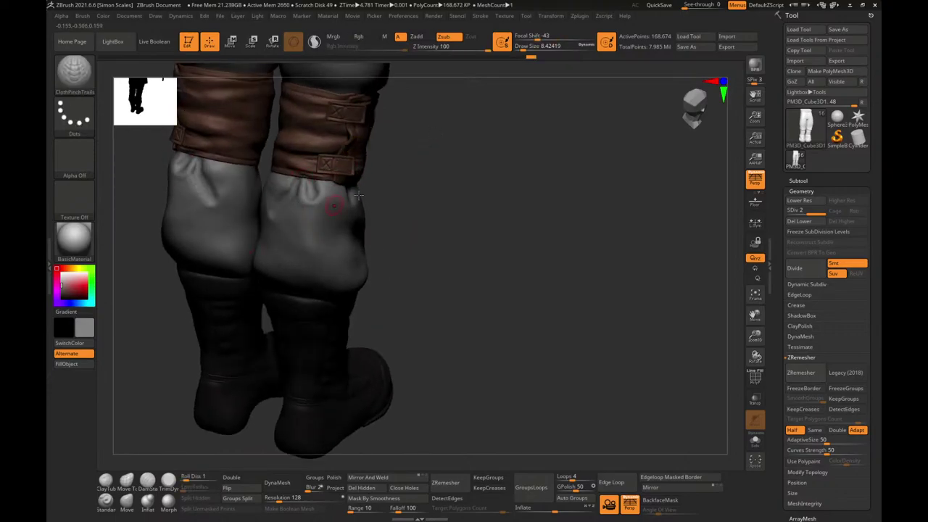
{"action": "right_click_drag", "start_coordinate": [274, 213], "coordinate": [308, 176]}
{"action": "key", "text": "shift"}
Step: Review the folded legs from several angles with the brush raised to about 11.7
{"action": "mouse_move", "coordinate": [314, 225]}
{"action": "right_mouse_down"}
{"action": "mouse_move", "coordinate": [451, 160]}
{"action": "mouse_move", "coordinate": [456, 192]}
{"action": "mouse_move", "coordinate": [435, 232]}
{"action": "mouse_move", "coordinate": [445, 251]}
{"action": "mouse_move", "coordinate": [289, 277]}
{"action": "right_mouse_up"}
{"action": "right_click_drag", "start_coordinate": [404, 319], "coordinate": [387, 258]}
{"action": "right_click_drag", "start_coordinate": [449, 182], "coordinate": [392, 182]}
{"action": "right_click_drag", "start_coordinate": [349, 219], "coordinate": [354, 164]}
{"action": "right_click_drag", "start_coordinate": [349, 215], "coordinate": [386, 214]}
{"action": "key", "text": "space"}
{"action": "left_click_drag", "start_coordinate": [406, 208], "coordinate": [435, 209]}
{"action": "mouse_move", "coordinate": [449, 217]}
{"action": "right_mouse_down"}
{"action": "mouse_move", "coordinate": [543, 261]}
{"action": "mouse_move", "coordinate": [560, 233]}
{"action": "mouse_move", "coordinate": [473, 196]}
{"action": "mouse_move", "coordinate": [416, 232]}
{"action": "right_mouse_up"}
{"action": "right_click_drag", "start_coordinate": [331, 324], "coordinate": [543, 157]}
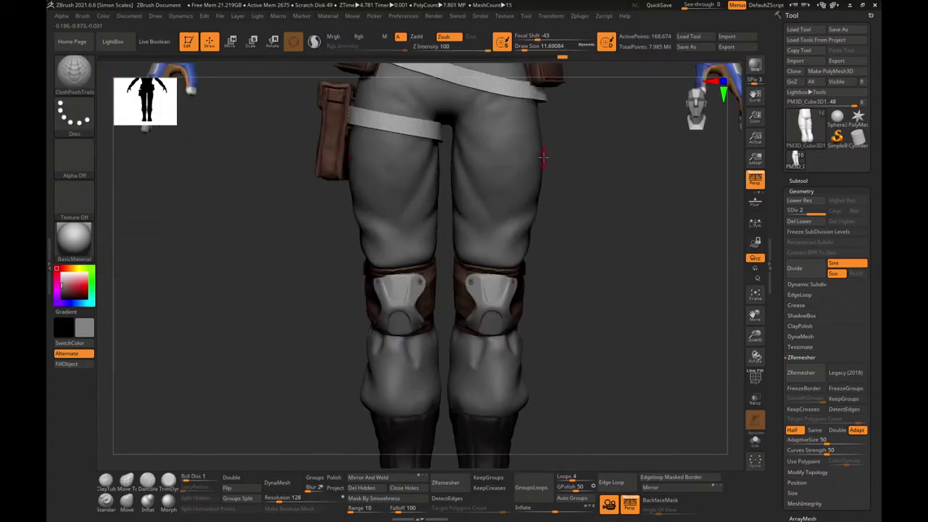
{"action": "key", "text": "alt+Tab"}
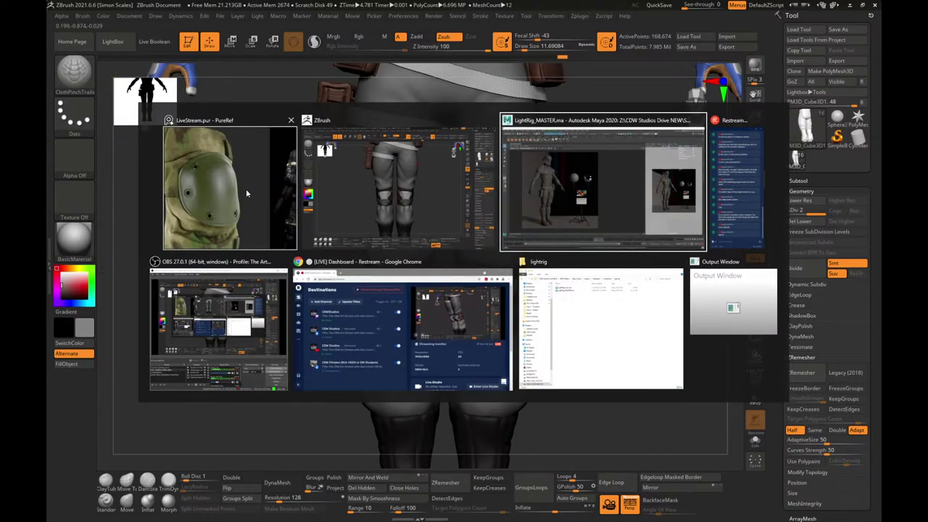
Step: Bring the PureRef knee-pad reference forward and place it at the left of the viewport
{"action": "left_click", "coordinate": [480, 156]}
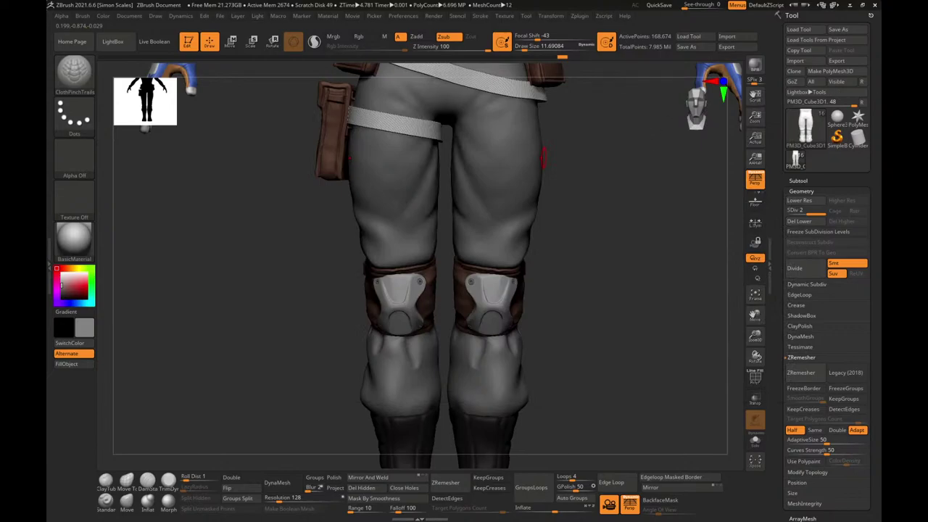
{"action": "key", "text": "alt+Tab"}
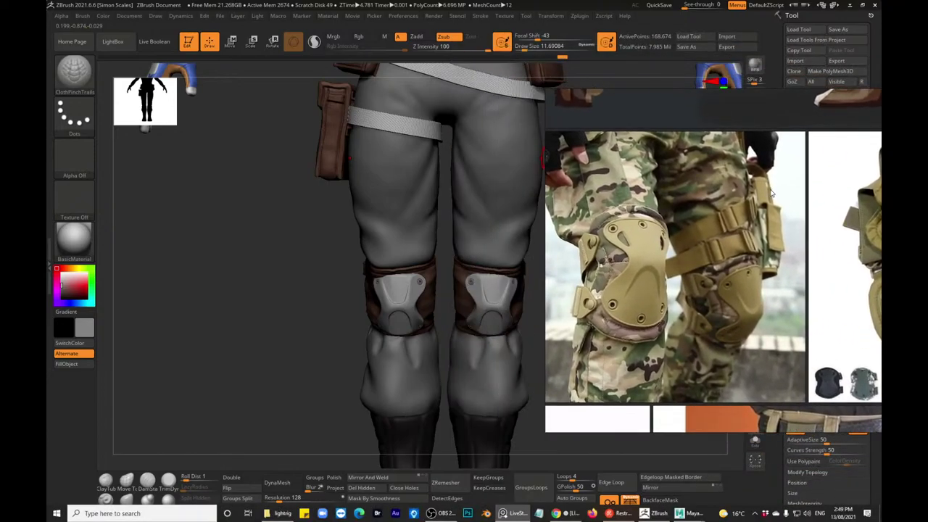
{"action": "left_click_drag", "start_coordinate": [689, 236], "coordinate": [195, 267], "text": "alt"}
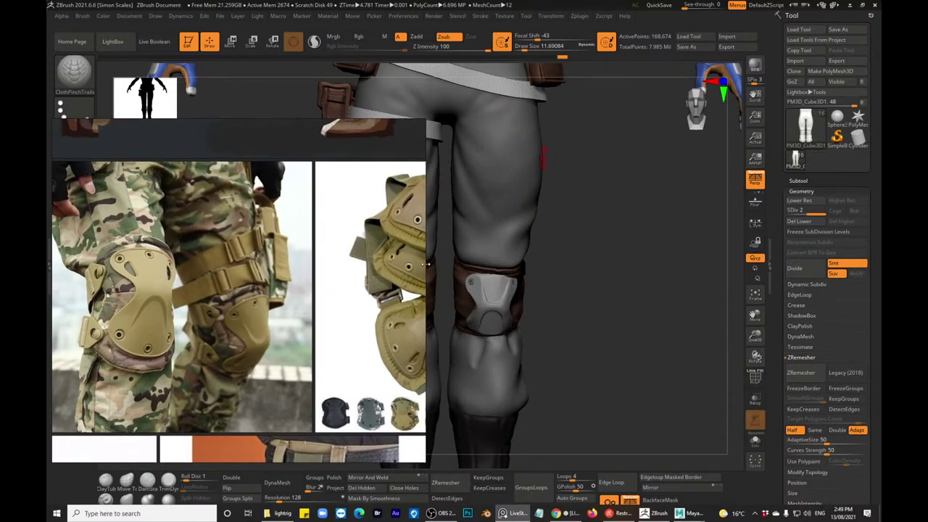
{"action": "left_click_drag", "start_coordinate": [426, 265], "coordinate": [265, 265]}
{"action": "left_click_drag", "start_coordinate": [189, 256], "coordinate": [222, 261]}
{"action": "scroll", "coordinate": [222, 280], "scroll_direction": "up", "scroll_amount": 2}
{"action": "scroll", "coordinate": [222, 279], "scroll_direction": "down", "scroll_amount": 2}
{"action": "scroll", "coordinate": [218, 268], "scroll_direction": "up", "scroll_amount": 4}
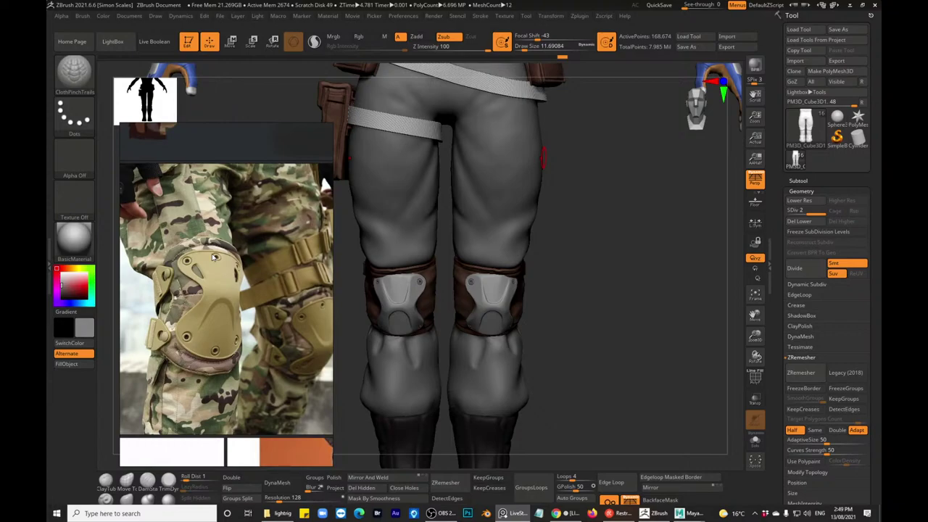
{"action": "left_click_drag", "start_coordinate": [572, 338], "coordinate": [568, 311]}
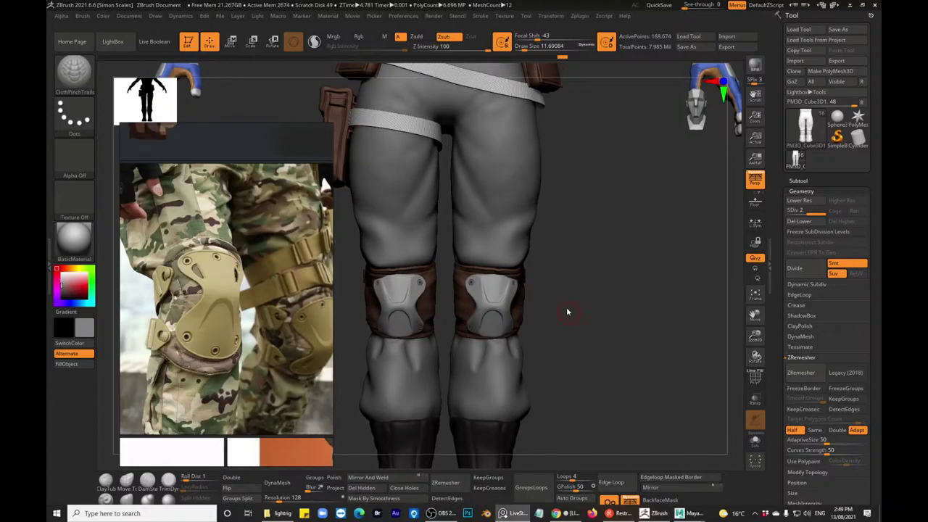
Step: Set the PureRef window to Mode > Always On Top
{"action": "right_click", "coordinate": [247, 347]}
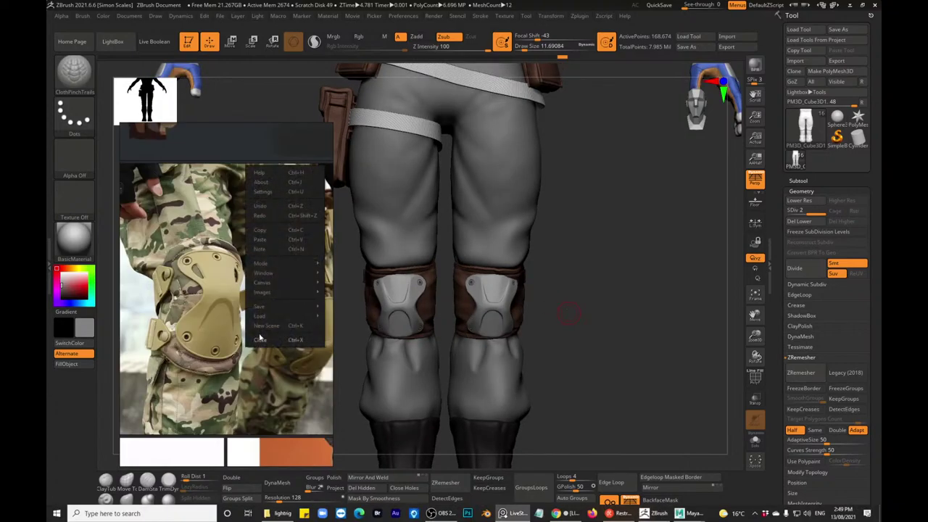
{"action": "mouse_move", "coordinate": [290, 263]}
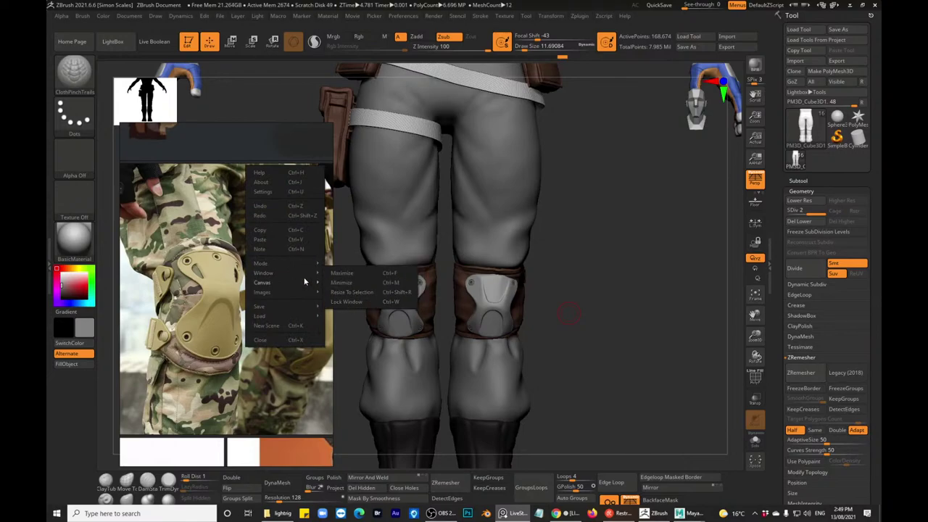
{"action": "mouse_move", "coordinate": [309, 289]}
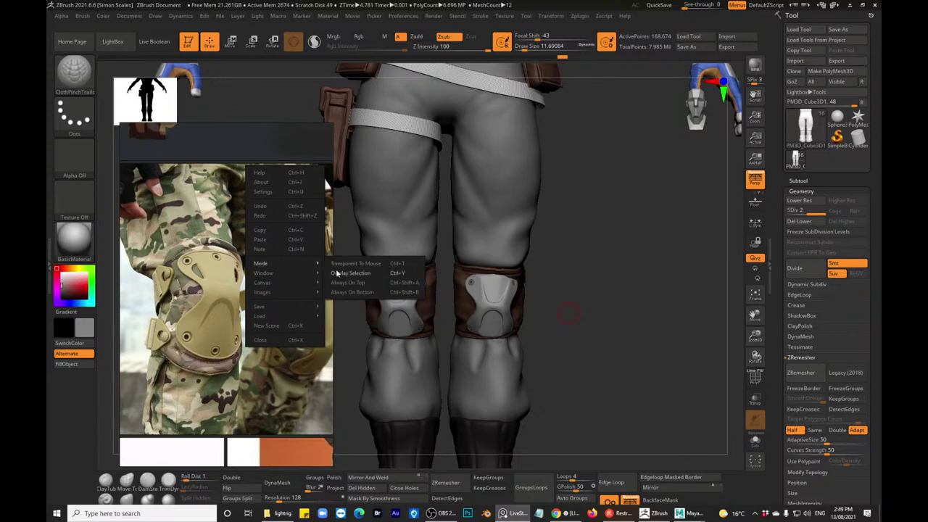
{"action": "left_click", "coordinate": [341, 281]}
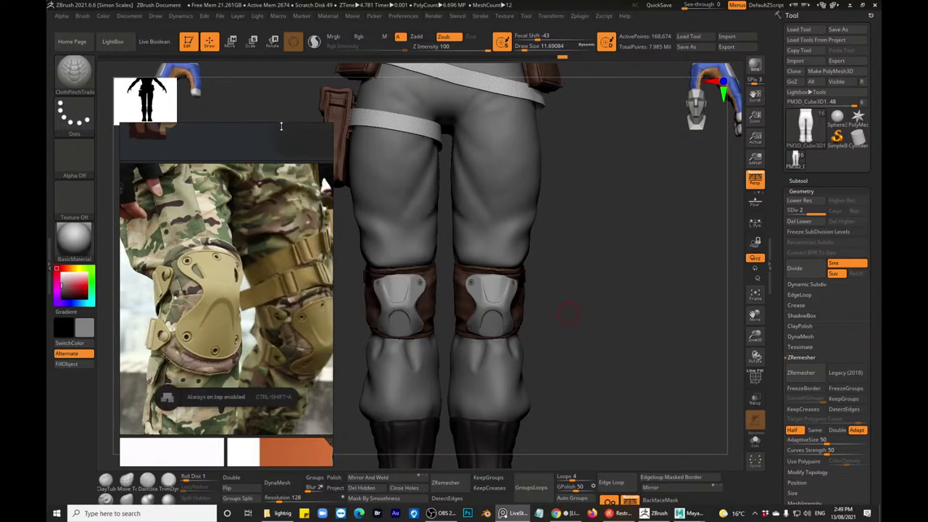
{"action": "left_click_drag", "start_coordinate": [590, 246], "coordinate": [523, 231]}
Step: Switch to Clay, then Standard, raising the brush size to about 23.3
{"action": "key", "text": "b"}
{"action": "key", "text": "c"}
{"action": "key", "text": "l"}
{"action": "key", "text": "b"}
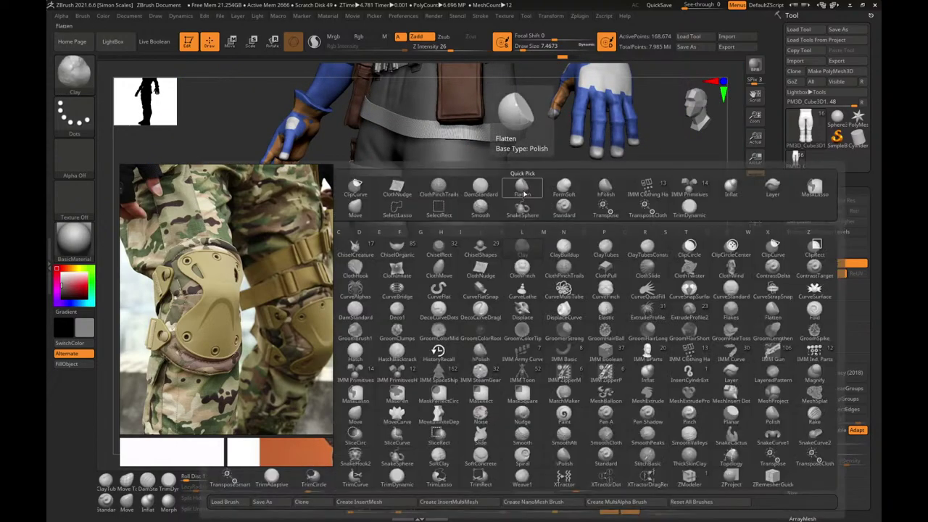
{"action": "key", "text": "s"}
{"action": "key", "text": "t"}
{"action": "key", "text": "space"}
{"action": "left_click_drag", "start_coordinate": [523, 190], "coordinate": [536, 190]}
Step: Raise the Standard brush to about 26.9 and orbit around the legs
{"action": "mouse_move", "coordinate": [537, 239]}
{"action": "left_mouse_down"}
{"action": "mouse_move", "coordinate": [544, 251]}
{"action": "mouse_move", "coordinate": [517, 271]}
{"action": "left_mouse_up"}
{"action": "key", "text": "space"}
{"action": "left_click_drag", "start_coordinate": [461, 280], "coordinate": [476, 280]}
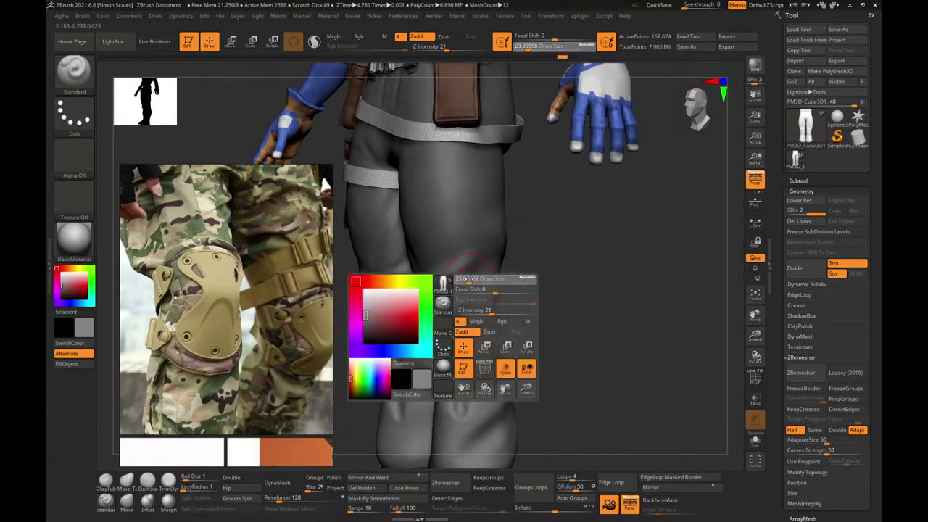
{"action": "left_click_drag", "start_coordinate": [538, 240], "coordinate": [452, 312]}
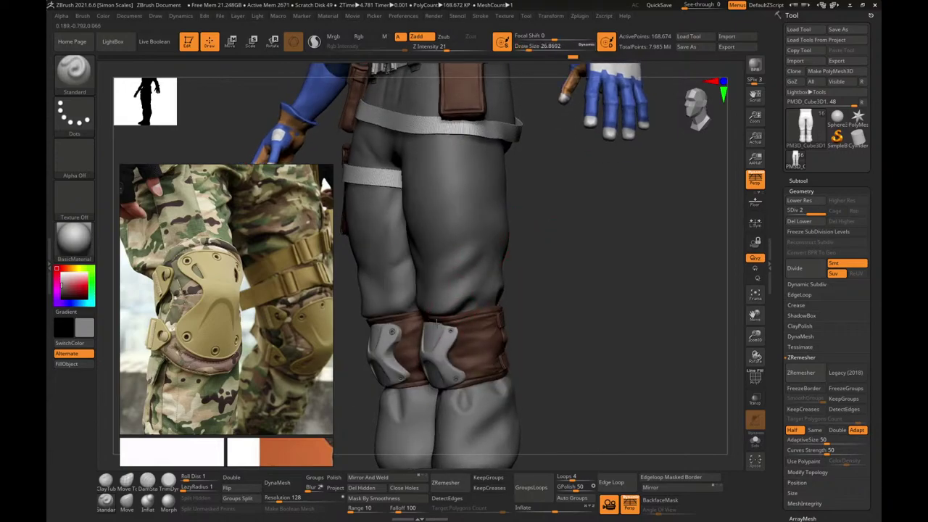
{"action": "mouse_move", "coordinate": [532, 229]}
{"action": "left_mouse_down"}
{"action": "mouse_move", "coordinate": [559, 246]}
{"action": "mouse_move", "coordinate": [582, 332]}
{"action": "mouse_move", "coordinate": [551, 271]}
{"action": "mouse_move", "coordinate": [482, 299]}
{"action": "left_mouse_up"}
{"action": "key", "text": "shift"}
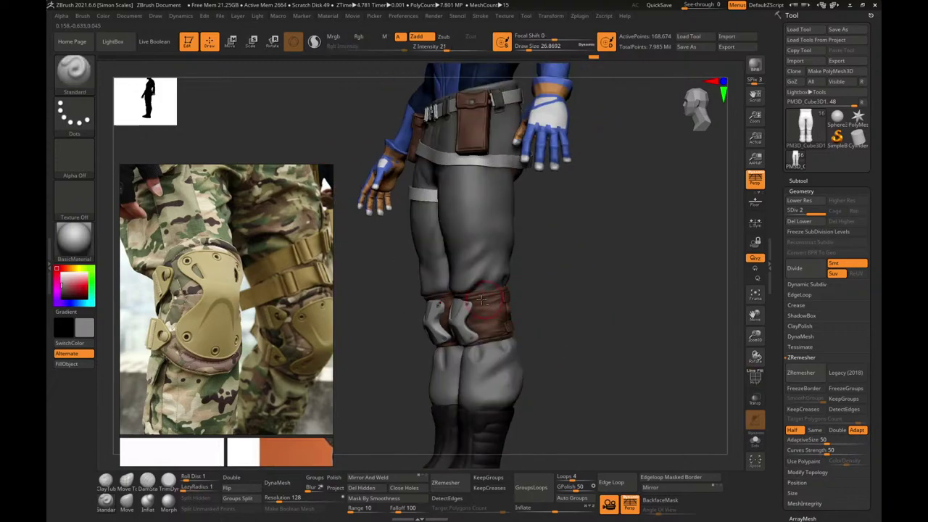
{"action": "mouse_move", "coordinate": [544, 282]}
{"action": "left_mouse_down"}
{"action": "mouse_move", "coordinate": [546, 308]}
{"action": "mouse_move", "coordinate": [559, 247]}
{"action": "mouse_move", "coordinate": [586, 249]}
{"action": "mouse_move", "coordinate": [498, 165]}
{"action": "mouse_move", "coordinate": [472, 217]}
{"action": "mouse_move", "coordinate": [568, 174]}
{"action": "mouse_move", "coordinate": [552, 198]}
{"action": "mouse_move", "coordinate": [600, 244]}
{"action": "mouse_move", "coordinate": [607, 232]}
{"action": "mouse_move", "coordinate": [607, 249]}
{"action": "mouse_move", "coordinate": [575, 258]}
{"action": "mouse_move", "coordinate": [600, 292]}
{"action": "mouse_move", "coordinate": [538, 285]}
{"action": "left_mouse_up"}
{"action": "left_click", "coordinate": [543, 285], "text": "alt"}
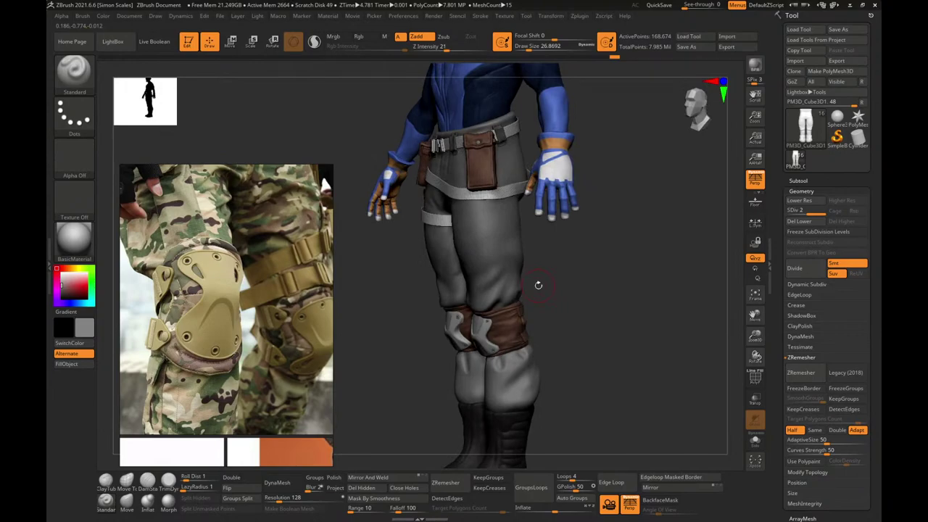
Step: Turn to the back of the legs, briefly mask and clear a leg, and open the brush library
{"action": "left_click_drag", "start_coordinate": [565, 278], "coordinate": [555, 244]}
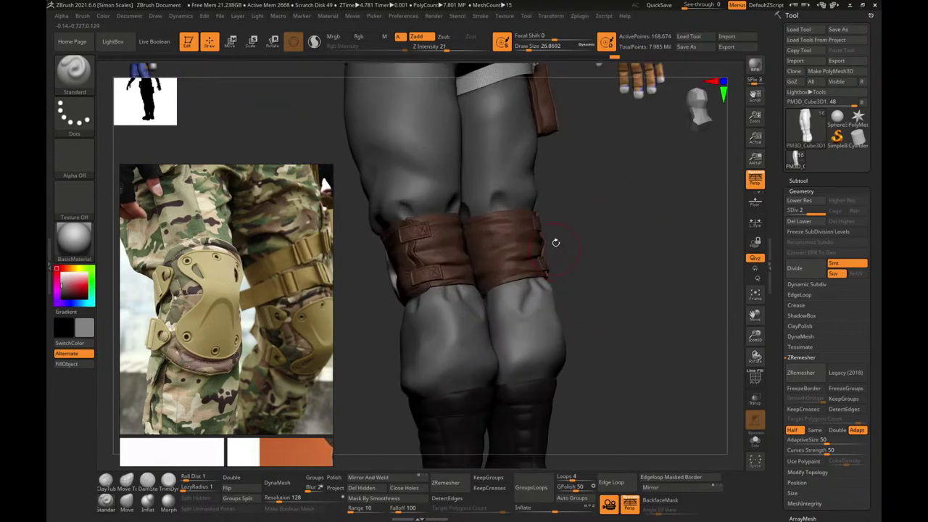
{"action": "left_click", "coordinate": [551, 240], "text": "ctrl"}
{"action": "left_click", "coordinate": [551, 239], "text": "ctrl"}
{"action": "key", "text": "b"}
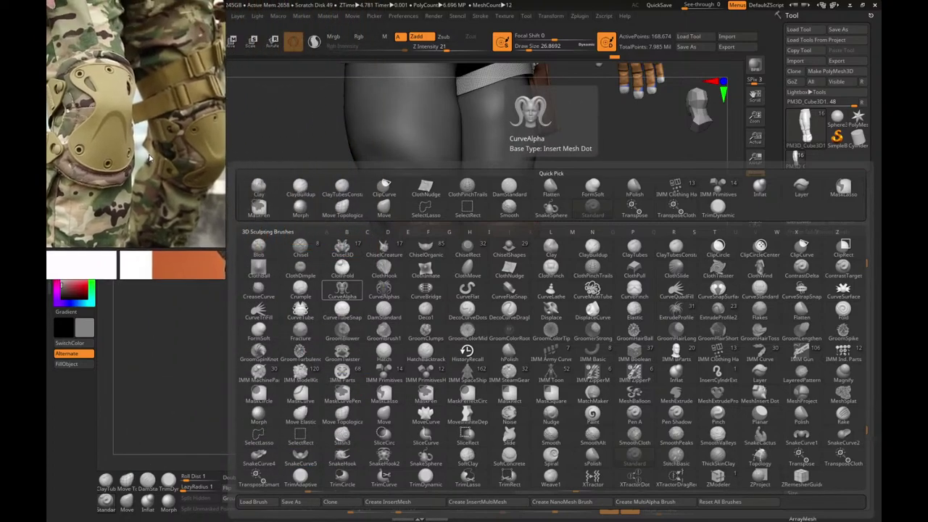
Step: Pick a new sculpting brush and orbit to inspect the knee pads and boots
{"action": "key", "text": "b"}
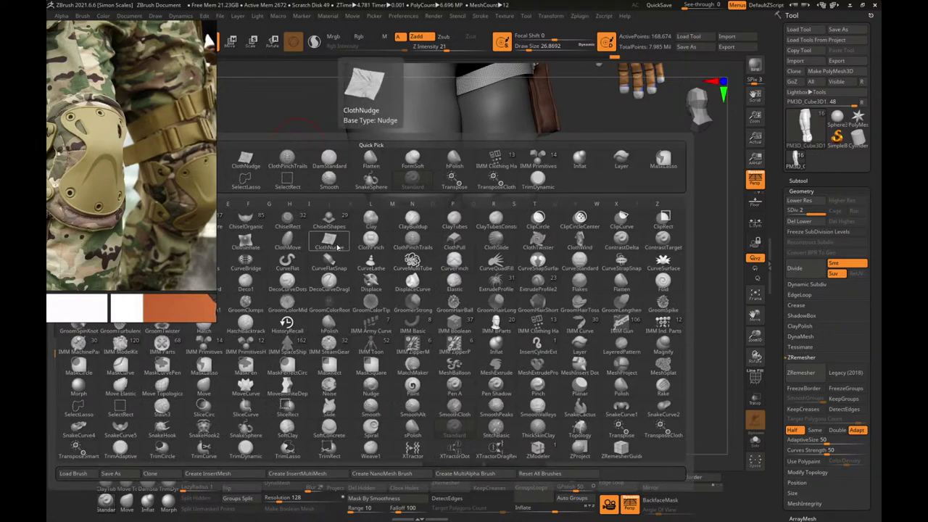
{"action": "left_click", "coordinate": [400, 241]}
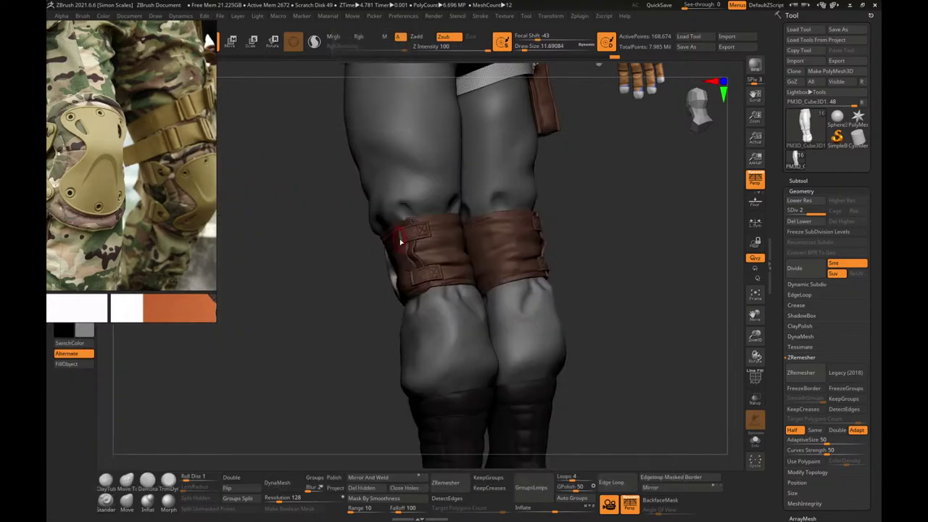
{"action": "key", "text": "space"}
{"action": "mouse_move", "coordinate": [348, 387]}
{"action": "left_mouse_down", "text": "alt"}
{"action": "mouse_move", "coordinate": [306, 305]}
{"action": "mouse_move", "coordinate": [599, 215]}
{"action": "mouse_move", "coordinate": [475, 302]}
{"action": "left_mouse_up", "text": "alt"}
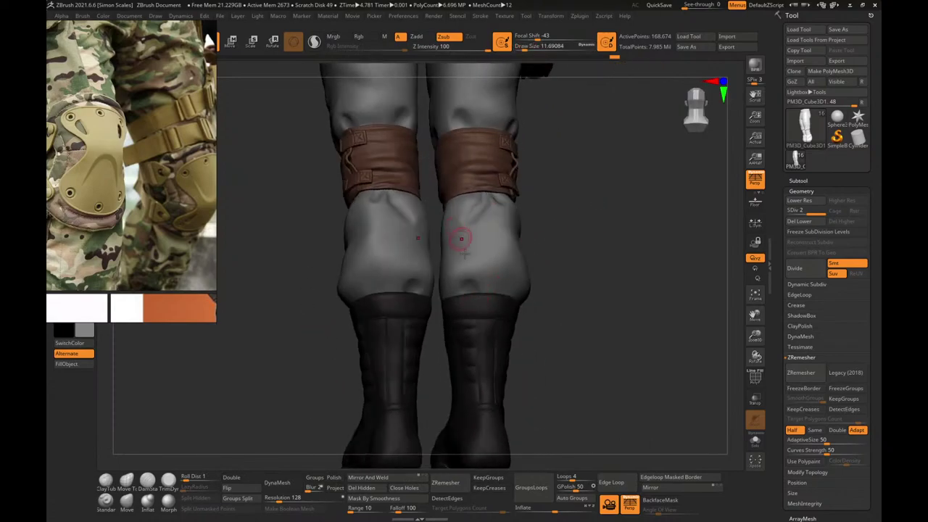
{"action": "left_click_drag", "start_coordinate": [569, 210], "coordinate": [501, 295]}
{"action": "left_click_drag", "start_coordinate": [575, 241], "coordinate": [550, 229]}
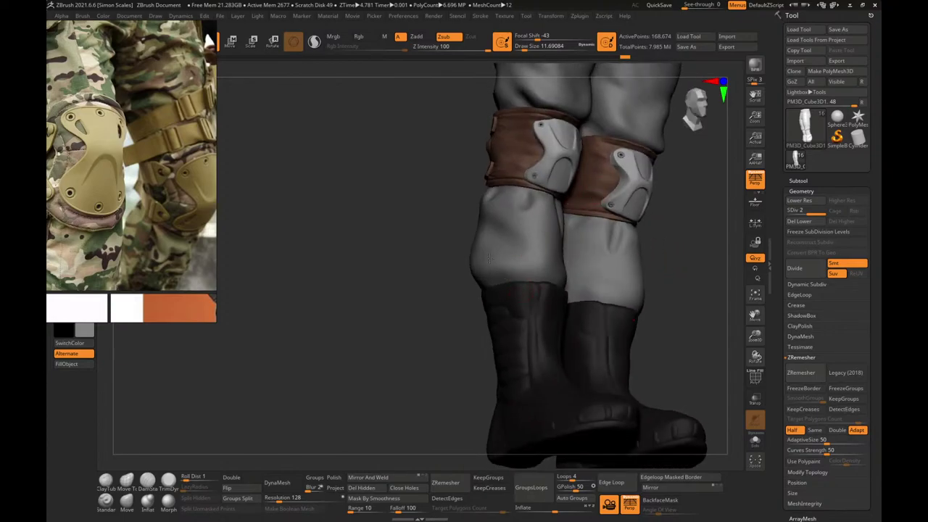
{"action": "mouse_move", "coordinate": [468, 339]}
{"action": "left_mouse_down"}
{"action": "mouse_move", "coordinate": [552, 279]}
{"action": "mouse_move", "coordinate": [576, 274]}
{"action": "mouse_move", "coordinate": [612, 240]}
{"action": "left_mouse_up"}
{"action": "mouse_move", "coordinate": [452, 326]}
{"action": "left_mouse_down"}
{"action": "mouse_move", "coordinate": [544, 290]}
{"action": "mouse_move", "coordinate": [492, 325]}
{"action": "mouse_move", "coordinate": [418, 282]}
{"action": "mouse_move", "coordinate": [358, 303]}
{"action": "mouse_move", "coordinate": [359, 315]}
{"action": "mouse_move", "coordinate": [399, 247]}
{"action": "mouse_move", "coordinate": [587, 213]}
{"action": "mouse_move", "coordinate": [624, 228]}
{"action": "mouse_move", "coordinate": [594, 273]}
{"action": "mouse_move", "coordinate": [595, 257]}
{"action": "mouse_move", "coordinate": [574, 232]}
{"action": "mouse_move", "coordinate": [535, 322]}
{"action": "mouse_move", "coordinate": [488, 202]}
{"action": "mouse_move", "coordinate": [537, 239]}
{"action": "mouse_move", "coordinate": [517, 233]}
{"action": "mouse_move", "coordinate": [512, 207]}
{"action": "left_mouse_up"}
Step: Bring the character round to the front, move the knee-pad reference down, and open the brush palette
{"action": "mouse_move", "coordinate": [367, 226]}
{"action": "left_mouse_down"}
{"action": "mouse_move", "coordinate": [464, 305]}
{"action": "mouse_move", "coordinate": [572, 317]}
{"action": "mouse_move", "coordinate": [562, 286]}
{"action": "left_mouse_up"}
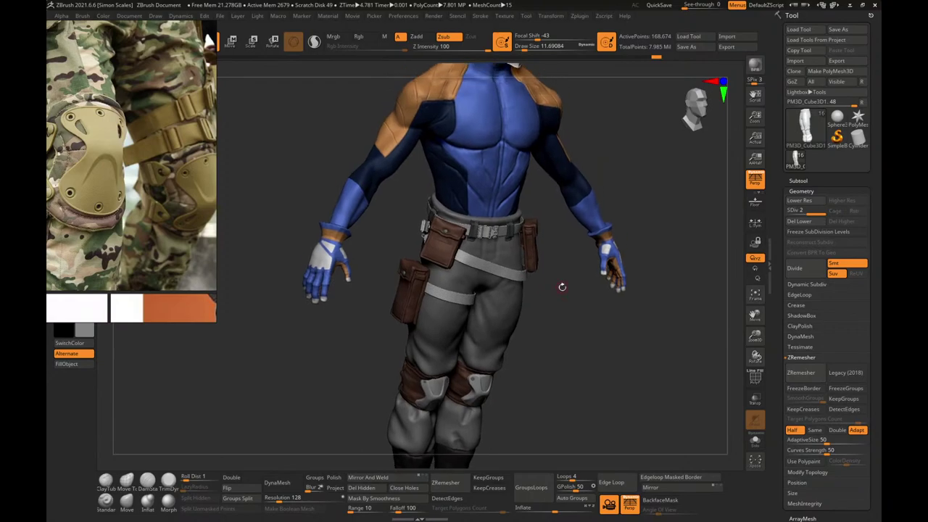
{"action": "left_click_drag", "start_coordinate": [580, 339], "coordinate": [566, 335]}
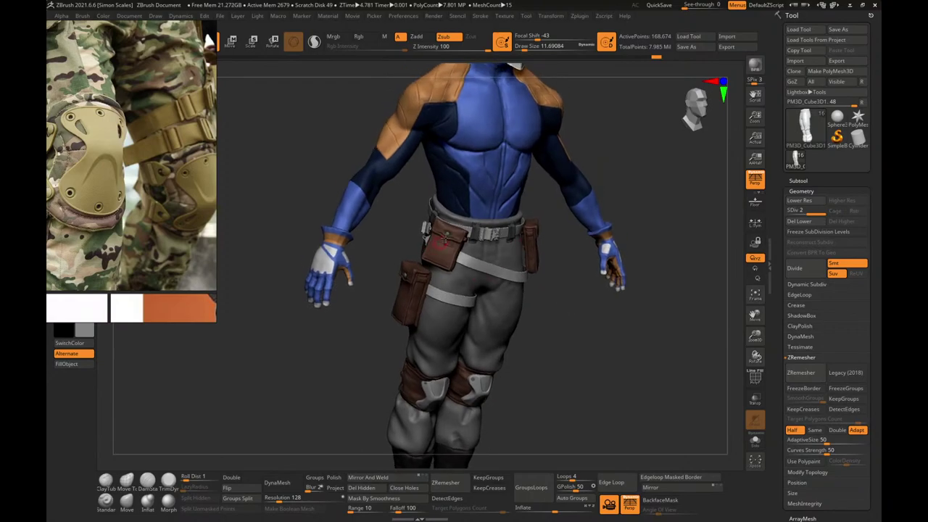
{"action": "mouse_move", "coordinate": [530, 310]}
{"action": "left_mouse_down"}
{"action": "mouse_move", "coordinate": [582, 338]}
{"action": "mouse_move", "coordinate": [556, 361]}
{"action": "mouse_move", "coordinate": [562, 296]}
{"action": "mouse_move", "coordinate": [543, 296]}
{"action": "mouse_move", "coordinate": [537, 281]}
{"action": "mouse_move", "coordinate": [554, 316]}
{"action": "mouse_move", "coordinate": [472, 273]}
{"action": "left_mouse_up"}
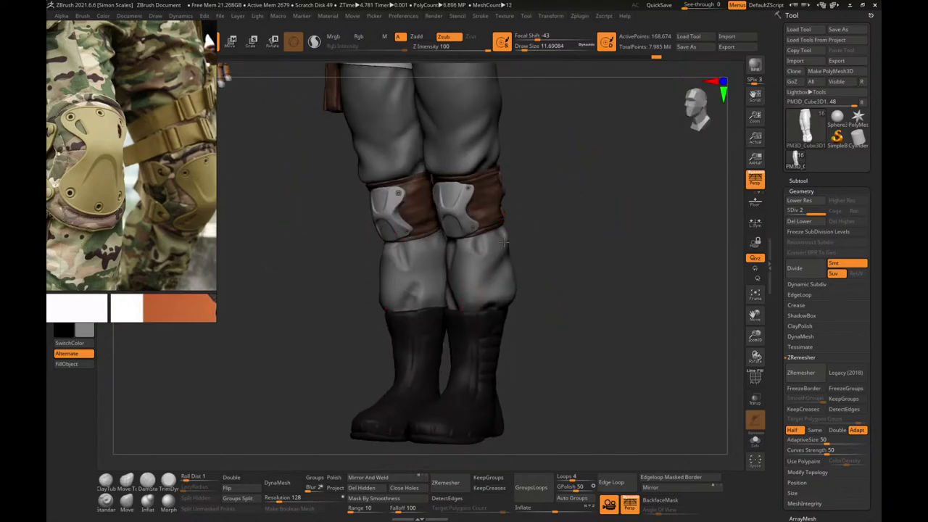
{"action": "key", "text": "alt"}
{"action": "mouse_move", "coordinate": [176, 150]}
{"action": "left_mouse_down"}
{"action": "mouse_move", "coordinate": [177, 218]}
{"action": "mouse_move", "coordinate": [167, 240]}
{"action": "mouse_move", "coordinate": [159, 232]}
{"action": "left_mouse_up"}
{"action": "left_click", "coordinate": [85, 87]}
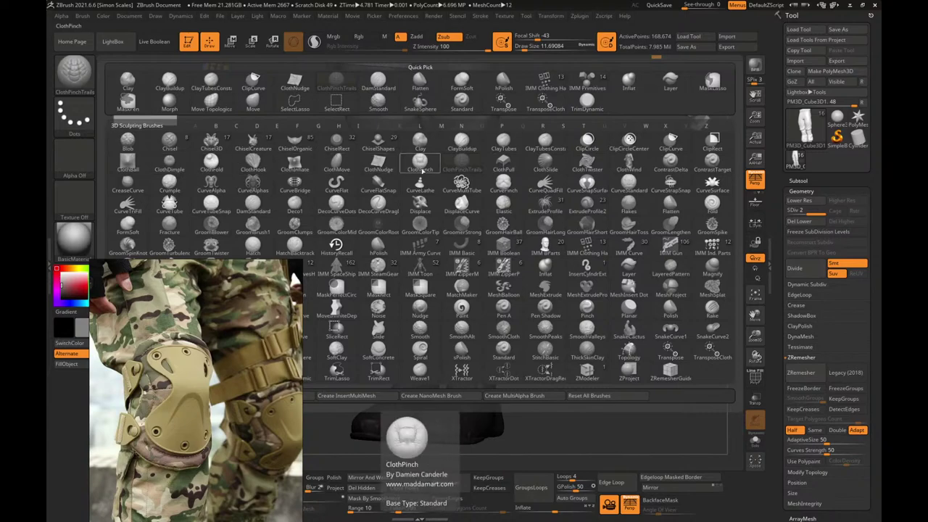
Step: Select the ClothPull brush and try draw sizes of about 23, 48 and 68
{"action": "left_click", "coordinate": [524, 168]}
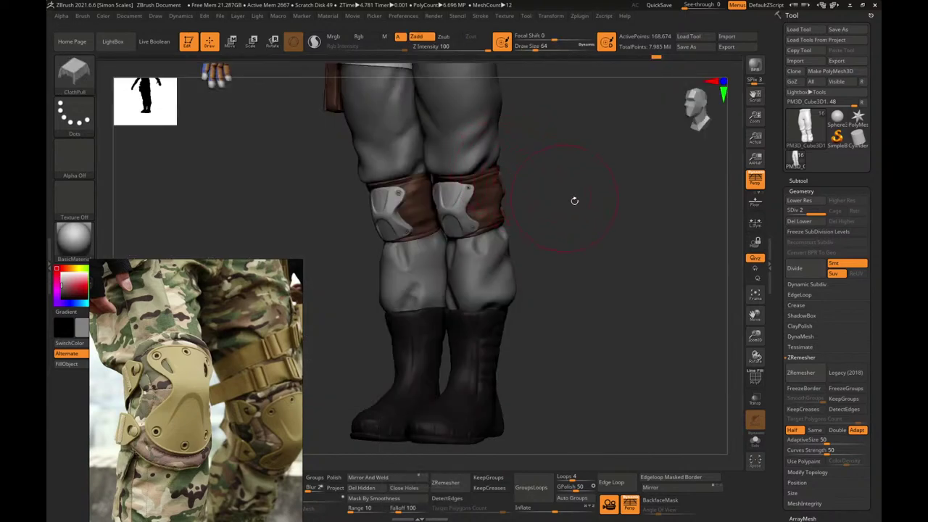
{"action": "key", "text": "space"}
{"action": "left_click_drag", "start_coordinate": [498, 210], "coordinate": [489, 211]}
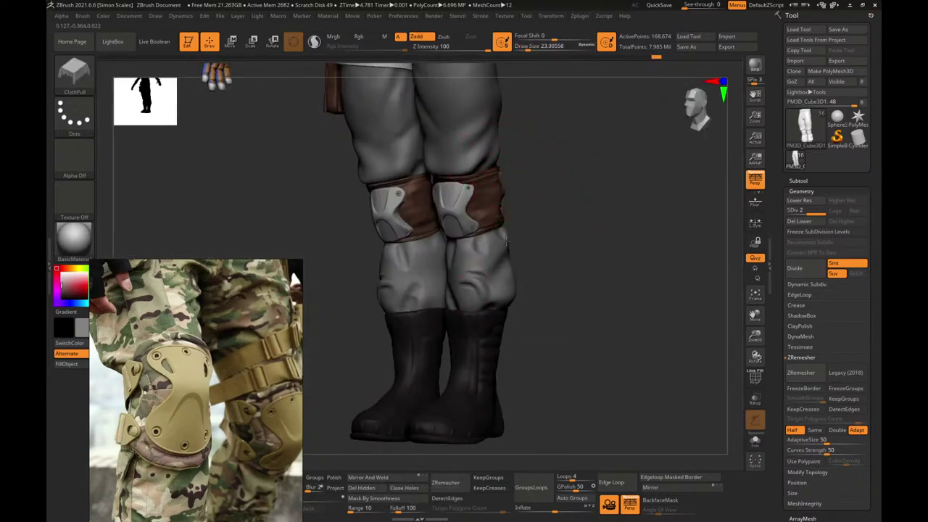
{"action": "key", "text": "space"}
{"action": "left_click_drag", "start_coordinate": [537, 242], "coordinate": [559, 243]}
{"action": "mouse_move", "coordinate": [580, 275]}
{"action": "left_mouse_down"}
{"action": "mouse_move", "coordinate": [518, 272]}
{"action": "mouse_move", "coordinate": [568, 253]}
{"action": "mouse_move", "coordinate": [580, 264]}
{"action": "mouse_move", "coordinate": [517, 265]}
{"action": "mouse_move", "coordinate": [552, 256]}
{"action": "left_mouse_up"}
{"action": "key", "text": "space"}
Step: Undo the cloth wrinkles on the knee and review the Dynamics cloth settings
{"action": "key", "text": "ctrl+z"}
{"action": "key", "text": "ctrl+z"}
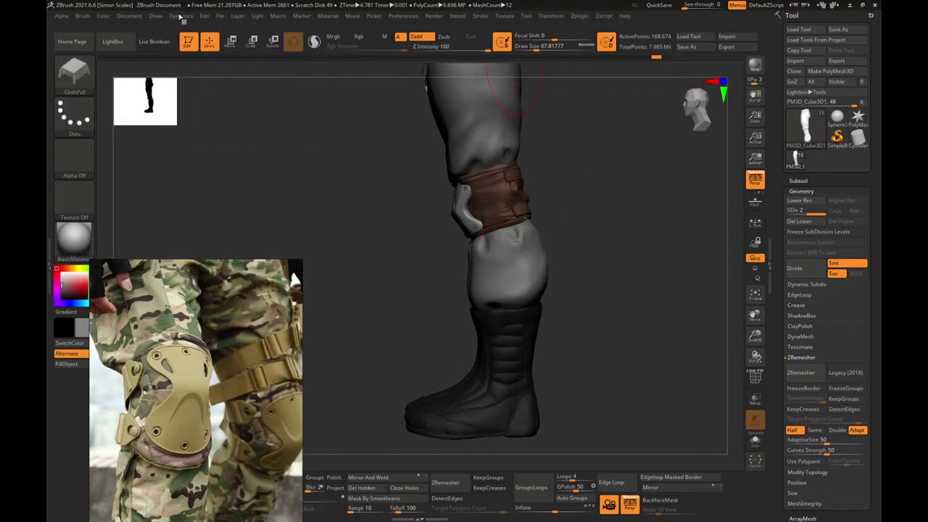
{"action": "left_click", "coordinate": [180, 16]}
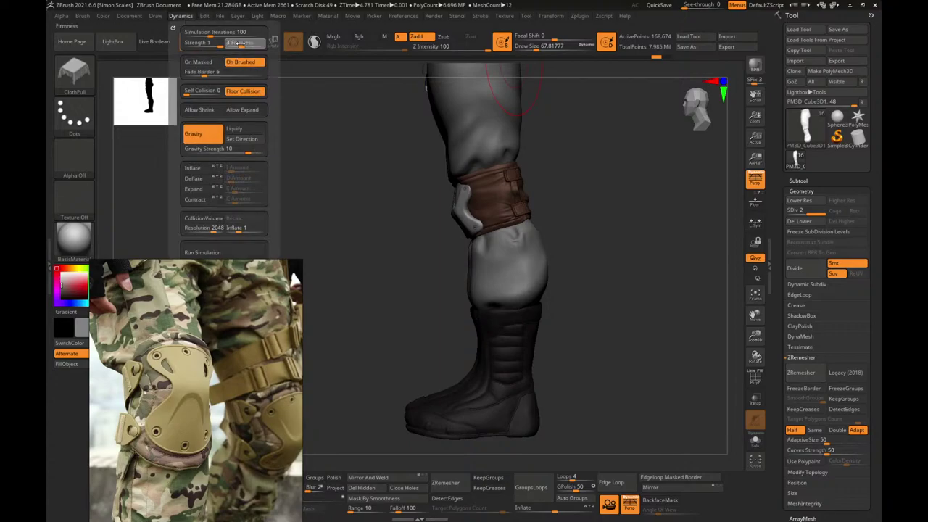
{"action": "key", "text": "space"}
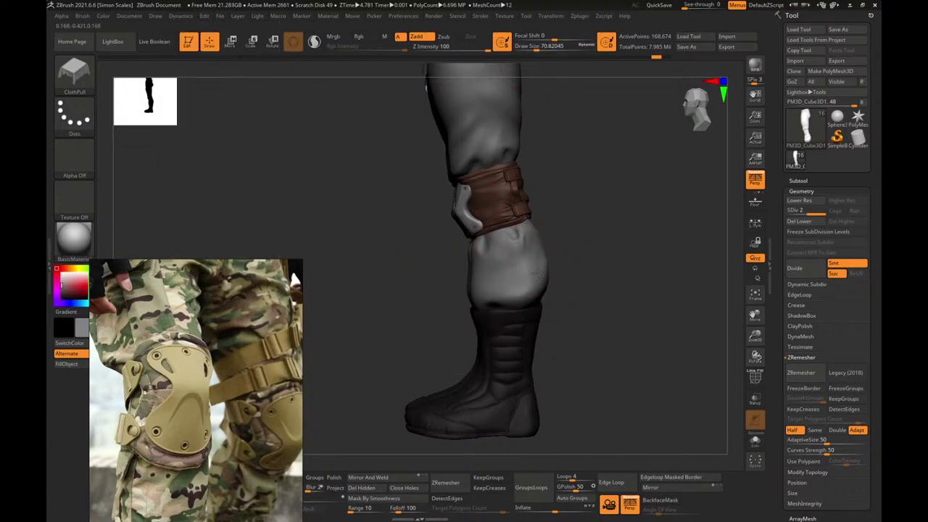
{"action": "key", "text": "space"}
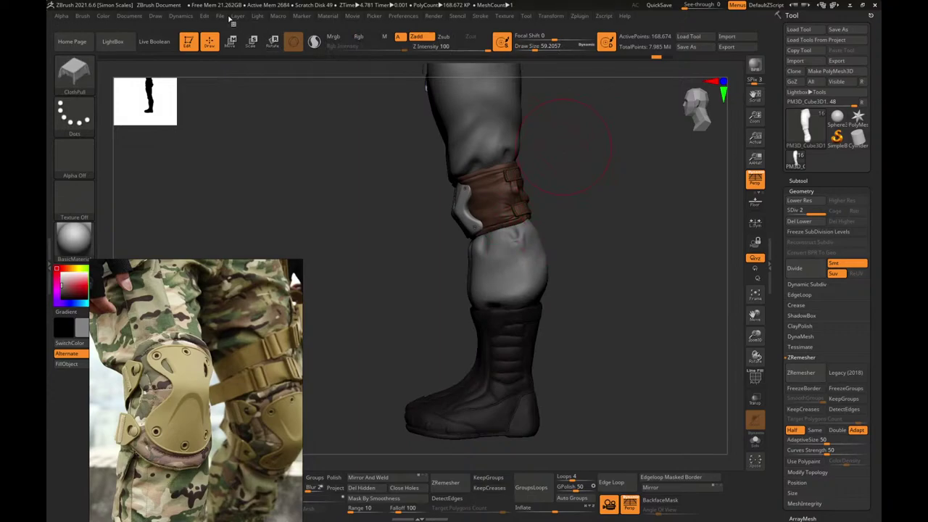
{"action": "left_click", "coordinate": [221, 16]}
{"action": "left_click", "coordinate": [180, 16]}
Step: Inspect the legs' front and back straps, then settle ClothPull at draw size 59
{"action": "right_click_drag", "start_coordinate": [537, 251], "coordinate": [458, 278]}
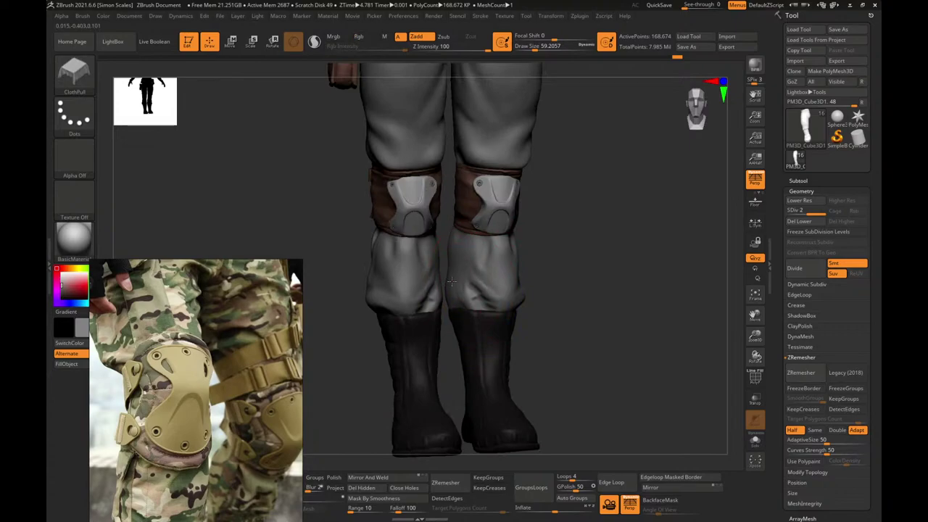
{"action": "mouse_move", "coordinate": [563, 248]}
{"action": "right_mouse_down"}
{"action": "mouse_move", "coordinate": [596, 253]}
{"action": "mouse_move", "coordinate": [552, 265]}
{"action": "right_mouse_up"}
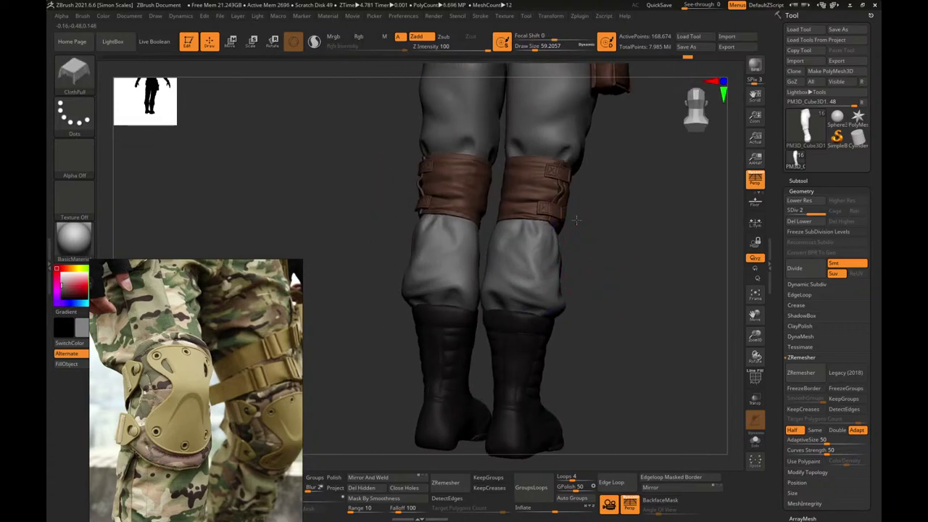
{"action": "key", "text": "f"}
{"action": "mouse_move", "coordinate": [587, 341]}
{"action": "right_mouse_down"}
{"action": "mouse_move", "coordinate": [586, 290]}
{"action": "mouse_move", "coordinate": [596, 300]}
{"action": "mouse_move", "coordinate": [573, 310]}
{"action": "mouse_move", "coordinate": [546, 263]}
{"action": "mouse_move", "coordinate": [602, 193]}
{"action": "mouse_move", "coordinate": [473, 206]}
{"action": "right_mouse_up"}
{"action": "key", "text": "space"}
{"action": "key", "text": "space"}
{"action": "mouse_move", "coordinate": [472, 207]}
{"action": "left_mouse_down"}
{"action": "mouse_move", "coordinate": [471, 196]}
{"action": "mouse_move", "coordinate": [464, 201]}
{"action": "left_mouse_up"}
{"action": "key", "text": "space"}
{"action": "right_click_drag", "start_coordinate": [472, 201], "coordinate": [567, 181]}
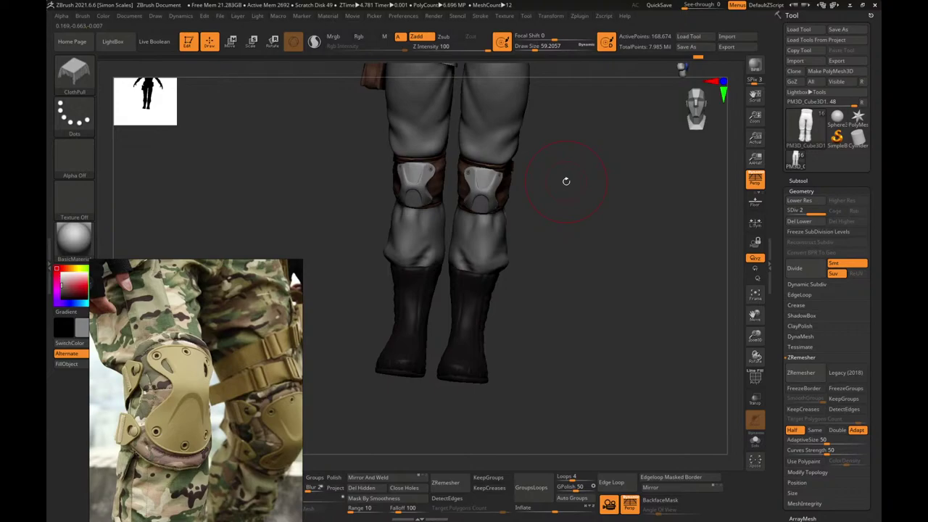
{"action": "key", "text": "alt+Tab"}
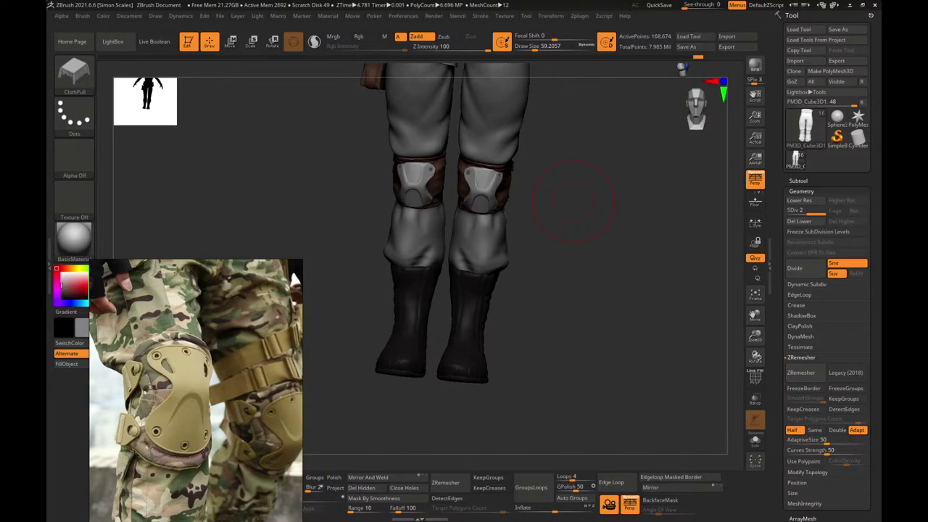
Step: Search Google for 'uncharted character tech art'
{"action": "key", "text": "alt+Tab"}
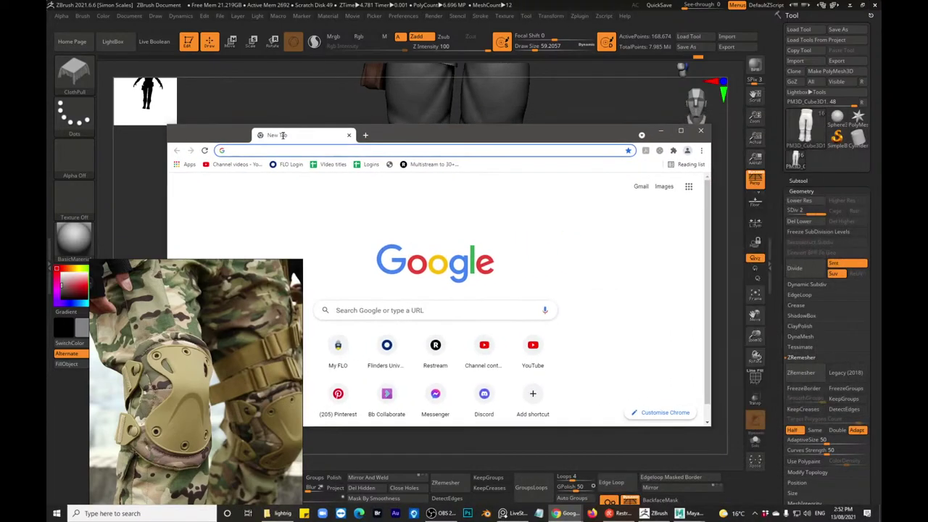
{"action": "left_click_drag", "start_coordinate": [295, 279], "coordinate": [641, 208]}
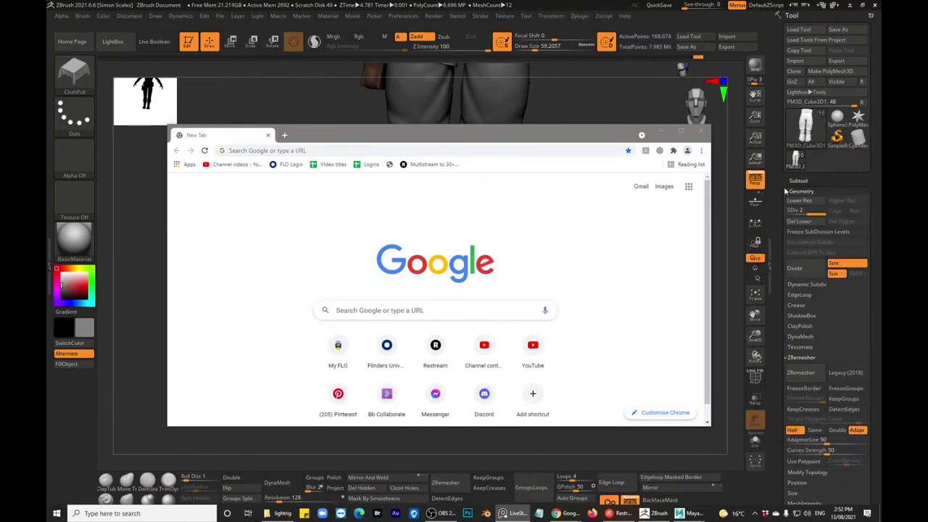
{"action": "left_click", "coordinate": [407, 151]}
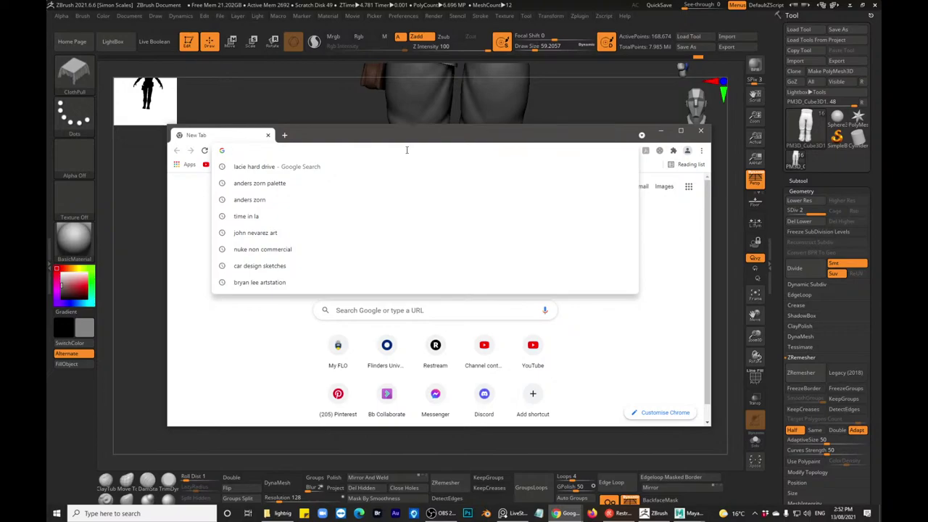
{"action": "type", "text": "u"}
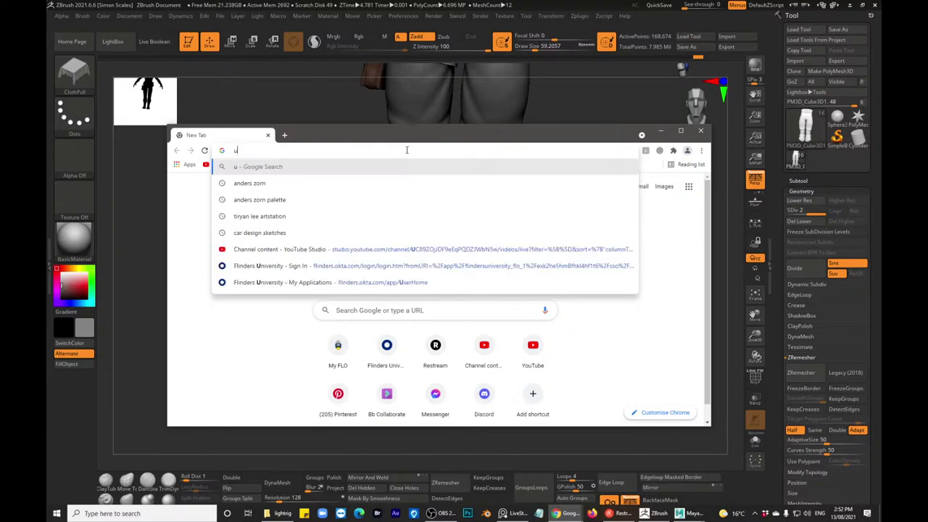
{"action": "type", "text": "ncharted"}
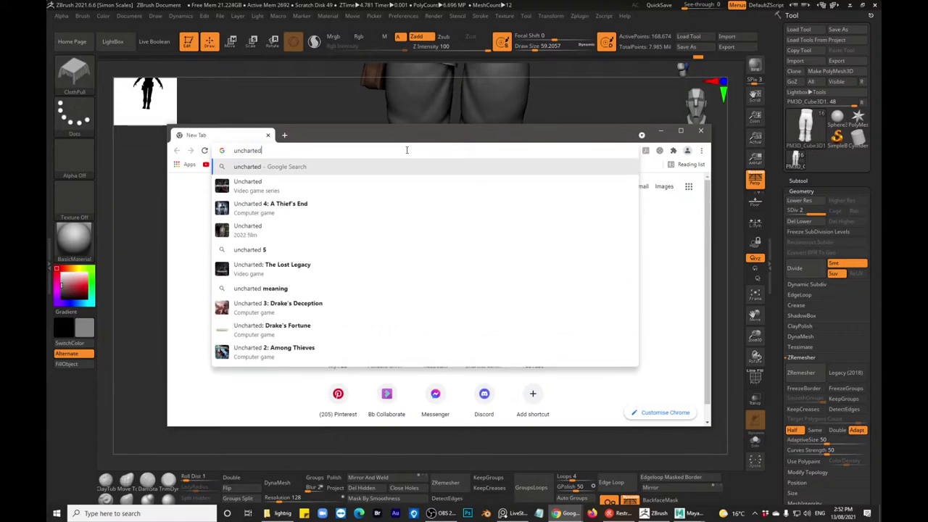
{"action": "type", "text": " character t"}
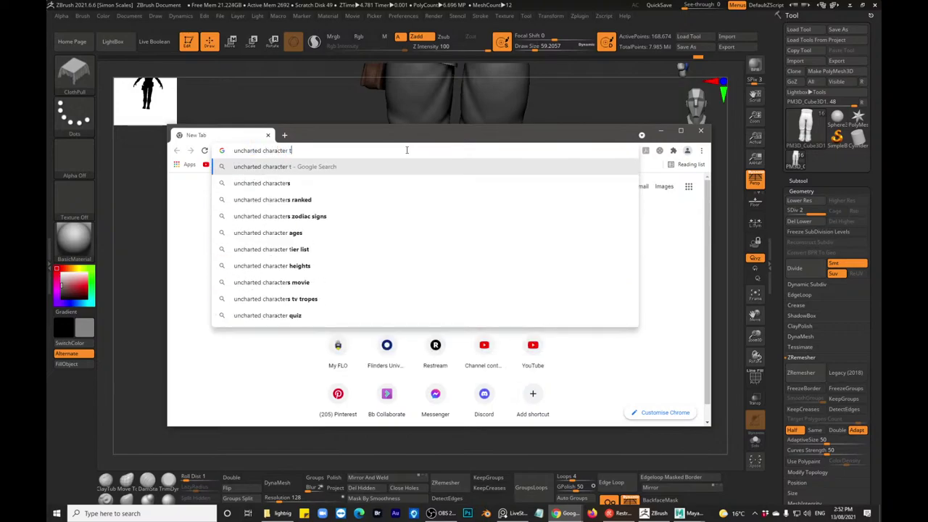
{"action": "type", "text": "ech art"}
{"action": "key", "text": "Return"}
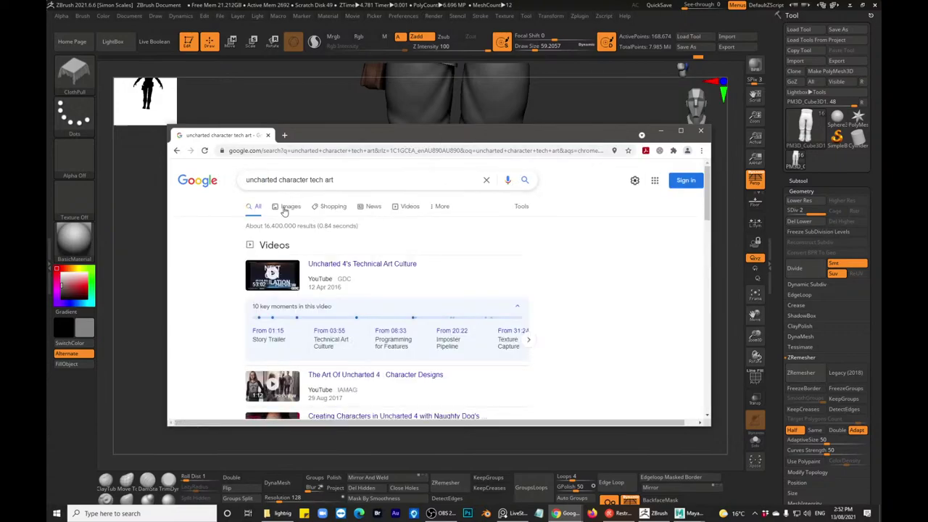
Step: Browse the image results for the Uncharted tech art search
{"action": "left_click", "coordinate": [286, 207]}
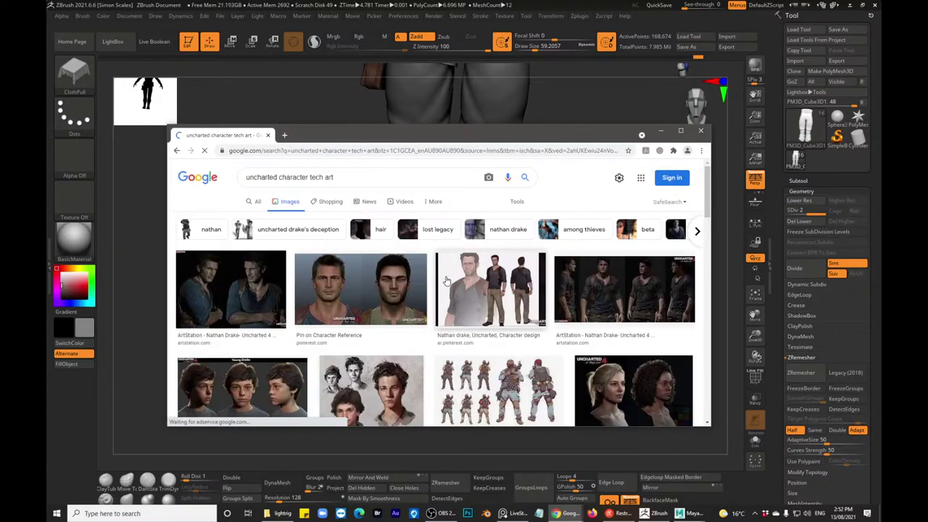
{"action": "scroll", "coordinate": [448, 283], "scroll_direction": "down", "scroll_amount": 5}
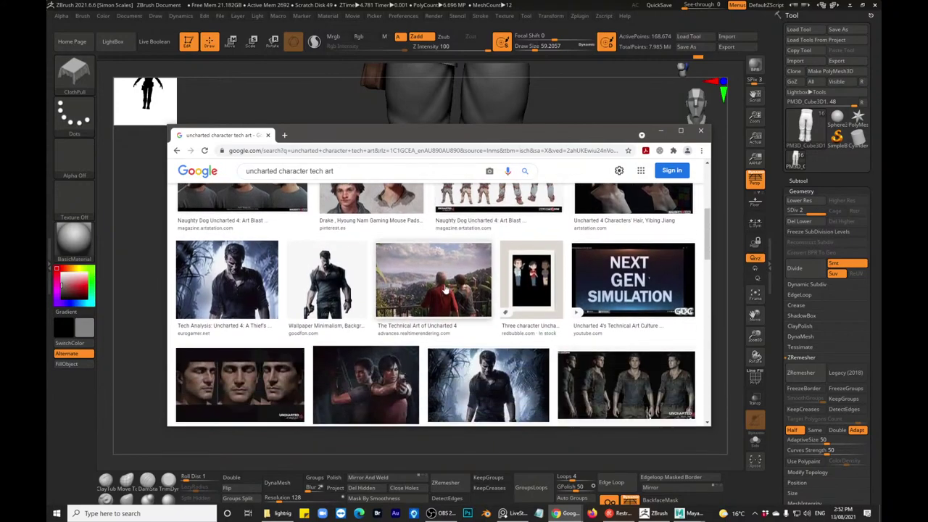
{"action": "scroll", "coordinate": [448, 288], "scroll_direction": "down", "scroll_amount": 6}
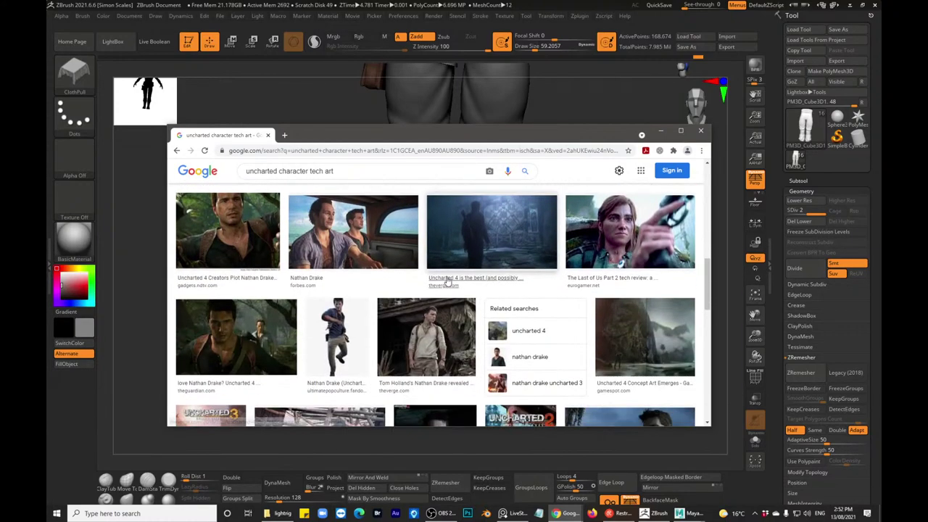
{"action": "scroll", "coordinate": [451, 282], "scroll_direction": "down", "scroll_amount": 2}
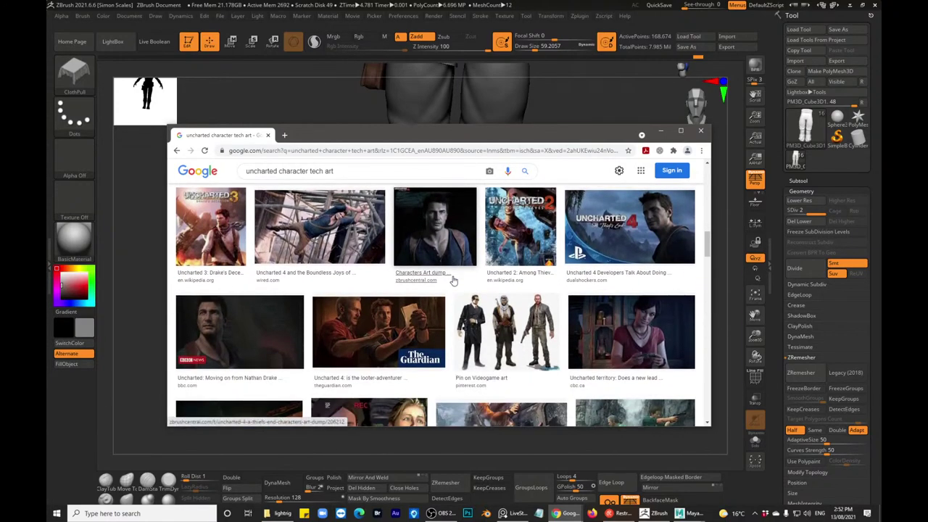
{"action": "scroll", "coordinate": [452, 280], "scroll_direction": "down", "scroll_amount": 2}
{"action": "scroll", "coordinate": [392, 276], "scroll_direction": "up", "scroll_amount": 15}
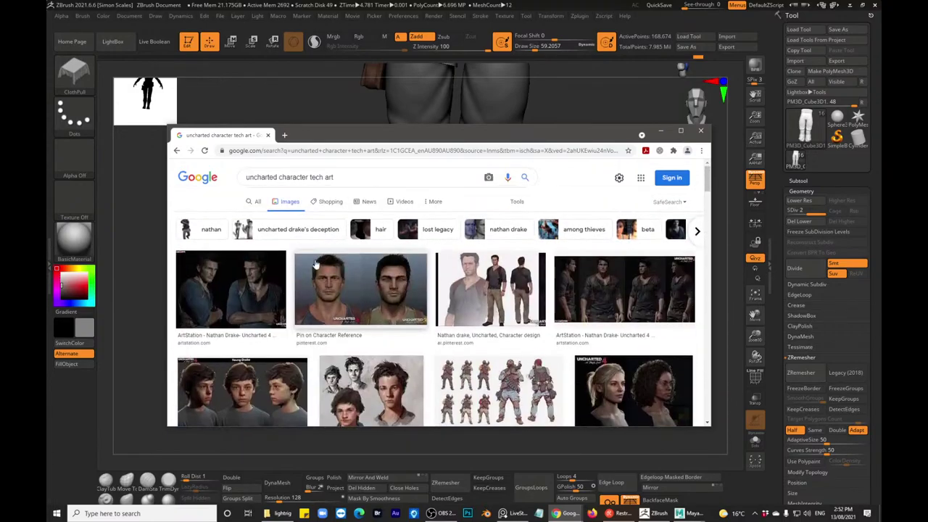
Step: Back on all results, open 'The Technical Art of Uncharted 4' in a new tab
{"action": "left_click", "coordinate": [256, 201]}
{"action": "scroll", "coordinate": [341, 282], "scroll_direction": "down", "scroll_amount": 5}
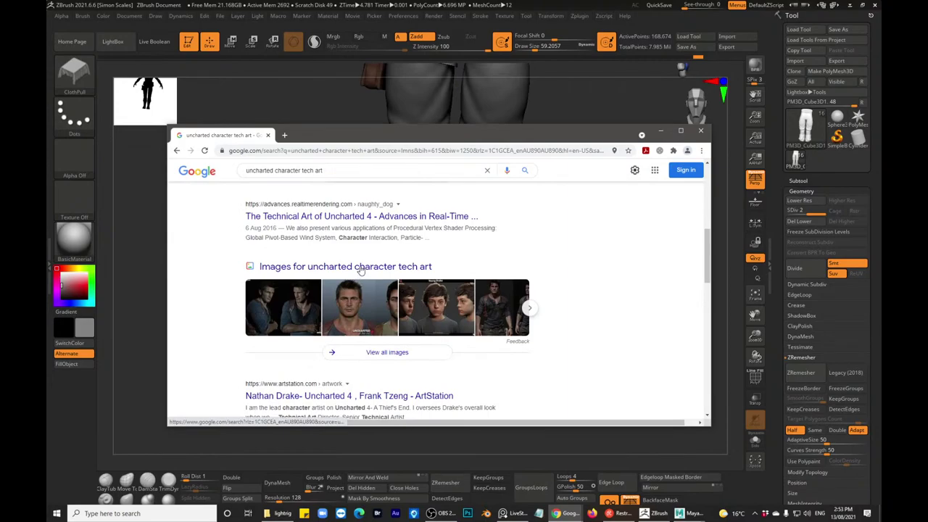
{"action": "scroll", "coordinate": [360, 271], "scroll_direction": "down", "scroll_amount": 1}
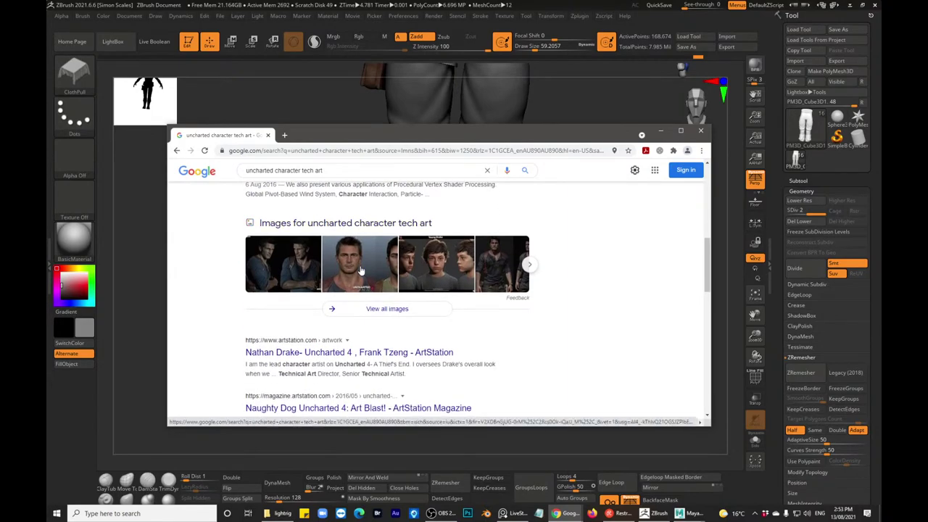
{"action": "scroll", "coordinate": [361, 278], "scroll_direction": "down", "scroll_amount": 1}
{"action": "scroll", "coordinate": [354, 306], "scroll_direction": "up", "scroll_amount": 6}
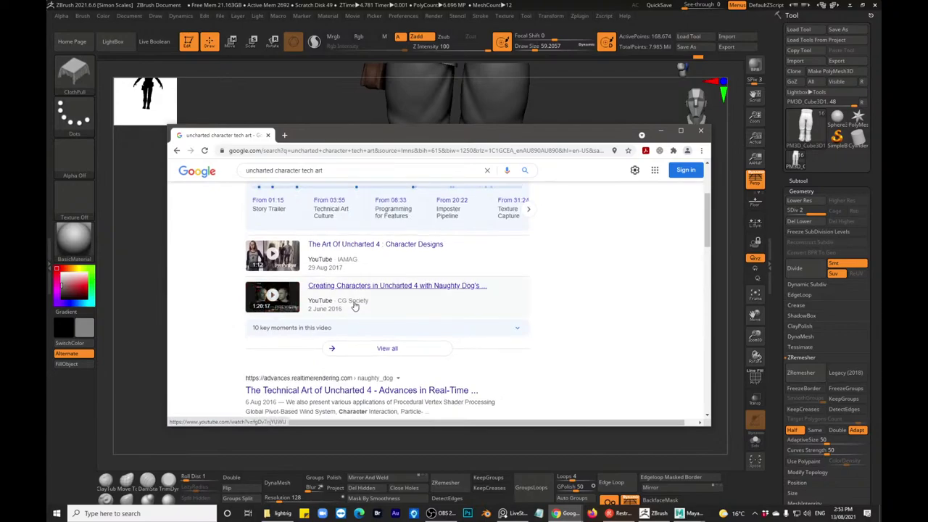
{"action": "scroll", "coordinate": [354, 306], "scroll_direction": "down", "scroll_amount": 1}
{"action": "middle_click", "coordinate": [348, 236]}
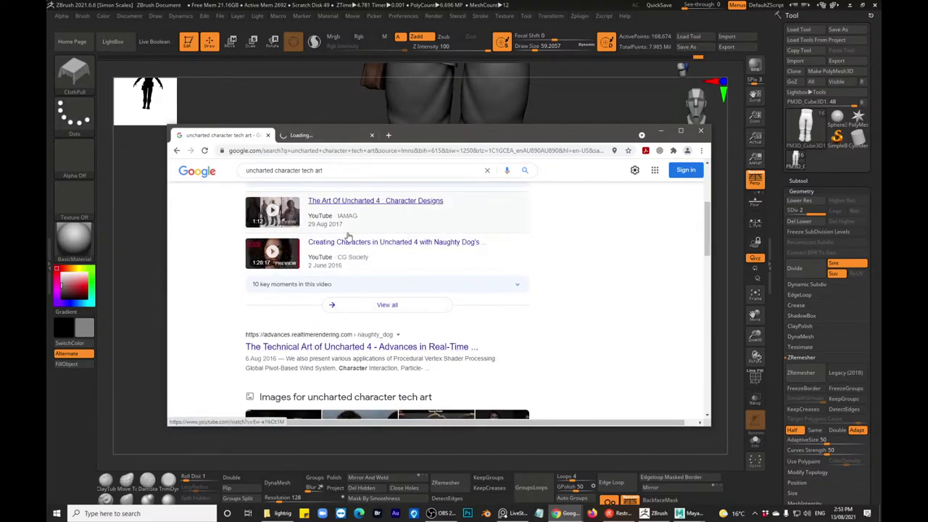
{"action": "scroll", "coordinate": [341, 239], "scroll_direction": "up", "scroll_amount": 1}
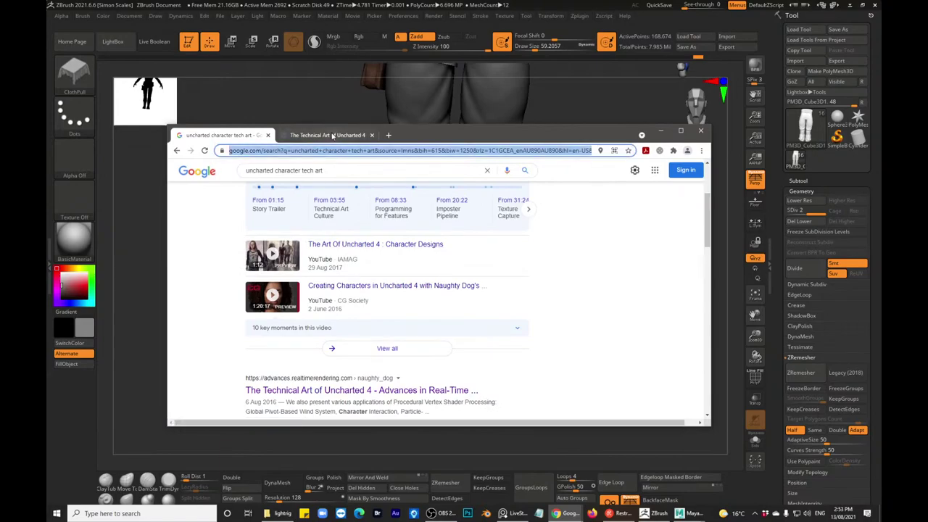
Step: Read through The Technical Art of Uncharted 4 page, glancing back at the search results
{"action": "left_click", "coordinate": [332, 135]}
{"action": "scroll", "coordinate": [387, 230], "scroll_direction": "down", "scroll_amount": 5}
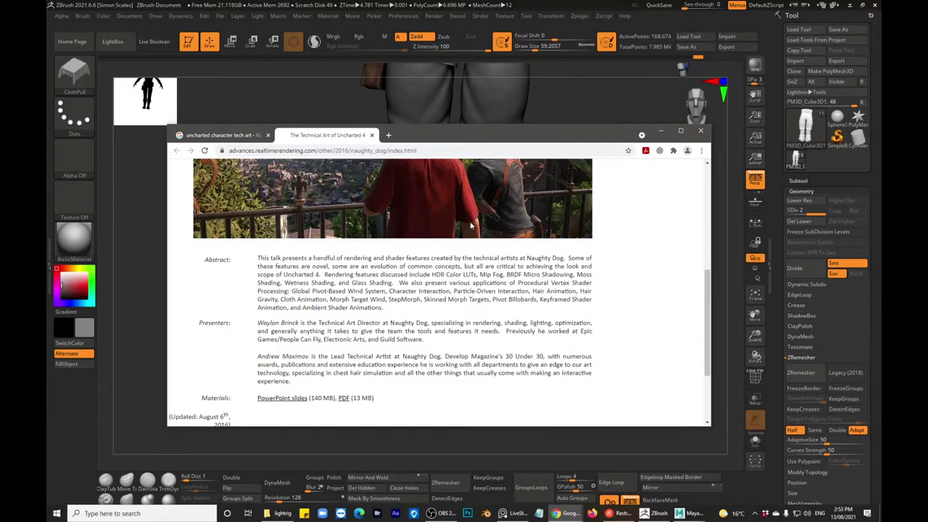
{"action": "scroll", "coordinate": [471, 226], "scroll_direction": "down", "scroll_amount": 2}
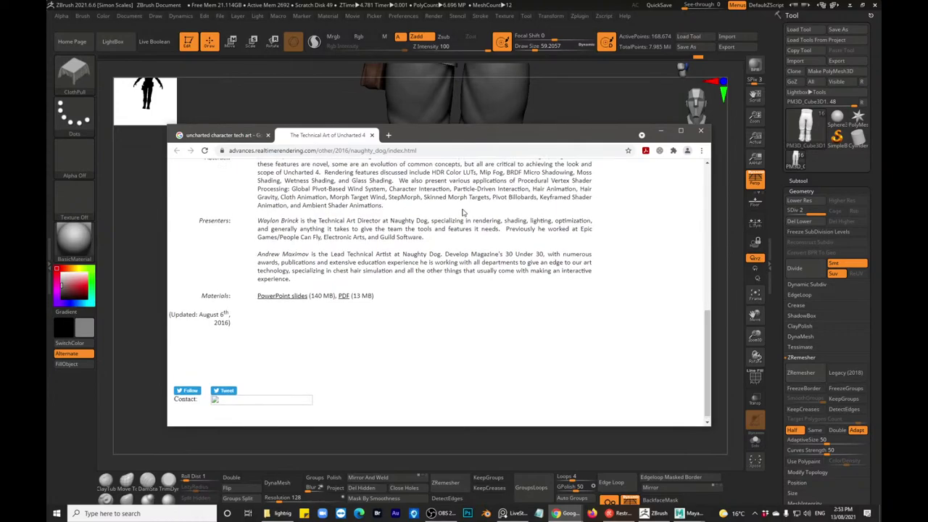
{"action": "scroll", "coordinate": [373, 215], "scroll_direction": "up", "scroll_amount": 8}
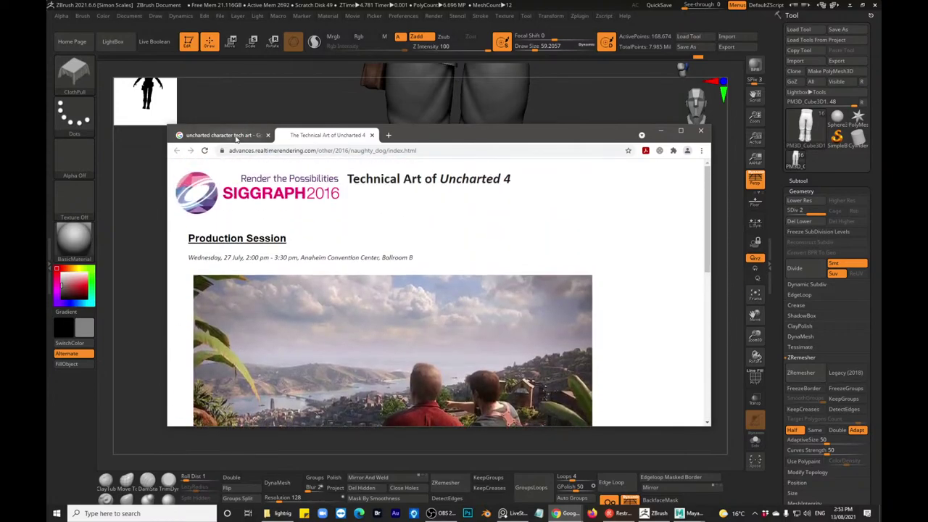
{"action": "left_click", "coordinate": [231, 136]}
{"action": "scroll", "coordinate": [324, 224], "scroll_direction": "up", "scroll_amount": 2}
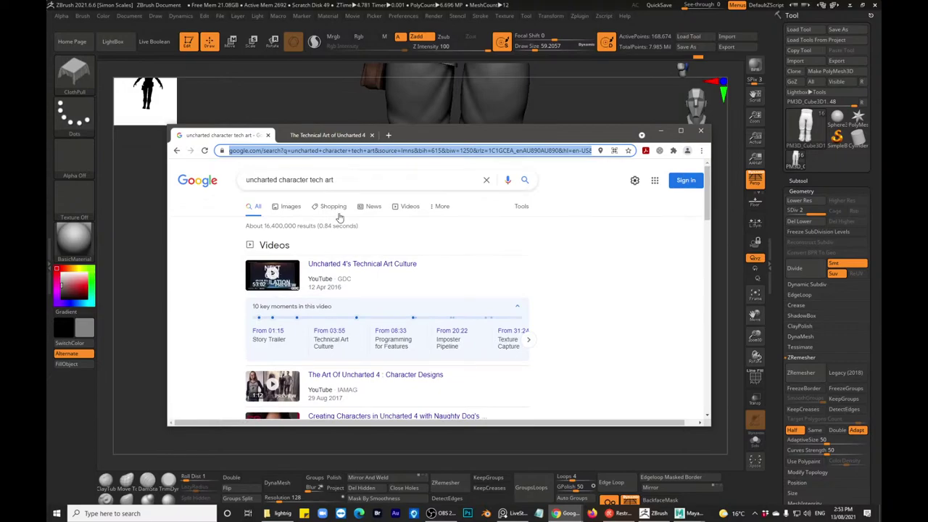
{"action": "left_click", "coordinate": [334, 135]}
Step: Close the Uncharted 4 tab and hide Chrome to return to ZBrush
{"action": "scroll", "coordinate": [368, 232], "scroll_direction": "down", "scroll_amount": 3}
{"action": "scroll", "coordinate": [362, 225], "scroll_direction": "down", "scroll_amount": 3}
{"action": "middle_click", "coordinate": [334, 135]}
{"action": "middle_click", "coordinate": [243, 138]}
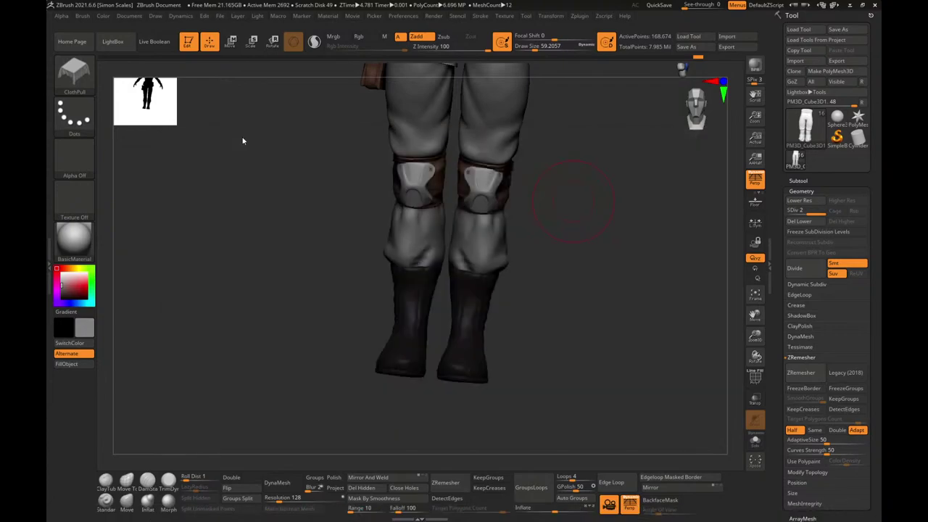
{"action": "mouse_move", "coordinate": [562, 241]}
{"action": "left_mouse_down"}
{"action": "mouse_move", "coordinate": [543, 225]}
{"action": "mouse_move", "coordinate": [527, 151]}
{"action": "mouse_move", "coordinate": [406, 233]}
{"action": "mouse_move", "coordinate": [415, 229]}
{"action": "left_mouse_up"}
{"action": "key", "text": "space"}
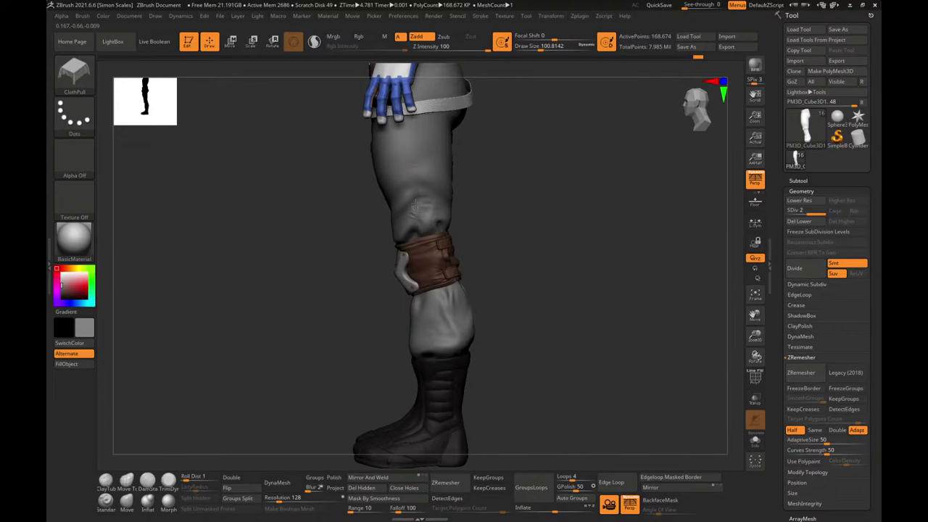
{"action": "key", "text": "shift"}
{"action": "right_click_drag", "start_coordinate": [415, 229], "coordinate": [378, 192]}
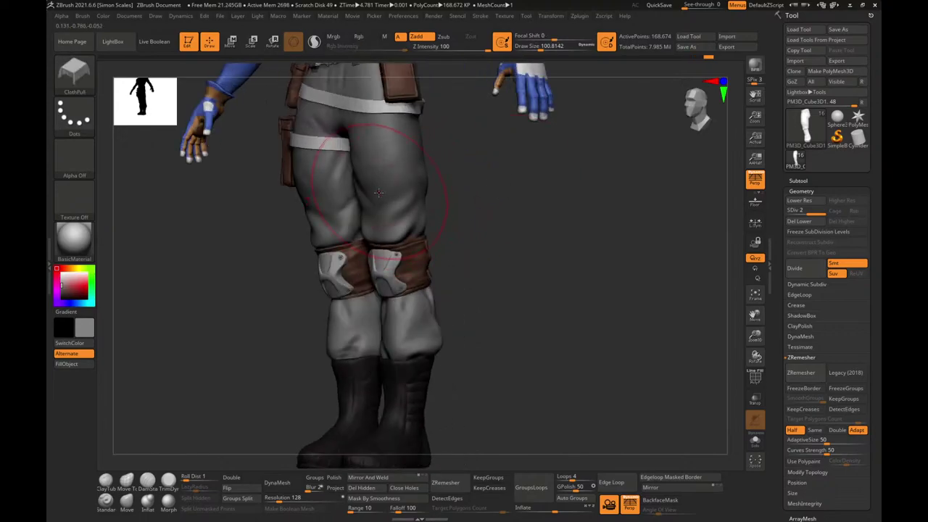
{"action": "right_click_drag", "start_coordinate": [463, 191], "coordinate": [421, 209]}
{"action": "key", "text": "space"}
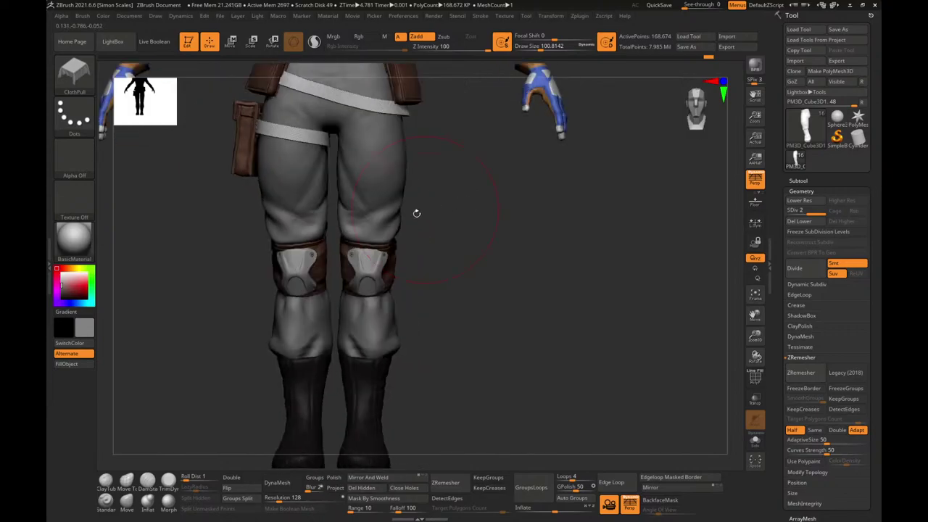
{"action": "mouse_move", "coordinate": [420, 210]}
{"action": "left_mouse_down"}
{"action": "mouse_move", "coordinate": [402, 193]}
{"action": "mouse_move", "coordinate": [397, 156]}
{"action": "left_mouse_up"}
{"action": "key", "text": "space"}
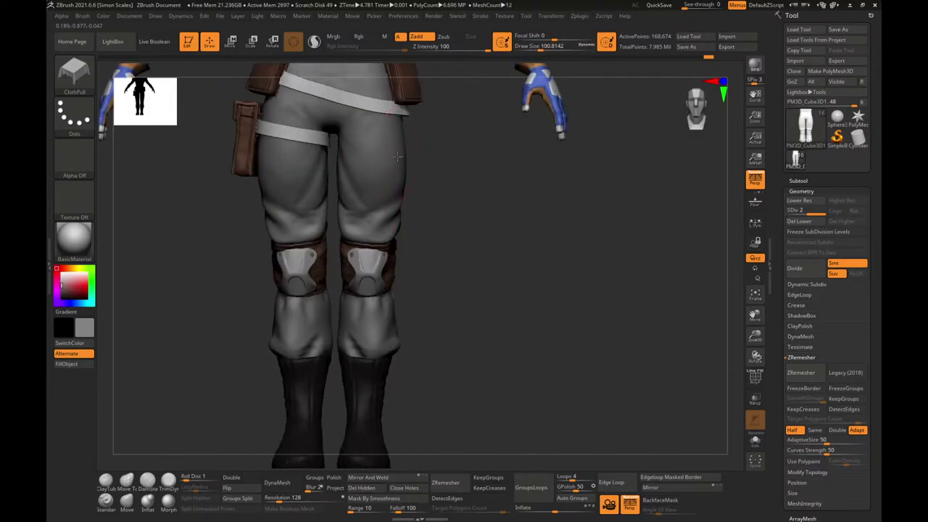
{"action": "mouse_move", "coordinate": [449, 159]}
{"action": "right_mouse_down", "text": "alt"}
{"action": "mouse_move", "coordinate": [477, 222]}
{"action": "mouse_move", "coordinate": [394, 232]}
{"action": "right_mouse_up", "text": "alt"}
{"action": "key", "text": "shift"}
{"action": "right_click_drag", "start_coordinate": [313, 252], "coordinate": [452, 225], "text": "alt"}
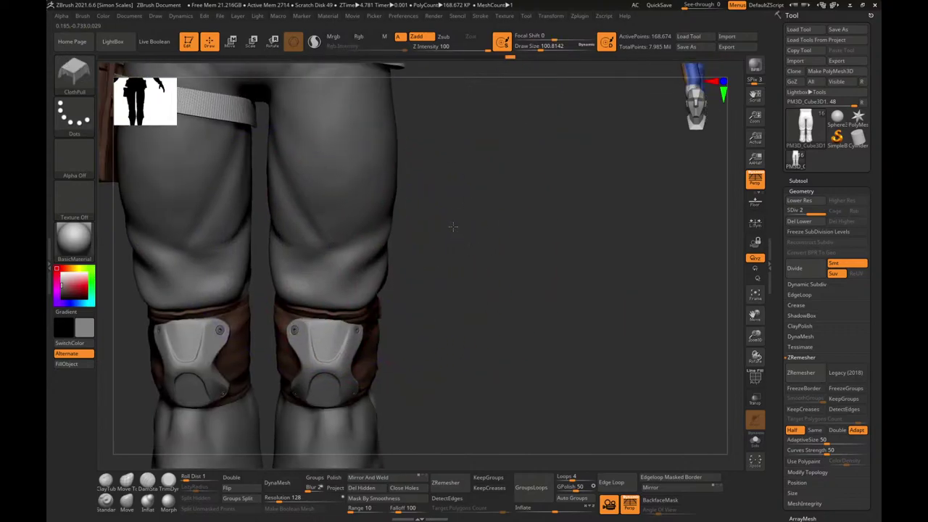
{"action": "key", "text": "f"}
{"action": "mouse_move", "coordinate": [392, 199]}
{"action": "right_mouse_down"}
{"action": "mouse_move", "coordinate": [408, 285]}
{"action": "mouse_move", "coordinate": [390, 270]}
{"action": "mouse_move", "coordinate": [397, 257]}
{"action": "mouse_move", "coordinate": [416, 254]}
{"action": "mouse_move", "coordinate": [435, 284]}
{"action": "mouse_move", "coordinate": [438, 277]}
{"action": "mouse_move", "coordinate": [454, 286]}
{"action": "mouse_move", "coordinate": [446, 284]}
{"action": "right_mouse_up"}
{"action": "key", "text": "space"}
{"action": "left_click_drag", "start_coordinate": [464, 283], "coordinate": [438, 283]}
{"action": "mouse_move", "coordinate": [456, 275]}
{"action": "right_mouse_down"}
{"action": "mouse_move", "coordinate": [386, 192]}
{"action": "mouse_move", "coordinate": [450, 156]}
{"action": "right_mouse_up"}
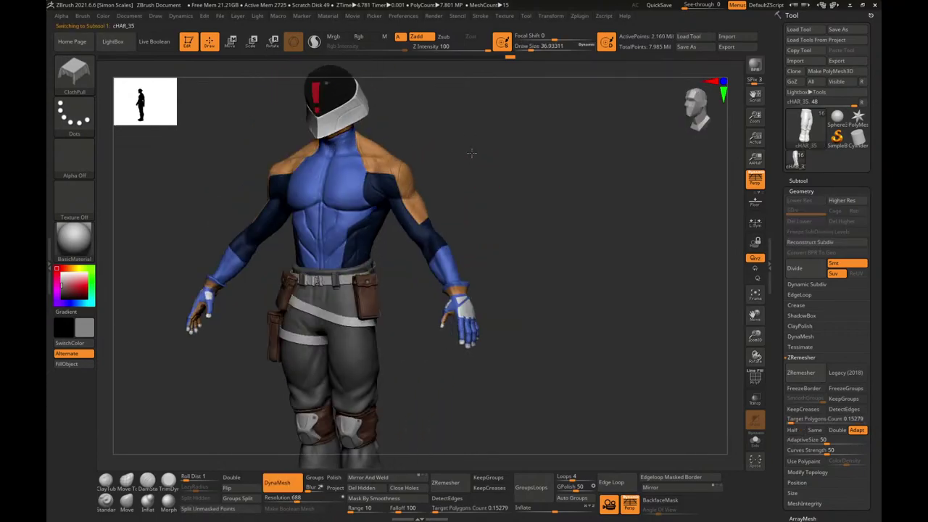
Step: Make the cHAR_35 suit body the active subtool and shrink the brush to about 12.9
{"action": "left_click", "coordinate": [449, 156], "text": "alt"}
{"action": "mouse_move", "coordinate": [507, 207]}
{"action": "right_mouse_down", "text": "ctrl"}
{"action": "mouse_move", "coordinate": [472, 157]}
{"action": "mouse_move", "coordinate": [464, 167]}
{"action": "right_mouse_up", "text": "ctrl"}
{"action": "key", "text": "space"}
{"action": "left_click_drag", "start_coordinate": [522, 199], "coordinate": [500, 199]}
{"action": "right_click_drag", "start_coordinate": [523, 181], "coordinate": [528, 128]}
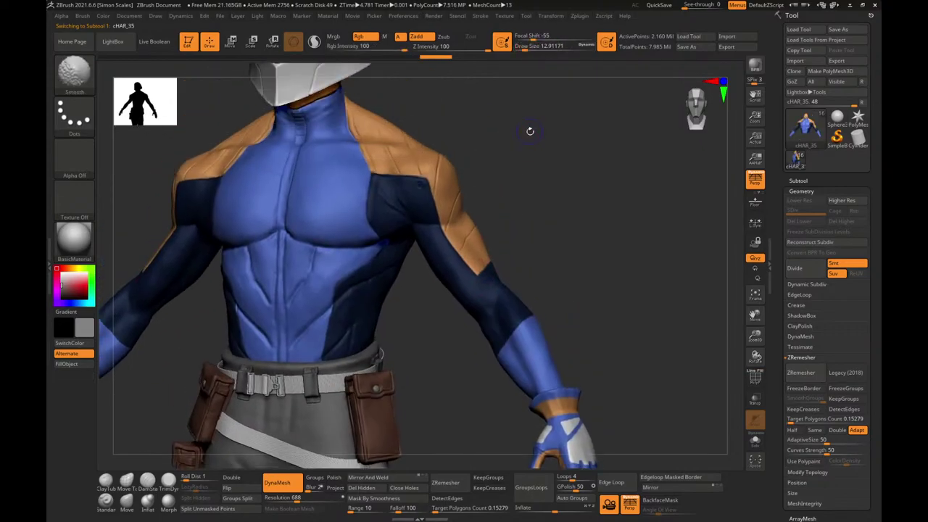
{"action": "left_click", "coordinate": [538, 166], "text": "alt"}
{"action": "right_click_drag", "start_coordinate": [538, 166], "coordinate": [572, 145]}
{"action": "left_click_drag", "start_coordinate": [781, 238], "coordinate": [776, 175]}
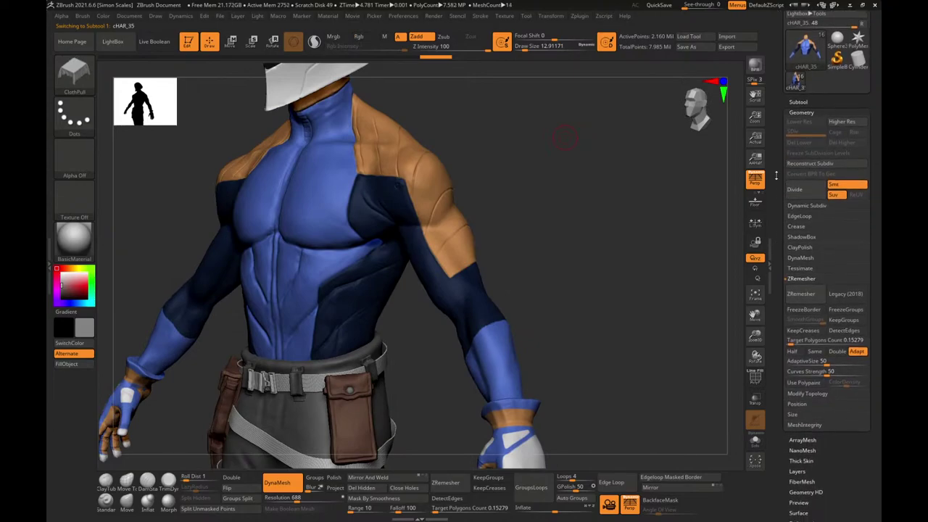
{"action": "right_click_drag", "start_coordinate": [547, 231], "coordinate": [545, 217], "text": "ctrl"}
{"action": "left_click", "coordinate": [538, 224], "text": "alt"}
{"action": "left_click_drag", "start_coordinate": [780, 266], "coordinate": [780, 263]}
{"action": "scroll", "coordinate": [825, 306], "scroll_direction": "down", "scroll_amount": 5}
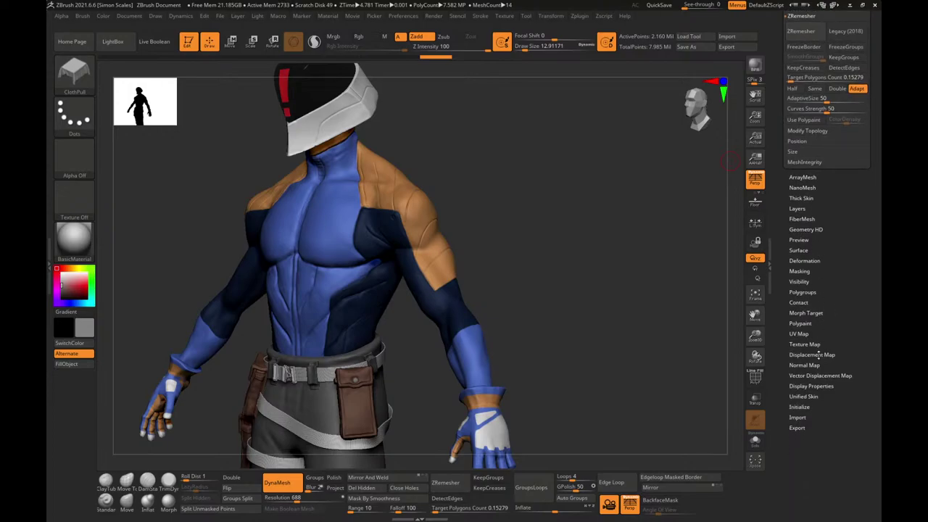
Step: Create polygroups from the suit's polypaint and adjust the grouping tolerance
{"action": "left_click", "coordinate": [808, 293]}
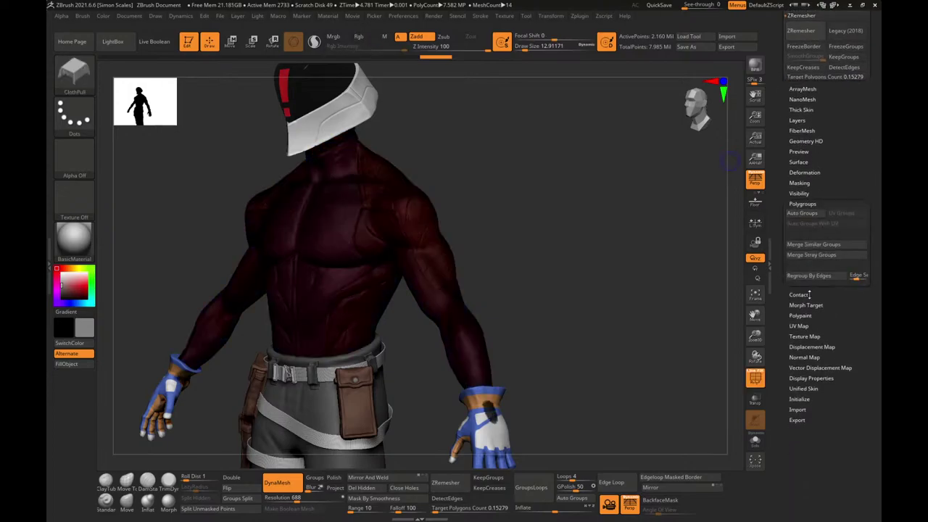
{"action": "left_click", "coordinate": [805, 191]}
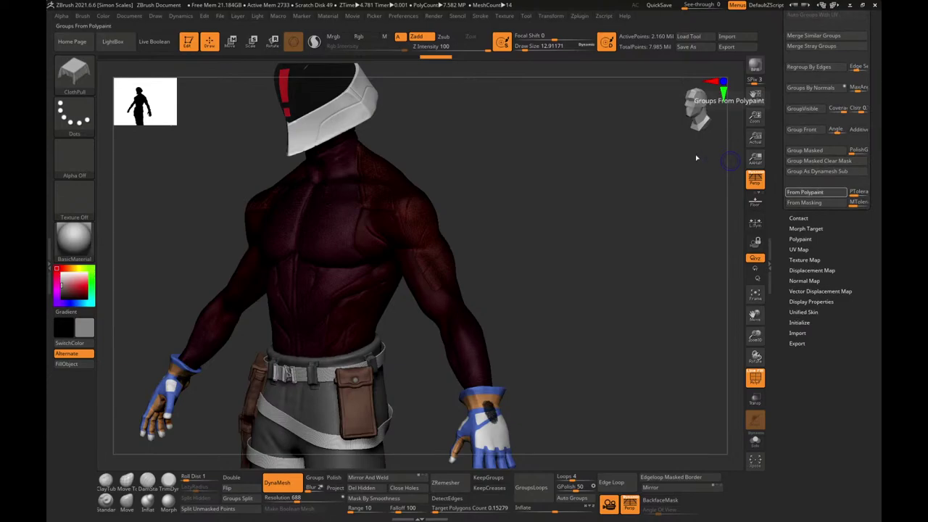
{"action": "left_click_drag", "start_coordinate": [501, 178], "coordinate": [543, 263]}
{"action": "scroll", "coordinate": [543, 264], "scroll_direction": "up", "scroll_amount": 5}
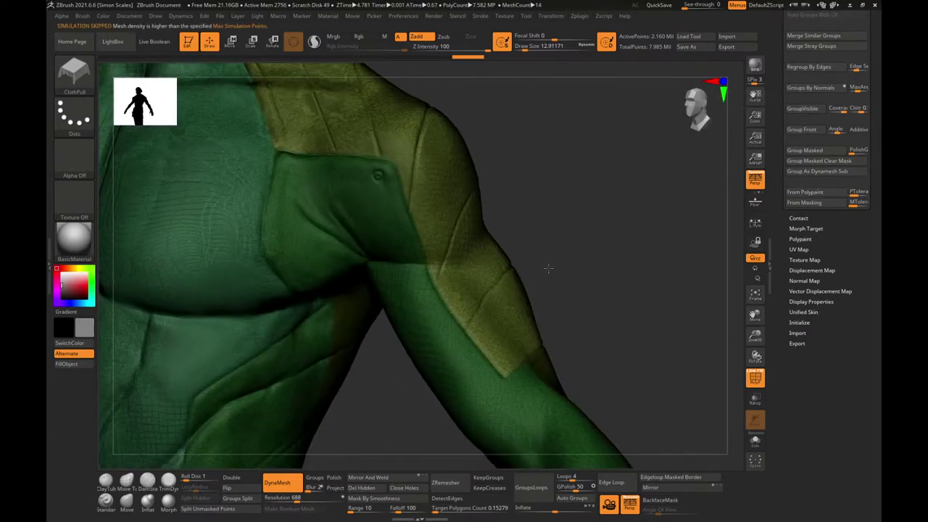
{"action": "left_click", "coordinate": [858, 191]}
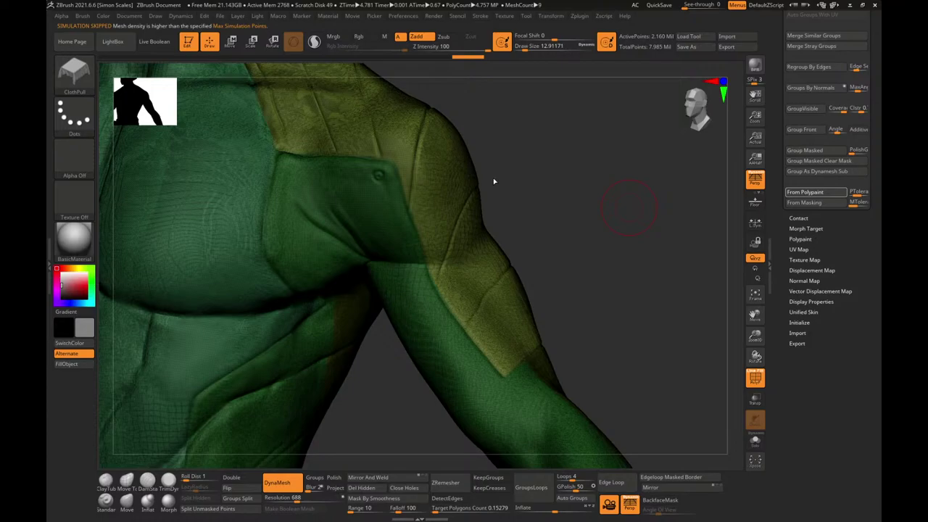
Step: Check the tan shoulder panel group by isolating it, then open Tool > Save As
{"action": "key", "text": "ctrl+shift"}
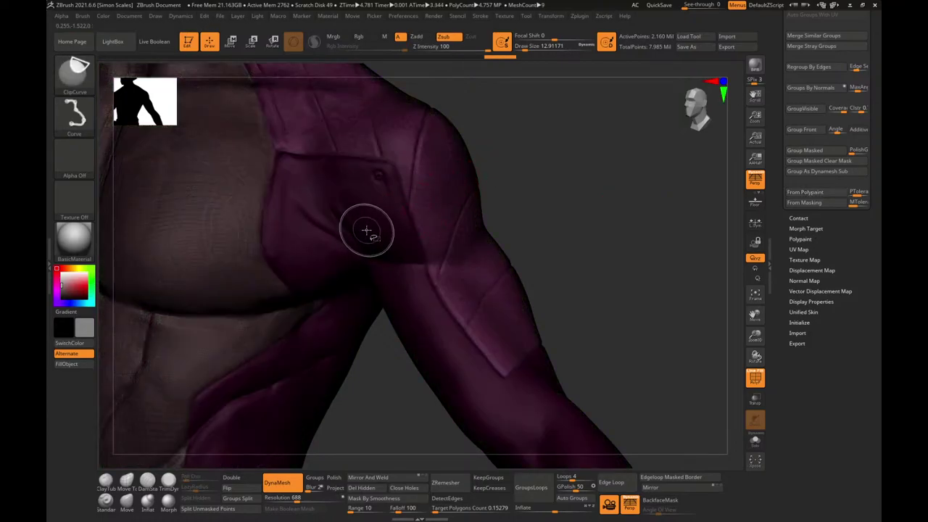
{"action": "left_click", "coordinate": [366, 229], "text": "ctrl+shift"}
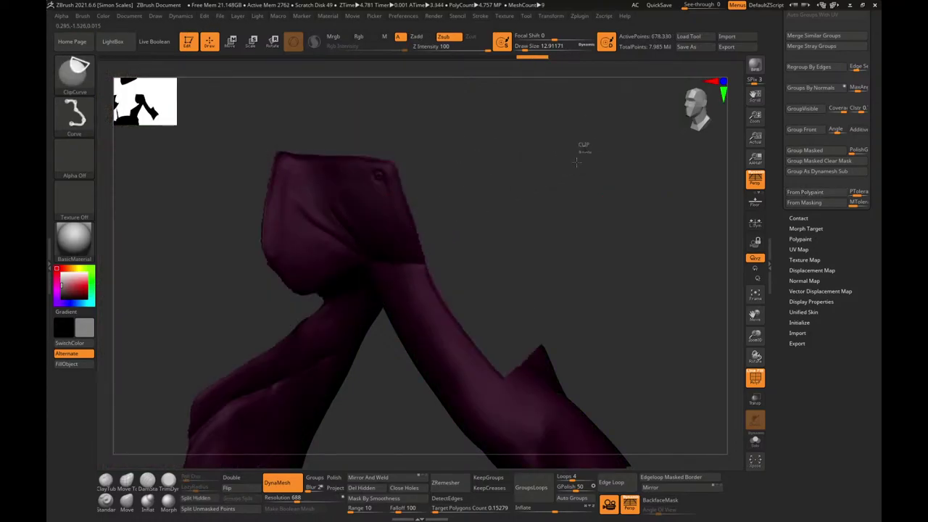
{"action": "left_click", "coordinate": [580, 149], "text": "ctrl+shift"}
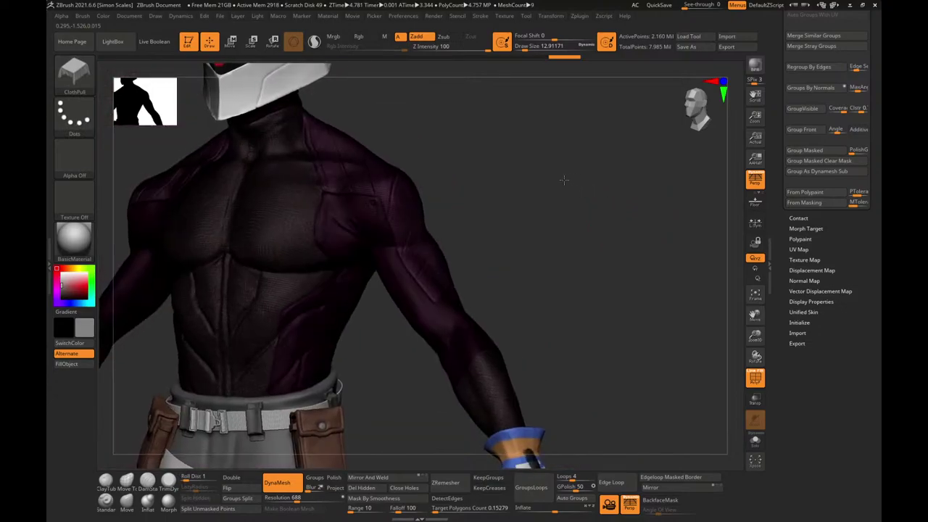
{"action": "left_click_drag", "start_coordinate": [579, 196], "coordinate": [515, 190], "text": "alt"}
{"action": "key", "text": "shift+f"}
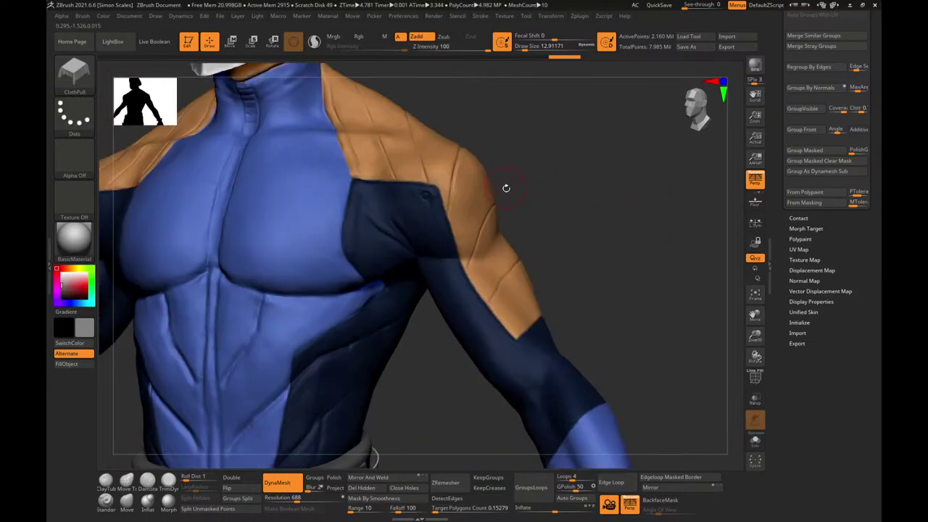
{"action": "key", "text": "shift+f"}
{"action": "scroll", "coordinate": [868, 66], "scroll_direction": "up", "scroll_amount": 5}
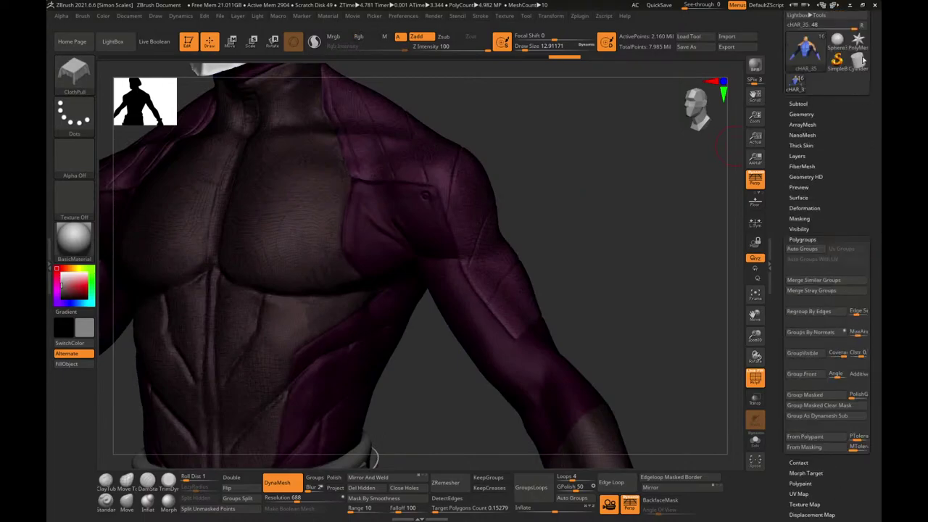
{"action": "left_click", "coordinate": [844, 30]}
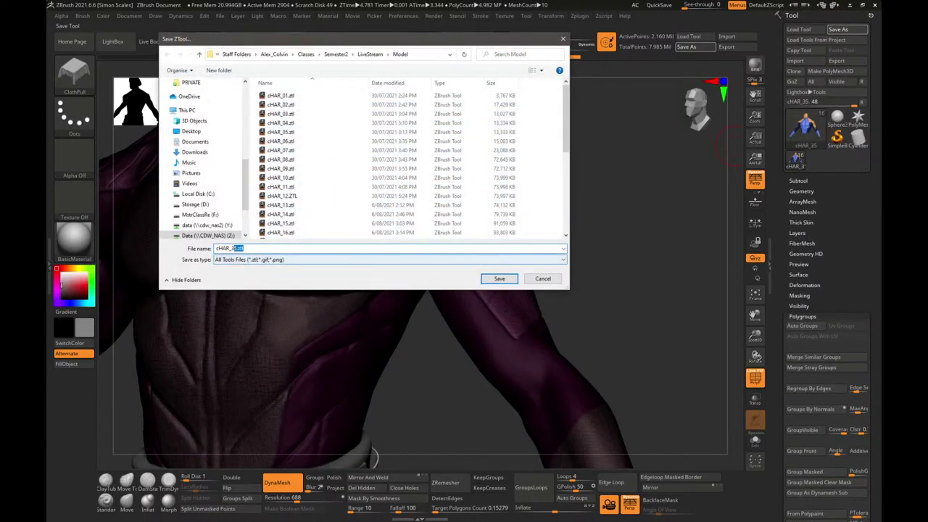
Step: Close the Save ZTool dialog, show the blue-and-tan torso colouring, and switch to MaskLasso
{"action": "key", "text": "Return"}
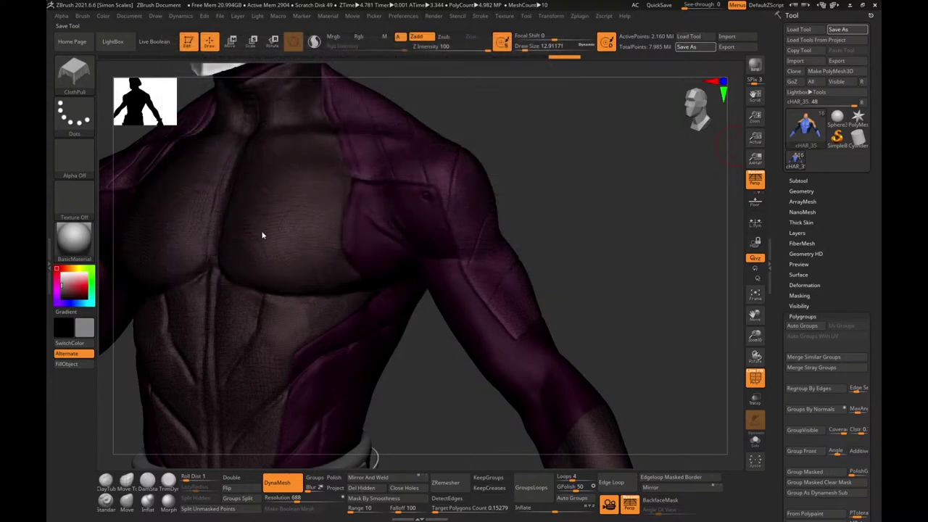
{"action": "left_click_drag", "start_coordinate": [568, 246], "coordinate": [425, 342]}
{"action": "mouse_move", "coordinate": [525, 288]}
{"action": "left_mouse_down"}
{"action": "mouse_move", "coordinate": [560, 205]}
{"action": "mouse_move", "coordinate": [535, 200]}
{"action": "left_mouse_up"}
{"action": "key", "text": "shift+f"}
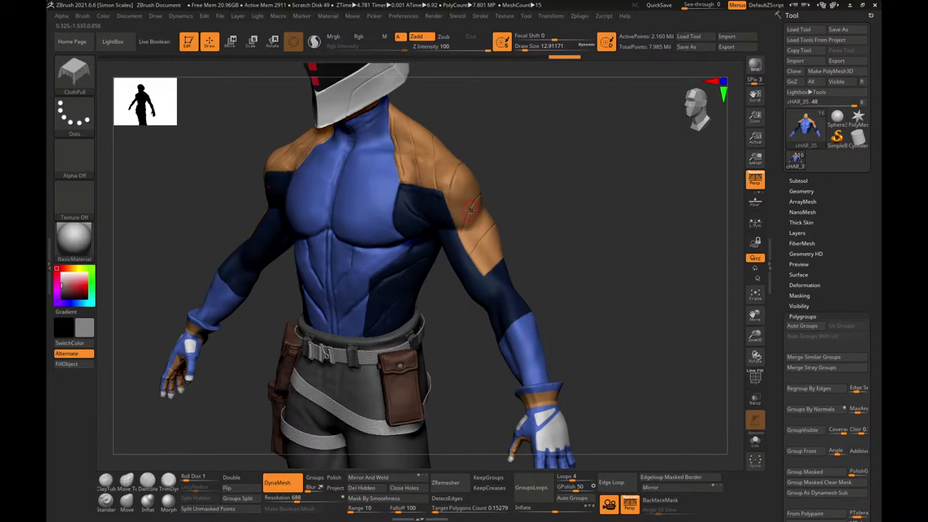
{"action": "mouse_move", "coordinate": [493, 203]}
{"action": "left_mouse_down"}
{"action": "mouse_move", "coordinate": [524, 187]}
{"action": "mouse_move", "coordinate": [523, 173]}
{"action": "mouse_move", "coordinate": [537, 200]}
{"action": "mouse_move", "coordinate": [531, 208]}
{"action": "mouse_move", "coordinate": [493, 190]}
{"action": "left_mouse_up"}
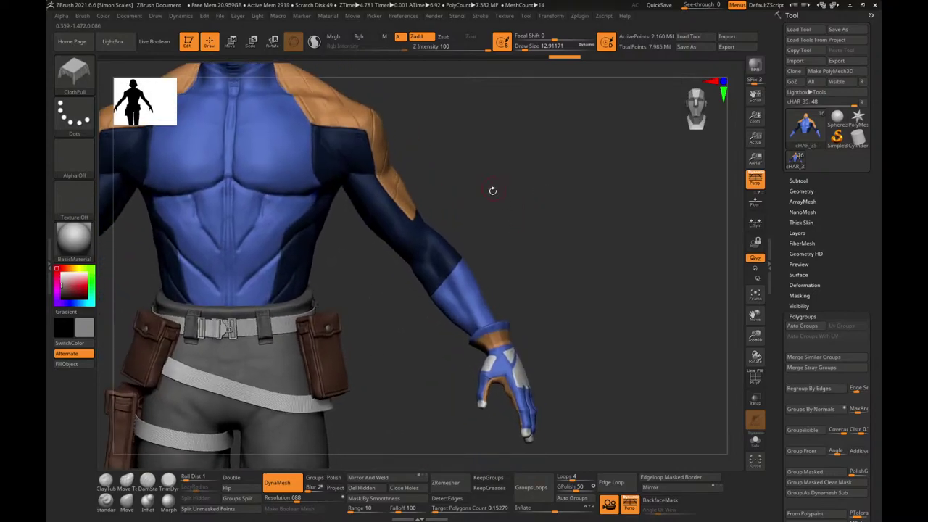
{"action": "left_click_drag", "start_coordinate": [470, 246], "coordinate": [489, 256]}
{"action": "key", "text": "ctrl"}
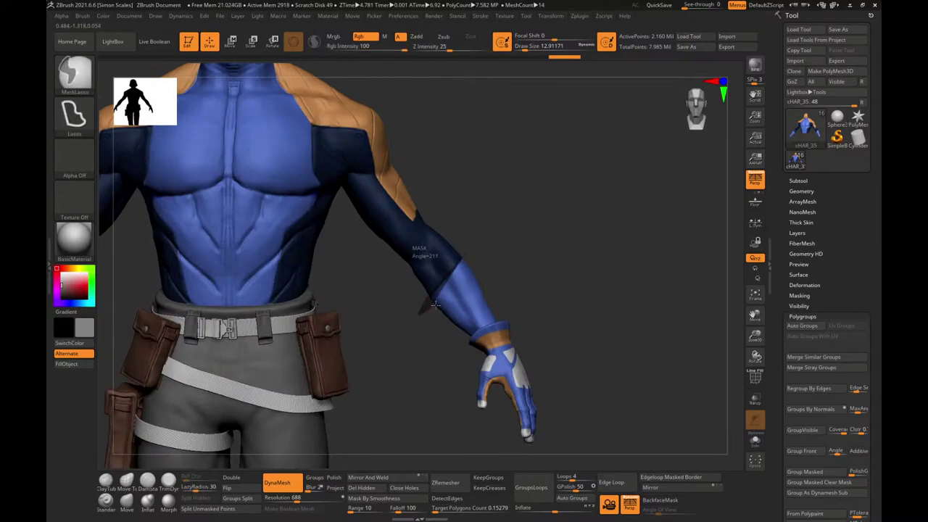
Step: Orbit behind the arm and set the masking brush to a straight-line lasso stroke
{"action": "mouse_move", "coordinate": [532, 206]}
{"action": "left_mouse_down"}
{"action": "mouse_move", "coordinate": [496, 262]}
{"action": "mouse_move", "coordinate": [489, 311]}
{"action": "mouse_move", "coordinate": [478, 308]}
{"action": "left_mouse_up"}
{"action": "key", "text": "ctrl"}
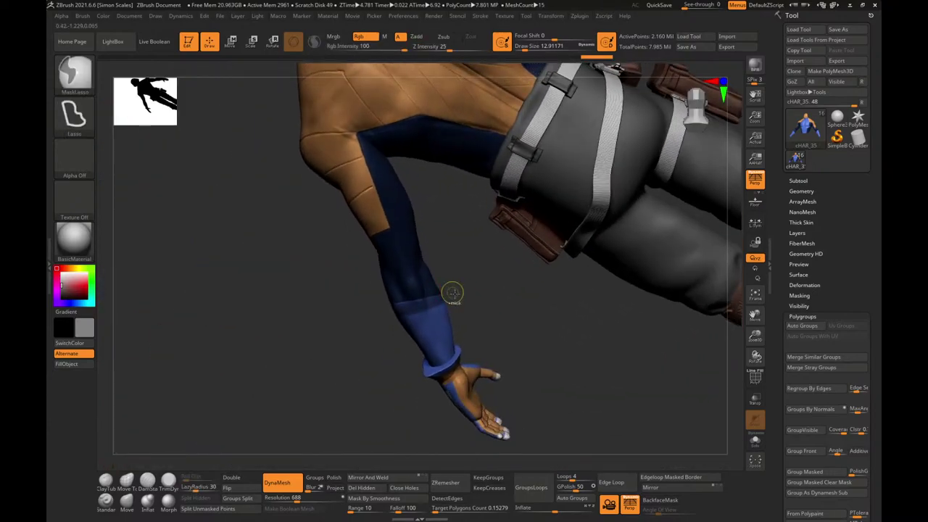
{"action": "left_click", "coordinate": [76, 72]}
{"action": "left_click", "coordinate": [294, 127]}
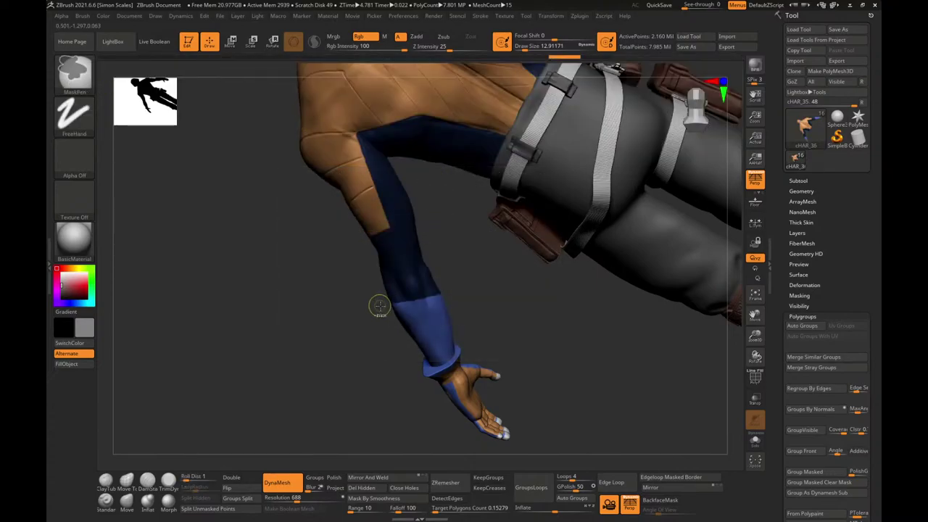
{"action": "left_click", "coordinate": [74, 72]}
{"action": "left_click", "coordinate": [252, 121]}
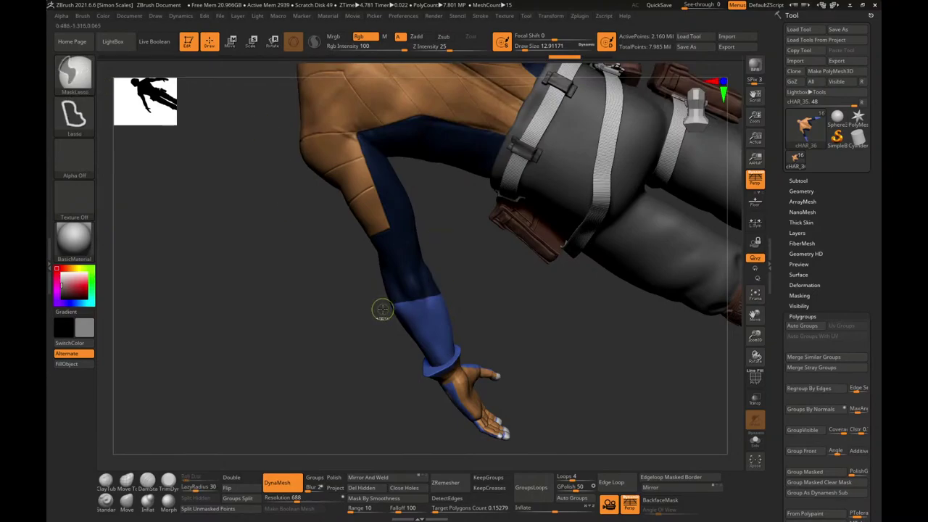
Step: Mask the forearm along a straight line across it
{"action": "left_click_drag", "start_coordinate": [460, 296], "coordinate": [457, 275]}
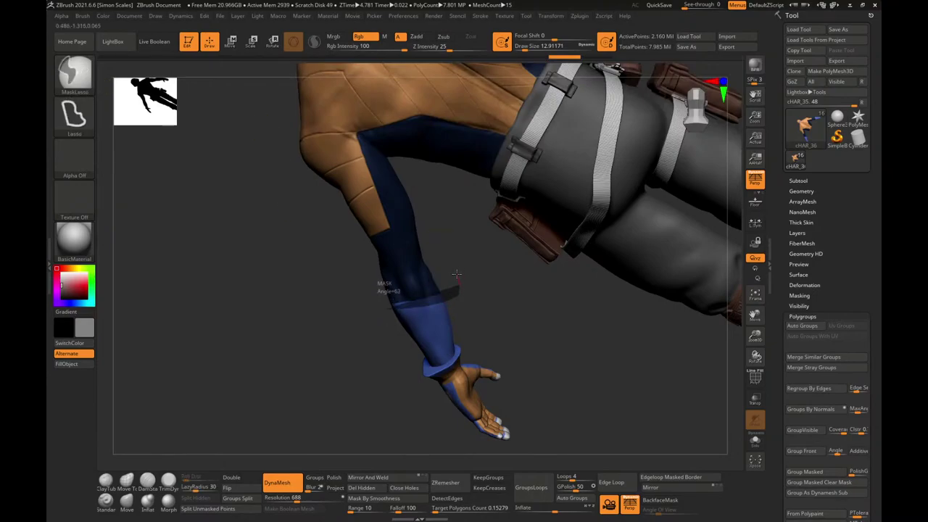
{"action": "left_click_drag", "start_coordinate": [363, 309], "coordinate": [375, 319]}
{"action": "key", "text": "shift"}
{"action": "left_click_drag", "start_coordinate": [476, 275], "coordinate": [457, 99]}
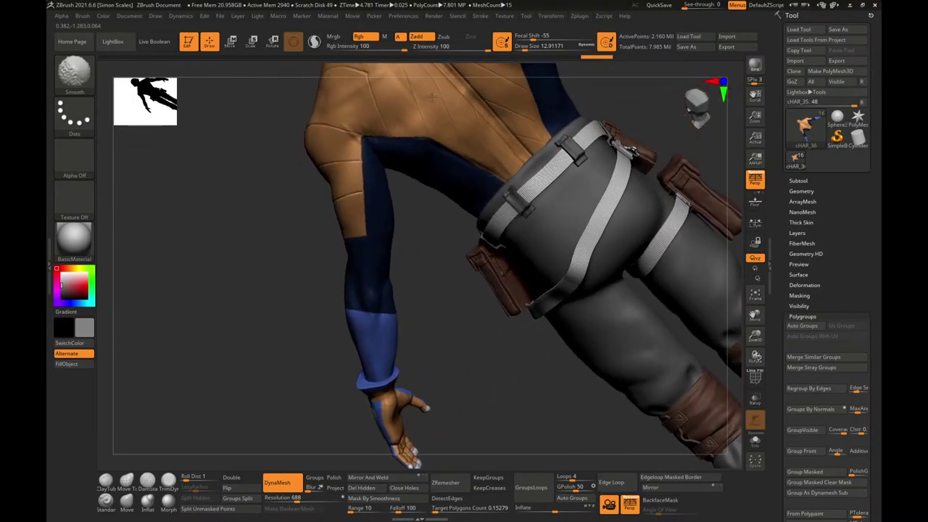
Step: Switch to freehand mask painting and turn the view toward the torso and arm
{"action": "key", "text": "ctrl"}
{"action": "left_click", "coordinate": [82, 77]}
{"action": "left_click", "coordinate": [89, 67]}
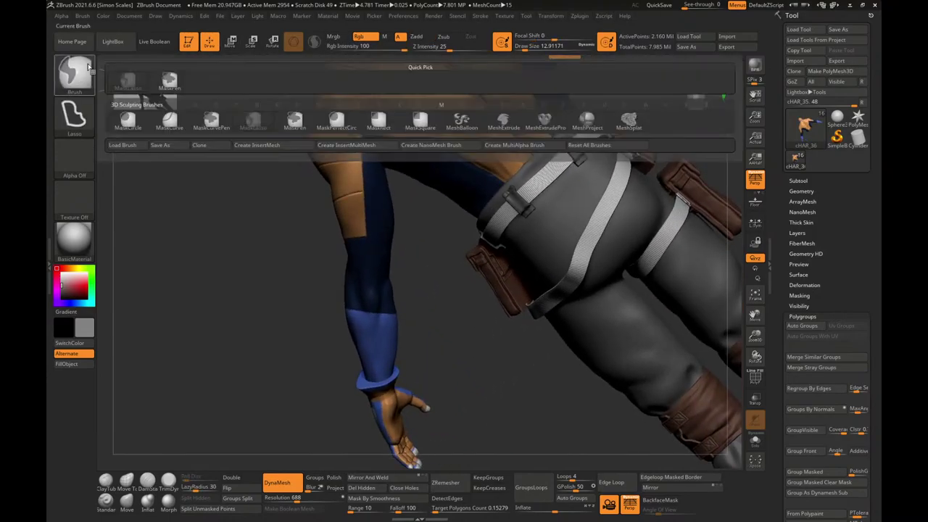
{"action": "left_click", "coordinate": [296, 122]}
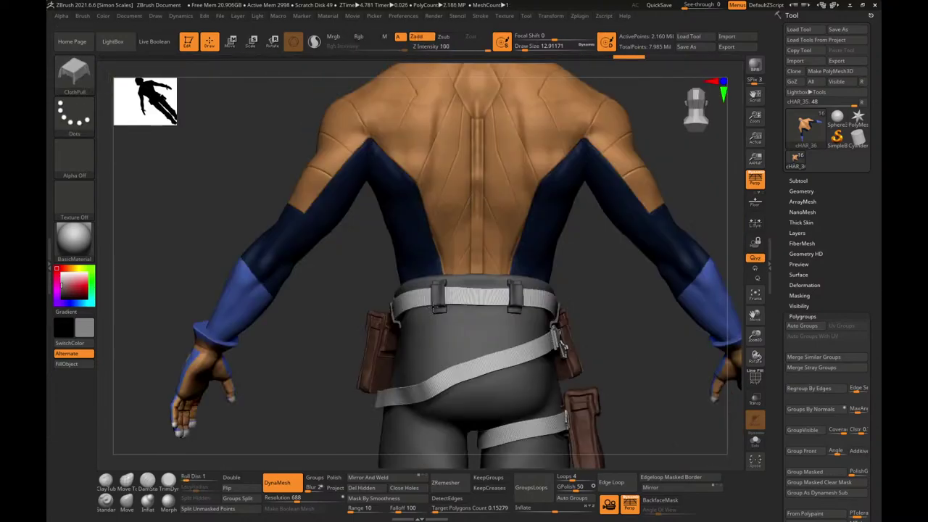
{"action": "mouse_move", "coordinate": [406, 341]}
{"action": "left_mouse_down"}
{"action": "mouse_move", "coordinate": [437, 334]}
{"action": "mouse_move", "coordinate": [435, 356]}
{"action": "mouse_move", "coordinate": [428, 305]}
{"action": "left_mouse_up"}
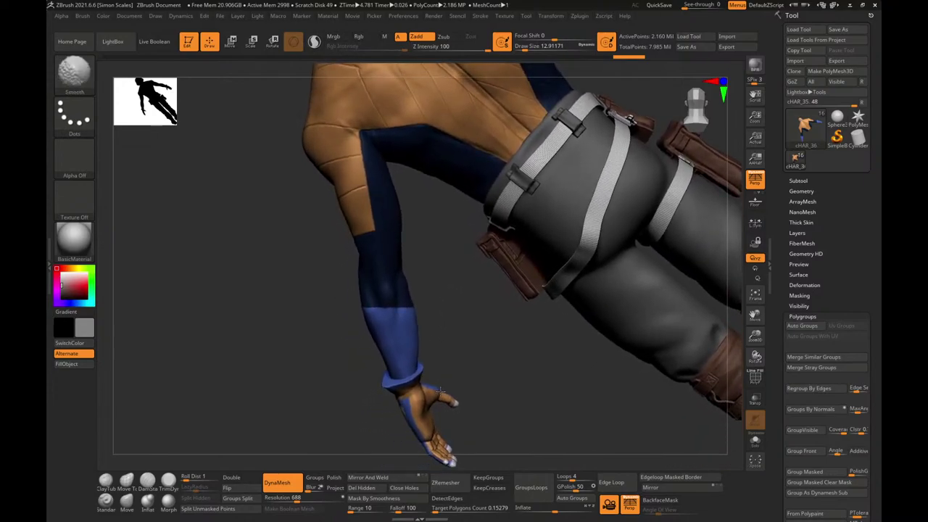
{"action": "key", "text": "ctrl"}
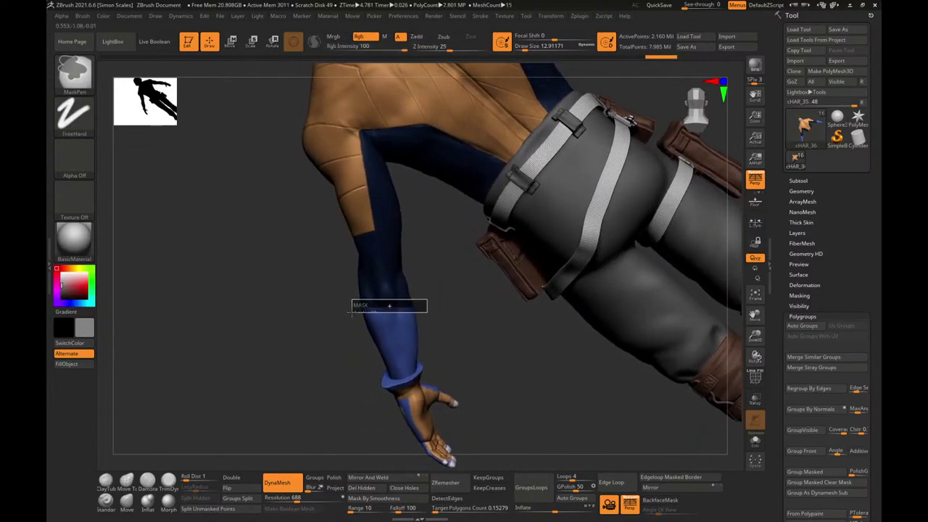
{"action": "left_click_drag", "start_coordinate": [327, 355], "coordinate": [412, 304]}
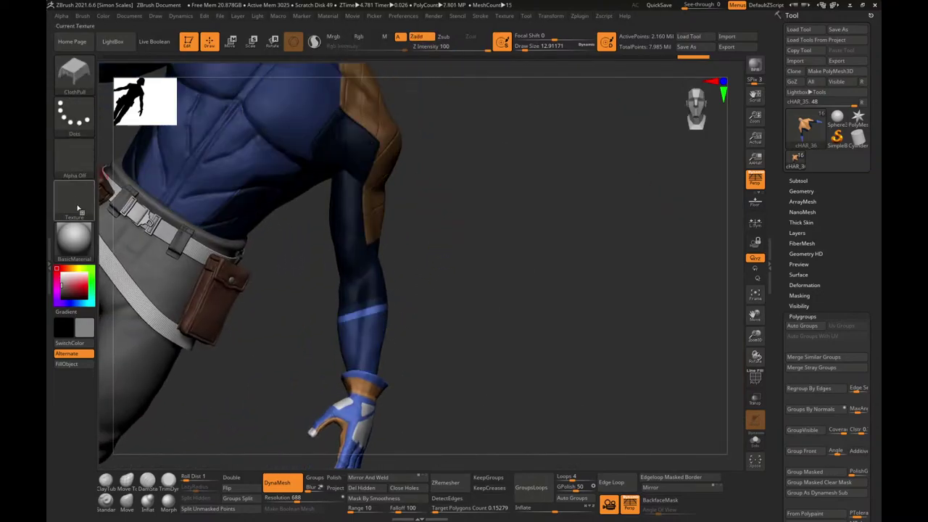
Step: Sample the shoulder tan, clear the mask, and fill the forearm band with tan via FillObject
{"action": "key", "text": "c"}
{"action": "key", "text": "ctrl+f"}
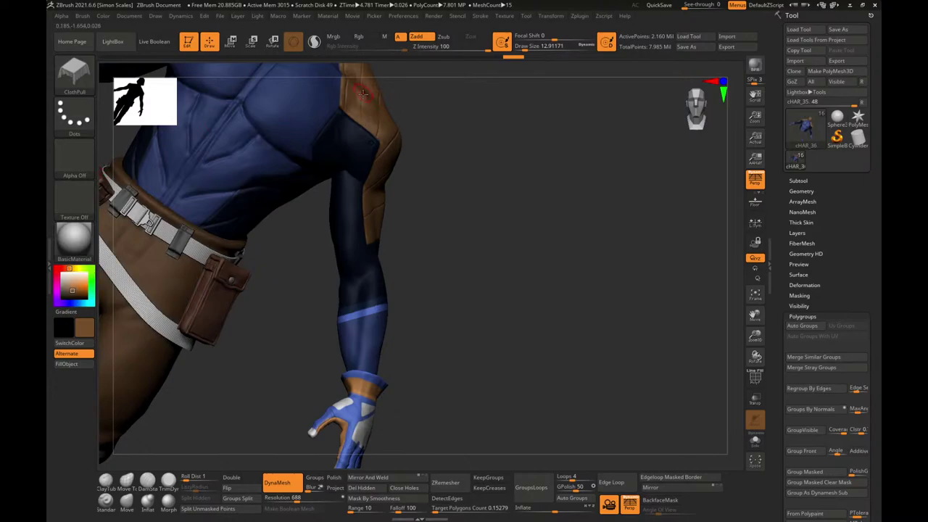
{"action": "left_click", "coordinate": [454, 171], "text": "ctrl"}
{"action": "key", "text": "ctrl+z"}
{"action": "key", "text": "ctrl+z"}
{"action": "key", "text": "ctrl+z"}
{"action": "key", "text": "ctrl+z"}
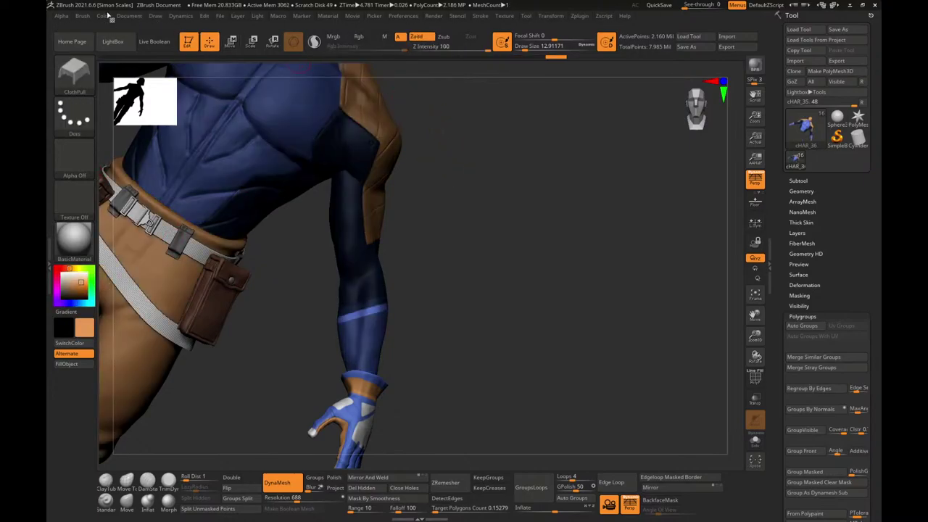
{"action": "left_click", "coordinate": [103, 15]}
{"action": "left_click", "coordinate": [128, 203]}
Step: Orbit around the torso and arm to check the new tan forearm bands
{"action": "left_click_drag", "start_coordinate": [499, 189], "coordinate": [467, 219]}
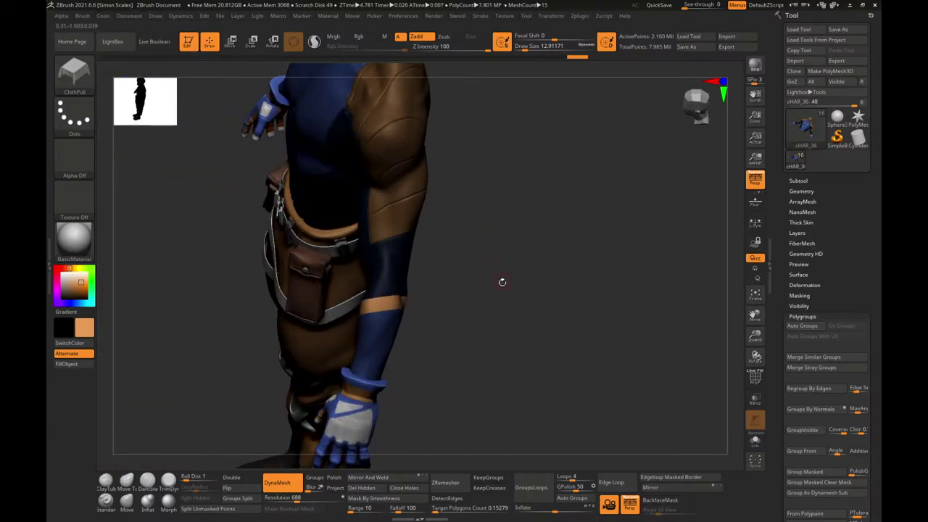
{"action": "mouse_move", "coordinate": [487, 274]}
{"action": "left_mouse_down"}
{"action": "mouse_move", "coordinate": [553, 266]}
{"action": "mouse_move", "coordinate": [534, 244]}
{"action": "mouse_move", "coordinate": [333, 309]}
{"action": "mouse_move", "coordinate": [280, 311]}
{"action": "mouse_move", "coordinate": [308, 261]}
{"action": "left_mouse_up"}
{"action": "key", "text": "space"}
{"action": "left_click_drag", "start_coordinate": [347, 317], "coordinate": [582, 183]}
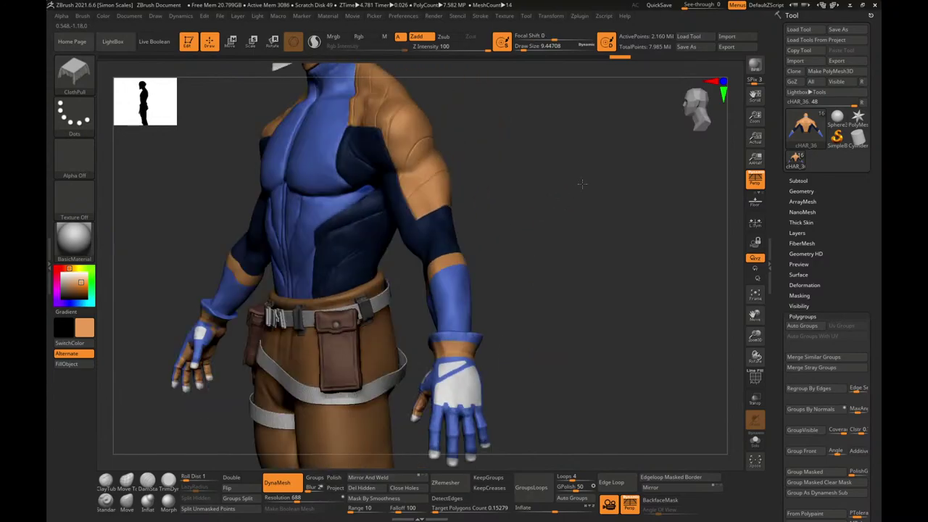
{"action": "scroll", "coordinate": [833, 239], "scroll_direction": "down", "scroll_amount": 3}
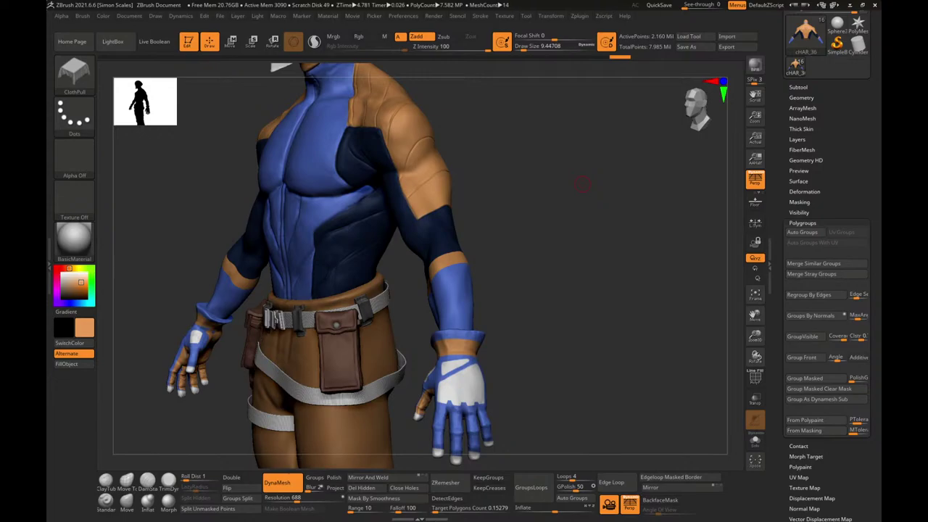
Step: Fill the pants and one other subtool with dark grey
{"action": "left_click_drag", "start_coordinate": [530, 271], "coordinate": [454, 211]}
{"action": "left_click_drag", "start_coordinate": [92, 293], "coordinate": [196, 280]}
{"action": "left_click", "coordinate": [328, 254]}
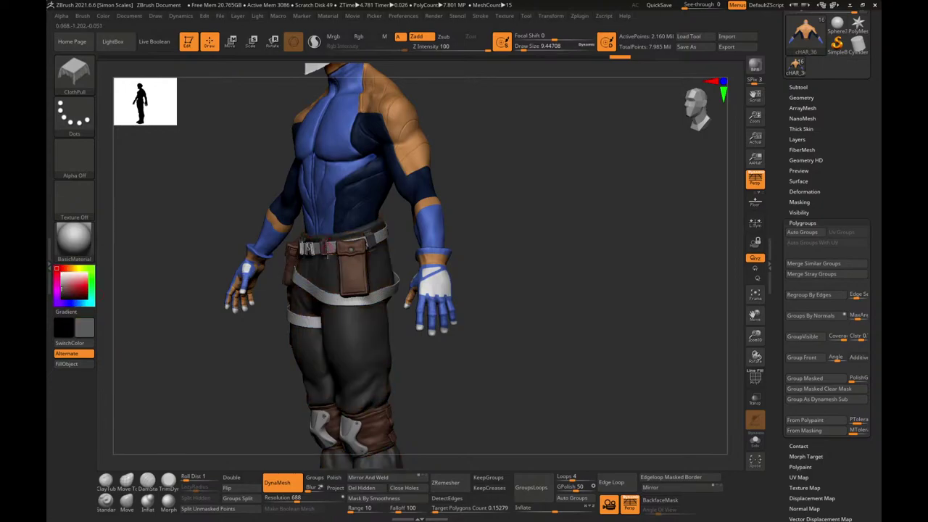
{"action": "left_click", "coordinate": [361, 321], "text": "alt"}
{"action": "left_click", "coordinate": [103, 16]}
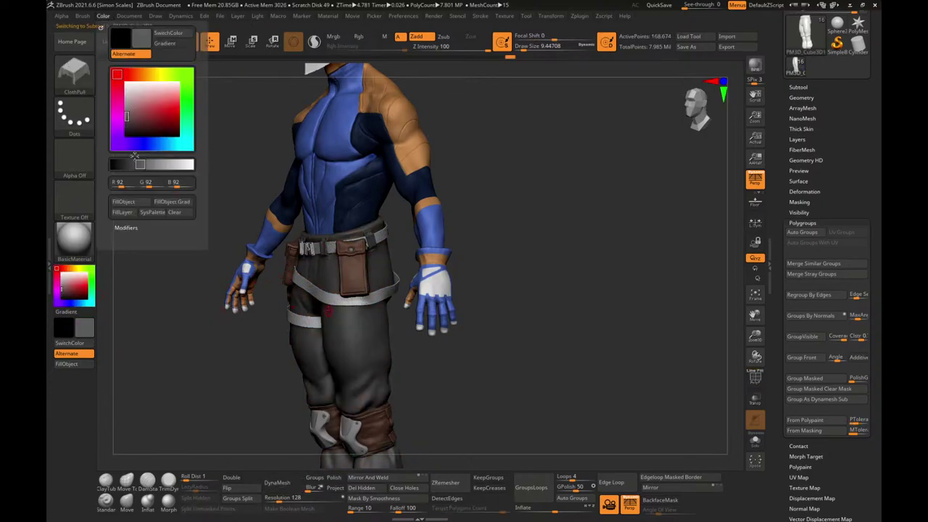
{"action": "left_click", "coordinate": [123, 201]}
{"action": "left_click_drag", "start_coordinate": [435, 246], "coordinate": [483, 192]}
Step: Return to the cHAR_36 suit subtool, collapse Polygroups, and review torso and legs
{"action": "left_click", "coordinate": [483, 192], "text": "alt"}
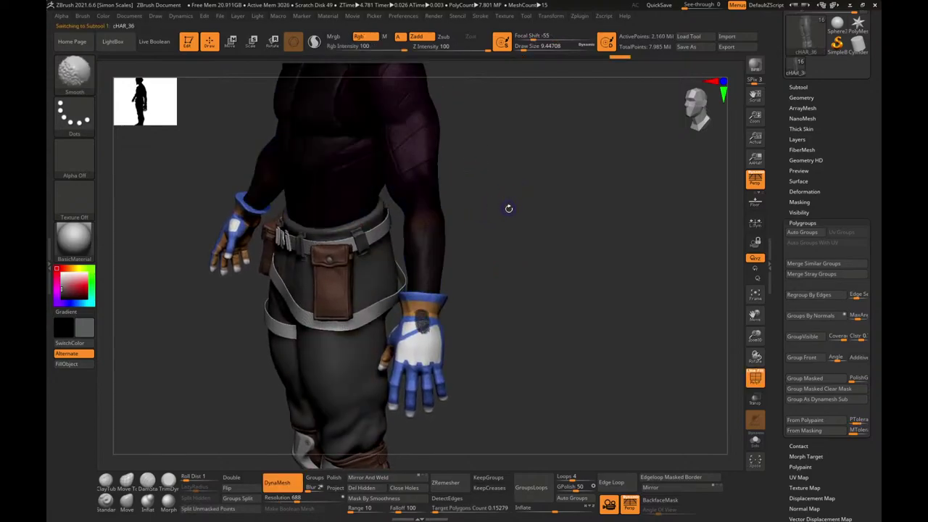
{"action": "left_click", "coordinate": [803, 223]}
{"action": "left_click_drag", "start_coordinate": [590, 309], "coordinate": [548, 252], "text": "alt"}
{"action": "right_click_drag", "start_coordinate": [366, 371], "coordinate": [623, 201]}
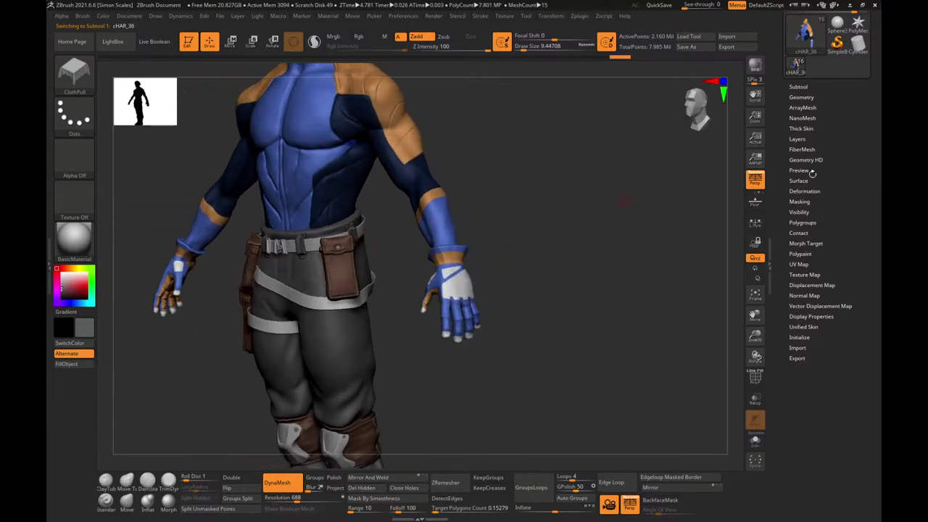
{"action": "left_click_drag", "start_coordinate": [828, 237], "coordinate": [825, 177]}
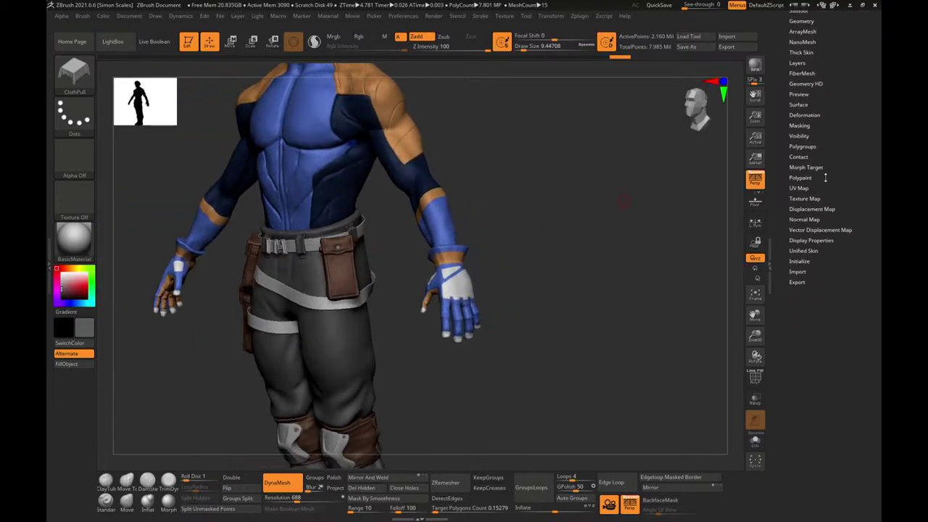
{"action": "right_click_drag", "start_coordinate": [536, 200], "coordinate": [560, 196]}
Step: Switch to the Clay brush with B-C-L and enlarge its draw size
{"action": "key", "text": "b"}
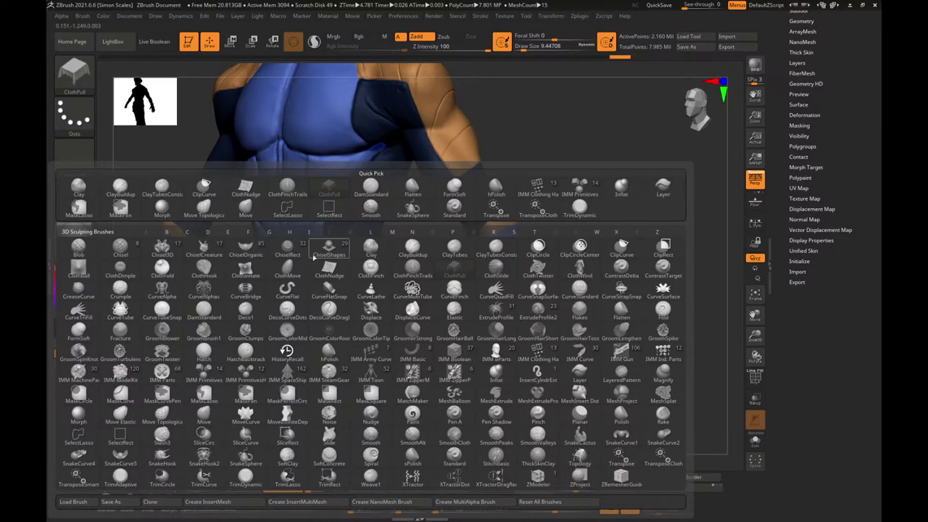
{"action": "key", "text": "c"}
{"action": "key", "text": "l"}
{"action": "right_click_drag", "start_coordinate": [417, 249], "coordinate": [343, 247]}
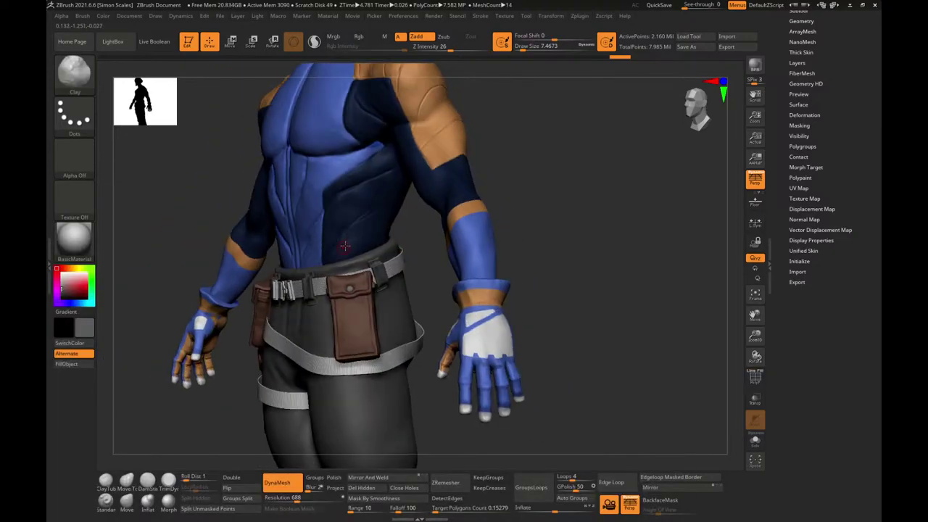
{"action": "key", "text": "s"}
Step: Mask the whole suit body, leaving gloves, belt and pants unmasked, and expand Tool > Polygroups
{"action": "left_click", "coordinate": [334, 215], "text": "ctrl"}
{"action": "left_click", "coordinate": [803, 146]}
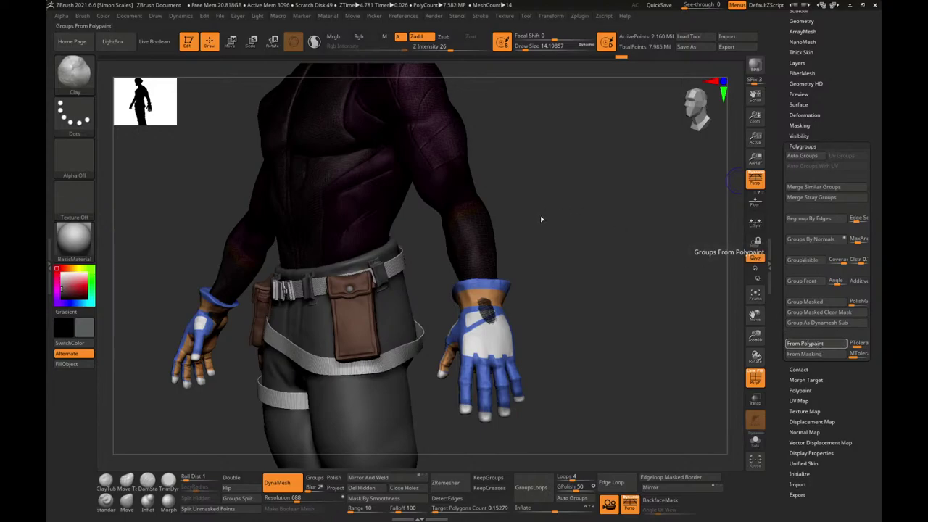
{"action": "left_click_drag", "start_coordinate": [543, 203], "coordinate": [540, 228]}
{"action": "scroll", "coordinate": [855, 65], "scroll_direction": "up", "scroll_amount": 5}
Step: Save the character as new tool version cHAR_37 and orbit to a three-quarter view
{"action": "left_click", "coordinate": [839, 29]}
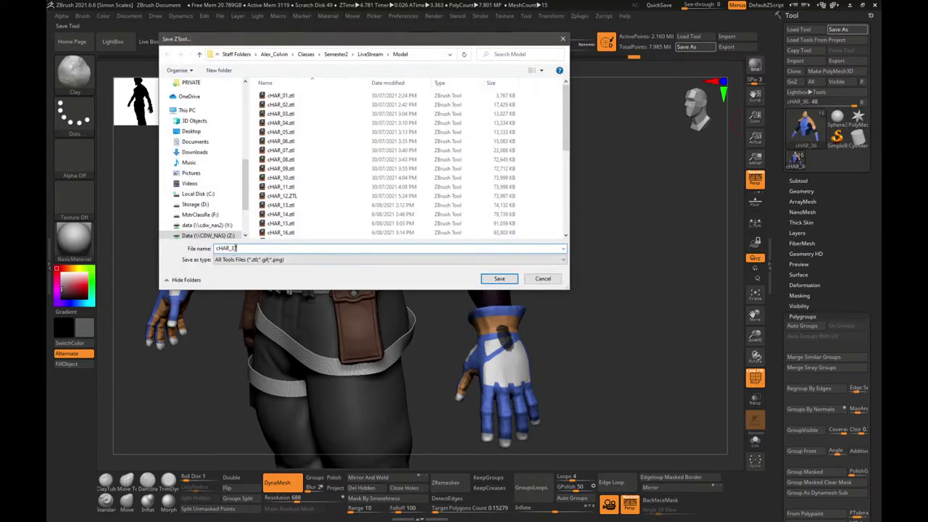
{"action": "key", "text": "Return"}
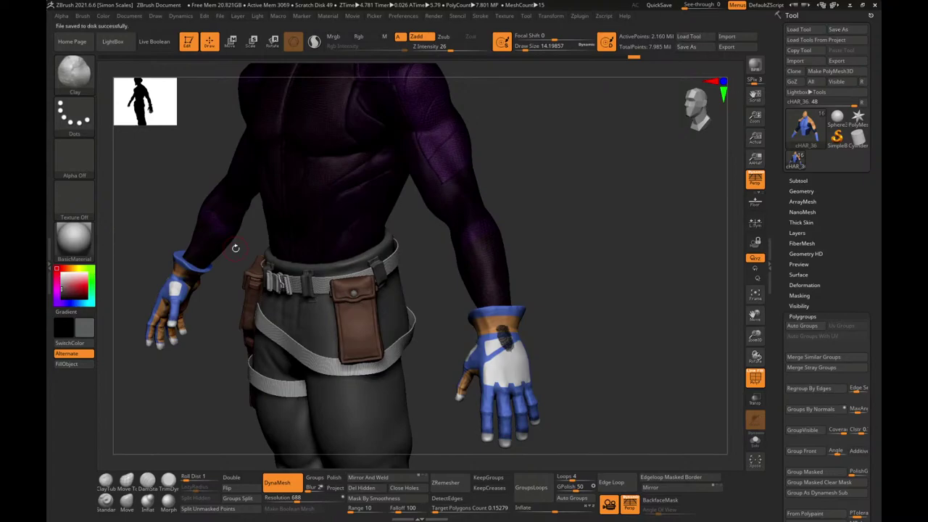
{"action": "left_click_drag", "start_coordinate": [522, 222], "coordinate": [527, 209]}
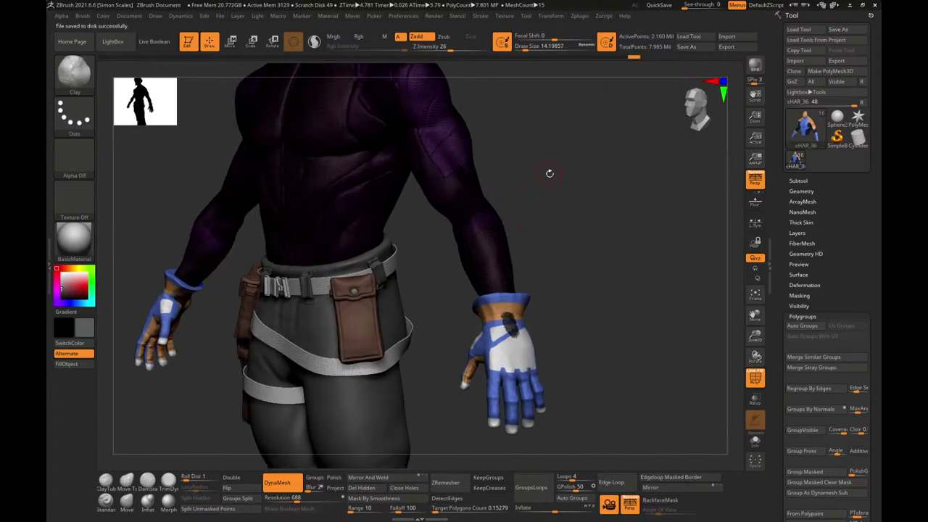
{"action": "left_click", "coordinate": [183, 16]}
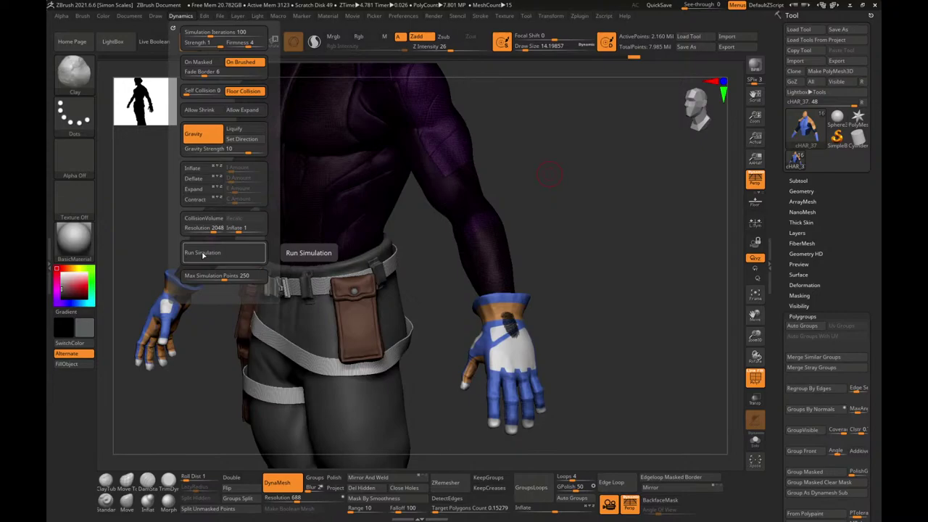
{"action": "scroll", "coordinate": [559, 200], "scroll_direction": "down", "scroll_amount": 5}
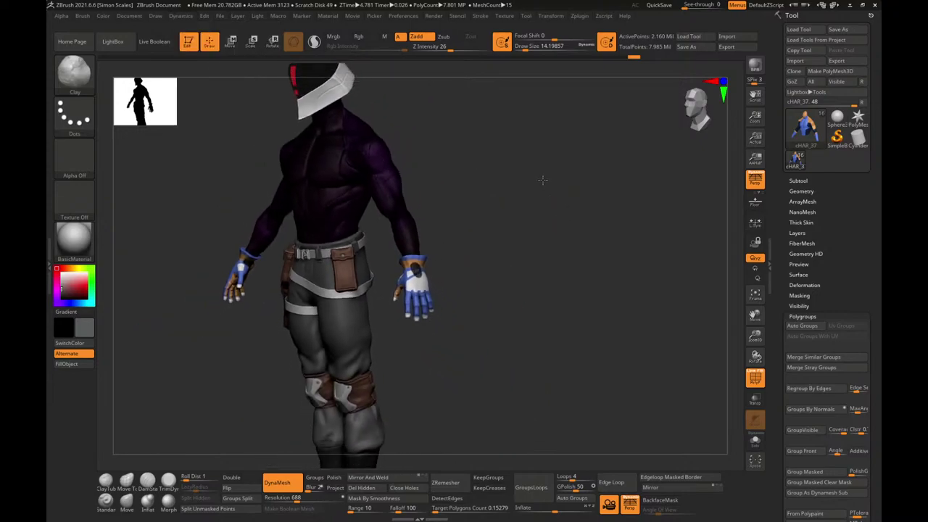
{"action": "mouse_move", "coordinate": [551, 194]}
{"action": "left_mouse_down"}
{"action": "mouse_move", "coordinate": [529, 186]}
{"action": "mouse_move", "coordinate": [539, 227]}
{"action": "mouse_move", "coordinate": [528, 224]}
{"action": "left_mouse_up"}
{"action": "scroll", "coordinate": [524, 217], "scroll_direction": "up", "scroll_amount": 5}
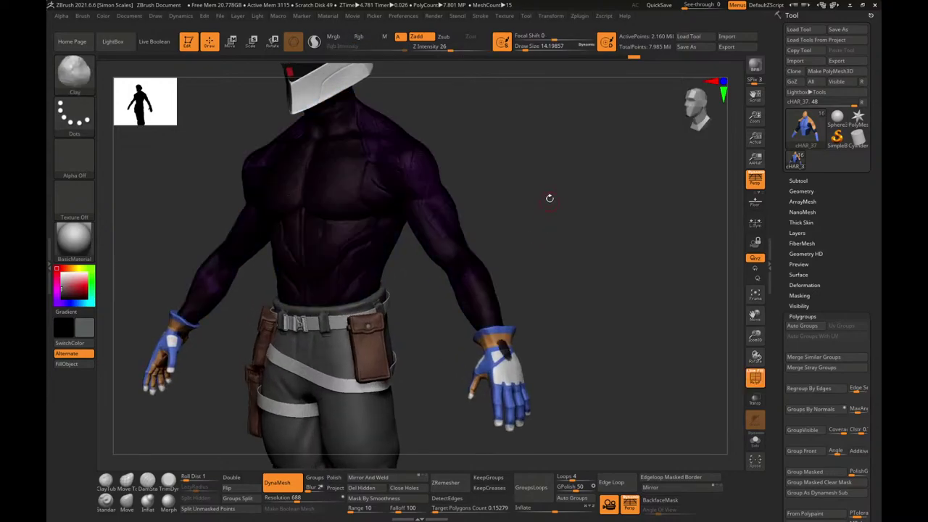
{"action": "mouse_move", "coordinate": [497, 179]}
{"action": "left_mouse_down"}
{"action": "mouse_move", "coordinate": [530, 210]}
{"action": "mouse_move", "coordinate": [507, 201]}
{"action": "mouse_move", "coordinate": [537, 193]}
{"action": "mouse_move", "coordinate": [527, 170]}
{"action": "mouse_move", "coordinate": [458, 170]}
{"action": "mouse_move", "coordinate": [544, 124]}
{"action": "mouse_move", "coordinate": [479, 128]}
{"action": "left_mouse_up"}
Step: Hide the torso polygroup, unhide everything, and sample the dark navy from the sleeve
{"action": "left_click", "coordinate": [460, 182], "text": "ctrl+alt+shift"}
{"action": "key", "text": "ctrl"}
{"action": "left_click", "coordinate": [597, 124], "text": "ctrl+shift"}
{"action": "mouse_move", "coordinate": [80, 289]}
{"action": "left_mouse_down"}
{"action": "mouse_move", "coordinate": [348, 283]}
{"action": "mouse_move", "coordinate": [498, 137]}
{"action": "mouse_move", "coordinate": [475, 155]}
{"action": "mouse_move", "coordinate": [497, 162]}
{"action": "mouse_move", "coordinate": [497, 103]}
{"action": "mouse_move", "coordinate": [428, 99]}
{"action": "left_mouse_up"}
{"action": "key", "text": "space"}
Step: Switch to the Standard brush with Rgb on, Zadd off, and Draw Size about 5
{"action": "key", "text": "b"}
{"action": "key", "text": "s"}
{"action": "key", "text": "t"}
{"action": "key", "text": "space"}
{"action": "left_click", "coordinate": [359, 36]}
{"action": "left_click", "coordinate": [416, 37]}
{"action": "key", "text": "space"}
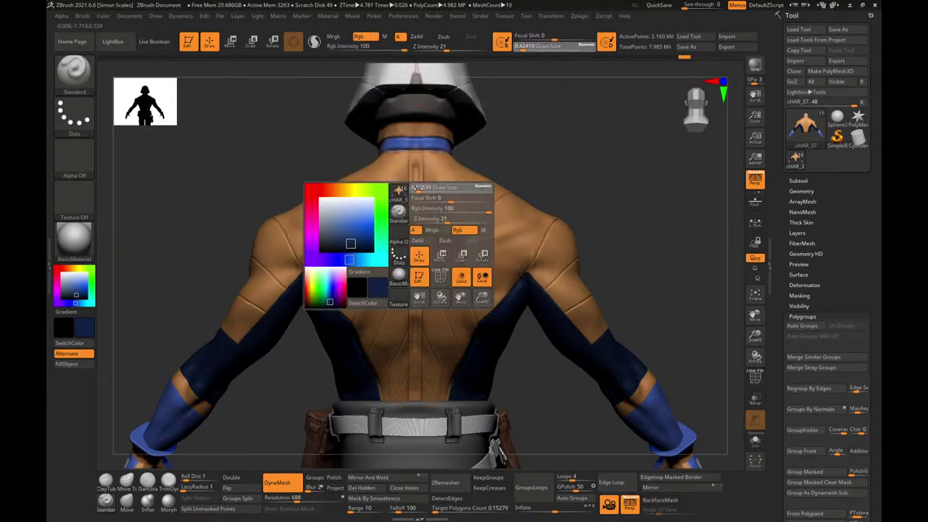
{"action": "key", "text": "ctrl"}
{"action": "key", "text": "space"}
{"action": "left_click_drag", "start_coordinate": [415, 153], "coordinate": [408, 153]}
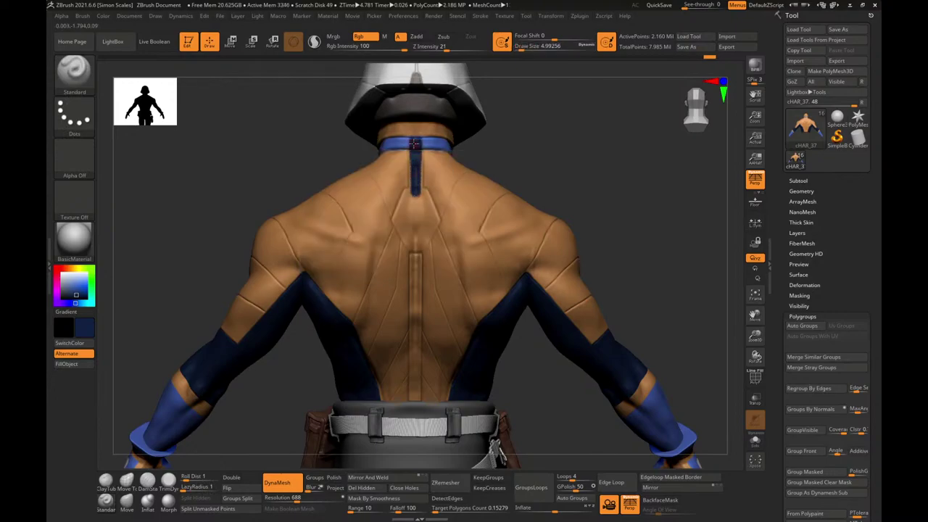
Step: Extend the blue neck strip down the spine, then shrink the brush to about 3.7
{"action": "left_click_drag", "start_coordinate": [414, 190], "coordinate": [415, 211]}
{"action": "right_click_drag", "start_coordinate": [416, 212], "coordinate": [403, 98], "text": "alt"}
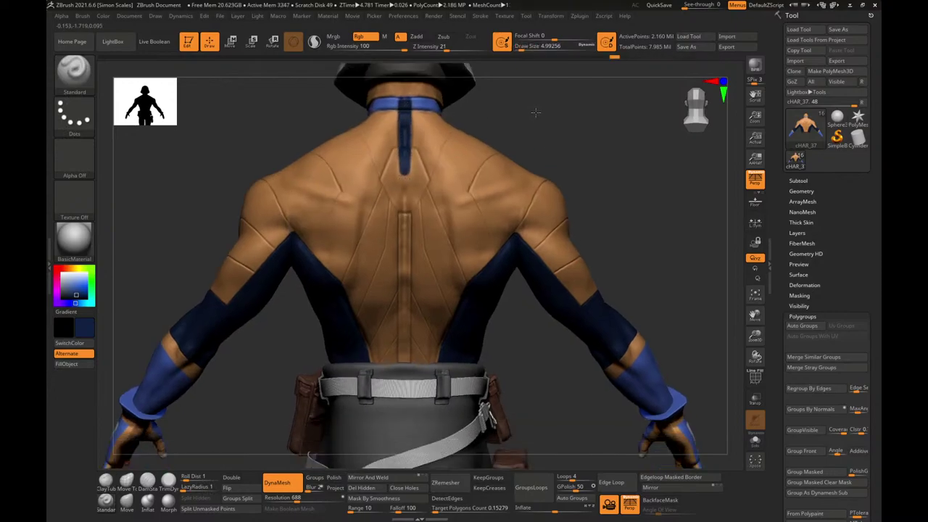
{"action": "key", "text": "space"}
{"action": "left_click_drag", "start_coordinate": [403, 97], "coordinate": [401, 101]}
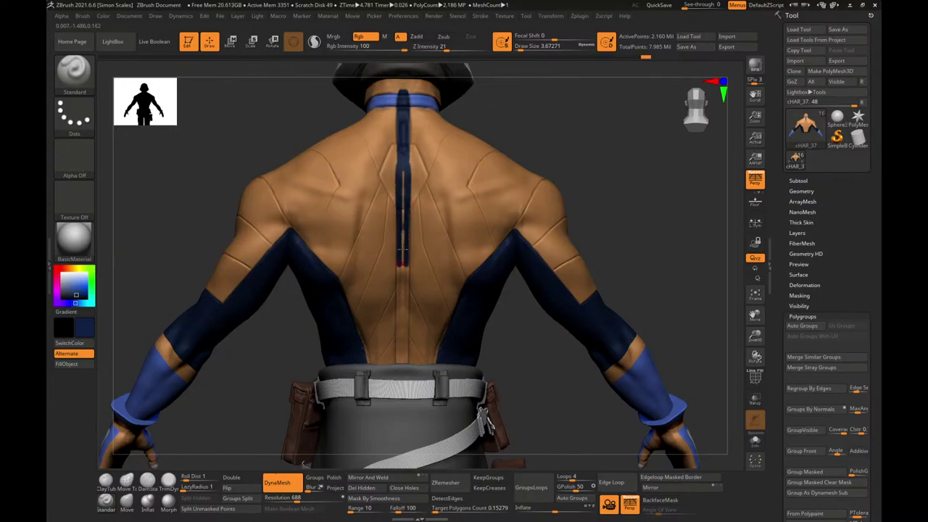
Step: Hide the hat and belt subtools and paint a dark blue stripe down the spine
{"action": "left_click", "coordinate": [798, 180]}
{"action": "left_click", "coordinate": [856, 200], "text": "shift"}
{"action": "left_click_drag", "start_coordinate": [669, 209], "coordinate": [589, 137]}
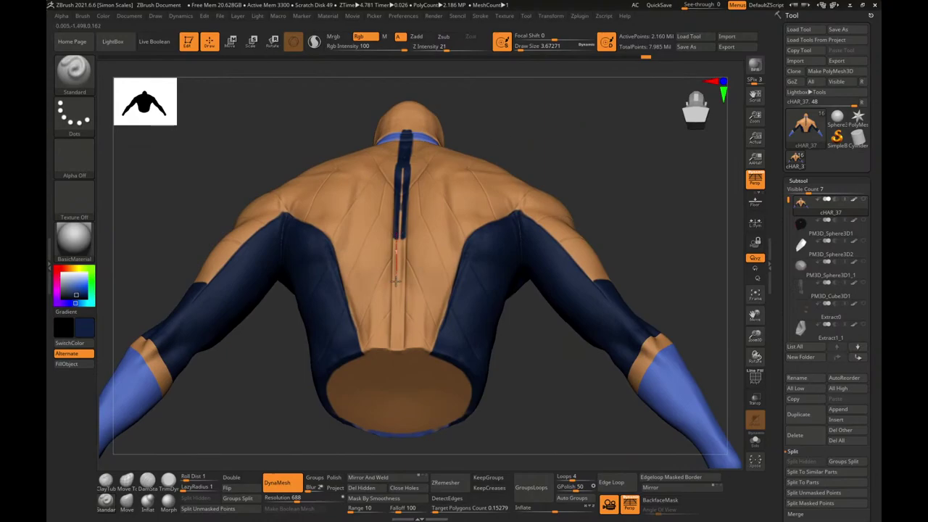
{"action": "left_click_drag", "start_coordinate": [392, 354], "coordinate": [392, 353]}
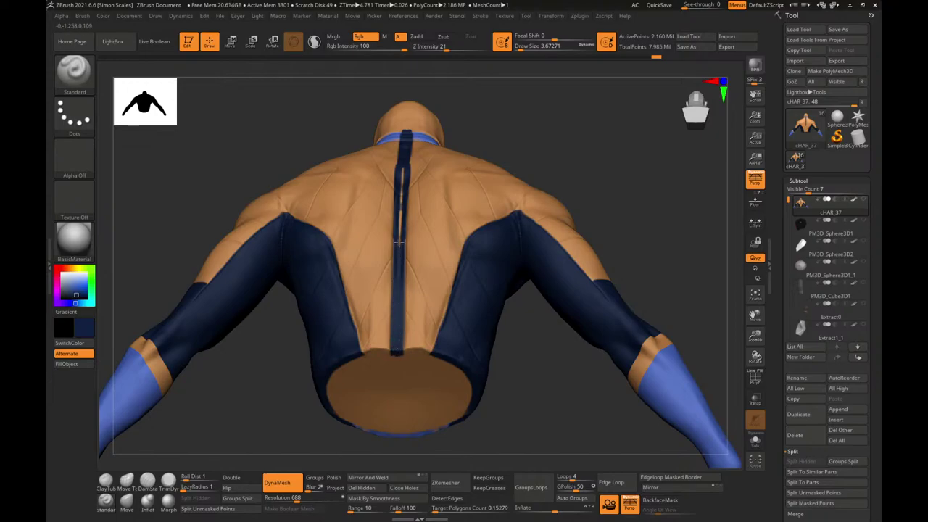
Step: Paint a whitish band along the upper rim of the waist opening
{"action": "left_click_drag", "start_coordinate": [408, 222], "coordinate": [466, 276]}
{"action": "mouse_move", "coordinate": [335, 378]}
{"action": "left_mouse_down"}
{"action": "mouse_move", "coordinate": [331, 387]}
{"action": "mouse_move", "coordinate": [343, 369]}
{"action": "mouse_move", "coordinate": [483, 385]}
{"action": "mouse_move", "coordinate": [514, 363]}
{"action": "mouse_move", "coordinate": [541, 314]}
{"action": "mouse_move", "coordinate": [544, 283]}
{"action": "mouse_move", "coordinate": [555, 284]}
{"action": "mouse_move", "coordinate": [540, 244]}
{"action": "mouse_move", "coordinate": [543, 209]}
{"action": "mouse_move", "coordinate": [382, 258]}
{"action": "left_mouse_up"}
{"action": "mouse_move", "coordinate": [364, 288]}
{"action": "left_mouse_down"}
{"action": "mouse_move", "coordinate": [375, 266]}
{"action": "mouse_move", "coordinate": [367, 274]}
{"action": "left_mouse_up"}
{"action": "left_click_drag", "start_coordinate": [349, 319], "coordinate": [351, 335]}
{"action": "mouse_move", "coordinate": [528, 326]}
{"action": "left_mouse_down"}
{"action": "mouse_move", "coordinate": [545, 245]}
{"action": "mouse_move", "coordinate": [365, 337]}
{"action": "mouse_move", "coordinate": [403, 350]}
{"action": "left_mouse_up"}
Step: Paint the whole waist cap white using Focal Shift -60 and Draw Size near 9.5
{"action": "left_click_drag", "start_coordinate": [443, 327], "coordinate": [410, 346]}
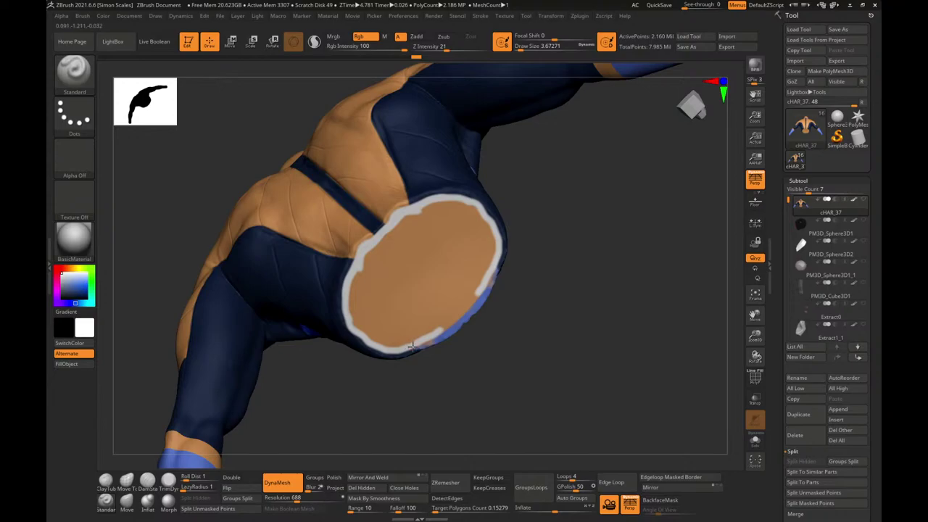
{"action": "left_click_drag", "start_coordinate": [451, 324], "coordinate": [472, 300]}
{"action": "key", "text": "space"}
{"action": "mouse_move", "coordinate": [429, 245]}
{"action": "left_mouse_down"}
{"action": "mouse_move", "coordinate": [393, 272]}
{"action": "mouse_move", "coordinate": [371, 258]}
{"action": "mouse_move", "coordinate": [390, 238]}
{"action": "mouse_move", "coordinate": [412, 272]}
{"action": "mouse_move", "coordinate": [388, 262]}
{"action": "left_mouse_up"}
{"action": "key", "text": "space"}
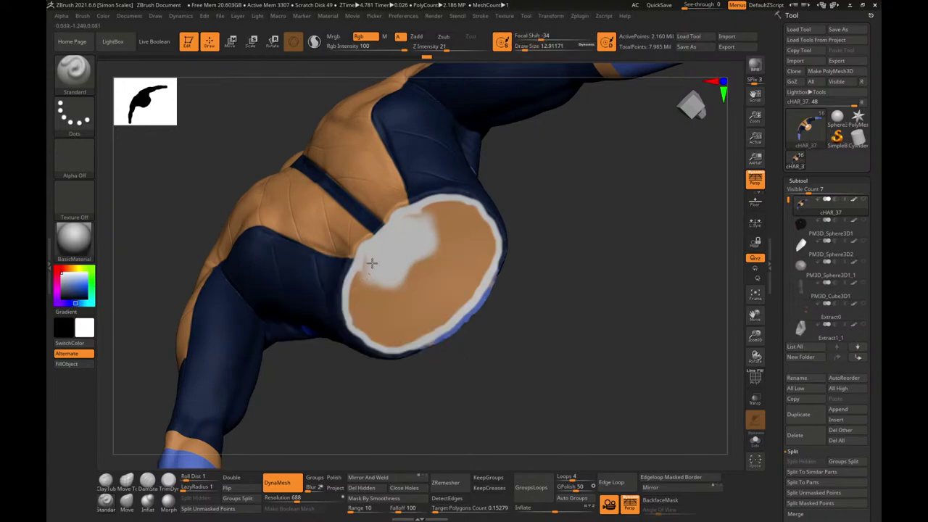
{"action": "key", "text": "space"}
{"action": "left_click_drag", "start_coordinate": [401, 300], "coordinate": [393, 301]}
{"action": "mouse_move", "coordinate": [406, 290]}
{"action": "left_mouse_down"}
{"action": "mouse_move", "coordinate": [360, 278]}
{"action": "mouse_move", "coordinate": [355, 311]}
{"action": "mouse_move", "coordinate": [365, 326]}
{"action": "mouse_move", "coordinate": [388, 340]}
{"action": "mouse_move", "coordinate": [431, 325]}
{"action": "mouse_move", "coordinate": [458, 302]}
{"action": "mouse_move", "coordinate": [401, 330]}
{"action": "mouse_move", "coordinate": [377, 317]}
{"action": "mouse_move", "coordinate": [411, 257]}
{"action": "mouse_move", "coordinate": [421, 264]}
{"action": "mouse_move", "coordinate": [471, 244]}
{"action": "mouse_move", "coordinate": [460, 296]}
{"action": "left_mouse_up"}
{"action": "mouse_move", "coordinate": [511, 214]}
{"action": "left_mouse_down"}
{"action": "mouse_move", "coordinate": [522, 207]}
{"action": "mouse_move", "coordinate": [605, 259]}
{"action": "mouse_move", "coordinate": [140, 249]}
{"action": "left_mouse_up"}
Step: Sample blue and inspect the white cap face-on, edge-on, and from the back
{"action": "key", "text": "c"}
{"action": "key", "text": "space"}
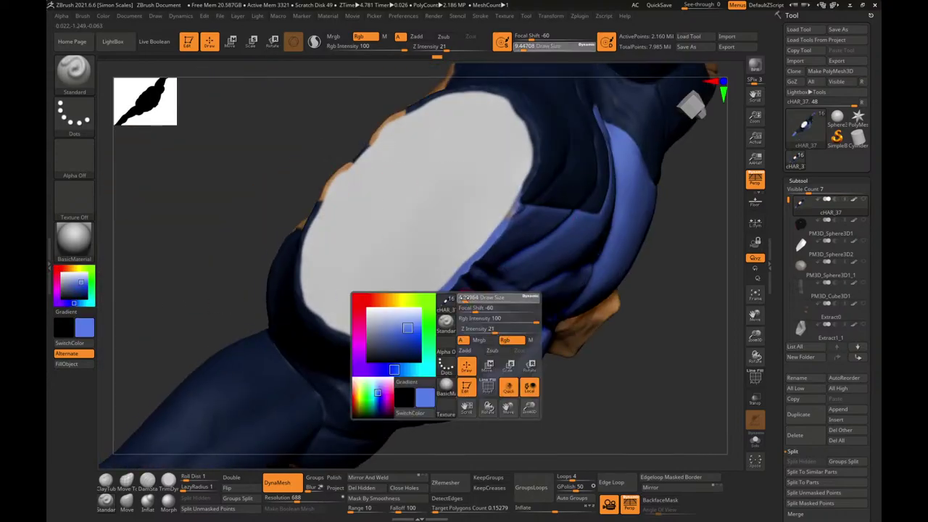
{"action": "left_click_drag", "start_coordinate": [667, 276], "coordinate": [413, 302]}
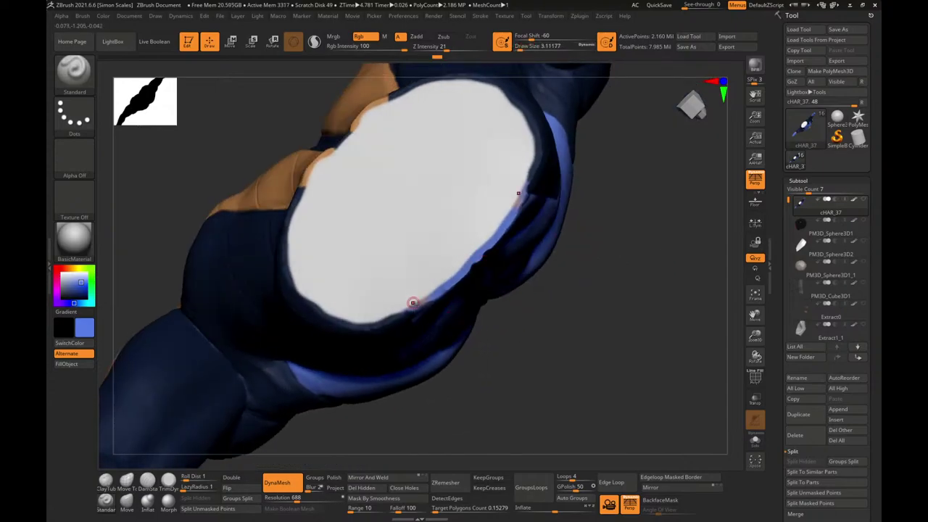
{"action": "left_click_drag", "start_coordinate": [601, 234], "coordinate": [589, 265]}
{"action": "left_click_drag", "start_coordinate": [576, 309], "coordinate": [571, 247]}
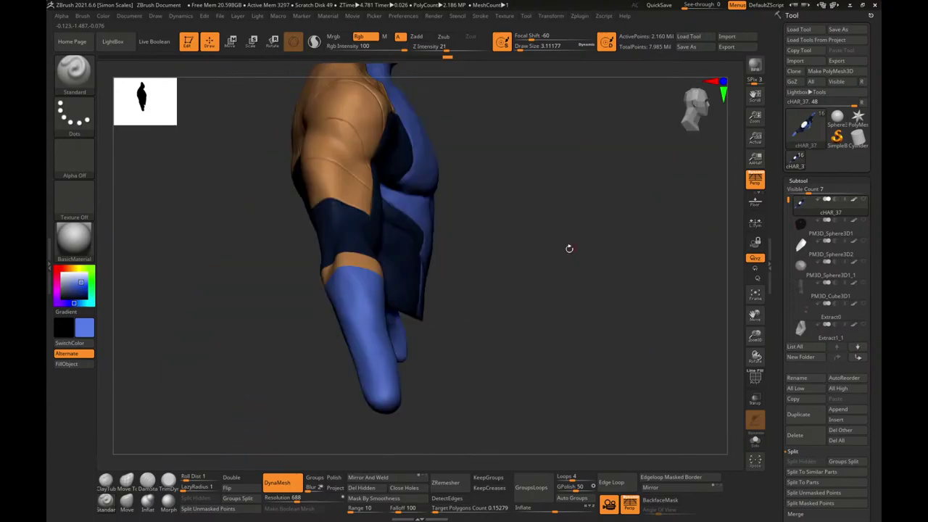
{"action": "left_click_drag", "start_coordinate": [486, 212], "coordinate": [398, 181]}
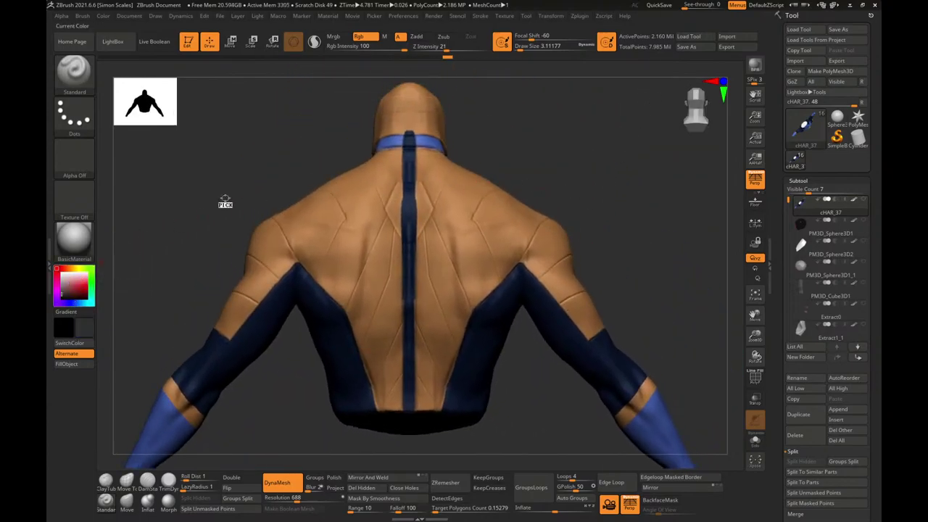
{"action": "left_click_drag", "start_coordinate": [511, 116], "coordinate": [442, 135]}
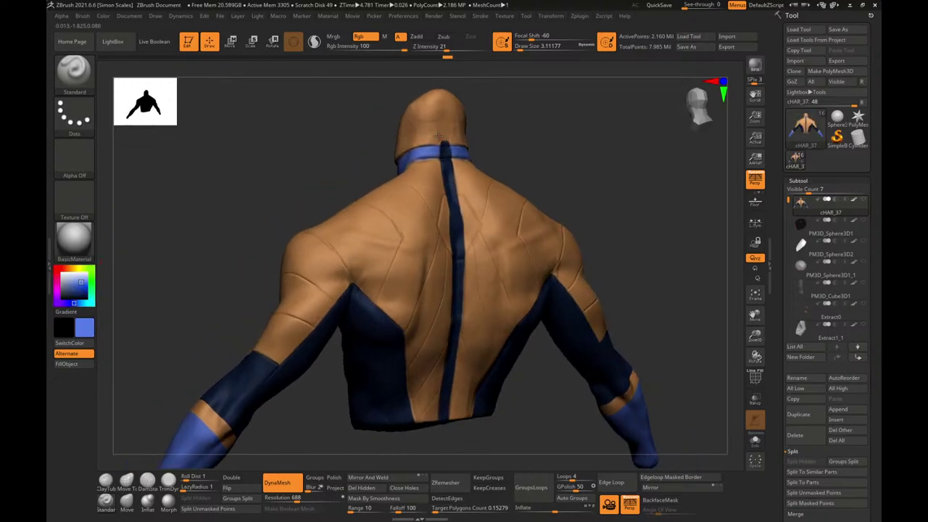
Step: Zoom in on the back of the neck and pick a grey paint colour
{"action": "key", "text": "c"}
{"action": "left_click_drag", "start_coordinate": [543, 130], "coordinate": [401, 153], "text": "alt"}
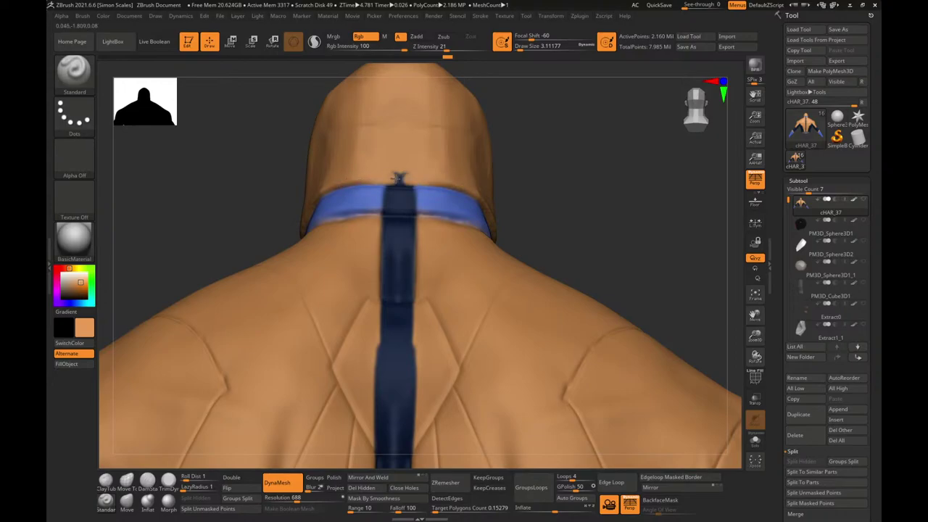
{"action": "left_click_drag", "start_coordinate": [578, 215], "coordinate": [526, 181]}
{"action": "left_click", "coordinate": [57, 289]}
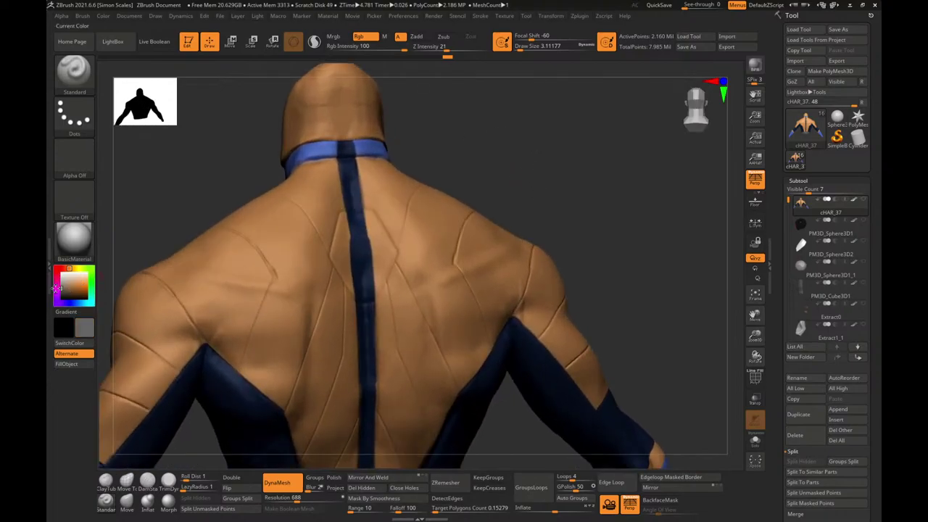
{"action": "left_click_drag", "start_coordinate": [508, 141], "coordinate": [475, 145]}
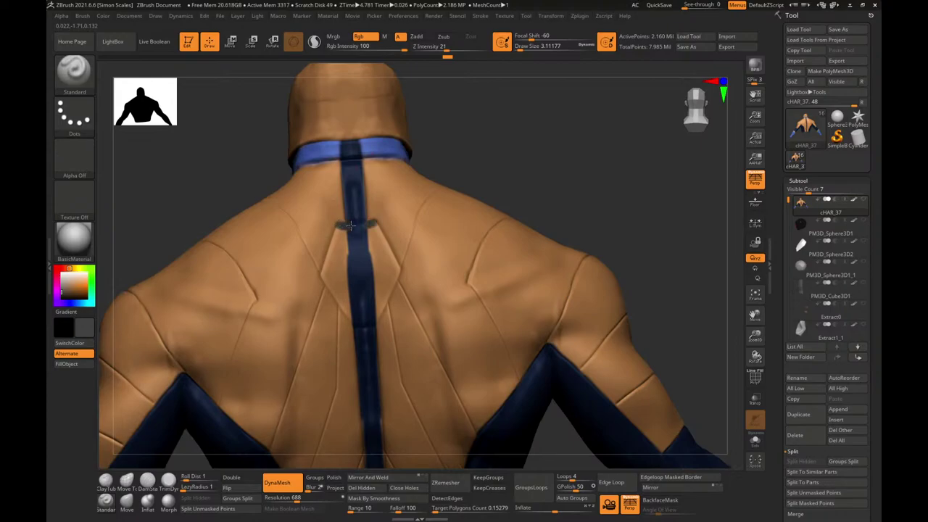
Step: Paint grey emblem legs beside the spine and fill grey over the blue stripe between the shoulders
{"action": "left_click", "coordinate": [61, 288]}
{"action": "left_click_drag", "start_coordinate": [518, 139], "coordinate": [490, 134]}
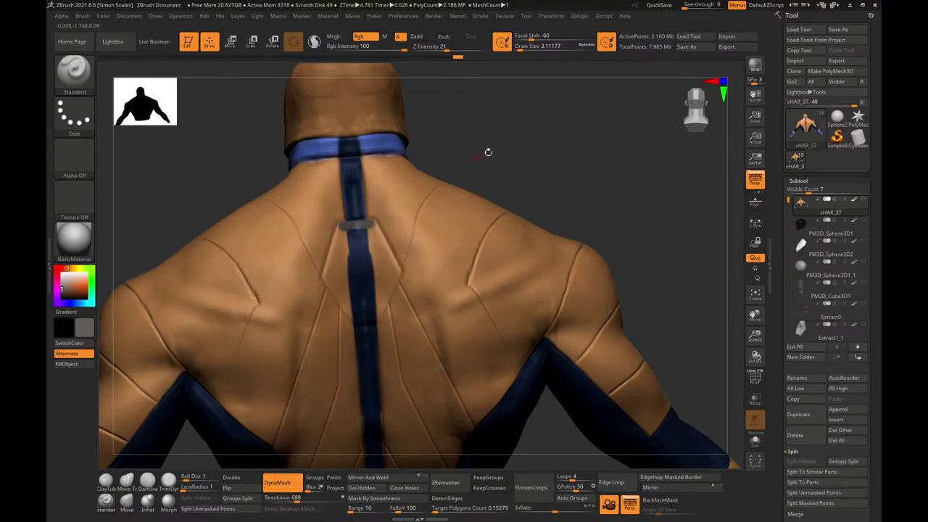
{"action": "left_click_drag", "start_coordinate": [484, 154], "coordinate": [402, 161]}
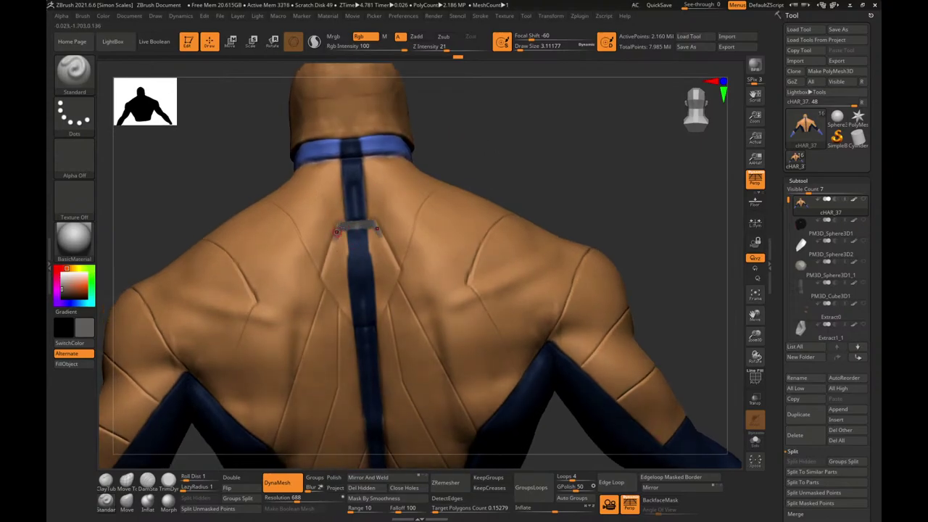
{"action": "left_click_drag", "start_coordinate": [331, 263], "coordinate": [341, 226]}
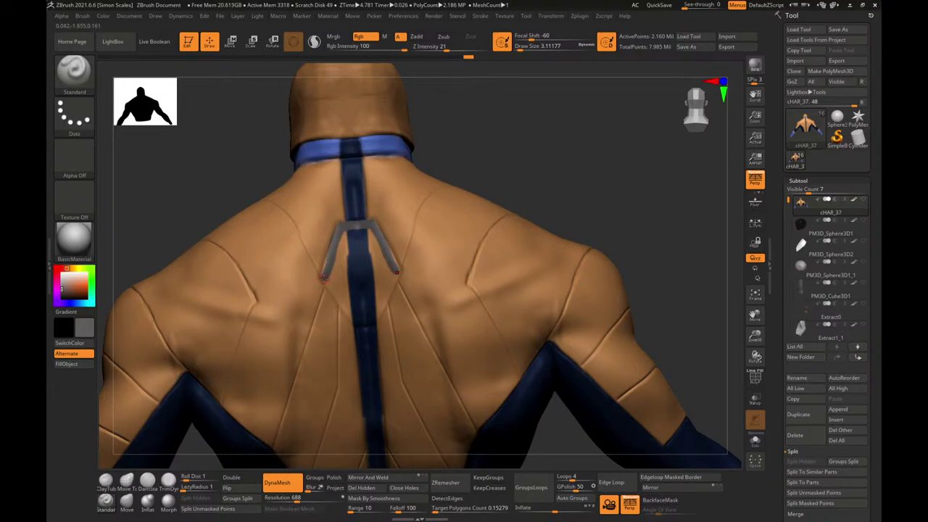
{"action": "mouse_move", "coordinate": [506, 145]}
{"action": "left_mouse_down"}
{"action": "mouse_move", "coordinate": [329, 280]}
{"action": "mouse_move", "coordinate": [333, 290]}
{"action": "mouse_move", "coordinate": [324, 277]}
{"action": "mouse_move", "coordinate": [346, 309]}
{"action": "left_mouse_up"}
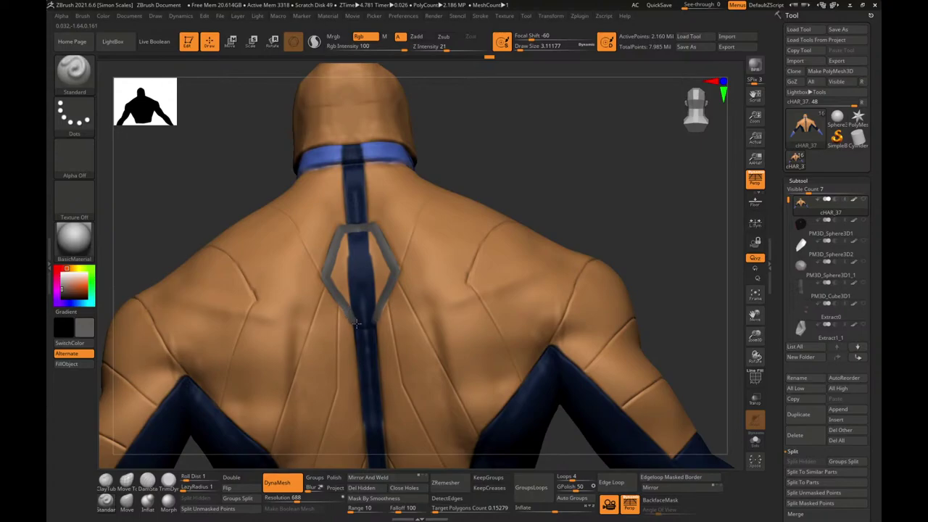
{"action": "mouse_move", "coordinate": [352, 313]}
{"action": "left_mouse_down"}
{"action": "mouse_move", "coordinate": [330, 276]}
{"action": "mouse_move", "coordinate": [348, 236]}
{"action": "left_mouse_up"}
{"action": "mouse_move", "coordinate": [347, 276]}
{"action": "left_mouse_down"}
{"action": "mouse_move", "coordinate": [357, 314]}
{"action": "mouse_move", "coordinate": [354, 234]}
{"action": "mouse_move", "coordinate": [359, 312]}
{"action": "left_mouse_up"}
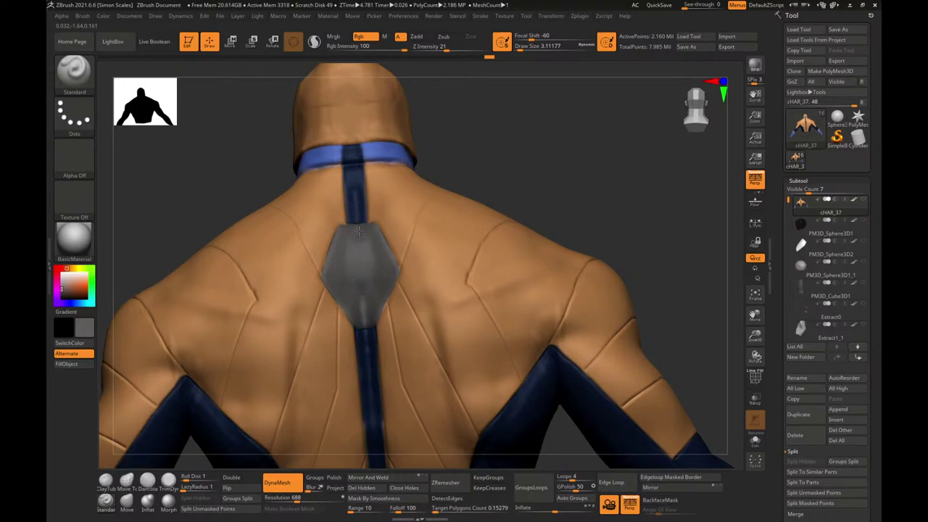
{"action": "mouse_move", "coordinate": [501, 145]}
{"action": "left_mouse_down", "text": "alt"}
{"action": "mouse_move", "coordinate": [513, 141]}
{"action": "mouse_move", "coordinate": [459, 170]}
{"action": "mouse_move", "coordinate": [495, 159]}
{"action": "mouse_move", "coordinate": [478, 170]}
{"action": "mouse_move", "coordinate": [483, 190]}
{"action": "mouse_move", "coordinate": [531, 177]}
{"action": "mouse_move", "coordinate": [515, 174]}
{"action": "mouse_move", "coordinate": [508, 141]}
{"action": "mouse_move", "coordinate": [621, 143]}
{"action": "mouse_move", "coordinate": [583, 158]}
{"action": "mouse_move", "coordinate": [577, 132]}
{"action": "mouse_move", "coordinate": [587, 158]}
{"action": "mouse_move", "coordinate": [182, 209]}
{"action": "left_mouse_up", "text": "alt"}
Step: Sample the chest blue, frame the torso, and expand Tool > Polygroups to Groups From Polypaint
{"action": "key", "text": "c"}
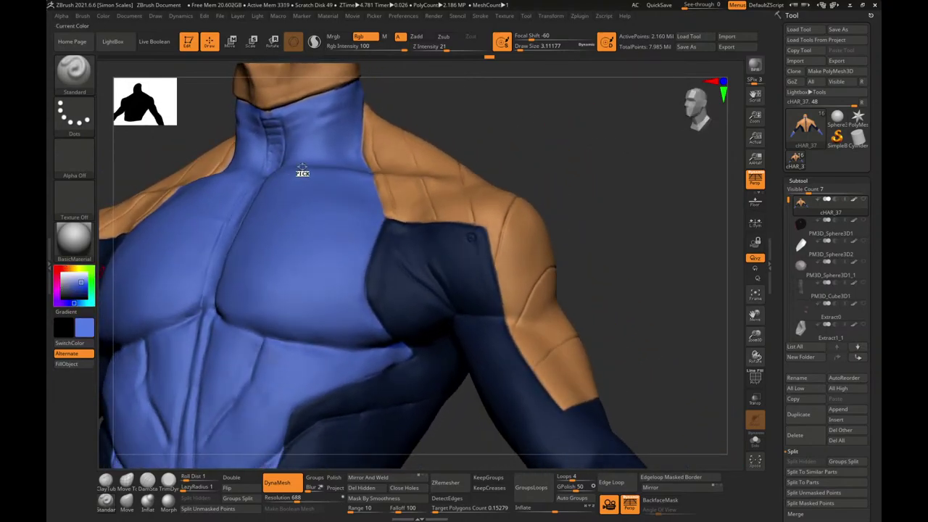
{"action": "left_click_drag", "start_coordinate": [431, 94], "coordinate": [367, 161]}
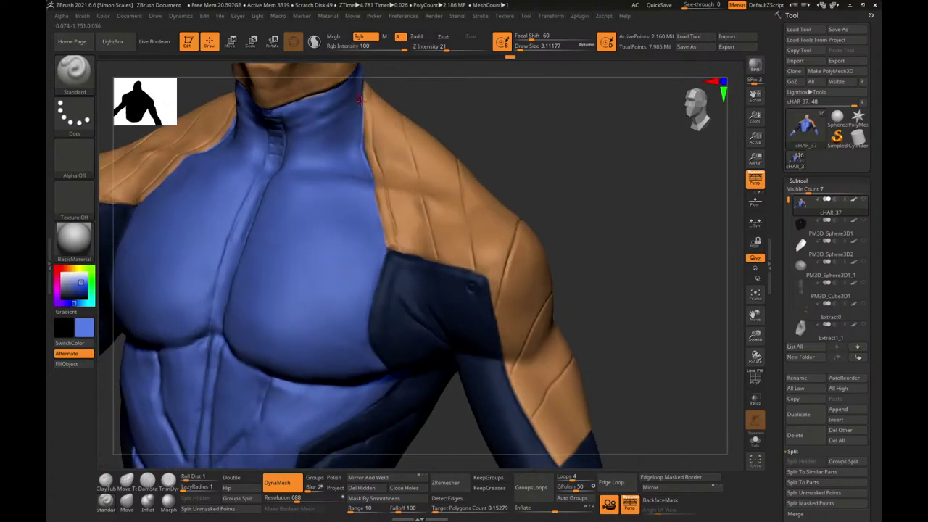
{"action": "key", "text": "f"}
{"action": "left_click_drag", "start_coordinate": [576, 203], "coordinate": [559, 212]}
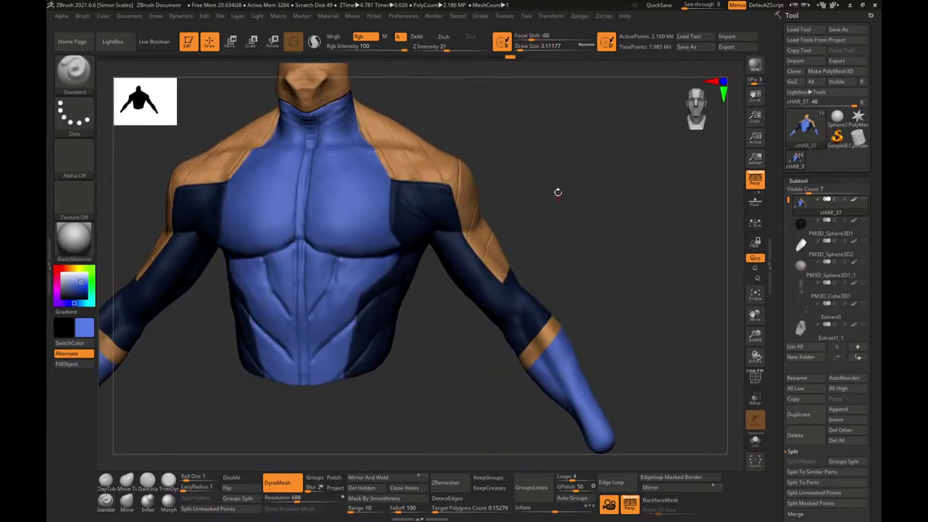
{"action": "scroll", "coordinate": [827, 279], "scroll_direction": "down", "scroll_amount": 10}
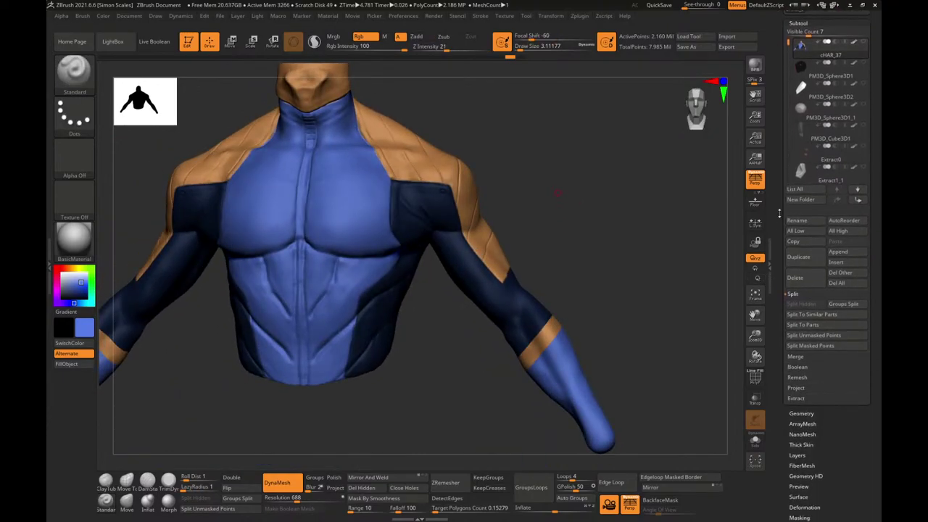
{"action": "scroll", "coordinate": [822, 288], "scroll_direction": "down", "scroll_amount": 1}
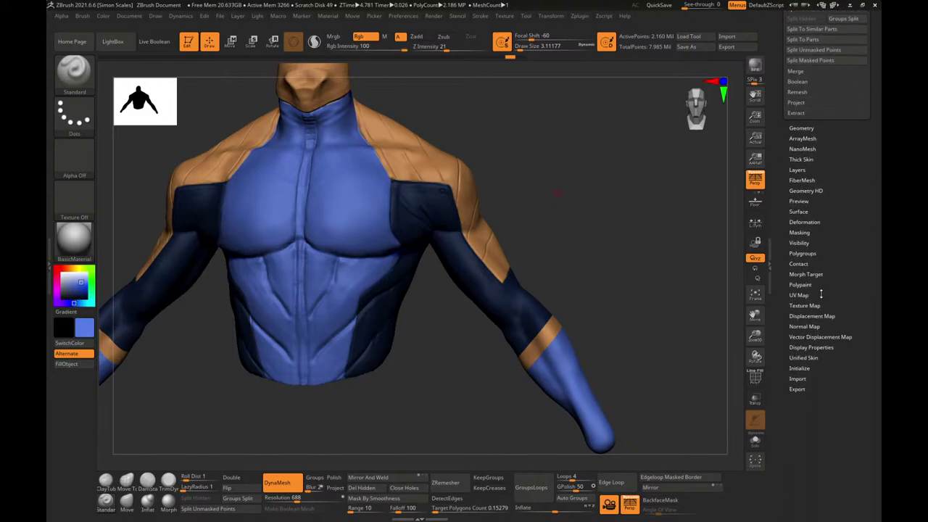
{"action": "left_click", "coordinate": [809, 253]}
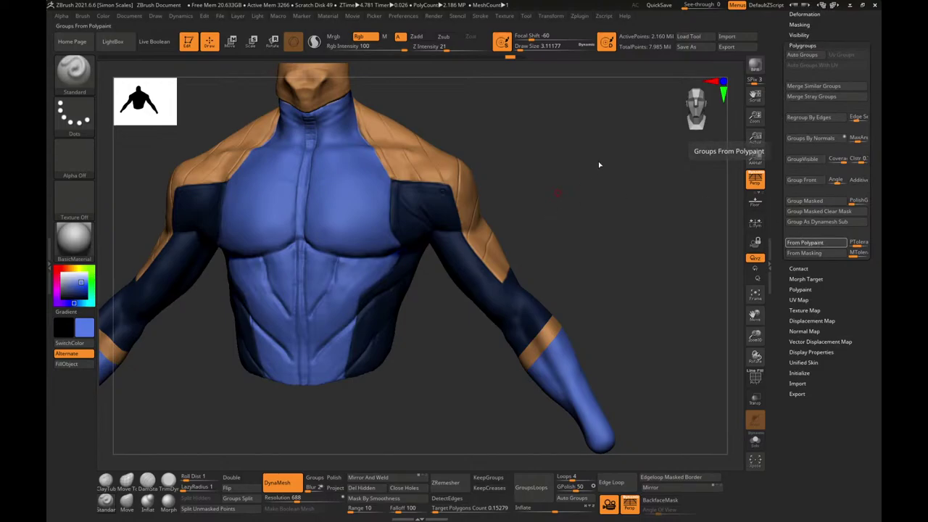
{"action": "mouse_move", "coordinate": [582, 199]}
{"action": "left_mouse_down"}
{"action": "mouse_move", "coordinate": [544, 200]}
{"action": "mouse_move", "coordinate": [514, 168]}
{"action": "mouse_move", "coordinate": [538, 137]}
{"action": "mouse_move", "coordinate": [562, 167]}
{"action": "left_mouse_up"}
{"action": "scroll", "coordinate": [834, 80], "scroll_direction": "up", "scroll_amount": 5}
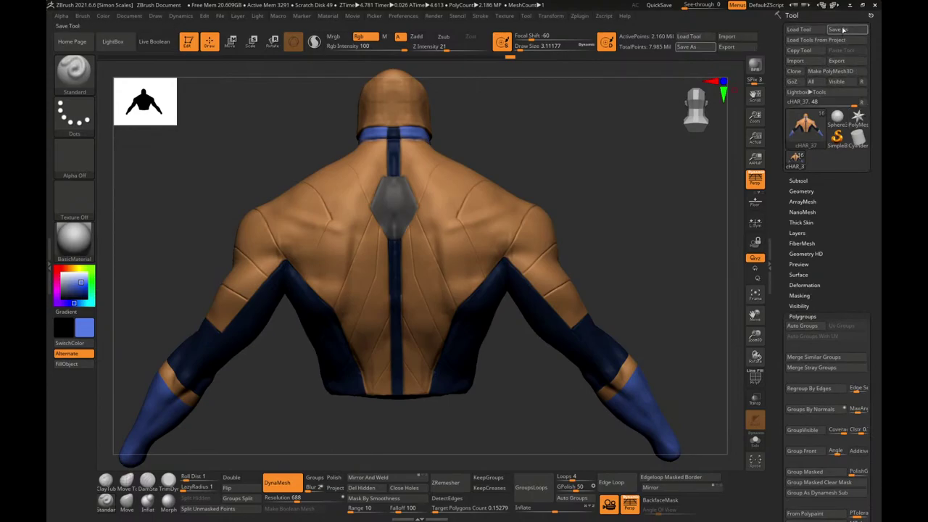
{"action": "left_click", "coordinate": [840, 29]}
{"action": "left_click", "coordinate": [243, 248]}
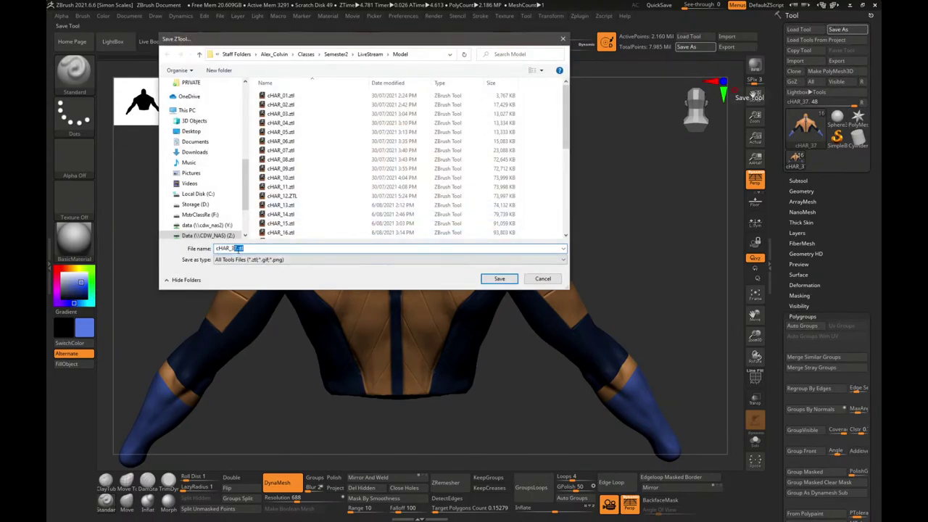
{"action": "key", "text": "Return"}
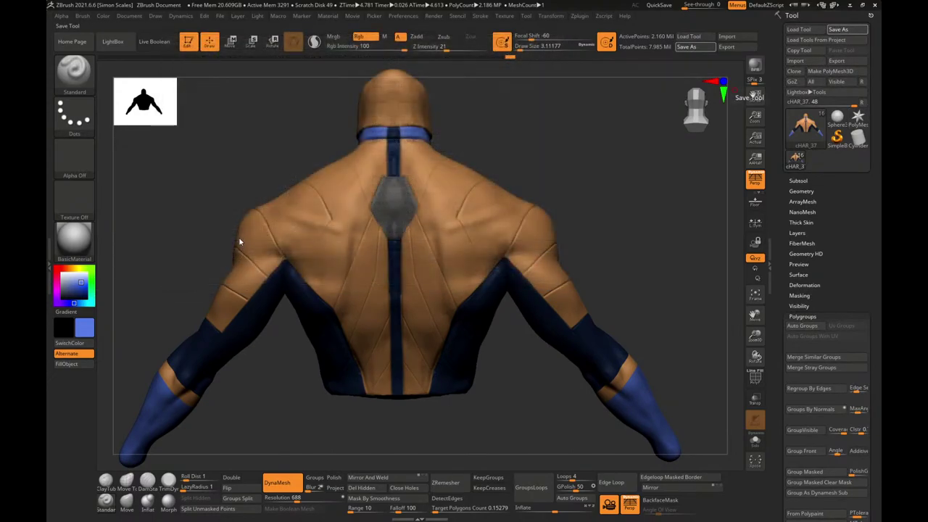
{"action": "left_click_drag", "start_coordinate": [572, 158], "coordinate": [564, 160]}
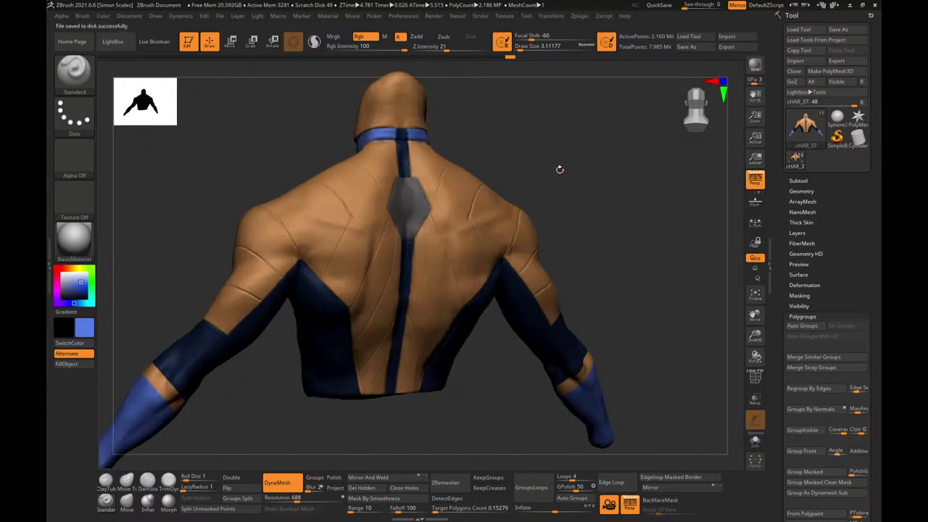
{"action": "mouse_move", "coordinate": [558, 171]}
{"action": "left_mouse_down"}
{"action": "mouse_move", "coordinate": [556, 151]}
{"action": "mouse_move", "coordinate": [589, 187]}
{"action": "mouse_move", "coordinate": [609, 172]}
{"action": "mouse_move", "coordinate": [592, 204]}
{"action": "mouse_move", "coordinate": [625, 154]}
{"action": "left_mouse_up"}
{"action": "key", "text": "shift+f"}
{"action": "key", "text": "shift+f"}
{"action": "mouse_move", "coordinate": [573, 174]}
{"action": "left_mouse_down"}
{"action": "mouse_move", "coordinate": [565, 176]}
{"action": "mouse_move", "coordinate": [588, 176]}
{"action": "mouse_move", "coordinate": [616, 152]}
{"action": "mouse_move", "coordinate": [569, 160]}
{"action": "mouse_move", "coordinate": [580, 161]}
{"action": "mouse_move", "coordinate": [576, 170]}
{"action": "left_mouse_up"}
Step: Isolate the tan polygroup panels to inspect them, then unhide the whole torso
{"action": "left_click", "coordinate": [506, 187], "text": "ctrl+shift"}
{"action": "mouse_move", "coordinate": [506, 187]}
{"action": "left_mouse_down"}
{"action": "mouse_move", "coordinate": [443, 268]}
{"action": "mouse_move", "coordinate": [395, 308]}
{"action": "left_mouse_up"}
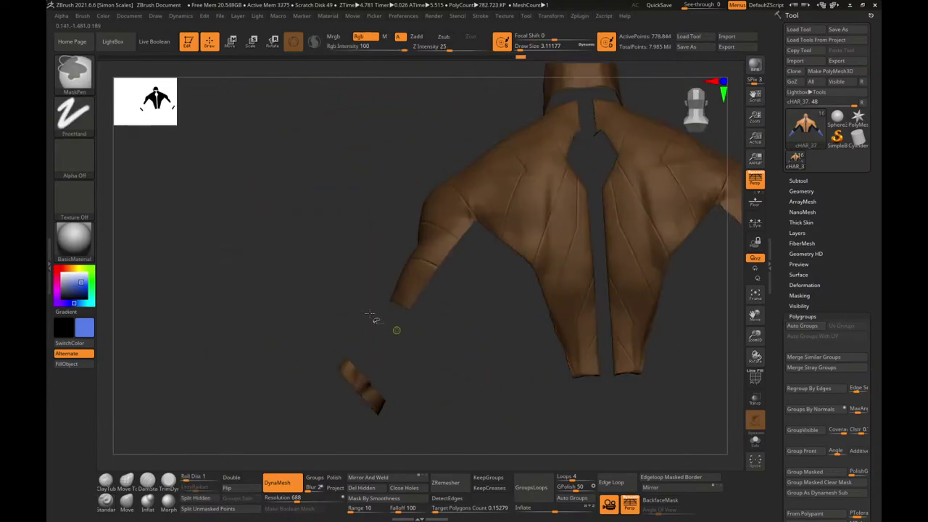
{"action": "left_click", "coordinate": [321, 280], "text": "ctrl+shift"}
{"action": "left_click_drag", "start_coordinate": [321, 280], "coordinate": [555, 178]}
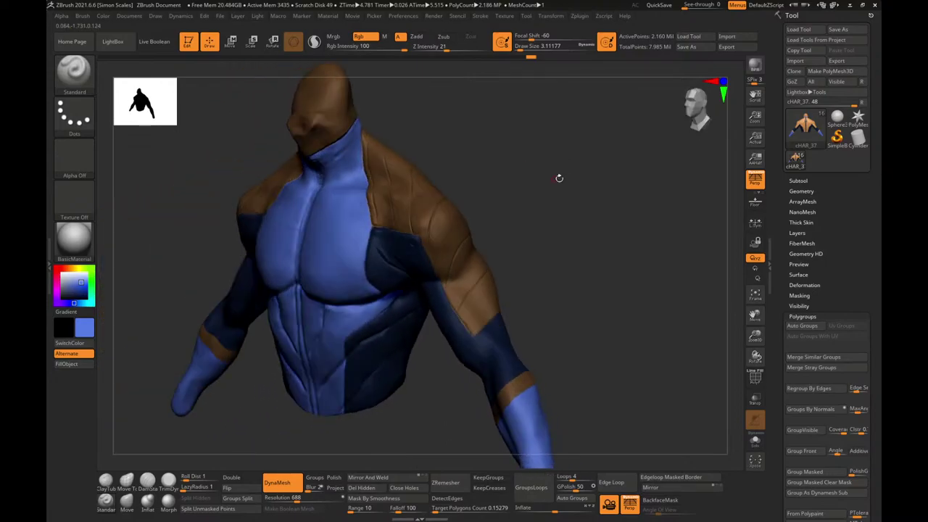
Step: Extract the tan panels in Subtool > Extract with Thick 0 and accept the new subtool
{"action": "left_click", "coordinate": [798, 181]}
{"action": "left_click", "coordinate": [797, 342]}
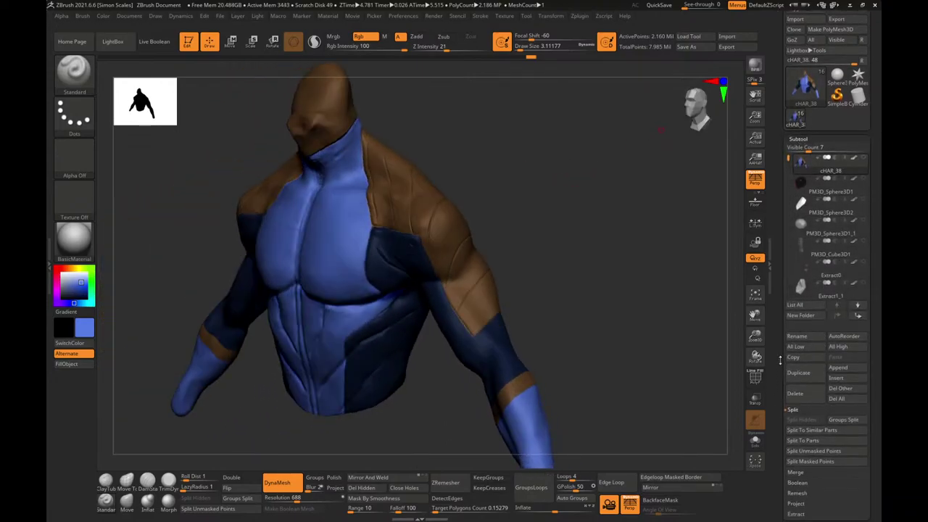
{"action": "left_click", "coordinate": [802, 406]}
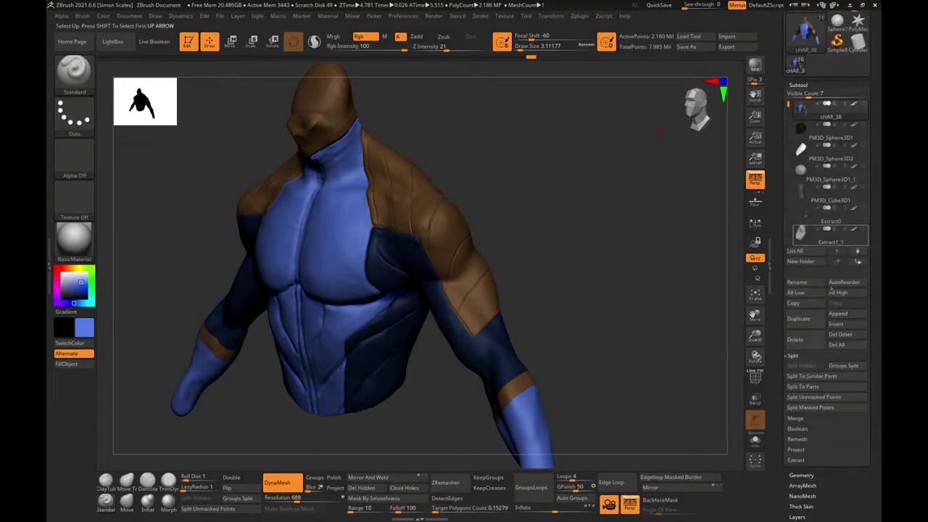
{"action": "left_click", "coordinate": [801, 317]}
{"action": "left_click", "coordinate": [797, 300]}
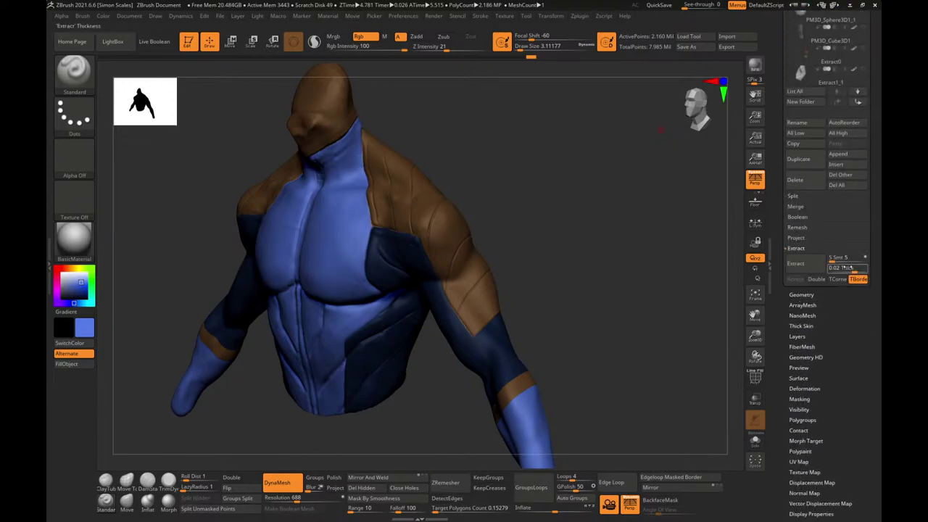
{"action": "type", "text": "0"}
{"action": "key", "text": "Return"}
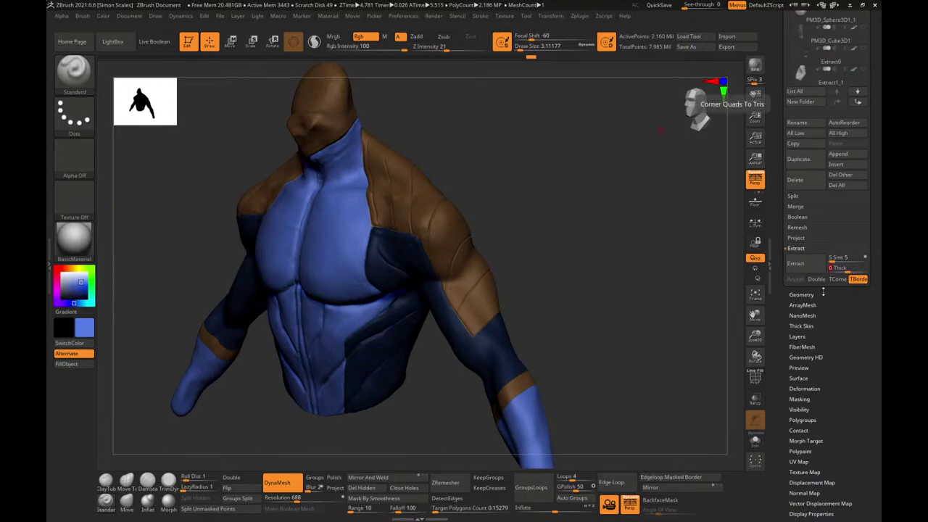
{"action": "left_click", "coordinate": [802, 269]}
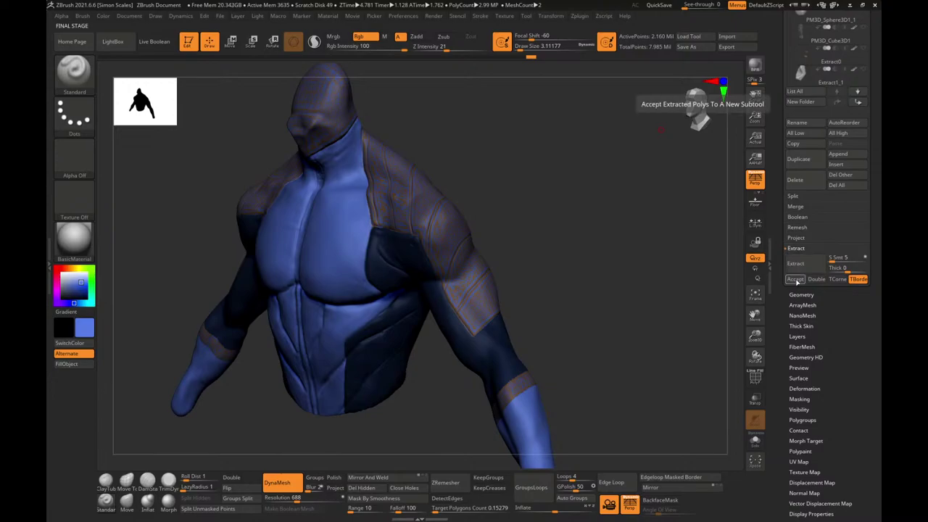
{"action": "left_click", "coordinate": [796, 279]}
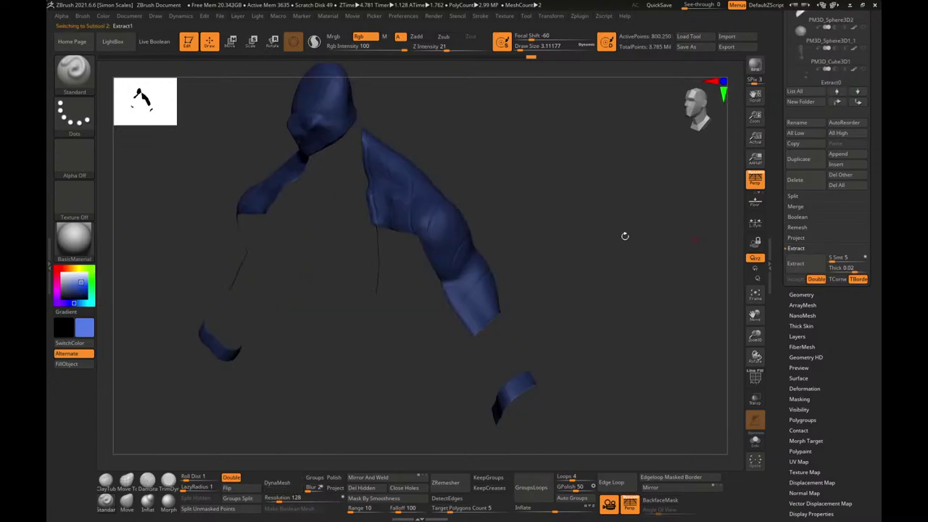
Step: Pick a saturated orange colour and show the polygroup wireframe on the extracted shell
{"action": "left_click", "coordinate": [68, 273]}
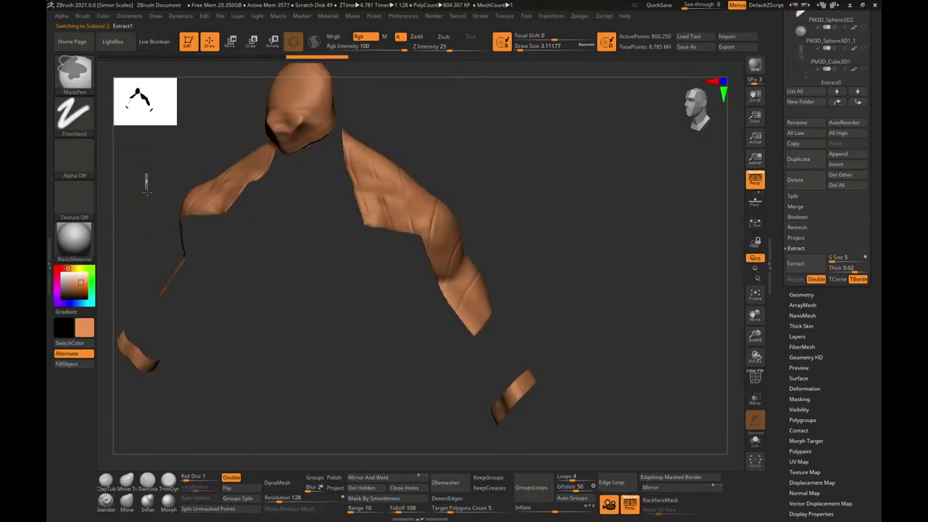
{"action": "left_click", "coordinate": [82, 285]}
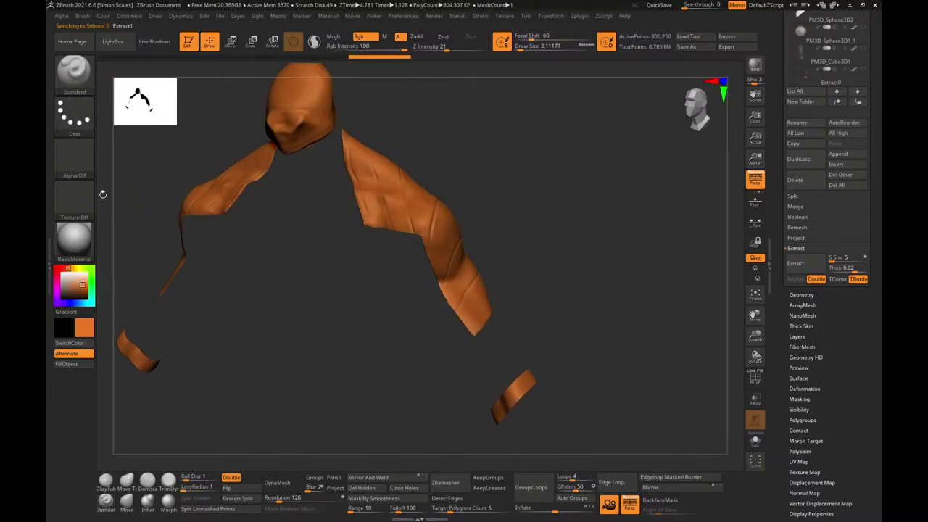
{"action": "left_click", "coordinate": [104, 16]}
{"action": "left_click_drag", "start_coordinate": [531, 120], "coordinate": [565, 156], "text": "alt"}
{"action": "key", "text": "shift+f"}
Step: In Geometry > ZRemesher, turn off Half, set Target Polygons Count to 5, and run ZRemesher
{"action": "scroll", "coordinate": [805, 58], "scroll_direction": "up", "scroll_amount": 3}
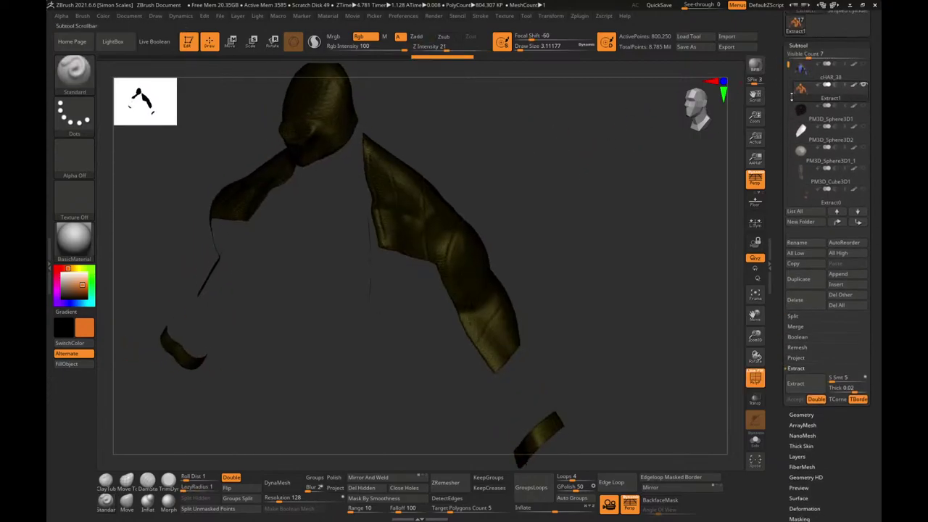
{"action": "left_click", "coordinate": [800, 43]}
{"action": "left_click", "coordinate": [801, 55]}
{"action": "key", "text": "shift+f"}
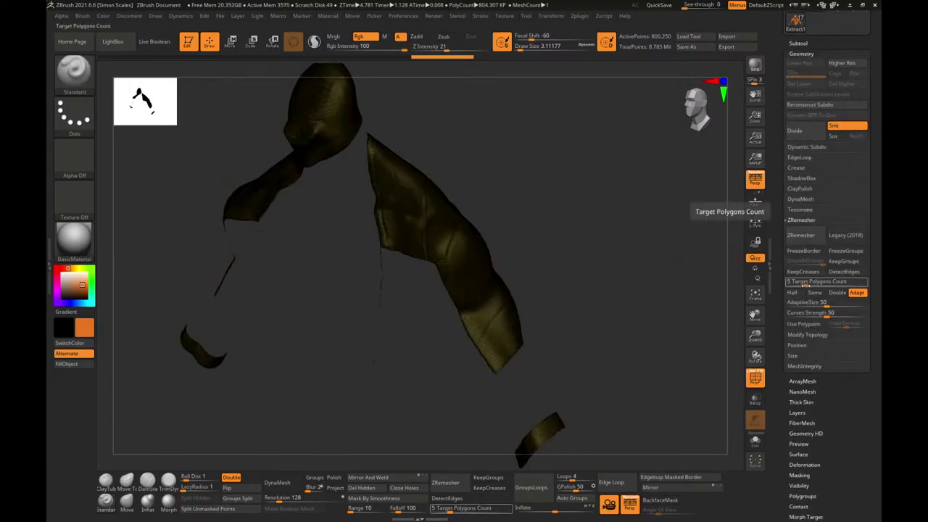
{"action": "left_click", "coordinate": [792, 292]}
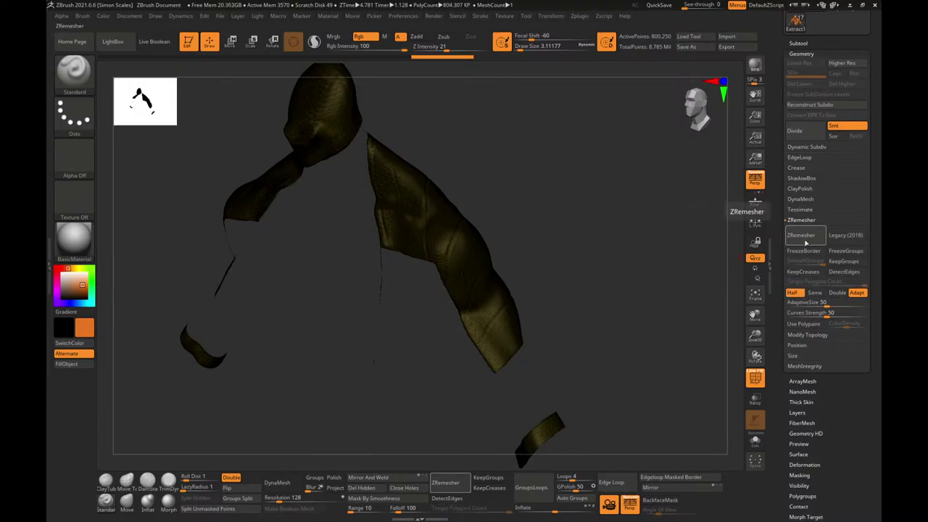
{"action": "left_click", "coordinate": [792, 292]}
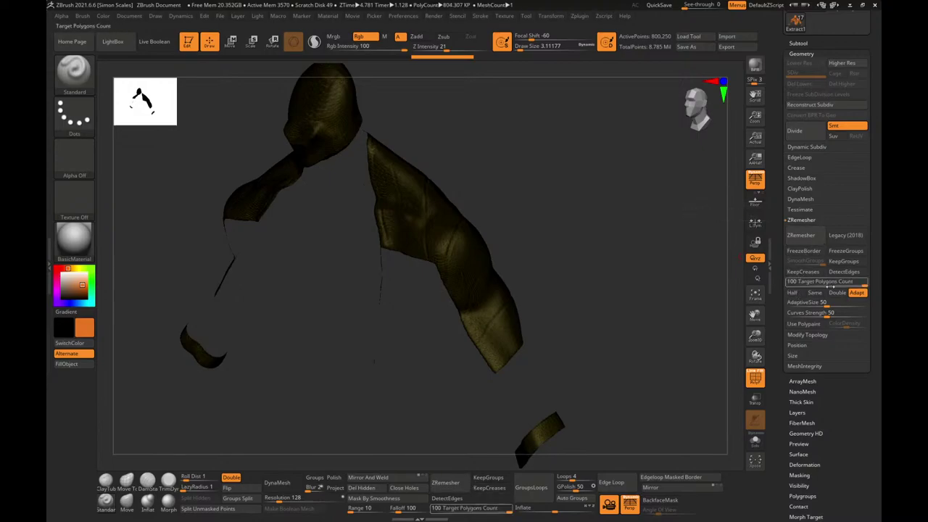
{"action": "left_click_drag", "start_coordinate": [808, 285], "coordinate": [810, 285]}
{"action": "type", "text": "5"}
{"action": "key", "text": "Return"}
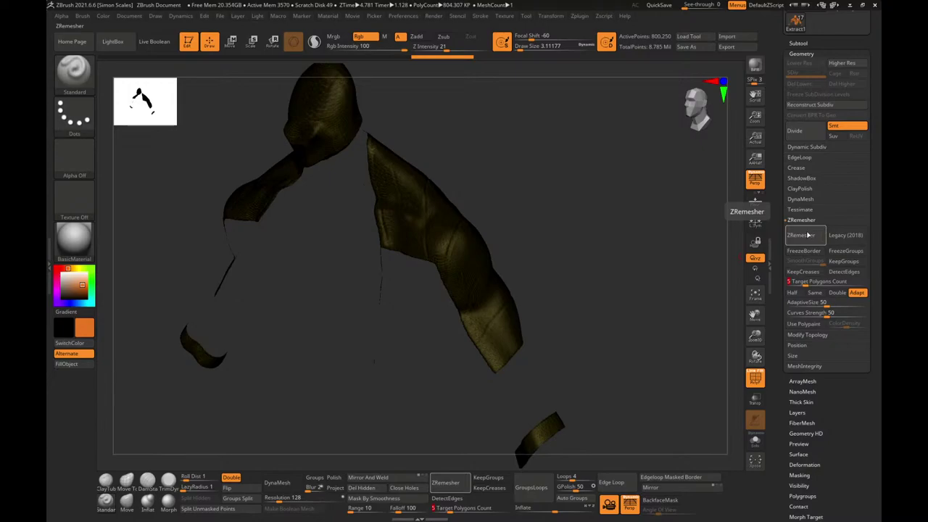
{"action": "left_click", "coordinate": [805, 239]}
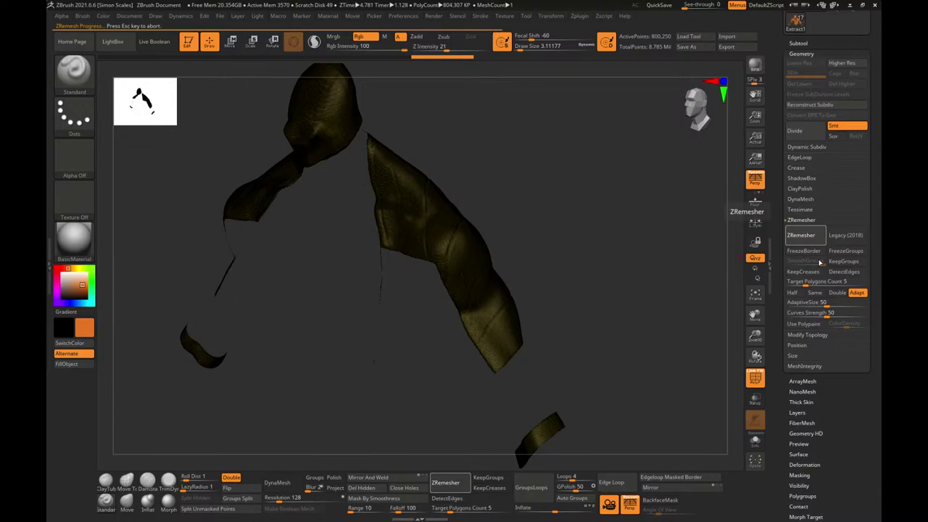
Step: Rerun ZRemesher on the shell, inspect the new topology, and turn off PolyF
{"action": "left_click_drag", "start_coordinate": [565, 225], "coordinate": [529, 217]}
{"action": "left_click", "coordinate": [802, 236]}
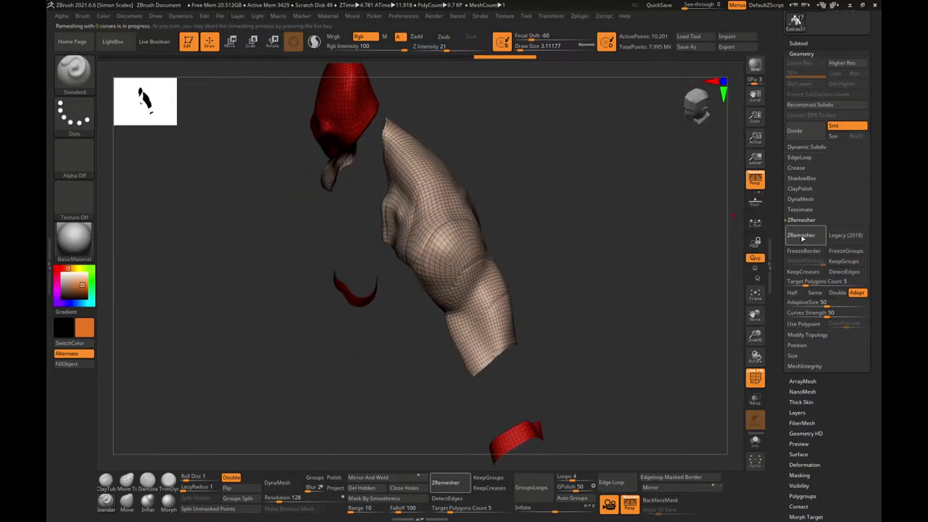
{"action": "left_click_drag", "start_coordinate": [718, 217], "coordinate": [616, 226]}
{"action": "left_click_drag", "start_coordinate": [595, 272], "coordinate": [650, 286]}
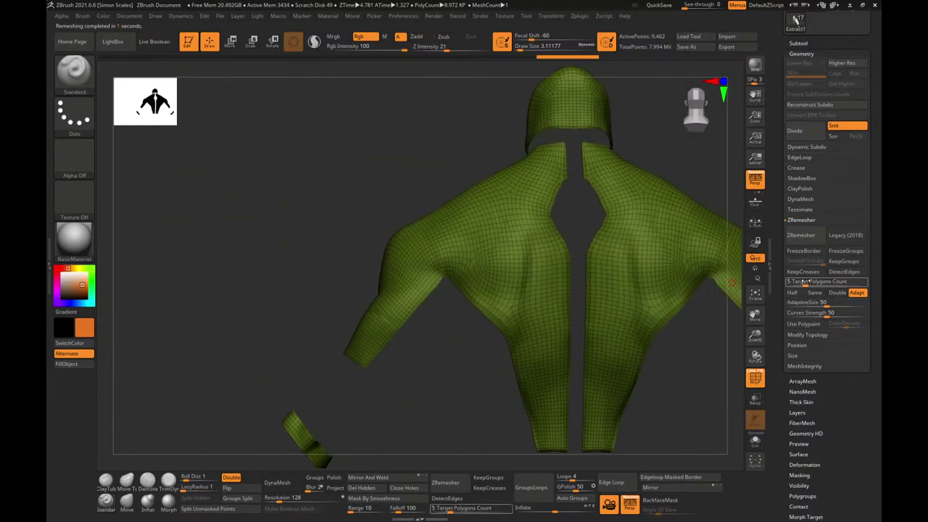
{"action": "left_click", "coordinate": [802, 236], "text": "ctrl"}
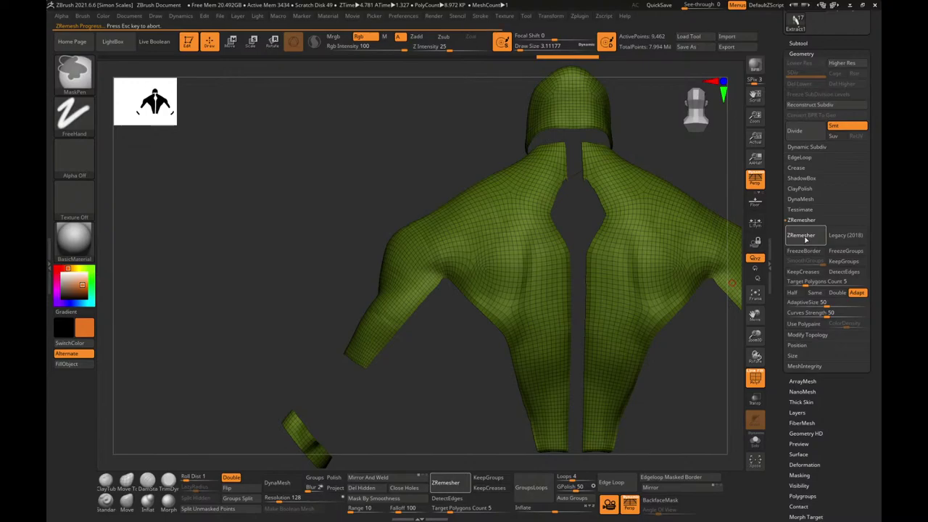
{"action": "left_click_drag", "start_coordinate": [423, 379], "coordinate": [519, 207]}
{"action": "key", "text": "shift+f"}
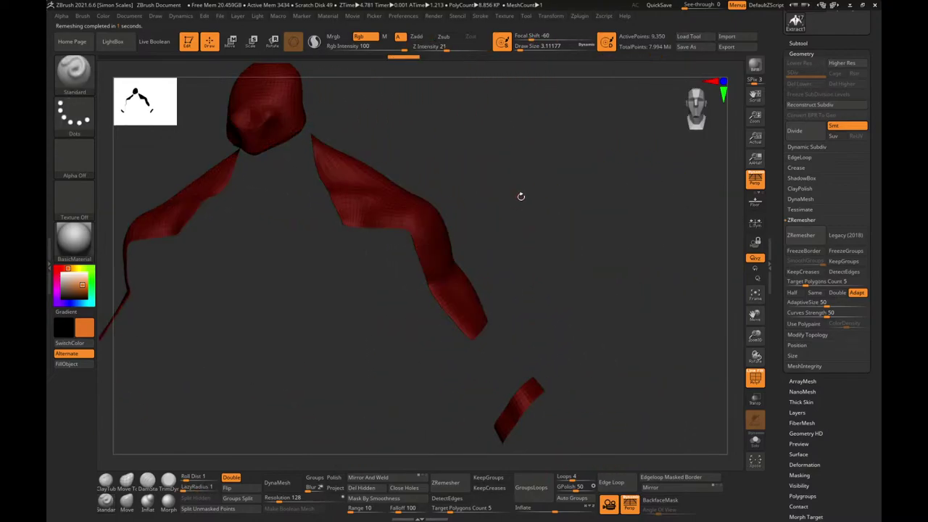
{"action": "left_click_drag", "start_coordinate": [522, 209], "coordinate": [498, 174]}
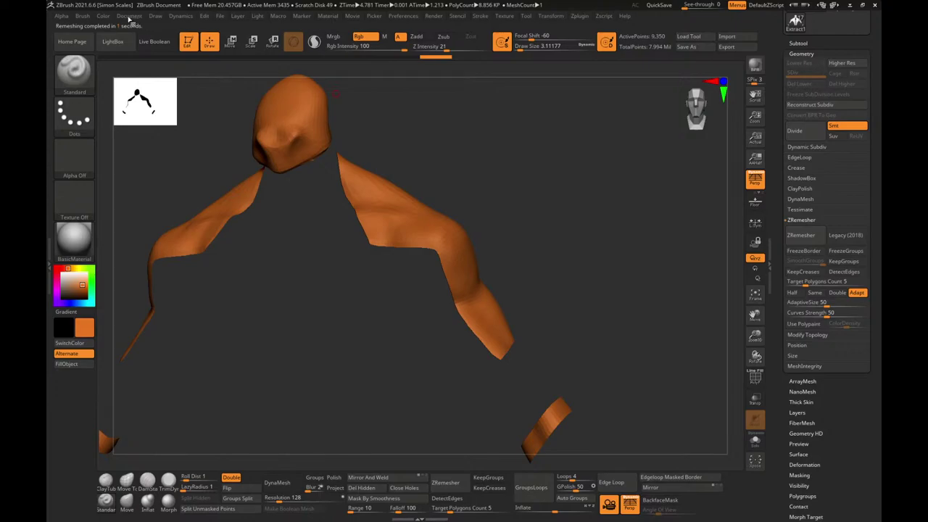
Step: Orbit around the orange shell, then collapse the Geometry and Subtool palettes
{"action": "left_click", "coordinate": [104, 16]}
{"action": "left_click_drag", "start_coordinate": [461, 118], "coordinate": [562, 142]}
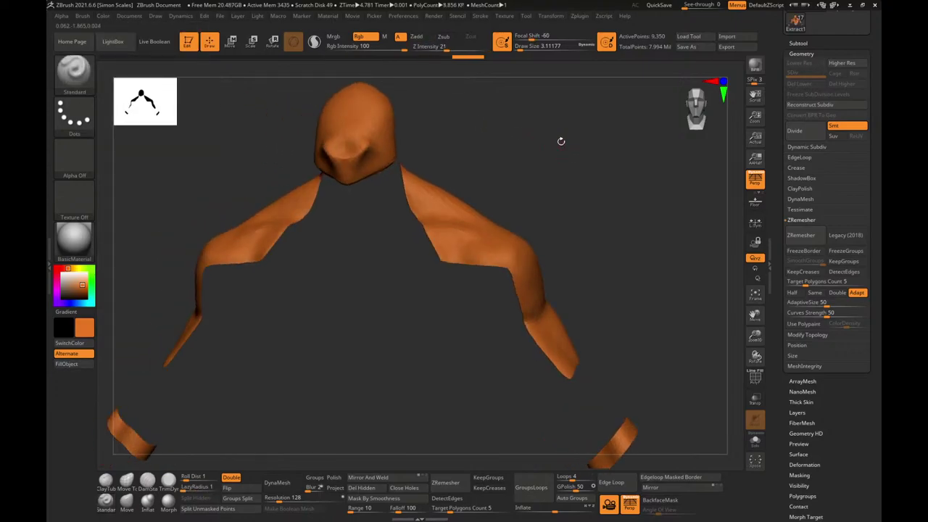
{"action": "left_click_drag", "start_coordinate": [561, 141], "coordinate": [614, 125]}
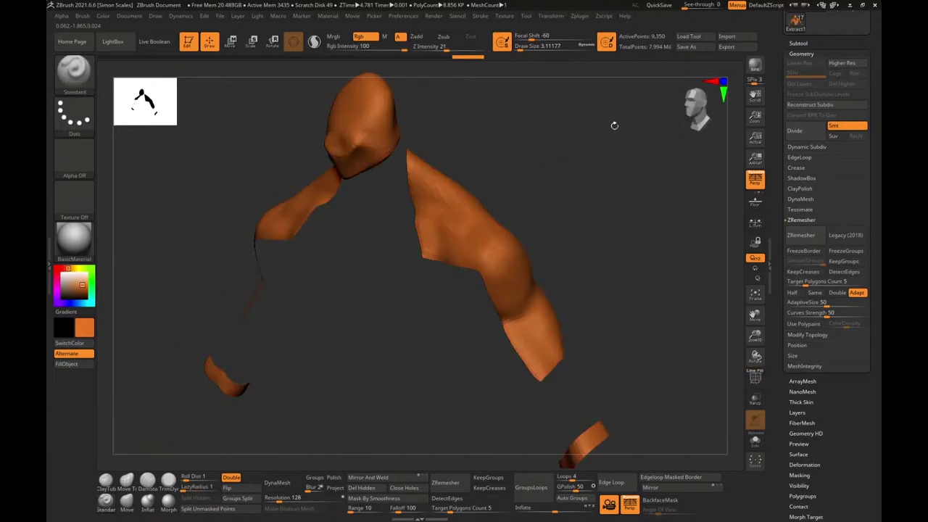
{"action": "left_click", "coordinate": [802, 54]}
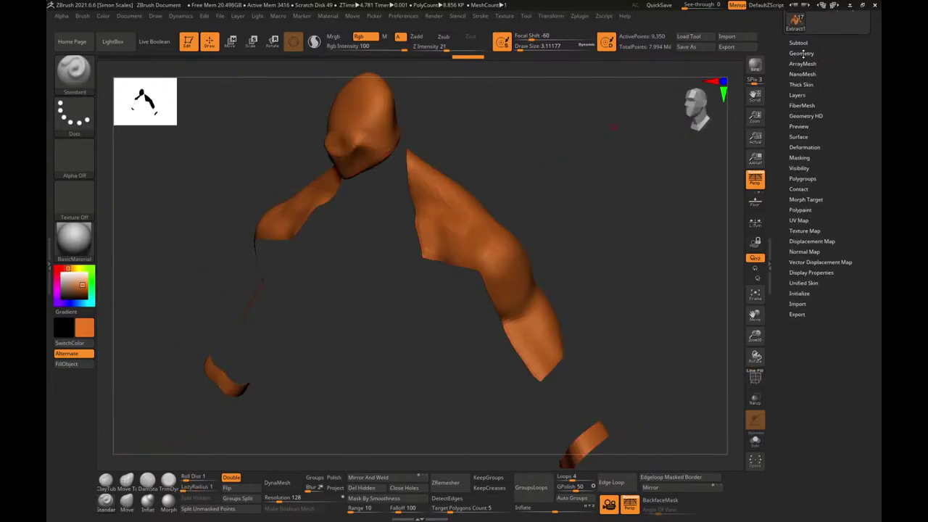
{"action": "left_click_drag", "start_coordinate": [785, 59], "coordinate": [785, 66]}
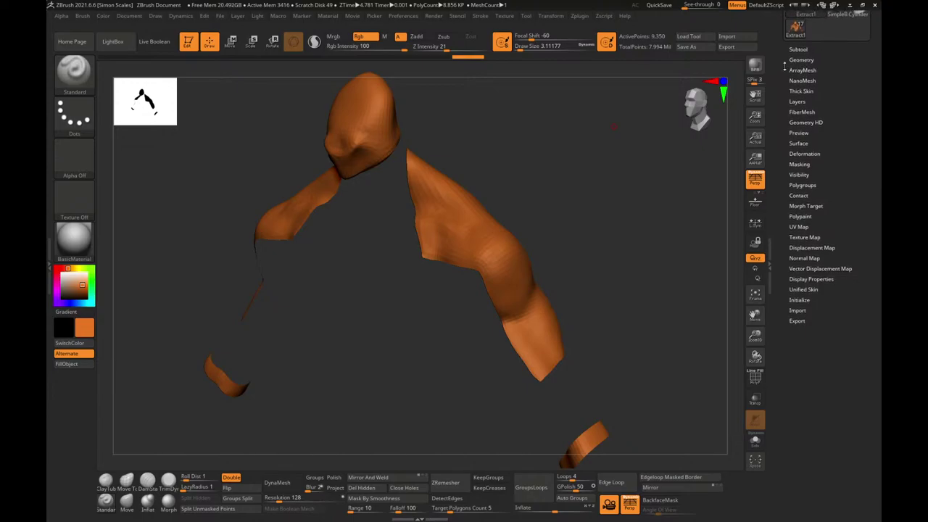
{"action": "left_click", "coordinate": [800, 48]}
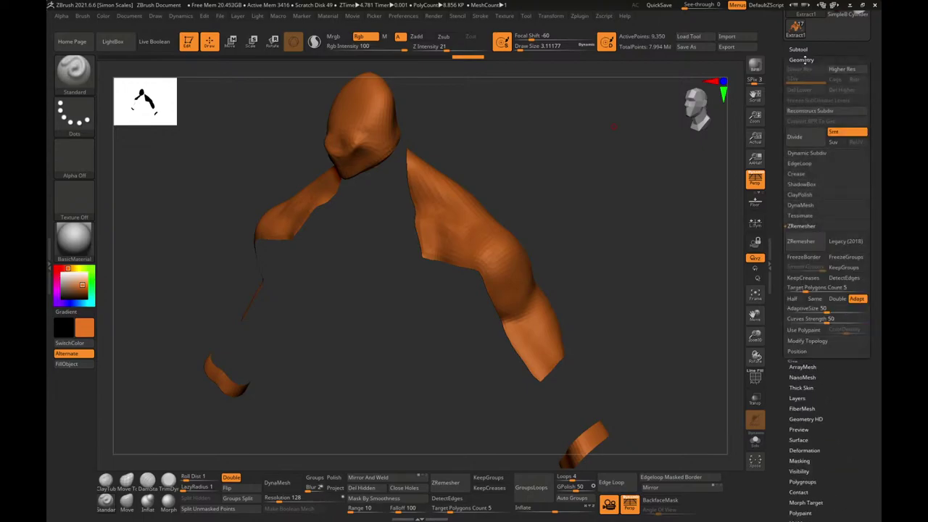
{"action": "left_click", "coordinate": [804, 49]}
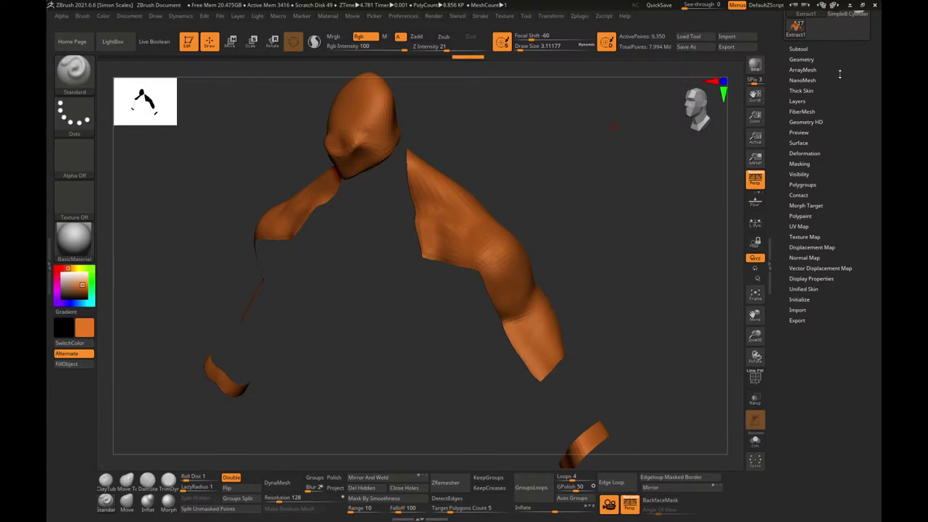
Step: Turn on Dynamic Subdiv for the Extract1 armor and raise Thickness slightly
{"action": "left_click", "coordinate": [803, 59]}
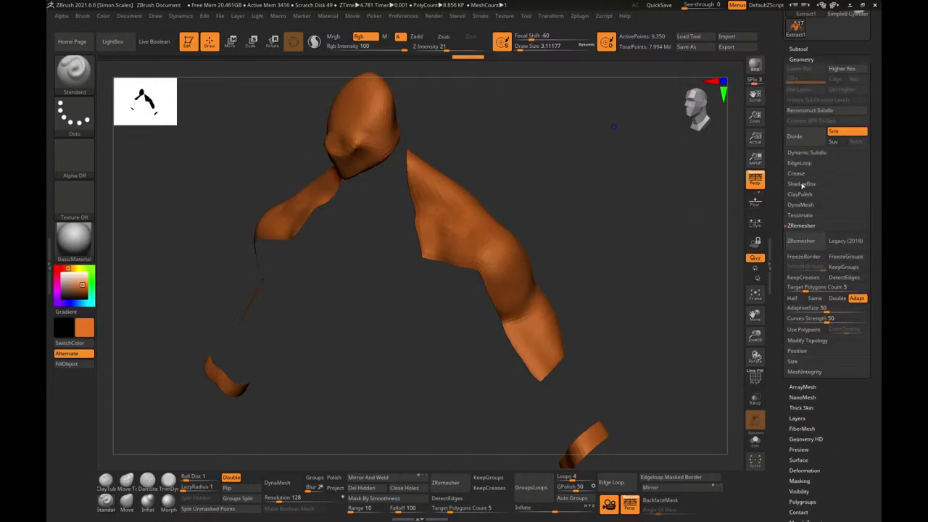
{"action": "left_click", "coordinate": [807, 153]}
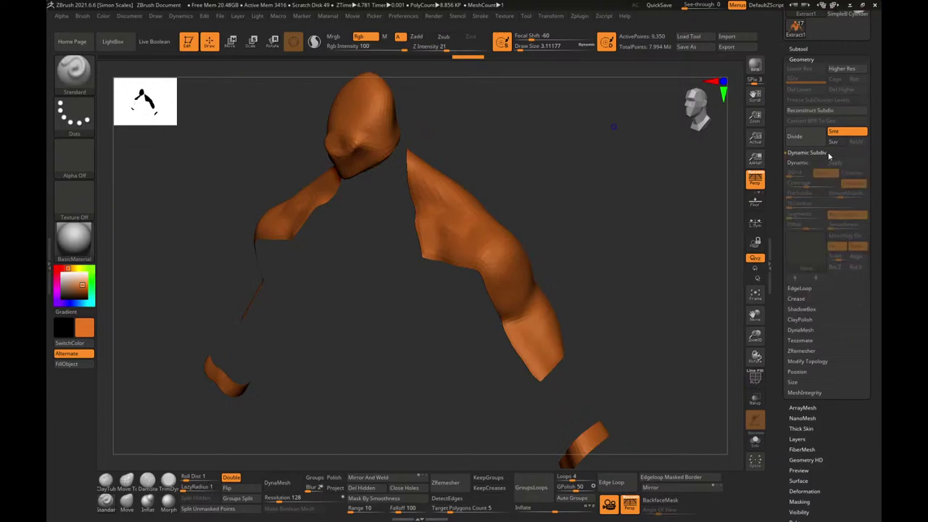
{"action": "left_click", "coordinate": [805, 164]}
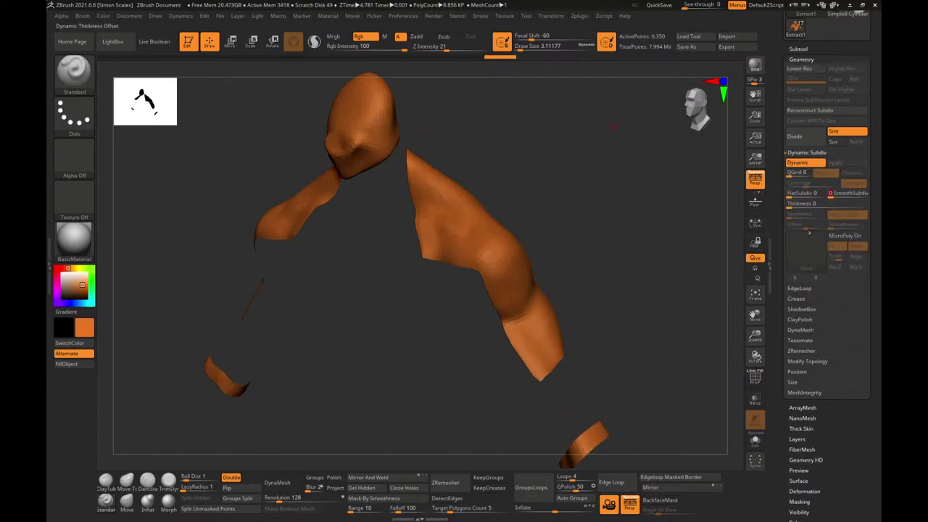
{"action": "left_click_drag", "start_coordinate": [790, 204], "coordinate": [803, 204]}
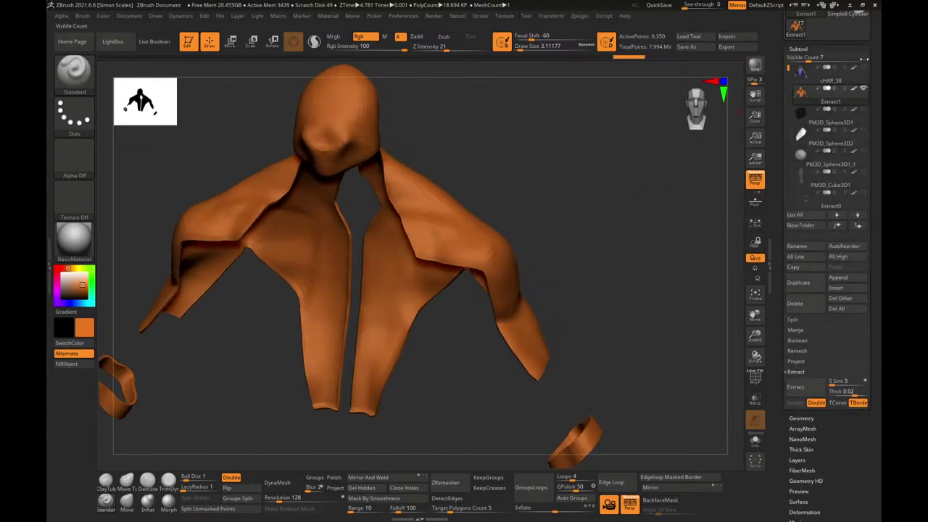
{"action": "mouse_move", "coordinate": [865, 92]}
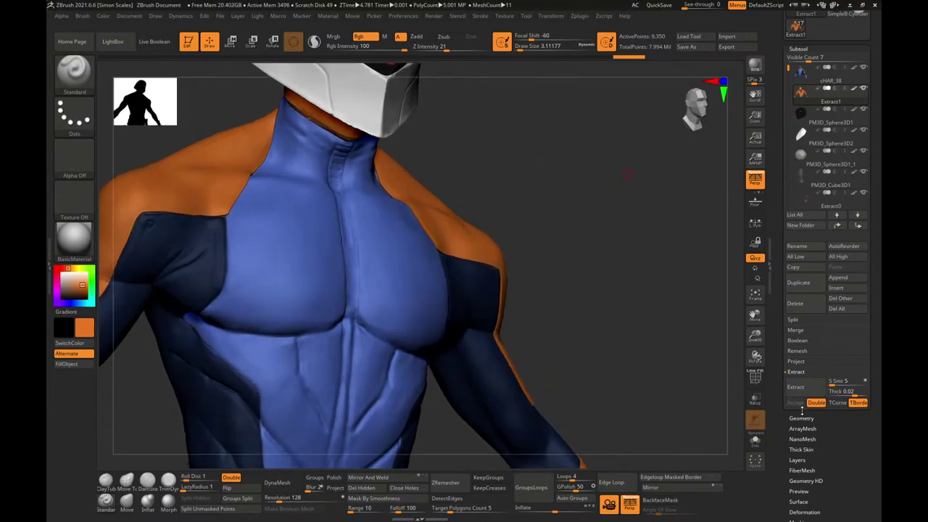
Step: Raise the armor shell thickness to 0.00532 and inspect the shoulder with PolyF
{"action": "left_click", "coordinate": [802, 418]}
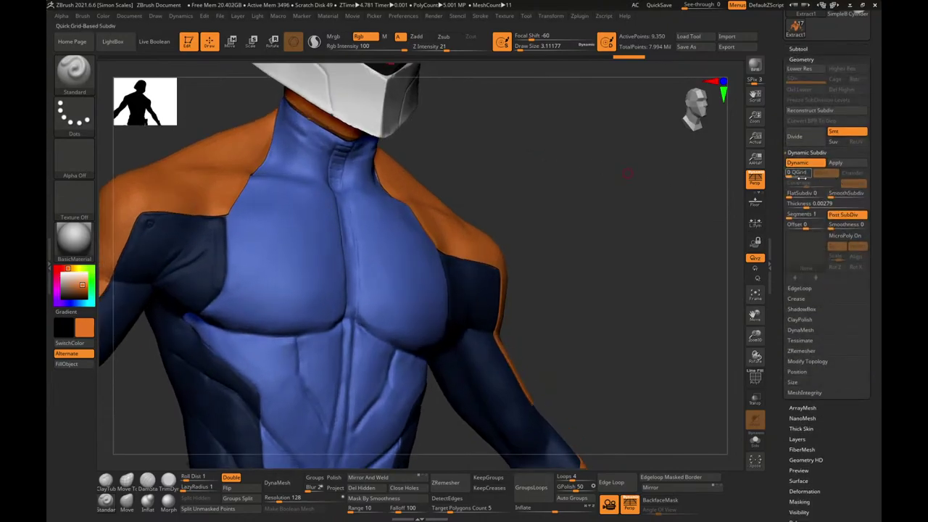
{"action": "left_click_drag", "start_coordinate": [808, 205], "coordinate": [808, 206]}
{"action": "left_click_drag", "start_coordinate": [570, 208], "coordinate": [722, 202], "text": "alt"}
{"action": "key", "text": "shift+f"}
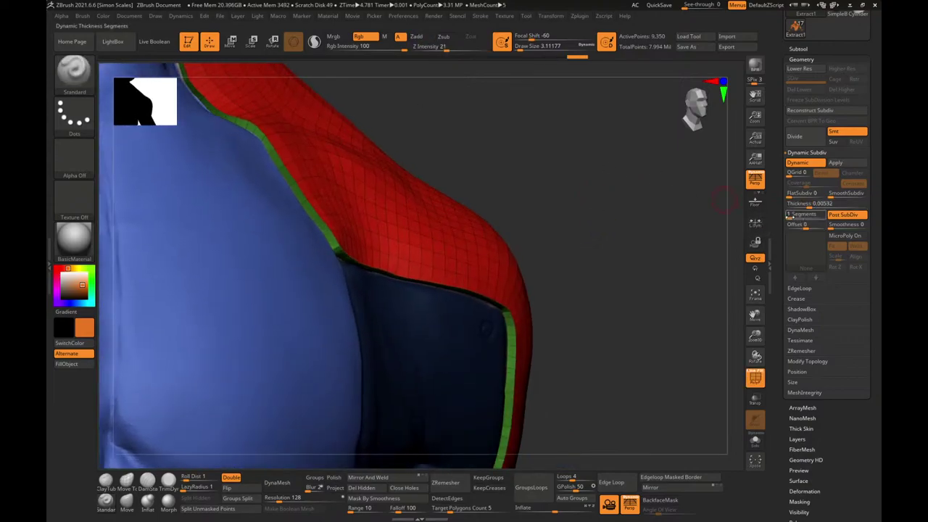
Step: Set the thickness Segments to 4, then frame and orbit the torso
{"action": "left_click_drag", "start_coordinate": [792, 216], "coordinate": [796, 216]}
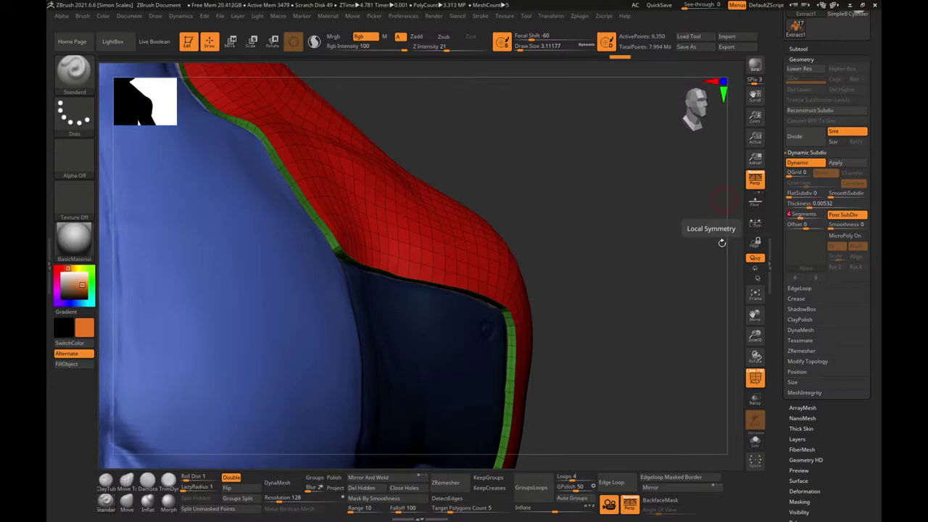
{"action": "key", "text": "f"}
{"action": "mouse_move", "coordinate": [555, 193]}
{"action": "left_mouse_down", "text": "shift"}
{"action": "mouse_move", "coordinate": [554, 139]}
{"action": "mouse_move", "coordinate": [597, 187]}
{"action": "mouse_move", "coordinate": [478, 190]}
{"action": "left_mouse_up", "text": "shift"}
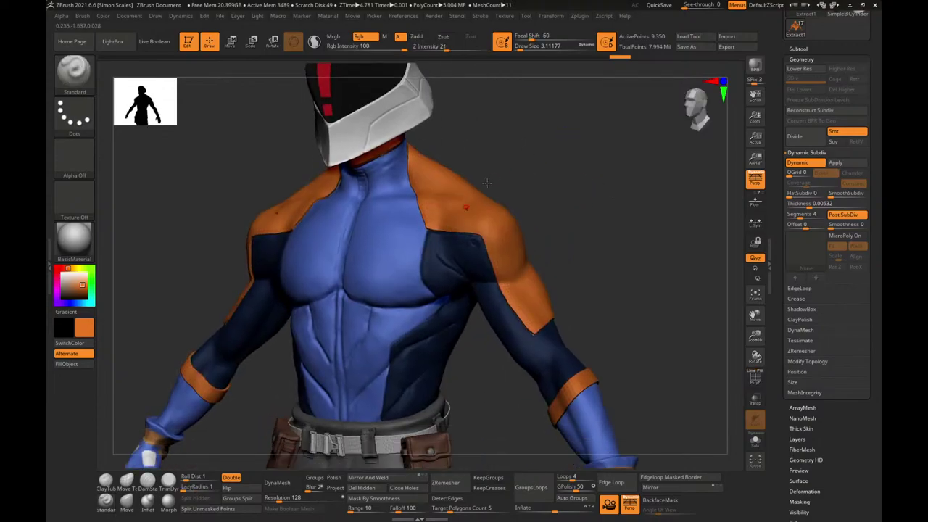
{"action": "left_click_drag", "start_coordinate": [587, 192], "coordinate": [436, 276]}
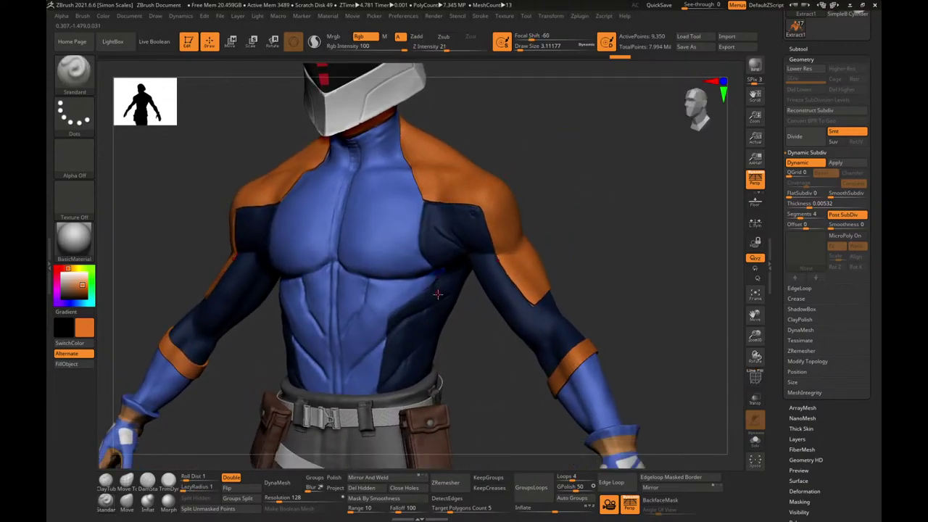
Step: Select cHAR_38 and isolate the navy side and sleeve panel polygroups
{"action": "left_click", "coordinate": [438, 297], "text": "alt"}
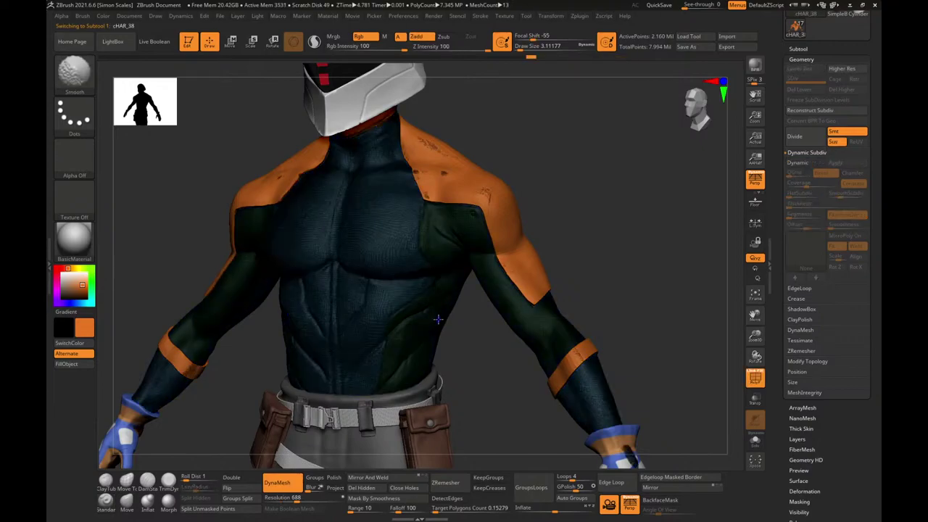
{"action": "left_click", "coordinate": [440, 312], "text": "ctrl+alt+shift"}
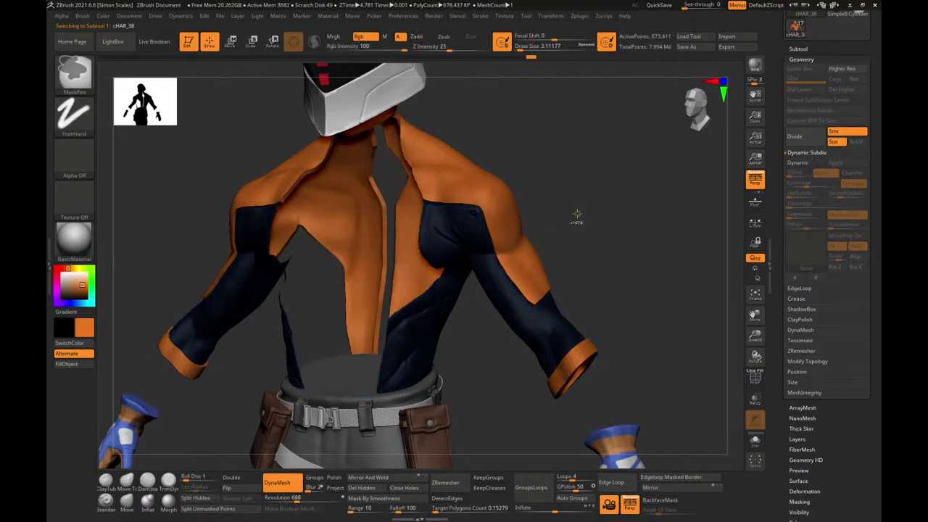
{"action": "left_click", "coordinate": [579, 195], "text": "ctrl+shift"}
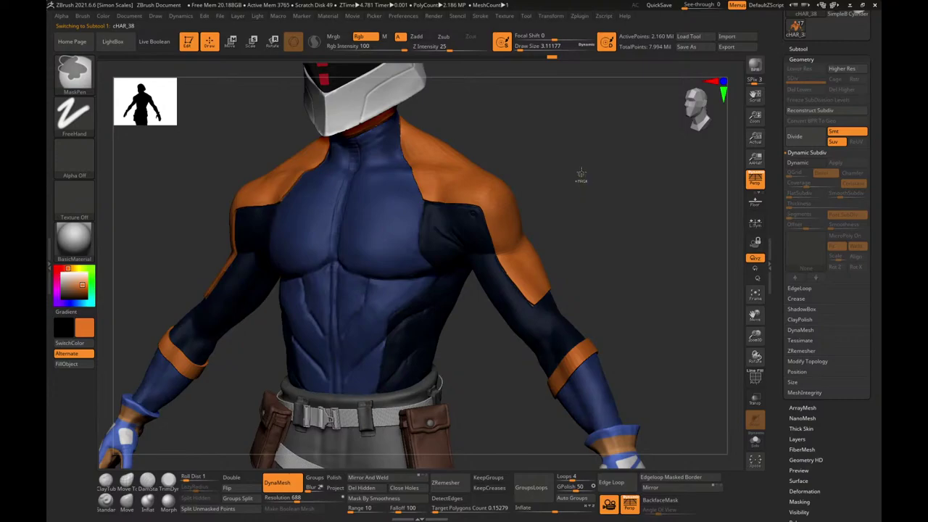
{"action": "left_click", "coordinate": [461, 296], "text": "ctrl+alt+shift"}
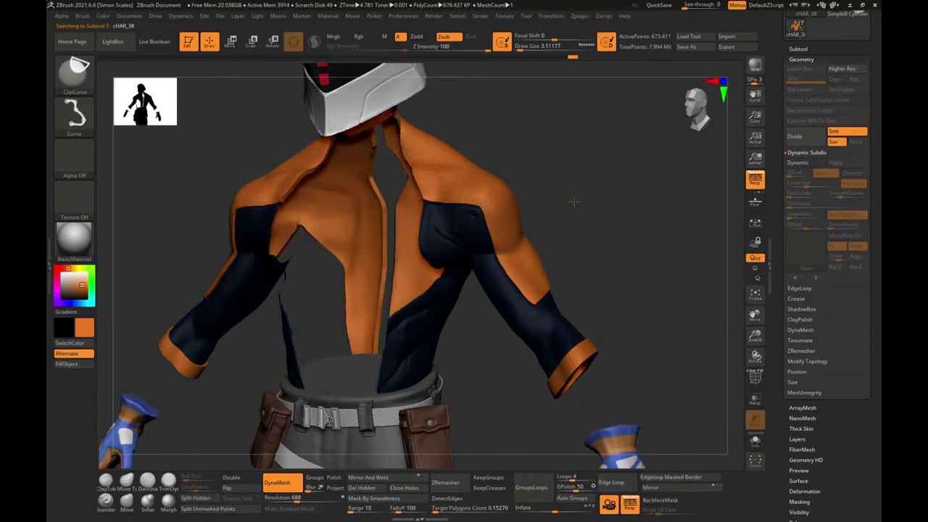
{"action": "left_click", "coordinate": [573, 206], "text": "ctrl+shift"}
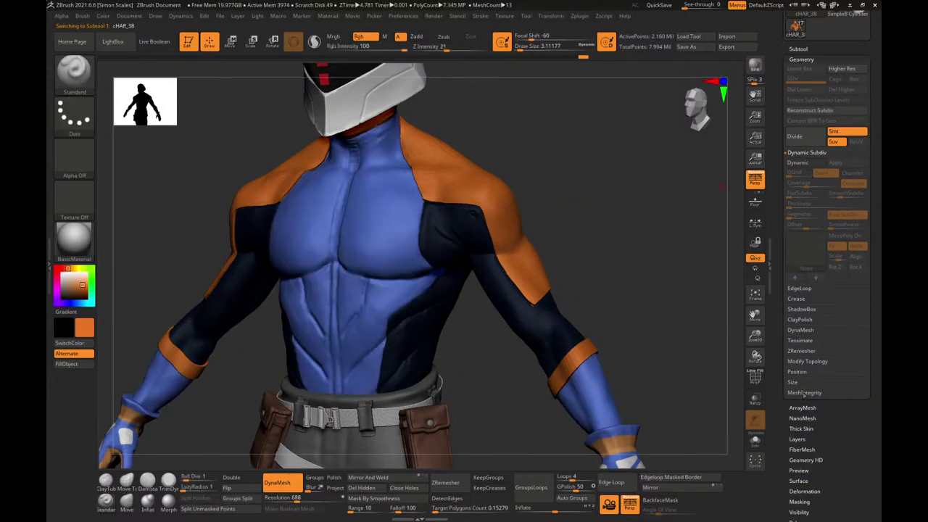
Step: Extract the isolated navy panels and accept them as the new subtool Extract2
{"action": "left_click", "coordinate": [799, 49]}
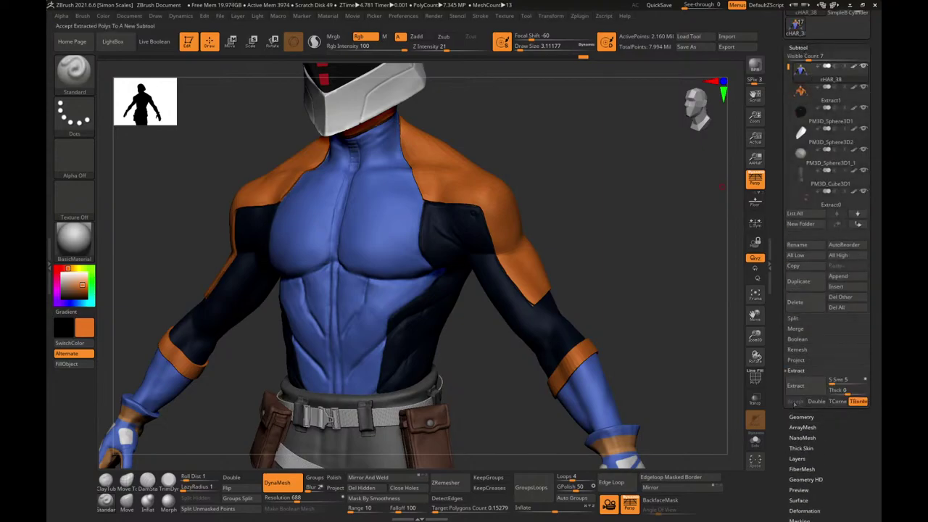
{"action": "left_click", "coordinate": [803, 389]}
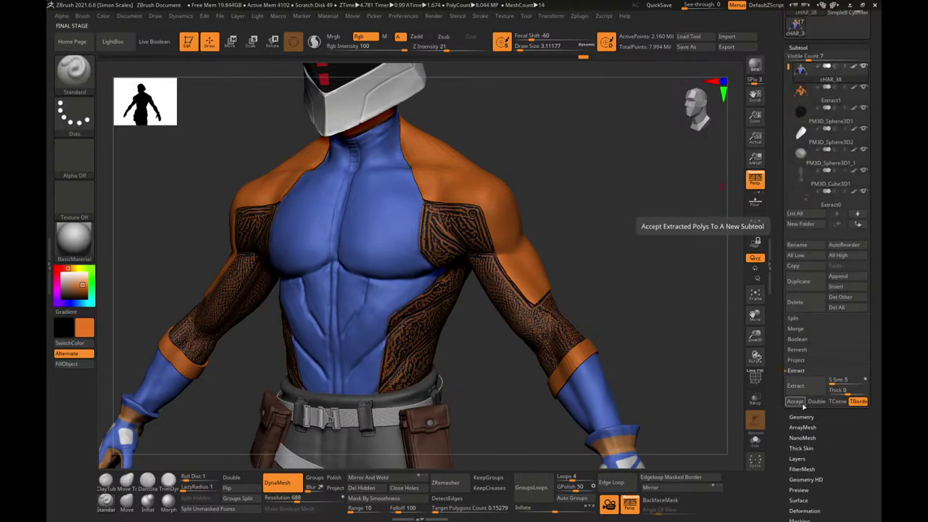
{"action": "left_click", "coordinate": [801, 403]}
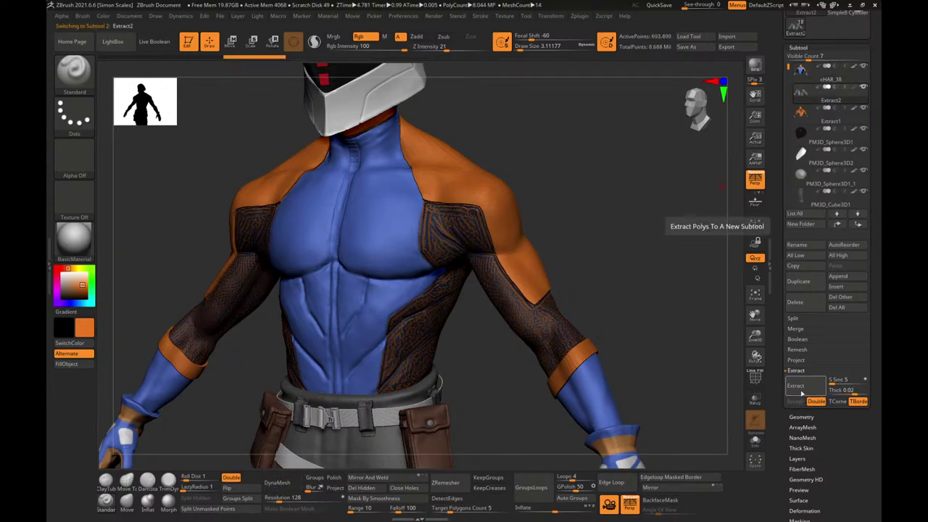
{"action": "key", "text": "ctrl"}
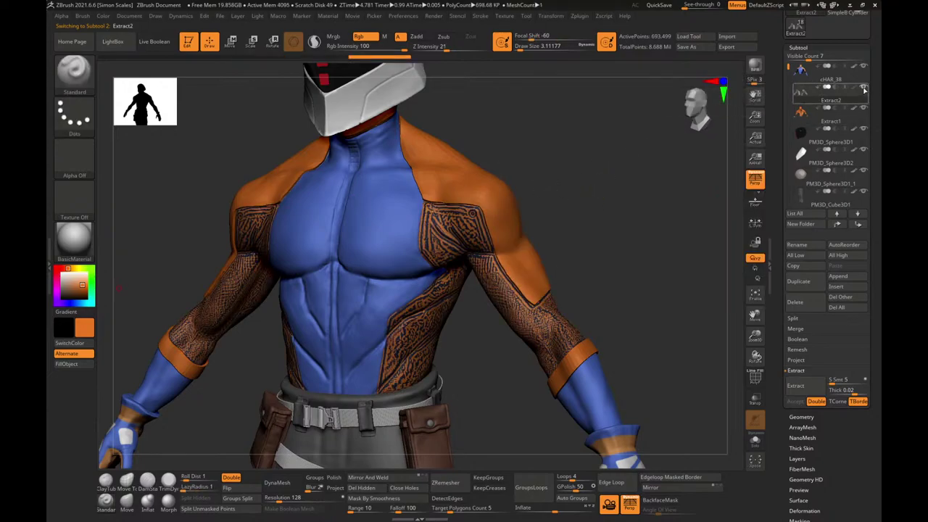
Step: Clear the mask on cHAR_38 and fill Extract2 with the navy colour
{"action": "left_click", "coordinate": [819, 72]}
{"action": "left_click", "coordinate": [554, 114], "text": "ctrl"}
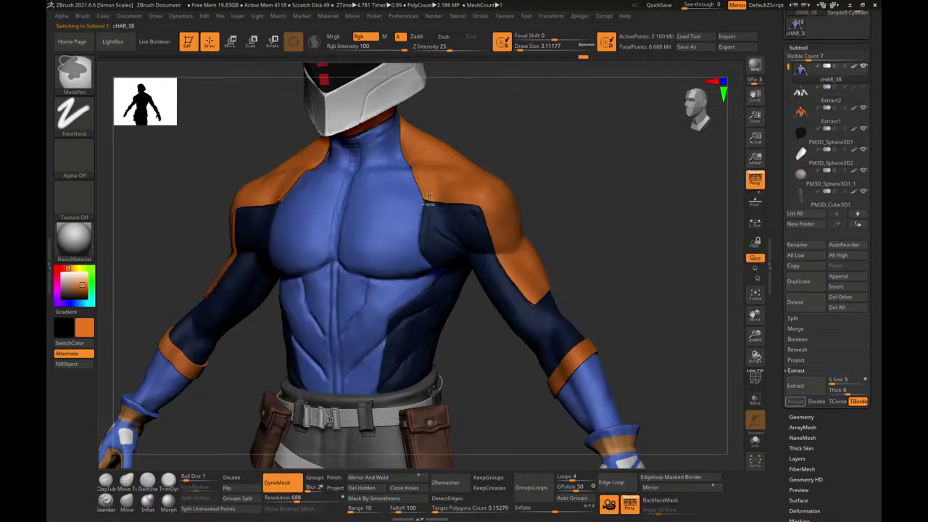
{"action": "left_click", "coordinate": [555, 114], "text": "ctrl"}
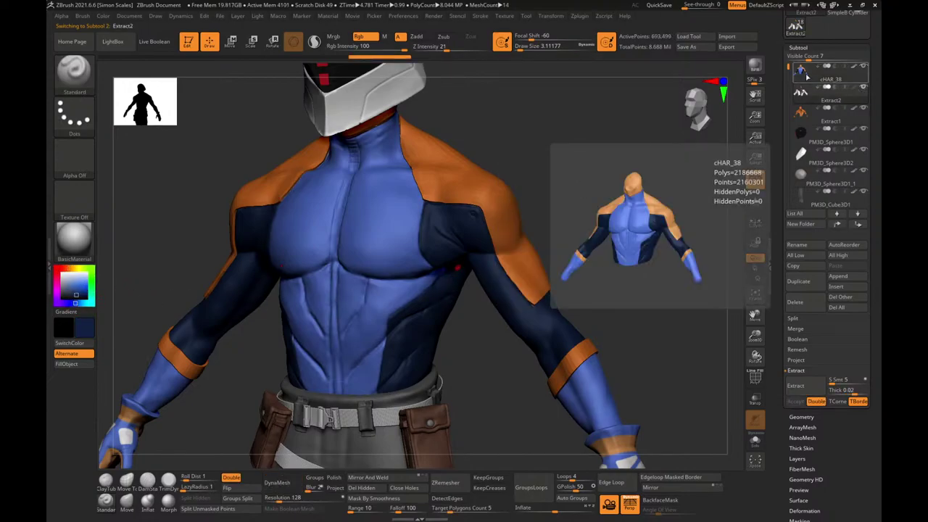
{"action": "left_click", "coordinate": [103, 16]}
{"action": "left_click", "coordinate": [134, 202]}
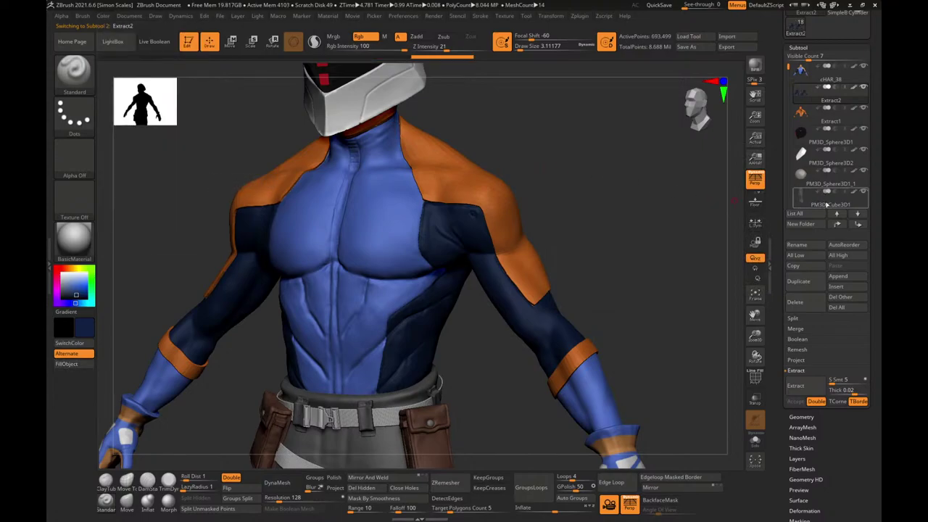
{"action": "left_click", "coordinate": [802, 417]}
Step: Test Dynamic thickness on Extract2, switch it off, and ZRemesh it to 11,598 points
{"action": "left_click", "coordinate": [800, 162]}
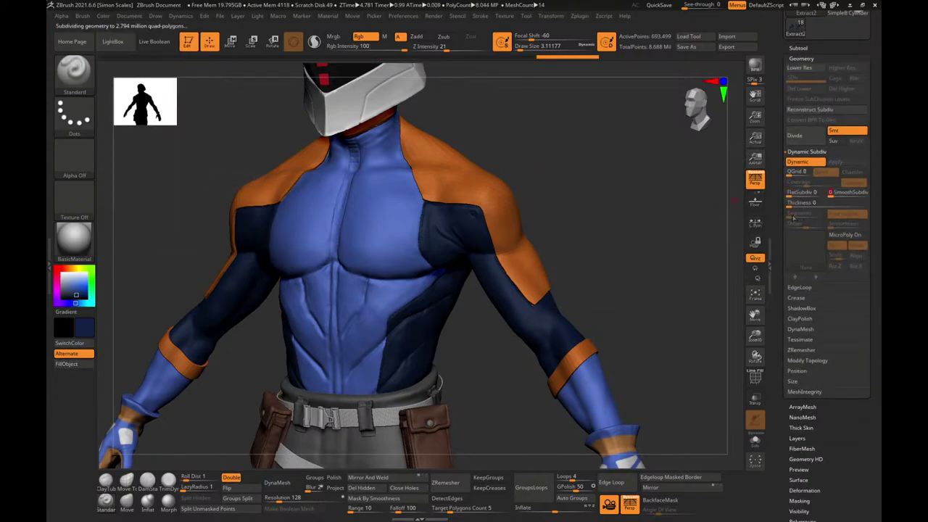
{"action": "left_click_drag", "start_coordinate": [805, 204], "coordinate": [810, 204]}
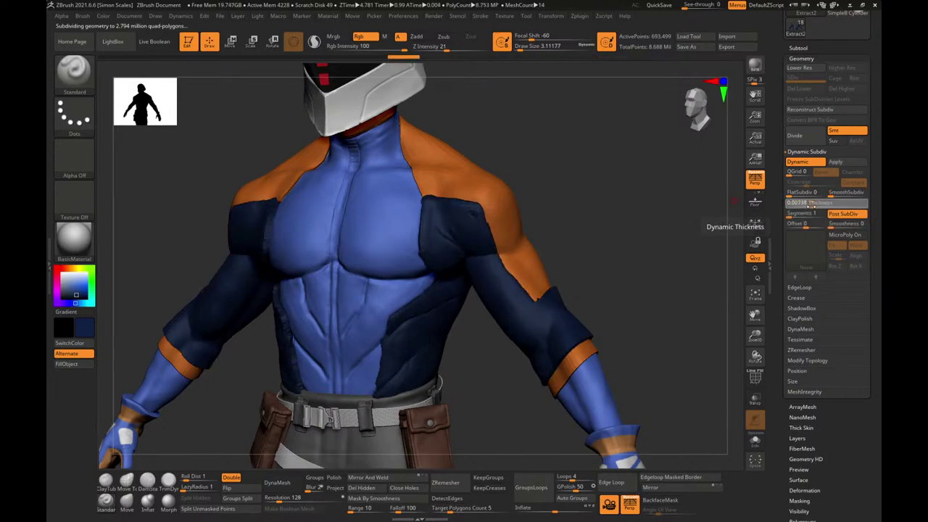
{"action": "left_click", "coordinate": [799, 162]}
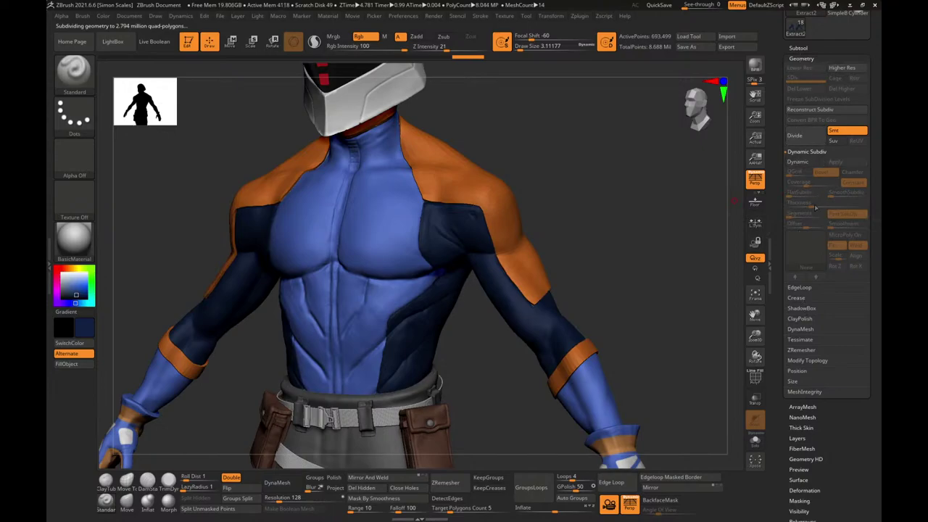
{"action": "left_click", "coordinate": [801, 349]}
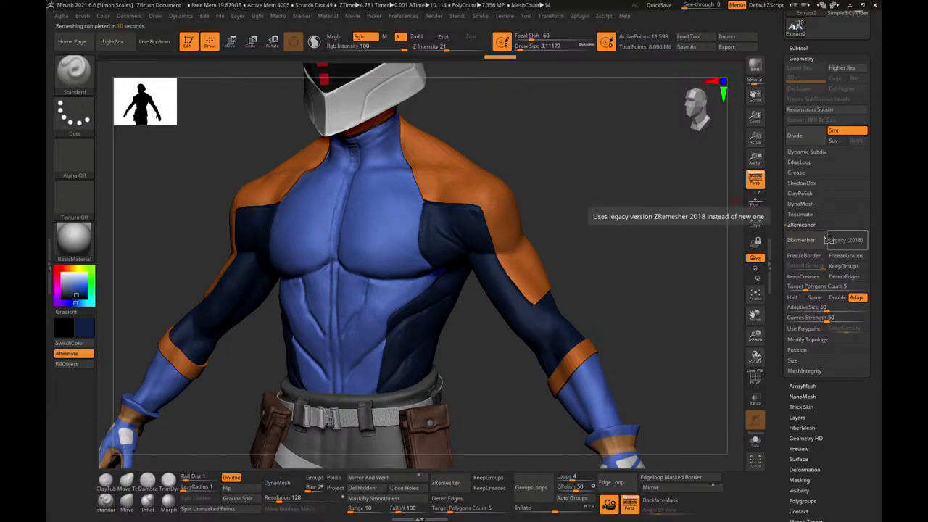
Step: Solo the extracted navy panels and run ZRemesher on them, inspecting the result
{"action": "mouse_move", "coordinate": [572, 199]}
{"action": "left_mouse_down"}
{"action": "mouse_move", "coordinate": [559, 193]}
{"action": "mouse_move", "coordinate": [609, 168]}
{"action": "mouse_move", "coordinate": [618, 138]}
{"action": "left_mouse_up"}
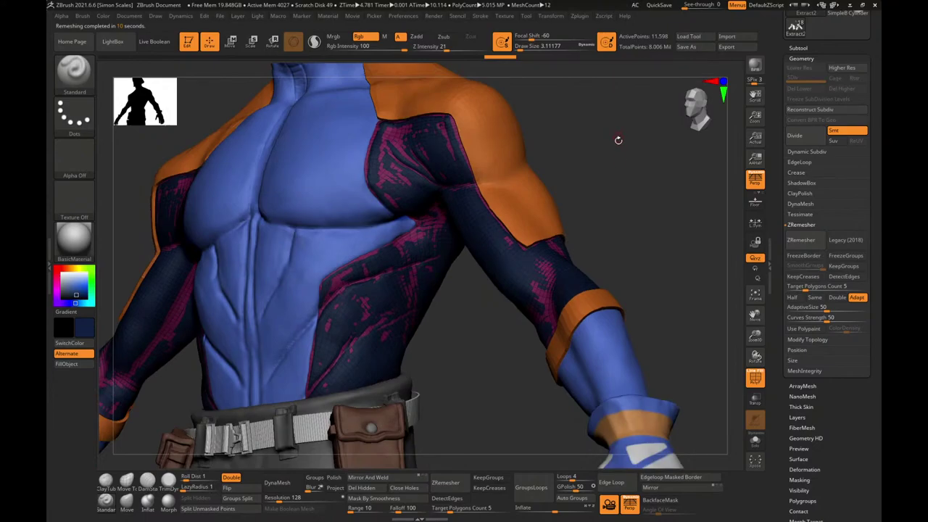
{"action": "left_click", "coordinate": [798, 48]}
{"action": "left_click", "coordinate": [755, 439]}
{"action": "left_click_drag", "start_coordinate": [635, 205], "coordinate": [656, 187]}
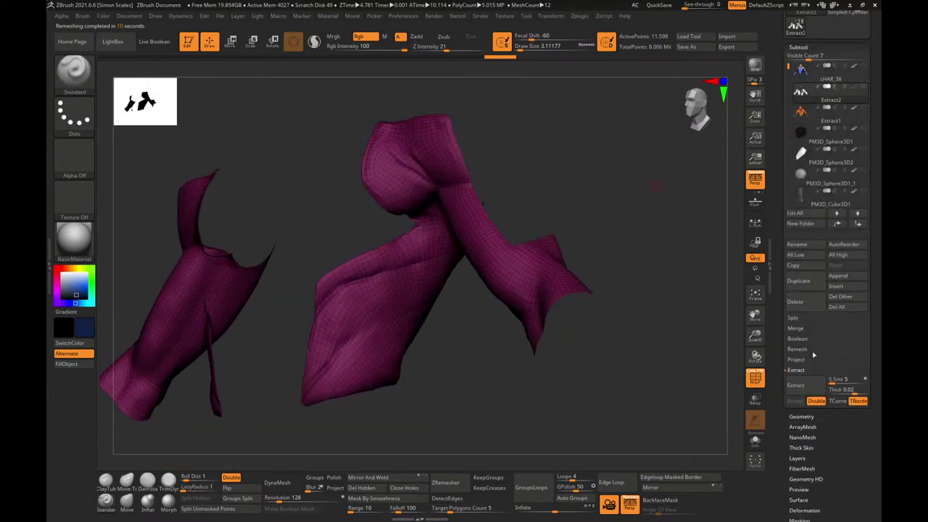
{"action": "left_click", "coordinate": [802, 417]}
{"action": "left_click", "coordinate": [805, 242]}
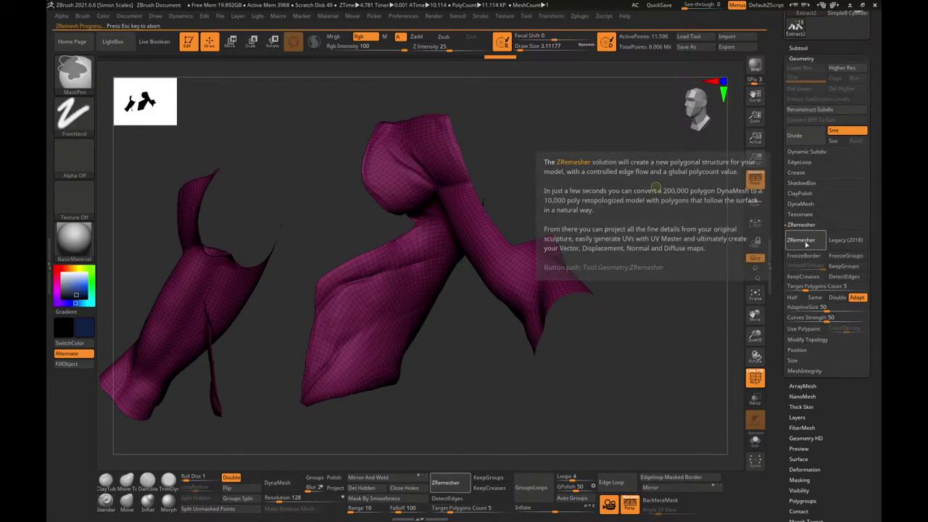
{"action": "left_click_drag", "start_coordinate": [586, 171], "coordinate": [524, 166]}
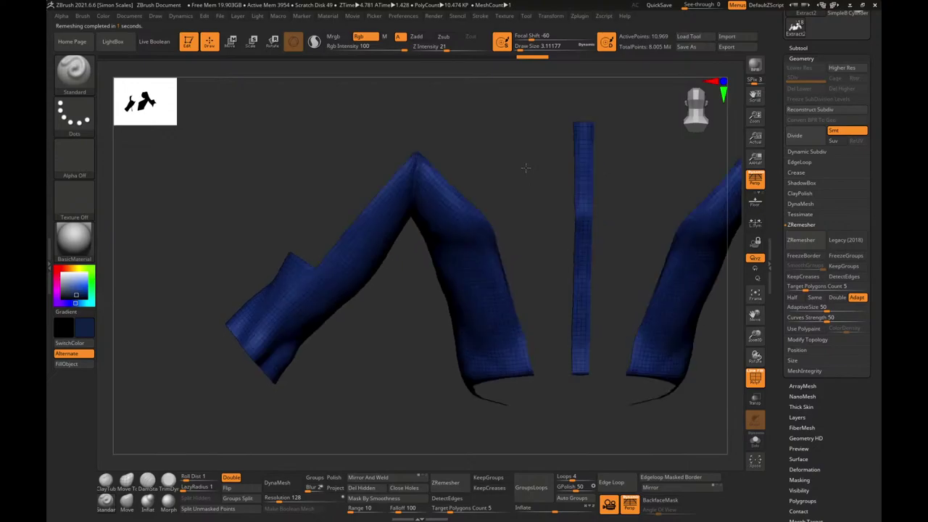
{"action": "mouse_move", "coordinate": [375, 329]}
{"action": "left_mouse_down"}
{"action": "mouse_move", "coordinate": [460, 339]}
{"action": "mouse_move", "coordinate": [472, 348]}
{"action": "mouse_move", "coordinate": [470, 364]}
{"action": "mouse_move", "coordinate": [507, 341]}
{"action": "left_mouse_up"}
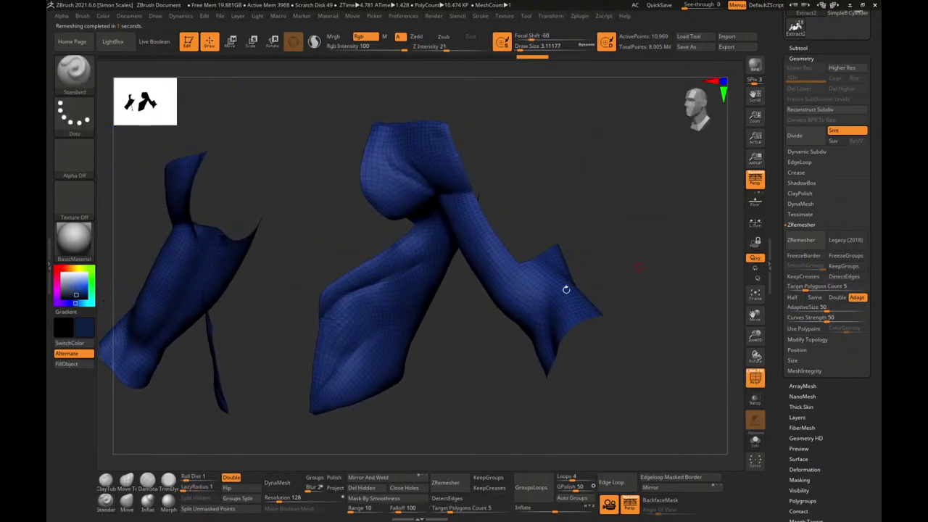
{"action": "mouse_move", "coordinate": [599, 174]}
{"action": "left_mouse_down"}
{"action": "mouse_move", "coordinate": [601, 130]}
{"action": "mouse_move", "coordinate": [590, 116]}
{"action": "mouse_move", "coordinate": [560, 160]}
{"action": "mouse_move", "coordinate": [607, 182]}
{"action": "mouse_move", "coordinate": [595, 168]}
{"action": "mouse_move", "coordinate": [604, 141]}
{"action": "left_mouse_up"}
Step: Enable ZRemesher 'Same' and remesh Extract2 again, giving 11,210 active points
{"action": "key", "text": "ctrl"}
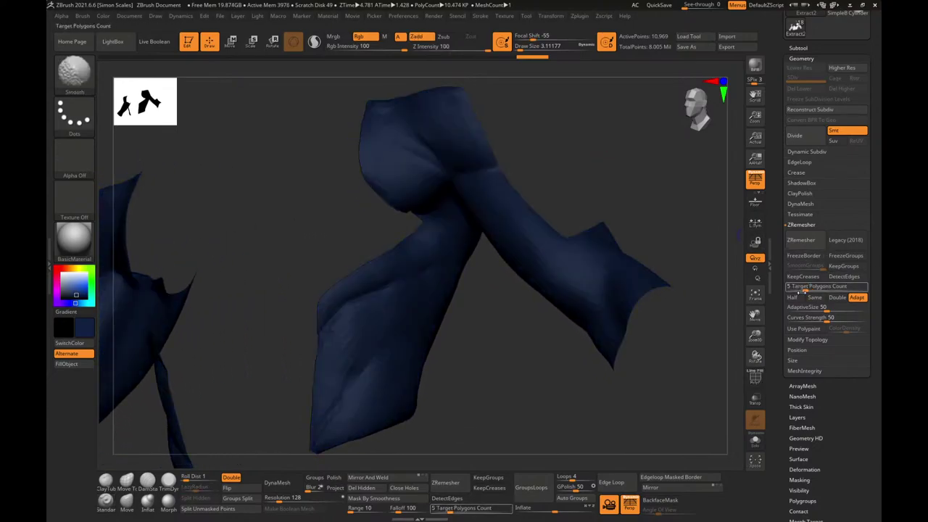
{"action": "mouse_move", "coordinate": [799, 303]}
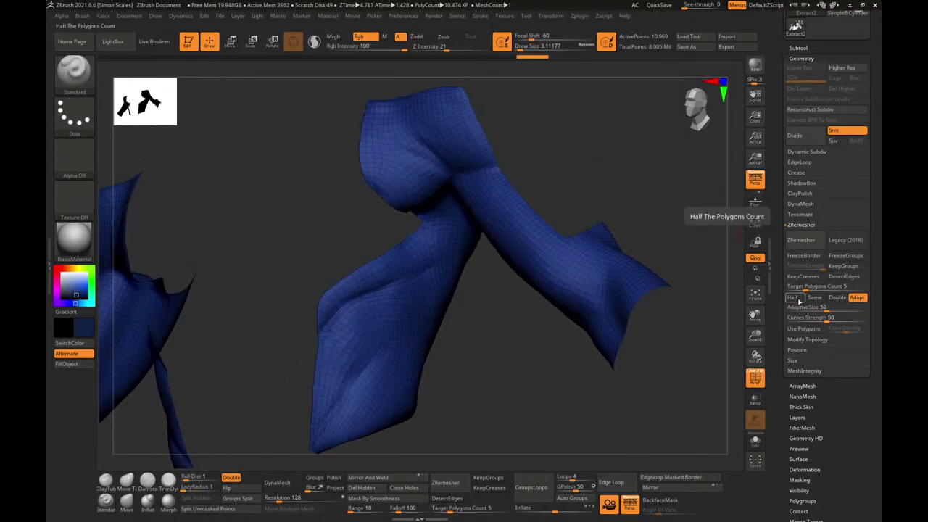
{"action": "left_click", "coordinate": [815, 298]}
{"action": "left_click", "coordinate": [802, 242]}
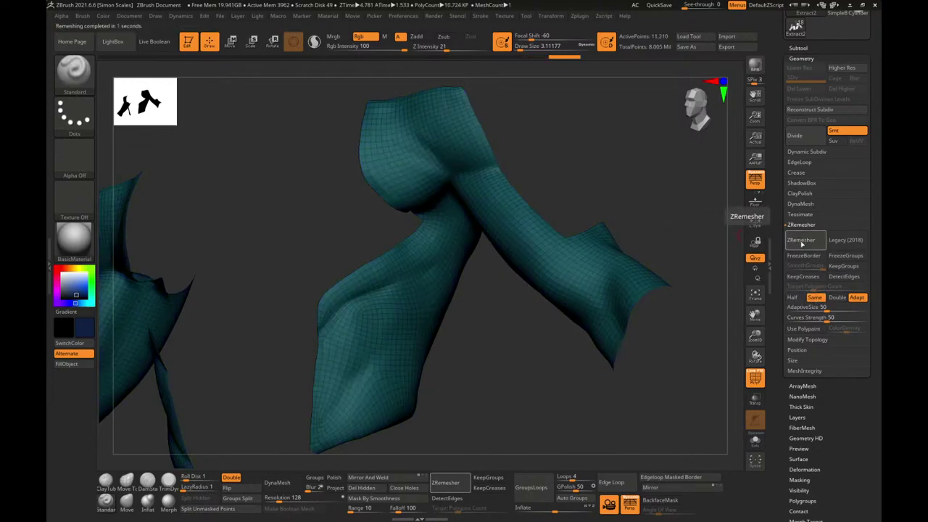
{"action": "mouse_move", "coordinate": [607, 181]}
{"action": "left_mouse_down"}
{"action": "mouse_move", "coordinate": [556, 145]}
{"action": "mouse_move", "coordinate": [536, 169]}
{"action": "mouse_move", "coordinate": [552, 168]}
{"action": "left_mouse_up"}
Step: Make every subtool of the character visible again
{"action": "key", "text": "ctrl"}
{"action": "left_click", "coordinate": [797, 48]}
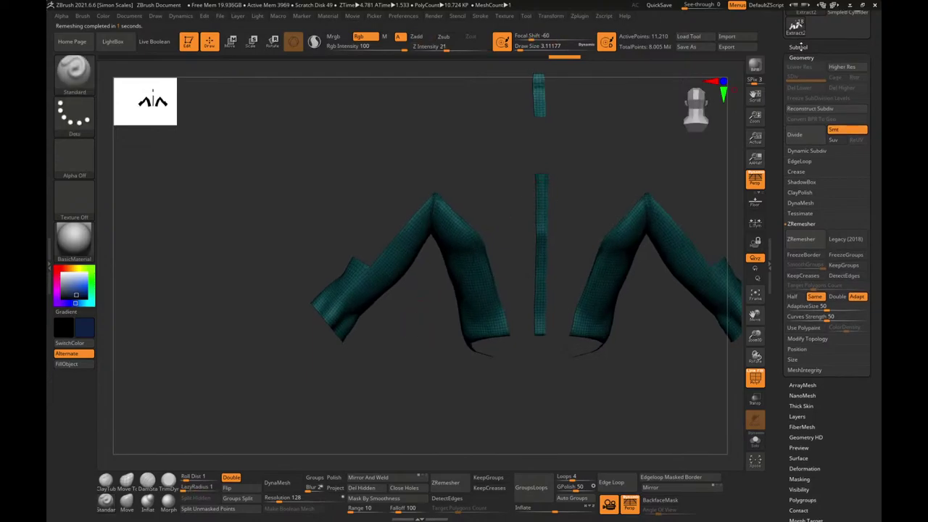
{"action": "left_click", "coordinate": [863, 87], "text": "shift"}
{"action": "left_click", "coordinate": [798, 47]}
{"action": "left_click", "coordinate": [801, 58]}
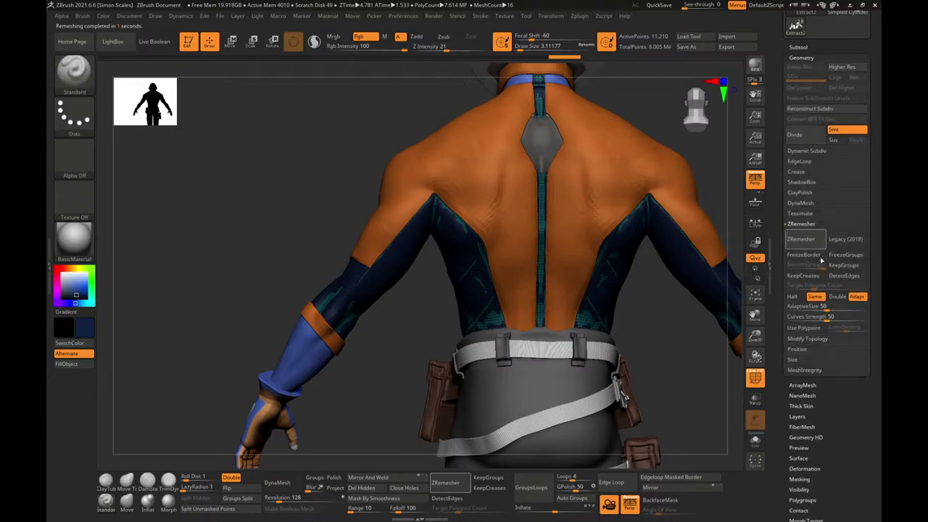
Step: Give Extract2 dynamic thickness 0.01072 with 5 segments, then select Extract1
{"action": "left_click", "coordinate": [804, 151]}
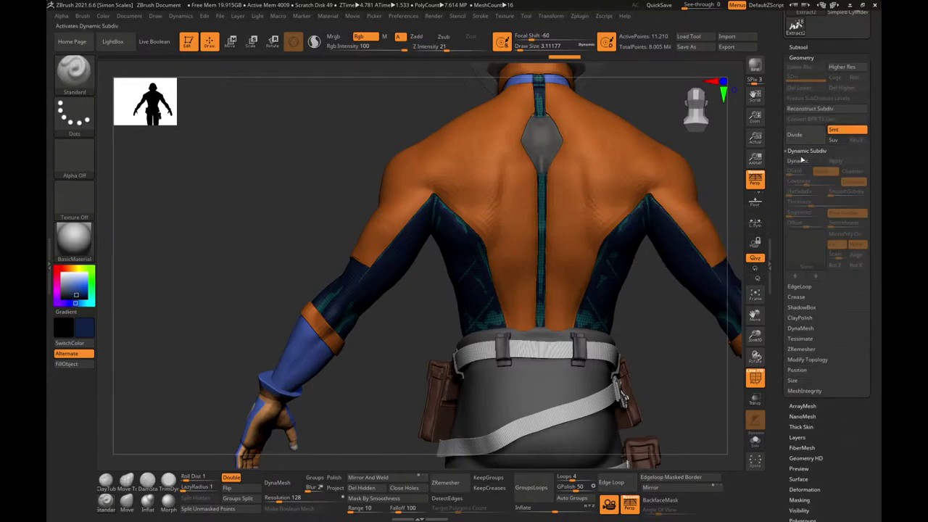
{"action": "left_click", "coordinate": [798, 161]}
{"action": "left_click_drag", "start_coordinate": [307, 249], "coordinate": [741, 123]}
{"action": "left_click_drag", "start_coordinate": [817, 202], "coordinate": [802, 202]}
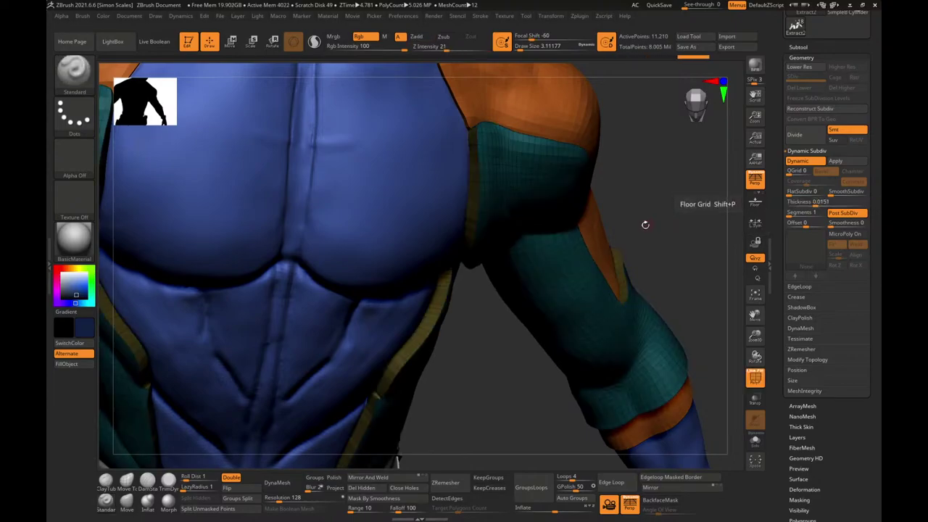
{"action": "left_click", "coordinate": [798, 214]}
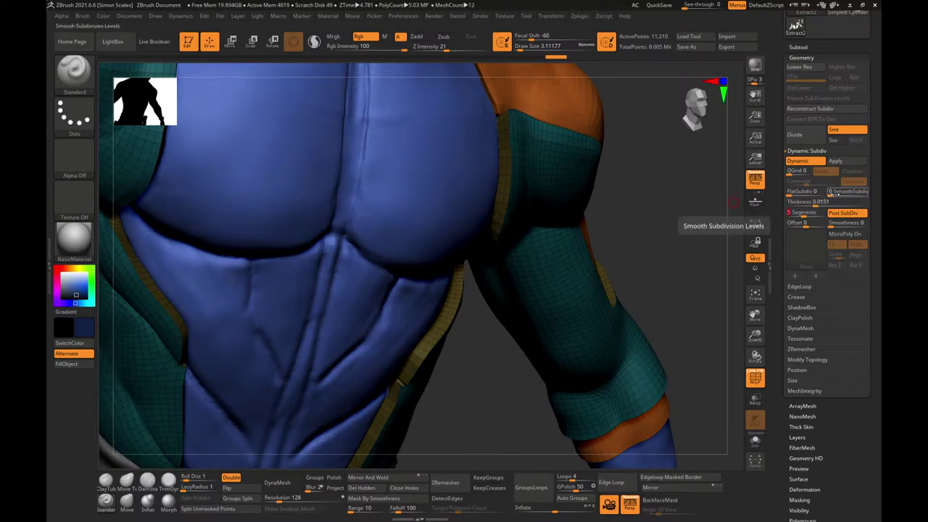
{"action": "left_click_drag", "start_coordinate": [815, 205], "coordinate": [812, 206]}
{"action": "left_click_drag", "start_coordinate": [734, 203], "coordinate": [737, 204]}
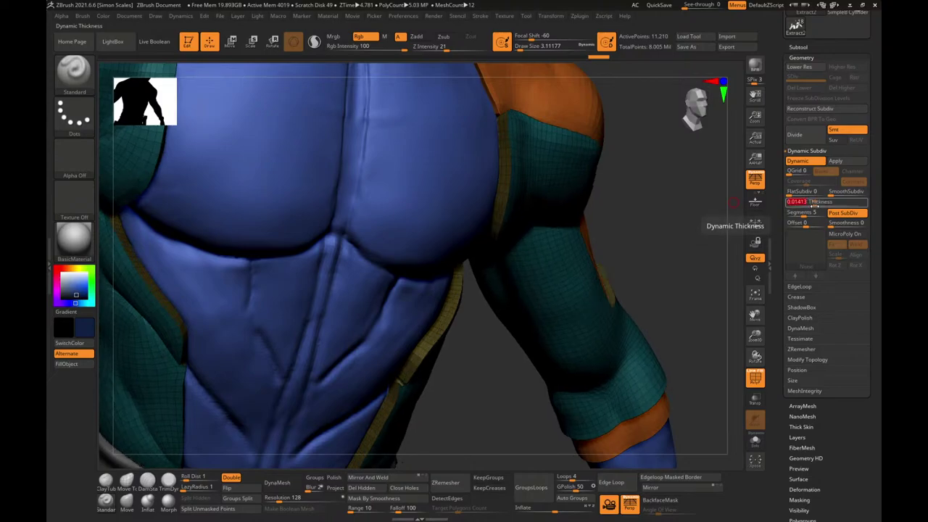
{"action": "left_click_drag", "start_coordinate": [614, 234], "coordinate": [505, 163]}
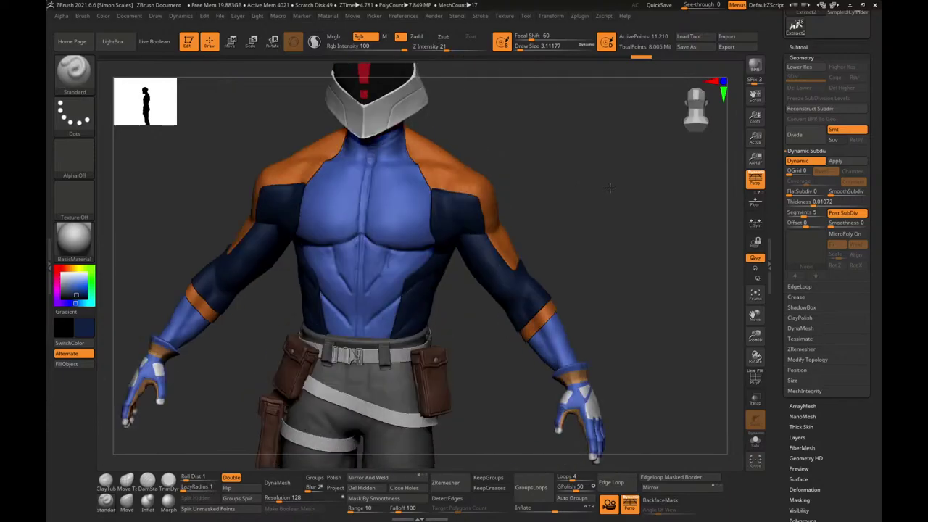
{"action": "left_click", "coordinate": [499, 106], "text": "alt"}
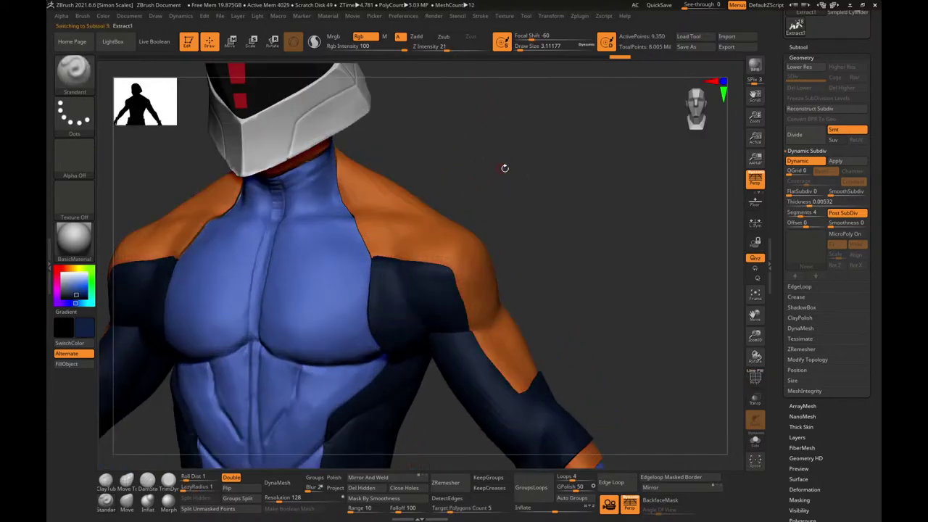
{"action": "left_click_drag", "start_coordinate": [504, 168], "coordinate": [543, 129]}
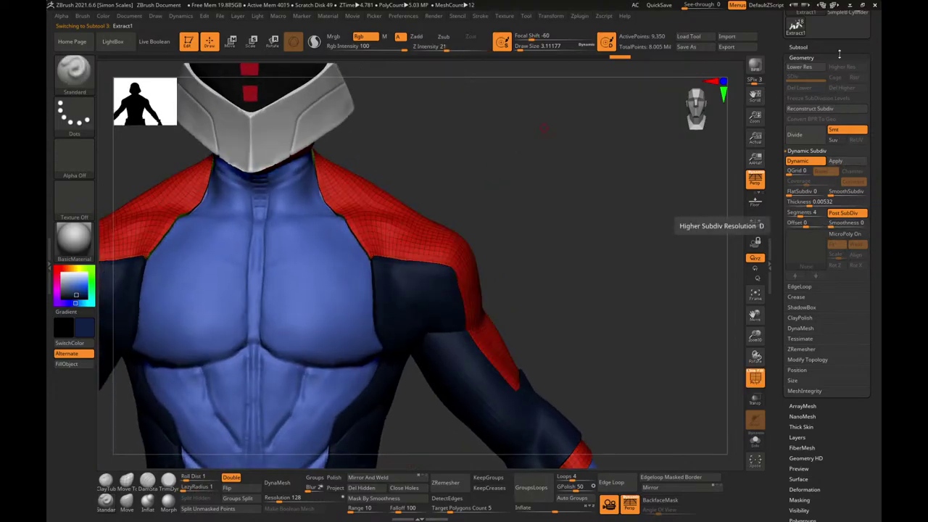
Step: Save the tool under the new file name cHAR_39
{"action": "scroll", "coordinate": [827, 109], "scroll_direction": "up", "scroll_amount": 4}
{"action": "left_click", "coordinate": [840, 28]}
{"action": "left_click", "coordinate": [242, 248]}
{"action": "type", "text": "9"}
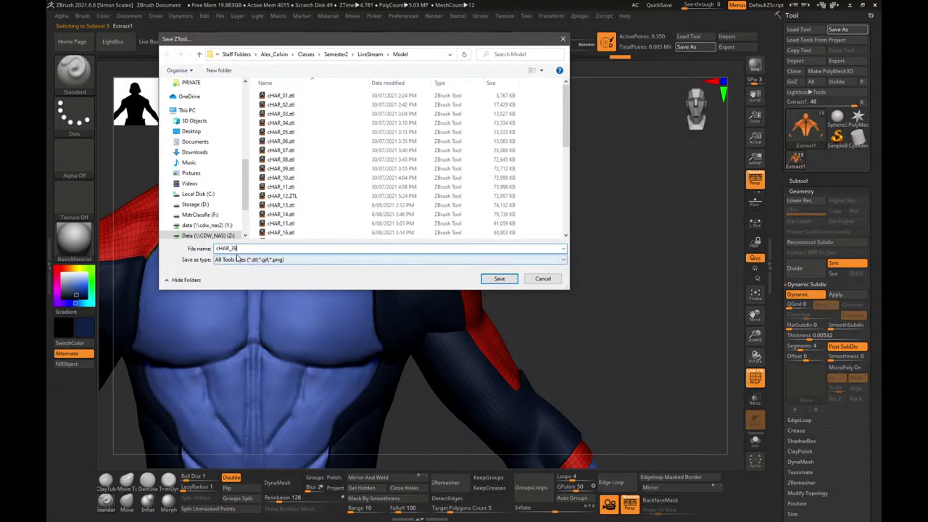
{"action": "key", "text": "Return"}
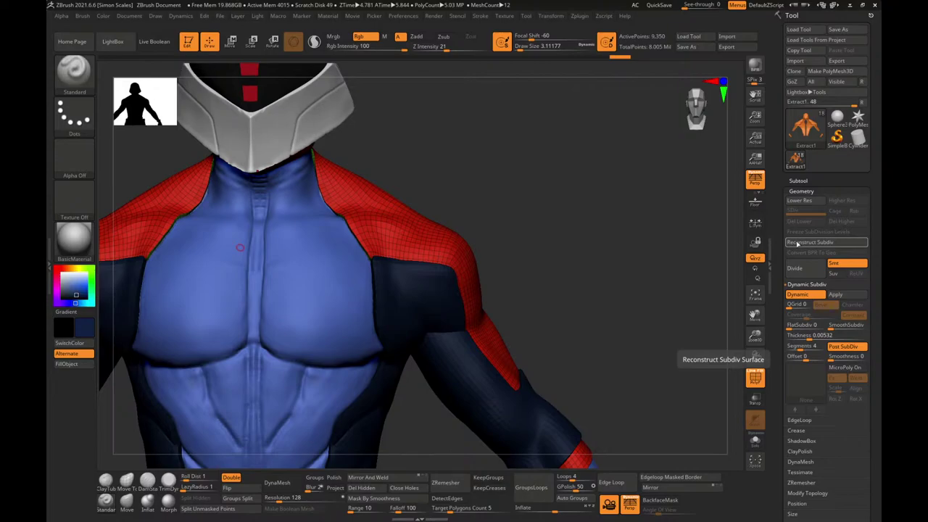
Step: Inspect the shoulders with PolyF, then switch off Extract1's dynamic subdivision (21,646 points)
{"action": "left_click_drag", "start_coordinate": [499, 179], "coordinate": [489, 149]}
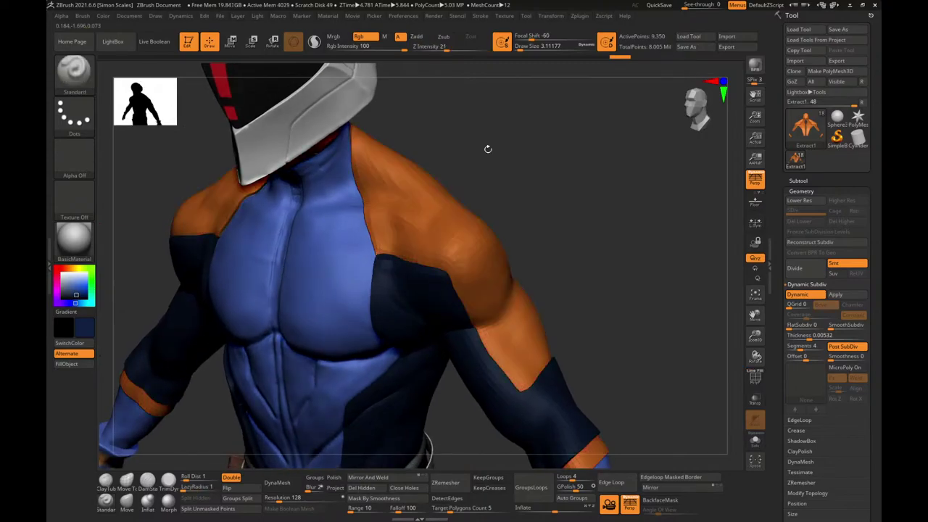
{"action": "left_click_drag", "start_coordinate": [626, 197], "coordinate": [479, 181]}
{"action": "mouse_move", "coordinate": [564, 183]}
{"action": "left_mouse_down", "text": "shift"}
{"action": "mouse_move", "coordinate": [559, 220]}
{"action": "mouse_move", "coordinate": [553, 216]}
{"action": "left_mouse_up", "text": "shift"}
{"action": "key", "text": "shift+f"}
{"action": "left_click_drag", "start_coordinate": [511, 193], "coordinate": [520, 211]}
{"action": "key", "text": "shift+f"}
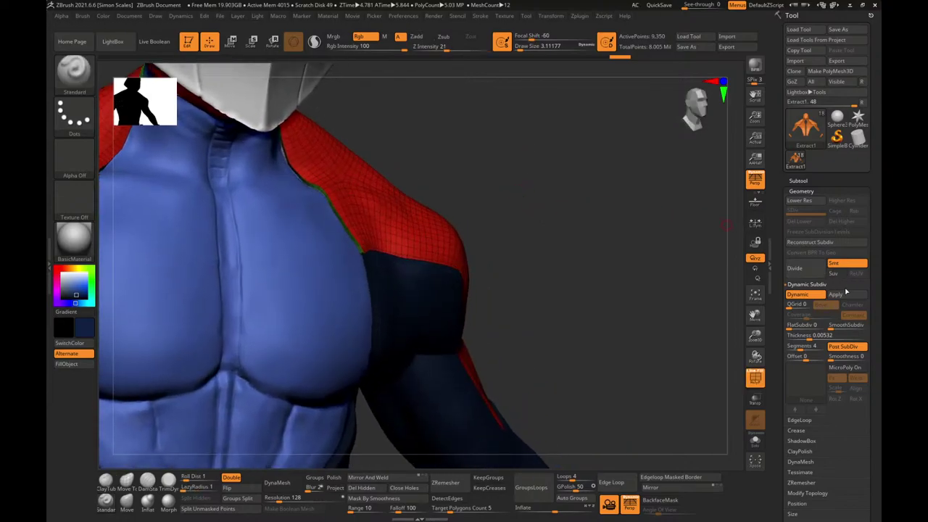
{"action": "key", "text": "shift+d"}
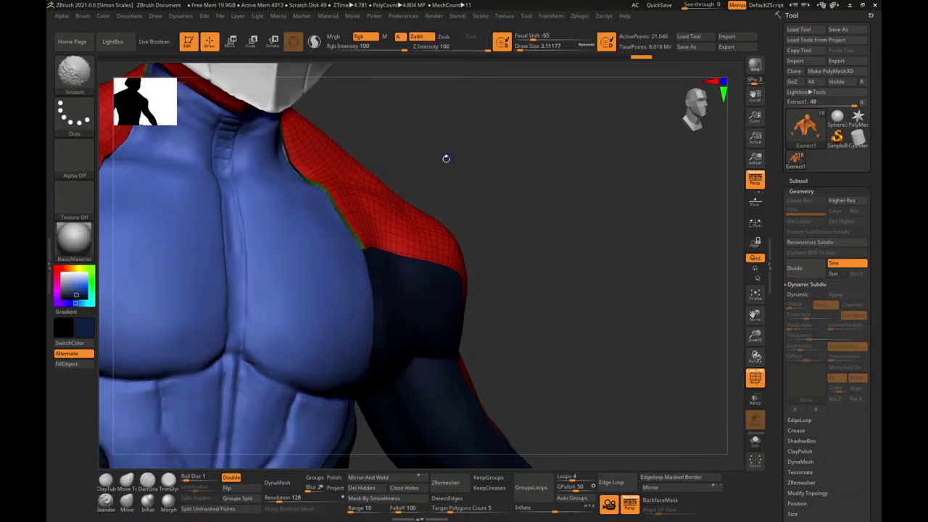
{"action": "key", "text": "shift+f"}
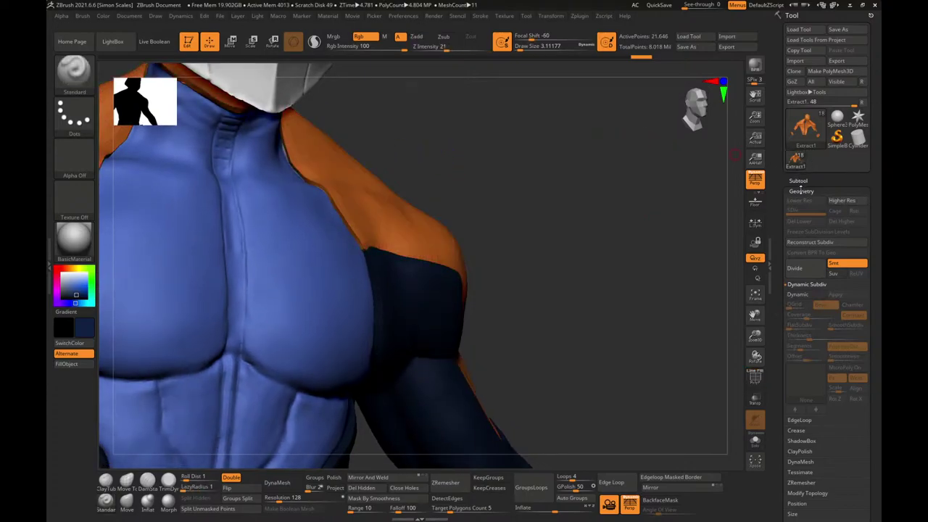
Step: Apply Deformation > Polish twice to the shoulder armor, checking it with PolyF
{"action": "left_click", "coordinate": [802, 190]}
{"action": "left_click", "coordinate": [820, 283]}
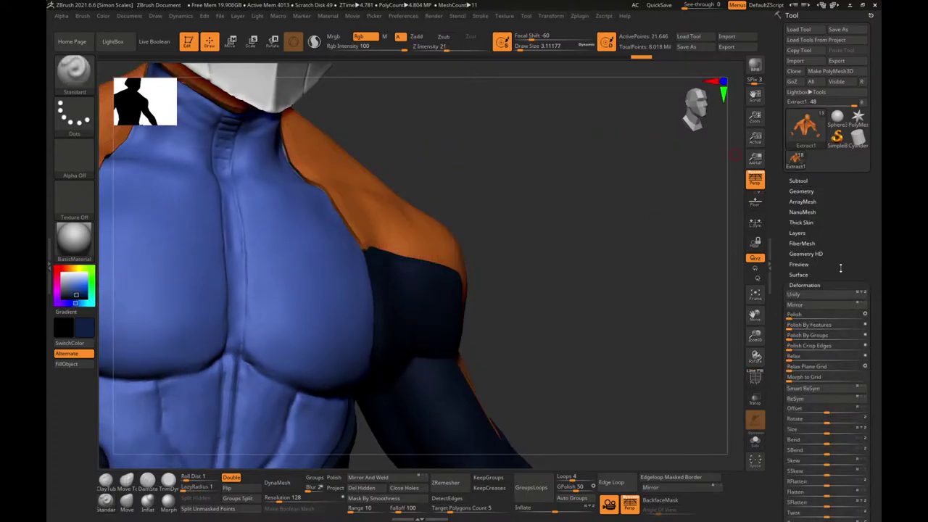
{"action": "scroll", "coordinate": [786, 266], "scroll_direction": "down", "scroll_amount": 3}
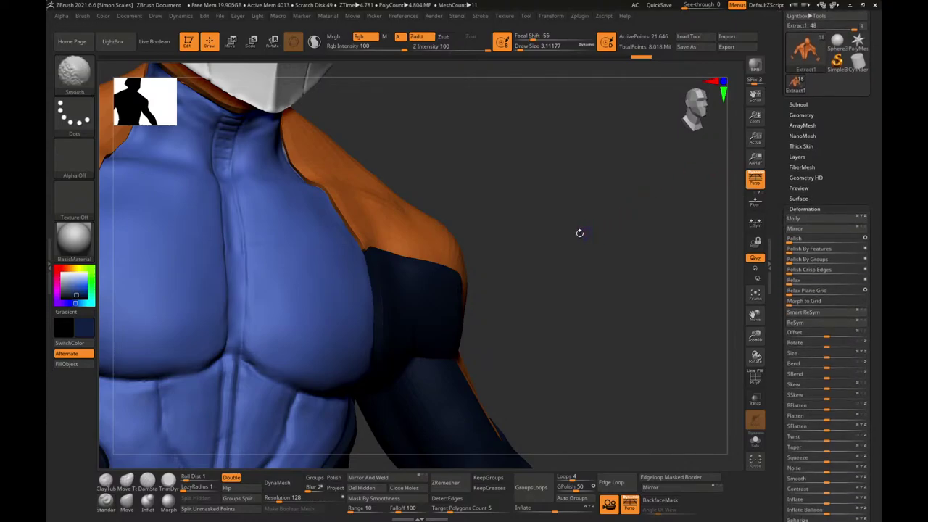
{"action": "scroll", "coordinate": [819, 245], "scroll_direction": "down", "scroll_amount": 2}
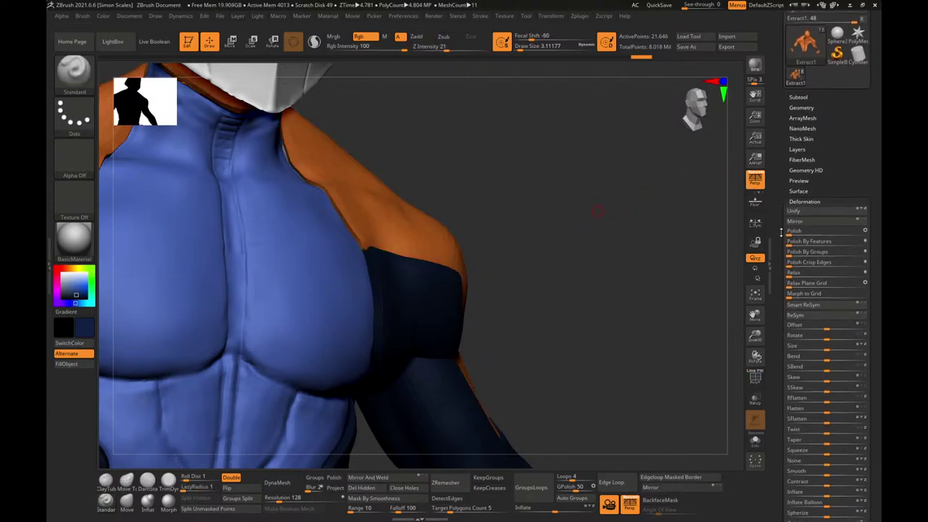
{"action": "key", "text": "shift+f"}
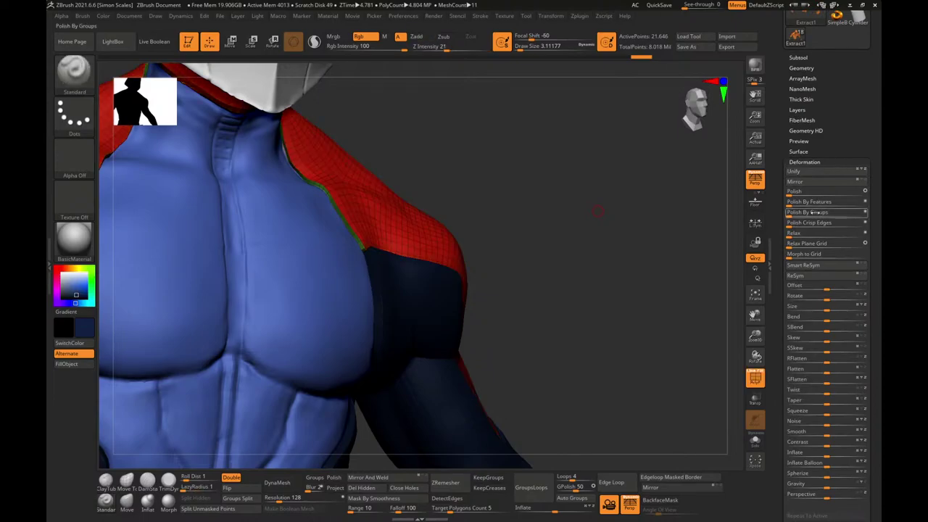
{"action": "left_click", "coordinate": [796, 194]}
{"action": "key", "text": "shift+f"}
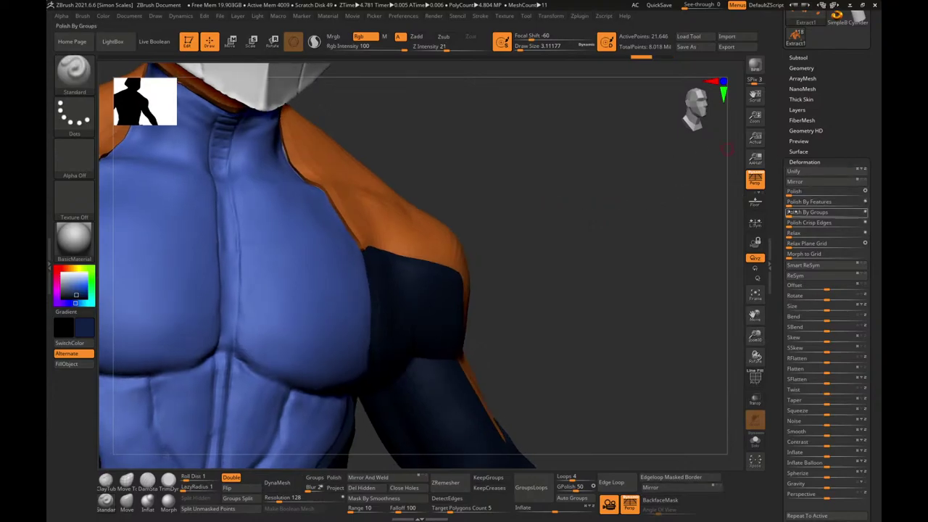
{"action": "left_click", "coordinate": [792, 191]}
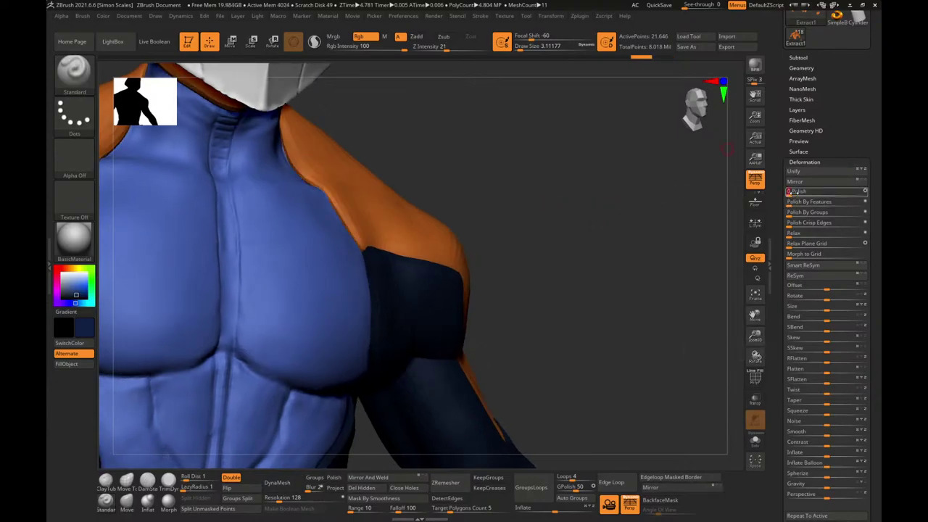
{"action": "key", "text": "shift+f"}
{"action": "left_click_drag", "start_coordinate": [584, 216], "coordinate": [576, 206], "text": "shift"}
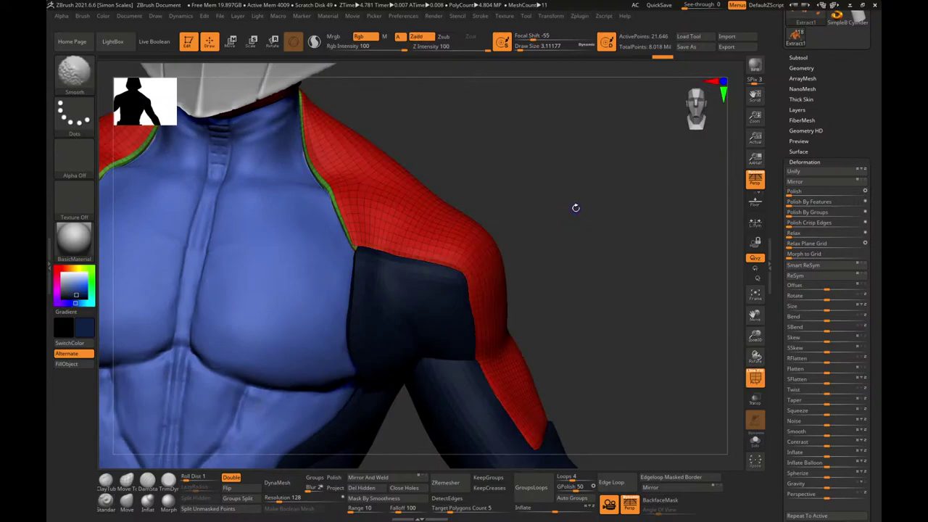
{"action": "key", "text": "shift+f"}
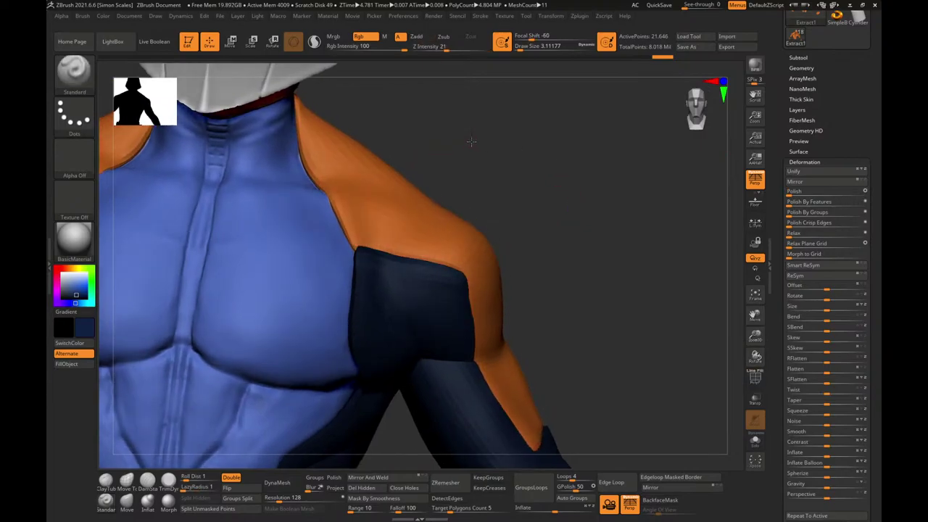
Step: Re-enable the shoulder's thickened dynamic shell and inspect the neck seam
{"action": "left_click_drag", "start_coordinate": [472, 141], "coordinate": [446, 149]}
{"action": "right_click_drag", "start_coordinate": [317, 174], "coordinate": [385, 210]}
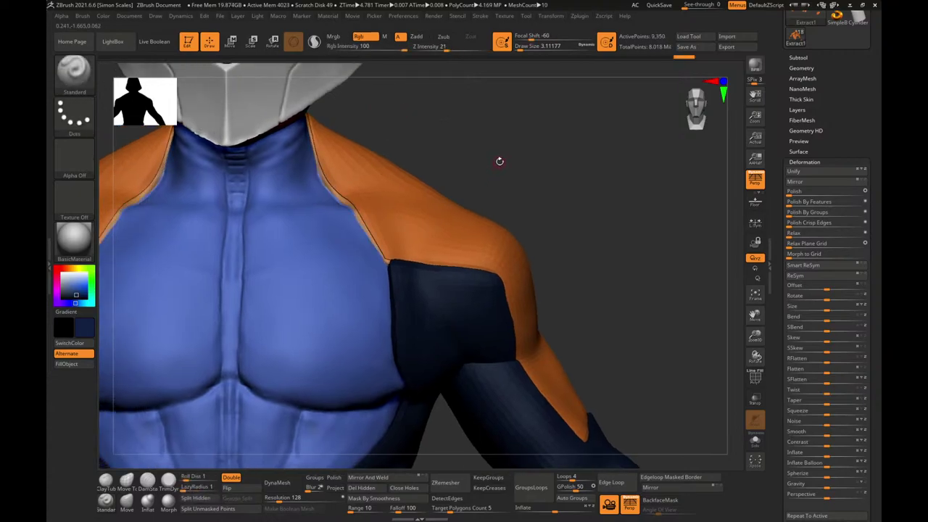
{"action": "key", "text": "ctrl"}
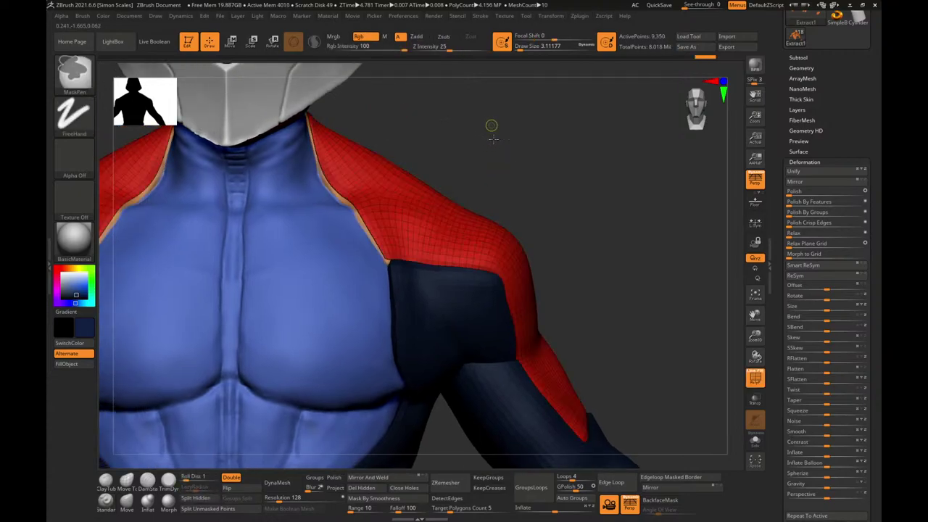
{"action": "left_click_drag", "start_coordinate": [503, 140], "coordinate": [449, 158]}
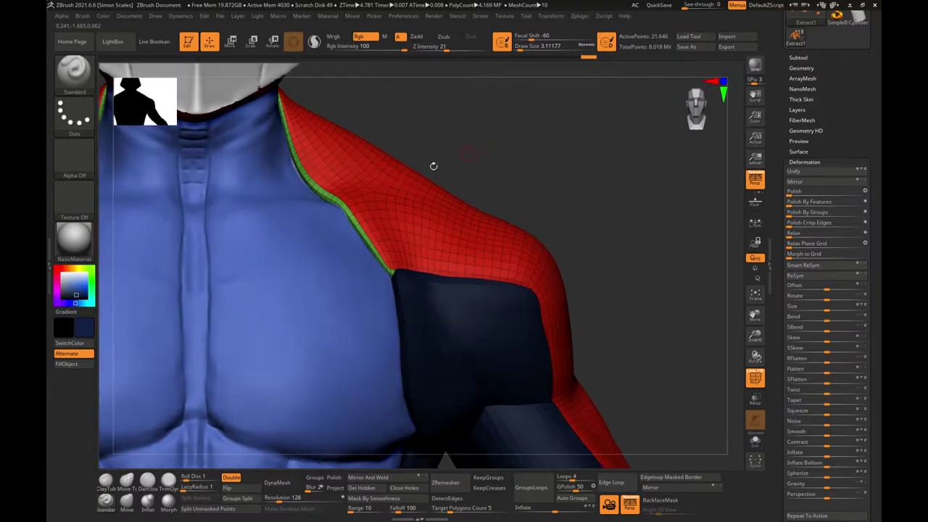
{"action": "right_click_drag", "start_coordinate": [308, 244], "coordinate": [439, 163]}
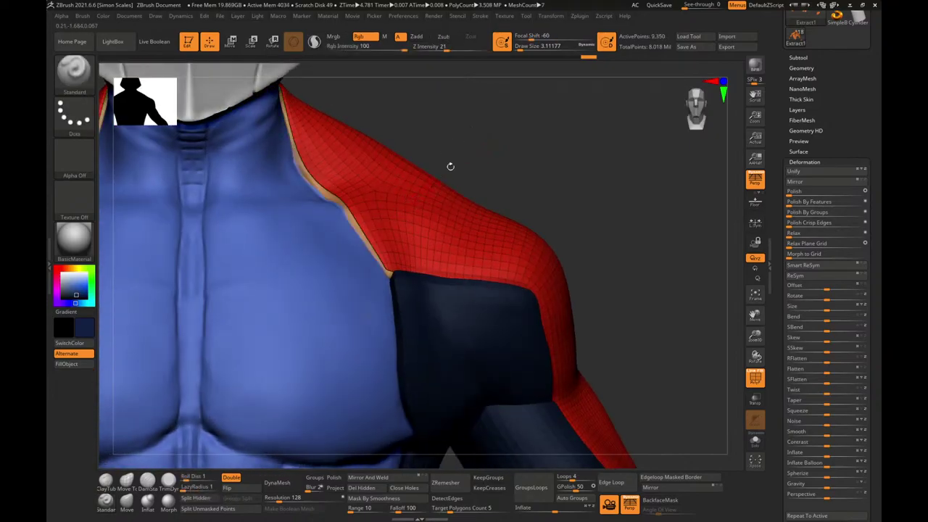
{"action": "left_click", "coordinate": [486, 131], "text": "alt"}
{"action": "right_click_drag", "start_coordinate": [485, 131], "coordinate": [406, 133]}
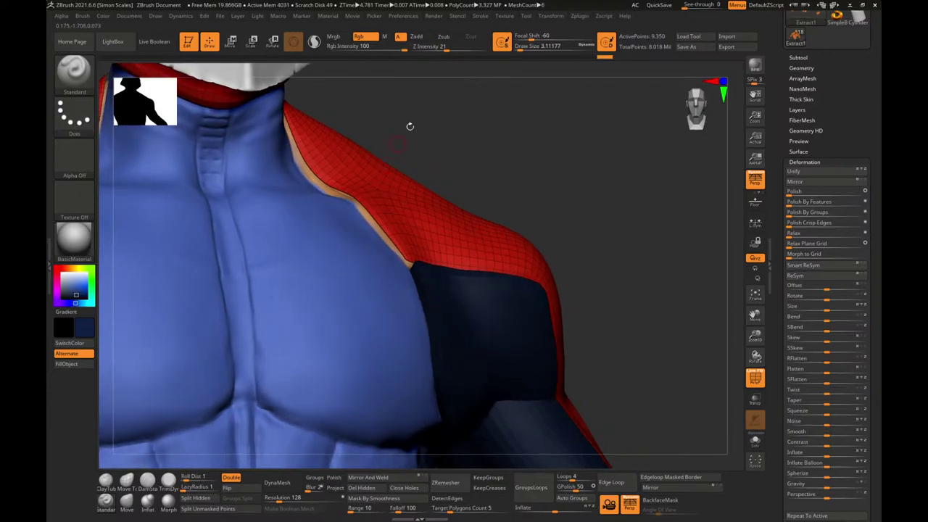
Step: Frame the shoulder armour's mesh borders with curves using Curve Functions > Frame Mesh
{"action": "left_click", "coordinate": [480, 16]}
{"action": "left_click", "coordinate": [517, 181]}
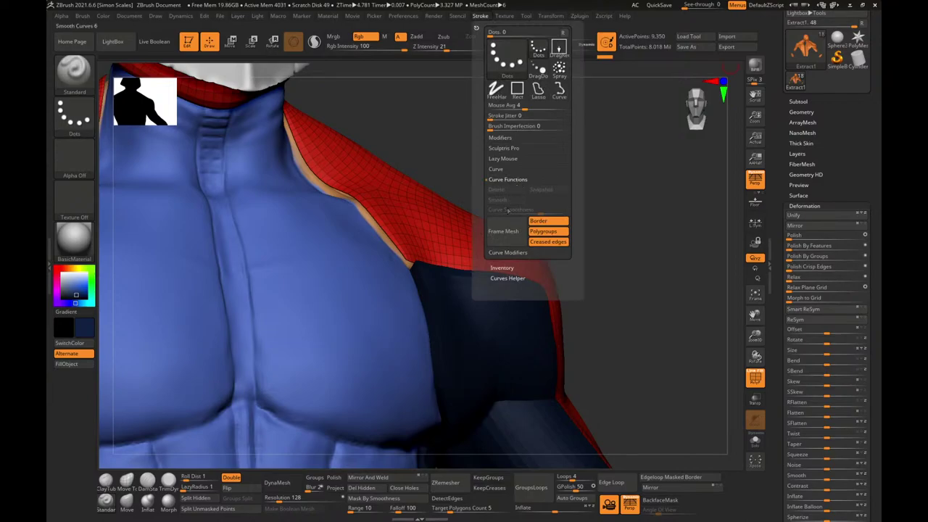
{"action": "left_click", "coordinate": [506, 230]}
{"action": "mouse_move", "coordinate": [655, 286]}
{"action": "right_mouse_down", "text": "alt"}
{"action": "mouse_move", "coordinate": [553, 190]}
{"action": "mouse_move", "coordinate": [574, 176]}
{"action": "mouse_move", "coordinate": [575, 160]}
{"action": "mouse_move", "coordinate": [534, 145]}
{"action": "mouse_move", "coordinate": [553, 153]}
{"action": "mouse_move", "coordinate": [567, 92]}
{"action": "right_mouse_up", "text": "alt"}
{"action": "right_click_drag", "start_coordinate": [302, 299], "coordinate": [383, 128]}
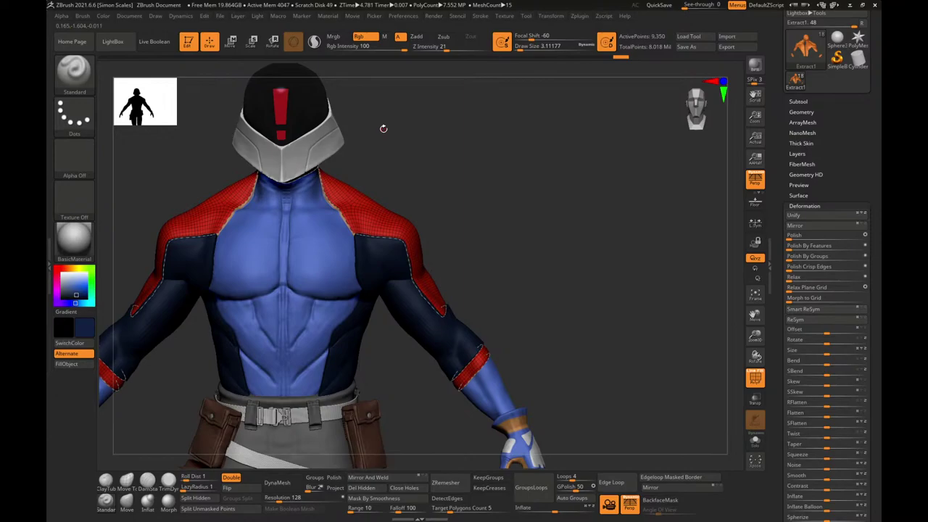
Step: Select the CurveTube brush and create a tube along the armour border
{"action": "left_click", "coordinate": [75, 72]}
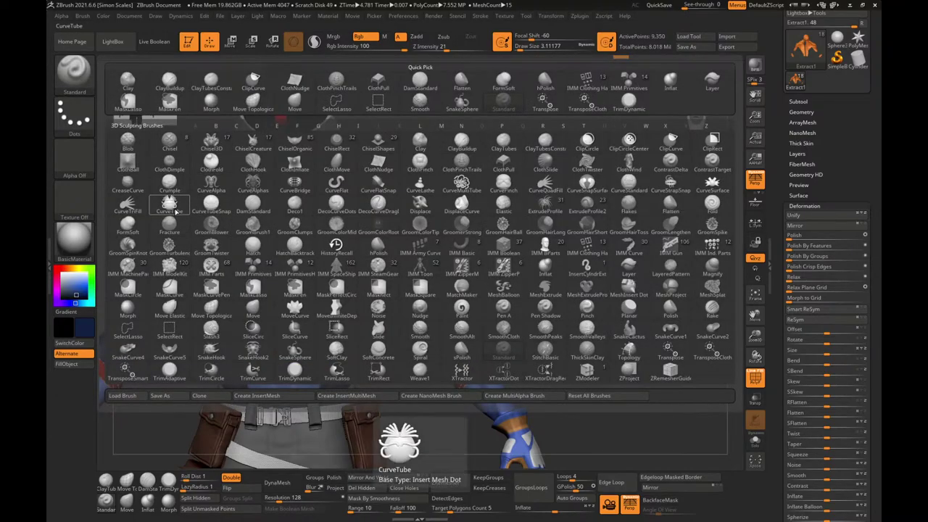
{"action": "left_click", "coordinate": [179, 209]}
{"action": "mouse_move", "coordinate": [418, 143]}
{"action": "right_mouse_down", "text": "ctrl"}
{"action": "mouse_move", "coordinate": [414, 162]}
{"action": "mouse_move", "coordinate": [450, 174]}
{"action": "right_mouse_up", "text": "ctrl"}
{"action": "left_click_drag", "start_coordinate": [360, 247], "coordinate": [353, 259]}
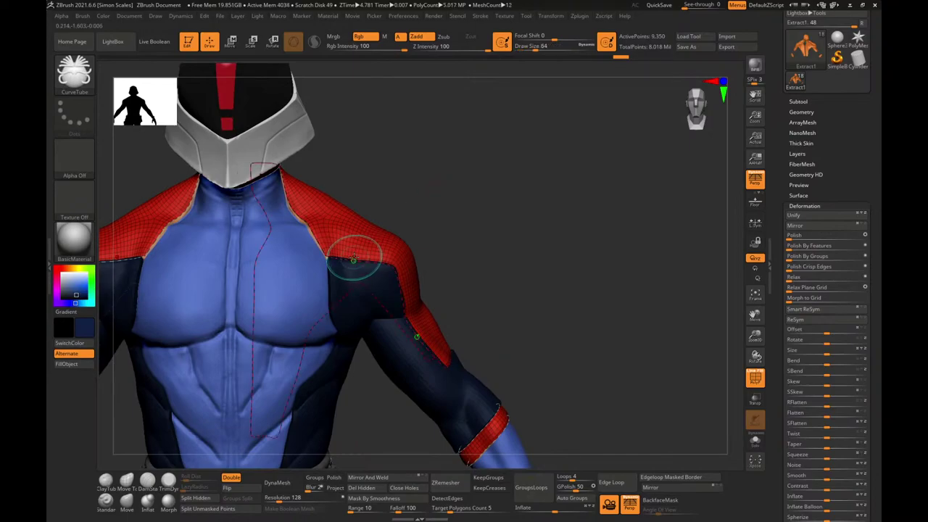
{"action": "left_click", "coordinate": [168, 120]}
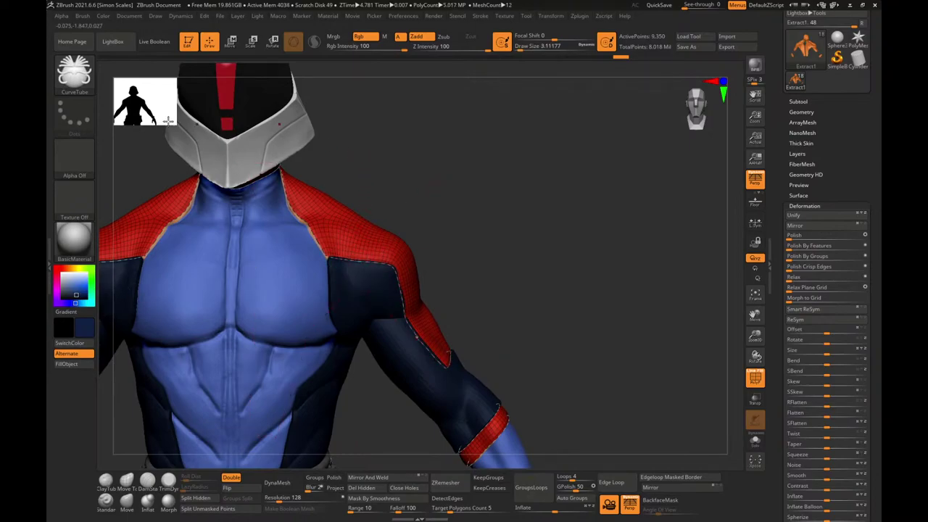
{"action": "right_click_drag", "start_coordinate": [304, 239], "coordinate": [290, 259], "text": "ctrl"}
{"action": "key", "text": "ctrl+z"}
{"action": "left_click", "coordinate": [286, 292], "text": "alt"}
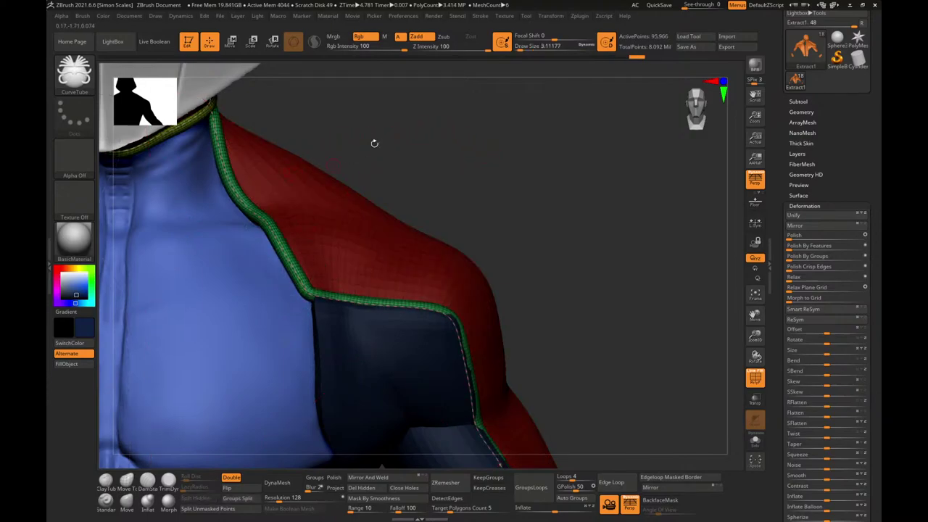
Step: Redo the border tube with a much smaller Draw Size for a thin tube
{"action": "key", "text": "ctrl+z"}
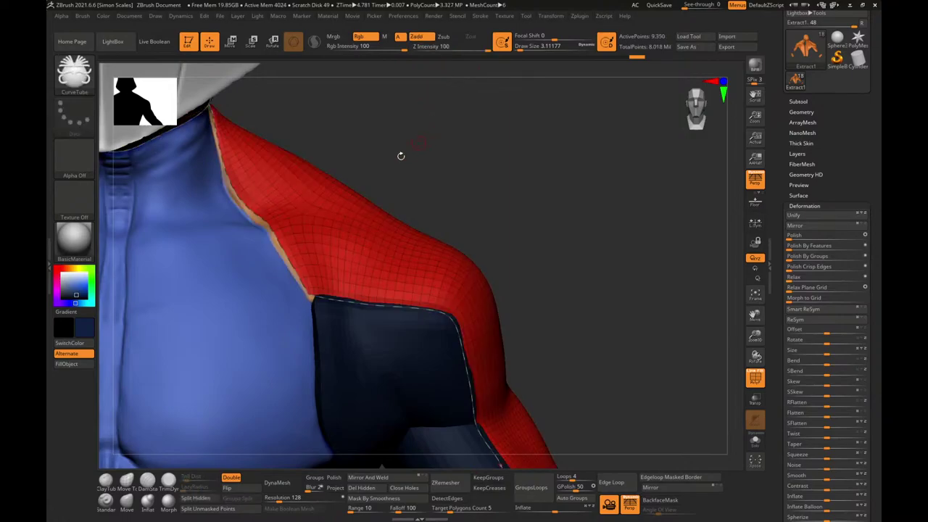
{"action": "key", "text": "space"}
{"action": "key", "text": "space"}
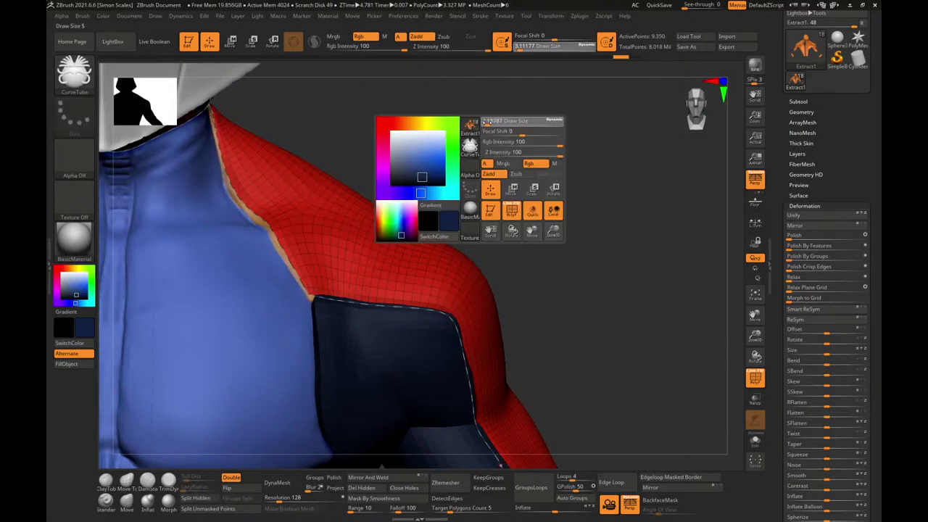
{"action": "left_click", "coordinate": [277, 240]}
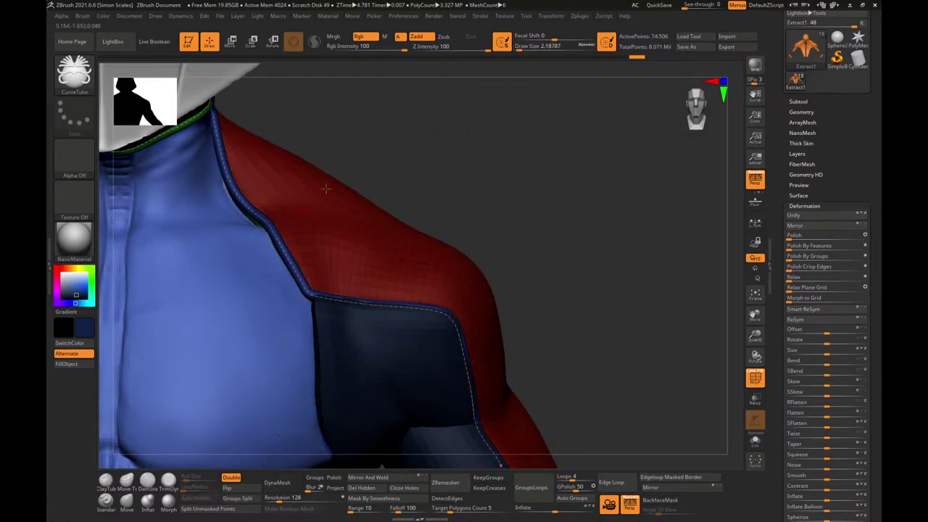
{"action": "key", "text": "space"}
{"action": "left_click_drag", "start_coordinate": [464, 126], "coordinate": [426, 126]}
{"action": "left_click", "coordinate": [271, 232]}
{"action": "left_click_drag", "start_coordinate": [436, 145], "coordinate": [422, 136]}
Step: Turn PolyF off and pick up the jacket's orange colour
{"action": "key", "text": "shift+f"}
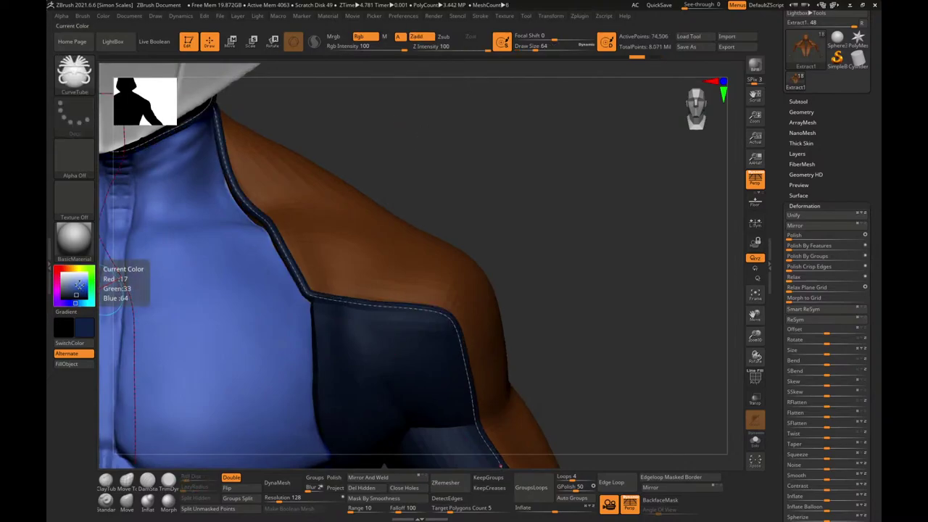
{"action": "left_click_drag", "start_coordinate": [77, 285], "coordinate": [305, 210]}
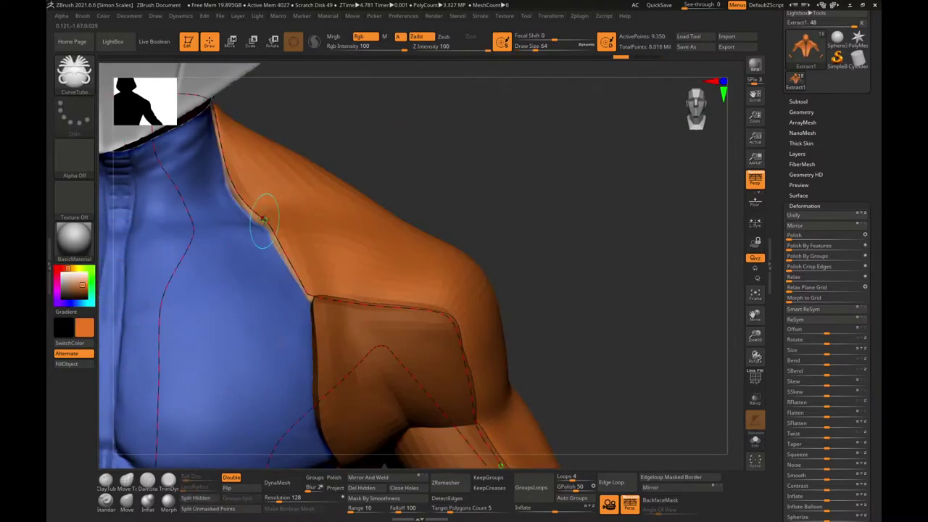
{"action": "left_click_drag", "start_coordinate": [466, 140], "coordinate": [444, 153]}
Step: Mask the shoulder armour and split the masked points into a new Extract2_1 subtool
{"action": "key", "text": "ctrl"}
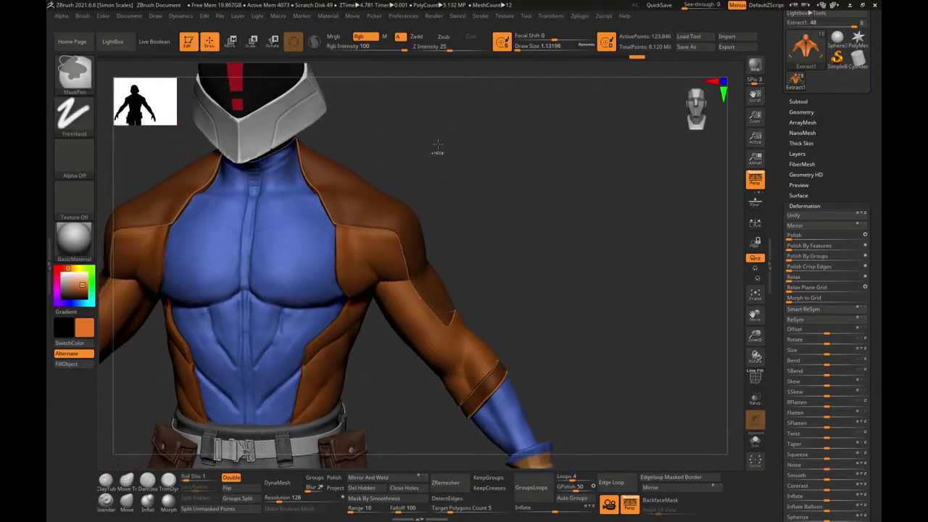
{"action": "left_click", "coordinate": [438, 139], "text": "ctrl"}
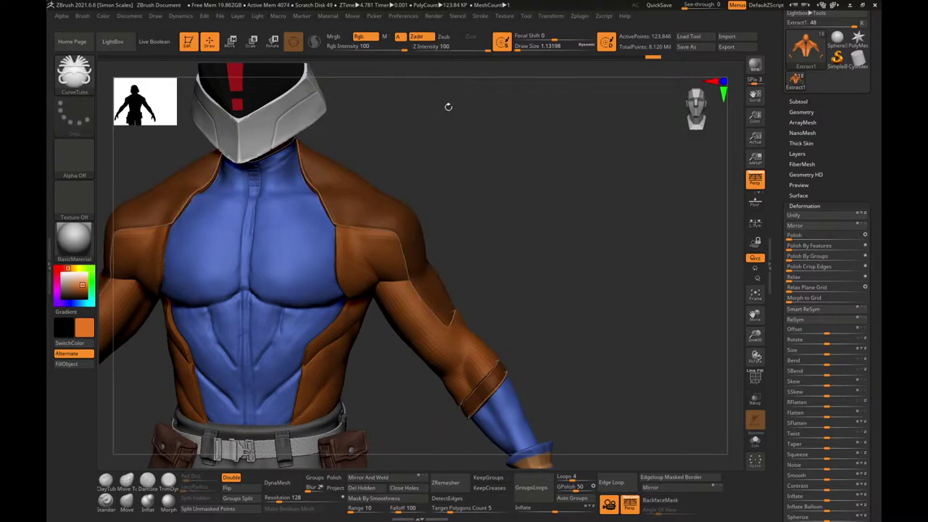
{"action": "left_click", "coordinate": [798, 102]}
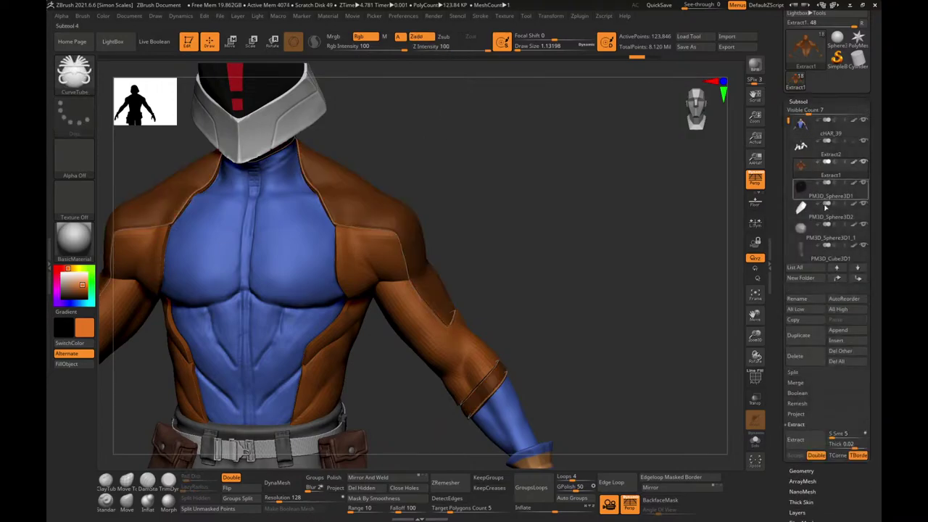
{"action": "left_click", "coordinate": [794, 372]}
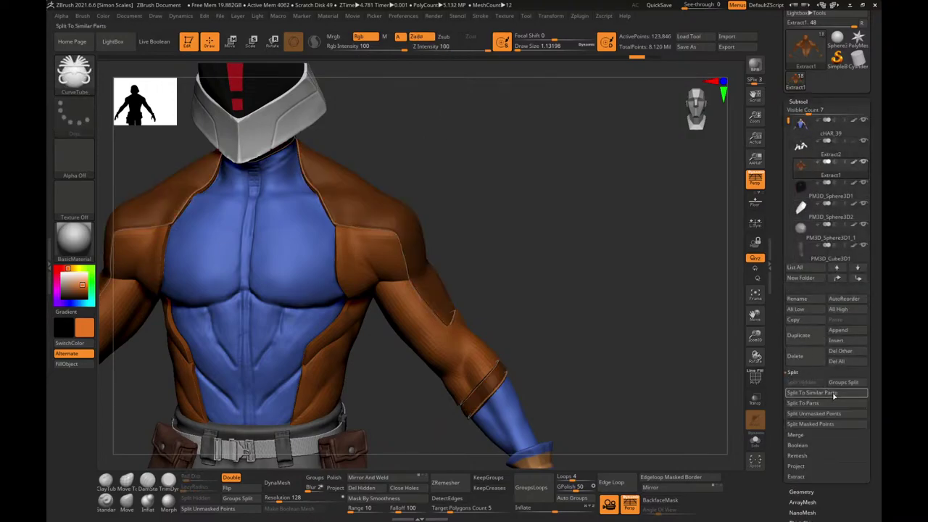
{"action": "left_click", "coordinate": [828, 427]}
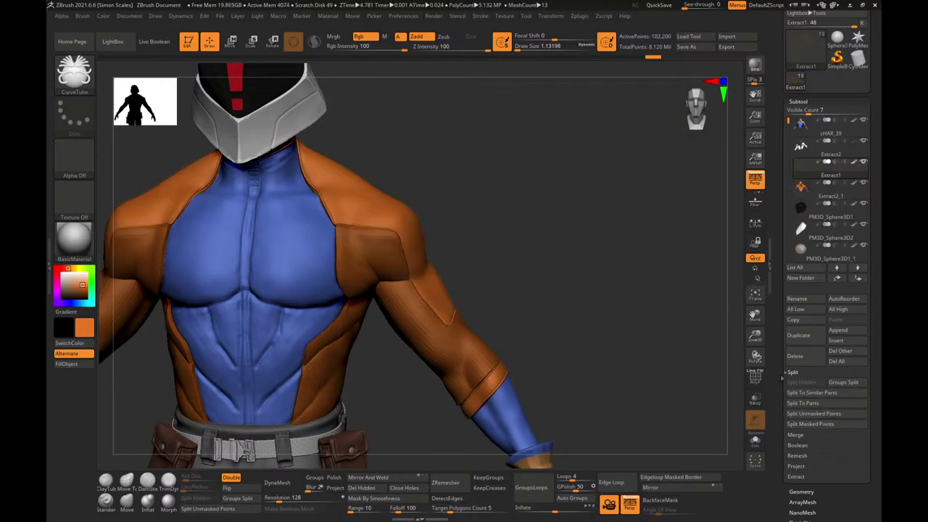
Step: Sample the body's dark navy and fill the Extract2 pieces solid navy with FillObject
{"action": "left_click_drag", "start_coordinate": [424, 192], "coordinate": [484, 196]}
{"action": "left_click", "coordinate": [428, 226], "text": "alt"}
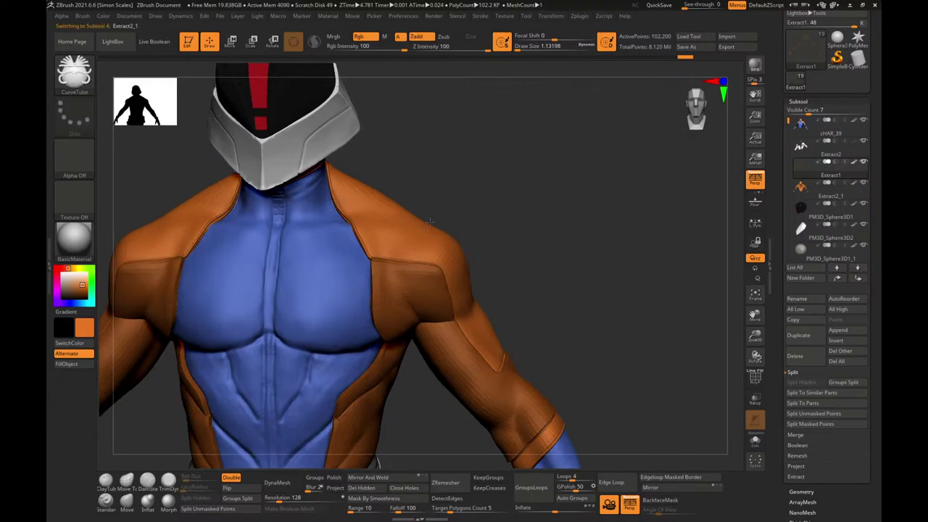
{"action": "left_click", "coordinate": [342, 290], "text": "alt"}
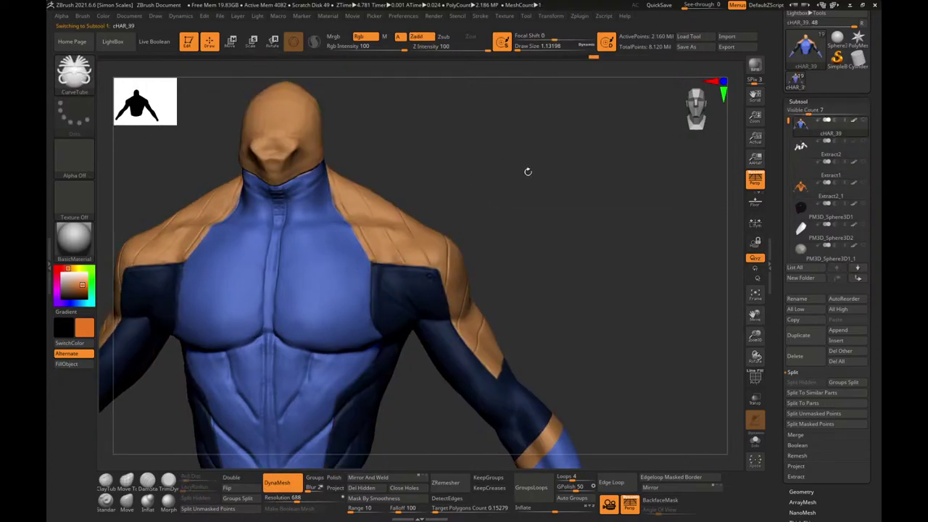
{"action": "key", "text": "c"}
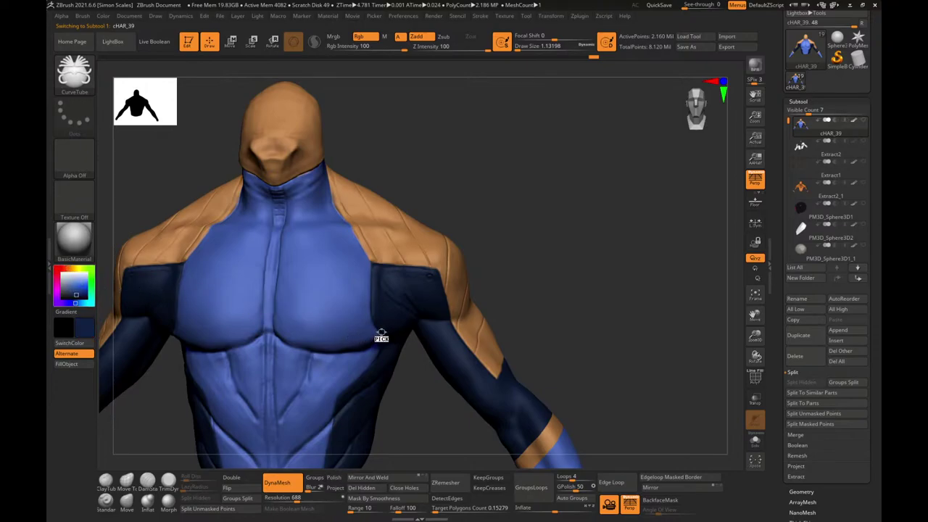
{"action": "left_click_drag", "start_coordinate": [495, 168], "coordinate": [583, 167]}
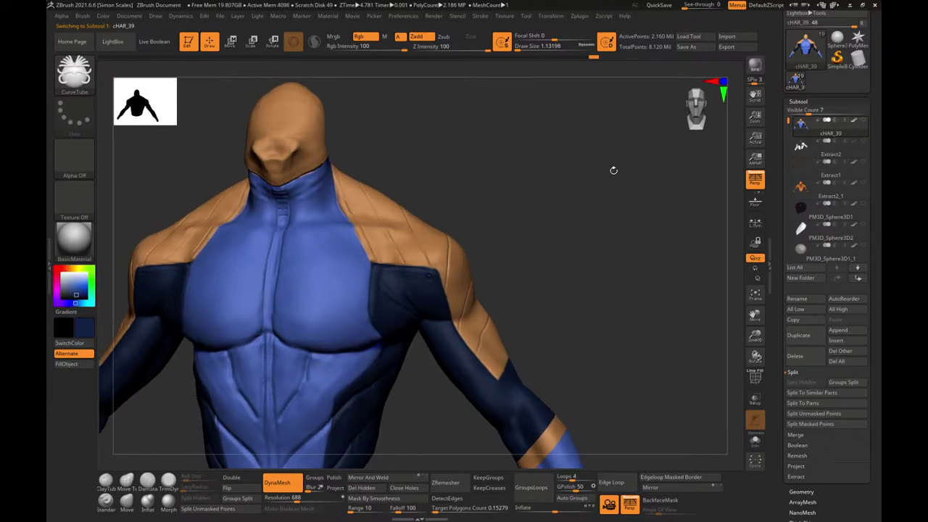
{"action": "mouse_move", "coordinate": [867, 132]}
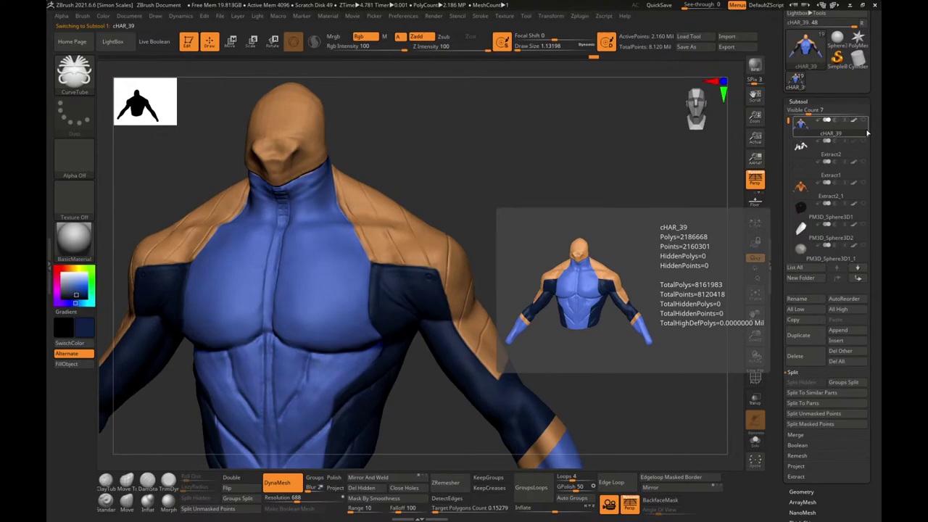
{"action": "left_click", "coordinate": [841, 155]}
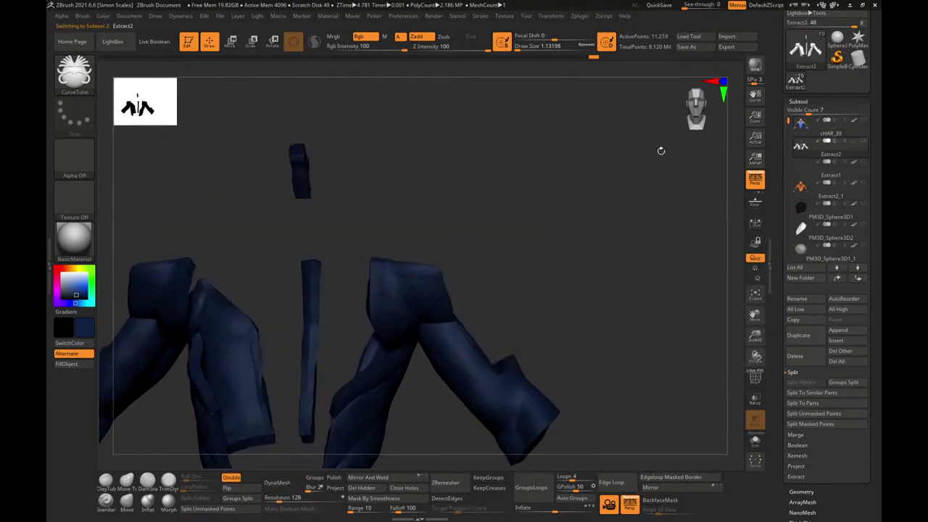
{"action": "left_click", "coordinate": [103, 16]}
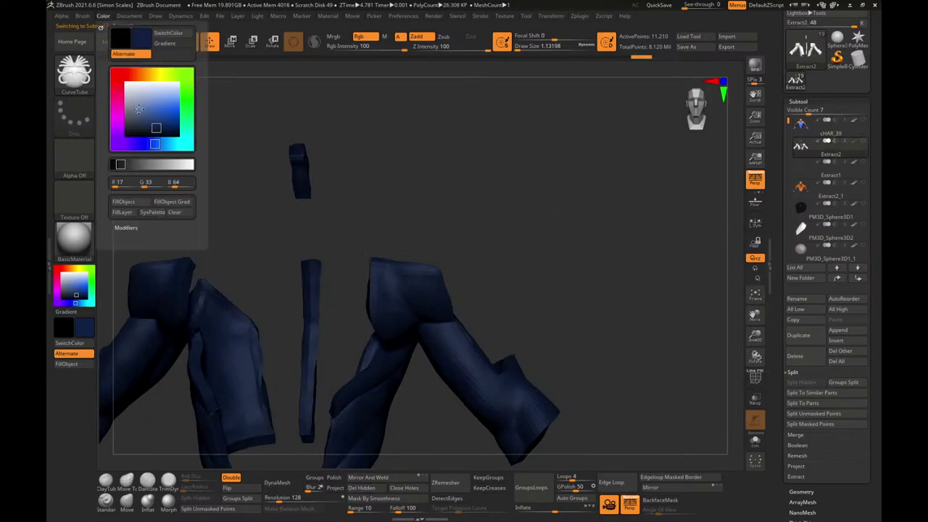
{"action": "left_click", "coordinate": [134, 204]}
Step: Select the Extract2_1 shoulder armour with polygroup display off and the Standard brush active
{"action": "left_click_drag", "start_coordinate": [548, 167], "coordinate": [651, 155], "text": "shift"}
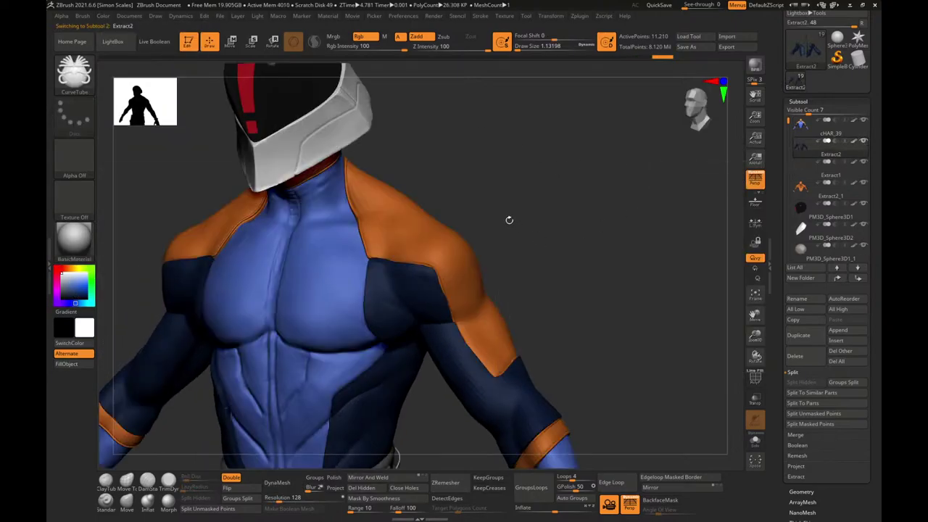
{"action": "mouse_move", "coordinate": [508, 218]}
{"action": "left_mouse_down"}
{"action": "mouse_move", "coordinate": [545, 203]}
{"action": "mouse_move", "coordinate": [522, 199]}
{"action": "mouse_move", "coordinate": [315, 261]}
{"action": "left_mouse_up"}
{"action": "key", "text": "shift+f"}
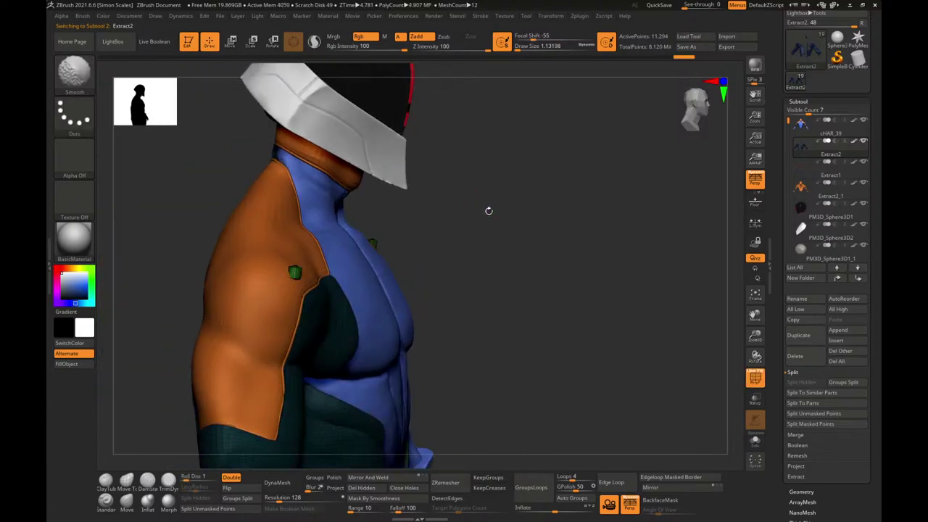
{"action": "key", "text": "b"}
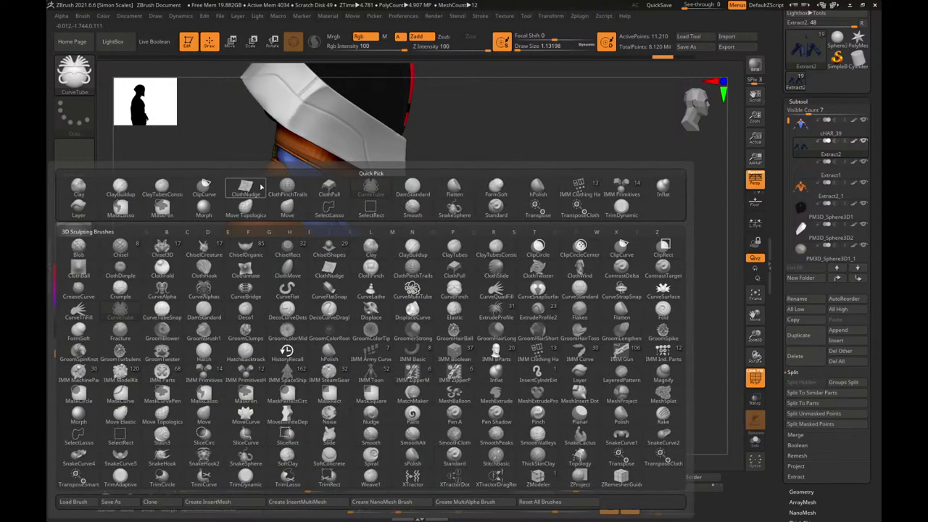
{"action": "key", "text": "s"}
{"action": "key", "text": "m"}
{"action": "left_click", "coordinate": [305, 217], "text": "alt"}
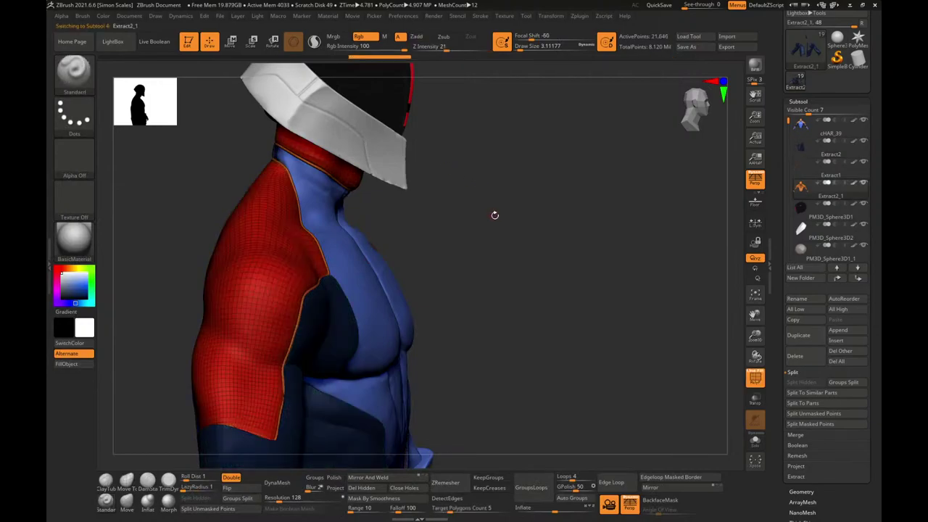
{"action": "left_click_drag", "start_coordinate": [493, 213], "coordinate": [552, 203]}
{"action": "key", "text": "shift+f"}
{"action": "key", "text": "b"}
{"action": "key", "text": "s"}
{"action": "key", "text": "t"}
Step: Orbit and zoom around the character to check the navy panels under the orange armour
{"action": "mouse_move", "coordinate": [607, 181]}
{"action": "left_mouse_down"}
{"action": "mouse_move", "coordinate": [562, 174]}
{"action": "mouse_move", "coordinate": [255, 384]}
{"action": "left_mouse_up"}
{"action": "left_click_drag", "start_coordinate": [627, 169], "coordinate": [413, 210], "text": "alt"}
{"action": "left_click_drag", "start_coordinate": [434, 180], "coordinate": [427, 254], "text": "alt"}
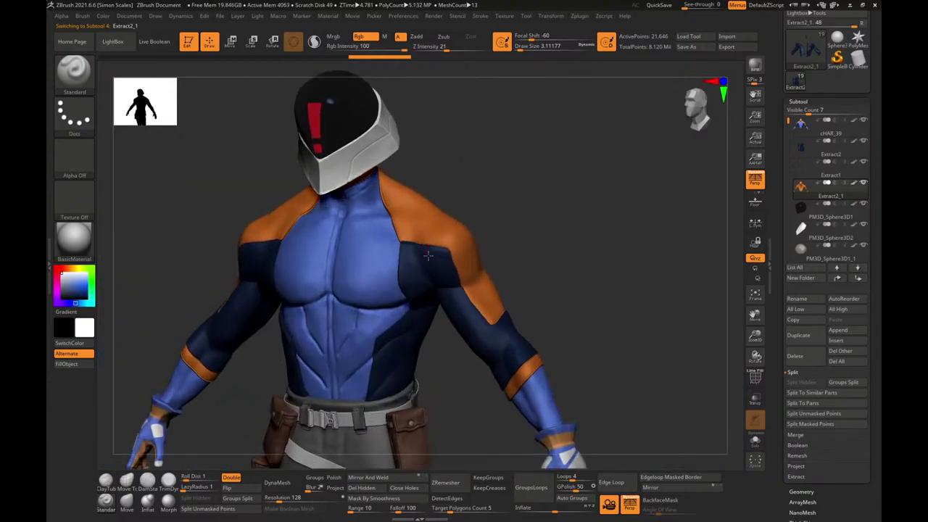
{"action": "left_click_drag", "start_coordinate": [501, 181], "coordinate": [522, 182], "text": "alt"}
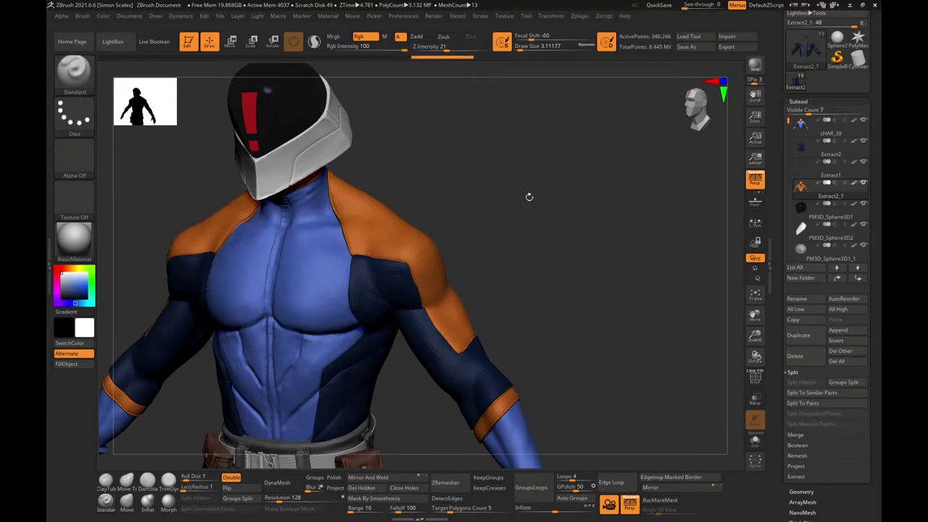
{"action": "left_click_drag", "start_coordinate": [529, 197], "coordinate": [393, 308]}
{"action": "left_click_drag", "start_coordinate": [472, 225], "coordinate": [517, 203]}
{"action": "key", "text": "alt+Tab"}
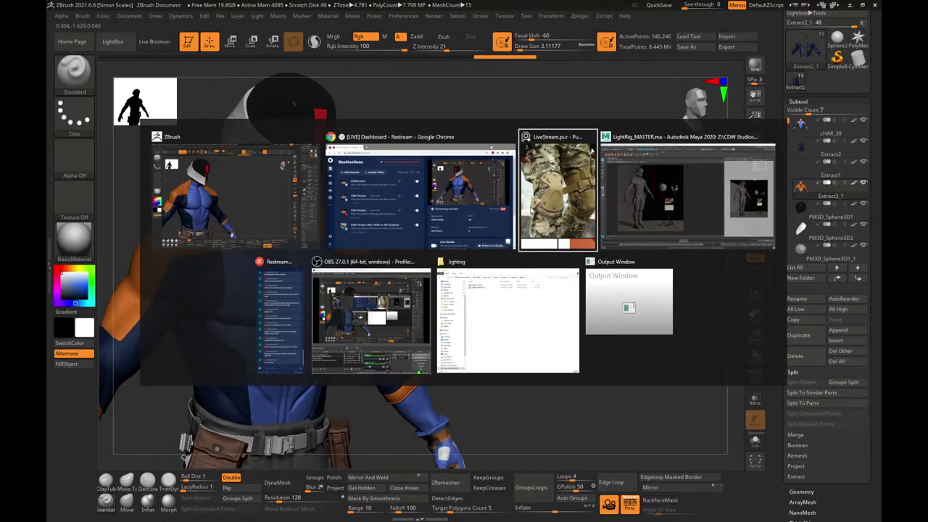
{"action": "key", "text": "alt+Tab"}
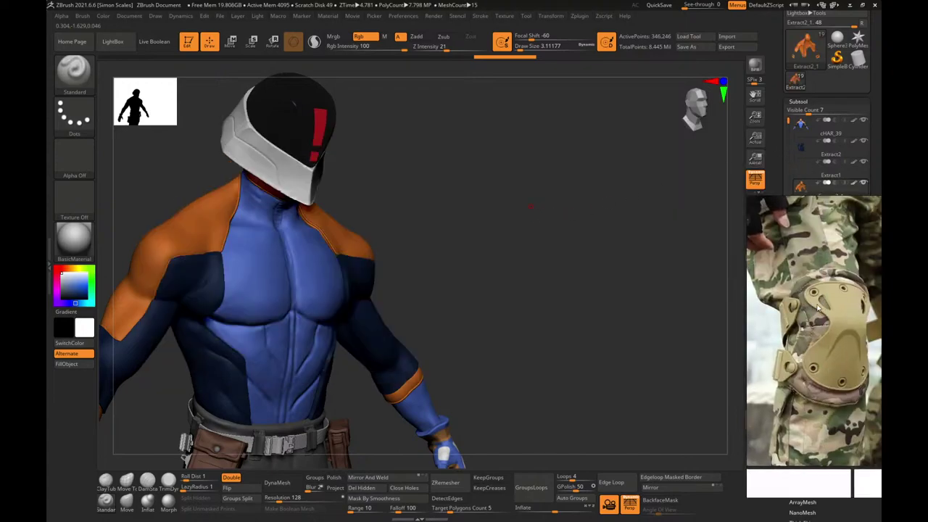
{"action": "scroll", "coordinate": [441, 330], "scroll_direction": "down", "scroll_amount": 3}
{"action": "scroll", "coordinate": [441, 331], "scroll_direction": "up", "scroll_amount": 5}
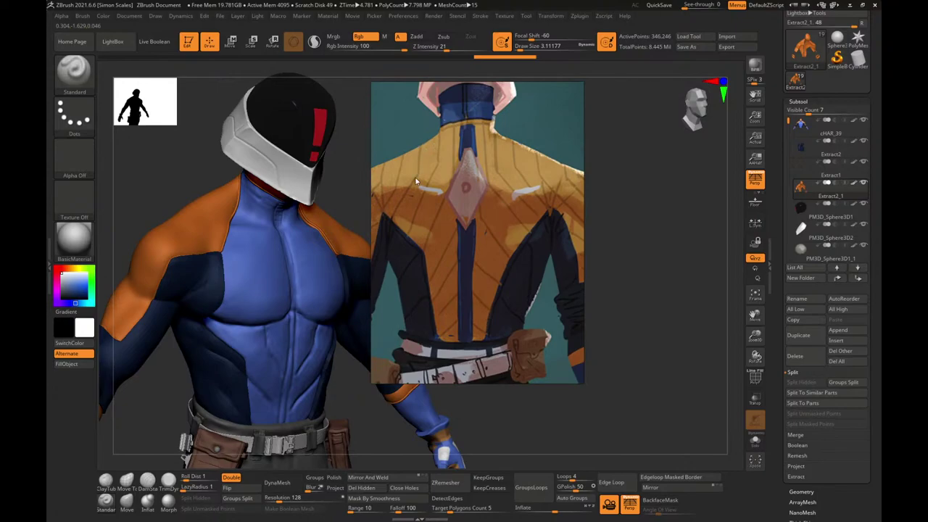
{"action": "middle_click_drag", "start_coordinate": [485, 211], "coordinate": [398, 231]}
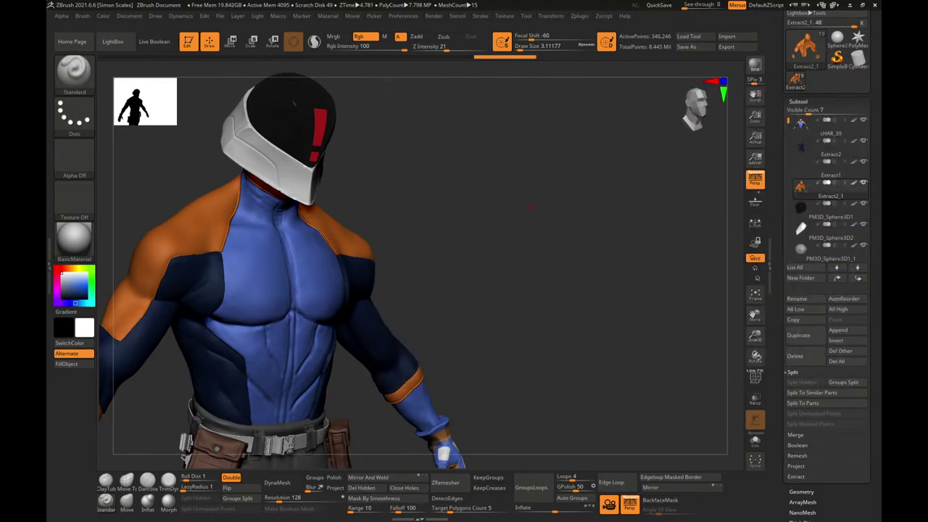
{"action": "left_click_drag", "start_coordinate": [531, 206], "coordinate": [479, 217]}
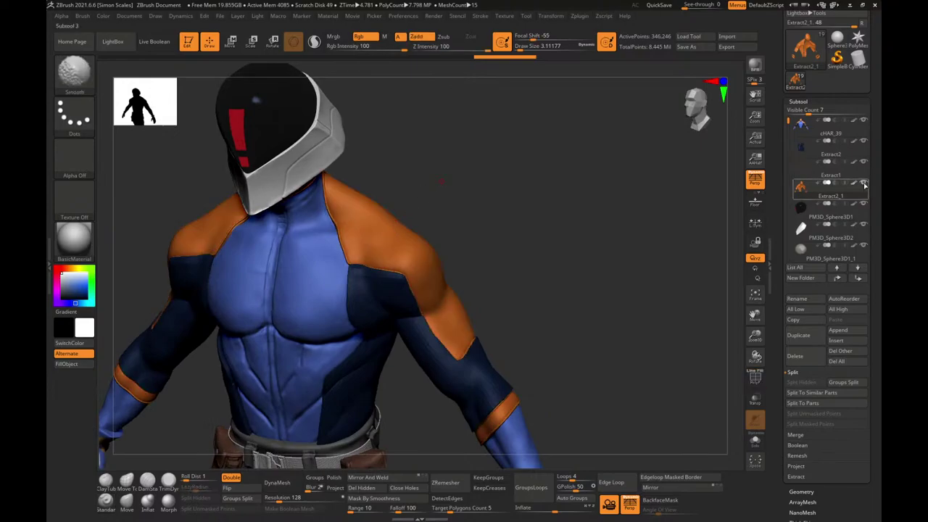
Step: Solo the orange Extract2_1 shoulder armour and turn it to face forward
{"action": "left_click_drag", "start_coordinate": [534, 200], "coordinate": [398, 201]}
{"action": "left_click_drag", "start_coordinate": [433, 161], "coordinate": [437, 154]}
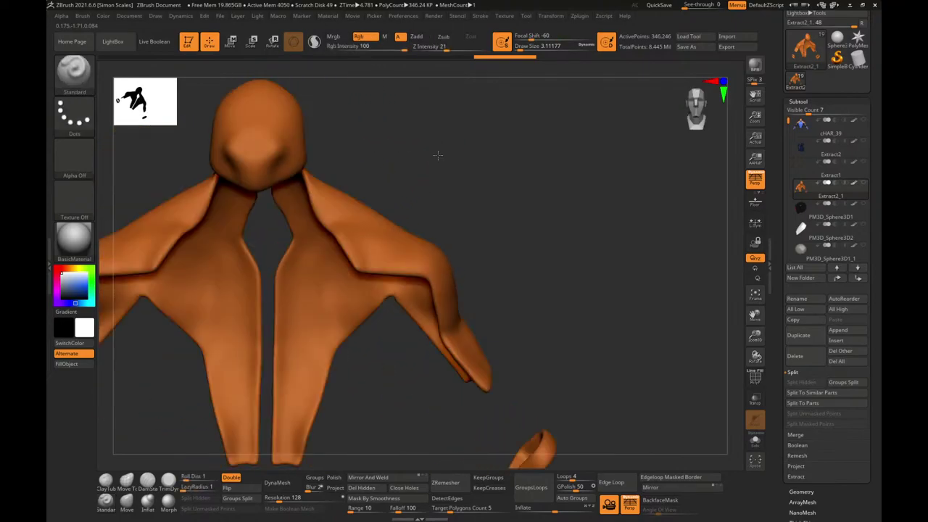
{"action": "key", "text": "alt+Tab"}
{"action": "key", "text": "alt+Tab"}
{"action": "key", "text": "alt+Tab"}
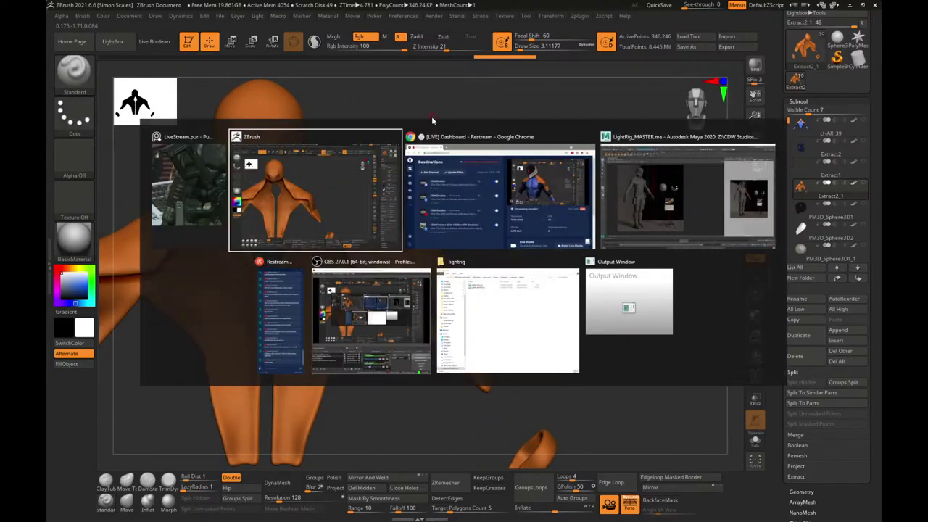
{"action": "key", "text": "alt+shift+Tab"}
{"action": "key", "text": "alt+shift+Tab"}
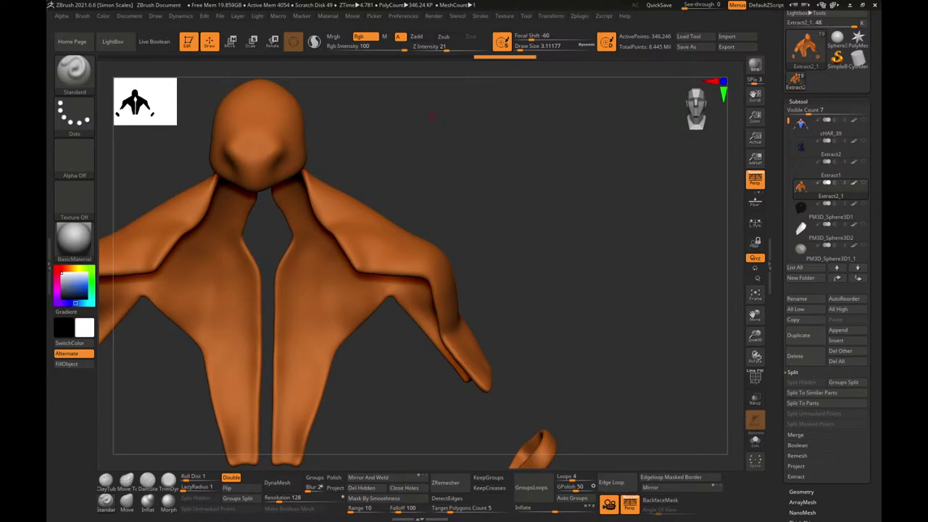
Step: Undo the last armour change and set the paint colour to bright green
{"action": "left_click_drag", "start_coordinate": [432, 116], "coordinate": [343, 127]}
{"action": "key", "text": "ctrl+z"}
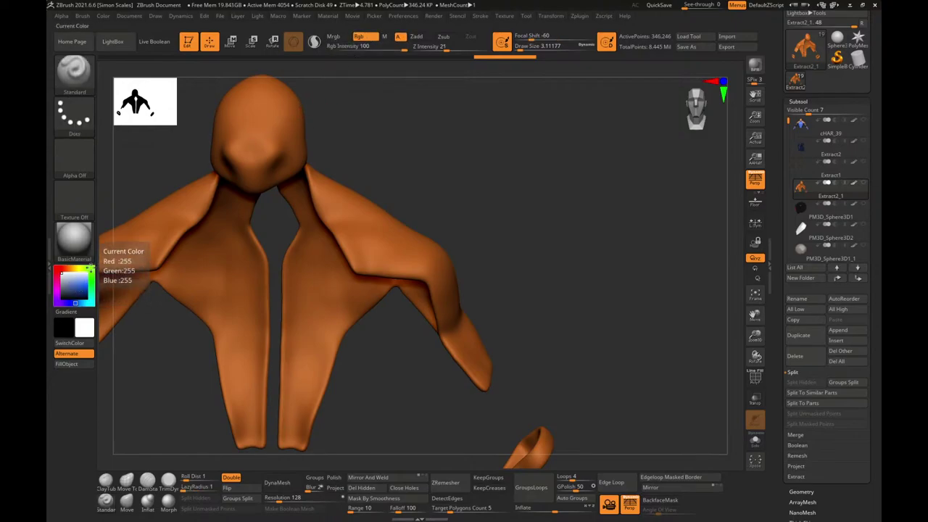
{"action": "left_click", "coordinate": [74, 285]}
{"action": "mouse_move", "coordinate": [395, 148]}
{"action": "left_mouse_down"}
{"action": "mouse_move", "coordinate": [368, 142]}
{"action": "mouse_move", "coordinate": [402, 163]}
{"action": "left_mouse_up"}
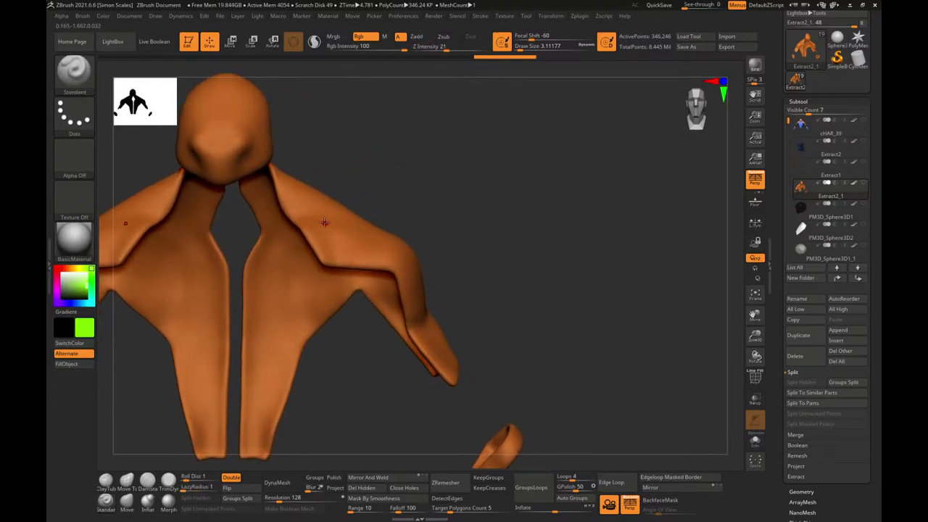
Step: Raise draw size to about 4.99 and isolate the head-and-shoulder polygroup, hiding the front panels
{"action": "key", "text": "space"}
{"action": "left_click_drag", "start_coordinate": [330, 227], "coordinate": [348, 245]}
{"action": "key", "text": "space"}
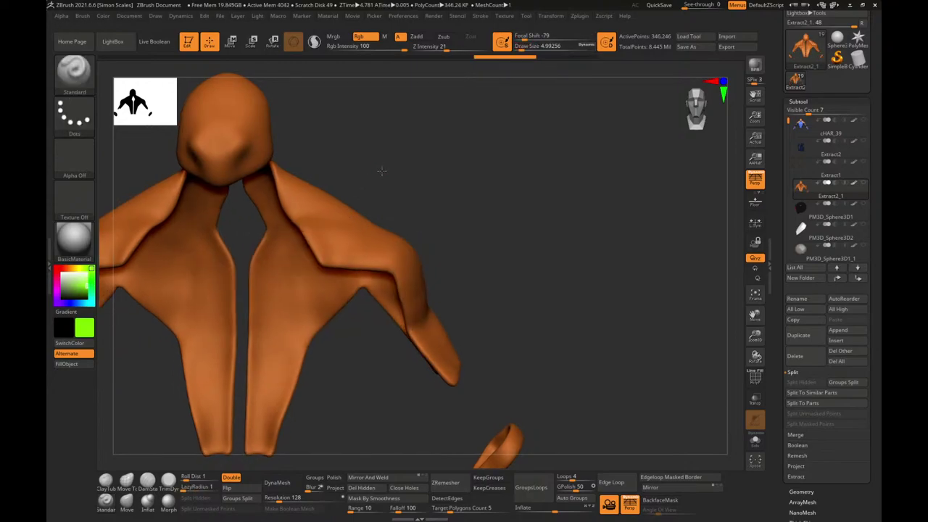
{"action": "key", "text": "shift+f"}
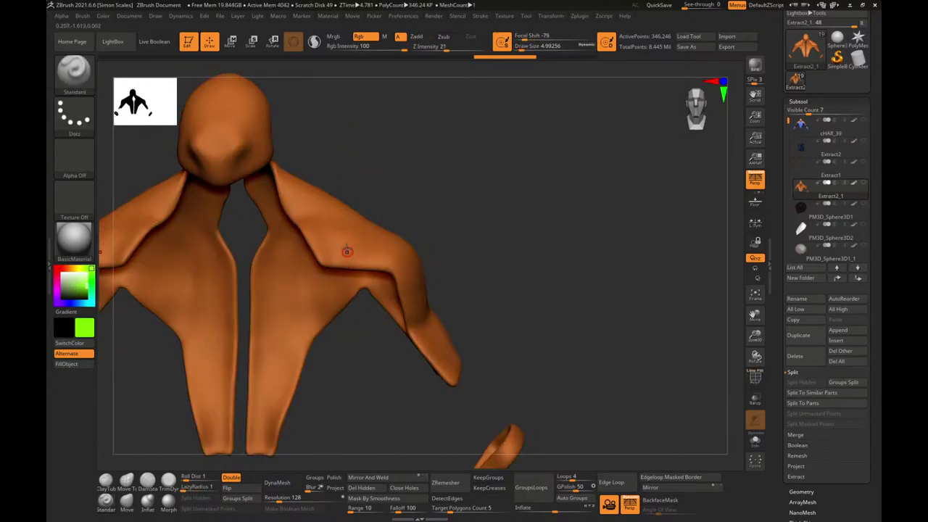
{"action": "left_click", "coordinate": [347, 252], "text": "ctrl+shift"}
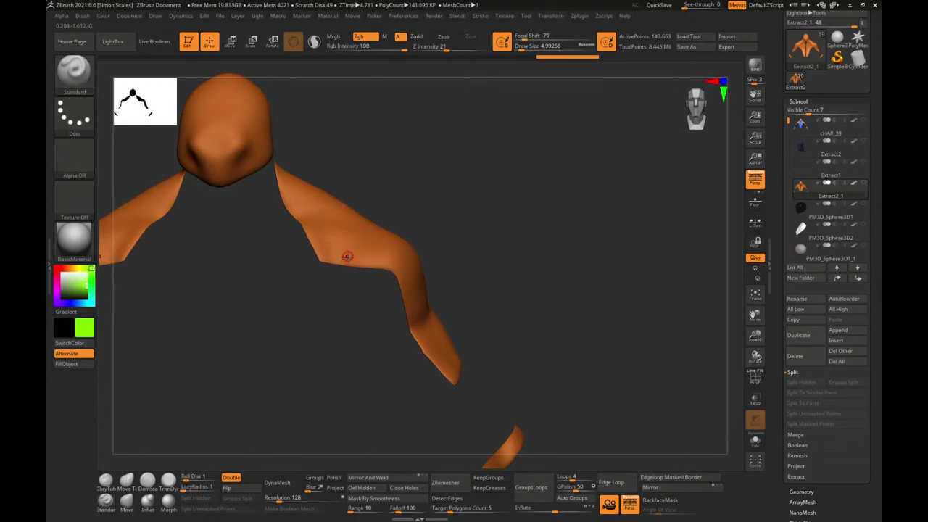
Step: Paint mirrored bright green bands across both shoulder straps, repainting longer strokes and orbiting to check
{"action": "left_click_drag", "start_coordinate": [344, 249], "coordinate": [329, 223]}
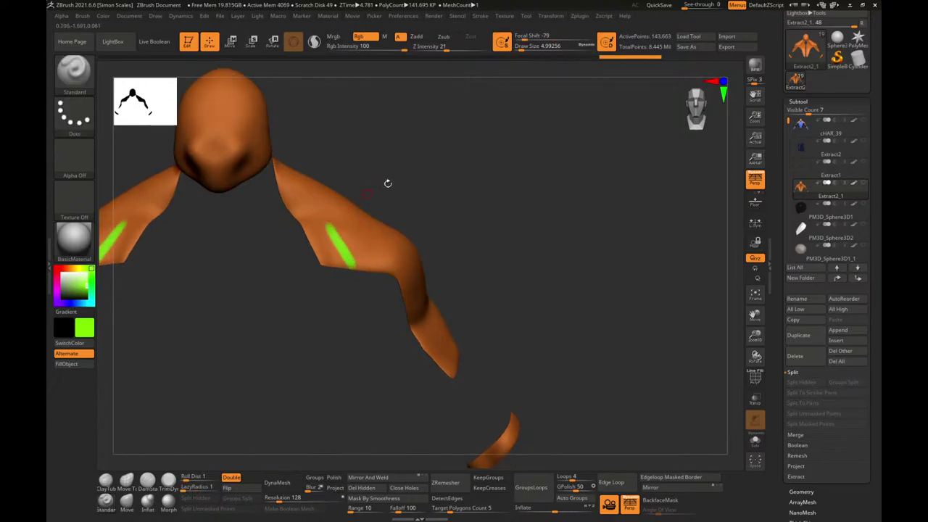
{"action": "key", "text": "ctrl+z"}
{"action": "left_click_drag", "start_coordinate": [328, 211], "coordinate": [359, 260]}
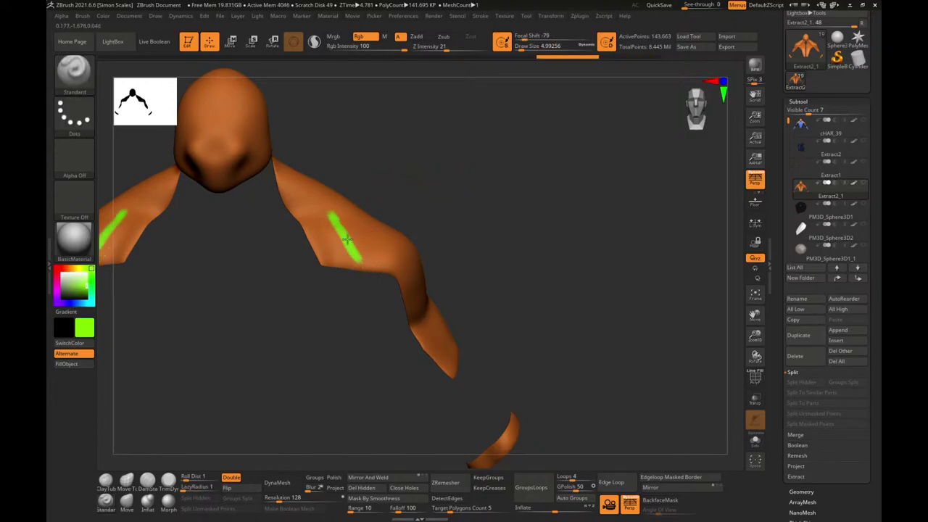
{"action": "left_click_drag", "start_coordinate": [357, 159], "coordinate": [350, 150]}
{"action": "mouse_move", "coordinate": [341, 236]}
{"action": "left_mouse_down"}
{"action": "mouse_move", "coordinate": [315, 184]}
{"action": "mouse_move", "coordinate": [323, 177]}
{"action": "mouse_move", "coordinate": [310, 173]}
{"action": "left_mouse_up"}
{"action": "mouse_move", "coordinate": [313, 133]}
{"action": "left_mouse_down"}
{"action": "mouse_move", "coordinate": [309, 97]}
{"action": "mouse_move", "coordinate": [340, 190]}
{"action": "mouse_move", "coordinate": [366, 233]}
{"action": "mouse_move", "coordinate": [368, 265]}
{"action": "left_mouse_up"}
{"action": "left_click_drag", "start_coordinate": [322, 377], "coordinate": [318, 346]}
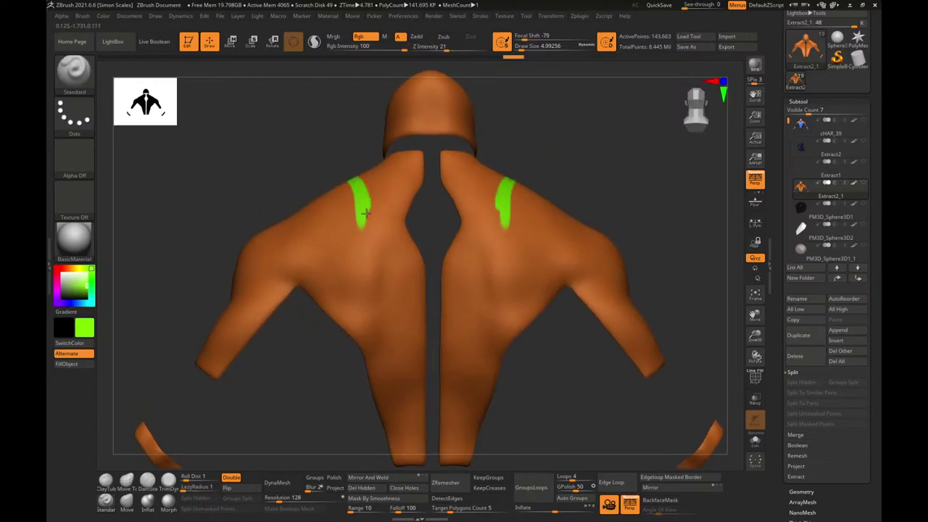
{"action": "mouse_move", "coordinate": [350, 133]}
{"action": "left_mouse_down"}
{"action": "mouse_move", "coordinate": [369, 160]}
{"action": "mouse_move", "coordinate": [355, 151]}
{"action": "mouse_move", "coordinate": [351, 174]}
{"action": "mouse_move", "coordinate": [397, 218]}
{"action": "left_mouse_up"}
{"action": "mouse_move", "coordinate": [329, 148]}
{"action": "left_mouse_down"}
{"action": "mouse_move", "coordinate": [475, 148]}
{"action": "mouse_move", "coordinate": [402, 237]}
{"action": "left_mouse_up"}
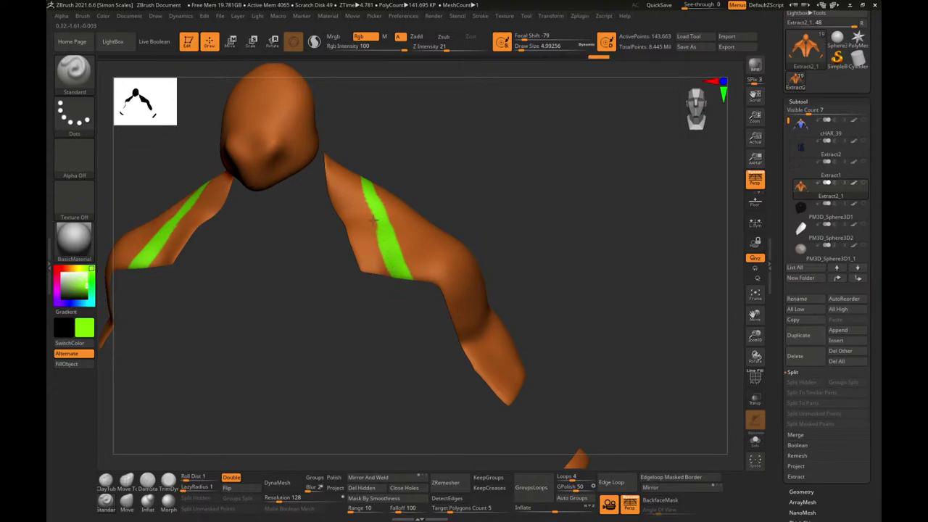
{"action": "left_click_drag", "start_coordinate": [370, 210], "coordinate": [356, 196]}
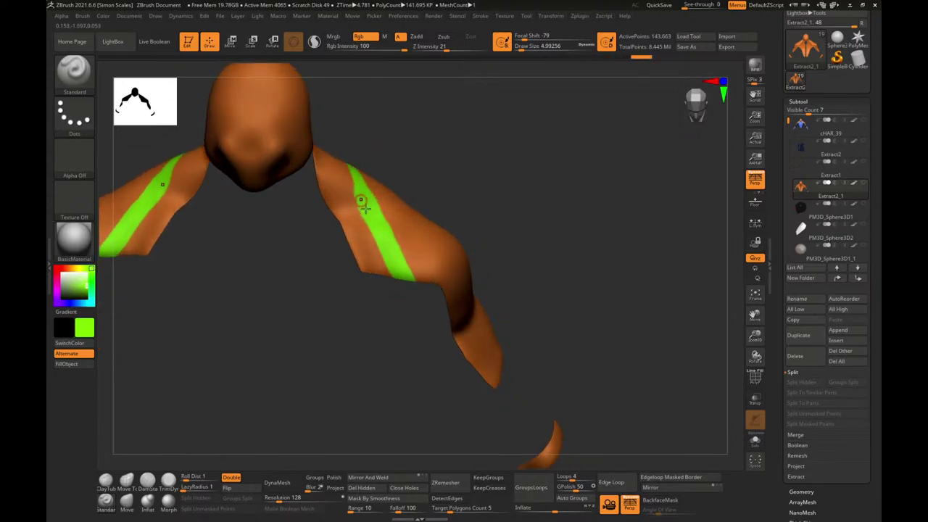
{"action": "left_click_drag", "start_coordinate": [348, 127], "coordinate": [352, 174]}
{"action": "left_click_drag", "start_coordinate": [348, 101], "coordinate": [296, 220]}
{"action": "left_click_drag", "start_coordinate": [326, 135], "coordinate": [204, 202]}
Step: Sample the band's green and widen the green band along its right edge on the arm
{"action": "key", "text": "c"}
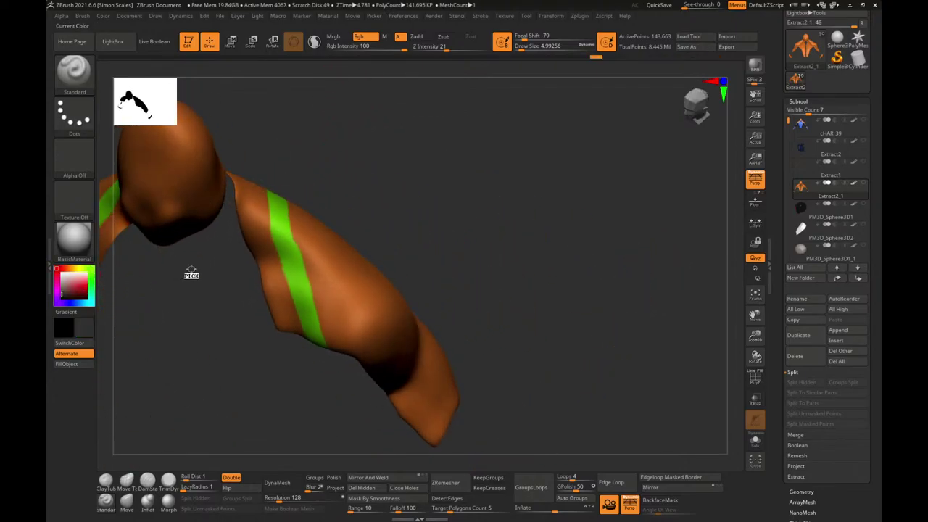
{"action": "key", "text": "c"}
{"action": "left_click_drag", "start_coordinate": [270, 171], "coordinate": [268, 219]}
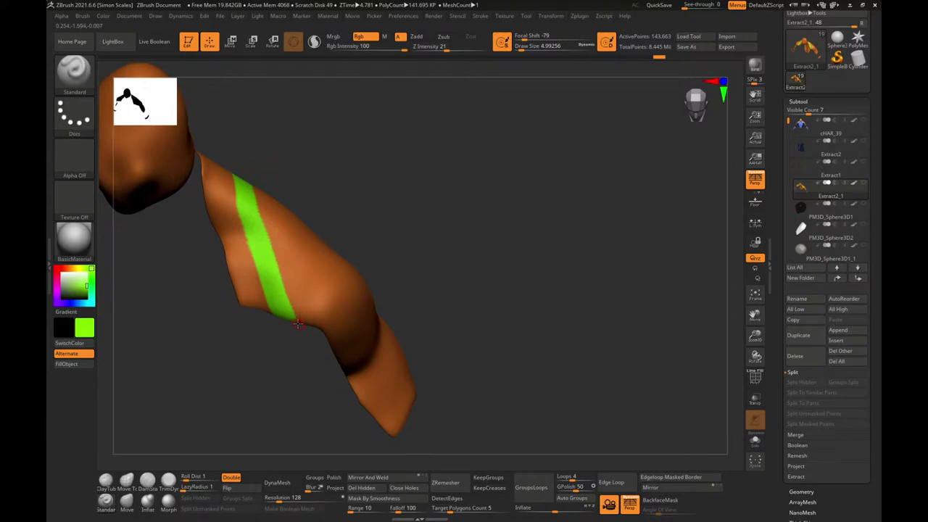
{"action": "left_click_drag", "start_coordinate": [278, 266], "coordinate": [258, 208]}
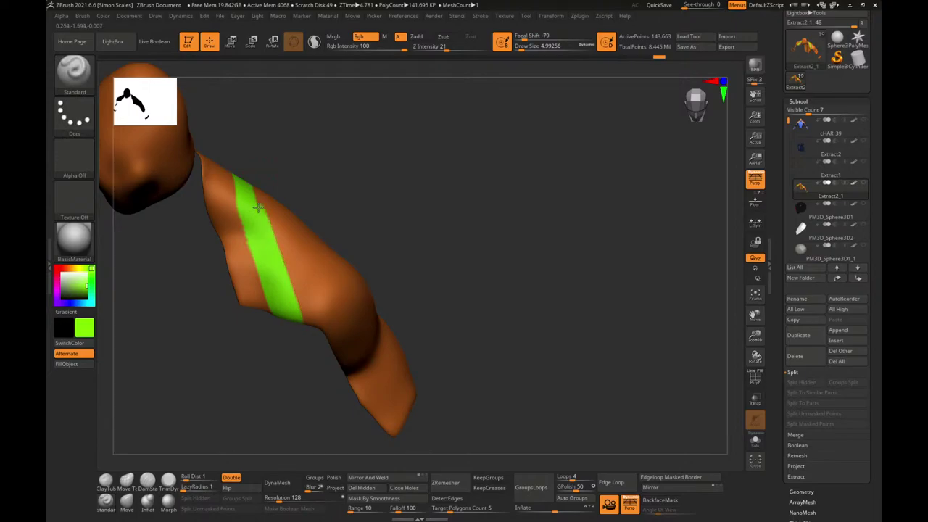
{"action": "left_click_drag", "start_coordinate": [278, 133], "coordinate": [245, 232]}
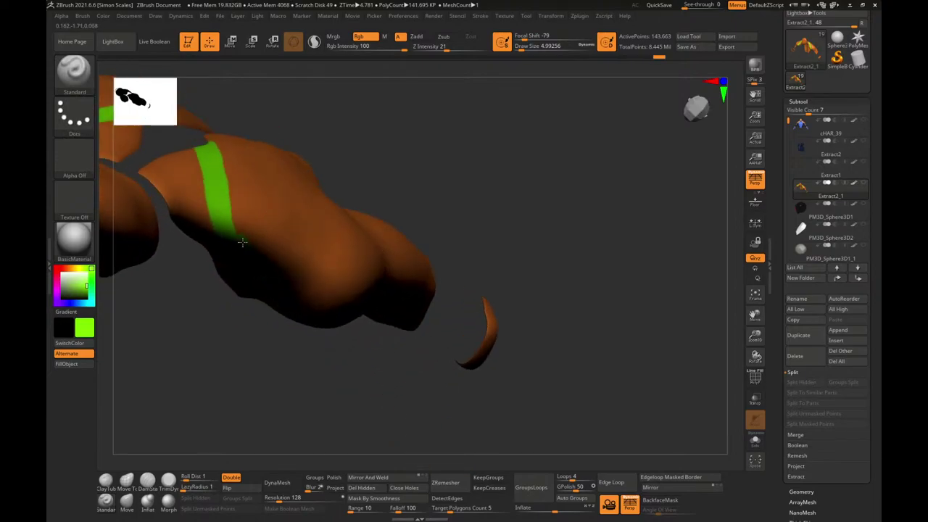
{"action": "left_click_drag", "start_coordinate": [222, 158], "coordinate": [214, 167]}
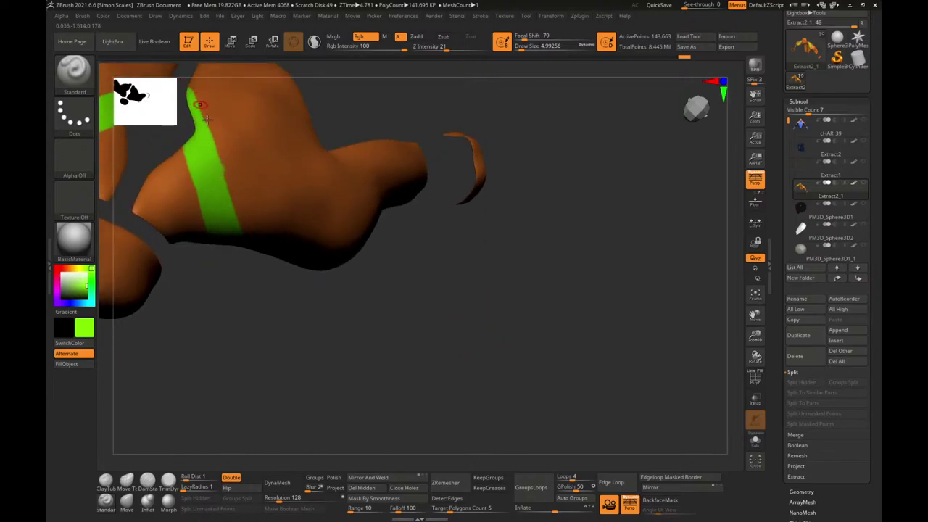
{"action": "left_click_drag", "start_coordinate": [197, 99], "coordinate": [231, 160]}
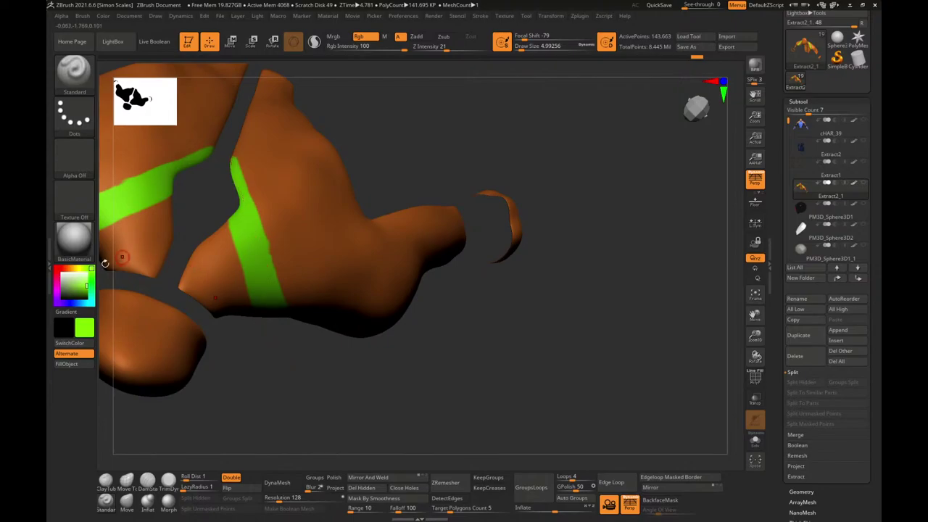
{"action": "left_click", "coordinate": [71, 304]}
Step: Paint over stray green patches in orange and merge the strokes into one straight green band
{"action": "left_click_drag", "start_coordinate": [231, 380], "coordinate": [216, 264]}
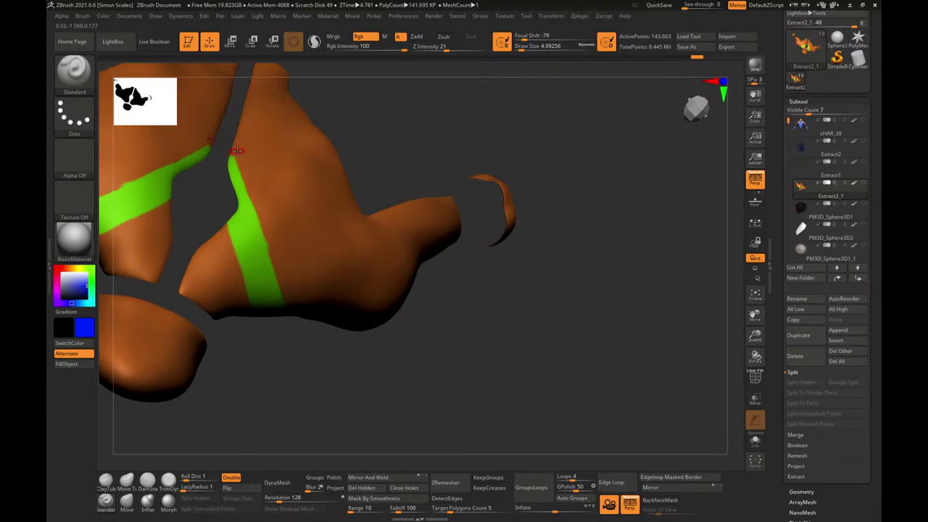
{"action": "left_click_drag", "start_coordinate": [241, 184], "coordinate": [241, 175]}
{"action": "left_click_drag", "start_coordinate": [380, 119], "coordinate": [410, 103]}
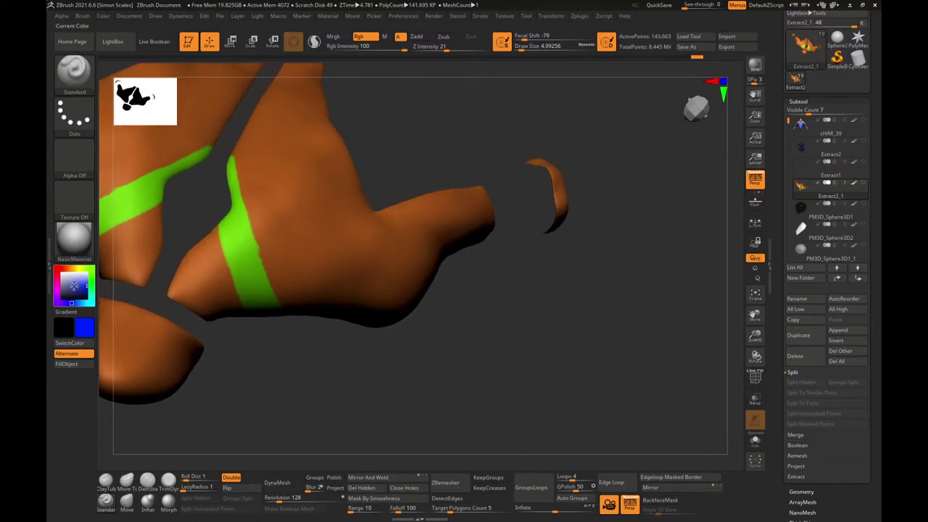
{"action": "left_click_drag", "start_coordinate": [73, 286], "coordinate": [280, 205]}
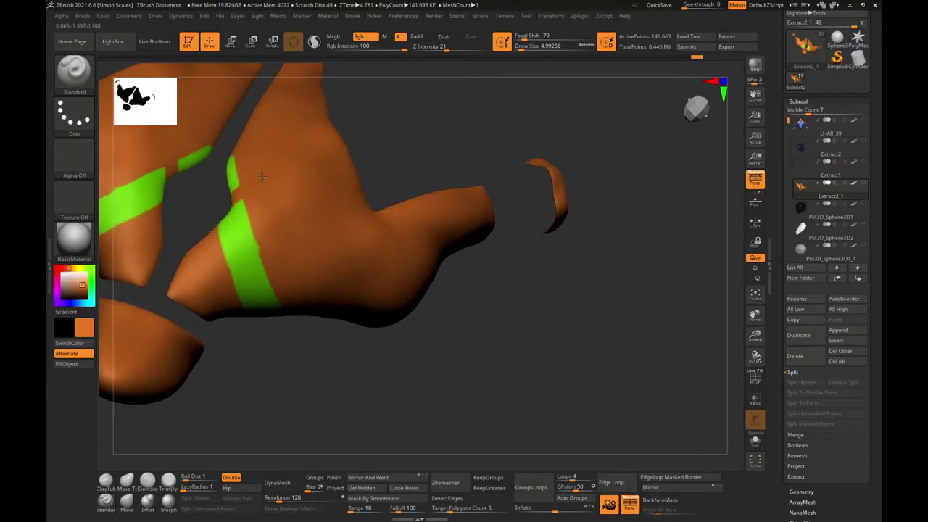
{"action": "left_click_drag", "start_coordinate": [217, 202], "coordinate": [227, 165]}
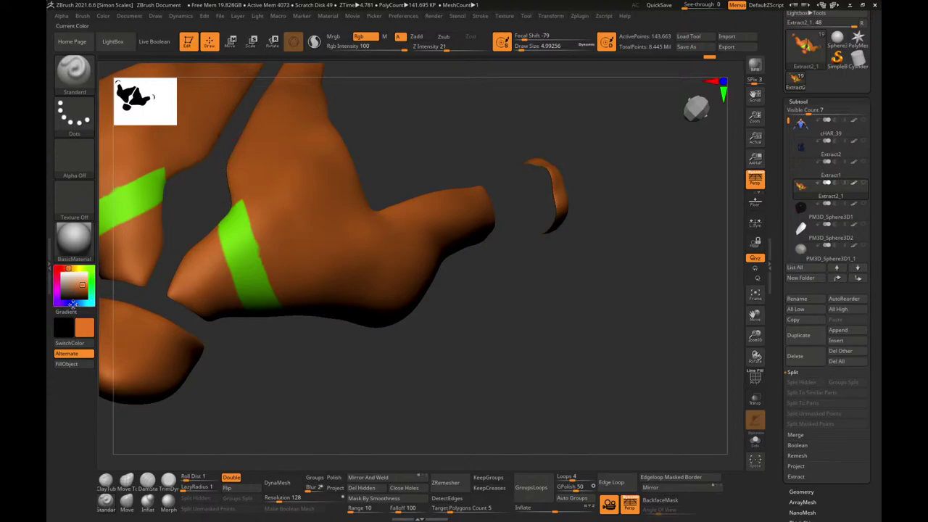
{"action": "left_click_drag", "start_coordinate": [77, 284], "coordinate": [230, 250]}
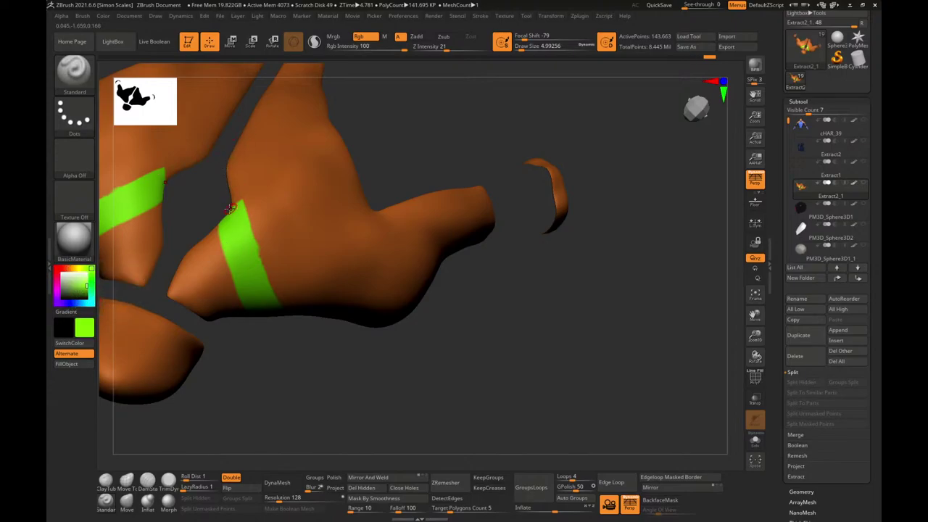
{"action": "left_click_drag", "start_coordinate": [348, 145], "coordinate": [364, 168]}
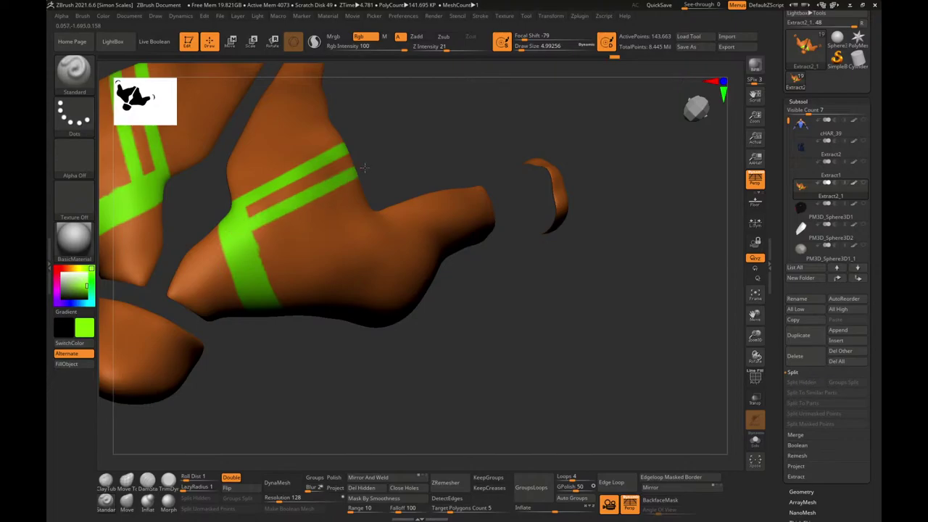
{"action": "left_click_drag", "start_coordinate": [256, 214], "coordinate": [350, 160]}
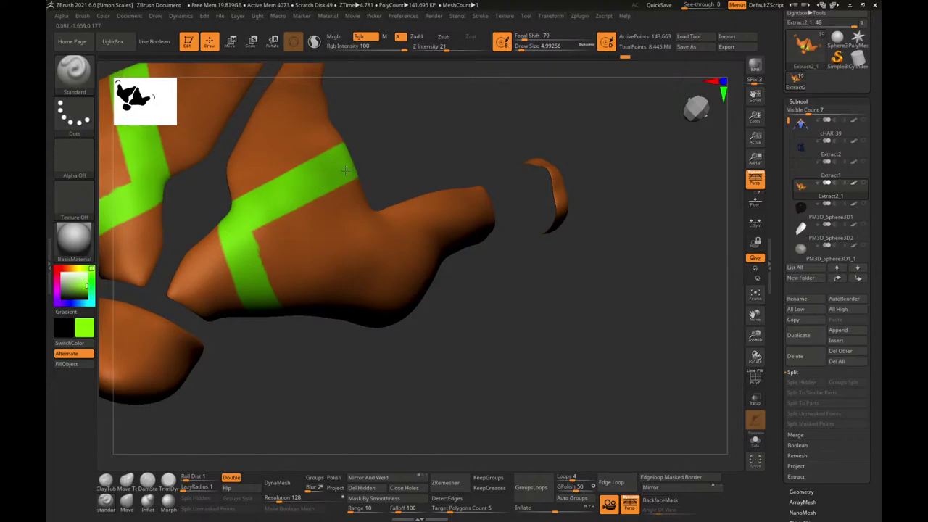
{"action": "mouse_move", "coordinate": [435, 147]}
{"action": "left_mouse_down"}
{"action": "mouse_move", "coordinate": [382, 145]}
{"action": "mouse_move", "coordinate": [422, 197]}
{"action": "mouse_move", "coordinate": [452, 169]}
{"action": "mouse_move", "coordinate": [429, 156]}
{"action": "left_mouse_up"}
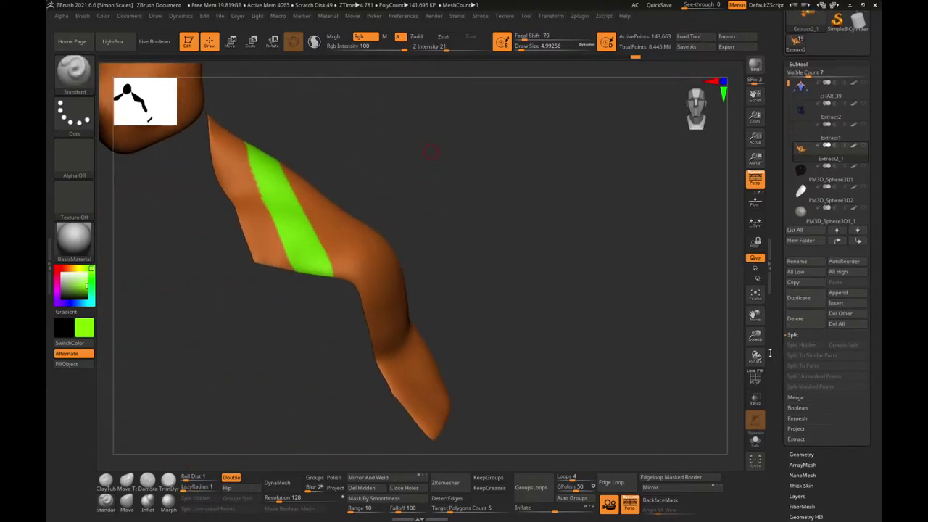
Step: Turn on Polyframe and create polygroups from the polypaint colours
{"action": "left_click_drag", "start_coordinate": [769, 357], "coordinate": [815, 283]}
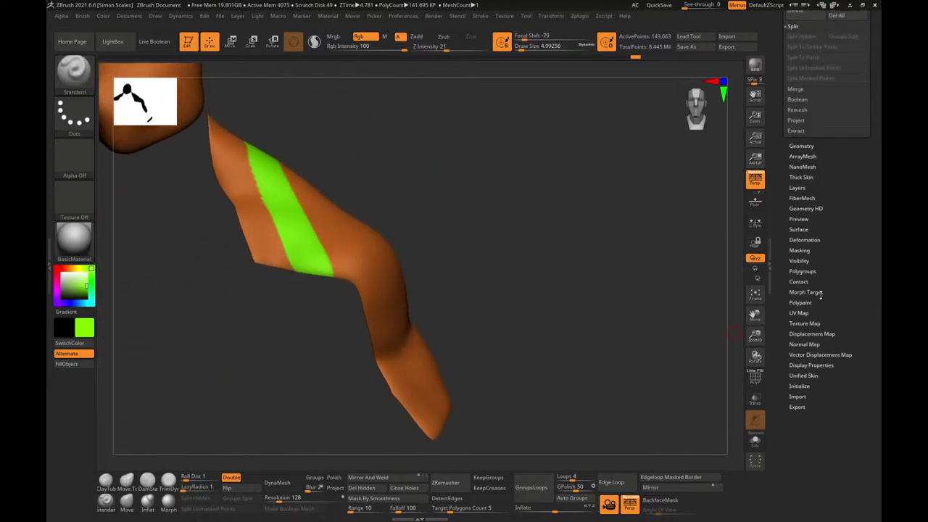
{"action": "key", "text": "shift+f"}
{"action": "scroll", "coordinate": [808, 251], "scroll_direction": "up", "scroll_amount": 3}
{"action": "left_click", "coordinate": [804, 240]}
Step: Test-hide the green band polygroup, attempt GroupsLoops (refused due to subdivision levels), and unhide the mesh
{"action": "mouse_move", "coordinate": [501, 224]}
{"action": "left_mouse_down"}
{"action": "mouse_move", "coordinate": [442, 224]}
{"action": "mouse_move", "coordinate": [428, 187]}
{"action": "mouse_move", "coordinate": [459, 198]}
{"action": "mouse_move", "coordinate": [459, 191]}
{"action": "left_mouse_up"}
{"action": "left_click", "coordinate": [311, 271], "text": "ctrl+shift"}
{"action": "left_click", "coordinate": [446, 214], "text": "ctrl+shift"}
{"action": "left_click", "coordinate": [531, 487]}
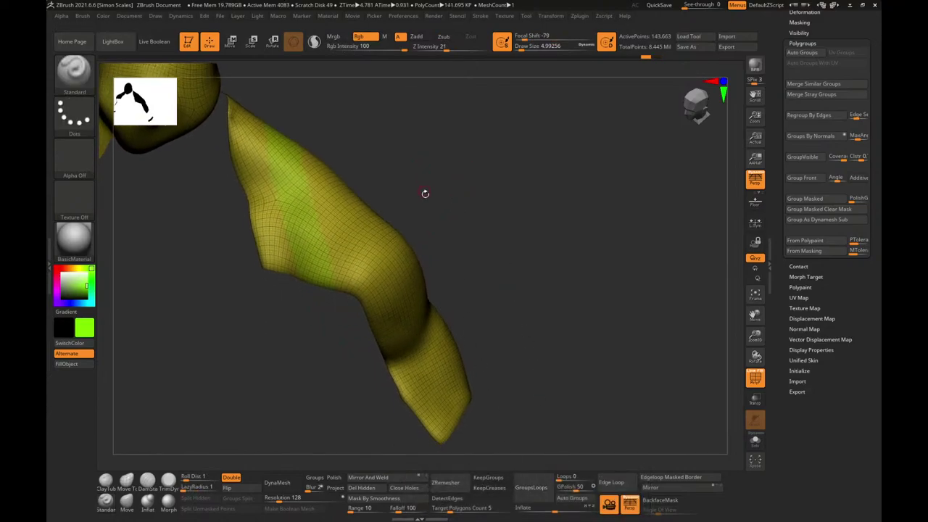
{"action": "left_click", "coordinate": [425, 192], "text": "ctrl+shift"}
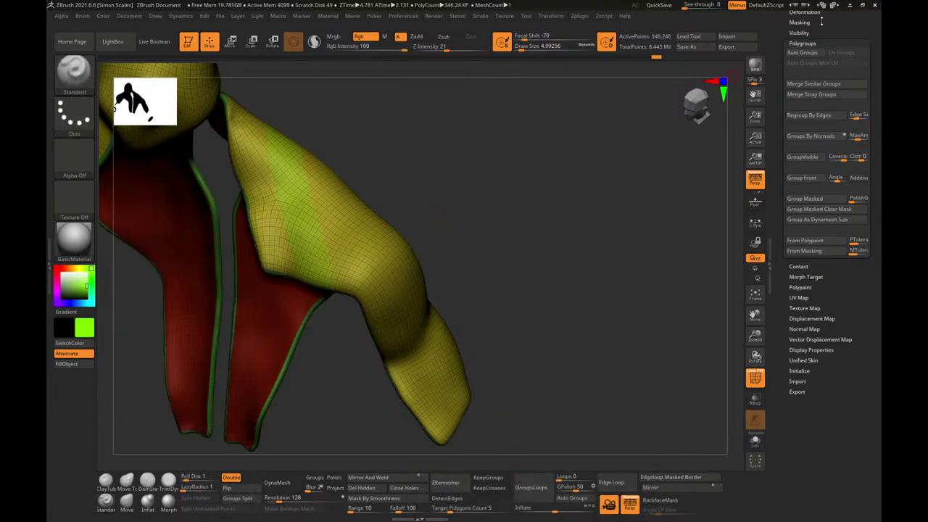
{"action": "scroll", "coordinate": [816, 72], "scroll_direction": "up", "scroll_amount": 5}
Step: Delete lower subdivision levels, set Loops to 1, and insert GroupsLoops around the polygroups
{"action": "left_click", "coordinate": [802, 94]}
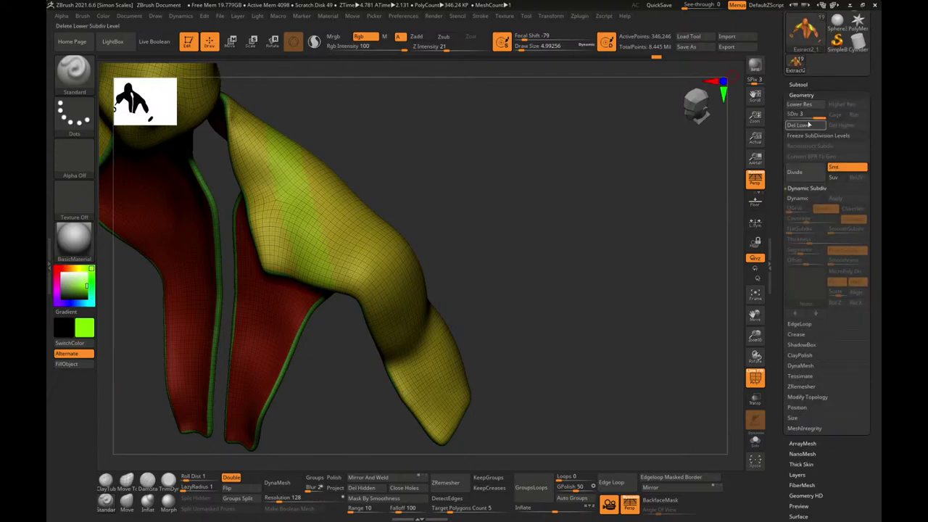
{"action": "left_click", "coordinate": [539, 497]}
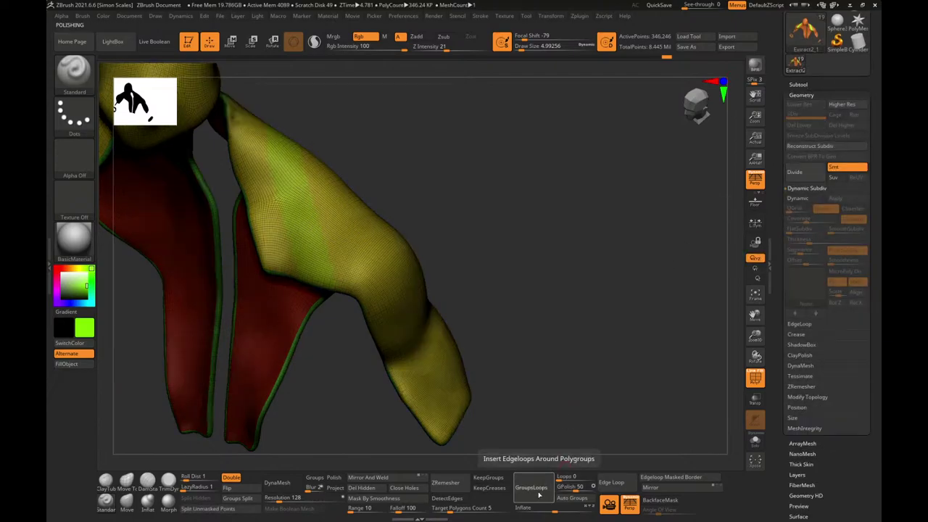
{"action": "scroll", "coordinate": [465, 218], "scroll_direction": "up", "scroll_amount": 5}
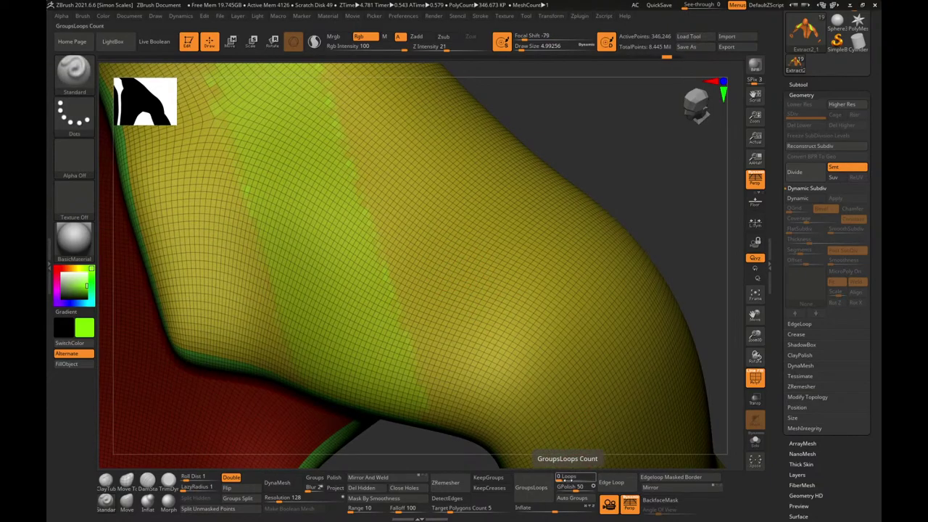
{"action": "left_click", "coordinate": [564, 477]}
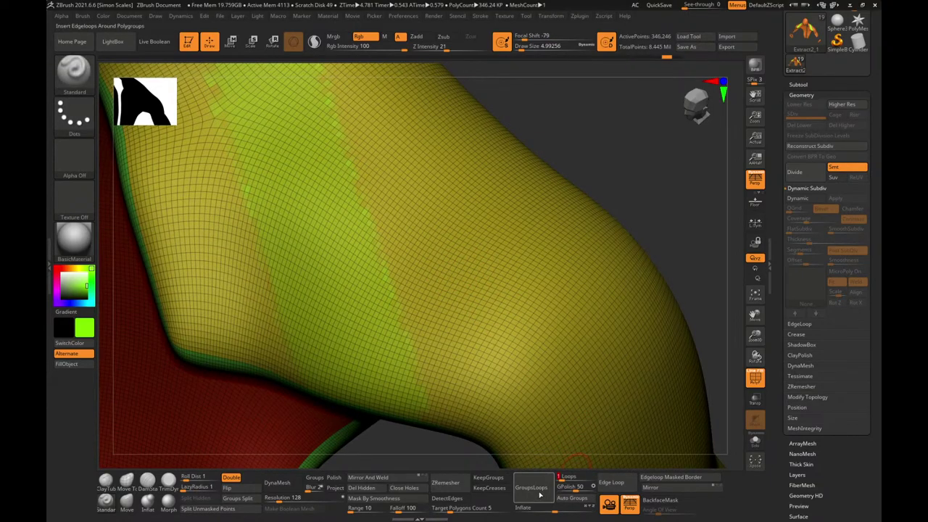
{"action": "left_click", "coordinate": [533, 487]}
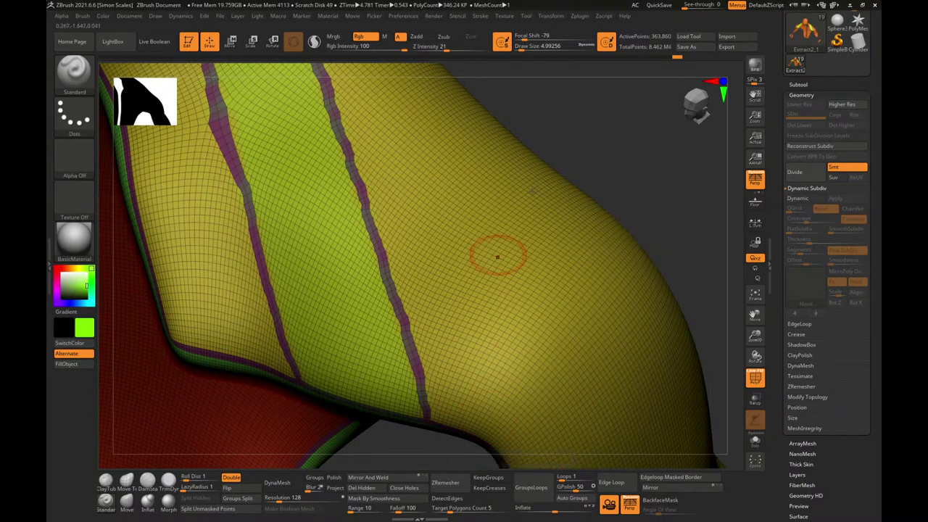
{"action": "mouse_move", "coordinate": [576, 118]}
{"action": "left_mouse_down"}
{"action": "mouse_move", "coordinate": [525, 147]}
{"action": "mouse_move", "coordinate": [437, 150]}
{"action": "left_mouse_up"}
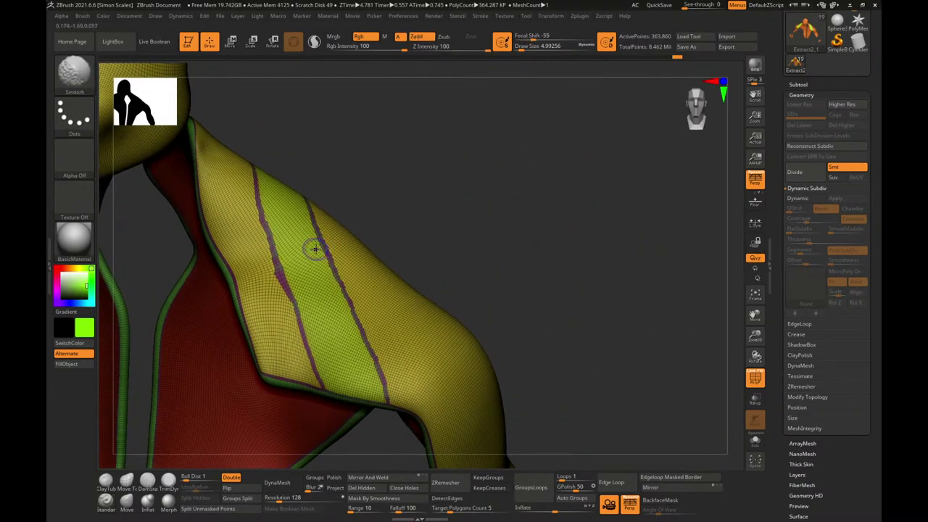
Step: Apply Polish By Groups from Deformation and turn Polyframe off
{"action": "key", "text": "shift+f"}
{"action": "key", "text": "shift+f"}
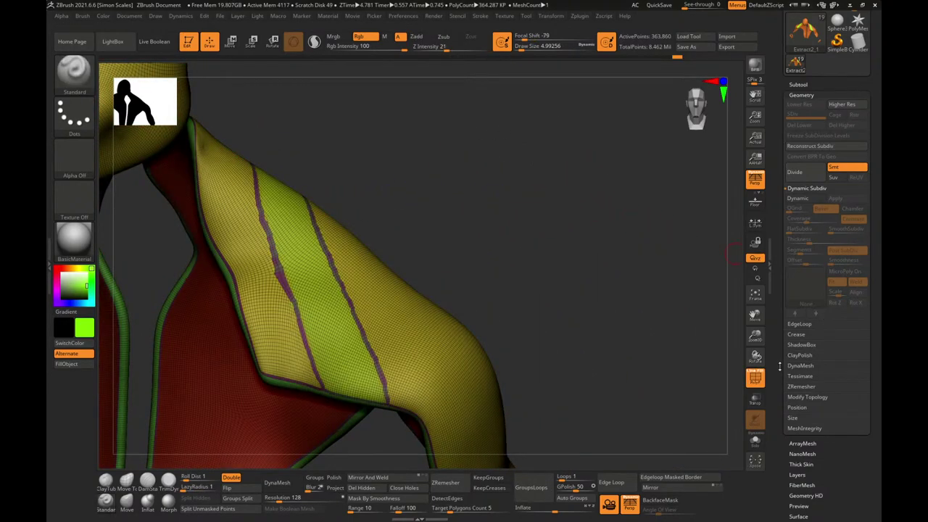
{"action": "scroll", "coordinate": [811, 312], "scroll_direction": "down", "scroll_amount": 4}
{"action": "left_click", "coordinate": [804, 375]}
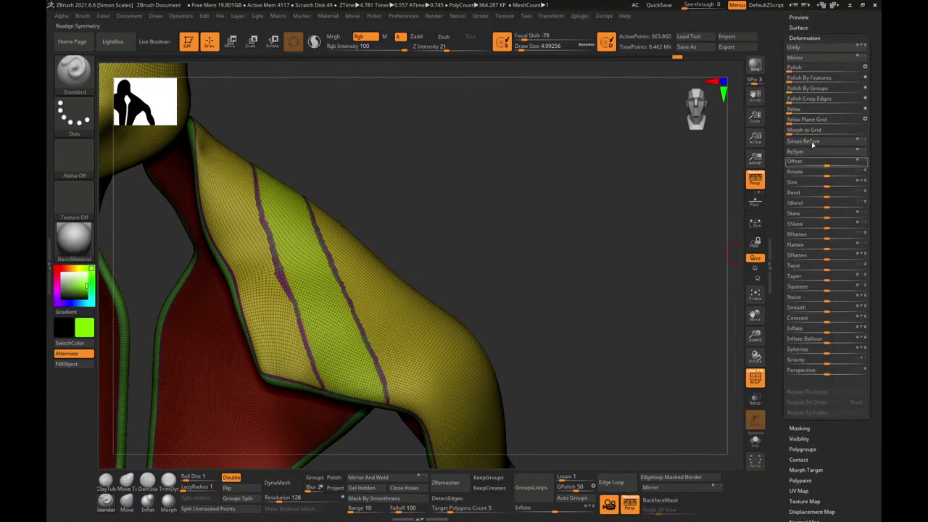
{"action": "left_click", "coordinate": [794, 88]}
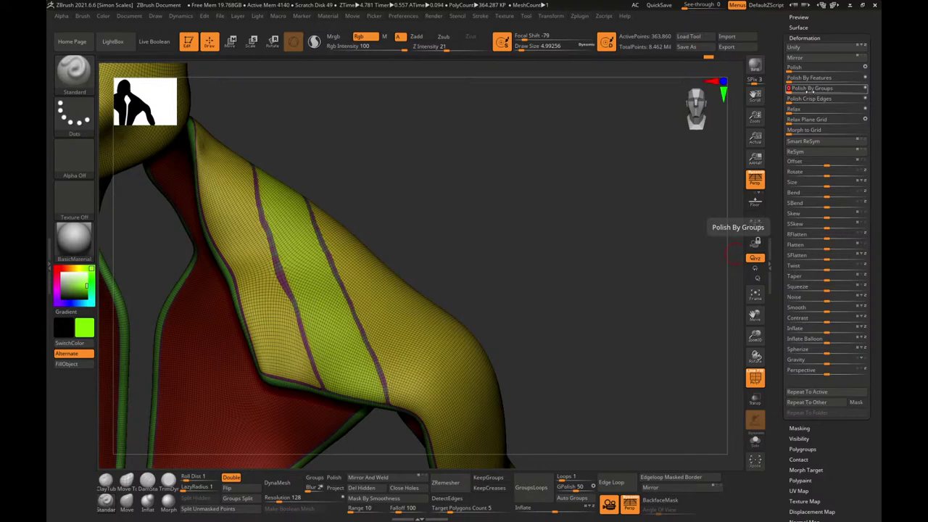
{"action": "key", "text": "shift+f"}
{"action": "scroll", "coordinate": [805, 84], "scroll_direction": "up", "scroll_amount": 5}
{"action": "left_click", "coordinate": [798, 93]}
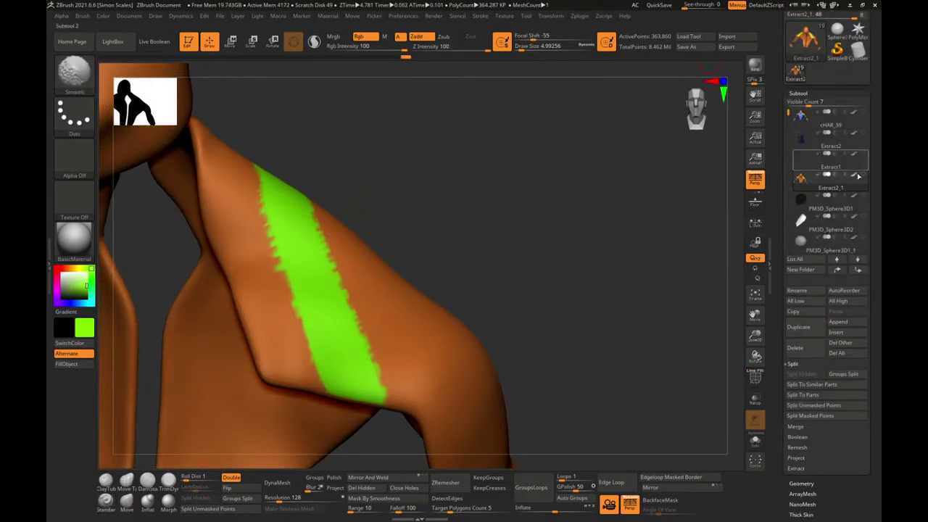
Step: Isolate and mask the band group, unhide, invert the mask, and inflate the band
{"action": "left_click", "coordinate": [341, 262], "text": "ctrl+shift"}
{"action": "key", "text": "space"}
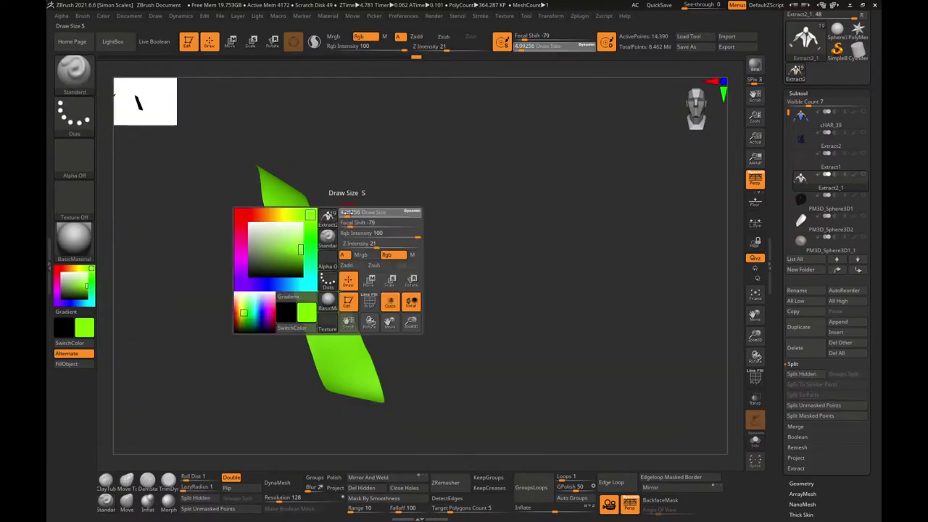
{"action": "left_click", "coordinate": [367, 203], "text": "ctrl"}
{"action": "left_click", "coordinate": [373, 201], "text": "ctrl+shift"}
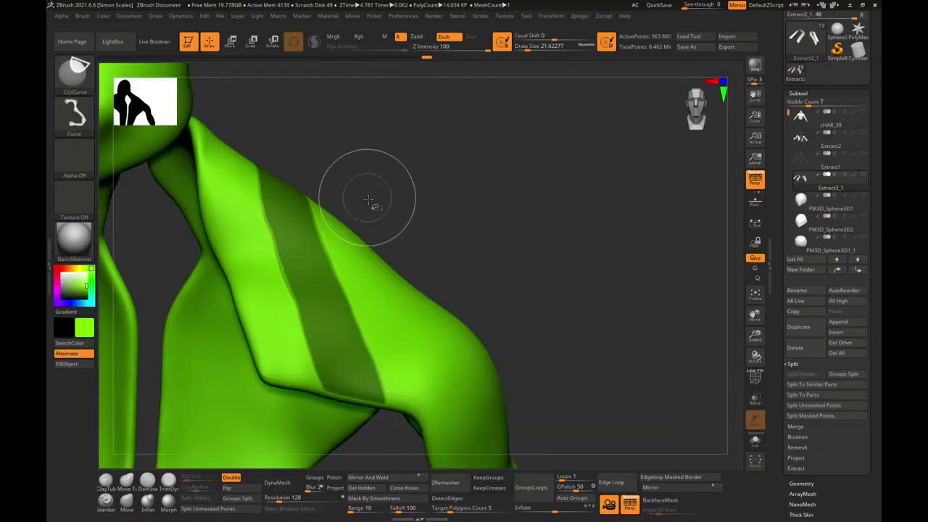
{"action": "left_click", "coordinate": [414, 210], "text": "ctrl"}
{"action": "scroll", "coordinate": [779, 393], "scroll_direction": "down", "scroll_amount": 10}
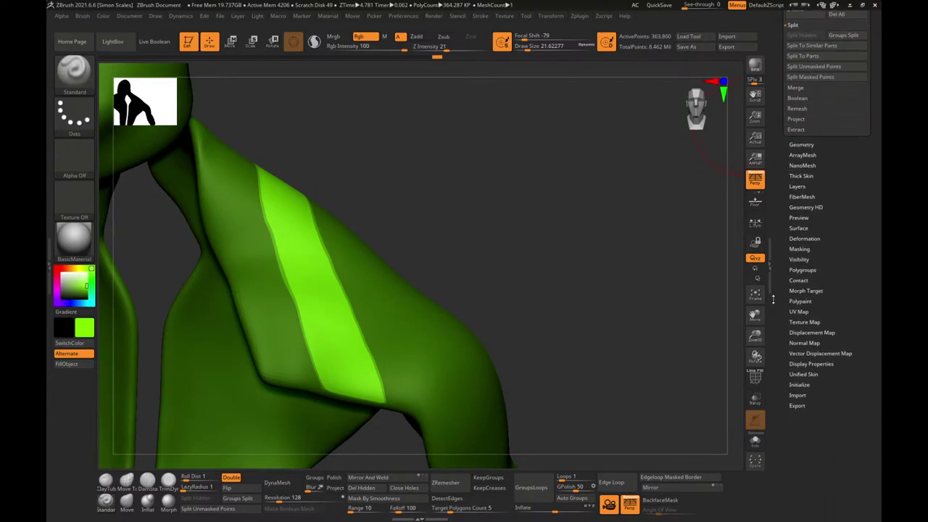
{"action": "left_click_drag", "start_coordinate": [827, 149], "coordinate": [837, 149]}
Step: Redo the band isolation and mask inversion, then smooth the unmasked band with the Smooth slider
{"action": "key", "text": "space"}
{"action": "key", "text": "ctrl+shift"}
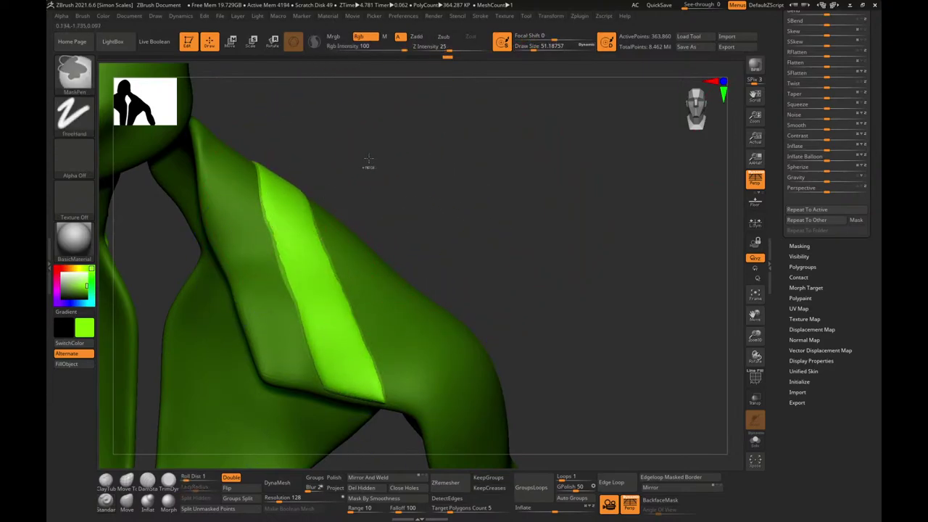
{"action": "left_click_drag", "start_coordinate": [382, 145], "coordinate": [356, 191], "text": "ctrl"}
{"action": "key", "text": "ctrl+z"}
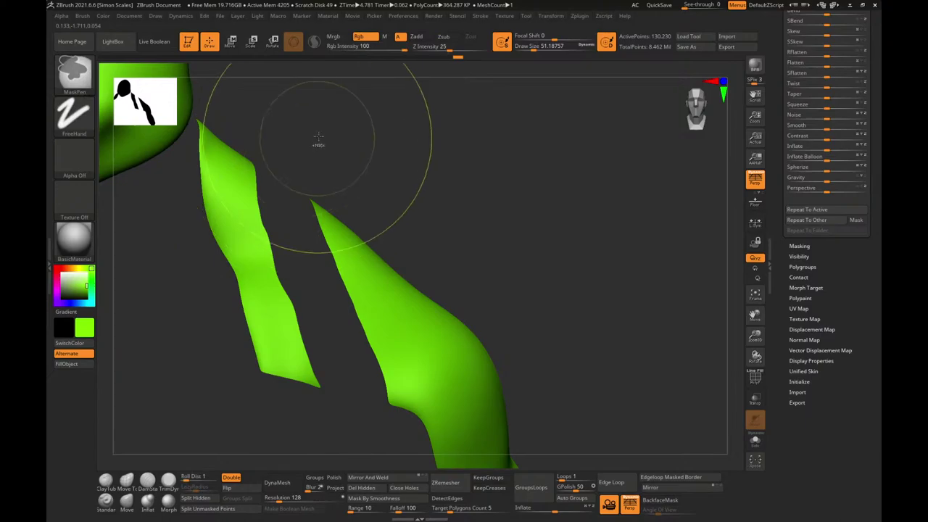
{"action": "left_click", "coordinate": [323, 141], "text": "ctrl"}
{"action": "left_click", "coordinate": [322, 138], "text": "ctrl"}
{"action": "left_click_drag", "start_coordinate": [322, 137], "coordinate": [459, 117]}
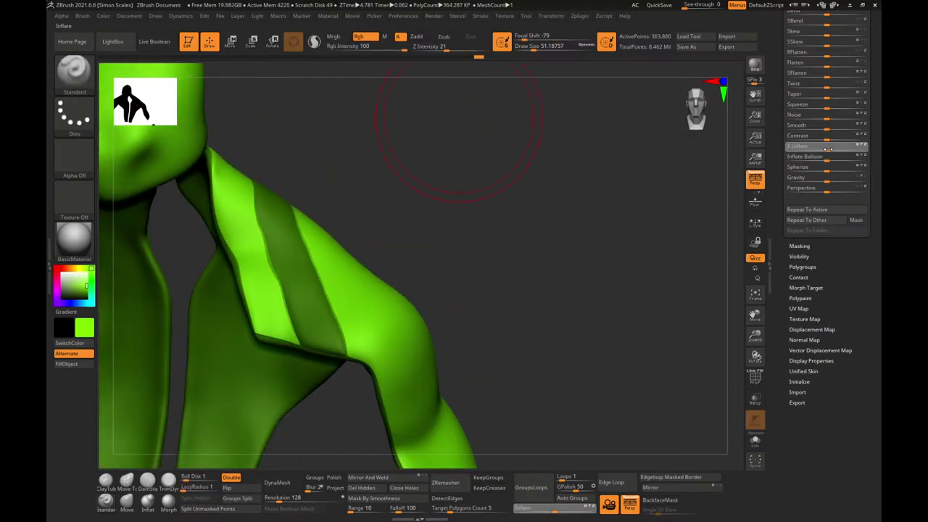
{"action": "key", "text": "ctrl"}
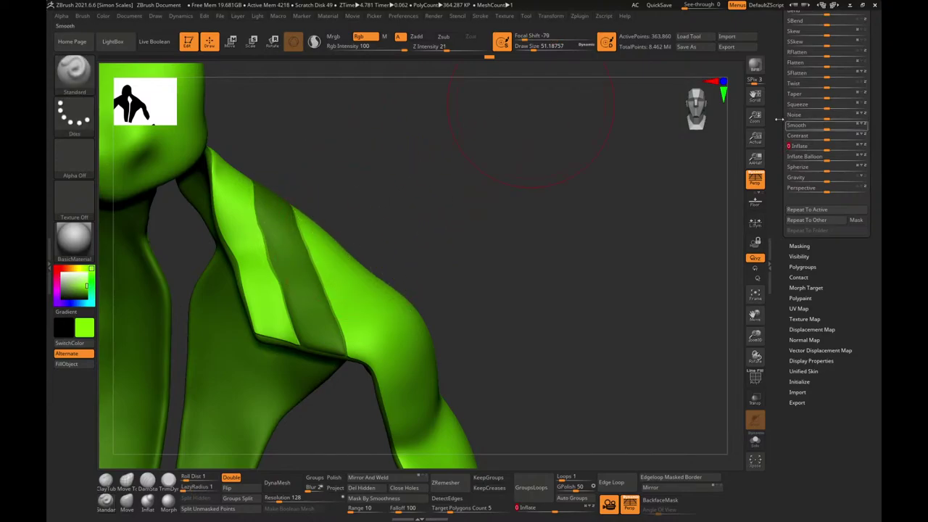
{"action": "left_click_drag", "start_coordinate": [826, 128], "coordinate": [830, 128]}
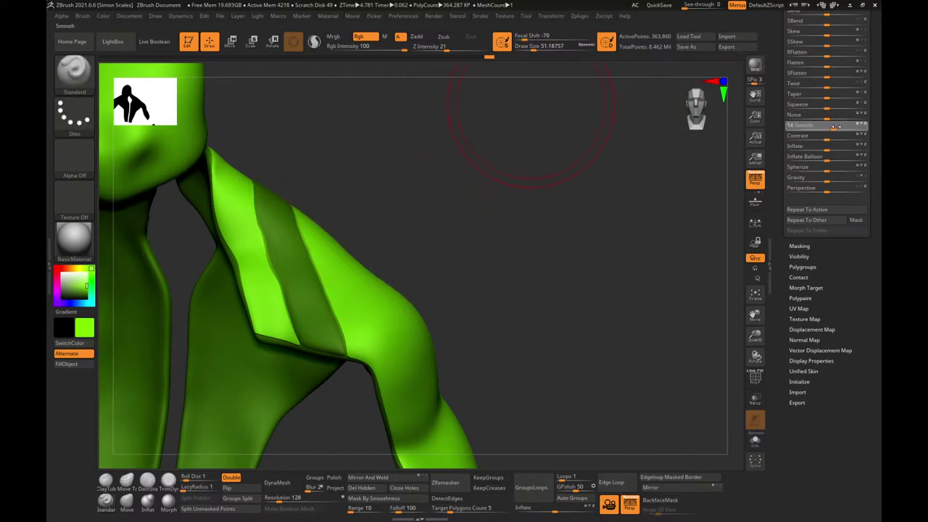
Step: Orbit to inspect the raised bands and reduce the brush size to about 32
{"action": "scroll", "coordinate": [797, 123], "scroll_direction": "up", "scroll_amount": 5}
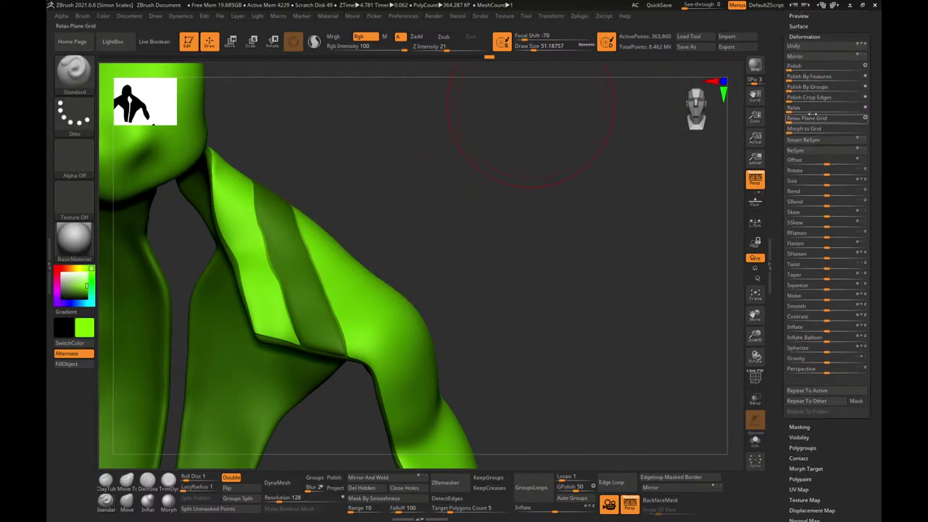
{"action": "left_click_drag", "start_coordinate": [435, 203], "coordinate": [387, 186]}
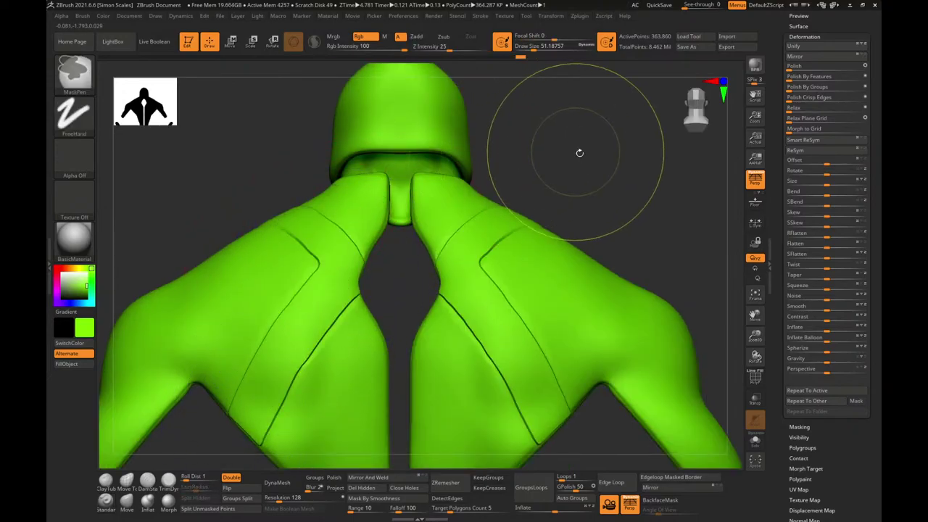
{"action": "left_click", "coordinate": [543, 161], "text": "ctrl"}
{"action": "mouse_move", "coordinate": [543, 162]}
{"action": "left_mouse_down"}
{"action": "mouse_move", "coordinate": [555, 127]}
{"action": "mouse_move", "coordinate": [551, 162]}
{"action": "left_mouse_up"}
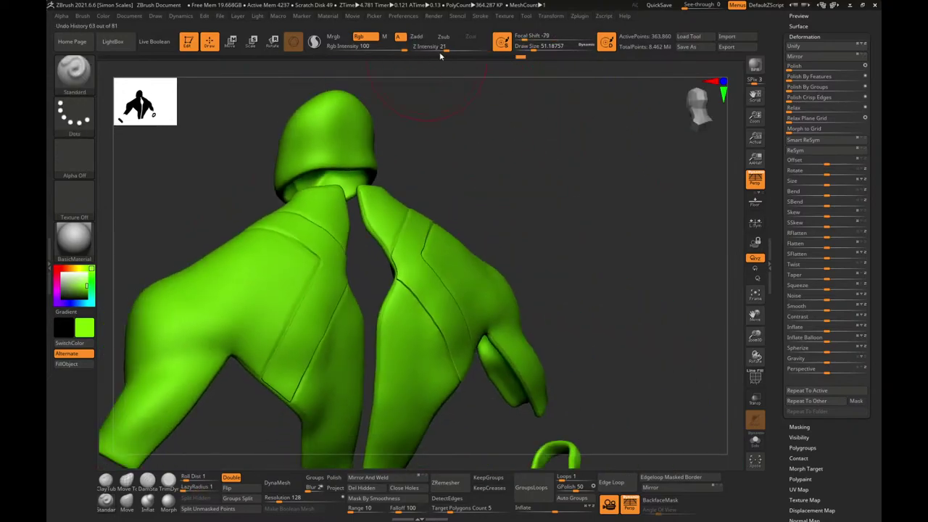
{"action": "key", "text": "space"}
{"action": "mouse_move", "coordinate": [435, 111]}
{"action": "left_mouse_down"}
{"action": "mouse_move", "coordinate": [417, 111]}
{"action": "mouse_move", "coordinate": [311, 249]}
{"action": "left_mouse_up"}
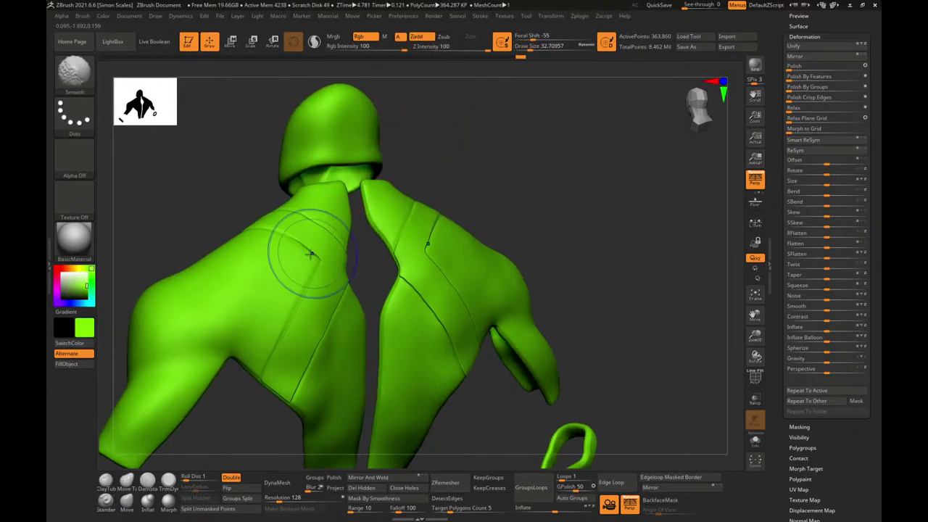
{"action": "mouse_move", "coordinate": [300, 394]}
{"action": "left_mouse_down"}
{"action": "mouse_move", "coordinate": [391, 290]}
{"action": "mouse_move", "coordinate": [466, 182]}
{"action": "mouse_move", "coordinate": [492, 165]}
{"action": "mouse_move", "coordinate": [512, 126]}
{"action": "left_mouse_up"}
{"action": "scroll", "coordinate": [823, 25], "scroll_direction": "up", "scroll_amount": 5}
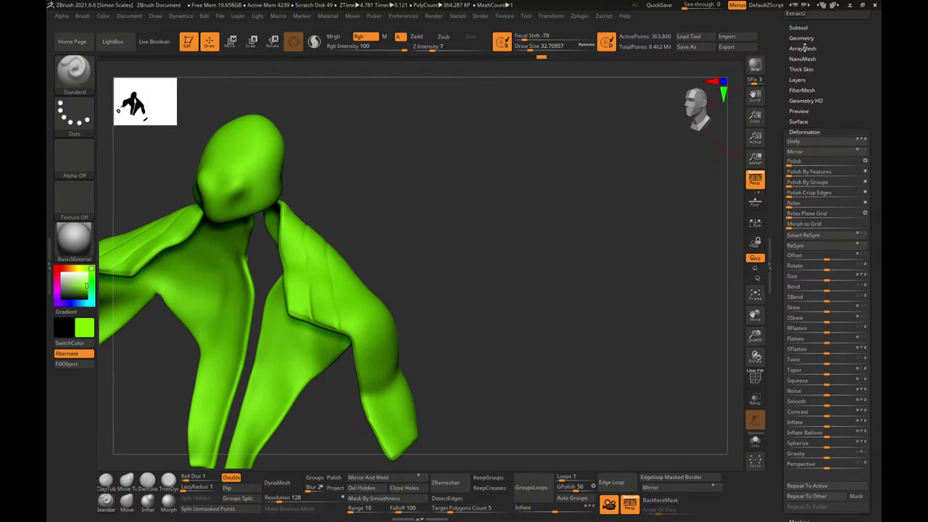
Step: Show all subtools again and fill the whole armour with orange using Color > FillObject
{"action": "left_click", "coordinate": [864, 114], "text": "shift"}
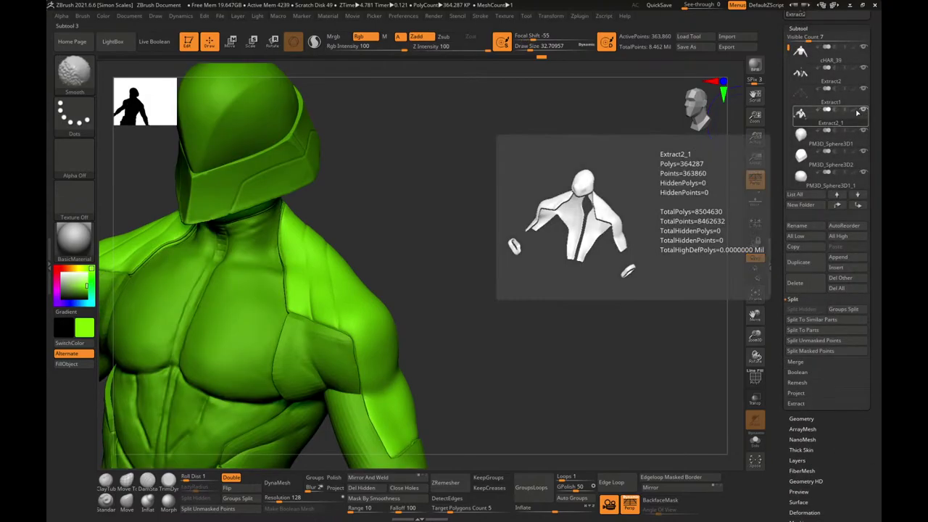
{"action": "left_click_drag", "start_coordinate": [488, 191], "coordinate": [365, 196]}
{"action": "left_click_drag", "start_coordinate": [72, 284], "coordinate": [334, 302]}
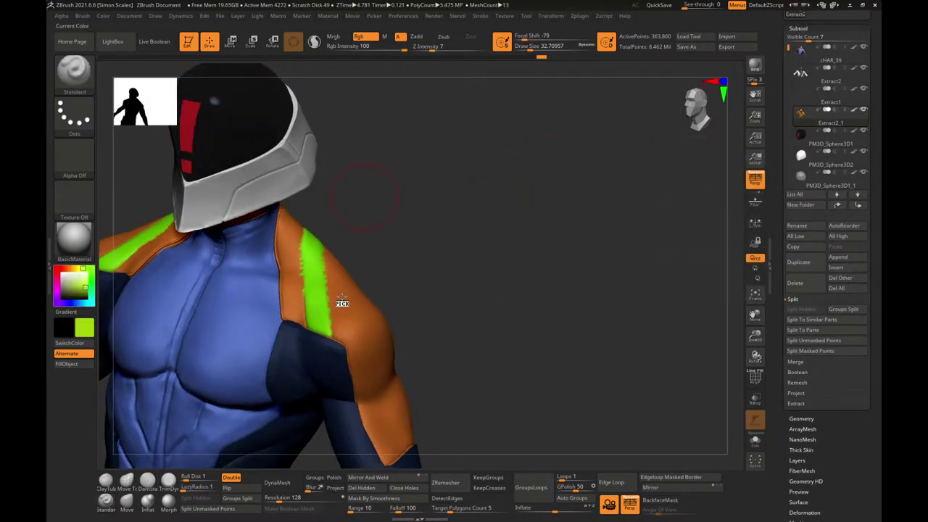
{"action": "left_click", "coordinate": [103, 16]}
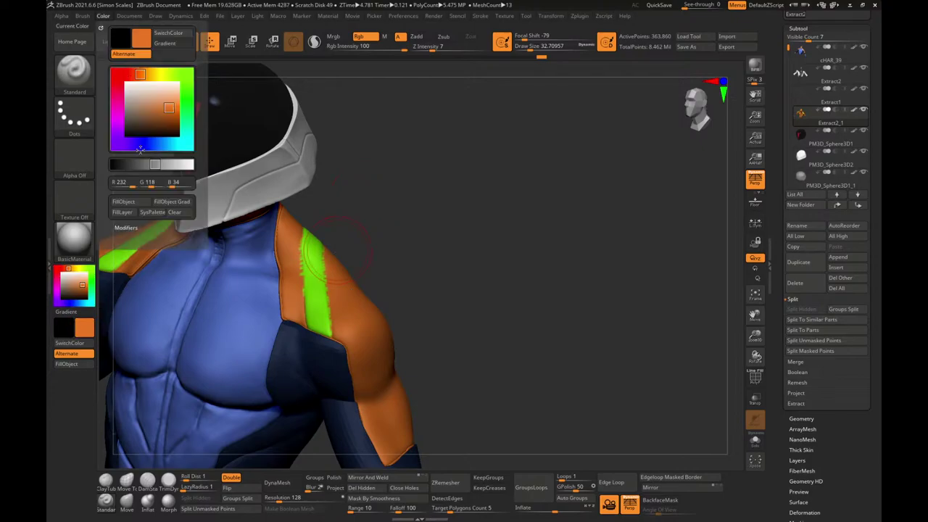
{"action": "left_click", "coordinate": [140, 204]}
{"action": "mouse_move", "coordinate": [452, 207]}
{"action": "left_mouse_down"}
{"action": "mouse_move", "coordinate": [464, 198]}
{"action": "mouse_move", "coordinate": [451, 191]}
{"action": "mouse_move", "coordinate": [491, 140]}
{"action": "mouse_move", "coordinate": [323, 269]}
{"action": "left_mouse_up"}
Step: Switch to the DamStandard brush and frame the chest and shoulder
{"action": "key", "text": "b"}
{"action": "key", "text": "d"}
{"action": "key", "text": "s"}
{"action": "key", "text": "space"}
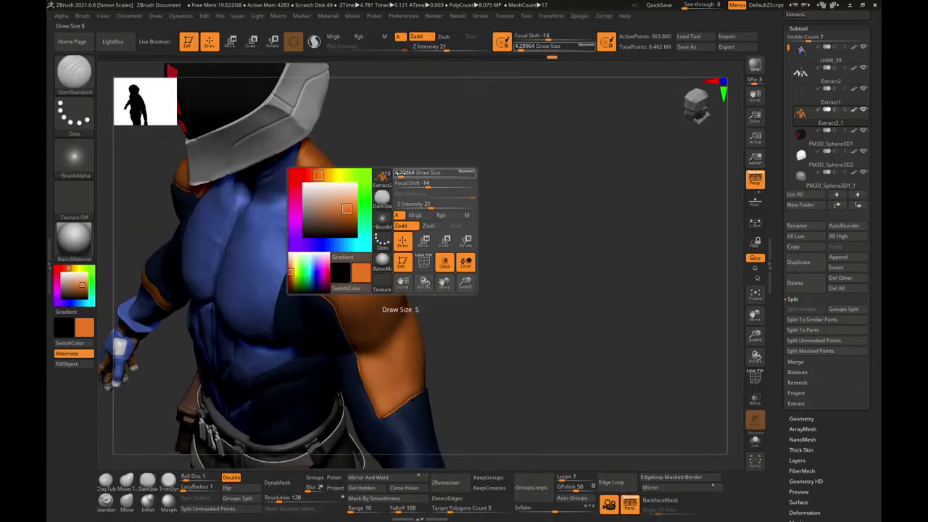
{"action": "mouse_move", "coordinate": [404, 174]}
{"action": "left_mouse_down"}
{"action": "mouse_move", "coordinate": [435, 190]}
{"action": "mouse_move", "coordinate": [355, 248]}
{"action": "mouse_move", "coordinate": [344, 236]}
{"action": "left_mouse_up"}
{"action": "key", "text": "space"}
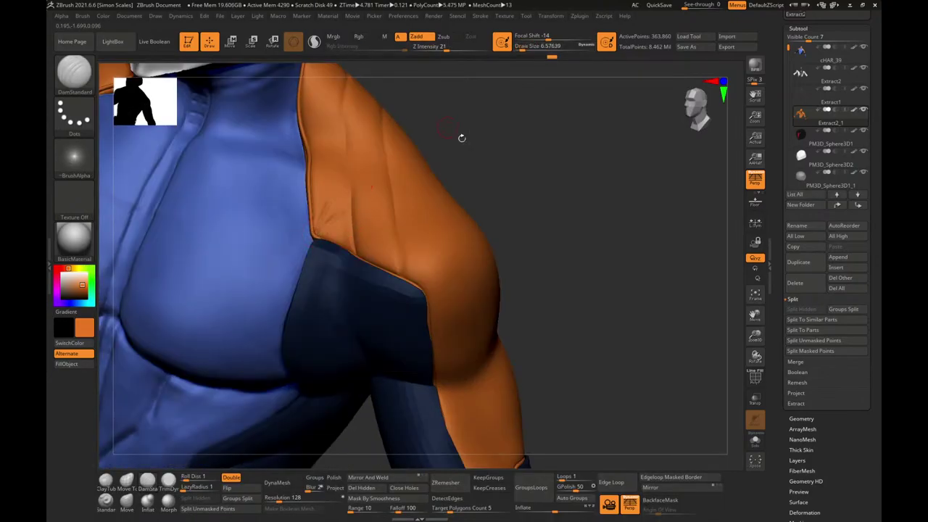
{"action": "left_click_drag", "start_coordinate": [458, 135], "coordinate": [327, 191]}
{"action": "key", "text": "shift"}
{"action": "mouse_move", "coordinate": [508, 239]}
{"action": "left_mouse_down"}
{"action": "mouse_move", "coordinate": [524, 210]}
{"action": "mouse_move", "coordinate": [488, 157]}
{"action": "mouse_move", "coordinate": [446, 184]}
{"action": "mouse_move", "coordinate": [454, 168]}
{"action": "mouse_move", "coordinate": [421, 166]}
{"action": "mouse_move", "coordinate": [382, 133]}
{"action": "mouse_move", "coordinate": [417, 141]}
{"action": "mouse_move", "coordinate": [426, 157]}
{"action": "left_mouse_up"}
Step: Mask a stripe along the shoulder groove, invert the mask, hide the rest, then unhide it
{"action": "key", "text": "ctrl"}
{"action": "key", "text": "ctrl"}
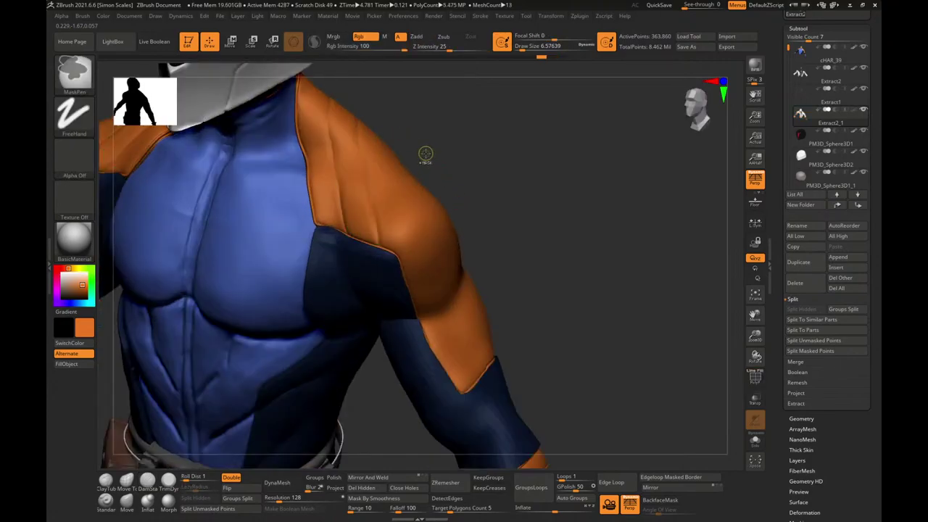
{"action": "left_click_drag", "start_coordinate": [332, 101], "coordinate": [377, 239], "text": "ctrl"}
{"action": "left_click", "coordinate": [424, 158], "text": "ctrl"}
{"action": "left_click", "coordinate": [425, 159], "text": "ctrl"}
{"action": "left_click", "coordinate": [424, 158], "text": "ctrl"}
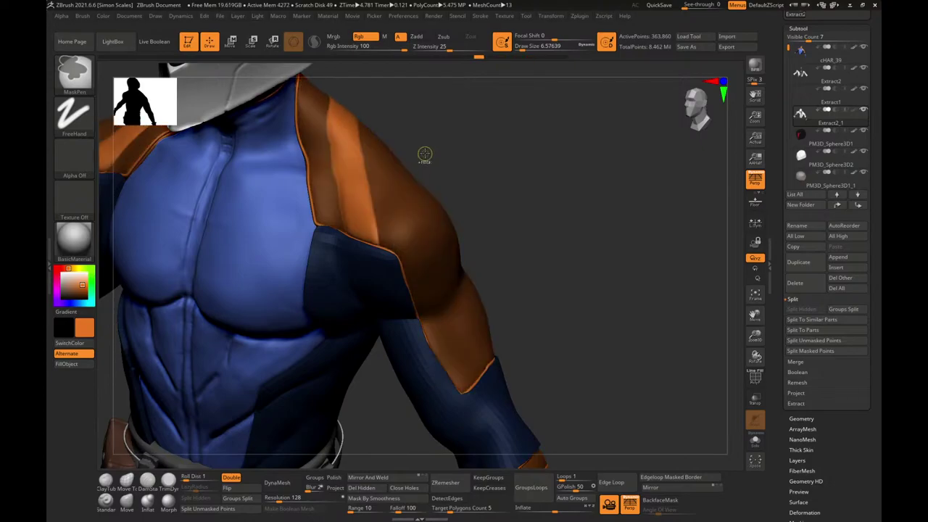
{"action": "left_click", "coordinate": [424, 158], "text": "ctrl+shift"}
{"action": "left_click", "coordinate": [425, 159], "text": "ctrl+shift"}
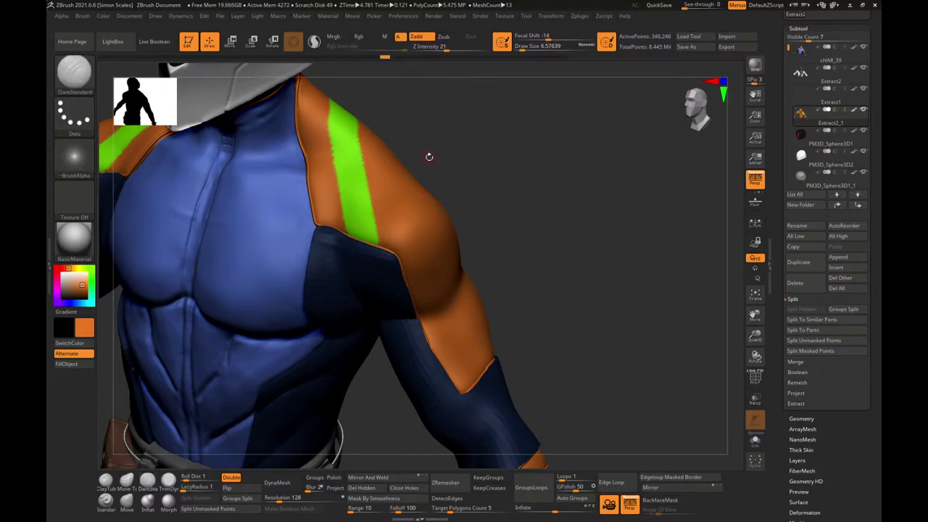
Step: Toggle the PolyF wireframe over the shoulder on and off, then orbit the model
{"action": "key", "text": "shift+f"}
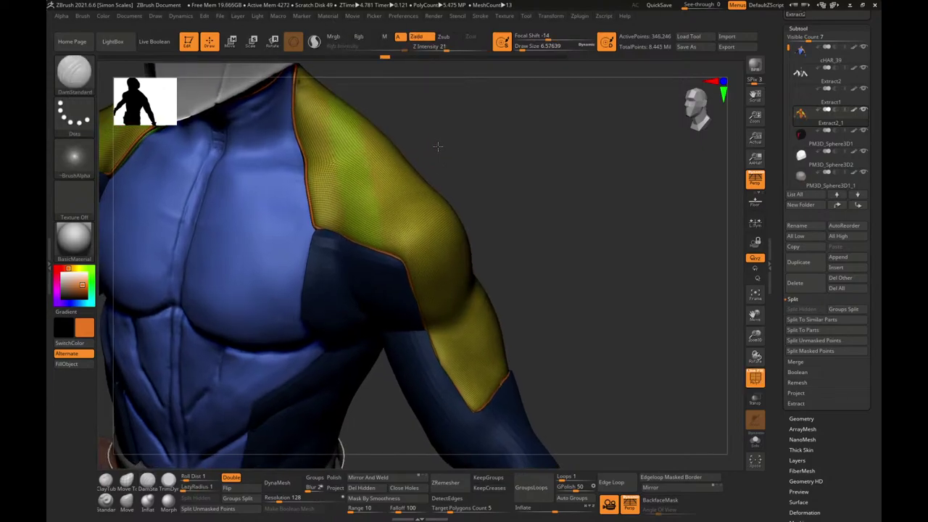
{"action": "key", "text": "shift+f"}
{"action": "left_click_drag", "start_coordinate": [441, 140], "coordinate": [218, 254]}
{"action": "left_click_drag", "start_coordinate": [407, 217], "coordinate": [433, 131]}
Step: Confirm discarding the later undo steps and Solo the armour pieces
{"action": "left_click", "coordinate": [432, 131], "text": "ctrl+shift"}
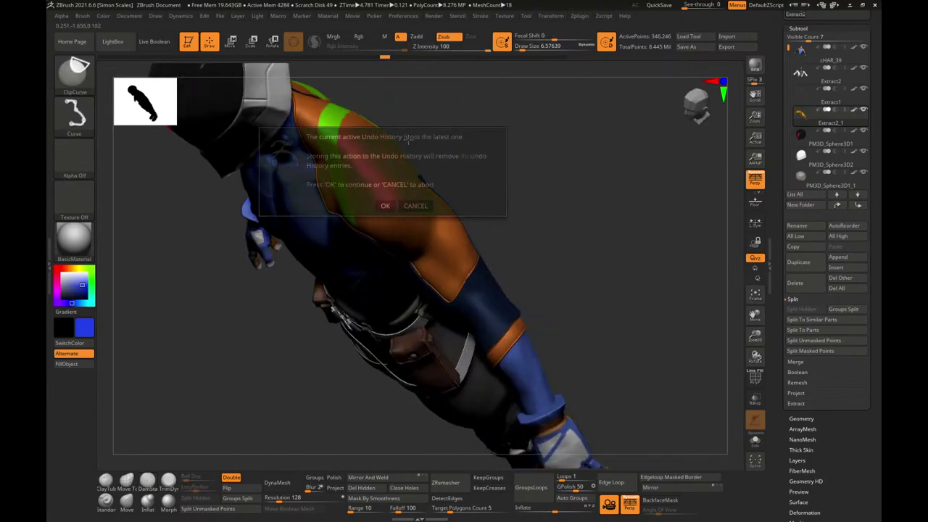
{"action": "left_click", "coordinate": [385, 205]}
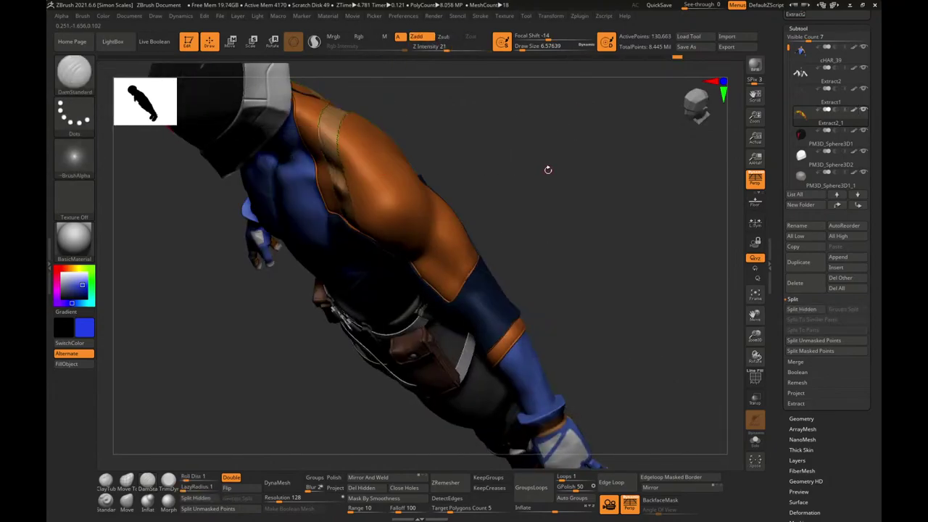
{"action": "left_click", "coordinate": [863, 109], "text": "shift"}
{"action": "mouse_move", "coordinate": [406, 160]}
{"action": "left_mouse_down"}
{"action": "mouse_move", "coordinate": [459, 126]}
{"action": "mouse_move", "coordinate": [439, 119]}
{"action": "mouse_move", "coordinate": [423, 145]}
{"action": "mouse_move", "coordinate": [410, 219]}
{"action": "left_mouse_up"}
Step: Select the Standard brush and shrink its draw size
{"action": "key", "text": "space"}
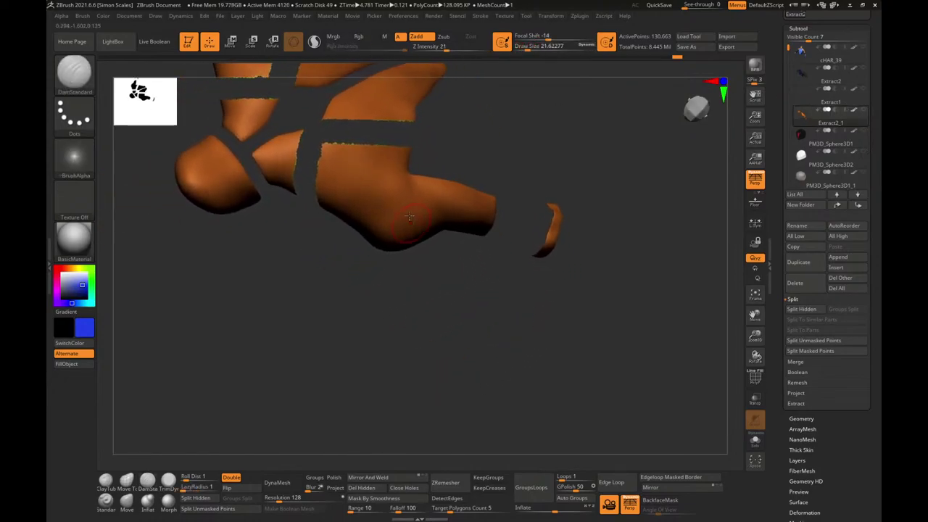
{"action": "key", "text": "space"}
{"action": "mouse_move", "coordinate": [429, 145]}
{"action": "left_mouse_down"}
{"action": "mouse_move", "coordinate": [315, 161]}
{"action": "mouse_move", "coordinate": [348, 167]}
{"action": "mouse_move", "coordinate": [436, 140]}
{"action": "mouse_move", "coordinate": [445, 176]}
{"action": "mouse_move", "coordinate": [561, 141]}
{"action": "mouse_move", "coordinate": [568, 113]}
{"action": "left_mouse_up"}
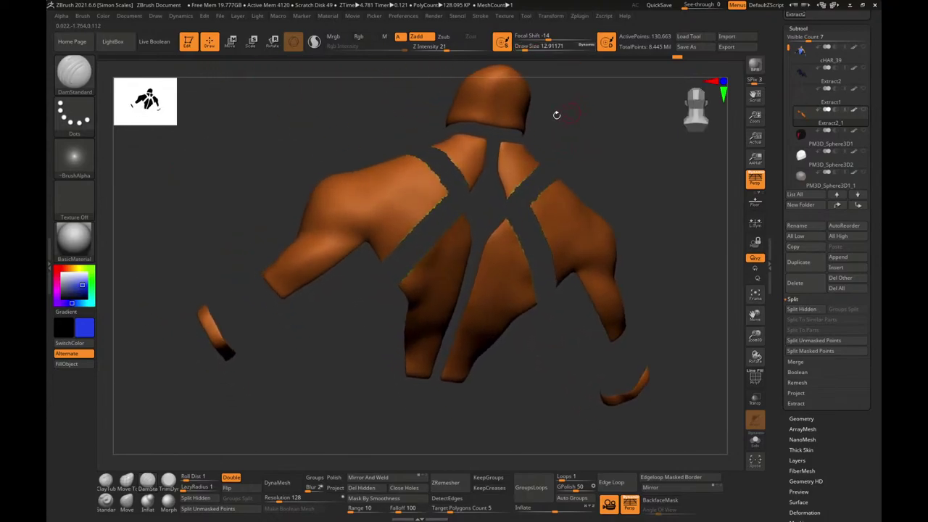
{"action": "key", "text": "space"}
{"action": "left_click_drag", "start_coordinate": [434, 182], "coordinate": [438, 180]}
{"action": "key", "text": "b"}
{"action": "key", "text": "s"}
{"action": "key", "text": "t"}
{"action": "key", "text": "space"}
{"action": "left_click_drag", "start_coordinate": [434, 177], "coordinate": [434, 174]}
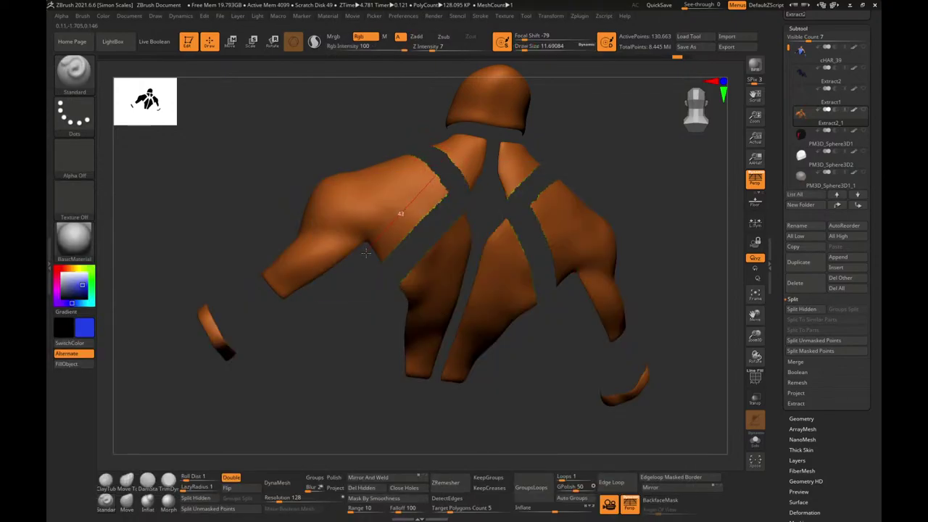
{"action": "key", "text": "space"}
{"action": "left_click_drag", "start_coordinate": [447, 181], "coordinate": [438, 180]}
Step: Paint a blue band across both upper-arm pieces and orbit to inspect it
{"action": "left_click_drag", "start_coordinate": [360, 261], "coordinate": [360, 262]}
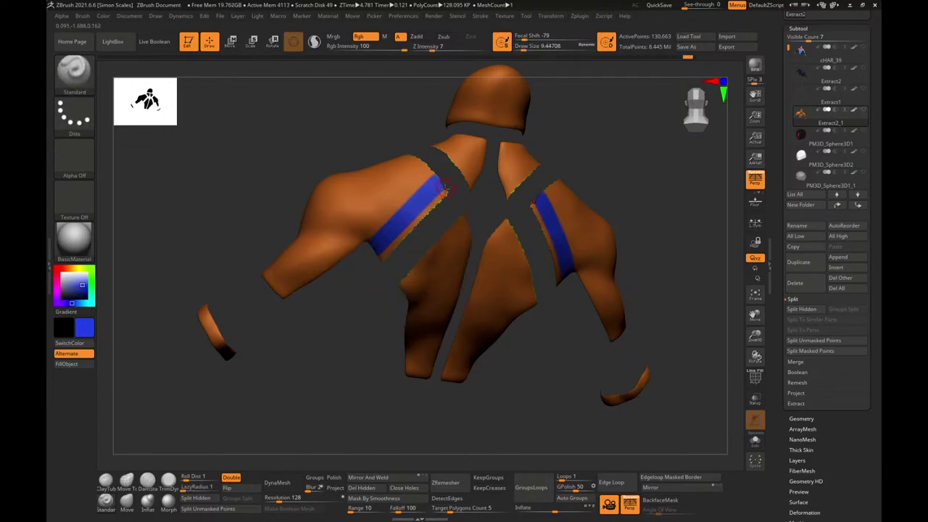
{"action": "mouse_move", "coordinate": [352, 295]}
{"action": "left_mouse_down"}
{"action": "mouse_move", "coordinate": [501, 199]}
{"action": "mouse_move", "coordinate": [538, 234]}
{"action": "mouse_move", "coordinate": [524, 255]}
{"action": "mouse_move", "coordinate": [536, 260]}
{"action": "mouse_move", "coordinate": [454, 204]}
{"action": "left_mouse_up"}
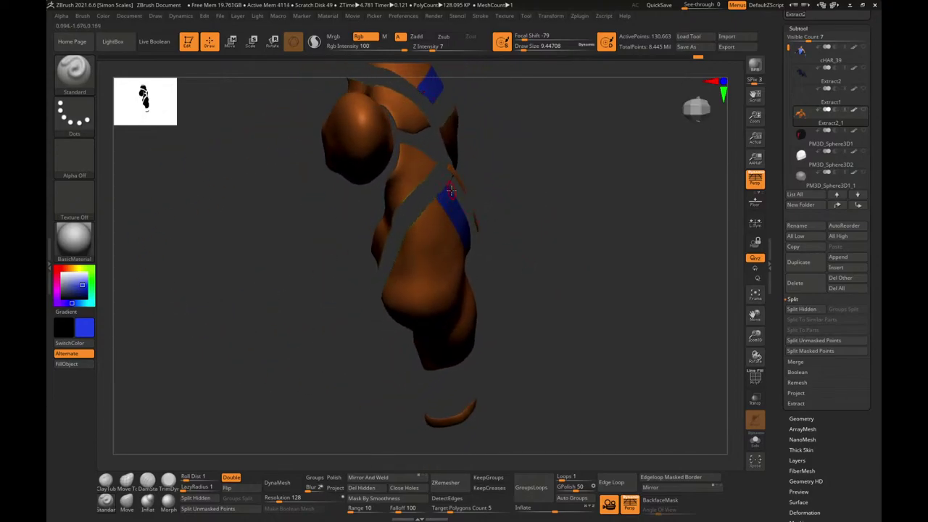
{"action": "left_click_drag", "start_coordinate": [407, 254], "coordinate": [425, 236]}
{"action": "left_click_drag", "start_coordinate": [361, 345], "coordinate": [424, 258]}
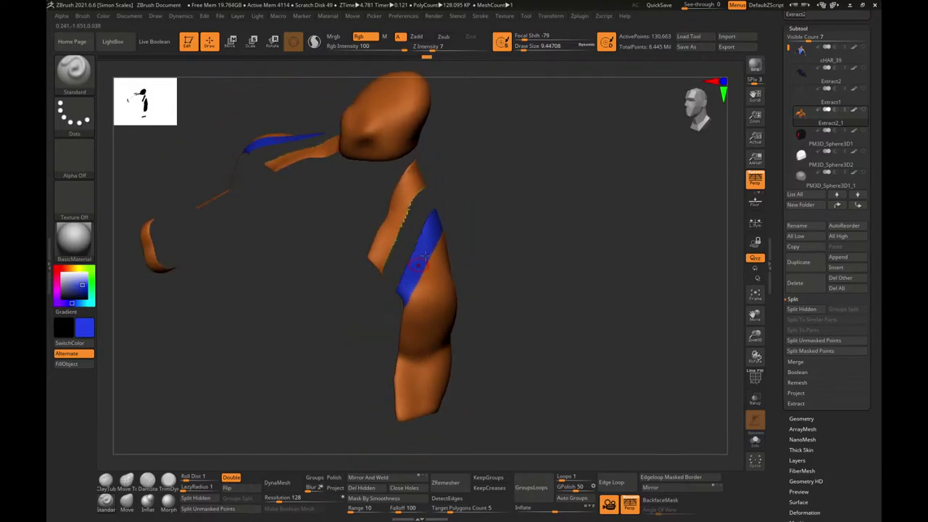
{"action": "mouse_move", "coordinate": [414, 290]}
{"action": "left_mouse_down"}
{"action": "mouse_move", "coordinate": [491, 222]}
{"action": "mouse_move", "coordinate": [518, 217]}
{"action": "mouse_move", "coordinate": [493, 182]}
{"action": "mouse_move", "coordinate": [487, 221]}
{"action": "left_mouse_up"}
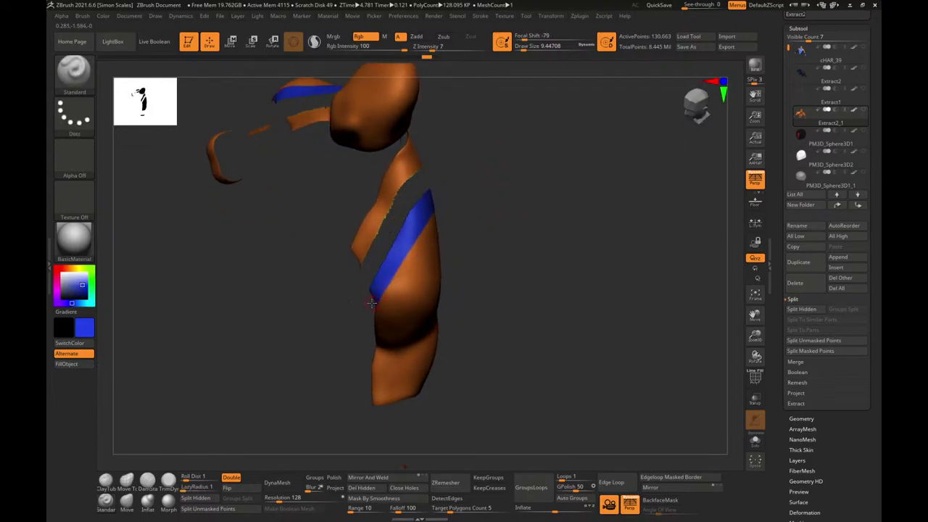
{"action": "left_click_drag", "start_coordinate": [486, 186], "coordinate": [561, 162]}
Step: Create polygroups from polypaint and hide the blue band group
{"action": "key", "text": "ctrl+shift"}
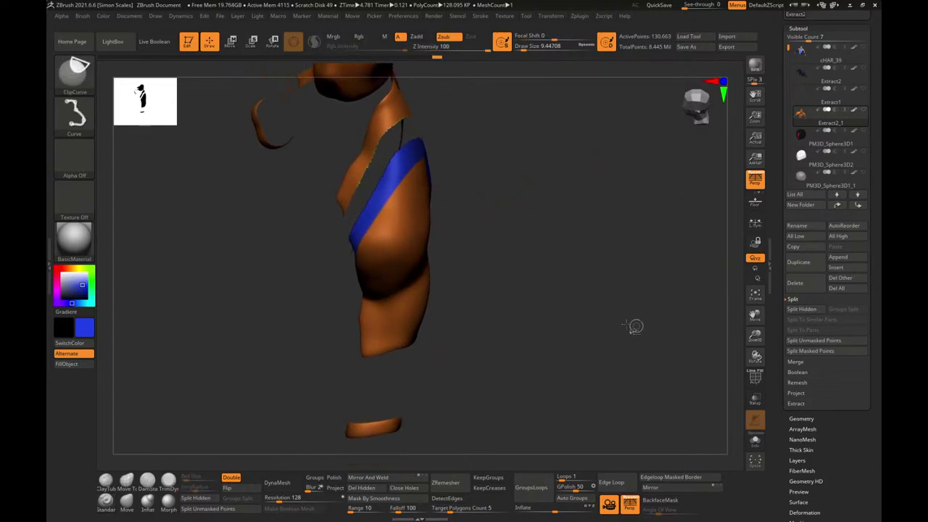
{"action": "scroll", "coordinate": [839, 372], "scroll_direction": "down", "scroll_amount": 5}
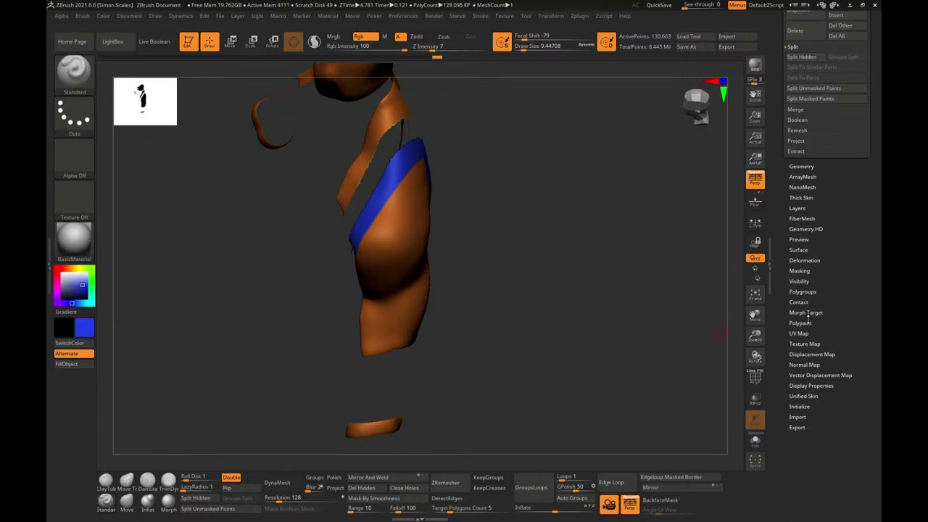
{"action": "left_click", "coordinate": [802, 291]}
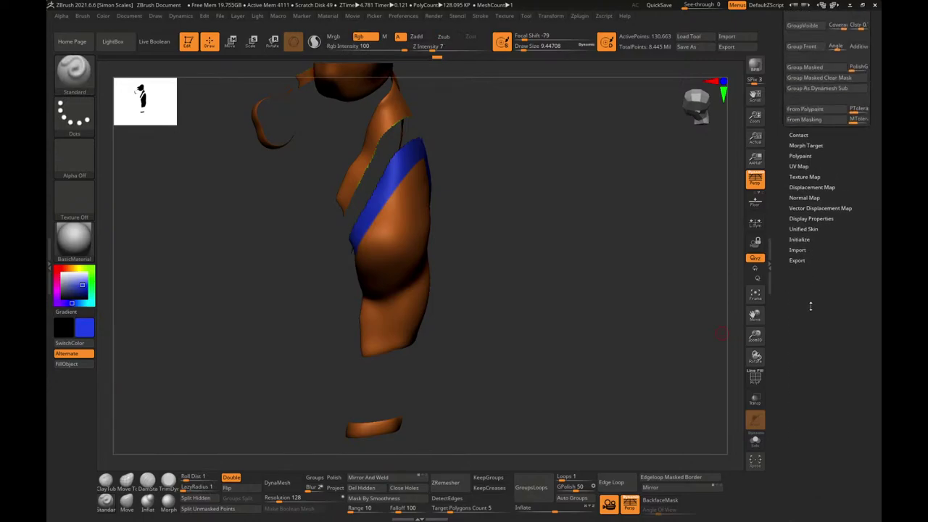
{"action": "scroll", "coordinate": [832, 280], "scroll_direction": "up", "scroll_amount": 2}
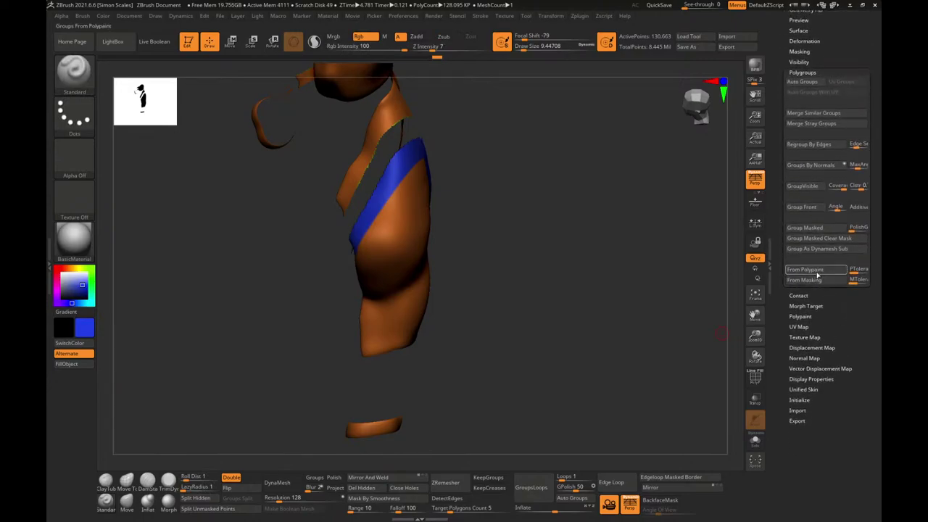
{"action": "left_click", "coordinate": [817, 273]}
{"action": "key", "text": "ctrl+shift"}
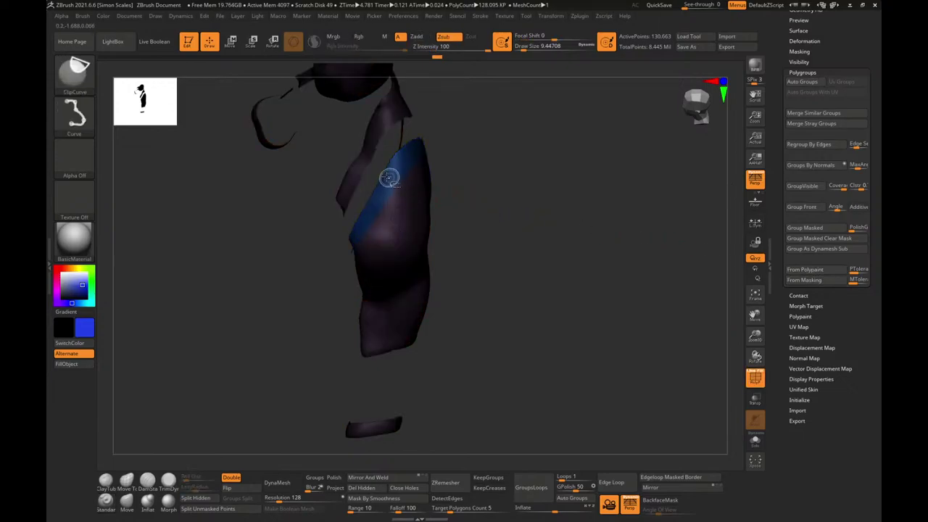
{"action": "mouse_move", "coordinate": [481, 159]}
{"action": "left_mouse_down"}
{"action": "mouse_move", "coordinate": [489, 174]}
{"action": "mouse_move", "coordinate": [512, 169]}
{"action": "mouse_move", "coordinate": [327, 235]}
{"action": "left_mouse_up"}
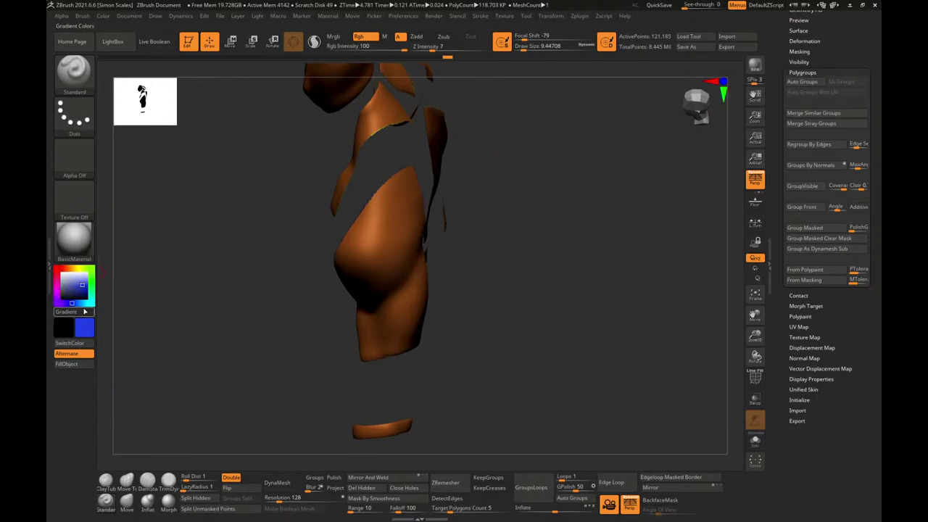
Step: Set cyan as the paint colour and paint a cyan patch on the arm piece
{"action": "left_click", "coordinate": [89, 290]}
{"action": "mouse_move", "coordinate": [478, 203]}
{"action": "left_mouse_down"}
{"action": "mouse_move", "coordinate": [516, 201]}
{"action": "mouse_move", "coordinate": [529, 188]}
{"action": "mouse_move", "coordinate": [486, 201]}
{"action": "left_mouse_up"}
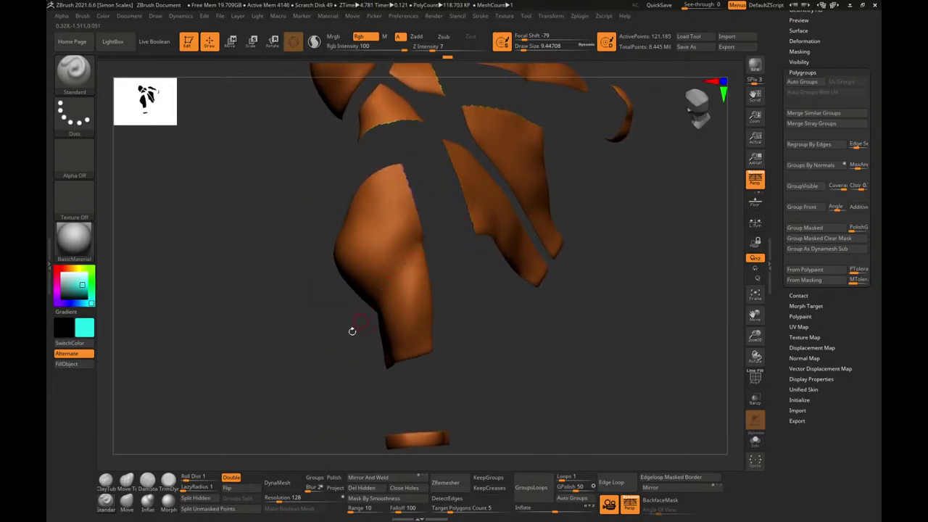
{"action": "left_click_drag", "start_coordinate": [420, 293], "coordinate": [445, 253]}
{"action": "left_click_drag", "start_coordinate": [326, 383], "coordinate": [404, 169]}
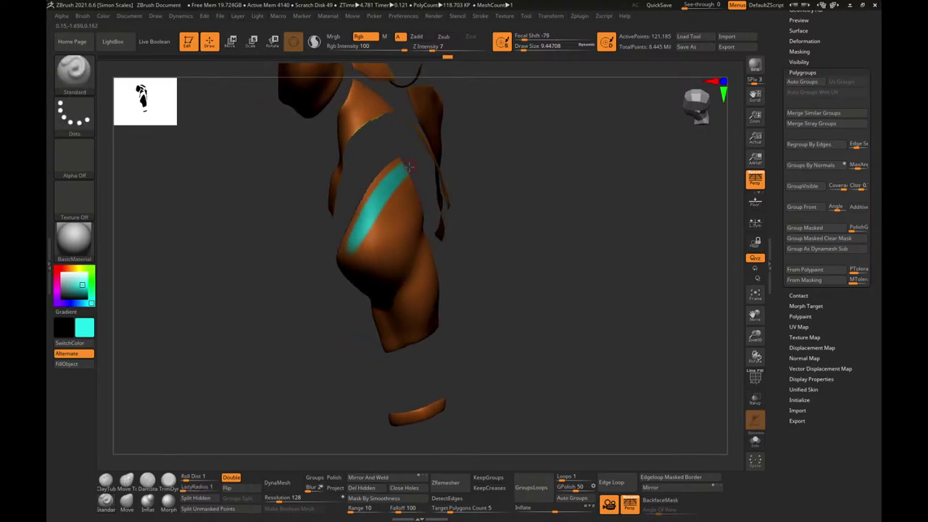
{"action": "left_click_drag", "start_coordinate": [332, 321], "coordinate": [388, 176]}
{"action": "left_click_drag", "start_coordinate": [313, 330], "coordinate": [361, 238]}
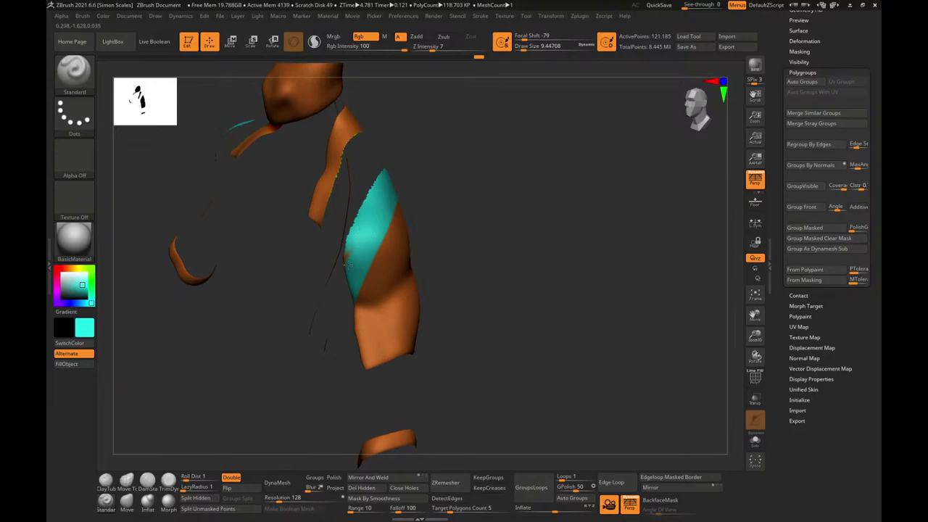
{"action": "mouse_move", "coordinate": [409, 194]}
{"action": "left_mouse_down"}
{"action": "mouse_move", "coordinate": [443, 166]}
{"action": "mouse_move", "coordinate": [405, 193]}
{"action": "left_mouse_up"}
{"action": "mouse_move", "coordinate": [474, 186]}
{"action": "left_mouse_down"}
{"action": "mouse_move", "coordinate": [413, 189]}
{"action": "mouse_move", "coordinate": [418, 265]}
{"action": "left_mouse_up"}
Step: Undo and redo the cyan stroke, then hide the cyan polygroup on the arm
{"action": "key", "text": "ctrl+z"}
{"action": "key", "text": "ctrl+shift+z"}
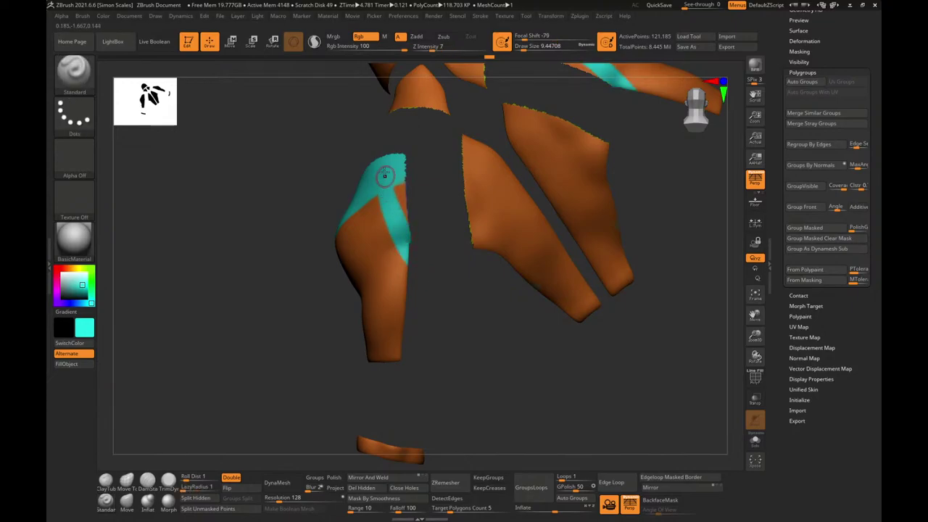
{"action": "left_click_drag", "start_coordinate": [421, 272], "coordinate": [520, 249]}
{"action": "left_click", "coordinate": [355, 169], "text": "ctrl+alt+shift"}
{"action": "left_click_drag", "start_coordinate": [433, 161], "coordinate": [559, 244]}
Step: Pick red and dab it onto the arm piece's upper edge
{"action": "left_click", "coordinate": [56, 269]}
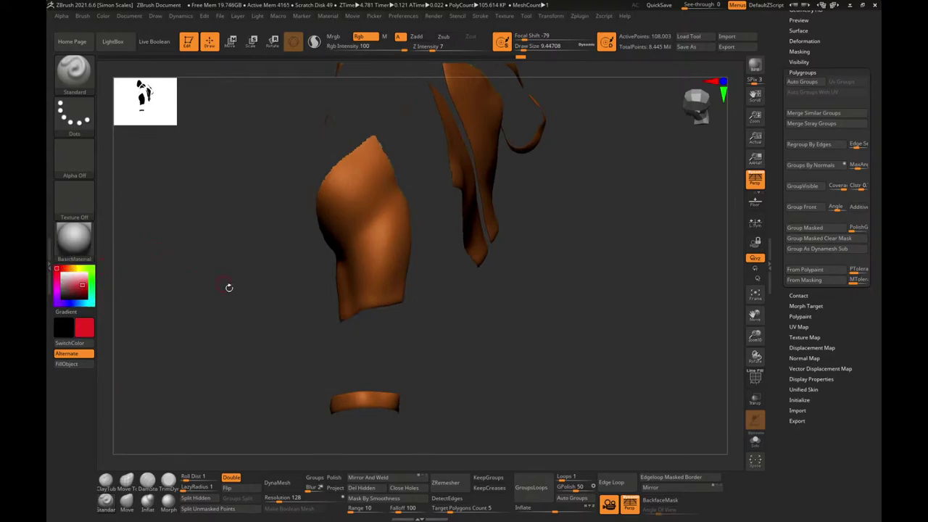
{"action": "mouse_move", "coordinate": [397, 156]}
{"action": "left_mouse_down"}
{"action": "mouse_move", "coordinate": [346, 230]}
{"action": "mouse_move", "coordinate": [354, 232]}
{"action": "mouse_move", "coordinate": [379, 191]}
{"action": "left_mouse_up"}
{"action": "left_click_drag", "start_coordinate": [460, 169], "coordinate": [449, 178]}
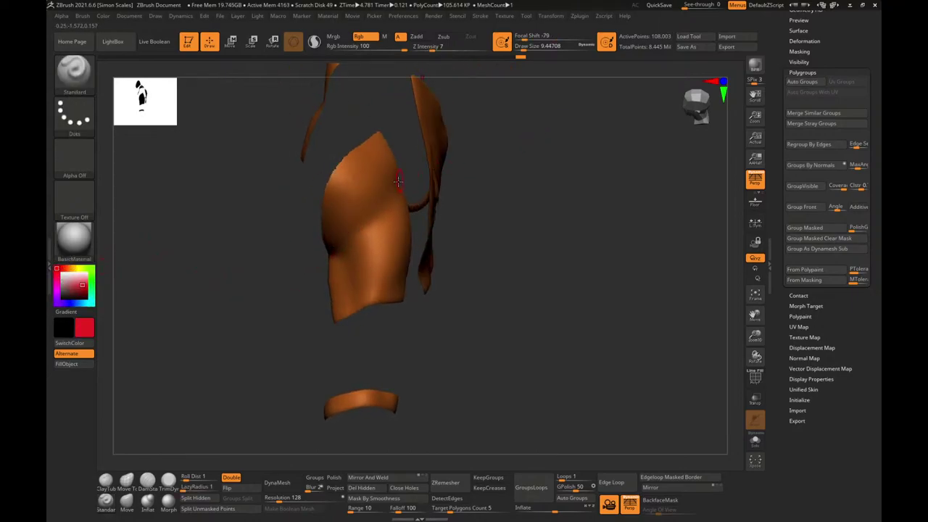
{"action": "left_click_drag", "start_coordinate": [352, 203], "coordinate": [305, 251]}
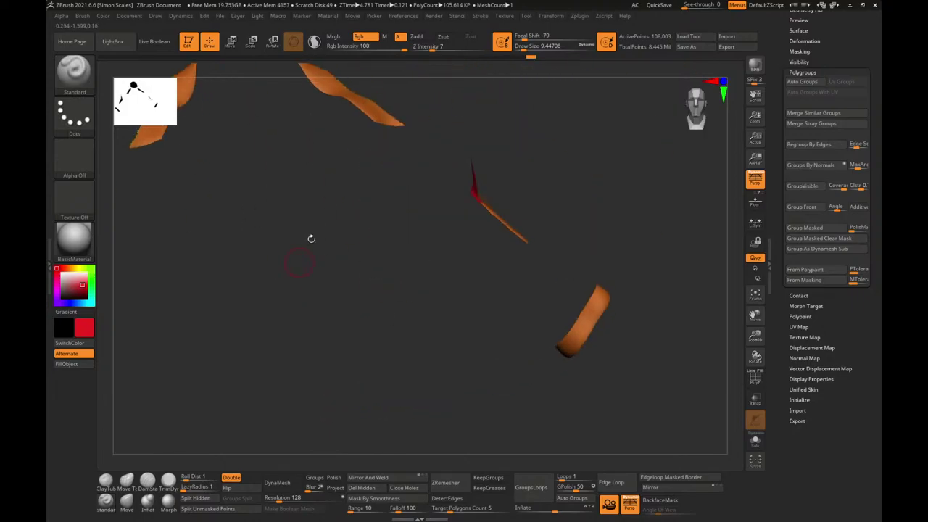
{"action": "left_click_drag", "start_coordinate": [301, 305], "coordinate": [355, 189]}
{"action": "left_click", "coordinate": [364, 174]}
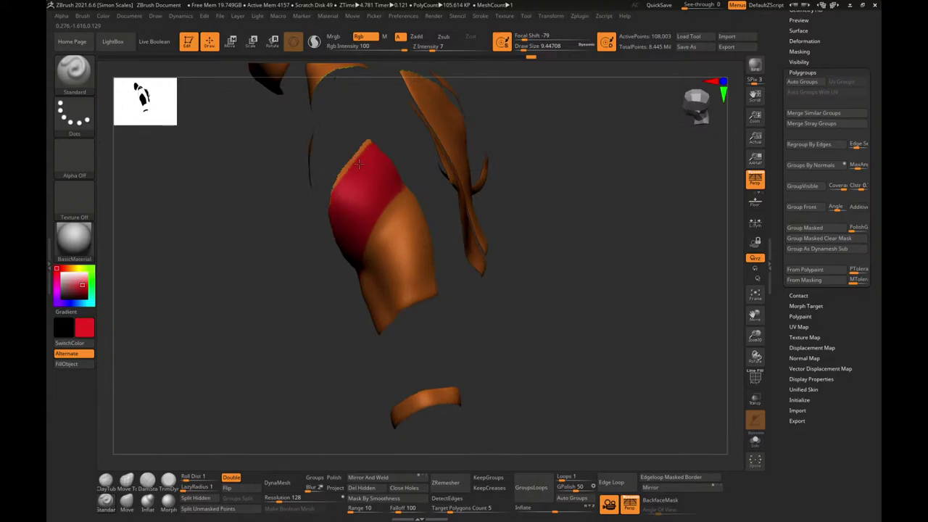
{"action": "left_click_drag", "start_coordinate": [317, 292], "coordinate": [522, 176]}
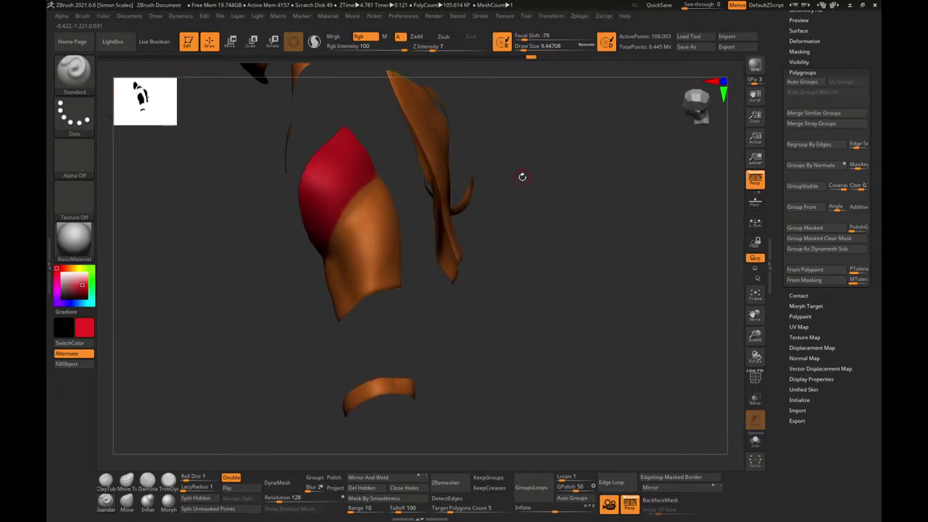
Step: Regroup from polypaint with an adjusted colour tolerance, checking the groups with PolyF
{"action": "left_click", "coordinate": [807, 270]}
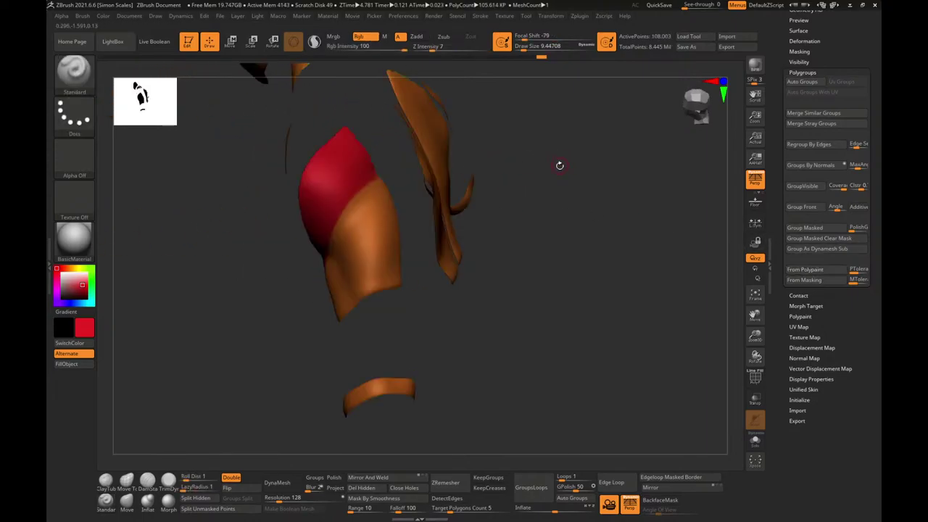
{"action": "key", "text": "shift+f"}
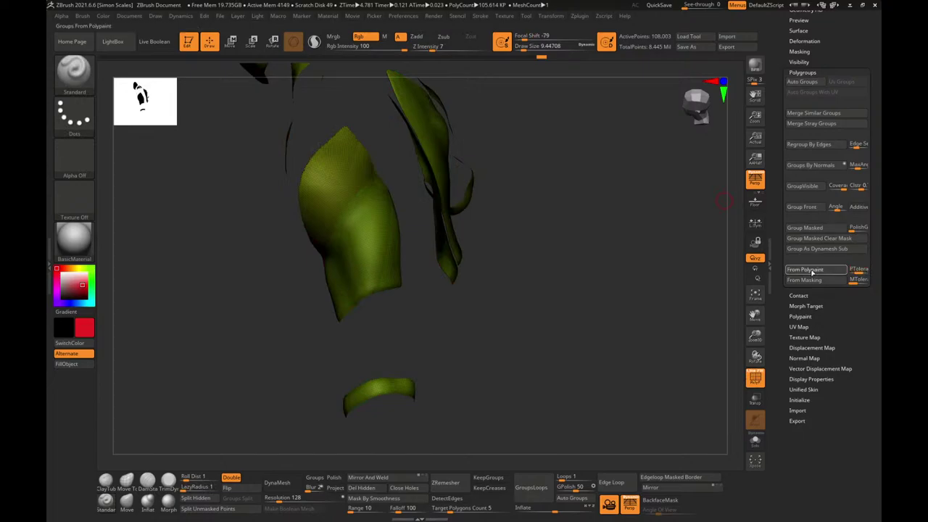
{"action": "left_click", "coordinate": [806, 270]}
{"action": "left_click_drag", "start_coordinate": [579, 165], "coordinate": [555, 196]}
{"action": "left_click", "coordinate": [858, 269]}
{"action": "left_click", "coordinate": [810, 270]}
{"action": "key", "text": "shift+f"}
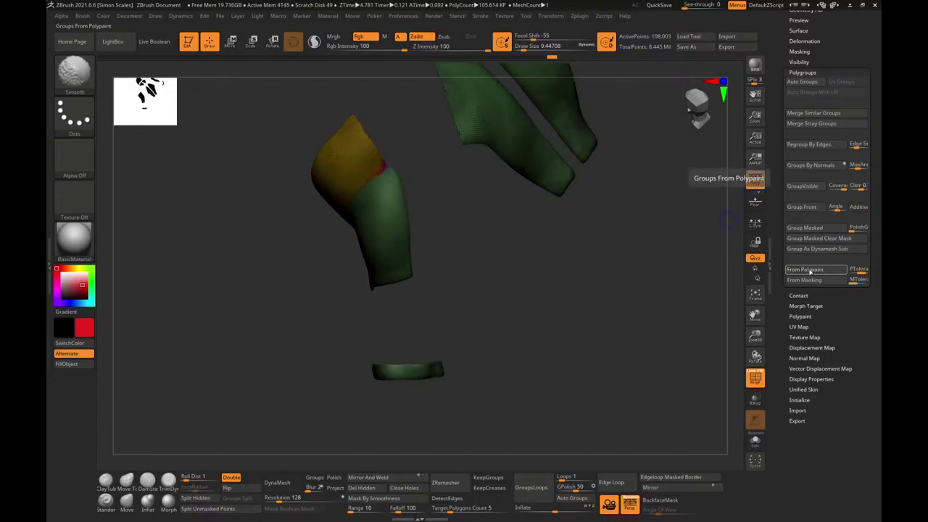
{"action": "left_click", "coordinate": [810, 270]}
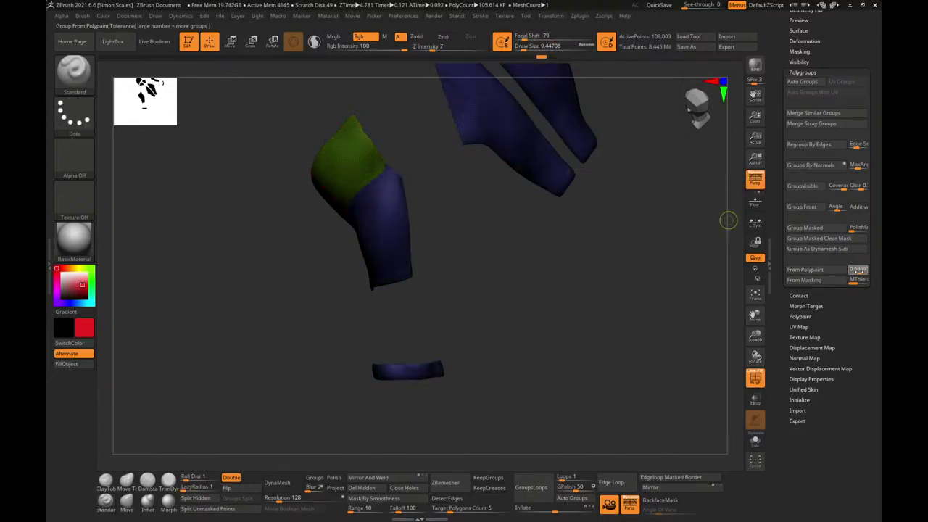
{"action": "left_click", "coordinate": [805, 269]}
{"action": "left_click_drag", "start_coordinate": [549, 274], "coordinate": [406, 160]}
{"action": "key", "text": "shift+f"}
Step: Paint a bright green band across the shoulder piece's upper part and make it a polygroup
{"action": "left_click_drag", "start_coordinate": [522, 201], "coordinate": [219, 227]}
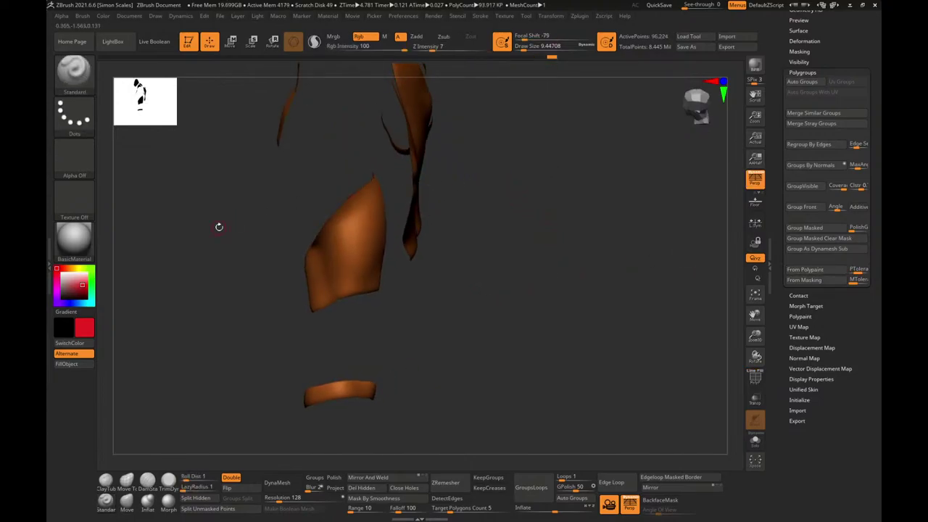
{"action": "left_click", "coordinate": [57, 293]}
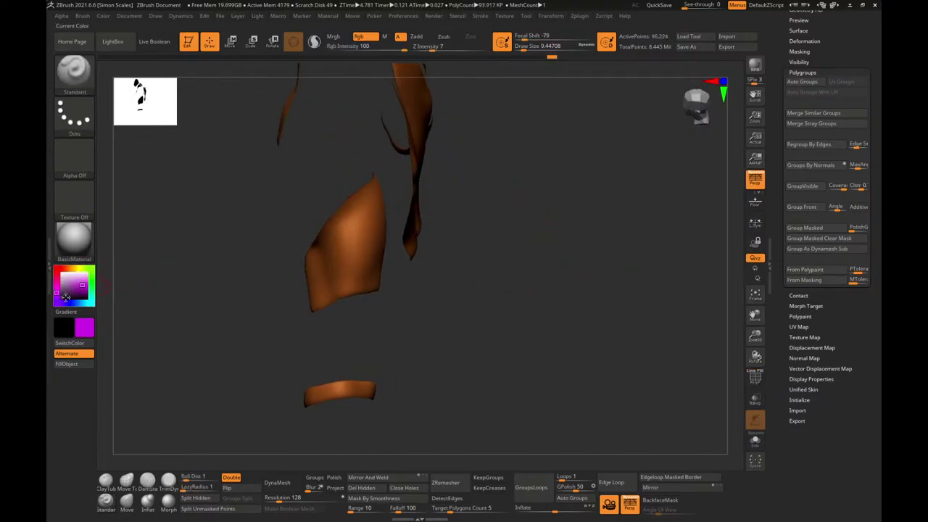
{"action": "left_click", "coordinate": [90, 272]}
{"action": "left_click_drag", "start_coordinate": [138, 312], "coordinate": [426, 193]}
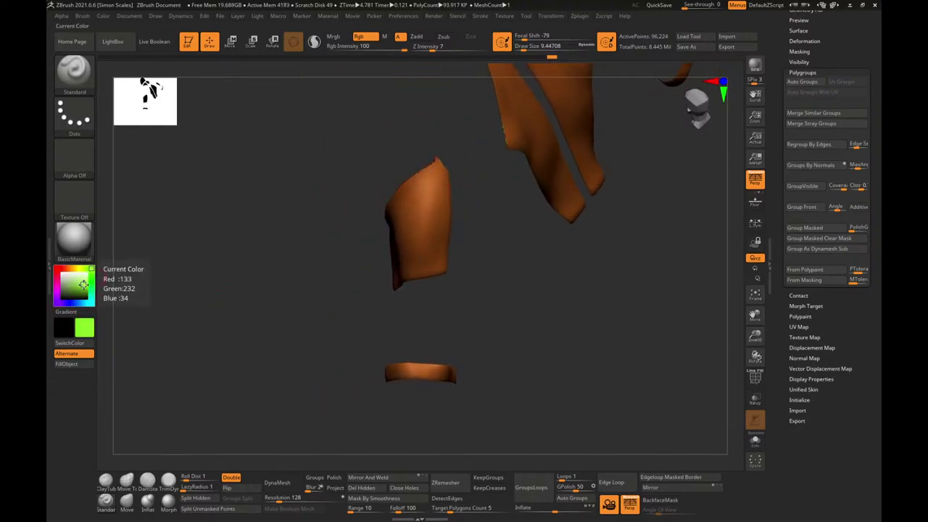
{"action": "mouse_move", "coordinate": [458, 191]}
{"action": "left_mouse_down"}
{"action": "mouse_move", "coordinate": [478, 187]}
{"action": "mouse_move", "coordinate": [449, 183]}
{"action": "mouse_move", "coordinate": [377, 242]}
{"action": "mouse_move", "coordinate": [372, 257]}
{"action": "left_mouse_up"}
{"action": "mouse_move", "coordinate": [421, 211]}
{"action": "left_mouse_down"}
{"action": "mouse_move", "coordinate": [403, 214]}
{"action": "mouse_move", "coordinate": [432, 187]}
{"action": "left_mouse_up"}
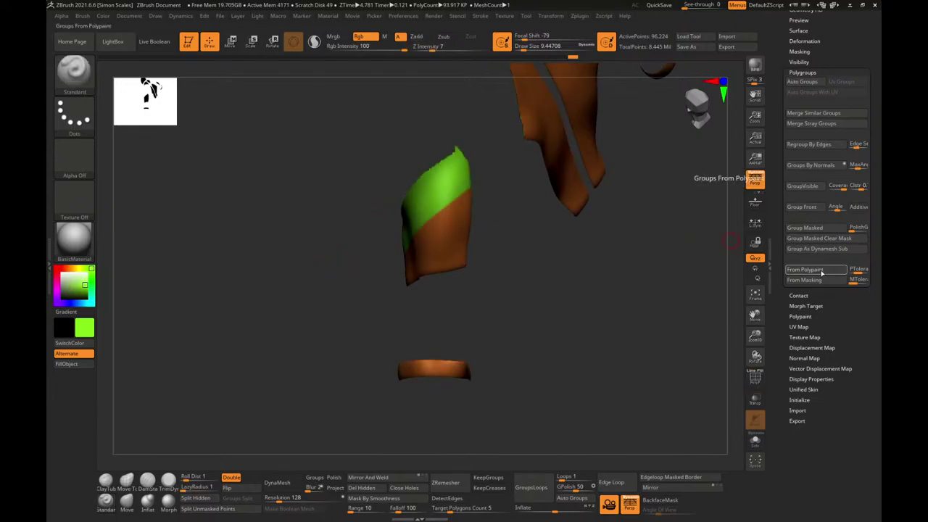
{"action": "left_click", "coordinate": [824, 271]}
{"action": "left_click_drag", "start_coordinate": [655, 211], "coordinate": [473, 267]}
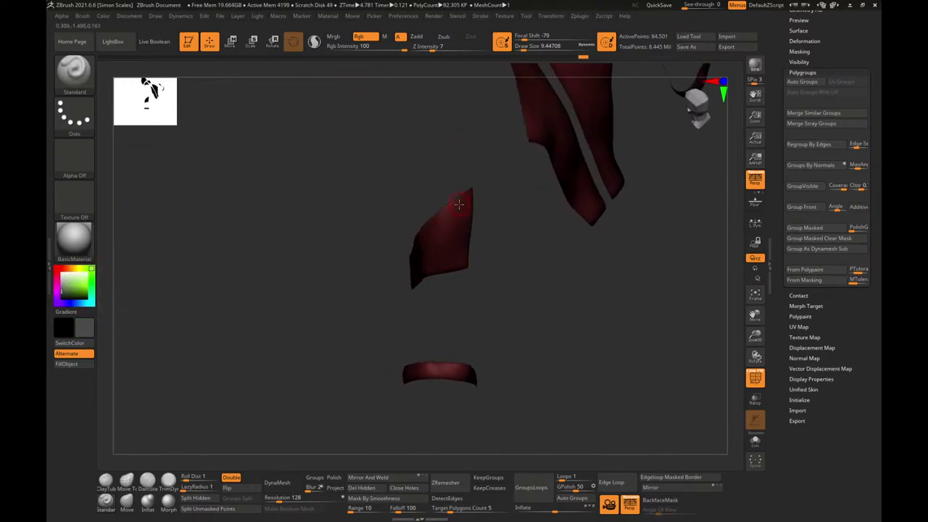
{"action": "mouse_move", "coordinate": [459, 205]}
{"action": "left_mouse_down"}
{"action": "mouse_move", "coordinate": [391, 271]}
{"action": "mouse_move", "coordinate": [541, 211]}
{"action": "mouse_move", "coordinate": [404, 321]}
{"action": "mouse_move", "coordinate": [275, 193]}
{"action": "left_mouse_up"}
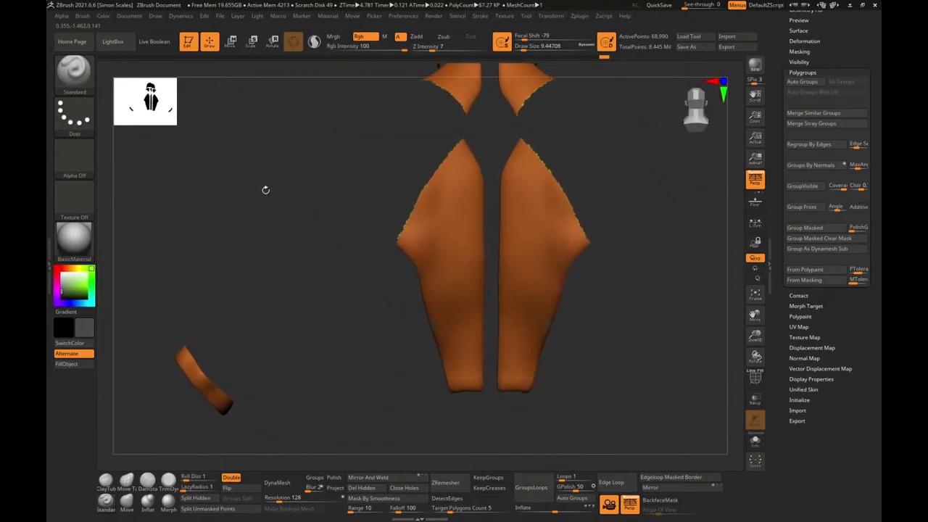
Step: Paint a green stripe along both leg pieces' edges, group it from polypaint, and hide it
{"action": "left_click_drag", "start_coordinate": [72, 279], "coordinate": [120, 259]}
{"action": "left_click_drag", "start_coordinate": [338, 238], "coordinate": [280, 238], "text": "alt"}
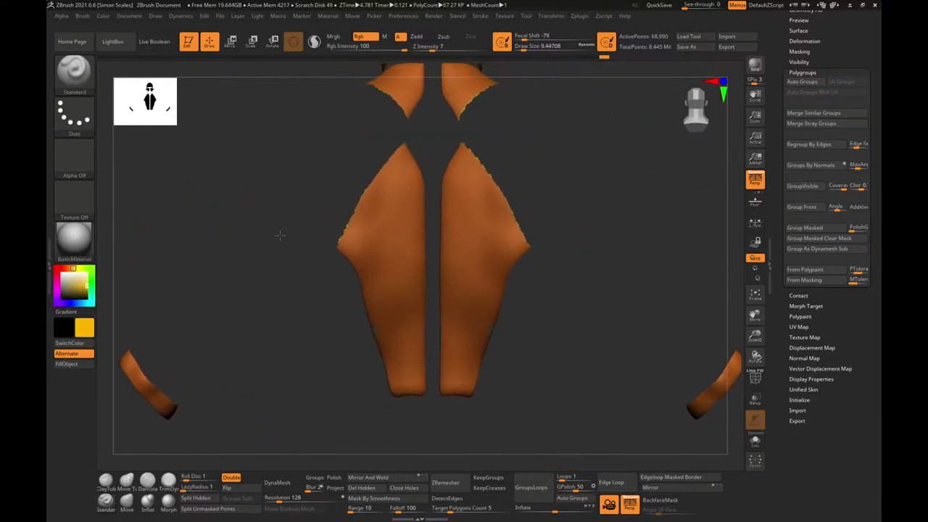
{"action": "left_click", "coordinate": [91, 273]}
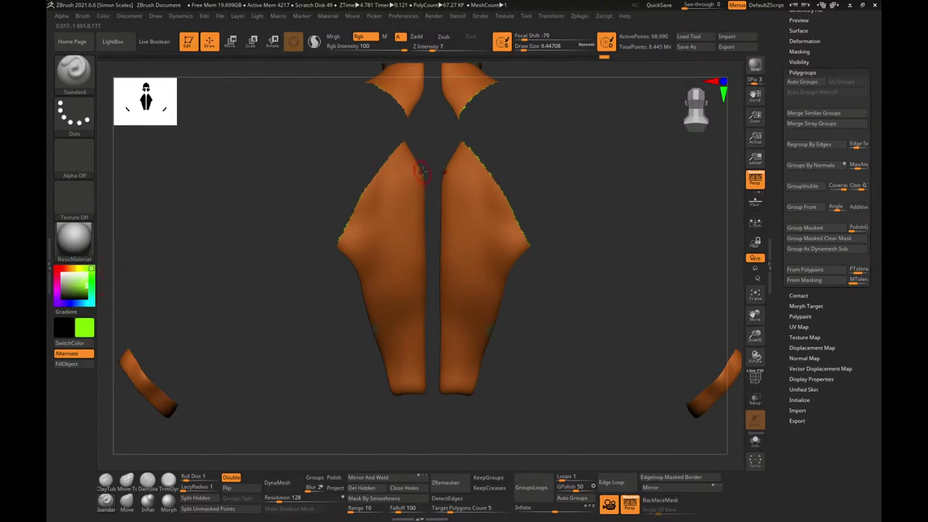
{"action": "mouse_move", "coordinate": [349, 280]}
{"action": "left_mouse_down"}
{"action": "mouse_move", "coordinate": [311, 247]}
{"action": "mouse_move", "coordinate": [333, 276]}
{"action": "mouse_move", "coordinate": [375, 221]}
{"action": "mouse_move", "coordinate": [384, 167]}
{"action": "mouse_move", "coordinate": [388, 188]}
{"action": "left_mouse_up"}
{"action": "left_click_drag", "start_coordinate": [328, 316], "coordinate": [346, 296]}
{"action": "left_click", "coordinate": [807, 270]}
{"action": "left_click", "coordinate": [379, 201], "text": "ctrl+shift"}
{"action": "left_click", "coordinate": [313, 319], "text": "ctrl+shift"}
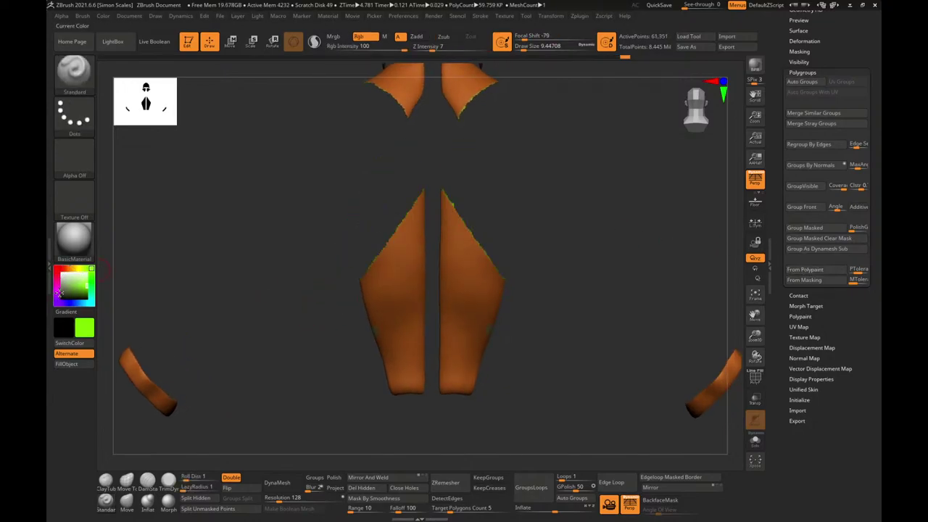
Step: Paint magenta and purple bands on both leg pieces, grouping and hiding each in turn
{"action": "left_click_drag", "start_coordinate": [61, 292], "coordinate": [115, 263]}
{"action": "mouse_move", "coordinate": [424, 248]}
{"action": "left_mouse_down"}
{"action": "mouse_move", "coordinate": [338, 349]}
{"action": "mouse_move", "coordinate": [419, 256]}
{"action": "mouse_move", "coordinate": [358, 305]}
{"action": "mouse_move", "coordinate": [377, 252]}
{"action": "left_mouse_up"}
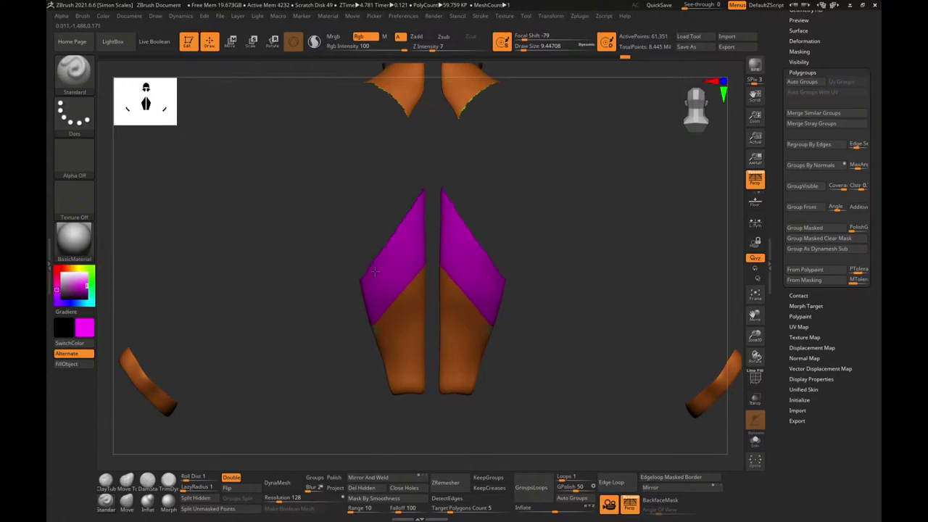
{"action": "left_click", "coordinate": [814, 273]}
{"action": "left_click", "coordinate": [472, 244], "text": "ctrl+alt+shift"}
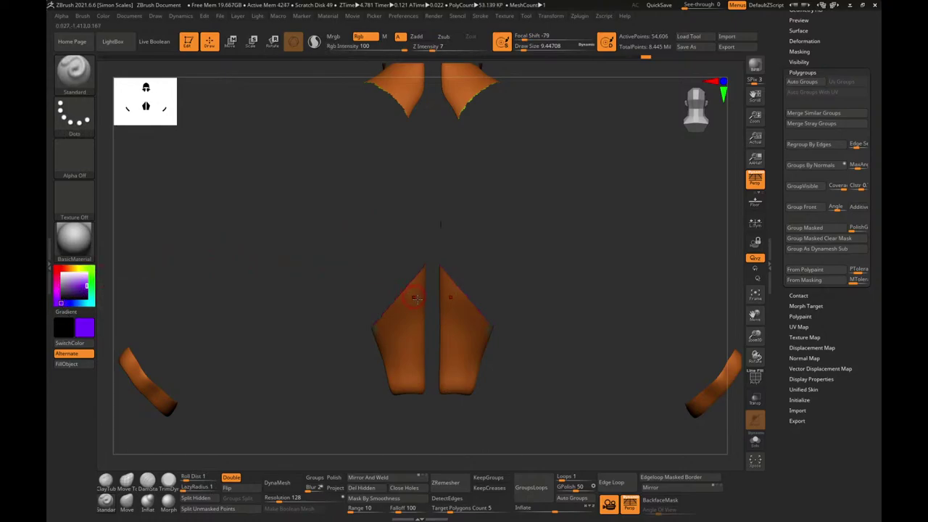
{"action": "mouse_move", "coordinate": [421, 313]}
{"action": "left_mouse_down"}
{"action": "mouse_move", "coordinate": [370, 363]}
{"action": "mouse_move", "coordinate": [421, 319]}
{"action": "mouse_move", "coordinate": [395, 329]}
{"action": "mouse_move", "coordinate": [392, 306]}
{"action": "mouse_move", "coordinate": [407, 279]}
{"action": "left_mouse_up"}
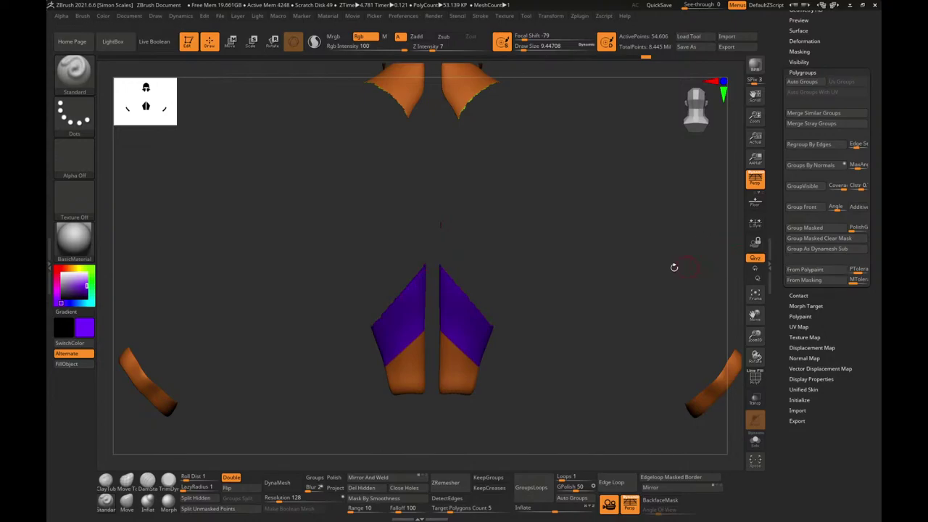
{"action": "left_click", "coordinate": [820, 270]}
{"action": "left_click", "coordinate": [403, 326], "text": "ctrl+alt+shift"}
{"action": "mouse_move", "coordinate": [487, 167]}
{"action": "left_mouse_down"}
{"action": "mouse_move", "coordinate": [460, 325]}
{"action": "mouse_move", "coordinate": [502, 354]}
{"action": "mouse_move", "coordinate": [483, 363]}
{"action": "mouse_move", "coordinate": [470, 346]}
{"action": "left_mouse_up"}
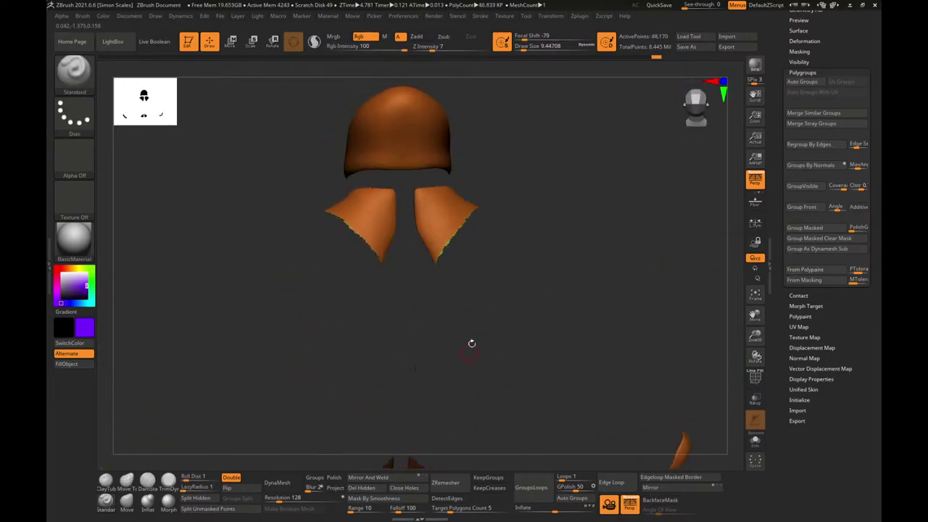
Step: Unhide everything and isolate the head, collar strips and rings group
{"action": "left_click", "coordinate": [524, 310], "text": "ctrl+shift"}
{"action": "mouse_move", "coordinate": [616, 174]}
{"action": "left_mouse_down"}
{"action": "mouse_move", "coordinate": [635, 135]}
{"action": "mouse_move", "coordinate": [628, 115]}
{"action": "mouse_move", "coordinate": [508, 181]}
{"action": "mouse_move", "coordinate": [537, 166]}
{"action": "mouse_move", "coordinate": [537, 147]}
{"action": "left_mouse_up"}
{"action": "left_click", "coordinate": [425, 201], "text": "ctrl+shift"}
{"action": "left_click_drag", "start_coordinate": [425, 201], "coordinate": [414, 144]}
{"action": "left_click", "coordinate": [497, 141], "text": "ctrl+shift"}
{"action": "key", "text": "ctrl+z"}
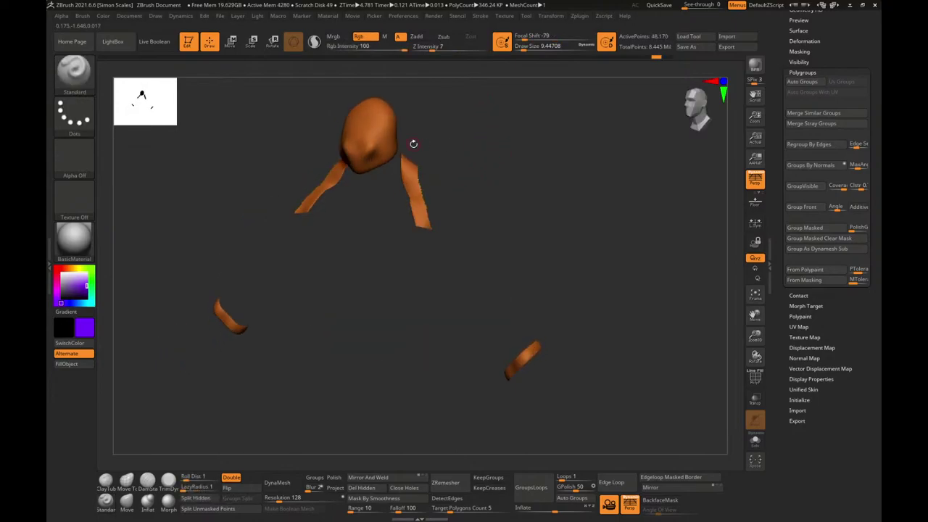
Step: Paint the collar strips white with the brush enlarged to about 28.75
{"action": "left_click", "coordinate": [63, 270]}
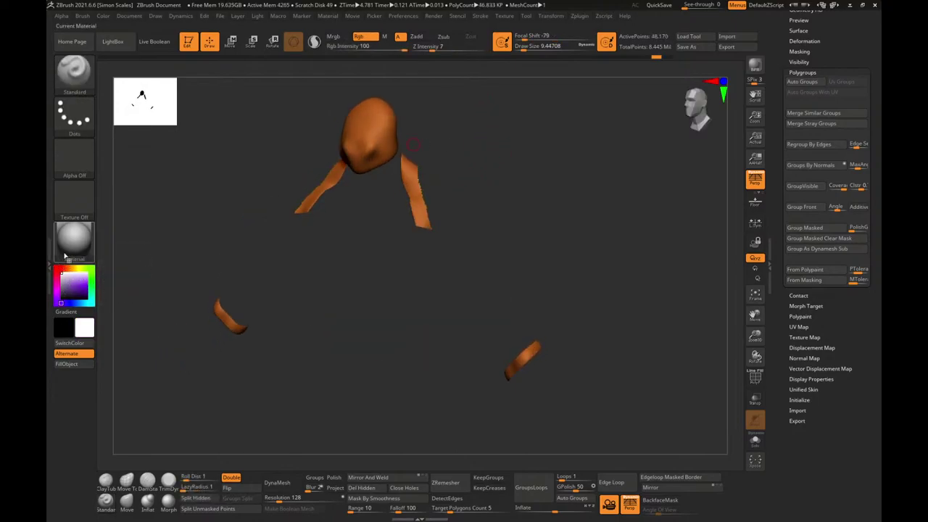
{"action": "left_click_drag", "start_coordinate": [466, 142], "coordinate": [450, 159]}
{"action": "key", "text": "space"}
{"action": "left_click_drag", "start_coordinate": [348, 165], "coordinate": [324, 195]}
{"action": "left_click_drag", "start_coordinate": [416, 168], "coordinate": [421, 224]}
{"action": "left_click_drag", "start_coordinate": [456, 119], "coordinate": [458, 143]}
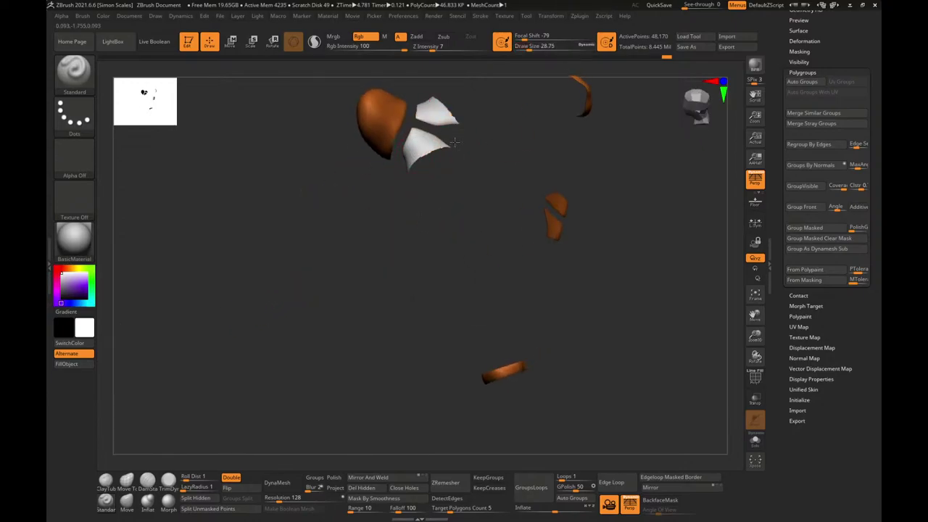
{"action": "left_click", "coordinate": [342, 270], "text": "ctrl+shift"}
{"action": "key", "text": "ctrl+z"}
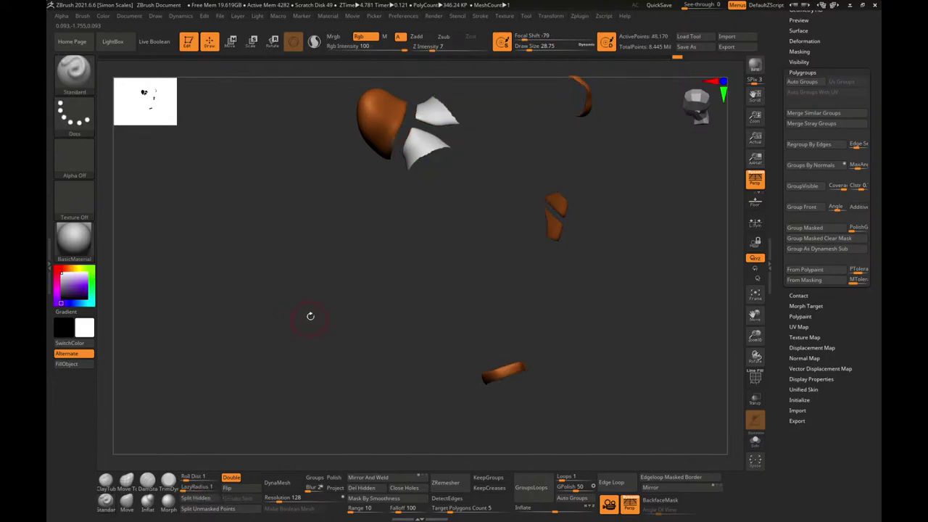
Step: Show the whole painted body and mask rectangular regions around the top head piece
{"action": "left_click", "coordinate": [716, 260], "text": "ctrl+shift"}
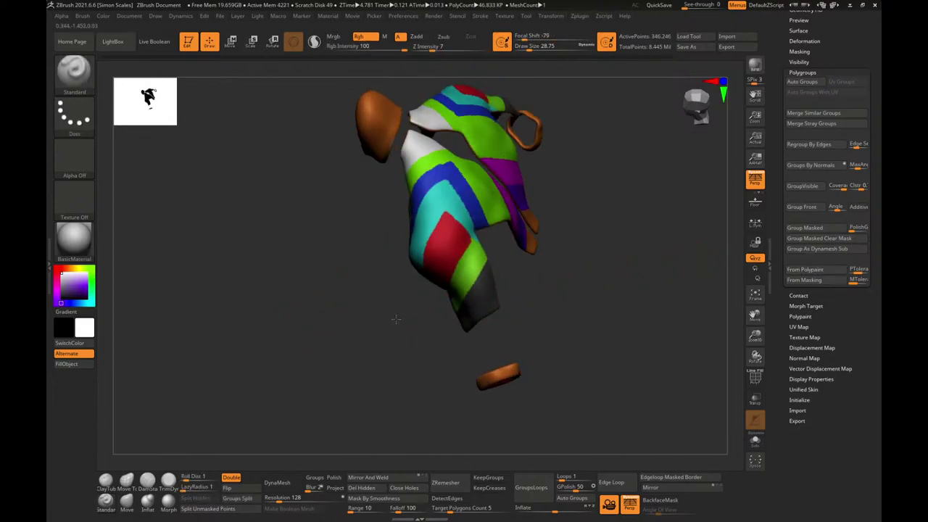
{"action": "left_click_drag", "start_coordinate": [717, 260], "coordinate": [419, 276]}
{"action": "mouse_move", "coordinate": [469, 109]}
{"action": "left_mouse_down"}
{"action": "mouse_move", "coordinate": [464, 162]}
{"action": "mouse_move", "coordinate": [452, 162]}
{"action": "left_mouse_up"}
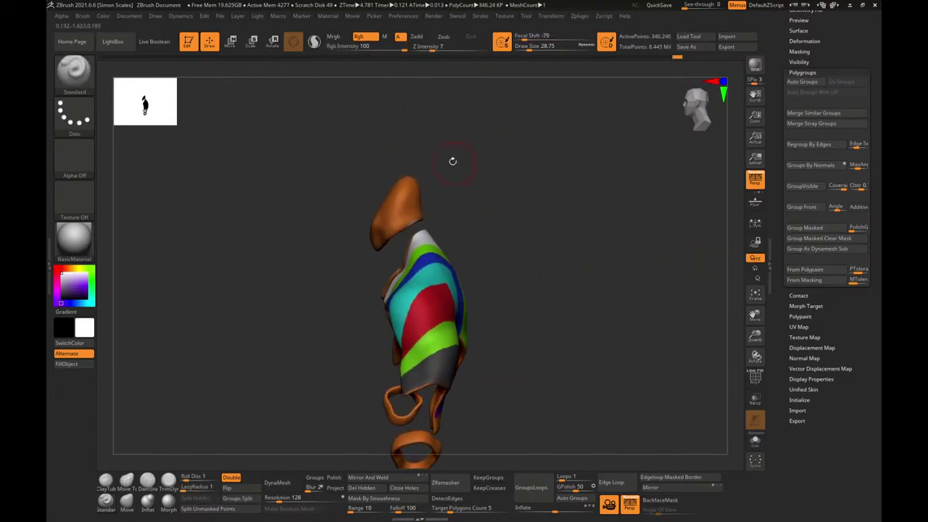
{"action": "left_click_drag", "start_coordinate": [386, 154], "coordinate": [350, 266], "text": "ctrl"}
{"action": "left_click_drag", "start_coordinate": [441, 150], "coordinate": [372, 226], "text": "ctrl"}
{"action": "mouse_move", "coordinate": [376, 182]}
{"action": "left_mouse_down", "text": "ctrl"}
{"action": "mouse_move", "coordinate": [401, 247]}
{"action": "mouse_move", "coordinate": [414, 223]}
{"action": "mouse_move", "coordinate": [413, 232]}
{"action": "left_mouse_up", "text": "ctrl"}
{"action": "mouse_move", "coordinate": [493, 138]}
{"action": "left_mouse_down"}
{"action": "mouse_move", "coordinate": [474, 155]}
{"action": "mouse_move", "coordinate": [358, 104]}
{"action": "left_mouse_up"}
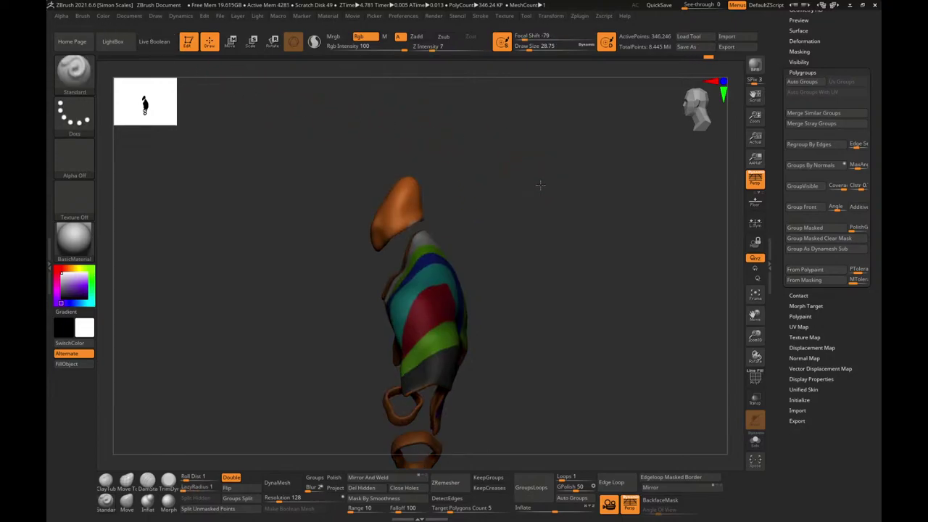
{"action": "left_click_drag", "start_coordinate": [540, 184], "coordinate": [522, 186]}
Step: Fill the unmasked head piece with black using Color > FillObject
{"action": "left_click", "coordinate": [103, 15]}
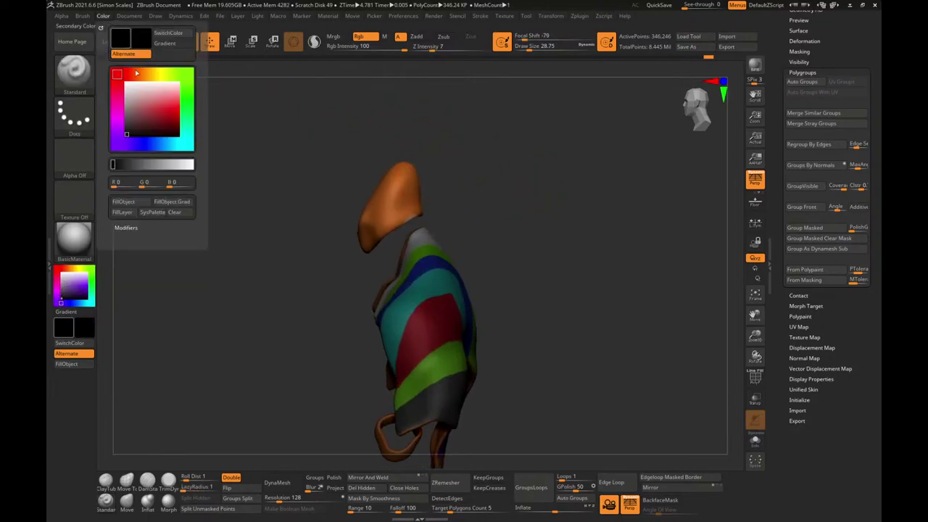
{"action": "left_click", "coordinate": [126, 201]}
{"action": "left_click_drag", "start_coordinate": [489, 158], "coordinate": [487, 128]}
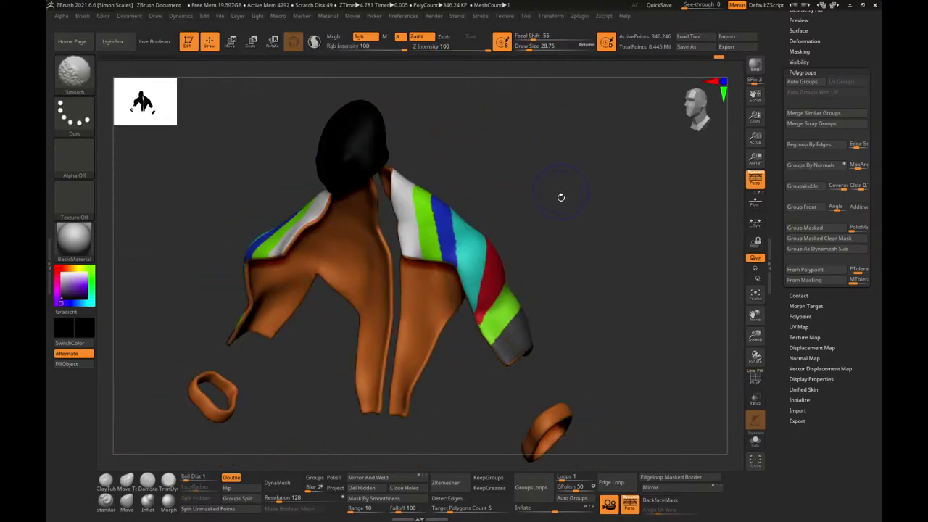
Step: Check the polygroup colours on the striped sleeve, then turn them off and frame the model
{"action": "key", "text": "shift+f"}
{"action": "left_click_drag", "start_coordinate": [573, 203], "coordinate": [581, 253], "text": "alt"}
{"action": "key", "text": "shift+f"}
{"action": "key", "text": "shift+f"}
{"action": "key", "text": "f"}
{"action": "scroll", "coordinate": [842, 145], "scroll_direction": "up", "scroll_amount": 5}
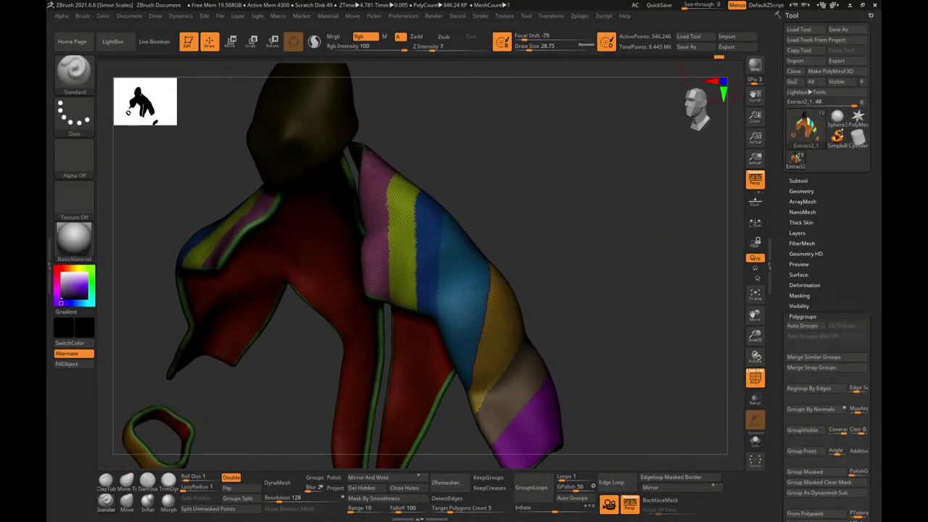
Step: Save the tool as cHAR_40, then inspect the shoulder's colour bands
{"action": "left_click", "coordinate": [821, 30]}
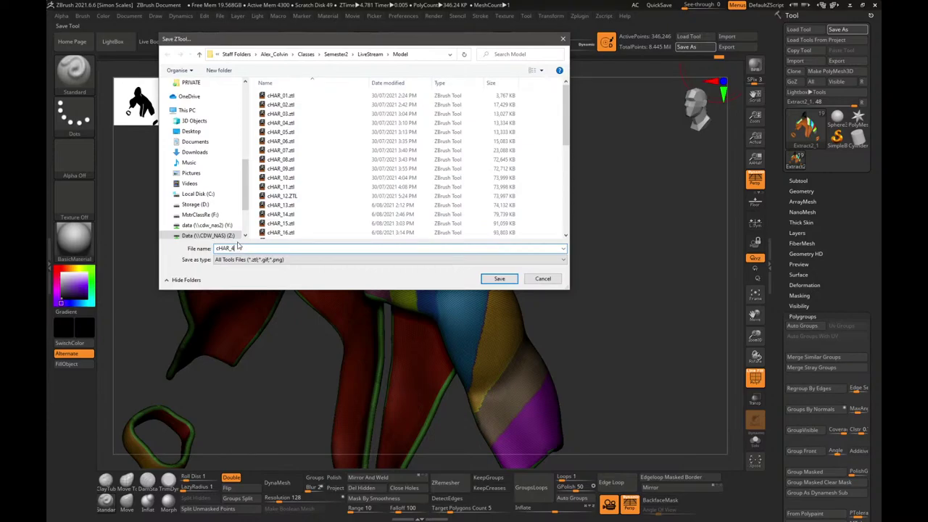
{"action": "key", "text": "Return"}
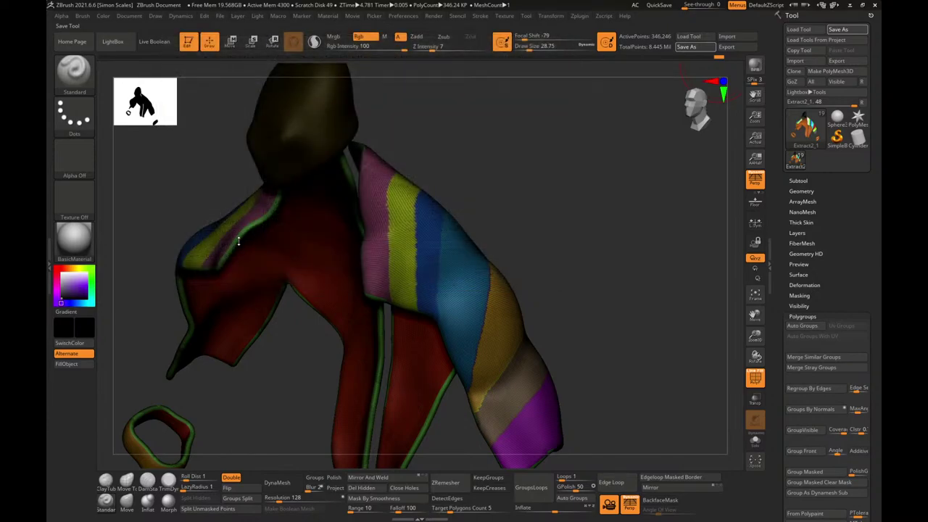
{"action": "left_click_drag", "start_coordinate": [555, 200], "coordinate": [527, 321]}
{"action": "mouse_move", "coordinate": [586, 296]}
{"action": "left_mouse_down"}
{"action": "mouse_move", "coordinate": [592, 66]}
{"action": "mouse_move", "coordinate": [542, 183]}
{"action": "mouse_move", "coordinate": [523, 278]}
{"action": "left_mouse_up"}
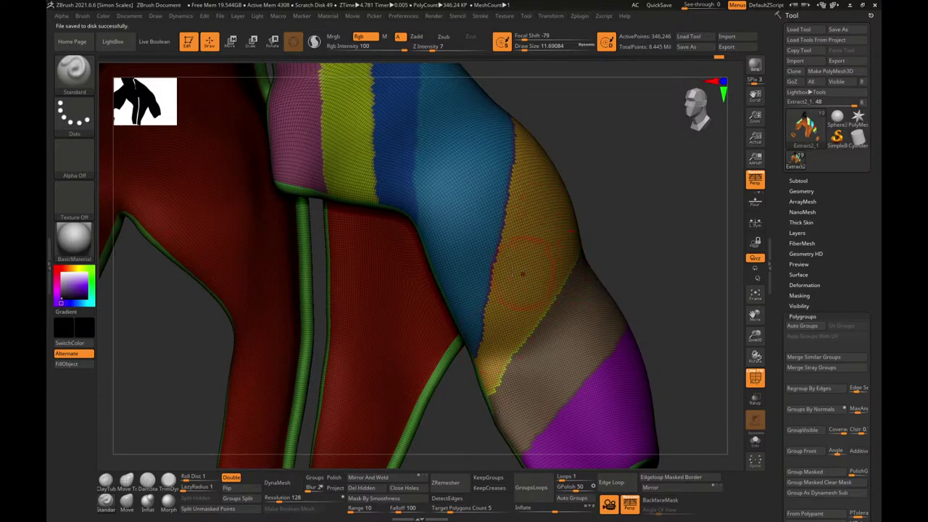
Step: Isolate the light-blue polygroup, then unhide the rest of the armour
{"action": "left_click", "coordinate": [496, 261], "text": "ctrl+shift"}
{"action": "left_click", "coordinate": [541, 253], "text": "ctrl"}
{"action": "left_click", "coordinate": [566, 222], "text": "ctrl"}
{"action": "key", "text": "shift"}
{"action": "left_click", "coordinate": [798, 181]}
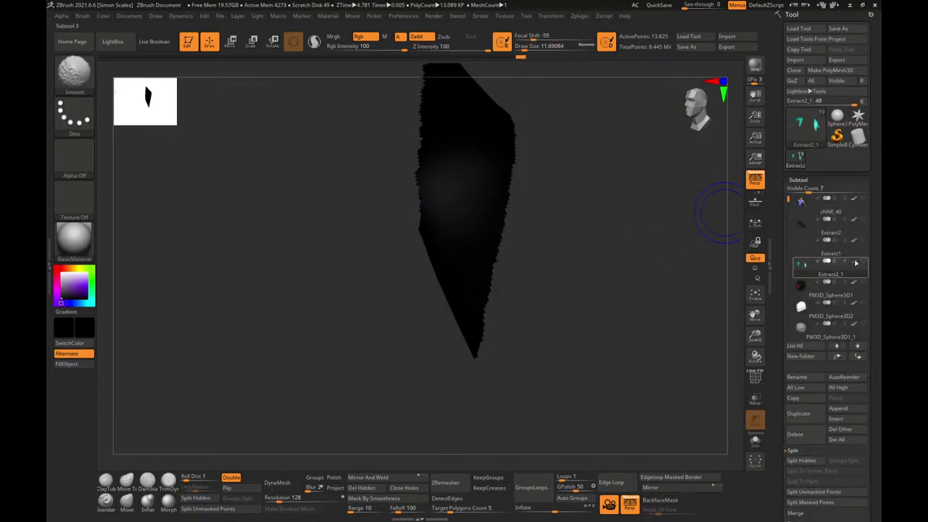
{"action": "left_click", "coordinate": [592, 251], "text": "ctrl+shift"}
{"action": "mouse_move", "coordinate": [597, 254]}
{"action": "left_mouse_down"}
{"action": "mouse_move", "coordinate": [631, 240]}
{"action": "mouse_move", "coordinate": [599, 199]}
{"action": "mouse_move", "coordinate": [403, 312]}
{"action": "mouse_move", "coordinate": [356, 253]}
{"action": "mouse_move", "coordinate": [379, 275]}
{"action": "left_mouse_up"}
{"action": "mouse_move", "coordinate": [384, 118]}
{"action": "left_mouse_down"}
{"action": "mouse_move", "coordinate": [559, 139]}
{"action": "mouse_move", "coordinate": [520, 145]}
{"action": "mouse_move", "coordinate": [599, 130]}
{"action": "left_mouse_up"}
Step: Insert GroupsLoops edge loops around every polygroup, raising the mesh to 367,677 points
{"action": "key", "text": "shift"}
{"action": "key", "text": "shift+f"}
{"action": "key", "text": "shift+f"}
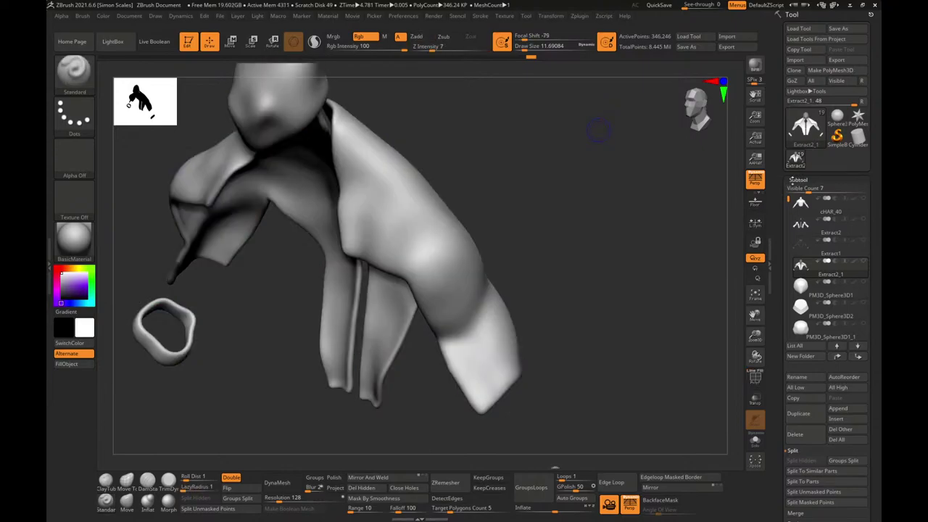
{"action": "left_click_drag", "start_coordinate": [605, 190], "coordinate": [558, 428]}
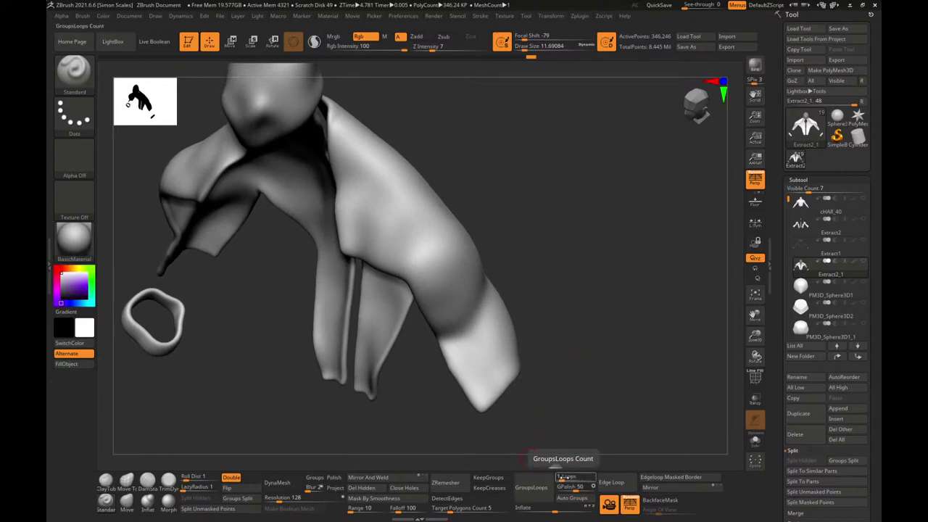
{"action": "key", "text": "shift+f"}
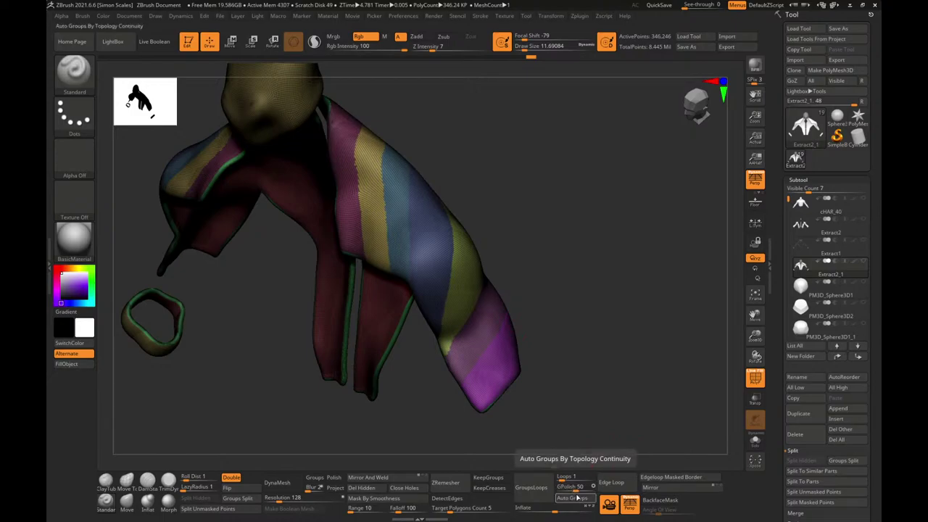
{"action": "left_click", "coordinate": [523, 488]}
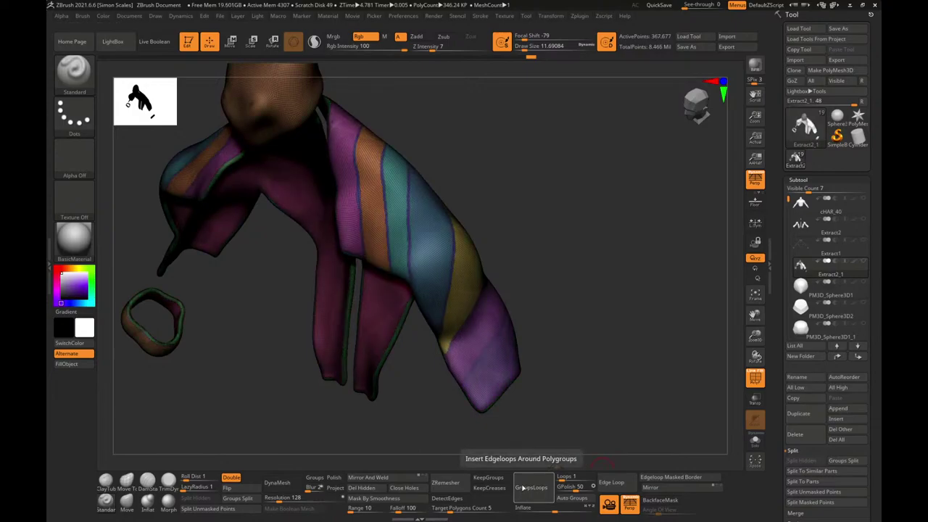
{"action": "left_click_drag", "start_coordinate": [494, 166], "coordinate": [647, 114]}
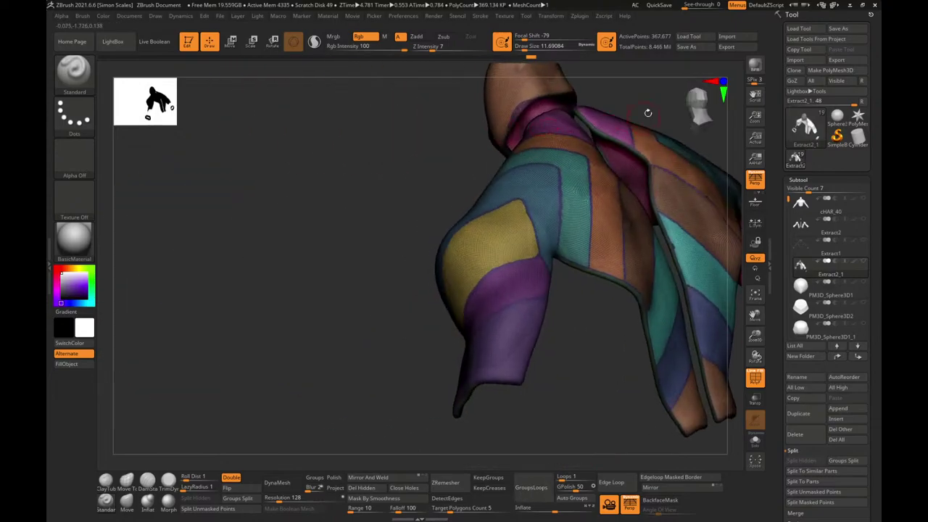
{"action": "mouse_move", "coordinate": [446, 176]}
{"action": "left_mouse_down"}
{"action": "mouse_move", "coordinate": [522, 245]}
{"action": "mouse_move", "coordinate": [491, 365]}
{"action": "mouse_move", "coordinate": [490, 338]}
{"action": "mouse_move", "coordinate": [500, 373]}
{"action": "mouse_move", "coordinate": [508, 319]}
{"action": "mouse_move", "coordinate": [464, 326]}
{"action": "mouse_move", "coordinate": [472, 358]}
{"action": "mouse_move", "coordinate": [483, 362]}
{"action": "left_mouse_up"}
Step: Undo the edge loops, returning the armour to 346,246 active points
{"action": "key", "text": "shift+f"}
{"action": "key", "text": "shift+f"}
{"action": "key", "text": "ctrl"}
{"action": "key", "text": "space"}
{"action": "left_click_drag", "start_coordinate": [520, 331], "coordinate": [485, 353]}
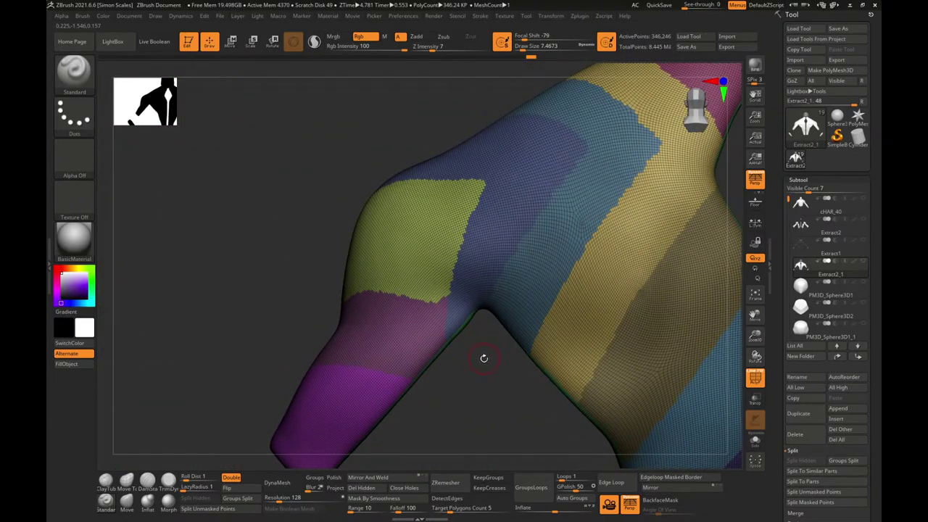
Step: Isolate the yellow-green polygroup and switch the selection brush to SelectLasso
{"action": "key", "text": "ctrl+shift"}
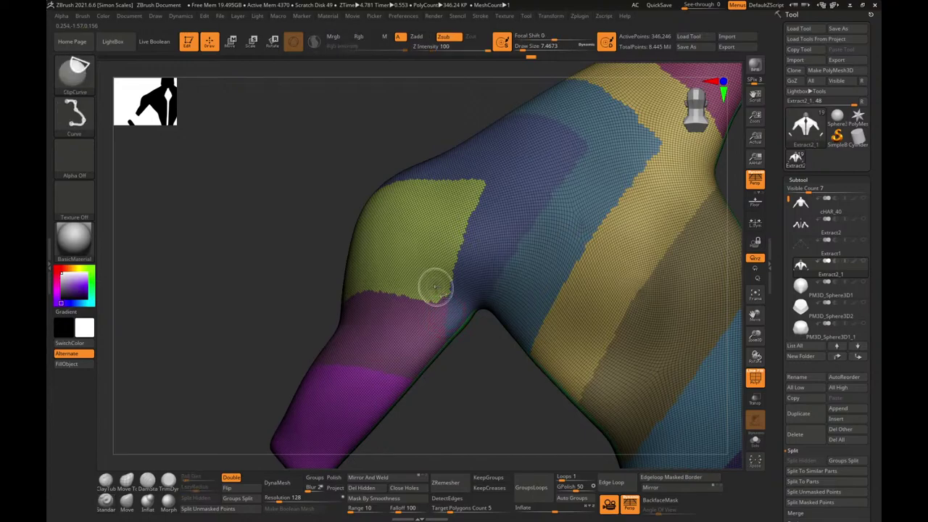
{"action": "left_click", "coordinate": [437, 290], "text": "ctrl+shift"}
{"action": "mouse_move", "coordinate": [511, 322]}
{"action": "left_mouse_down", "text": "ctrl+shift"}
{"action": "mouse_move", "coordinate": [412, 323]}
{"action": "mouse_move", "coordinate": [394, 311]}
{"action": "left_mouse_up", "text": "ctrl+shift"}
{"action": "left_click", "coordinate": [77, 75], "text": "ctrl+shift"}
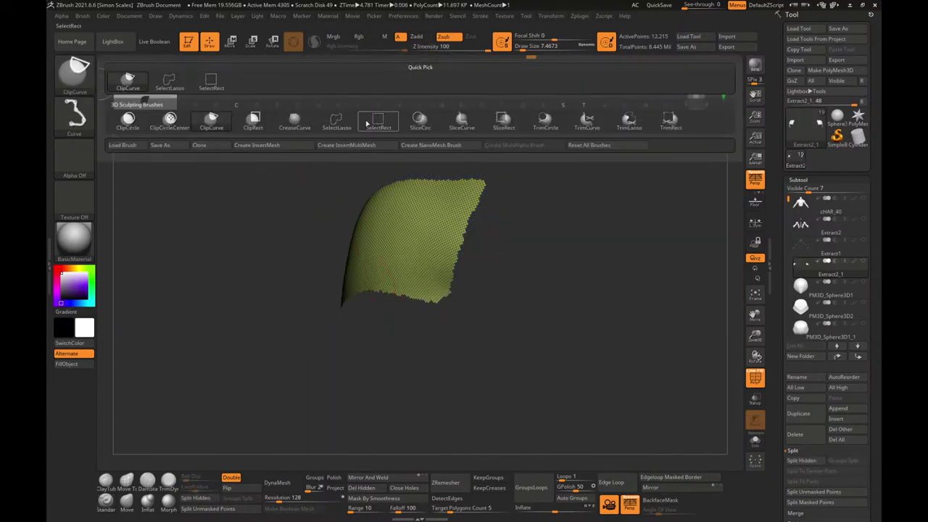
{"action": "left_click", "coordinate": [464, 118], "text": "ctrl+shift"}
{"action": "left_click", "coordinate": [74, 71], "text": "ctrl+shift"}
{"action": "left_click", "coordinate": [334, 119], "text": "ctrl+shift"}
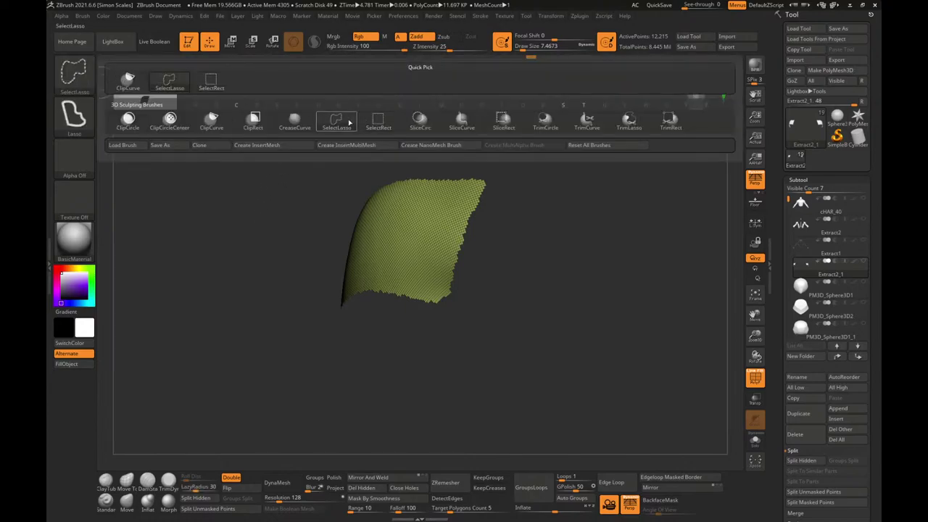
Step: Hide the light-pink sleeve band and lasso-isolate a small part of the sleeve piece
{"action": "left_click", "coordinate": [293, 295], "text": "ctrl+shift"}
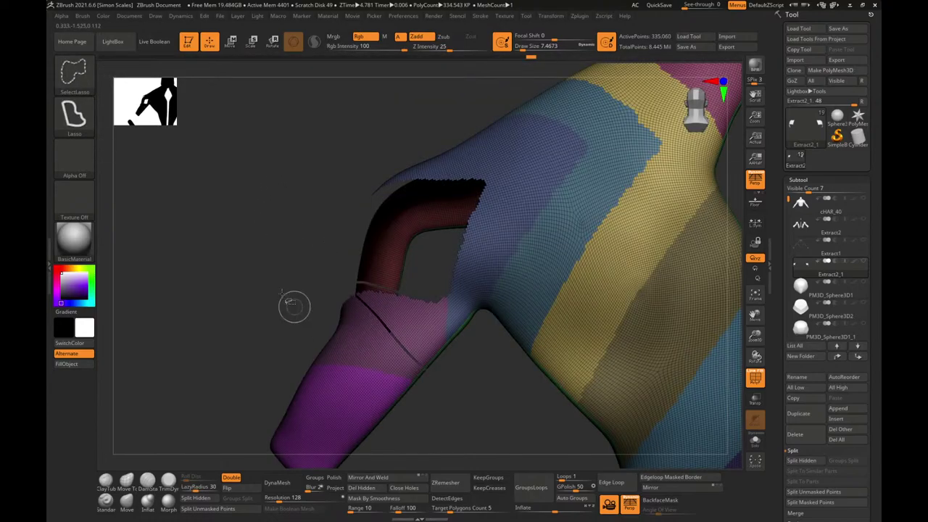
{"action": "left_click", "coordinate": [435, 308], "text": "ctrl+alt+shift"}
{"action": "left_click", "coordinate": [319, 330], "text": "ctrl+shift"}
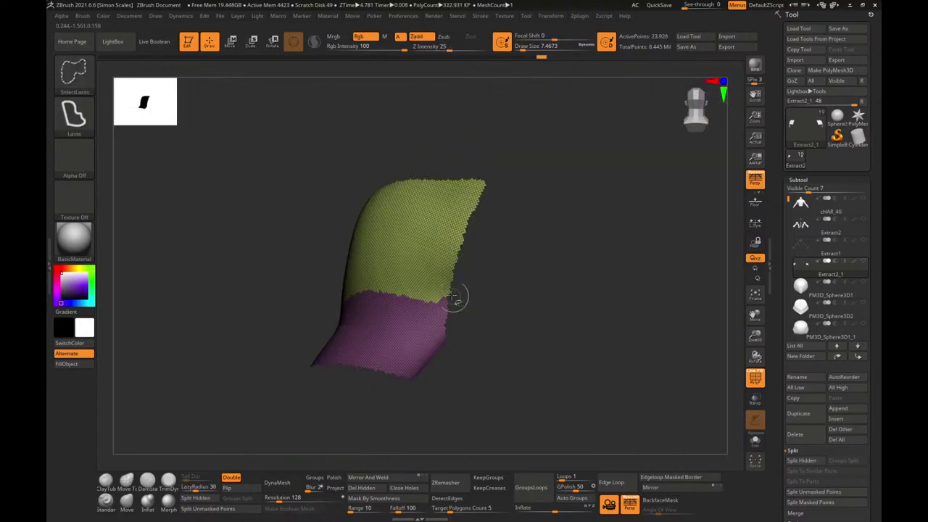
{"action": "mouse_move", "coordinate": [489, 290]}
{"action": "left_mouse_down"}
{"action": "mouse_move", "coordinate": [495, 303]}
{"action": "mouse_move", "coordinate": [541, 278]}
{"action": "mouse_move", "coordinate": [520, 298]}
{"action": "mouse_move", "coordinate": [451, 321]}
{"action": "left_mouse_up"}
{"action": "mouse_move", "coordinate": [435, 261]}
{"action": "left_mouse_down", "text": "ctrl+shift"}
{"action": "mouse_move", "coordinate": [452, 286]}
{"action": "mouse_move", "coordinate": [445, 274]}
{"action": "mouse_move", "coordinate": [463, 281]}
{"action": "left_mouse_up", "text": "ctrl+shift"}
{"action": "key", "text": "ctrl+shift"}
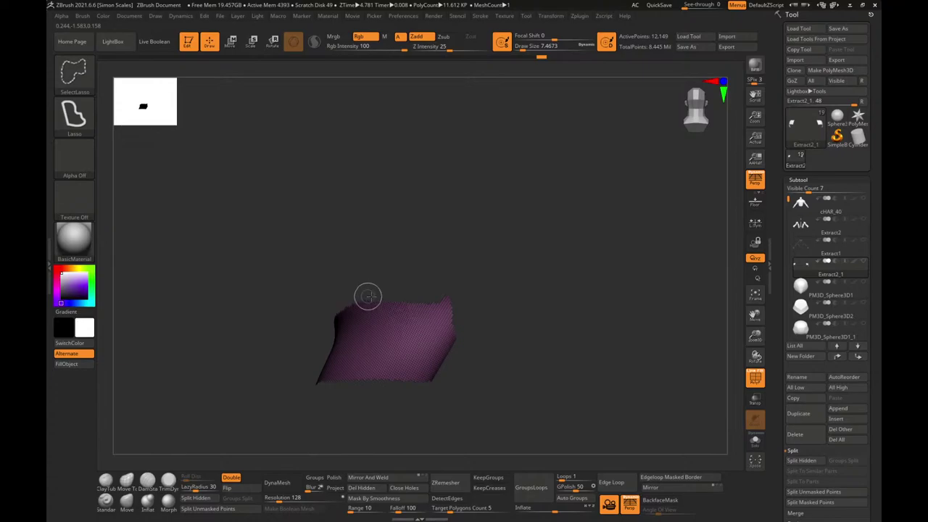
{"action": "mouse_move", "coordinate": [469, 345]}
{"action": "left_mouse_down", "text": "ctrl+shift"}
{"action": "mouse_move", "coordinate": [502, 328]}
{"action": "mouse_move", "coordinate": [326, 405]}
{"action": "left_mouse_up", "text": "ctrl+shift"}
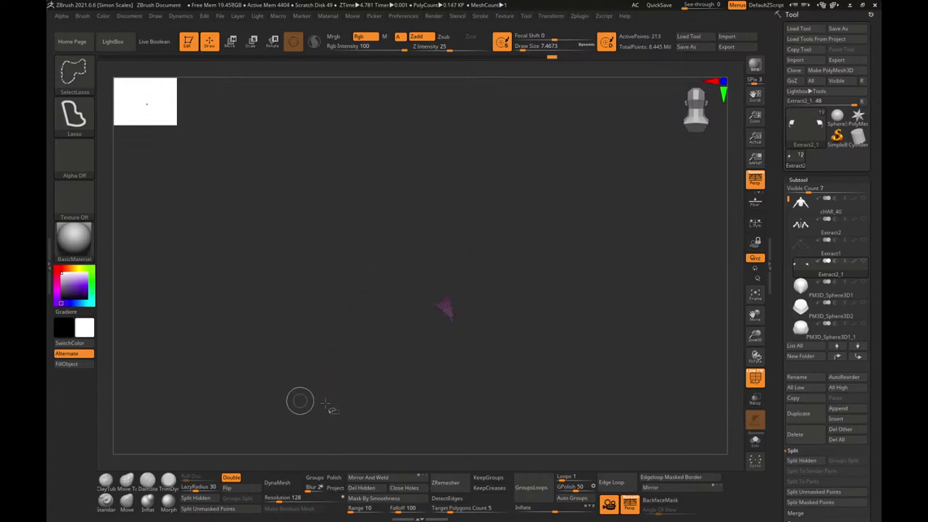
Step: Isolate the strip beside the blue band and regroup it as a green polygroup
{"action": "left_click", "coordinate": [485, 354], "text": "ctrl+shift"}
{"action": "left_click", "coordinate": [435, 270], "text": "ctrl+shift"}
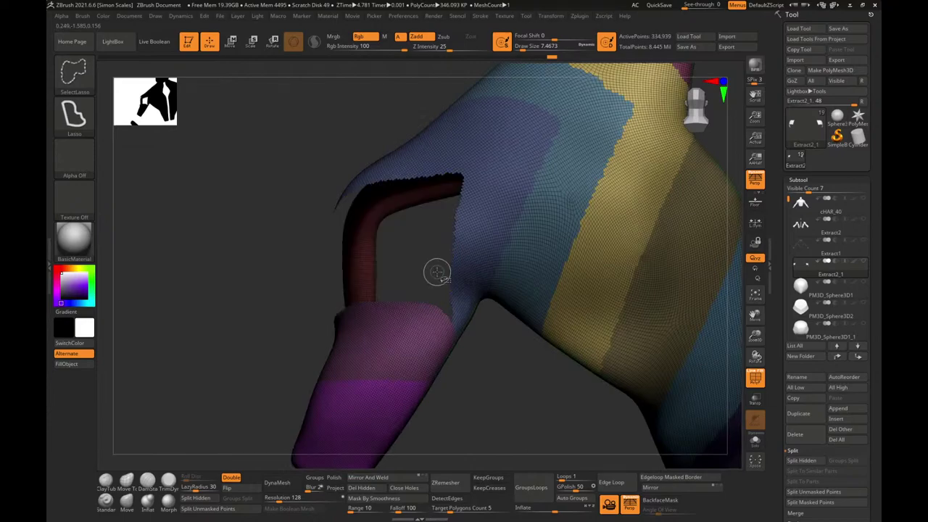
{"action": "left_click", "coordinate": [493, 392], "text": "ctrl+shift"}
{"action": "mouse_move", "coordinate": [503, 375]}
{"action": "left_mouse_down"}
{"action": "mouse_move", "coordinate": [522, 366]}
{"action": "mouse_move", "coordinate": [490, 363]}
{"action": "mouse_move", "coordinate": [466, 335]}
{"action": "mouse_move", "coordinate": [486, 379]}
{"action": "mouse_move", "coordinate": [473, 388]}
{"action": "mouse_move", "coordinate": [449, 378]}
{"action": "mouse_move", "coordinate": [439, 319]}
{"action": "left_mouse_up"}
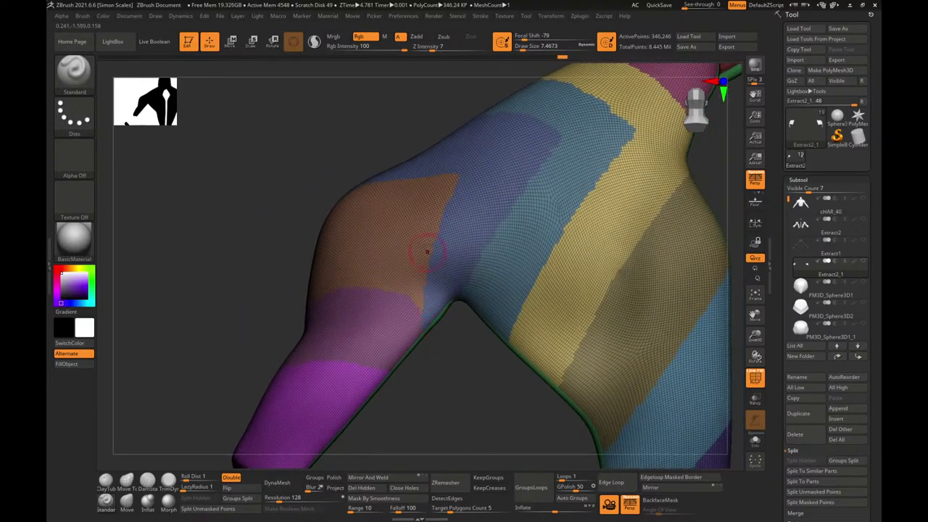
{"action": "left_click_drag", "start_coordinate": [435, 280], "coordinate": [441, 338], "text": "ctrl+shift"}
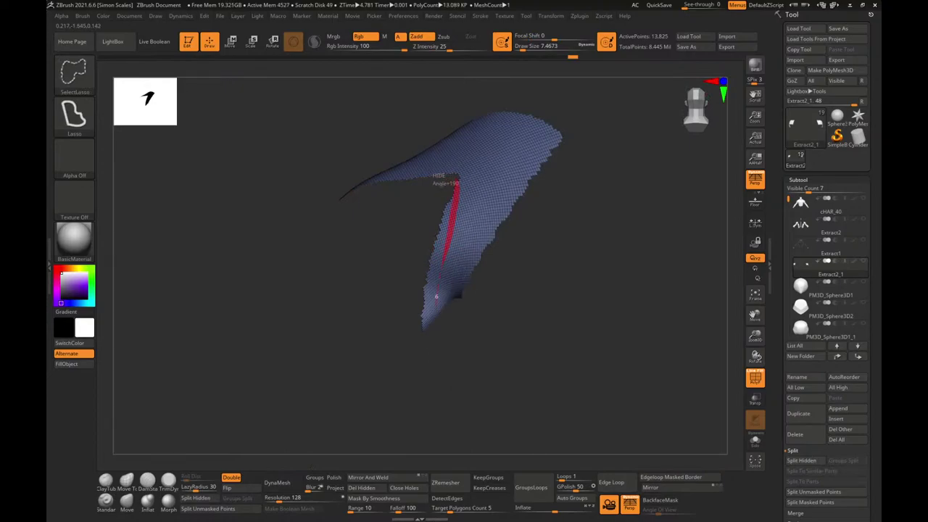
{"action": "left_click_drag", "start_coordinate": [367, 275], "coordinate": [408, 204], "text": "ctrl+alt+shift"}
{"action": "left_click", "coordinate": [400, 363], "text": "ctrl+shift"}
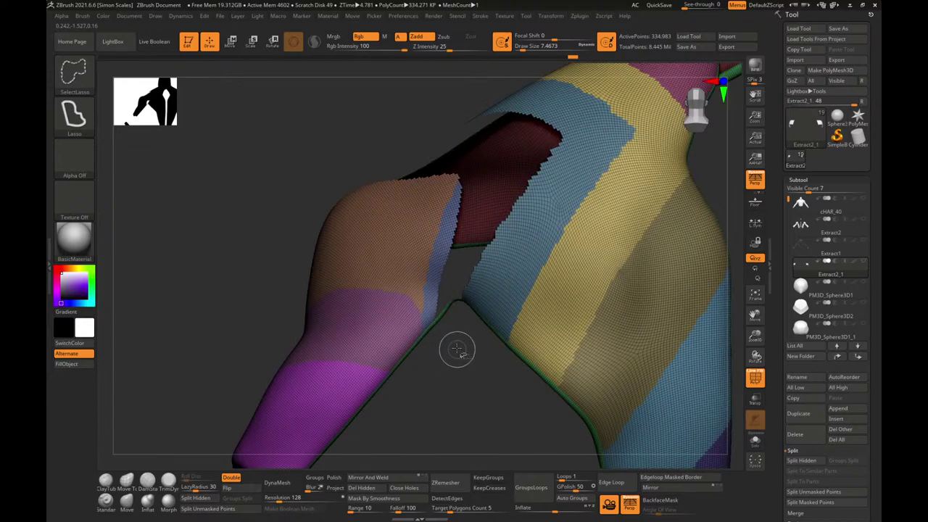
{"action": "left_click_drag", "start_coordinate": [457, 350], "coordinate": [467, 392], "text": "ctrl+shift"}
{"action": "key", "text": "ctrl+w"}
Step: Isolate the brown patch and make it a new polygroup with Ctrl+W
{"action": "left_click", "coordinate": [462, 384], "text": "ctrl+shift"}
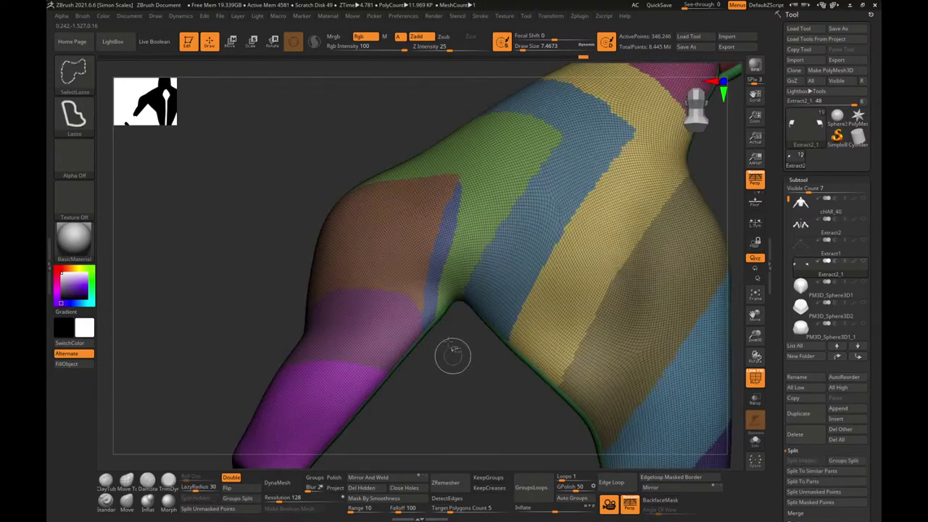
{"action": "left_click", "coordinate": [420, 267], "text": "ctrl+shift"}
{"action": "left_click", "coordinate": [441, 290], "text": "ctrl+shift"}
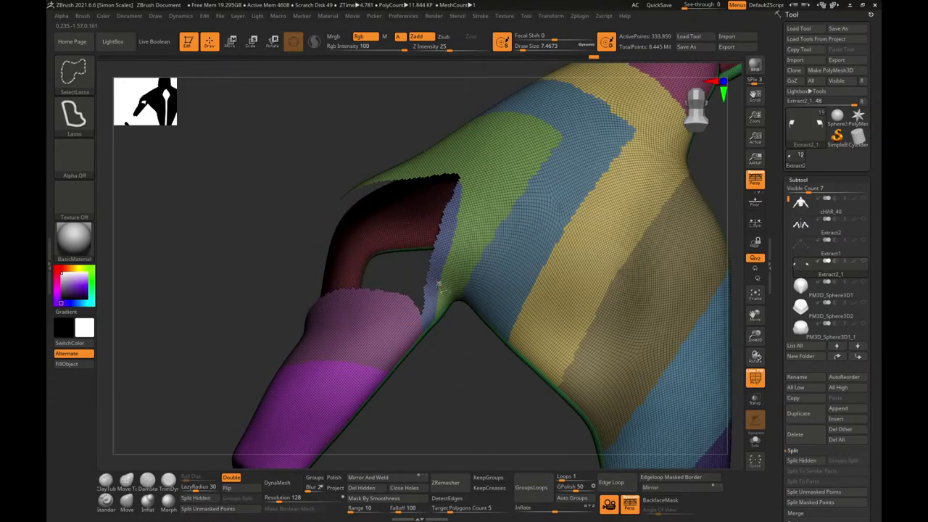
{"action": "mouse_move", "coordinate": [450, 349]}
{"action": "left_mouse_down", "text": "ctrl+shift"}
{"action": "mouse_move", "coordinate": [451, 383]}
{"action": "mouse_move", "coordinate": [408, 301]}
{"action": "left_mouse_up", "text": "ctrl+shift"}
{"action": "key", "text": "ctrl+w"}
Step: Split the magenta elbow patch by hiding its lower part and regrouping the rest
{"action": "left_click", "coordinate": [448, 390], "text": "ctrl+shift"}
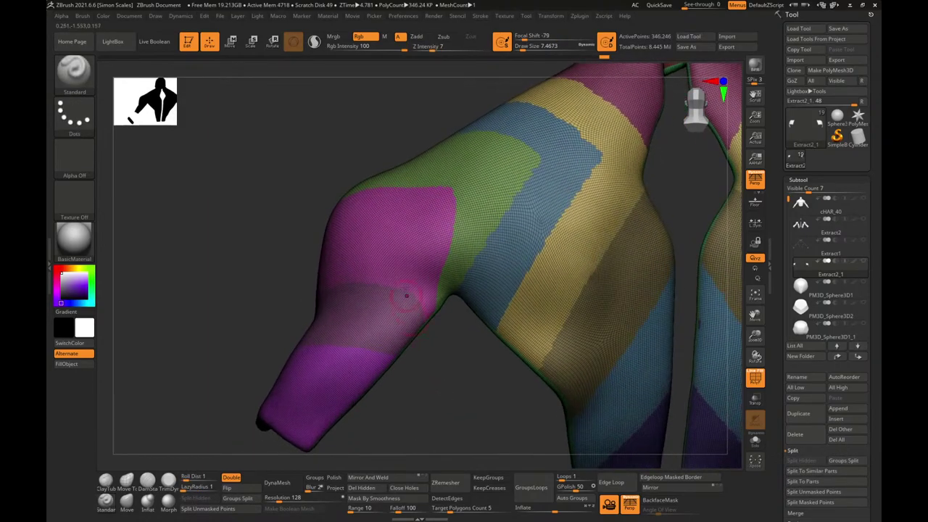
{"action": "left_click", "coordinate": [400, 278], "text": "ctrl+shift"}
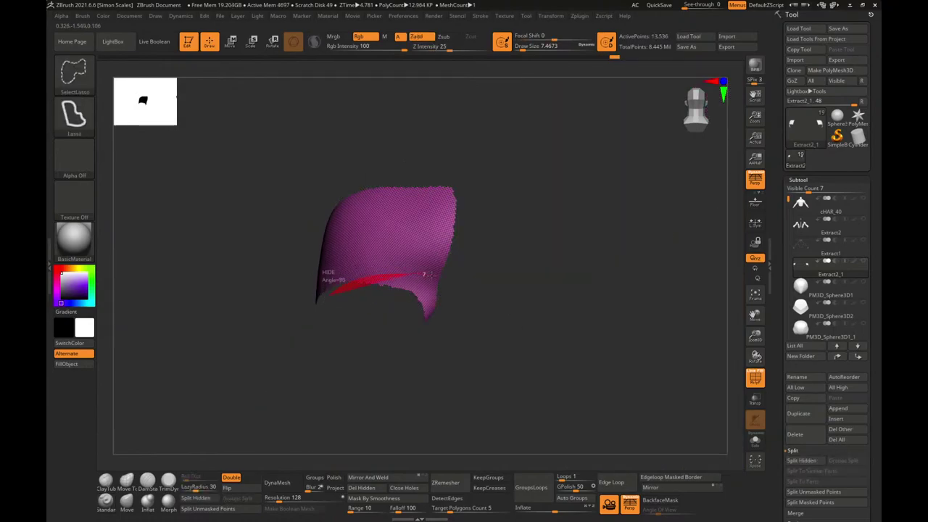
{"action": "left_click_drag", "start_coordinate": [424, 349], "coordinate": [424, 352], "text": "ctrl+alt+shift"}
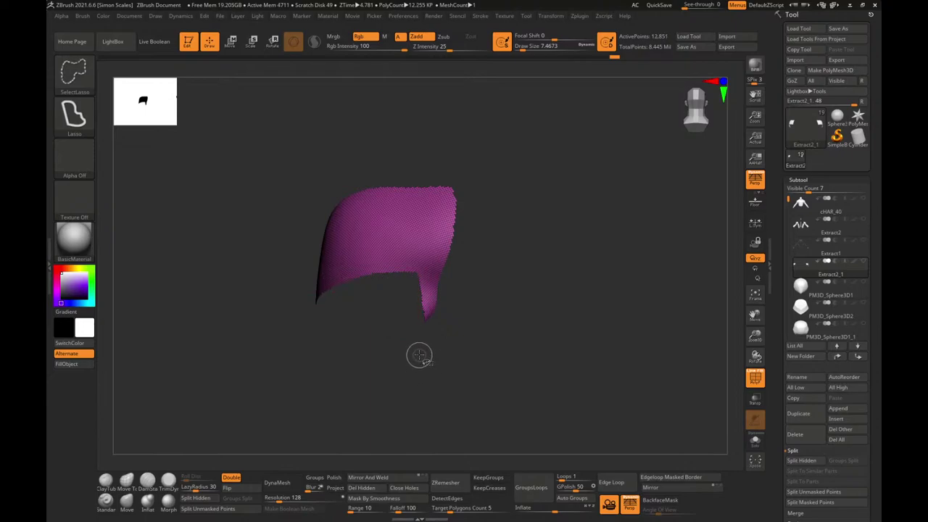
{"action": "left_click", "coordinate": [418, 353], "text": "ctrl+shift"}
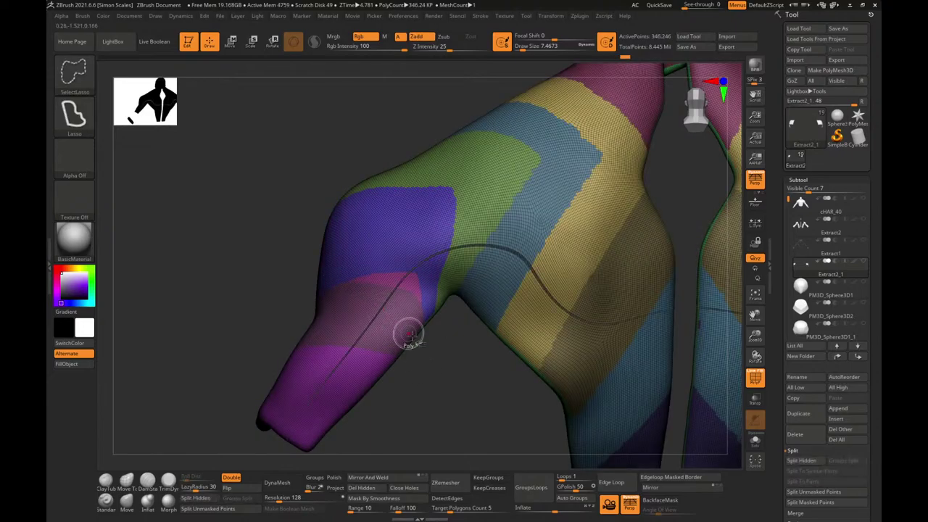
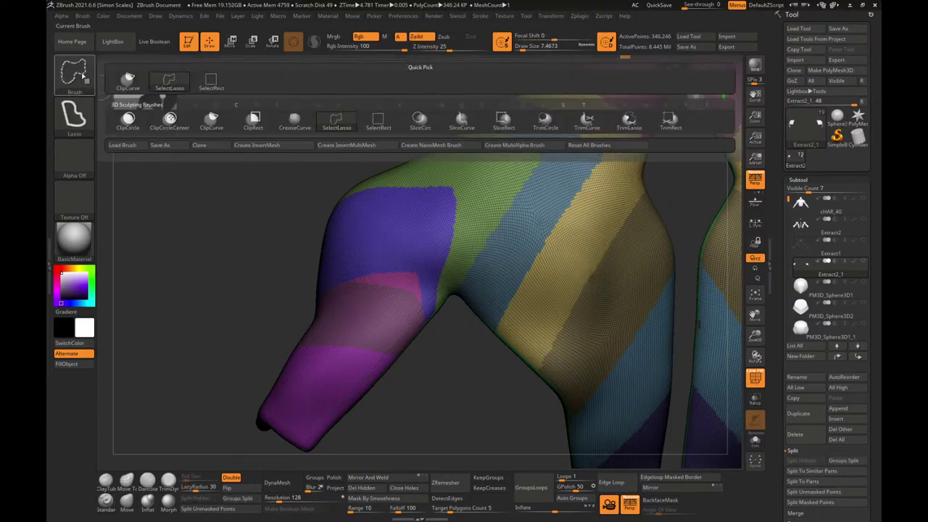
Step: Isolate the pink elbow patch with rectangular selection and regroup it into its own polygroup with Ctrl+W
{"action": "left_click", "coordinate": [78, 75]}
{"action": "left_click", "coordinate": [378, 121]}
{"action": "left_click", "coordinate": [392, 314], "text": "ctrl+shift"}
{"action": "left_click", "coordinate": [424, 319], "text": "ctrl+shift"}
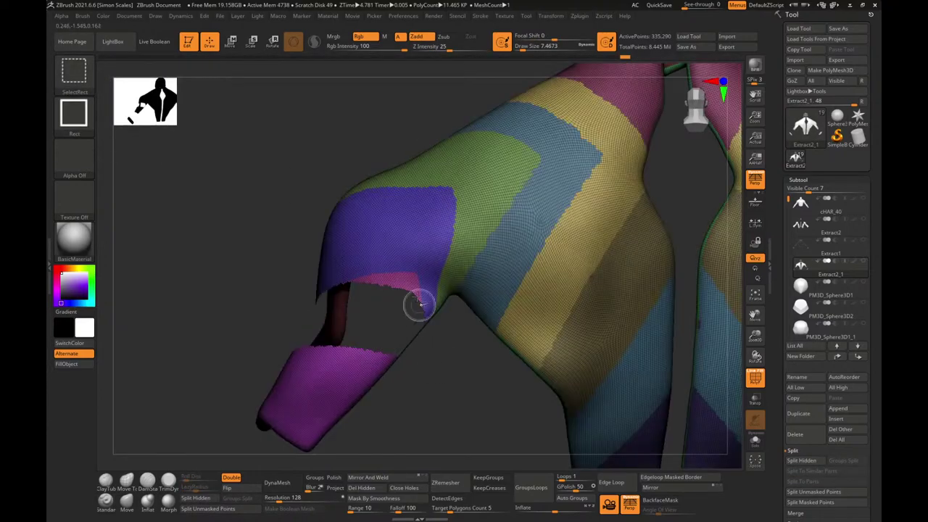
{"action": "left_click", "coordinate": [424, 337], "text": "ctrl+shift"}
{"action": "key", "text": "ctrl+w"}
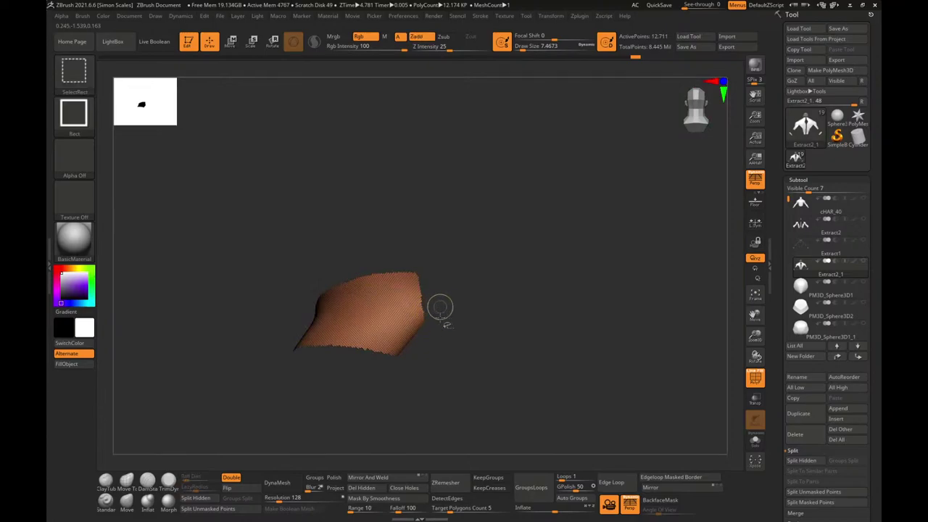
{"action": "left_click", "coordinate": [440, 309], "text": "ctrl+shift"}
Step: Isolate the purple patch, switch to lasso masking, inspect it from several angles, then reveal the whole model
{"action": "mouse_move", "coordinate": [431, 399]}
{"action": "left_mouse_down"}
{"action": "mouse_move", "coordinate": [435, 373]}
{"action": "mouse_move", "coordinate": [471, 360]}
{"action": "mouse_move", "coordinate": [464, 377]}
{"action": "mouse_move", "coordinate": [431, 373]}
{"action": "mouse_move", "coordinate": [443, 268]}
{"action": "mouse_move", "coordinate": [489, 284]}
{"action": "mouse_move", "coordinate": [471, 247]}
{"action": "left_mouse_up"}
{"action": "left_click", "coordinate": [435, 248], "text": "ctrl+shift"}
{"action": "left_click", "coordinate": [74, 71], "text": "ctrl"}
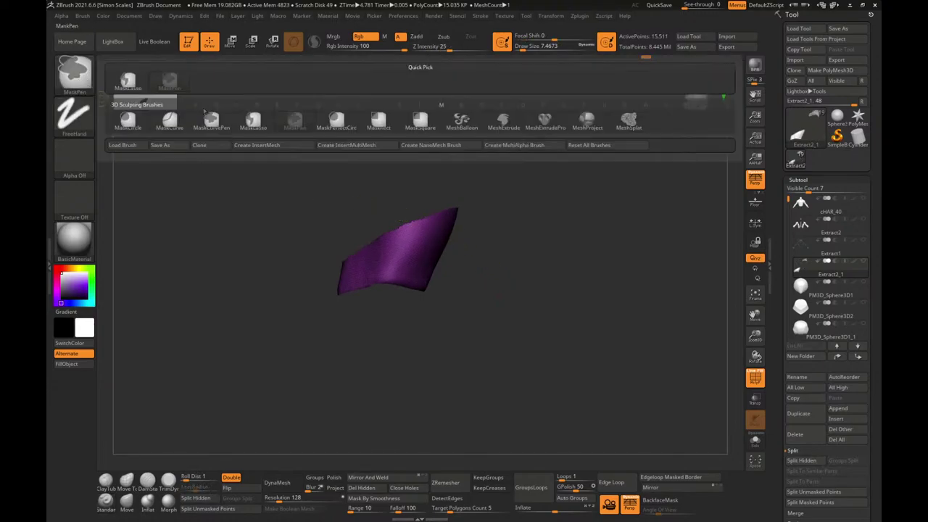
{"action": "left_click", "coordinate": [254, 122]}
{"action": "left_click_drag", "start_coordinate": [355, 315], "coordinate": [348, 305]}
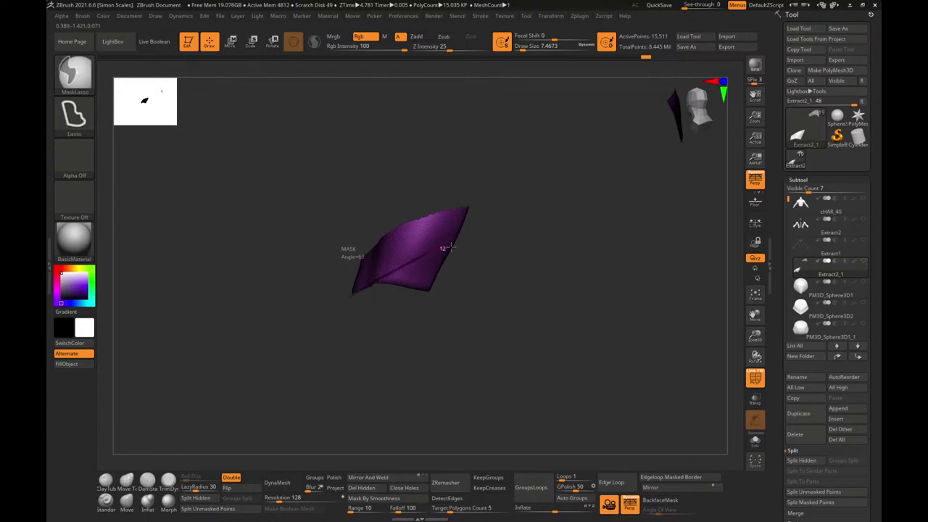
{"action": "mouse_move", "coordinate": [454, 294]}
{"action": "left_mouse_down"}
{"action": "mouse_move", "coordinate": [476, 312]}
{"action": "mouse_move", "coordinate": [522, 270]}
{"action": "mouse_move", "coordinate": [425, 342]}
{"action": "mouse_move", "coordinate": [427, 286]}
{"action": "mouse_move", "coordinate": [382, 326]}
{"action": "mouse_move", "coordinate": [361, 300]}
{"action": "mouse_move", "coordinate": [349, 317]}
{"action": "left_mouse_up"}
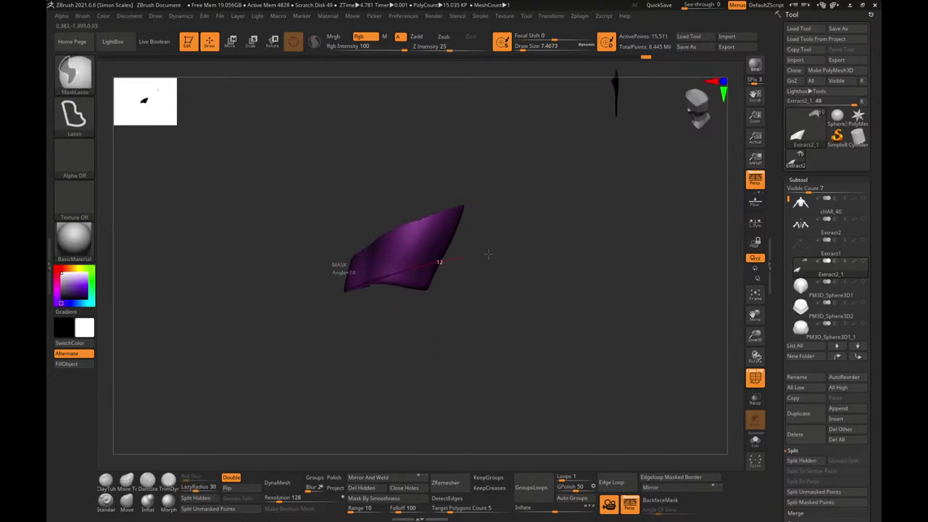
{"action": "mouse_move", "coordinate": [501, 267]}
{"action": "left_mouse_down"}
{"action": "mouse_move", "coordinate": [383, 387]}
{"action": "mouse_move", "coordinate": [503, 307]}
{"action": "mouse_move", "coordinate": [435, 314]}
{"action": "mouse_move", "coordinate": [496, 303]}
{"action": "mouse_move", "coordinate": [522, 284]}
{"action": "mouse_move", "coordinate": [496, 162]}
{"action": "mouse_move", "coordinate": [508, 155]}
{"action": "mouse_move", "coordinate": [522, 189]}
{"action": "mouse_move", "coordinate": [541, 172]}
{"action": "left_mouse_up"}
{"action": "left_click", "coordinate": [435, 314], "text": "ctrl+shift"}
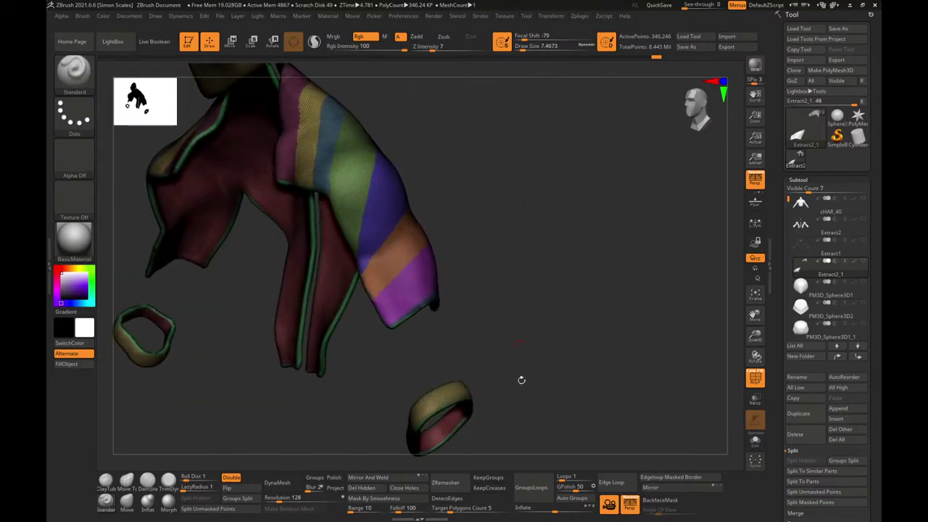
Step: Add edge loops along every polygroup border with GroupsLoops and expand the Deformation settings
{"action": "left_click", "coordinate": [539, 493]}
{"action": "left_click_drag", "start_coordinate": [501, 227], "coordinate": [617, 210]}
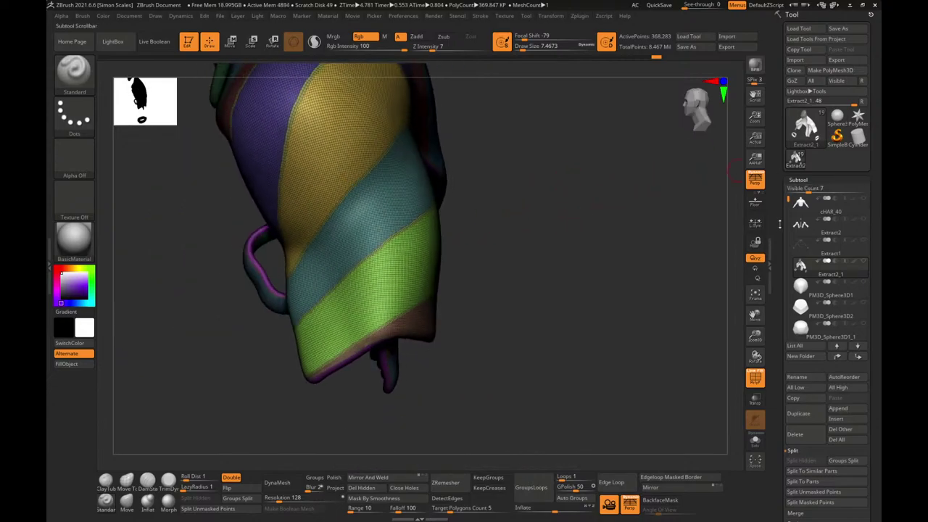
{"action": "scroll", "coordinate": [823, 145], "scroll_direction": "down", "scroll_amount": 10}
{"action": "left_click", "coordinate": [805, 204]}
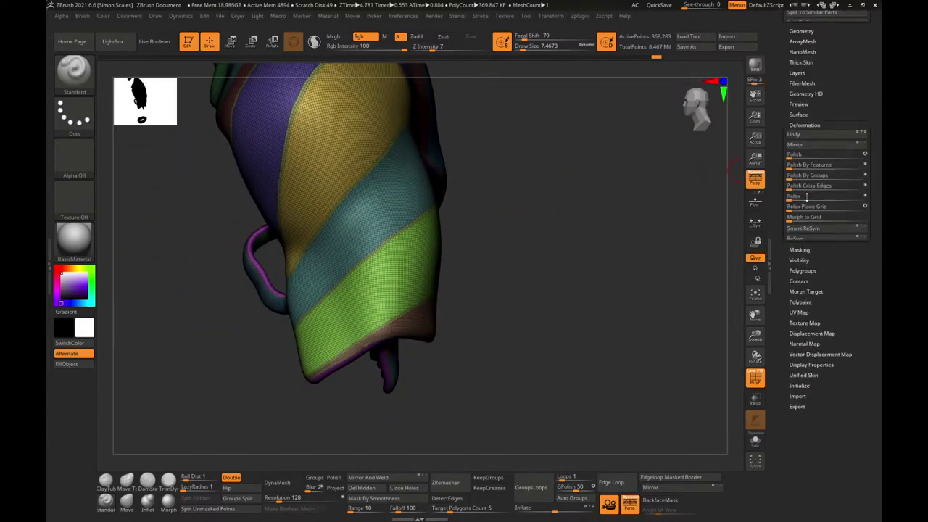
{"action": "scroll", "coordinate": [780, 264], "scroll_direction": "up", "scroll_amount": 5}
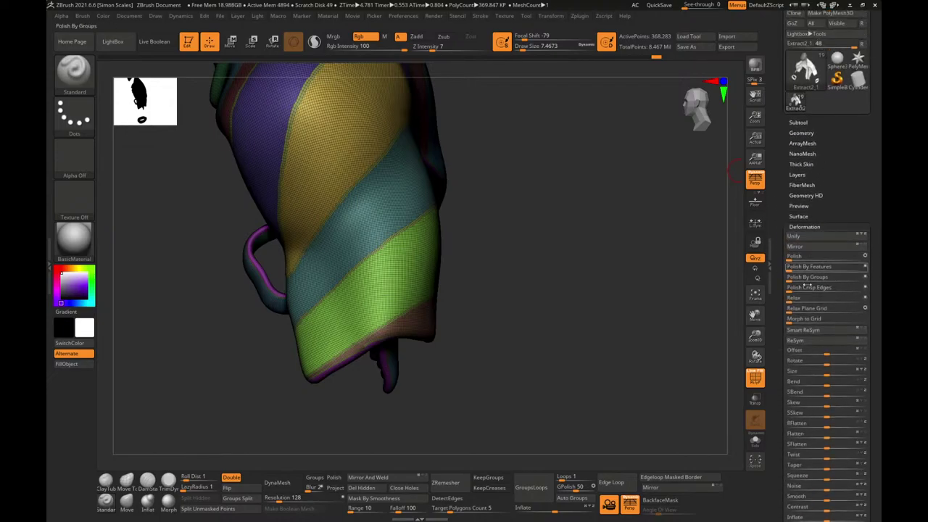
{"action": "left_click_drag", "start_coordinate": [652, 273], "coordinate": [491, 199], "text": "alt"}
{"action": "right_click", "coordinate": [491, 198]}
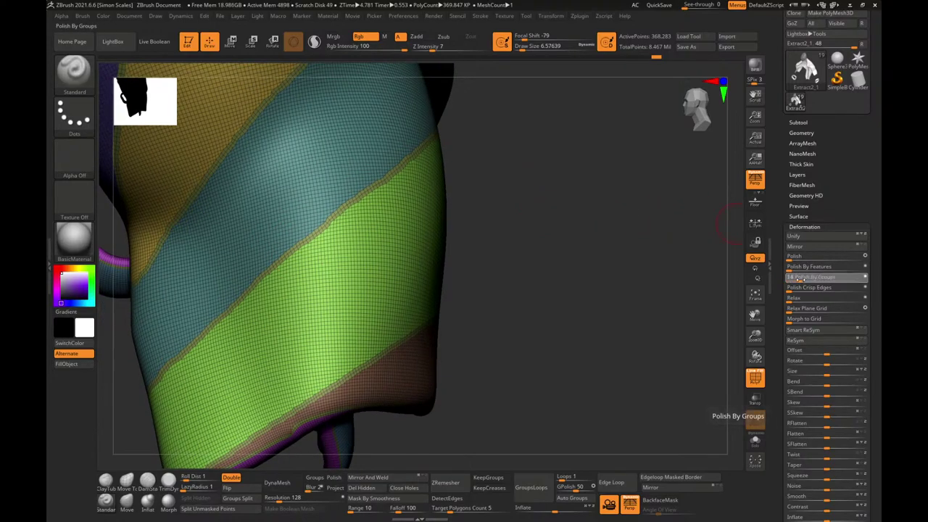
Step: Apply Polish By Groups three times to smooth the arm's borders, then turn off PolyFrame
{"action": "left_click", "coordinate": [791, 277]}
{"action": "left_click", "coordinate": [812, 279]}
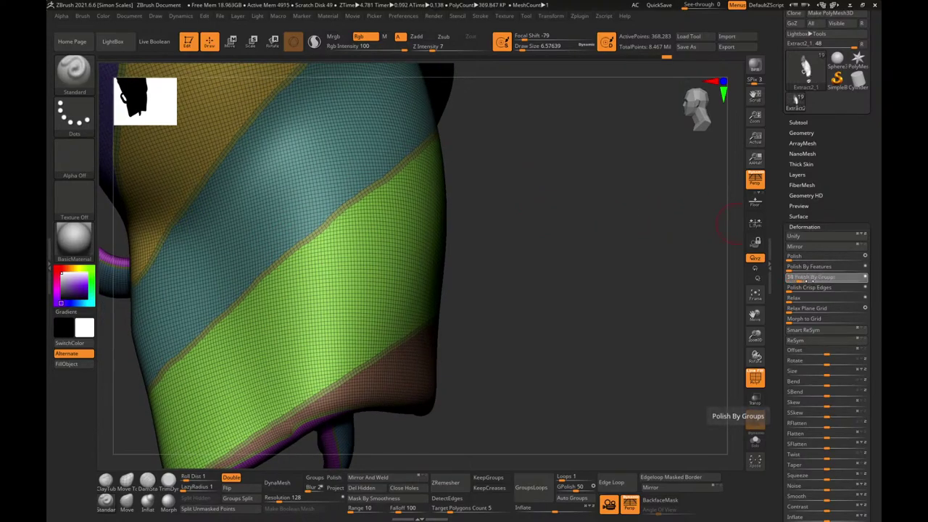
{"action": "left_click", "coordinate": [826, 277]}
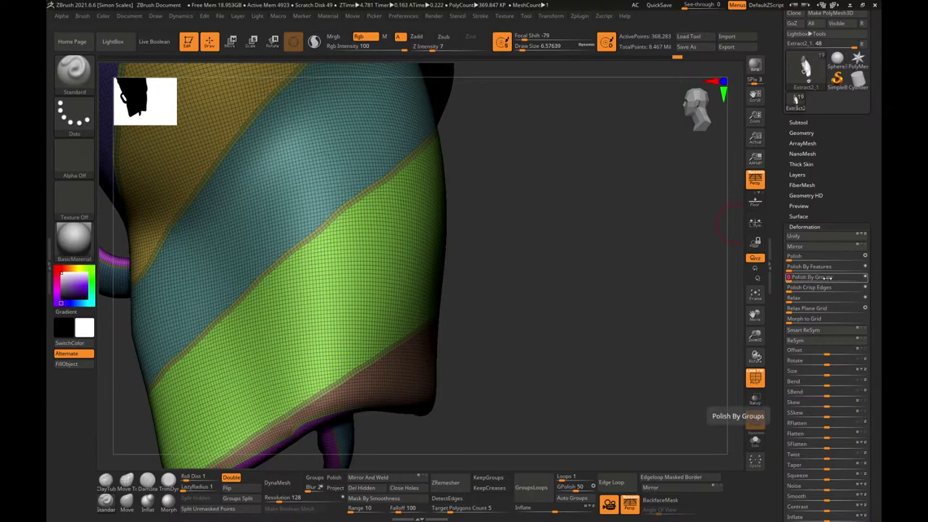
{"action": "left_click", "coordinate": [827, 279]}
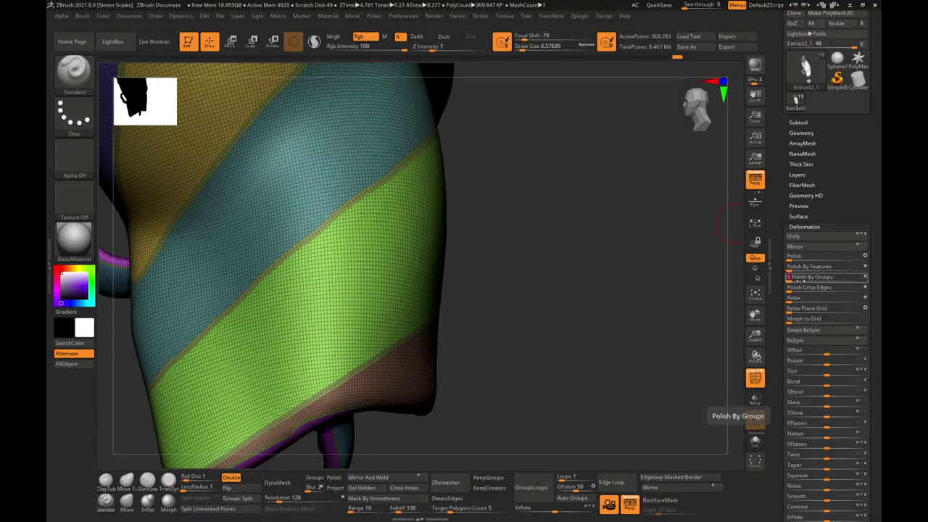
{"action": "left_click_drag", "start_coordinate": [576, 338], "coordinate": [509, 195]}
{"action": "key", "text": "shift+f"}
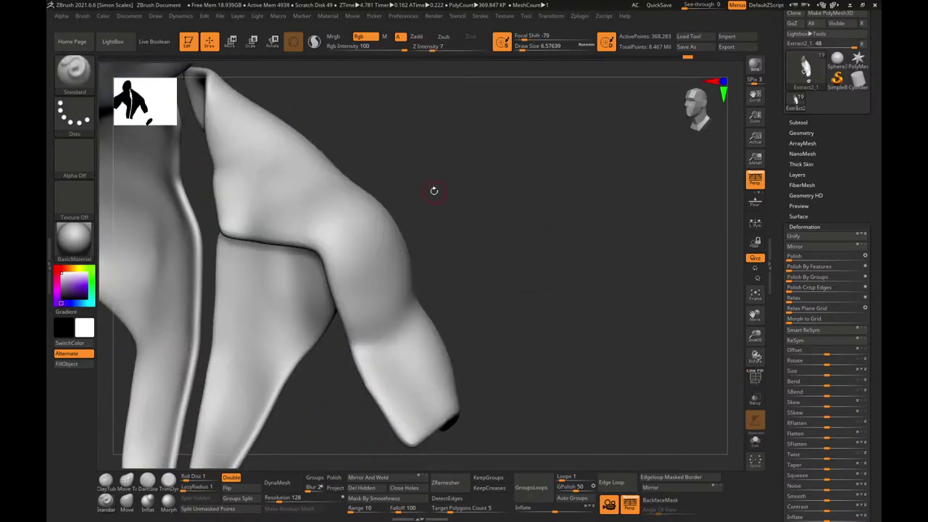
Step: Switch to the Inflate brush at a draw size of about 35
{"action": "left_click_drag", "start_coordinate": [434, 192], "coordinate": [432, 173]}
{"action": "key", "text": "b"}
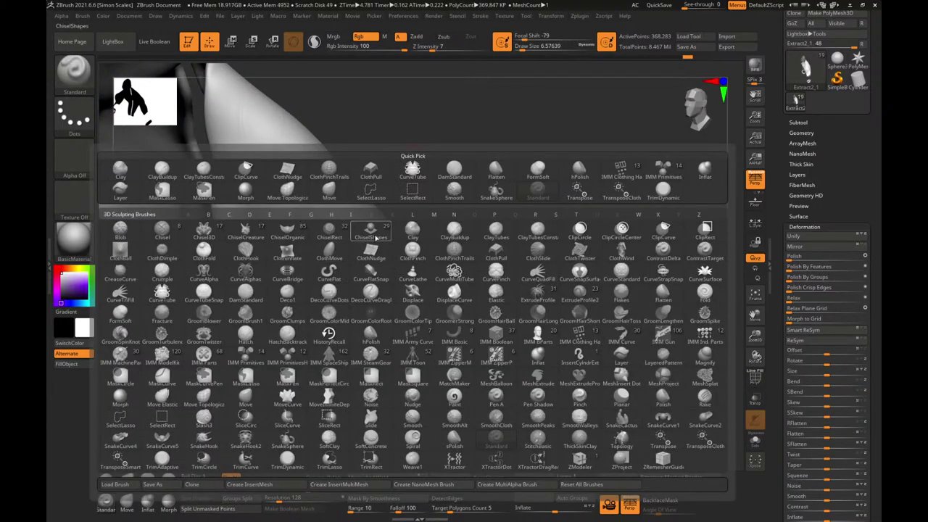
{"action": "left_click", "coordinate": [413, 232]}
{"action": "key", "text": "space"}
{"action": "left_click_drag", "start_coordinate": [316, 179], "coordinate": [331, 151]}
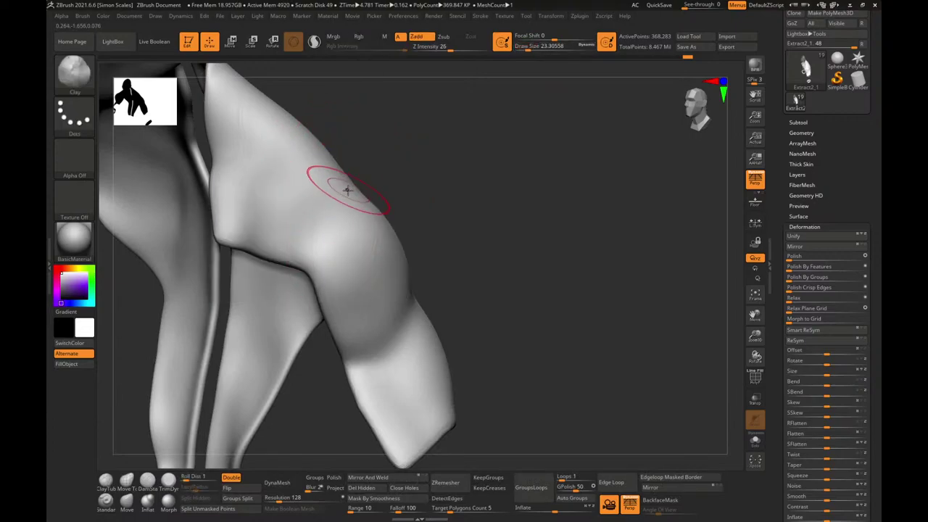
{"action": "key", "text": "b"}
{"action": "key", "text": "i"}
{"action": "key", "text": "n"}
{"action": "key", "text": "space"}
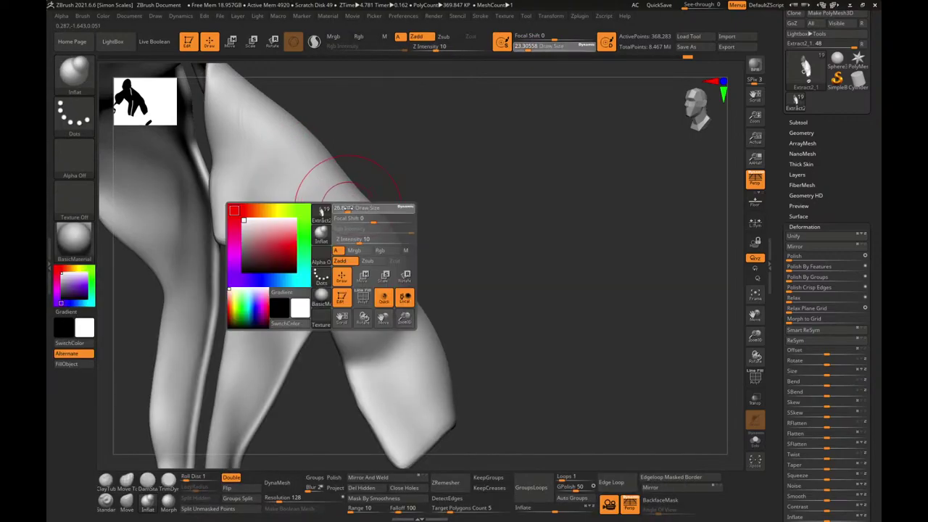
{"action": "left_click_drag", "start_coordinate": [333, 217], "coordinate": [345, 271]}
{"action": "right_click_drag", "start_coordinate": [400, 164], "coordinate": [326, 125]}
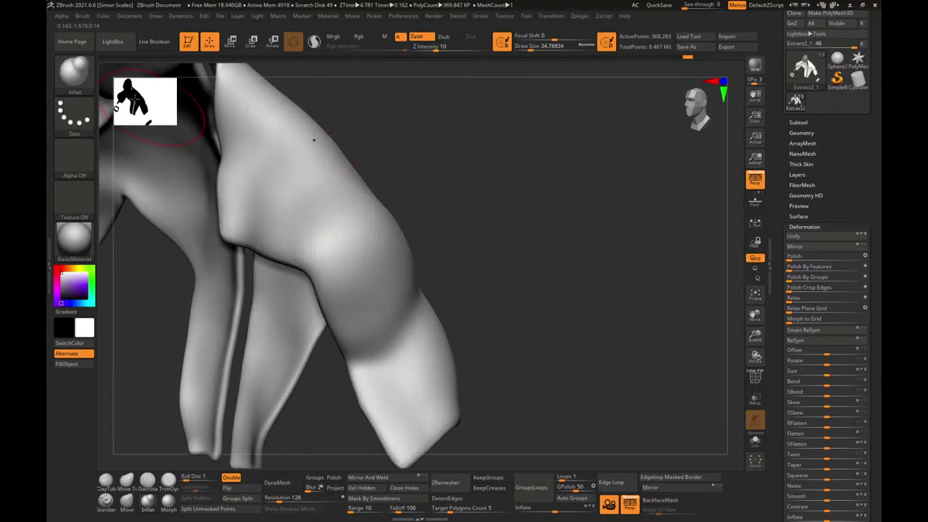
Step: Enable Mask By Polygroups, sculpt a curved shoulder groove, and set Z Intensity to 5
{"action": "left_click", "coordinate": [83, 16]}
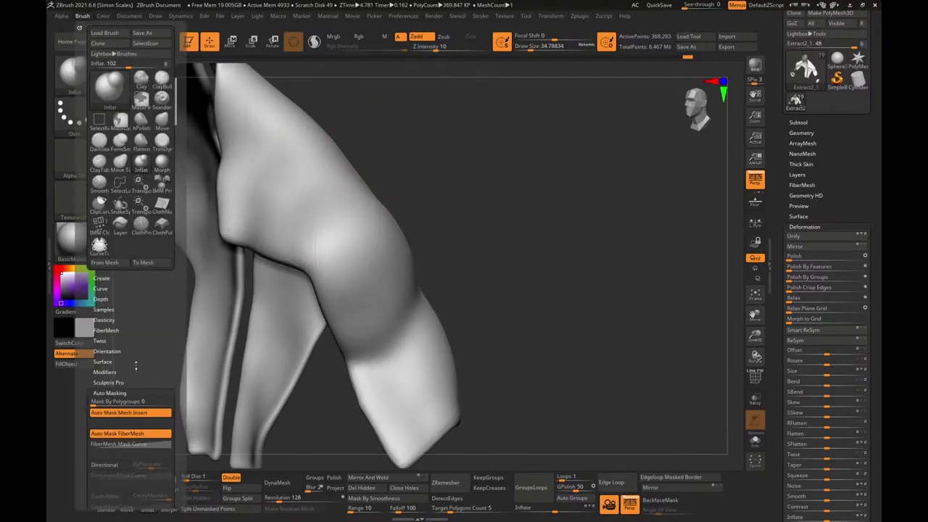
{"action": "scroll", "coordinate": [136, 368], "scroll_direction": "down", "scroll_amount": 3}
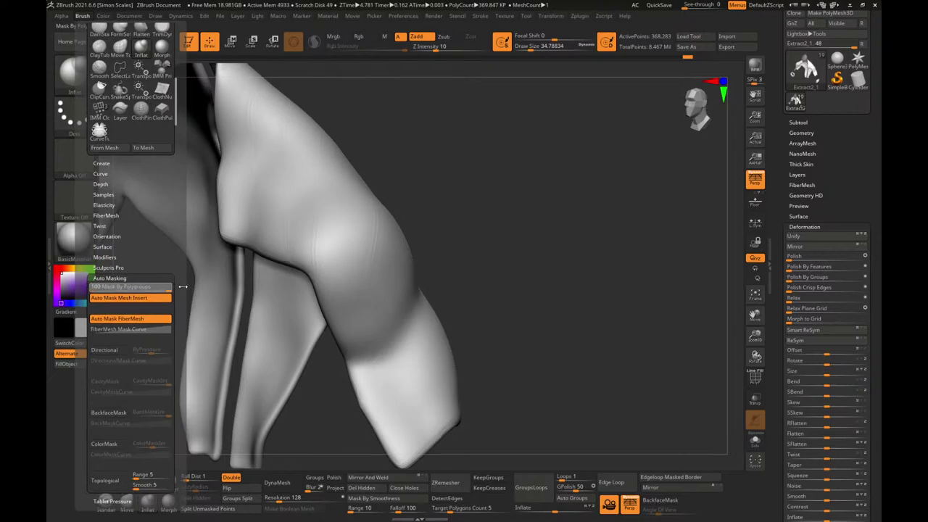
{"action": "mouse_move", "coordinate": [332, 323]}
{"action": "left_mouse_down"}
{"action": "mouse_move", "coordinate": [341, 239]}
{"action": "mouse_move", "coordinate": [380, 172]}
{"action": "left_mouse_up"}
{"action": "mouse_move", "coordinate": [454, 113]}
{"action": "right_mouse_down"}
{"action": "mouse_move", "coordinate": [440, 123]}
{"action": "mouse_move", "coordinate": [483, 83]}
{"action": "right_mouse_up"}
{"action": "mouse_move", "coordinate": [353, 193]}
{"action": "right_mouse_down"}
{"action": "mouse_move", "coordinate": [384, 190]}
{"action": "mouse_move", "coordinate": [424, 102]}
{"action": "right_mouse_up"}
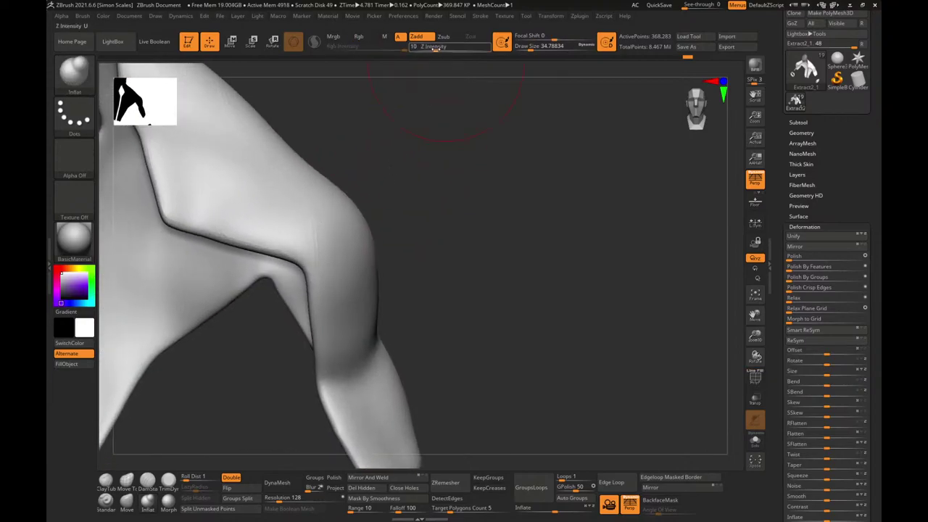
{"action": "left_click_drag", "start_coordinate": [431, 47], "coordinate": [415, 46]}
{"action": "mouse_move", "coordinate": [385, 84]}
{"action": "right_mouse_down"}
{"action": "mouse_move", "coordinate": [340, 112]}
{"action": "mouse_move", "coordinate": [341, 138]}
{"action": "mouse_move", "coordinate": [365, 184]}
{"action": "mouse_move", "coordinate": [323, 234]}
{"action": "right_mouse_up"}
Step: Puff out the shoulder's quilted bands, enlarging the brush to about 56 and then 71
{"action": "key", "text": "shift"}
{"action": "mouse_move", "coordinate": [320, 312]}
{"action": "right_mouse_down"}
{"action": "mouse_move", "coordinate": [280, 124]}
{"action": "mouse_move", "coordinate": [327, 132]}
{"action": "mouse_move", "coordinate": [278, 258]}
{"action": "right_mouse_up"}
{"action": "right_click_drag", "start_coordinate": [368, 110], "coordinate": [298, 166]}
{"action": "mouse_move", "coordinate": [533, 118]}
{"action": "right_mouse_down"}
{"action": "mouse_move", "coordinate": [532, 159]}
{"action": "mouse_move", "coordinate": [400, 179]}
{"action": "right_mouse_up"}
{"action": "key", "text": "space"}
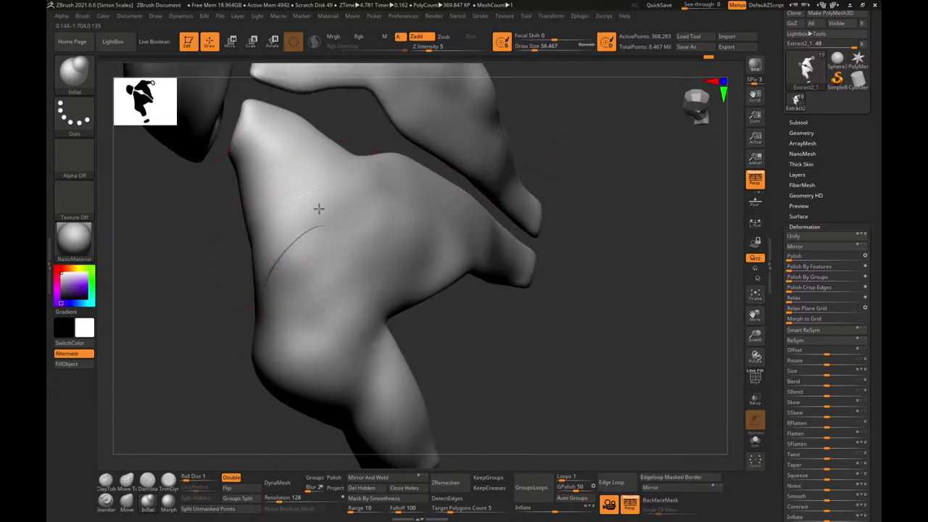
{"action": "right_click_drag", "start_coordinate": [408, 326], "coordinate": [373, 222]}
{"action": "right_click_drag", "start_coordinate": [430, 332], "coordinate": [398, 312]}
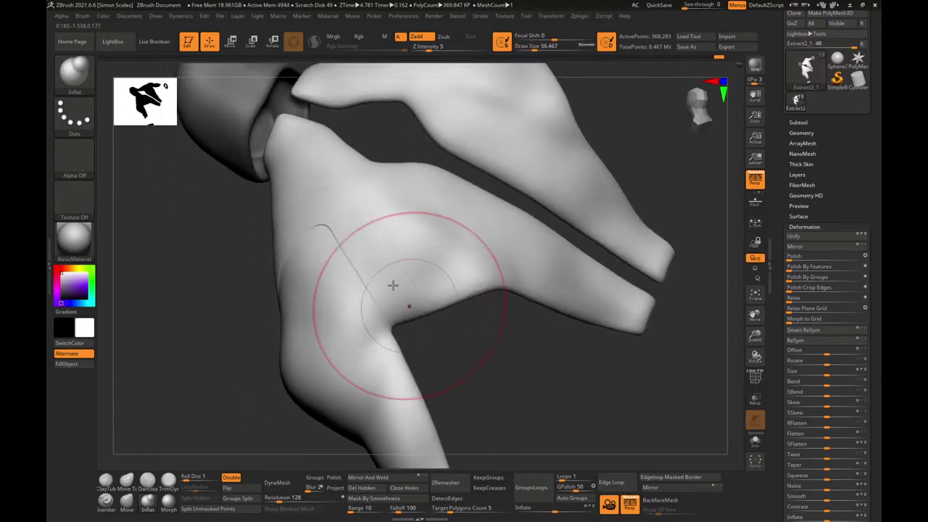
{"action": "mouse_move", "coordinate": [326, 213]}
{"action": "right_mouse_down"}
{"action": "mouse_move", "coordinate": [276, 311]}
{"action": "mouse_move", "coordinate": [337, 212]}
{"action": "mouse_move", "coordinate": [369, 222]}
{"action": "mouse_move", "coordinate": [386, 212]}
{"action": "right_mouse_up"}
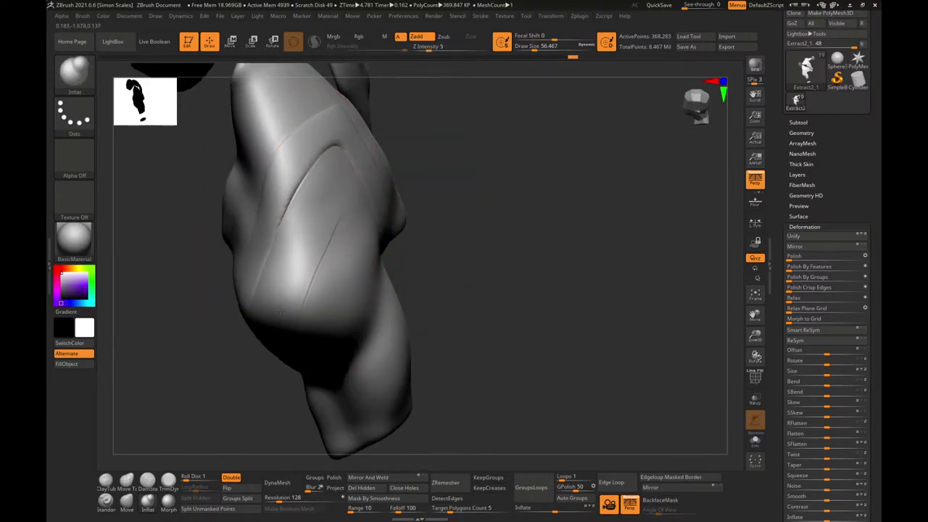
{"action": "right_click_drag", "start_coordinate": [290, 276], "coordinate": [346, 177]}
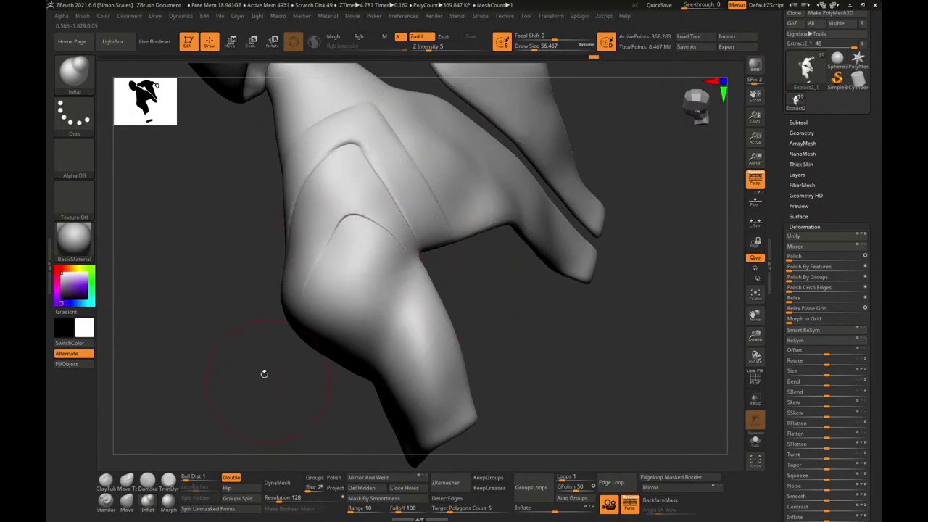
{"action": "right_click_drag", "start_coordinate": [265, 377], "coordinate": [298, 230]}
{"action": "right_click", "coordinate": [298, 231]}
{"action": "left_click_drag", "start_coordinate": [311, 182], "coordinate": [310, 215]}
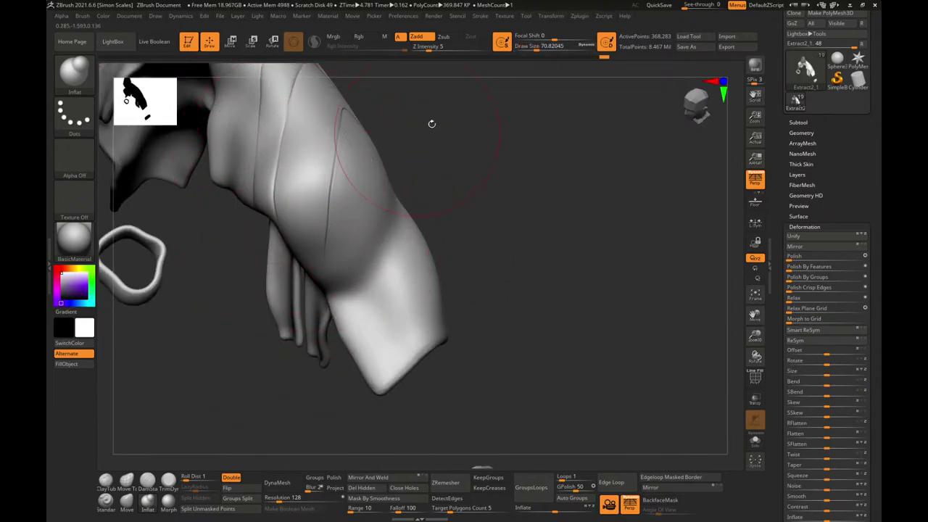
{"action": "right_click_drag", "start_coordinate": [427, 124], "coordinate": [402, 139]}
{"action": "right_click_drag", "start_coordinate": [302, 215], "coordinate": [412, 158]}
Step: Select the banded arm subtool, show all subtools again, and fill the arm piece with orange
{"action": "left_click", "coordinate": [798, 121]}
{"action": "left_click", "coordinate": [859, 207]}
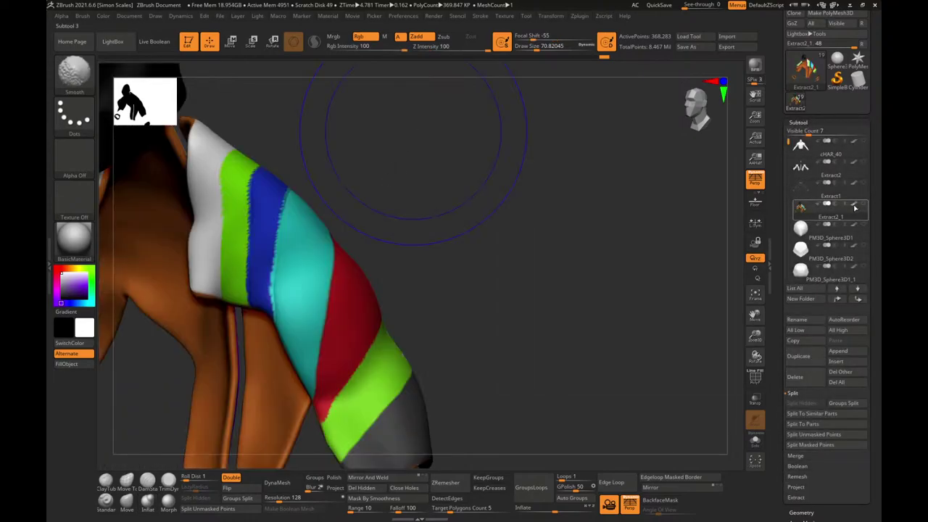
{"action": "left_click", "coordinate": [863, 205]}
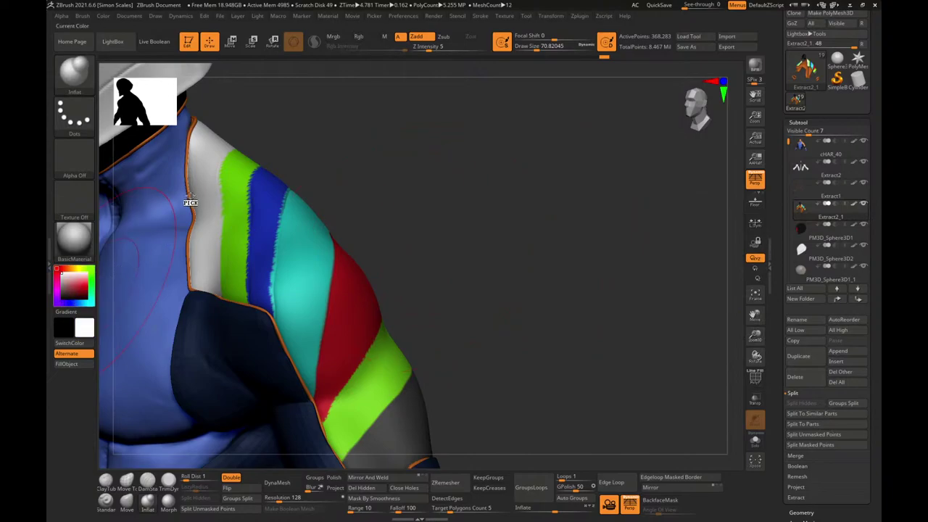
{"action": "left_click", "coordinate": [104, 16]}
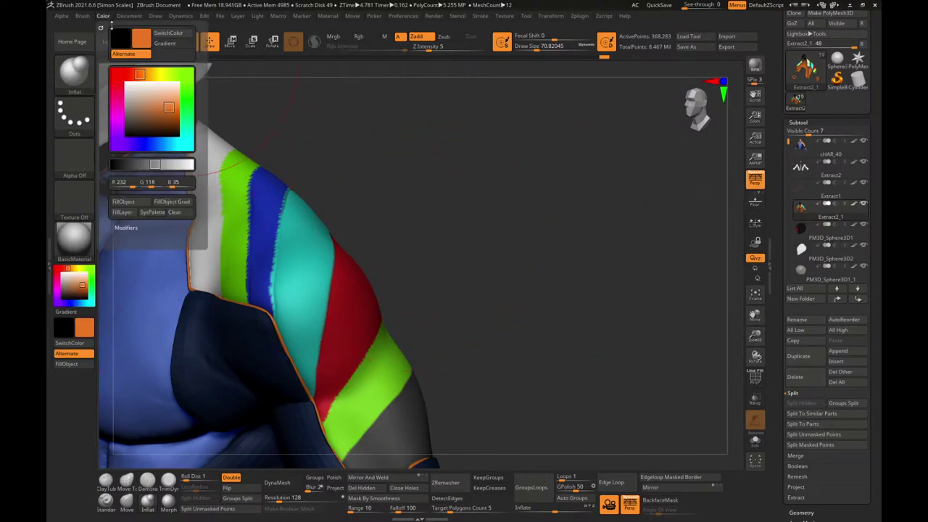
{"action": "left_click", "coordinate": [140, 203]}
{"action": "mouse_move", "coordinate": [433, 208]}
{"action": "left_mouse_down"}
{"action": "mouse_move", "coordinate": [423, 232]}
{"action": "mouse_move", "coordinate": [382, 218]}
{"action": "mouse_move", "coordinate": [296, 299]}
{"action": "left_mouse_up"}
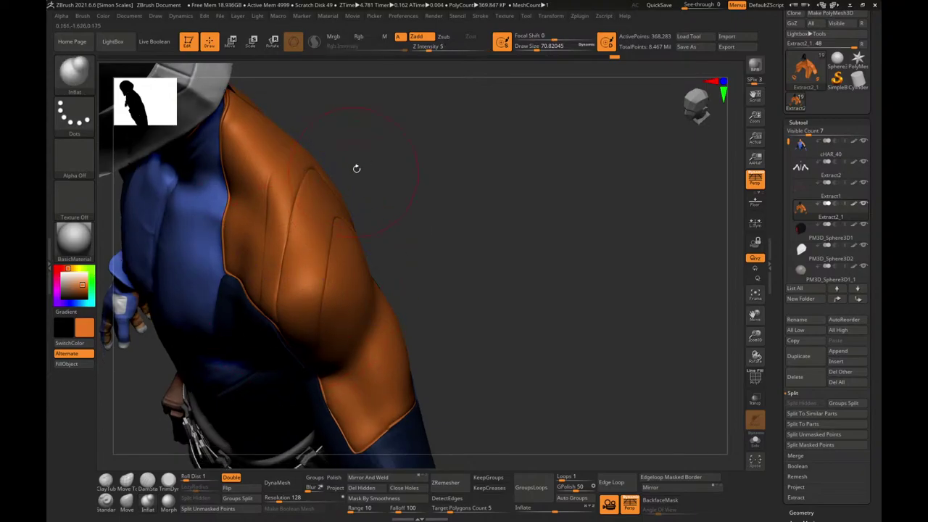
{"action": "left_click_drag", "start_coordinate": [352, 171], "coordinate": [259, 244]}
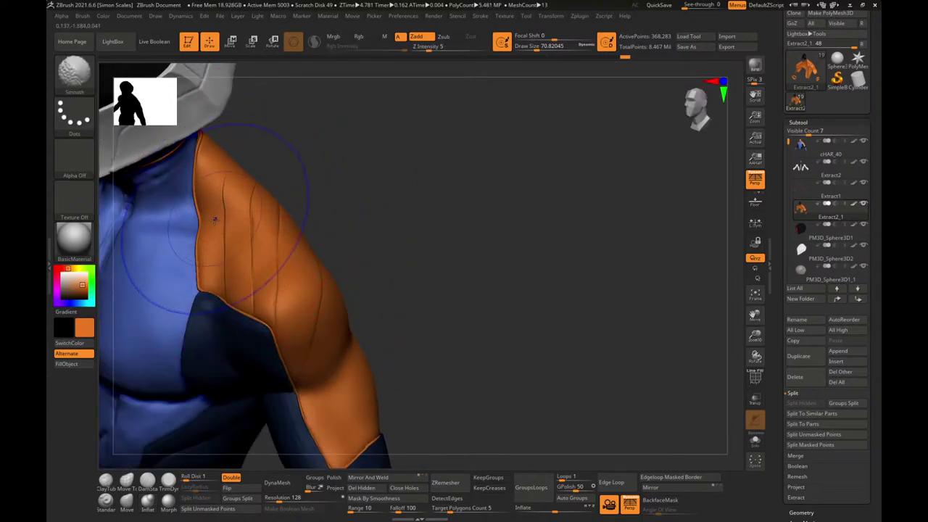
{"action": "left_click_drag", "start_coordinate": [313, 131], "coordinate": [540, 104]}
Step: Expand the Geometry subdivision options and orbit to inspect the shoulder, back and hip
{"action": "left_click", "coordinate": [799, 123]}
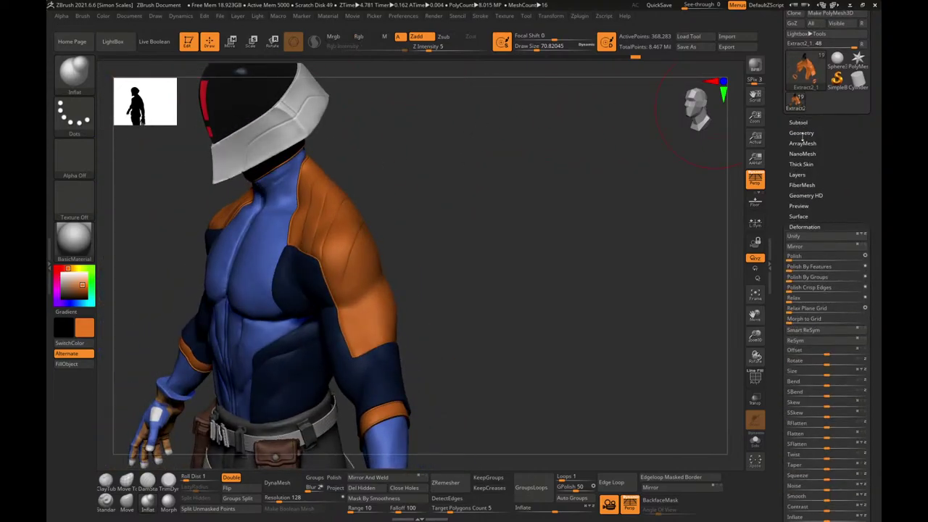
{"action": "left_click", "coordinate": [802, 133]}
{"action": "left_click_drag", "start_coordinate": [477, 206], "coordinate": [436, 202]}
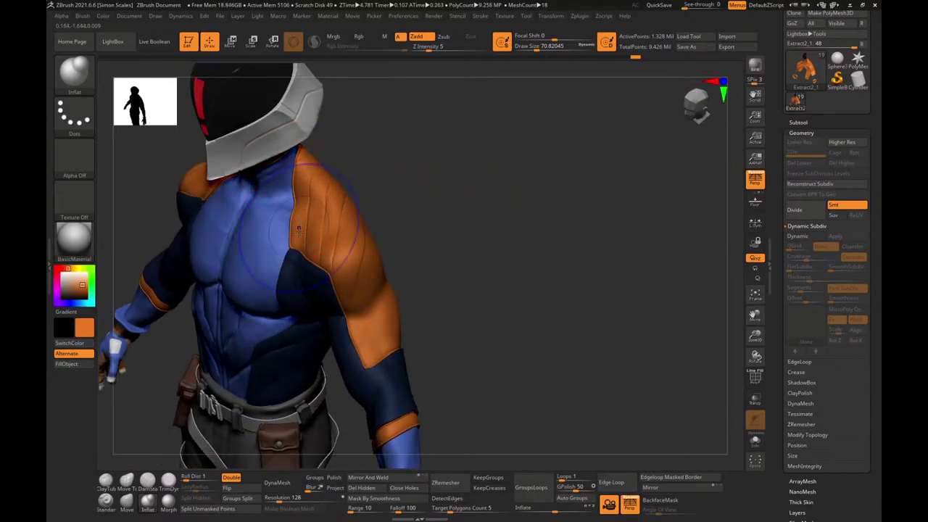
{"action": "right_click_drag", "start_coordinate": [299, 228], "coordinate": [308, 175]}
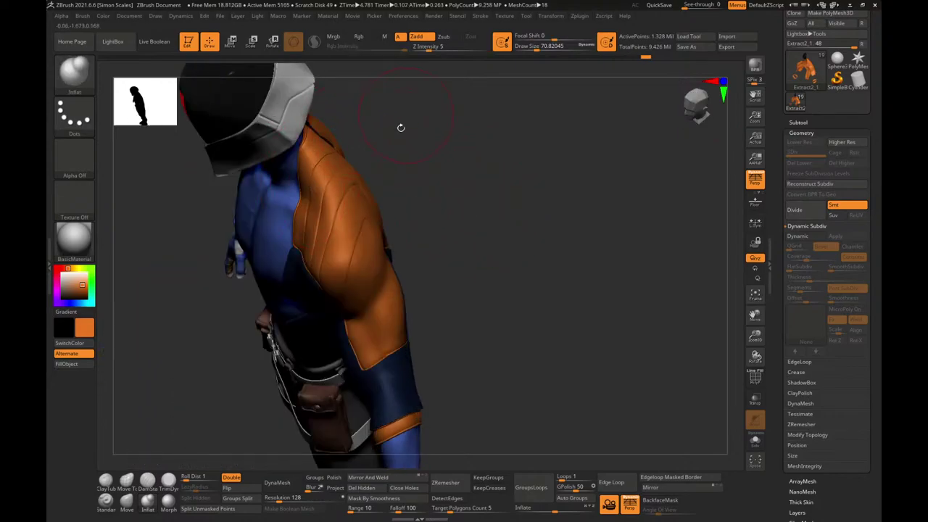
{"action": "left_click_drag", "start_coordinate": [404, 123], "coordinate": [343, 139]}
{"action": "mouse_move", "coordinate": [260, 229]}
{"action": "left_mouse_down"}
{"action": "mouse_move", "coordinate": [360, 163]}
{"action": "mouse_move", "coordinate": [350, 122]}
{"action": "left_mouse_up"}
{"action": "key", "text": "shift"}
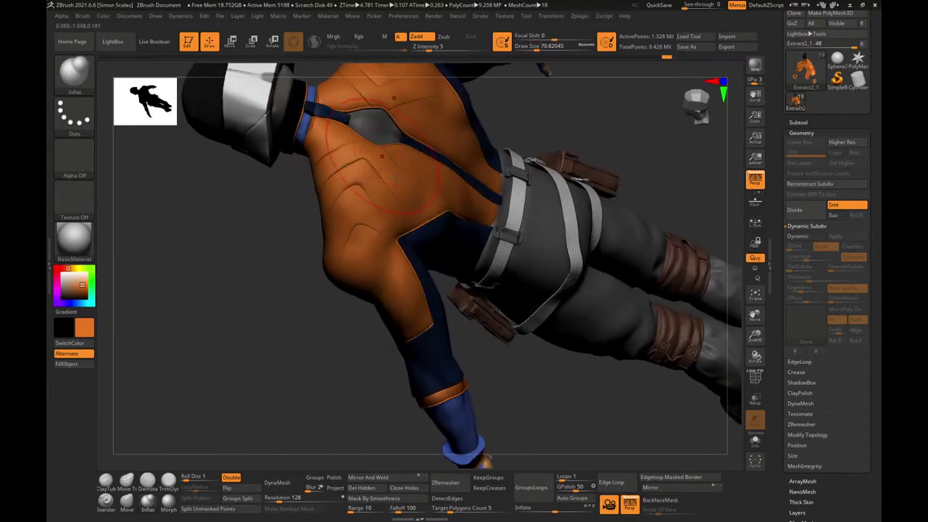
{"action": "key", "text": "shift"}
{"action": "left_click_drag", "start_coordinate": [394, 184], "coordinate": [422, 130]}
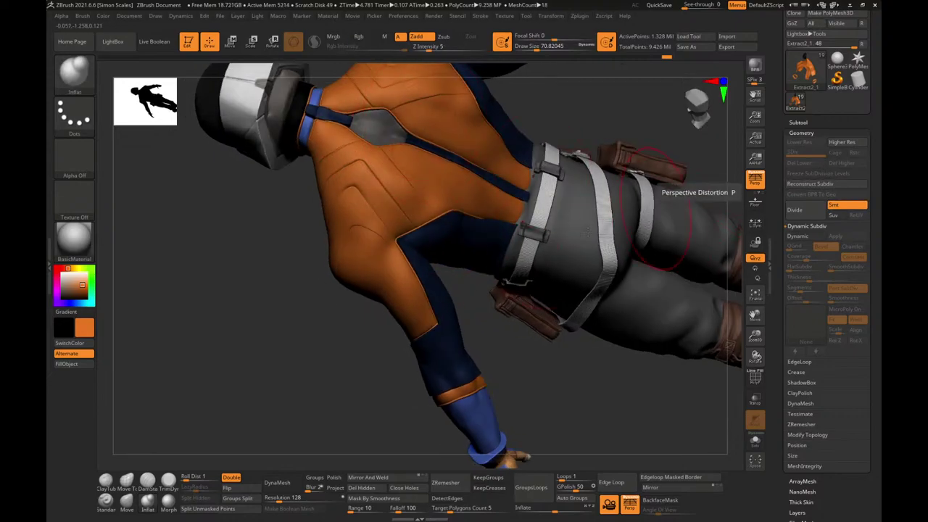
{"action": "left_click_drag", "start_coordinate": [359, 369], "coordinate": [365, 362]}
Step: Read the Divide help and view the chest and shoulder from the side, briefly showing polygroups
{"action": "key", "text": "ctrl+shift"}
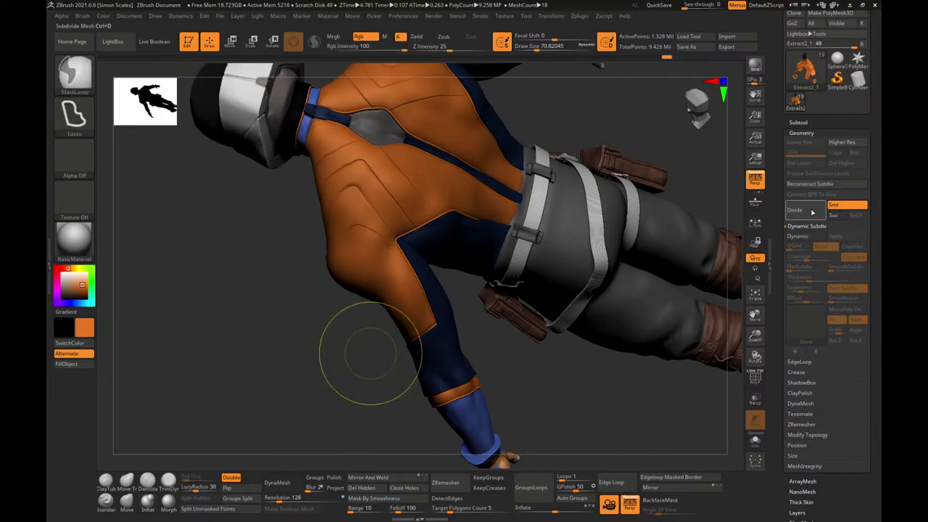
{"action": "mouse_move", "coordinate": [810, 217]}
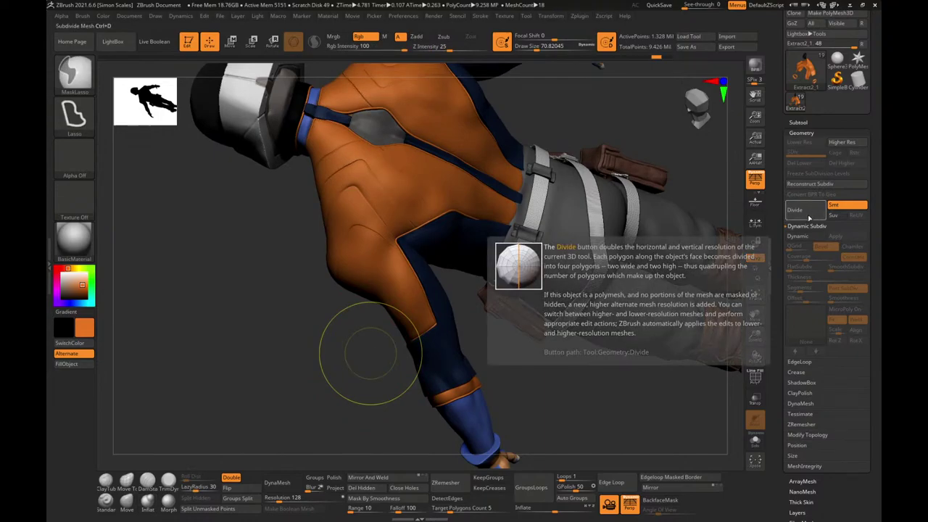
{"action": "mouse_move", "coordinate": [334, 355]}
{"action": "left_mouse_down"}
{"action": "mouse_move", "coordinate": [421, 239]}
{"action": "mouse_move", "coordinate": [470, 199]}
{"action": "mouse_move", "coordinate": [518, 203]}
{"action": "mouse_move", "coordinate": [528, 193]}
{"action": "left_mouse_up"}
{"action": "key", "text": "ctrl"}
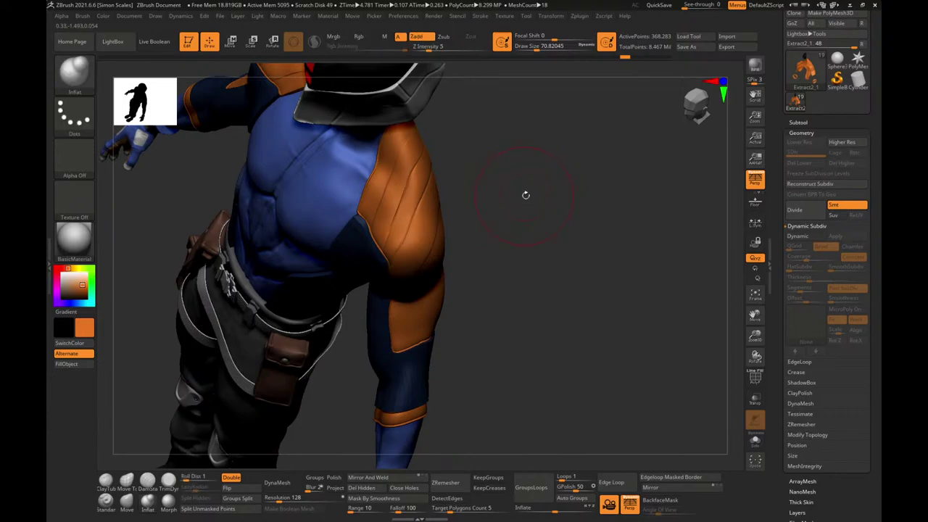
{"action": "key", "text": "ctrl+shift"}
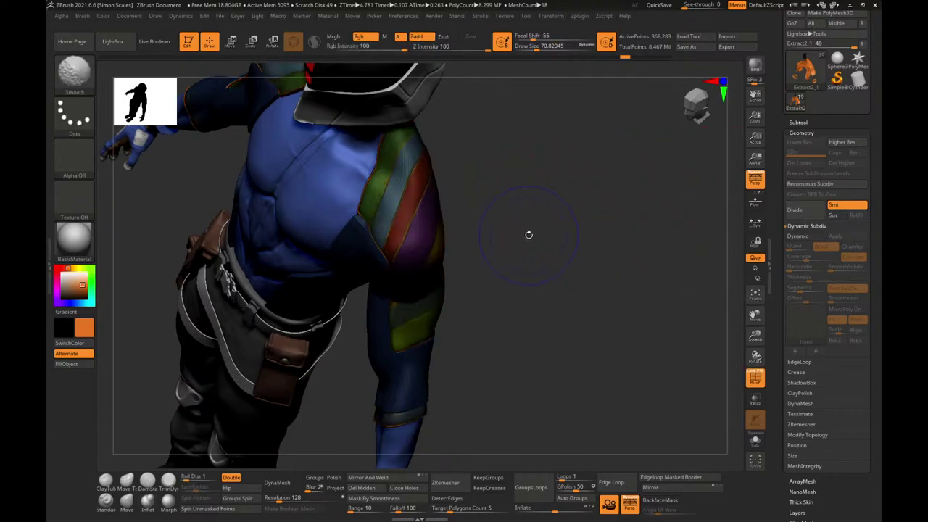
{"action": "left_click_drag", "start_coordinate": [526, 220], "coordinate": [350, 209], "text": "alt"}
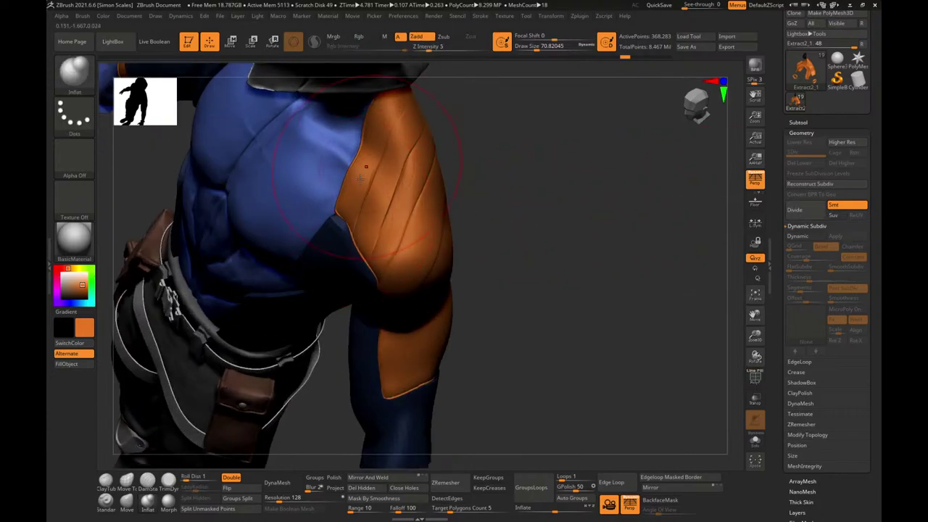
{"action": "right_click_drag", "start_coordinate": [366, 167], "coordinate": [368, 154]}
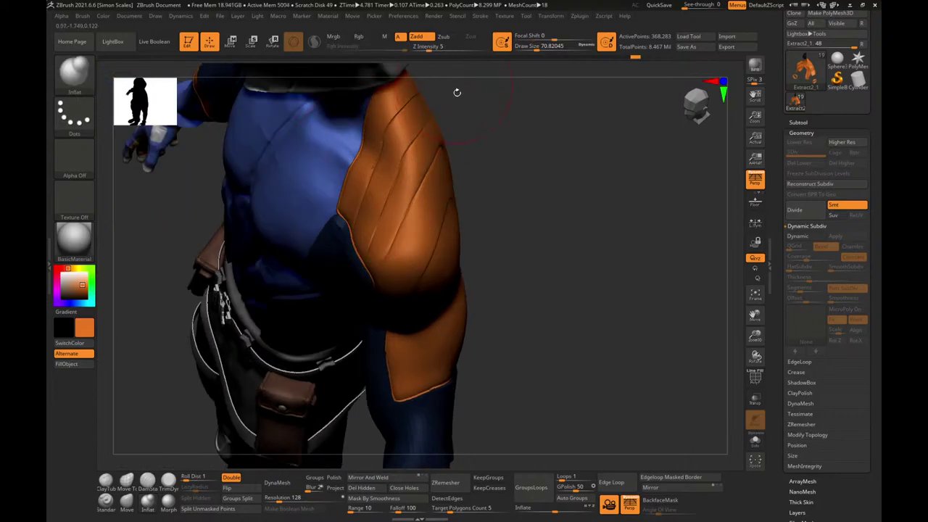
Step: Save the character with Save As under the incremented ZTool file name
{"action": "right_click_drag", "start_coordinate": [457, 90], "coordinate": [482, 305]}
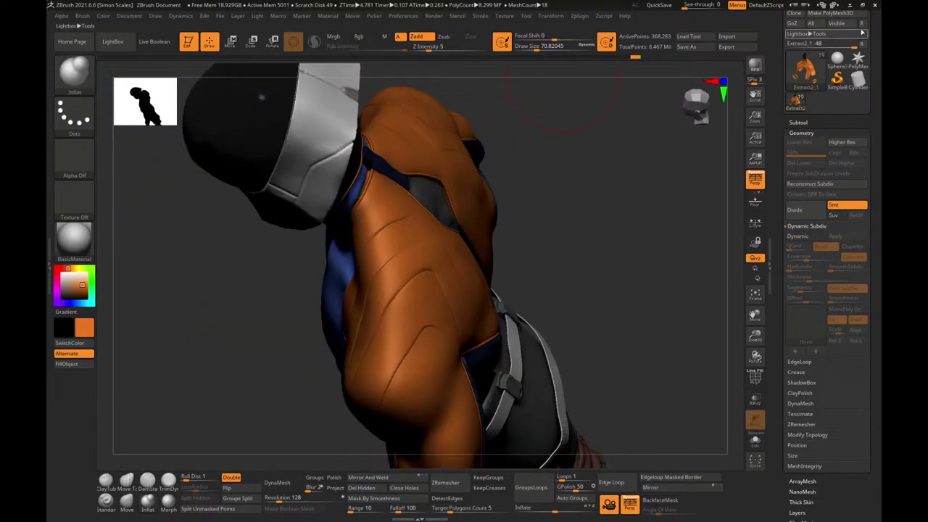
{"action": "scroll", "coordinate": [876, 23], "scroll_direction": "up", "scroll_amount": 3}
{"action": "left_click", "coordinate": [847, 30]}
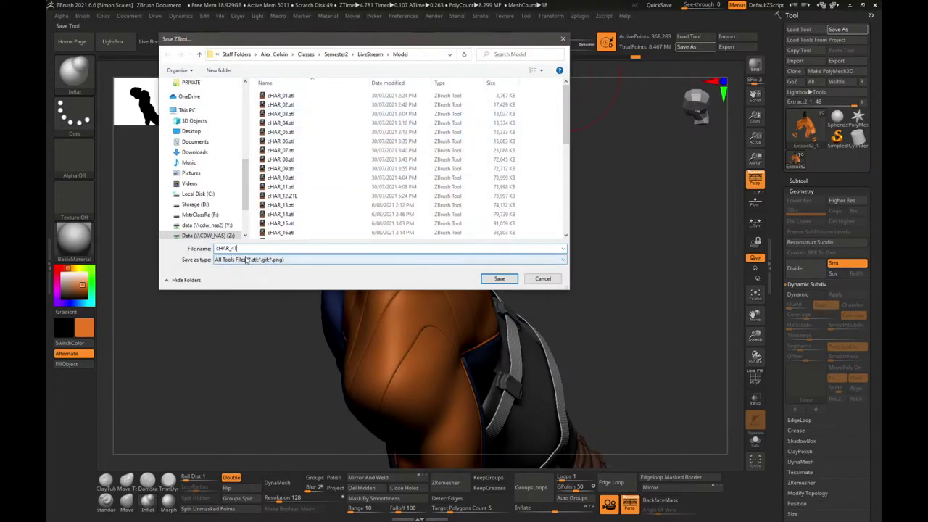
{"action": "key", "text": "Return"}
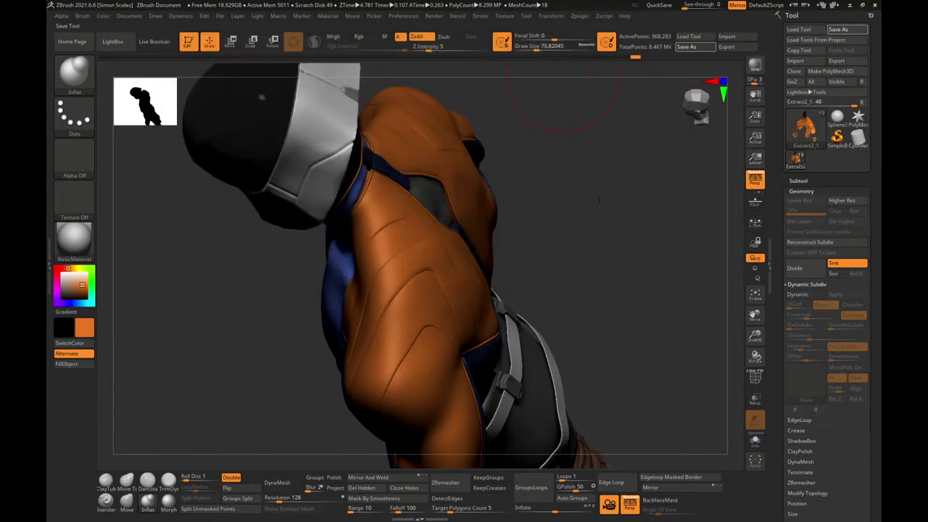
Step: Add an Inflate stroke across the orange back panel
{"action": "mouse_move", "coordinate": [595, 229]}
{"action": "left_mouse_down"}
{"action": "mouse_move", "coordinate": [545, 166]}
{"action": "mouse_move", "coordinate": [529, 170]}
{"action": "mouse_move", "coordinate": [543, 148]}
{"action": "mouse_move", "coordinate": [512, 203]}
{"action": "mouse_move", "coordinate": [499, 160]}
{"action": "mouse_move", "coordinate": [516, 144]}
{"action": "mouse_move", "coordinate": [509, 186]}
{"action": "mouse_move", "coordinate": [355, 288]}
{"action": "left_mouse_up"}
{"action": "left_click_drag", "start_coordinate": [469, 144], "coordinate": [336, 252]}
{"action": "mouse_move", "coordinate": [430, 190]}
{"action": "left_mouse_down"}
{"action": "mouse_move", "coordinate": [435, 291]}
{"action": "mouse_move", "coordinate": [391, 333]}
{"action": "left_mouse_up"}
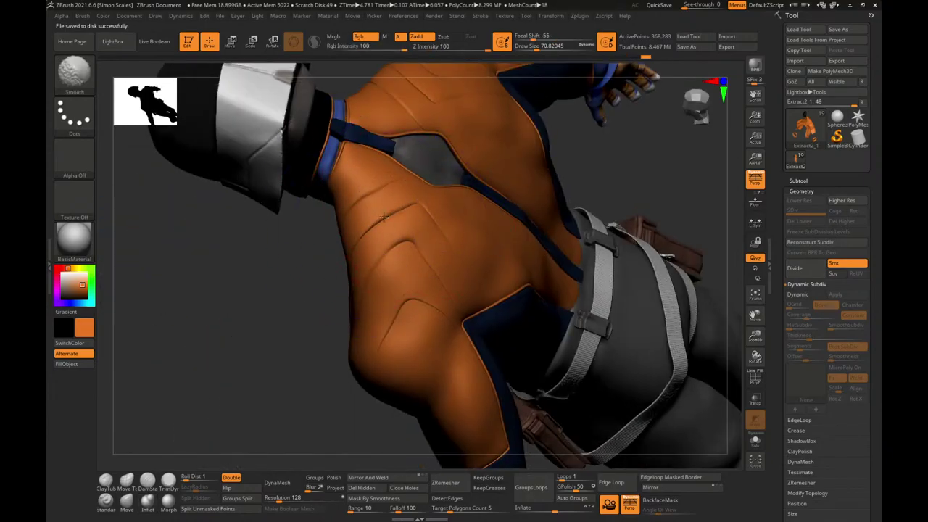
{"action": "left_click_drag", "start_coordinate": [300, 310], "coordinate": [284, 172]}
Step: Sculpt mirrored diagonal crease lines across the orange back and smooth them
{"action": "left_click_drag", "start_coordinate": [365, 207], "coordinate": [375, 225]}
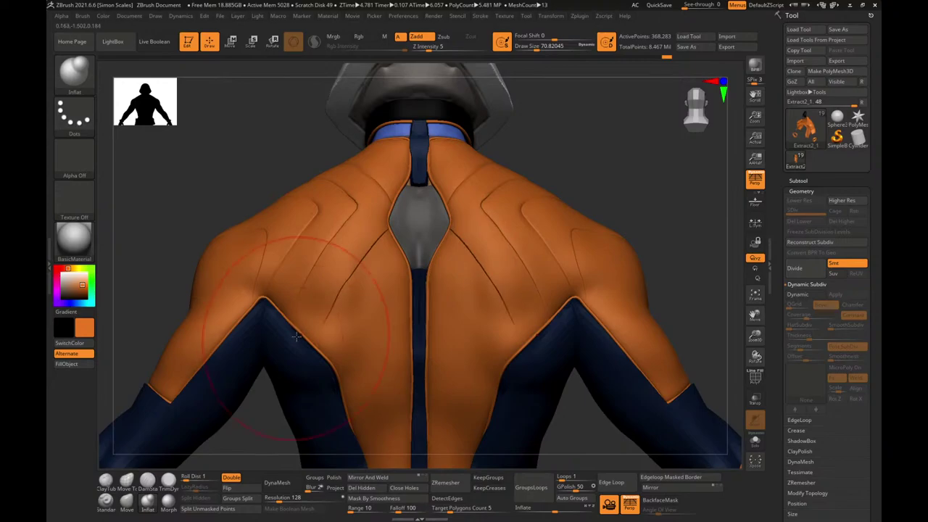
{"action": "left_click_drag", "start_coordinate": [377, 174], "coordinate": [341, 297], "text": "shift"}
{"action": "mouse_move", "coordinate": [305, 340]}
{"action": "left_mouse_down", "text": "shift"}
{"action": "mouse_move", "coordinate": [392, 196]}
{"action": "mouse_move", "coordinate": [312, 290]}
{"action": "mouse_move", "coordinate": [312, 280]}
{"action": "mouse_move", "coordinate": [290, 283]}
{"action": "mouse_move", "coordinate": [312, 204]}
{"action": "left_mouse_up", "text": "shift"}
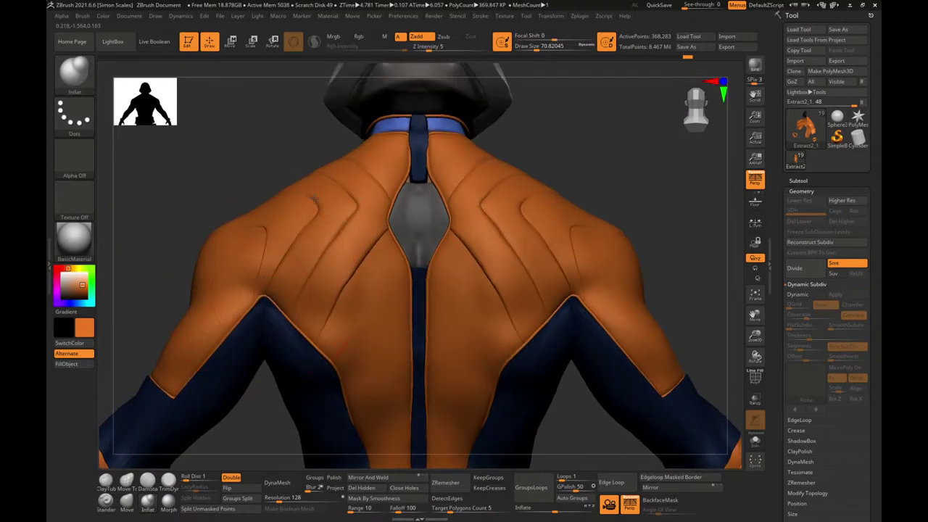
{"action": "key", "text": "shift"}
{"action": "left_click_drag", "start_coordinate": [170, 242], "coordinate": [192, 181], "text": "alt"}
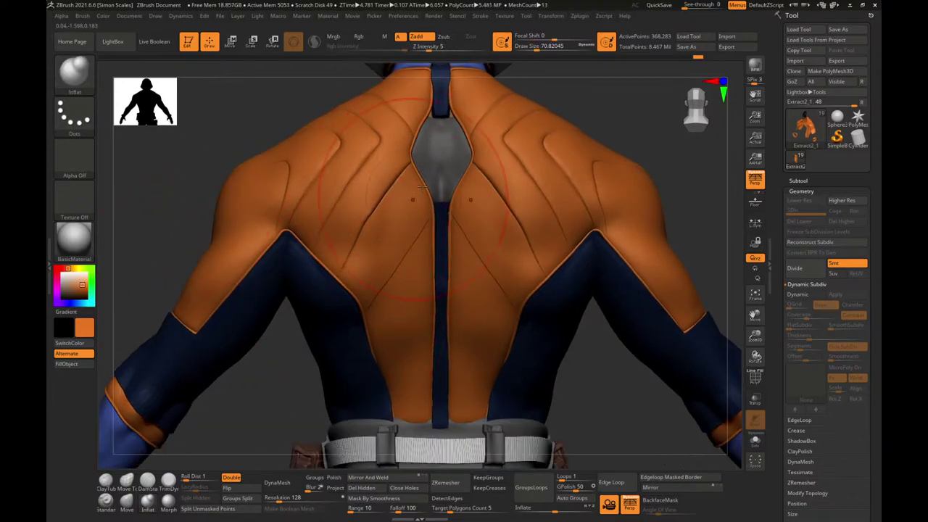
{"action": "mouse_move", "coordinate": [406, 182]}
{"action": "left_mouse_down", "text": "shift"}
{"action": "mouse_move", "coordinate": [385, 145]}
{"action": "mouse_move", "coordinate": [406, 211]}
{"action": "left_mouse_up", "text": "shift"}
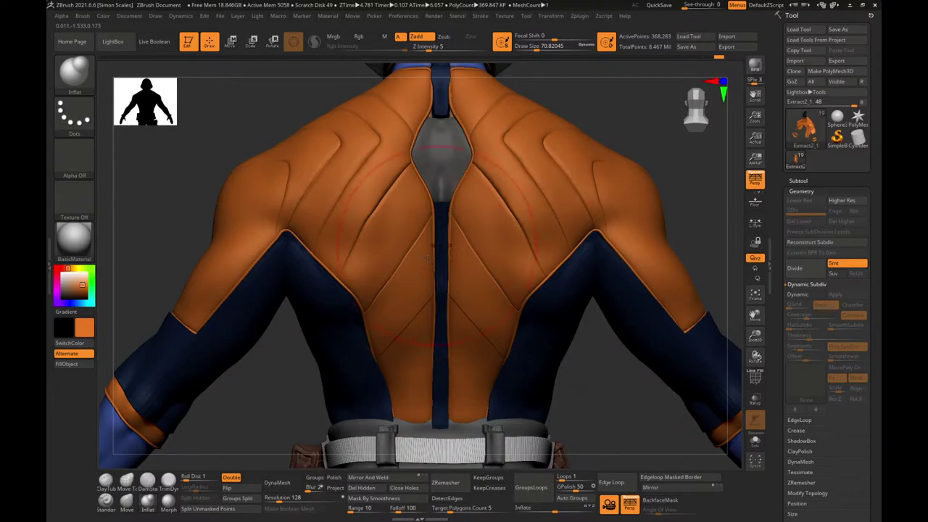
Step: Smooth the creases on the lower back above the belt, then frame the whole figure
{"action": "key", "text": "shift"}
{"action": "left_click_drag", "start_coordinate": [374, 333], "coordinate": [425, 180], "text": "alt"}
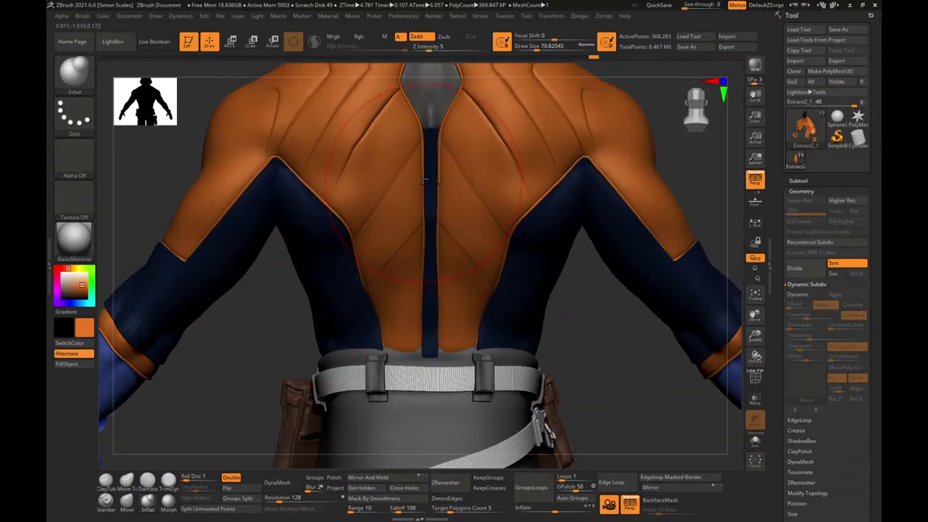
{"action": "key", "text": "shift"}
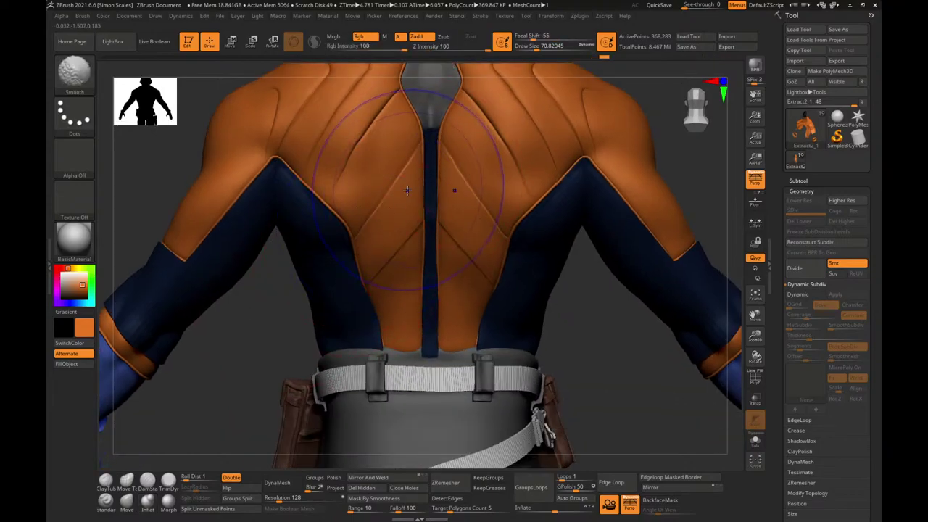
{"action": "left_click", "coordinate": [82, 16]}
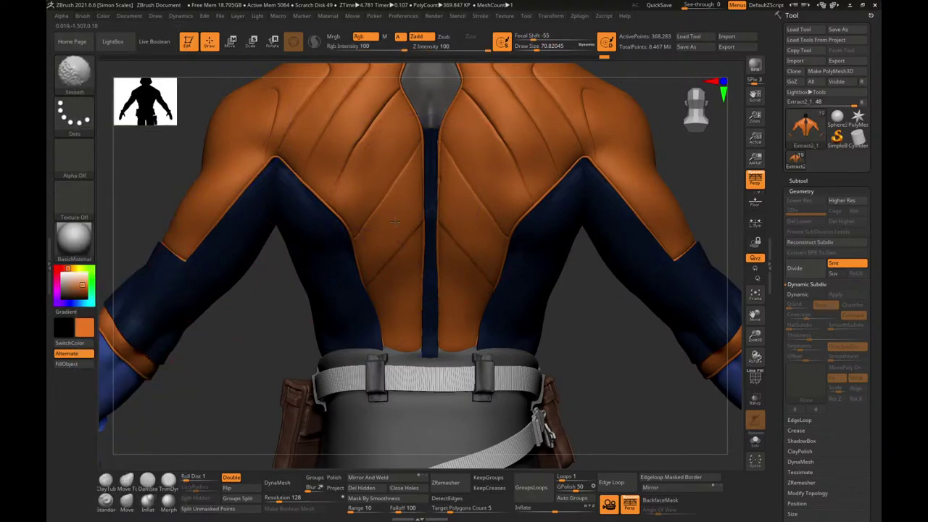
{"action": "key", "text": "shift"}
{"action": "right_click_drag", "start_coordinate": [369, 254], "coordinate": [369, 214], "text": "alt"}
{"action": "key", "text": "shift"}
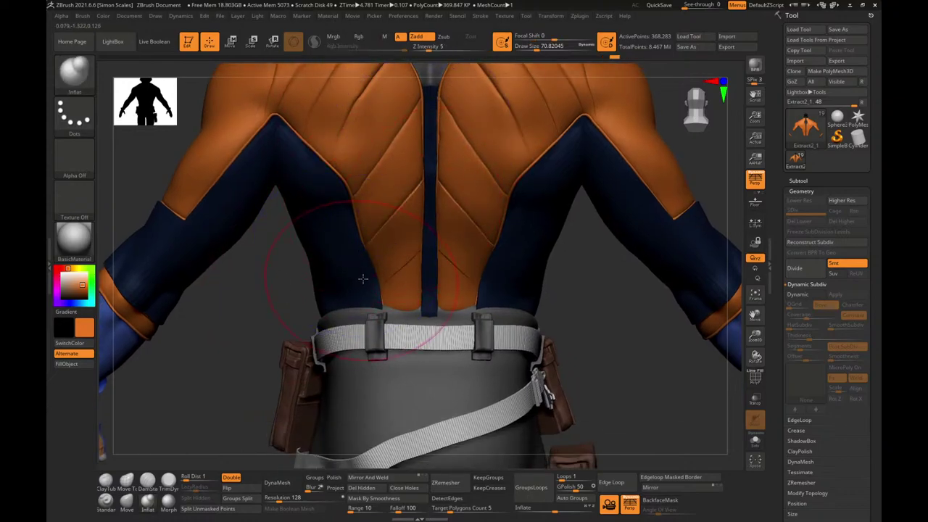
{"action": "key", "text": "shift"}
{"action": "key", "text": "shift"}
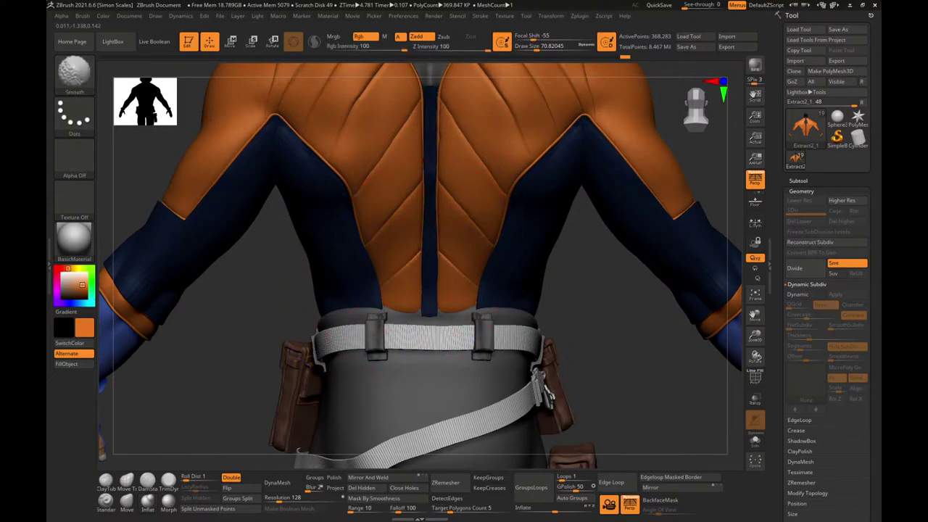
{"action": "key", "text": "shift"}
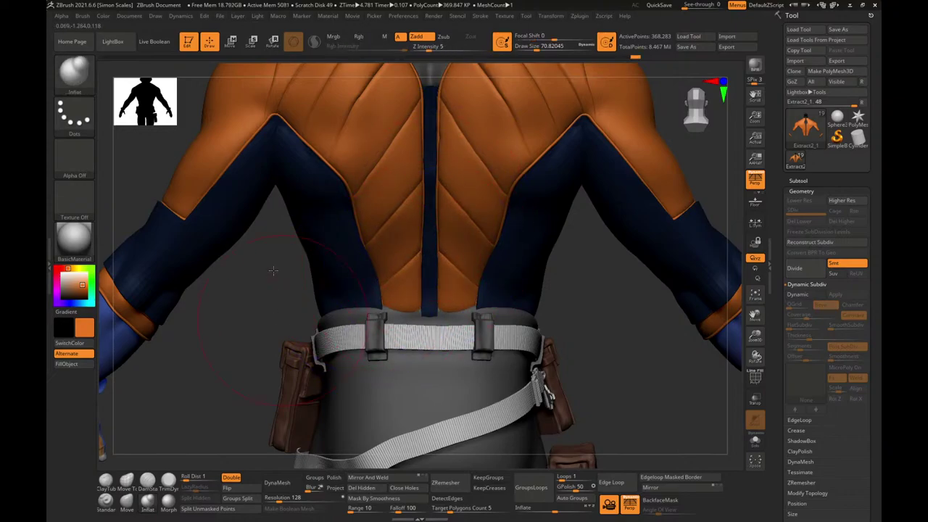
{"action": "key", "text": "f"}
{"action": "left_click_drag", "start_coordinate": [273, 271], "coordinate": [366, 247]}
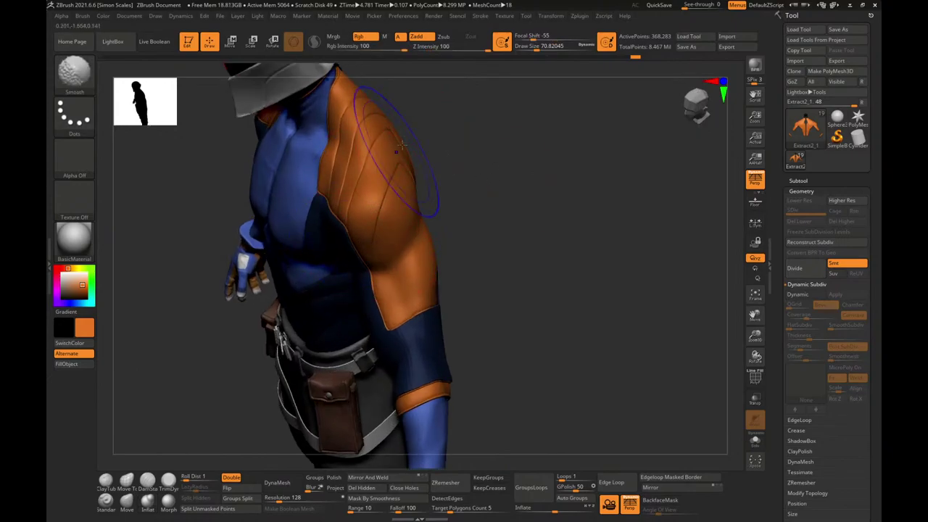
Step: Smooth the quilted shoulder channels over the navy side panels, checking polygroups with Shift+F
{"action": "left_click_drag", "start_coordinate": [413, 131], "coordinate": [393, 196]}
{"action": "mouse_move", "coordinate": [471, 157]}
{"action": "left_mouse_down"}
{"action": "mouse_move", "coordinate": [428, 179]}
{"action": "mouse_move", "coordinate": [432, 141]}
{"action": "mouse_move", "coordinate": [386, 279]}
{"action": "left_mouse_up"}
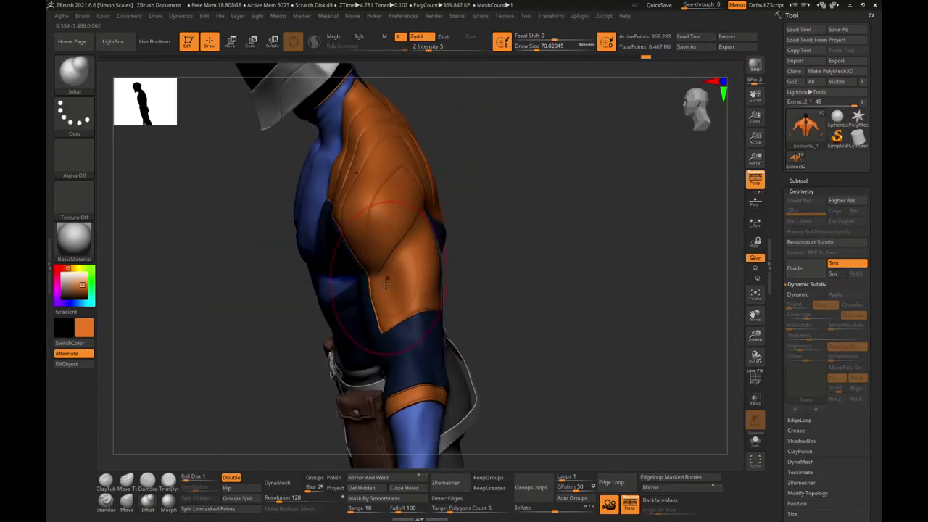
{"action": "key", "text": "shift"}
{"action": "mouse_move", "coordinate": [466, 201]}
{"action": "left_mouse_down", "text": "shift"}
{"action": "mouse_move", "coordinate": [507, 193]}
{"action": "mouse_move", "coordinate": [522, 236]}
{"action": "mouse_move", "coordinate": [360, 244]}
{"action": "left_mouse_up", "text": "shift"}
{"action": "key", "text": "shift+f"}
{"action": "key", "text": "shift+f"}
{"action": "left_click_drag", "start_coordinate": [492, 162], "coordinate": [422, 226]}
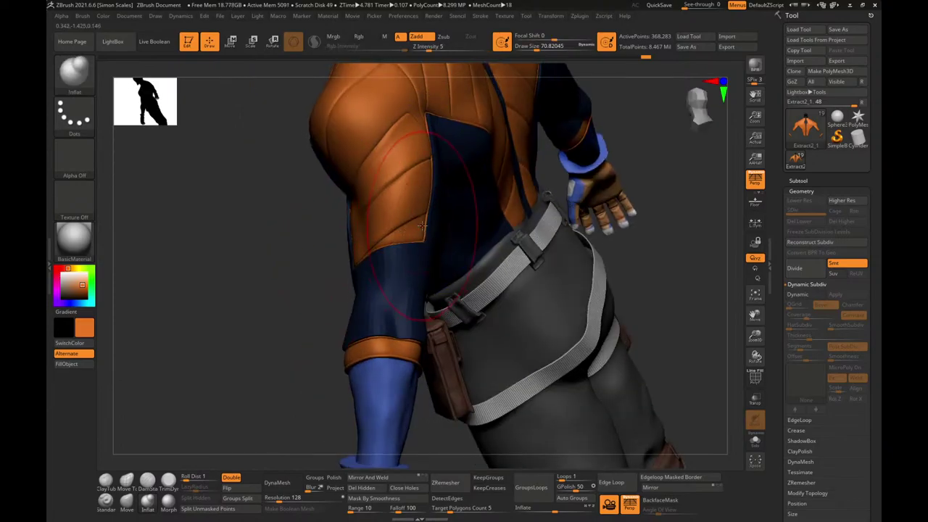
{"action": "key", "text": "shift"}
{"action": "mouse_move", "coordinate": [340, 271]}
{"action": "left_mouse_down"}
{"action": "mouse_move", "coordinate": [580, 170]}
{"action": "mouse_move", "coordinate": [537, 119]}
{"action": "mouse_move", "coordinate": [453, 201]}
{"action": "mouse_move", "coordinate": [535, 168]}
{"action": "mouse_move", "coordinate": [549, 141]}
{"action": "left_mouse_up"}
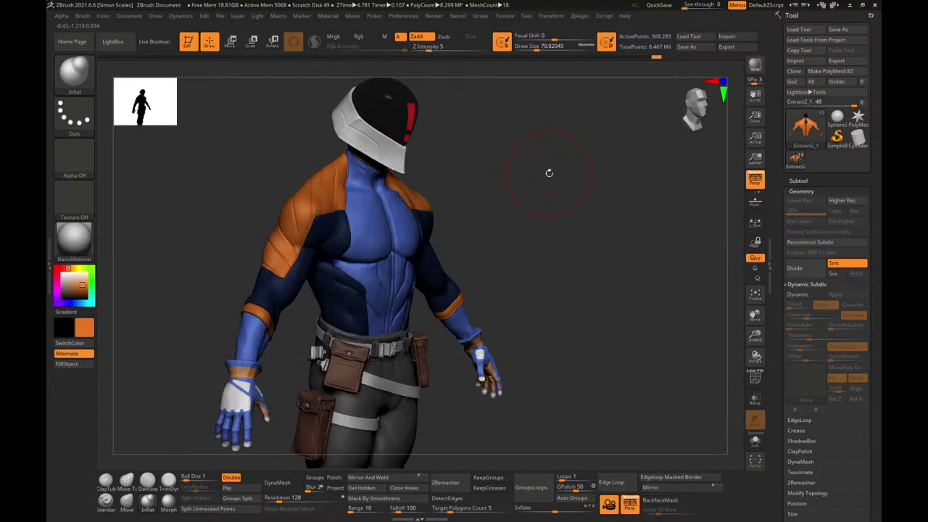
{"action": "left_click_drag", "start_coordinate": [549, 173], "coordinate": [430, 164]}
{"action": "right_click_drag", "start_coordinate": [301, 264], "coordinate": [313, 309], "text": "ctrl"}
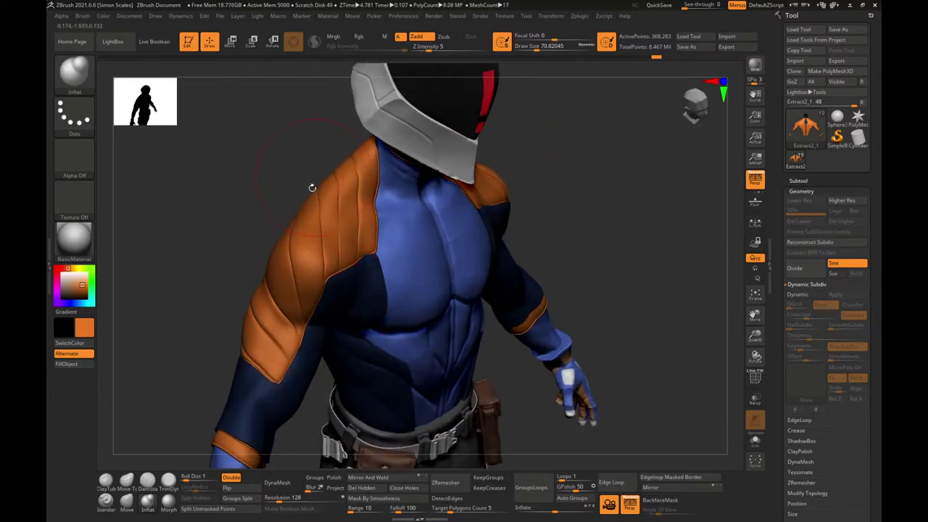
{"action": "left_click_drag", "start_coordinate": [273, 207], "coordinate": [296, 313]}
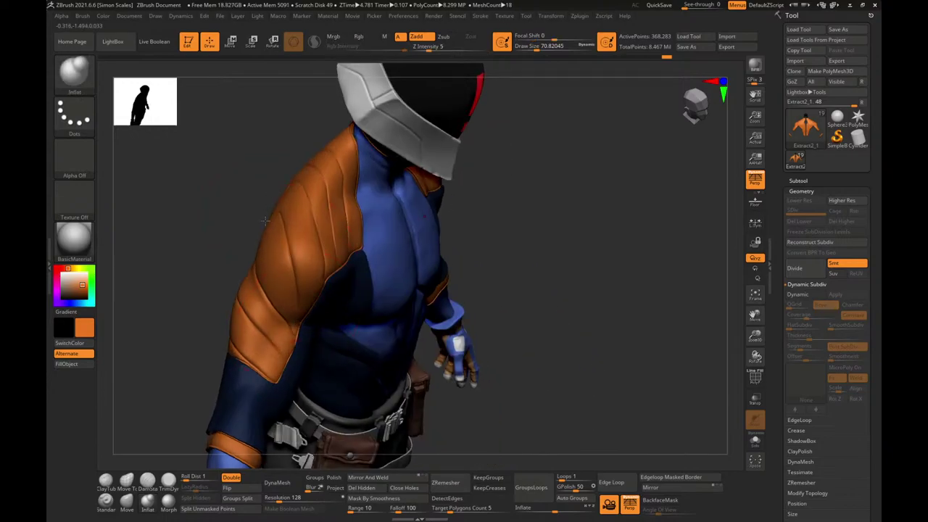
{"action": "left_click_drag", "start_coordinate": [266, 230], "coordinate": [250, 306]}
{"action": "mouse_move", "coordinate": [364, 290]}
{"action": "left_mouse_down"}
{"action": "mouse_move", "coordinate": [439, 287]}
{"action": "mouse_move", "coordinate": [408, 182]}
{"action": "mouse_move", "coordinate": [158, 281]}
{"action": "mouse_move", "coordinate": [271, 346]}
{"action": "mouse_move", "coordinate": [406, 218]}
{"action": "mouse_move", "coordinate": [363, 307]}
{"action": "mouse_move", "coordinate": [476, 213]}
{"action": "mouse_move", "coordinate": [232, 296]}
{"action": "left_mouse_up"}
Step: Return to the Inflate brush, smooth the jacket shoulder's side, and turn to a straight back view
{"action": "key", "text": "b"}
{"action": "key", "text": "s"}
{"action": "key", "text": "t"}
{"action": "key", "text": "b"}
{"action": "key", "text": "i"}
{"action": "key", "text": "n"}
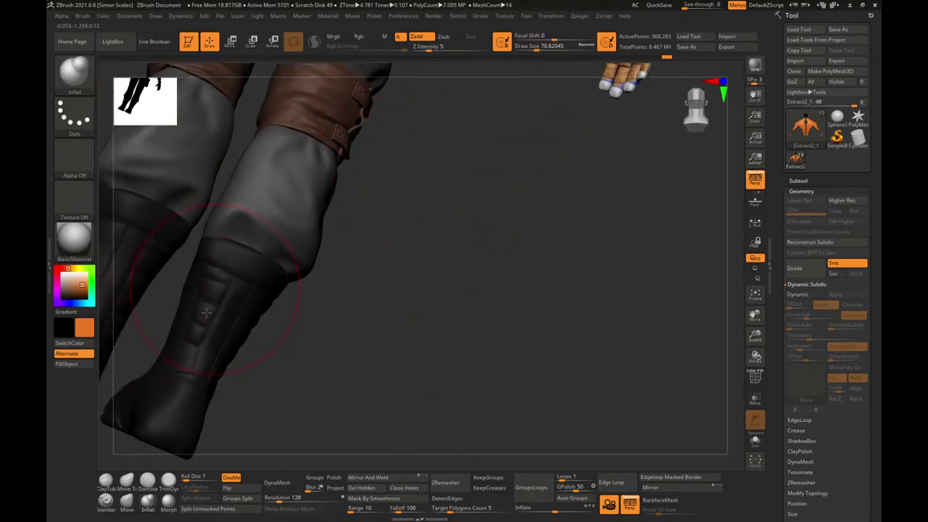
{"action": "mouse_move", "coordinate": [405, 252]}
{"action": "left_mouse_down"}
{"action": "mouse_move", "coordinate": [509, 157]}
{"action": "mouse_move", "coordinate": [493, 168]}
{"action": "left_mouse_up"}
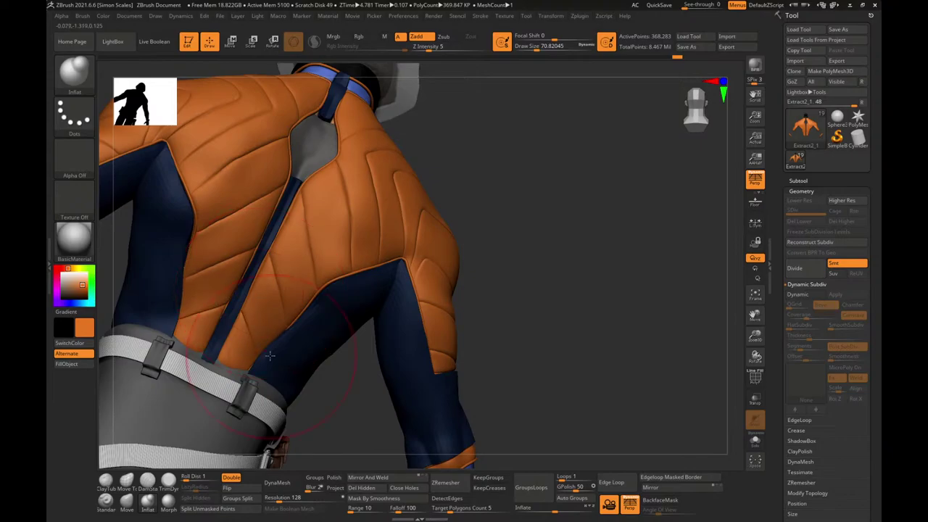
{"action": "left_click_drag", "start_coordinate": [484, 154], "coordinate": [374, 109]}
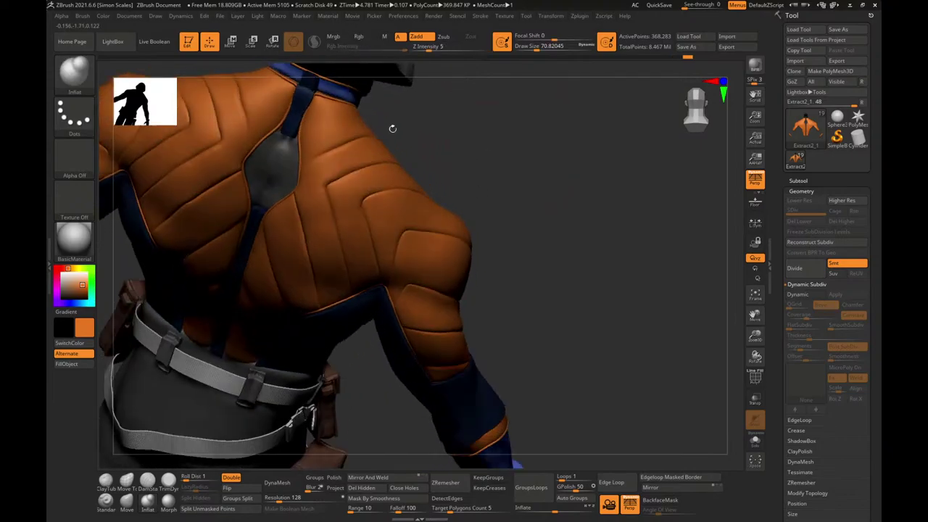
{"action": "key", "text": "shift"}
{"action": "mouse_move", "coordinate": [497, 133]}
{"action": "left_mouse_down"}
{"action": "mouse_move", "coordinate": [471, 158]}
{"action": "mouse_move", "coordinate": [473, 141]}
{"action": "mouse_move", "coordinate": [472, 161]}
{"action": "mouse_move", "coordinate": [493, 149]}
{"action": "mouse_move", "coordinate": [714, 145]}
{"action": "left_mouse_up"}
Step: Divide the jacket subtool twice in Geometry, from about 368 thousand to 5.312 million points
{"action": "left_click", "coordinate": [799, 181]}
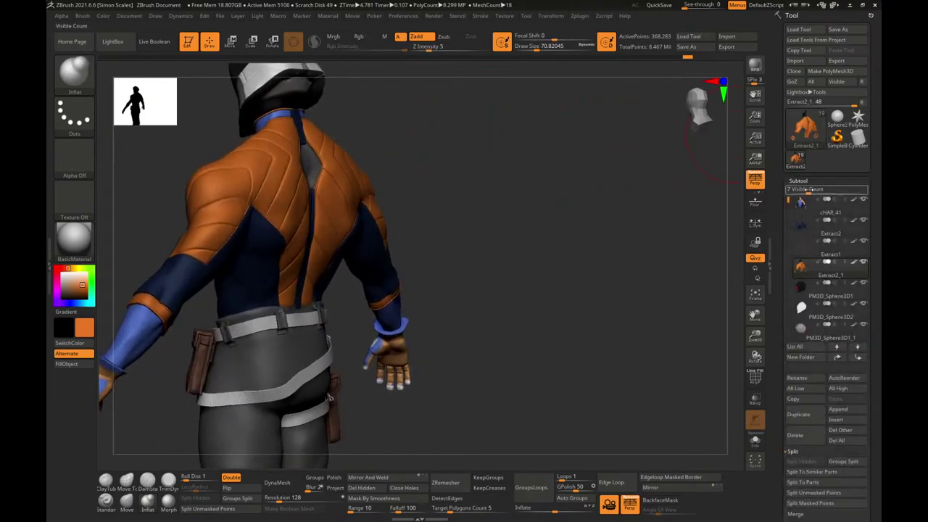
{"action": "left_click", "coordinate": [800, 182]}
{"action": "left_click", "coordinate": [802, 192]}
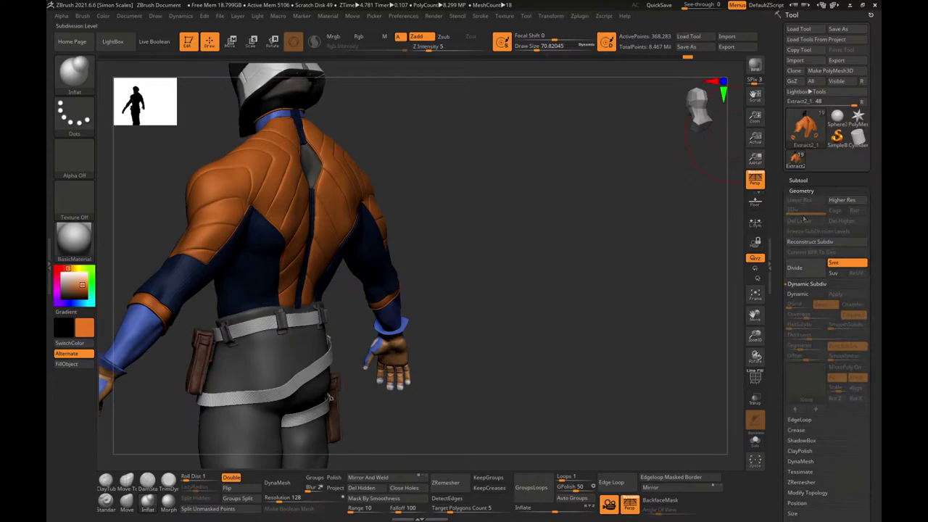
{"action": "left_click", "coordinate": [801, 268]}
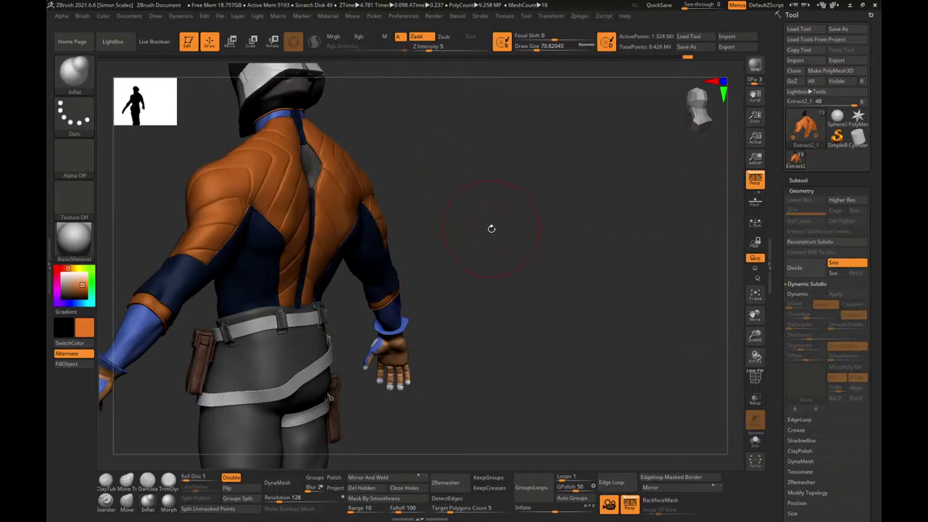
{"action": "left_click_drag", "start_coordinate": [491, 228], "coordinate": [551, 239]}
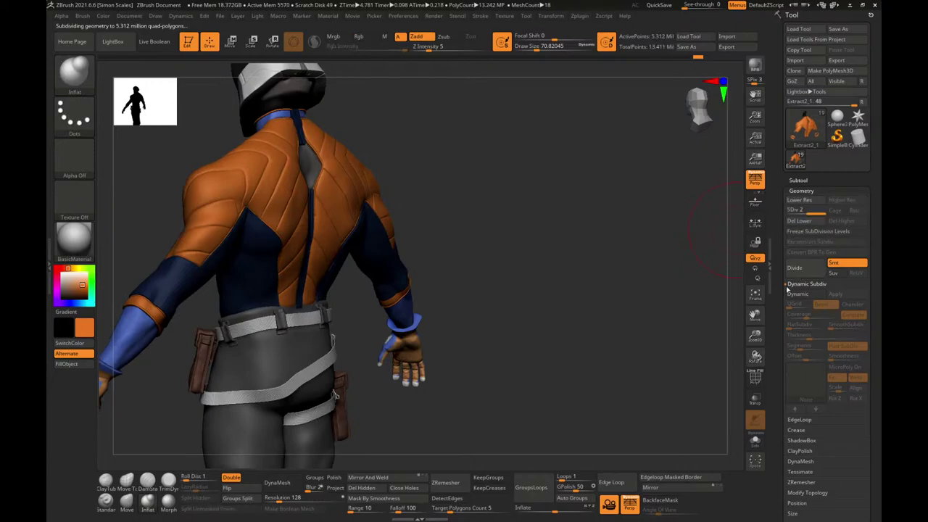
{"action": "left_click_drag", "start_coordinate": [580, 282], "coordinate": [487, 194]}
{"action": "mouse_move", "coordinate": [470, 158]}
{"action": "left_mouse_down"}
{"action": "mouse_move", "coordinate": [406, 203]}
{"action": "mouse_move", "coordinate": [325, 239]}
{"action": "left_mouse_up"}
{"action": "key", "text": "b"}
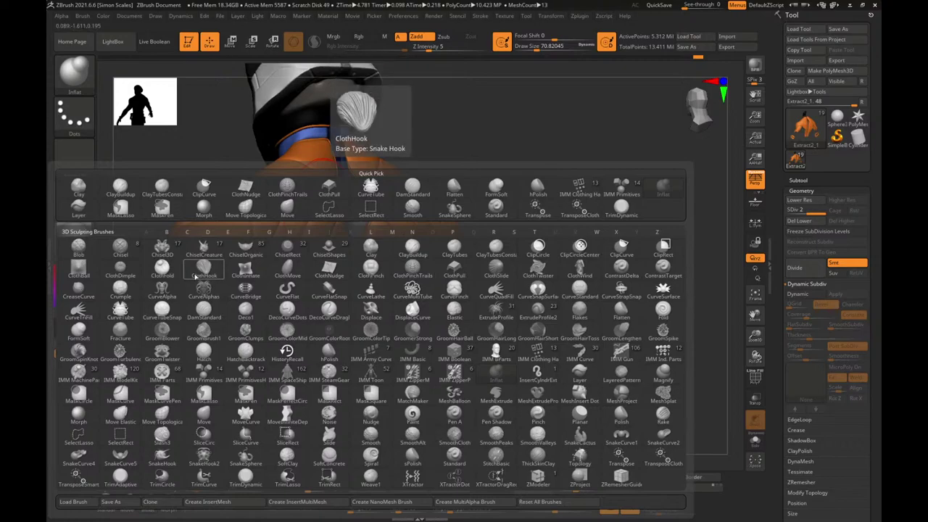
Step: Try a ClothDimple stroke on the back, then drop the jacket to subdivision level 1
{"action": "left_click", "coordinate": [120, 268]}
{"action": "left_click", "coordinate": [341, 275]}
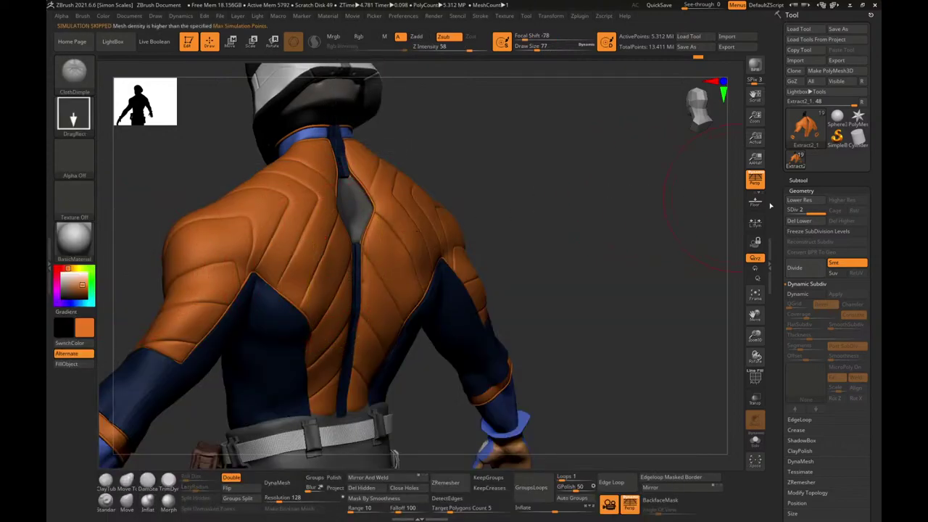
{"action": "key", "text": "shift+d"}
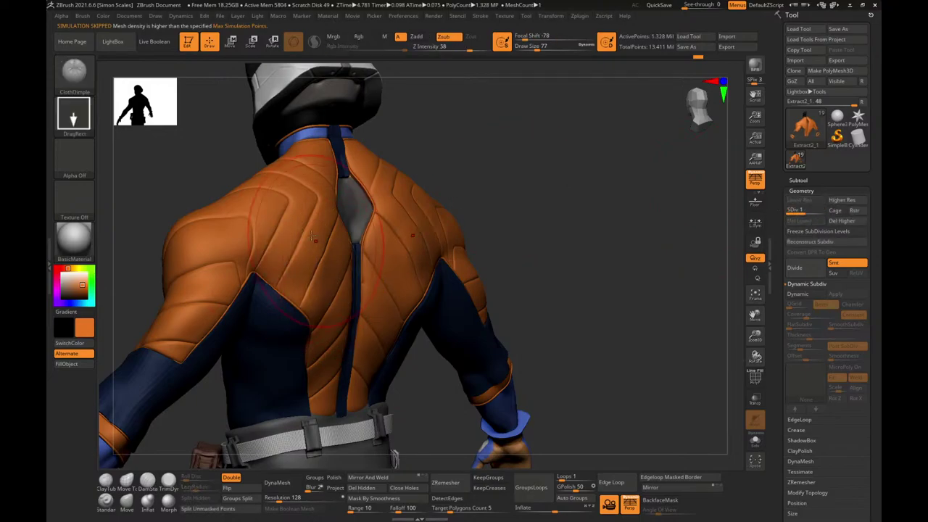
{"action": "left_click_drag", "start_coordinate": [481, 148], "coordinate": [439, 275]}
Step: Switch to the ClothNudge brush and then the ClothPull brush on a side-on torso view
{"action": "key", "text": "b"}
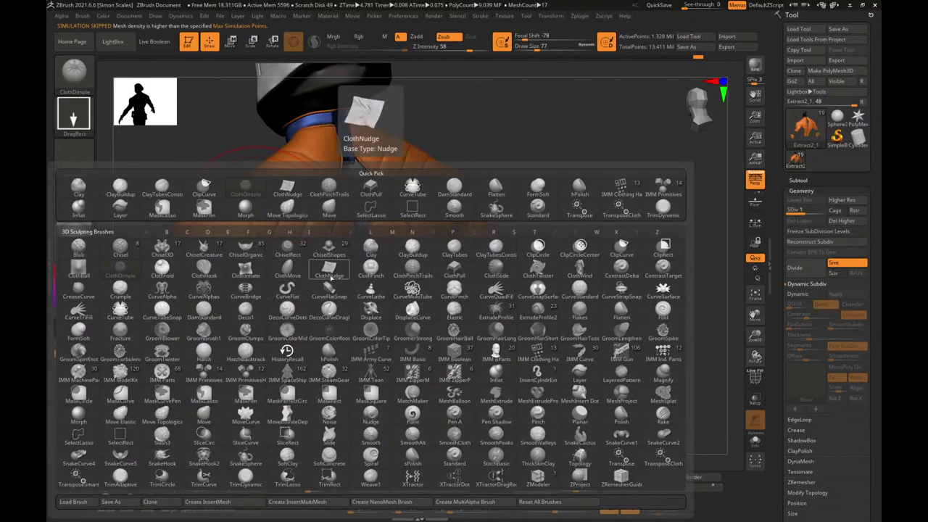
{"action": "left_click", "coordinate": [313, 267]}
{"action": "mouse_move", "coordinate": [514, 193]}
{"action": "left_mouse_down"}
{"action": "mouse_move", "coordinate": [549, 166]}
{"action": "mouse_move", "coordinate": [545, 196]}
{"action": "mouse_move", "coordinate": [450, 172]}
{"action": "left_mouse_up"}
{"action": "key", "text": "b"}
{"action": "left_click", "coordinate": [439, 190]}
Step: Switch to the DamStandard brush, then settle on the Standard brush
{"action": "key", "text": "b"}
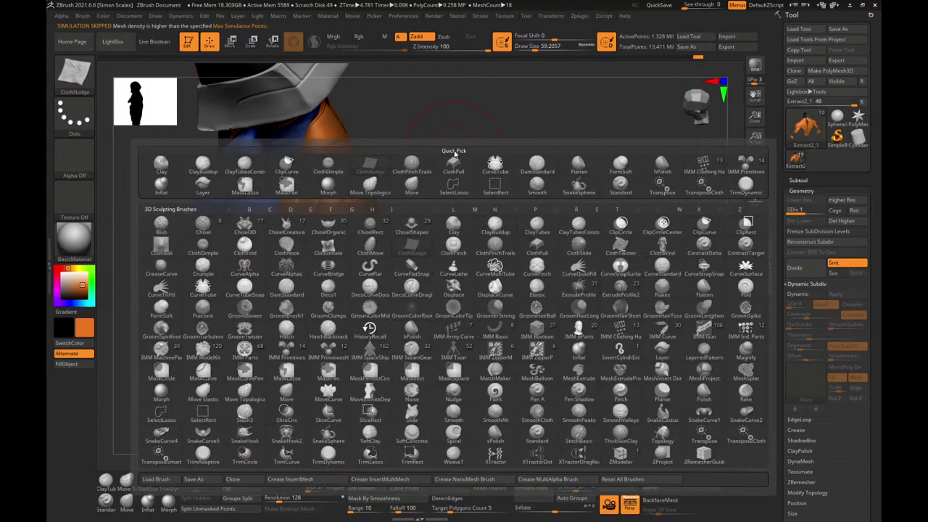
{"action": "key", "text": "d"}
{"action": "key", "text": "s"}
{"action": "mouse_move", "coordinate": [448, 149]}
{"action": "left_mouse_down"}
{"action": "mouse_move", "coordinate": [491, 135]}
{"action": "mouse_move", "coordinate": [494, 158]}
{"action": "mouse_move", "coordinate": [511, 143]}
{"action": "mouse_move", "coordinate": [479, 121]}
{"action": "mouse_move", "coordinate": [397, 209]}
{"action": "left_mouse_up"}
{"action": "key", "text": "b"}
{"action": "key", "text": "s"}
{"action": "key", "text": "t"}
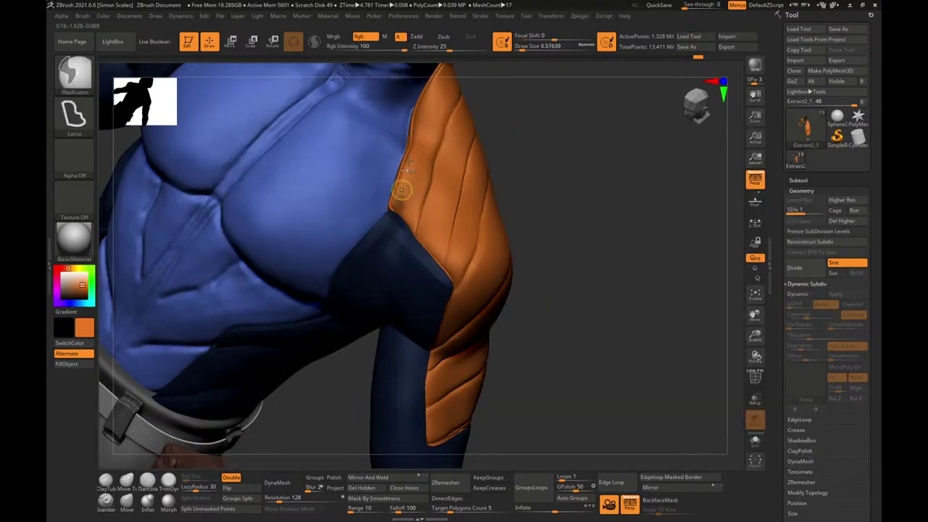
Step: Turn off Rgb and set the Standard brush to Focal Shift 38 and Draw Size 4.3
{"action": "left_click", "coordinate": [359, 36]}
{"action": "key", "text": "space"}
{"action": "left_click_drag", "start_coordinate": [395, 190], "coordinate": [390, 199]}
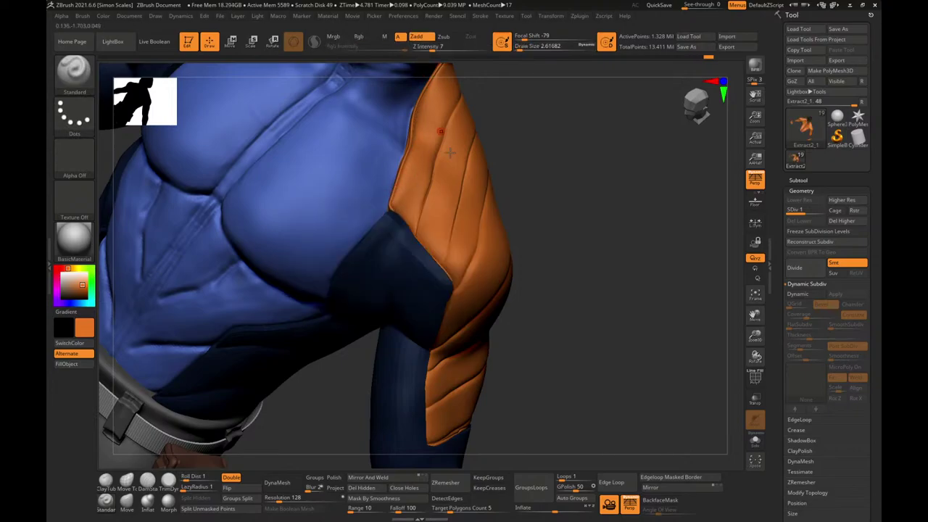
{"action": "key", "text": "space"}
{"action": "left_click_drag", "start_coordinate": [509, 200], "coordinate": [506, 200]}
{"action": "left_click_drag", "start_coordinate": [454, 186], "coordinate": [464, 185]}
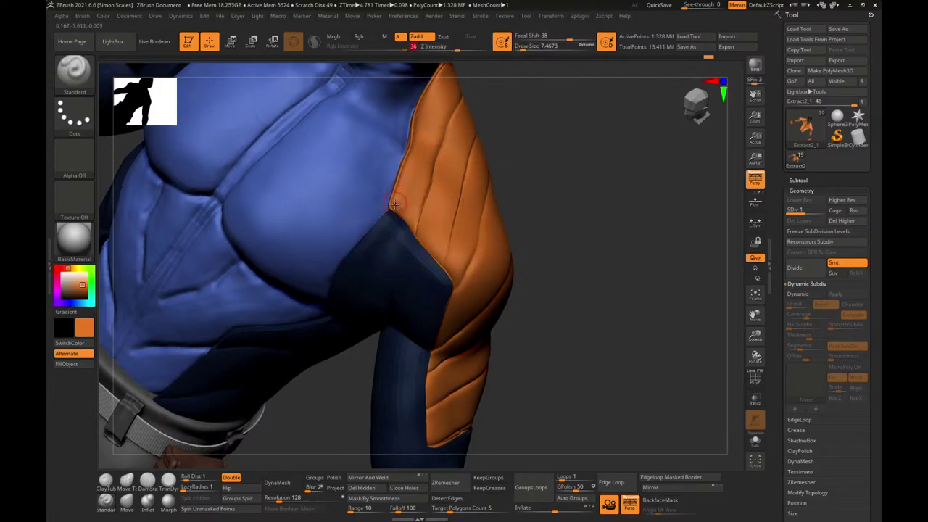
{"action": "key", "text": "space"}
{"action": "left_click_drag", "start_coordinate": [397, 204], "coordinate": [392, 206]}
Step: Sculpt the front shoulder seam, setting Z Intensity to 18 and then 15
{"action": "key", "text": "shift"}
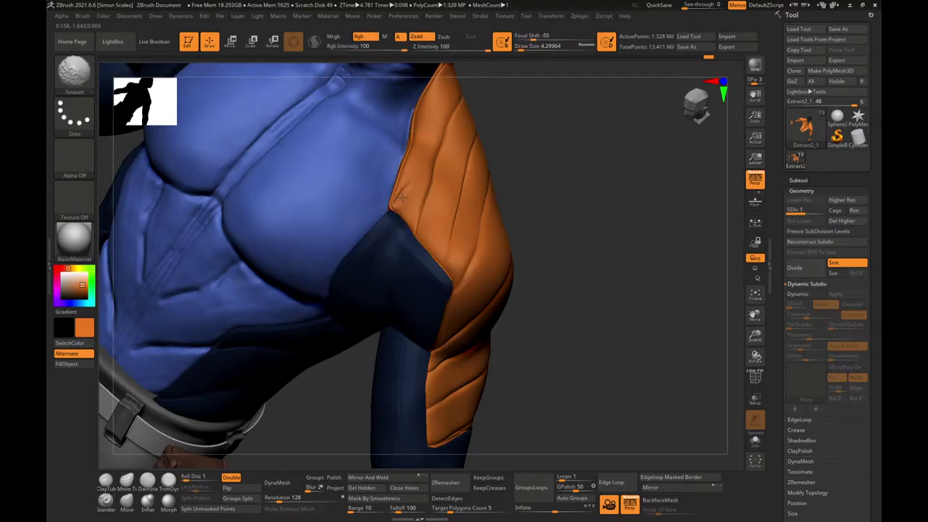
{"action": "left_click_drag", "start_coordinate": [455, 46], "coordinate": [426, 47]}
{"action": "left_click_drag", "start_coordinate": [517, 130], "coordinate": [391, 211]}
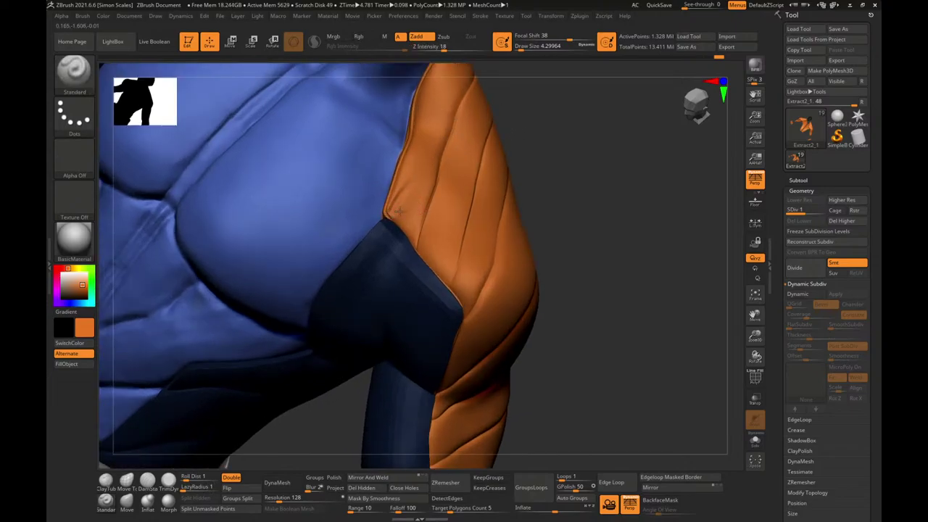
{"action": "left_click_drag", "start_coordinate": [541, 152], "coordinate": [431, 155]}
{"action": "key", "text": "ctrl"}
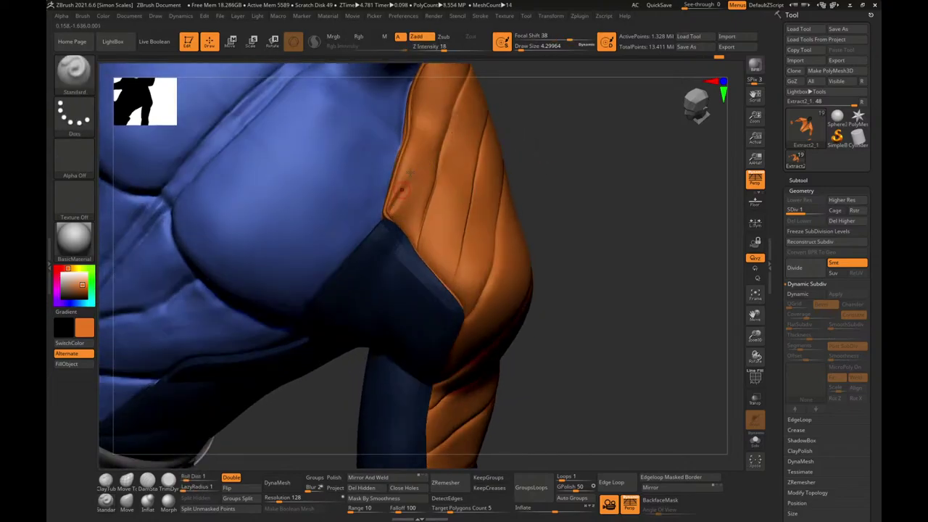
{"action": "left_click_drag", "start_coordinate": [443, 49], "coordinate": [437, 48]}
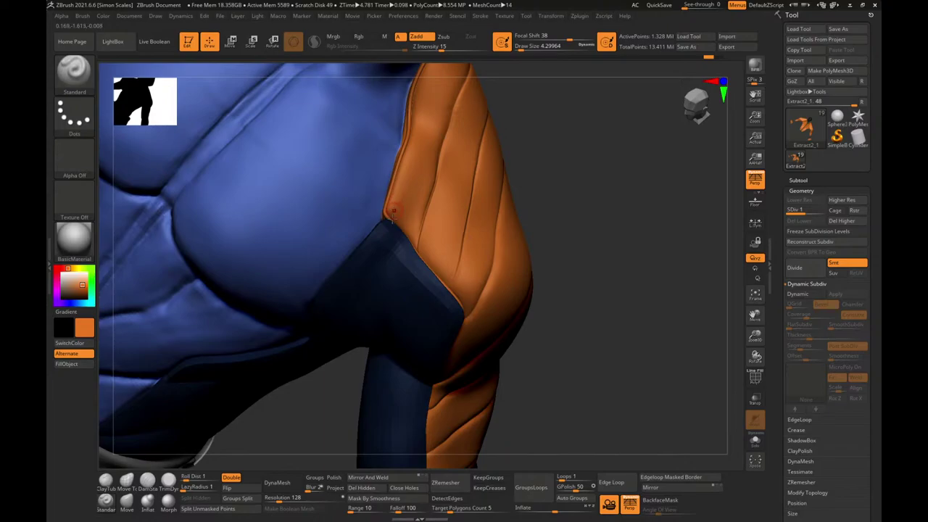
{"action": "left_click_drag", "start_coordinate": [556, 155], "coordinate": [573, 139]}
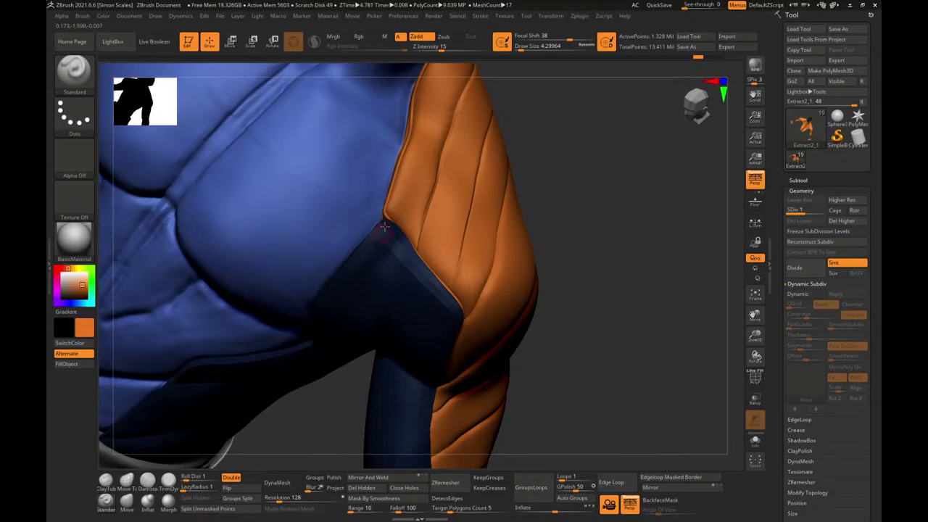
{"action": "left_click_drag", "start_coordinate": [563, 132], "coordinate": [551, 134]}
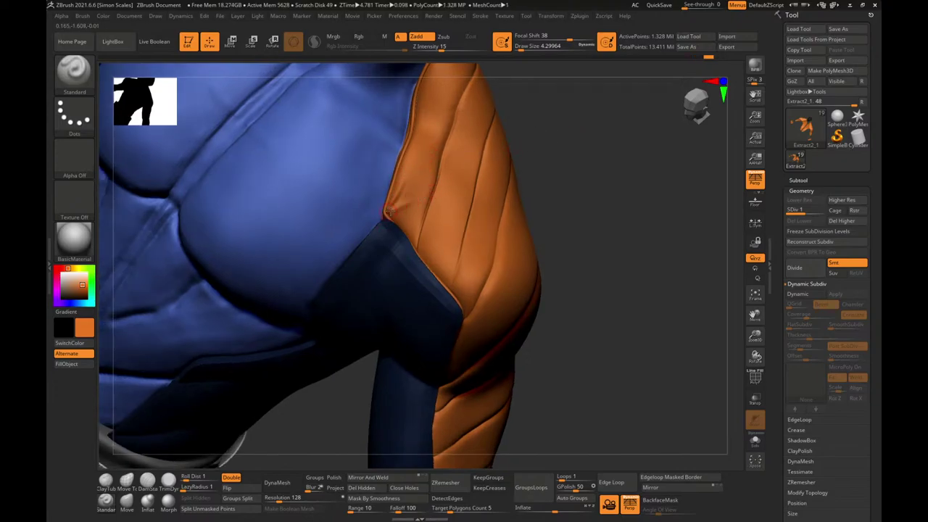
Step: Smooth the front seam where the orange shoulder meets the navy side panel
{"action": "key", "text": "shift"}
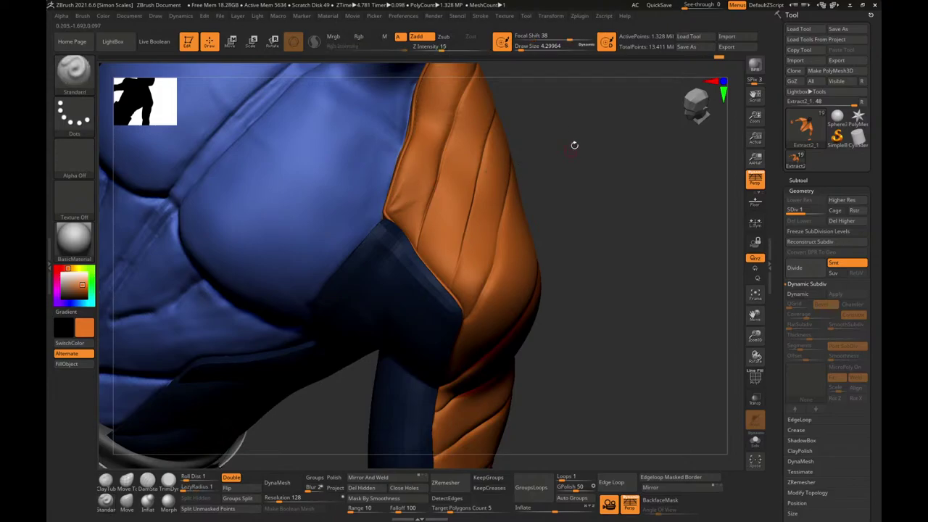
{"action": "left_click_drag", "start_coordinate": [574, 145], "coordinate": [522, 161]}
{"action": "left_click_drag", "start_coordinate": [450, 189], "coordinate": [429, 237]}
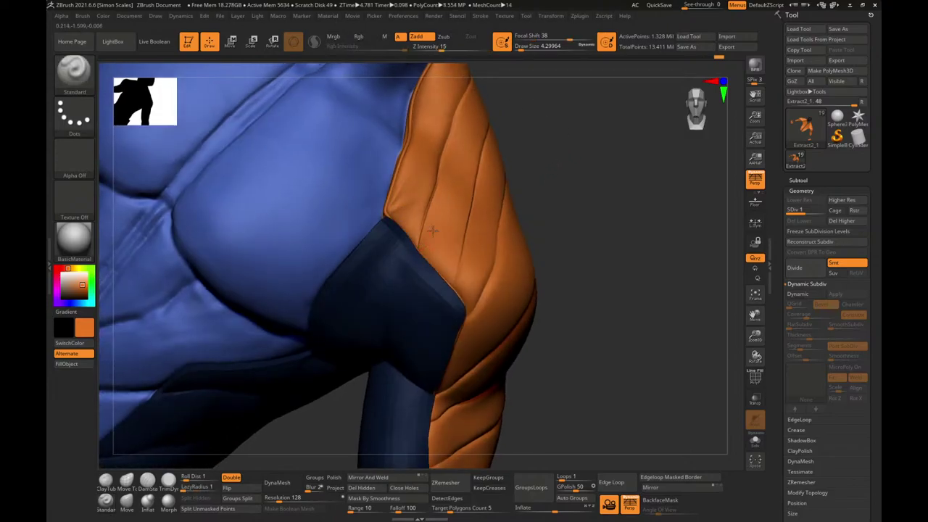
{"action": "key", "text": "shift"}
{"action": "left_click_drag", "start_coordinate": [536, 124], "coordinate": [461, 112]}
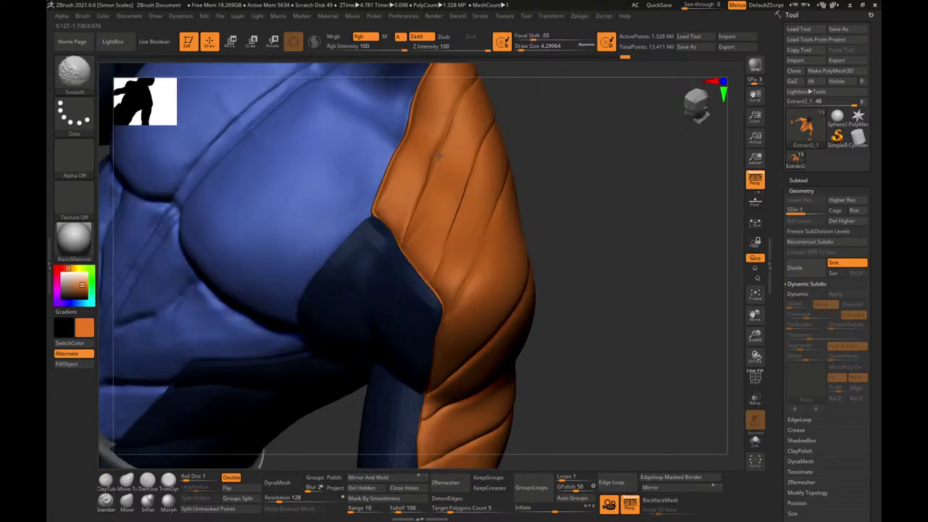
{"action": "mouse_move", "coordinate": [578, 201]}
{"action": "left_mouse_down"}
{"action": "mouse_move", "coordinate": [561, 221]}
{"action": "mouse_move", "coordinate": [471, 165]}
{"action": "left_mouse_up"}
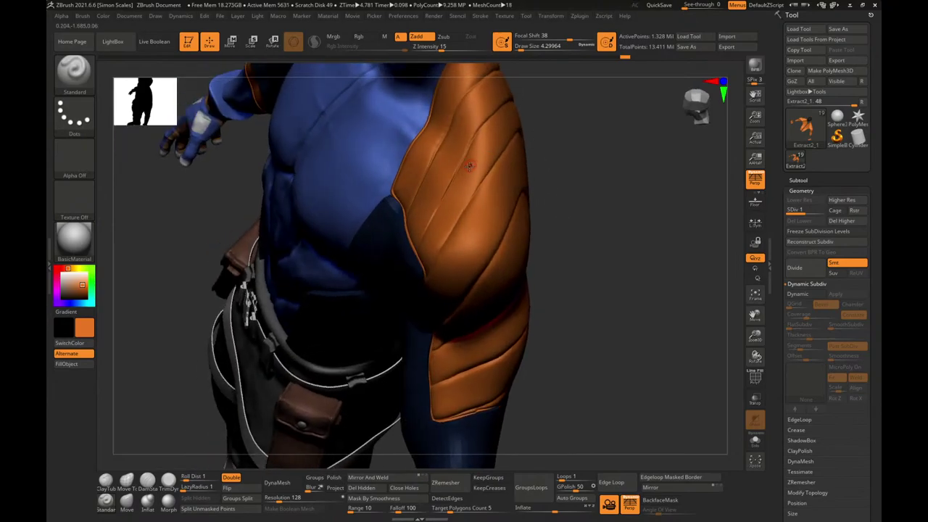
{"action": "key", "text": "shift"}
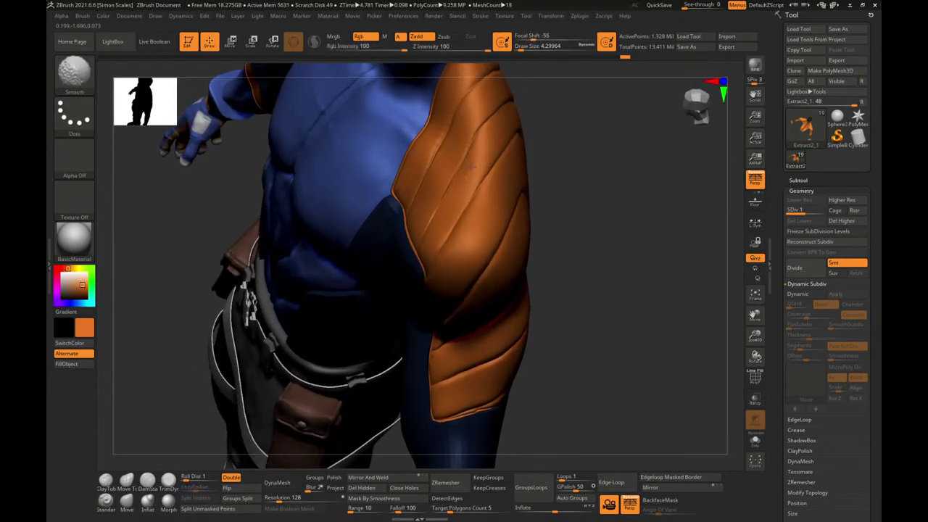
{"action": "key", "text": "f"}
{"action": "mouse_move", "coordinate": [556, 129]}
{"action": "left_mouse_down"}
{"action": "mouse_move", "coordinate": [549, 141]}
{"action": "mouse_move", "coordinate": [556, 138]}
{"action": "mouse_move", "coordinate": [503, 160]}
{"action": "mouse_move", "coordinate": [551, 229]}
{"action": "mouse_move", "coordinate": [469, 262]}
{"action": "mouse_move", "coordinate": [433, 290]}
{"action": "left_mouse_up"}
Step: Smooth the back shoulder seam and raise Z Intensity to 19
{"action": "key", "text": "shift"}
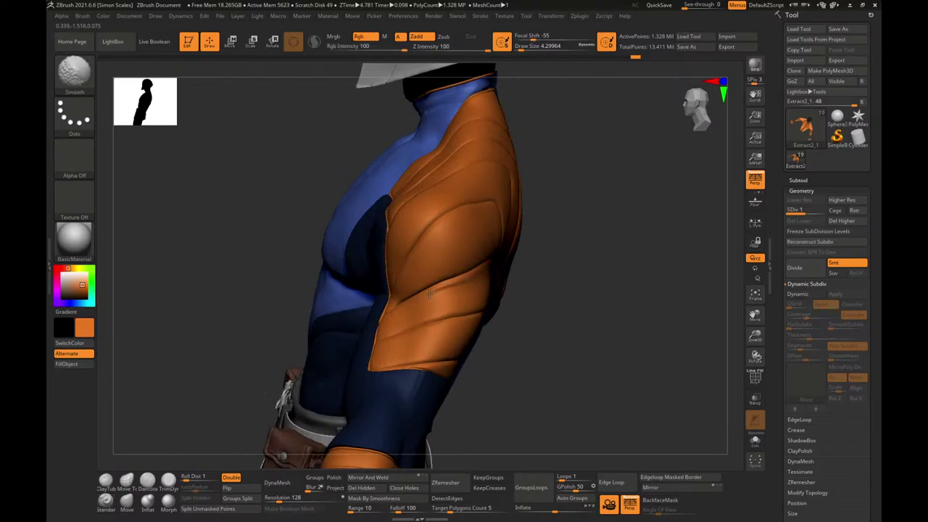
{"action": "left_click_drag", "start_coordinate": [513, 268], "coordinate": [494, 267]}
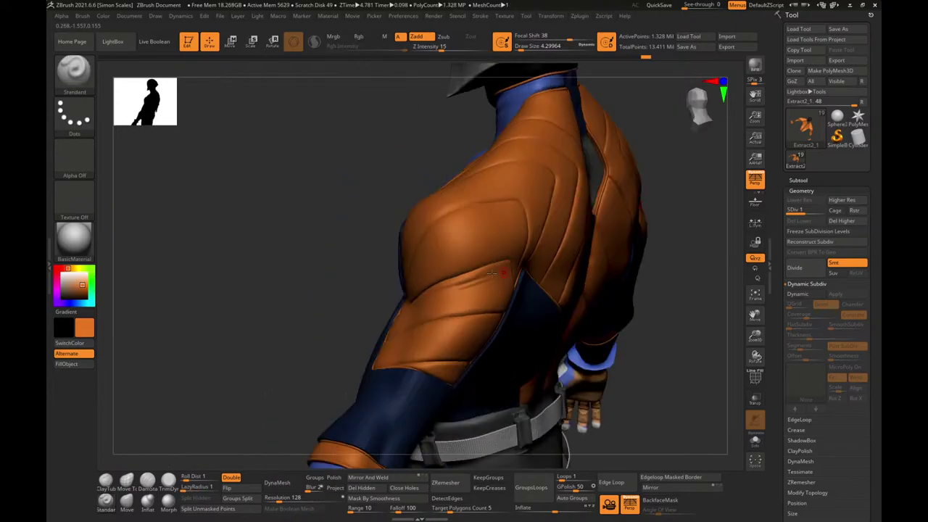
{"action": "key", "text": "shift"}
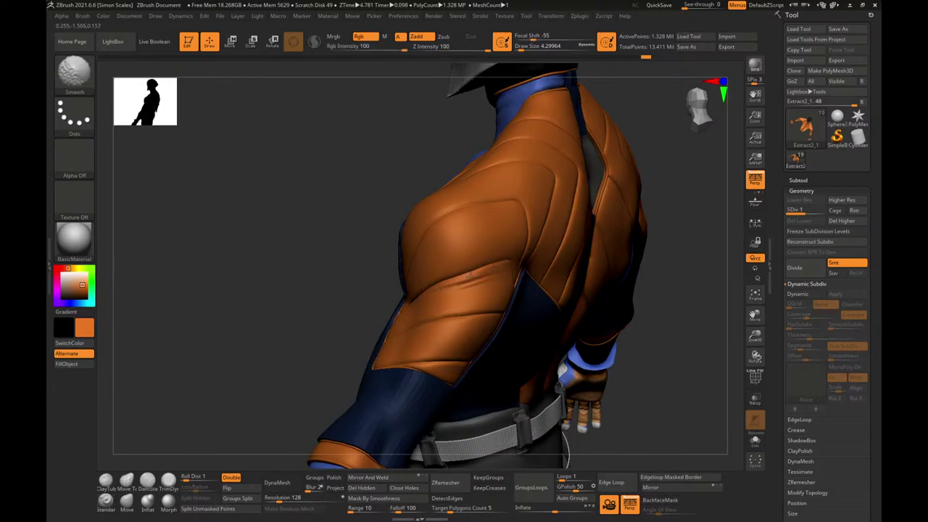
{"action": "left_click_drag", "start_coordinate": [348, 302], "coordinate": [540, 269]}
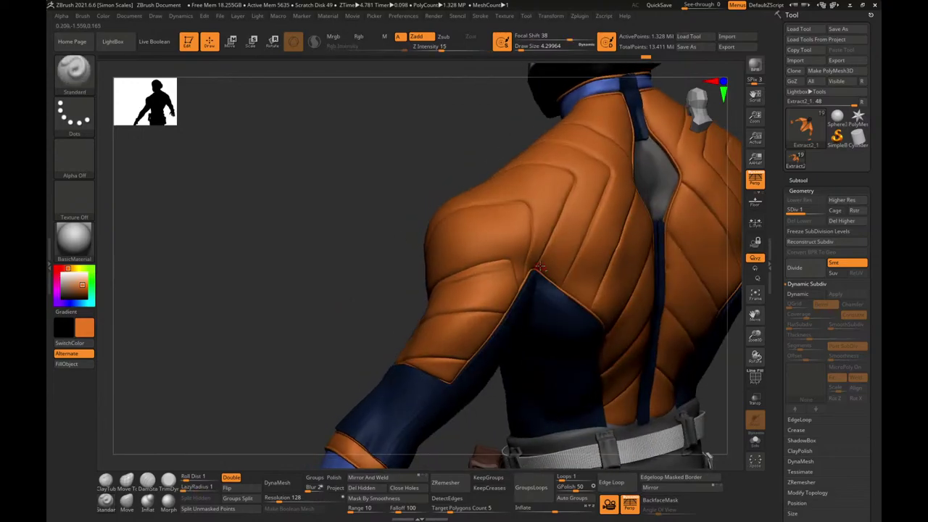
{"action": "left_click_drag", "start_coordinate": [380, 296], "coordinate": [454, 234]}
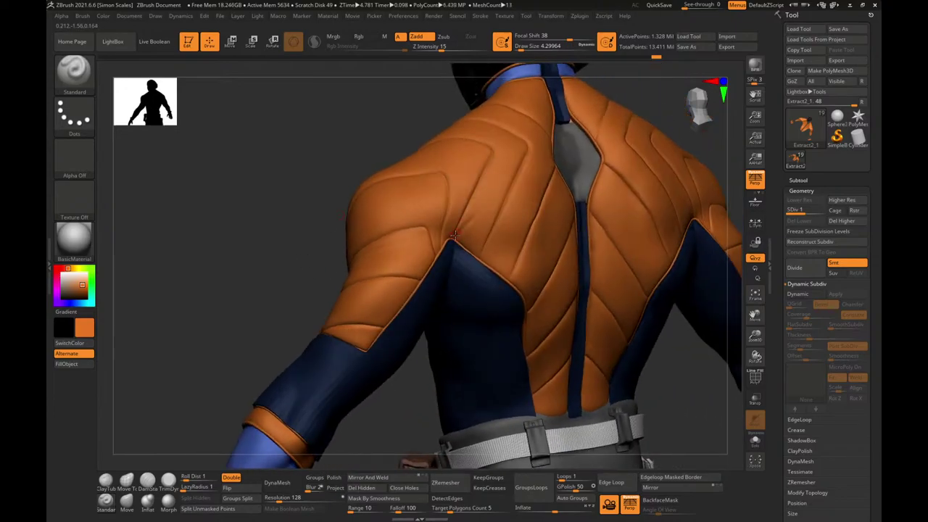
{"action": "left_click_drag", "start_coordinate": [449, 47], "coordinate": [456, 47]}
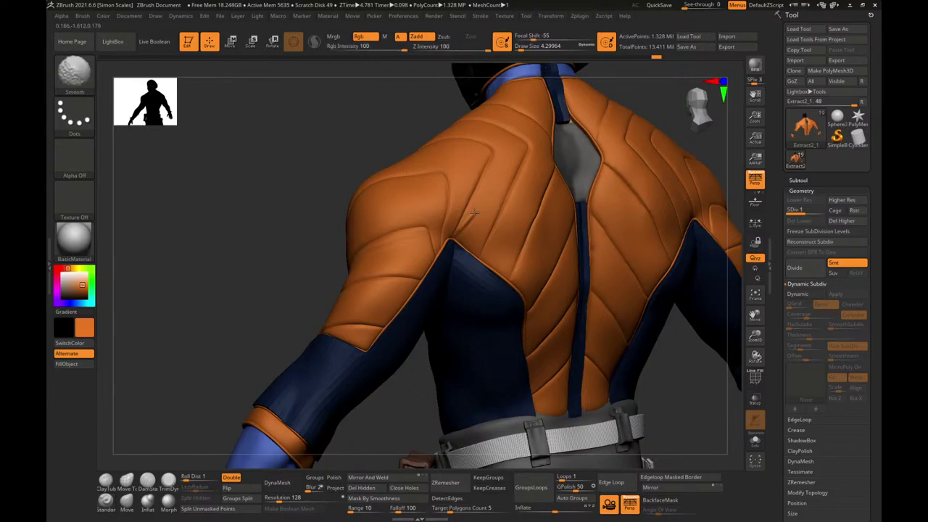
Step: Keep sculpting and smoothing the back seam with Draw Size enlarged to 6.58
{"action": "left_click_drag", "start_coordinate": [408, 359], "coordinate": [446, 189]}
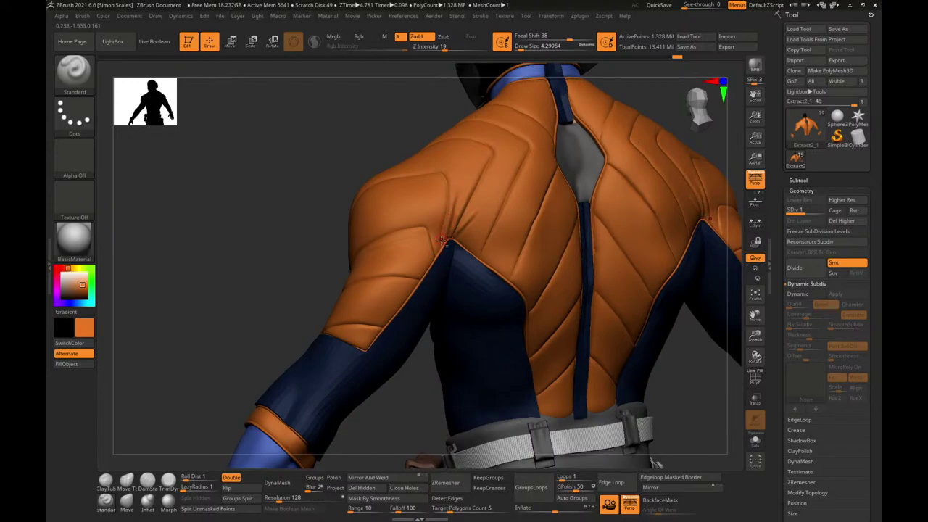
{"action": "key", "text": "shift"}
{"action": "right_click_drag", "start_coordinate": [311, 280], "coordinate": [454, 203]}
{"action": "key", "text": "space"}
{"action": "left_click_drag", "start_coordinate": [454, 203], "coordinate": [458, 204]}
{"action": "mouse_move", "coordinate": [333, 279]}
{"action": "right_mouse_down"}
{"action": "mouse_move", "coordinate": [453, 178]}
{"action": "mouse_move", "coordinate": [453, 232]}
{"action": "right_mouse_up"}
{"action": "key", "text": "shift"}
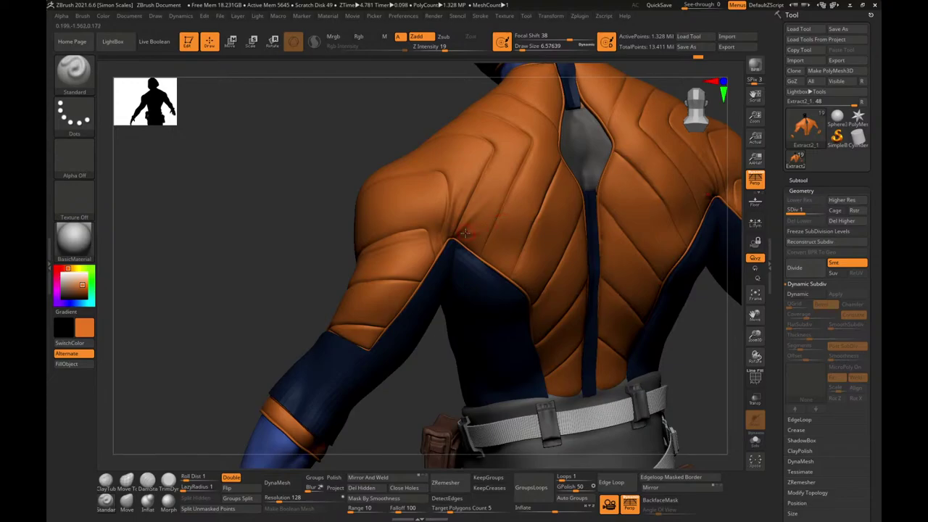
Step: Smooth the quilted shoulder and set brush strength to 10 with a smaller Draw Size
{"action": "left_click", "coordinate": [82, 16]}
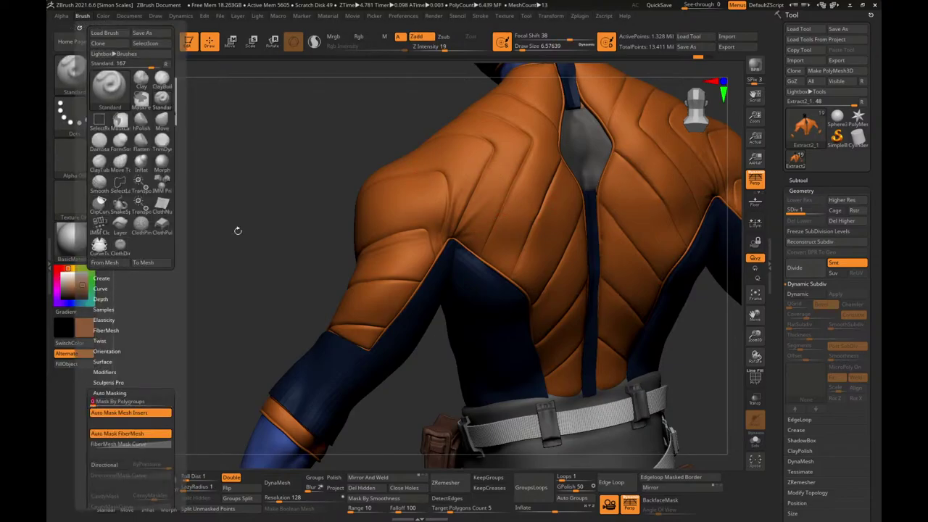
{"action": "right_click_drag", "start_coordinate": [426, 177], "coordinate": [481, 215]}
{"action": "right_click_drag", "start_coordinate": [313, 276], "coordinate": [508, 215]}
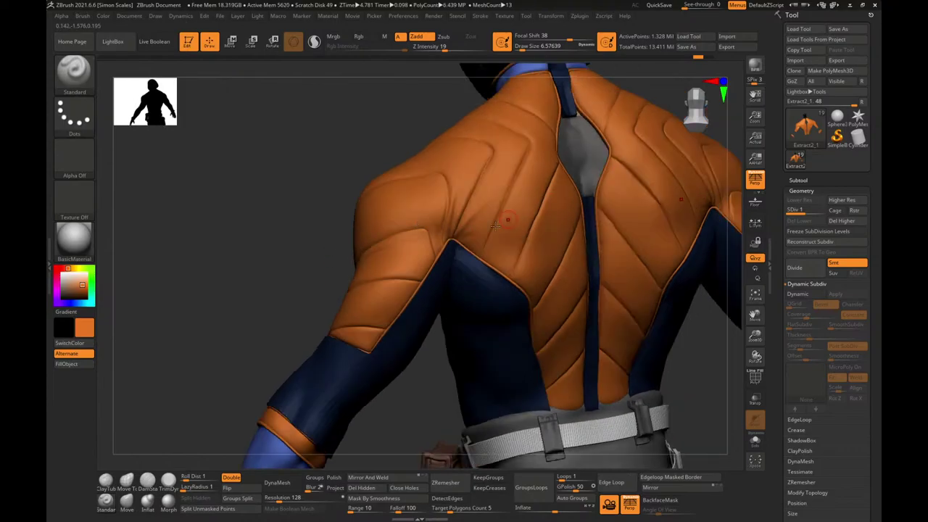
{"action": "key", "text": "shift"}
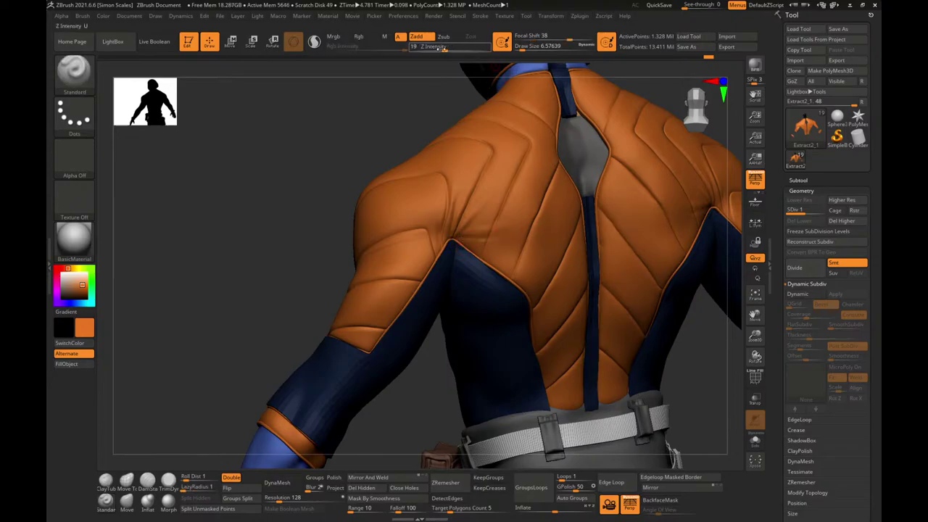
{"action": "key", "text": "space"}
{"action": "mouse_move", "coordinate": [480, 239]}
{"action": "left_mouse_down"}
{"action": "mouse_move", "coordinate": [514, 235]}
{"action": "mouse_move", "coordinate": [495, 229]}
{"action": "mouse_move", "coordinate": [505, 226]}
{"action": "left_mouse_up"}
{"action": "key", "text": "space"}
{"action": "key", "text": "space"}
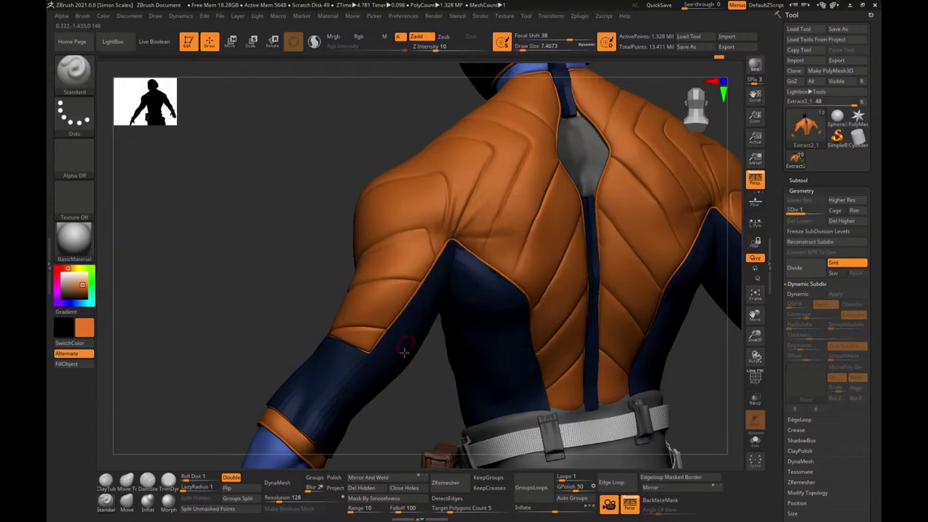
Step: Rotate to inspect the left shoulder, then frame the character facing front
{"action": "left_click_drag", "start_coordinate": [417, 378], "coordinate": [444, 231]}
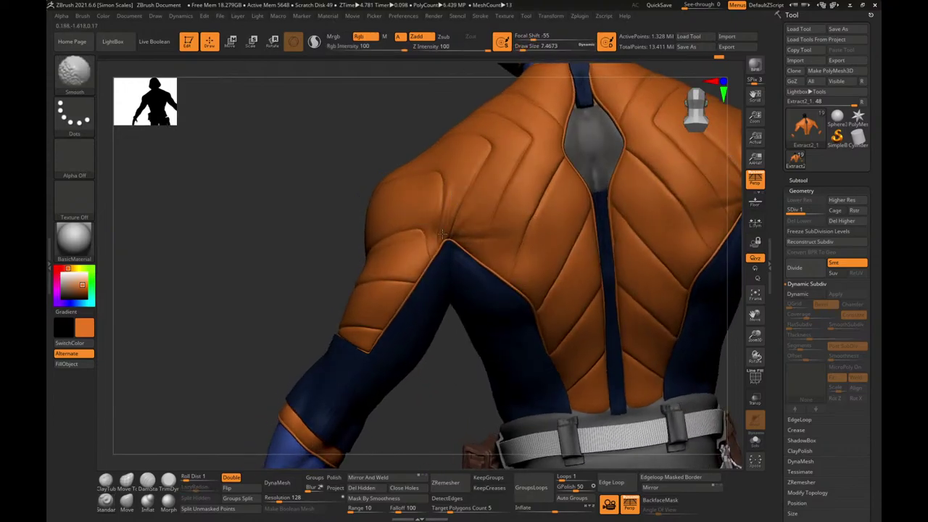
{"action": "left_click_drag", "start_coordinate": [432, 334], "coordinate": [485, 190]}
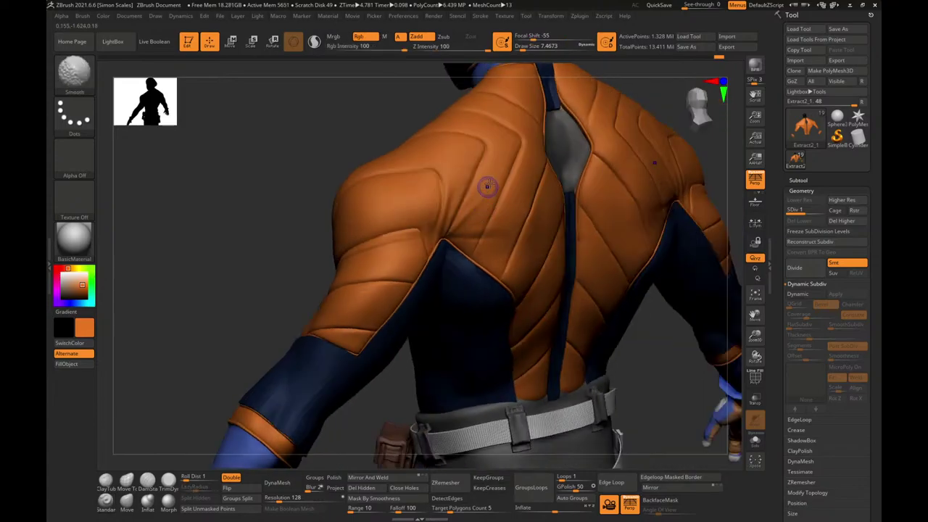
{"action": "left_click_drag", "start_coordinate": [379, 411], "coordinate": [366, 401]}
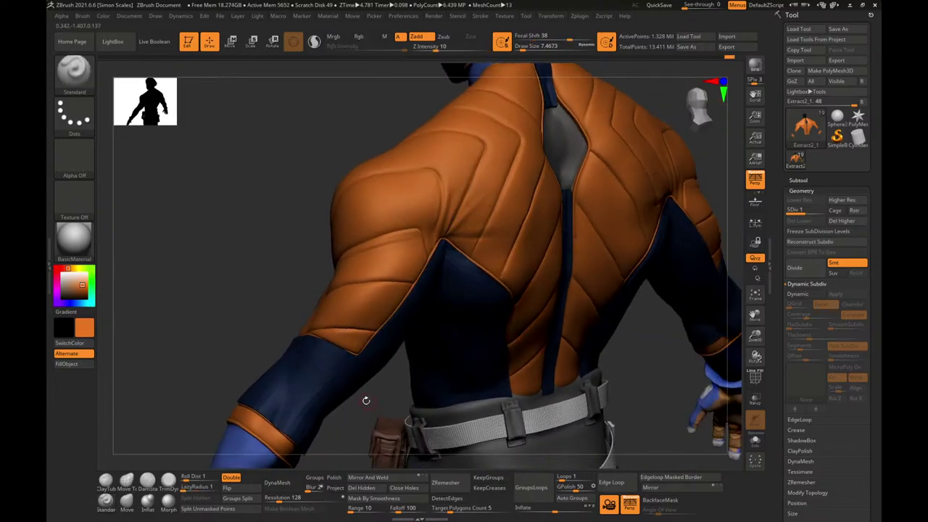
{"action": "left_click_drag", "start_coordinate": [387, 250], "coordinate": [221, 194]}
{"action": "key", "text": "f"}
{"action": "left_click_drag", "start_coordinate": [558, 184], "coordinate": [390, 247]}
Step: Select the Extract2 navy side panel, check PolyFrame, and apply Dynamic Subdiv to reach 26,308 points
{"action": "left_click", "coordinate": [391, 247], "text": "alt"}
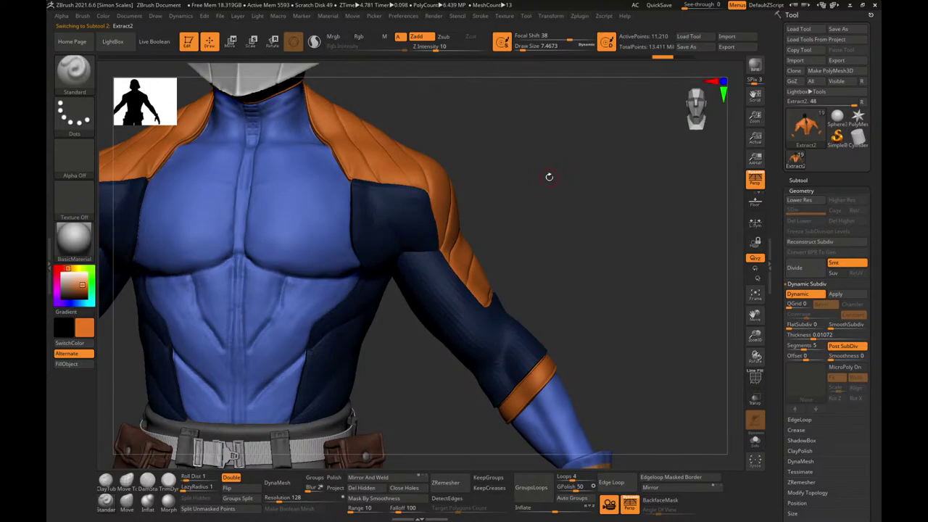
{"action": "left_click_drag", "start_coordinate": [535, 210], "coordinate": [404, 395]}
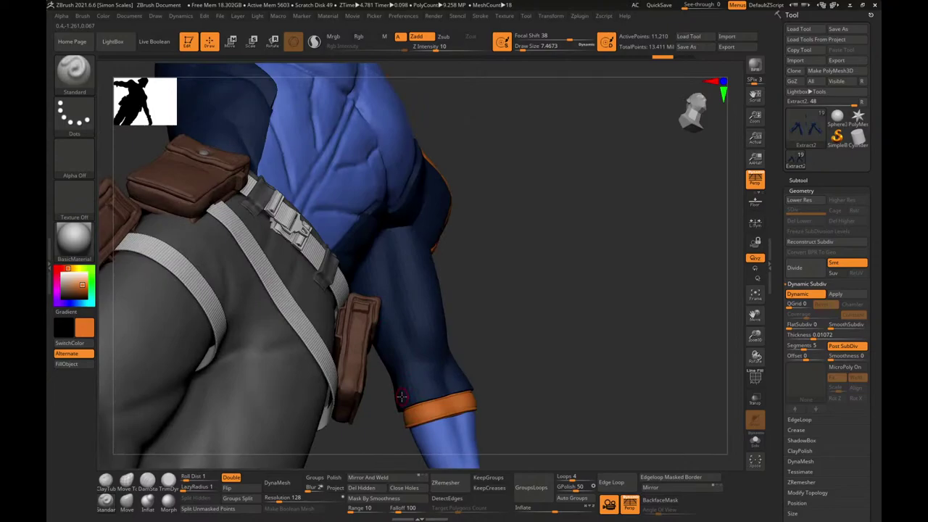
{"action": "left_click_drag", "start_coordinate": [506, 244], "coordinate": [525, 163]}
{"action": "key", "text": "shift+f"}
{"action": "key", "text": "shift+f"}
{"action": "left_click_drag", "start_coordinate": [522, 205], "coordinate": [532, 203]}
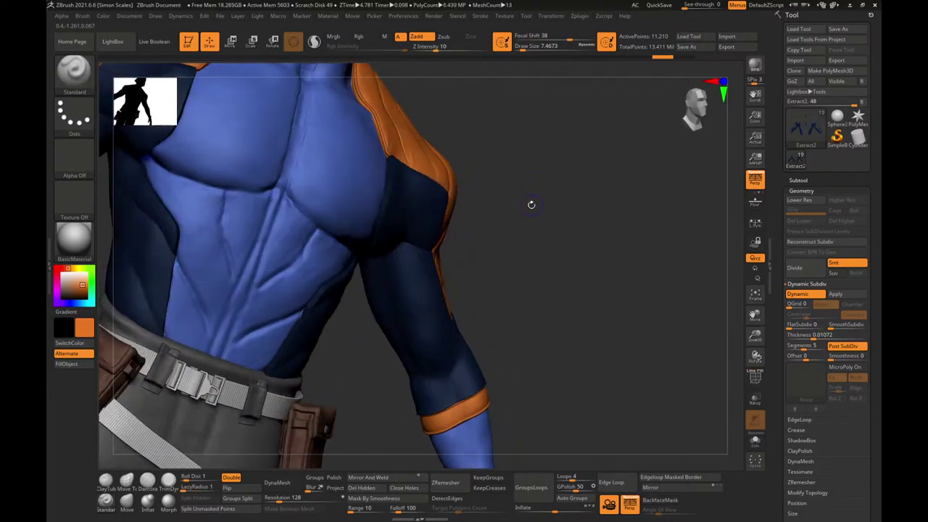
{"action": "key", "text": "shift+f"}
{"action": "mouse_move", "coordinate": [582, 222]}
{"action": "left_mouse_down"}
{"action": "mouse_move", "coordinate": [556, 289]}
{"action": "mouse_move", "coordinate": [559, 213]}
{"action": "left_mouse_up"}
{"action": "left_click", "coordinate": [835, 293]}
{"action": "key", "text": "shift+f"}
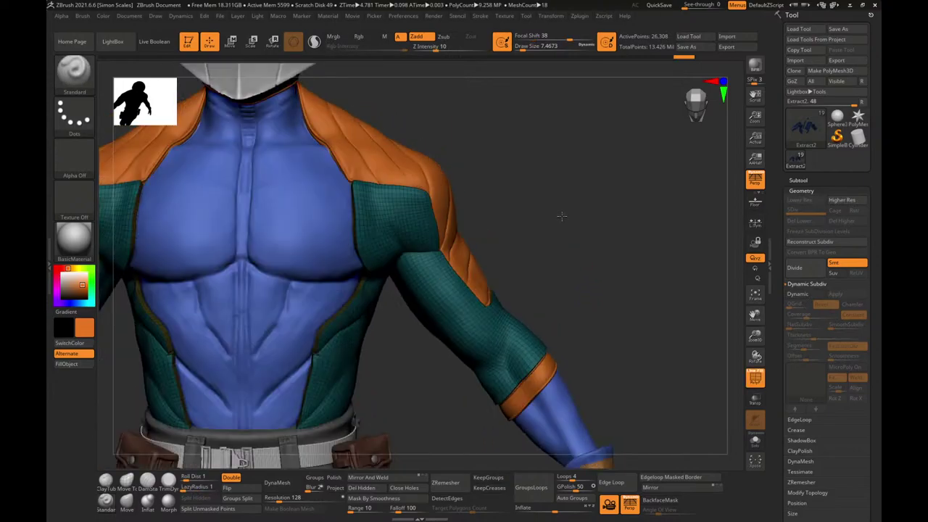
Step: Save the character as a new ZTool with the version number in its file name incremented
{"action": "left_click", "coordinate": [838, 29]}
{"action": "left_click_drag", "start_coordinate": [242, 248], "coordinate": [234, 249]}
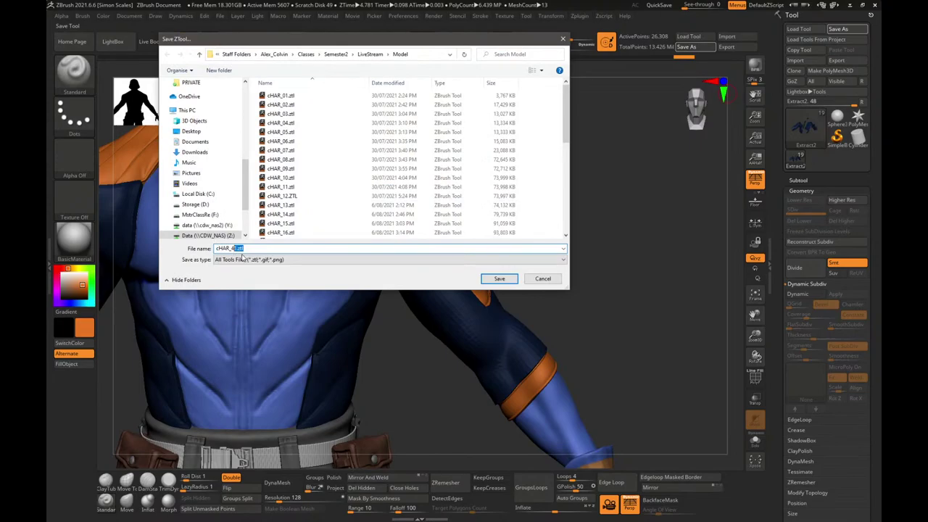
{"action": "key", "text": "Return"}
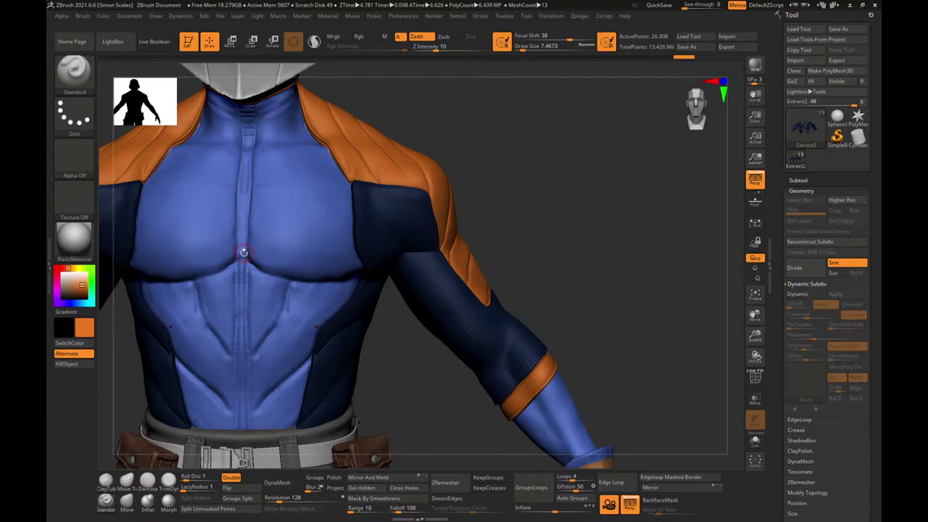
Step: Show Tool > Deformation instead of Geometry, frame the character front-on, then switch to Names.txt
{"action": "left_click_drag", "start_coordinate": [508, 177], "coordinate": [515, 142]}
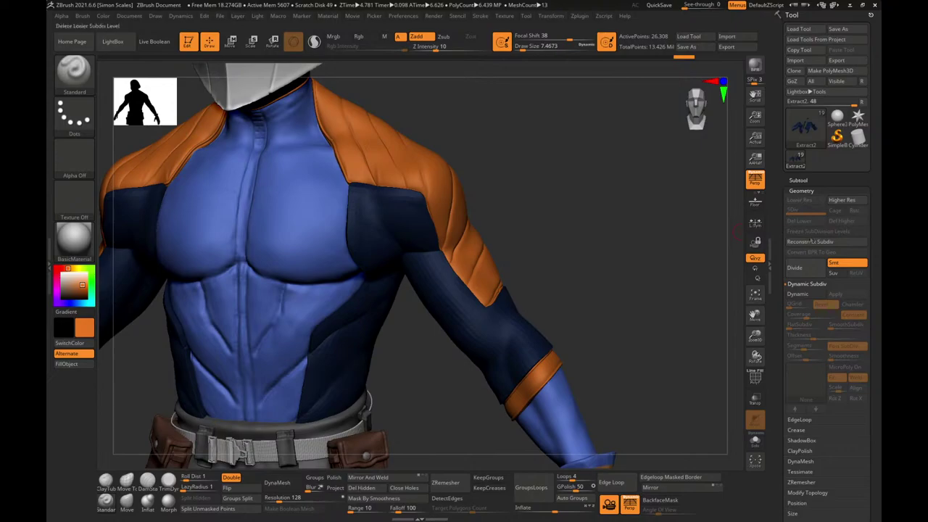
{"action": "left_click", "coordinate": [801, 190]}
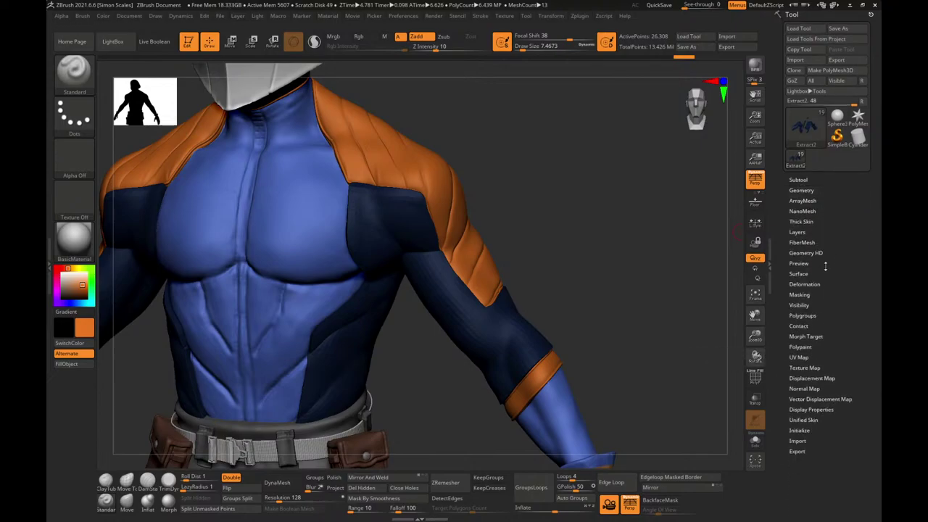
{"action": "left_click", "coordinate": [805, 284]}
{"action": "scroll", "coordinate": [840, 264], "scroll_direction": "down", "scroll_amount": 5}
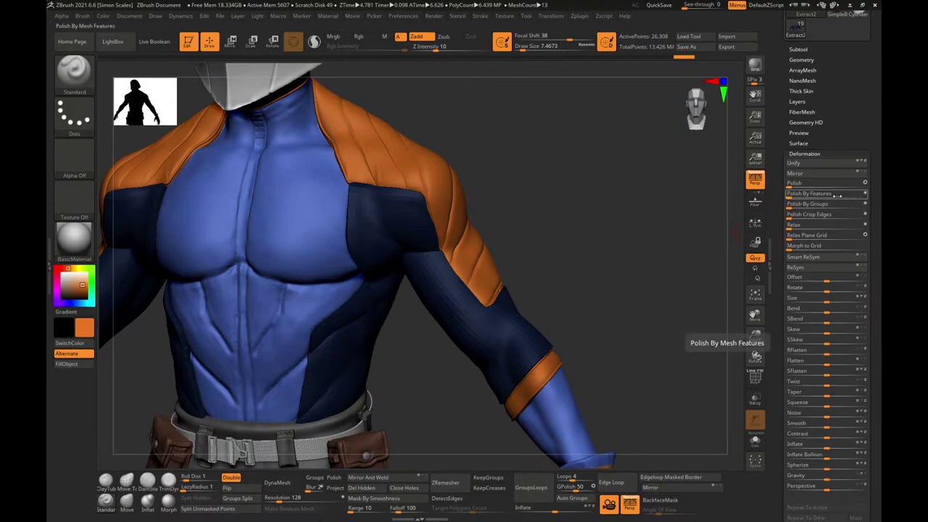
{"action": "key", "text": "f"}
{"action": "scroll", "coordinate": [525, 154], "scroll_direction": "up", "scroll_amount": 3}
{"action": "scroll", "coordinate": [525, 158], "scroll_direction": "down", "scroll_amount": 5}
{"action": "left_click_drag", "start_coordinate": [418, 108], "coordinate": [503, 199]}
{"action": "key", "text": "alt+Tab"}
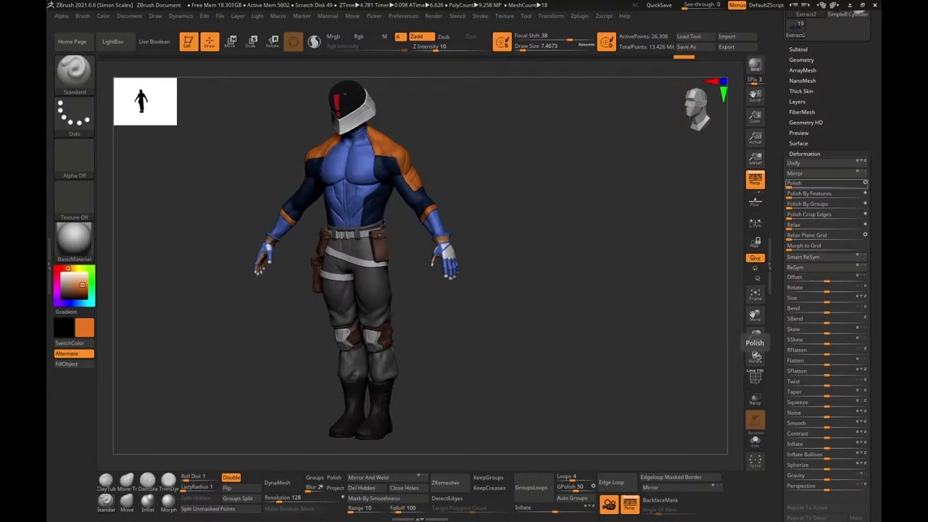
{"action": "key", "text": "alt+Tab"}
{"action": "left_click_drag", "start_coordinate": [798, 330], "coordinate": [572, 105]}
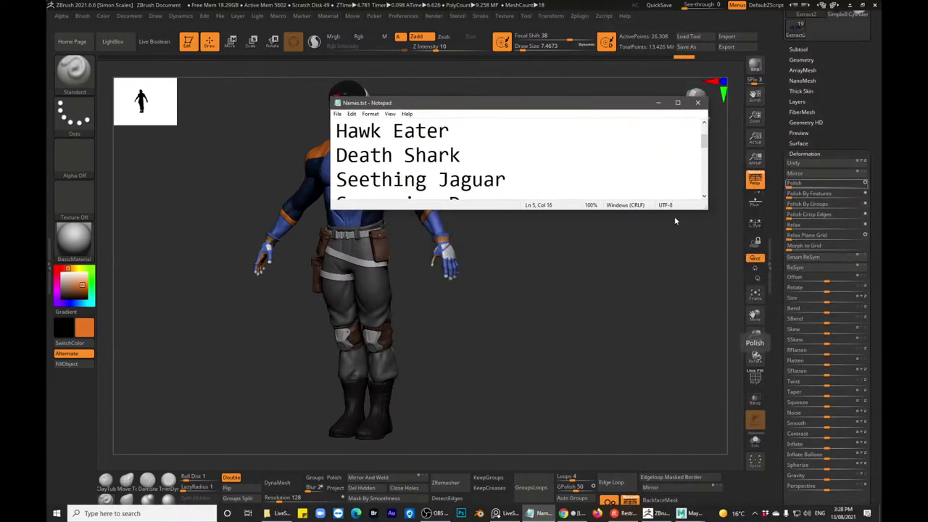
{"action": "left_click_drag", "start_coordinate": [682, 211], "coordinate": [763, 505]}
{"action": "left_click_drag", "start_coordinate": [570, 106], "coordinate": [573, 23]}
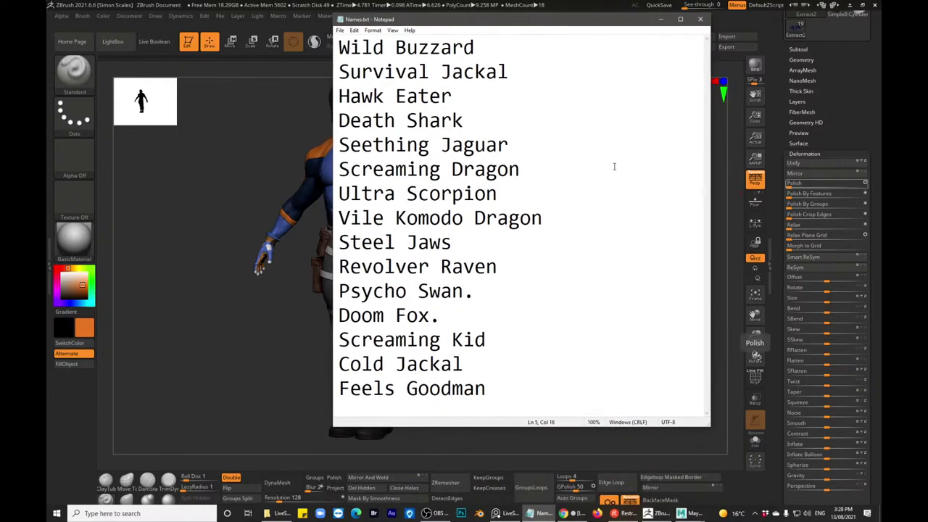
{"action": "left_click_drag", "start_coordinate": [699, 428], "coordinate": [701, 467]}
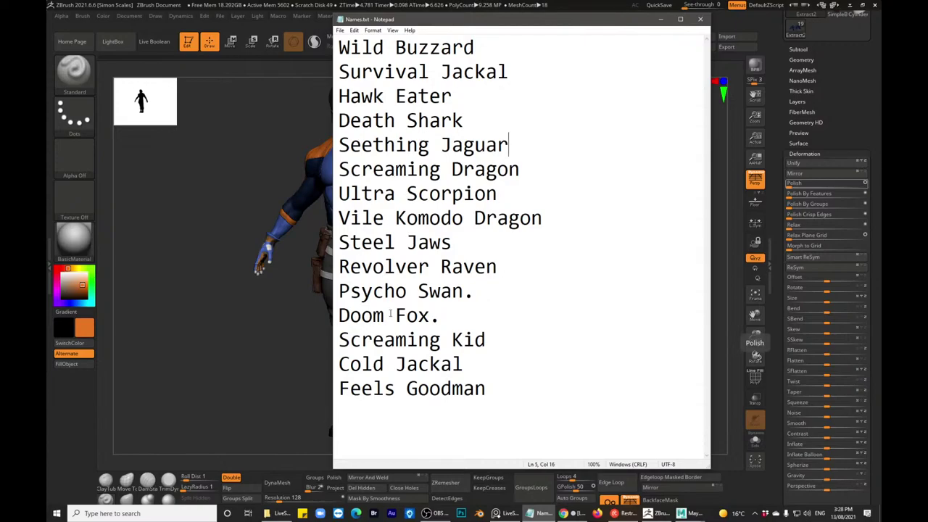
{"action": "left_click_drag", "start_coordinate": [339, 169], "coordinate": [519, 168]}
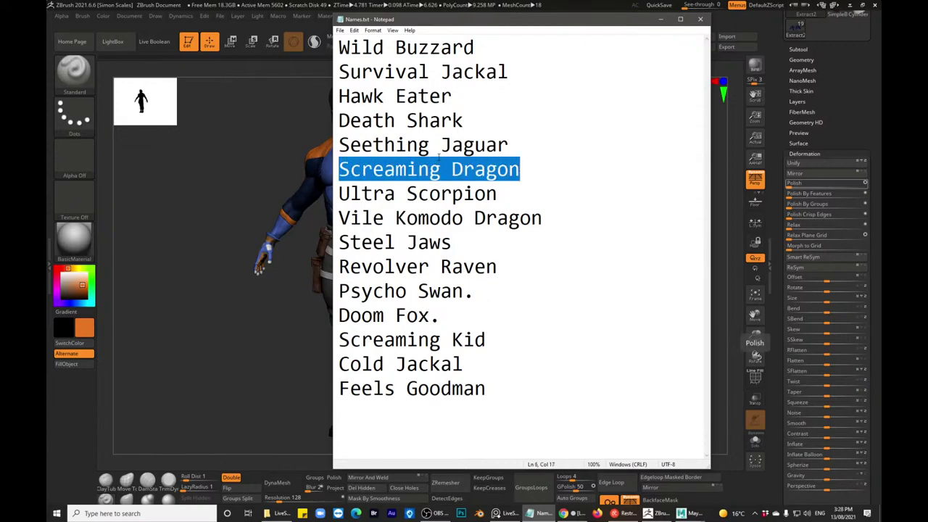
{"action": "left_click_drag", "start_coordinate": [428, 19], "coordinate": [475, 32]}
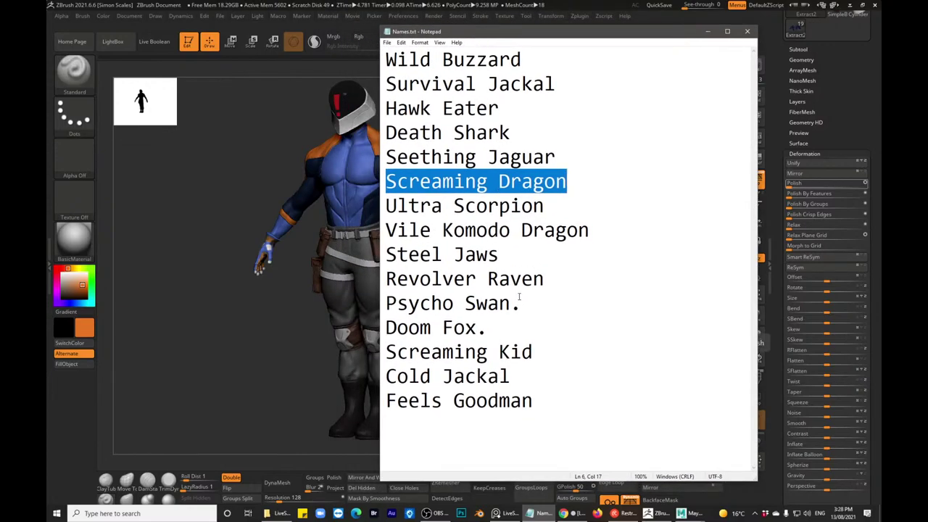
{"action": "left_click_drag", "start_coordinate": [535, 352], "coordinate": [386, 352]}
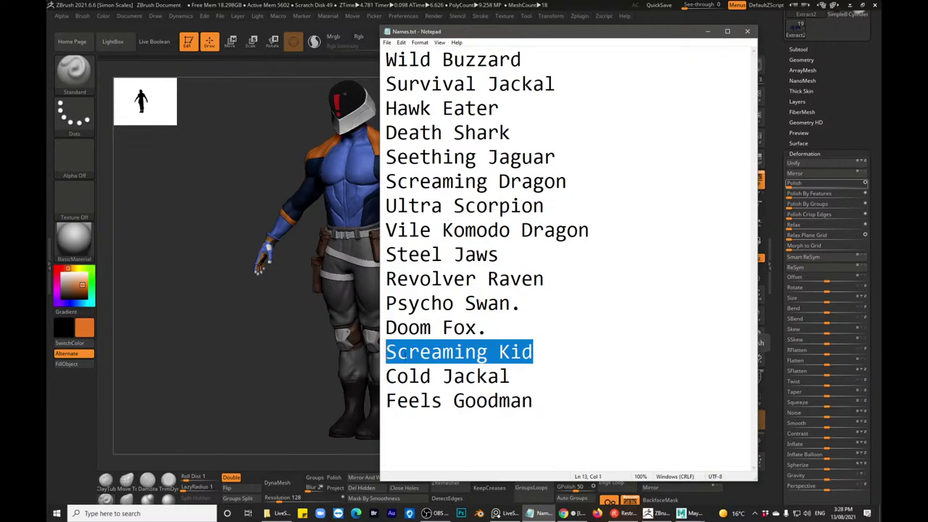
{"action": "left_click_drag", "start_coordinate": [536, 33], "coordinate": [630, 33]}
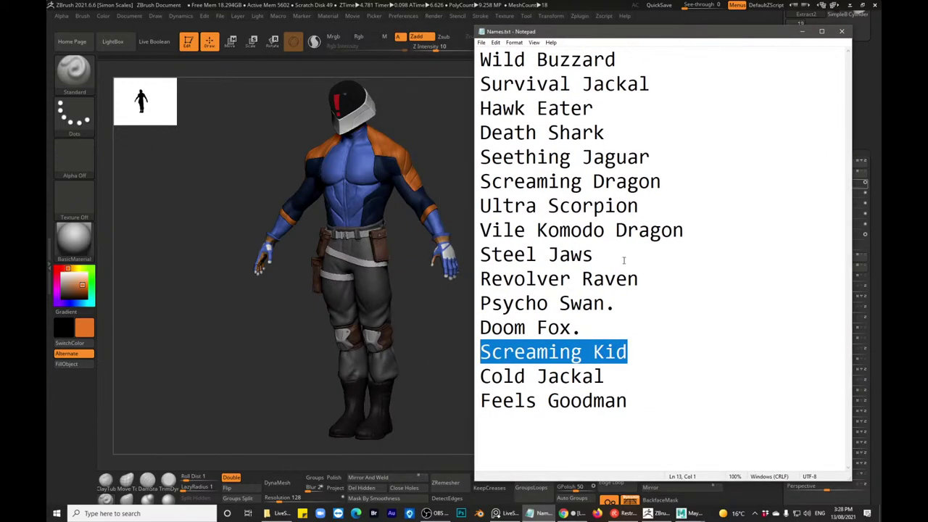
{"action": "left_click_drag", "start_coordinate": [608, 376], "coordinate": [478, 376]}
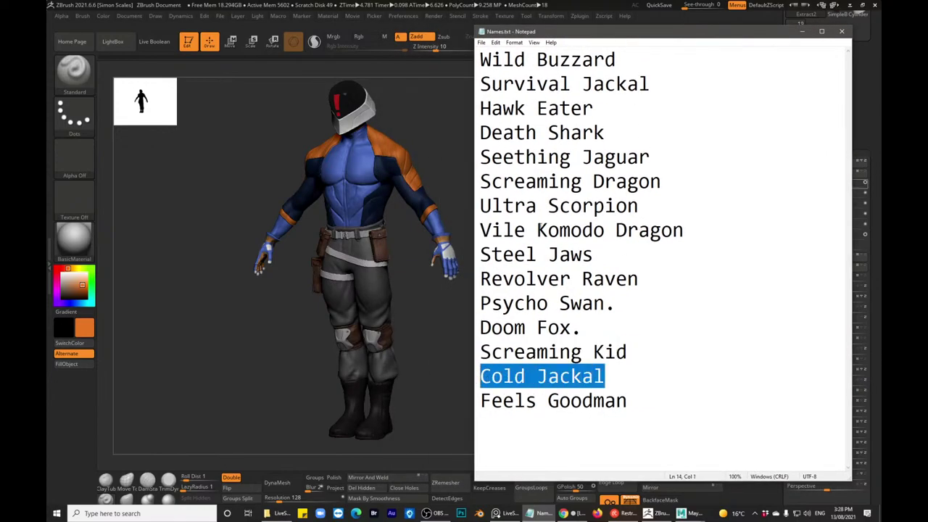
{"action": "key", "text": "alt+Tab"}
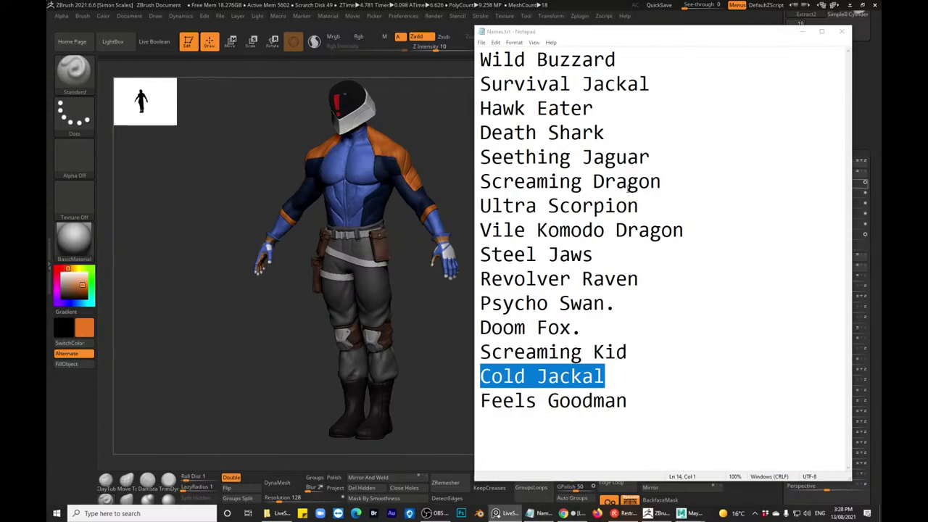
{"action": "left_click_drag", "start_coordinate": [595, 256], "coordinate": [475, 259]}
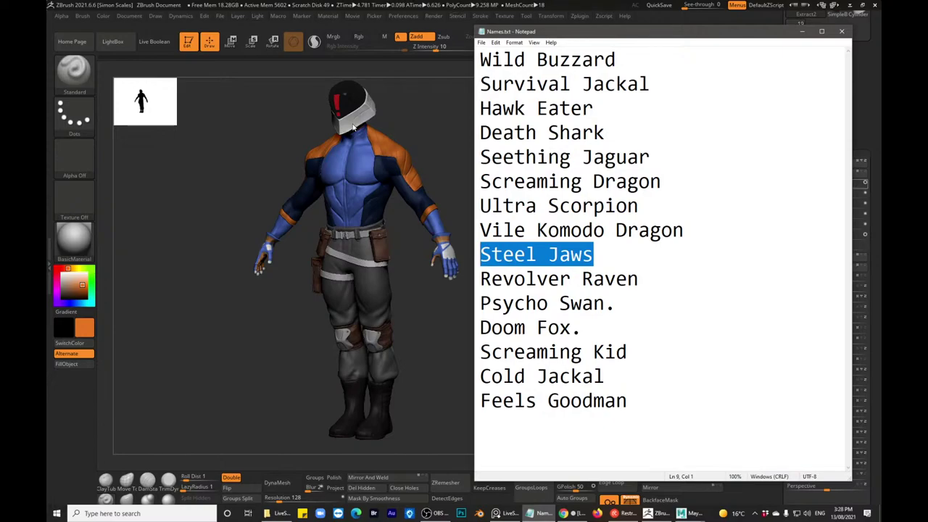
{"action": "left_click", "coordinate": [580, 351]}
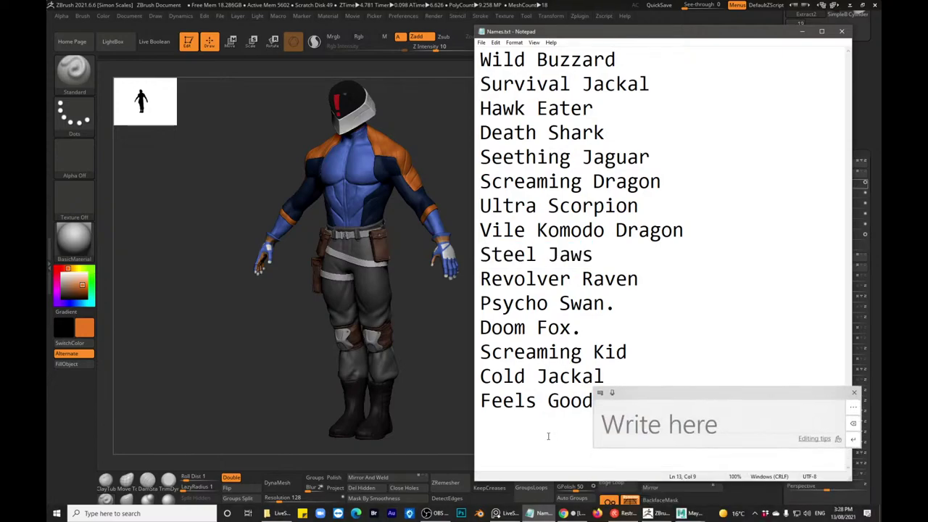
{"action": "left_click", "coordinate": [854, 393]}
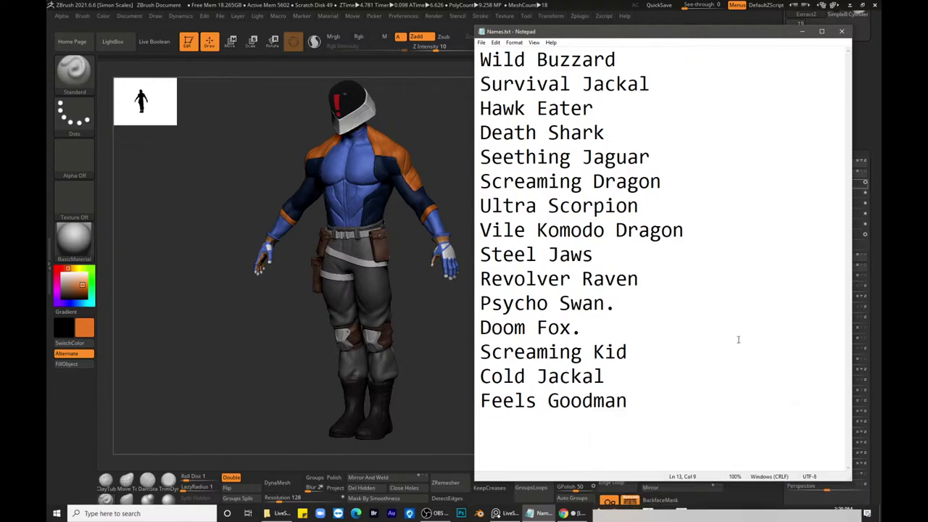
{"action": "left_click_drag", "start_coordinate": [401, 331], "coordinate": [439, 324]}
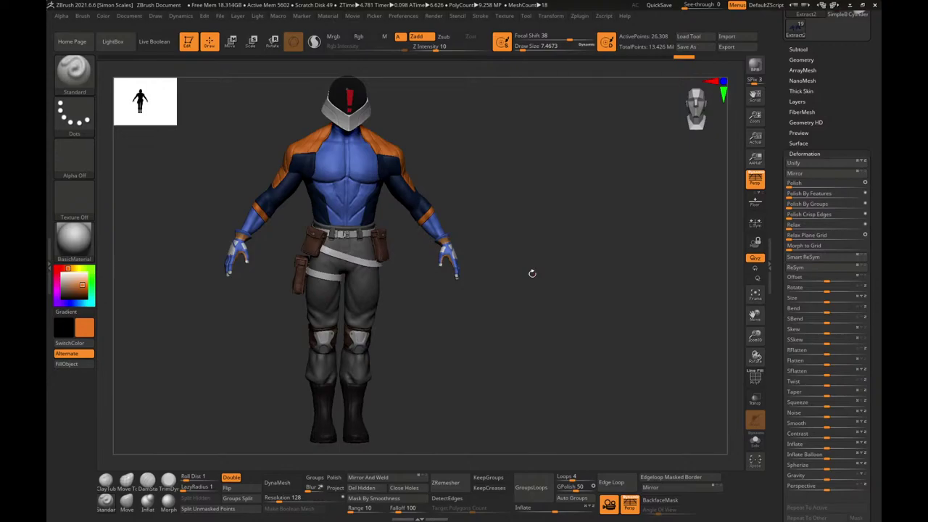
Step: Back in ZBrush, apply Deformation > Polish three times to the suit panels
{"action": "key", "text": "alt+Tab"}
{"action": "key", "text": "alt+Tab"}
{"action": "key", "text": "alt+Tab"}
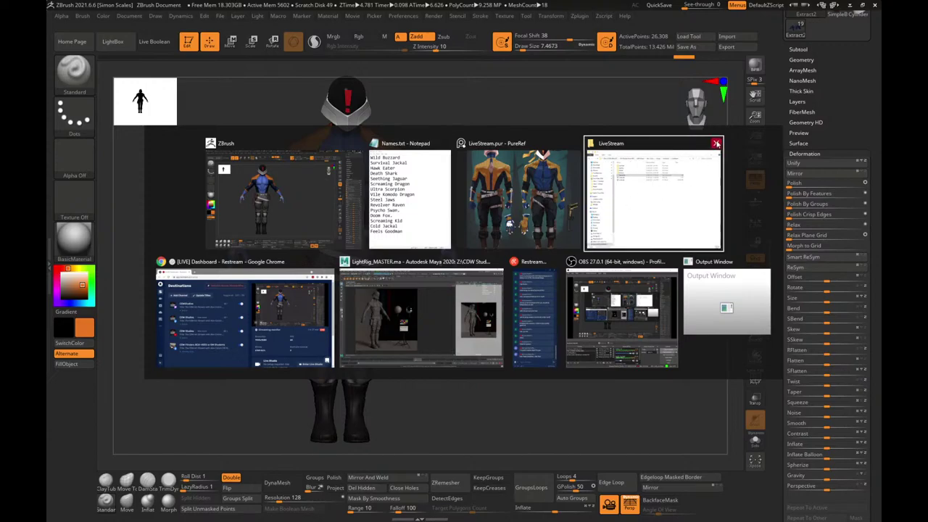
{"action": "left_click", "coordinate": [326, 202]}
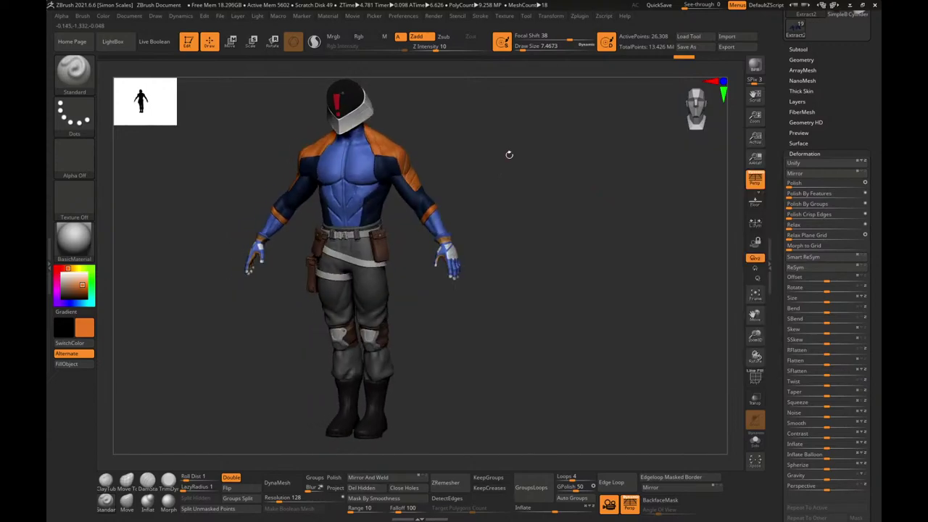
{"action": "scroll", "coordinate": [505, 154], "scroll_direction": "up", "scroll_amount": 5}
{"action": "scroll", "coordinate": [505, 160], "scroll_direction": "up", "scroll_amount": 3}
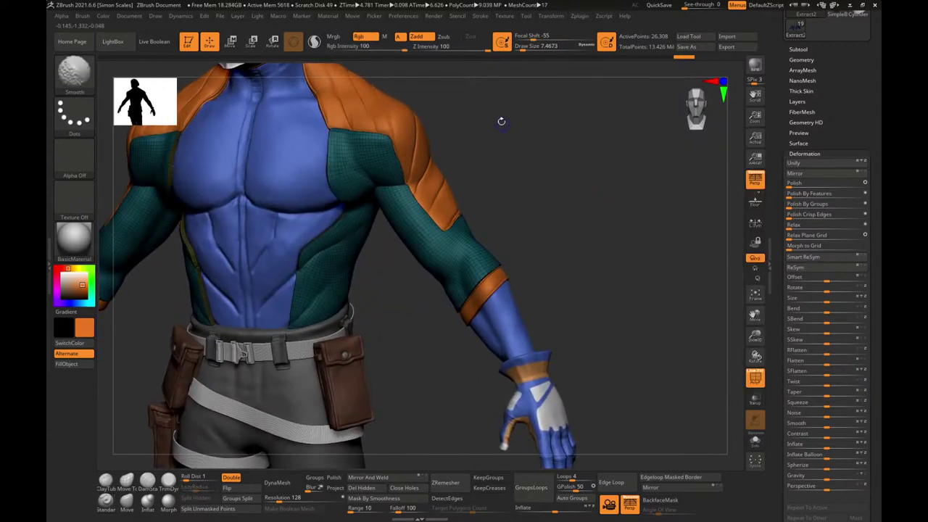
{"action": "left_click", "coordinate": [790, 183]}
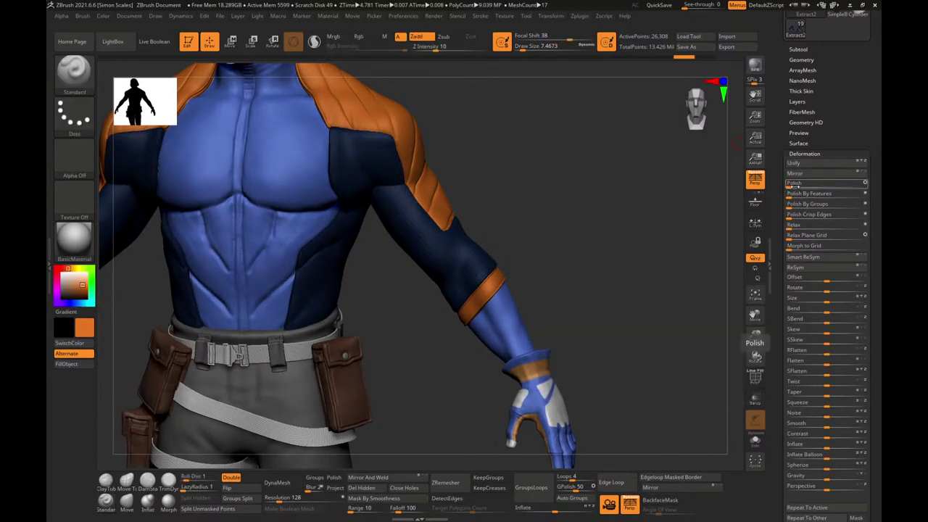
{"action": "left_click", "coordinate": [791, 184]}
{"action": "left_click", "coordinate": [789, 184]}
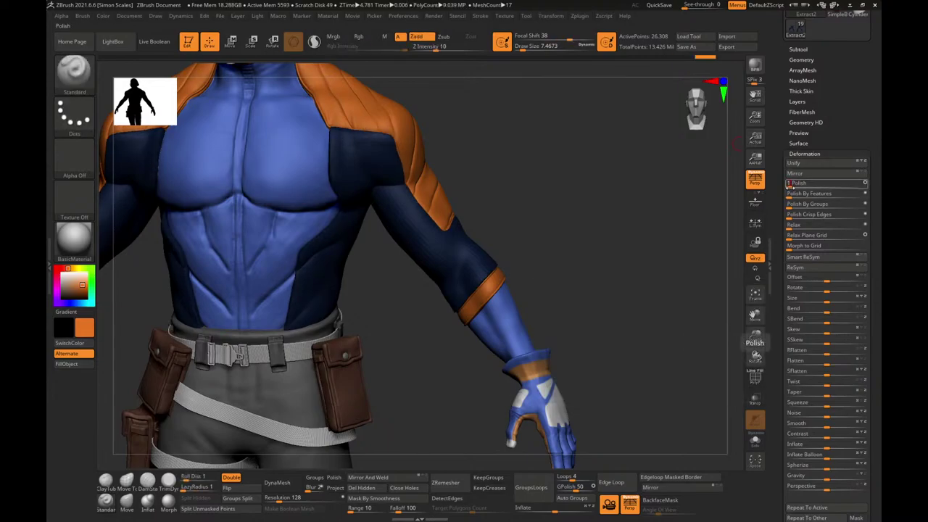
{"action": "left_click_drag", "start_coordinate": [545, 159], "coordinate": [525, 153]}
Step: Check the polygroups with PolyFrame, return to ZBrush, and turn PolyFrame off
{"action": "key", "text": "shift+f"}
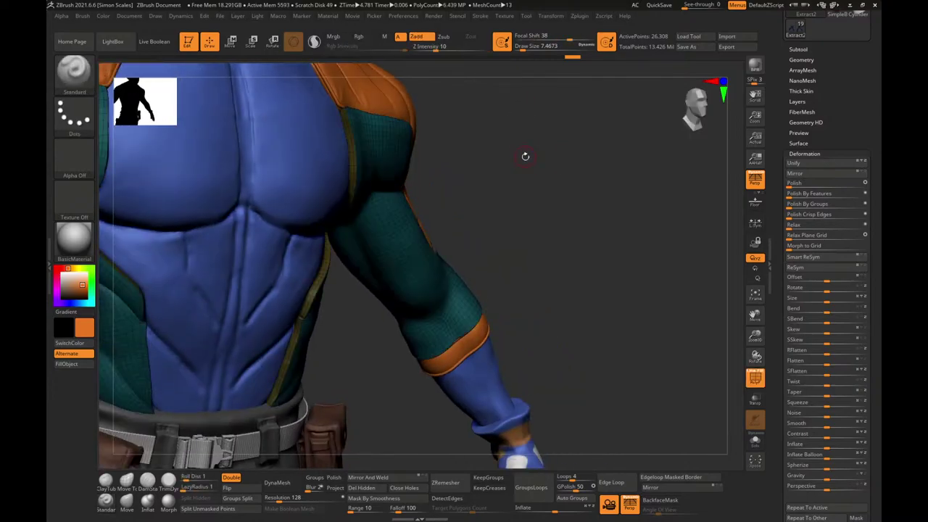
{"action": "key", "text": "alt+Tab"}
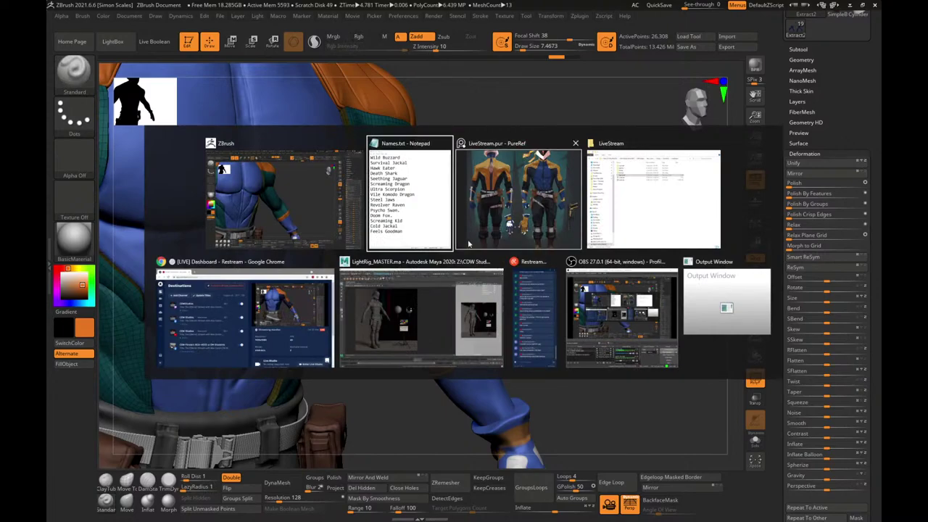
{"action": "left_click", "coordinate": [272, 220]}
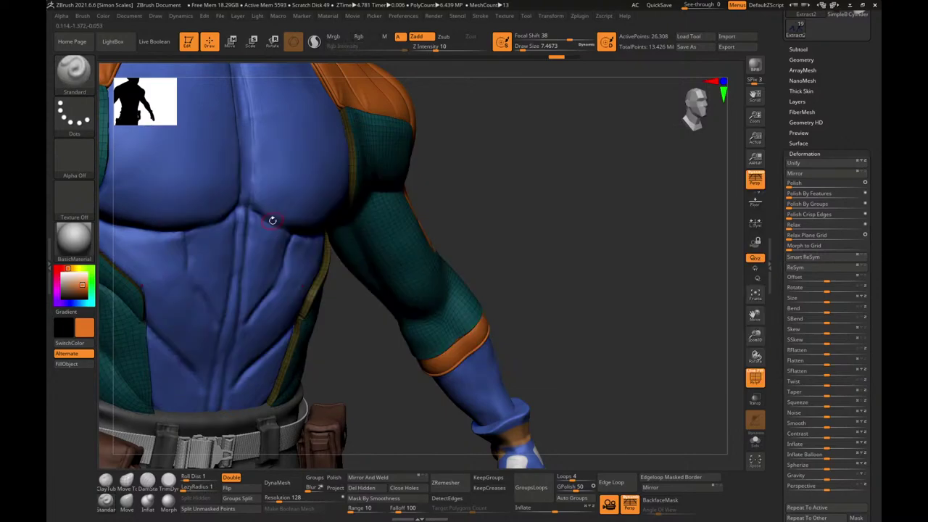
{"action": "left_click_drag", "start_coordinate": [497, 170], "coordinate": [493, 136]}
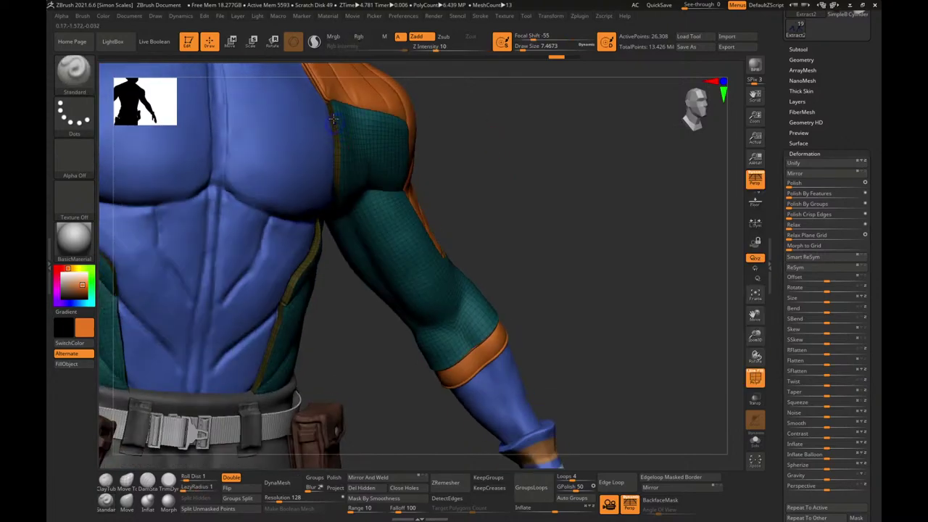
{"action": "key", "text": "shift+f"}
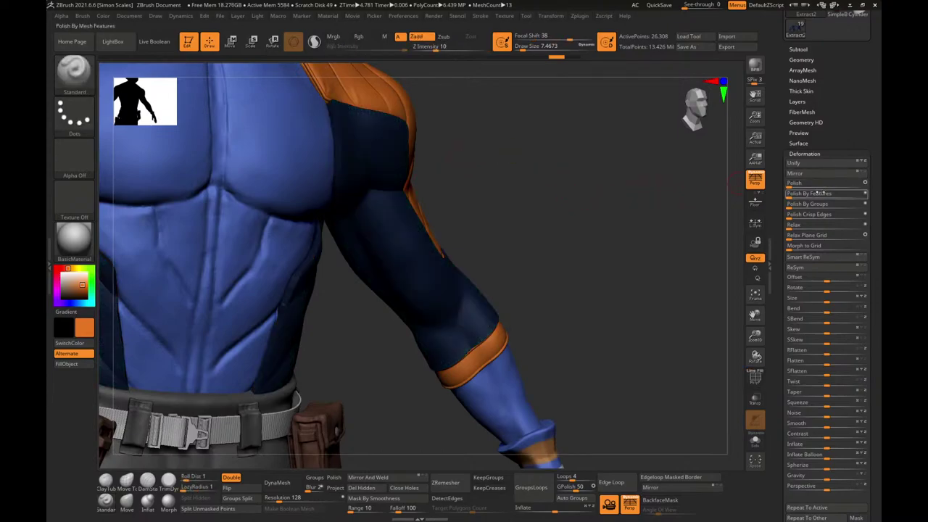
Step: Polish the navy shoulder and arm panels four more times
{"action": "left_click", "coordinate": [788, 184]}
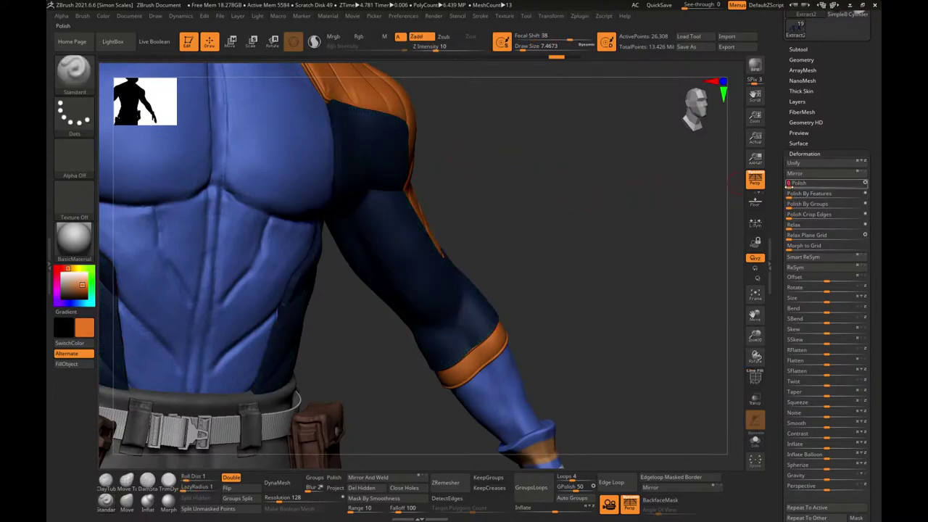
{"action": "left_click", "coordinate": [790, 184]}
{"action": "left_click", "coordinate": [791, 183]}
{"action": "left_click", "coordinate": [790, 184]}
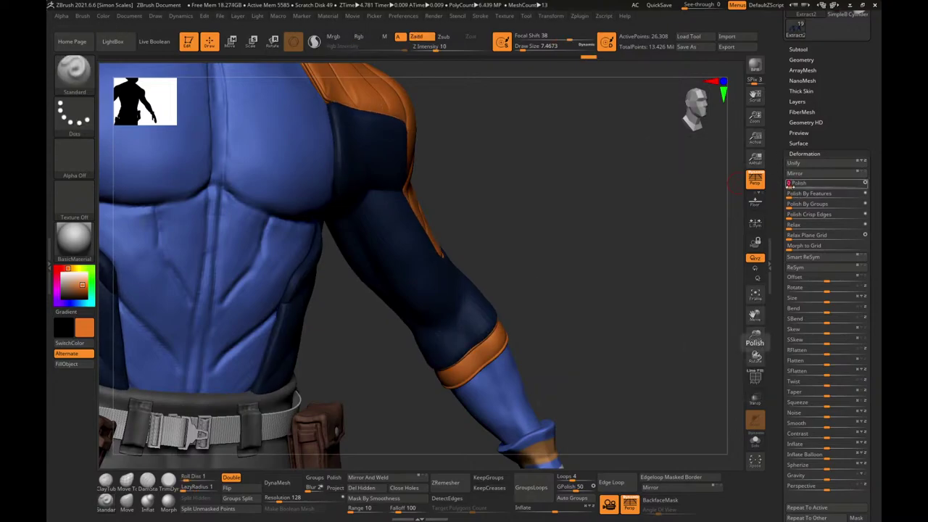
{"action": "left_click_drag", "start_coordinate": [638, 203], "coordinate": [565, 166]}
{"action": "mouse_move", "coordinate": [556, 133]}
{"action": "left_mouse_down"}
{"action": "mouse_move", "coordinate": [514, 156]}
{"action": "mouse_move", "coordinate": [519, 181]}
{"action": "mouse_move", "coordinate": [612, 176]}
{"action": "mouse_move", "coordinate": [642, 192]}
{"action": "mouse_move", "coordinate": [634, 112]}
{"action": "left_mouse_up"}
Step: Outline the suit's polygroup borders with curves using Stroke > Curve Functions > Frame Mesh
{"action": "key", "text": "ctrl+shift"}
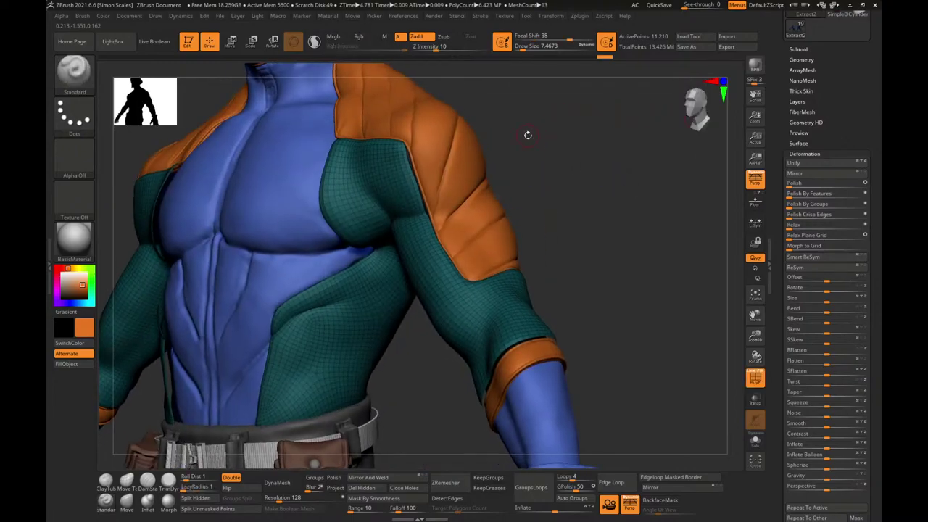
{"action": "left_click", "coordinate": [479, 16]}
{"action": "left_click", "coordinate": [508, 230]}
{"action": "key", "text": "b"}
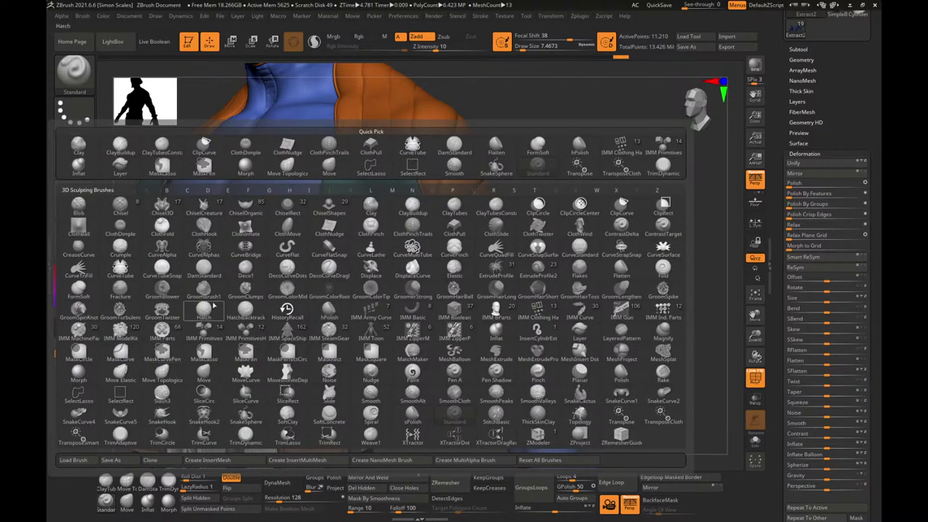
Step: Choose the CurveTube brush, sample the navy colour, and select the navy panel subtool near the arm
{"action": "left_click", "coordinate": [121, 267]}
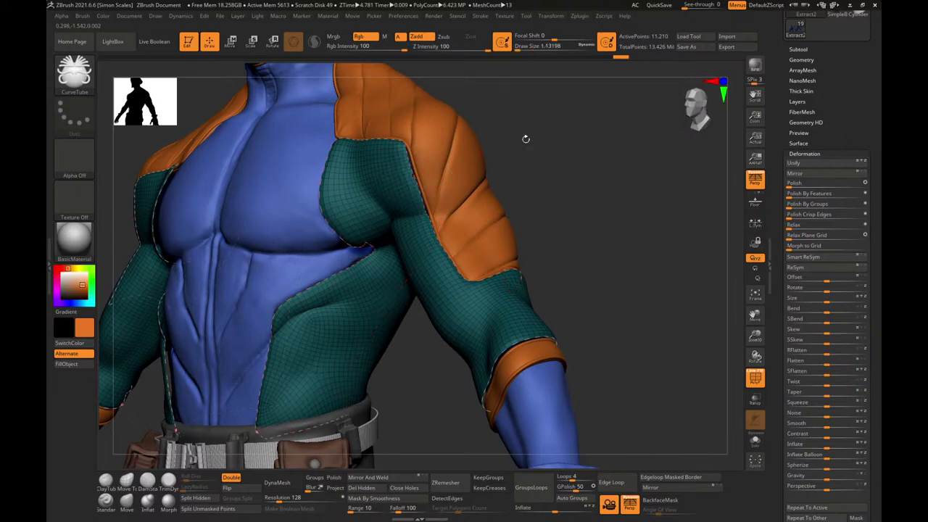
{"action": "left_click", "coordinate": [414, 176], "text": "alt"}
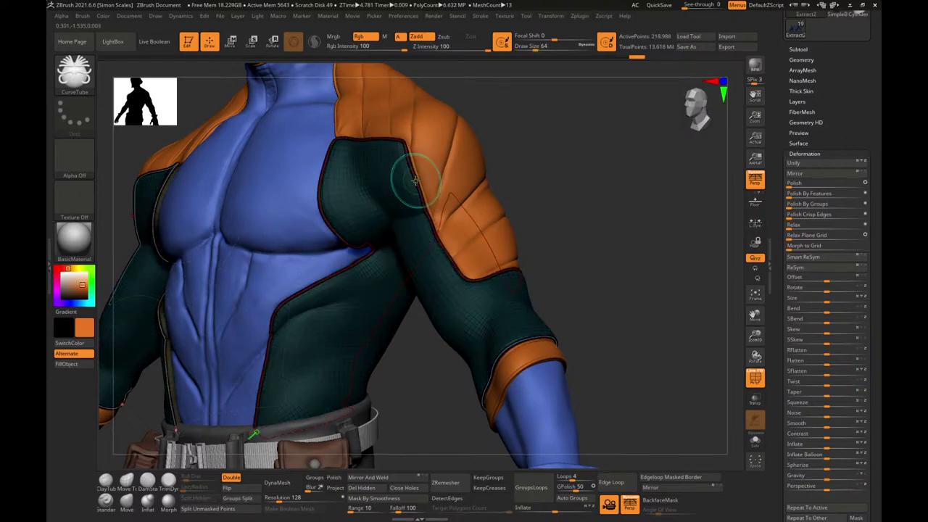
{"action": "key", "text": "ctrl+z"}
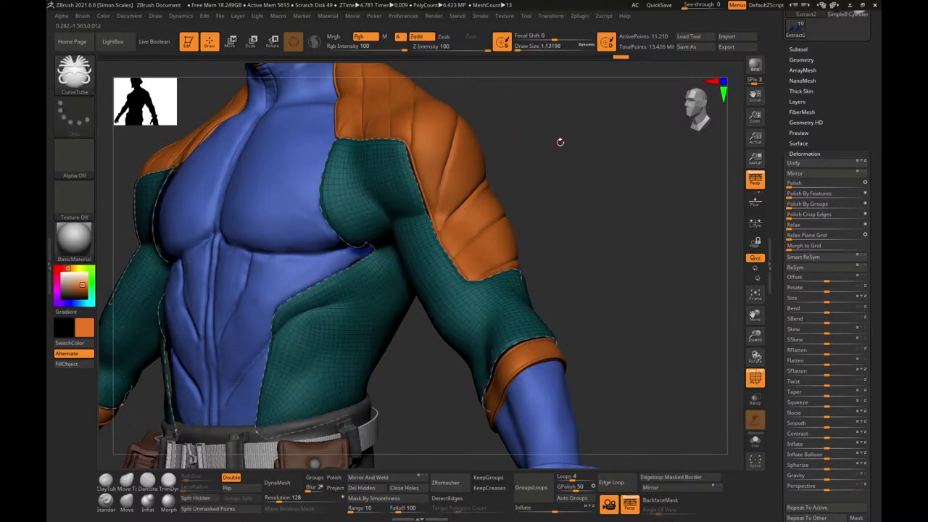
{"action": "key", "text": "c"}
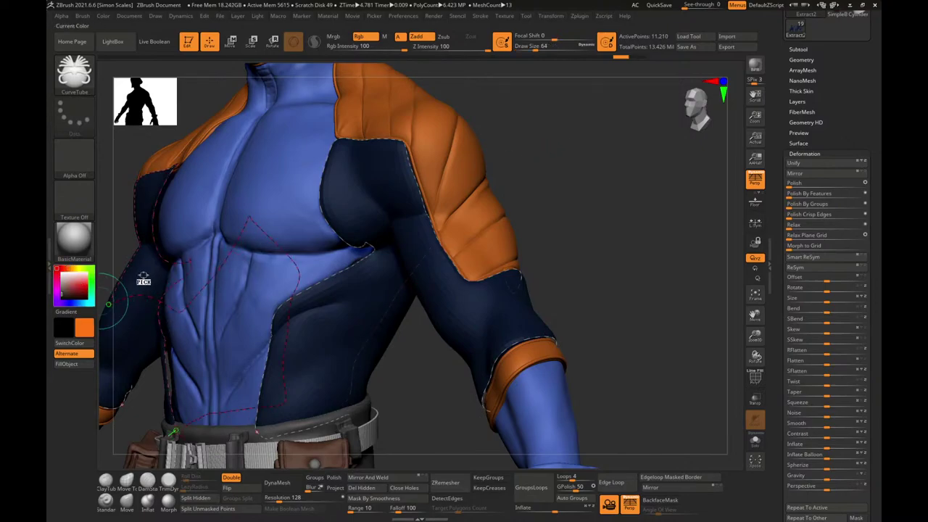
{"action": "left_click", "coordinate": [326, 167], "text": "alt"}
{"action": "mouse_move", "coordinate": [546, 130]}
{"action": "left_mouse_down"}
{"action": "mouse_move", "coordinate": [578, 138]}
{"action": "mouse_move", "coordinate": [543, 142]}
{"action": "left_mouse_up"}
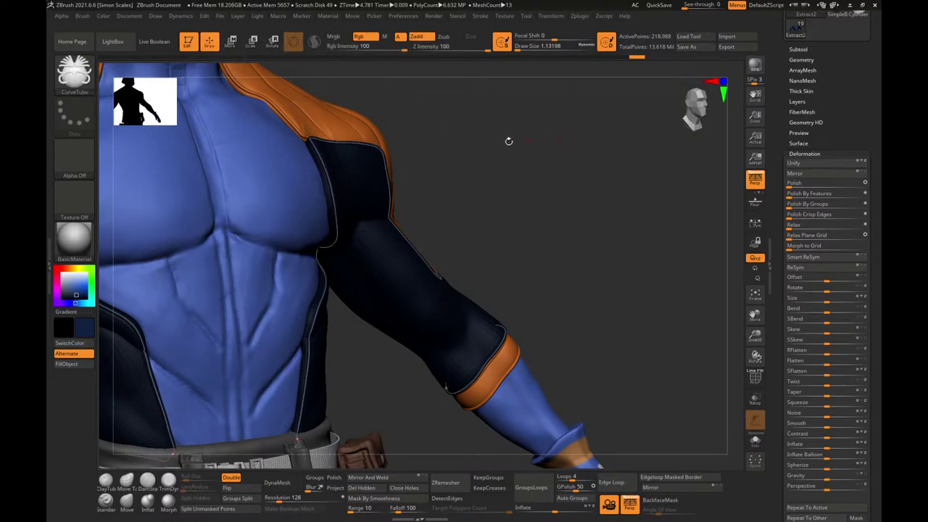
{"action": "left_click_drag", "start_coordinate": [548, 184], "coordinate": [530, 191]}
Step: Split the unmasked arm panel into a new subtool, Extract3, and select it
{"action": "left_click", "coordinate": [798, 52]}
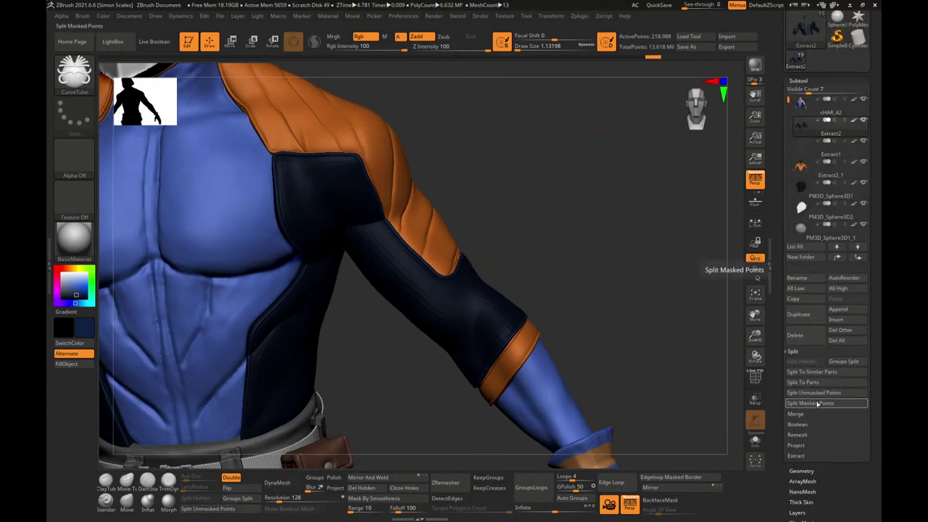
{"action": "left_click", "coordinate": [818, 392]}
{"action": "left_click", "coordinate": [370, 255], "text": "alt"}
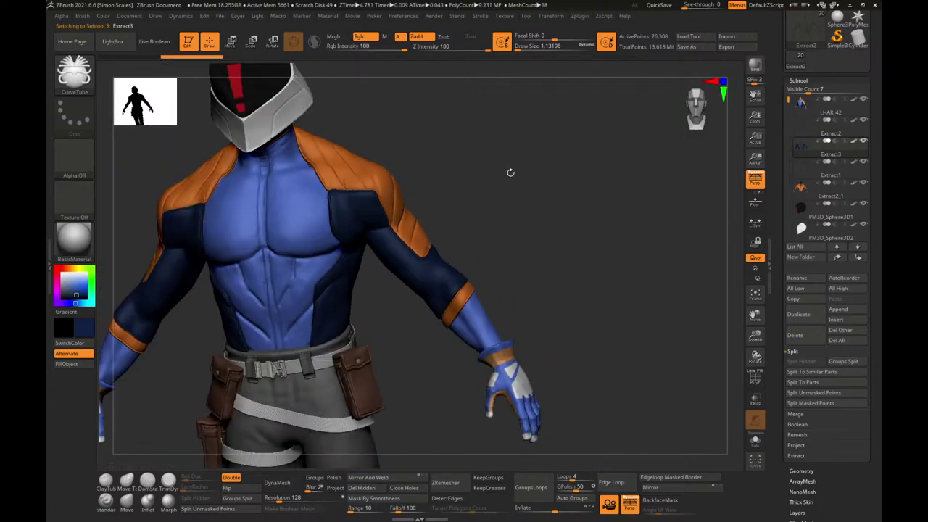
Step: Set the CurveTube brush draw size to about 17
{"action": "left_click_drag", "start_coordinate": [511, 172], "coordinate": [503, 164]}
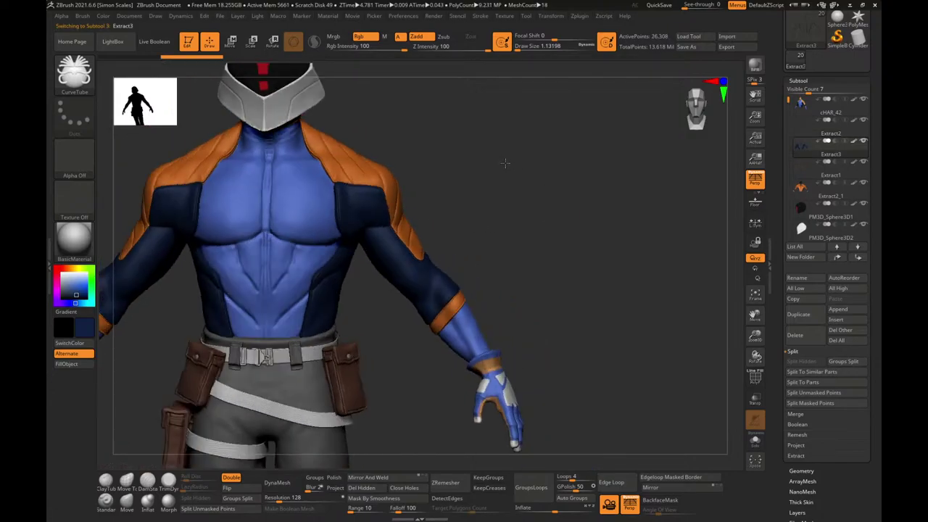
{"action": "key", "text": "w"}
{"action": "mouse_move", "coordinate": [454, 133]}
{"action": "left_mouse_down"}
{"action": "mouse_move", "coordinate": [459, 156]}
{"action": "mouse_move", "coordinate": [396, 215]}
{"action": "left_mouse_up"}
{"action": "key", "text": "q"}
{"action": "key", "text": "space"}
{"action": "left_click", "coordinate": [360, 214]}
{"action": "left_click", "coordinate": [360, 214], "text": "alt"}
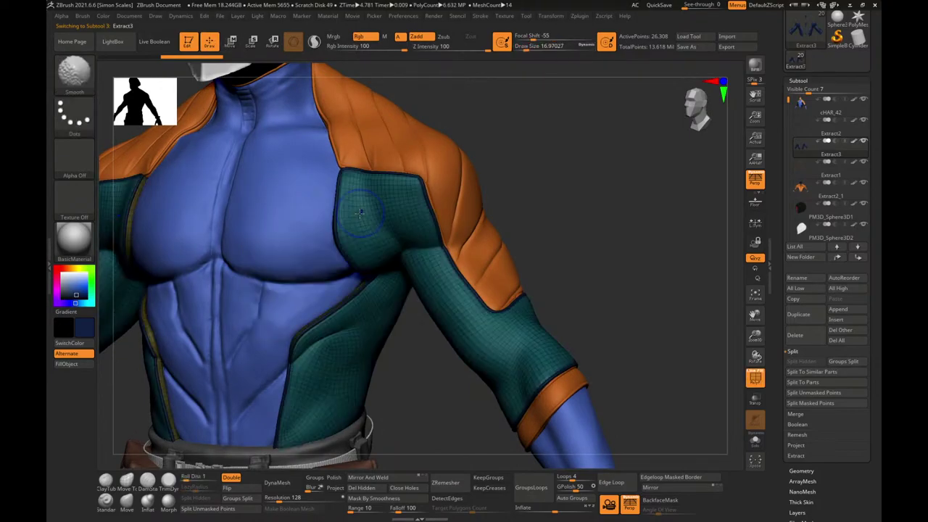
{"action": "key", "text": "ctrl"}
{"action": "mouse_move", "coordinate": [551, 193]}
{"action": "left_mouse_down"}
{"action": "mouse_move", "coordinate": [375, 269]}
{"action": "mouse_move", "coordinate": [395, 286]}
{"action": "left_mouse_up"}
Step: Switch to the DamStandard brush with a draw size of about 20
{"action": "key", "text": "b"}
{"action": "key", "text": "d"}
{"action": "key", "text": "s"}
{"action": "key", "text": "space"}
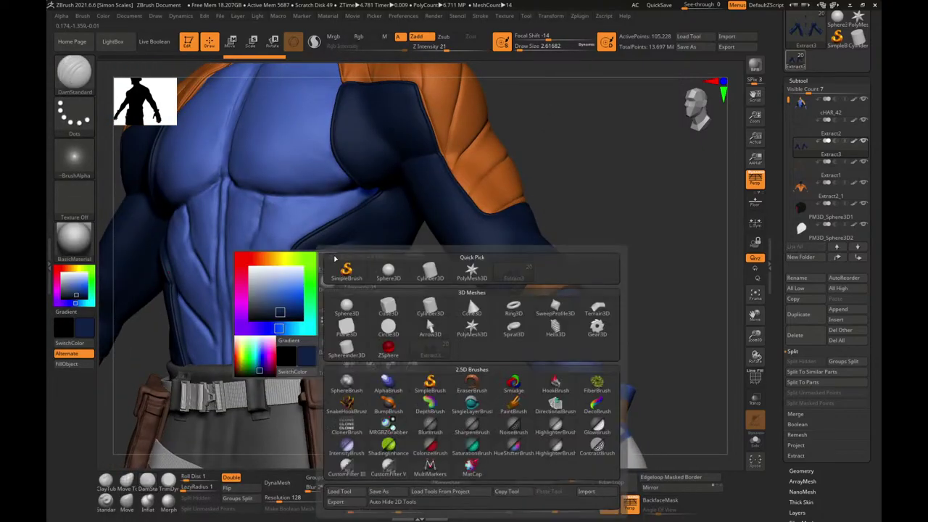
{"action": "key", "text": "space"}
{"action": "left_click_drag", "start_coordinate": [369, 238], "coordinate": [354, 236]}
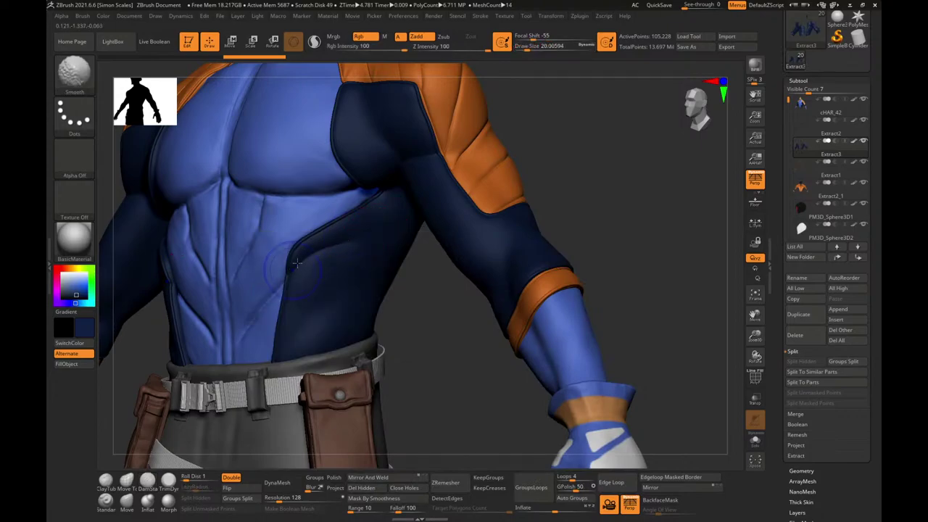
Step: Show the polygroup wireframe and solo the Extract2 side panels
{"action": "key", "text": "shift+f"}
{"action": "key", "text": "shift+f"}
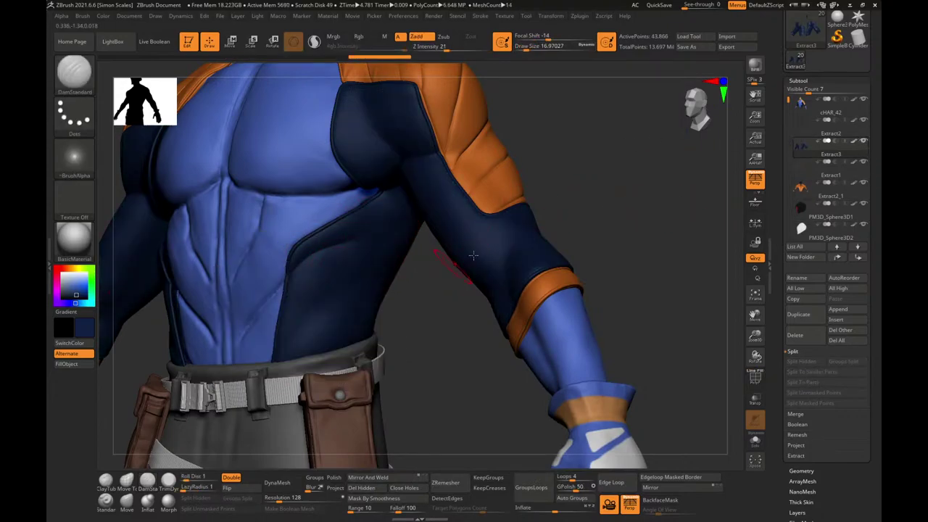
{"action": "left_click", "coordinate": [863, 141], "text": "shift"}
{"action": "mouse_move", "coordinate": [457, 366]}
{"action": "left_mouse_down"}
{"action": "mouse_move", "coordinate": [435, 331]}
{"action": "mouse_move", "coordinate": [464, 269]}
{"action": "mouse_move", "coordinate": [267, 247]}
{"action": "left_mouse_up"}
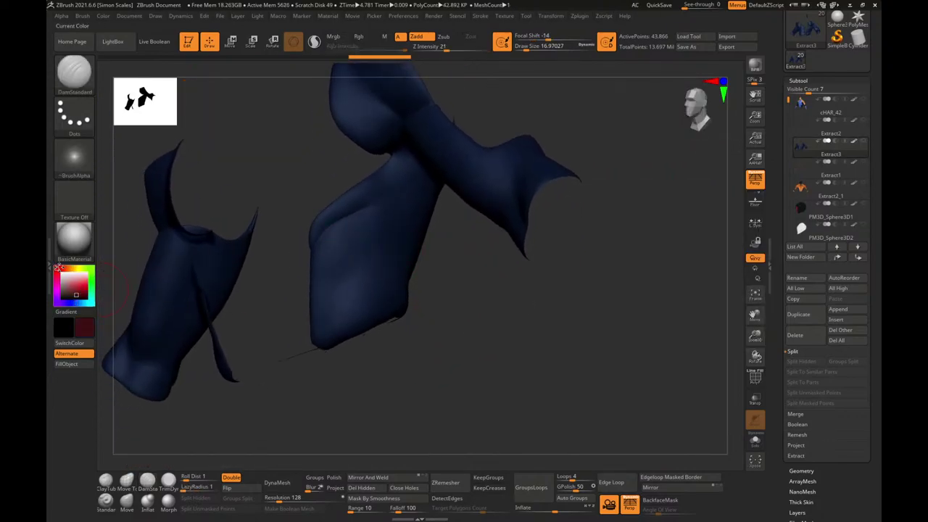
Step: Switch to the Standard brush in Rgb-only paint mode with bright red as the colour
{"action": "key", "text": "space"}
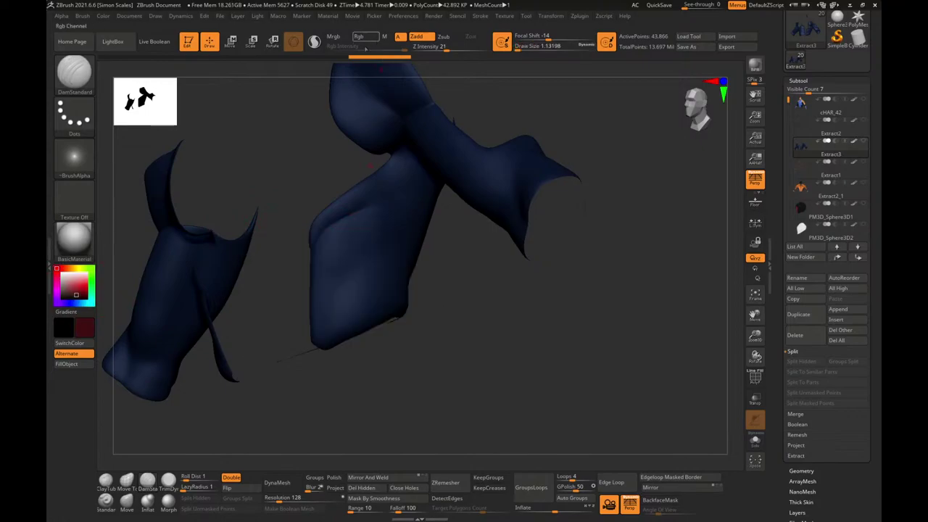
{"action": "key", "text": "b"}
{"action": "key", "text": "s"}
{"action": "key", "text": "t"}
{"action": "left_click", "coordinate": [419, 36]}
{"action": "left_click", "coordinate": [358, 37]}
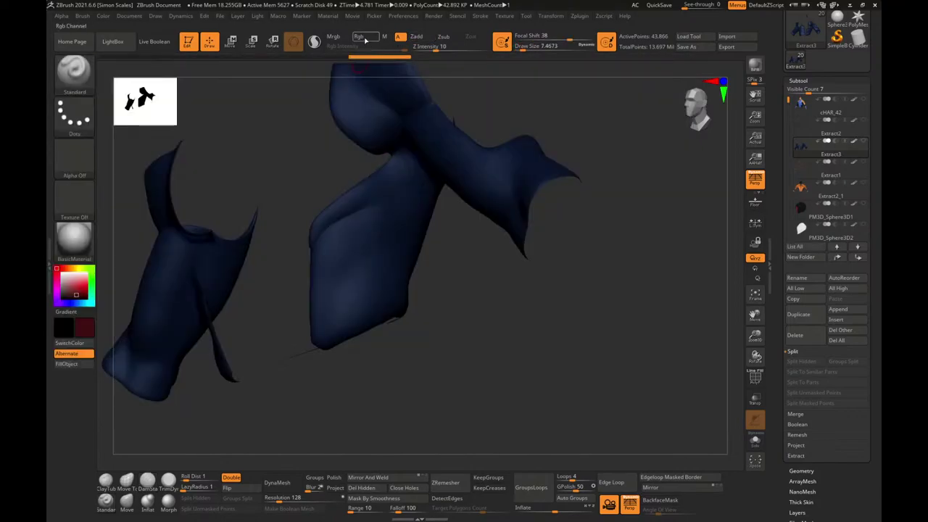
{"action": "key", "text": "ctrl+z"}
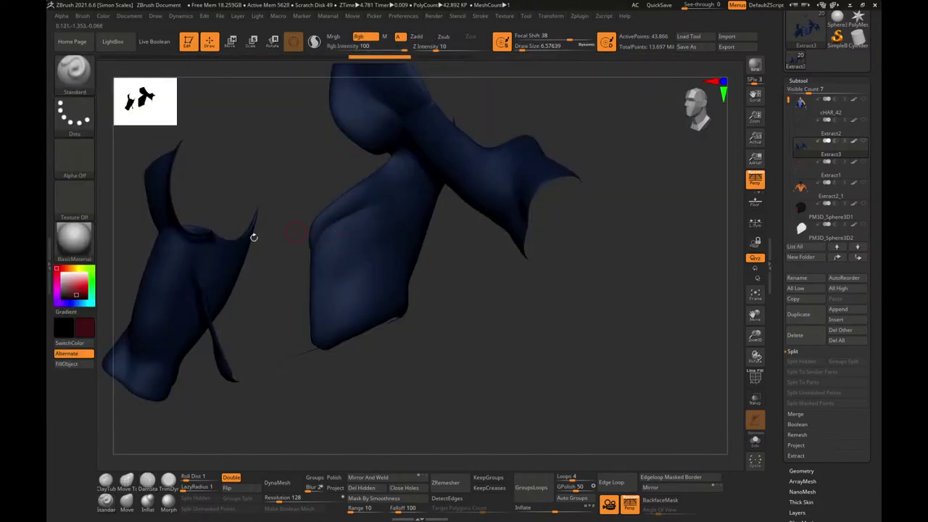
{"action": "left_click", "coordinate": [84, 284]}
Step: Toggle the polygroup wireframe on and off to check the panel layout
{"action": "left_click_drag", "start_coordinate": [443, 305], "coordinate": [337, 211]}
{"action": "key", "text": "shift+f"}
{"action": "key", "text": "shift+f"}
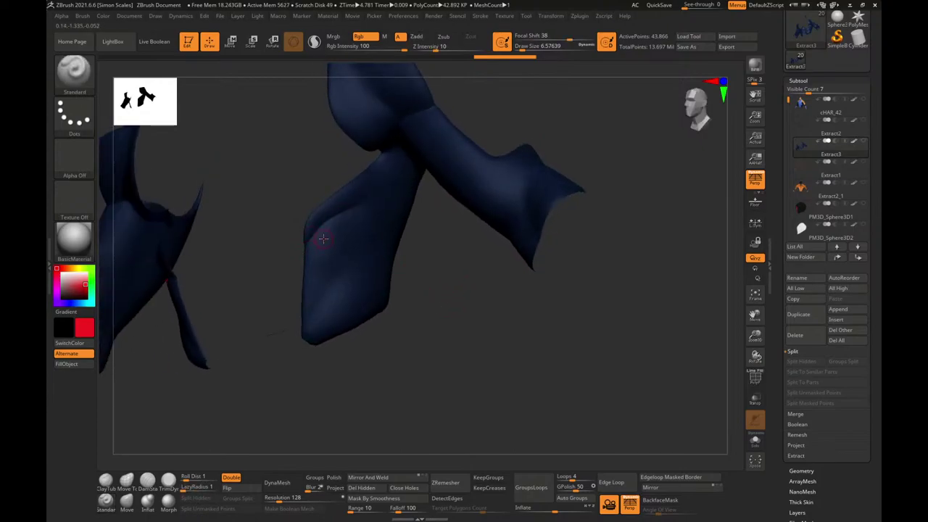
{"action": "mouse_move", "coordinate": [819, 190]}
{"action": "key", "text": "shift+f"}
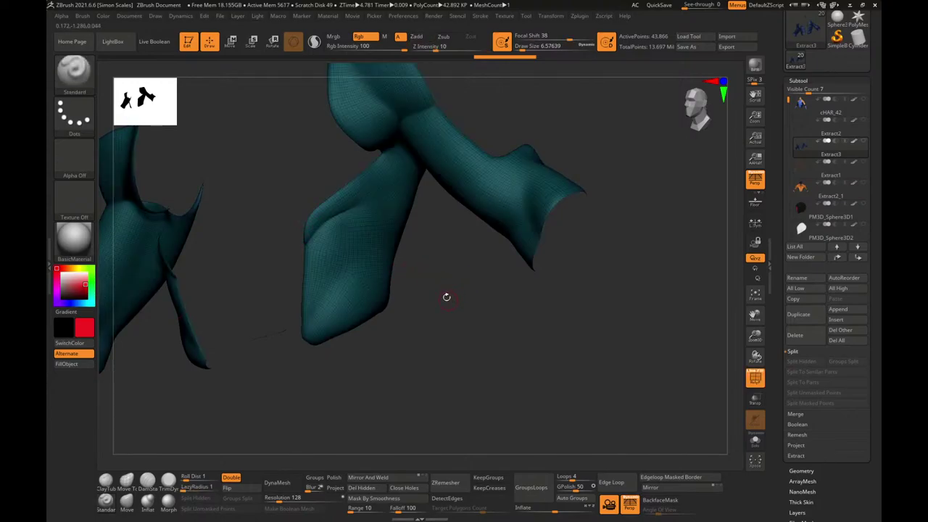
{"action": "key", "text": "ctrl+z"}
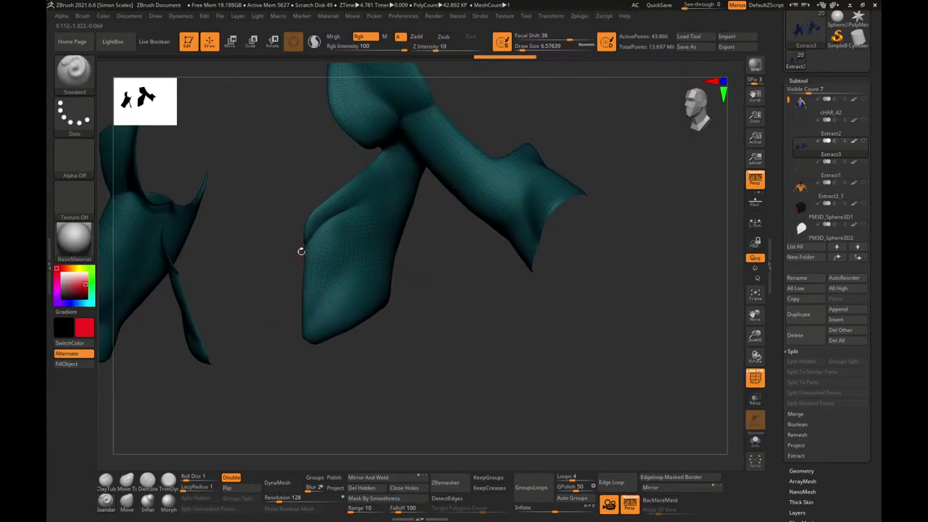
{"action": "left_click_drag", "start_coordinate": [481, 278], "coordinate": [471, 272]}
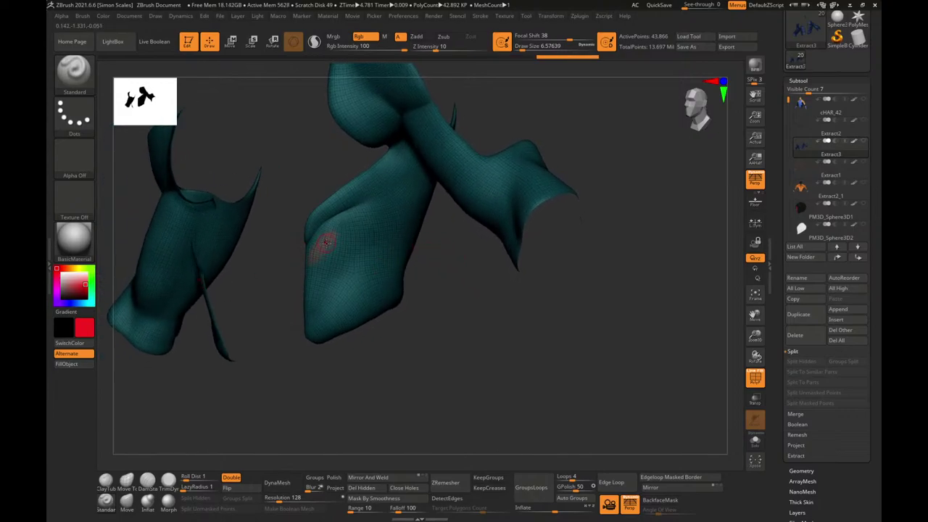
{"action": "key", "text": "shift+f"}
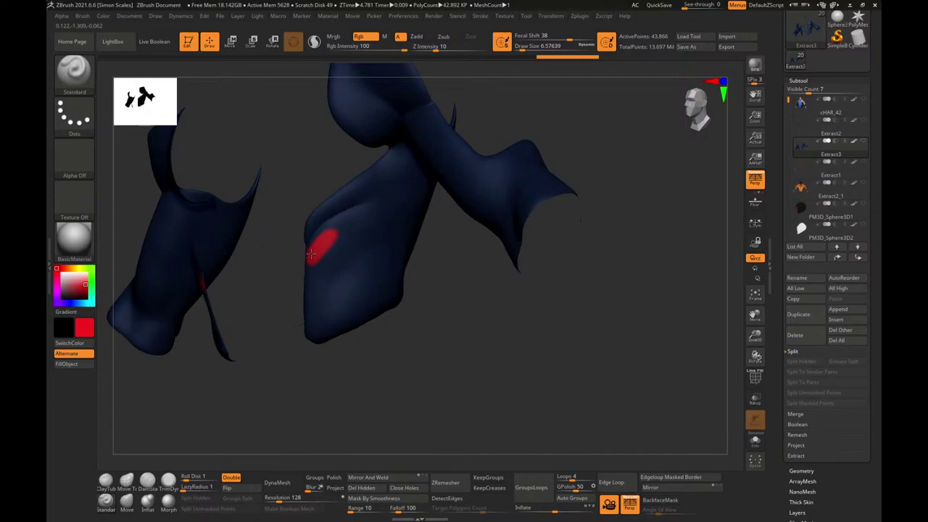
Step: Paint a red stripe diagonally across the side panel with a smaller brush
{"action": "key", "text": "space"}
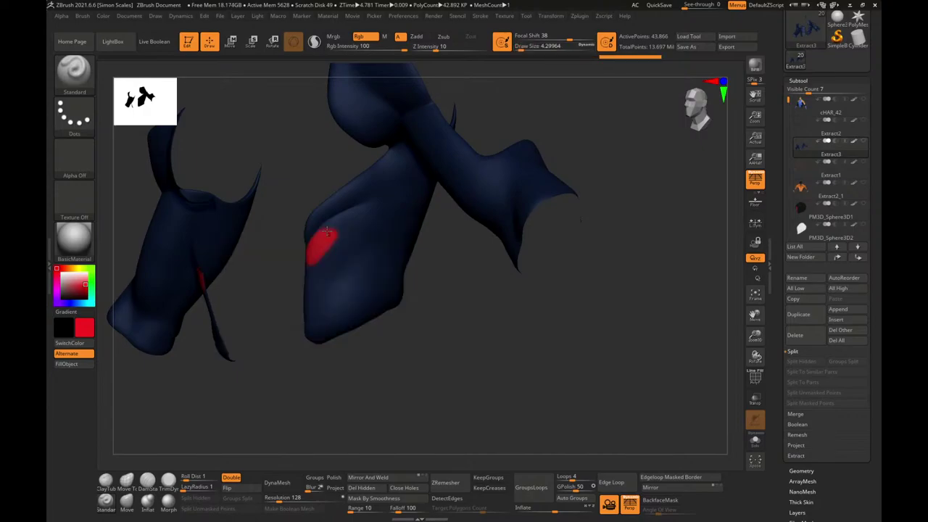
{"action": "mouse_move", "coordinate": [307, 252]}
{"action": "left_mouse_down"}
{"action": "mouse_move", "coordinate": [329, 223]}
{"action": "mouse_move", "coordinate": [317, 236]}
{"action": "mouse_move", "coordinate": [379, 202]}
{"action": "mouse_move", "coordinate": [325, 228]}
{"action": "mouse_move", "coordinate": [339, 216]}
{"action": "mouse_move", "coordinate": [390, 203]}
{"action": "left_mouse_up"}
{"action": "mouse_move", "coordinate": [435, 201]}
{"action": "right_mouse_down"}
{"action": "mouse_move", "coordinate": [420, 265]}
{"action": "mouse_move", "coordinate": [584, 227]}
{"action": "mouse_move", "coordinate": [600, 203]}
{"action": "mouse_move", "coordinate": [581, 206]}
{"action": "right_mouse_up"}
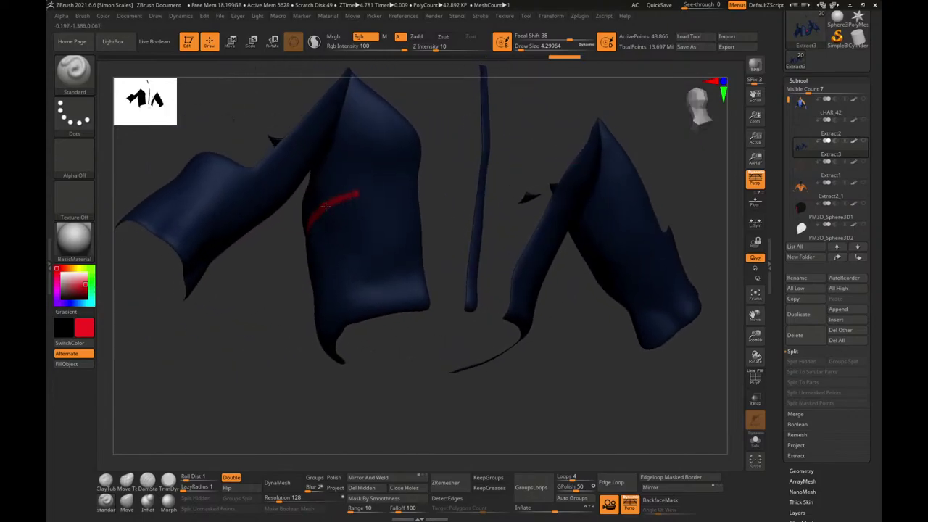
{"action": "left_click_drag", "start_coordinate": [352, 197], "coordinate": [354, 198]}
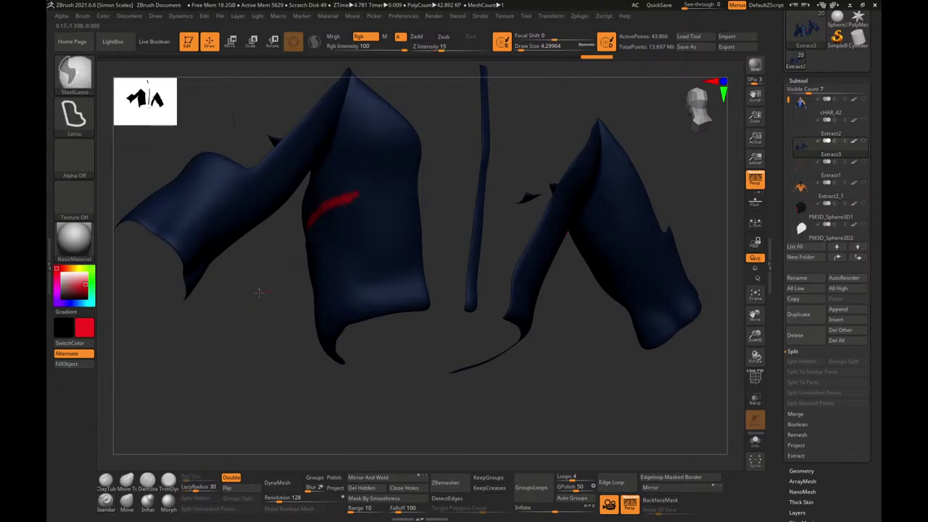
{"action": "left_click", "coordinate": [400, 232], "text": "ctrl"}
{"action": "key", "text": "d"}
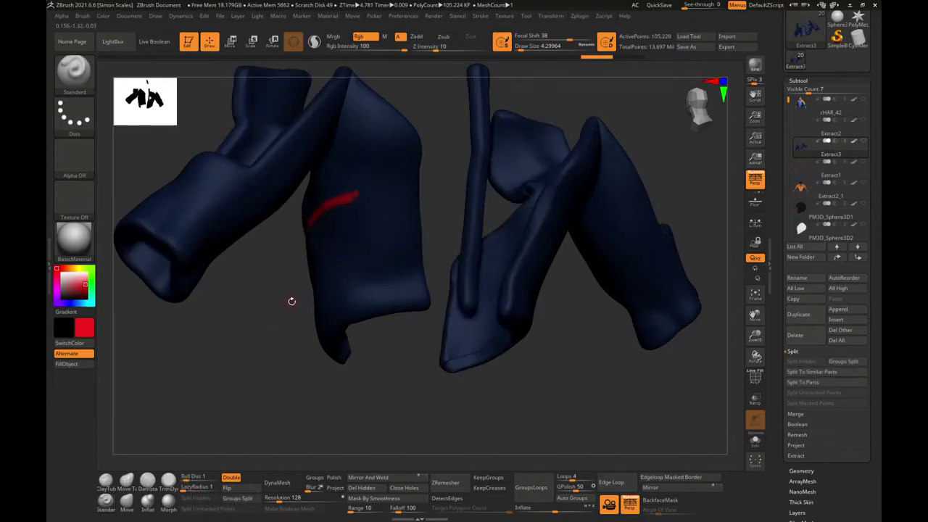
{"action": "key", "text": "shift"}
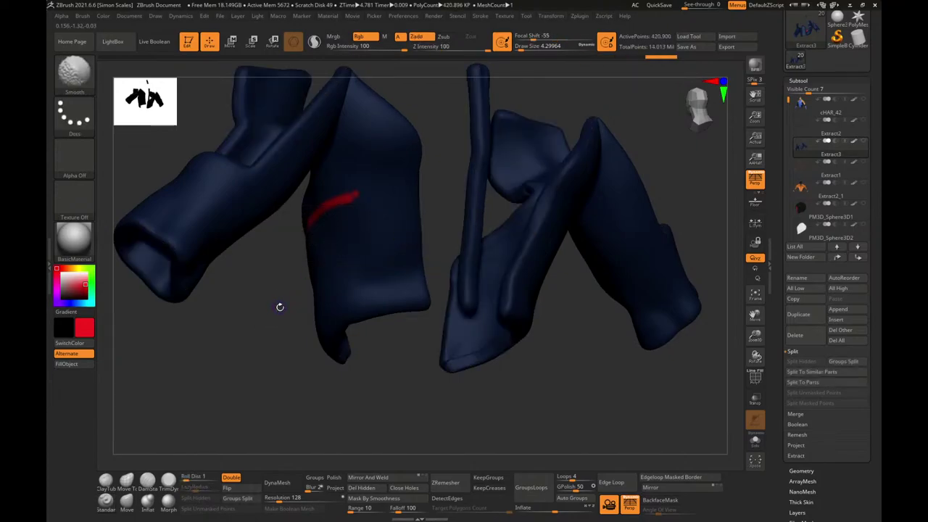
{"action": "left_click_drag", "start_coordinate": [271, 306], "coordinate": [325, 207]}
{"action": "key", "text": "ctrl+shift"}
{"action": "left_click", "coordinate": [325, 221], "text": "ctrl+shift"}
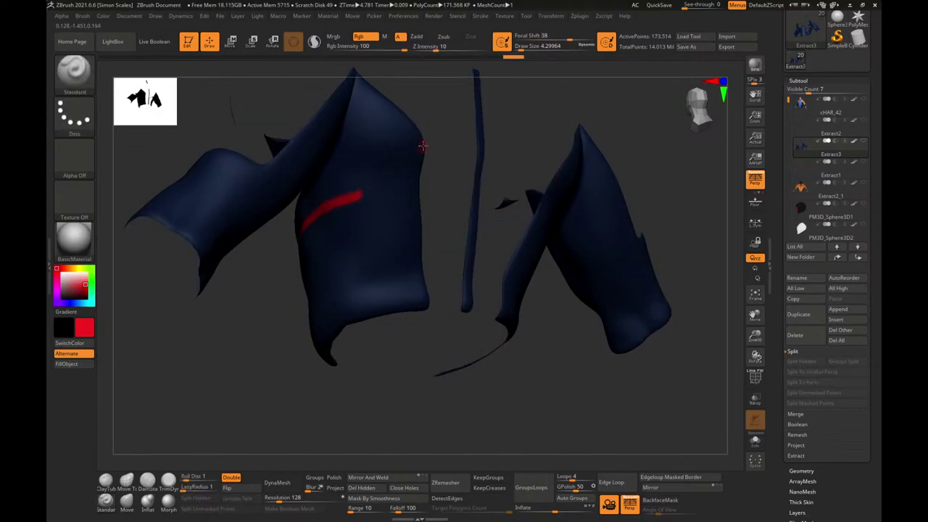
{"action": "key", "text": "shift"}
{"action": "left_click_drag", "start_coordinate": [427, 135], "coordinate": [427, 135]}
Step: Extend the red band down along the panel's lower edge
{"action": "right_click_drag", "start_coordinate": [324, 212], "coordinate": [359, 192]}
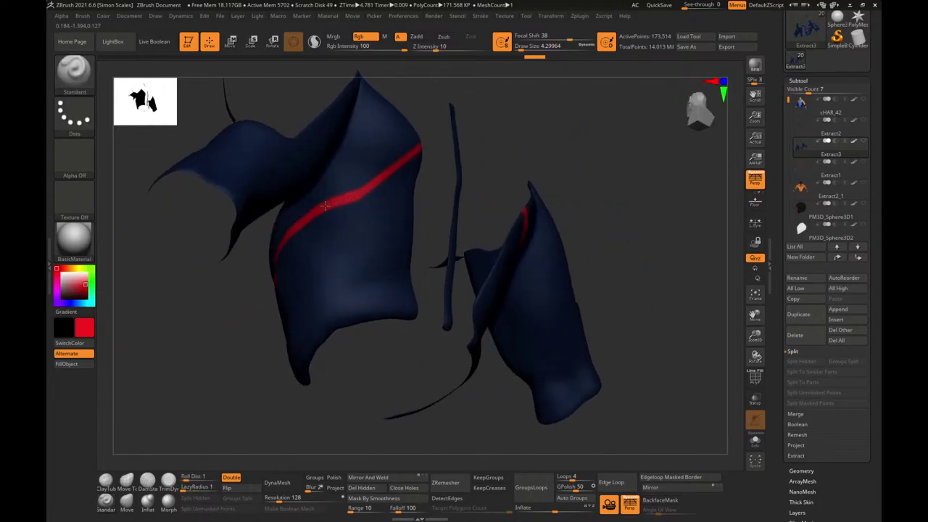
{"action": "right_click_drag", "start_coordinate": [297, 223], "coordinate": [456, 314]}
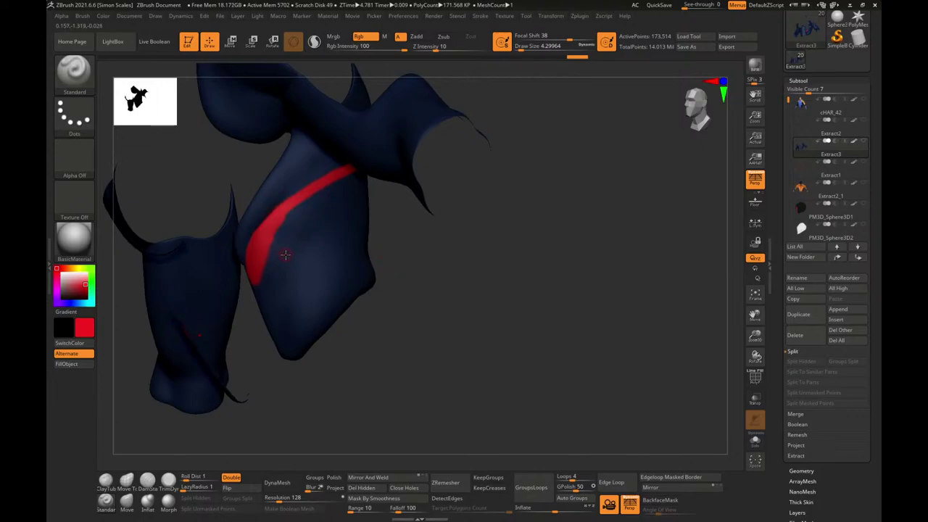
{"action": "right_click_drag", "start_coordinate": [293, 268], "coordinate": [259, 241]}
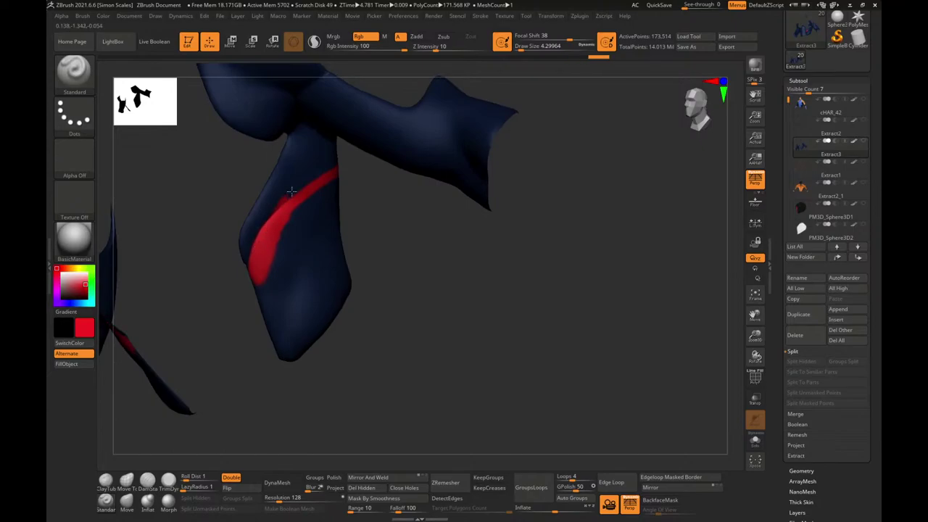
{"action": "right_click_drag", "start_coordinate": [347, 166], "coordinate": [318, 188]}
{"action": "right_click_drag", "start_coordinate": [208, 213], "coordinate": [398, 200]}
{"action": "mouse_move", "coordinate": [301, 200]}
{"action": "left_mouse_down"}
{"action": "mouse_move", "coordinate": [264, 291]}
{"action": "mouse_move", "coordinate": [279, 242]}
{"action": "mouse_move", "coordinate": [267, 266]}
{"action": "left_mouse_up"}
Step: Paint a second red stripe parallel to the first and fill gaps in the stripes
{"action": "left_click_drag", "start_coordinate": [407, 290], "coordinate": [404, 110]}
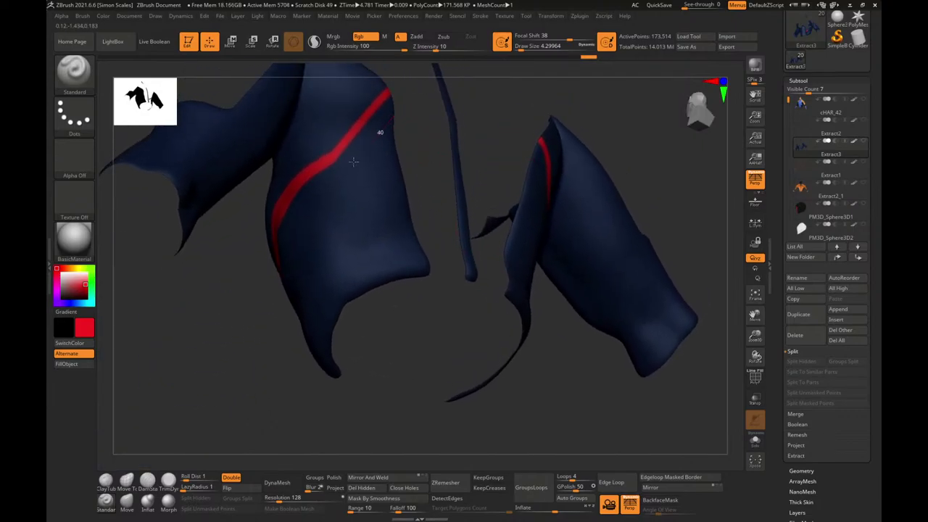
{"action": "left_click_drag", "start_coordinate": [346, 180], "coordinate": [344, 183]}
{"action": "mouse_move", "coordinate": [254, 319]}
{"action": "left_mouse_down"}
{"action": "mouse_move", "coordinate": [249, 305]}
{"action": "mouse_move", "coordinate": [295, 227]}
{"action": "left_mouse_up"}
{"action": "mouse_move", "coordinate": [376, 153]}
{"action": "left_mouse_down"}
{"action": "mouse_move", "coordinate": [330, 182]}
{"action": "mouse_move", "coordinate": [280, 248]}
{"action": "mouse_move", "coordinate": [277, 270]}
{"action": "left_mouse_up"}
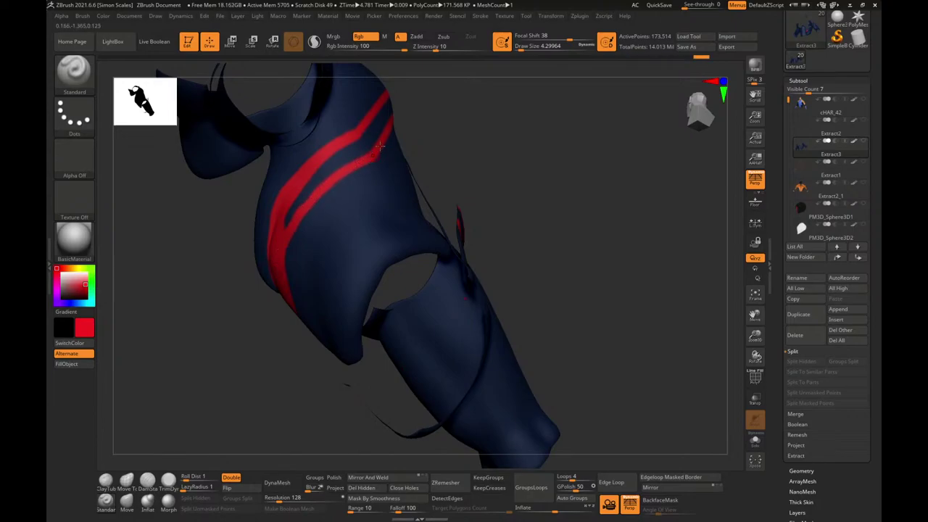
{"action": "right_click_drag", "start_coordinate": [375, 152], "coordinate": [301, 210]}
{"action": "left_click_drag", "start_coordinate": [330, 164], "coordinate": [292, 203]}
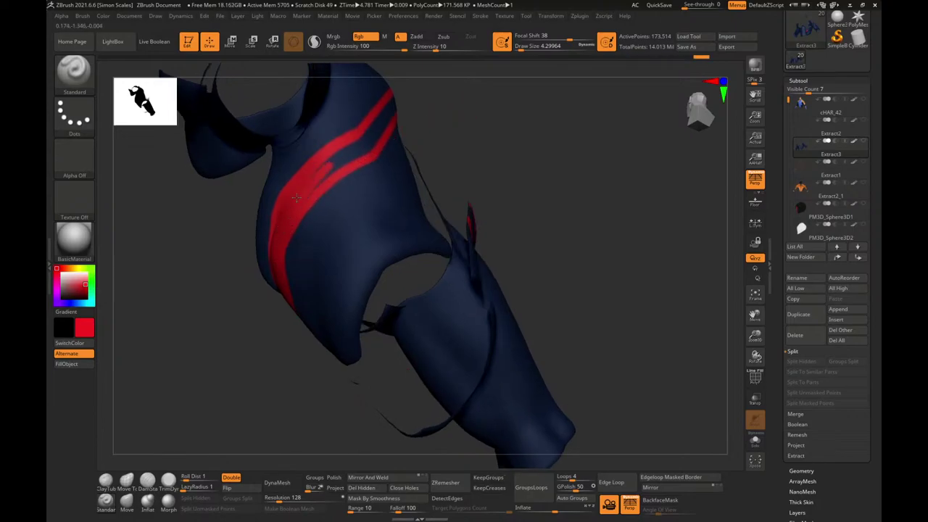
{"action": "mouse_move", "coordinate": [489, 95]}
{"action": "right_mouse_down"}
{"action": "mouse_move", "coordinate": [472, 152]}
{"action": "mouse_move", "coordinate": [341, 189]}
{"action": "right_mouse_up"}
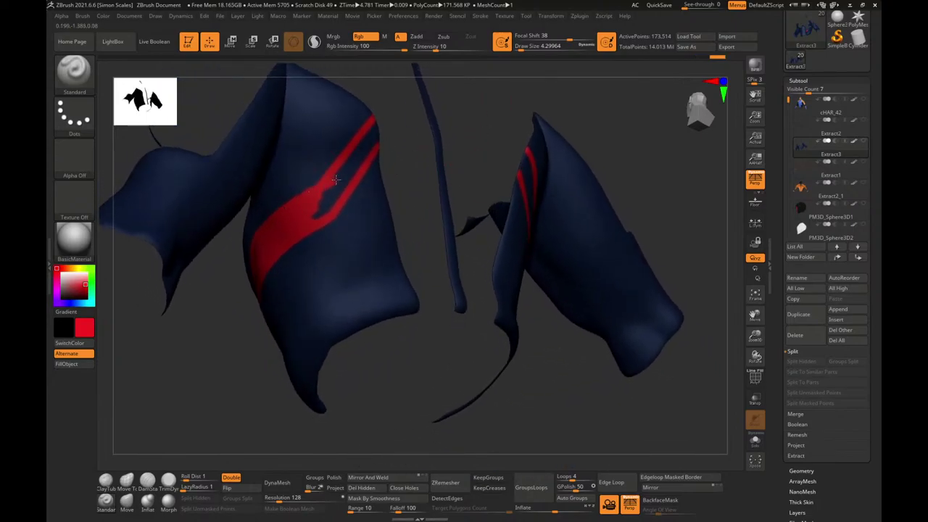
{"action": "mouse_move", "coordinate": [301, 220]}
{"action": "left_mouse_down"}
{"action": "mouse_move", "coordinate": [346, 186]}
{"action": "mouse_move", "coordinate": [337, 198]}
{"action": "mouse_move", "coordinate": [332, 175]}
{"action": "left_mouse_up"}
Step: Add red strokes down from the band and make all other subtools visible again
{"action": "mouse_move", "coordinate": [269, 377]}
{"action": "right_mouse_down"}
{"action": "mouse_move", "coordinate": [207, 316]}
{"action": "mouse_move", "coordinate": [201, 342]}
{"action": "mouse_move", "coordinate": [300, 317]}
{"action": "mouse_move", "coordinate": [365, 334]}
{"action": "mouse_move", "coordinate": [371, 363]}
{"action": "mouse_move", "coordinate": [396, 278]}
{"action": "mouse_move", "coordinate": [386, 305]}
{"action": "mouse_move", "coordinate": [379, 242]}
{"action": "right_mouse_up"}
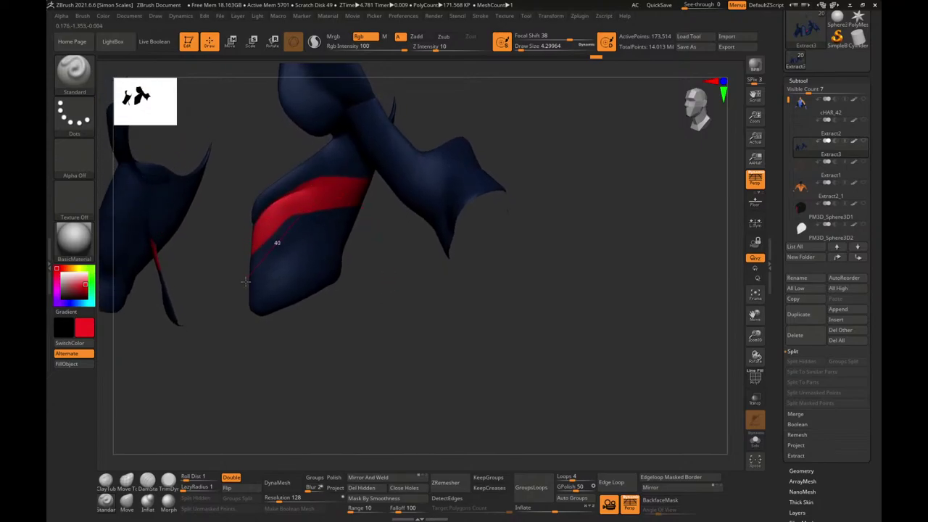
{"action": "left_click_drag", "start_coordinate": [247, 286], "coordinate": [248, 287]}
{"action": "left_click_drag", "start_coordinate": [294, 217], "coordinate": [252, 271]}
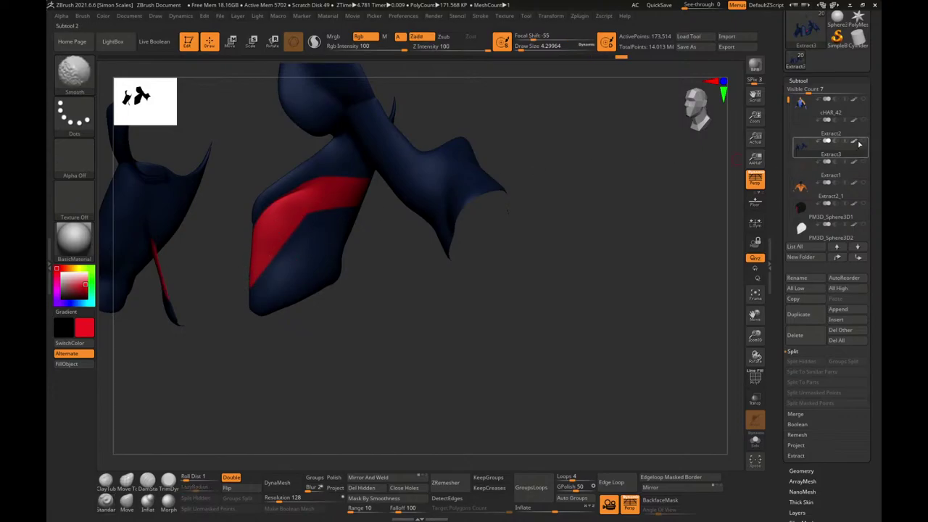
{"action": "left_click", "coordinate": [863, 98], "text": "shift"}
{"action": "mouse_move", "coordinate": [687, 130]}
{"action": "left_mouse_down"}
{"action": "mouse_move", "coordinate": [309, 290]}
{"action": "mouse_move", "coordinate": [310, 209]}
{"action": "left_mouse_up"}
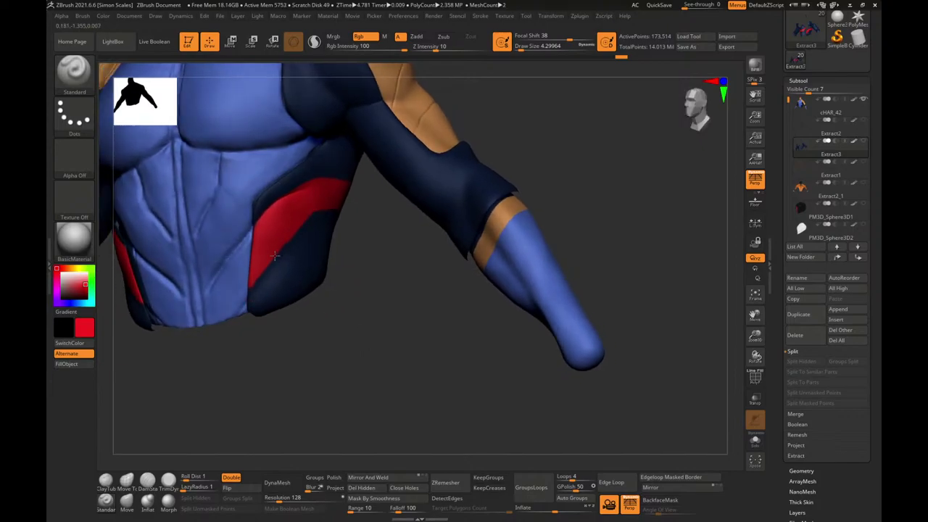
Step: Polypaint lime-green patches along the lower back edge of each navy side panel
{"action": "left_click_drag", "start_coordinate": [367, 280], "coordinate": [330, 170]}
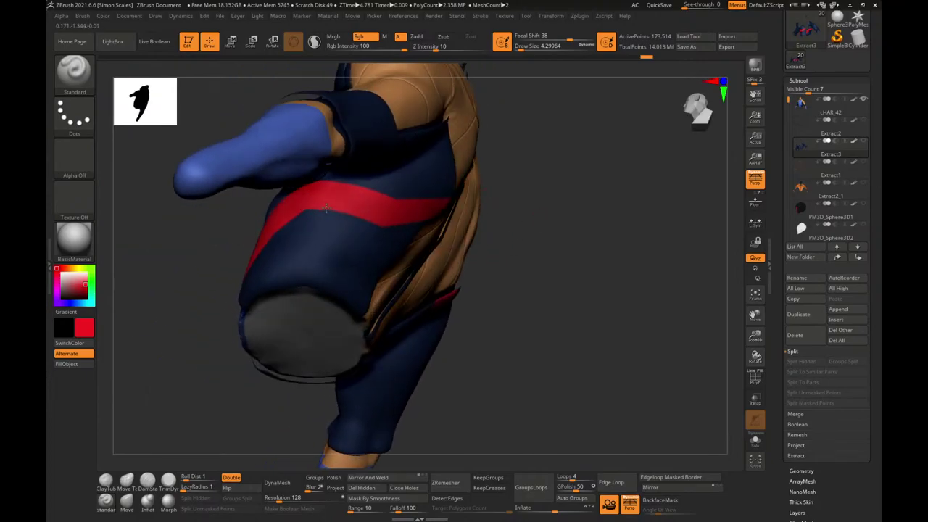
{"action": "left_click_drag", "start_coordinate": [382, 222], "coordinate": [523, 217]}
{"action": "left_click", "coordinate": [91, 269]}
{"action": "left_click_drag", "start_coordinate": [265, 375], "coordinate": [394, 253]}
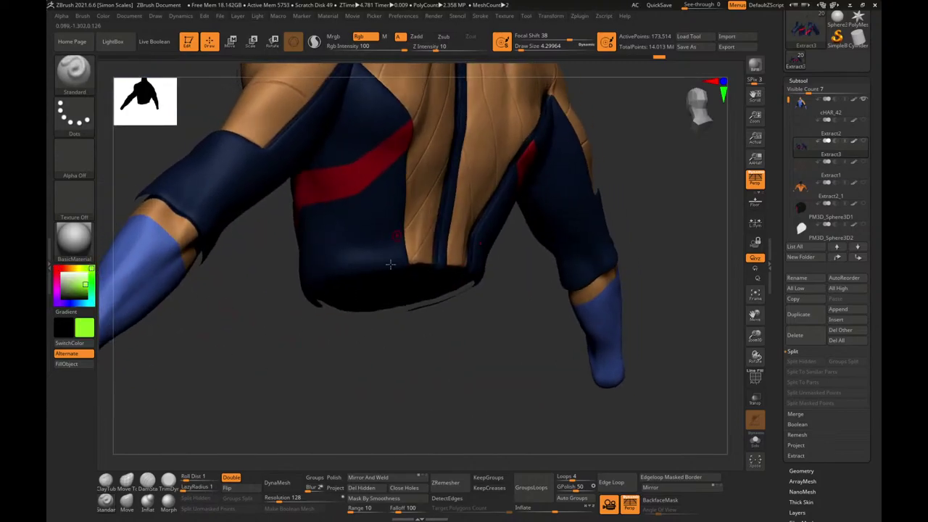
{"action": "left_click_drag", "start_coordinate": [350, 377], "coordinate": [401, 226]}
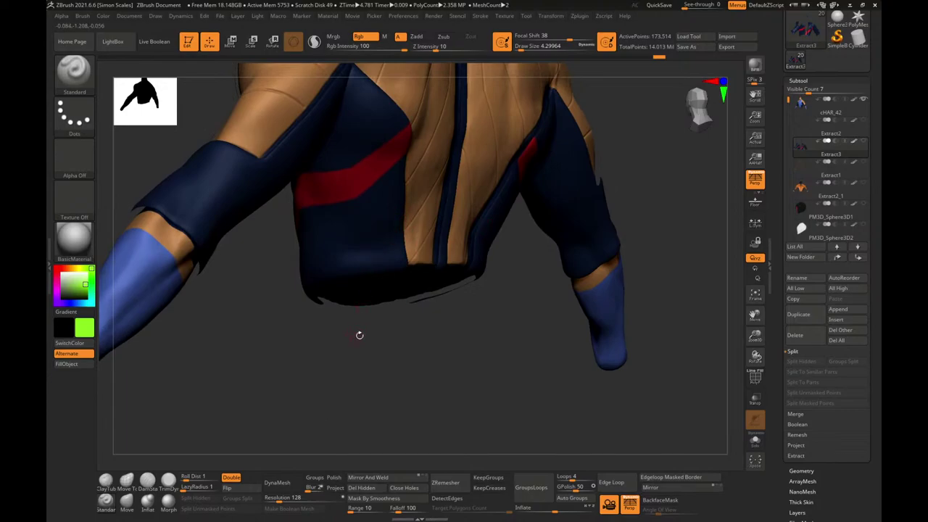
{"action": "left_click_drag", "start_coordinate": [358, 335], "coordinate": [411, 230]}
{"action": "mouse_move", "coordinate": [303, 348]}
{"action": "left_mouse_down"}
{"action": "mouse_move", "coordinate": [401, 231]}
{"action": "mouse_move", "coordinate": [281, 334]}
{"action": "left_mouse_up"}
{"action": "mouse_move", "coordinate": [362, 263]}
{"action": "left_mouse_down"}
{"action": "mouse_move", "coordinate": [349, 348]}
{"action": "mouse_move", "coordinate": [321, 383]}
{"action": "mouse_move", "coordinate": [400, 311]}
{"action": "mouse_move", "coordinate": [366, 331]}
{"action": "mouse_move", "coordinate": [365, 297]}
{"action": "left_mouse_up"}
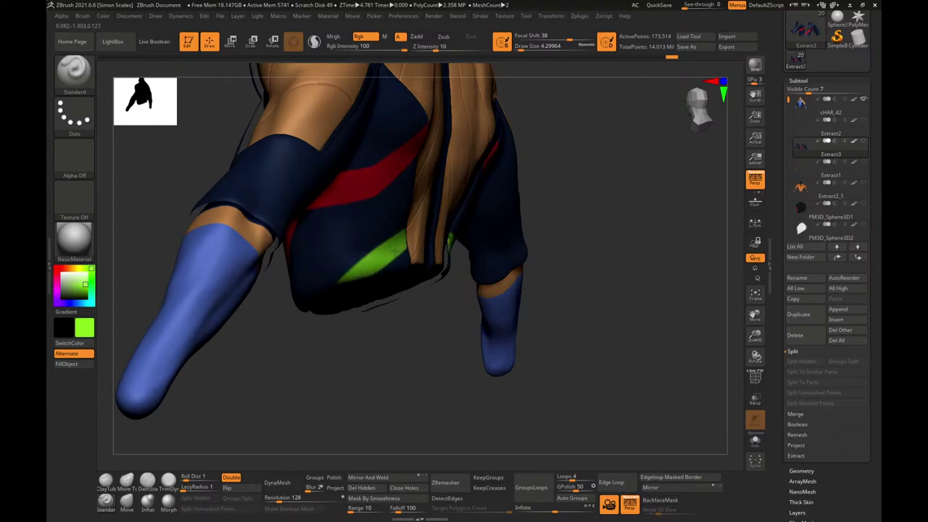
{"action": "left_click_drag", "start_coordinate": [404, 322], "coordinate": [464, 297]}
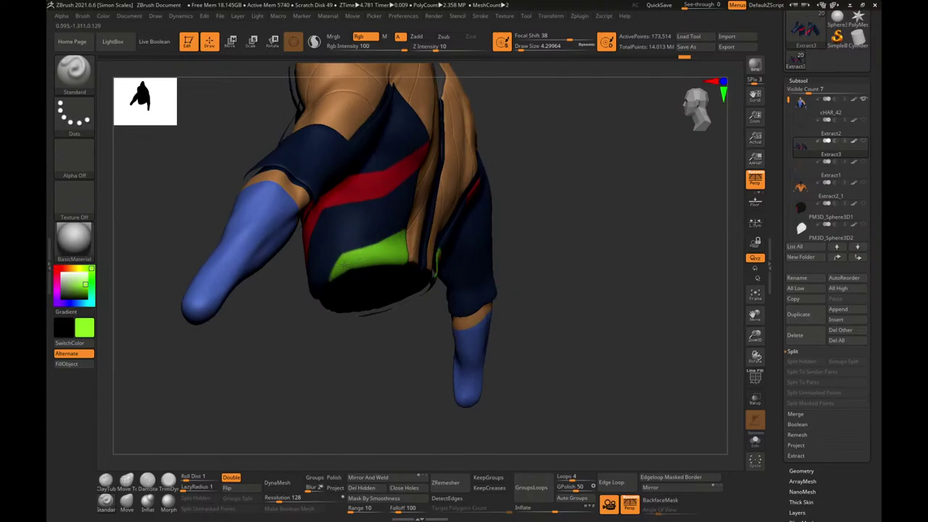
{"action": "left_click_drag", "start_coordinate": [355, 341], "coordinate": [419, 227]}
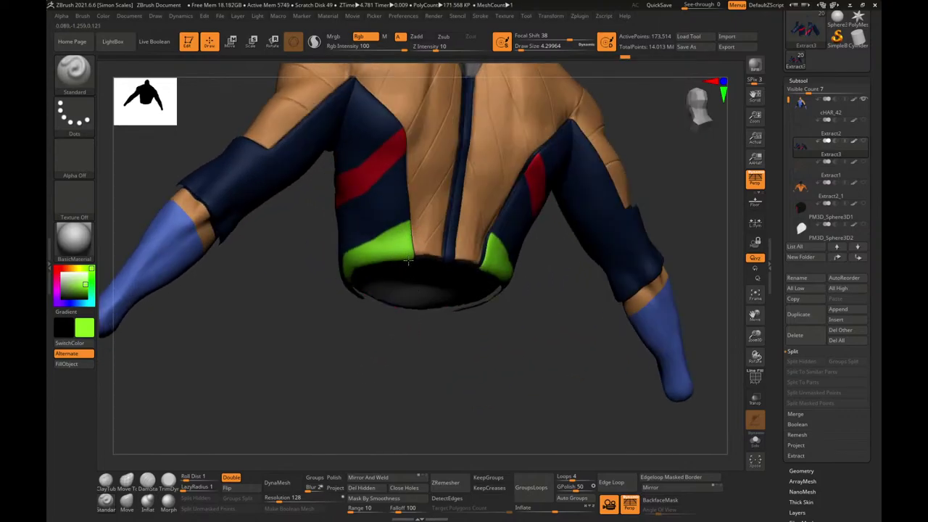
{"action": "left_click_drag", "start_coordinate": [333, 343], "coordinate": [652, 275]}
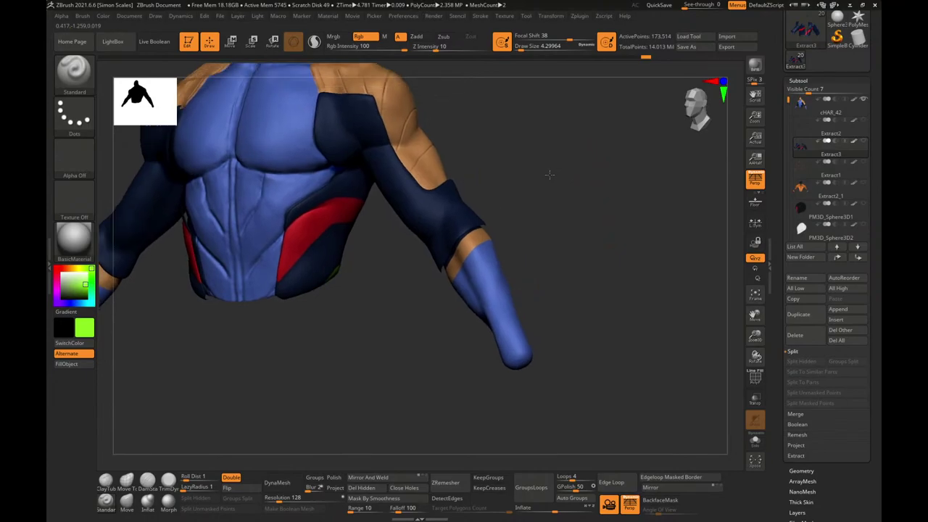
Step: Create polygroups from the painted polypaint colours
{"action": "scroll", "coordinate": [775, 293], "scroll_direction": "down", "scroll_amount": 3}
{"action": "scroll", "coordinate": [776, 294], "scroll_direction": "down", "scroll_amount": 10}
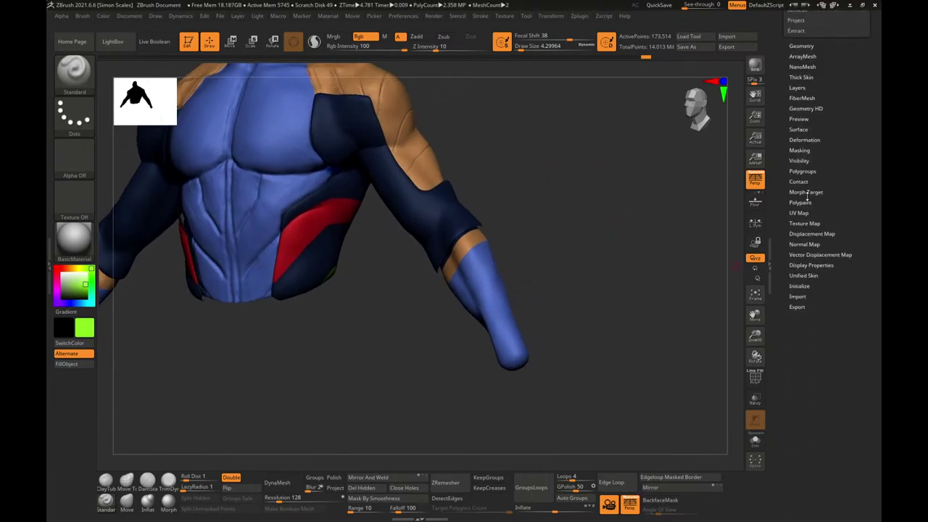
{"action": "left_click", "coordinate": [802, 171]}
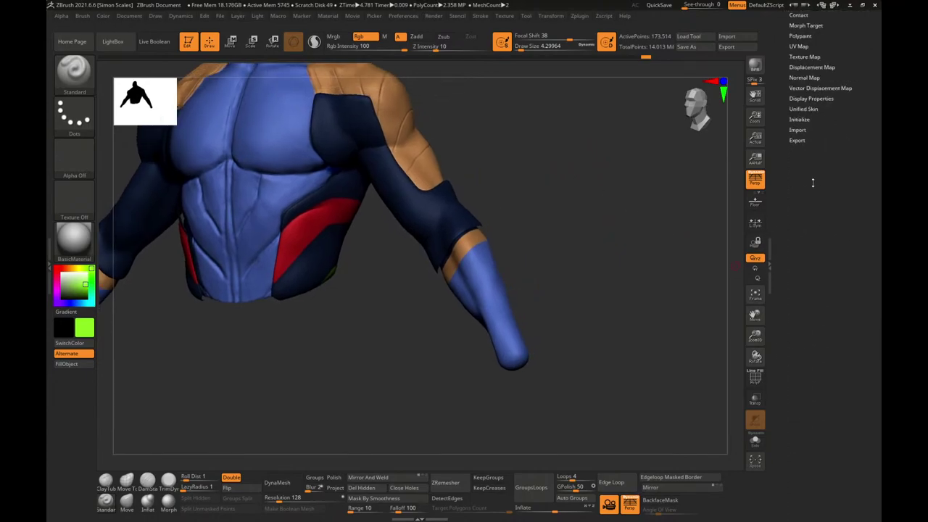
{"action": "left_click", "coordinate": [815, 175]}
{"action": "left_click", "coordinate": [815, 176]}
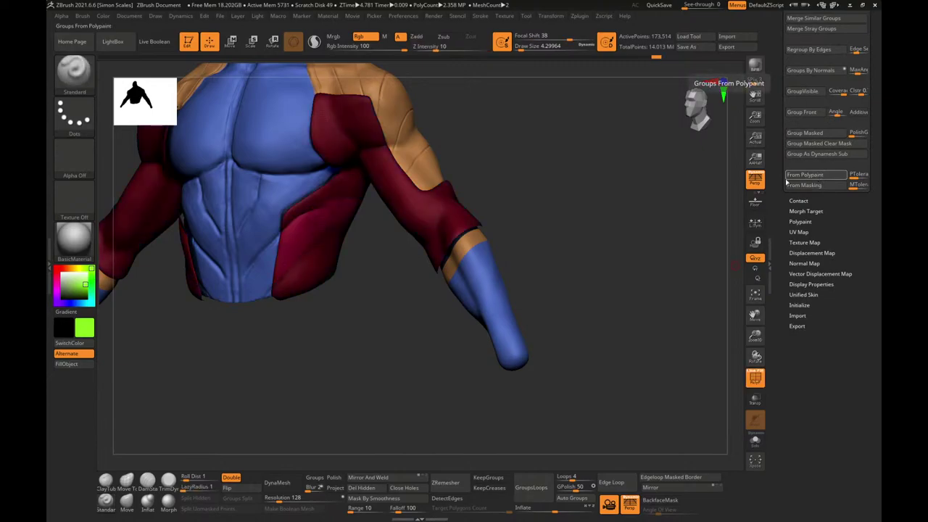
Step: Apply GroupsLoops to add edge loops around the side-panel polygroups
{"action": "left_click_drag", "start_coordinate": [551, 211], "coordinate": [452, 193]}
{"action": "mouse_move", "coordinate": [368, 290]}
{"action": "left_mouse_down"}
{"action": "mouse_move", "coordinate": [325, 292]}
{"action": "mouse_move", "coordinate": [595, 198]}
{"action": "left_mouse_up"}
{"action": "key", "text": "ctrl+shift"}
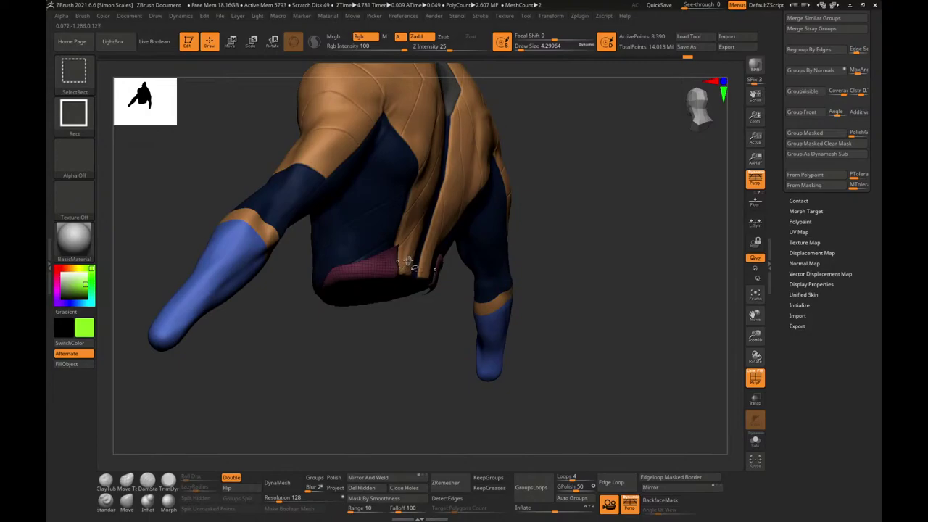
{"action": "left_click_drag", "start_coordinate": [599, 151], "coordinate": [622, 145]}
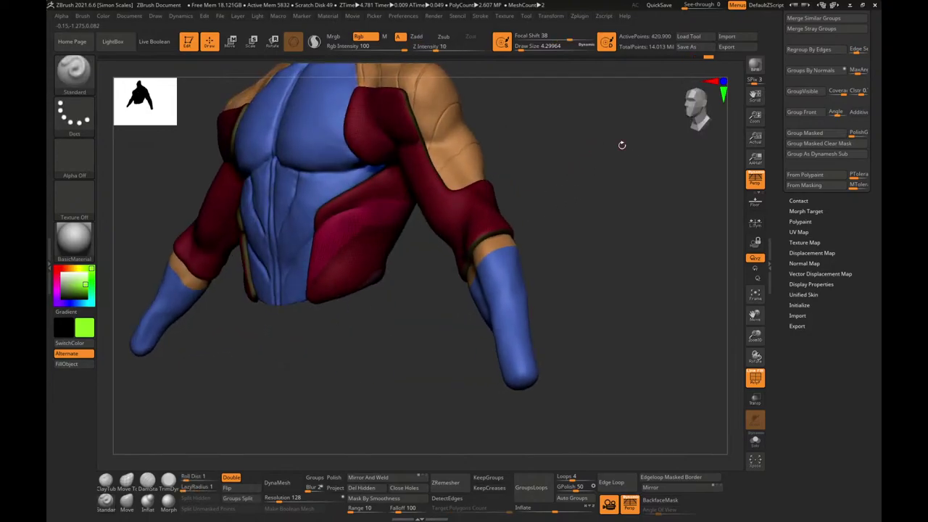
{"action": "left_click_drag", "start_coordinate": [612, 337], "coordinate": [617, 351]}
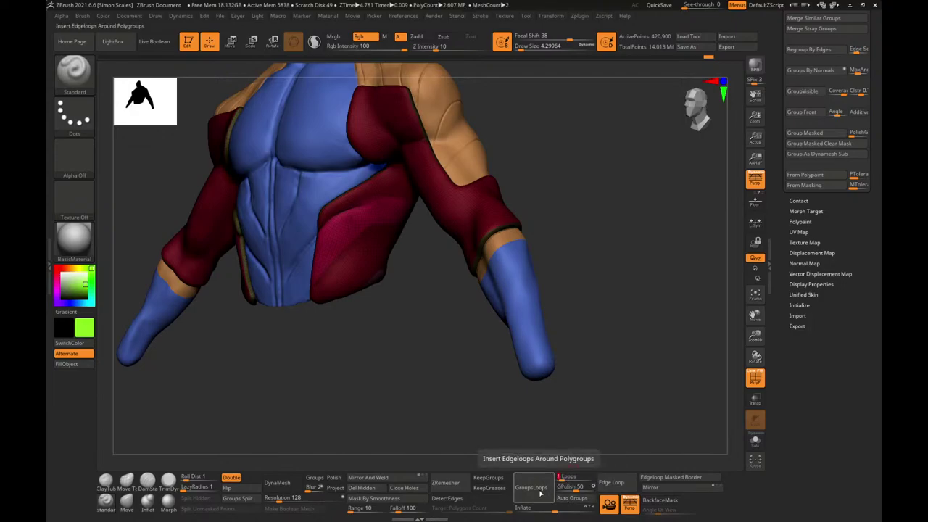
{"action": "left_click", "coordinate": [540, 492]}
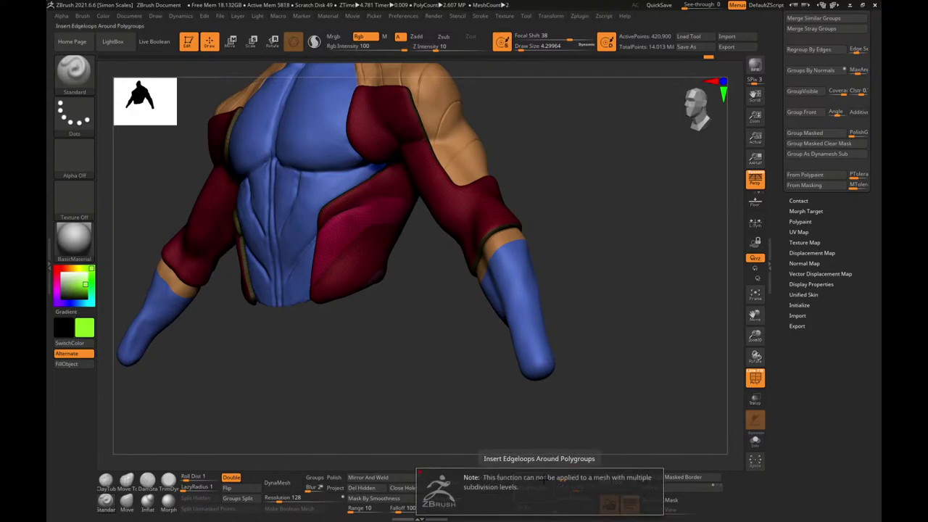
{"action": "left_click_drag", "start_coordinate": [582, 231], "coordinate": [617, 211]}
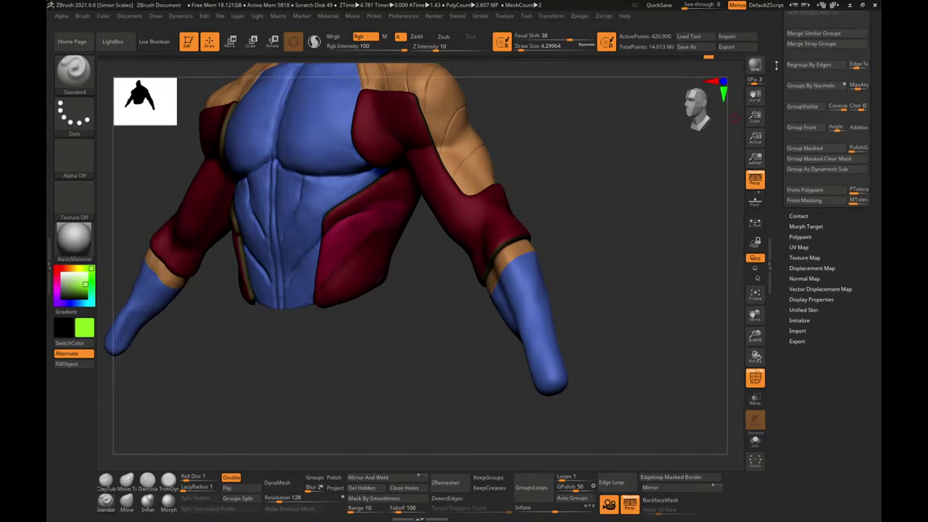
Step: Delete the lower subdivision levels, rerun GroupsLoops, and sample the dark navy colour
{"action": "left_click", "coordinate": [801, 72]}
{"action": "left_click", "coordinate": [799, 101]}
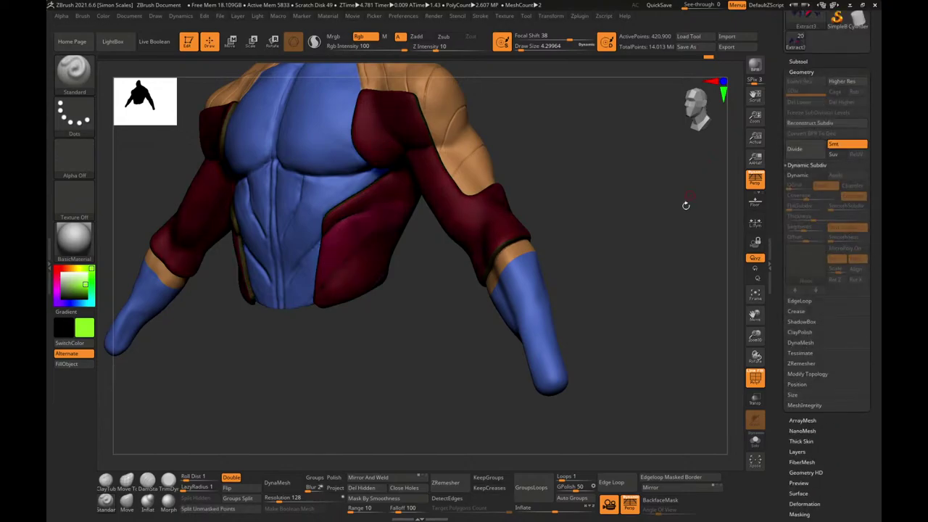
{"action": "left_click", "coordinate": [537, 491]}
{"action": "mouse_move", "coordinate": [425, 366]}
{"action": "left_mouse_down", "text": "alt"}
{"action": "mouse_move", "coordinate": [397, 346]}
{"action": "mouse_move", "coordinate": [394, 263]}
{"action": "mouse_move", "coordinate": [449, 250]}
{"action": "left_mouse_up", "text": "alt"}
{"action": "key", "text": "space"}
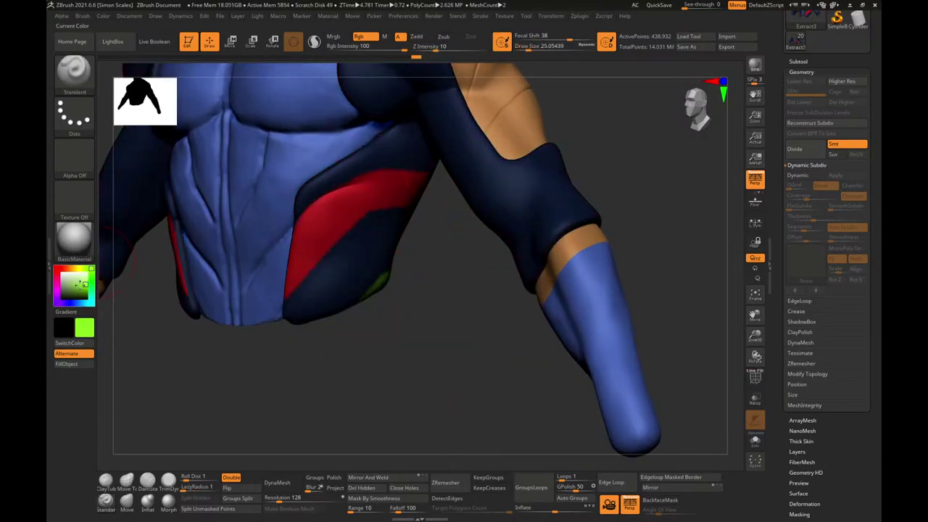
{"action": "left_click_drag", "start_coordinate": [83, 283], "coordinate": [371, 162]}
Step: Fill the whole side-panel object with navy, covering the red stripe
{"action": "left_click", "coordinate": [103, 15]}
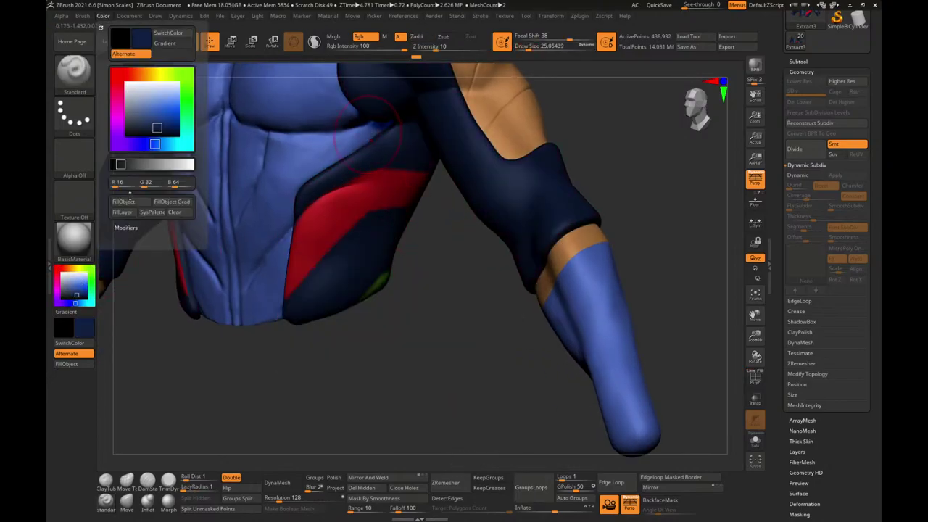
{"action": "left_click", "coordinate": [124, 200]}
{"action": "left_click", "coordinate": [798, 61]}
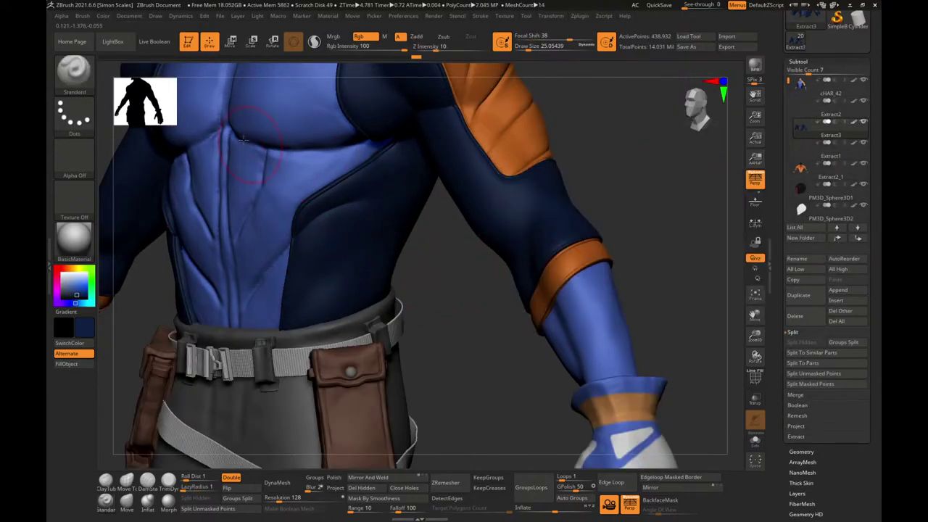
Step: Select the Inflat brush and set gentle smoothing while working over the torso panels
{"action": "key", "text": "b"}
{"action": "key", "text": "i"}
{"action": "key", "text": "n"}
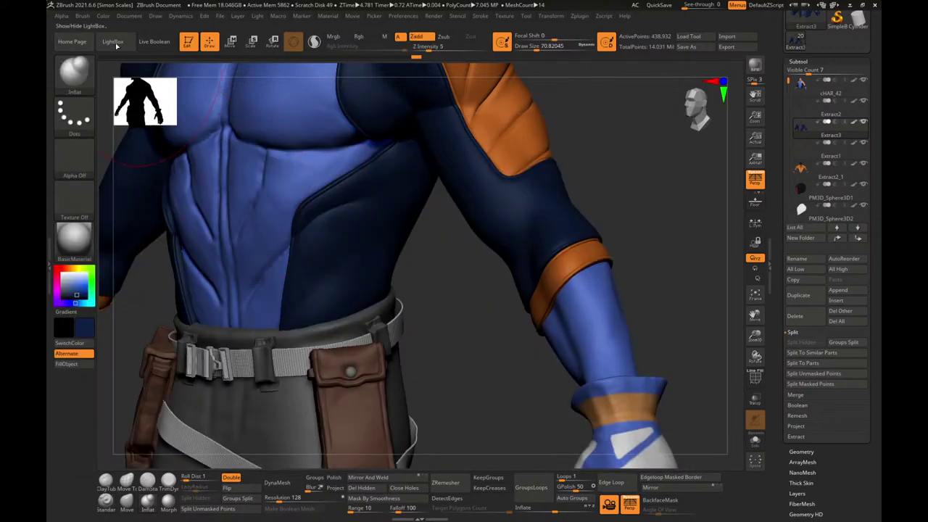
{"action": "left_click", "coordinate": [83, 16]}
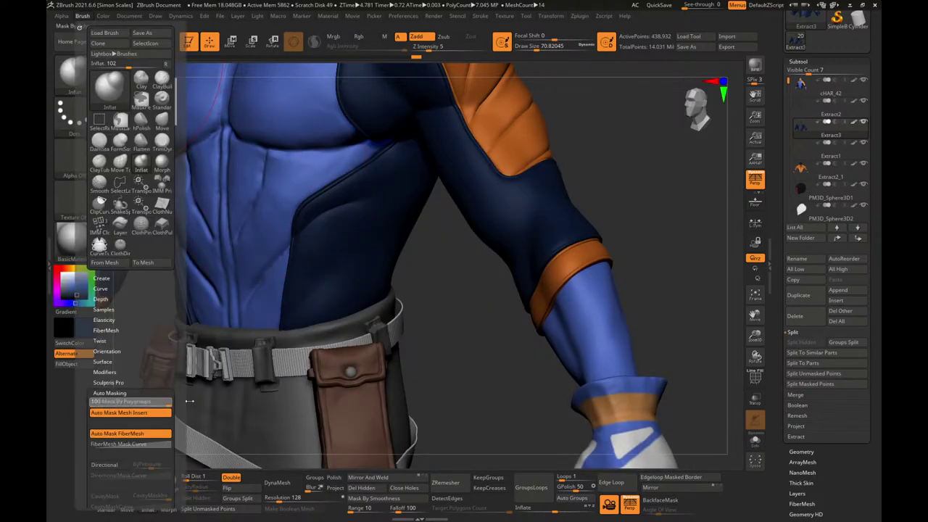
{"action": "left_click_drag", "start_coordinate": [457, 299], "coordinate": [332, 231]}
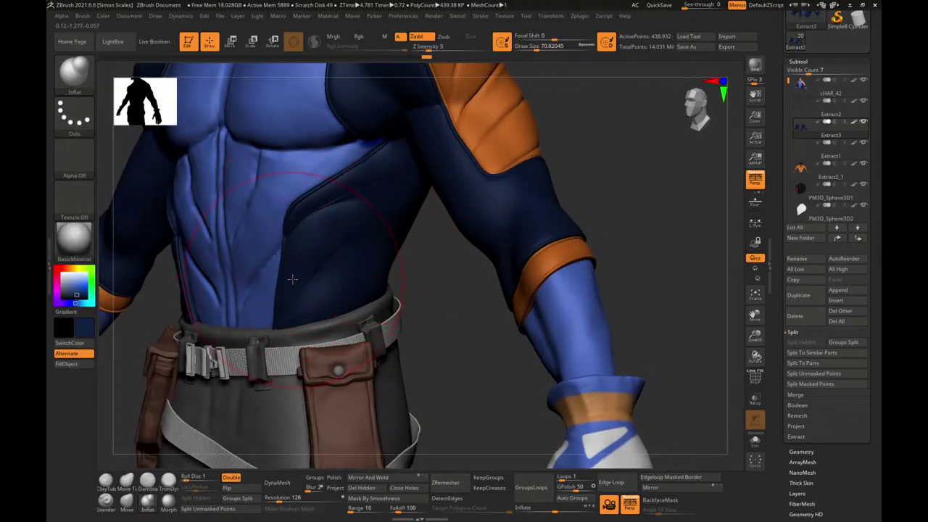
{"action": "key", "text": "b"}
{"action": "key", "text": "s"}
{"action": "key", "text": "e"}
{"action": "key", "text": "shift"}
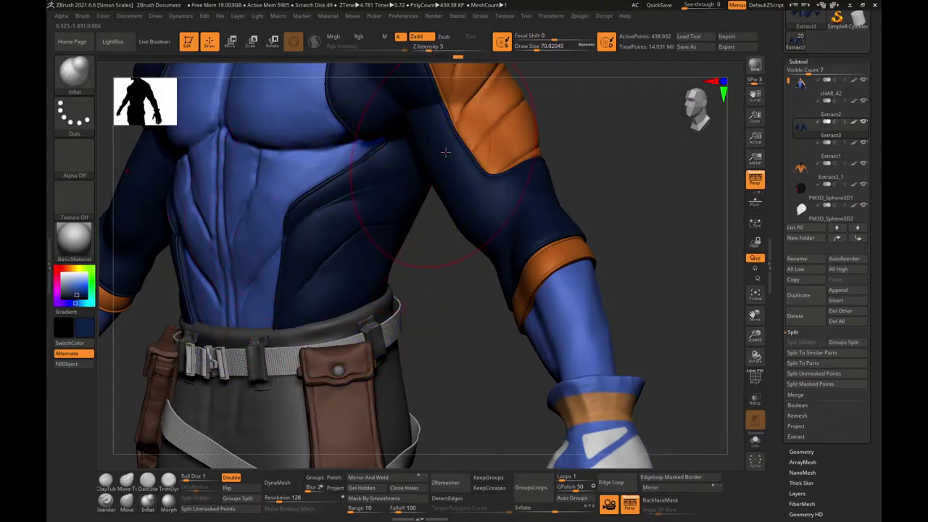
{"action": "left_click_drag", "start_coordinate": [424, 184], "coordinate": [435, 321]}
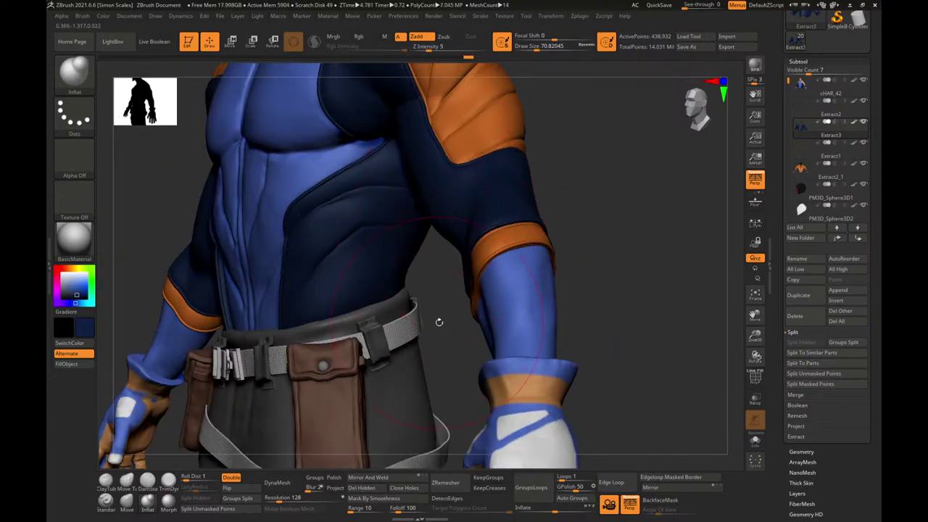
{"action": "left_click_drag", "start_coordinate": [599, 187], "coordinate": [611, 159]}
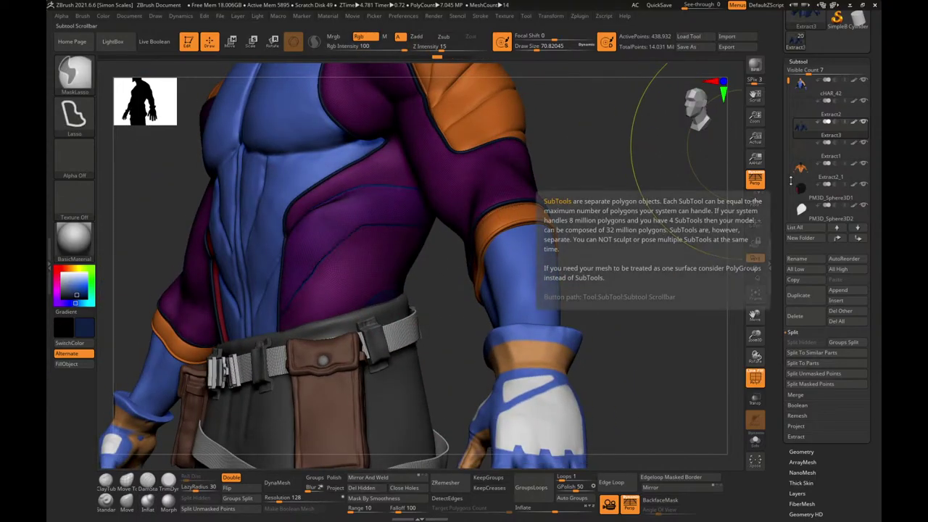
Step: Apply Polish By Groups to clean the side-panel group edges
{"action": "left_click", "coordinate": [800, 61]}
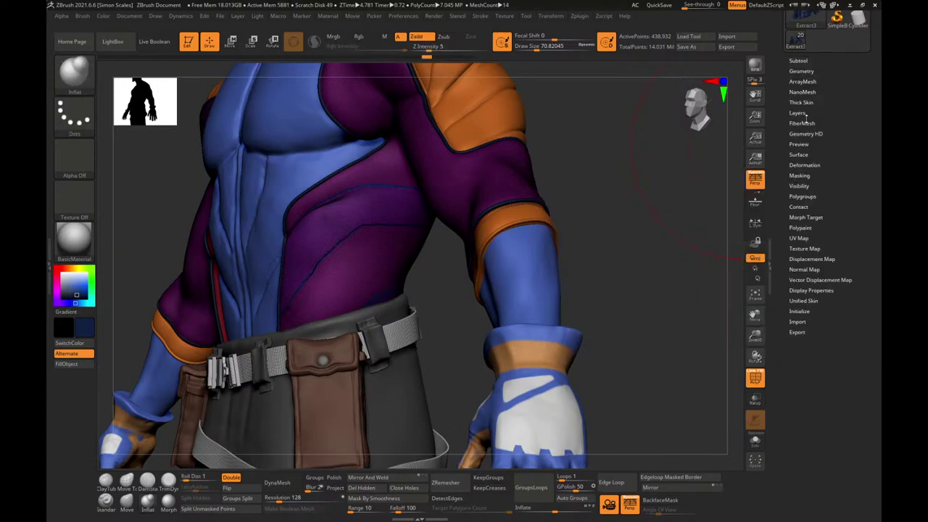
{"action": "left_click", "coordinate": [804, 165]}
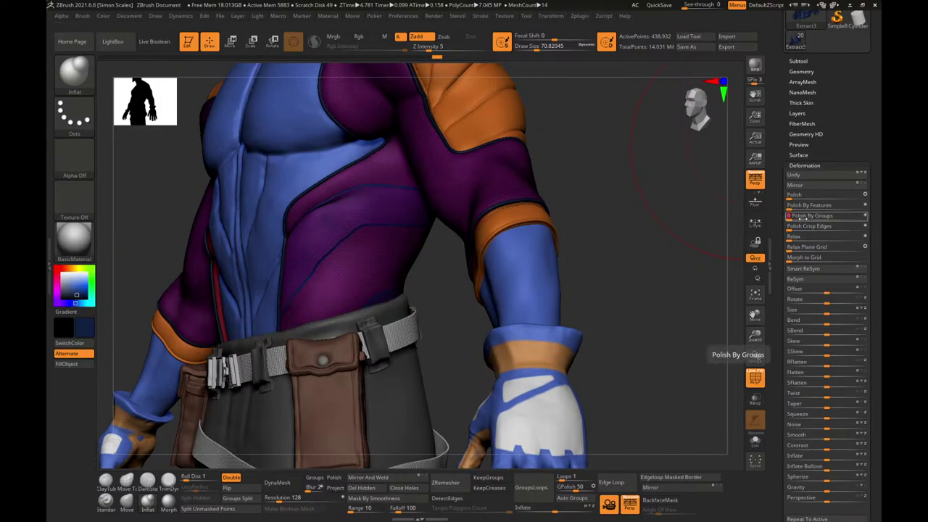
{"action": "left_click", "coordinate": [318, 247], "text": "ctrl"}
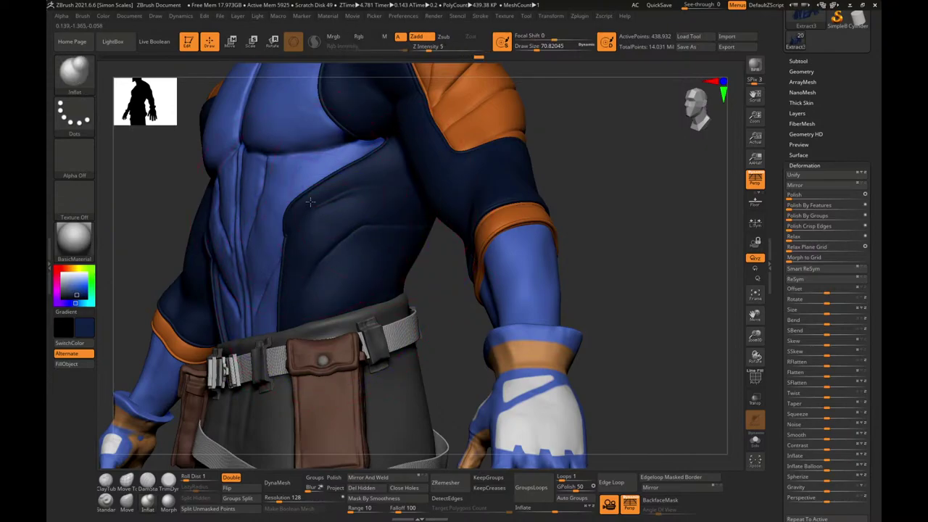
Step: Smooth the back panels of the suit, then pull back to view the whole figure
{"action": "key", "text": "shift"}
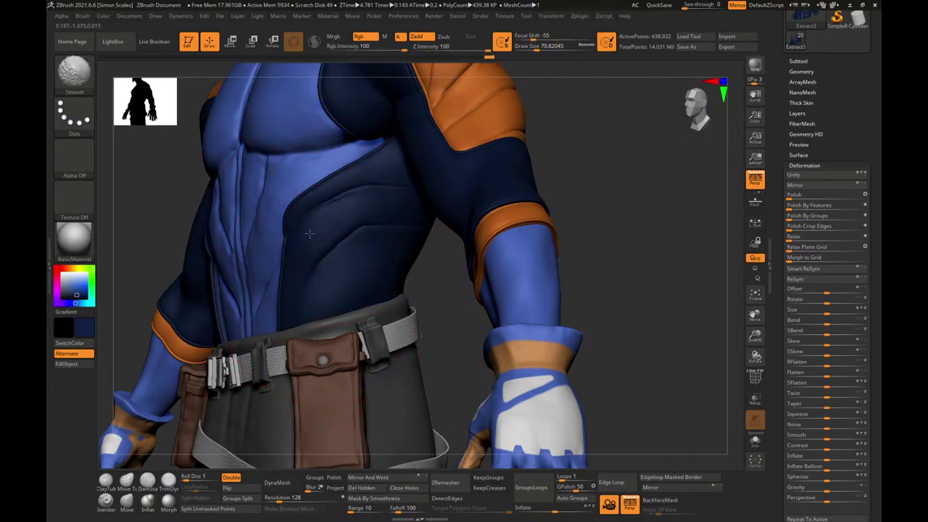
{"action": "mouse_move", "coordinate": [328, 216]}
{"action": "left_mouse_down"}
{"action": "mouse_move", "coordinate": [553, 151]}
{"action": "mouse_move", "coordinate": [452, 174]}
{"action": "left_mouse_up"}
{"action": "key", "text": "shift"}
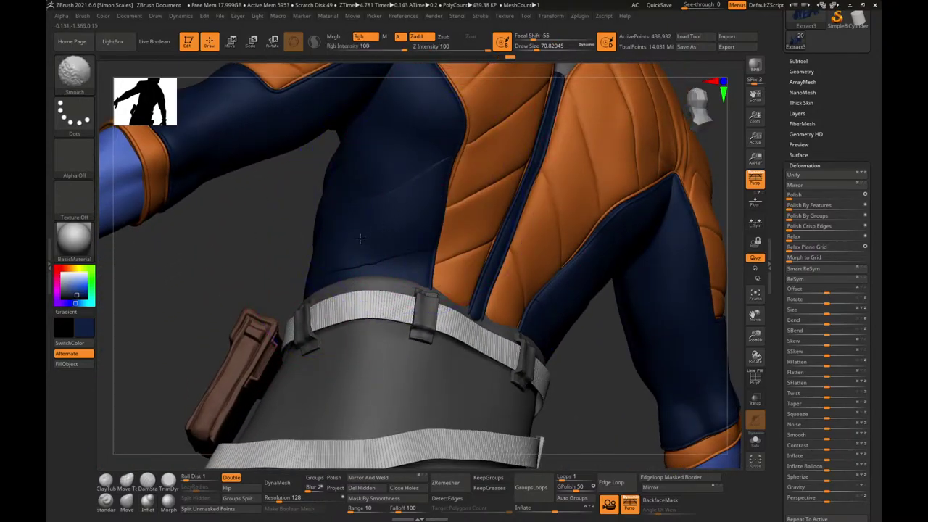
{"action": "key", "text": "shift"}
{"action": "key", "text": "shift"}
{"action": "key", "text": "shift"}
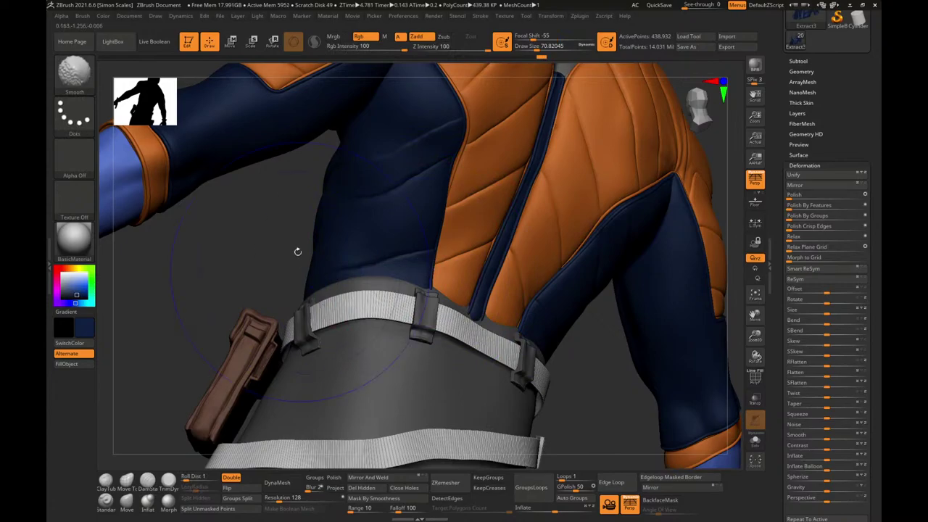
{"action": "right_click_drag", "start_coordinate": [271, 238], "coordinate": [341, 174]}
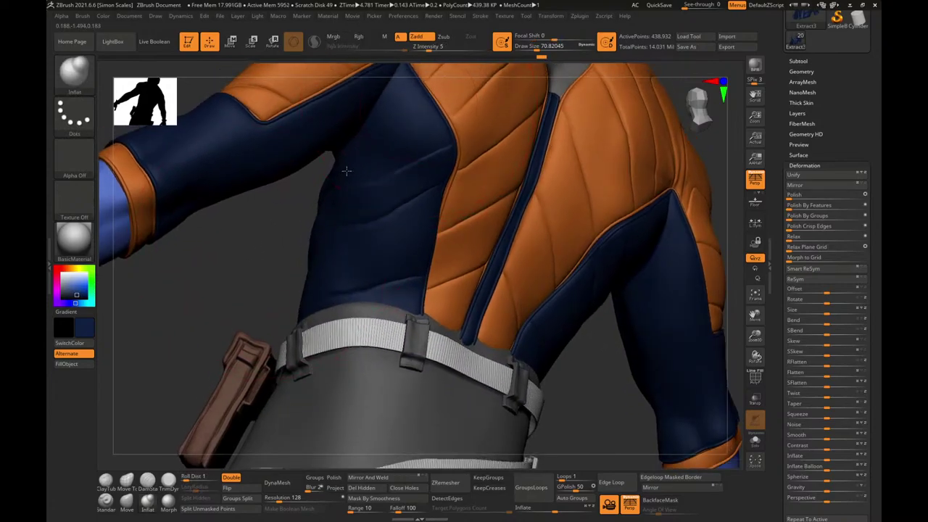
{"action": "key", "text": "shift"}
{"action": "key", "text": "shift"}
{"action": "key", "text": "shift"}
{"action": "key", "text": "shift"}
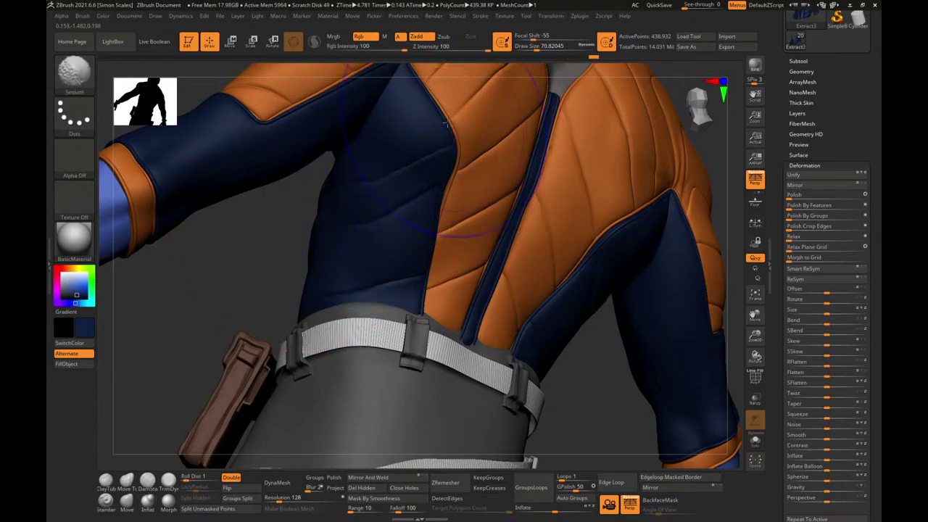
{"action": "left_click_drag", "start_coordinate": [261, 297], "coordinate": [352, 252]}
Step: Pick the IMM Clothing Hooks brush and insert snap rivets at the top of the navy panel
{"action": "key", "text": "b"}
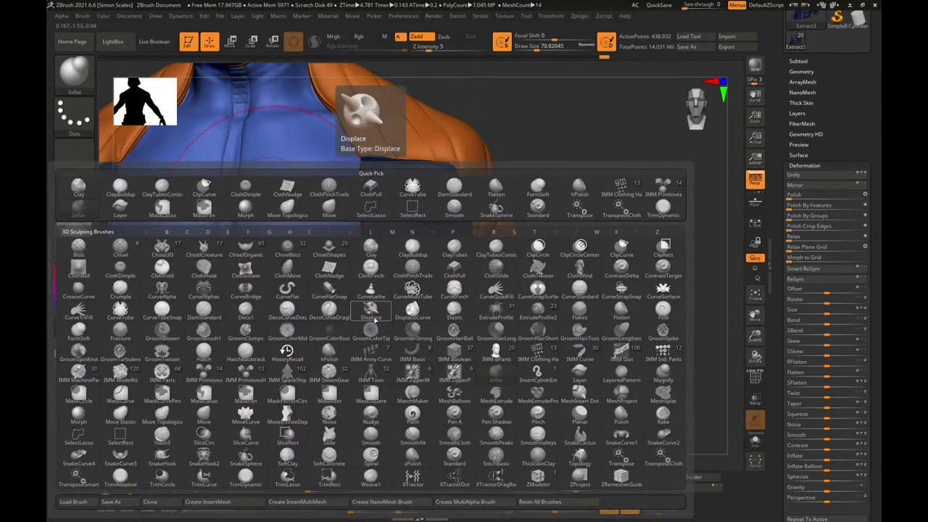
{"action": "left_click", "coordinate": [541, 353]}
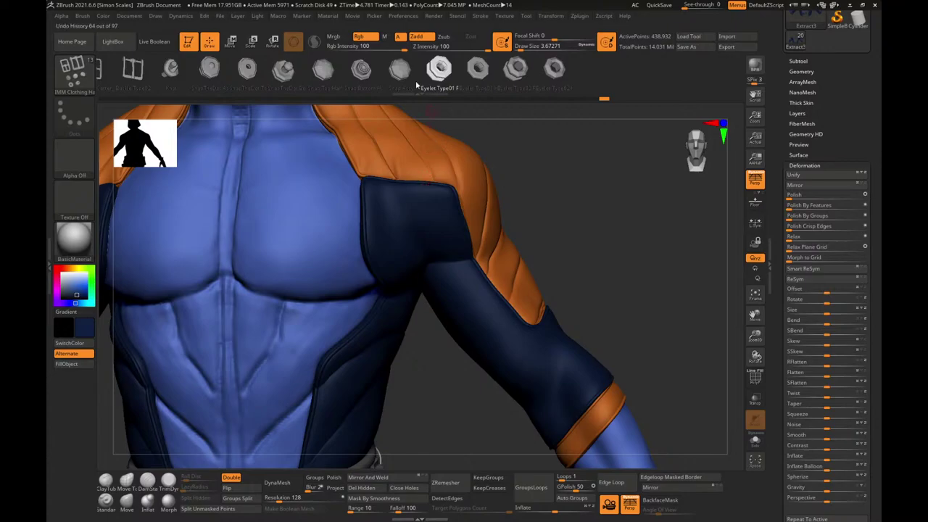
{"action": "left_click_drag", "start_coordinate": [533, 146], "coordinate": [390, 207]}
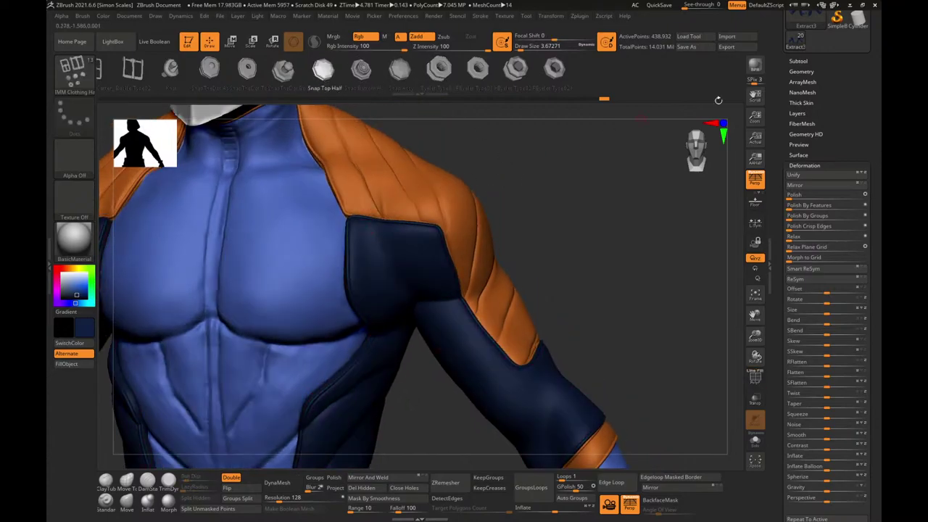
{"action": "left_click", "coordinate": [802, 71]}
{"action": "left_click_drag", "start_coordinate": [507, 217], "coordinate": [352, 232]}
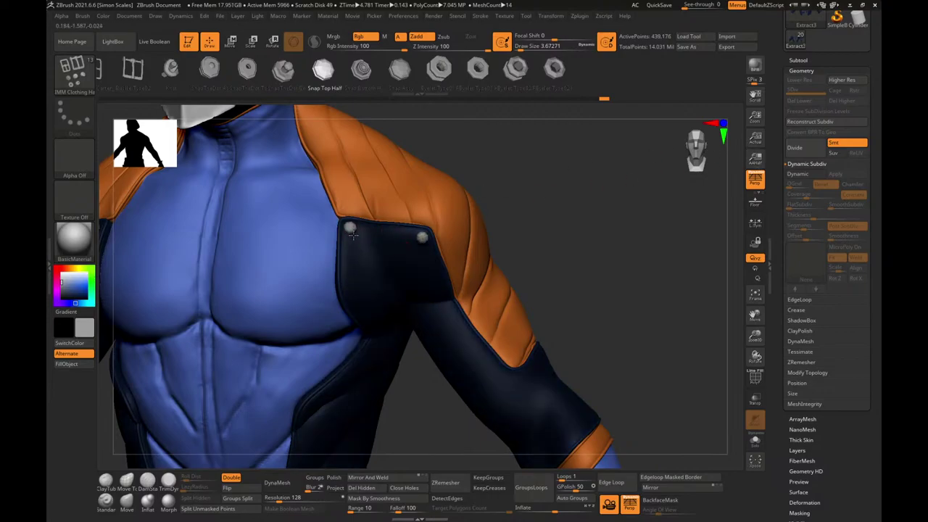
Step: Reposition the rivets with the Move gizmo so they sit at the panel's upper corners
{"action": "key", "text": "ctrl"}
{"action": "left_click_drag", "start_coordinate": [524, 108], "coordinate": [531, 116]}
{"action": "key", "text": "w"}
{"action": "left_click_drag", "start_coordinate": [508, 161], "coordinate": [534, 187]}
{"action": "mouse_move", "coordinate": [456, 190]}
{"action": "left_mouse_down"}
{"action": "mouse_move", "coordinate": [391, 225]}
{"action": "mouse_move", "coordinate": [352, 230]}
{"action": "left_mouse_up"}
{"action": "key", "text": "q"}
{"action": "left_click_drag", "start_coordinate": [501, 143], "coordinate": [356, 215]}
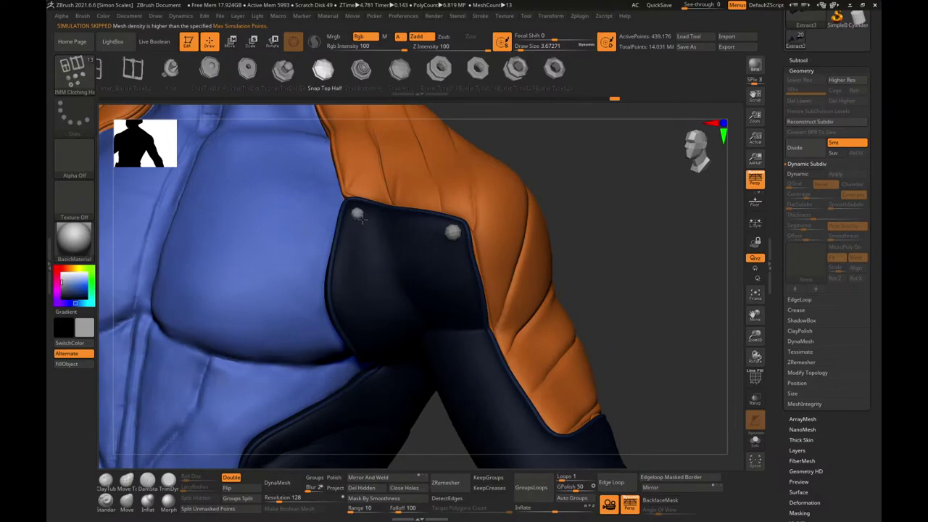
{"action": "left_click_drag", "start_coordinate": [357, 213], "coordinate": [341, 217]}
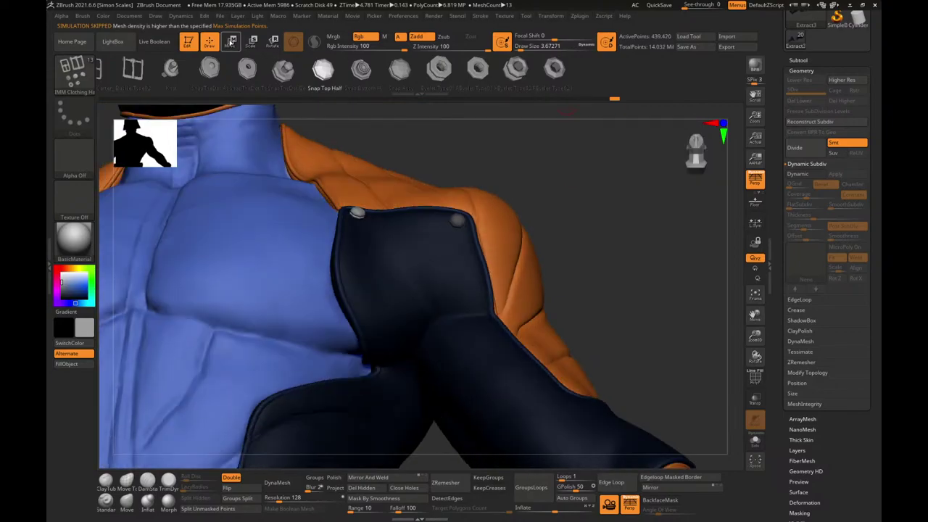
{"action": "key", "text": "w"}
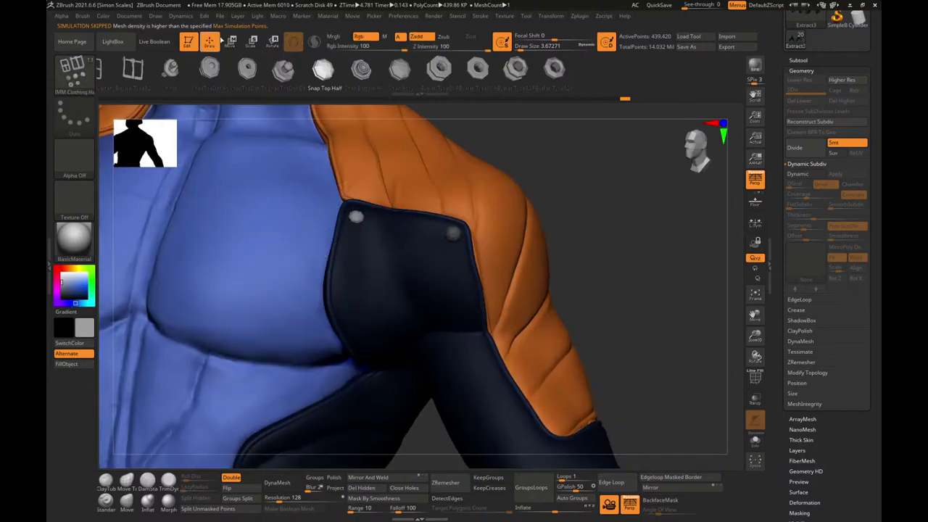
{"action": "left_click_drag", "start_coordinate": [594, 198], "coordinate": [559, 205]}
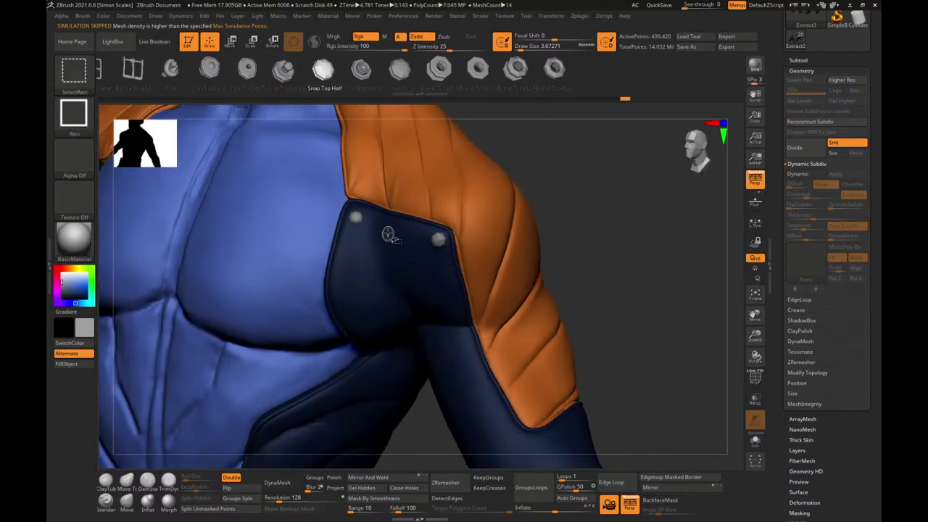
{"action": "key", "text": "w"}
{"action": "key", "text": "q"}
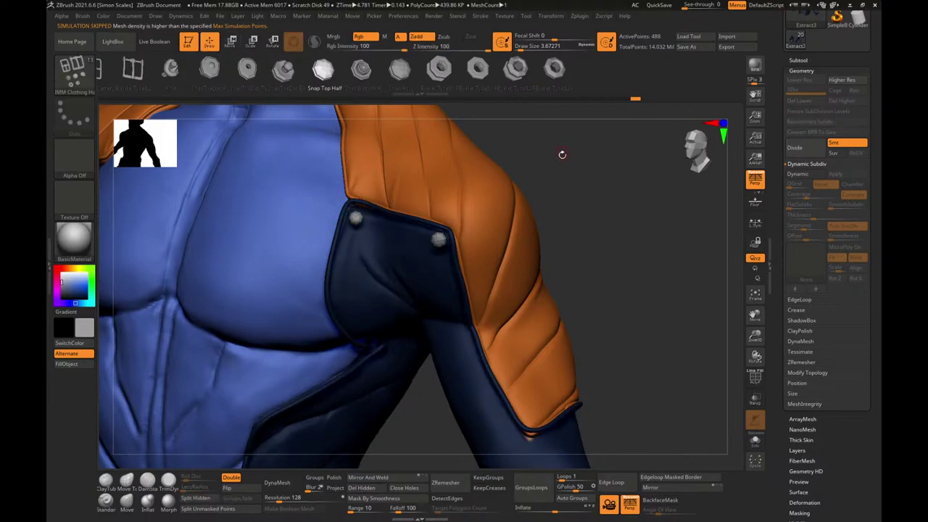
Step: Solo the rivets and use Split Hidden to make them their own subtool
{"action": "left_click", "coordinate": [798, 59]}
{"action": "left_click", "coordinate": [842, 94], "text": "shift"}
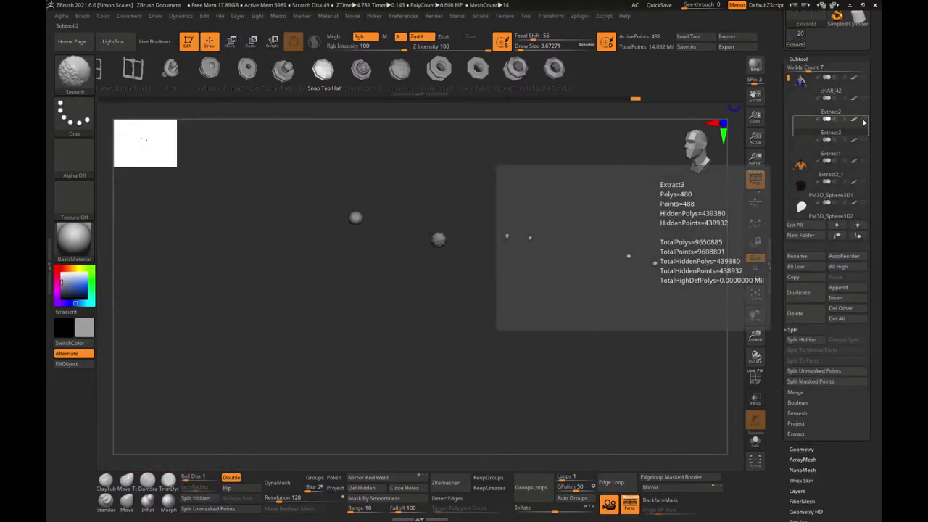
{"action": "mouse_move", "coordinate": [514, 197]}
{"action": "left_mouse_down"}
{"action": "mouse_move", "coordinate": [488, 164]}
{"action": "mouse_move", "coordinate": [522, 181]}
{"action": "left_mouse_up"}
{"action": "left_click", "coordinate": [803, 347]}
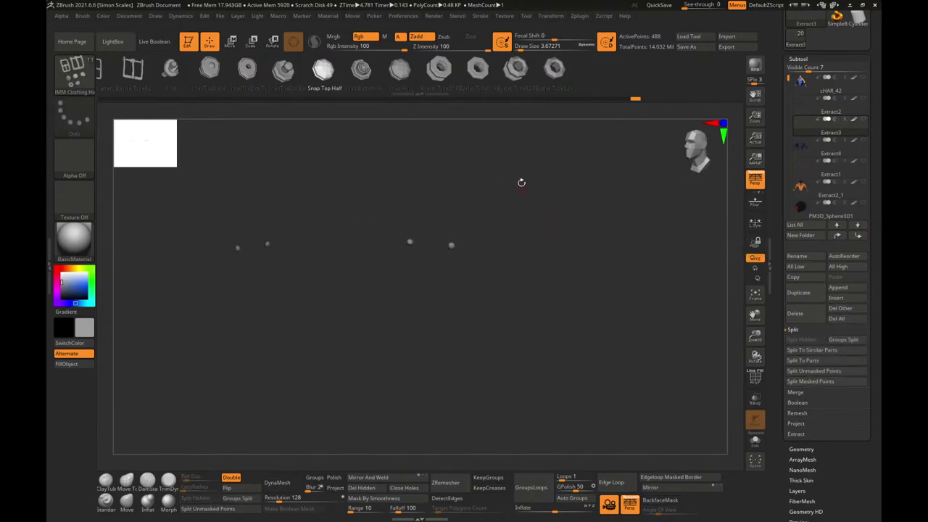
Step: Show the whole character again and clear the mask from the canvas
{"action": "left_click", "coordinate": [862, 120], "text": "shift"}
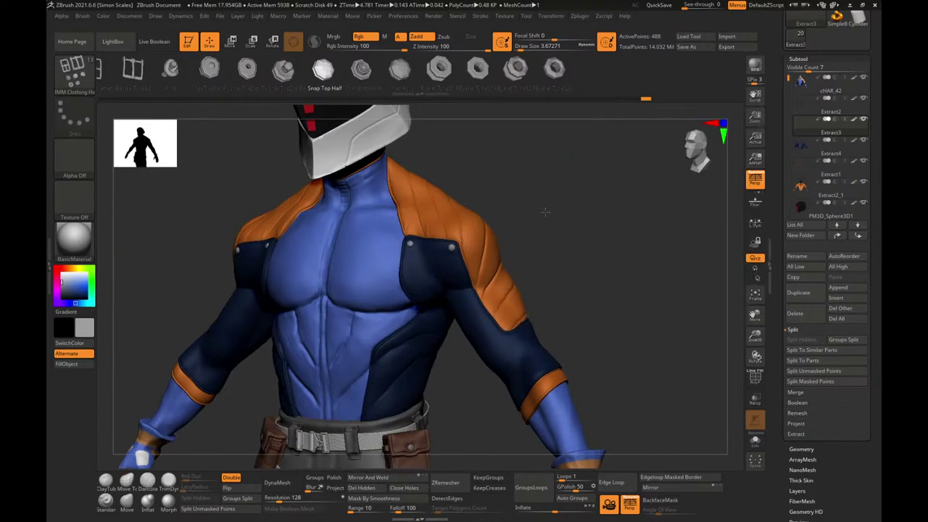
{"action": "scroll", "coordinate": [410, 243], "scroll_direction": "up", "scroll_amount": 5}
{"action": "key", "text": "ctrl"}
{"action": "left_click", "coordinate": [571, 258], "text": "ctrl"}
{"action": "scroll", "coordinate": [619, 175], "scroll_direction": "down", "scroll_amount": 5}
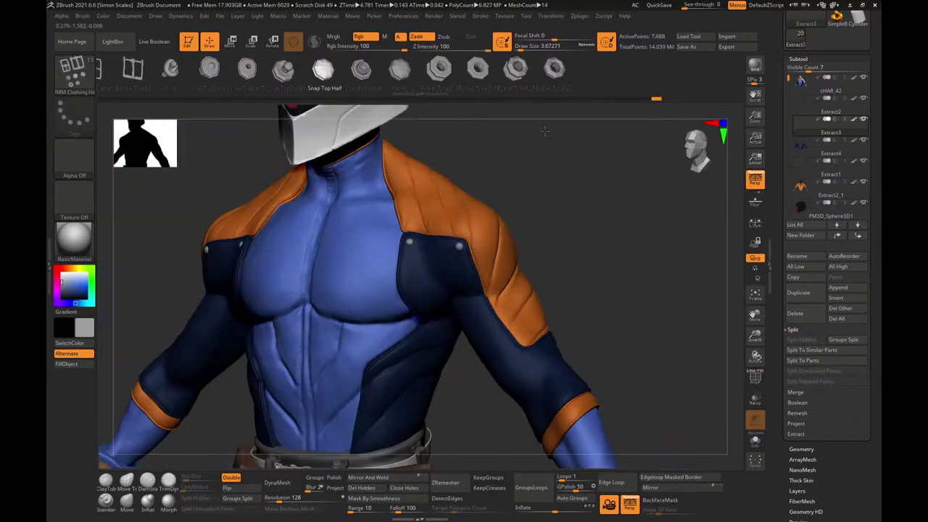
{"action": "scroll", "coordinate": [527, 182], "scroll_direction": "up", "scroll_amount": 8}
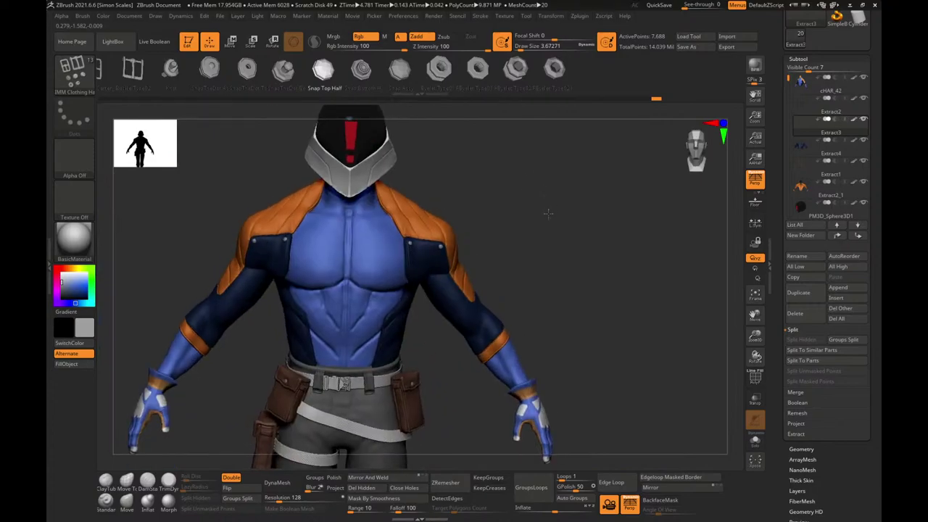
Step: Switch to the Standard brush with Zadd sculpting and a smaller brush size
{"action": "key", "text": "b"}
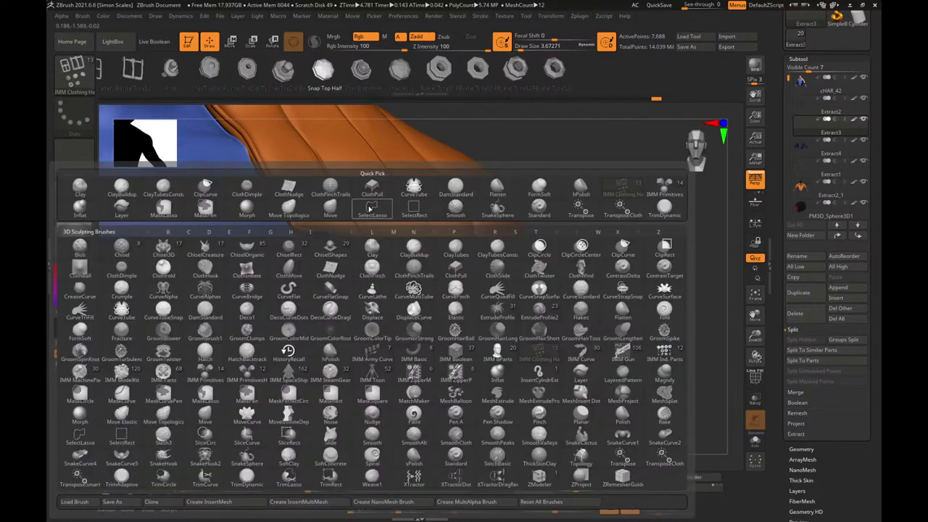
{"action": "key", "text": "s"}
{"action": "key", "text": "t"}
{"action": "key", "text": "space"}
{"action": "left_click_drag", "start_coordinate": [363, 217], "coordinate": [406, 216]}
{"action": "left_click", "coordinate": [358, 36]}
{"action": "left_click", "coordinate": [416, 37]}
Step: Raise Z Intensity to 22, shrink the brush to about 5, and select the Extract4 panel
{"action": "mouse_move", "coordinate": [508, 101]}
{"action": "left_mouse_down"}
{"action": "mouse_move", "coordinate": [536, 116]}
{"action": "mouse_move", "coordinate": [508, 107]}
{"action": "left_mouse_up"}
{"action": "key", "text": "space"}
{"action": "left_click_drag", "start_coordinate": [414, 46], "coordinate": [422, 46]}
{"action": "key", "text": "space"}
{"action": "left_click_drag", "start_coordinate": [341, 251], "coordinate": [329, 250]}
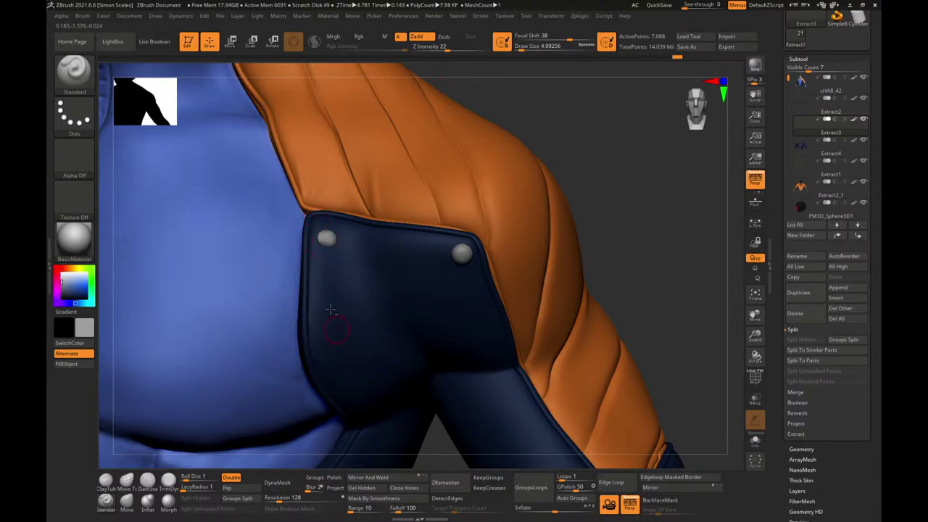
{"action": "key", "text": "ctrl"}
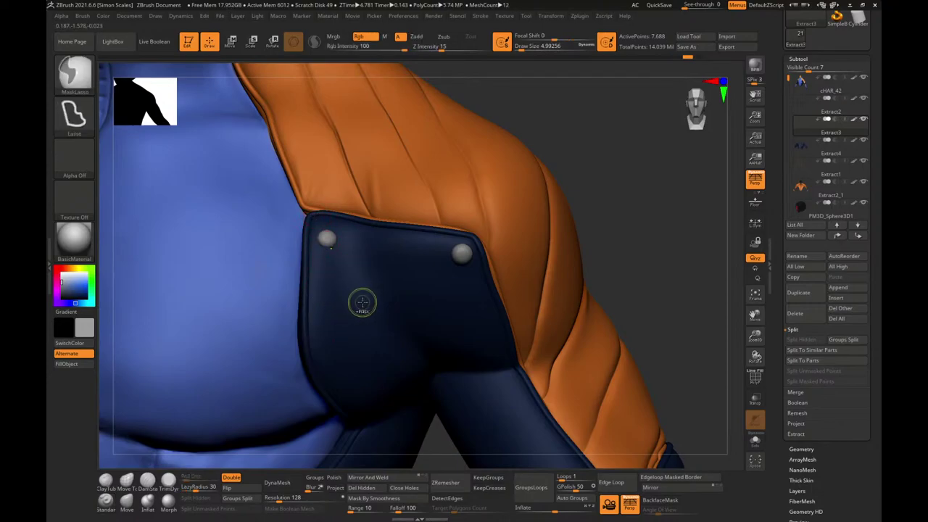
{"action": "left_click", "coordinate": [411, 210], "text": "alt"}
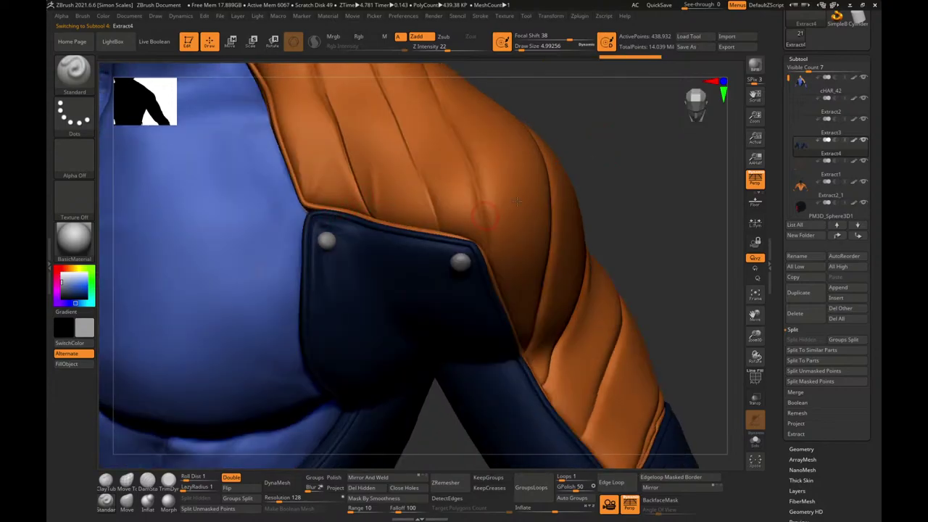
Step: Smooth the surface of the navy side panel below the shoulder
{"action": "left_click_drag", "start_coordinate": [558, 111], "coordinate": [289, 223]}
{"action": "left_click_drag", "start_coordinate": [541, 137], "coordinate": [368, 188]}
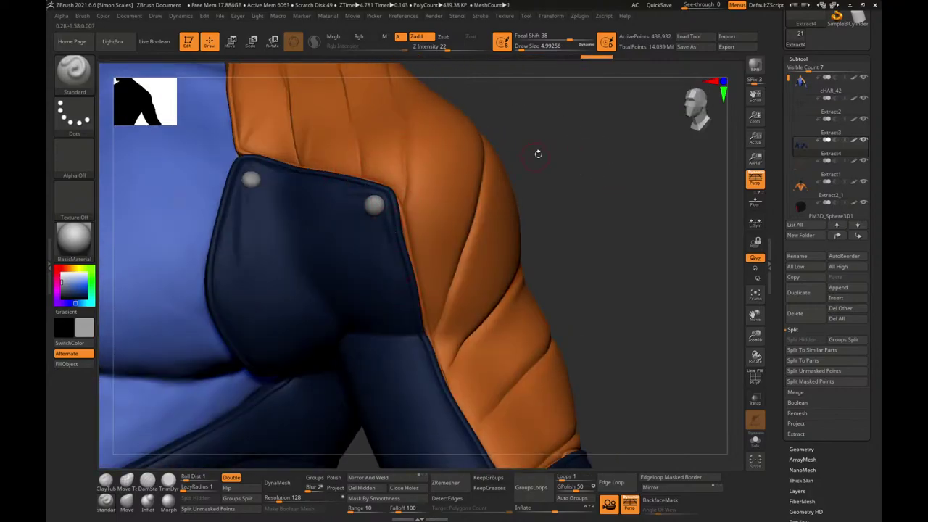
{"action": "left_click_drag", "start_coordinate": [536, 153], "coordinate": [353, 253]}
{"action": "left_click_drag", "start_coordinate": [476, 184], "coordinate": [245, 294], "text": "shift"}
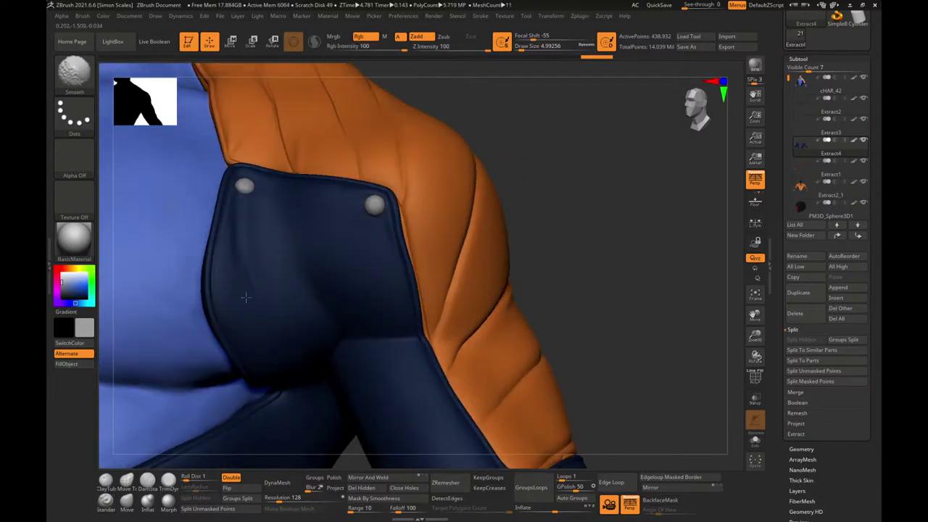
{"action": "key", "text": "space"}
{"action": "mouse_move", "coordinate": [537, 181]}
{"action": "left_mouse_down"}
{"action": "mouse_move", "coordinate": [512, 174]}
{"action": "mouse_move", "coordinate": [328, 195]}
{"action": "left_mouse_up"}
{"action": "left_click_drag", "start_coordinate": [514, 118], "coordinate": [323, 200]}
{"action": "left_click_drag", "start_coordinate": [532, 145], "coordinate": [386, 283]}
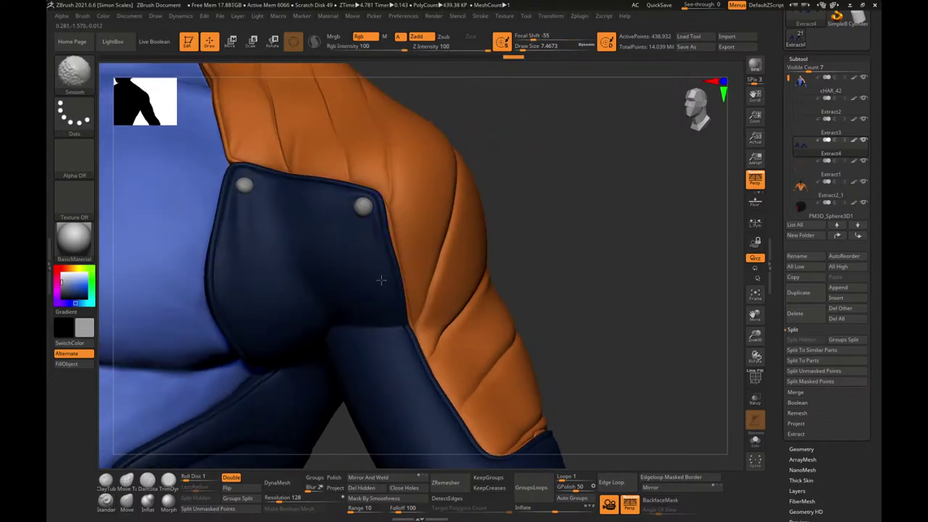
Step: With a size-5 brush, sculpt a fold into the navy panel and smooth it
{"action": "key", "text": "space"}
{"action": "left_click_drag", "start_coordinate": [368, 247], "coordinate": [364, 247]}
{"action": "mouse_move", "coordinate": [503, 140]}
{"action": "left_mouse_down"}
{"action": "mouse_move", "coordinate": [349, 208]}
{"action": "mouse_move", "coordinate": [367, 212]}
{"action": "left_mouse_up"}
{"action": "left_click_drag", "start_coordinate": [303, 248], "coordinate": [338, 220]}
{"action": "left_click_drag", "start_coordinate": [497, 159], "coordinate": [361, 206]}
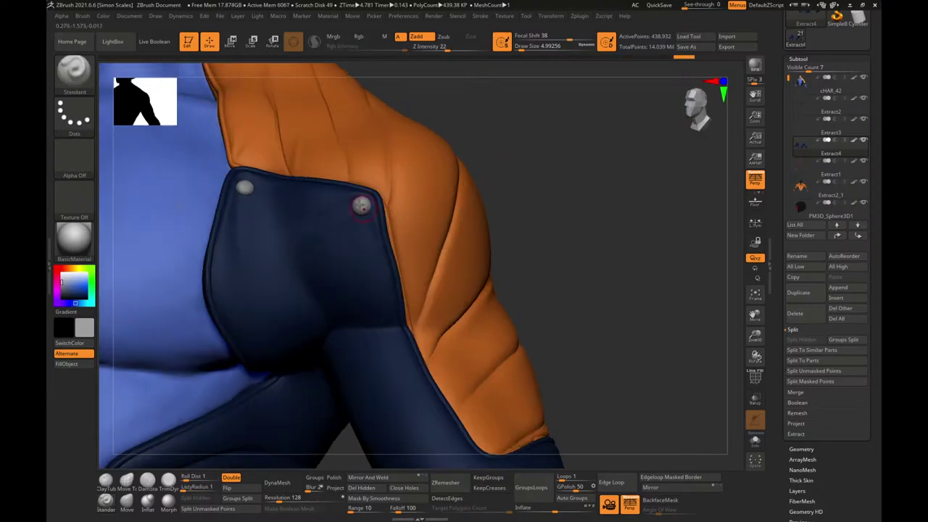
{"action": "key", "text": "shift"}
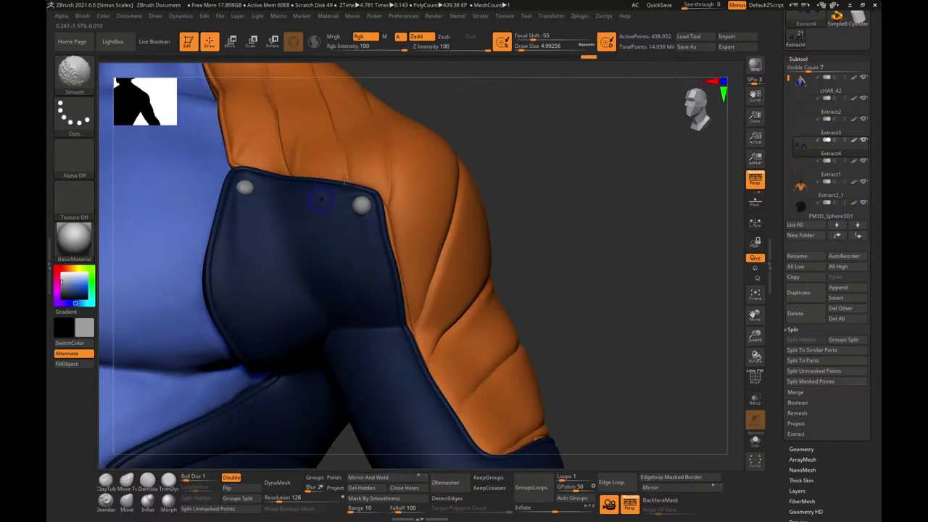
{"action": "left_click_drag", "start_coordinate": [328, 192], "coordinate": [290, 239]}
Step: At brush size 9, sculpt along the top of the panel and smooth the crease
{"action": "key", "text": "space"}
{"action": "left_click_drag", "start_coordinate": [313, 207], "coordinate": [341, 207]}
{"action": "left_click_drag", "start_coordinate": [529, 145], "coordinate": [333, 193]}
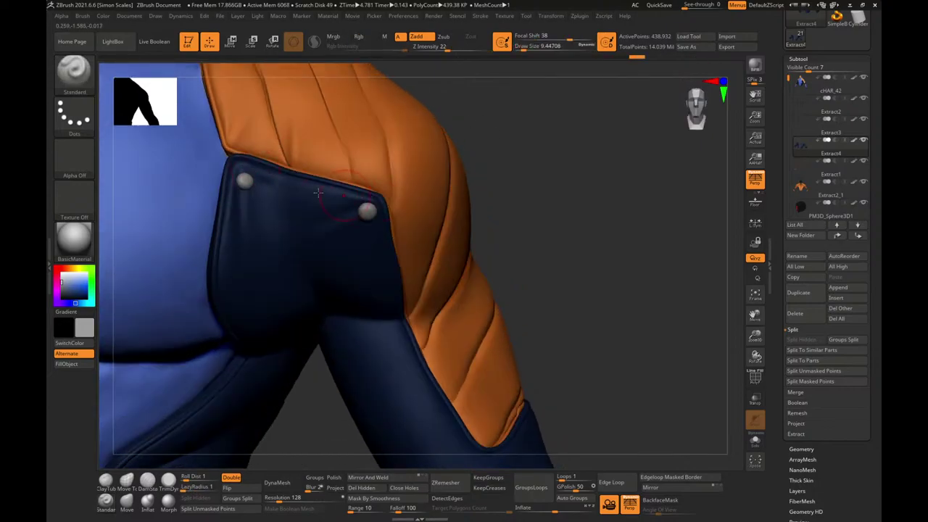
{"action": "key", "text": "shift"}
{"action": "left_click_drag", "start_coordinate": [551, 305], "coordinate": [224, 276]}
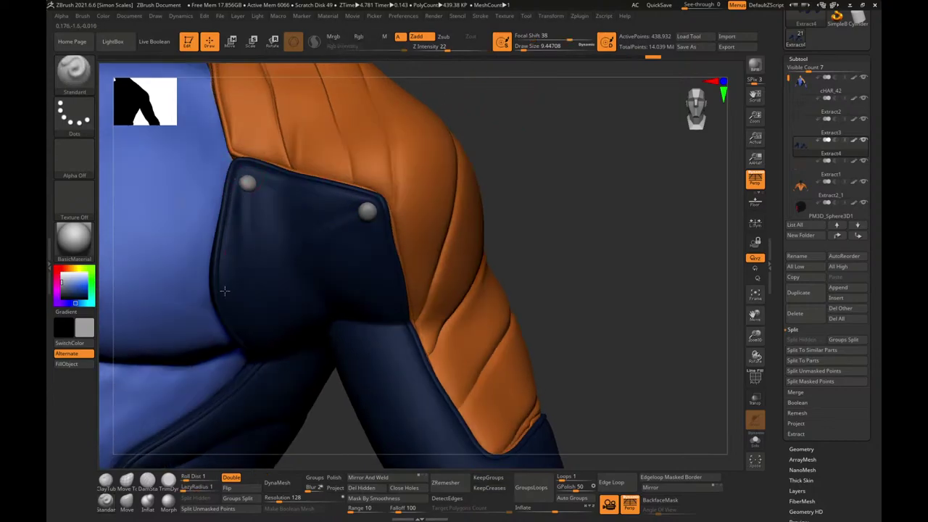
Step: Smooth the remaining folds and creases between the two rivets
{"action": "left_click_drag", "start_coordinate": [510, 130], "coordinate": [240, 323]}
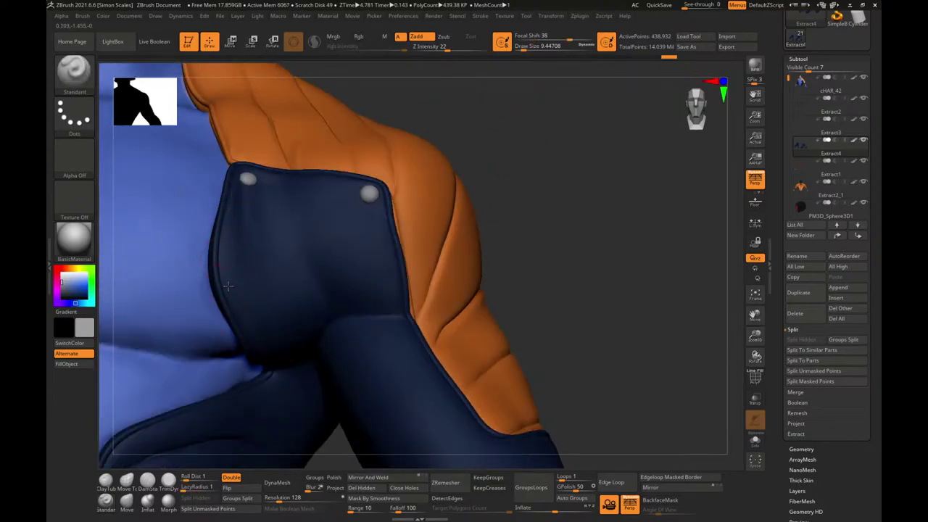
{"action": "key", "text": "space"}
{"action": "key", "text": "shift"}
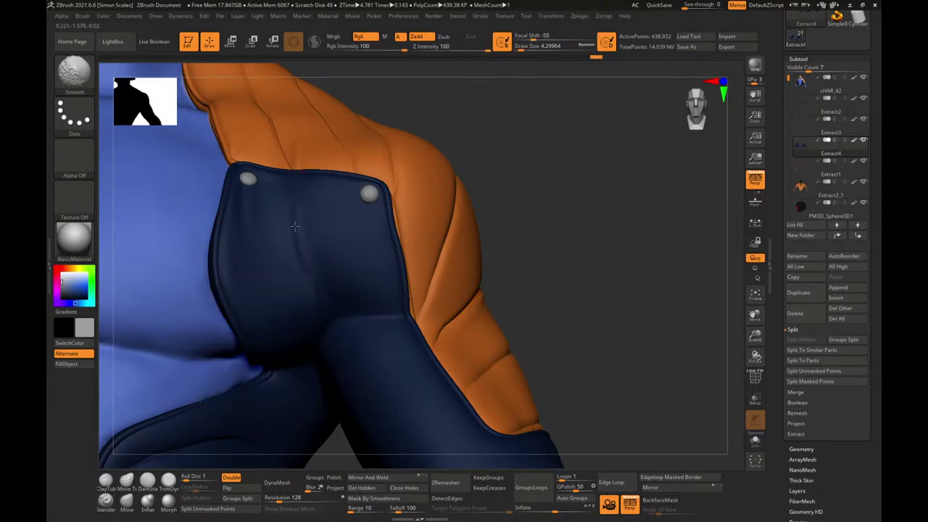
{"action": "mouse_move", "coordinate": [521, 89]}
{"action": "left_mouse_down"}
{"action": "mouse_move", "coordinate": [464, 138]}
{"action": "mouse_move", "coordinate": [358, 187]}
{"action": "left_mouse_up"}
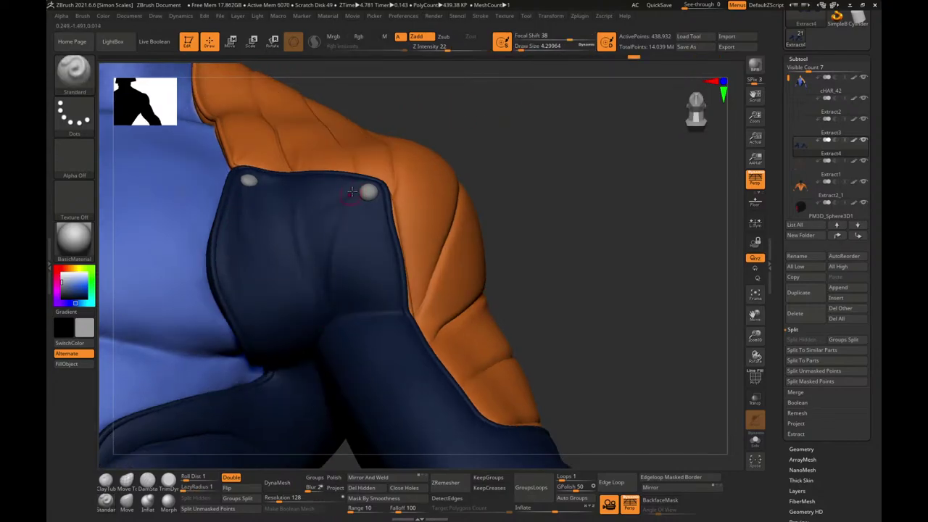
{"action": "key", "text": "shift"}
{"action": "left_click_drag", "start_coordinate": [346, 256], "coordinate": [340, 229]}
{"action": "key", "text": "space"}
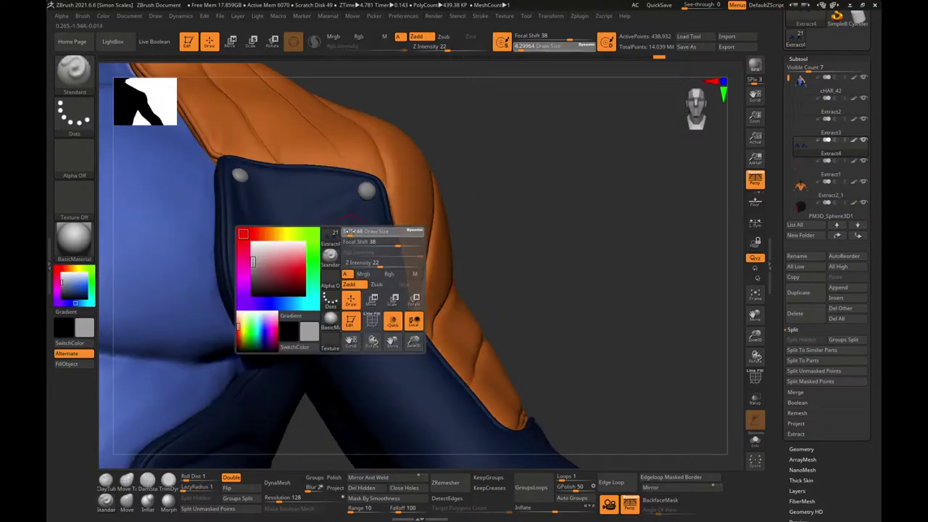
{"action": "key", "text": "shift"}
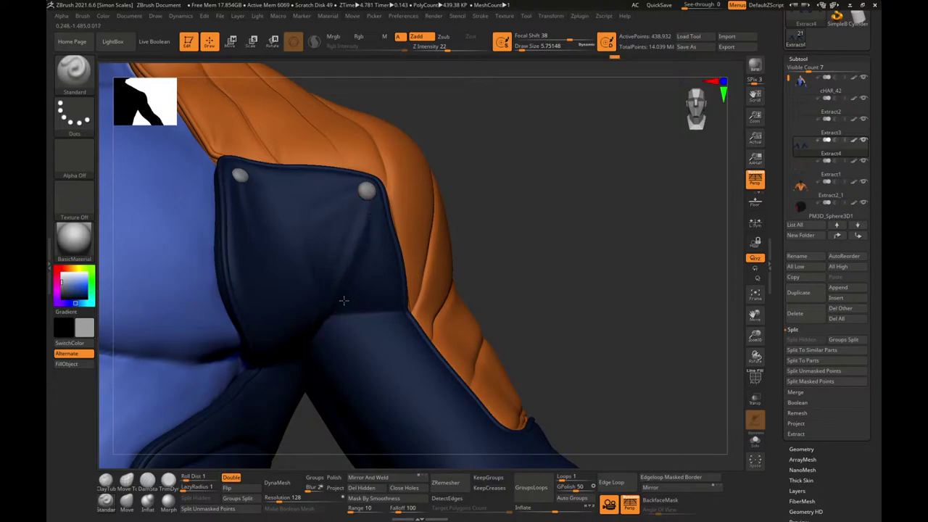
{"action": "key", "text": "shift"}
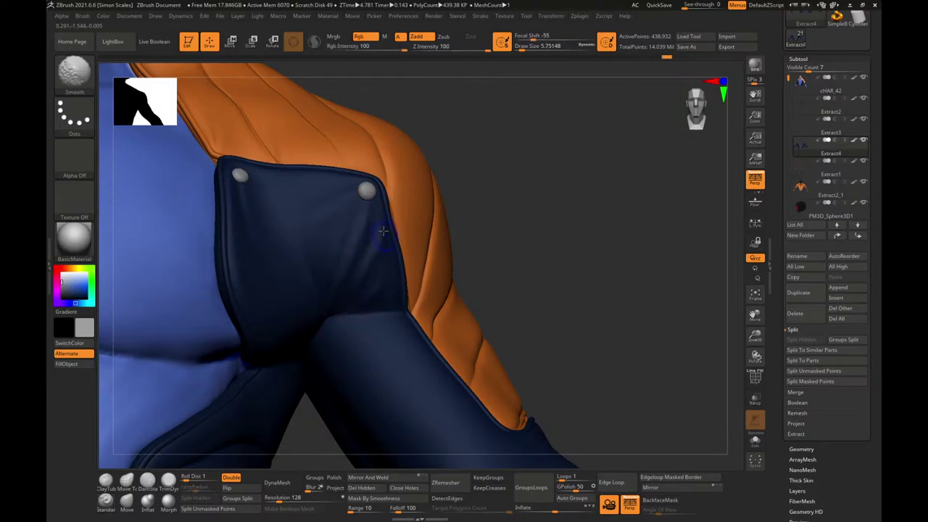
{"action": "left_click_drag", "start_coordinate": [493, 239], "coordinate": [376, 311]}
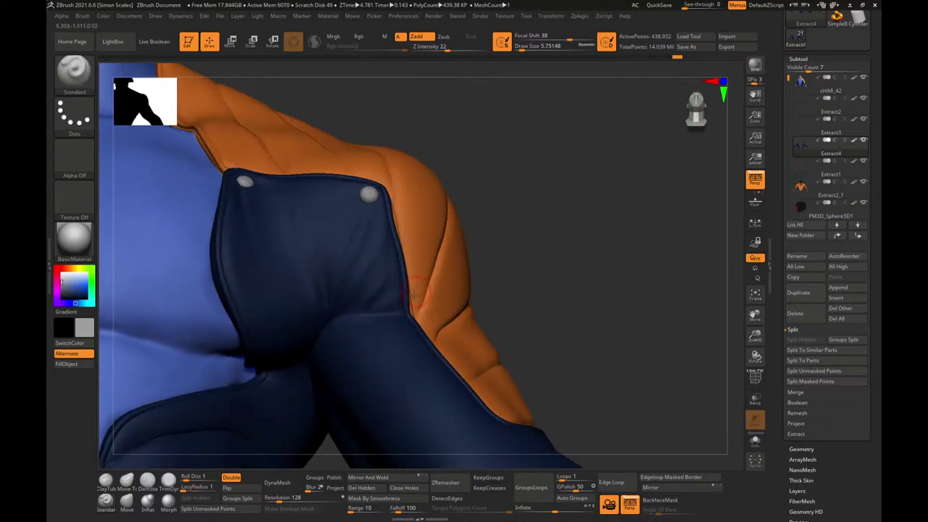
Step: Orbit and zoom out to view the whole torso
{"action": "mouse_move", "coordinate": [536, 265]}
{"action": "left_mouse_down"}
{"action": "mouse_move", "coordinate": [541, 313]}
{"action": "mouse_move", "coordinate": [546, 218]}
{"action": "mouse_move", "coordinate": [500, 158]}
{"action": "mouse_move", "coordinate": [380, 239]}
{"action": "mouse_move", "coordinate": [367, 216]}
{"action": "mouse_move", "coordinate": [384, 225]}
{"action": "left_mouse_up"}
{"action": "key", "text": "space"}
{"action": "mouse_move", "coordinate": [486, 181]}
{"action": "left_mouse_down"}
{"action": "mouse_move", "coordinate": [499, 186]}
{"action": "mouse_move", "coordinate": [487, 182]}
{"action": "left_mouse_up"}
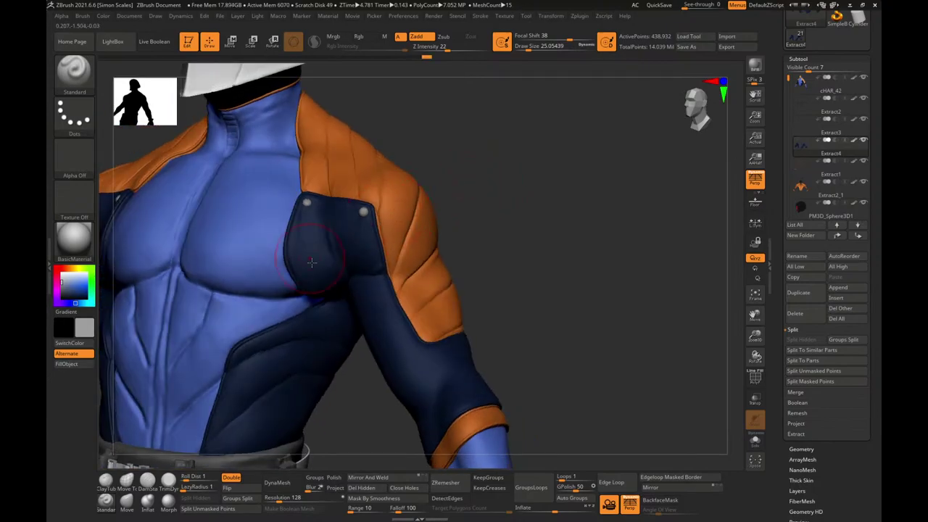
{"action": "left_click_drag", "start_coordinate": [448, 137], "coordinate": [512, 148]}
{"action": "key", "text": "shift"}
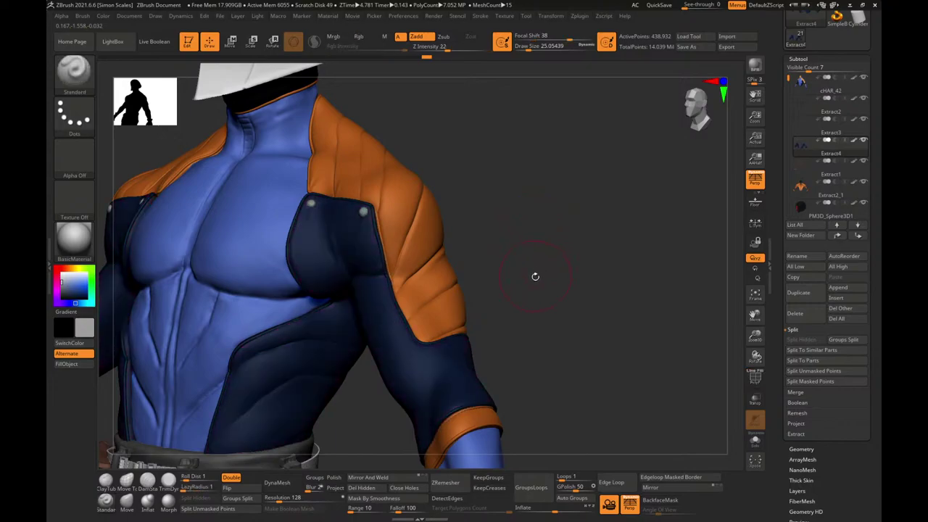
{"action": "left_click_drag", "start_coordinate": [530, 271], "coordinate": [532, 274]}
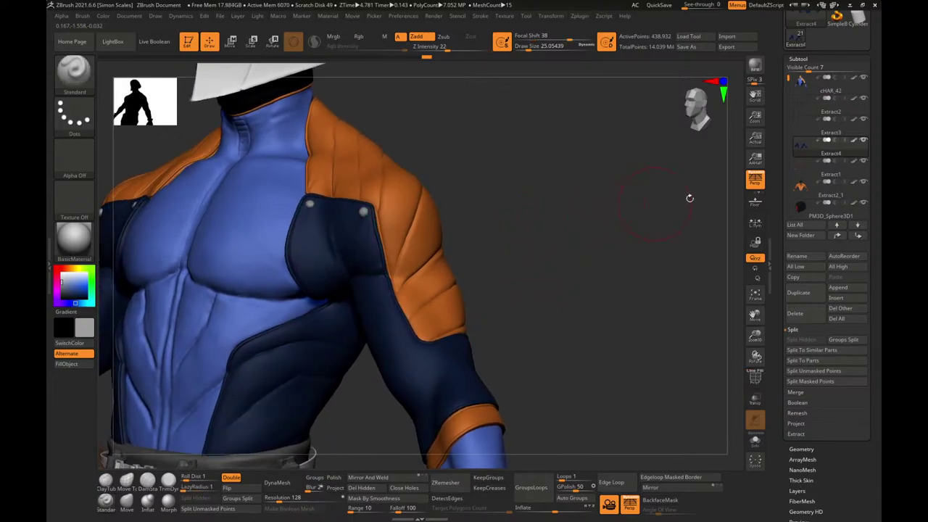
{"action": "scroll", "coordinate": [827, 83], "scroll_direction": "up", "scroll_amount": 3}
Step: Save the tool as cHAR_43
{"action": "left_click", "coordinate": [855, 30]}
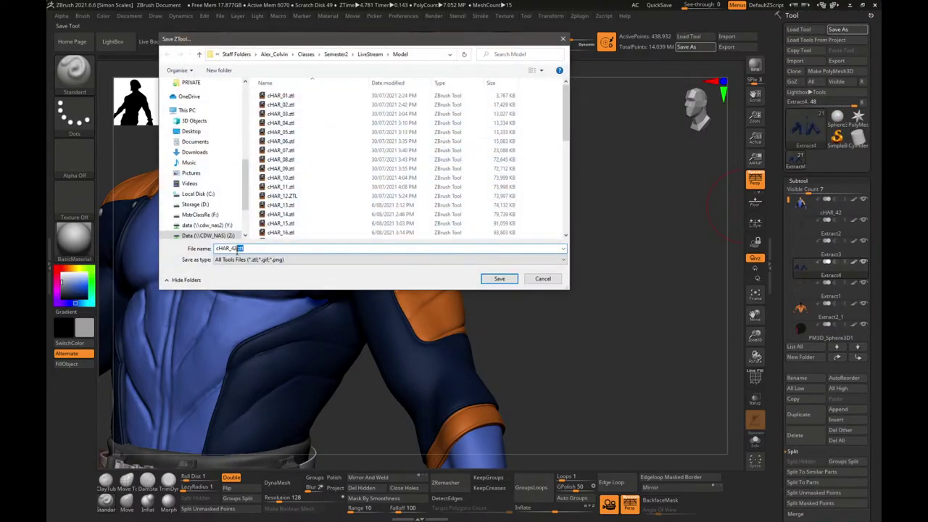
{"action": "type", "text": "3"}
{"action": "key", "text": "Return"}
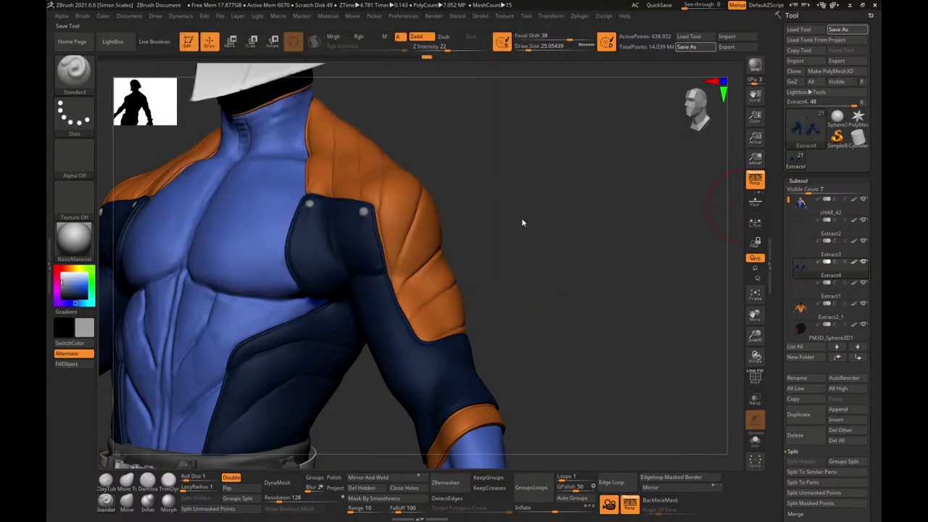
Step: In UV Master, enable Polygroups and start the UV unwrap
{"action": "left_click", "coordinate": [582, 16]}
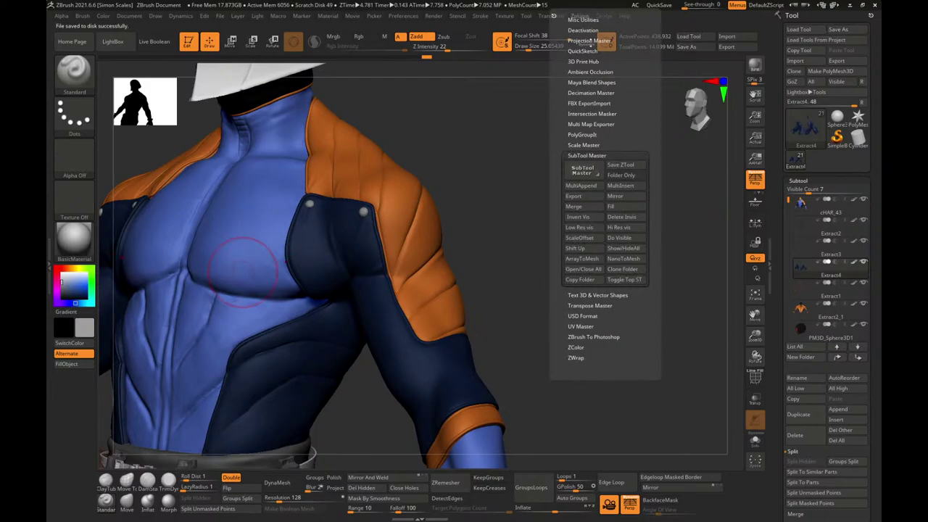
{"action": "left_click", "coordinate": [581, 326]}
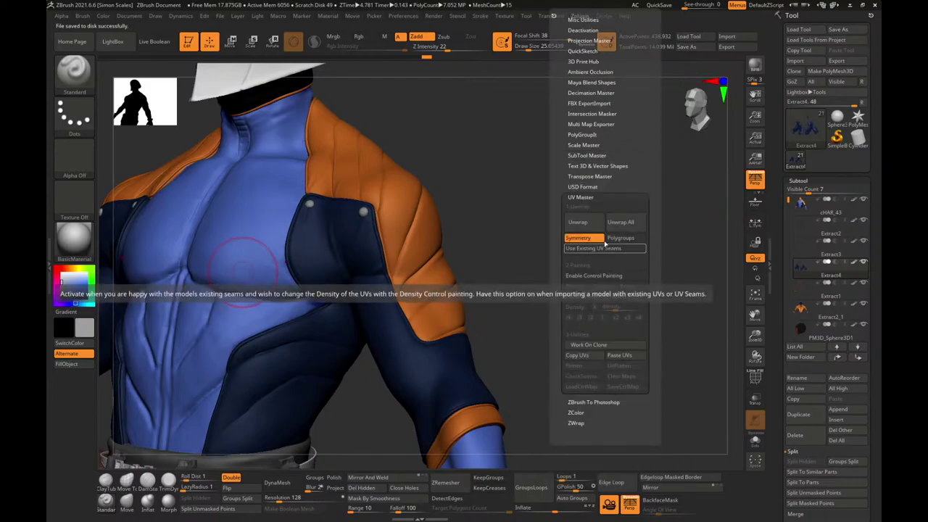
{"action": "left_click", "coordinate": [617, 239]}
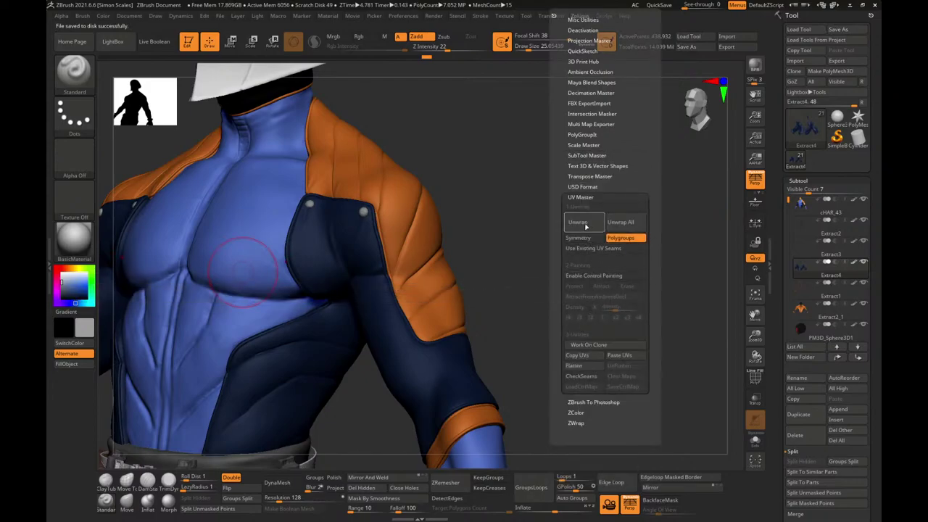
{"action": "left_click", "coordinate": [585, 224]}
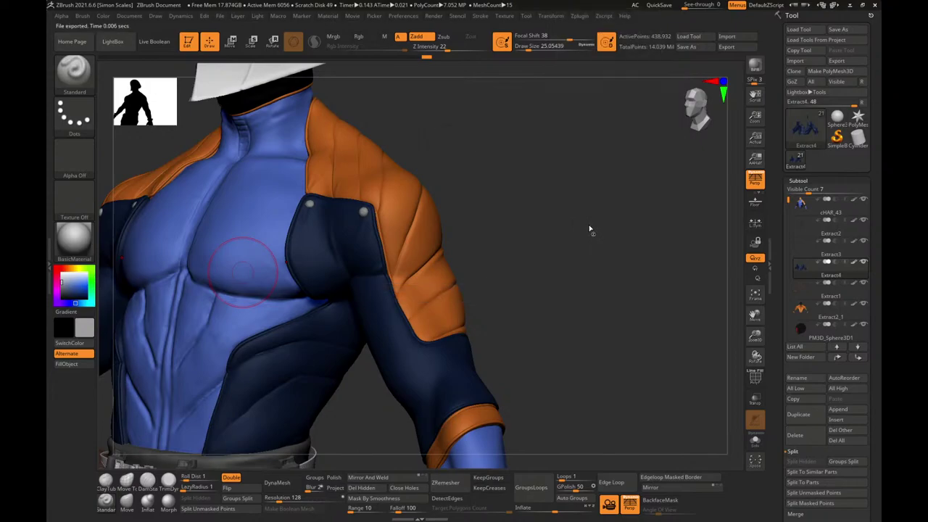
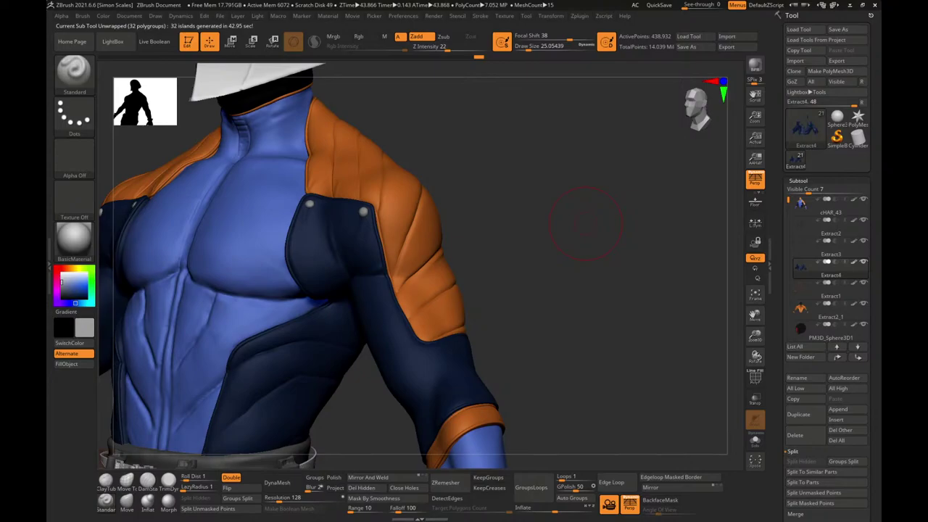
Step: Preview the suit flattened into its UV islands with Morph UV, then restore its 3-D shape
{"action": "left_click_drag", "start_coordinate": [541, 290], "coordinate": [508, 294]}
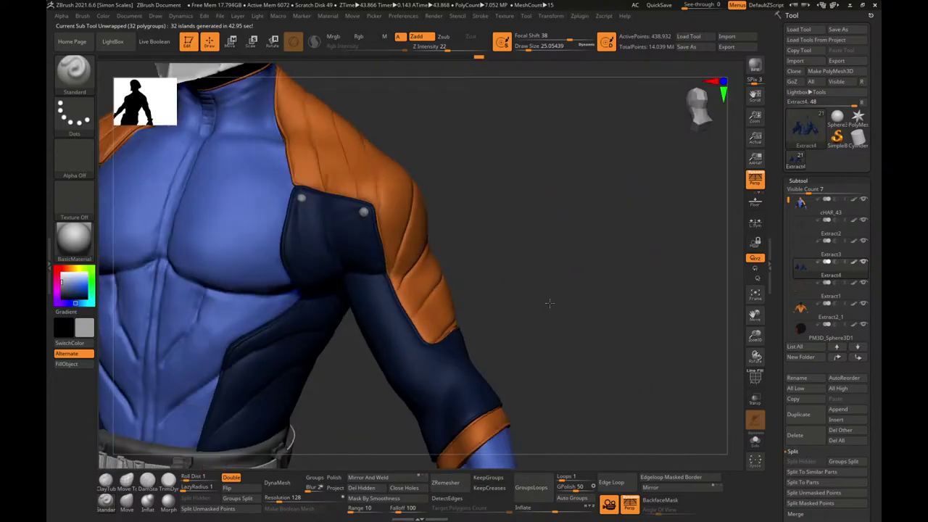
{"action": "left_click_drag", "start_coordinate": [546, 249], "coordinate": [560, 196]}
{"action": "left_click", "coordinate": [799, 181]}
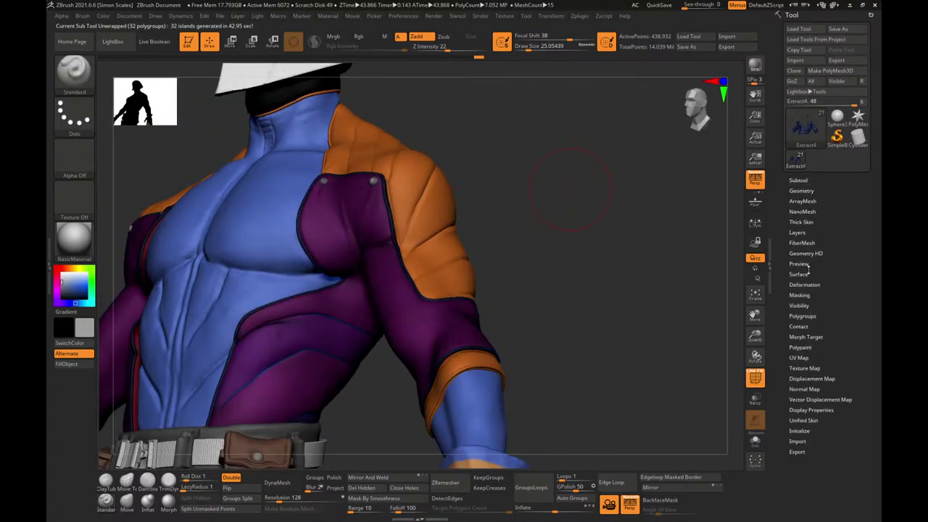
{"action": "left_click", "coordinate": [798, 358]}
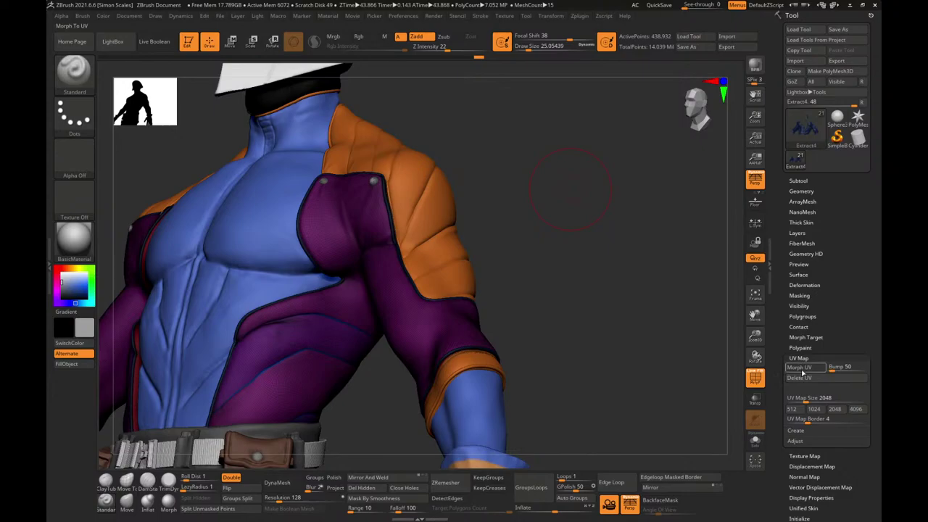
{"action": "left_click", "coordinate": [801, 368]}
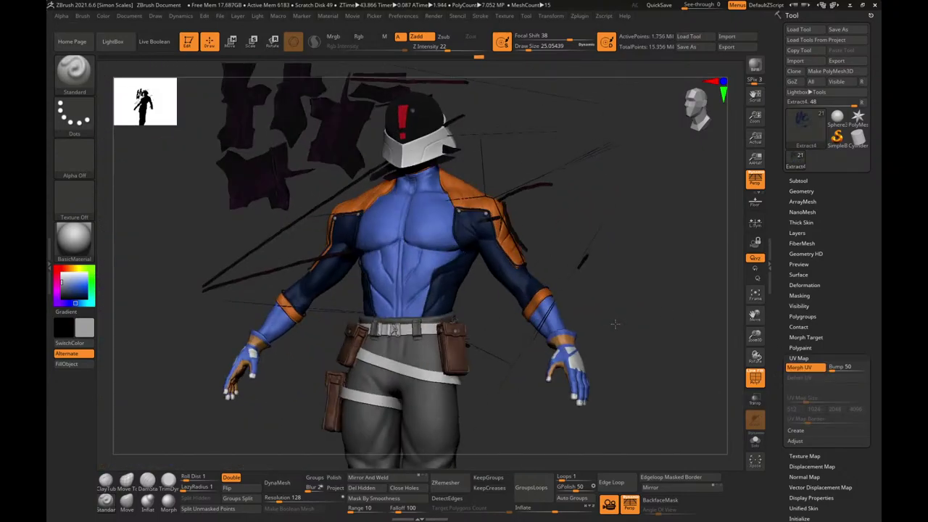
{"action": "left_click_drag", "start_coordinate": [614, 321], "coordinate": [651, 284], "text": "alt"}
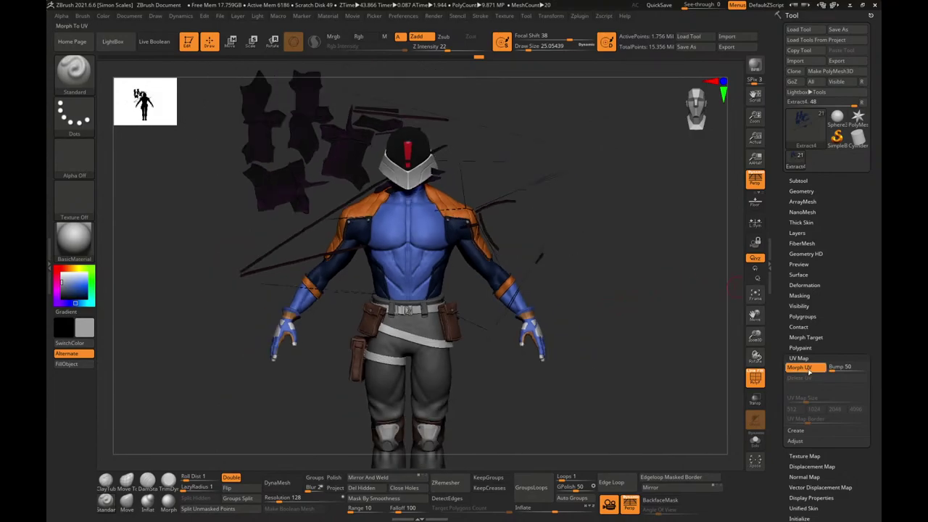
{"action": "left_click", "coordinate": [810, 368]}
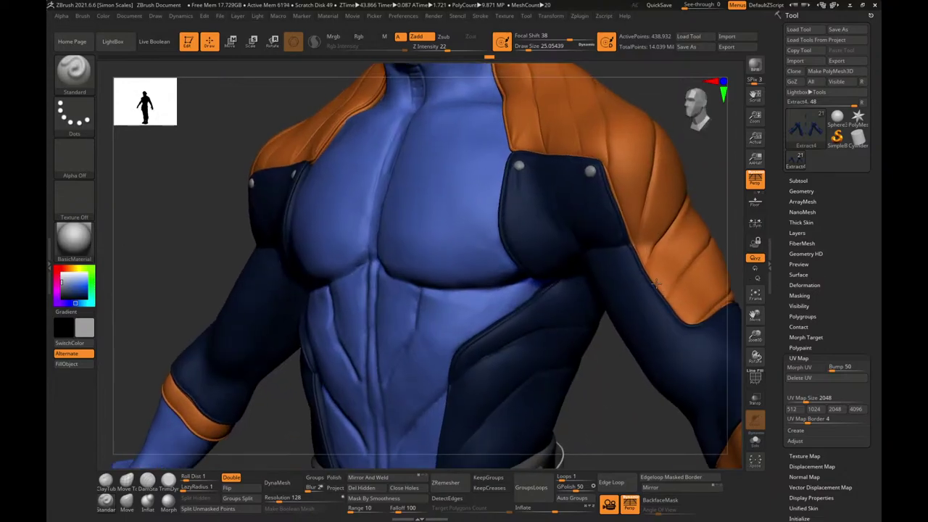
Step: Turn on surface noise for the suit and apply the Noise11 preset
{"action": "left_click", "coordinate": [799, 275]}
{"action": "left_click", "coordinate": [794, 283]}
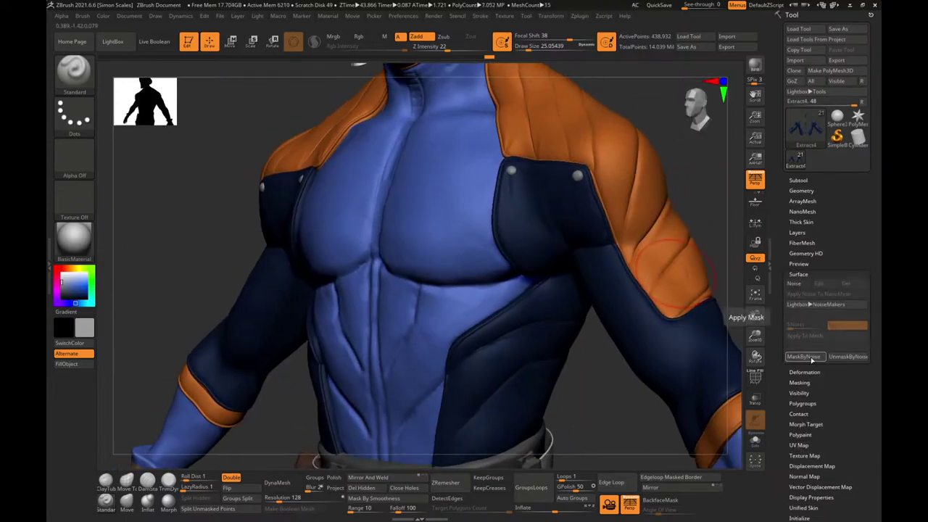
{"action": "left_click", "coordinate": [816, 304]}
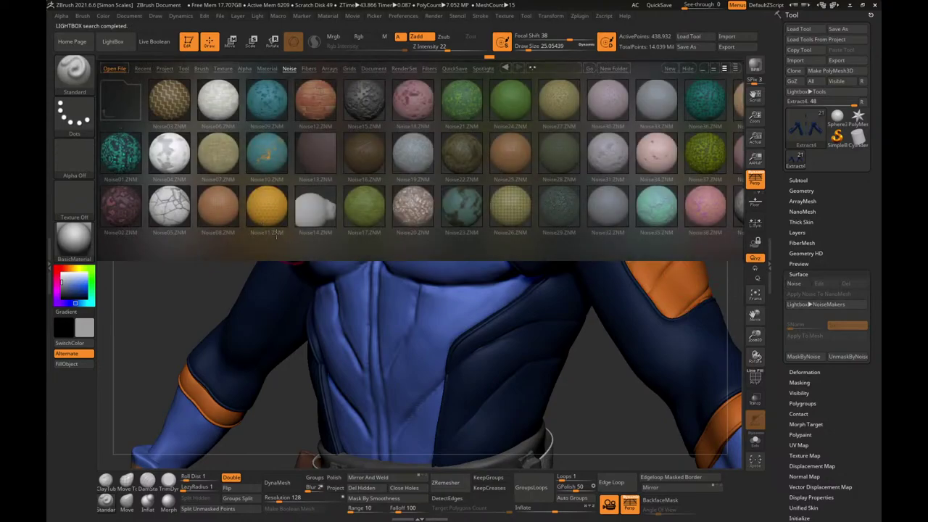
{"action": "double_click", "coordinate": [273, 213]}
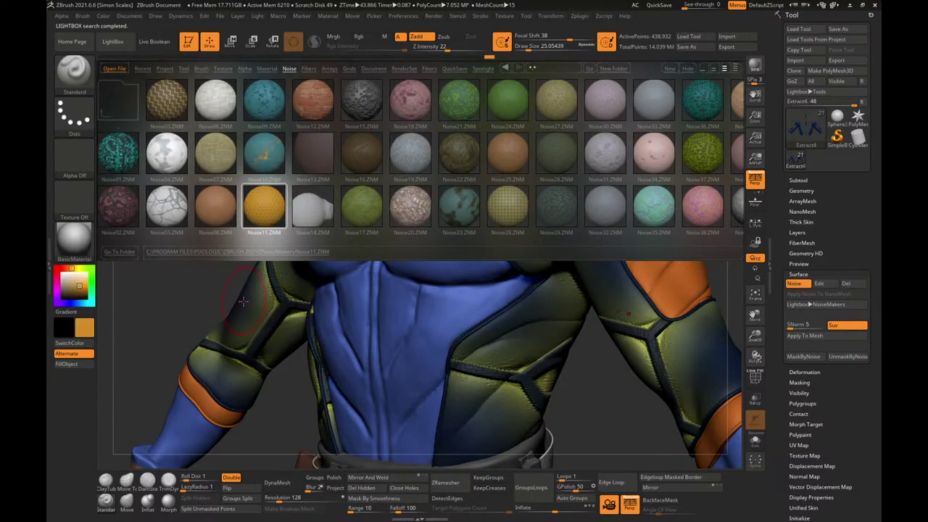
Step: In the noise editor, map Noise11 by UV, shrink its scale and set ColorBlend to 0
{"action": "left_click", "coordinate": [819, 283]}
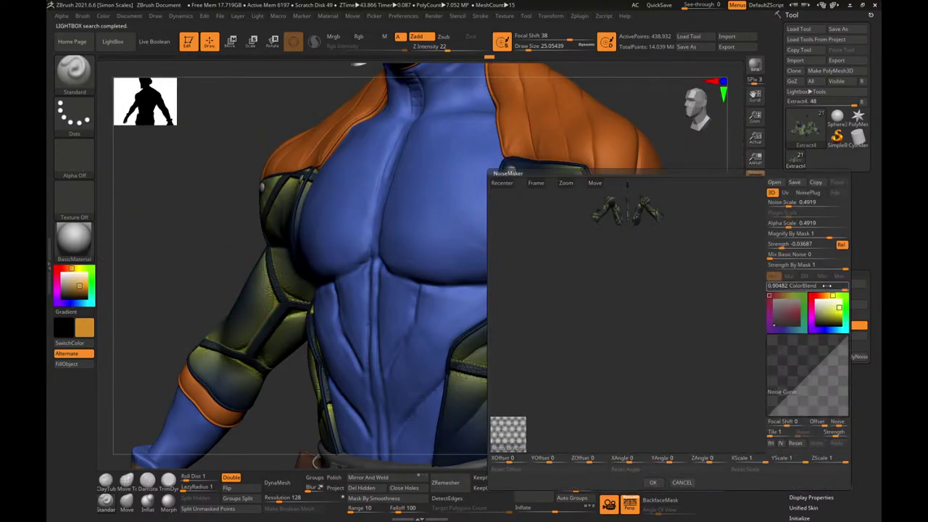
{"action": "left_click", "coordinate": [538, 183]}
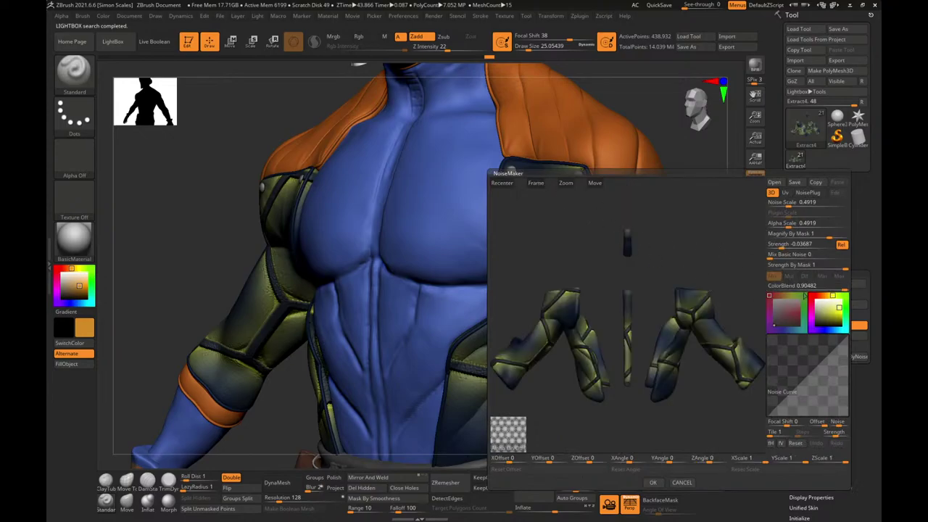
{"action": "left_click", "coordinate": [786, 193]}
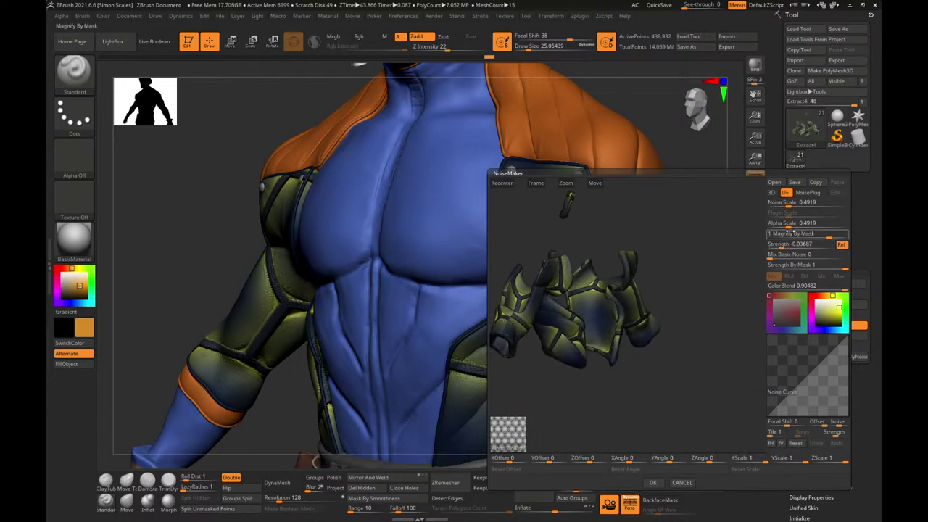
{"action": "left_click_drag", "start_coordinate": [792, 227], "coordinate": [776, 227]}
{"action": "left_click_drag", "start_coordinate": [842, 287], "coordinate": [807, 287]}
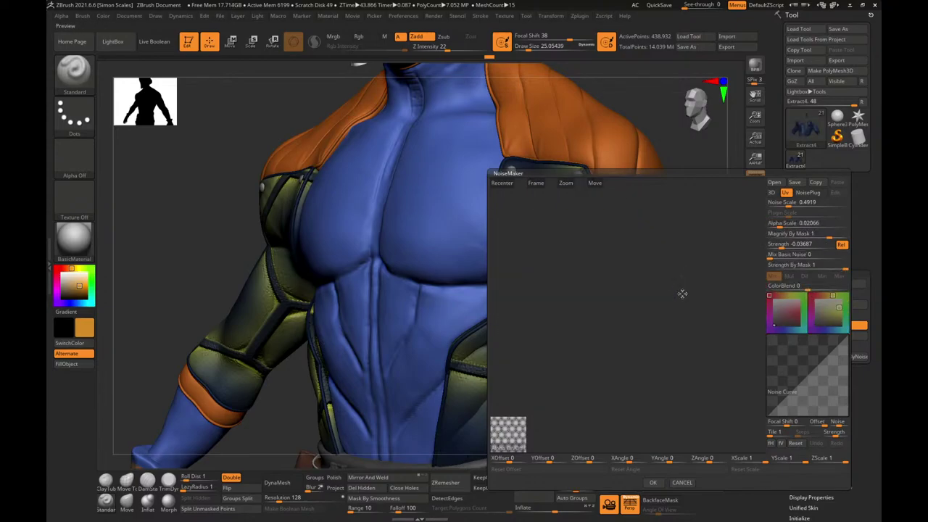
{"action": "left_click_drag", "start_coordinate": [634, 356], "coordinate": [543, 320]}
Step: Fine-tune noise scale to 0.01654 and strength to -0.02147, then accept the noise
{"action": "left_click", "coordinate": [798, 244]}
{"action": "left_click", "coordinate": [780, 224]}
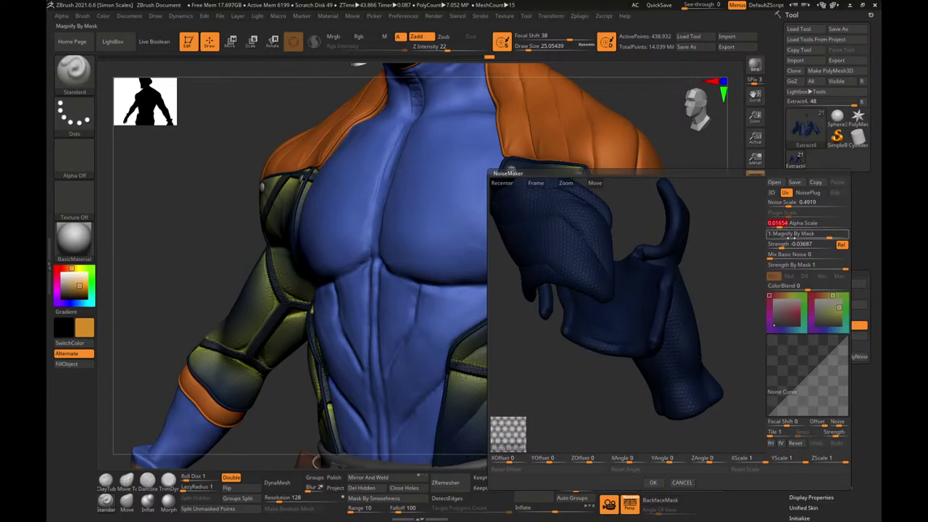
{"action": "left_click", "coordinate": [787, 245]}
{"action": "left_click_drag", "start_coordinate": [783, 245], "coordinate": [614, 481]}
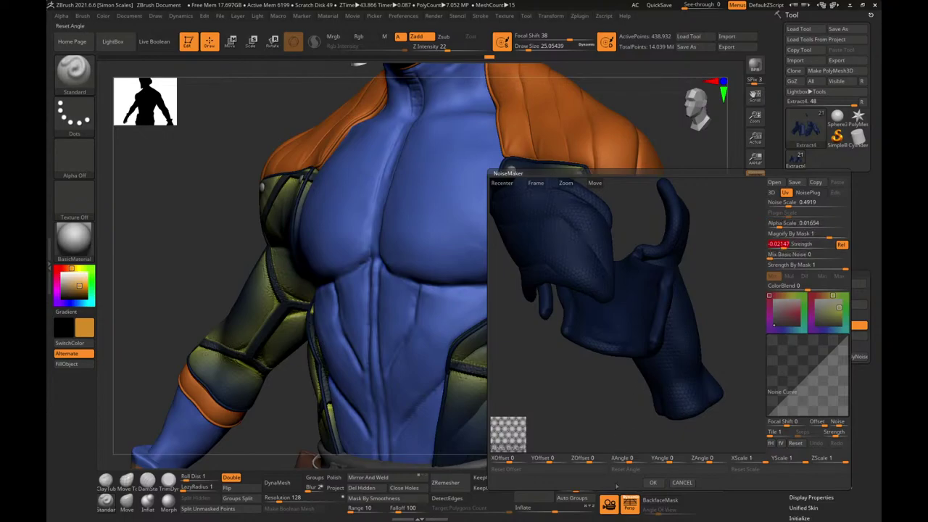
{"action": "left_click", "coordinate": [654, 483]}
{"action": "left_click_drag", "start_coordinate": [587, 404], "coordinate": [604, 338]}
{"action": "right_click_drag", "start_coordinate": [267, 316], "coordinate": [330, 326]}
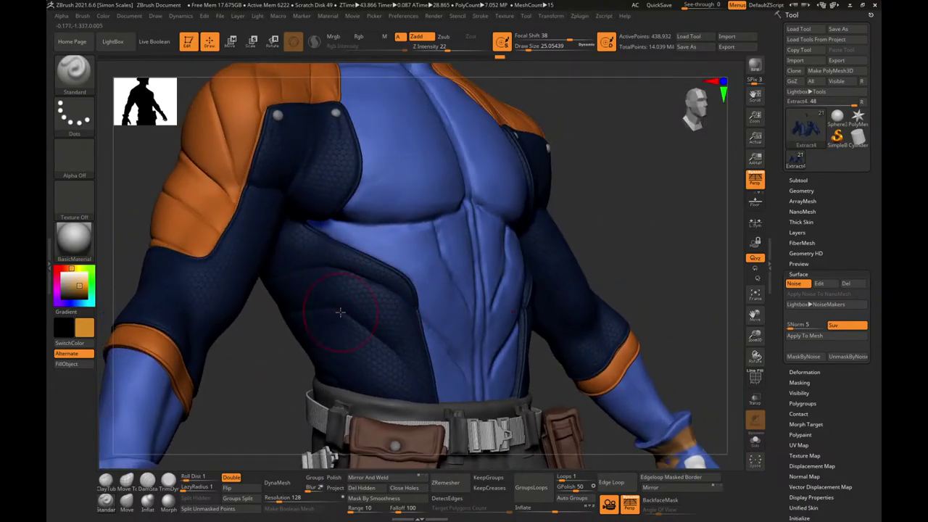
Step: Orbit the plain clay character to inspect its front, sides and three-quarter angles
{"action": "mouse_move", "coordinate": [634, 200]}
{"action": "right_mouse_down"}
{"action": "mouse_move", "coordinate": [632, 190]}
{"action": "mouse_move", "coordinate": [617, 201]}
{"action": "right_mouse_up"}
{"action": "right_click", "coordinate": [629, 196]}
{"action": "left_click_drag", "start_coordinate": [618, 201], "coordinate": [559, 194]}
{"action": "left_click_drag", "start_coordinate": [601, 169], "coordinate": [444, 261]}
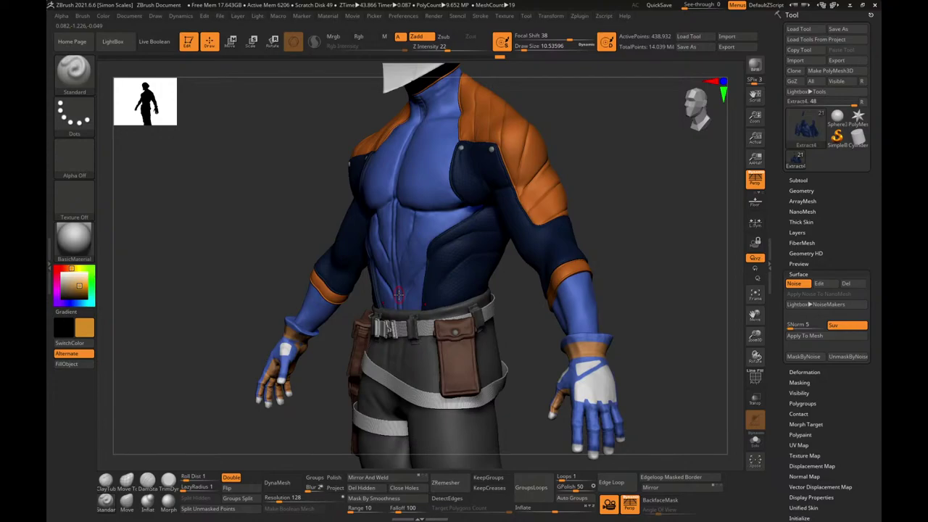
{"action": "mouse_move", "coordinate": [608, 200]}
{"action": "left_mouse_down"}
{"action": "mouse_move", "coordinate": [624, 198]}
{"action": "mouse_move", "coordinate": [586, 230]}
{"action": "mouse_move", "coordinate": [211, 227]}
{"action": "left_mouse_up"}
{"action": "mouse_move", "coordinate": [543, 112]}
{"action": "left_mouse_down"}
{"action": "mouse_move", "coordinate": [555, 149]}
{"action": "mouse_move", "coordinate": [543, 128]}
{"action": "left_mouse_up"}
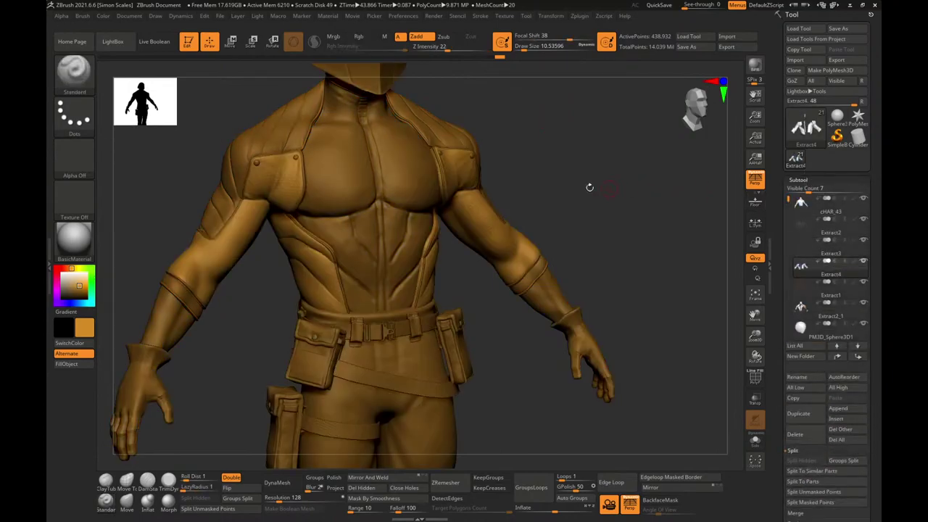
Step: Set the paint colour to white and orbit round to inspect the character's back
{"action": "left_click_drag", "start_coordinate": [604, 188], "coordinate": [674, 190]}
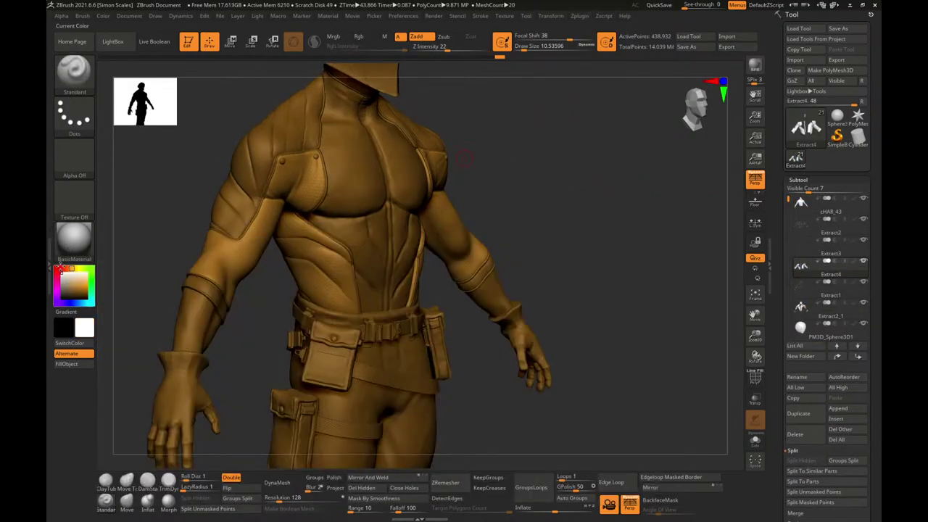
{"action": "left_click", "coordinate": [61, 269]}
{"action": "left_click_drag", "start_coordinate": [582, 203], "coordinate": [549, 178]}
{"action": "mouse_move", "coordinate": [524, 147]}
{"action": "left_mouse_down"}
{"action": "mouse_move", "coordinate": [547, 139]}
{"action": "mouse_move", "coordinate": [511, 142]}
{"action": "left_mouse_up"}
{"action": "left_click_drag", "start_coordinate": [560, 216], "coordinate": [345, 199]}
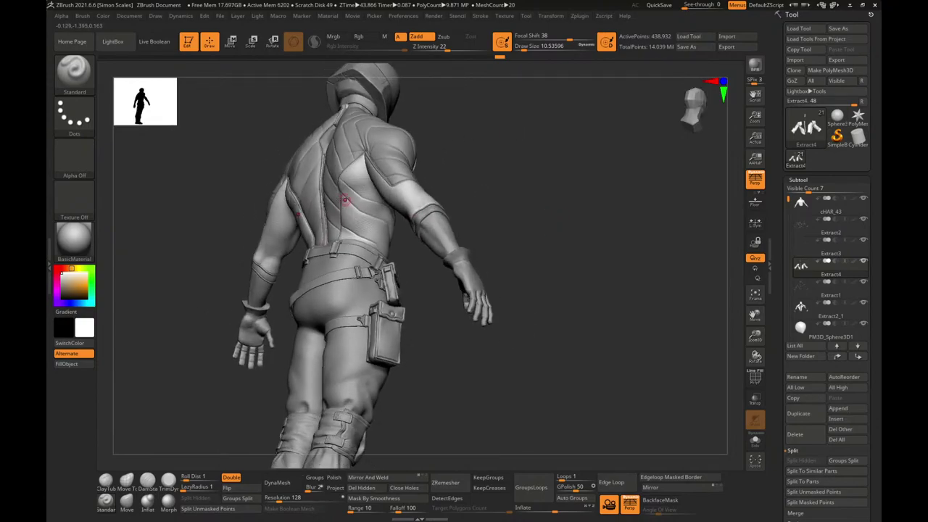
{"action": "mouse_move", "coordinate": [530, 180]}
{"action": "left_mouse_down"}
{"action": "mouse_move", "coordinate": [540, 206]}
{"action": "mouse_move", "coordinate": [551, 201]}
{"action": "mouse_move", "coordinate": [496, 205]}
{"action": "mouse_move", "coordinate": [531, 172]}
{"action": "mouse_move", "coordinate": [524, 161]}
{"action": "mouse_move", "coordinate": [513, 172]}
{"action": "mouse_move", "coordinate": [526, 149]}
{"action": "mouse_move", "coordinate": [551, 161]}
{"action": "mouse_move", "coordinate": [501, 151]}
{"action": "left_mouse_up"}
Step: Switch to the Smooth brush and make the cHAR_43 chest piece the active subtool
{"action": "key", "text": "b"}
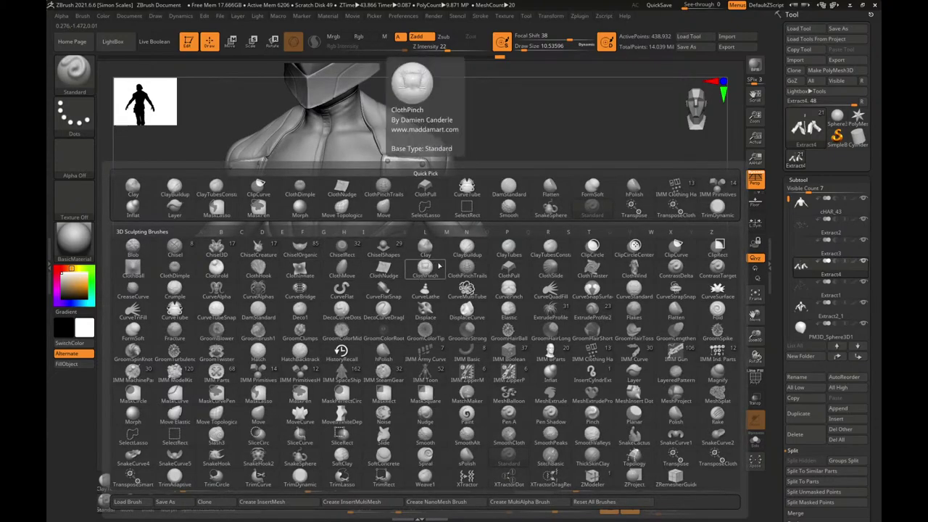
{"action": "left_click", "coordinate": [425, 443]}
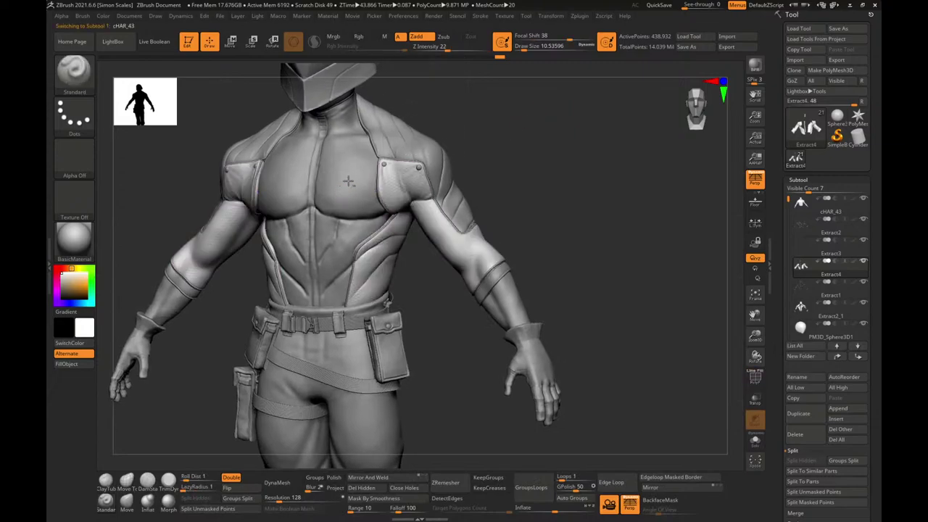
{"action": "left_click", "coordinate": [347, 183], "text": "alt"}
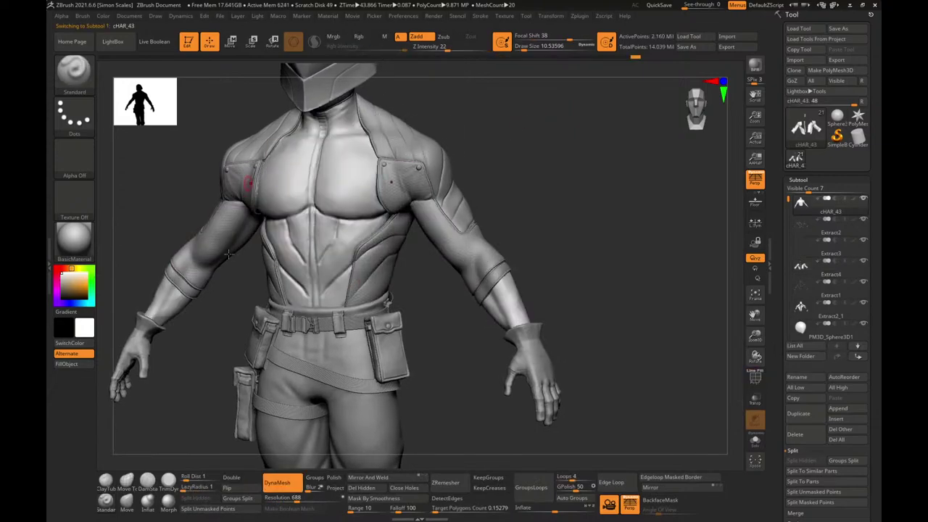
{"action": "left_click_drag", "start_coordinate": [524, 161], "coordinate": [525, 200]}
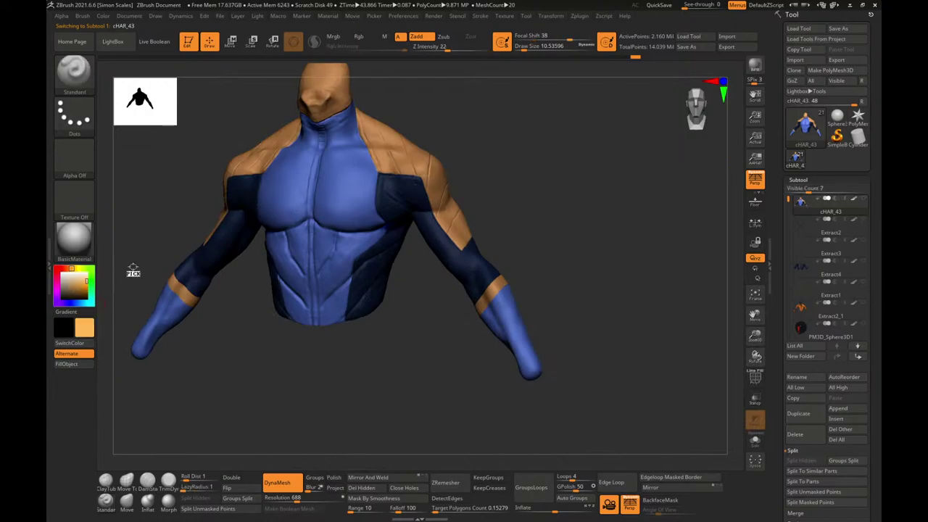
Step: Sample the torso's blue, FillObject cHAR_43 with it, show all subtools, then undo the fill
{"action": "left_click_drag", "start_coordinate": [134, 269], "coordinate": [321, 208]}
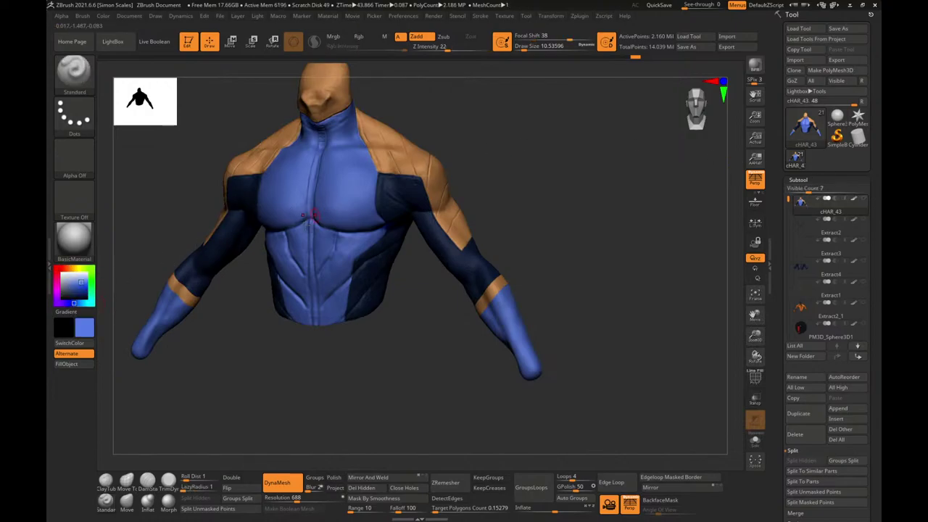
{"action": "left_click", "coordinate": [105, 16]}
{"action": "left_click", "coordinate": [107, 17]}
{"action": "left_click", "coordinate": [131, 203]}
{"action": "left_click_drag", "start_coordinate": [533, 210], "coordinate": [517, 187]}
{"action": "mouse_move", "coordinate": [560, 153]}
{"action": "left_mouse_down"}
{"action": "mouse_move", "coordinate": [556, 192]}
{"action": "mouse_move", "coordinate": [570, 181]}
{"action": "mouse_move", "coordinate": [543, 178]}
{"action": "mouse_move", "coordinate": [632, 170]}
{"action": "left_mouse_up"}
{"action": "left_click", "coordinate": [855, 200], "text": "shift"}
{"action": "key", "text": "ctrl+z"}
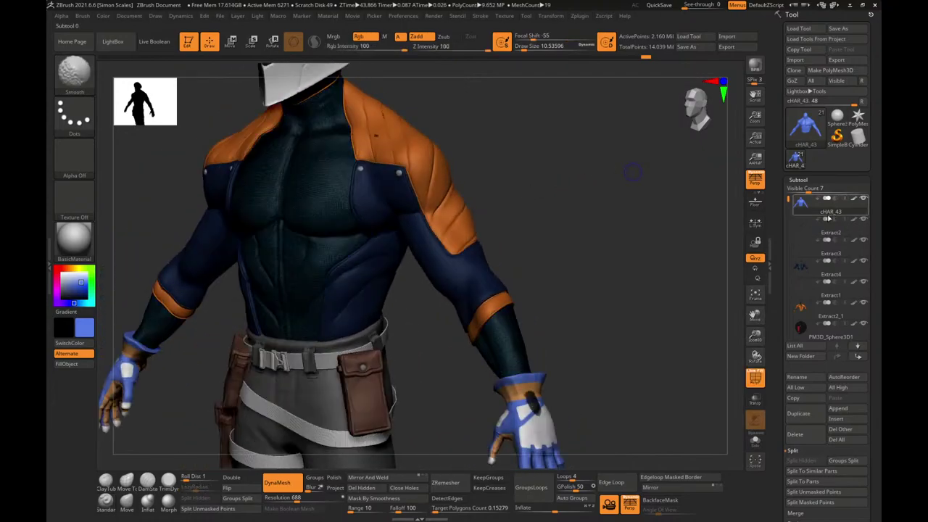
Step: Open the Geometry ZRemesher settings and raise the target polygon count
{"action": "left_click", "coordinate": [798, 179]}
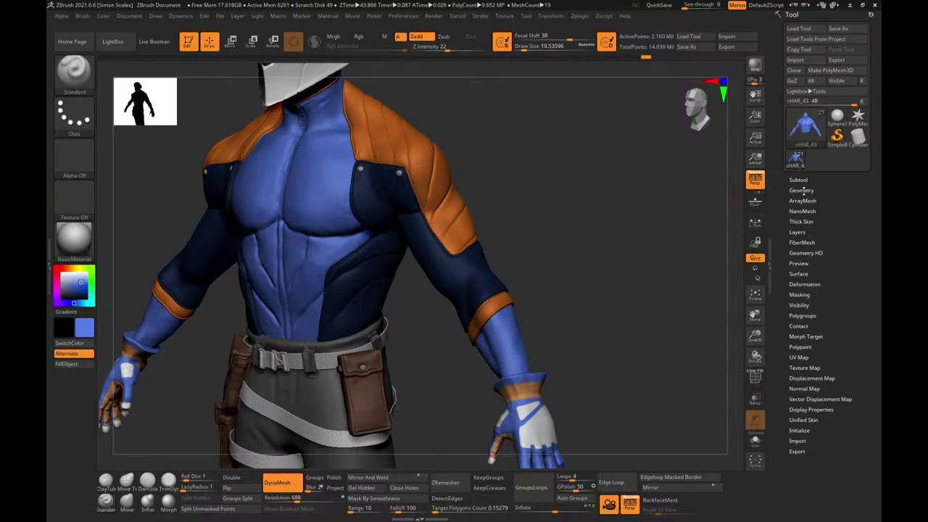
{"action": "left_click", "coordinate": [802, 190]}
{"action": "left_click", "coordinate": [796, 284]}
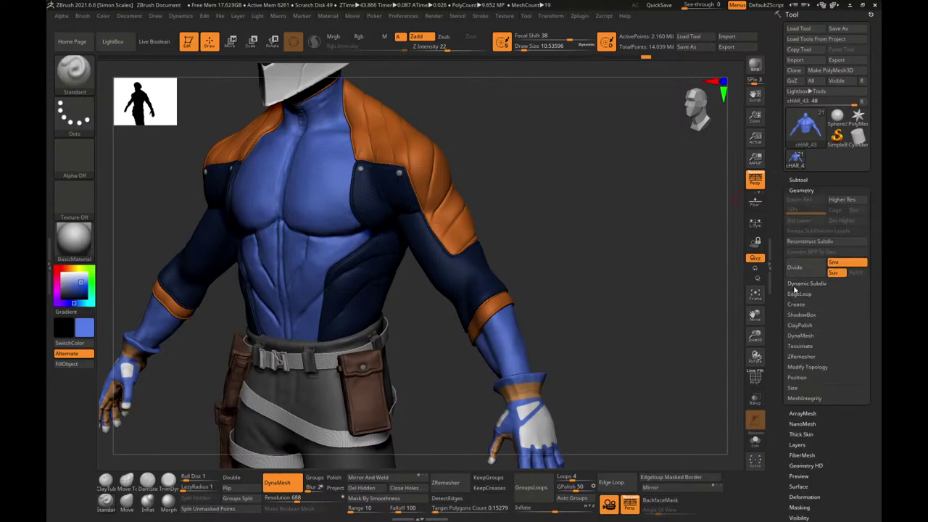
{"action": "left_click", "coordinate": [801, 357]}
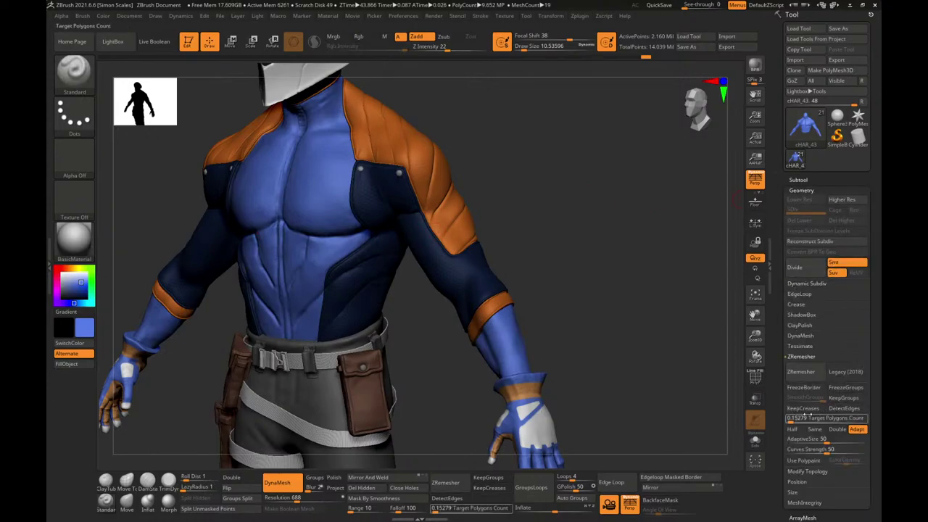
{"action": "left_click", "coordinate": [794, 428]}
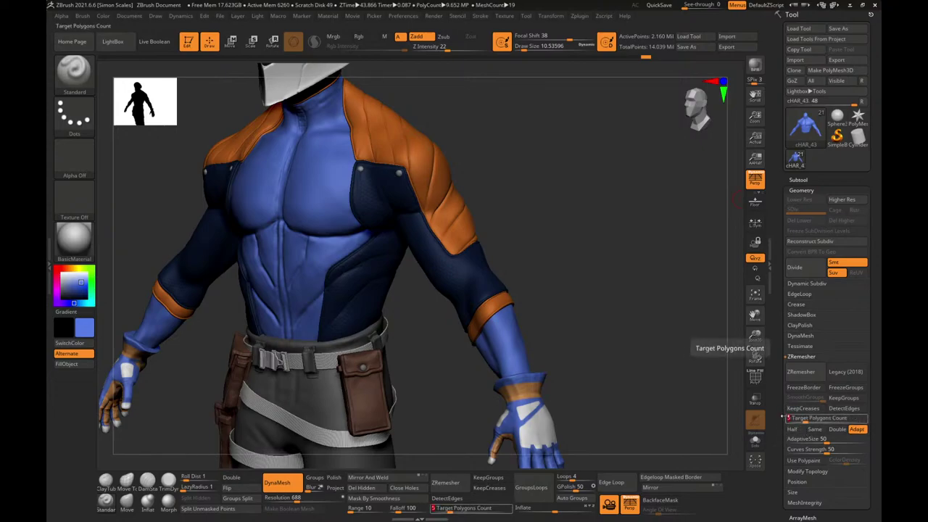
Step: Run a trial ZRemesher pass on the body, undo it to 2.16 million points, and edit Target Polygons Count
{"action": "left_click_drag", "start_coordinate": [547, 275], "coordinate": [398, 162]}
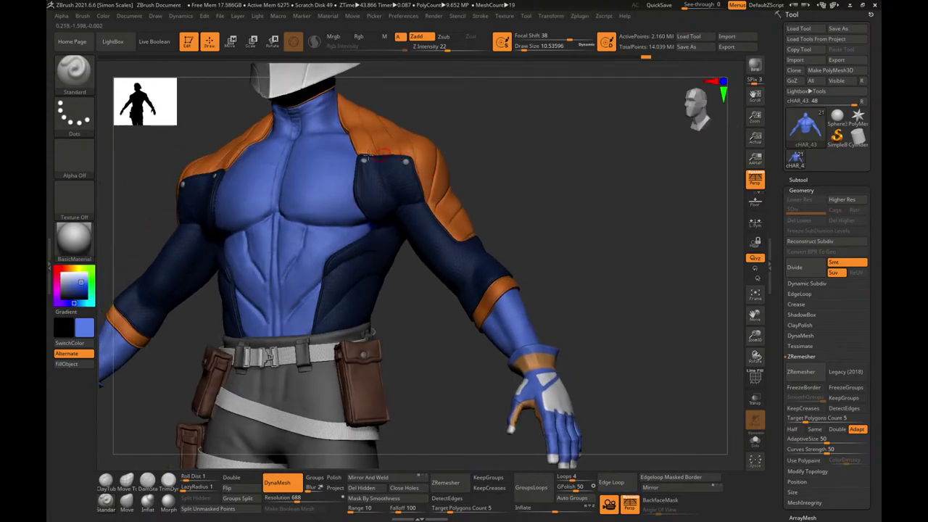
{"action": "left_click_drag", "start_coordinate": [528, 217], "coordinate": [545, 148]}
{"action": "left_click", "coordinate": [808, 375]}
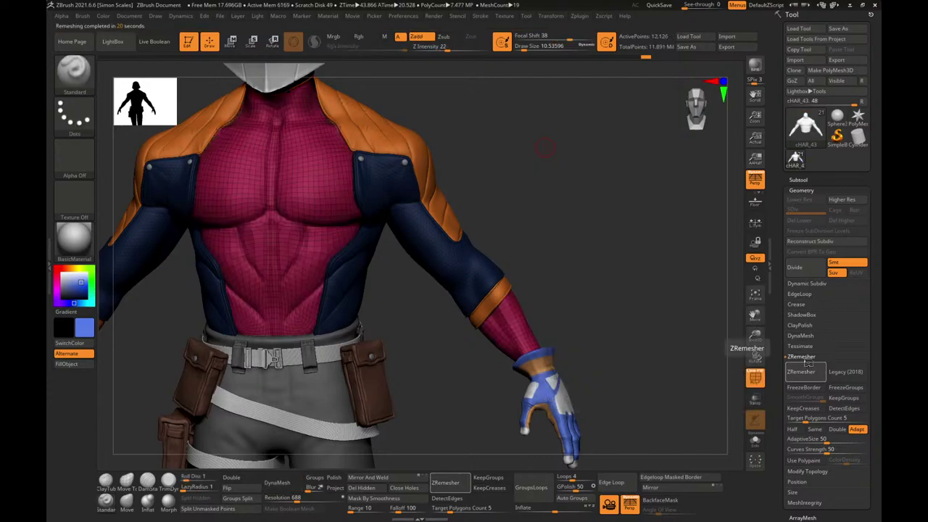
{"action": "left_click_drag", "start_coordinate": [551, 239], "coordinate": [498, 194]}
{"action": "key", "text": "ctrl"}
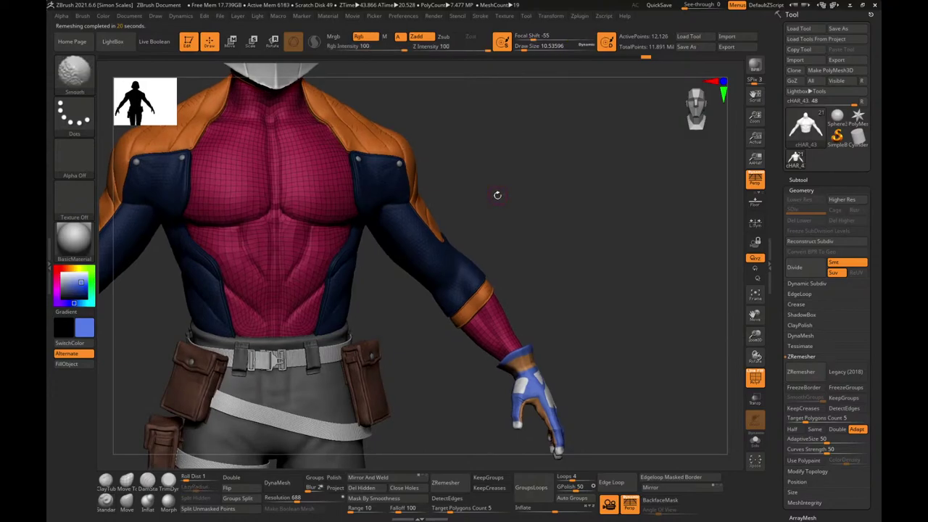
{"action": "key", "text": "ctrl+z"}
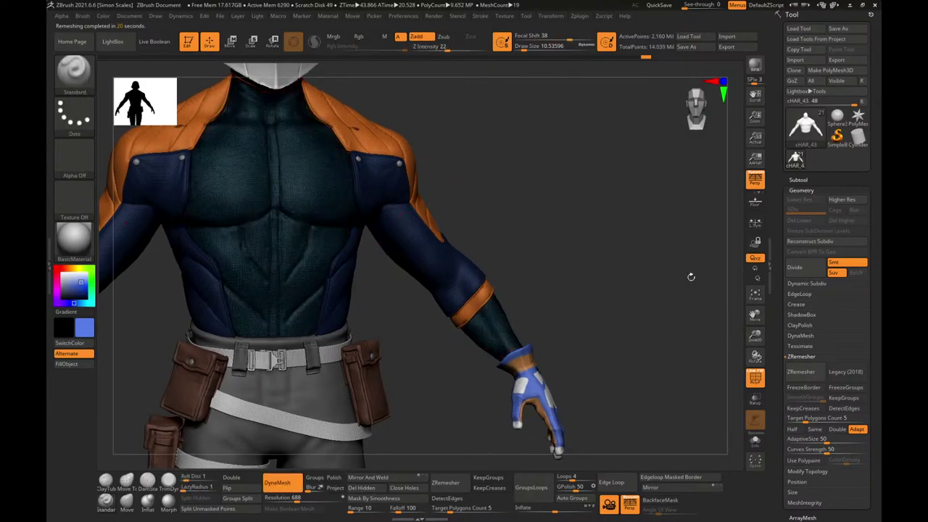
{"action": "left_click", "coordinate": [801, 419]}
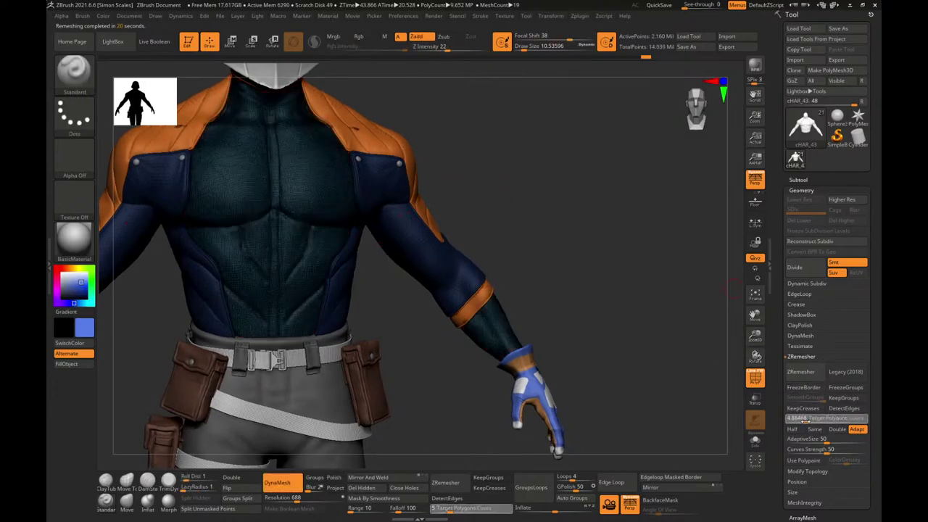
{"action": "left_click", "coordinate": [804, 419]}
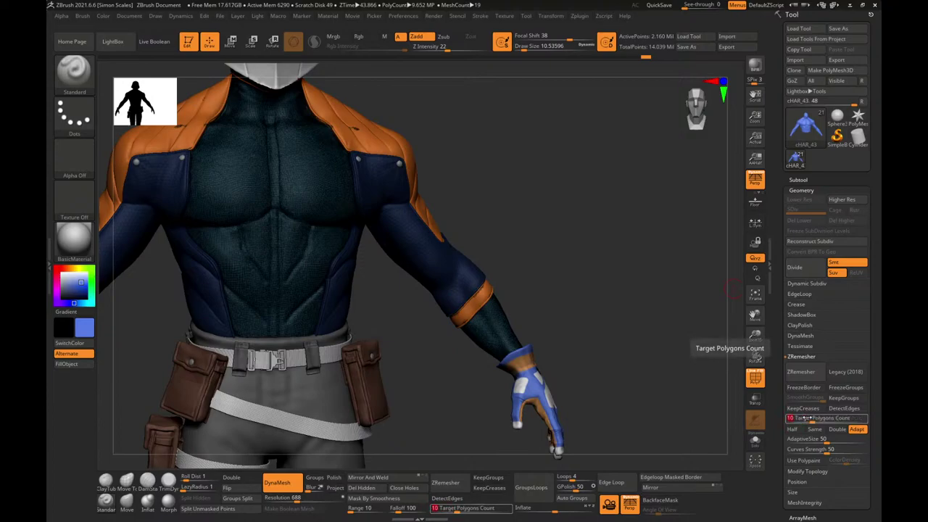
Step: Set Target Polygons Count to 10 and ZRemesh the torso down to 21,348 points
{"action": "type", "text": "10"}
{"action": "key", "text": "Return"}
{"action": "left_click", "coordinate": [801, 371]}
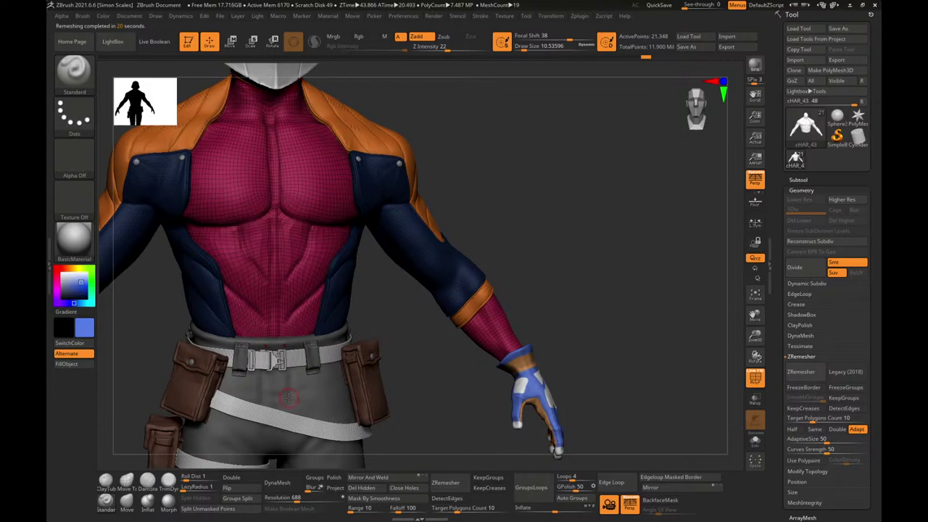
{"action": "left_click_drag", "start_coordinate": [498, 194], "coordinate": [507, 197]}
{"action": "left_click", "coordinate": [798, 179]}
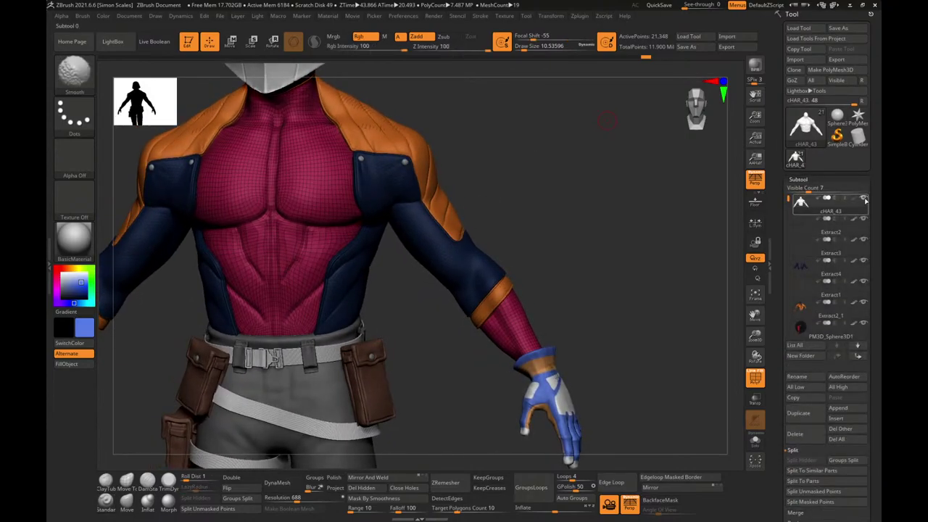
Step: Solo the body, restore its high-res sculpt, and duplicate it as cHAR_44
{"action": "left_click", "coordinate": [863, 197], "text": "ctrl+shift"}
{"action": "key", "text": "d"}
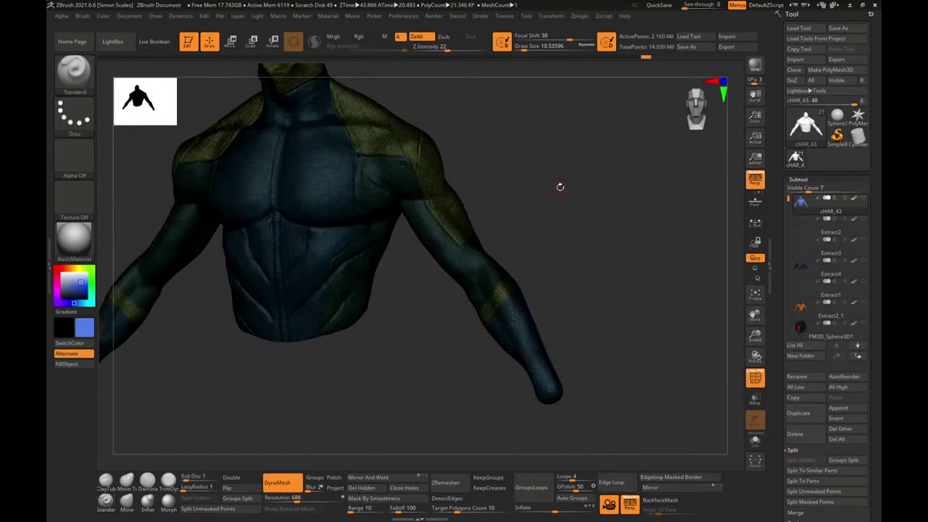
{"action": "left_click", "coordinate": [800, 414]}
Step: ZRemesh cHAR_44 to 18,826 points and show the original cHAR_43 beside it
{"action": "left_click", "coordinate": [795, 179]}
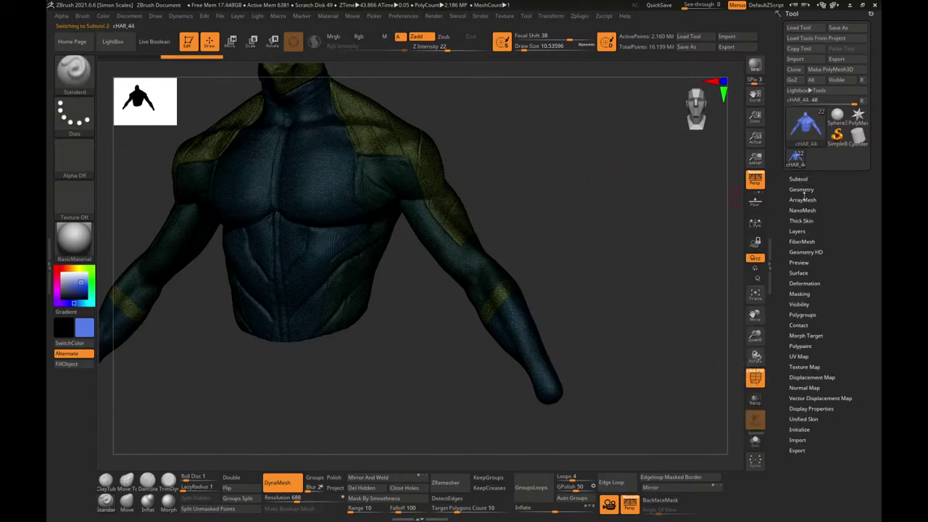
{"action": "left_click", "coordinate": [801, 189]}
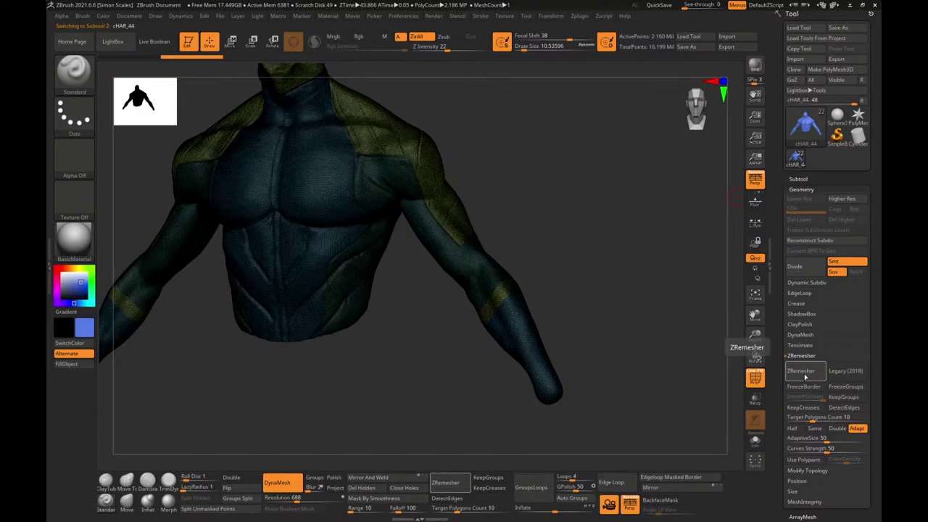
{"action": "left_click", "coordinate": [803, 372]}
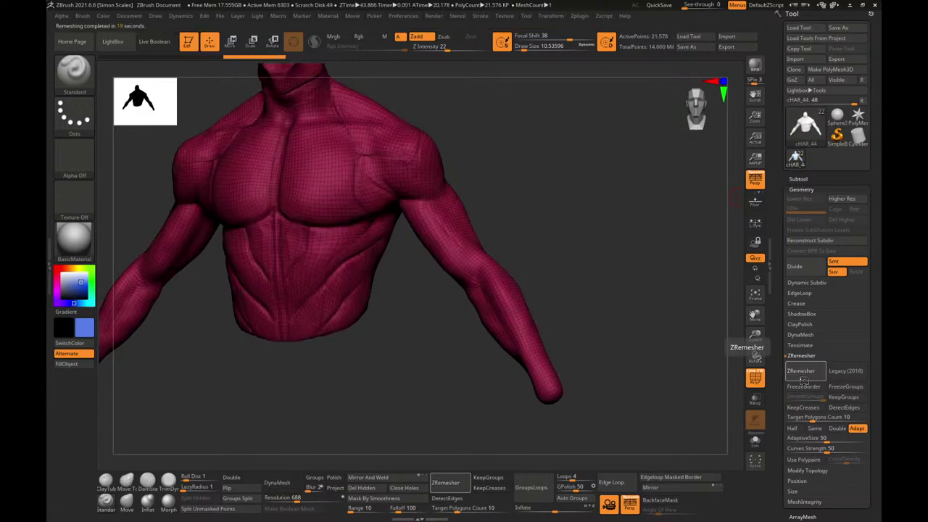
{"action": "left_click", "coordinate": [800, 370]}
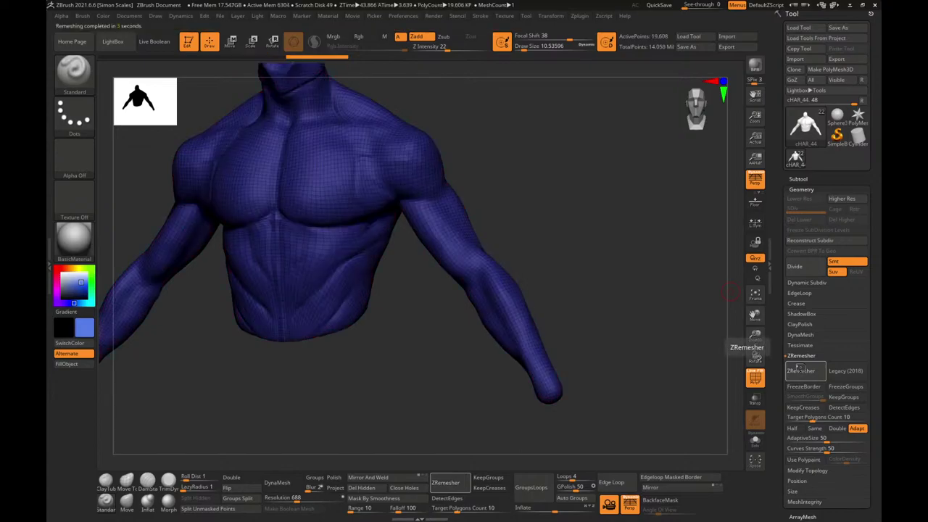
{"action": "left_click", "coordinate": [802, 371]}
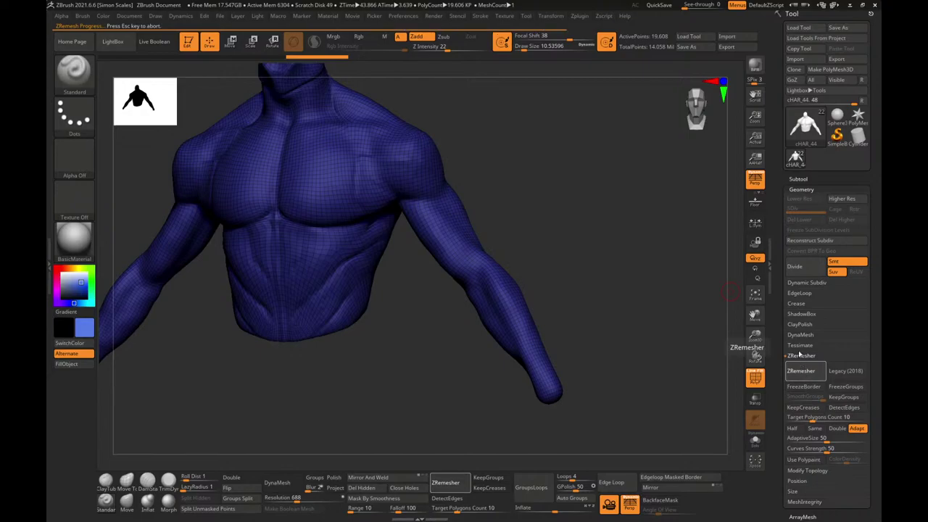
{"action": "left_click_drag", "start_coordinate": [514, 179], "coordinate": [525, 199]}
{"action": "left_click", "coordinate": [798, 178]}
{"action": "left_click", "coordinate": [863, 197]}
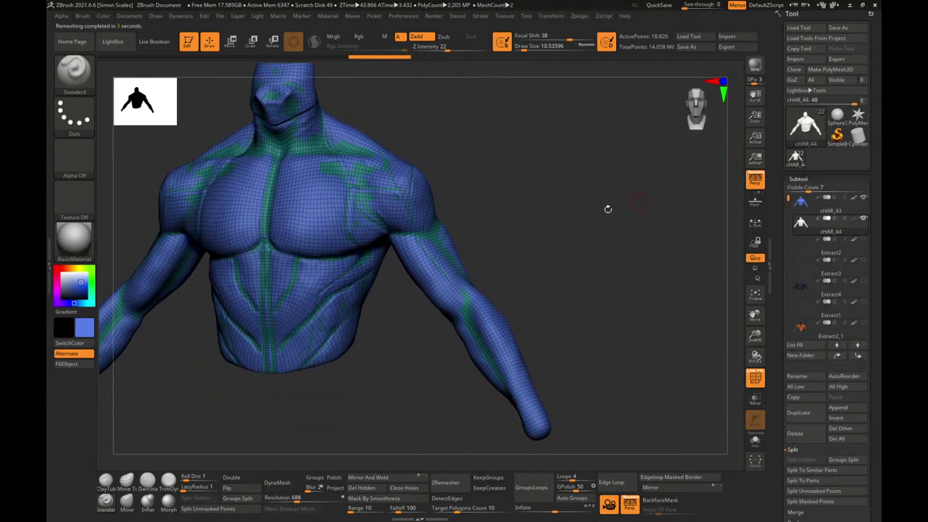
{"action": "left_click_drag", "start_coordinate": [620, 207], "coordinate": [585, 203]}
{"action": "scroll", "coordinate": [797, 239], "scroll_direction": "down", "scroll_amount": 3}
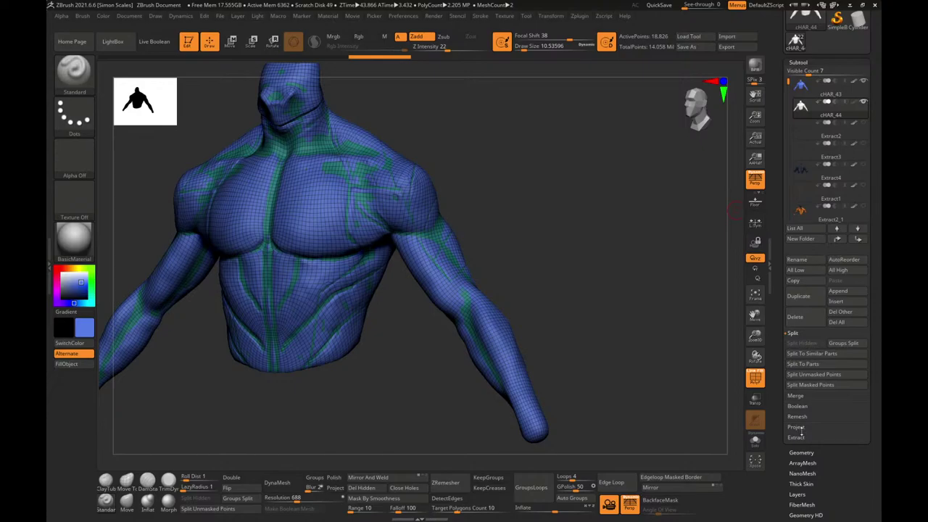
Step: ProjectAll cHAR_43's detail onto cHAR_44, subdivide to 301,186 points, and project again
{"action": "left_click", "coordinate": [798, 427]}
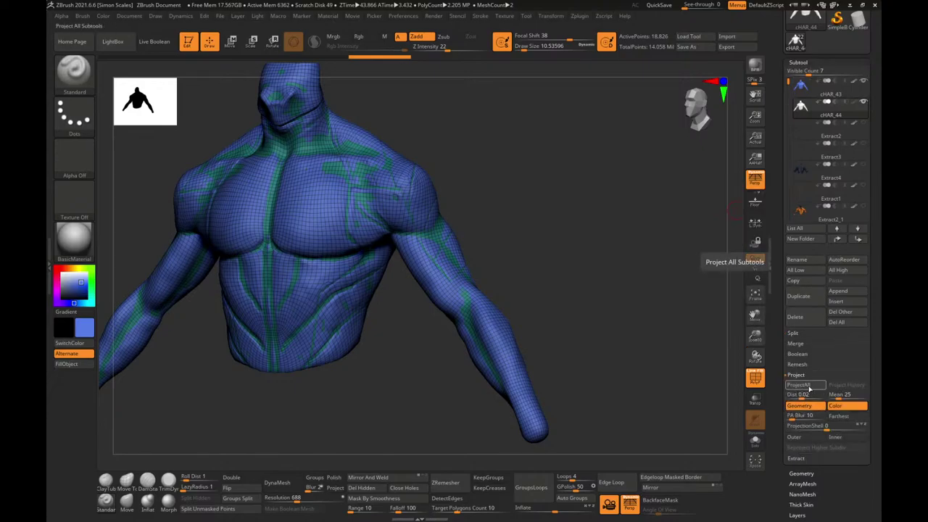
{"action": "left_click_drag", "start_coordinate": [544, 266], "coordinate": [587, 248]}
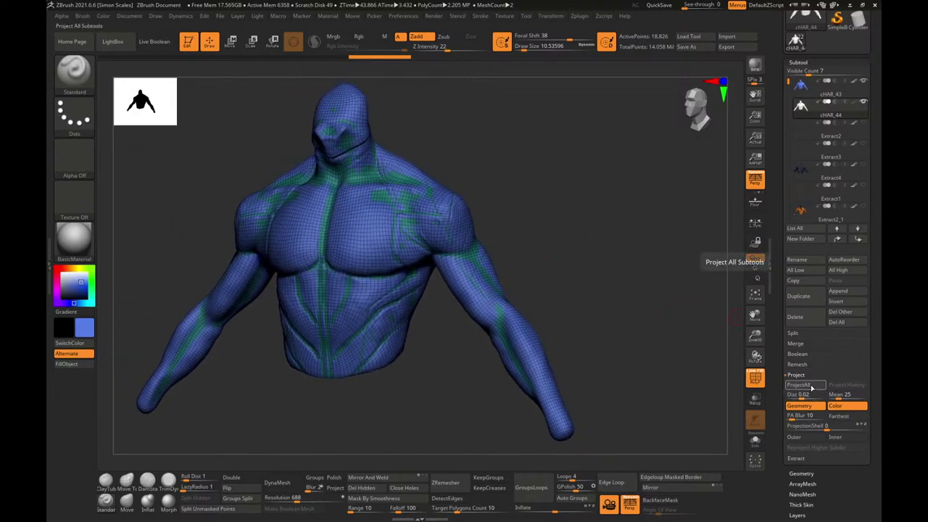
{"action": "left_click", "coordinate": [812, 388]}
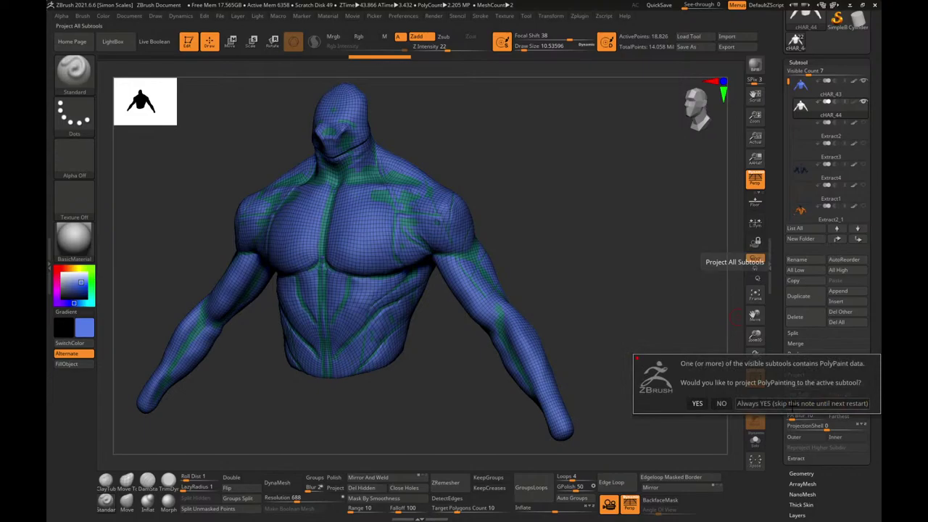
{"action": "left_click", "coordinate": [747, 404]}
{"action": "left_click_drag", "start_coordinate": [539, 222], "coordinate": [530, 162]}
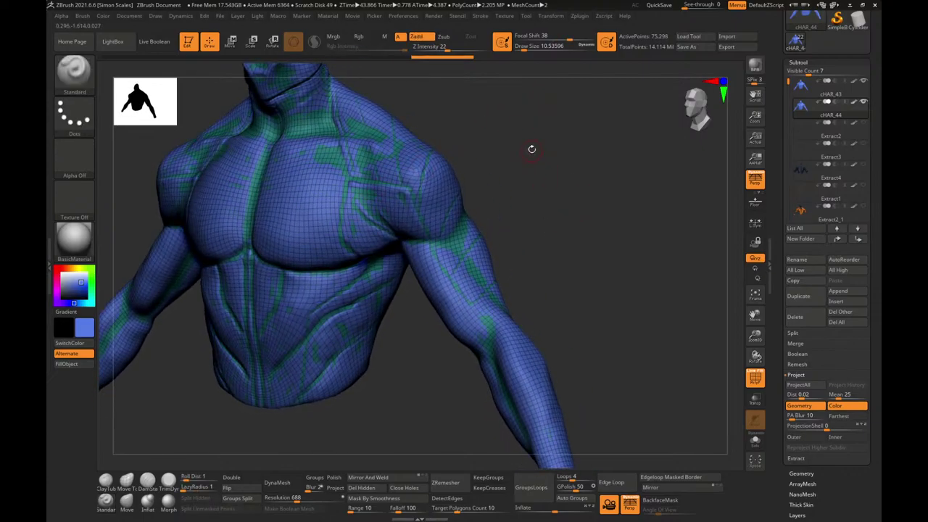
{"action": "left_click", "coordinate": [804, 389]}
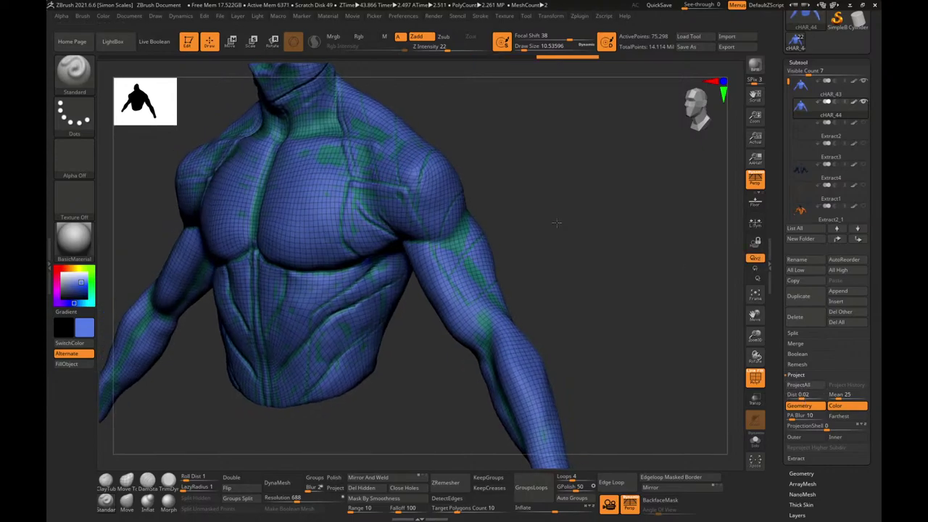
{"action": "key", "text": "ctrl+d"}
{"action": "left_click", "coordinate": [810, 389]}
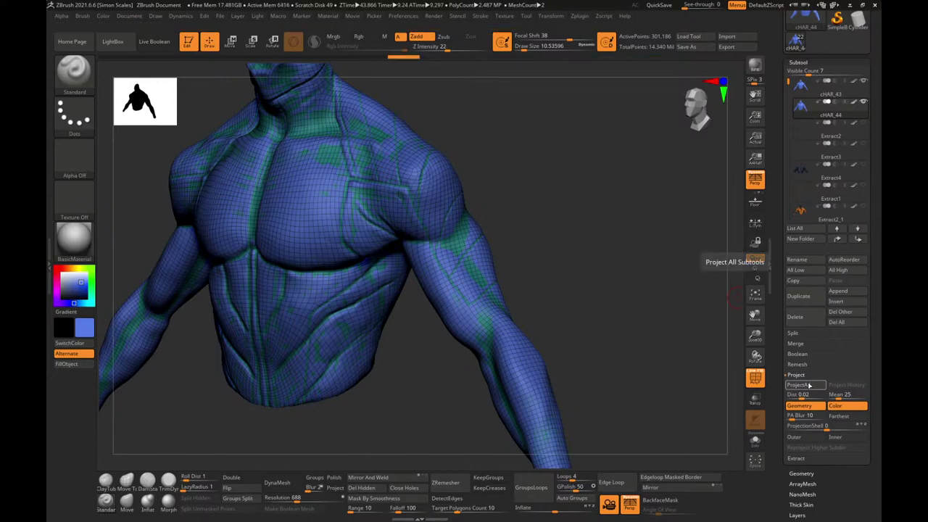
Step: Hide the wireframe, subdivide cHAR_44 to 1.204 million points, and ProjectAll the original detail again
{"action": "key", "text": "shift+f"}
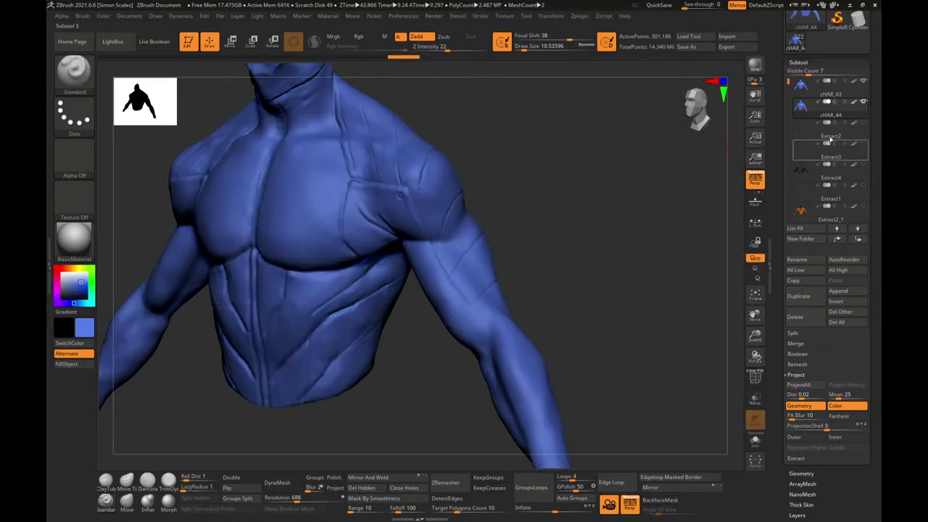
{"action": "left_click", "coordinate": [865, 89]}
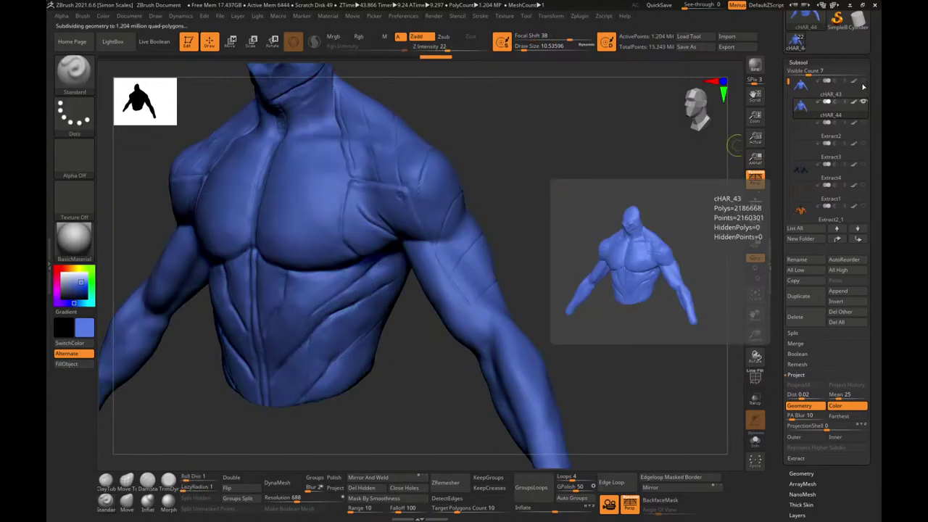
{"action": "key", "text": "ctrl+d"}
{"action": "left_click", "coordinate": [802, 385]}
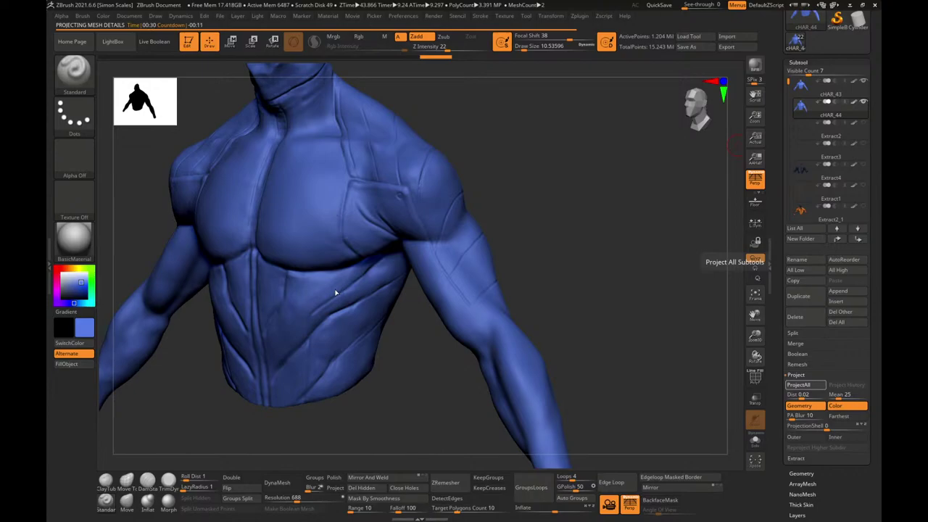
{"action": "left_click_drag", "start_coordinate": [487, 162], "coordinate": [385, 166]}
{"action": "key", "text": "space"}
Step: Delete the original cHAR_43 body subtool and turn off the wireframe overlay
{"action": "mouse_move", "coordinate": [862, 90]}
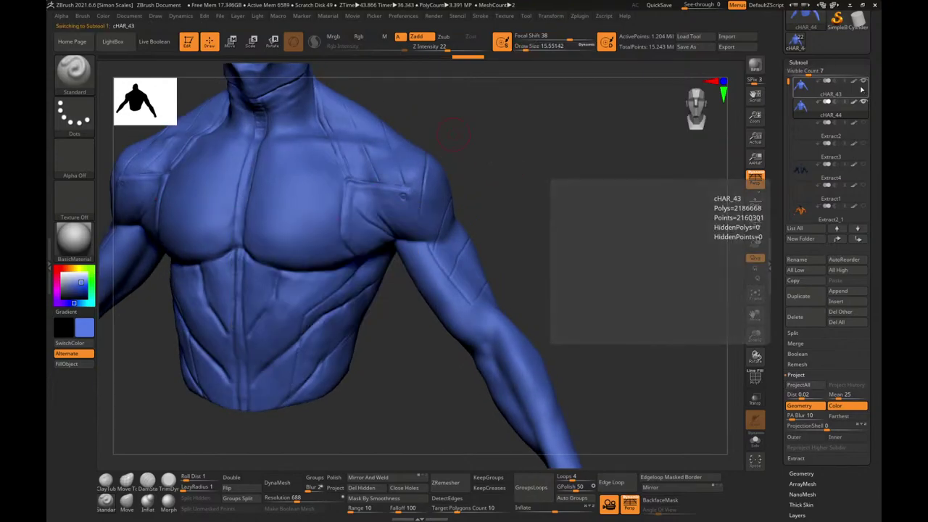
{"action": "left_click", "coordinate": [827, 91]}
{"action": "left_click", "coordinate": [796, 317]}
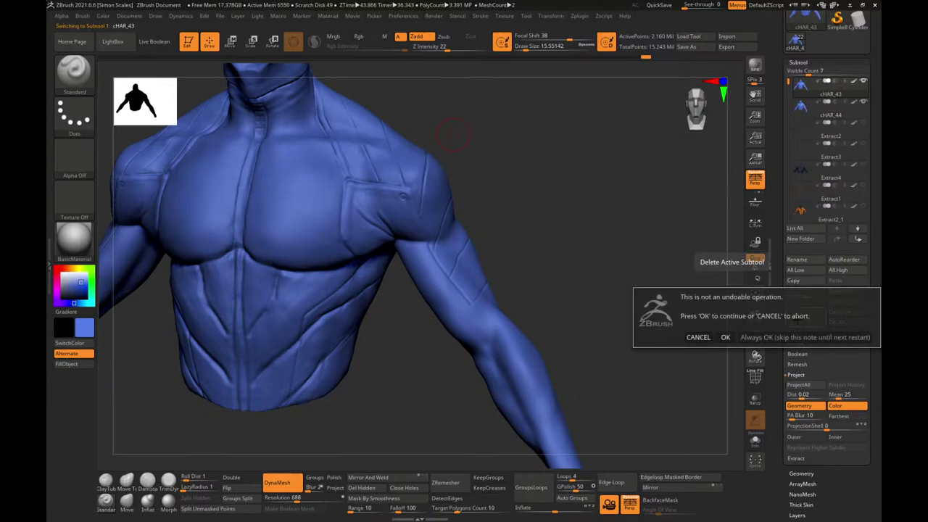
{"action": "left_click", "coordinate": [725, 337]}
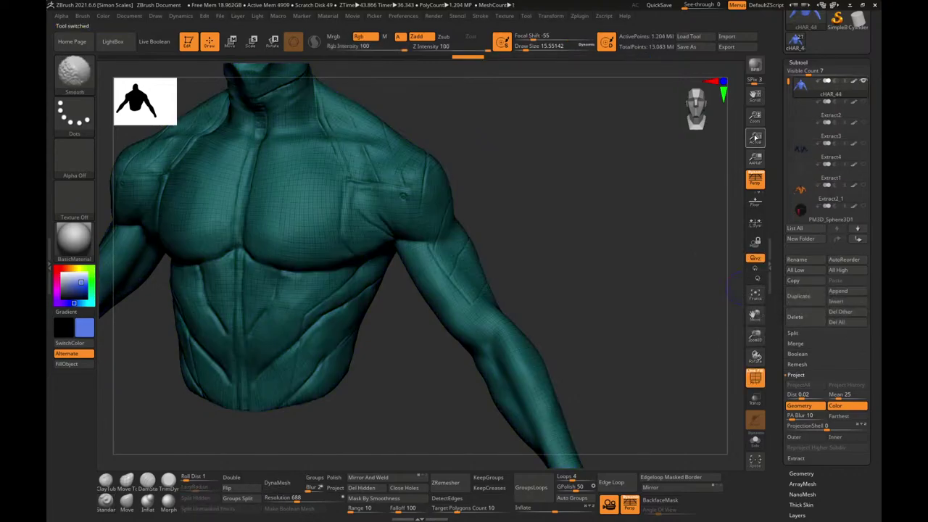
{"action": "key", "text": "shift+f"}
Step: Drop the body to subdivision level 2 and smooth the grooves on the upper chest and shoulder
{"action": "left_click", "coordinate": [798, 62]}
{"action": "left_click", "coordinate": [802, 74]}
{"action": "key", "text": "shift+d"}
{"action": "key", "text": "shift+d"}
{"action": "key", "text": "space"}
{"action": "mouse_move", "coordinate": [373, 181]}
{"action": "left_mouse_down", "text": "shift"}
{"action": "mouse_move", "coordinate": [352, 218]}
{"action": "mouse_move", "coordinate": [327, 137]}
{"action": "mouse_move", "coordinate": [359, 156]}
{"action": "left_mouse_up", "text": "shift"}
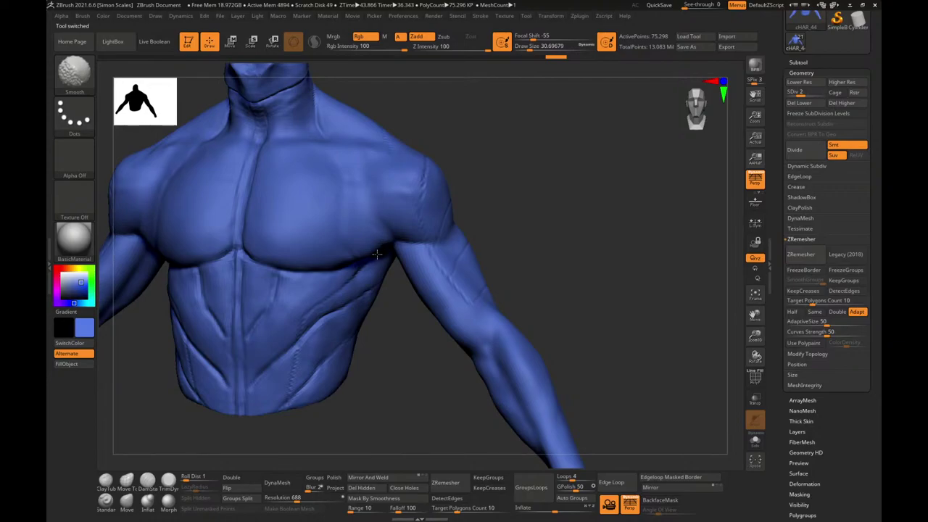
Step: Resize the brush between about 17 and 56 and smooth the muscle lines across the upper back
{"action": "left_click_drag", "start_coordinate": [508, 174], "coordinate": [451, 166]}
{"action": "key", "text": "space"}
{"action": "left_click_drag", "start_coordinate": [329, 331], "coordinate": [318, 332]}
{"action": "key", "text": "shift"}
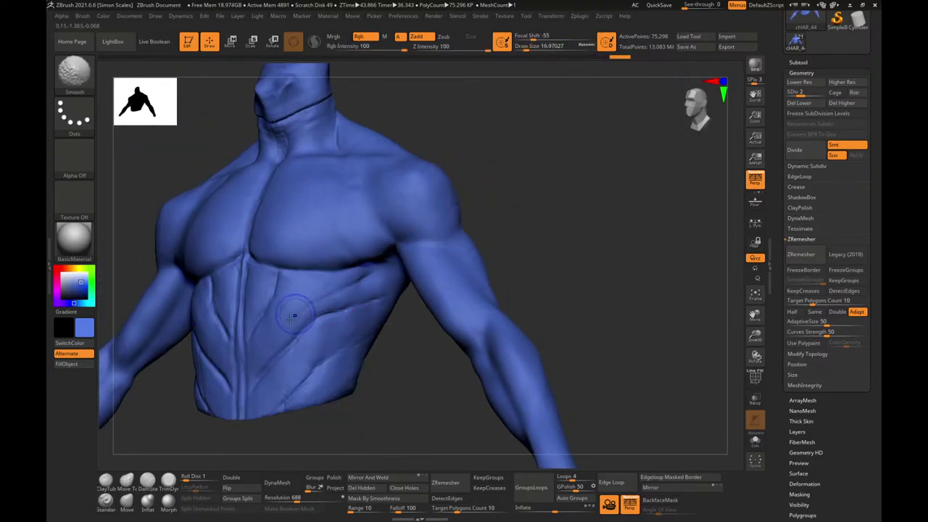
{"action": "mouse_move", "coordinate": [522, 217]}
{"action": "left_mouse_down"}
{"action": "mouse_move", "coordinate": [447, 203]}
{"action": "mouse_move", "coordinate": [507, 212]}
{"action": "left_mouse_up"}
{"action": "key", "text": "space"}
{"action": "mouse_move", "coordinate": [491, 140]}
{"action": "left_mouse_down"}
{"action": "mouse_move", "coordinate": [491, 152]}
{"action": "mouse_move", "coordinate": [381, 194]}
{"action": "mouse_move", "coordinate": [312, 239]}
{"action": "mouse_move", "coordinate": [302, 258]}
{"action": "left_mouse_up"}
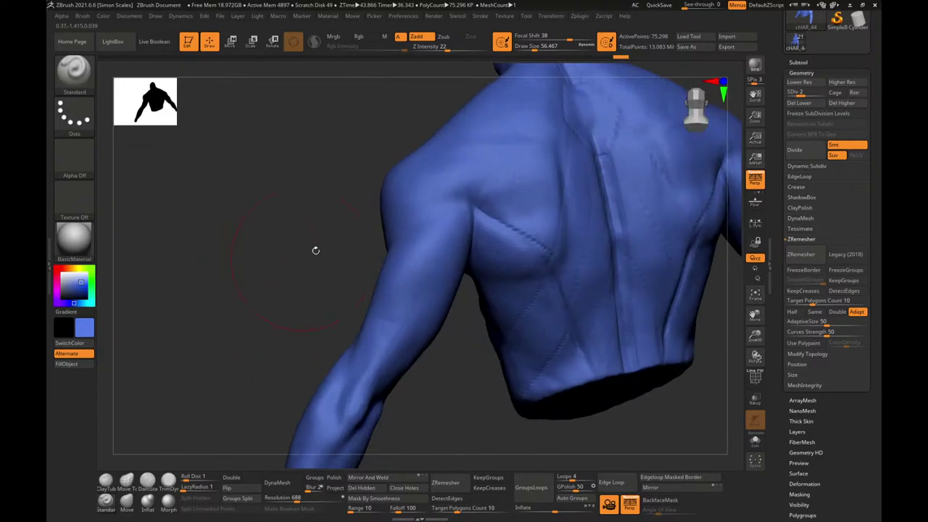
{"action": "mouse_move", "coordinate": [494, 185]}
{"action": "left_mouse_down", "text": "shift"}
{"action": "mouse_move", "coordinate": [549, 207]}
{"action": "mouse_move", "coordinate": [537, 217]}
{"action": "left_mouse_up", "text": "shift"}
{"action": "left_click_drag", "start_coordinate": [319, 217], "coordinate": [344, 181]}
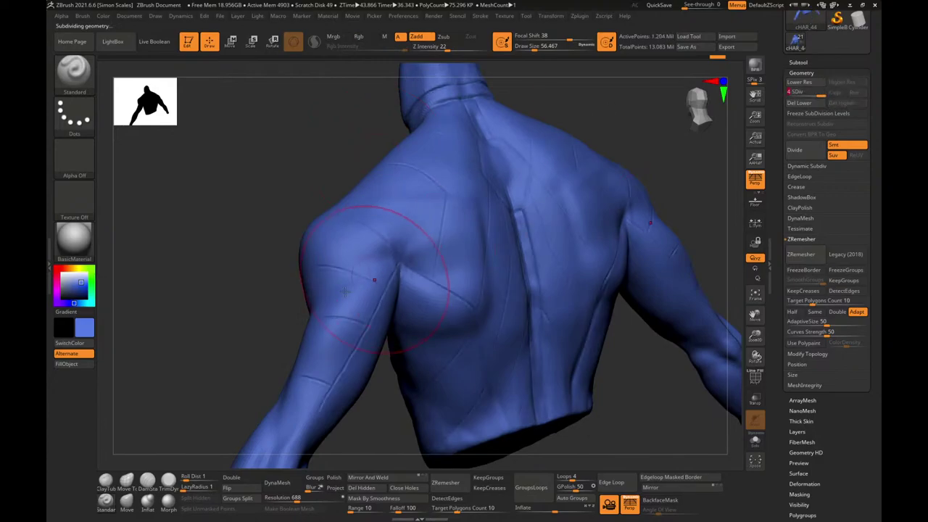
Step: Raise the body's subdivision level and show all the costume pieces around it
{"action": "key", "text": "shift"}
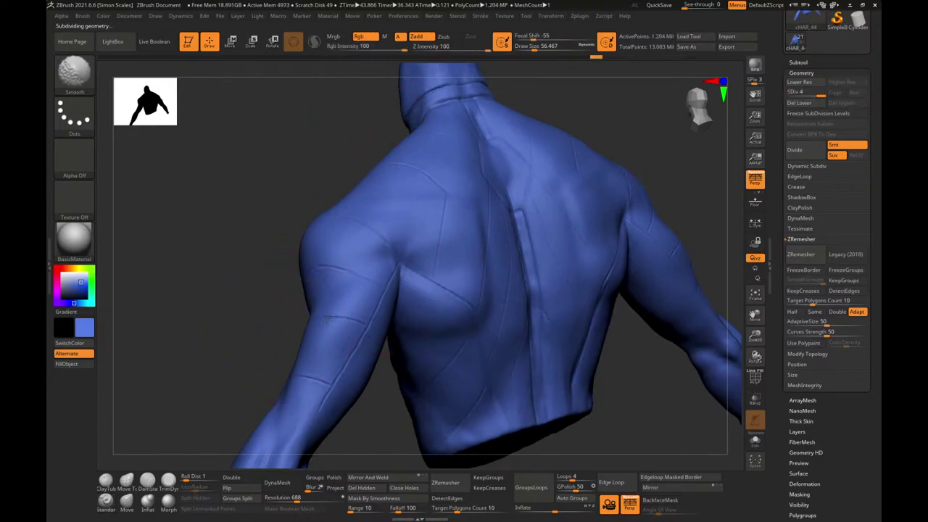
{"action": "mouse_move", "coordinate": [301, 281]}
{"action": "right_mouse_down"}
{"action": "mouse_move", "coordinate": [406, 283]}
{"action": "mouse_move", "coordinate": [309, 290]}
{"action": "right_mouse_up"}
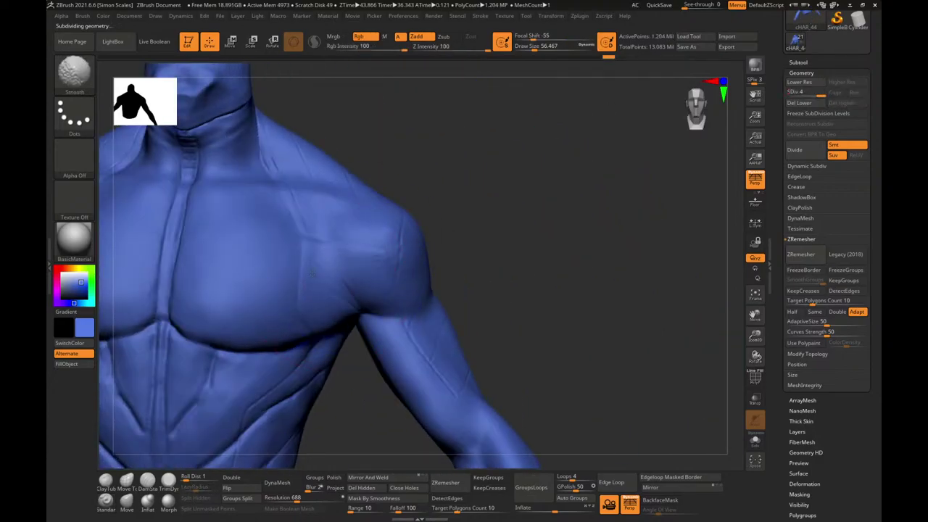
{"action": "mouse_move", "coordinate": [459, 152]}
{"action": "left_mouse_down"}
{"action": "mouse_move", "coordinate": [633, 81]}
{"action": "mouse_move", "coordinate": [711, 69]}
{"action": "left_mouse_up"}
{"action": "left_click", "coordinate": [798, 61]}
{"action": "key", "text": "shift"}
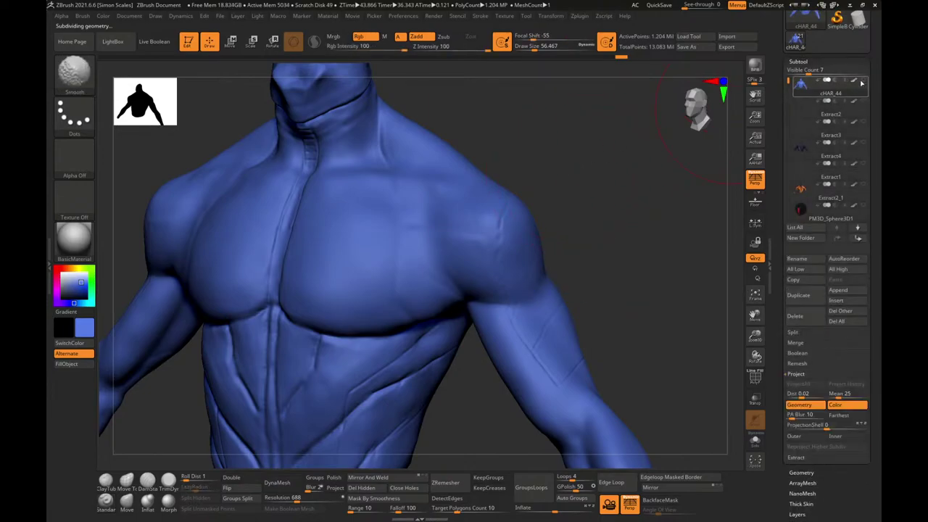
{"action": "left_click", "coordinate": [861, 81], "text": "shift"}
{"action": "left_click_drag", "start_coordinate": [579, 135], "coordinate": [333, 255]}
Step: Choose the DamStandard brush at size about 6.58, then hide every subtool except the body
{"action": "key", "text": "space"}
{"action": "key", "text": "b"}
{"action": "key", "text": "d"}
{"action": "key", "text": "s"}
{"action": "key", "text": "space"}
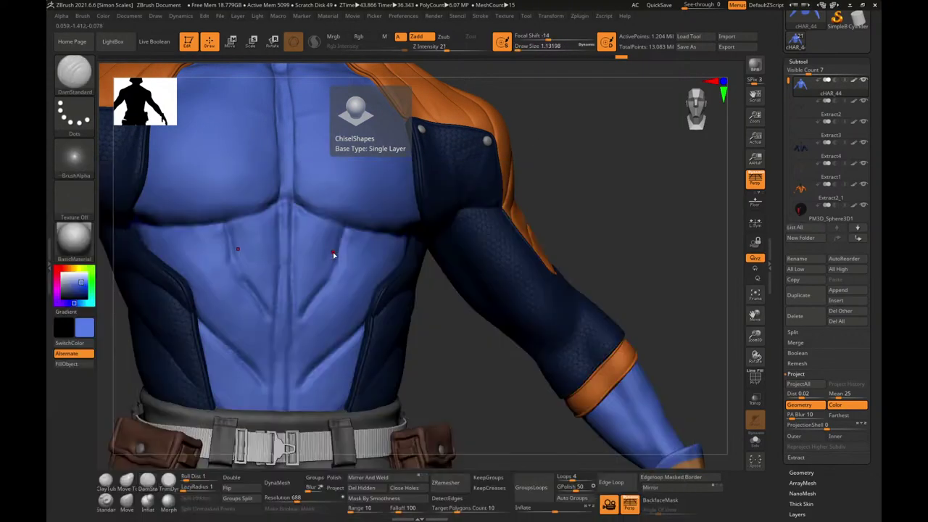
{"action": "key", "text": "space"}
{"action": "left_click_drag", "start_coordinate": [515, 181], "coordinate": [507, 181]}
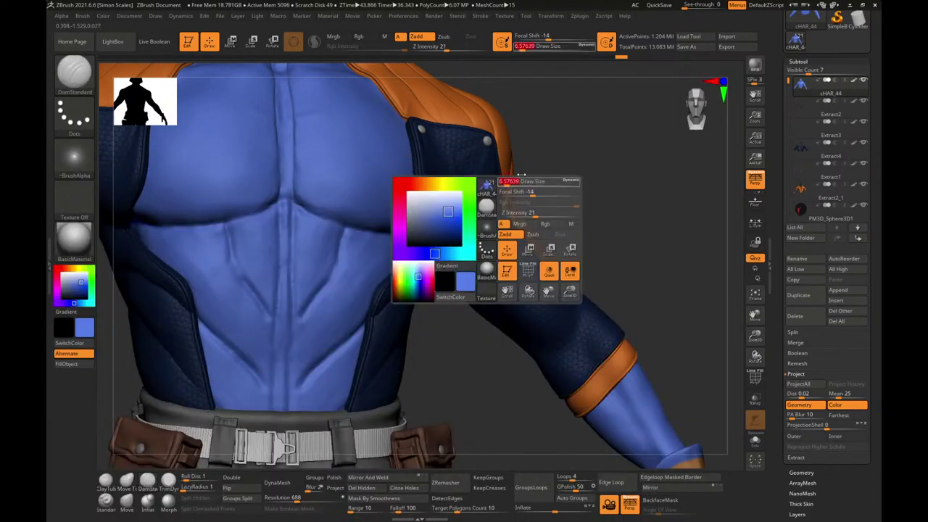
{"action": "left_click_drag", "start_coordinate": [363, 239], "coordinate": [332, 226]}
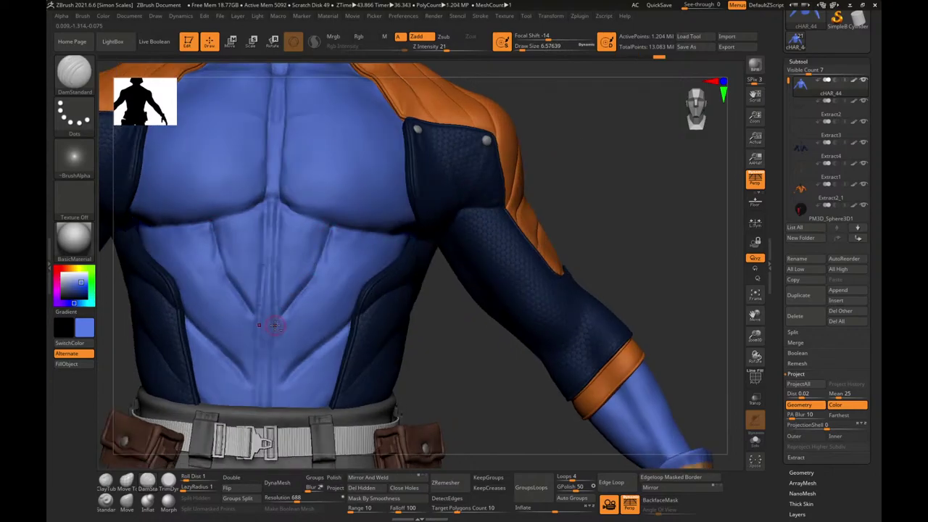
{"action": "left_click_drag", "start_coordinate": [570, 161], "coordinate": [876, 114], "text": "alt"}
{"action": "left_click", "coordinate": [863, 80], "text": "shift"}
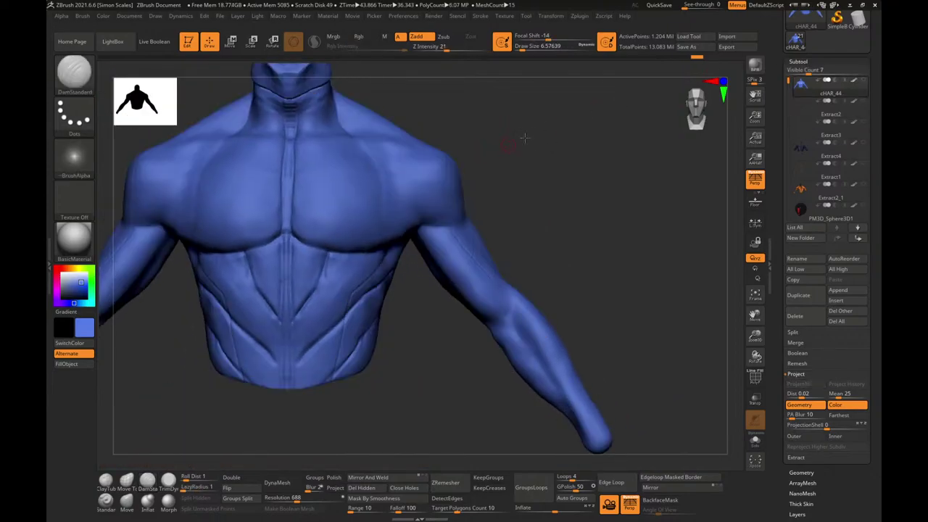
Step: Set the Standard brush to paint red colour only, with no depth, at a draw size of about 6.6
{"action": "key", "text": "b"}
{"action": "key", "text": "s"}
{"action": "key", "text": "t"}
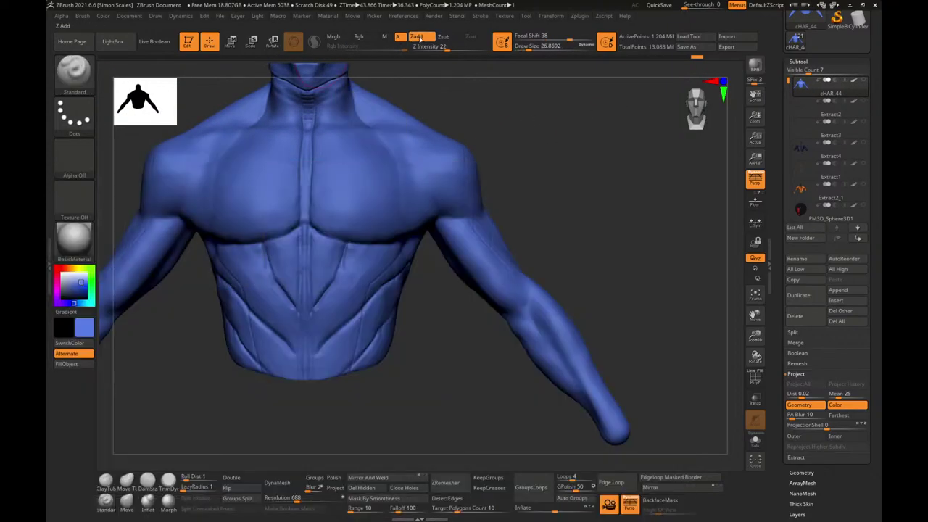
{"action": "left_click_drag", "start_coordinate": [87, 272], "coordinate": [57, 269]}
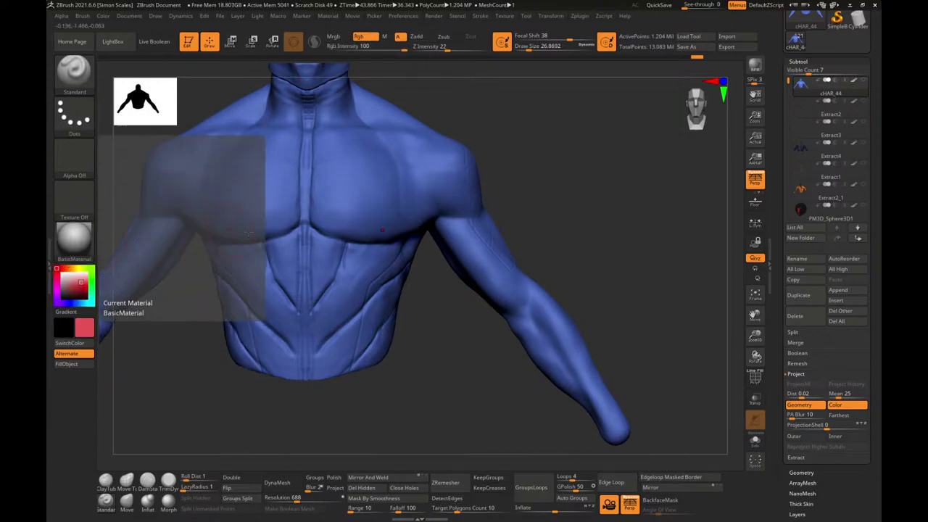
{"action": "key", "text": "space"}
{"action": "mouse_move", "coordinate": [363, 252]}
{"action": "left_mouse_down"}
{"action": "mouse_move", "coordinate": [341, 252]}
{"action": "mouse_move", "coordinate": [564, 128]}
{"action": "mouse_move", "coordinate": [591, 138]}
{"action": "left_mouse_up"}
{"action": "key", "text": "space"}
Step: Undo the red strip down the chest and paint a green chevron across the lower chest
{"action": "left_click_drag", "start_coordinate": [348, 209], "coordinate": [341, 210]}
{"action": "left_click_drag", "start_coordinate": [592, 132], "coordinate": [491, 135], "text": "alt"}
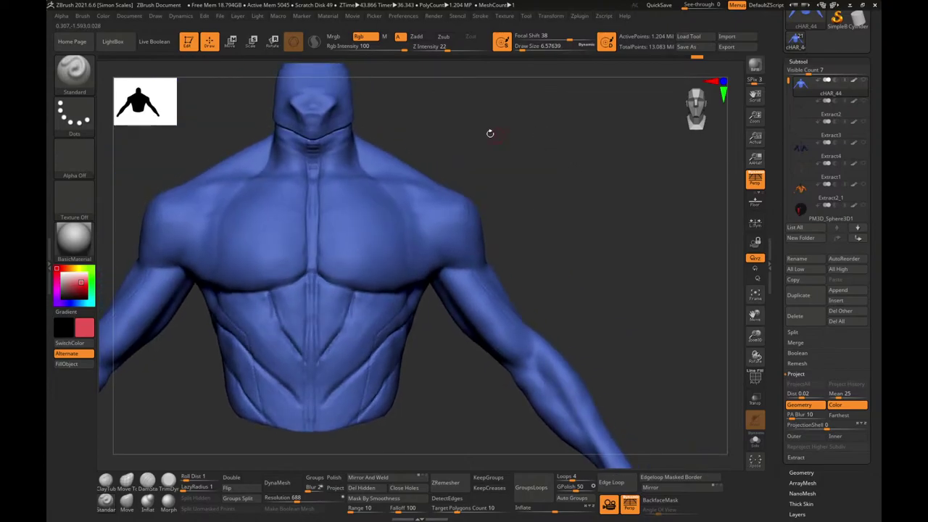
{"action": "left_click_drag", "start_coordinate": [398, 107], "coordinate": [312, 151]}
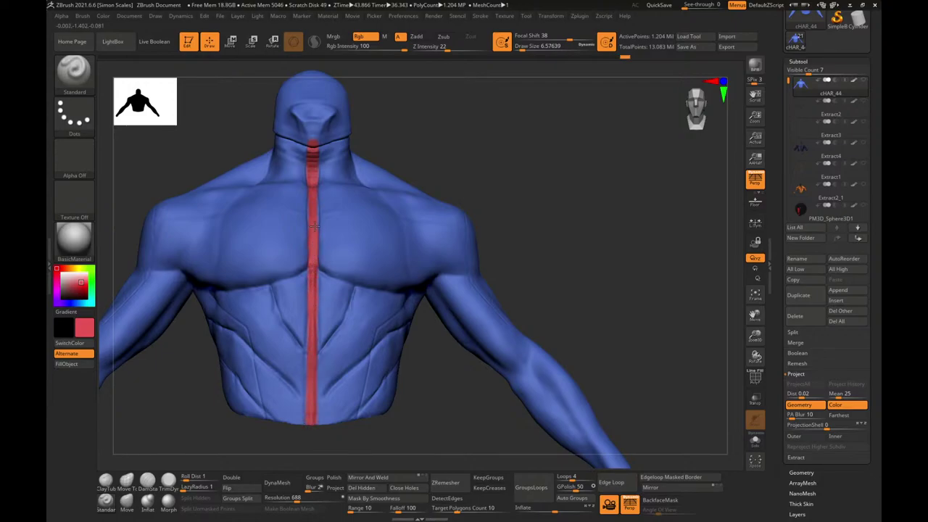
{"action": "left_click_drag", "start_coordinate": [312, 138], "coordinate": [435, 80]}
{"action": "key", "text": "ctrl+z"}
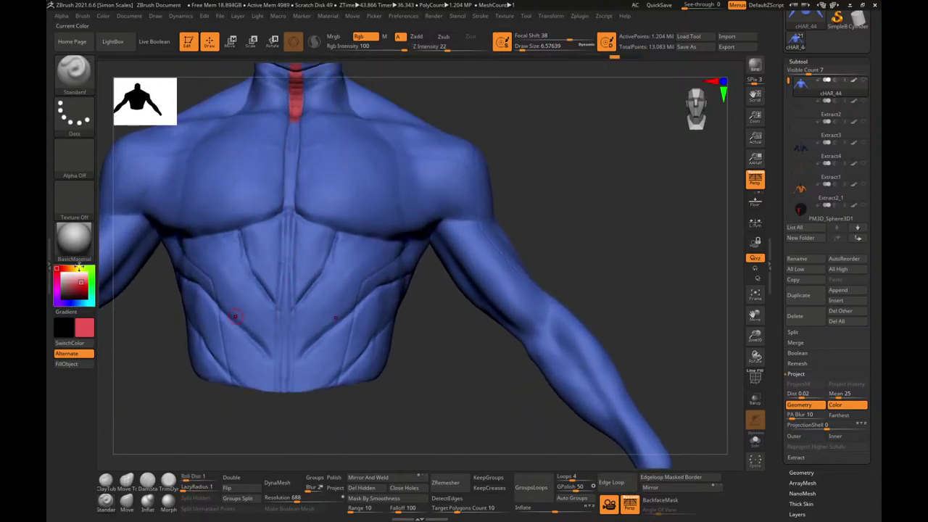
{"action": "left_click_drag", "start_coordinate": [70, 304], "coordinate": [81, 305]}
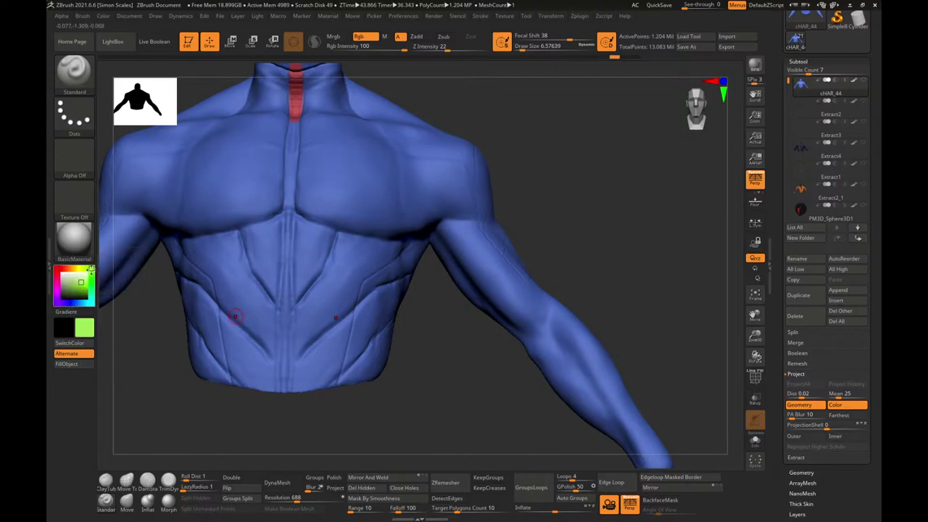
{"action": "mouse_move", "coordinate": [294, 216]}
{"action": "left_mouse_down"}
{"action": "mouse_move", "coordinate": [338, 228]}
{"action": "mouse_move", "coordinate": [316, 278]}
{"action": "mouse_move", "coordinate": [325, 273]}
{"action": "mouse_move", "coordinate": [290, 309]}
{"action": "mouse_move", "coordinate": [293, 220]}
{"action": "mouse_move", "coordinate": [295, 289]}
{"action": "mouse_move", "coordinate": [324, 242]}
{"action": "left_mouse_up"}
Step: Switch back to red, turn the torso onto its side, and sample the red band colour
{"action": "mouse_move", "coordinate": [188, 421]}
{"action": "left_mouse_down"}
{"action": "mouse_move", "coordinate": [178, 395]}
{"action": "mouse_move", "coordinate": [268, 290]}
{"action": "mouse_move", "coordinate": [329, 180]}
{"action": "mouse_move", "coordinate": [326, 218]}
{"action": "mouse_move", "coordinate": [287, 280]}
{"action": "left_mouse_up"}
{"action": "left_click", "coordinate": [73, 283]}
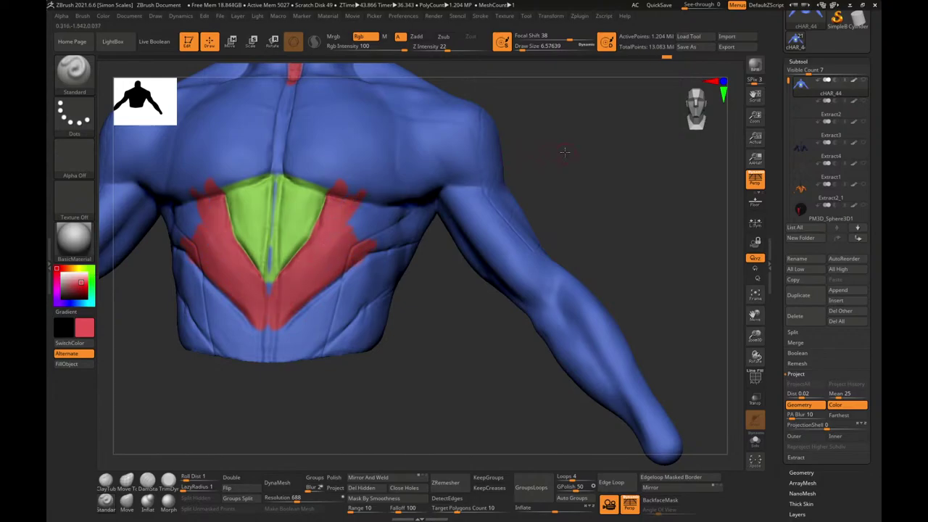
{"action": "left_click_drag", "start_coordinate": [566, 151], "coordinate": [345, 204]}
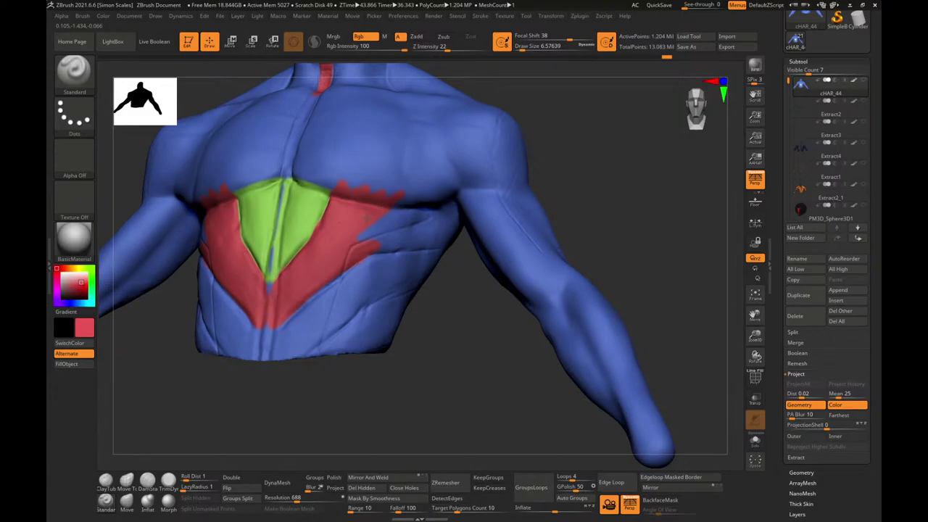
{"action": "left_click_drag", "start_coordinate": [438, 338], "coordinate": [440, 186]}
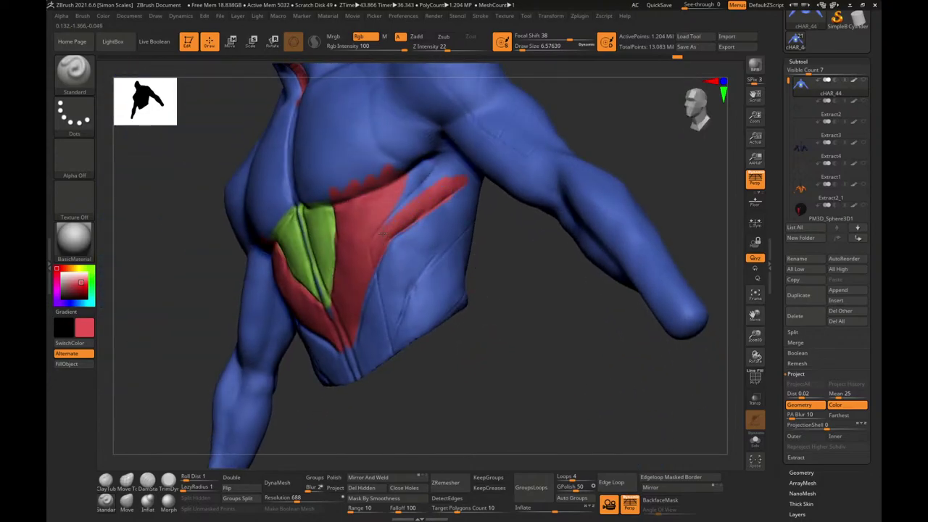
{"action": "left_click_drag", "start_coordinate": [421, 157], "coordinate": [410, 181]}
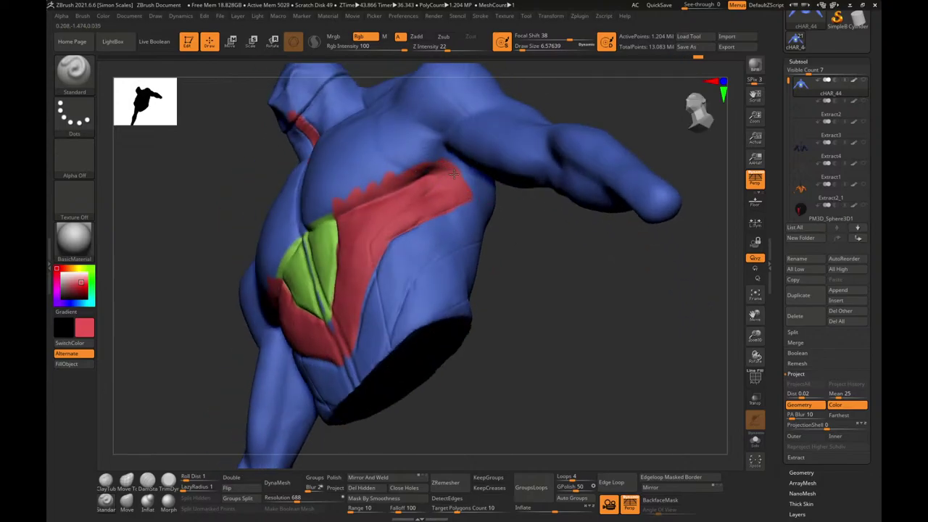
{"action": "left_click_drag", "start_coordinate": [528, 229], "coordinate": [506, 235]}
{"action": "key", "text": "c"}
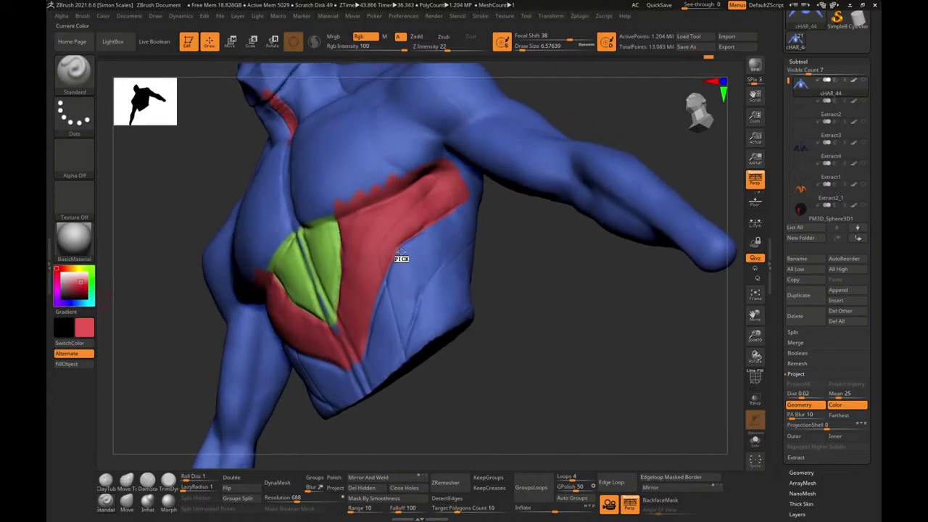
{"action": "key", "text": "c"}
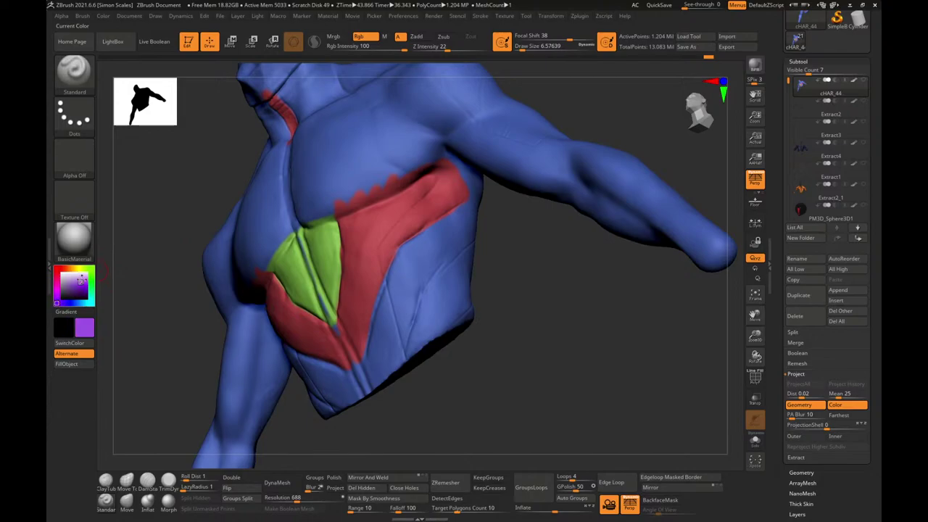
Step: Fill the side panel outline with purple using a brush of about 7.47
{"action": "left_click", "coordinate": [83, 284]}
{"action": "mouse_move", "coordinate": [501, 275]}
{"action": "left_mouse_down", "text": "alt"}
{"action": "mouse_move", "coordinate": [486, 263]}
{"action": "mouse_move", "coordinate": [362, 341]}
{"action": "mouse_move", "coordinate": [355, 357]}
{"action": "mouse_move", "coordinate": [393, 228]}
{"action": "mouse_move", "coordinate": [451, 180]}
{"action": "mouse_move", "coordinate": [406, 221]}
{"action": "mouse_move", "coordinate": [453, 182]}
{"action": "mouse_move", "coordinate": [457, 226]}
{"action": "mouse_move", "coordinate": [433, 289]}
{"action": "mouse_move", "coordinate": [405, 335]}
{"action": "mouse_move", "coordinate": [358, 377]}
{"action": "mouse_move", "coordinate": [375, 323]}
{"action": "mouse_move", "coordinate": [361, 335]}
{"action": "left_mouse_up", "text": "alt"}
{"action": "key", "text": "space"}
{"action": "mouse_move", "coordinate": [388, 243]}
{"action": "left_mouse_down"}
{"action": "mouse_move", "coordinate": [375, 317]}
{"action": "mouse_move", "coordinate": [391, 318]}
{"action": "mouse_move", "coordinate": [403, 301]}
{"action": "mouse_move", "coordinate": [433, 242]}
{"action": "mouse_move", "coordinate": [421, 221]}
{"action": "mouse_move", "coordinate": [410, 223]}
{"action": "mouse_move", "coordinate": [444, 191]}
{"action": "left_mouse_up"}
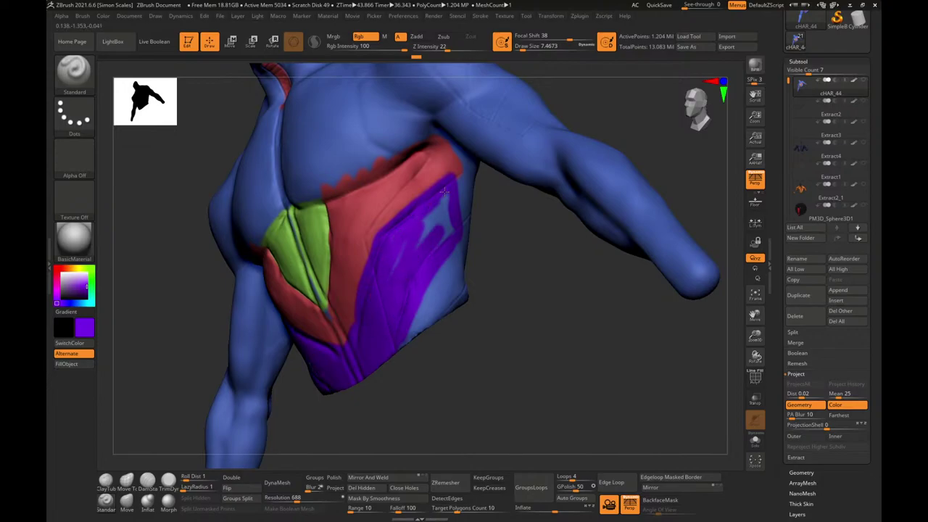
{"action": "mouse_move", "coordinate": [444, 231]}
{"action": "left_mouse_down"}
{"action": "mouse_move", "coordinate": [431, 221]}
{"action": "mouse_move", "coordinate": [424, 230]}
{"action": "left_mouse_up"}
Step: Paint a yellow stripe and patch on the purple side panel, covering the blue gap below
{"action": "key", "text": "c"}
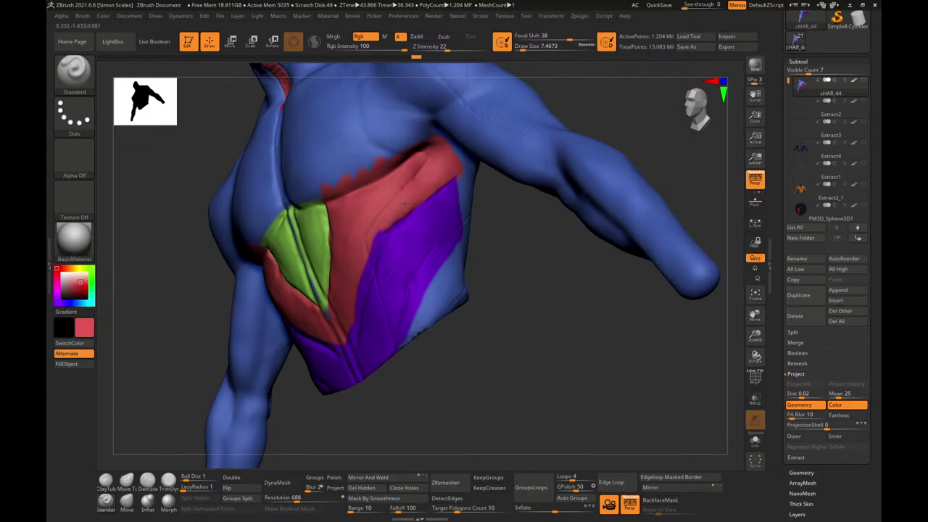
{"action": "left_click_drag", "start_coordinate": [493, 250], "coordinate": [480, 240]}
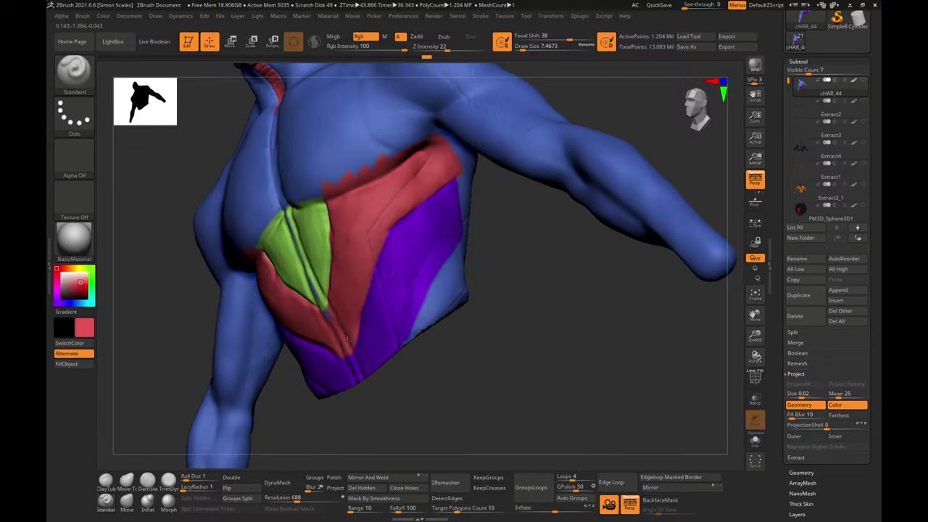
{"action": "mouse_move", "coordinate": [328, 313]}
{"action": "right_mouse_down"}
{"action": "mouse_move", "coordinate": [398, 408]}
{"action": "mouse_move", "coordinate": [480, 353]}
{"action": "mouse_move", "coordinate": [505, 355]}
{"action": "mouse_move", "coordinate": [453, 294]}
{"action": "right_mouse_up"}
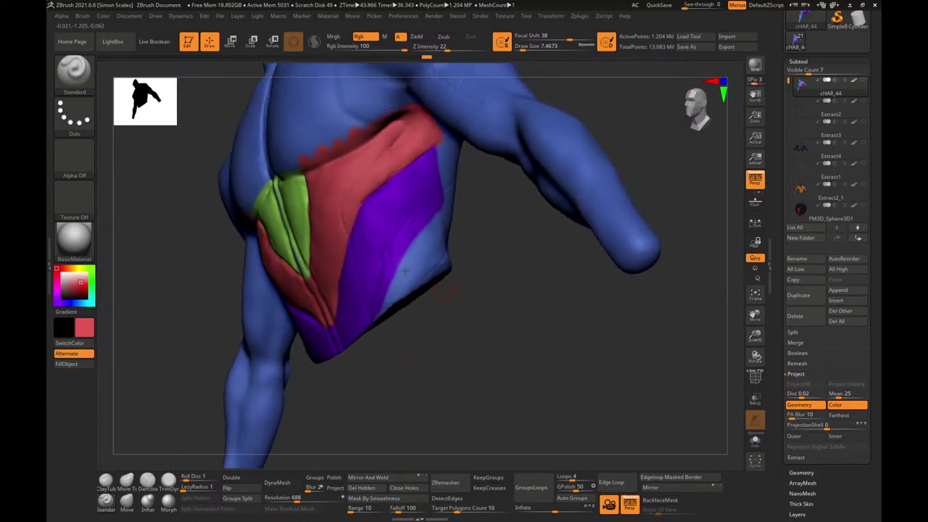
{"action": "right_click_drag", "start_coordinate": [419, 361], "coordinate": [443, 341]}
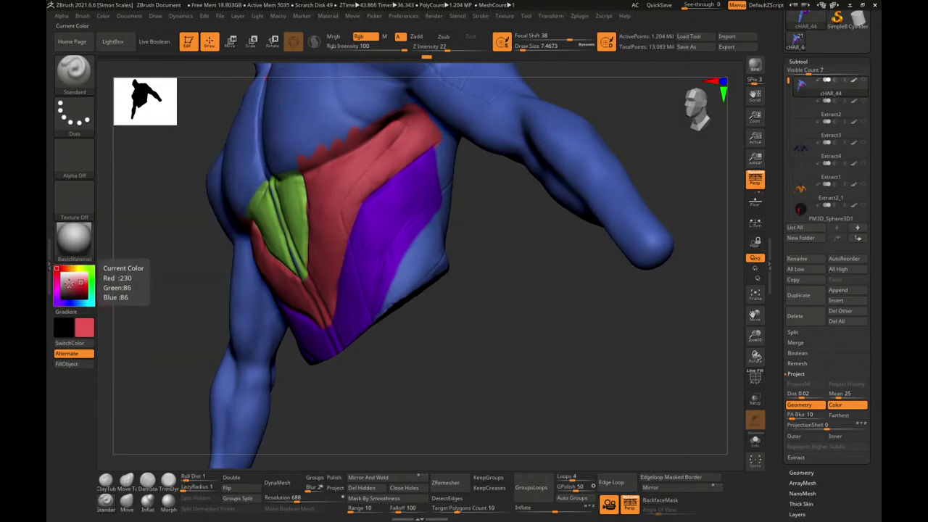
{"action": "left_click", "coordinate": [78, 269]}
{"action": "left_click", "coordinate": [86, 284]}
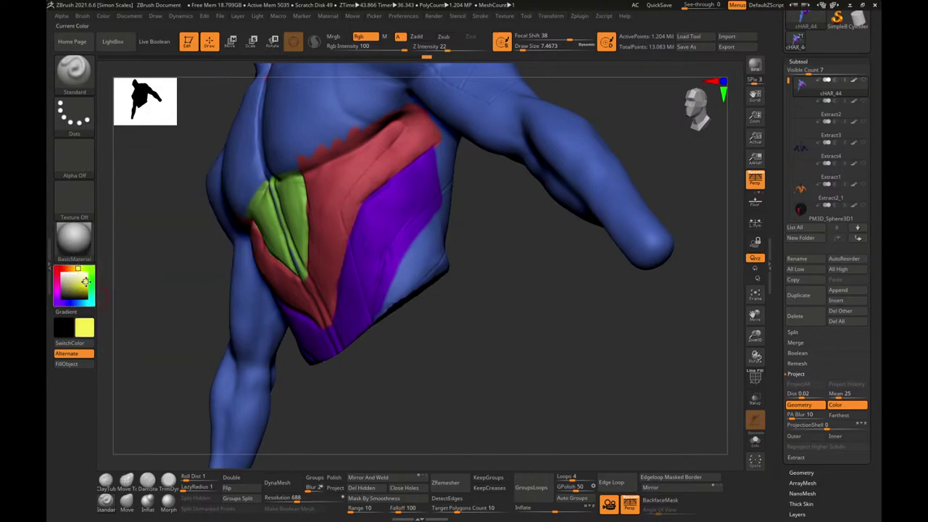
{"action": "right_click_drag", "start_coordinate": [218, 305], "coordinate": [276, 294]}
{"action": "mouse_move", "coordinate": [383, 316]}
{"action": "left_mouse_down"}
{"action": "mouse_move", "coordinate": [415, 229]}
{"action": "mouse_move", "coordinate": [386, 287]}
{"action": "mouse_move", "coordinate": [409, 234]}
{"action": "mouse_move", "coordinate": [390, 267]}
{"action": "mouse_move", "coordinate": [435, 203]}
{"action": "mouse_move", "coordinate": [393, 269]}
{"action": "left_mouse_up"}
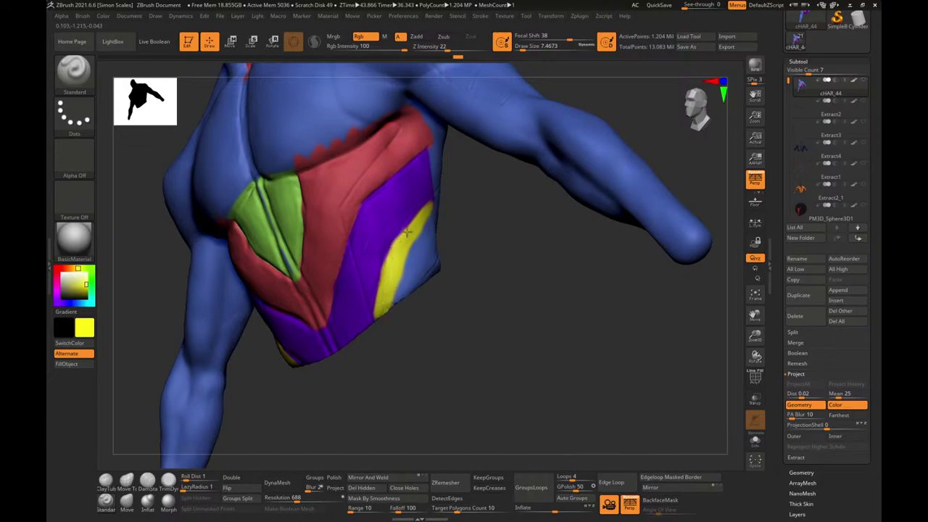
{"action": "right_click_drag", "start_coordinate": [408, 268], "coordinate": [425, 235]}
{"action": "mouse_move", "coordinate": [425, 234]}
{"action": "left_mouse_down"}
{"action": "mouse_move", "coordinate": [458, 201]}
{"action": "mouse_move", "coordinate": [421, 251]}
{"action": "mouse_move", "coordinate": [457, 239]}
{"action": "mouse_move", "coordinate": [444, 250]}
{"action": "left_mouse_up"}
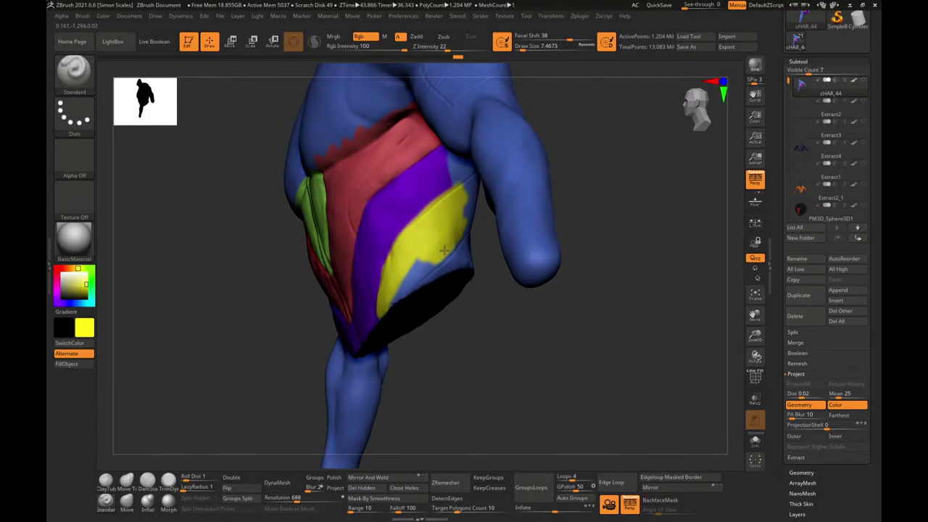
{"action": "left_click_drag", "start_coordinate": [411, 281], "coordinate": [393, 305]}
Step: Extend the yellow patch along the purple edge and run white along the yellow–purple border
{"action": "mouse_move", "coordinate": [401, 285]}
{"action": "right_mouse_down"}
{"action": "mouse_move", "coordinate": [537, 232]}
{"action": "mouse_move", "coordinate": [169, 260]}
{"action": "right_mouse_up"}
{"action": "left_click_drag", "start_coordinate": [69, 279], "coordinate": [61, 270]}
{"action": "right_click_drag", "start_coordinate": [341, 222], "coordinate": [431, 272]}
{"action": "key", "text": "c"}
{"action": "right_click_drag", "start_coordinate": [352, 276], "coordinate": [245, 355]}
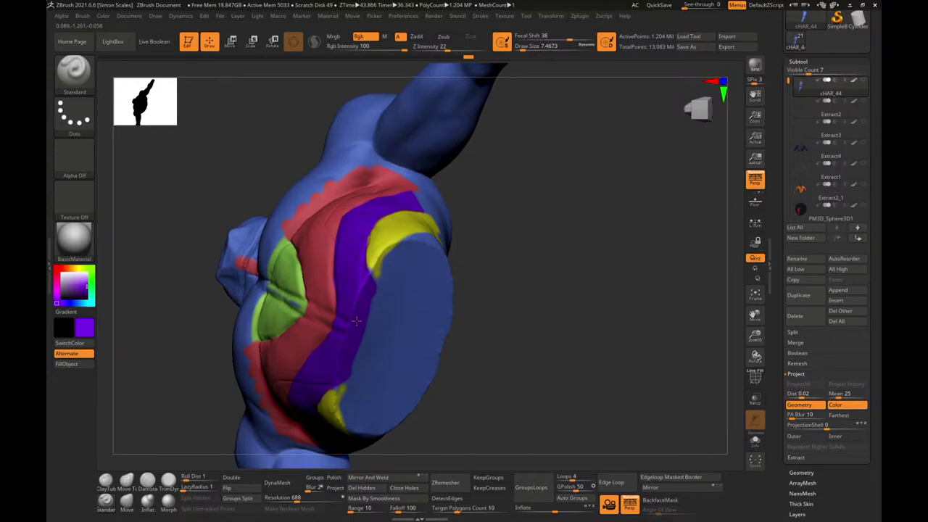
{"action": "key", "text": "c"}
{"action": "mouse_move", "coordinate": [395, 239]}
{"action": "left_mouse_down"}
{"action": "mouse_move", "coordinate": [377, 292]}
{"action": "mouse_move", "coordinate": [430, 258]}
{"action": "mouse_move", "coordinate": [348, 254]}
{"action": "left_mouse_up"}
{"action": "left_click", "coordinate": [62, 270]}
{"action": "left_click_drag", "start_coordinate": [218, 303], "coordinate": [166, 303]}
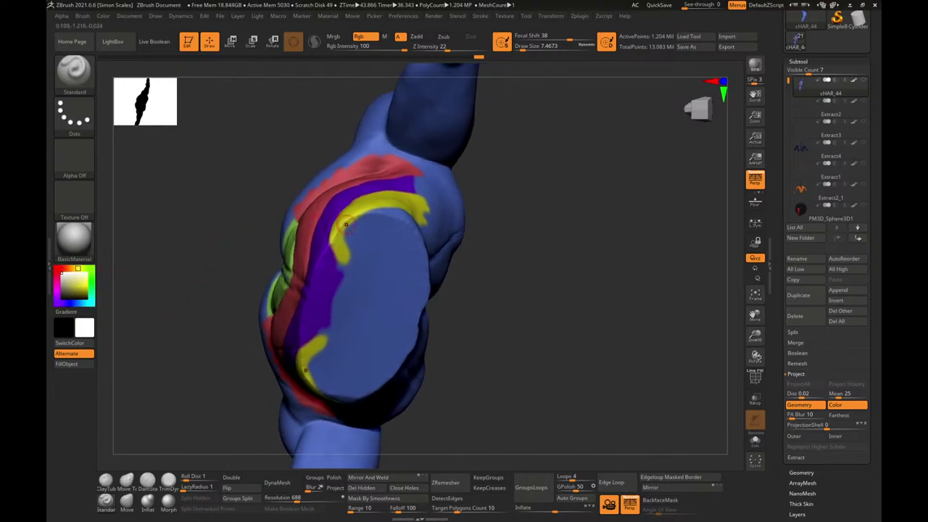
{"action": "mouse_move", "coordinate": [342, 261]}
{"action": "left_mouse_down"}
{"action": "mouse_move", "coordinate": [356, 226]}
{"action": "mouse_move", "coordinate": [327, 277]}
{"action": "mouse_move", "coordinate": [316, 327]}
{"action": "mouse_move", "coordinate": [347, 246]}
{"action": "mouse_move", "coordinate": [385, 226]}
{"action": "mouse_move", "coordinate": [411, 237]}
{"action": "mouse_move", "coordinate": [420, 271]}
{"action": "mouse_move", "coordinate": [405, 328]}
{"action": "mouse_move", "coordinate": [415, 277]}
{"action": "mouse_move", "coordinate": [389, 234]}
{"action": "mouse_move", "coordinate": [338, 276]}
{"action": "mouse_move", "coordinate": [315, 317]}
{"action": "mouse_move", "coordinate": [380, 230]}
{"action": "left_mouse_up"}
Step: Sample blue from the chest and set the draw size to about 8.4
{"action": "mouse_move", "coordinate": [505, 240]}
{"action": "left_mouse_down"}
{"action": "mouse_move", "coordinate": [366, 250]}
{"action": "mouse_move", "coordinate": [411, 237]}
{"action": "mouse_move", "coordinate": [399, 328]}
{"action": "mouse_move", "coordinate": [382, 351]}
{"action": "mouse_move", "coordinate": [398, 332]}
{"action": "mouse_move", "coordinate": [357, 377]}
{"action": "mouse_move", "coordinate": [345, 373]}
{"action": "mouse_move", "coordinate": [349, 363]}
{"action": "mouse_move", "coordinate": [376, 346]}
{"action": "mouse_move", "coordinate": [394, 302]}
{"action": "mouse_move", "coordinate": [358, 316]}
{"action": "mouse_move", "coordinate": [330, 352]}
{"action": "mouse_move", "coordinate": [343, 330]}
{"action": "left_mouse_up"}
{"action": "left_click_drag", "start_coordinate": [464, 261], "coordinate": [393, 355]}
{"action": "left_click_drag", "start_coordinate": [529, 125], "coordinate": [512, 138]}
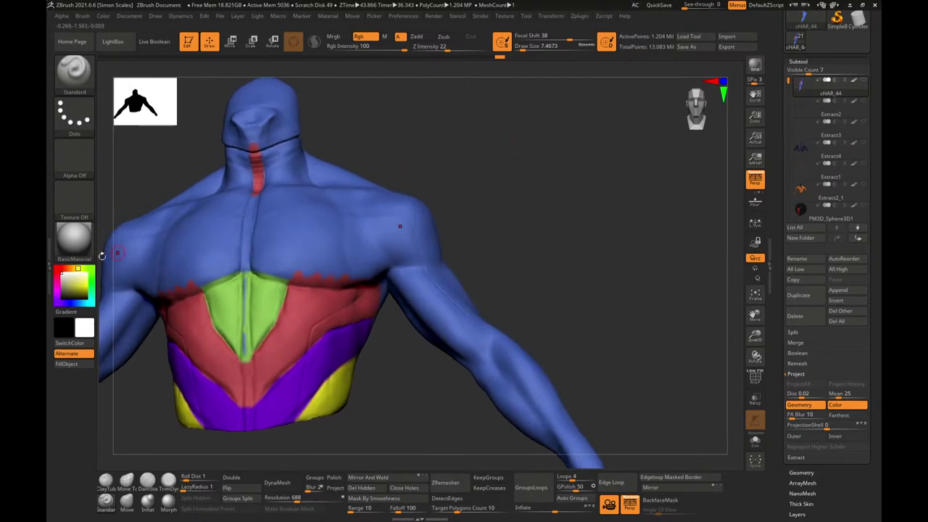
{"action": "key", "text": "c"}
{"action": "mouse_move", "coordinate": [449, 188]}
{"action": "left_mouse_down"}
{"action": "mouse_move", "coordinate": [490, 153]}
{"action": "mouse_move", "coordinate": [435, 152]}
{"action": "mouse_move", "coordinate": [369, 97]}
{"action": "mouse_move", "coordinate": [377, 86]}
{"action": "mouse_move", "coordinate": [239, 145]}
{"action": "left_mouse_up"}
{"action": "key", "text": "space"}
{"action": "mouse_move", "coordinate": [232, 191]}
{"action": "left_mouse_down"}
{"action": "mouse_move", "coordinate": [171, 189]}
{"action": "mouse_move", "coordinate": [260, 231]}
{"action": "mouse_move", "coordinate": [249, 226]}
{"action": "left_mouse_up"}
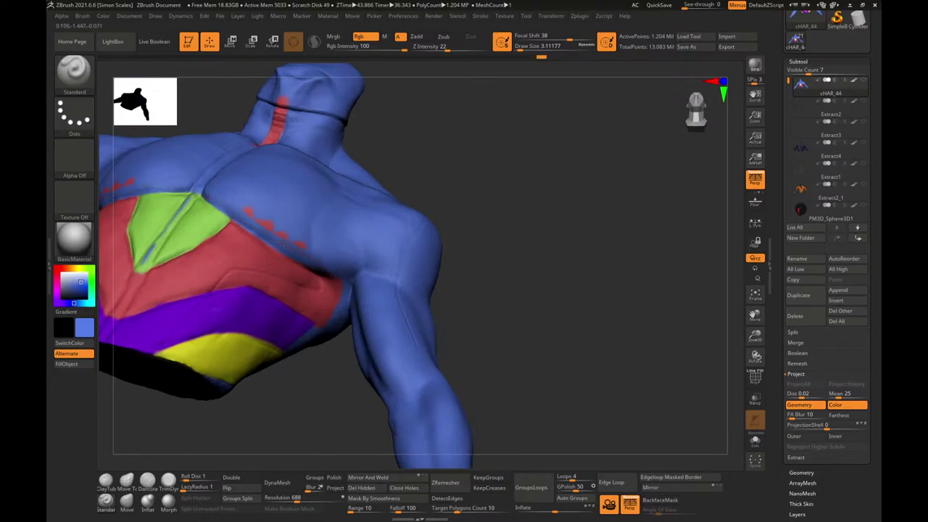
{"action": "key", "text": "space"}
{"action": "left_click_drag", "start_coordinate": [270, 229], "coordinate": [277, 229]}
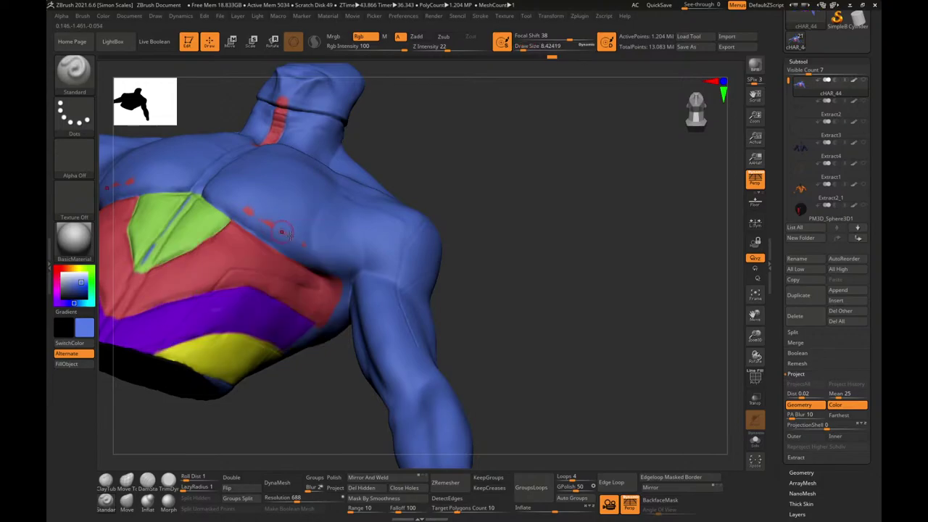
Step: Paint blue over the stray yellow and red specks on the torso's underside
{"action": "mouse_move", "coordinate": [329, 240]}
{"action": "right_mouse_down"}
{"action": "mouse_move", "coordinate": [466, 222]}
{"action": "mouse_move", "coordinate": [314, 256]}
{"action": "right_mouse_up"}
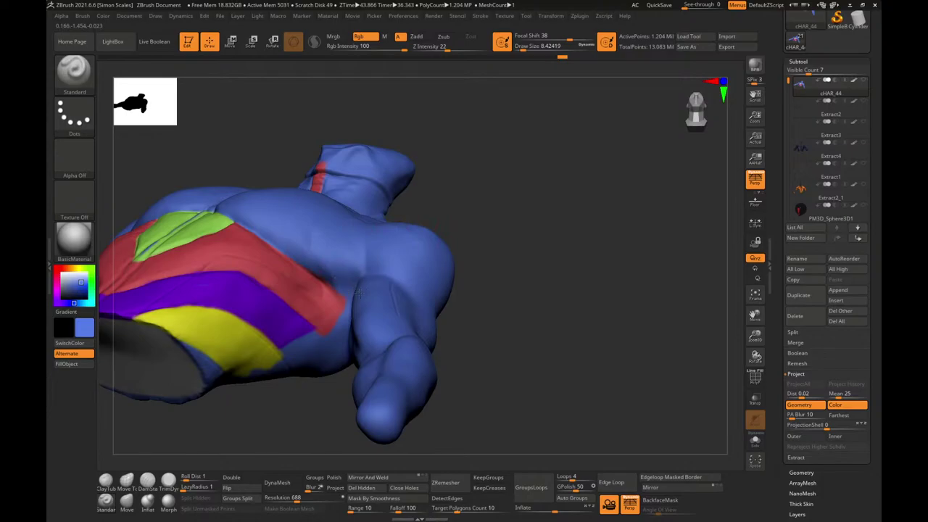
{"action": "mouse_move", "coordinate": [395, 269]}
{"action": "right_mouse_down"}
{"action": "mouse_move", "coordinate": [486, 295]}
{"action": "mouse_move", "coordinate": [556, 210]}
{"action": "mouse_move", "coordinate": [361, 271]}
{"action": "right_mouse_up"}
{"action": "mouse_move", "coordinate": [269, 371]}
{"action": "right_mouse_down"}
{"action": "mouse_move", "coordinate": [406, 319]}
{"action": "mouse_move", "coordinate": [303, 264]}
{"action": "right_mouse_up"}
{"action": "left_click_drag", "start_coordinate": [303, 264], "coordinate": [430, 239]}
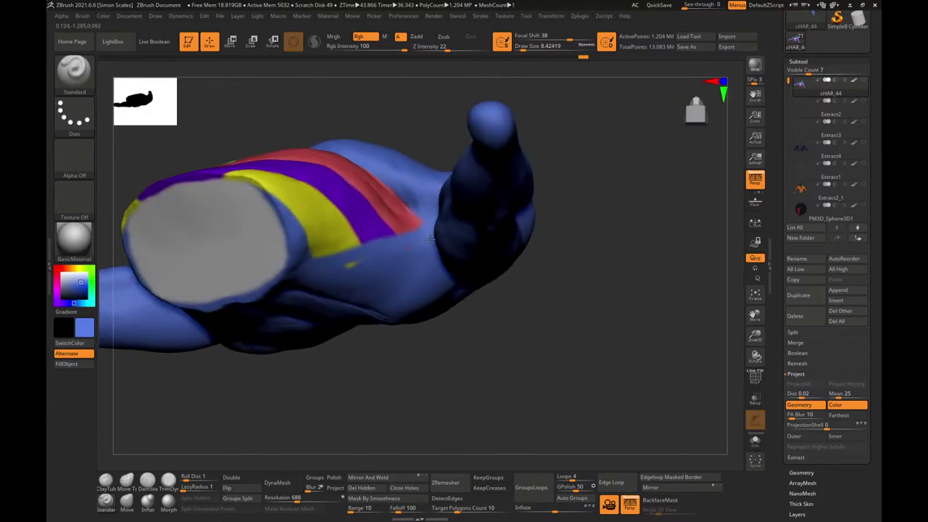
{"action": "right_click_drag", "start_coordinate": [305, 286], "coordinate": [445, 133]}
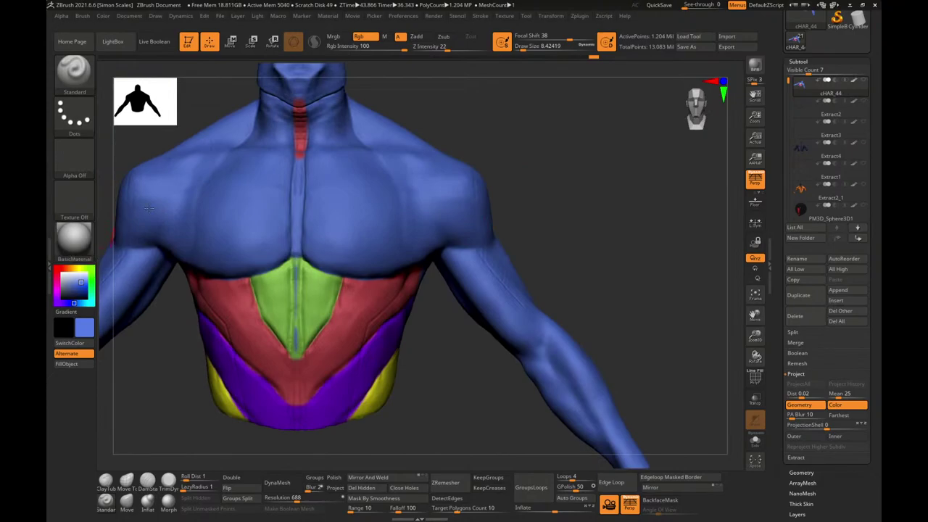
{"action": "right_click_drag", "start_coordinate": [303, 132], "coordinate": [547, 108]}
Step: Turn off perspective and slice a thin line down the torso centre at draw size 1.8
{"action": "key", "text": "space"}
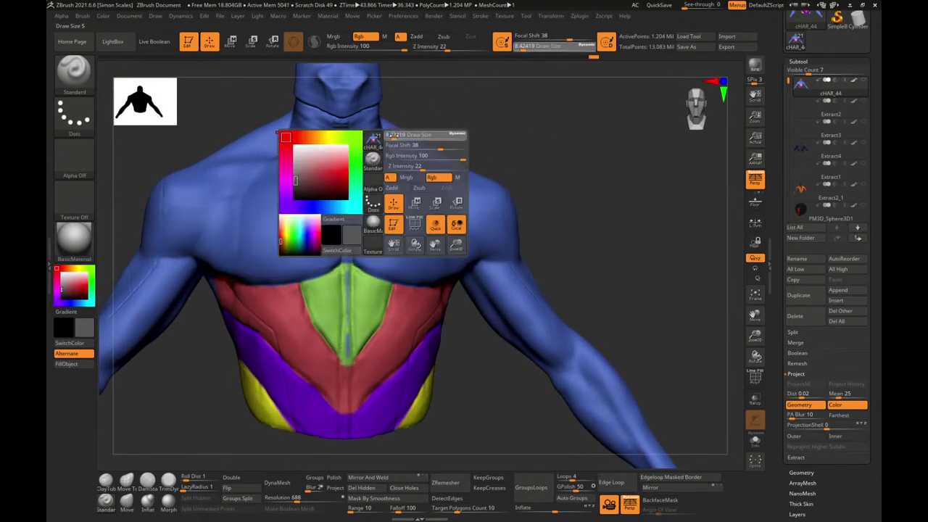
{"action": "left_click_drag", "start_coordinate": [395, 138], "coordinate": [386, 138]}
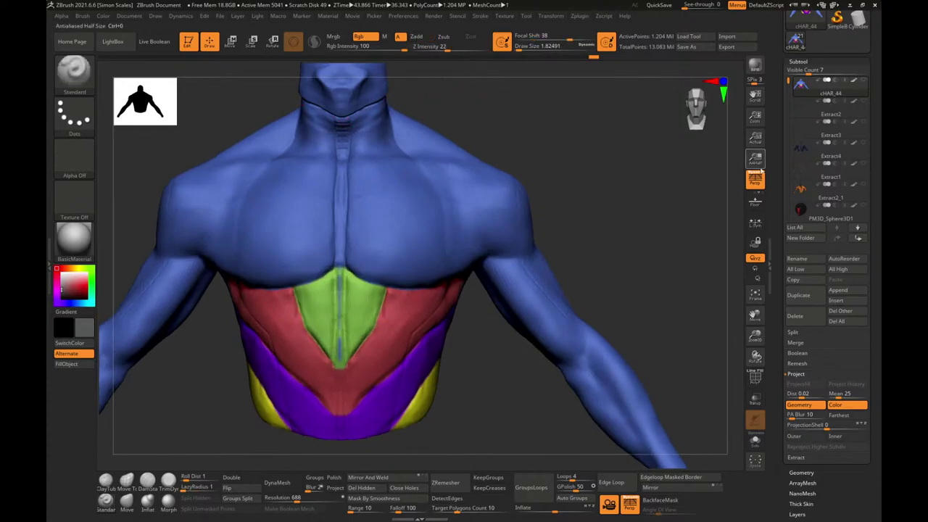
{"action": "left_click", "coordinate": [755, 178]}
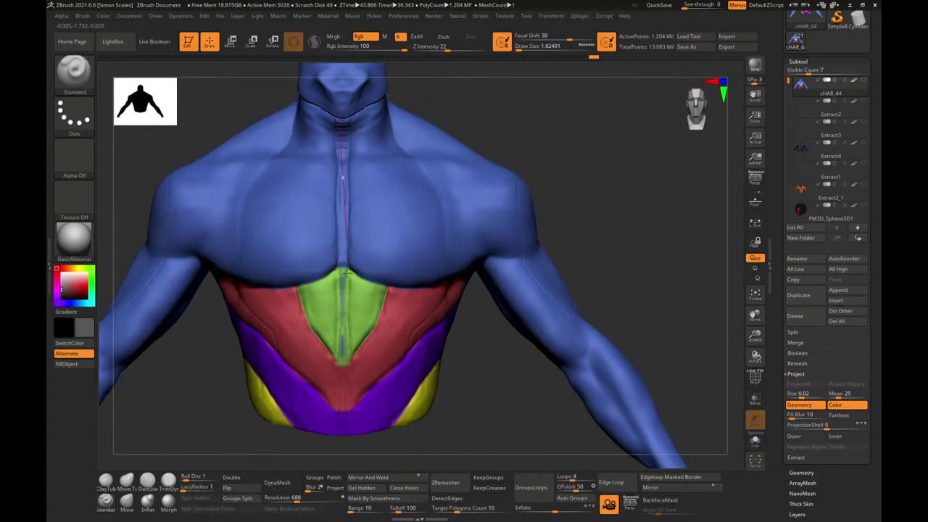
{"action": "left_click_drag", "start_coordinate": [338, 437], "coordinate": [337, 437], "text": "ctrl+shift"}
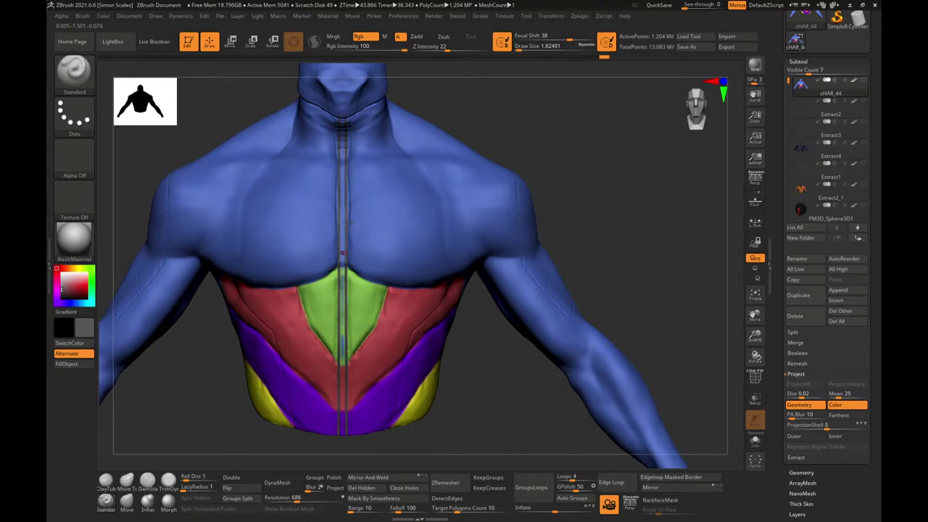
Step: Cut a wider neck-to-waist split band at draw size 5, then orbit to inspect it
{"action": "key", "text": "space"}
{"action": "type", "text": "5"}
{"action": "key", "text": "Return"}
{"action": "left_click_drag", "start_coordinate": [338, 435], "coordinate": [338, 435], "text": "ctrl+shift"}
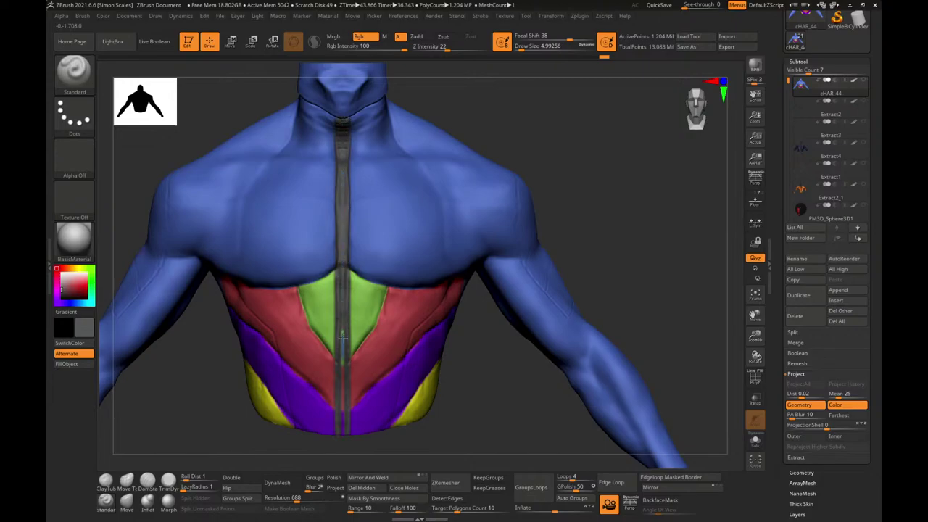
{"action": "right_click_drag", "start_coordinate": [340, 399], "coordinate": [364, 204]}
{"action": "right_click_drag", "start_coordinate": [315, 109], "coordinate": [323, 169]}
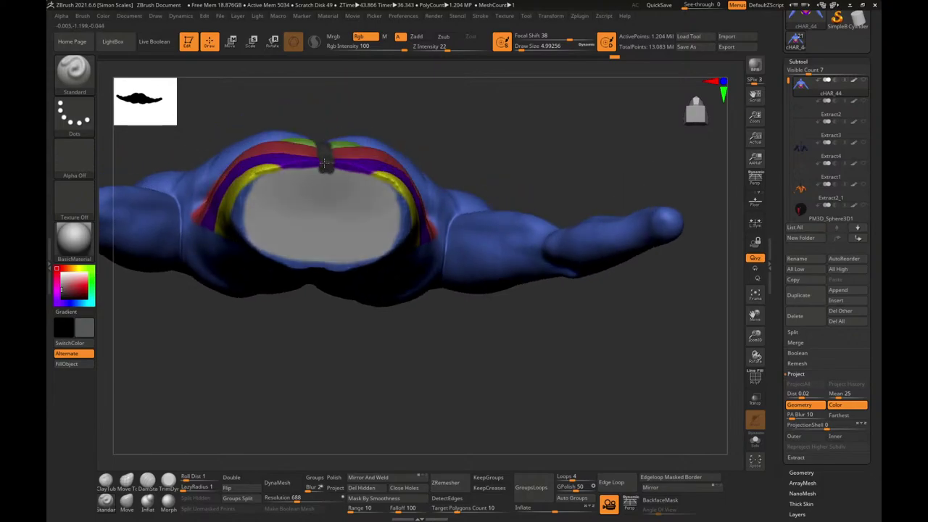
{"action": "right_click_drag", "start_coordinate": [377, 110], "coordinate": [729, 246]}
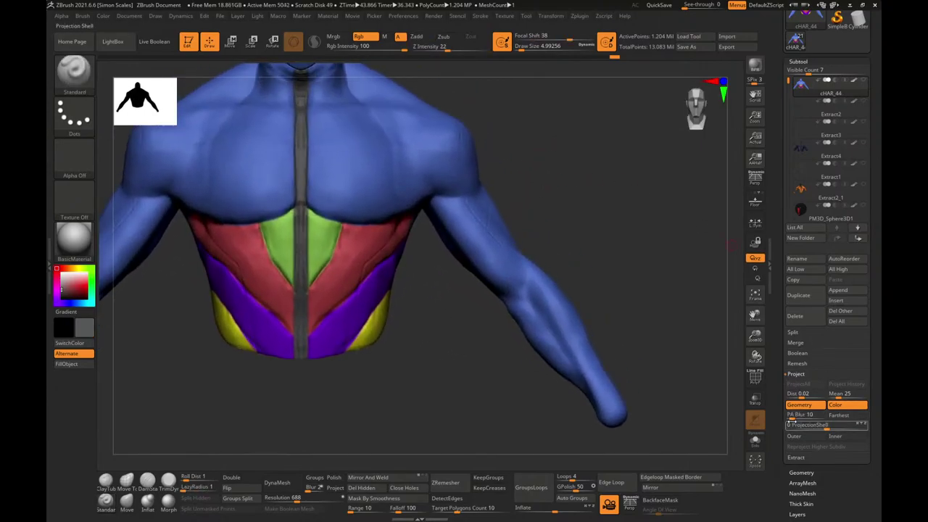
{"action": "scroll", "coordinate": [774, 378], "scroll_direction": "down", "scroll_amount": 3}
{"action": "right_click_drag", "start_coordinate": [586, 229], "coordinate": [574, 379]}
Step: Turn on the polygroup wireframe and save the model as cHAR_45
{"action": "left_click", "coordinate": [815, 114]}
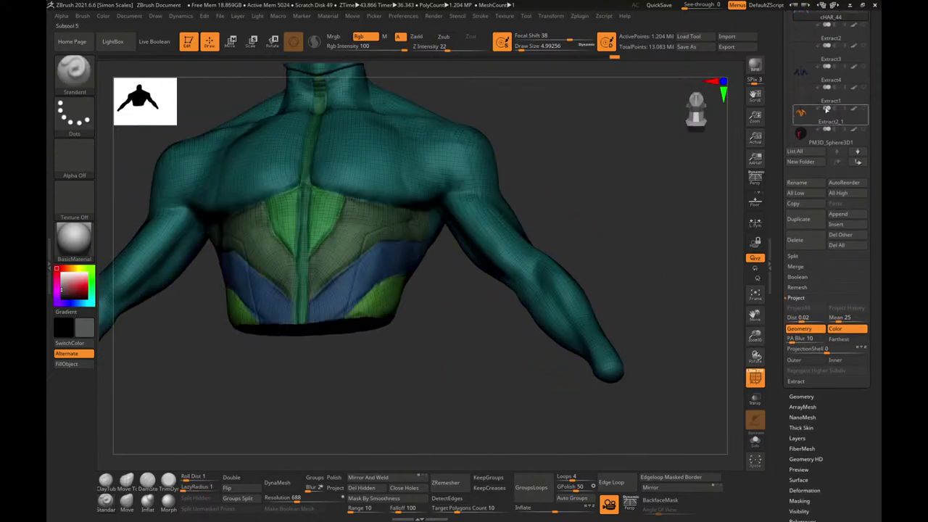
{"action": "scroll", "coordinate": [815, 114], "scroll_direction": "up", "scroll_amount": 5}
{"action": "left_click", "coordinate": [839, 29]}
{"action": "left_click", "coordinate": [244, 249]}
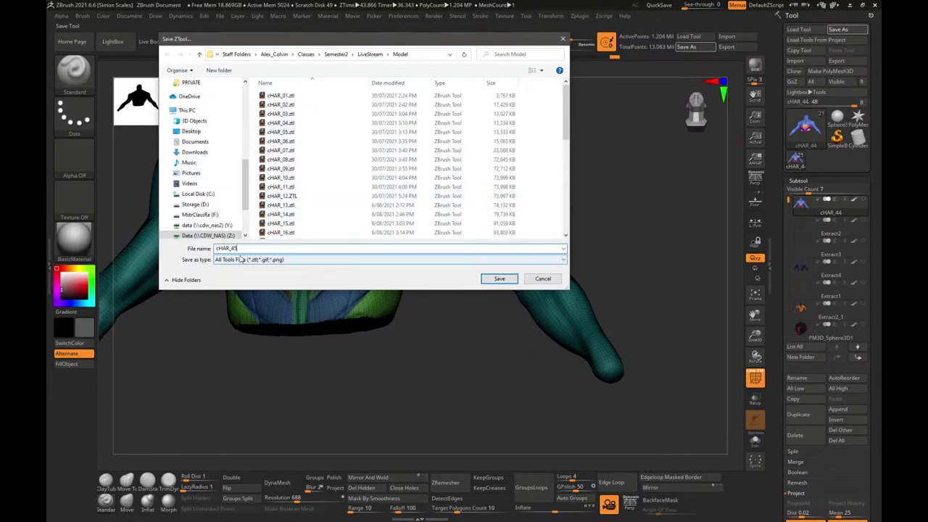
{"action": "key", "text": "Return"}
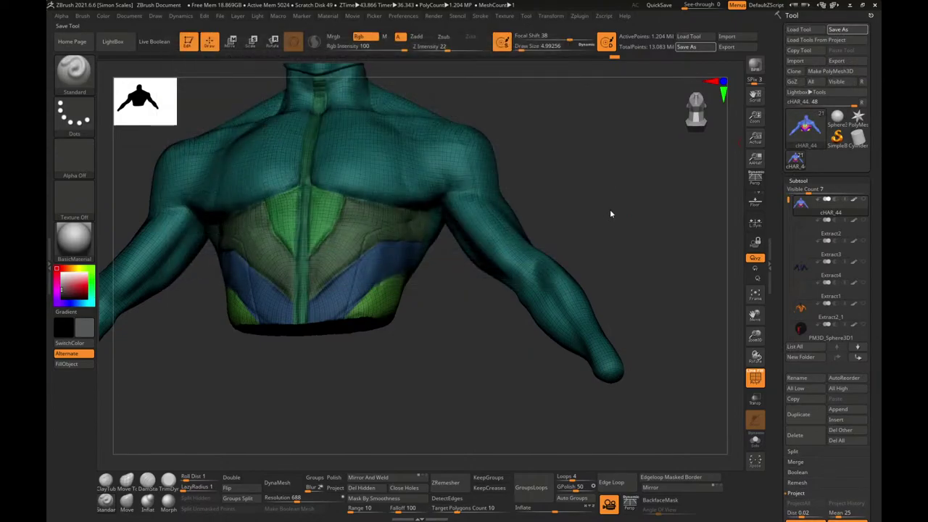
Step: Hide the wireframe, keep only subdivision level 3, and set Loops to 1
{"action": "left_click", "coordinate": [800, 180]}
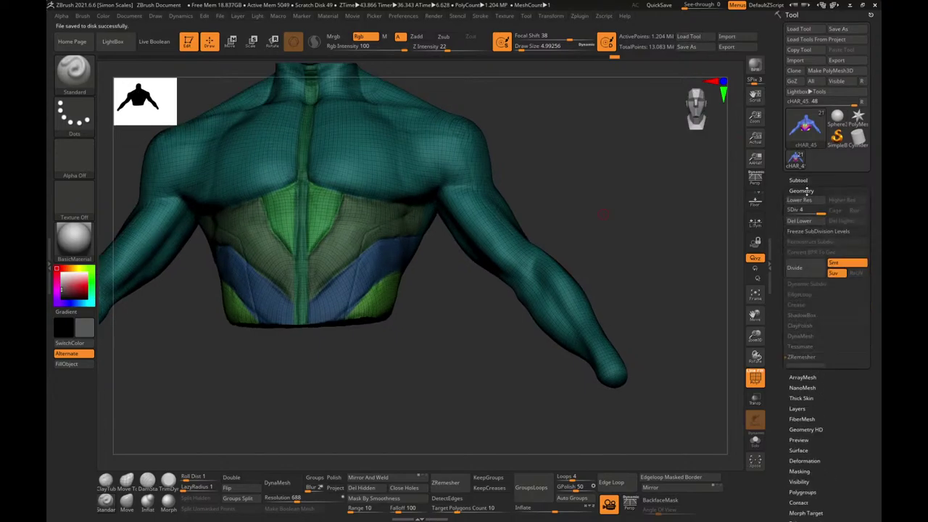
{"action": "key", "text": "shift+f"}
{"action": "key", "text": "shift+d"}
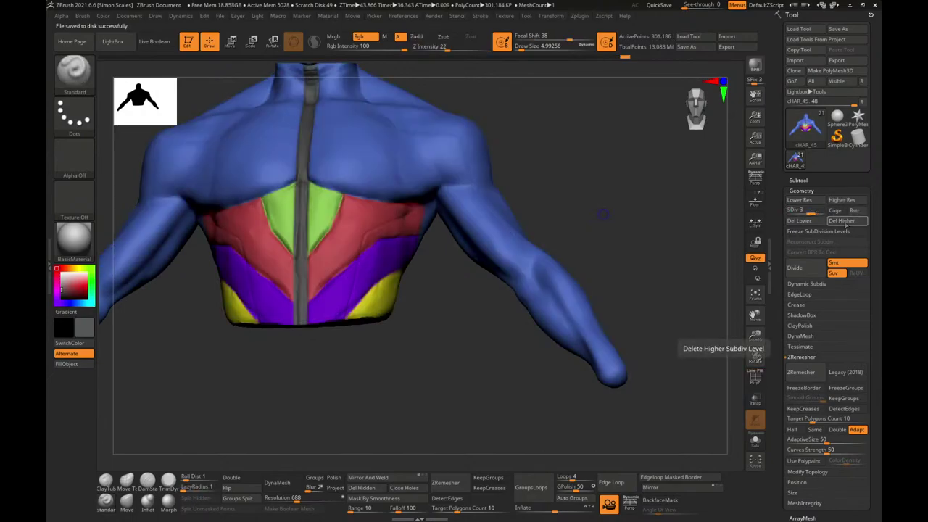
{"action": "left_click", "coordinate": [842, 220]}
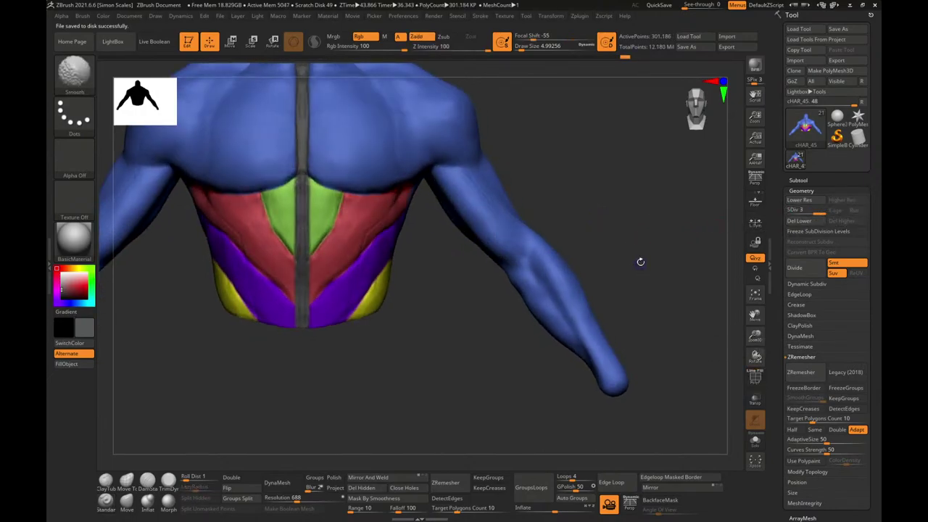
{"action": "left_click_drag", "start_coordinate": [462, 361], "coordinate": [459, 283]}
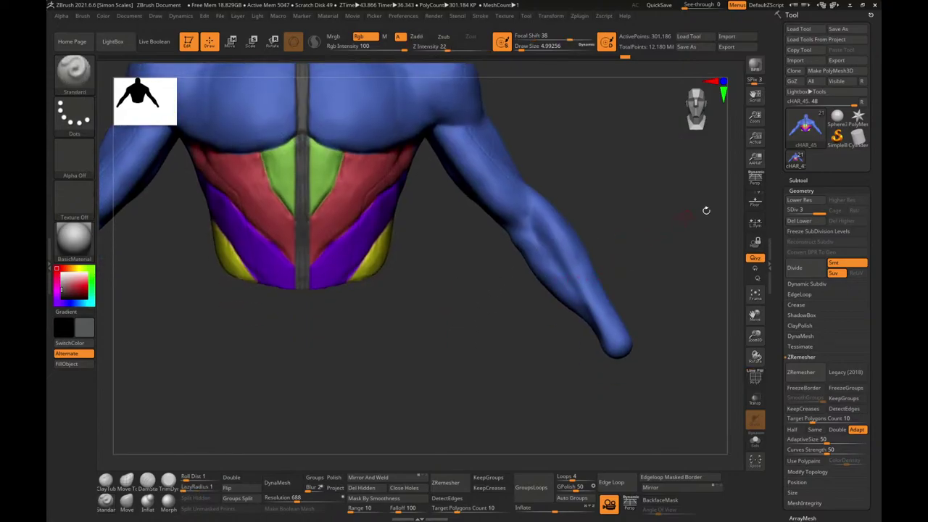
{"action": "left_click", "coordinate": [797, 221]}
{"action": "left_click", "coordinate": [562, 481]}
Step: Add edge loops, create polygroups from the polypaint, and reveal the whole mesh again
{"action": "left_click", "coordinate": [536, 493]}
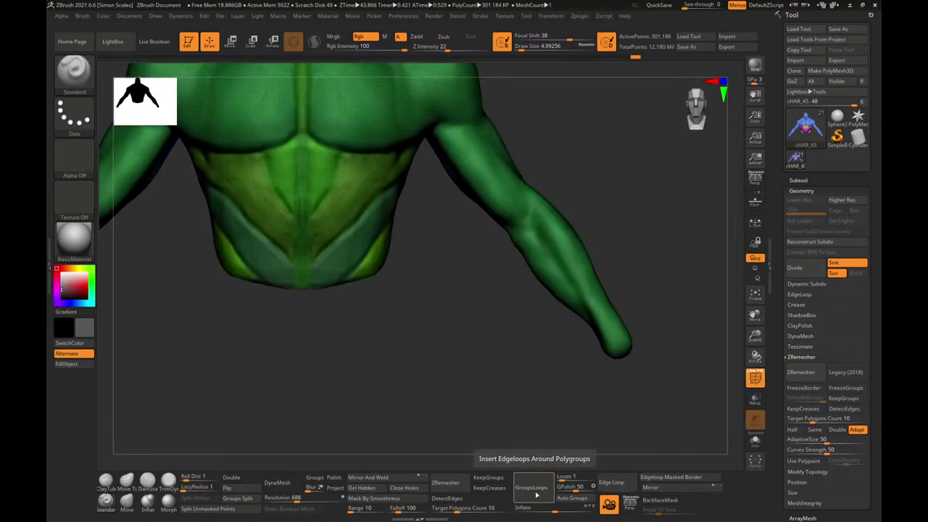
{"action": "scroll", "coordinate": [784, 348], "scroll_direction": "down", "scroll_amount": 4}
{"action": "scroll", "coordinate": [784, 347], "scroll_direction": "down", "scroll_amount": 3}
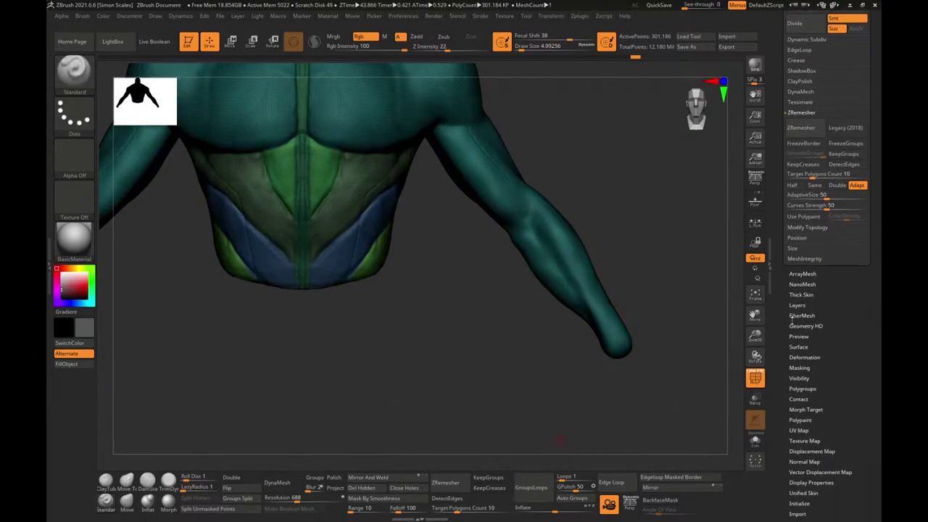
{"action": "left_click", "coordinate": [803, 388]}
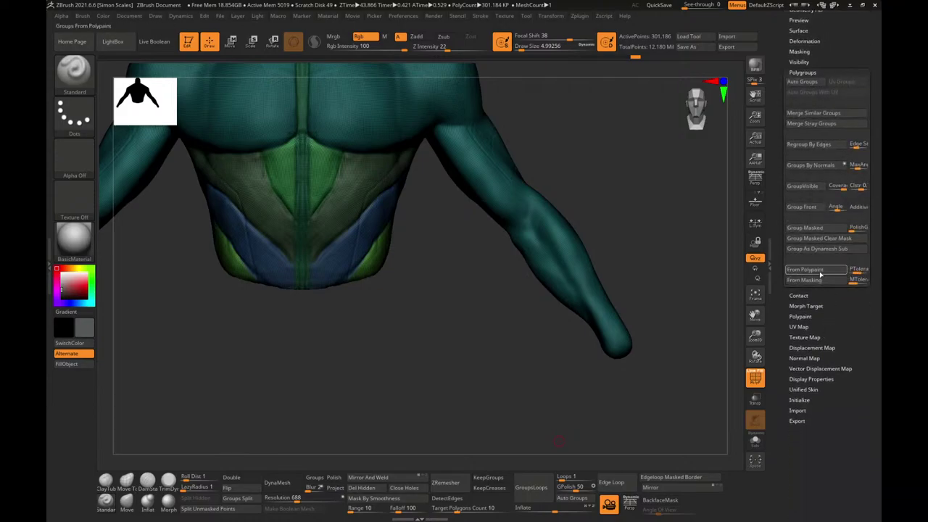
{"action": "left_click", "coordinate": [812, 271]}
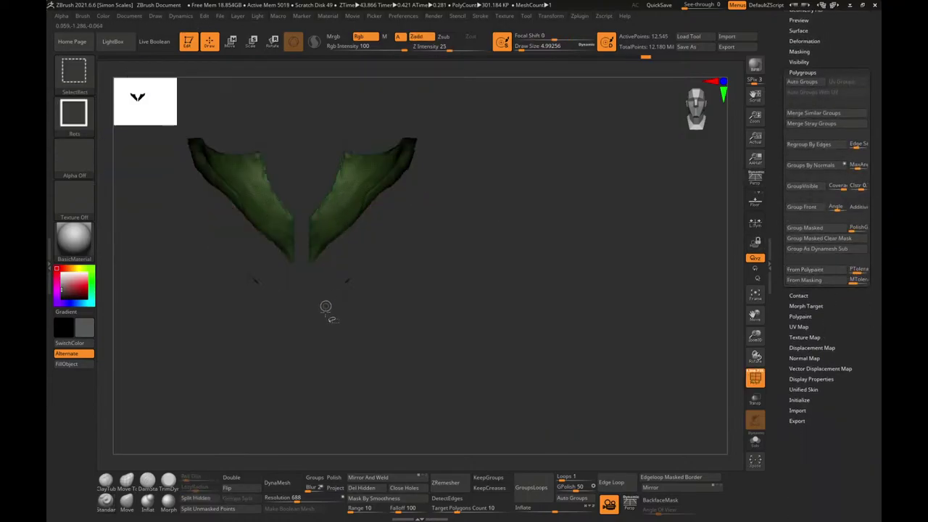
{"action": "mouse_move", "coordinate": [329, 334]}
{"action": "left_mouse_down"}
{"action": "mouse_move", "coordinate": [329, 348]}
{"action": "mouse_move", "coordinate": [310, 284]}
{"action": "left_mouse_up"}
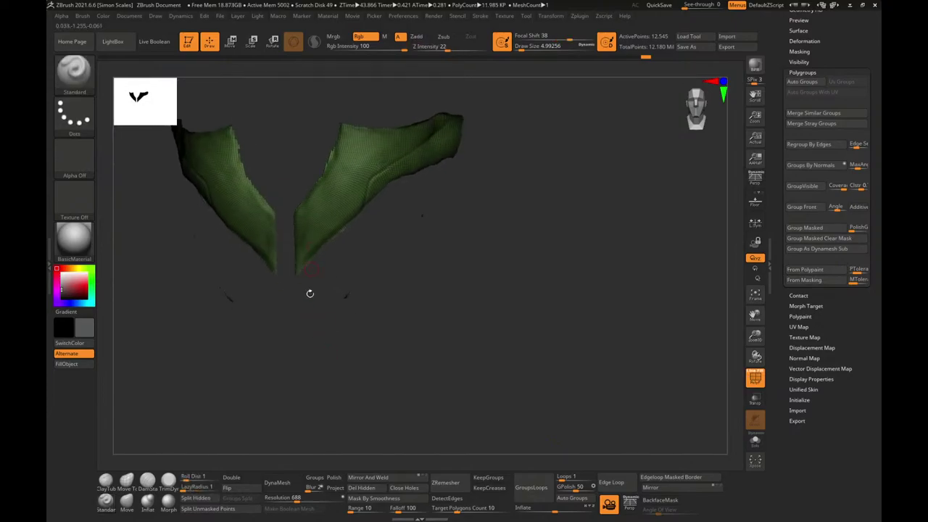
{"action": "left_click", "coordinate": [368, 261], "text": "ctrl+shift"}
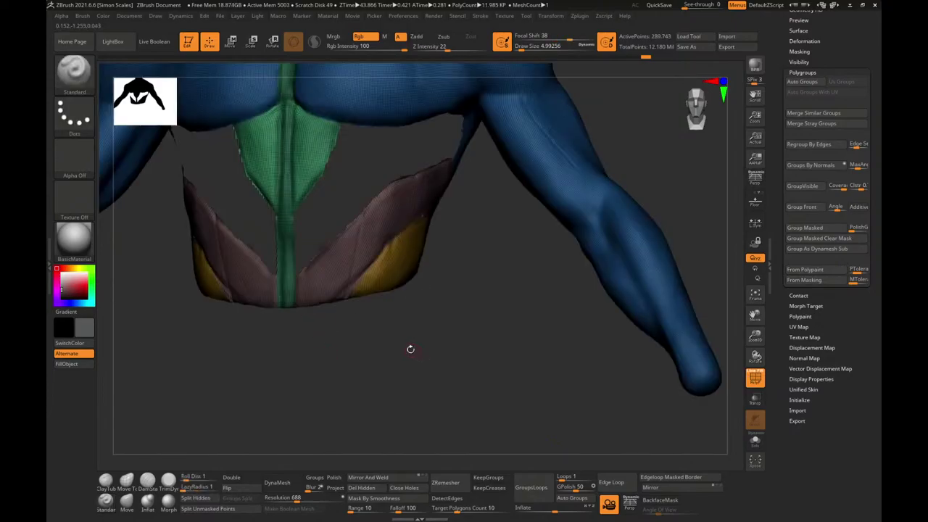
{"action": "mouse_move", "coordinate": [420, 328]}
{"action": "left_mouse_down"}
{"action": "mouse_move", "coordinate": [411, 332]}
{"action": "mouse_move", "coordinate": [429, 314]}
{"action": "left_mouse_up"}
{"action": "key", "text": "ctrl"}
{"action": "left_click", "coordinate": [429, 315], "text": "ctrl+shift"}
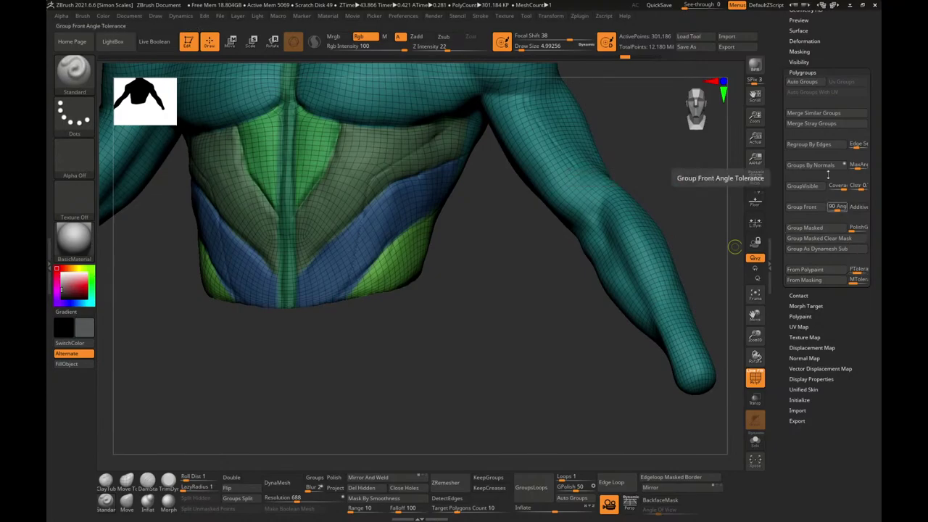
Step: Hide the wireframe, regroup from polypaint, then isolate one piece and show all again
{"action": "scroll", "coordinate": [830, 40], "scroll_direction": "up", "scroll_amount": 3}
{"action": "scroll", "coordinate": [831, 40], "scroll_direction": "up", "scroll_amount": 3}
{"action": "left_click", "coordinate": [802, 64]}
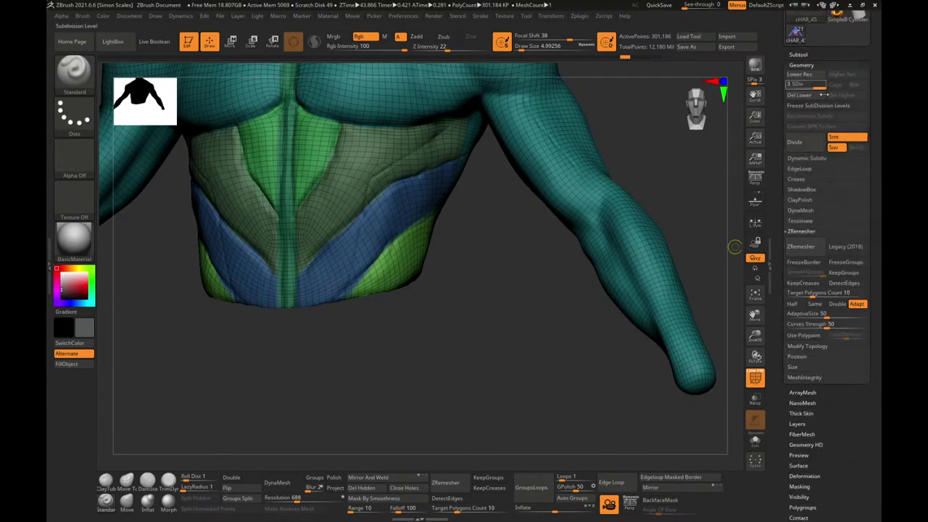
{"action": "key", "text": "shift+f"}
{"action": "left_click_drag", "start_coordinate": [830, 433], "coordinate": [829, 327]}
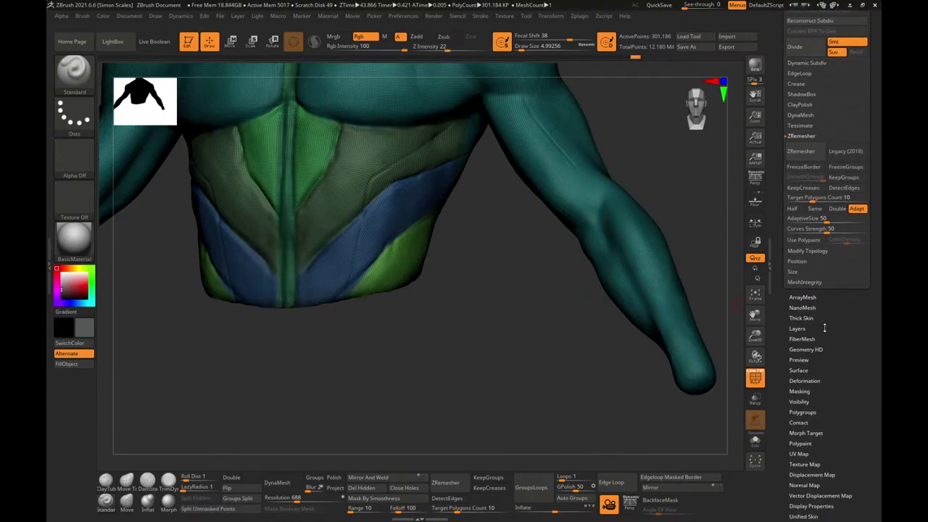
{"action": "left_click", "coordinate": [802, 412]}
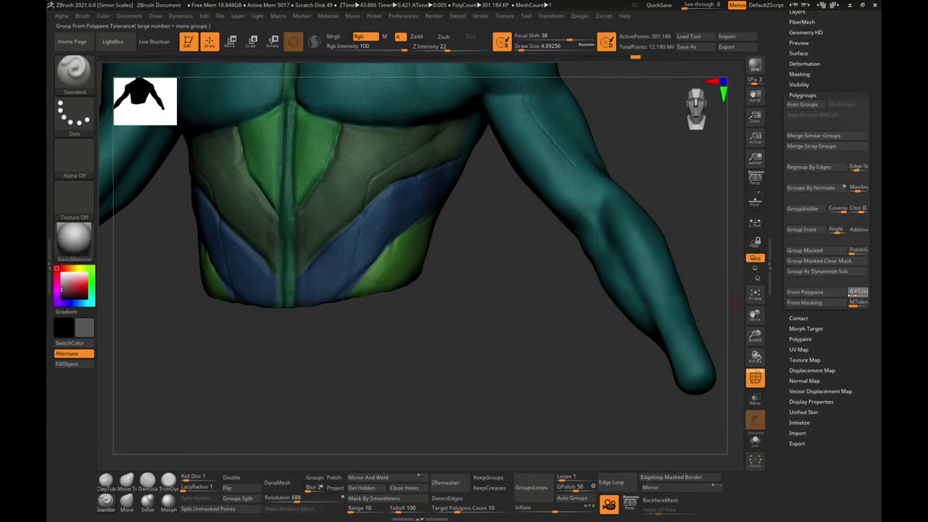
{"action": "left_click", "coordinate": [804, 292]}
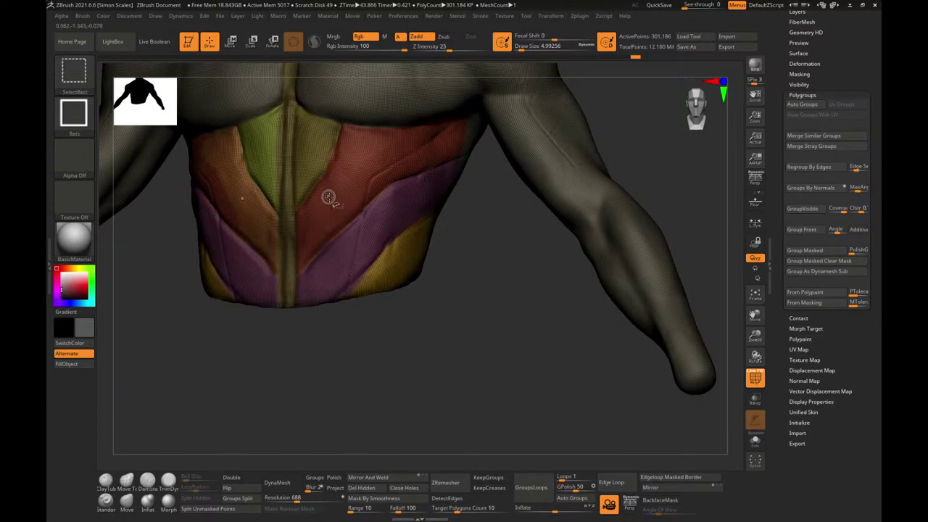
{"action": "left_click", "coordinate": [328, 196], "text": "ctrl+shift"}
{"action": "left_click_drag", "start_coordinate": [307, 334], "coordinate": [317, 341]}
{"action": "left_click", "coordinate": [316, 341], "text": "ctrl+shift"}
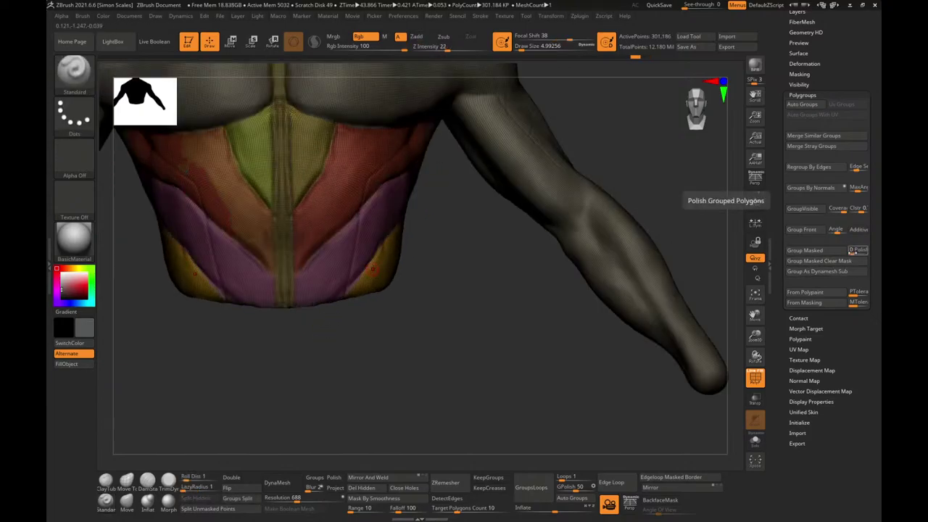
Step: Group the masked arm and chest, rebuild polygroups from polypaint, and toggle the wireframe to check
{"action": "left_click", "coordinate": [854, 250]}
{"action": "left_click", "coordinate": [810, 251]}
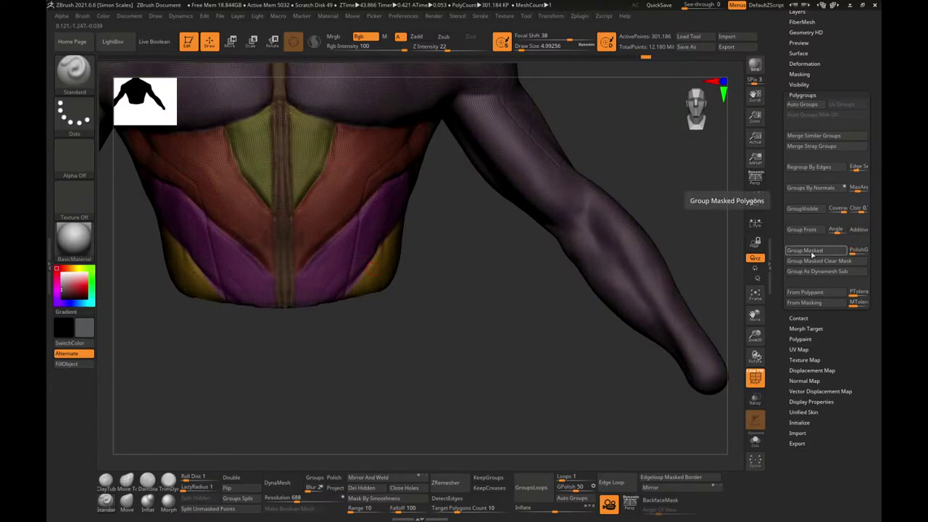
{"action": "left_click", "coordinate": [806, 293]}
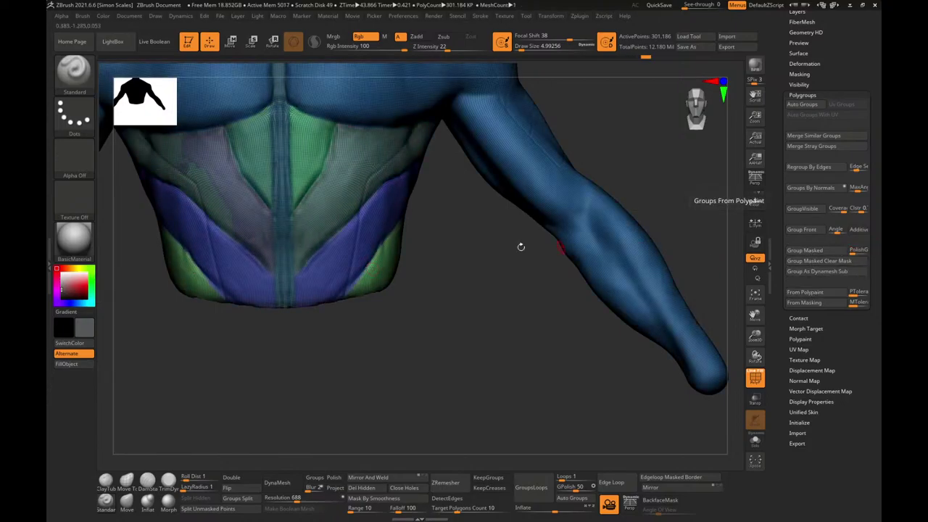
{"action": "left_click_drag", "start_coordinate": [313, 315], "coordinate": [316, 352], "text": "shift"}
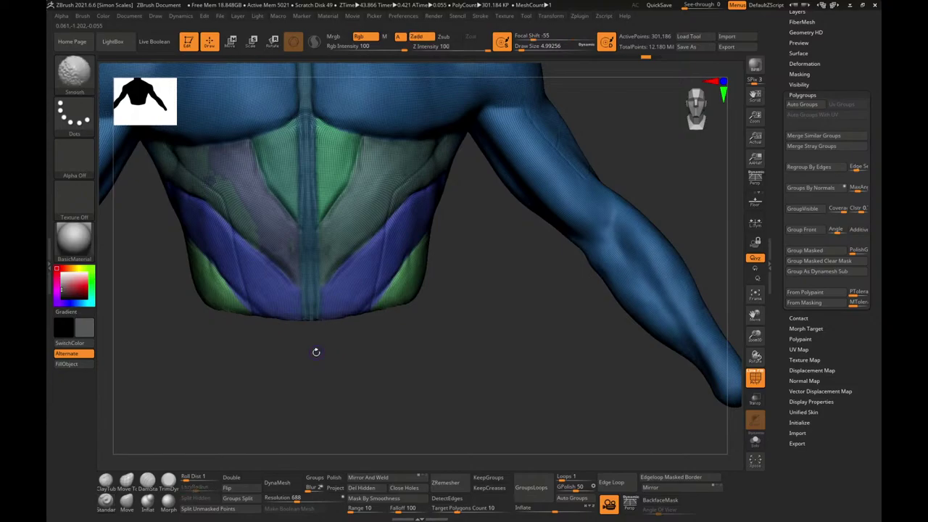
{"action": "key", "text": "shift+f"}
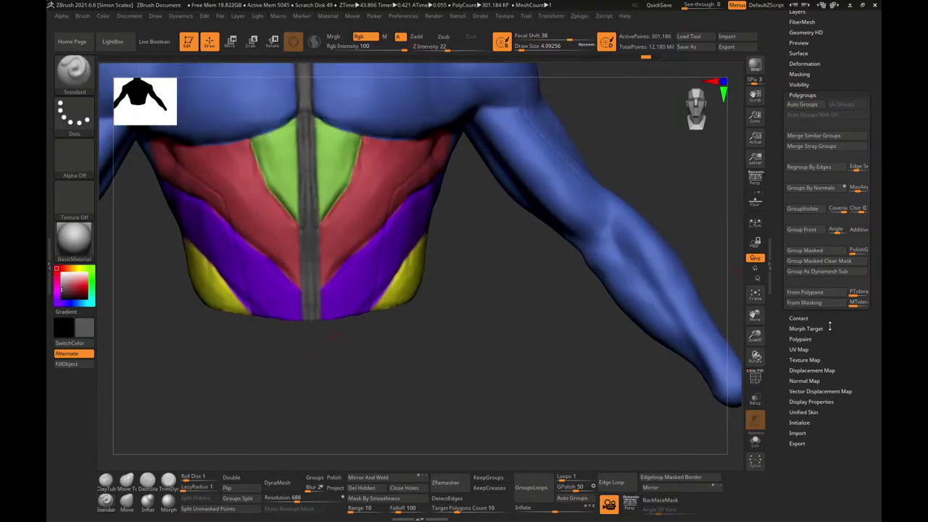
{"action": "key", "text": "shift+f"}
{"action": "left_click", "coordinate": [802, 340]}
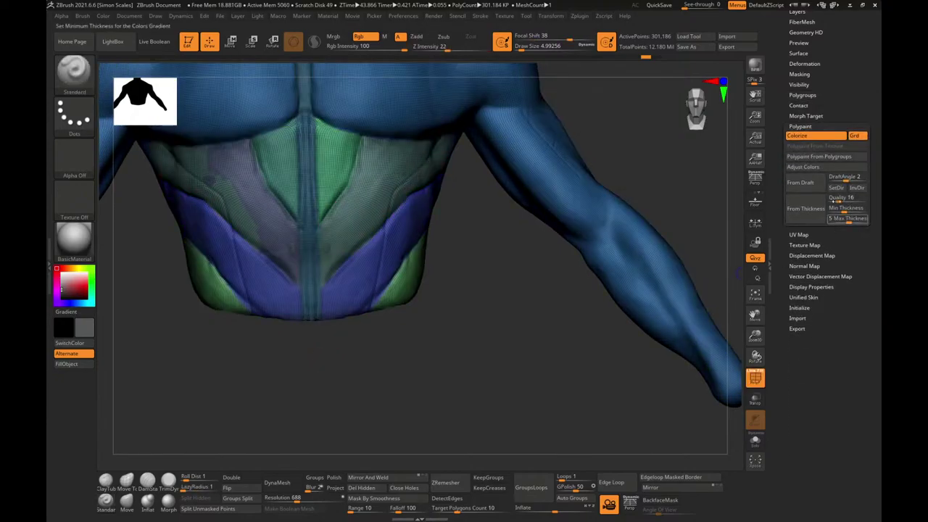
Step: Raise the polypaint RGB contrast, then rebuild polygroups from the adjusted polypaint
{"action": "left_click", "coordinate": [804, 168]}
{"action": "left_click_drag", "start_coordinate": [718, 438], "coordinate": [760, 438]}
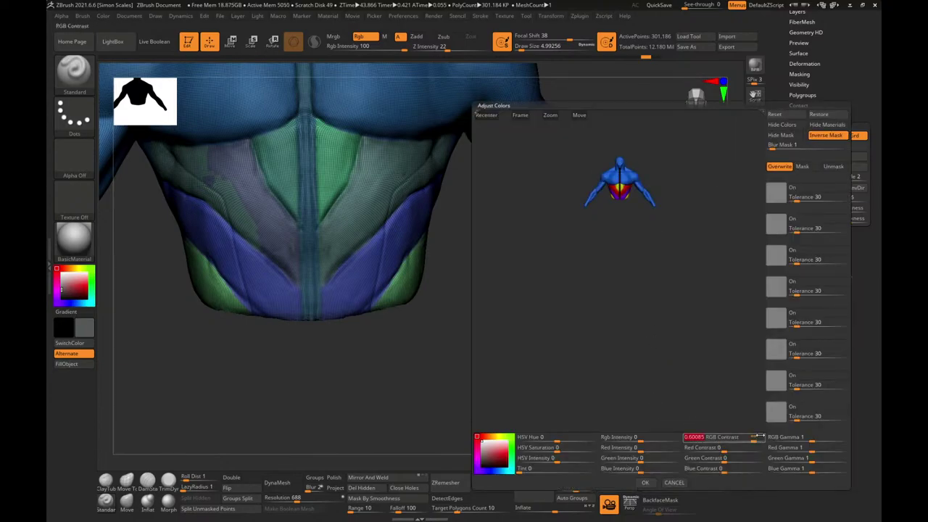
{"action": "left_click", "coordinate": [645, 482]}
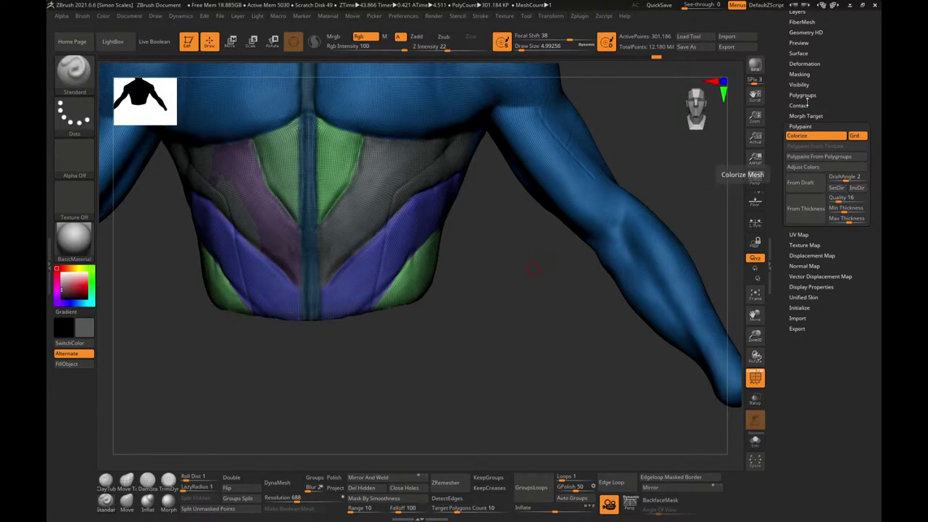
{"action": "left_click", "coordinate": [802, 95]}
{"action": "left_click", "coordinate": [816, 292]}
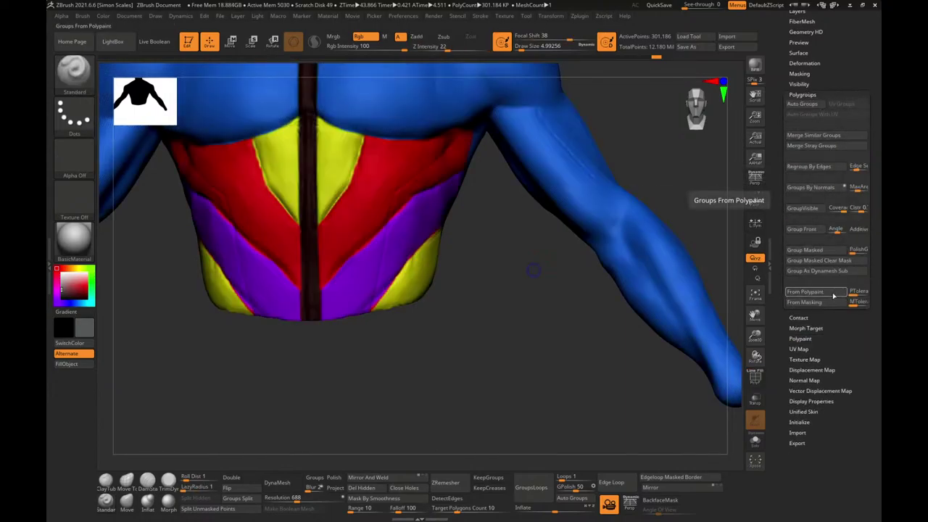
{"action": "key", "text": "shift+f"}
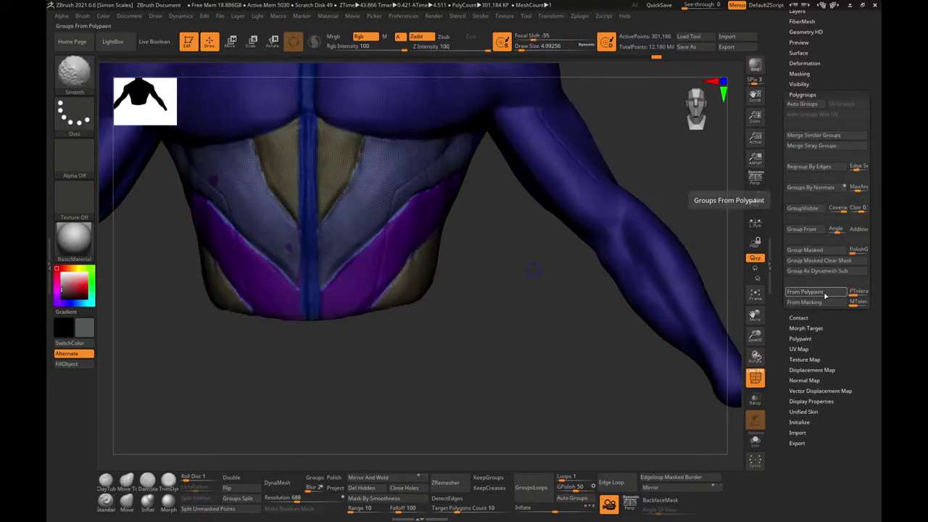
Step: Isolate the purple groups briefly, then show only the blue strip down the torso centre
{"action": "left_click_drag", "start_coordinate": [339, 358], "coordinate": [317, 321]}
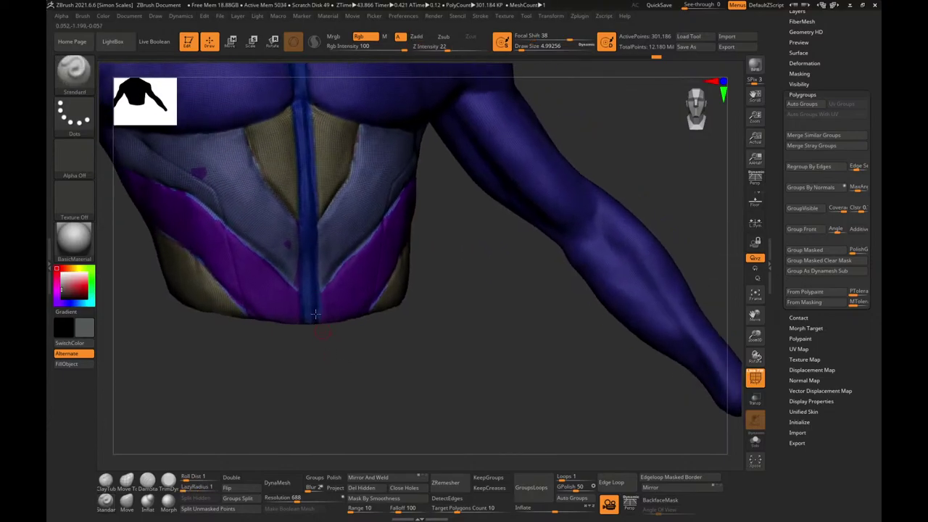
{"action": "left_click", "coordinate": [256, 313], "text": "ctrl+shift"}
{"action": "left_click_drag", "start_coordinate": [249, 363], "coordinate": [249, 359], "text": "shift"}
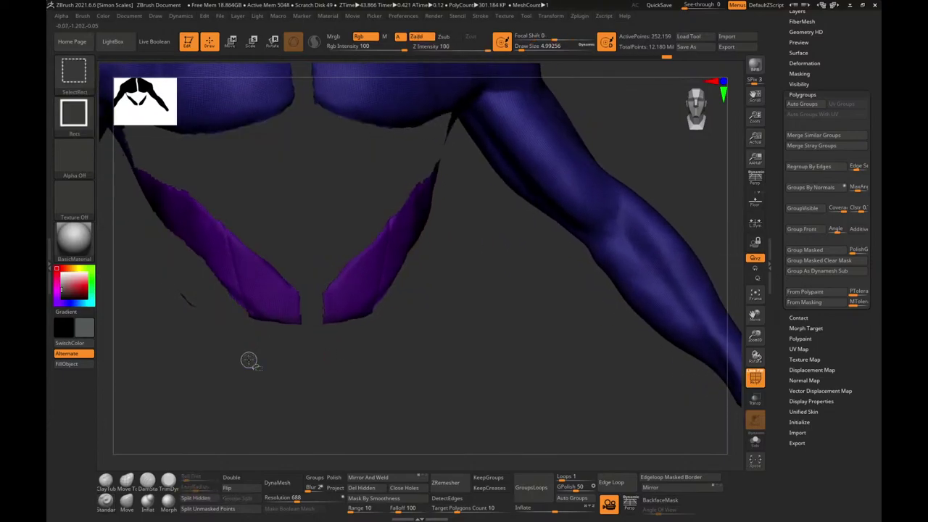
{"action": "left_click", "coordinate": [249, 362], "text": "ctrl+shift"}
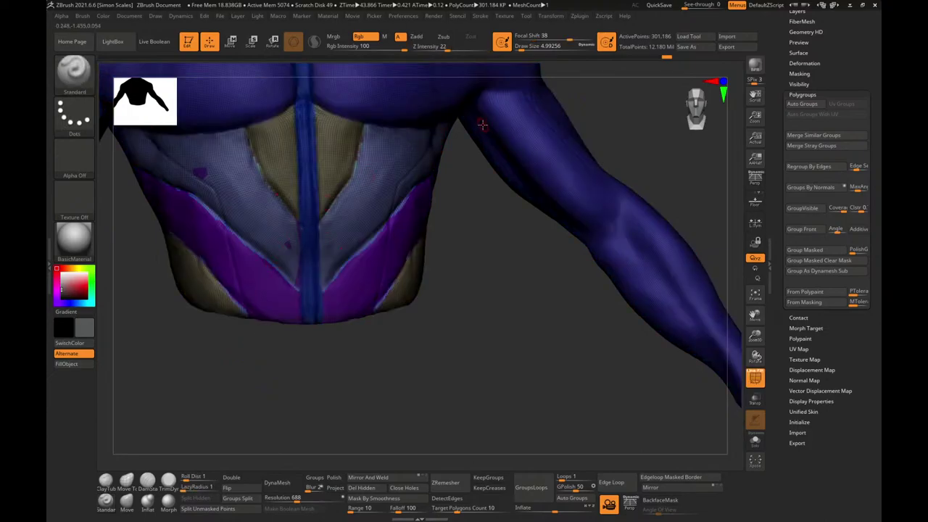
{"action": "scroll", "coordinate": [825, 61], "scroll_direction": "up", "scroll_amount": 3}
{"action": "left_click", "coordinate": [802, 46]}
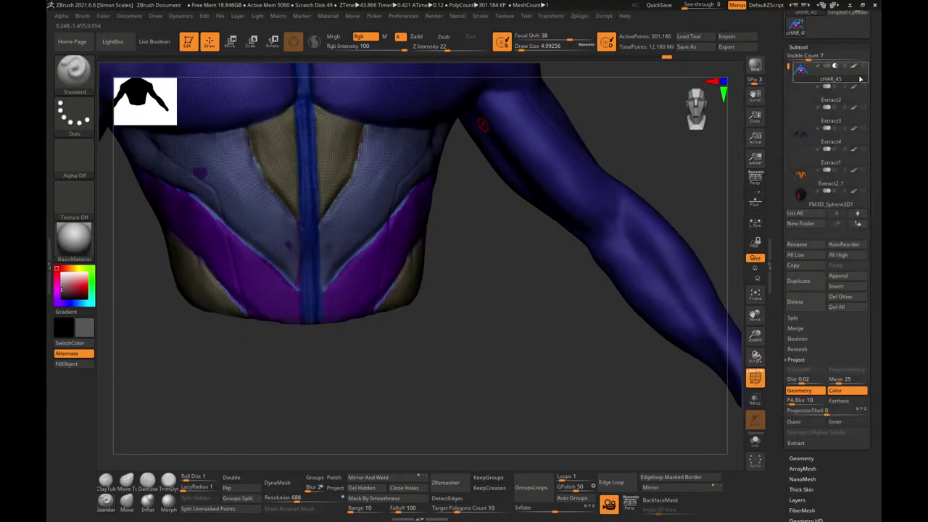
{"action": "left_click_drag", "start_coordinate": [472, 253], "coordinate": [406, 252]}
{"action": "key", "text": "ctrl+shift"}
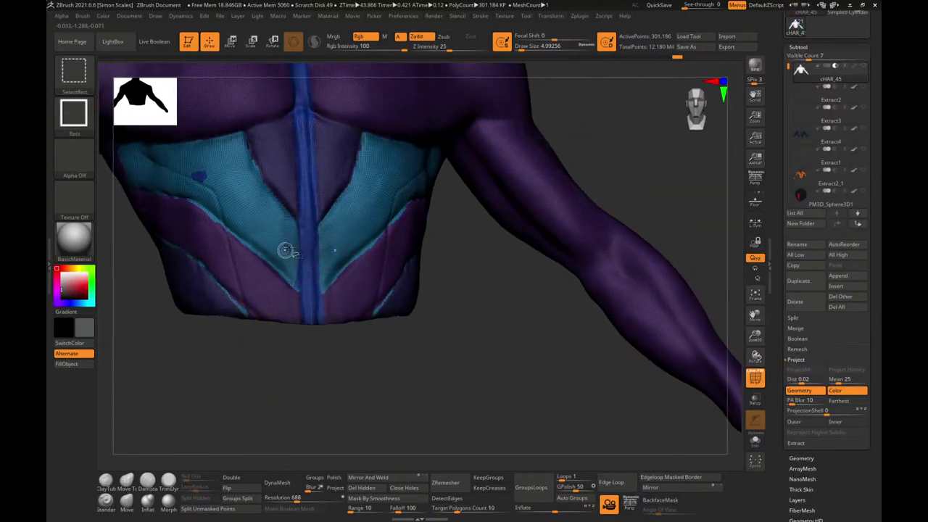
{"action": "left_click", "coordinate": [291, 246], "text": "ctrl+shift"}
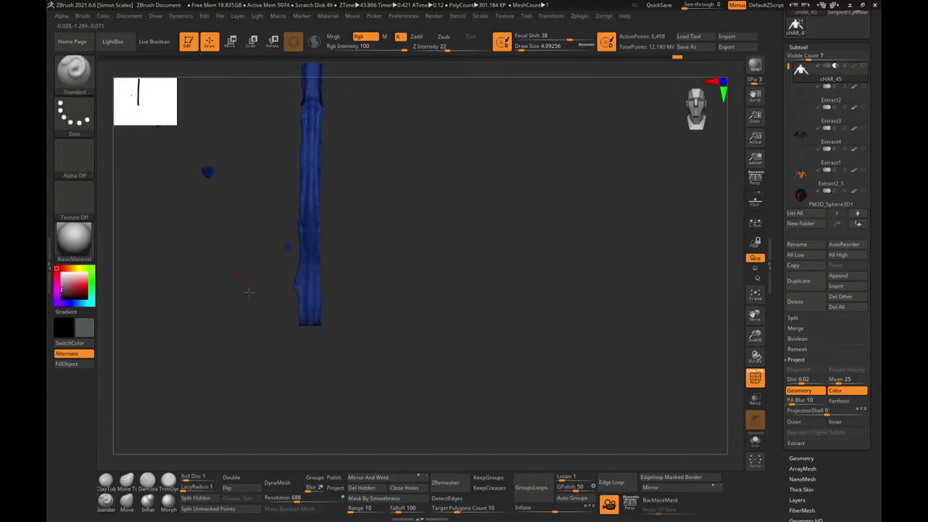
Step: Hide torso regions, isolate the blue strip, then reveal the whole torso and arms
{"action": "left_click_drag", "start_coordinate": [245, 282], "coordinate": [207, 179]}
{"action": "left_click_drag", "start_coordinate": [158, 134], "coordinate": [312, 292], "text": "ctrl+shift"}
{"action": "left_click_drag", "start_coordinate": [509, 194], "coordinate": [404, 276], "text": "ctrl+alt+shift"}
{"action": "left_click", "coordinate": [358, 387], "text": "ctrl+shift"}
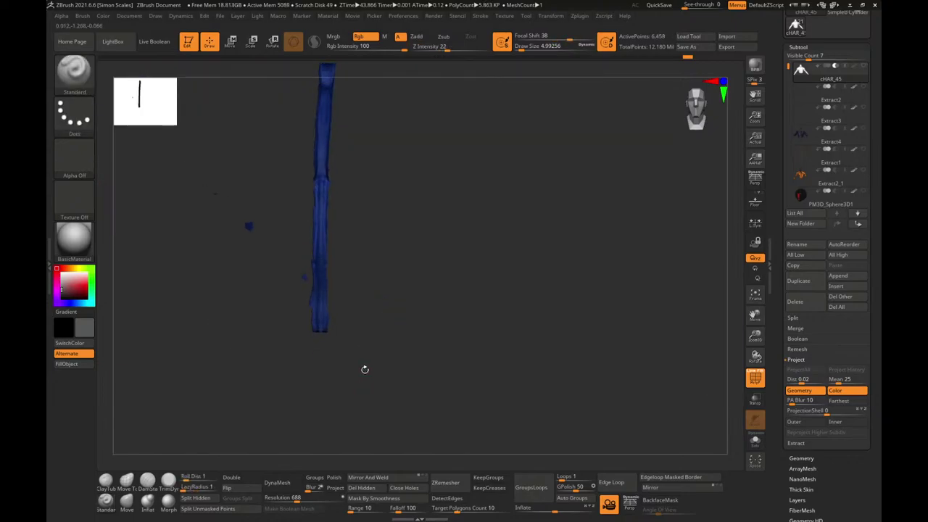
{"action": "left_click", "coordinate": [316, 373], "text": "ctrl+shift"}
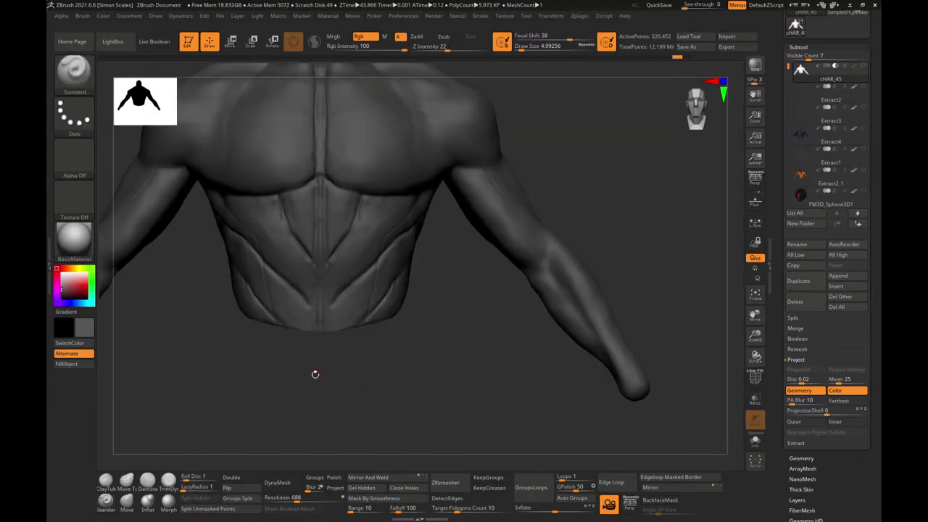
{"action": "left_click_drag", "start_coordinate": [342, 342], "coordinate": [356, 379], "text": "alt"}
{"action": "left_click", "coordinate": [390, 382], "text": "ctrl+shift"}
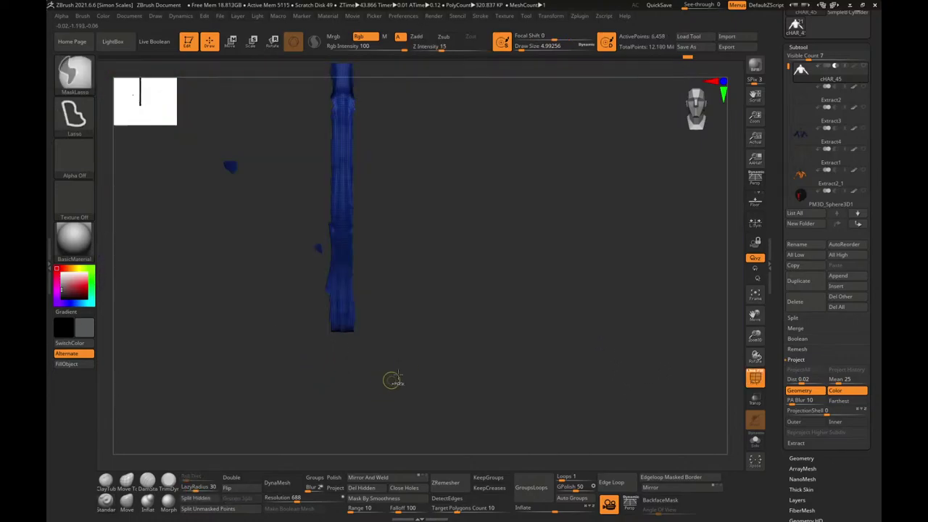
{"action": "left_click", "coordinate": [446, 353], "text": "ctrl+shift"}
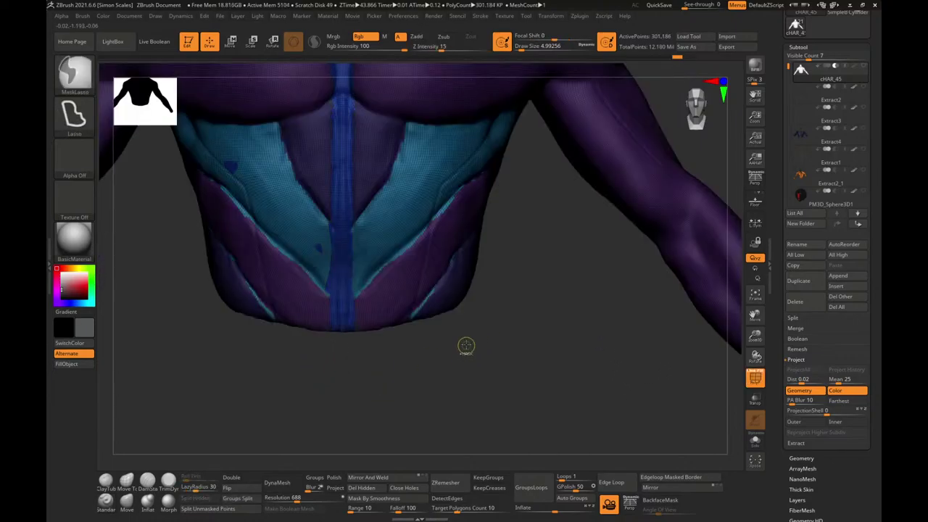
Step: Run Smart ReSym from Deformation to re-symmetrise the body mesh
{"action": "left_click_drag", "start_coordinate": [824, 477], "coordinate": [824, 284]}
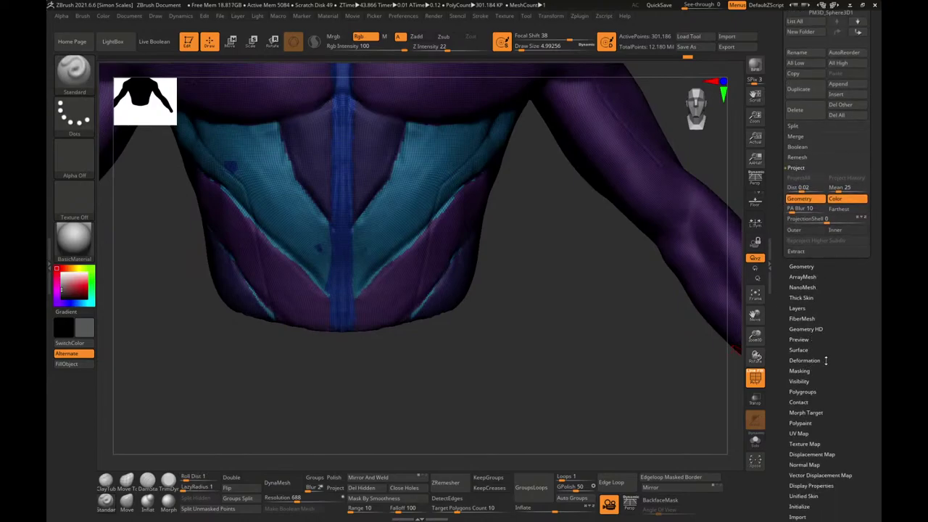
{"action": "left_click_drag", "start_coordinate": [823, 361], "coordinate": [824, 340]}
{"action": "left_click", "coordinate": [812, 340]}
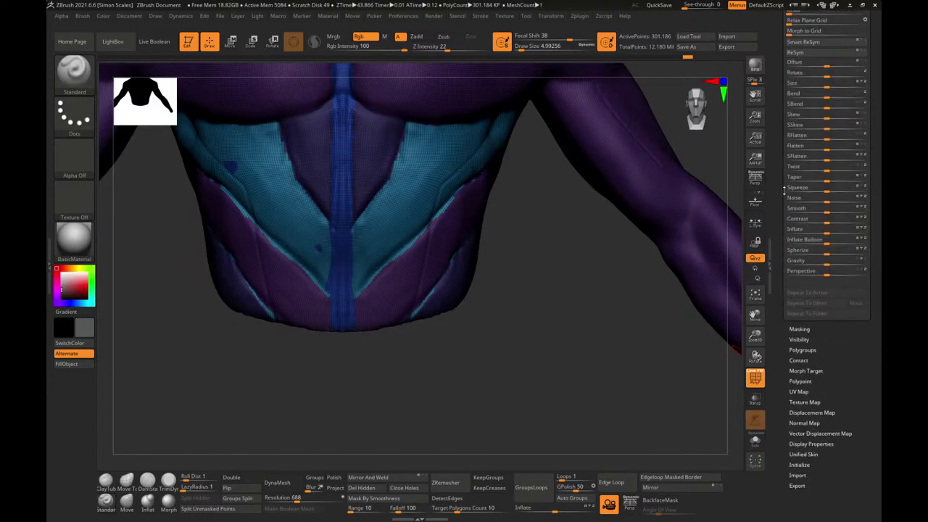
{"action": "left_click_drag", "start_coordinate": [804, 43], "coordinate": [809, 155]}
{"action": "left_click", "coordinate": [810, 156]}
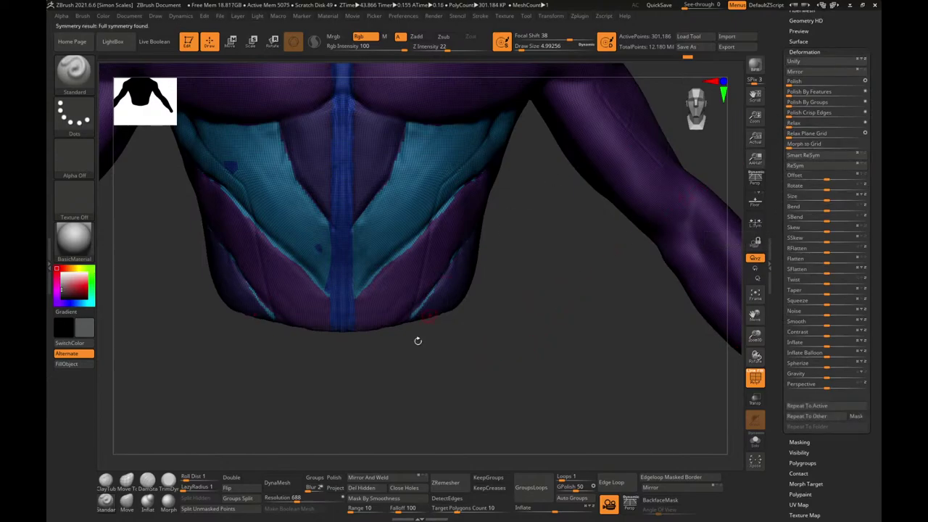
Step: Toggle polygroup colouring to check the sculpt and review the subtool list
{"action": "key", "text": "shift+f"}
{"action": "key", "text": "shift+f"}
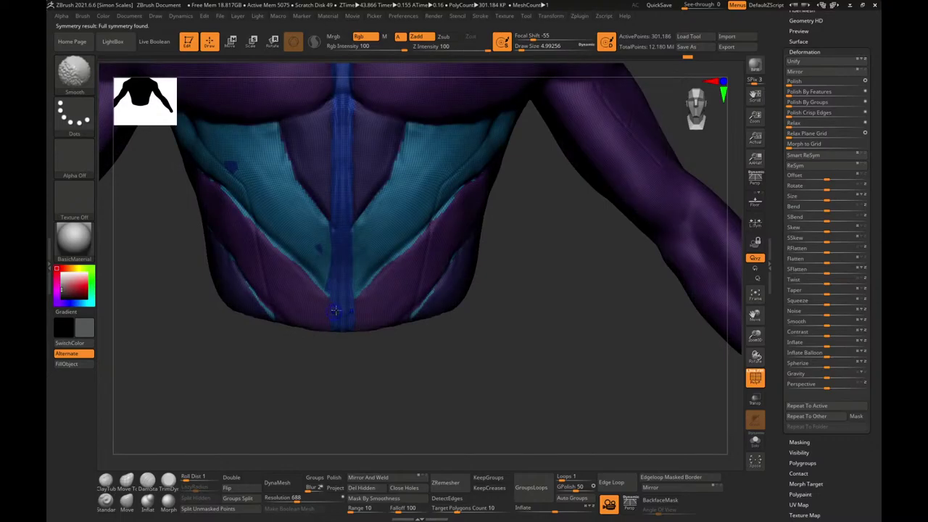
{"action": "key", "text": "shift+f"}
{"action": "left_click", "coordinate": [868, 130]}
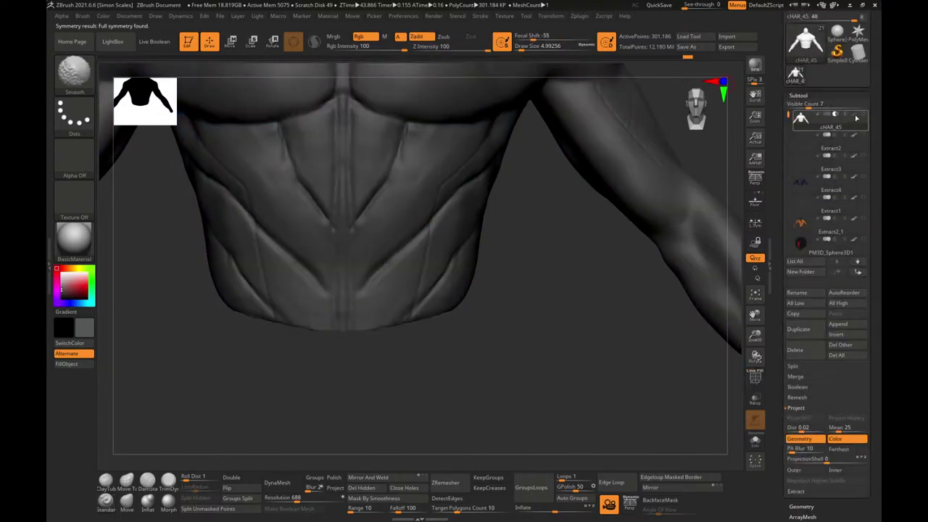
{"action": "key", "text": "shift+f"}
{"action": "mouse_move", "coordinate": [858, 117]}
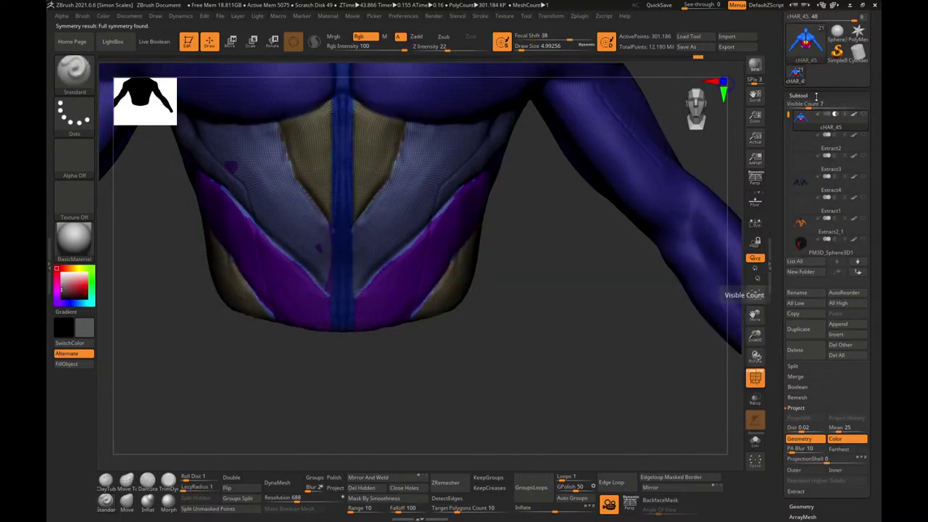
{"action": "left_click", "coordinate": [800, 95]}
{"action": "left_click", "coordinate": [801, 231]}
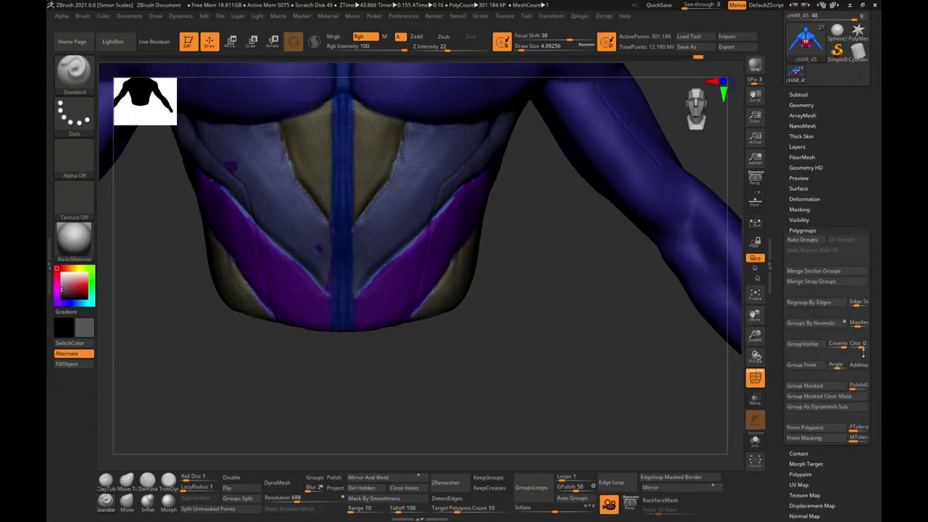
Step: Regroup the torso from polypaint at tolerance 0.2391 and isolate the red polygroup
{"action": "scroll", "coordinate": [854, 277], "scroll_direction": "down", "scroll_amount": 4}
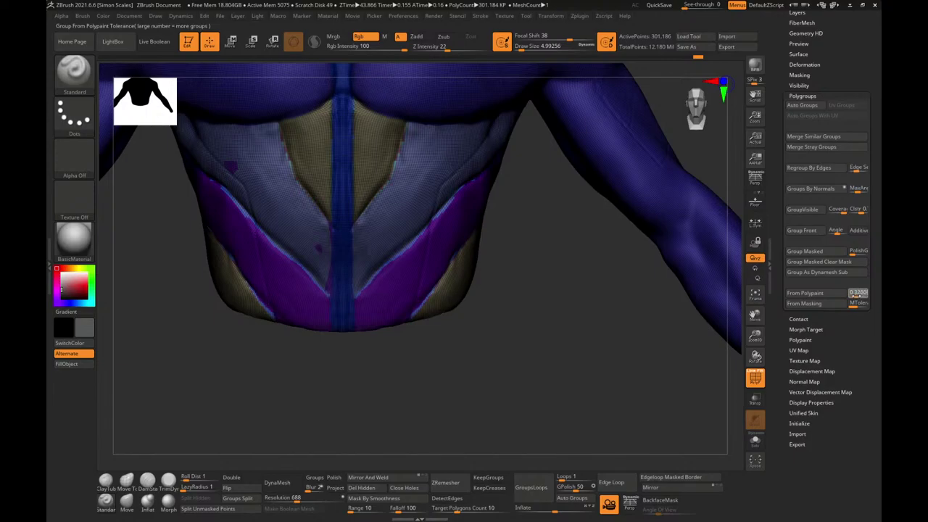
{"action": "left_click", "coordinate": [827, 293]}
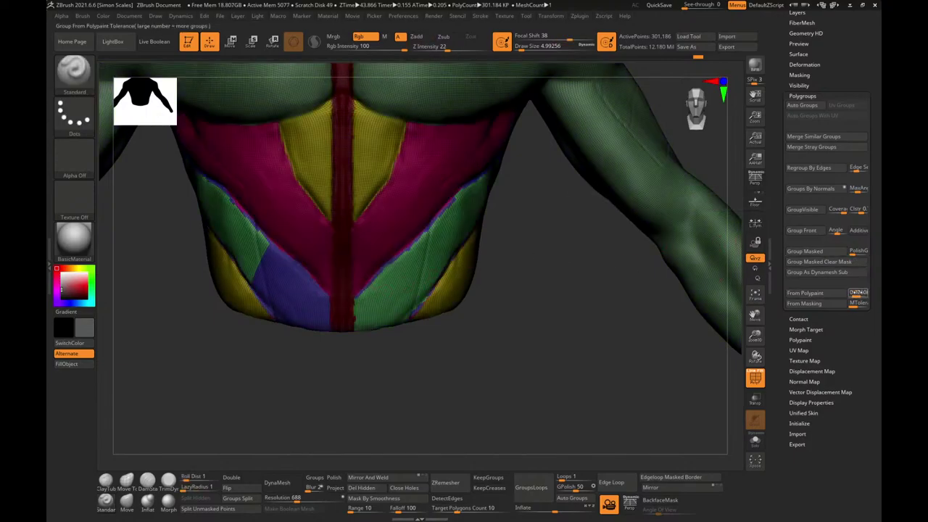
{"action": "left_click_drag", "start_coordinate": [856, 293], "coordinate": [828, 296]}
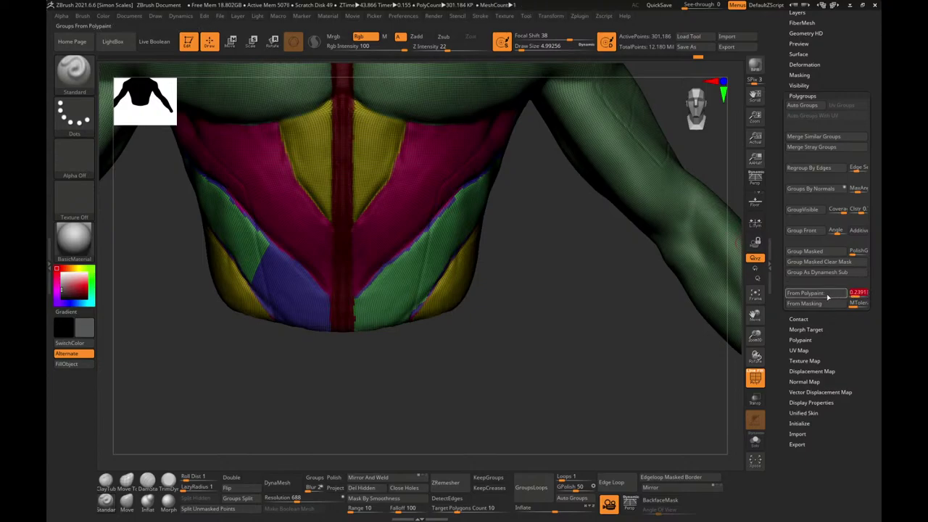
{"action": "left_click", "coordinate": [829, 297]}
{"action": "left_click", "coordinate": [301, 283], "text": "ctrl+shift"}
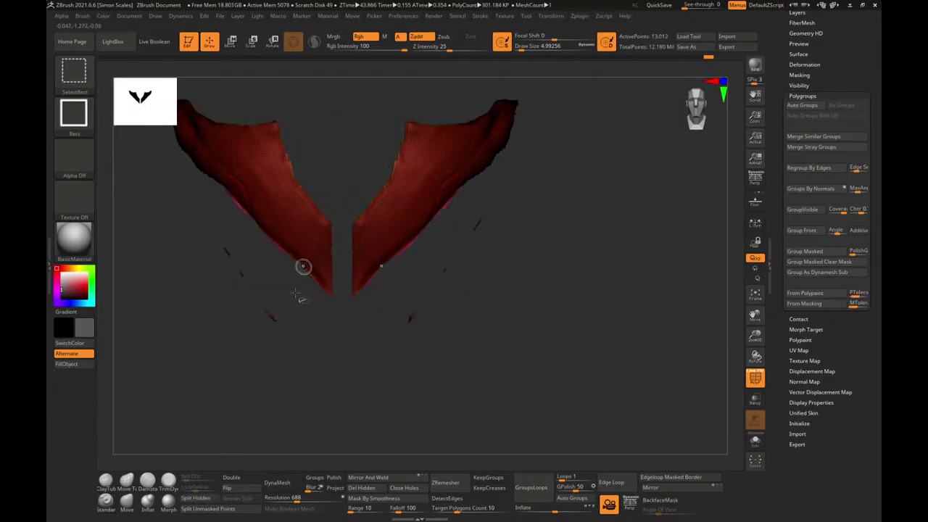
{"action": "left_click_drag", "start_coordinate": [281, 351], "coordinate": [259, 288]}
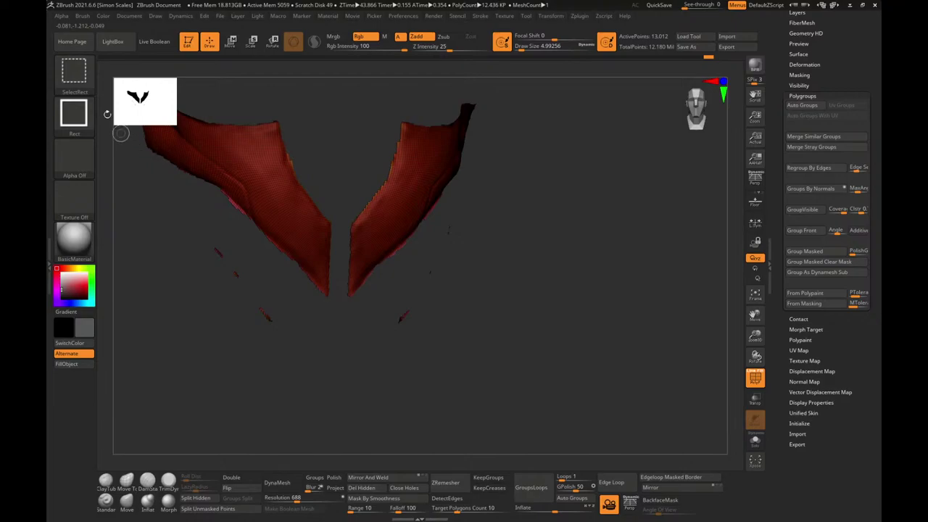
Step: Hide small stray fragments with SelectLasso, then unhide all polygons
{"action": "left_click", "coordinate": [73, 71]}
{"action": "left_click", "coordinate": [336, 120]}
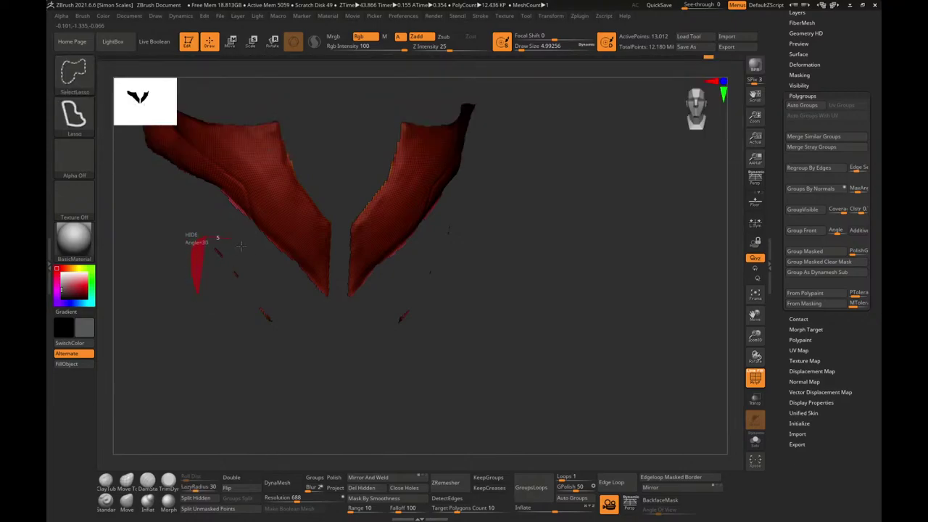
{"action": "left_click_drag", "start_coordinate": [235, 365], "coordinate": [236, 364], "text": "ctrl+alt+shift"}
{"action": "left_click_drag", "start_coordinate": [435, 353], "coordinate": [435, 353], "text": "ctrl+alt+shift"}
{"action": "mouse_move", "coordinate": [435, 353]}
{"action": "left_mouse_down"}
{"action": "mouse_move", "coordinate": [450, 338]}
{"action": "mouse_move", "coordinate": [438, 308]}
{"action": "mouse_move", "coordinate": [428, 321]}
{"action": "left_mouse_up"}
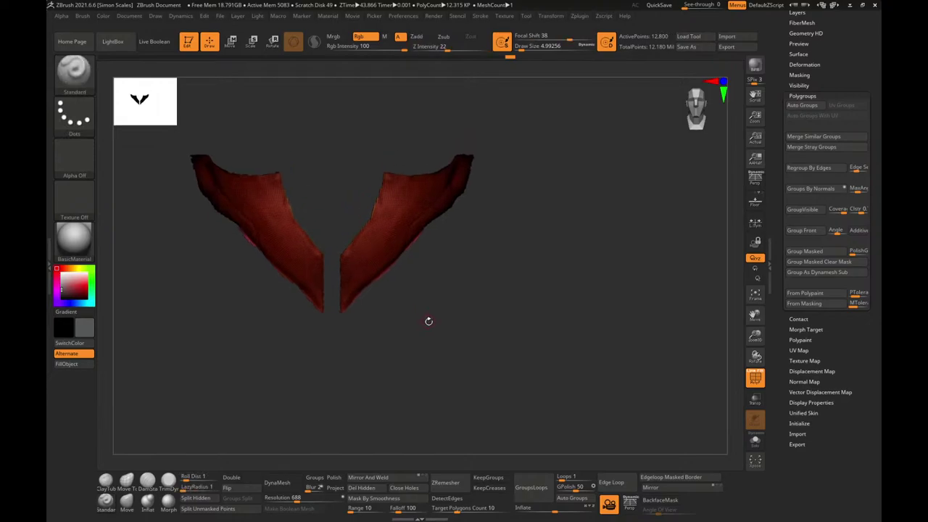
{"action": "key", "text": "ctrl"}
{"action": "left_click", "coordinate": [385, 348], "text": "ctrl+shift"}
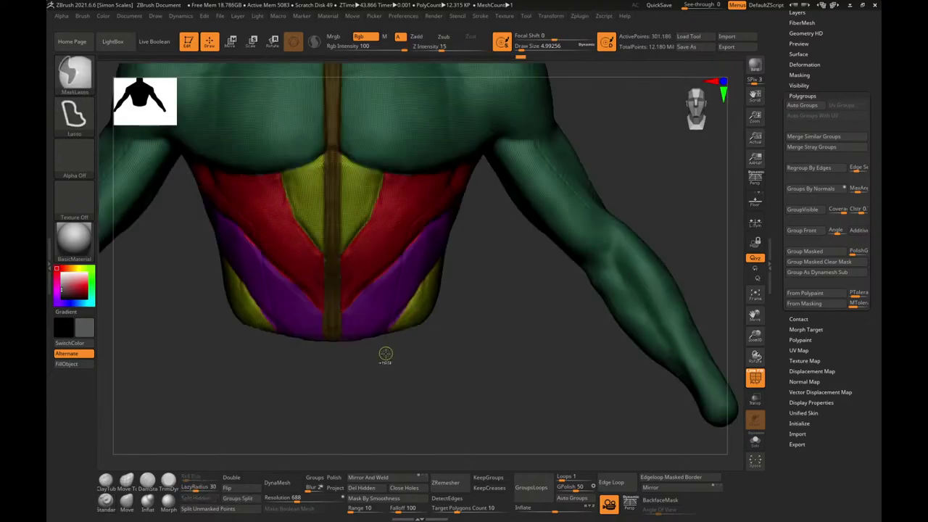
{"action": "key", "text": "ctrl+shift"}
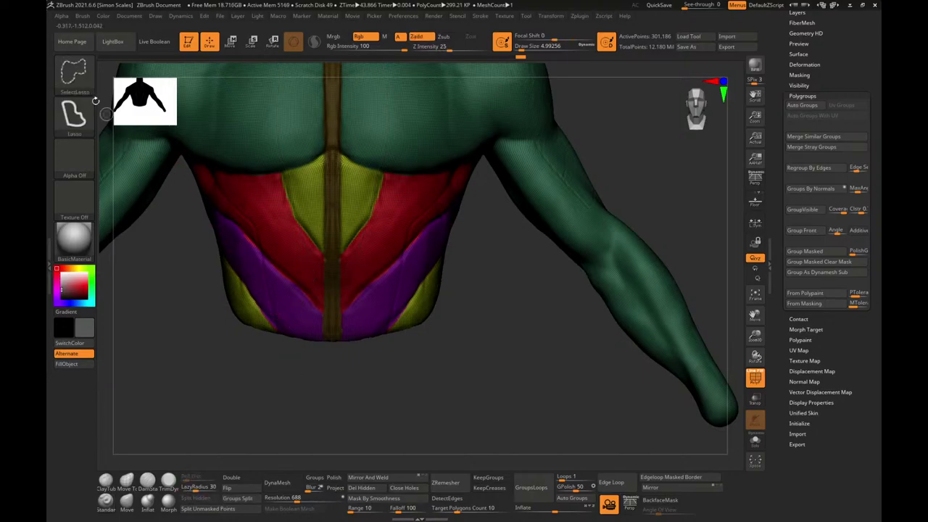
Step: Isolate the purple, then yellow polygroups, show the whole torso, and start saving cHAR_45.ztl
{"action": "left_click", "coordinate": [74, 73], "text": "ctrl+shift"}
{"action": "left_click", "coordinate": [375, 128]}
{"action": "left_click", "coordinate": [265, 300], "text": "ctrl+shift"}
{"action": "left_click_drag", "start_coordinate": [228, 356], "coordinate": [239, 375]}
{"action": "left_click", "coordinate": [263, 382], "text": "ctrl+shift"}
{"action": "left_click", "coordinate": [307, 250], "text": "ctrl+shift"}
{"action": "left_click", "coordinate": [311, 385], "text": "ctrl+shift"}
{"action": "left_click_drag", "start_coordinate": [311, 385], "coordinate": [292, 380]}
{"action": "key", "text": "ctrl+s"}
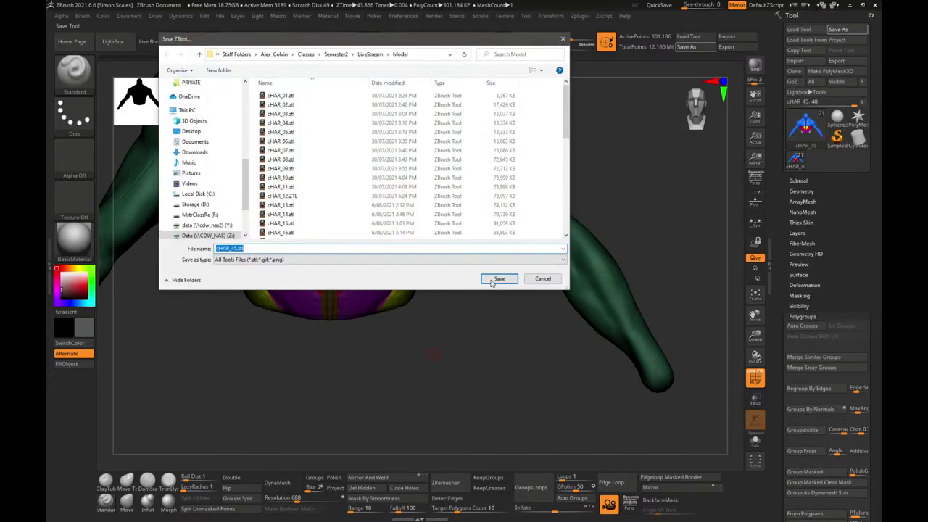
Step: Overwrite cHAR_45.ztl and add GroupsLoops edge loops along the polygroup borders
{"action": "left_click", "coordinate": [492, 281]}
{"action": "left_click", "coordinate": [482, 259]}
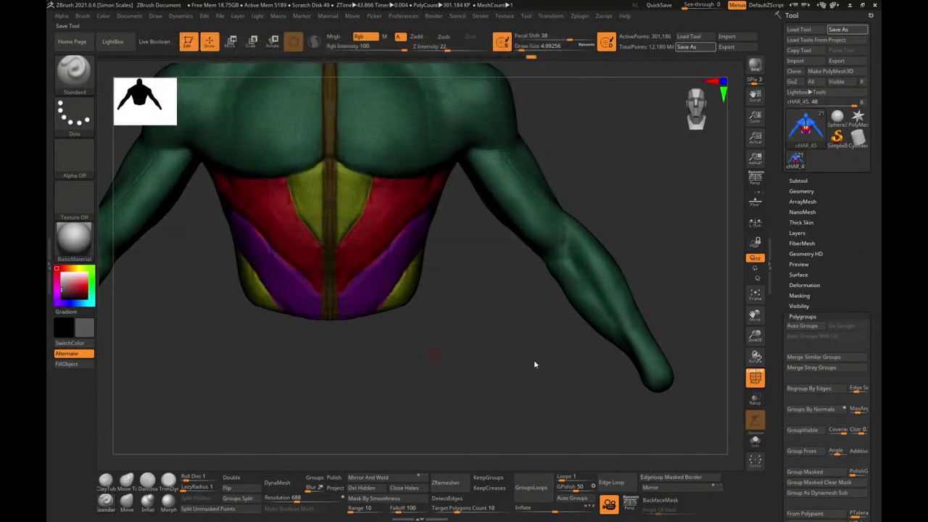
{"action": "left_click", "coordinate": [533, 488]}
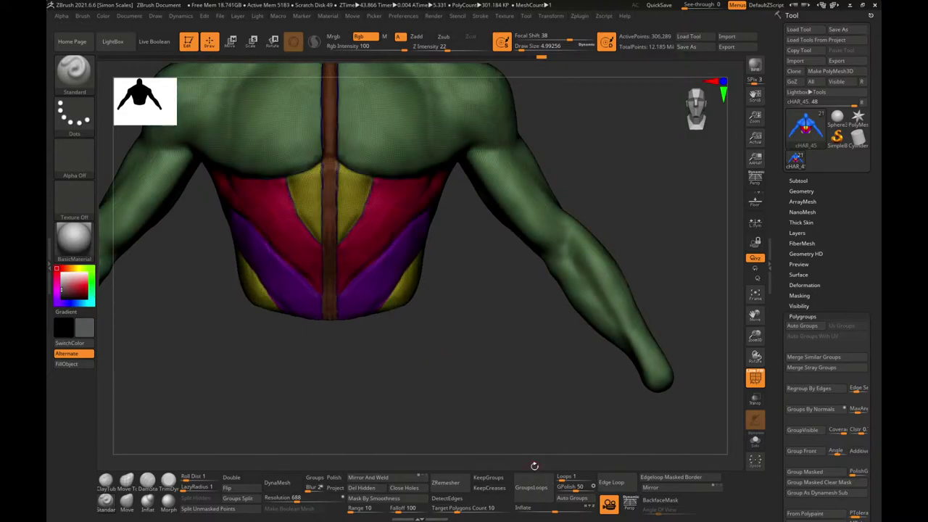
{"action": "mouse_move", "coordinate": [501, 370]}
{"action": "left_mouse_down"}
{"action": "mouse_move", "coordinate": [483, 398]}
{"action": "mouse_move", "coordinate": [584, 318]}
{"action": "left_mouse_up"}
{"action": "key", "text": "shift+f"}
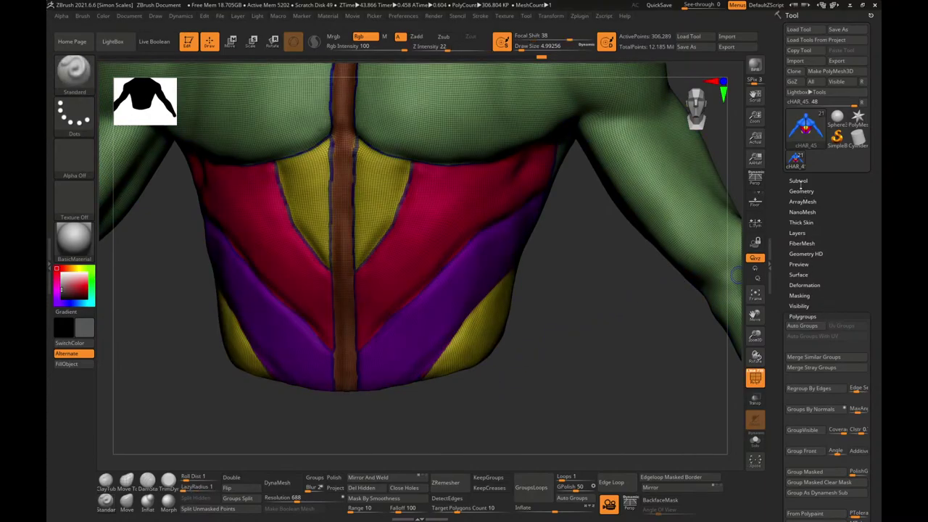
Step: Pick a slightly darker blue from the shoulder and turn off the torso's polypaint
{"action": "left_click", "coordinate": [798, 180]}
{"action": "key", "text": "shift+f"}
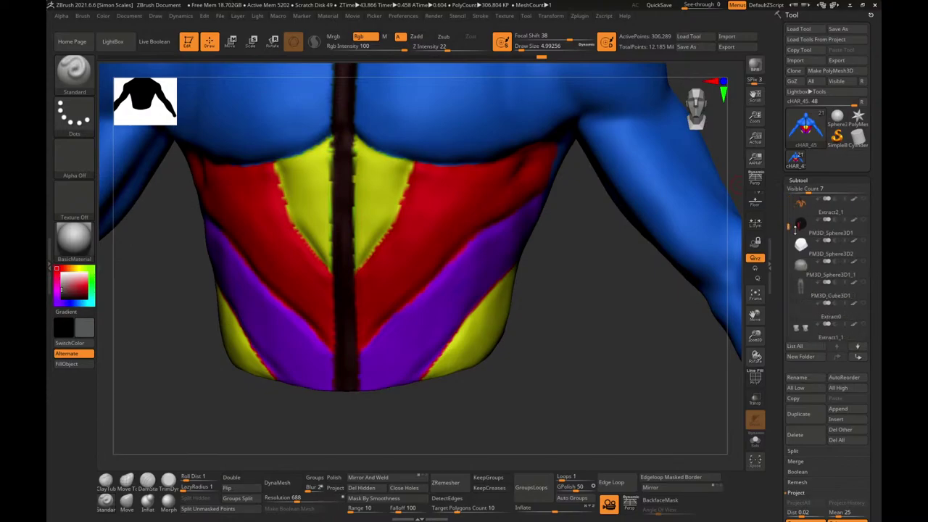
{"action": "left_click_drag", "start_coordinate": [73, 283], "coordinate": [242, 121]}
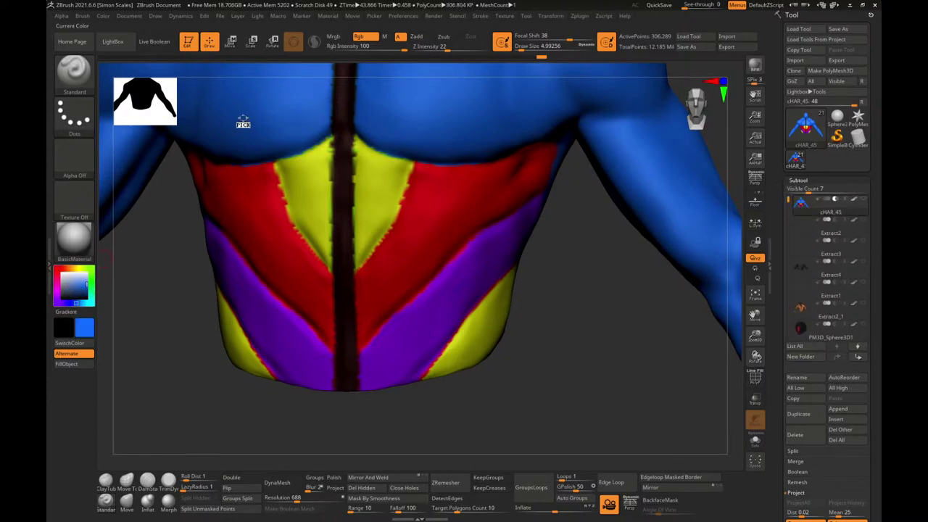
{"action": "left_click", "coordinate": [855, 200]}
{"action": "key", "text": "f"}
{"action": "left_click_drag", "start_coordinate": [569, 317], "coordinate": [260, 142]}
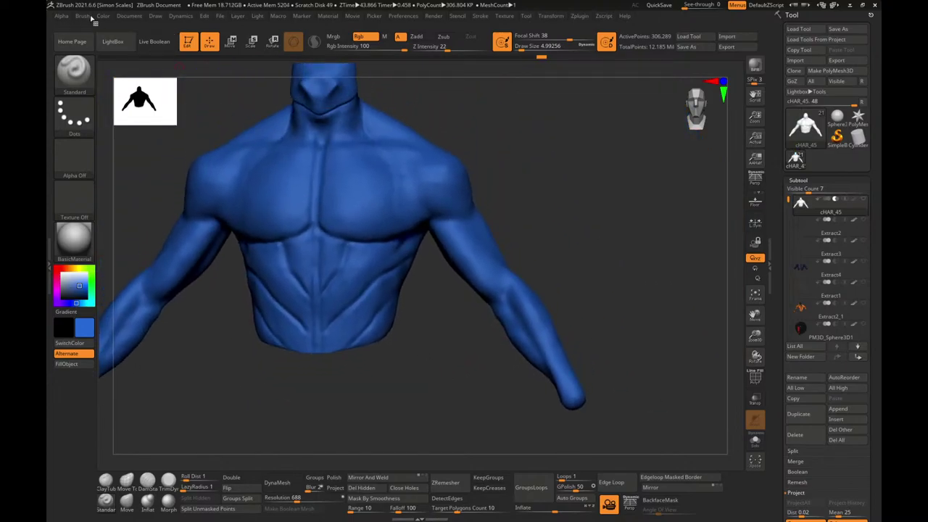
{"action": "left_click", "coordinate": [80, 288]}
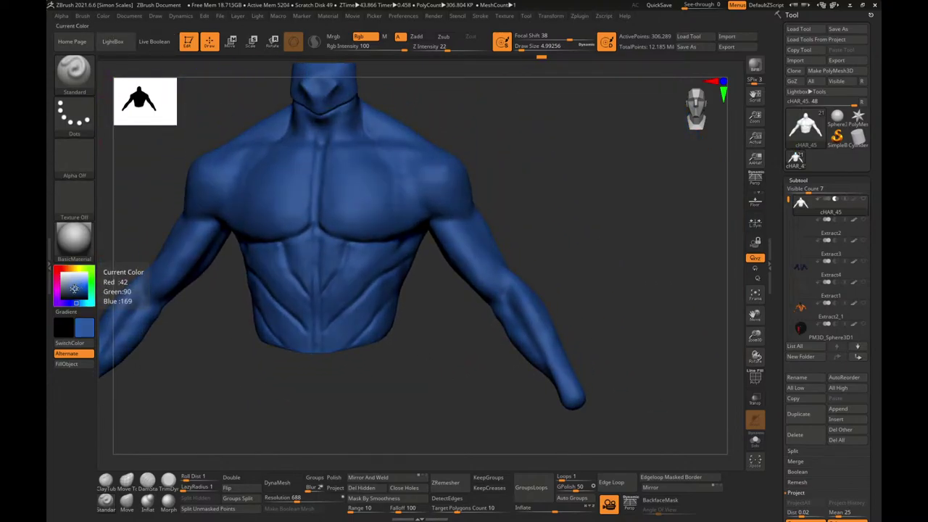
Step: Show all subtools again, including helmet, jacket, belt and gloves
{"action": "left_click", "coordinate": [103, 16]}
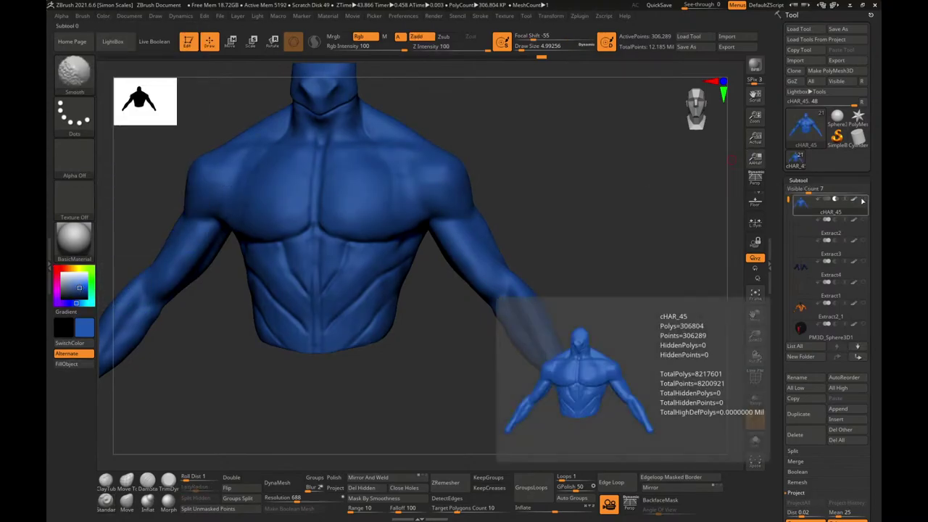
{"action": "left_click", "coordinate": [865, 200], "text": "shift"}
{"action": "left_click_drag", "start_coordinate": [583, 250], "coordinate": [596, 244]}
{"action": "scroll", "coordinate": [808, 366], "scroll_direction": "down", "scroll_amount": 5}
Step: Apply Polish By Groups at 17 to the torso from Deformation
{"action": "key", "text": "shift+f"}
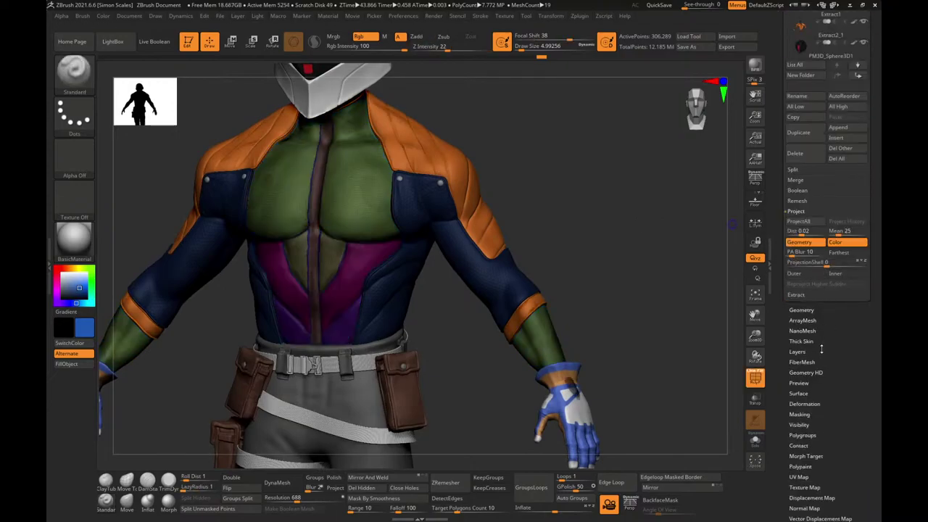
{"action": "left_click", "coordinate": [805, 386]}
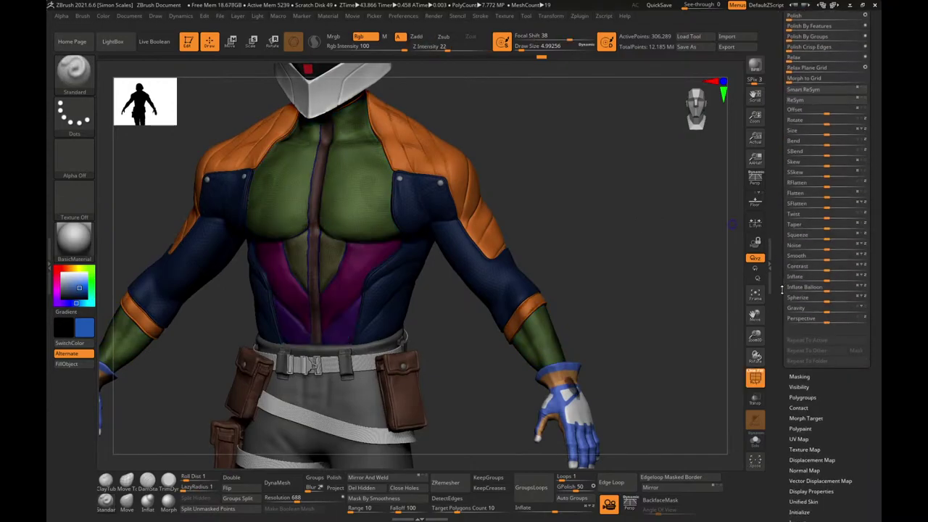
{"action": "scroll", "coordinate": [817, 121], "scroll_direction": "up", "scroll_amount": 1}
{"action": "scroll", "coordinate": [787, 76], "scroll_direction": "up", "scroll_amount": 1}
{"action": "left_click", "coordinate": [792, 72]}
{"action": "left_click_drag", "start_coordinate": [576, 135], "coordinate": [591, 254], "text": "alt"}
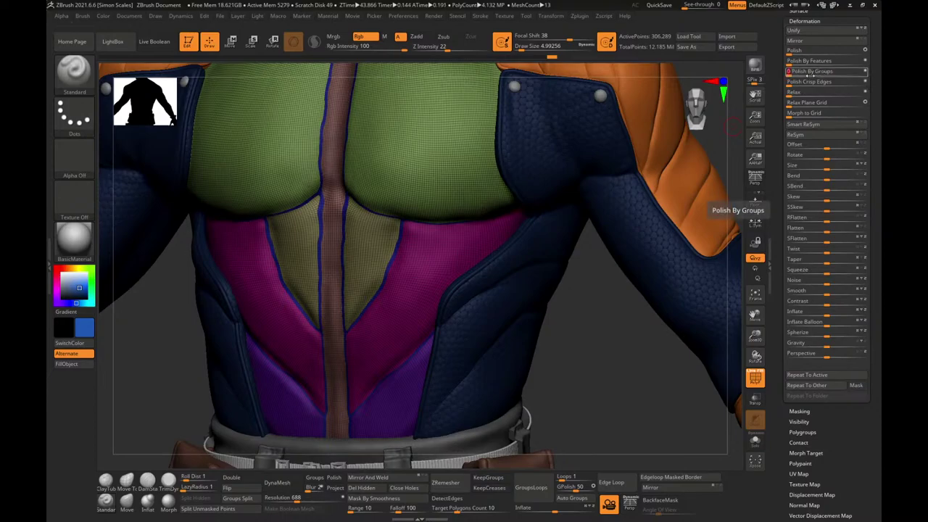
{"action": "left_click_drag", "start_coordinate": [791, 71], "coordinate": [812, 73]}
{"action": "key", "text": "shift+f"}
{"action": "key", "text": "shift+f"}
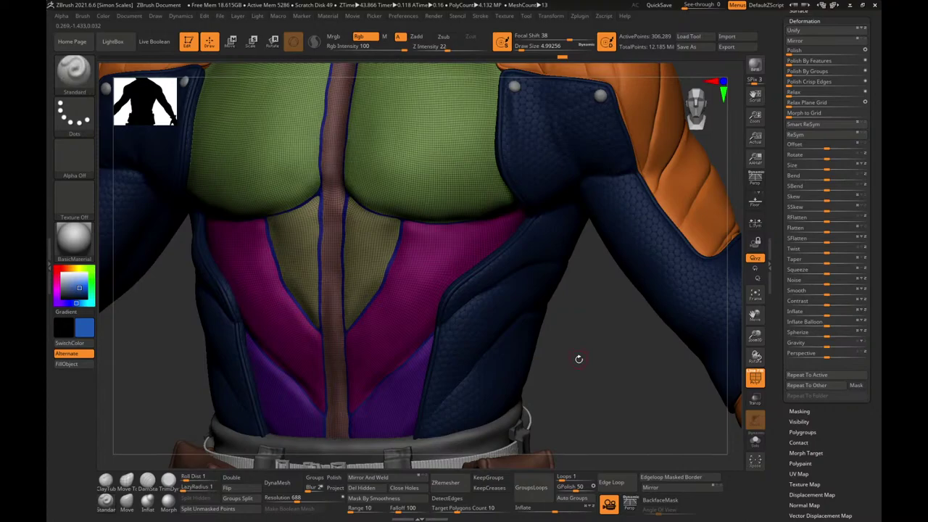
{"action": "left_click_drag", "start_coordinate": [566, 327], "coordinate": [367, 253]}
{"action": "key", "text": "shift+f"}
Step: Switch to the Clay brush from the brush library
{"action": "key", "text": "space"}
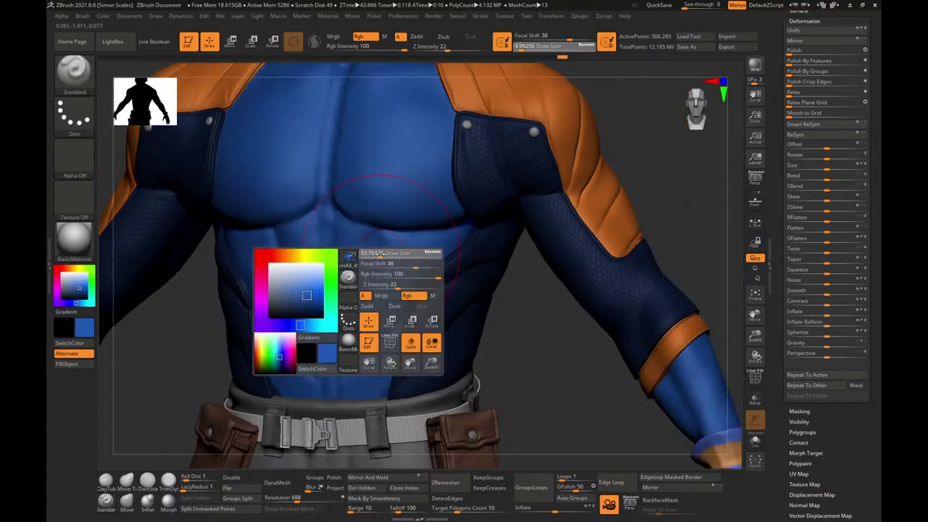
{"action": "left_click", "coordinate": [82, 15]}
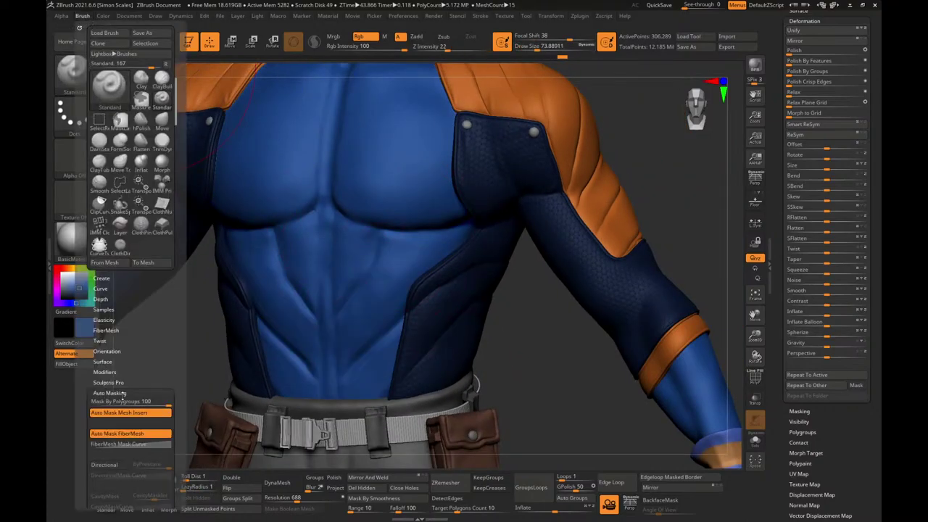
{"action": "mouse_move", "coordinate": [455, 263]}
{"action": "left_mouse_down"}
{"action": "mouse_move", "coordinate": [442, 249]}
{"action": "mouse_move", "coordinate": [346, 217]}
{"action": "left_mouse_up"}
{"action": "key", "text": "b"}
{"action": "key", "text": "c"}
{"action": "key", "text": "l"}
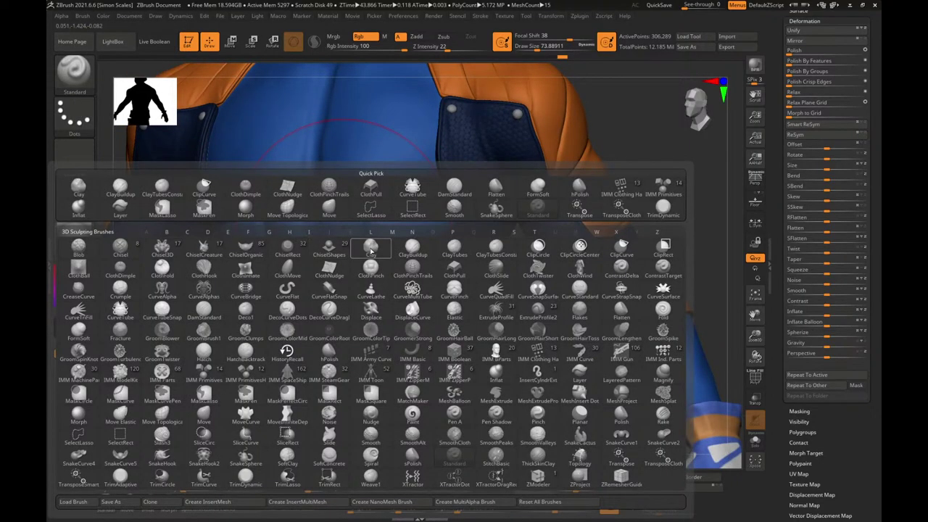
{"action": "key", "text": "space"}
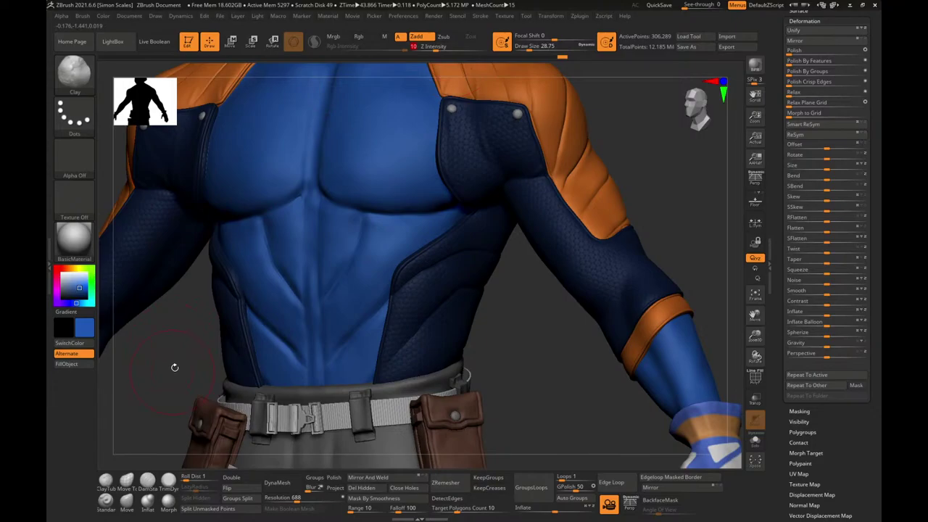
Step: Sculpt the abs with Clay strokes, smoothing with Shift between passes
{"action": "left_click_drag", "start_coordinate": [174, 368], "coordinate": [332, 216]}
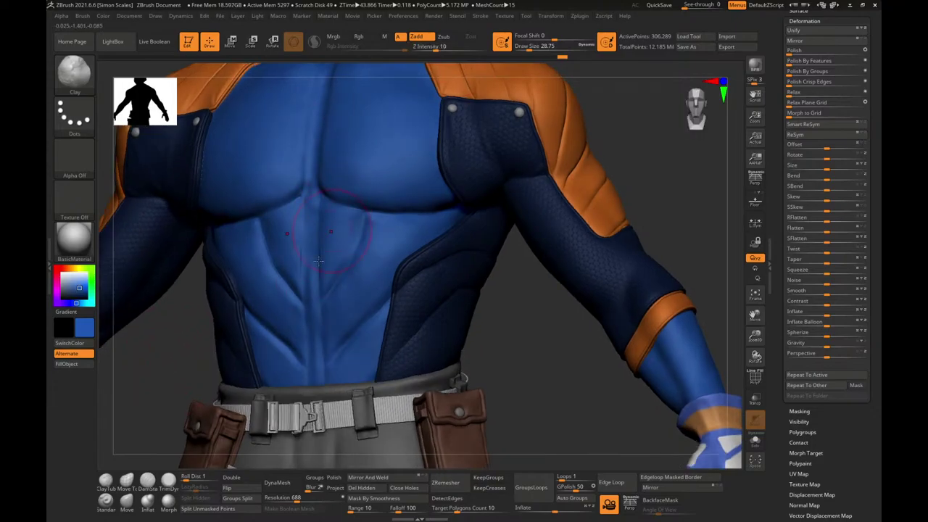
{"action": "key", "text": "shift"}
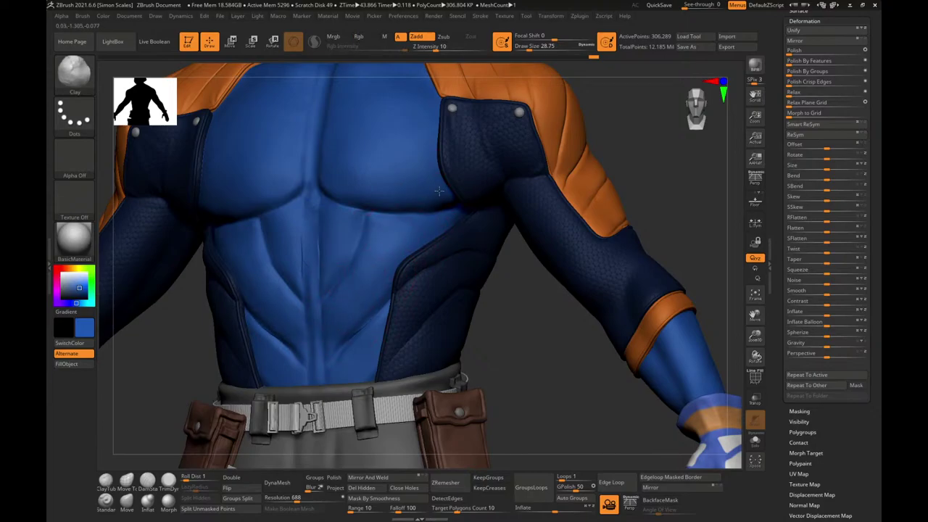
{"action": "key", "text": "shift"}
{"action": "key", "text": "shift"}
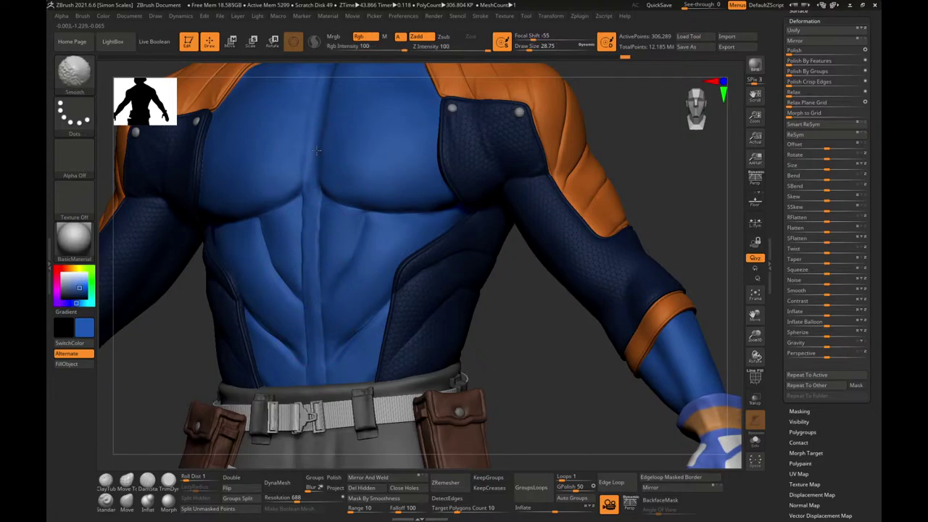
{"action": "mouse_move", "coordinate": [624, 145]}
{"action": "left_mouse_down"}
{"action": "mouse_move", "coordinate": [607, 97]}
{"action": "mouse_move", "coordinate": [608, 152]}
{"action": "left_mouse_up"}
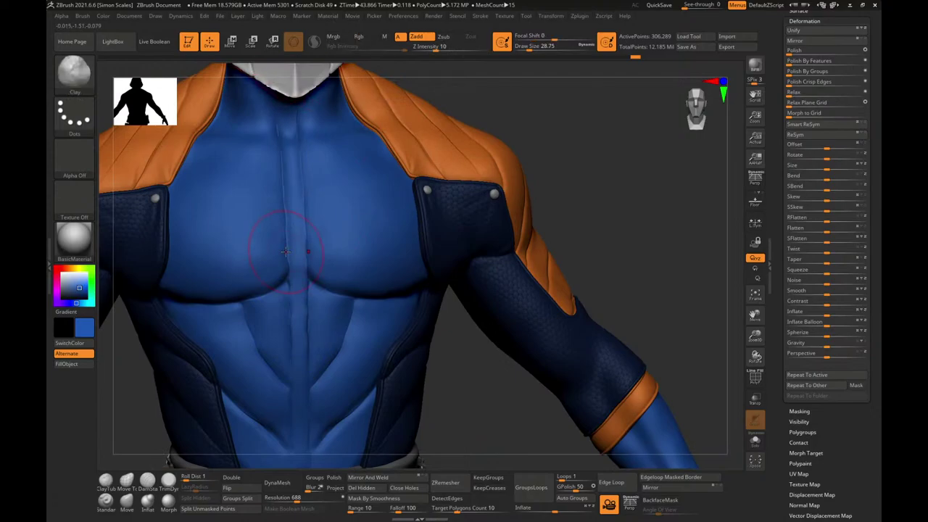
{"action": "right_click_drag", "start_coordinate": [285, 250], "coordinate": [287, 217]}
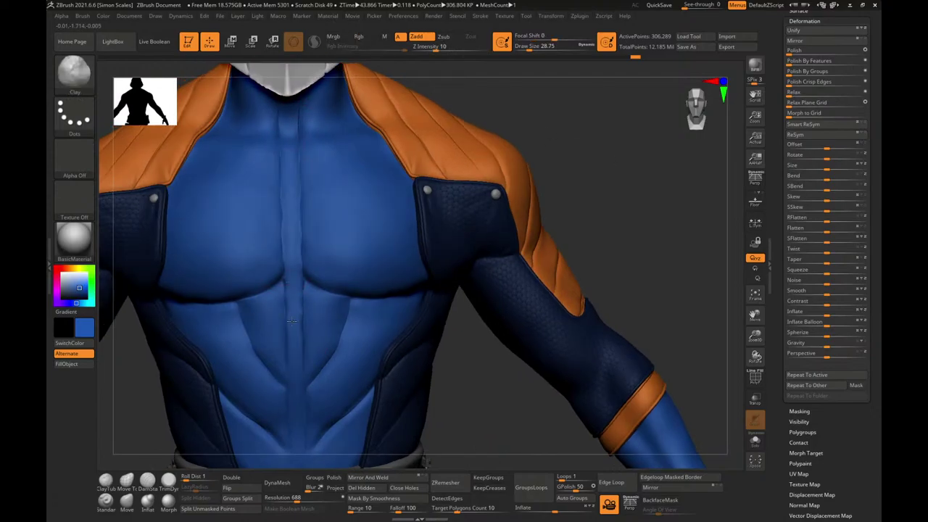
{"action": "key", "text": "shift"}
{"action": "key", "text": "space"}
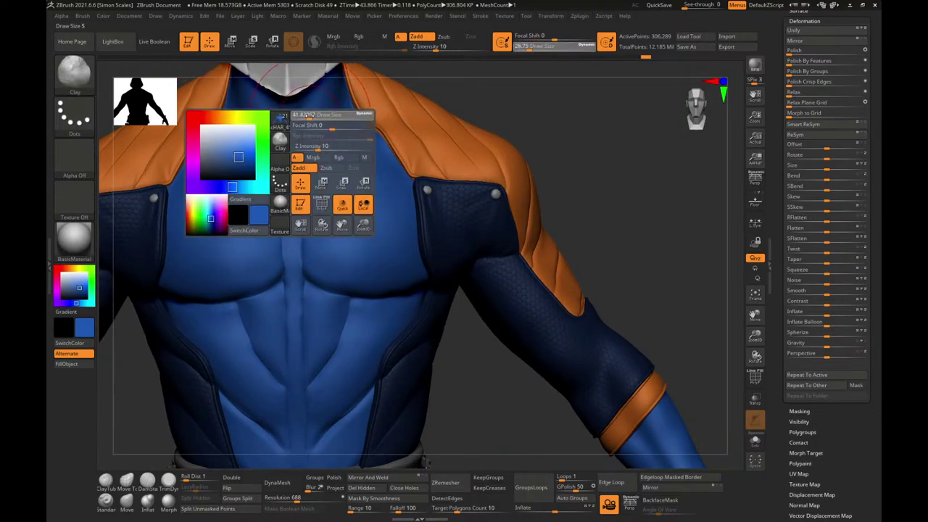
{"action": "key", "text": "shift"}
{"action": "right_click_drag", "start_coordinate": [441, 157], "coordinate": [314, 261]}
{"action": "right_click_drag", "start_coordinate": [299, 102], "coordinate": [313, 237]}
{"action": "key", "text": "shift"}
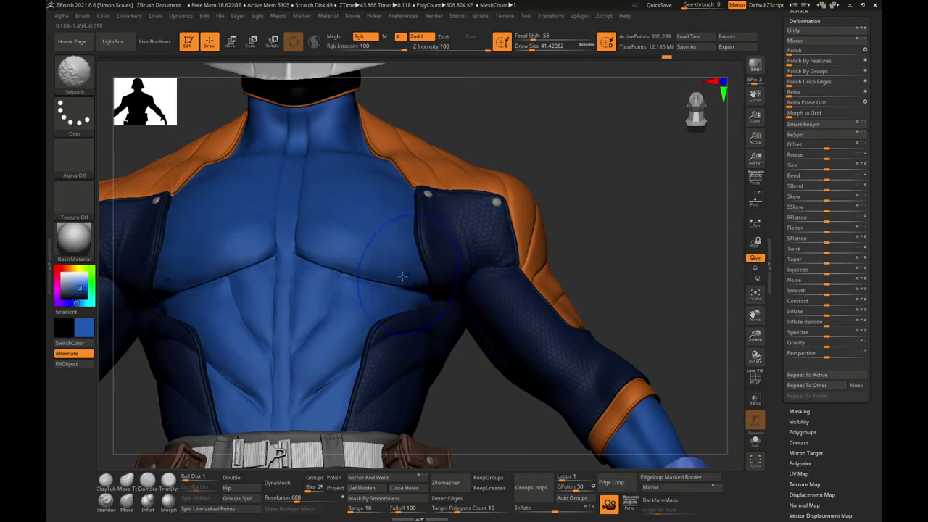
Step: Enlarge the brush to about 97 and smooth the abdominal surface
{"action": "key", "text": "ctrl"}
{"action": "mouse_move", "coordinate": [575, 140]}
{"action": "right_mouse_down"}
{"action": "mouse_move", "coordinate": [572, 161]}
{"action": "mouse_move", "coordinate": [420, 222]}
{"action": "right_mouse_up"}
{"action": "key", "text": "space"}
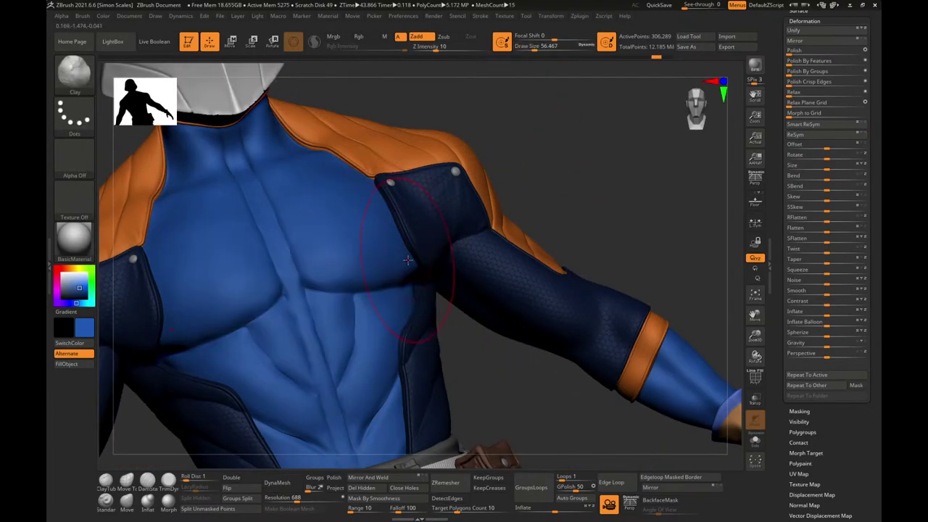
{"action": "key", "text": "shift"}
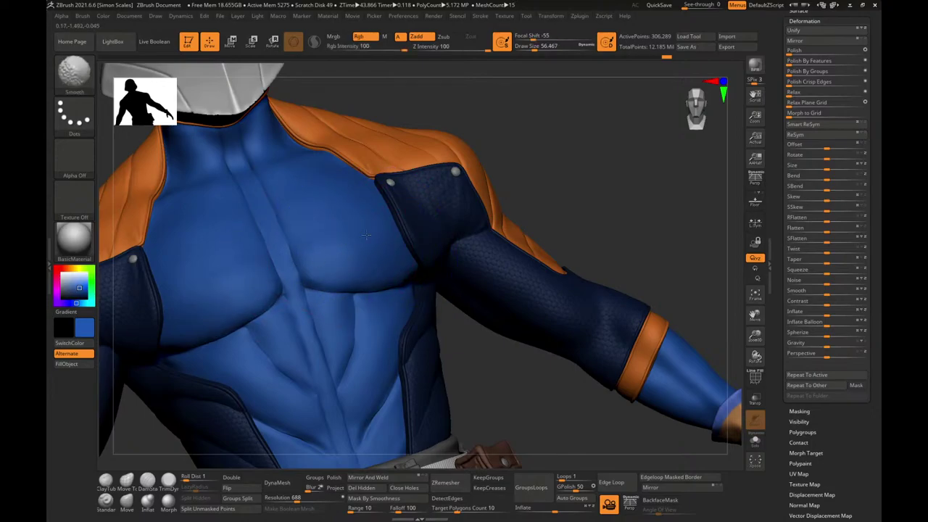
{"action": "key", "text": "space"}
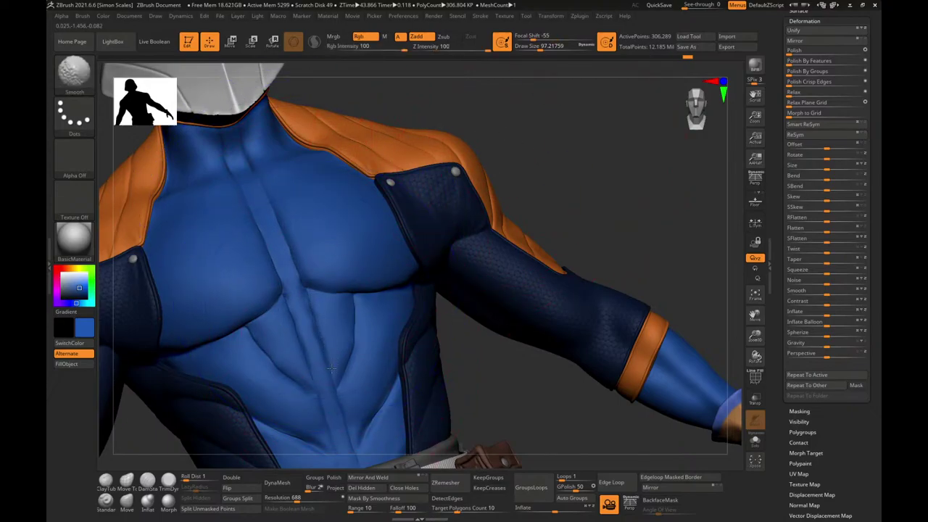
{"action": "mouse_move", "coordinate": [425, 249]}
{"action": "right_mouse_down", "text": "alt"}
{"action": "mouse_move", "coordinate": [432, 272]}
{"action": "mouse_move", "coordinate": [423, 254]}
{"action": "right_mouse_up", "text": "alt"}
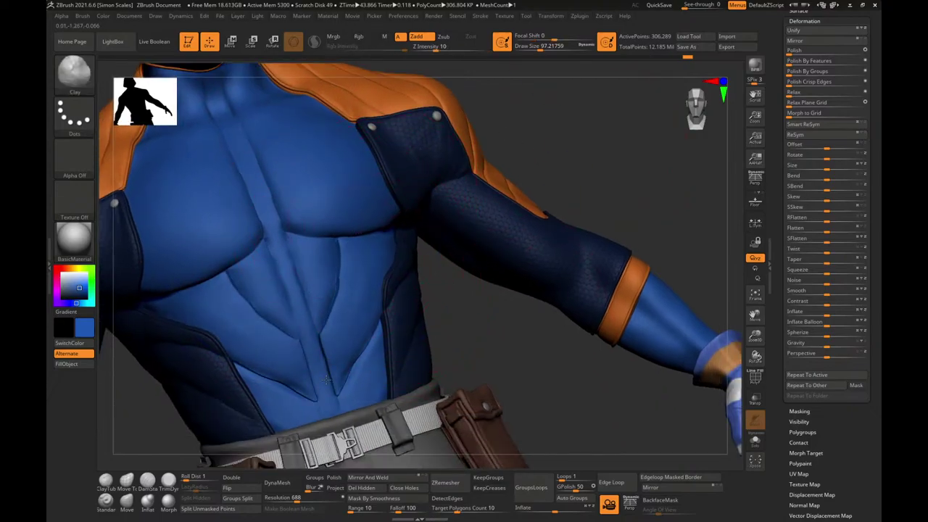
{"action": "left_click_drag", "start_coordinate": [367, 252], "coordinate": [348, 313], "text": "shift"}
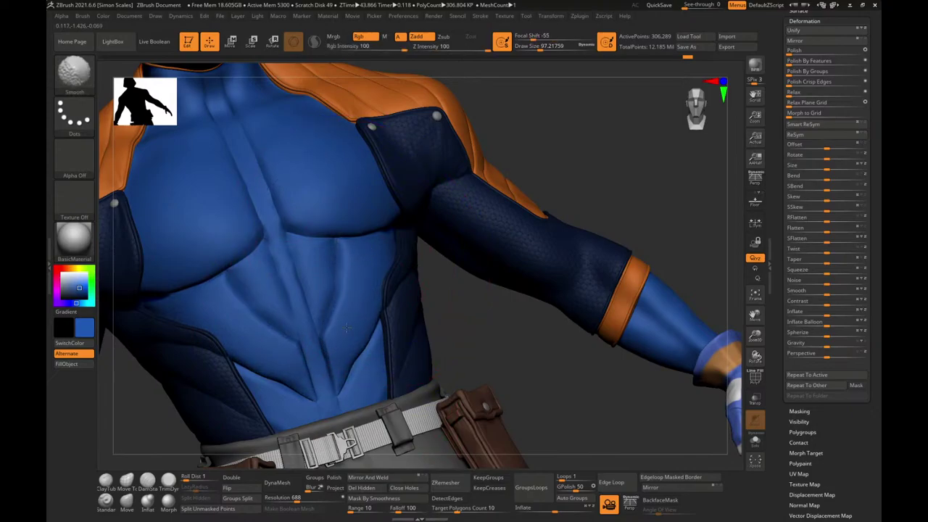
Step: At Z Intensity 8, deepen the central ab line, soften the lower abs, and zoom out
{"action": "key", "text": "space"}
{"action": "type", "text": "86.82372"}
{"action": "key", "text": "Return"}
{"action": "mouse_move", "coordinate": [362, 240]}
{"action": "left_mouse_down"}
{"action": "mouse_move", "coordinate": [330, 362]}
{"action": "mouse_move", "coordinate": [338, 396]}
{"action": "mouse_move", "coordinate": [330, 319]}
{"action": "left_mouse_up"}
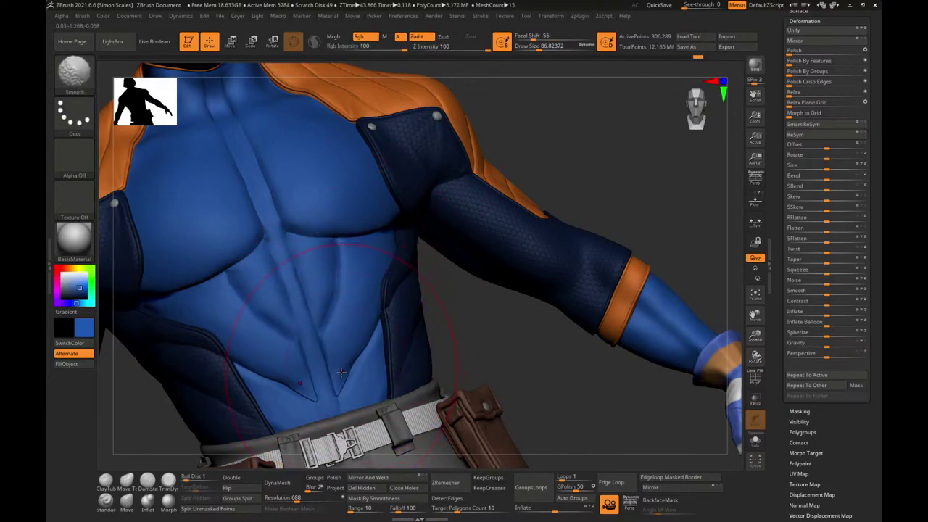
{"action": "mouse_move", "coordinate": [346, 360]}
{"action": "left_mouse_down", "text": "shift"}
{"action": "mouse_move", "coordinate": [337, 385]}
{"action": "mouse_move", "coordinate": [352, 316]}
{"action": "left_mouse_up", "text": "shift"}
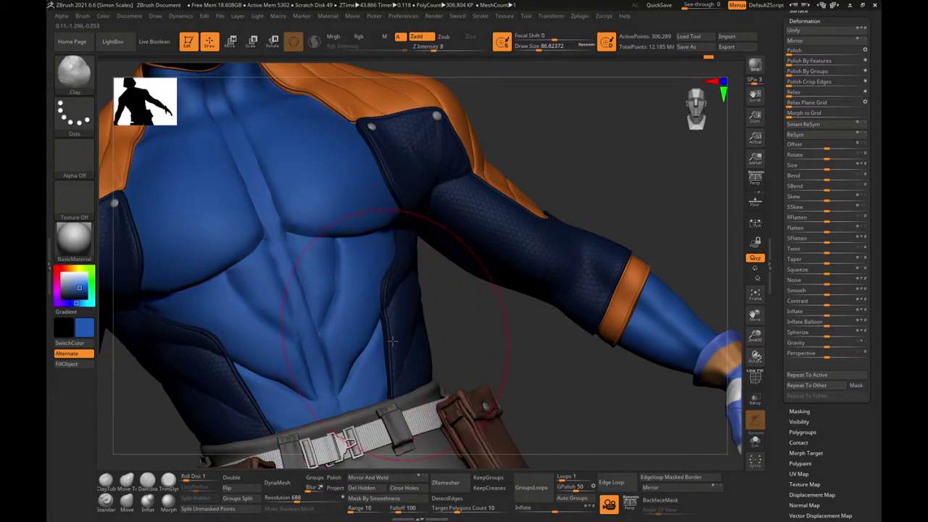
{"action": "left_click_drag", "start_coordinate": [355, 377], "coordinate": [328, 311], "text": "shift"}
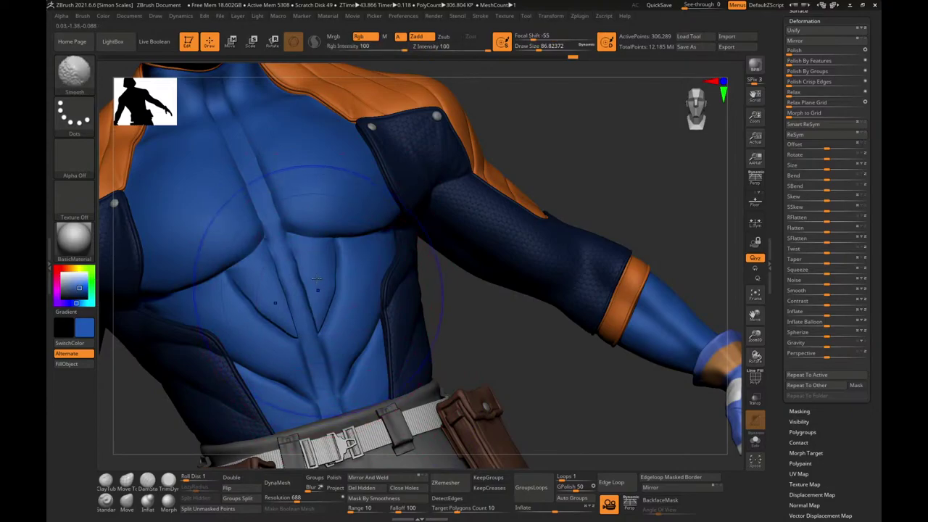
{"action": "mouse_move", "coordinate": [441, 217]}
{"action": "left_mouse_down"}
{"action": "mouse_move", "coordinate": [491, 157]}
{"action": "mouse_move", "coordinate": [508, 170]}
{"action": "mouse_move", "coordinate": [494, 190]}
{"action": "mouse_move", "coordinate": [499, 210]}
{"action": "mouse_move", "coordinate": [333, 248]}
{"action": "left_mouse_up"}
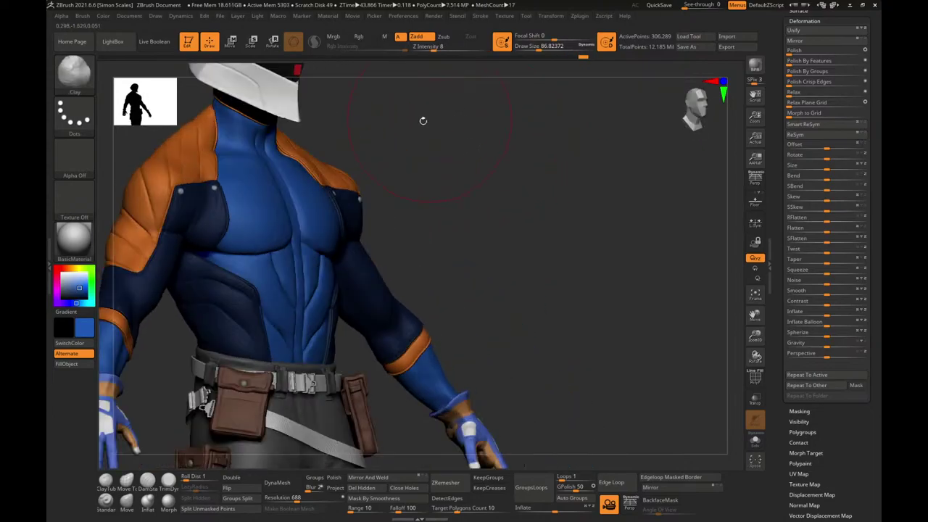
Step: Turn the figure to a three-quarter view with perspective enabled
{"action": "left_click_drag", "start_coordinate": [423, 118], "coordinate": [454, 150], "text": "alt"}
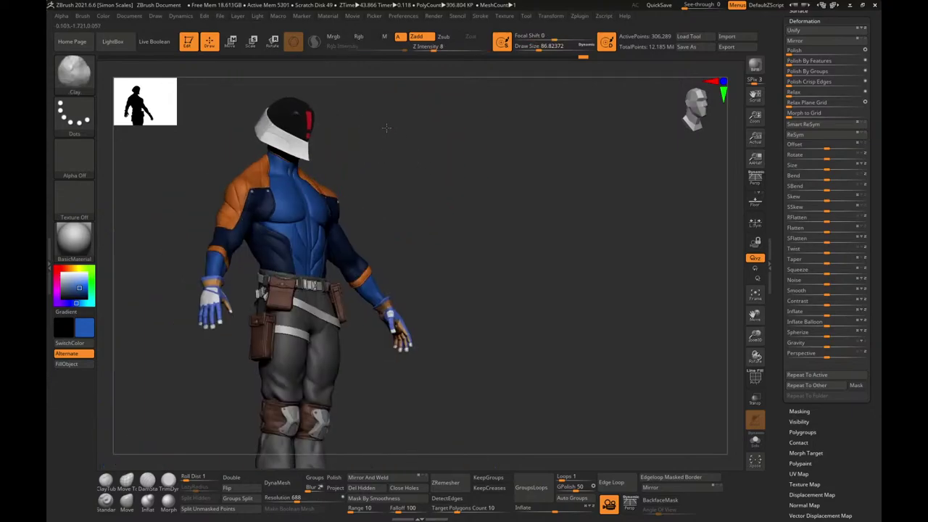
{"action": "left_click_drag", "start_coordinate": [387, 127], "coordinate": [473, 172]}
{"action": "left_click", "coordinate": [755, 177]}
{"action": "left_click_drag", "start_coordinate": [578, 161], "coordinate": [541, 161]}
Step: Save the character again as cHAR_45.ztl with Save As
{"action": "scroll", "coordinate": [834, 179], "scroll_direction": "up", "scroll_amount": 5}
{"action": "scroll", "coordinate": [834, 179], "scroll_direction": "up", "scroll_amount": 1}
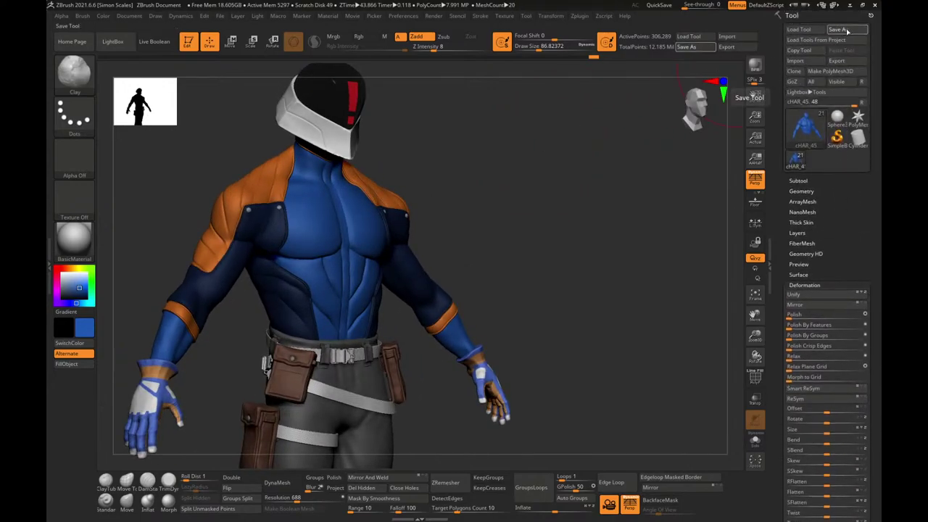
{"action": "left_click", "coordinate": [838, 29]}
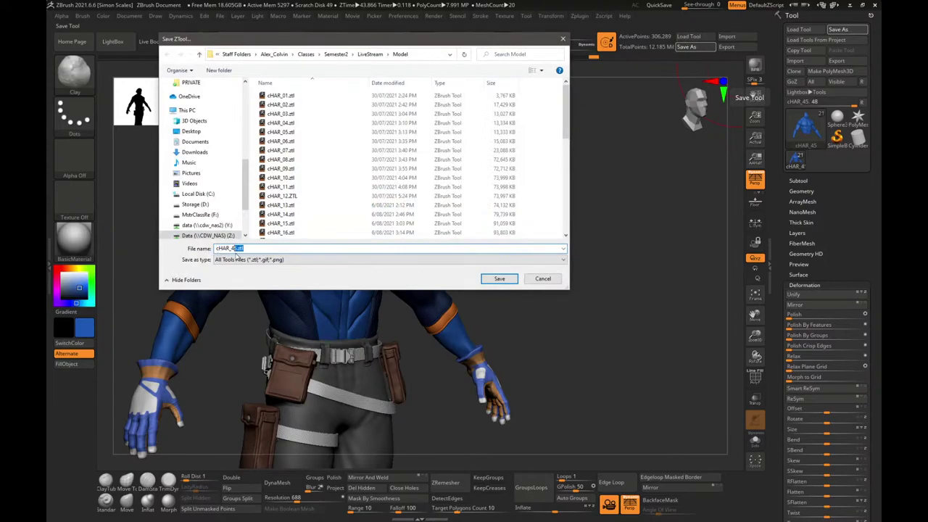
{"action": "key", "text": "Return"}
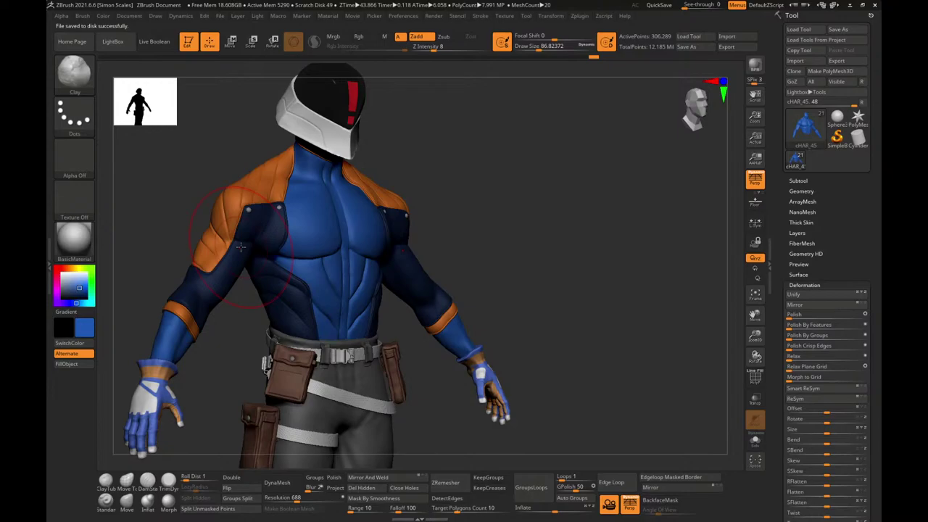
Step: Orbit and pan around the upper body, briefly checking the polygroup colours
{"action": "mouse_move", "coordinate": [457, 176]}
{"action": "left_mouse_down"}
{"action": "mouse_move", "coordinate": [443, 169]}
{"action": "mouse_move", "coordinate": [444, 147]}
{"action": "left_mouse_up"}
{"action": "key", "text": "space"}
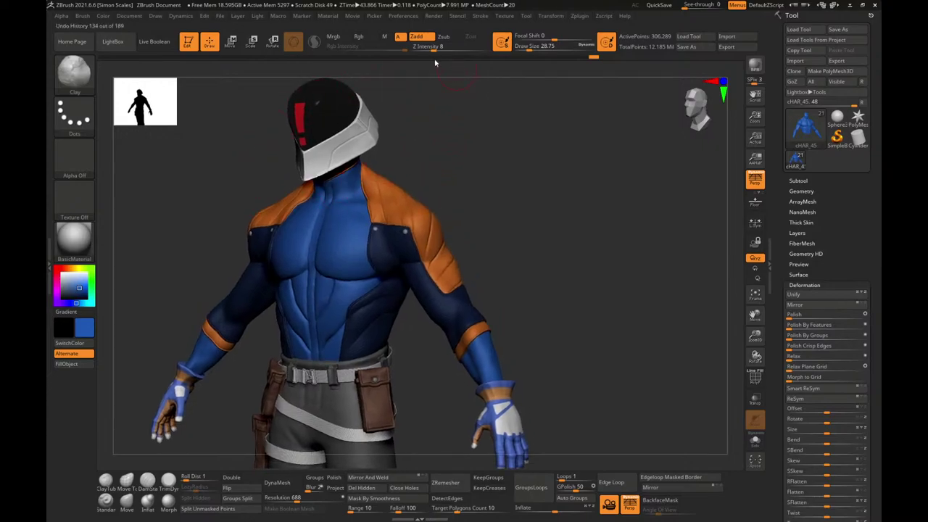
{"action": "mouse_move", "coordinate": [435, 63]}
{"action": "left_click_drag", "start_coordinate": [471, 145], "coordinate": [343, 270]}
{"action": "left_click_drag", "start_coordinate": [530, 222], "coordinate": [542, 169], "text": "alt"}
{"action": "key", "text": "shift+f"}
{"action": "key", "text": "shift+f"}
{"action": "left_click_drag", "start_coordinate": [598, 238], "coordinate": [296, 314]}
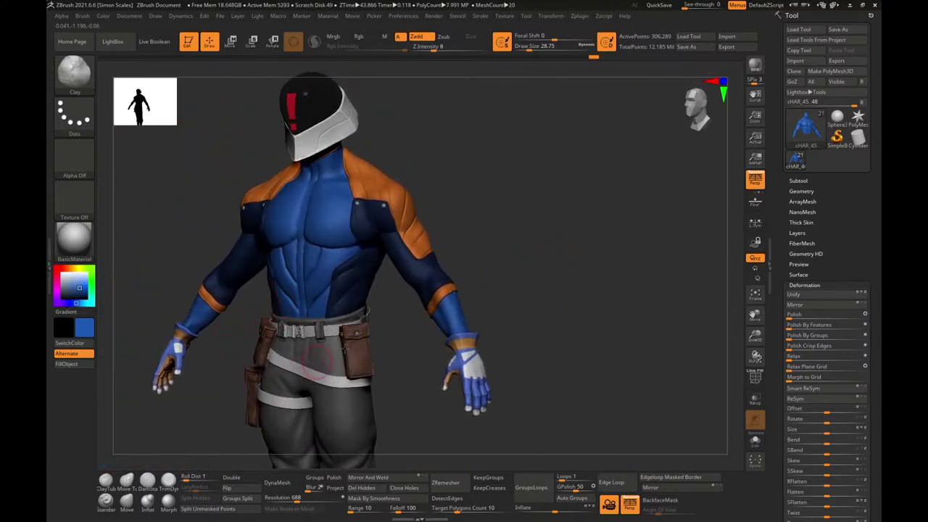
Step: Zoom out to a full-body side view and show the character's subtool list
{"action": "left_click_drag", "start_coordinate": [409, 94], "coordinate": [414, 108]}
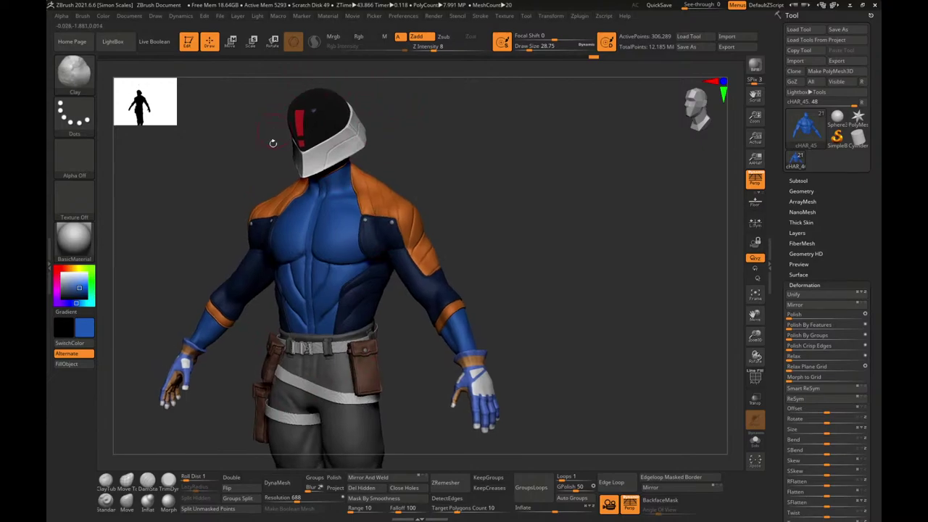
{"action": "left_click_drag", "start_coordinate": [376, 138], "coordinate": [351, 114]}
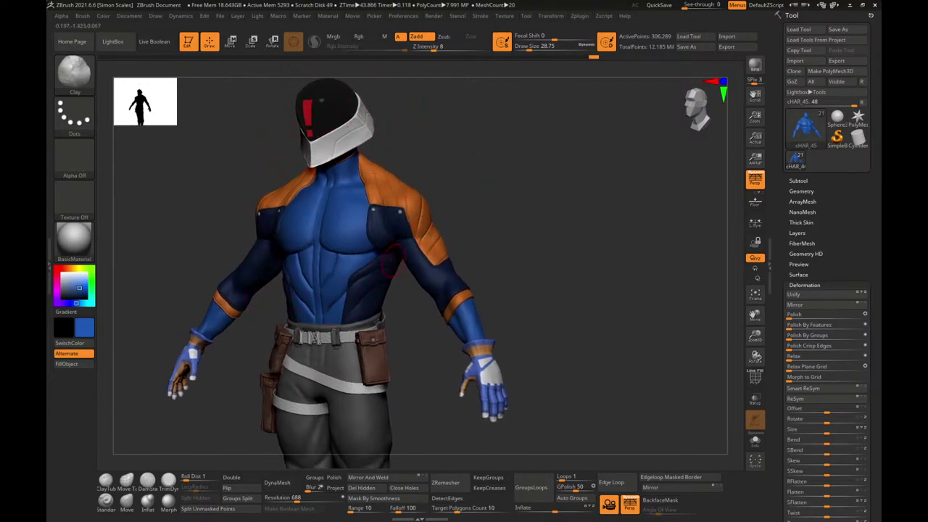
{"action": "scroll", "coordinate": [395, 268], "scroll_direction": "down", "scroll_amount": 8}
{"action": "scroll", "coordinate": [406, 258], "scroll_direction": "down", "scroll_amount": 4}
{"action": "mouse_move", "coordinate": [406, 253]}
{"action": "left_mouse_down"}
{"action": "mouse_move", "coordinate": [387, 263]}
{"action": "mouse_move", "coordinate": [408, 232]}
{"action": "mouse_move", "coordinate": [400, 335]}
{"action": "mouse_move", "coordinate": [435, 300]}
{"action": "mouse_move", "coordinate": [431, 182]}
{"action": "mouse_move", "coordinate": [489, 194]}
{"action": "left_mouse_up"}
{"action": "scroll", "coordinate": [436, 190], "scroll_direction": "up", "scroll_amount": 3}
{"action": "left_click", "coordinate": [797, 180]}
Step: Turn off polypaint on all subtools, set the main colour to white, and zoom in on the torso
{"action": "left_click", "coordinate": [855, 202], "text": "shift"}
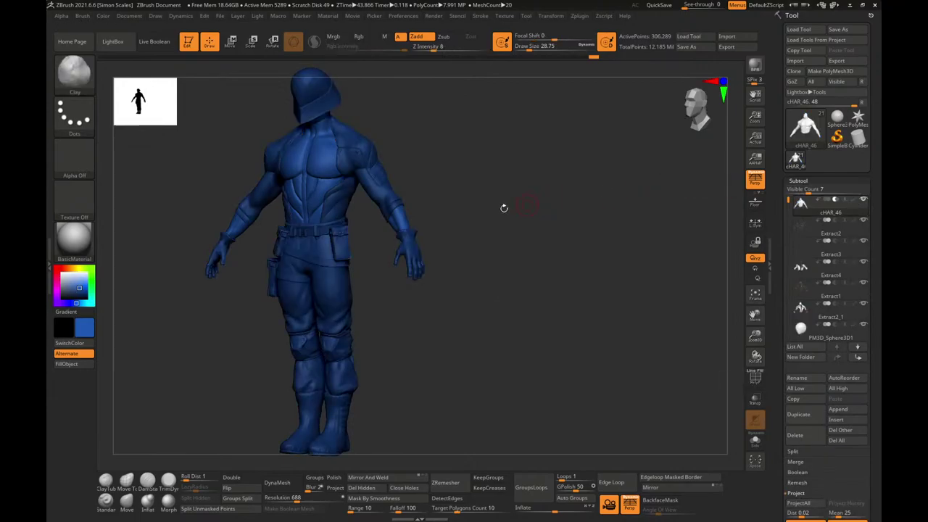
{"action": "left_click", "coordinate": [62, 274]}
{"action": "mouse_move", "coordinate": [484, 157]}
{"action": "left_mouse_down"}
{"action": "mouse_move", "coordinate": [507, 157]}
{"action": "mouse_move", "coordinate": [493, 161]}
{"action": "left_mouse_up"}
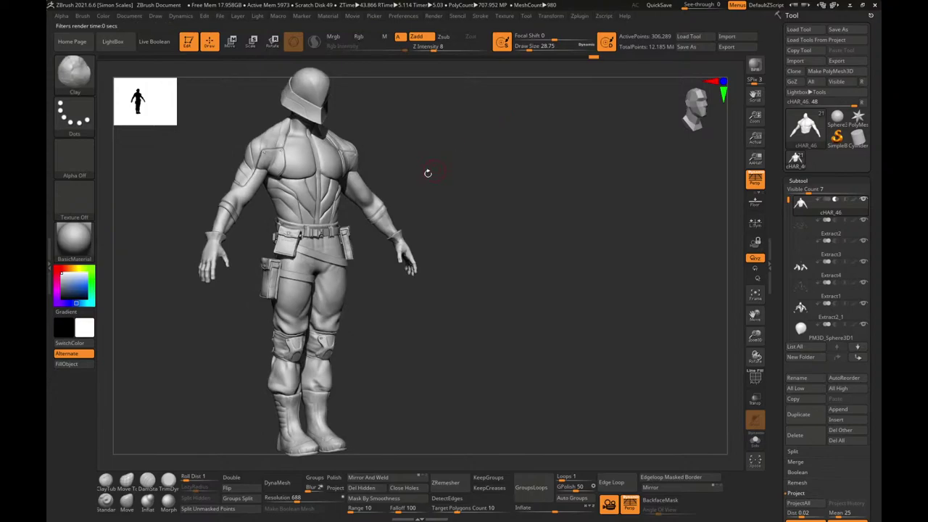
{"action": "mouse_move", "coordinate": [432, 178]}
{"action": "left_mouse_down"}
{"action": "mouse_move", "coordinate": [355, 188]}
{"action": "mouse_move", "coordinate": [449, 217]}
{"action": "mouse_move", "coordinate": [449, 229]}
{"action": "mouse_move", "coordinate": [541, 292]}
{"action": "mouse_move", "coordinate": [536, 143]}
{"action": "mouse_move", "coordinate": [543, 220]}
{"action": "mouse_move", "coordinate": [586, 253]}
{"action": "mouse_move", "coordinate": [483, 335]}
{"action": "mouse_move", "coordinate": [462, 332]}
{"action": "mouse_move", "coordinate": [472, 341]}
{"action": "mouse_move", "coordinate": [388, 339]}
{"action": "mouse_move", "coordinate": [506, 334]}
{"action": "mouse_move", "coordinate": [470, 291]}
{"action": "mouse_move", "coordinate": [464, 172]}
{"action": "mouse_move", "coordinate": [474, 179]}
{"action": "mouse_move", "coordinate": [488, 165]}
{"action": "mouse_move", "coordinate": [443, 218]}
{"action": "left_mouse_up"}
Step: Select the Standard brush with Rgb turned off and Zadd turned on
{"action": "key", "text": "b"}
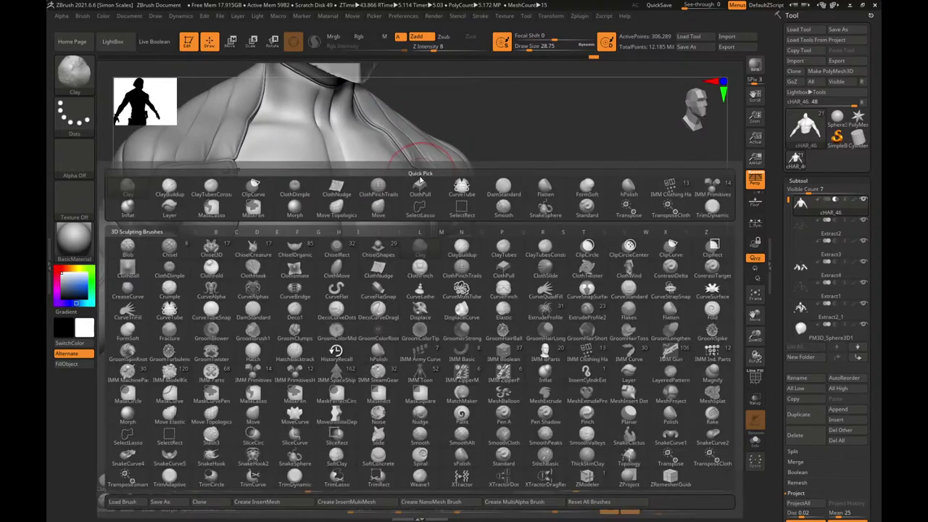
{"action": "key", "text": "s"}
{"action": "key", "text": "t"}
{"action": "key", "text": "space"}
{"action": "left_click", "coordinate": [359, 36]}
{"action": "left_click", "coordinate": [417, 37]}
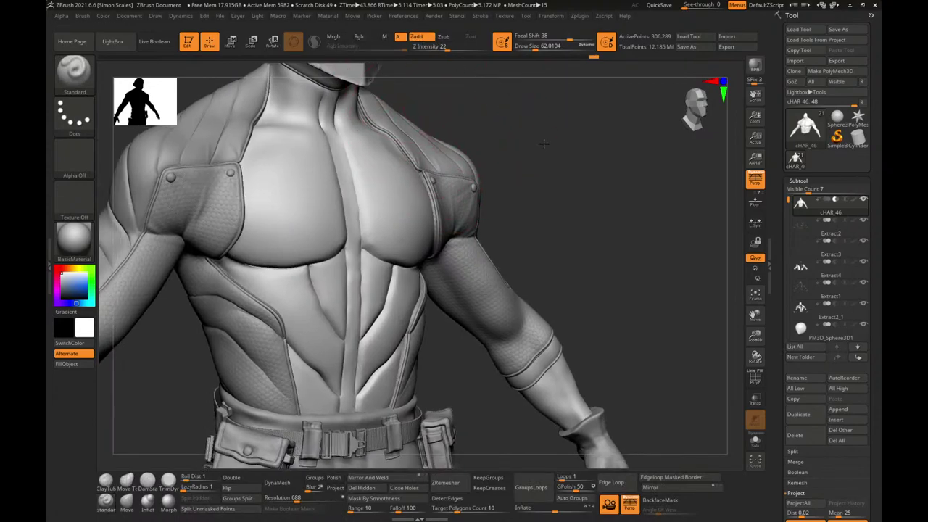
Step: Shrink the brush Draw Size to about 7.5
{"action": "key", "text": "space"}
{"action": "mouse_move", "coordinate": [528, 146]}
{"action": "left_mouse_down"}
{"action": "mouse_move", "coordinate": [544, 141]}
{"action": "mouse_move", "coordinate": [566, 158]}
{"action": "mouse_move", "coordinate": [545, 148]}
{"action": "mouse_move", "coordinate": [570, 193]}
{"action": "mouse_move", "coordinate": [573, 121]}
{"action": "left_mouse_up"}
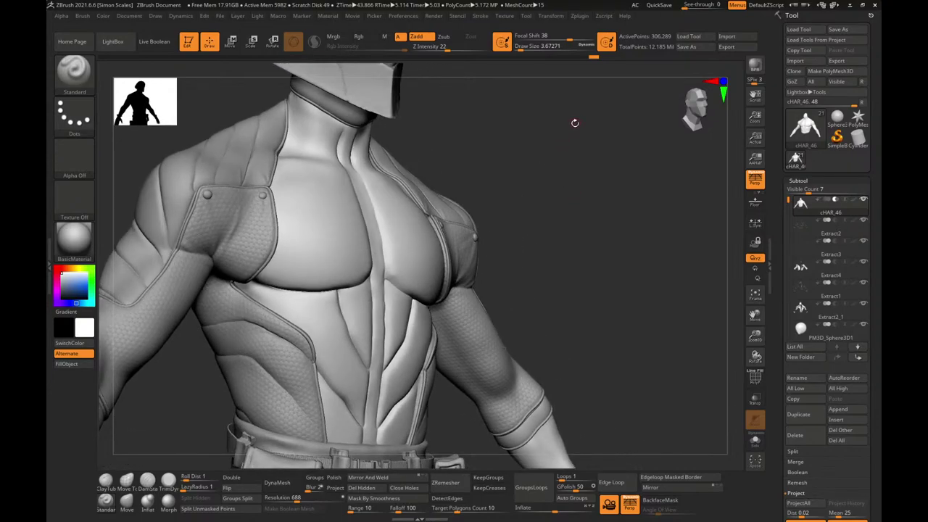
{"action": "mouse_move", "coordinate": [538, 162]}
{"action": "left_mouse_down"}
{"action": "mouse_move", "coordinate": [558, 149]}
{"action": "mouse_move", "coordinate": [406, 218]}
{"action": "mouse_move", "coordinate": [332, 265]}
{"action": "left_mouse_up"}
{"action": "key", "text": "space"}
{"action": "left_click_drag", "start_coordinate": [473, 182], "coordinate": [433, 196]}
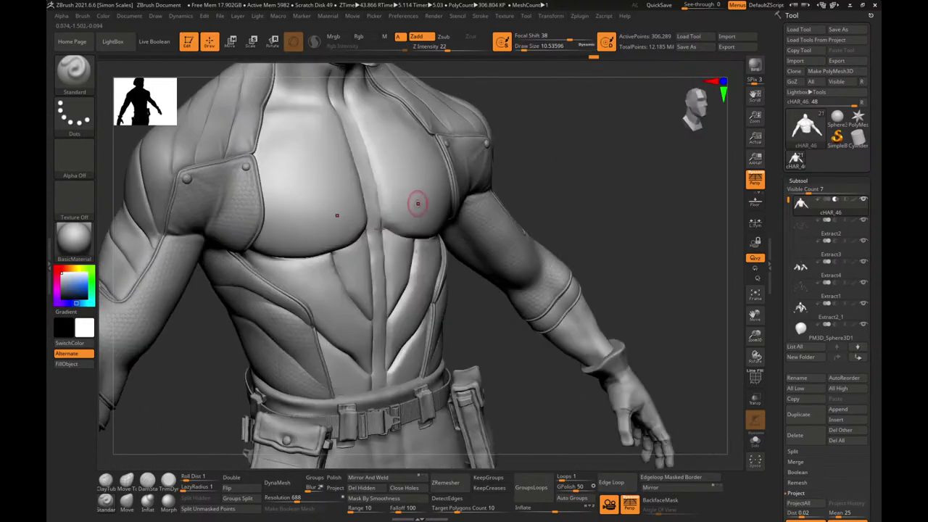
{"action": "key", "text": "space"}
{"action": "left_click_drag", "start_coordinate": [392, 253], "coordinate": [374, 253]}
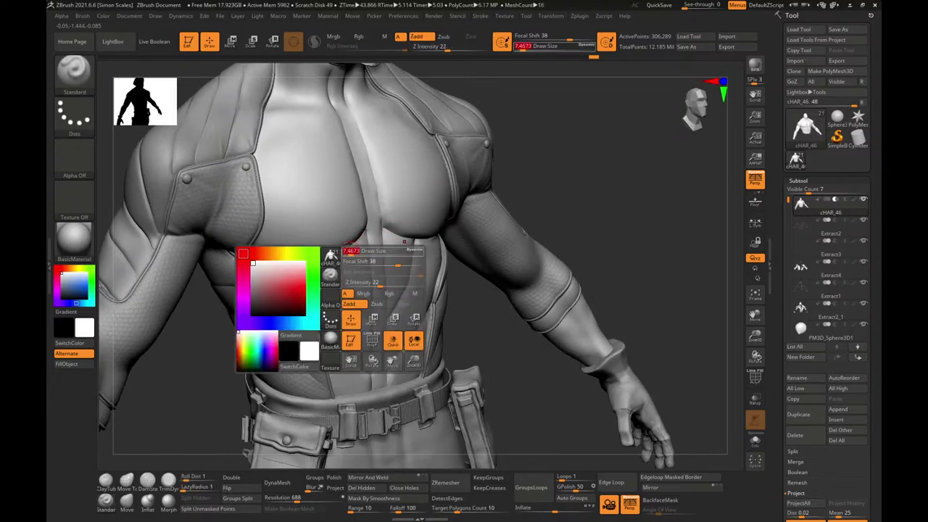
Step: Lower Z Intensity to 10 and orbit to a three-quarter view of the chest
{"action": "left_click", "coordinate": [82, 15]}
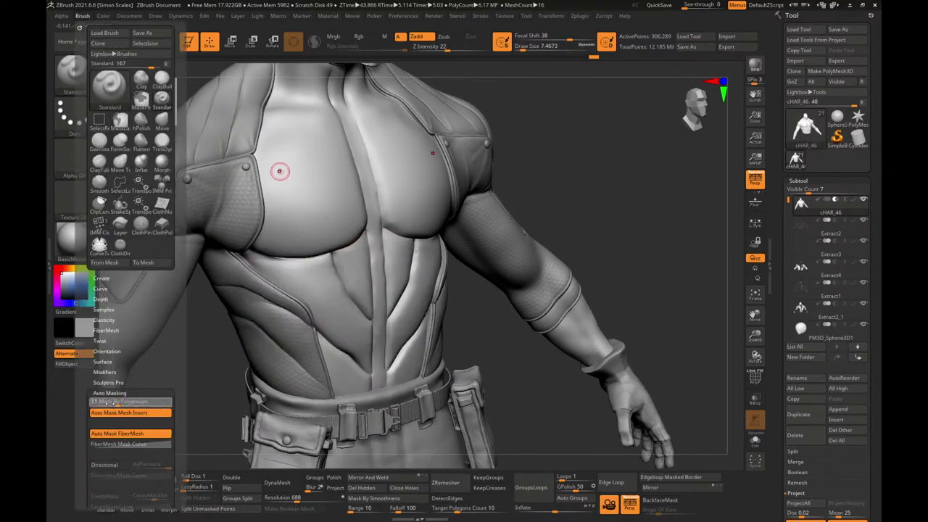
{"action": "left_click_drag", "start_coordinate": [517, 336], "coordinate": [385, 201]}
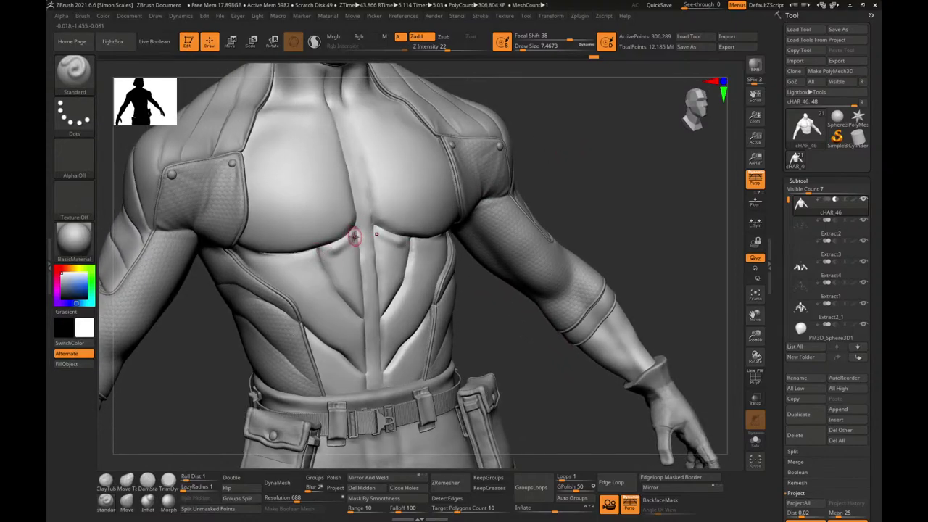
{"action": "left_click", "coordinate": [435, 46]}
{"action": "left_click_drag", "start_coordinate": [435, 46], "coordinate": [428, 46]}
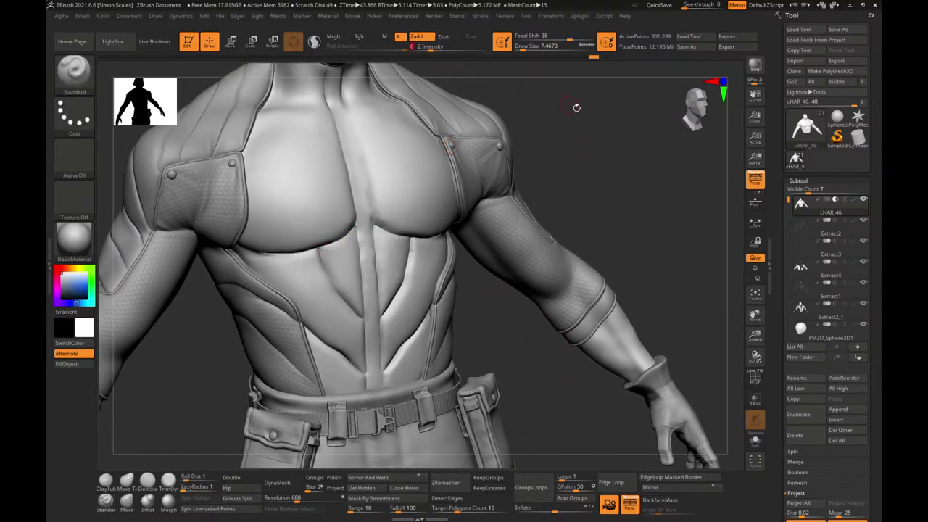
{"action": "left_click_drag", "start_coordinate": [631, 103], "coordinate": [347, 239]}
{"action": "left_click", "coordinate": [433, 47]}
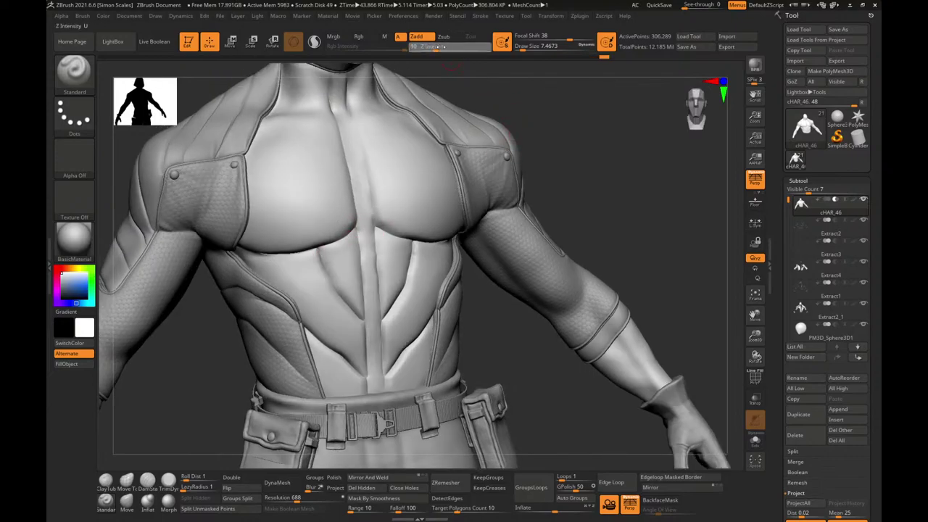
{"action": "left_click_drag", "start_coordinate": [566, 131], "coordinate": [363, 200]}
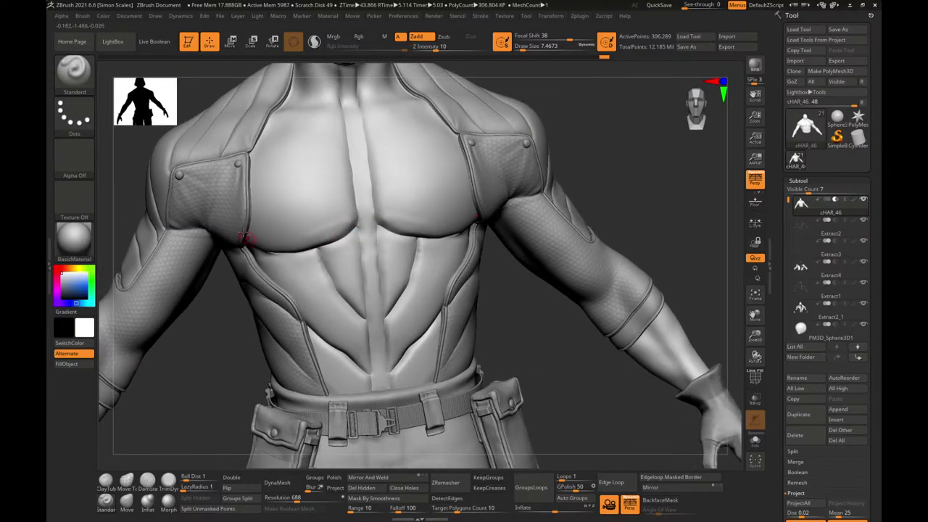
{"action": "left_click_drag", "start_coordinate": [638, 341], "coordinate": [275, 239]}
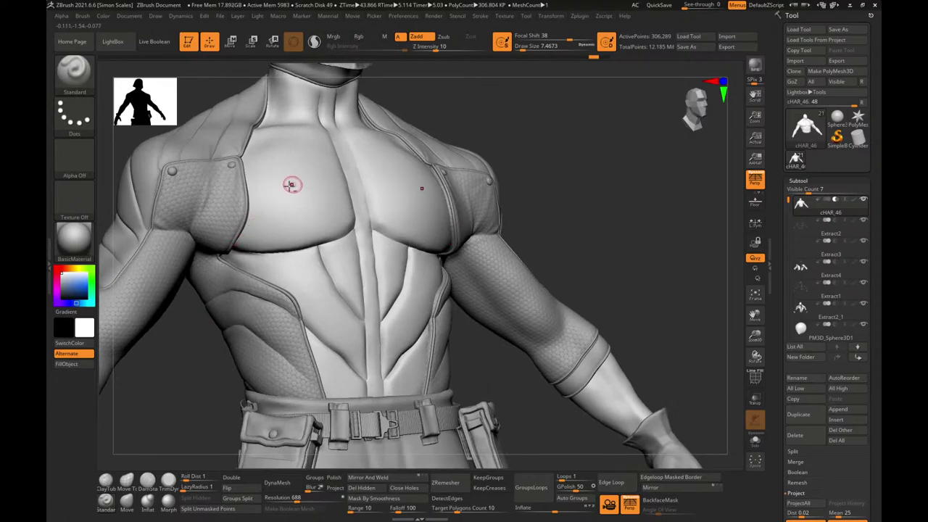
{"action": "mouse_move", "coordinate": [491, 113]}
{"action": "left_mouse_down"}
{"action": "mouse_move", "coordinate": [457, 109]}
{"action": "mouse_move", "coordinate": [234, 234]}
{"action": "left_mouse_up"}
{"action": "key", "text": "shift"}
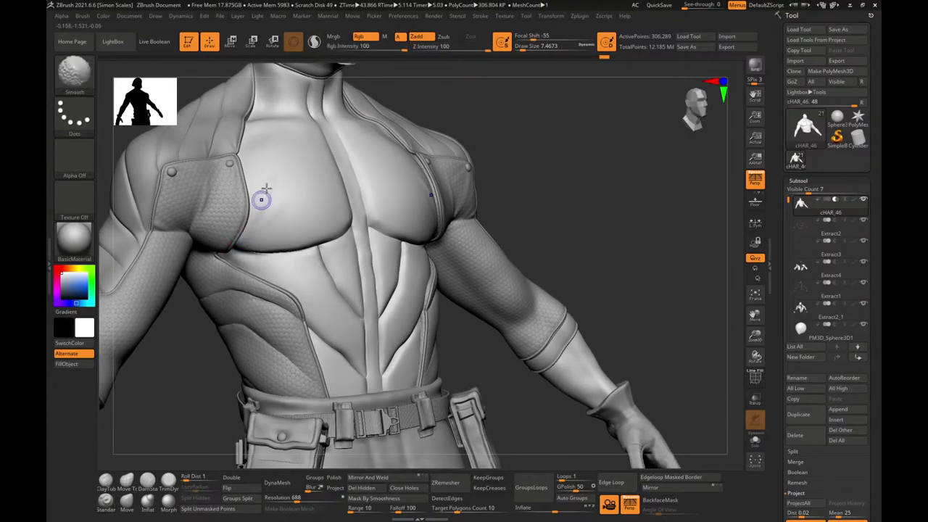
{"action": "mouse_move", "coordinate": [493, 92]}
{"action": "left_mouse_down"}
{"action": "mouse_move", "coordinate": [247, 164]}
{"action": "mouse_move", "coordinate": [337, 216]}
{"action": "left_mouse_up"}
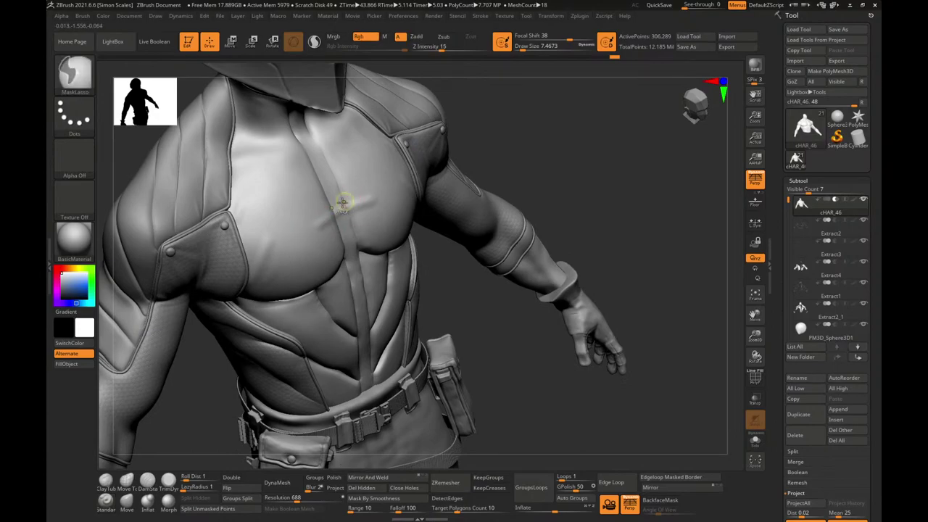
Step: Draw a raised ridge across the chest, smooth it, and resize the brush
{"action": "key", "text": "shift"}
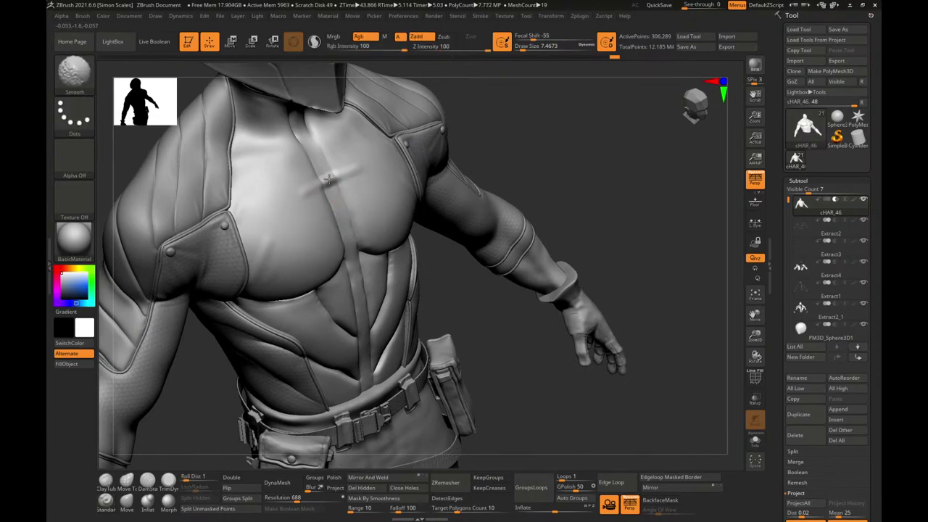
{"action": "left_click_drag", "start_coordinate": [351, 169], "coordinate": [280, 203]}
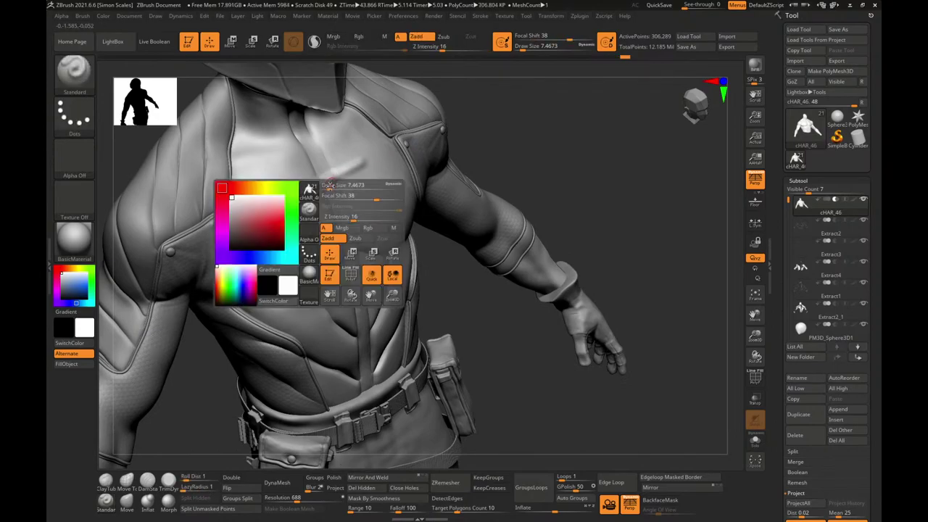
{"action": "key", "text": "shift"}
{"action": "mouse_move", "coordinate": [298, 194]}
{"action": "left_mouse_down", "text": "shift"}
{"action": "mouse_move", "coordinate": [307, 179]}
{"action": "mouse_move", "coordinate": [325, 176]}
{"action": "left_mouse_up", "text": "shift"}
{"action": "key", "text": "space"}
{"action": "key", "text": "space"}
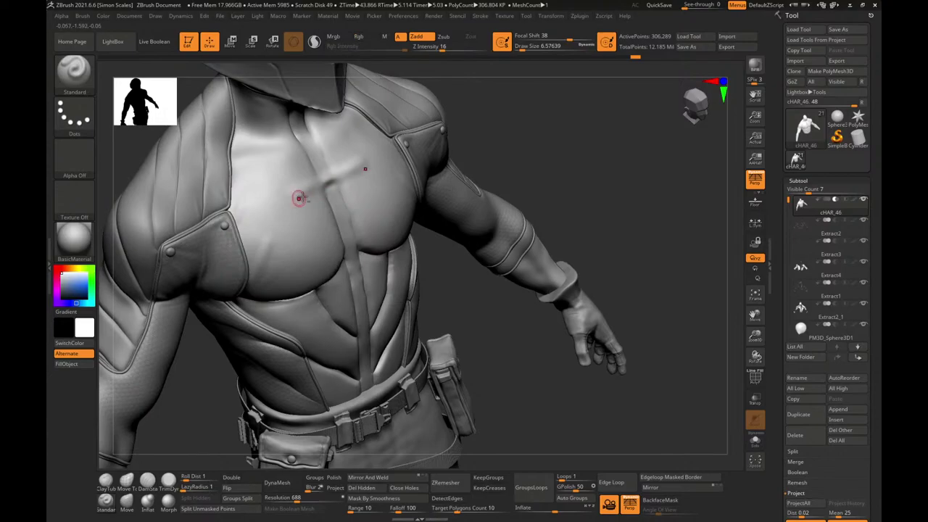
{"action": "key", "text": "space"}
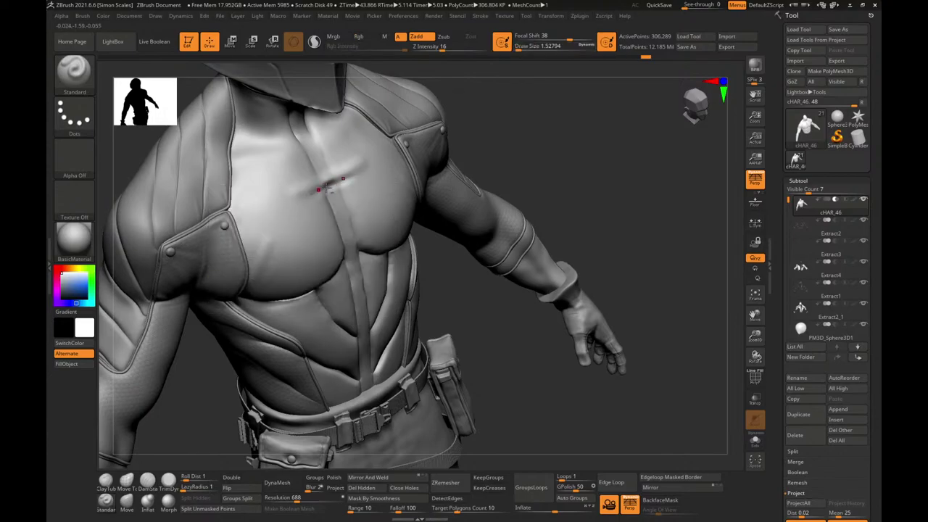
{"action": "key", "text": "space"}
Step: Sculpt an upper-chest crease, undo it, redo it lower, and soften it
{"action": "left_click_drag", "start_coordinate": [347, 171], "coordinate": [299, 190]}
{"action": "key", "text": "ctrl+z"}
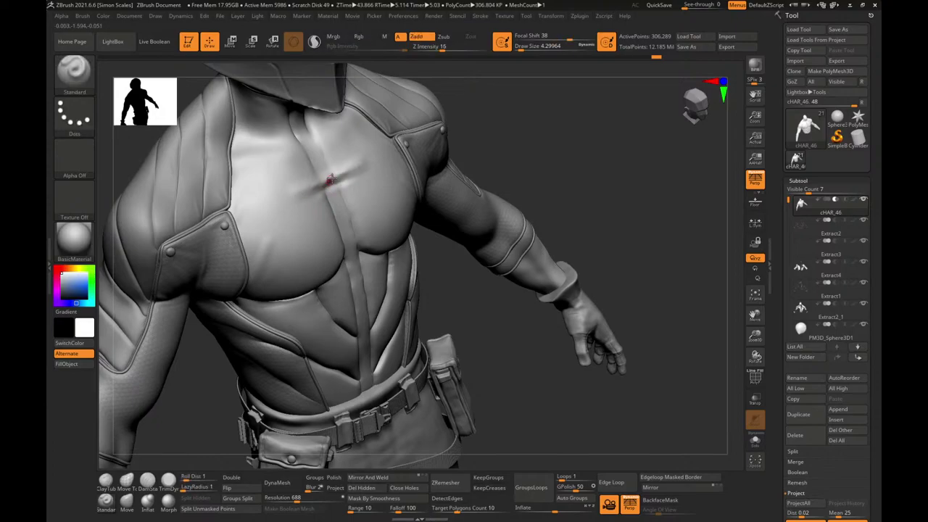
{"action": "left_click_drag", "start_coordinate": [328, 192], "coordinate": [305, 218]}
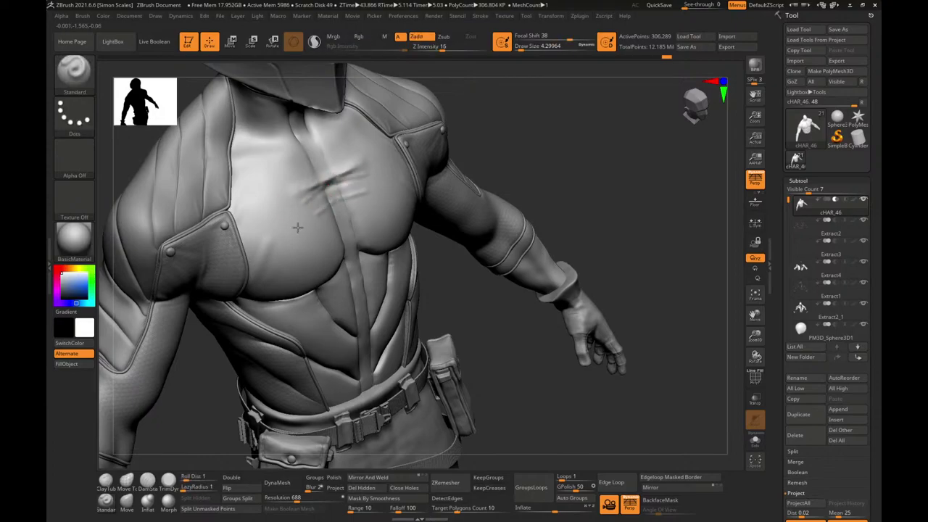
{"action": "key", "text": "shift"}
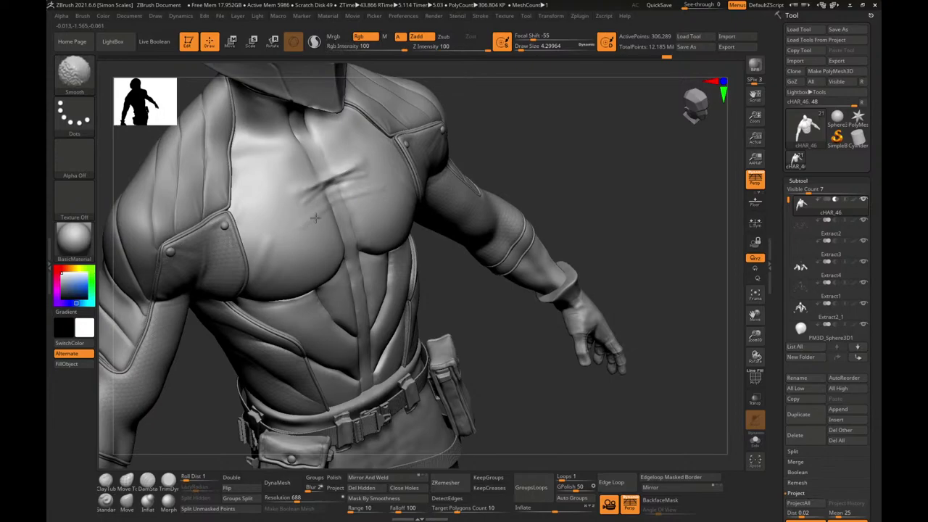
{"action": "mouse_move", "coordinate": [314, 185]}
{"action": "left_mouse_down", "text": "shift"}
{"action": "mouse_move", "coordinate": [305, 148]}
{"action": "mouse_move", "coordinate": [314, 147]}
{"action": "mouse_move", "coordinate": [269, 159]}
{"action": "left_mouse_up", "text": "shift"}
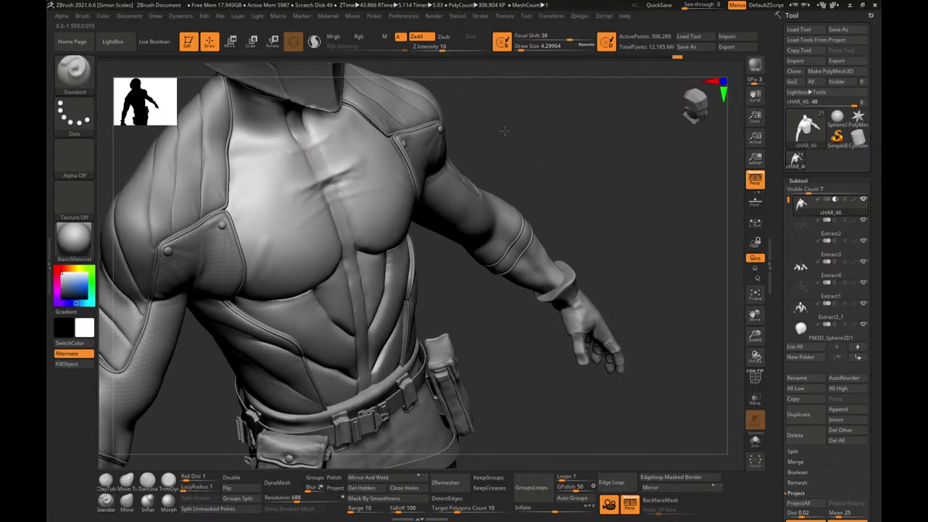
Step: Refit the view, dismiss the undo history warning, and zoom onto the torso front
{"action": "key", "text": "f"}
{"action": "left_click_drag", "start_coordinate": [452, 141], "coordinate": [452, 132]}
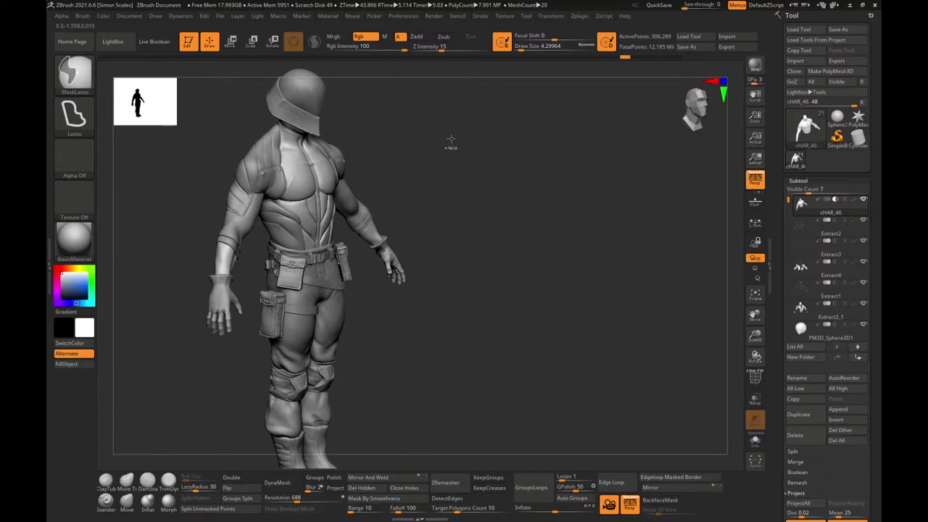
{"action": "left_click_drag", "start_coordinate": [450, 140], "coordinate": [406, 167]}
{"action": "key", "text": "space"}
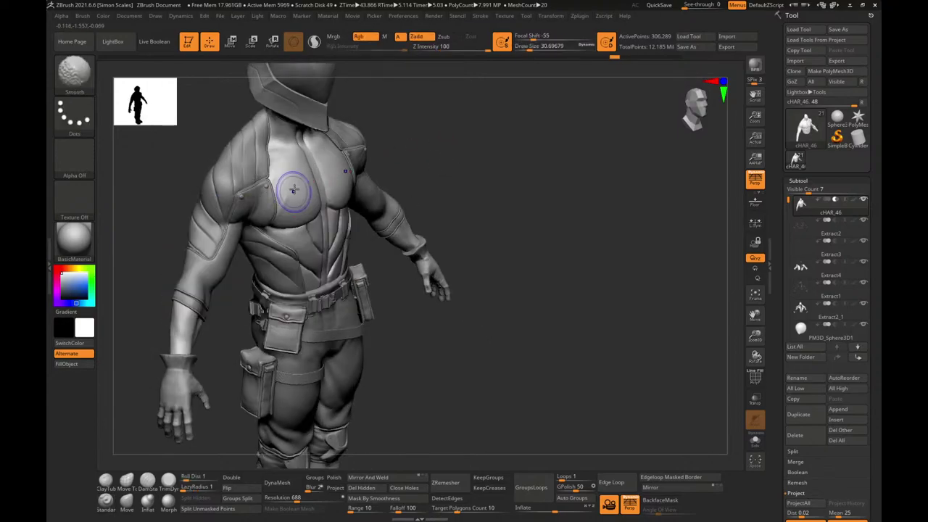
{"action": "left_click", "coordinate": [293, 193], "text": "shift"}
{"action": "left_click", "coordinate": [281, 214]}
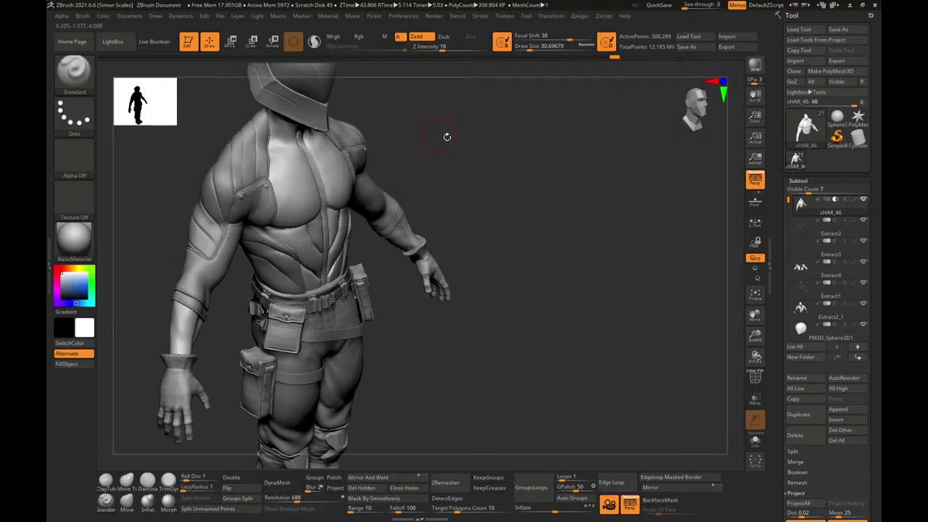
{"action": "mouse_move", "coordinate": [435, 145]}
{"action": "left_mouse_down"}
{"action": "mouse_move", "coordinate": [391, 125]}
{"action": "mouse_move", "coordinate": [331, 178]}
{"action": "left_mouse_up"}
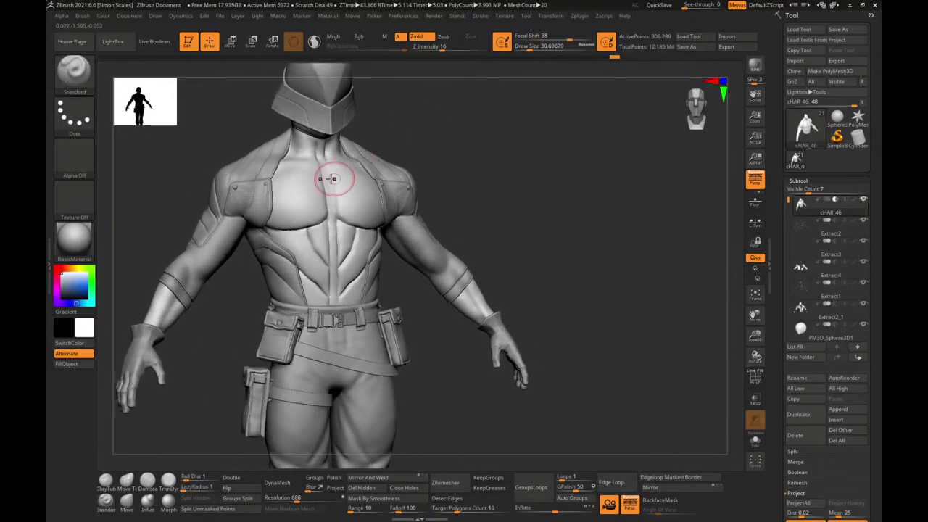
{"action": "mouse_move", "coordinate": [435, 140]}
{"action": "left_mouse_down"}
{"action": "mouse_move", "coordinate": [458, 152]}
{"action": "mouse_move", "coordinate": [269, 227]}
{"action": "left_mouse_up"}
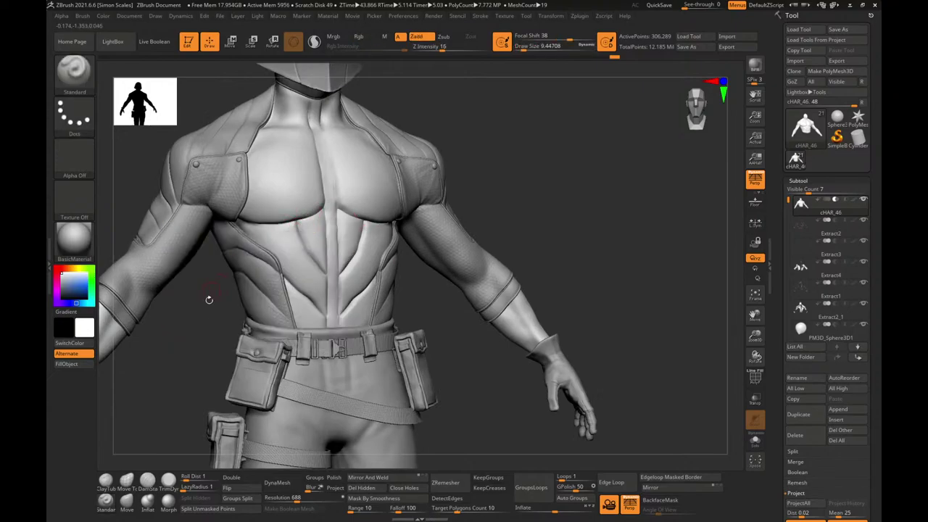
{"action": "left_click_drag", "start_coordinate": [210, 296], "coordinate": [277, 290]}
Step: Reduce the brush size and smooth the torso creases from several angles
{"action": "right_click", "coordinate": [277, 290]}
{"action": "right_click", "coordinate": [305, 222]}
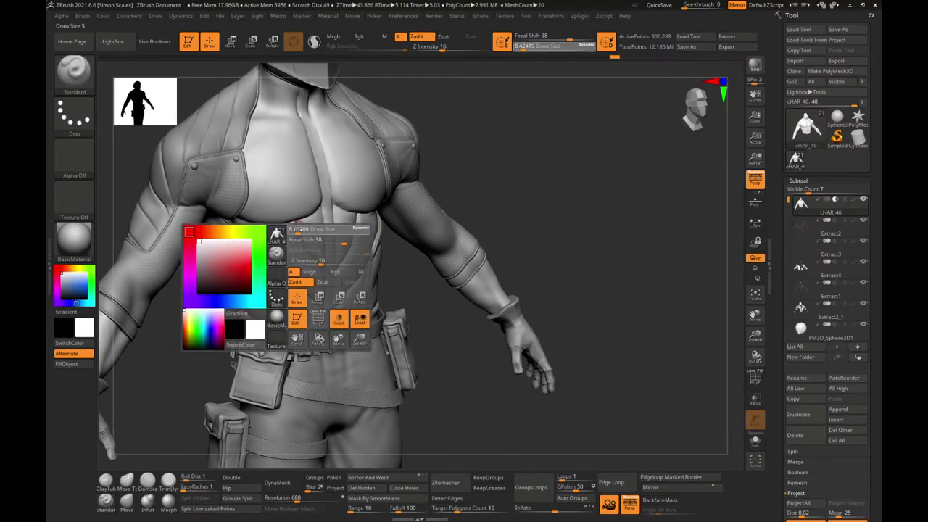
{"action": "right_click", "coordinate": [301, 226]}
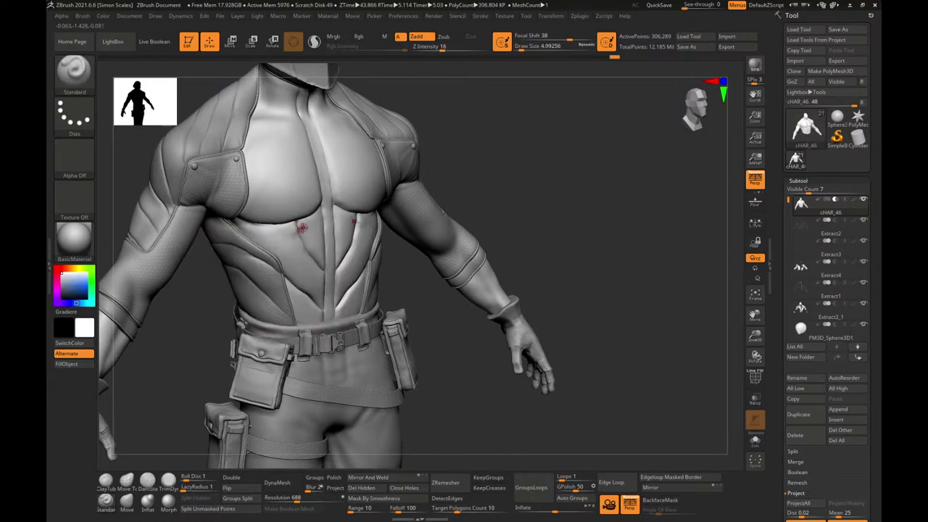
{"action": "key", "text": "shift"}
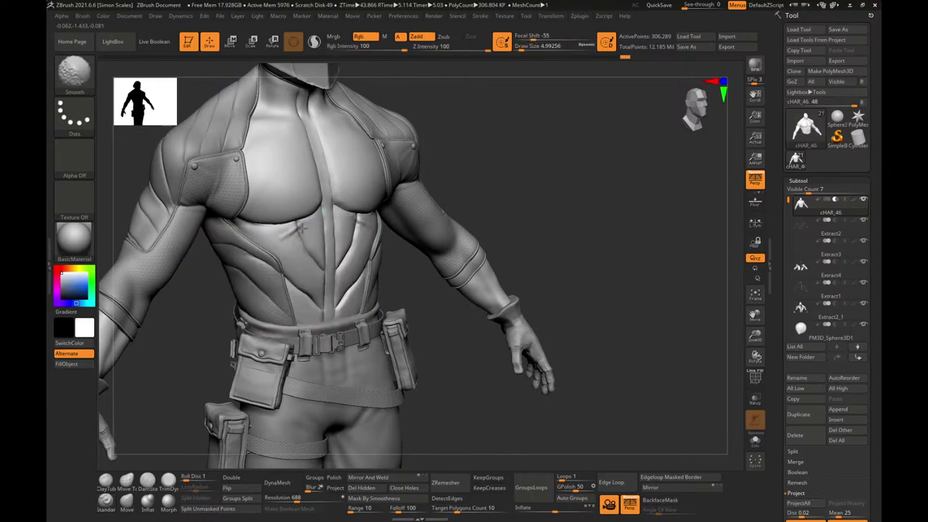
{"action": "left_click_drag", "start_coordinate": [186, 332], "coordinate": [245, 253]}
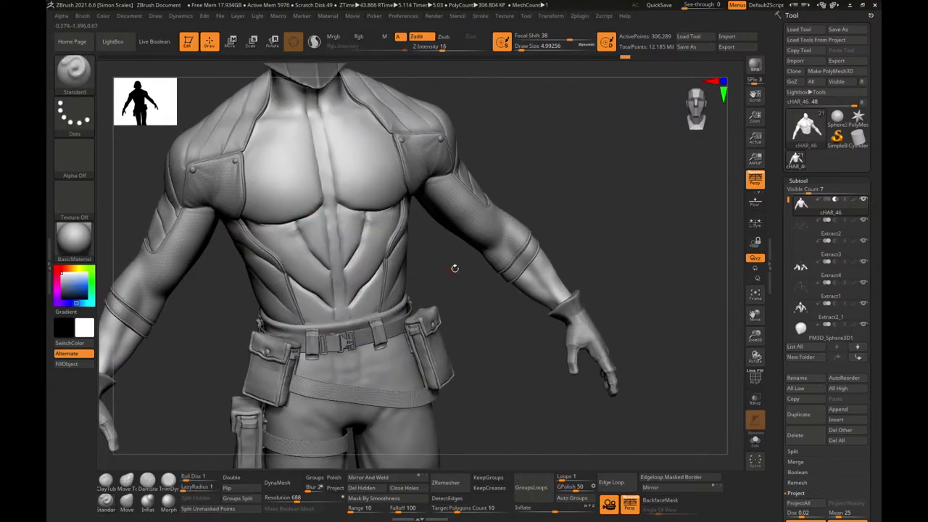
{"action": "left_click_drag", "start_coordinate": [454, 267], "coordinate": [415, 218]}
{"action": "left_click_drag", "start_coordinate": [476, 245], "coordinate": [419, 197]}
{"action": "right_click", "coordinate": [400, 215]}
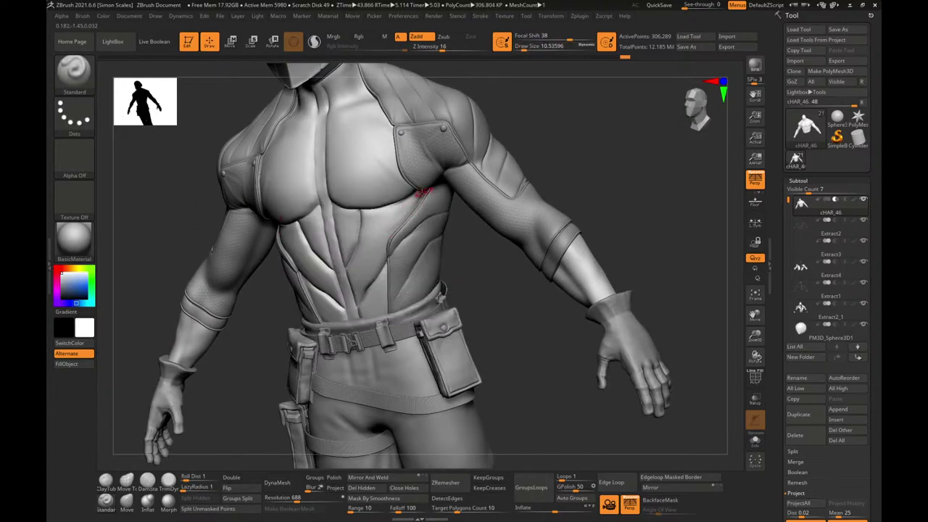
{"action": "key", "text": "shift"}
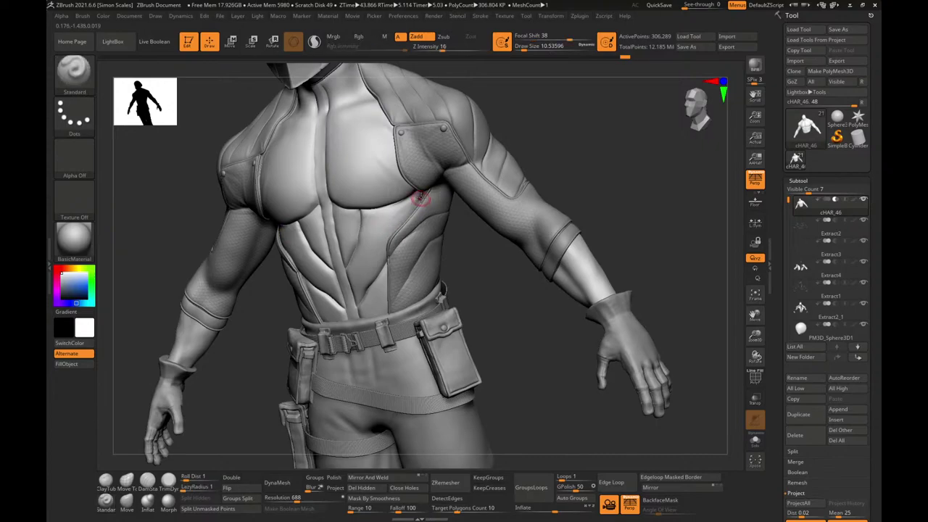
{"action": "key", "text": "shift"}
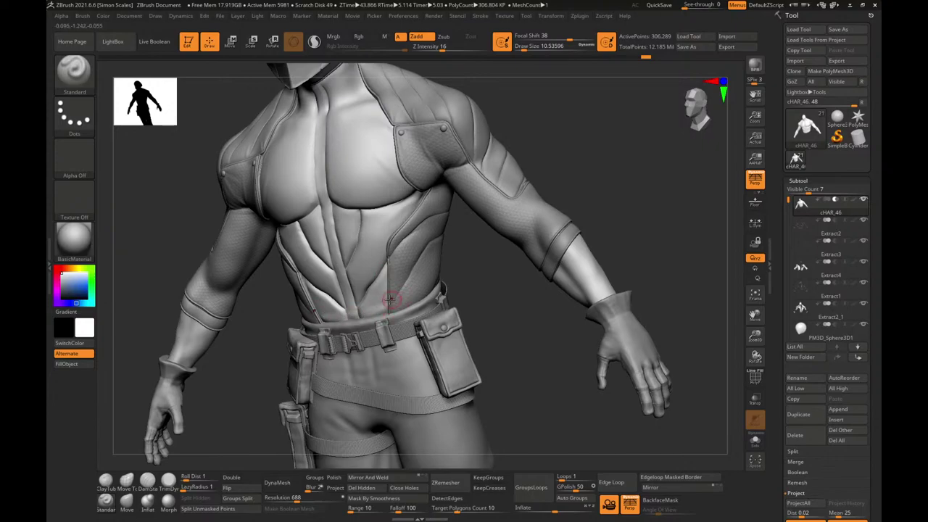
{"action": "key", "text": "shift"}
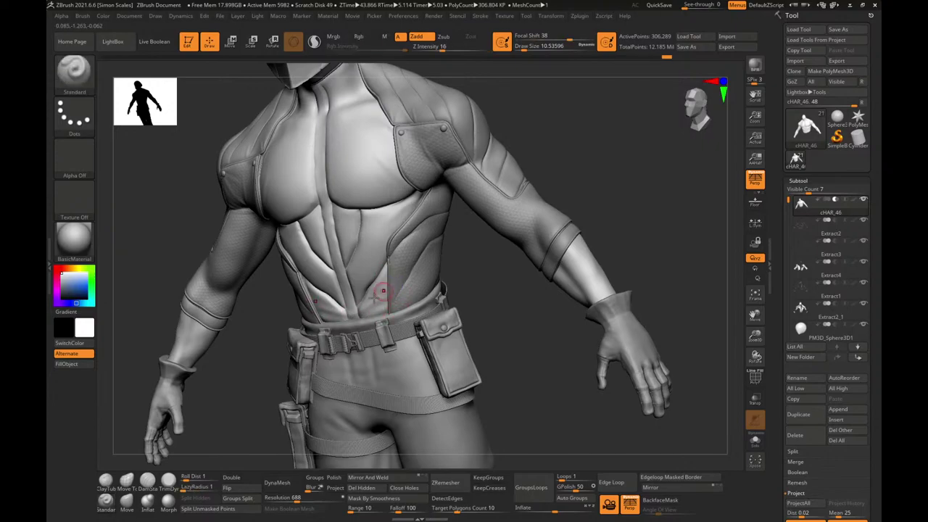
{"action": "mouse_move", "coordinate": [356, 310]}
{"action": "right_mouse_down"}
{"action": "mouse_move", "coordinate": [372, 300]}
{"action": "mouse_move", "coordinate": [395, 308]}
{"action": "mouse_move", "coordinate": [412, 341]}
{"action": "mouse_move", "coordinate": [294, 304]}
{"action": "right_mouse_up"}
Step: Select Extract4 and smooth its upper back by the shoulder seam, brush at about 9.45
{"action": "left_click", "coordinate": [308, 305], "text": "alt"}
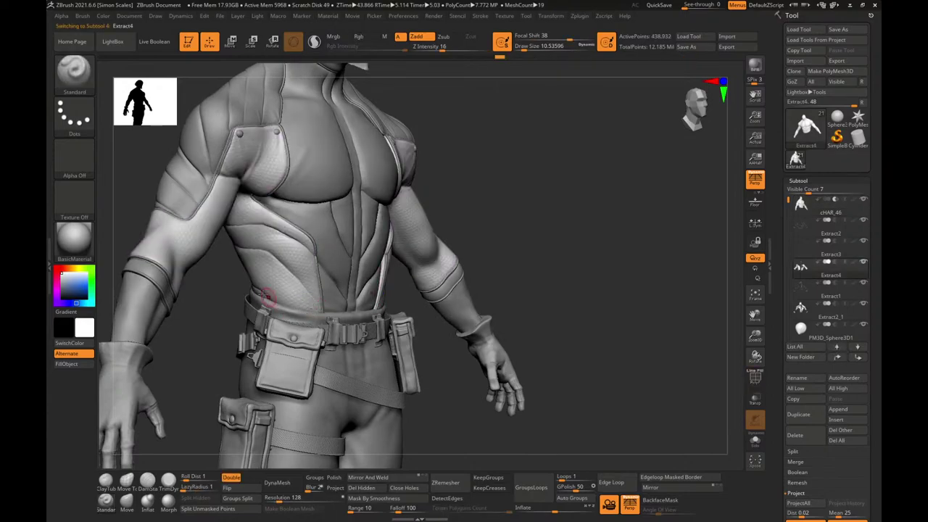
{"action": "right_click_drag", "start_coordinate": [245, 278], "coordinate": [261, 295]}
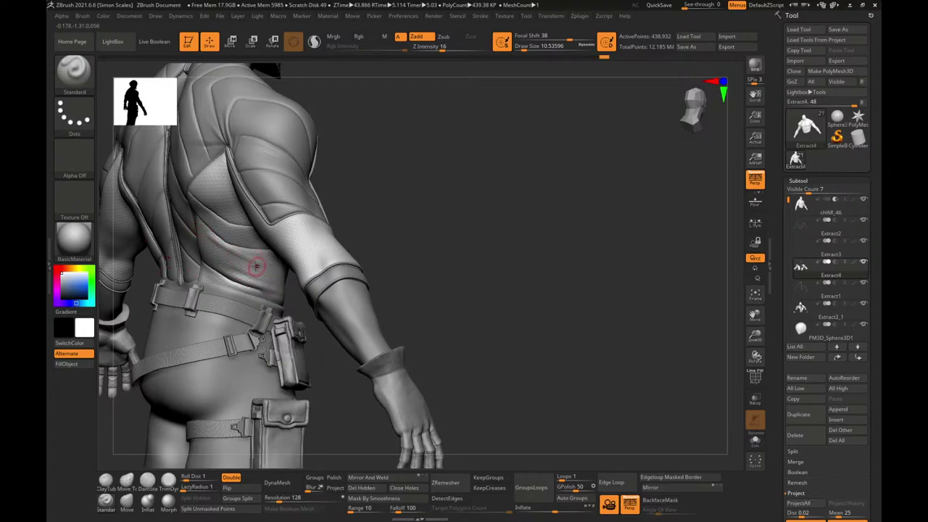
{"action": "key", "text": "shift"}
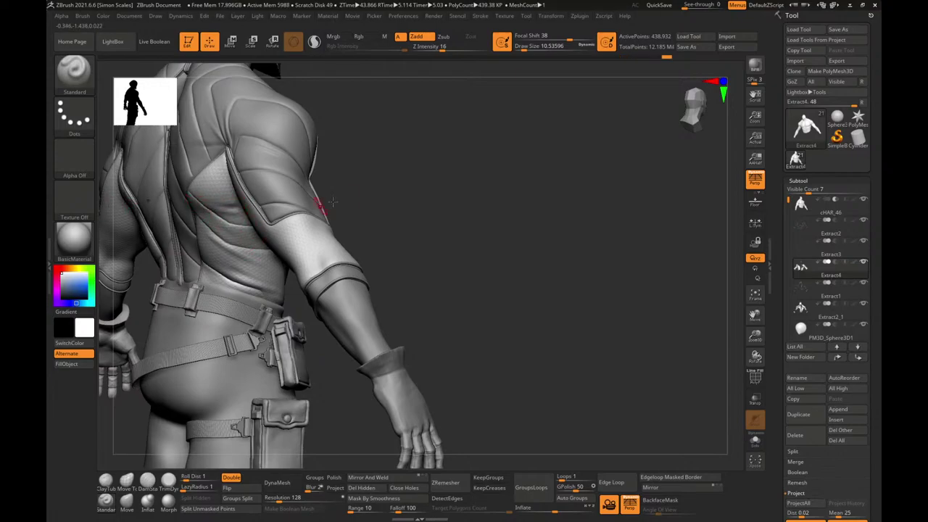
{"action": "right_click_drag", "start_coordinate": [301, 211], "coordinate": [227, 139]}
{"action": "left_click", "coordinate": [82, 16]}
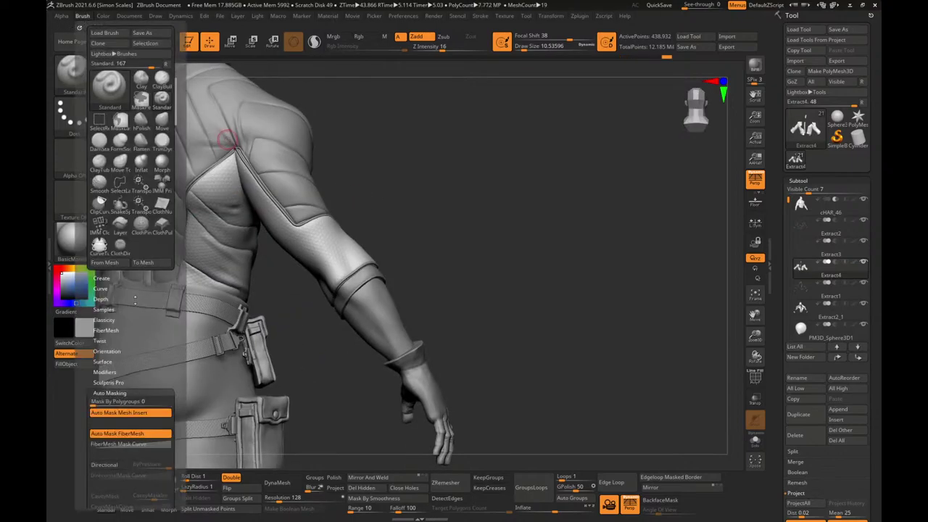
{"action": "right_click_drag", "start_coordinate": [239, 181], "coordinate": [207, 215]}
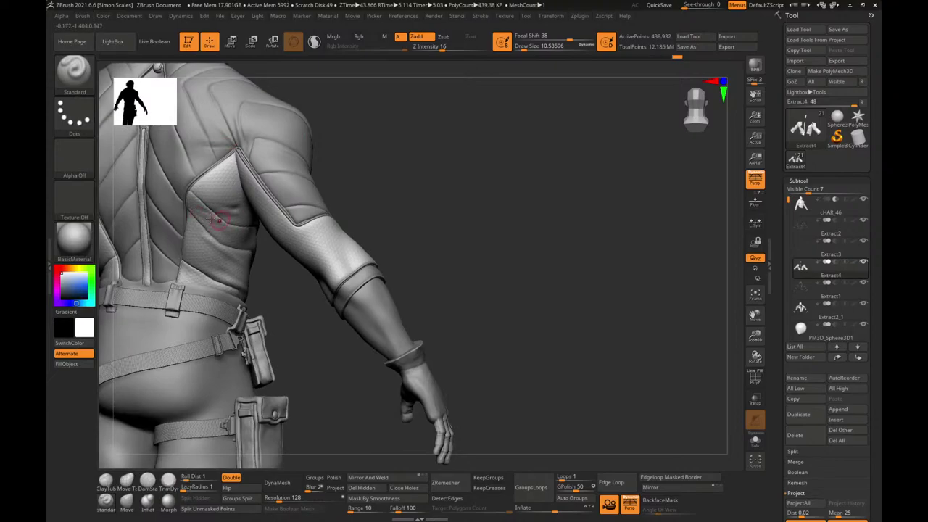
{"action": "right_click_drag", "start_coordinate": [297, 290], "coordinate": [233, 155]}
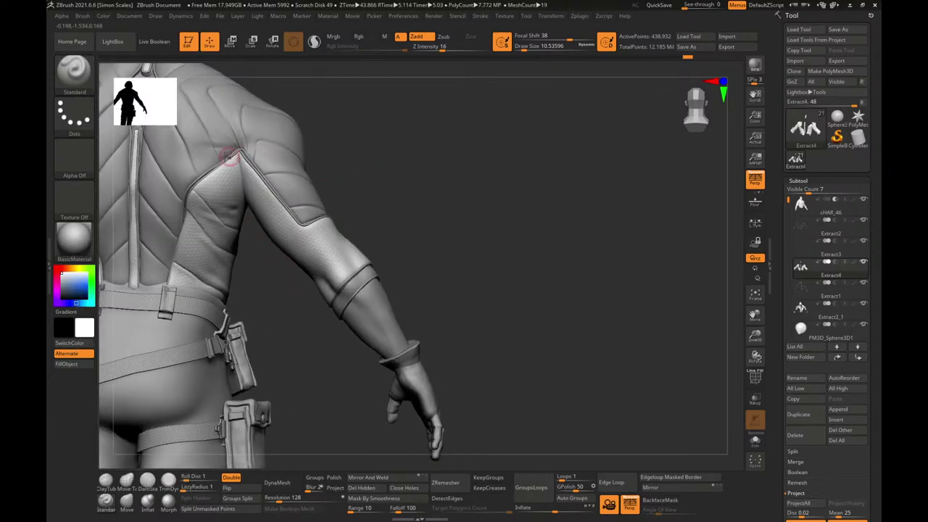
{"action": "mouse_move", "coordinate": [337, 107]}
{"action": "right_mouse_down", "text": "ctrl"}
{"action": "mouse_move", "coordinate": [408, 150]}
{"action": "mouse_move", "coordinate": [290, 155]}
{"action": "mouse_move", "coordinate": [273, 192]}
{"action": "right_mouse_up", "text": "ctrl"}
{"action": "key", "text": "space"}
{"action": "key", "text": "space"}
{"action": "key", "text": "space"}
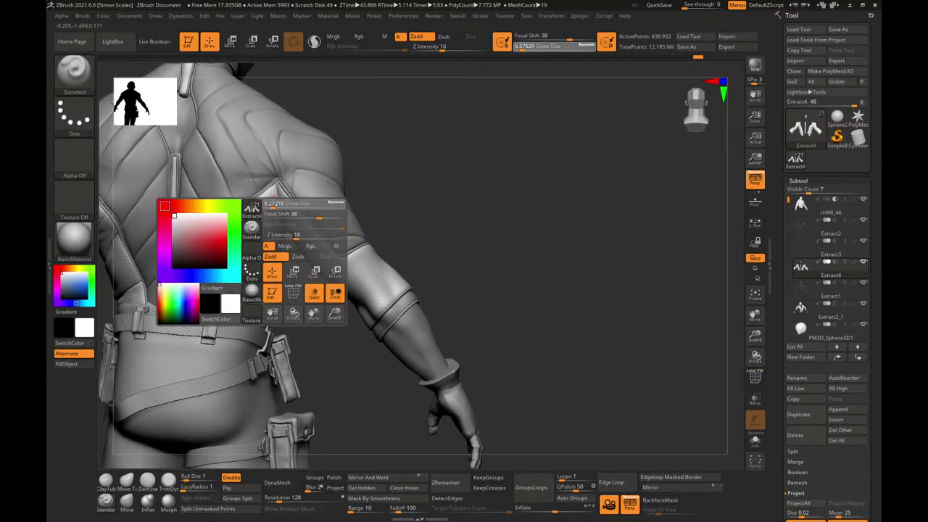
{"action": "key", "text": "space"}
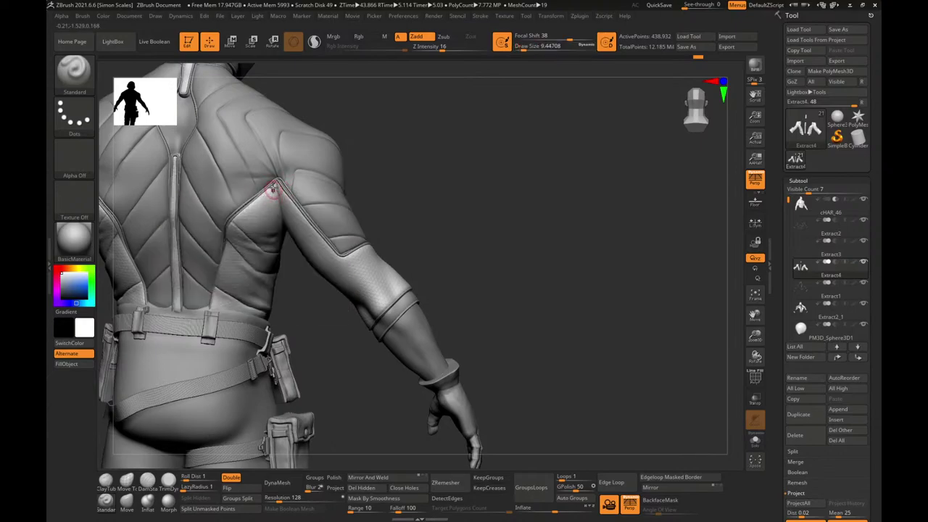
{"action": "mouse_move", "coordinate": [273, 197]}
{"action": "right_mouse_down"}
{"action": "mouse_move", "coordinate": [279, 240]}
{"action": "mouse_move", "coordinate": [289, 205]}
{"action": "right_mouse_up"}
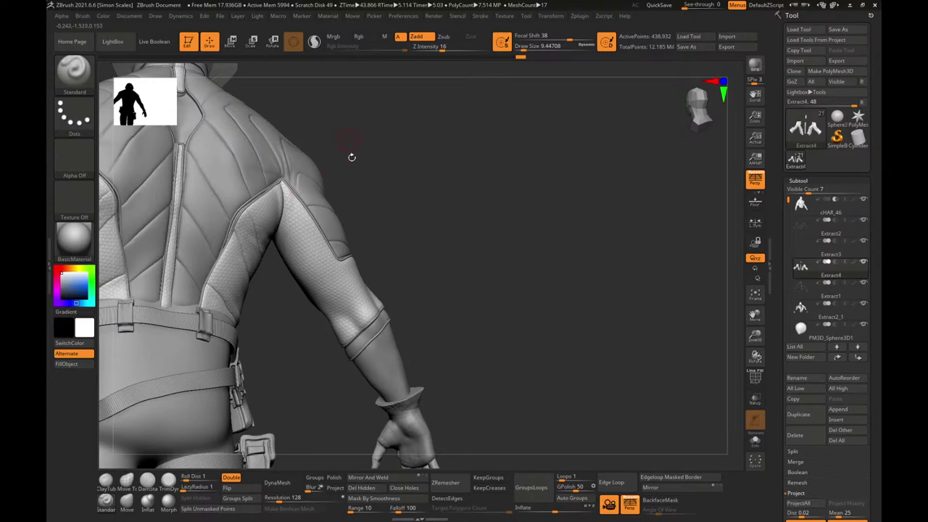
Step: Inspect the shoulder and upper arm, briefly soloing the dark sleeve extract
{"action": "right_click_drag", "start_coordinate": [352, 146], "coordinate": [259, 224]}
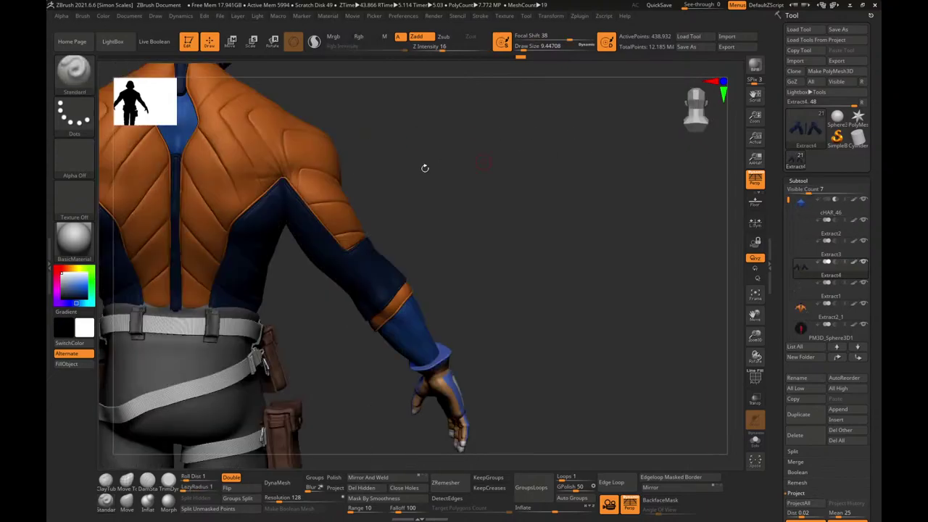
{"action": "right_click_drag", "start_coordinate": [305, 175], "coordinate": [406, 191]}
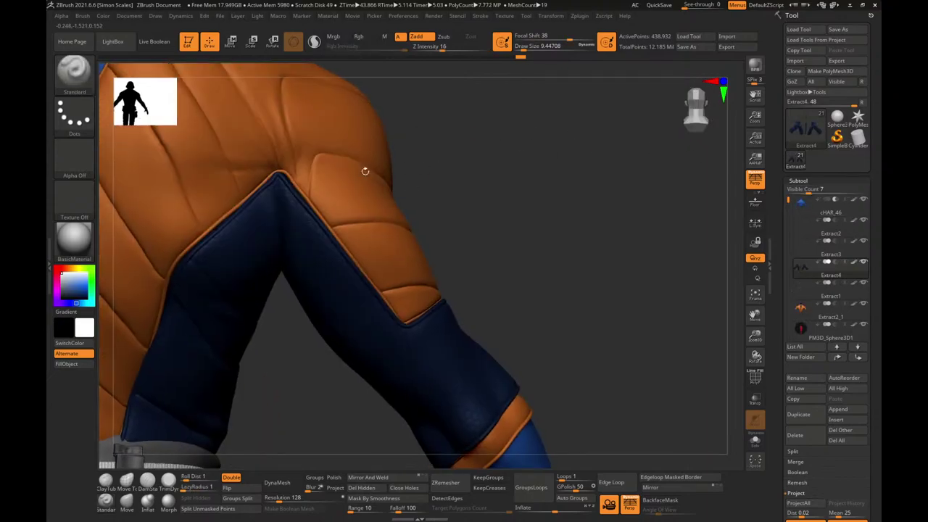
{"action": "right_click_drag", "start_coordinate": [454, 152], "coordinate": [484, 139]}
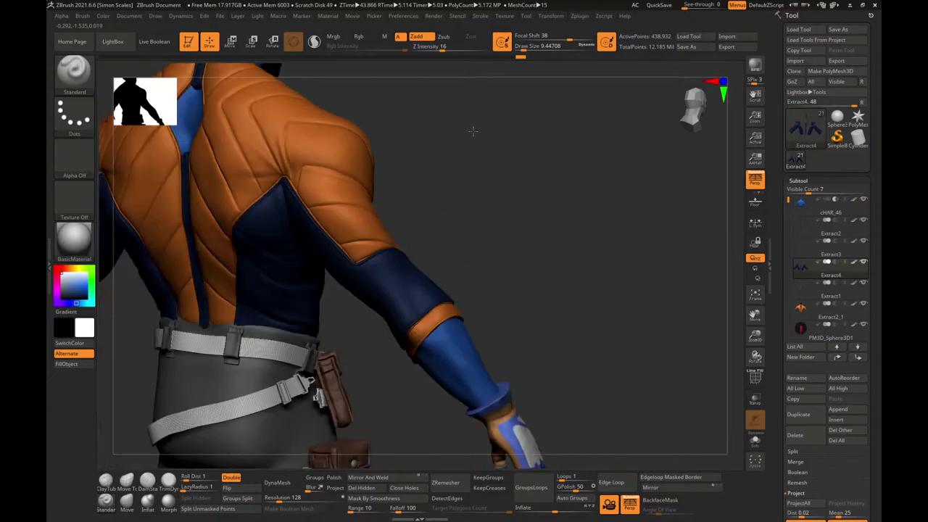
{"action": "right_click_drag", "start_coordinate": [473, 129], "coordinate": [473, 122]}
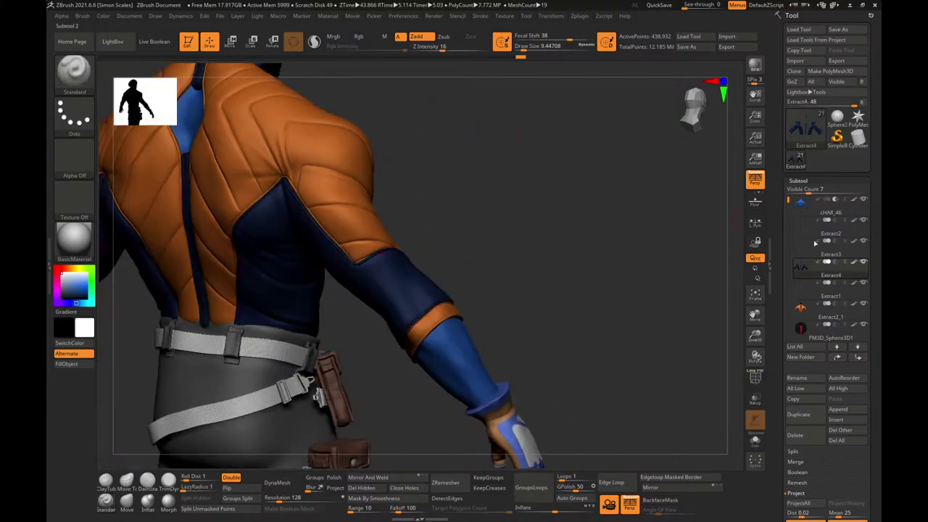
{"action": "left_click", "coordinate": [863, 263], "text": "shift"}
{"action": "left_click", "coordinate": [863, 263], "text": "shift"}
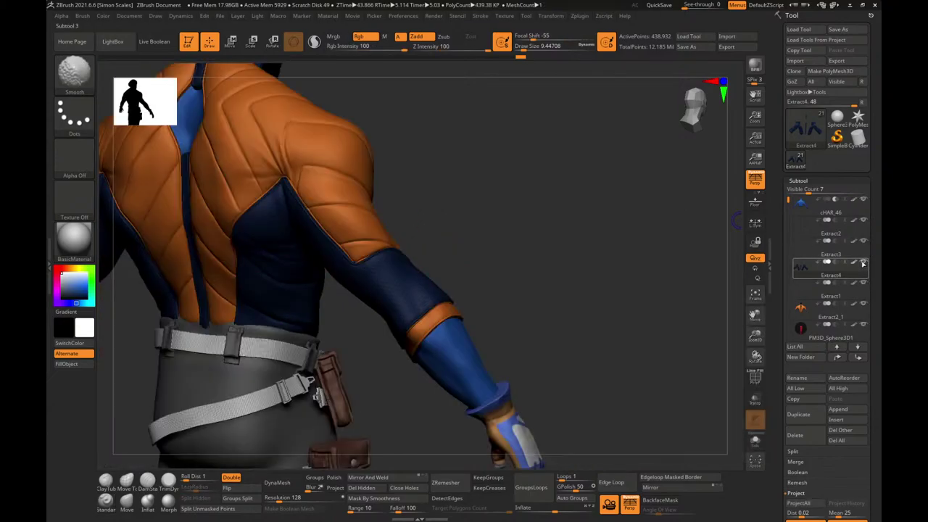
{"action": "mouse_move", "coordinate": [557, 235]}
{"action": "right_mouse_down"}
{"action": "mouse_move", "coordinate": [472, 191]}
{"action": "mouse_move", "coordinate": [405, 195]}
{"action": "mouse_move", "coordinate": [312, 127]}
{"action": "right_mouse_up"}
Step: Select the helmet and Divide it once, to SDiv 2 with 257,514 points
{"action": "left_click", "coordinate": [311, 127], "text": "alt"}
{"action": "mouse_move", "coordinate": [385, 120]}
{"action": "right_mouse_down"}
{"action": "mouse_move", "coordinate": [414, 159]}
{"action": "mouse_move", "coordinate": [416, 147]}
{"action": "mouse_move", "coordinate": [455, 186]}
{"action": "mouse_move", "coordinate": [474, 176]}
{"action": "mouse_move", "coordinate": [435, 184]}
{"action": "right_mouse_up"}
{"action": "left_click", "coordinate": [798, 180]}
{"action": "left_click", "coordinate": [802, 190]}
{"action": "left_click", "coordinate": [804, 268]}
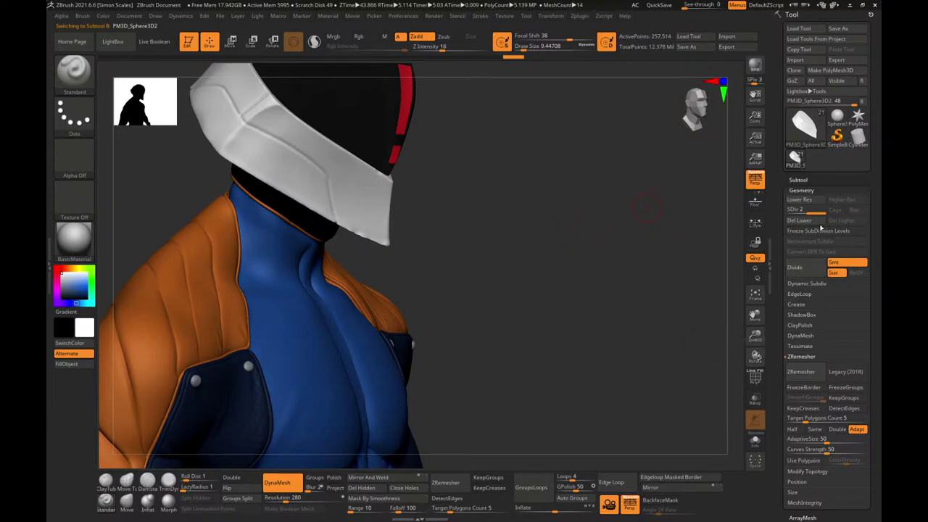
Step: Try DynaMesh on the helmet, undo it, and lasso-mask part of the helmet
{"action": "left_click", "coordinate": [800, 336]}
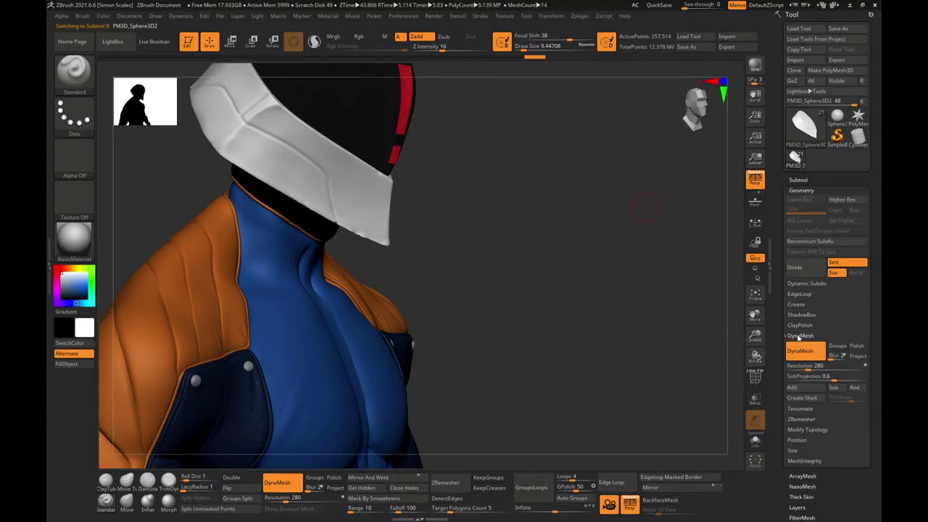
{"action": "left_click", "coordinate": [811, 352]}
{"action": "key", "text": "ctrl+z"}
{"action": "mouse_move", "coordinate": [502, 197]}
{"action": "left_mouse_down", "text": "ctrl"}
{"action": "mouse_move", "coordinate": [519, 277]}
{"action": "mouse_move", "coordinate": [468, 199]}
{"action": "mouse_move", "coordinate": [472, 209]}
{"action": "mouse_move", "coordinate": [500, 210]}
{"action": "mouse_move", "coordinate": [347, 240]}
{"action": "mouse_move", "coordinate": [618, 166]}
{"action": "left_mouse_up", "text": "ctrl"}
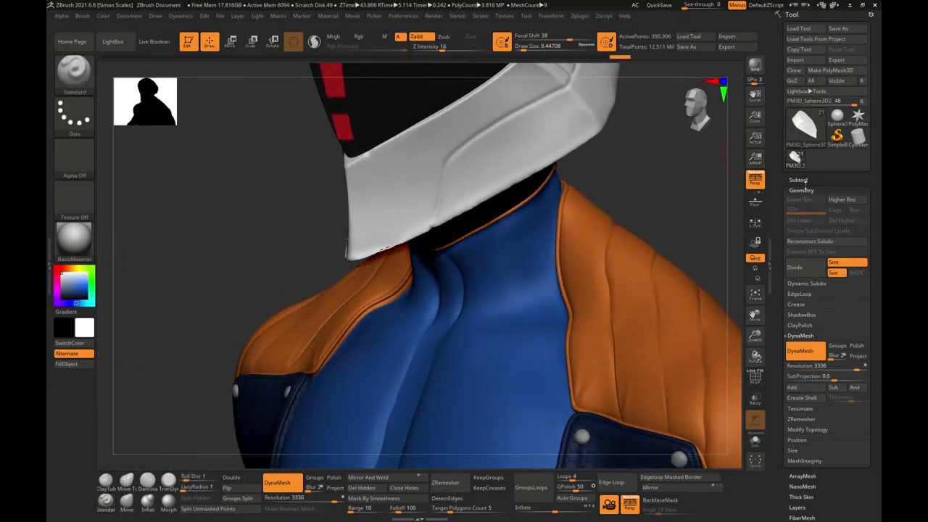
Step: Solo the visor in the Subtool list and switch to the hPolish brush
{"action": "left_click", "coordinate": [799, 179]}
{"action": "left_click", "coordinate": [854, 281], "text": "shift"}
{"action": "mouse_move", "coordinate": [338, 286]}
{"action": "left_mouse_down"}
{"action": "mouse_move", "coordinate": [312, 286]}
{"action": "mouse_move", "coordinate": [338, 288]}
{"action": "mouse_move", "coordinate": [348, 332]}
{"action": "mouse_move", "coordinate": [430, 290]}
{"action": "mouse_move", "coordinate": [379, 292]}
{"action": "left_mouse_up"}
{"action": "key", "text": "b"}
{"action": "key", "text": "h"}
{"action": "key", "text": "p"}
{"action": "key", "text": "ctrl+shift"}
Step: Trim the visor tip along a curve with ClipCurve
{"action": "key", "text": "ctrl+shift+b"}
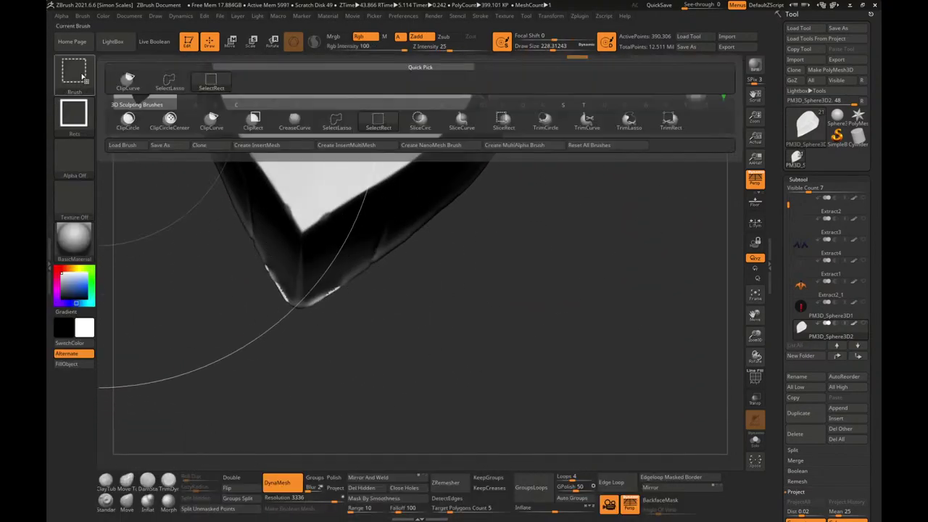
{"action": "left_click", "coordinate": [211, 120]}
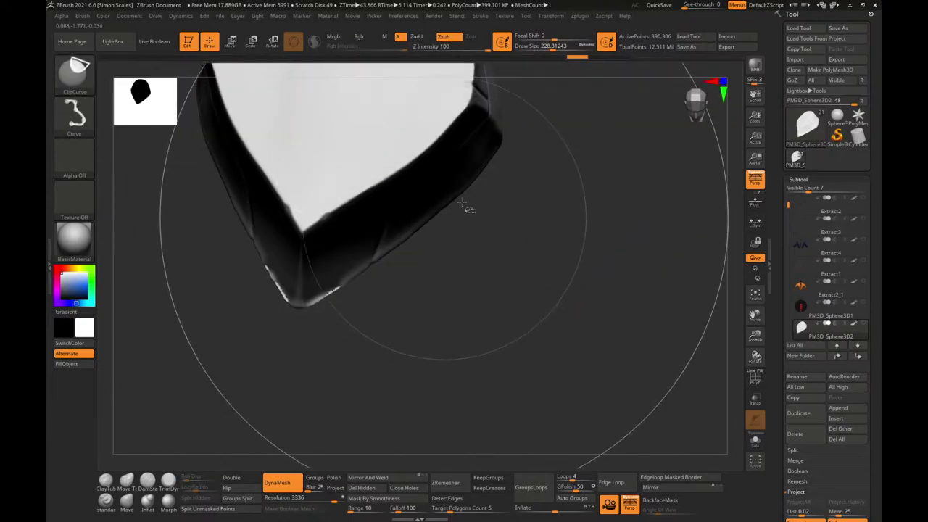
{"action": "left_click_drag", "start_coordinate": [475, 190], "coordinate": [278, 331], "text": "ctrl+shift"}
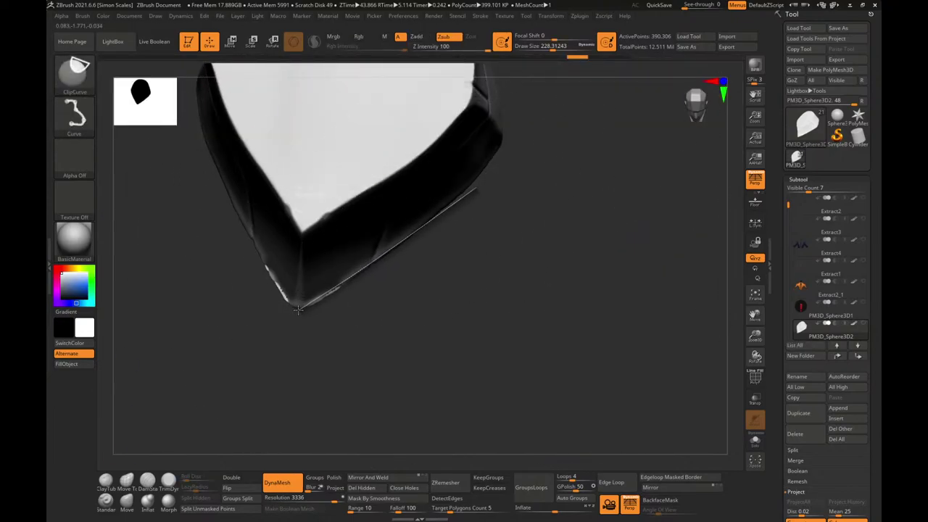
{"action": "left_click_drag", "start_coordinate": [290, 313], "coordinate": [282, 326], "text": "ctrl+shift"}
{"action": "mouse_move", "coordinate": [312, 353]}
{"action": "left_mouse_down"}
{"action": "mouse_move", "coordinate": [286, 244]}
{"action": "mouse_move", "coordinate": [293, 288]}
{"action": "left_mouse_up"}
{"action": "mouse_move", "coordinate": [426, 260]}
{"action": "left_mouse_down"}
{"action": "mouse_move", "coordinate": [395, 288]}
{"action": "mouse_move", "coordinate": [374, 278]}
{"action": "mouse_move", "coordinate": [388, 249]}
{"action": "mouse_move", "coordinate": [366, 248]}
{"action": "left_mouse_up"}
Step: Polish flat panelled planes into the visor with hPolish, Draw Size about 11 then 21
{"action": "key", "text": "b"}
{"action": "key", "text": "space"}
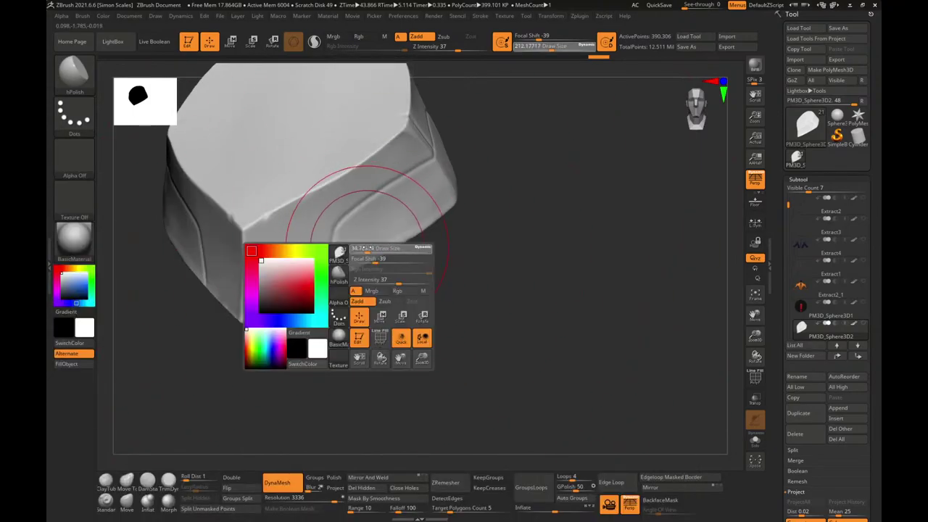
{"action": "key", "text": "space"}
{"action": "left_click_drag", "start_coordinate": [453, 228], "coordinate": [440, 227]}
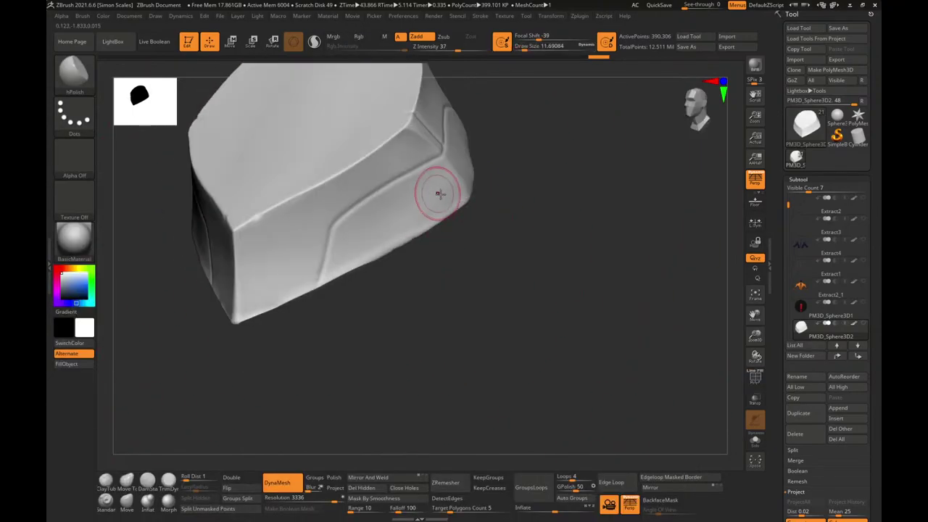
{"action": "mouse_move", "coordinate": [411, 297]}
{"action": "left_mouse_down"}
{"action": "mouse_move", "coordinate": [388, 322]}
{"action": "mouse_move", "coordinate": [388, 309]}
{"action": "mouse_move", "coordinate": [388, 319]}
{"action": "left_mouse_up"}
{"action": "left_click_drag", "start_coordinate": [372, 331], "coordinate": [373, 338]}
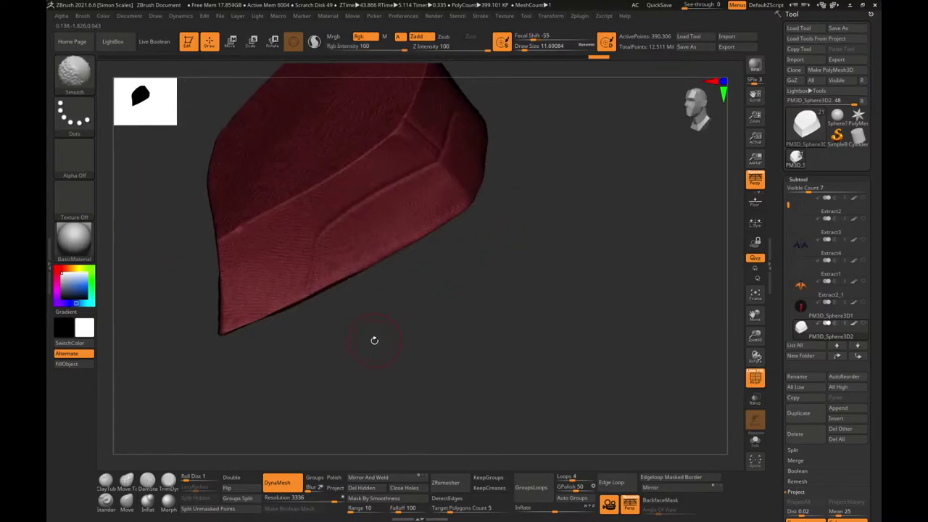
{"action": "left_click_drag", "start_coordinate": [386, 289], "coordinate": [264, 293]}
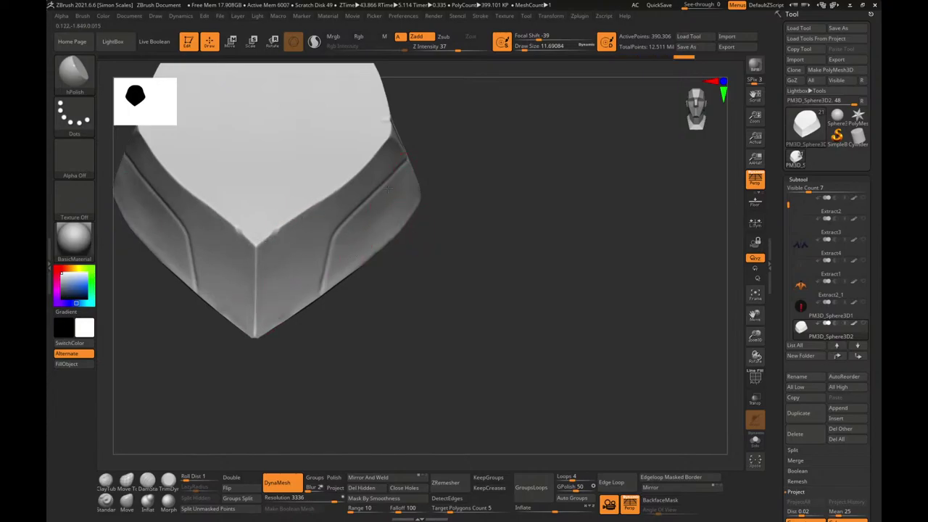
{"action": "mouse_move", "coordinate": [388, 253]}
{"action": "left_mouse_down"}
{"action": "mouse_move", "coordinate": [402, 263]}
{"action": "mouse_move", "coordinate": [274, 265]}
{"action": "mouse_move", "coordinate": [398, 261]}
{"action": "left_mouse_up"}
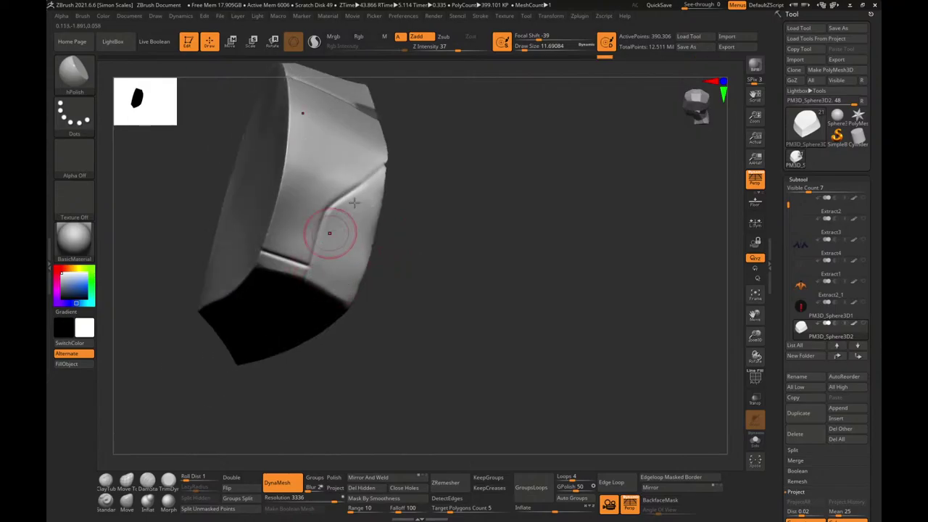
{"action": "key", "text": "space"}
{"action": "left_click_drag", "start_coordinate": [355, 195], "coordinate": [370, 195]}
{"action": "left_click_drag", "start_coordinate": [413, 167], "coordinate": [456, 149]}
Step: In the Notepad names list, select 'Steel Jaws', then return to ZBrush
{"action": "key", "text": "alt+Tab"}
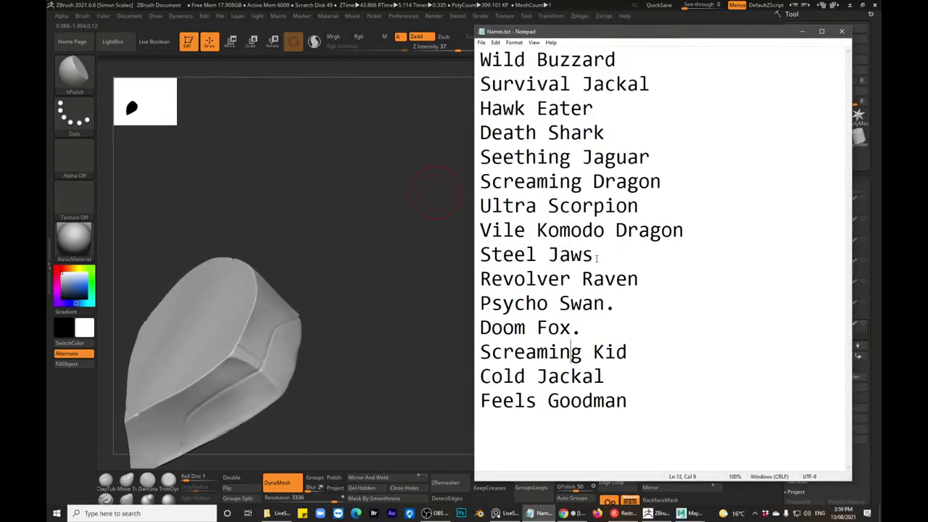
{"action": "left_click_drag", "start_coordinate": [595, 256], "coordinate": [490, 260]}
{"action": "key", "text": "alt+Tab"}
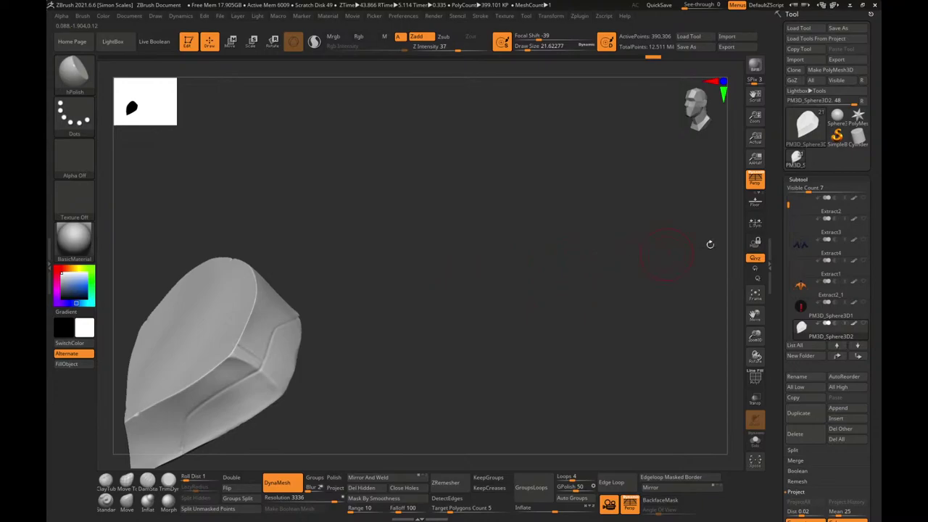
Step: Unhide all subtools, frame the figure, and select the body subtool, viewing the chest
{"action": "left_click", "coordinate": [863, 302], "text": "shift"}
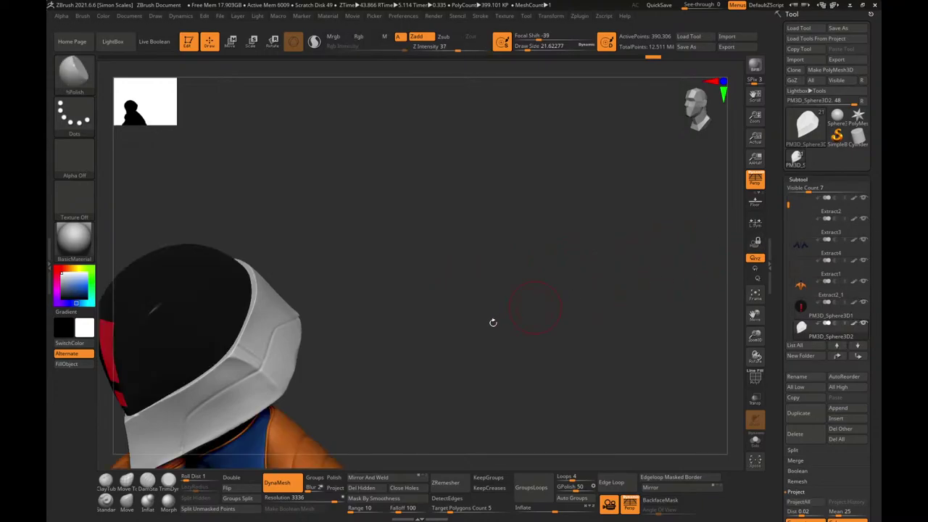
{"action": "key", "text": "f"}
{"action": "left_click_drag", "start_coordinate": [506, 330], "coordinate": [551, 190]}
{"action": "left_click", "coordinate": [516, 178], "text": "alt"}
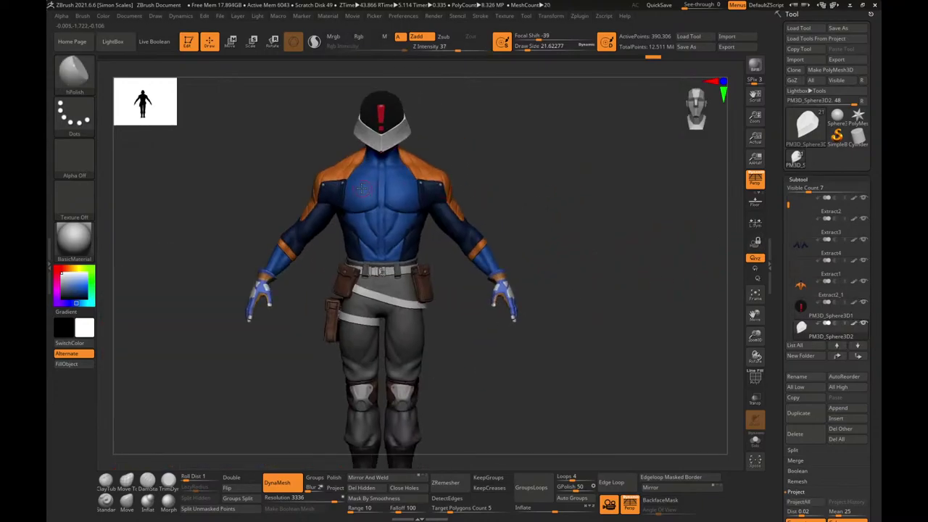
{"action": "left_click_drag", "start_coordinate": [489, 139], "coordinate": [298, 255], "text": "alt"}
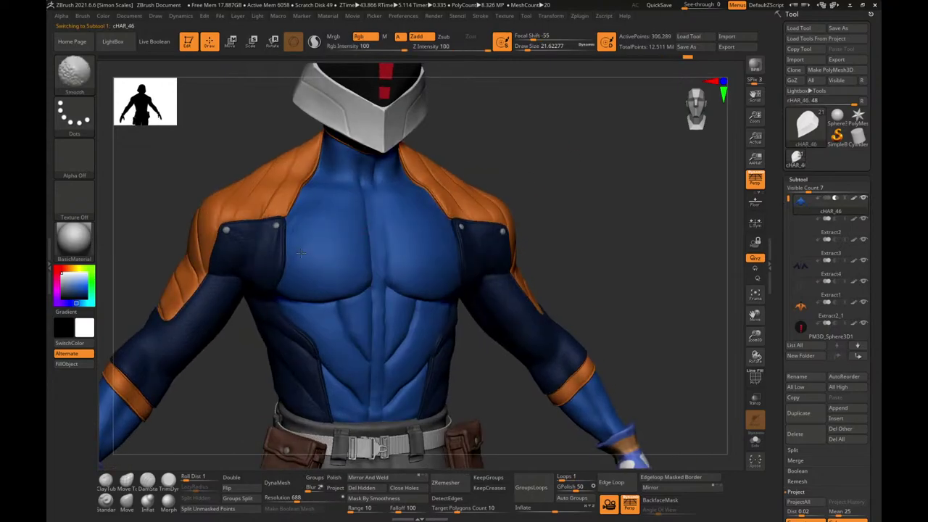
{"action": "left_click_drag", "start_coordinate": [298, 209], "coordinate": [311, 218], "text": "alt"}
{"action": "mouse_move", "coordinate": [575, 166]}
{"action": "left_mouse_down"}
{"action": "mouse_move", "coordinate": [509, 126]}
{"action": "mouse_move", "coordinate": [489, 201]}
{"action": "mouse_move", "coordinate": [504, 155]}
{"action": "mouse_move", "coordinate": [488, 167]}
{"action": "mouse_move", "coordinate": [522, 155]}
{"action": "mouse_move", "coordinate": [506, 162]}
{"action": "left_mouse_up"}
Step: In Names.txt, try 'Cold Jackal', then select 'Screaming Kid', switching back and forth with ZBrush
{"action": "key", "text": "alt+Tab"}
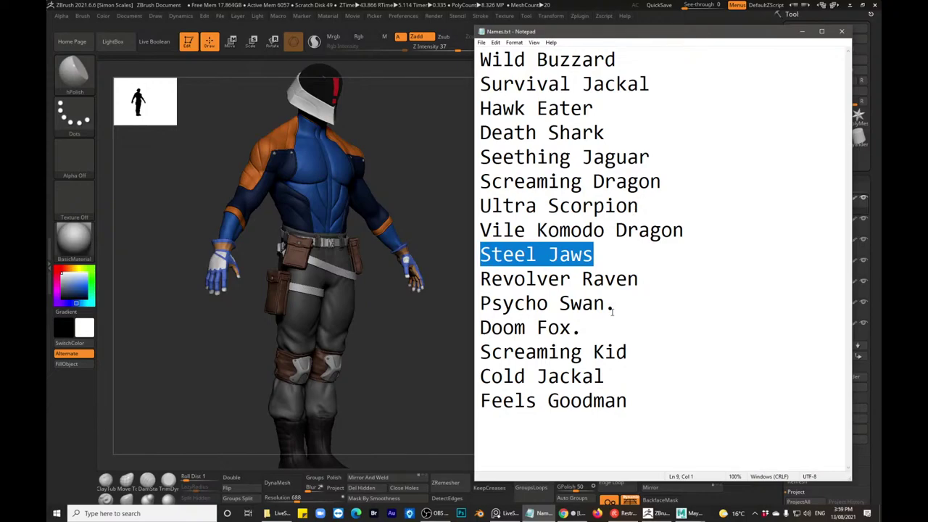
{"action": "left_click_drag", "start_coordinate": [605, 376], "coordinate": [485, 382]}
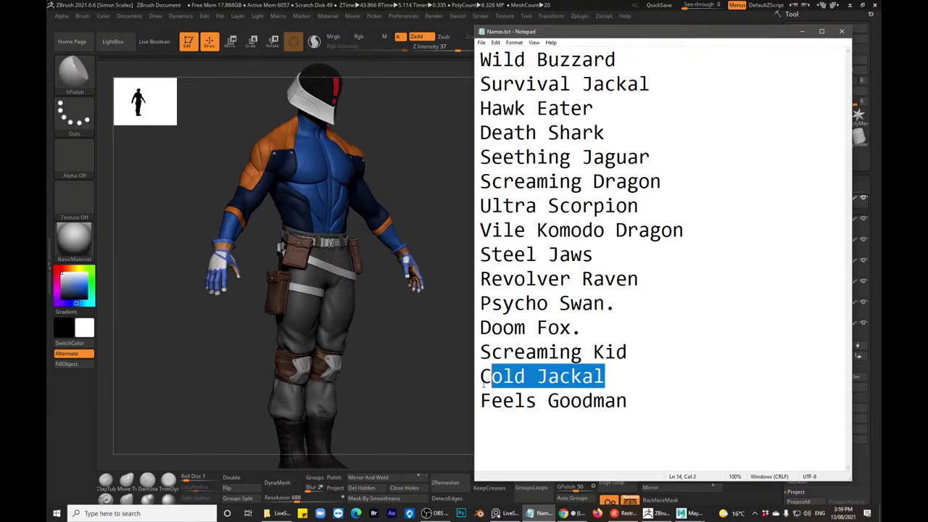
{"action": "left_click", "coordinate": [481, 279]}
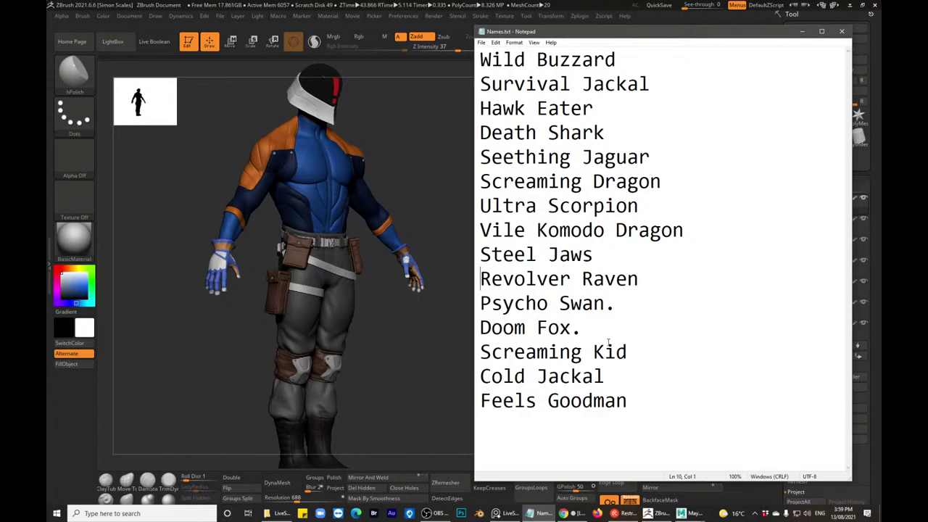
{"action": "left_click_drag", "start_coordinate": [633, 354], "coordinate": [489, 357]}
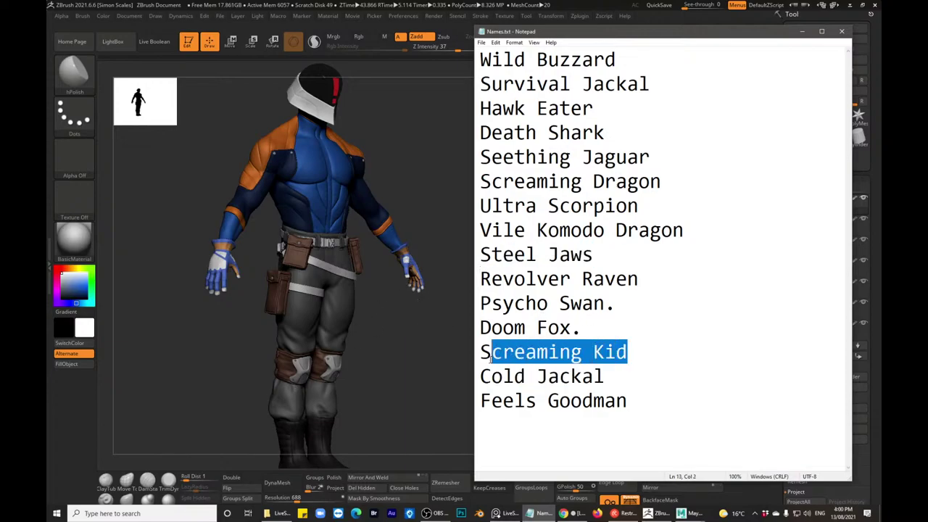
{"action": "left_click", "coordinate": [401, 383]}
{"action": "left_click_drag", "start_coordinate": [455, 278], "coordinate": [419, 279]}
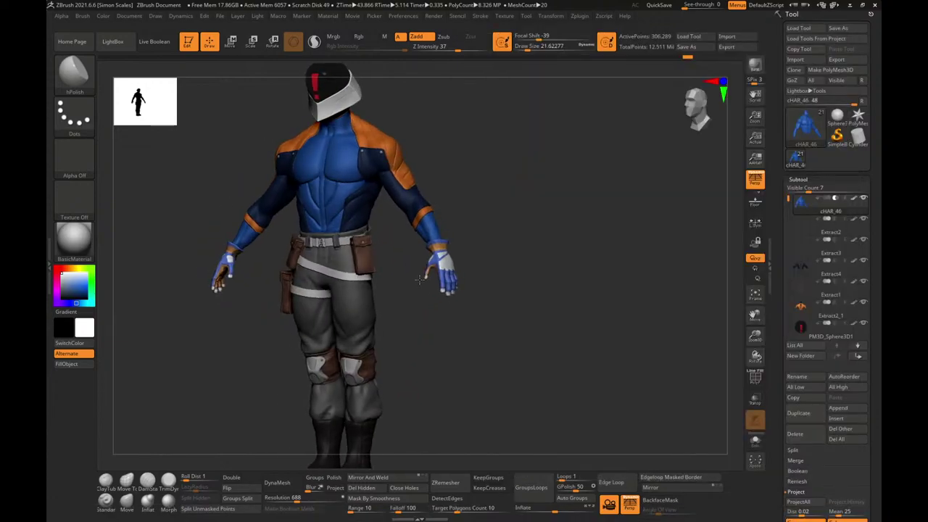
{"action": "left_click_drag", "start_coordinate": [414, 311], "coordinate": [414, 316]}
{"action": "key", "text": "alt+Tab"}
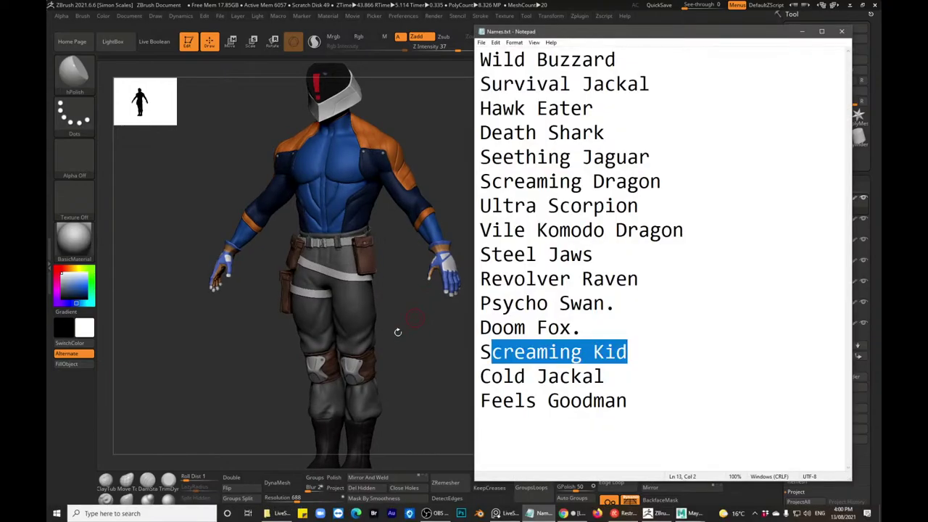
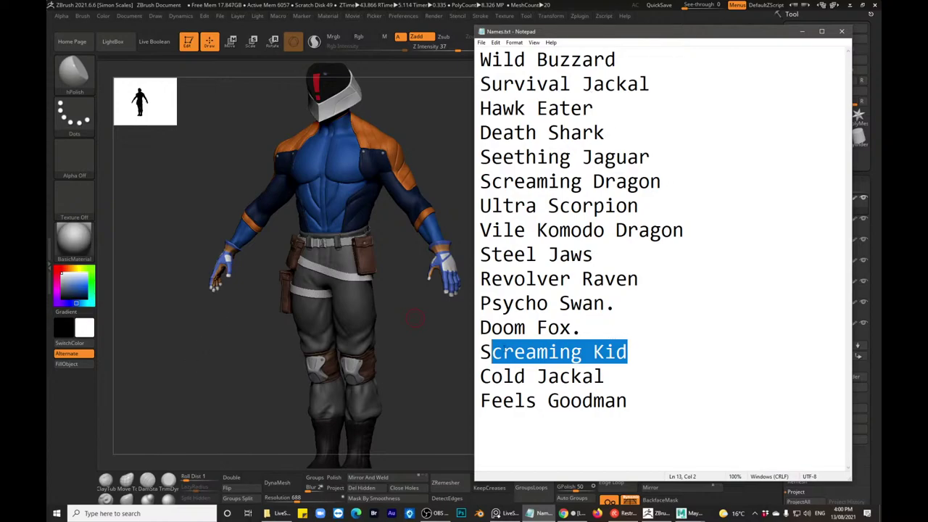
Step: Switch to ZBrush and append a Sphere3D subtool to the soldier, then select it
{"action": "left_click", "coordinate": [407, 394]}
{"action": "mouse_move", "coordinate": [470, 196]}
{"action": "left_mouse_down"}
{"action": "mouse_move", "coordinate": [481, 159]}
{"action": "mouse_move", "coordinate": [541, 160]}
{"action": "mouse_move", "coordinate": [428, 118]}
{"action": "mouse_move", "coordinate": [488, 178]}
{"action": "mouse_move", "coordinate": [556, 215]}
{"action": "mouse_move", "coordinate": [545, 228]}
{"action": "left_mouse_up"}
{"action": "right_click", "coordinate": [546, 229]}
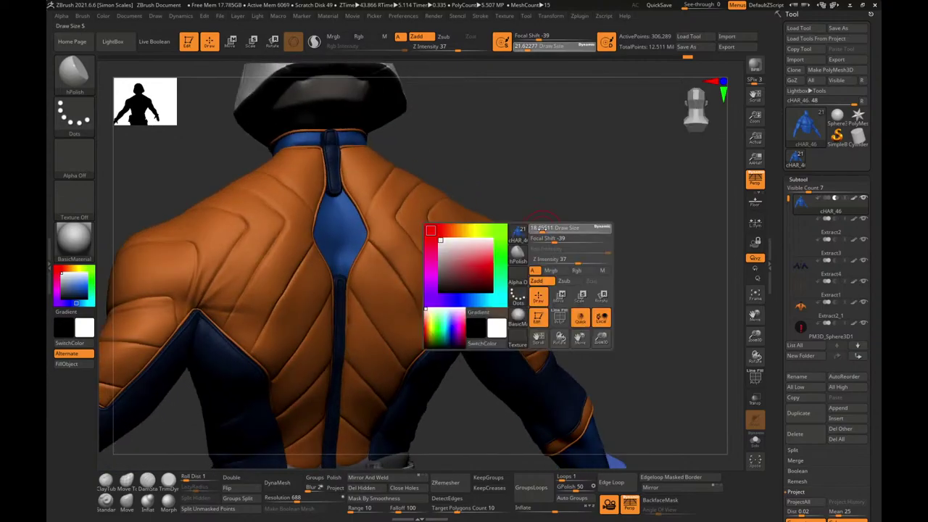
{"action": "mouse_move", "coordinate": [515, 165]}
{"action": "left_mouse_down"}
{"action": "mouse_move", "coordinate": [497, 159]}
{"action": "mouse_move", "coordinate": [518, 162]}
{"action": "left_mouse_up"}
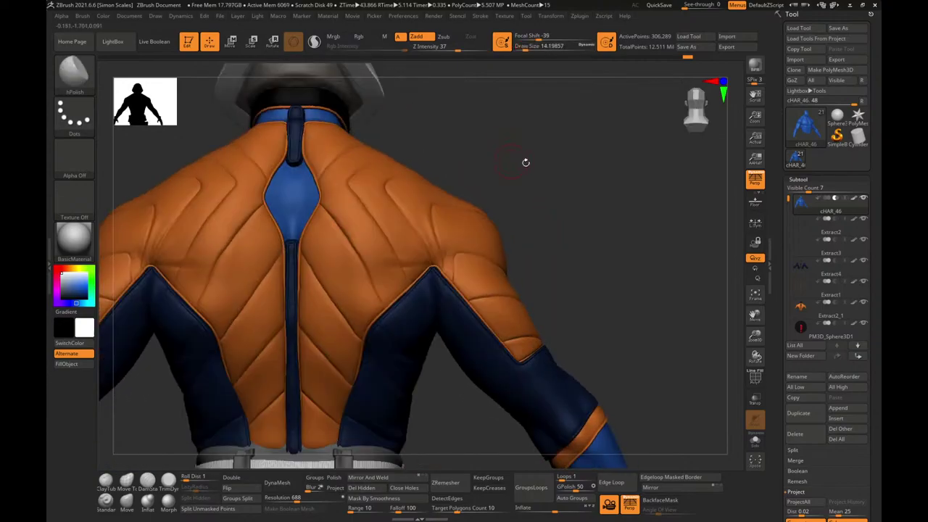
{"action": "left_click", "coordinate": [840, 408]}
{"action": "left_click", "coordinate": [587, 298]}
{"action": "left_click_drag", "start_coordinate": [587, 294], "coordinate": [451, 348], "text": "alt"}
{"action": "left_click", "coordinate": [451, 372], "text": "alt"}
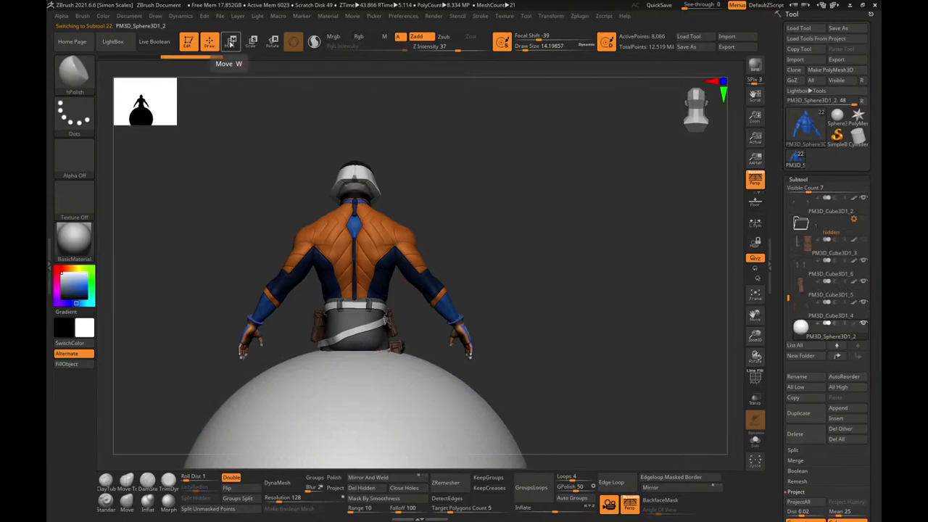
Step: Shrink the oversized sphere on the head with the Move Transpose gizmo
{"action": "left_click", "coordinate": [231, 41]}
{"action": "left_click_drag", "start_coordinate": [472, 211], "coordinate": [410, 261], "text": "alt"}
{"action": "left_click_drag", "start_coordinate": [362, 425], "coordinate": [365, 352]}
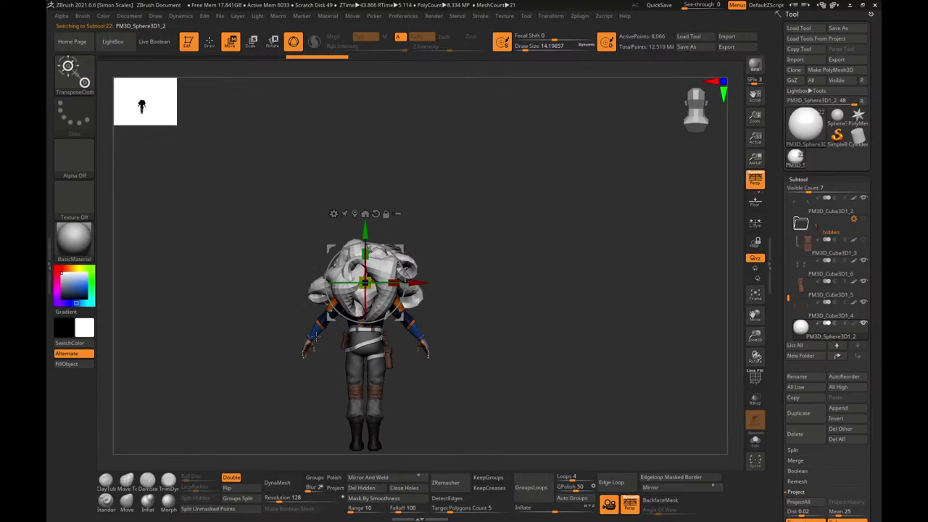
{"action": "key", "text": "ctrl+z"}
{"action": "key", "text": "b"}
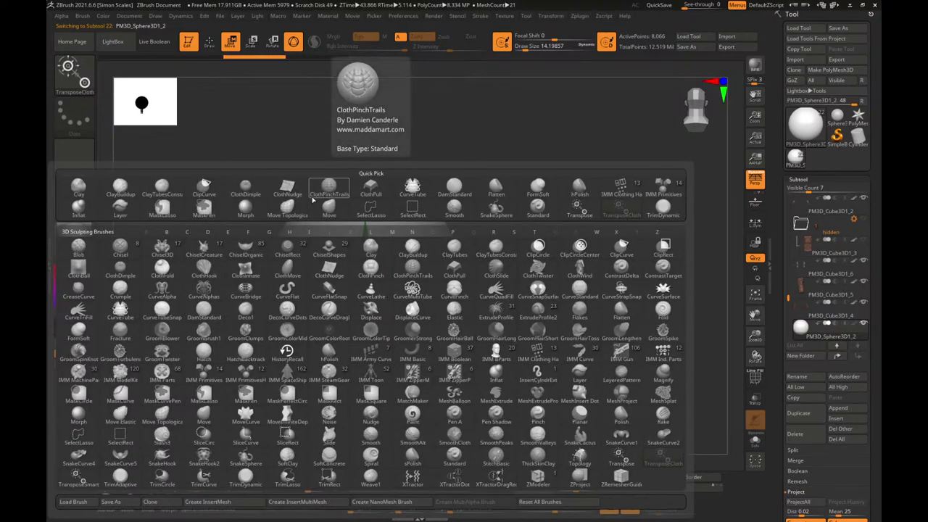
{"action": "left_click", "coordinate": [593, 421]}
{"action": "left_click_drag", "start_coordinate": [369, 277], "coordinate": [364, 353]}
Step: Scale the sphere into a small egg and place it on the upper back below the collar
{"action": "left_click_drag", "start_coordinate": [471, 210], "coordinate": [490, 242]}
{"action": "right_click_drag", "start_coordinate": [490, 241], "coordinate": [406, 275], "text": "ctrl"}
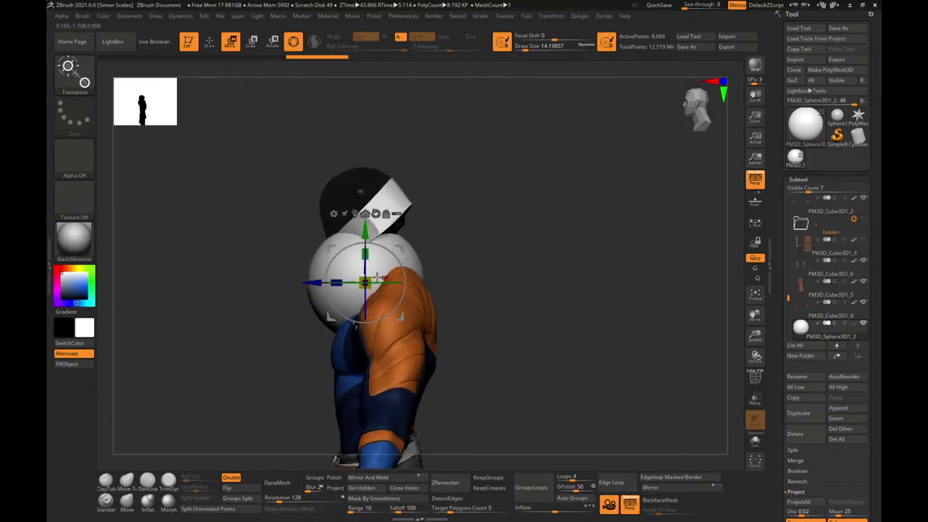
{"action": "left_click_drag", "start_coordinate": [316, 303], "coordinate": [431, 262]}
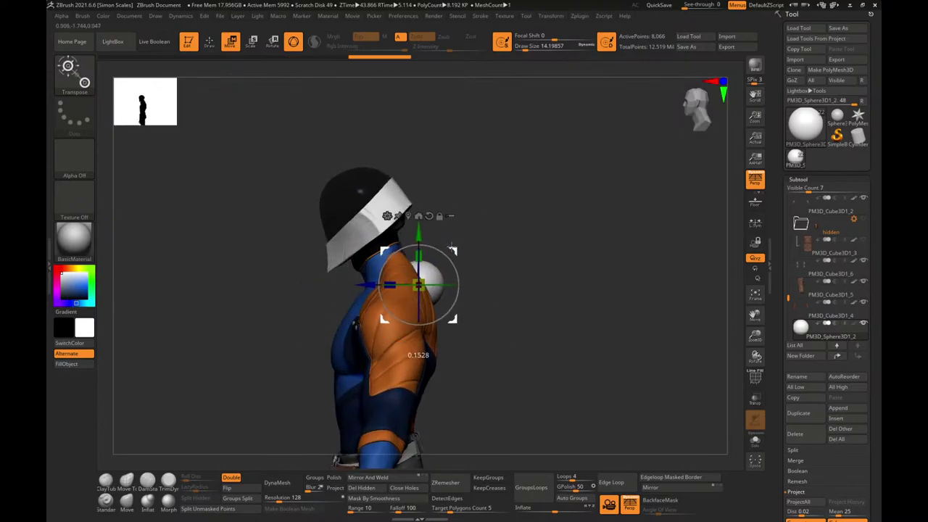
{"action": "right_click_drag", "start_coordinate": [453, 250], "coordinate": [493, 275], "text": "ctrl"}
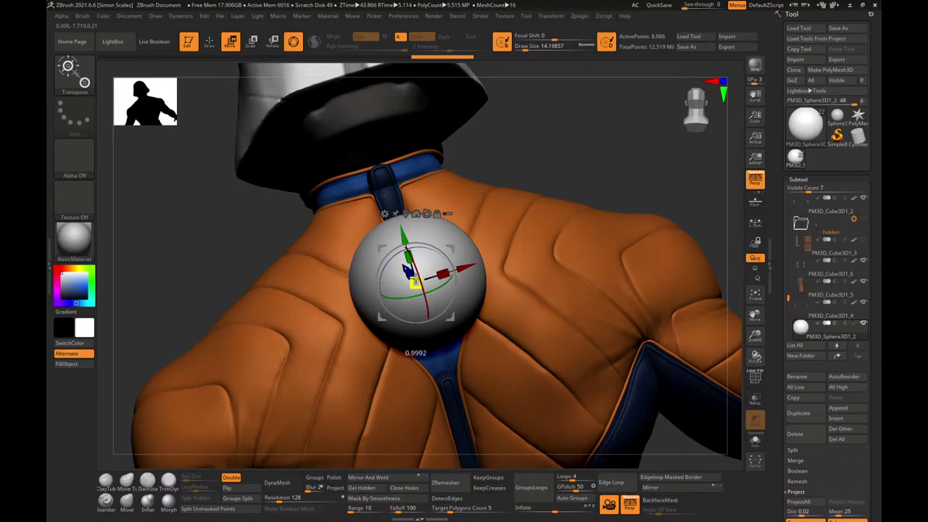
{"action": "left_click_drag", "start_coordinate": [415, 283], "coordinate": [395, 286]}
{"action": "right_click_drag", "start_coordinate": [436, 290], "coordinate": [508, 290]}
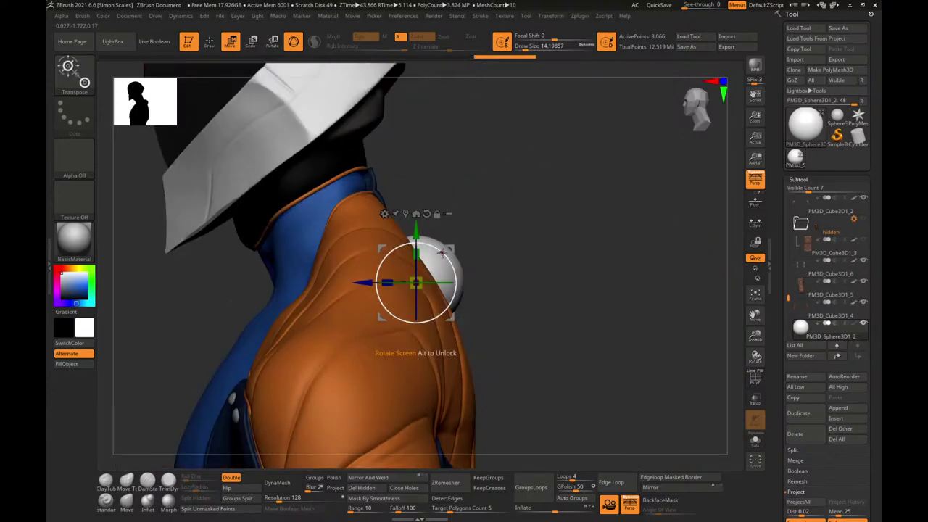
{"action": "right_click_drag", "start_coordinate": [401, 239], "coordinate": [464, 224]}
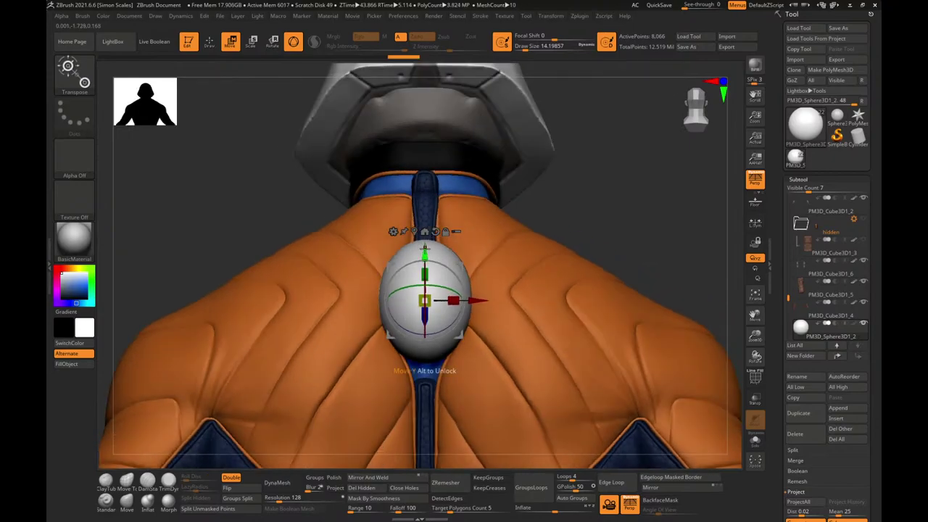
Step: Pick the Move brush and pull the egg into a new shape
{"action": "key", "text": "b"}
{"action": "key", "text": "m"}
{"action": "key", "text": "v"}
{"action": "key", "text": "space"}
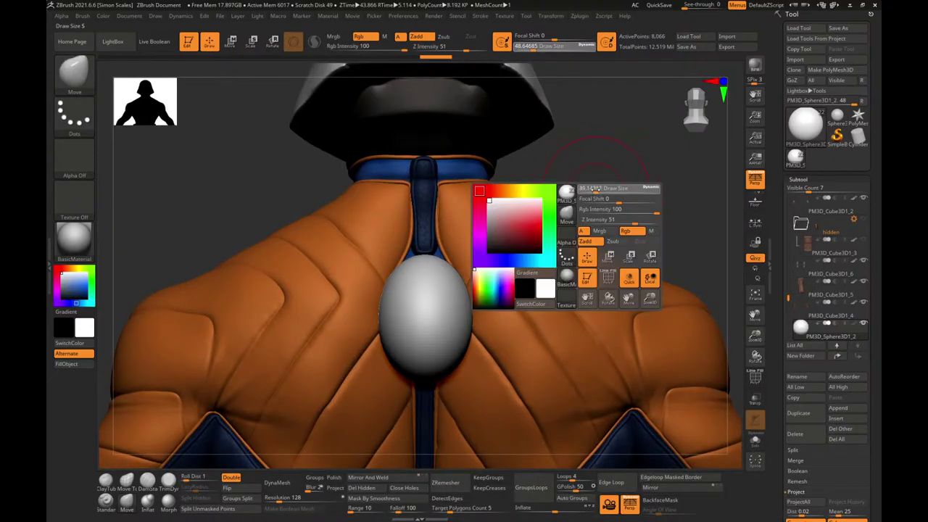
{"action": "right_click_drag", "start_coordinate": [605, 158], "coordinate": [303, 205], "text": "ctrl"}
{"action": "left_click_drag", "start_coordinate": [327, 232], "coordinate": [331, 263]}
{"action": "mouse_move", "coordinate": [580, 130]}
{"action": "left_mouse_down"}
{"action": "mouse_move", "coordinate": [462, 124]}
{"action": "mouse_move", "coordinate": [508, 130]}
{"action": "left_mouse_up"}
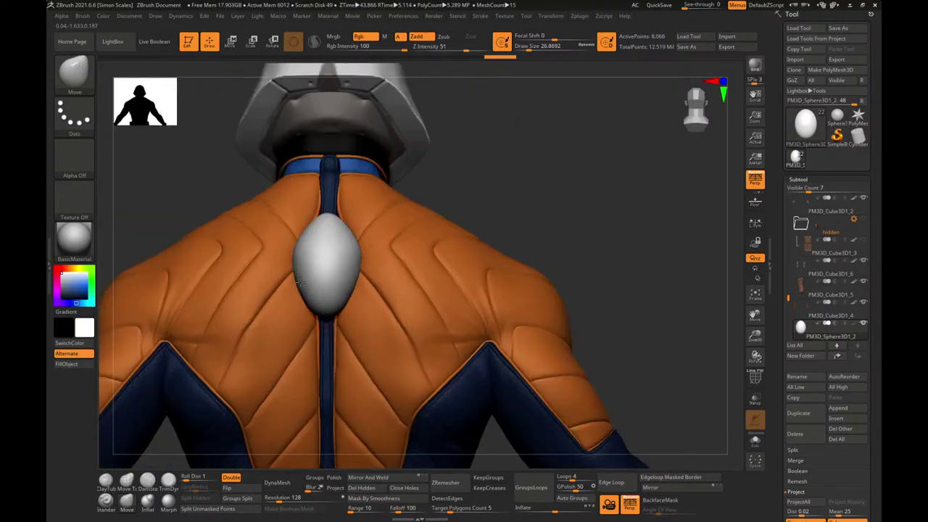
{"action": "left_click_drag", "start_coordinate": [466, 185], "coordinate": [320, 268]}
Step: Isolate the piece and ClipCurve its right and left sides and collar edge flat
{"action": "key", "text": "space"}
{"action": "mouse_move", "coordinate": [449, 181]}
{"action": "left_mouse_down"}
{"action": "mouse_move", "coordinate": [508, 188]}
{"action": "mouse_move", "coordinate": [551, 210]}
{"action": "left_mouse_up"}
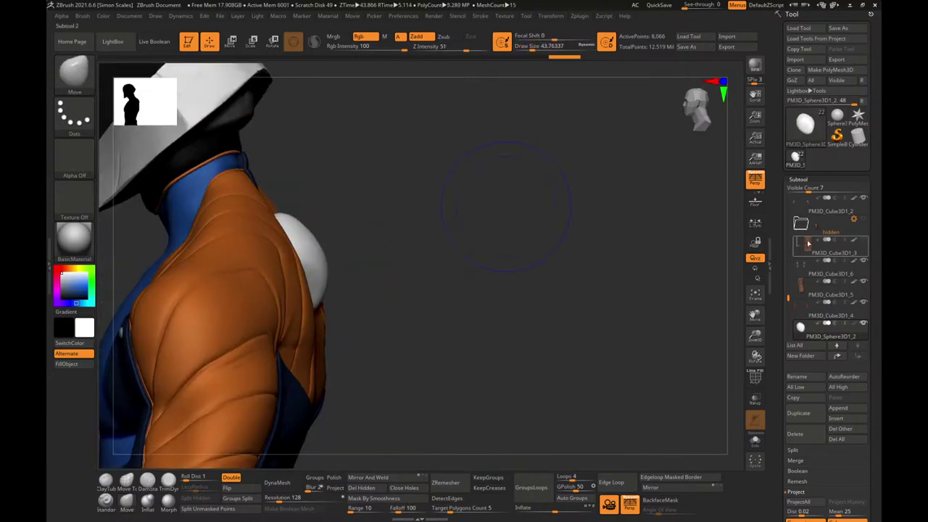
{"action": "left_click", "coordinate": [864, 325], "text": "ctrl+shift"}
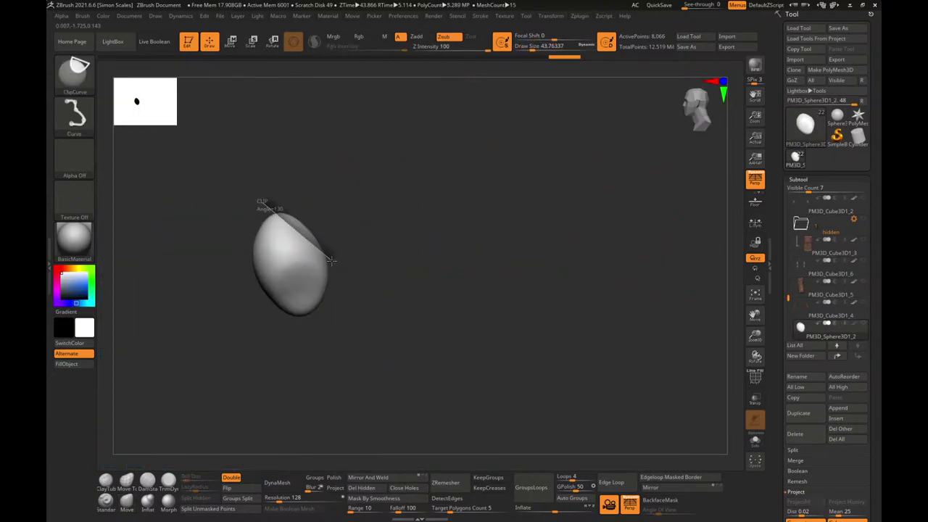
{"action": "left_click_drag", "start_coordinate": [330, 258], "coordinate": [330, 253], "text": "ctrl+shift"}
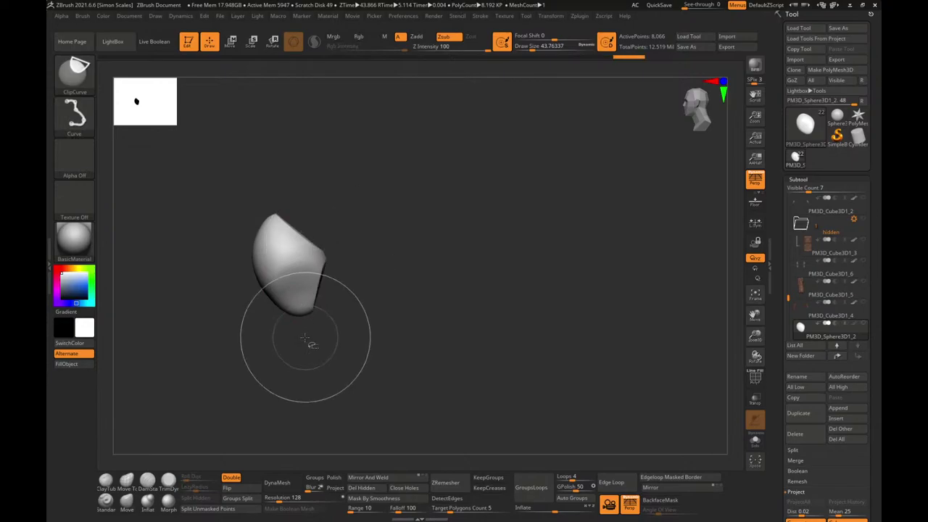
{"action": "left_click_drag", "start_coordinate": [305, 337], "coordinate": [306, 337], "text": "ctrl+shift"}
{"action": "left_click_drag", "start_coordinate": [365, 288], "coordinate": [464, 210], "text": "shift"}
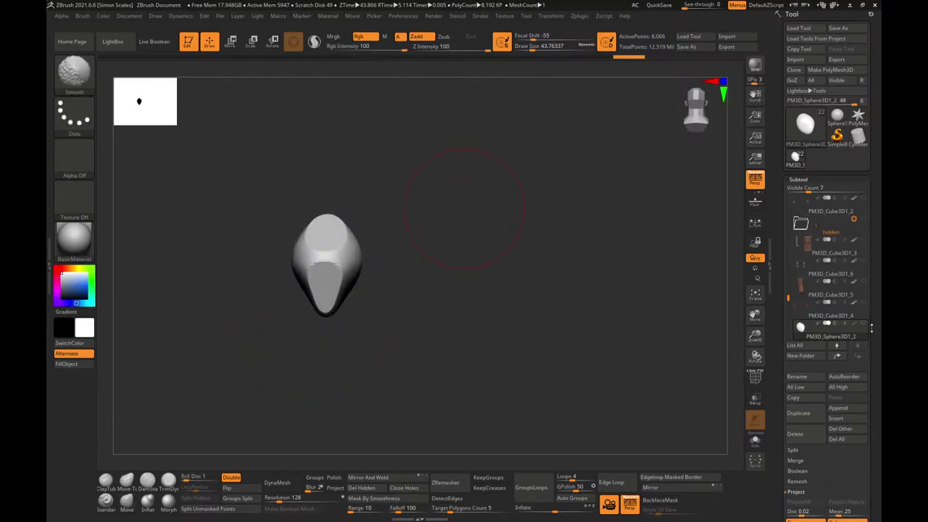
{"action": "left_click_drag", "start_coordinate": [330, 334], "coordinate": [287, 245], "text": "ctrl+shift"}
{"action": "mouse_move", "coordinate": [479, 155]}
{"action": "left_mouse_down"}
{"action": "mouse_move", "coordinate": [507, 174]}
{"action": "mouse_move", "coordinate": [464, 131]}
{"action": "mouse_move", "coordinate": [472, 87]}
{"action": "mouse_move", "coordinate": [472, 180]}
{"action": "mouse_move", "coordinate": [406, 254]}
{"action": "left_mouse_up"}
{"action": "left_click_drag", "start_coordinate": [330, 217], "coordinate": [323, 207], "text": "ctrl+shift"}
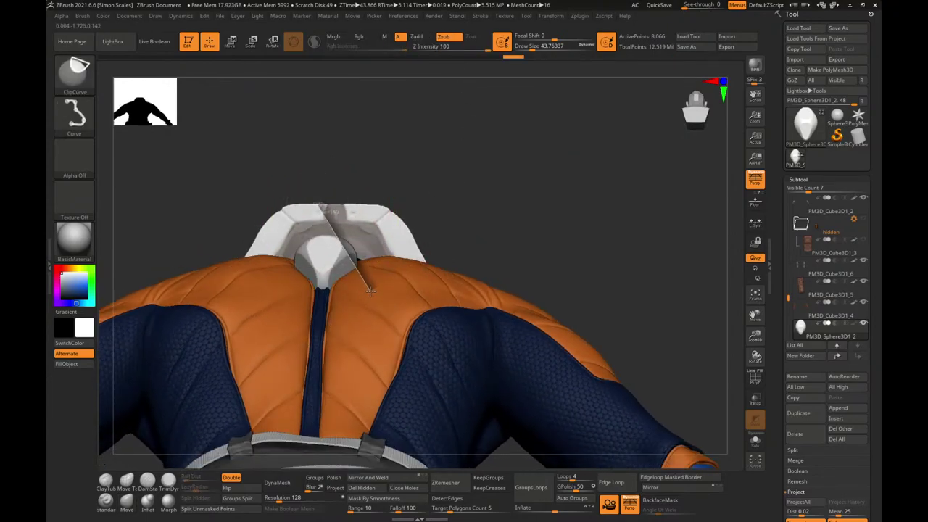
{"action": "left_click_drag", "start_coordinate": [370, 290], "coordinate": [371, 292], "text": "ctrl+shift"}
{"action": "left_click_drag", "start_coordinate": [391, 182], "coordinate": [418, 202]}
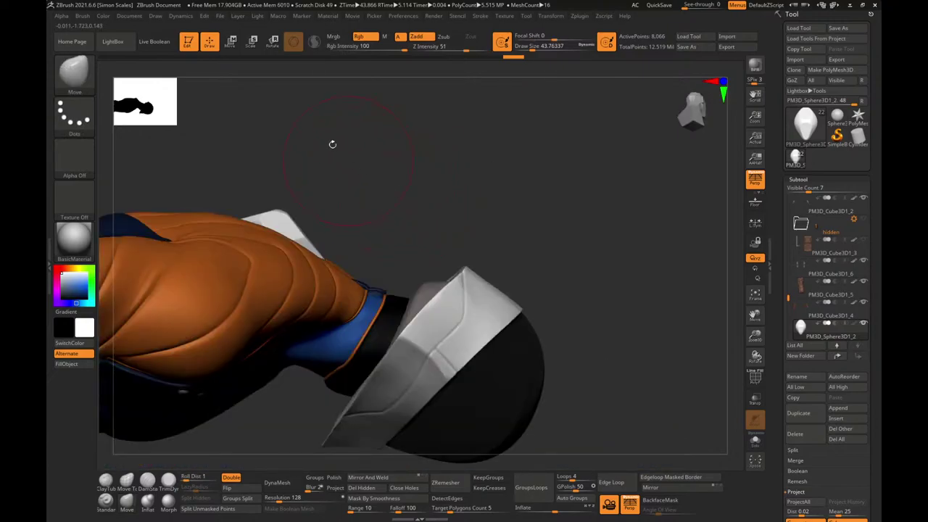
Step: Nudge the white piece slightly upward with Transpose
{"action": "key", "text": "w"}
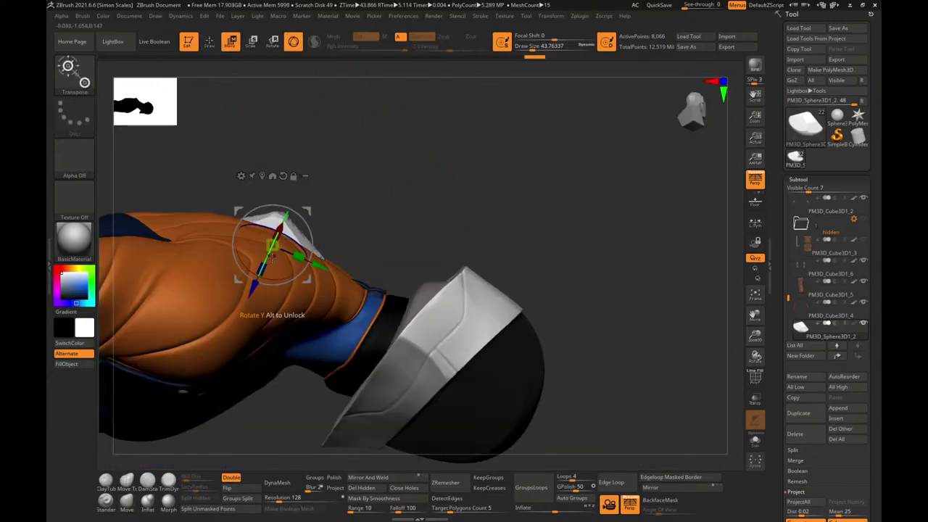
{"action": "left_click_drag", "start_coordinate": [361, 175], "coordinate": [277, 274]}
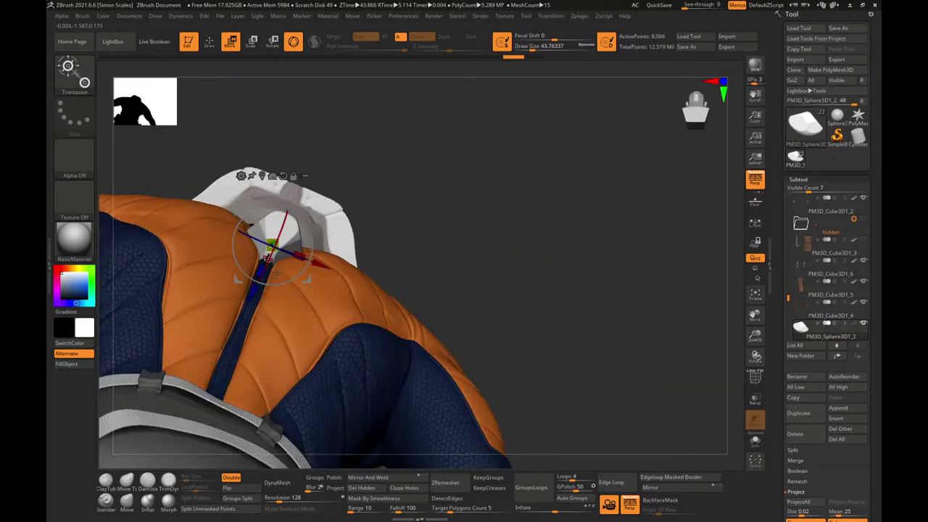
{"action": "left_click_drag", "start_coordinate": [405, 176], "coordinate": [451, 253]}
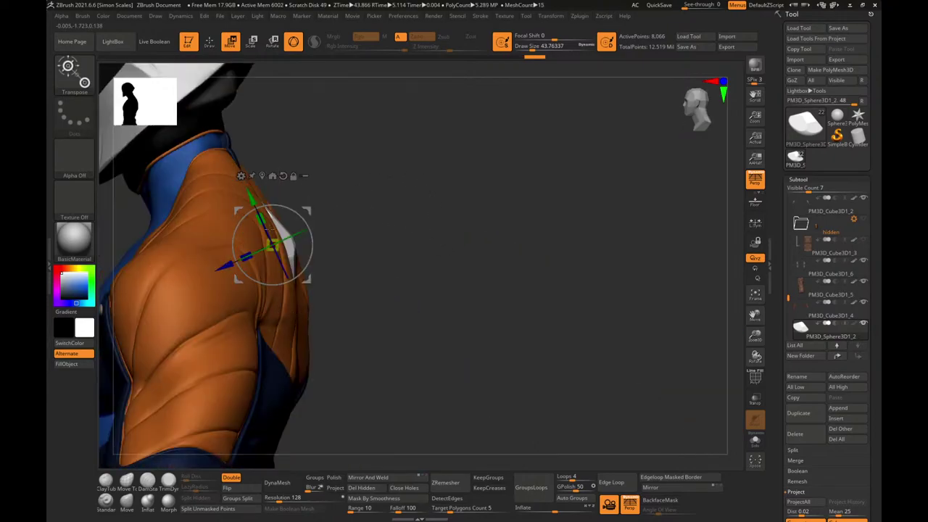
{"action": "left_click_drag", "start_coordinate": [396, 181], "coordinate": [310, 143]}
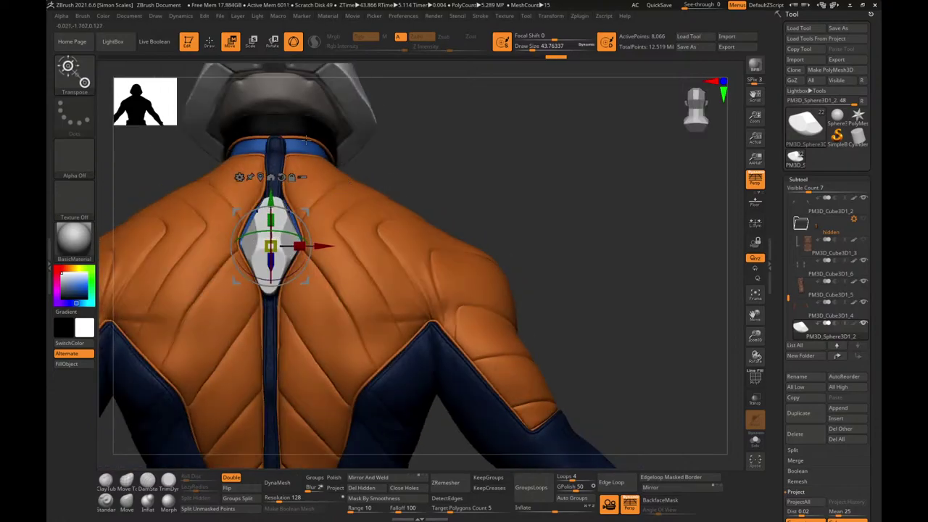
{"action": "left_click_drag", "start_coordinate": [270, 199], "coordinate": [270, 192]}
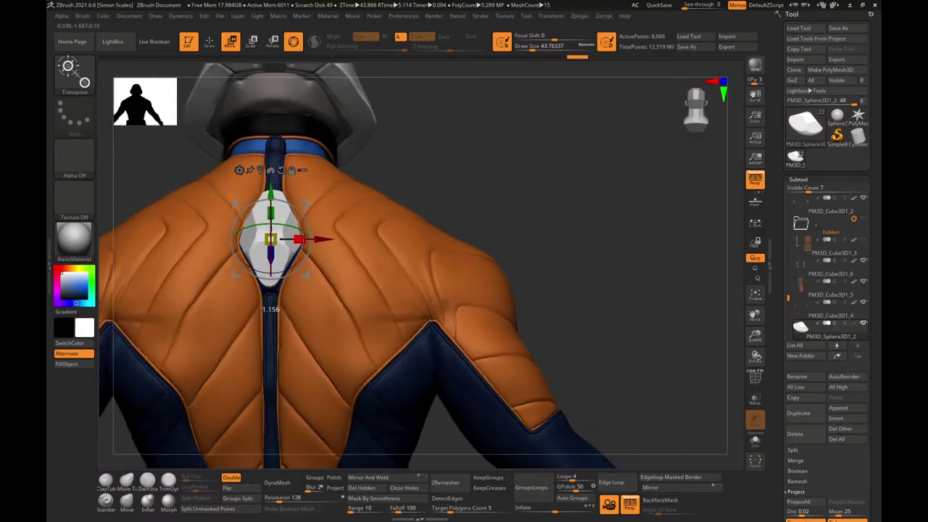
{"action": "key", "text": "q"}
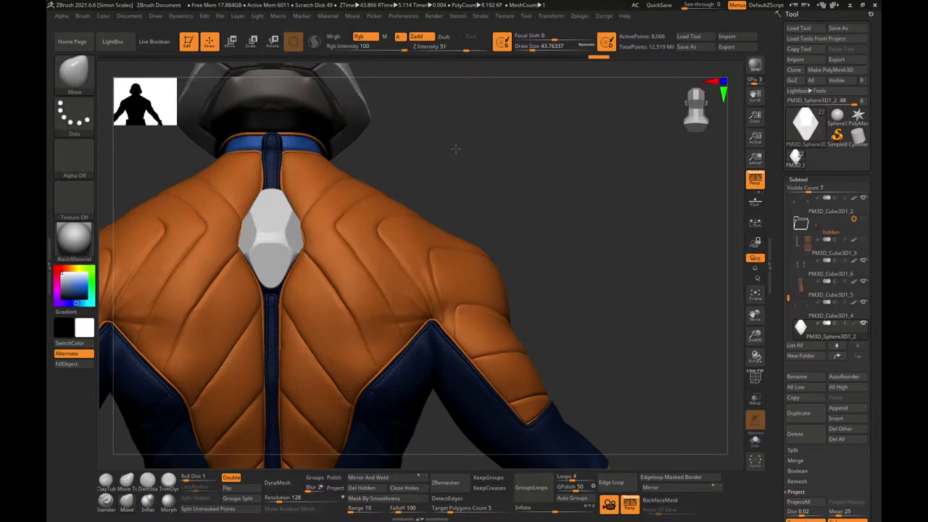
{"action": "key", "text": "w"}
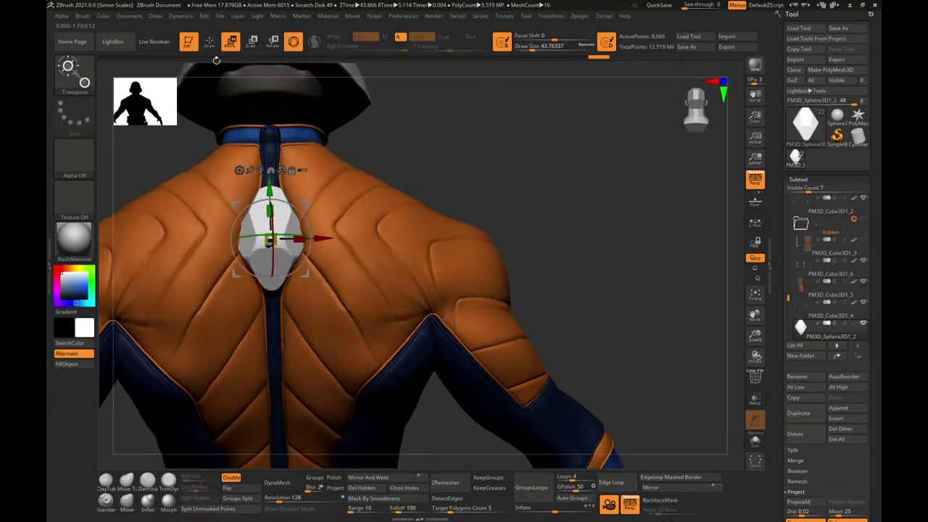
Step: ClipCurve the bottom of the white piece flat, with perspective turned off
{"action": "key", "text": "q"}
{"action": "left_click_drag", "start_coordinate": [339, 285], "coordinate": [258, 288], "text": "ctrl+shift"}
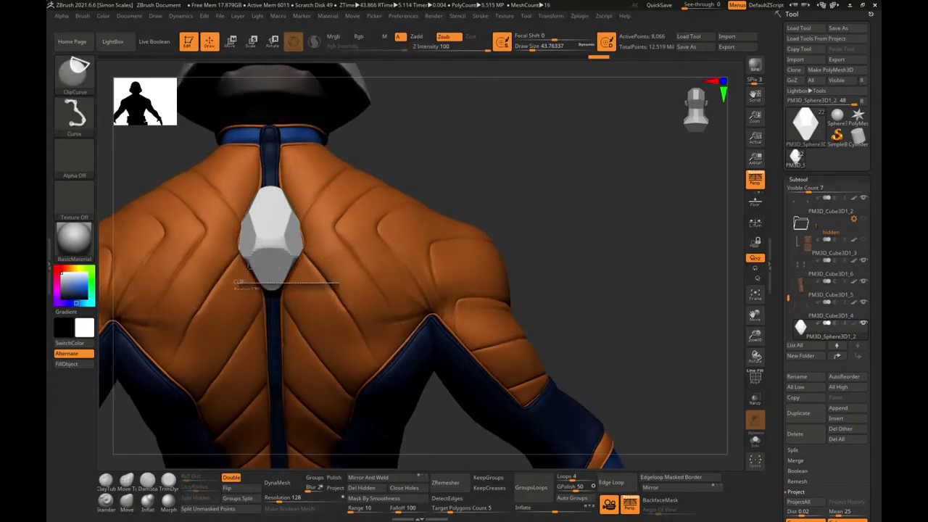
{"action": "mouse_move", "coordinate": [451, 182]}
{"action": "left_mouse_down"}
{"action": "mouse_move", "coordinate": [485, 162]}
{"action": "mouse_move", "coordinate": [508, 170]}
{"action": "left_mouse_up"}
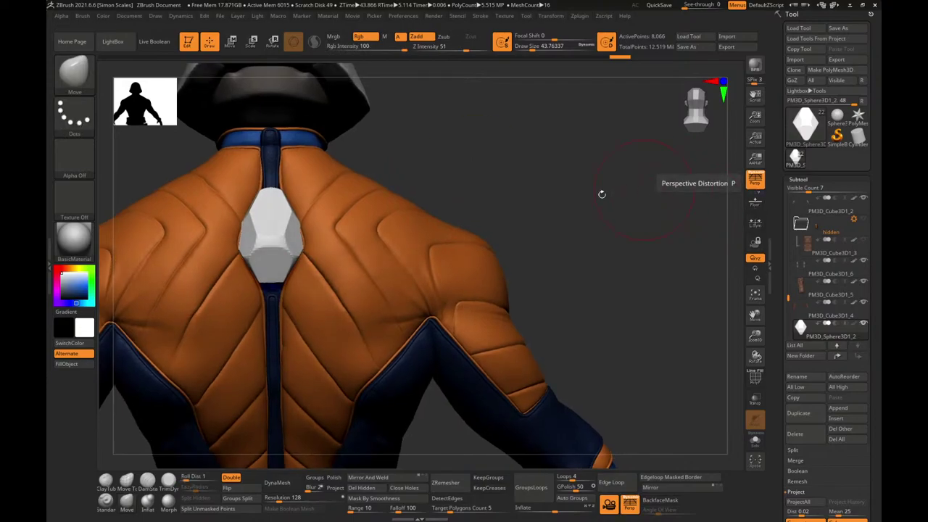
{"action": "key", "text": "p"}
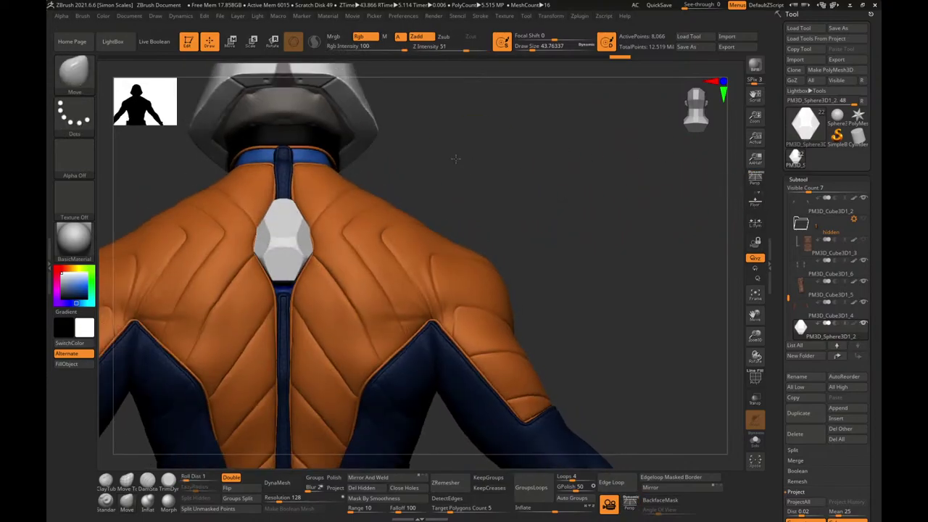
{"action": "left_click_drag", "start_coordinate": [313, 285], "coordinate": [247, 285], "text": "ctrl+shift"}
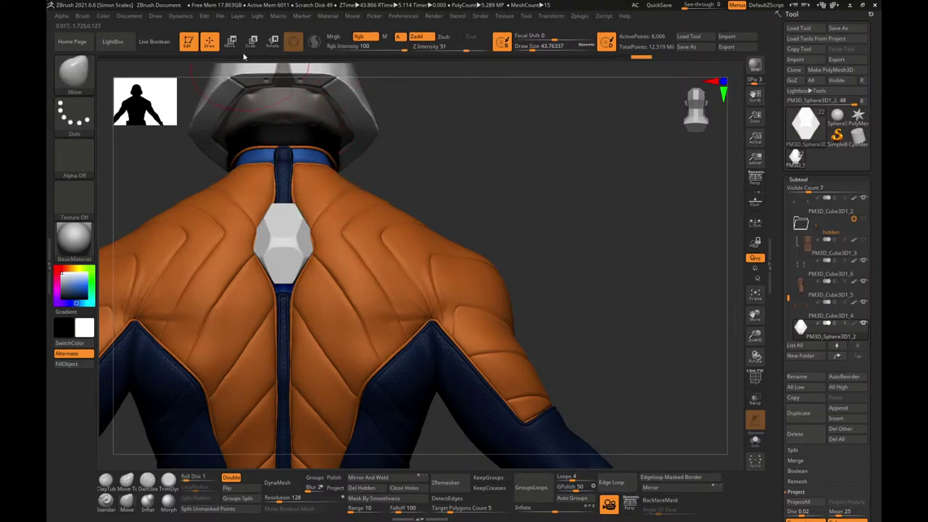
Step: Slide the white piece slightly down the spine and tilt it about its horizontal axis
{"action": "key", "text": "w"}
{"action": "left_click_drag", "start_coordinate": [508, 189], "coordinate": [566, 200]}
{"action": "left_click_drag", "start_coordinate": [278, 216], "coordinate": [275, 225]}
{"action": "left_click_drag", "start_coordinate": [295, 267], "coordinate": [299, 270]}
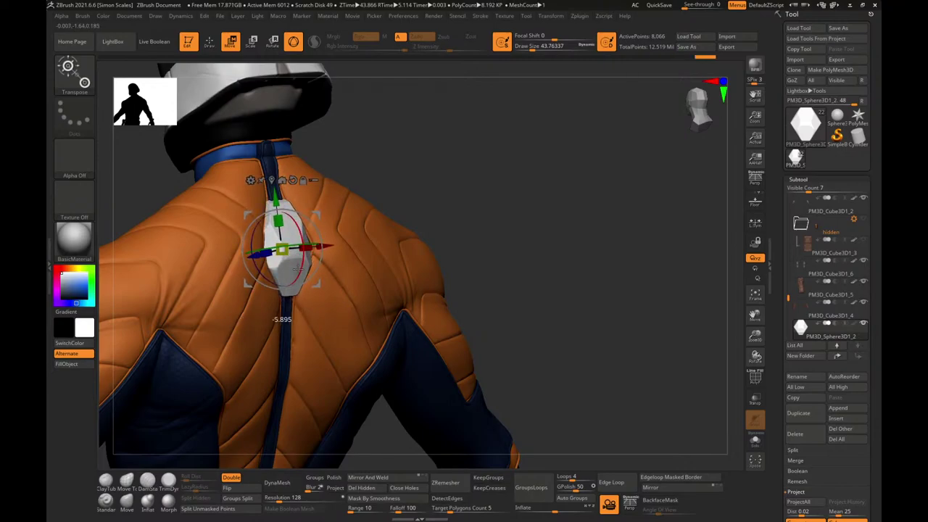
Step: Remesh the back plate with DynaMesh at resolution 2016
{"action": "key", "text": "q"}
{"action": "left_click", "coordinate": [798, 178]}
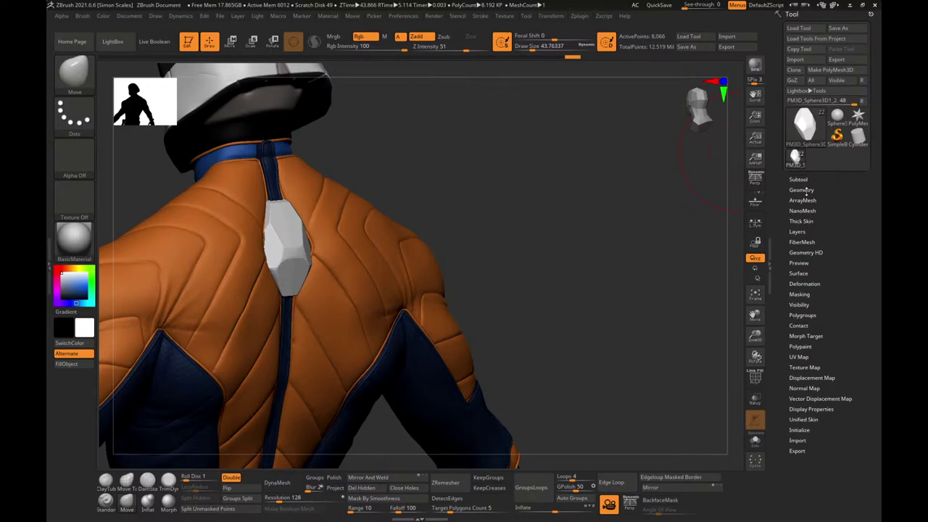
{"action": "left_click_drag", "start_coordinate": [805, 365], "coordinate": [825, 365]}
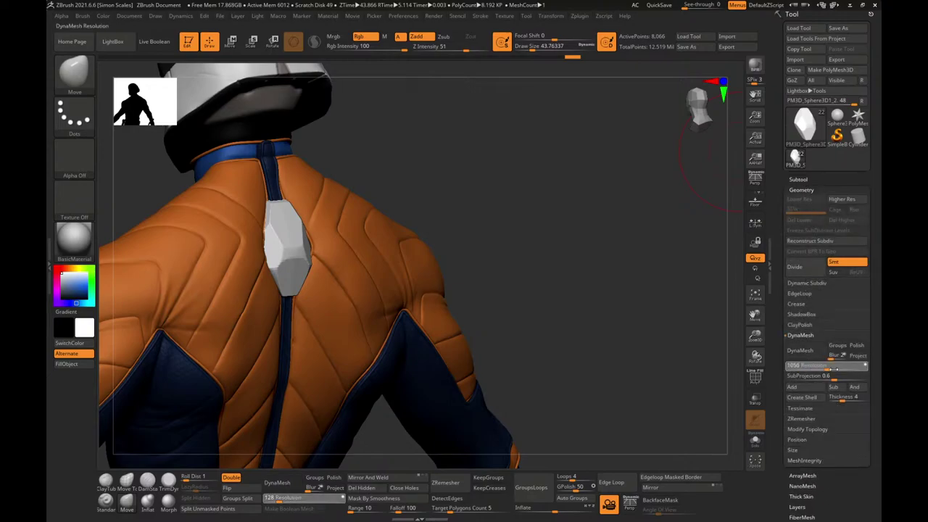
{"action": "left_click", "coordinate": [805, 351]}
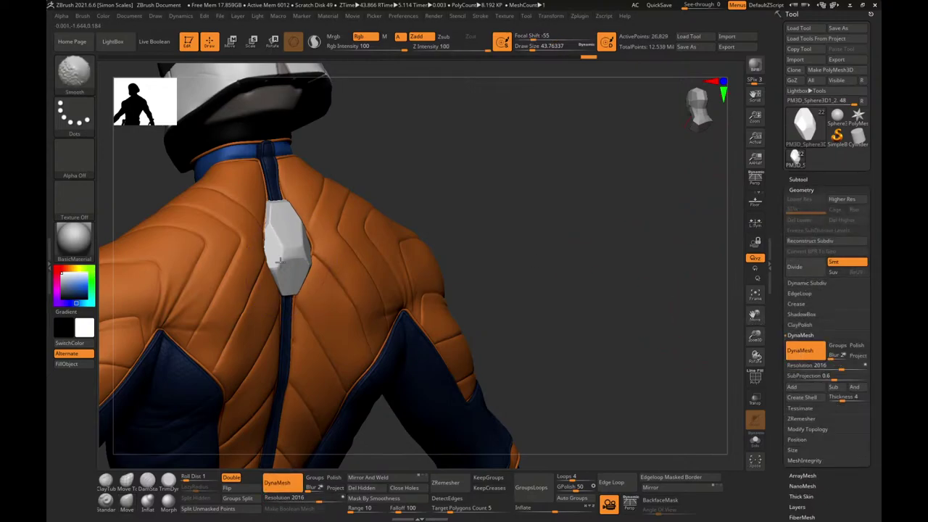
{"action": "mouse_move", "coordinate": [435, 150]}
{"action": "left_mouse_down"}
{"action": "mouse_move", "coordinate": [457, 160]}
{"action": "mouse_move", "coordinate": [331, 207]}
{"action": "left_mouse_up"}
Step: Pick the hPolish brush and scale the back plate slightly vertically with Transpose
{"action": "key", "text": "b"}
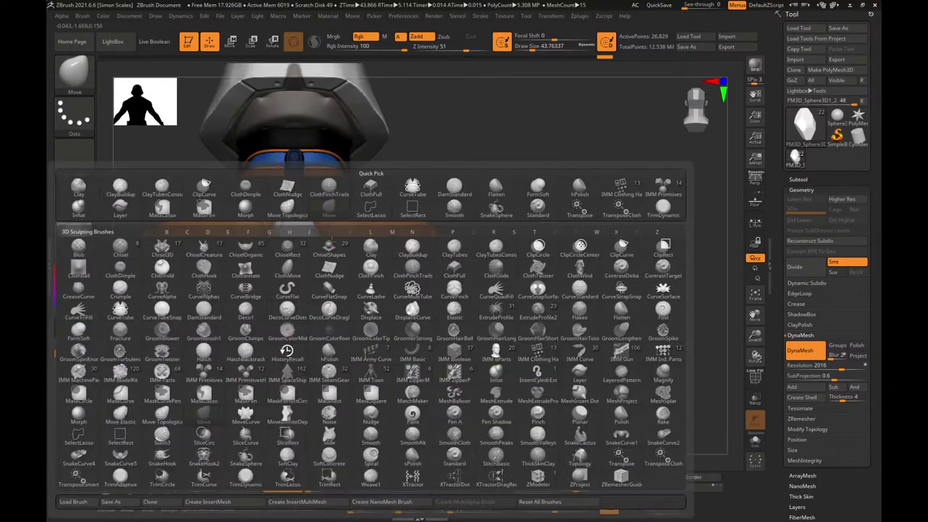
{"action": "key", "text": "b"}
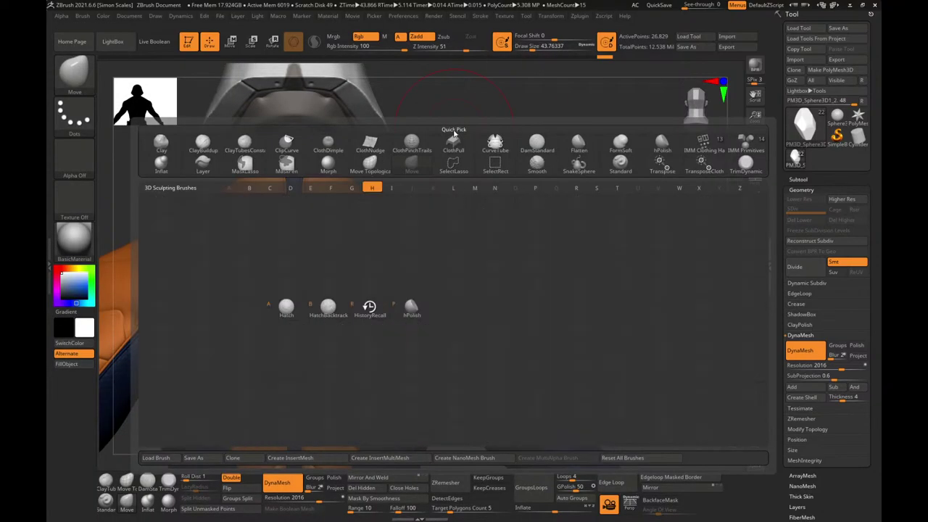
{"action": "key", "text": "h"}
{"action": "key", "text": "p"}
{"action": "key", "text": "space"}
{"action": "left_click_drag", "start_coordinate": [453, 138], "coordinate": [317, 231]}
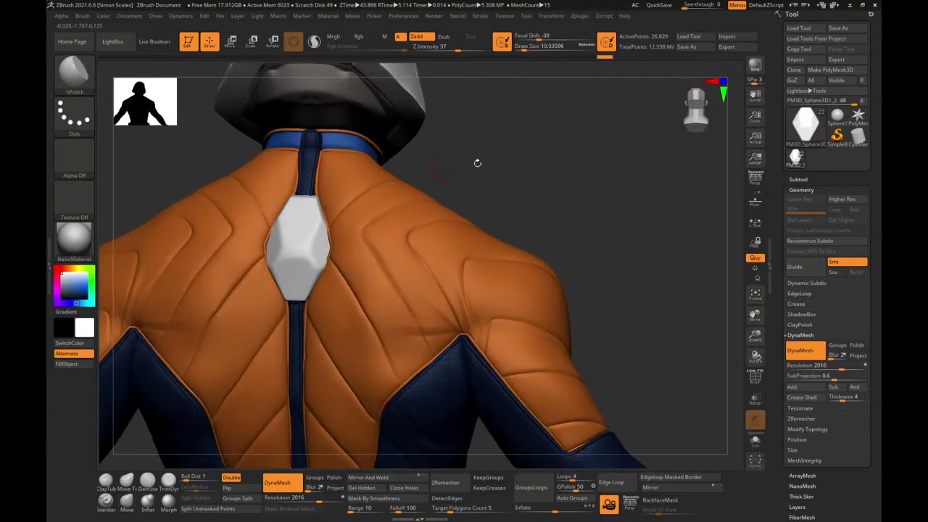
{"action": "left_click_drag", "start_coordinate": [463, 164], "coordinate": [316, 203]}
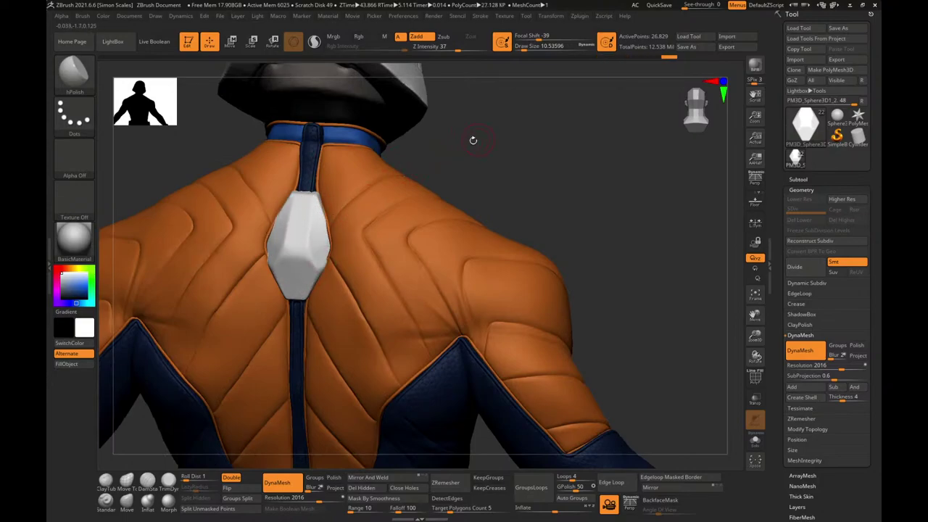
{"action": "left_click_drag", "start_coordinate": [475, 140], "coordinate": [326, 218]}
{"action": "key", "text": "w"}
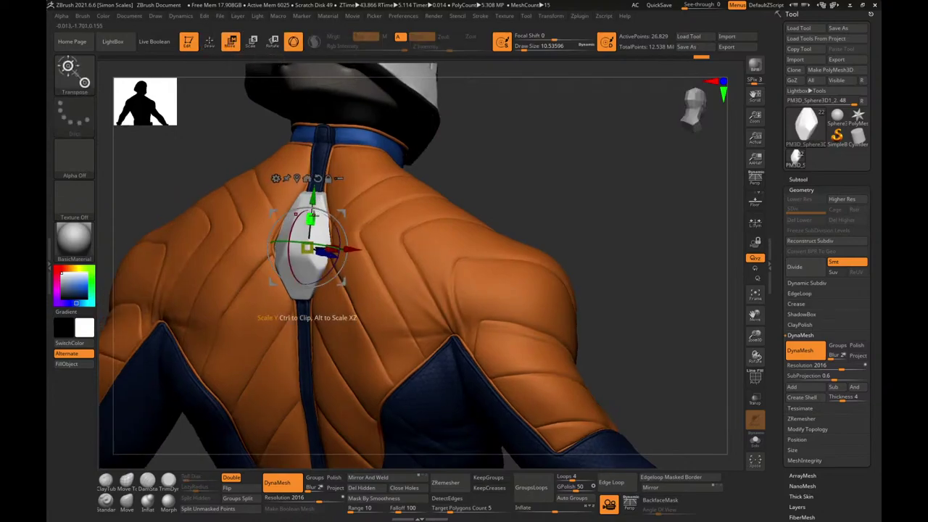
{"action": "left_click_drag", "start_coordinate": [330, 252], "coordinate": [332, 254]}
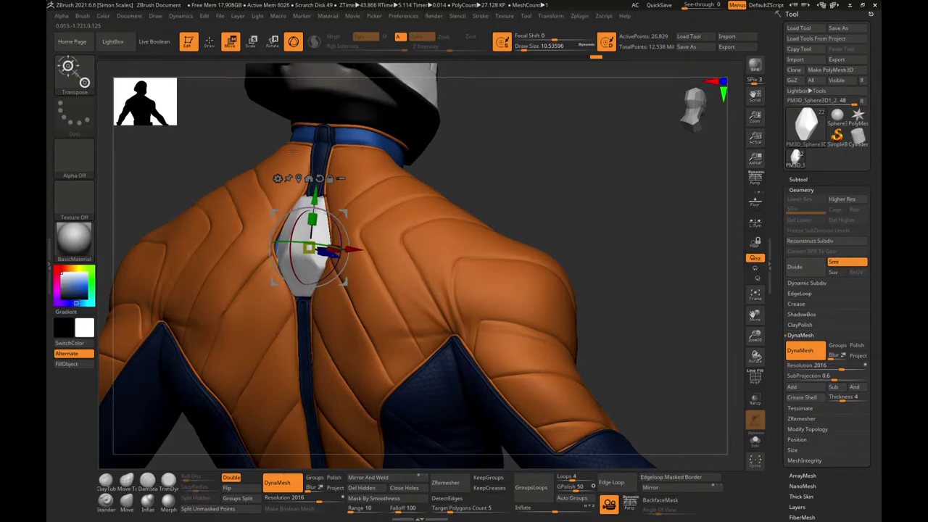
Step: Push the plate into a flatter, slimmer faceted shape with the Move brush
{"action": "left_click", "coordinate": [209, 41]}
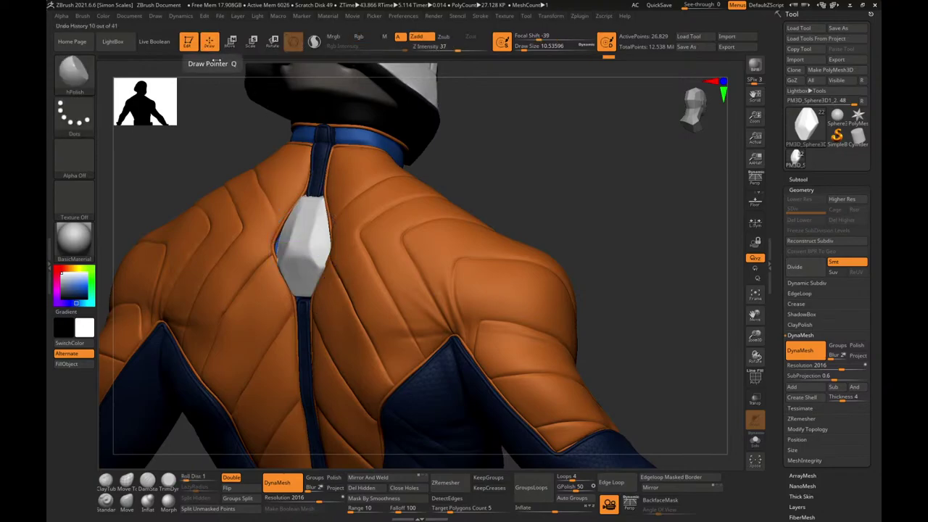
{"action": "left_click", "coordinate": [132, 498]}
{"action": "key", "text": "space"}
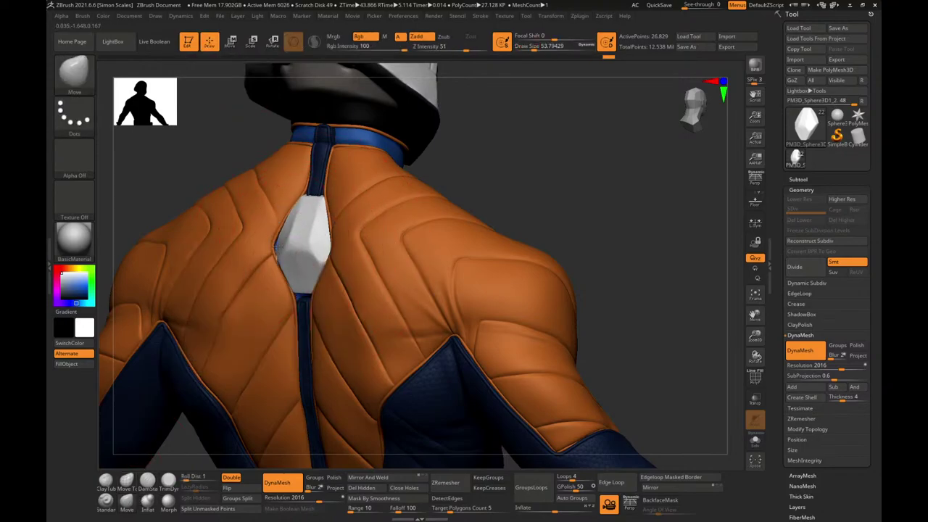
{"action": "key", "text": "space"}
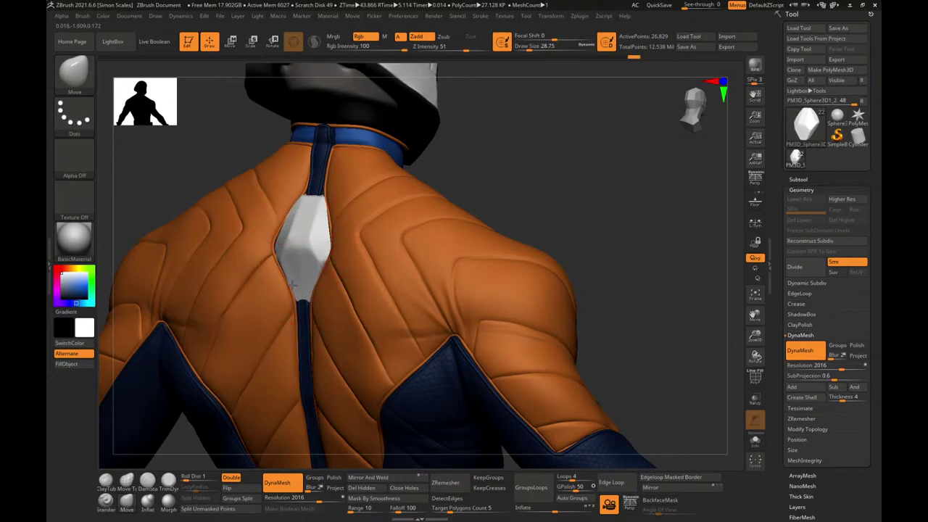
{"action": "left_click_drag", "start_coordinate": [449, 145], "coordinate": [536, 153], "text": "shift"}
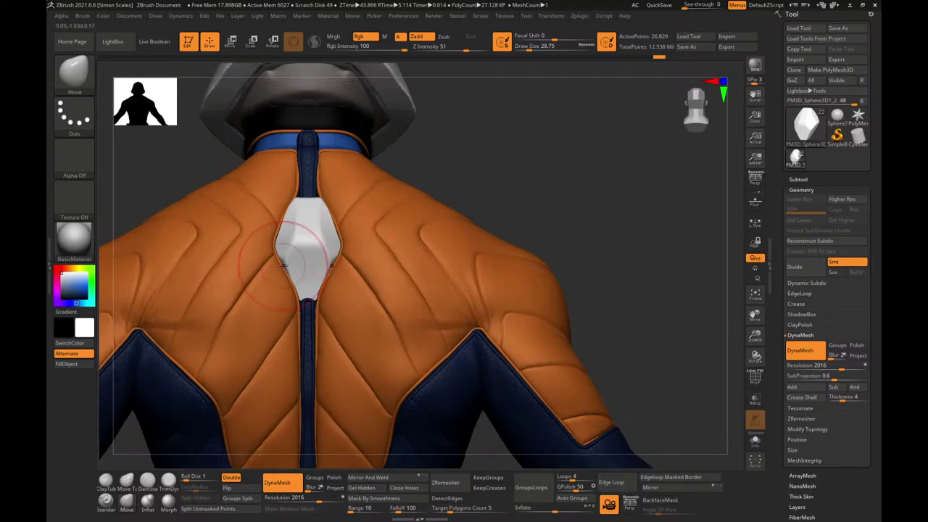
{"action": "left_click", "coordinate": [297, 206]}
Step: Switch to the DamStandard brush at size 5.75 and show polygroups on the plate
{"action": "key", "text": "b"}
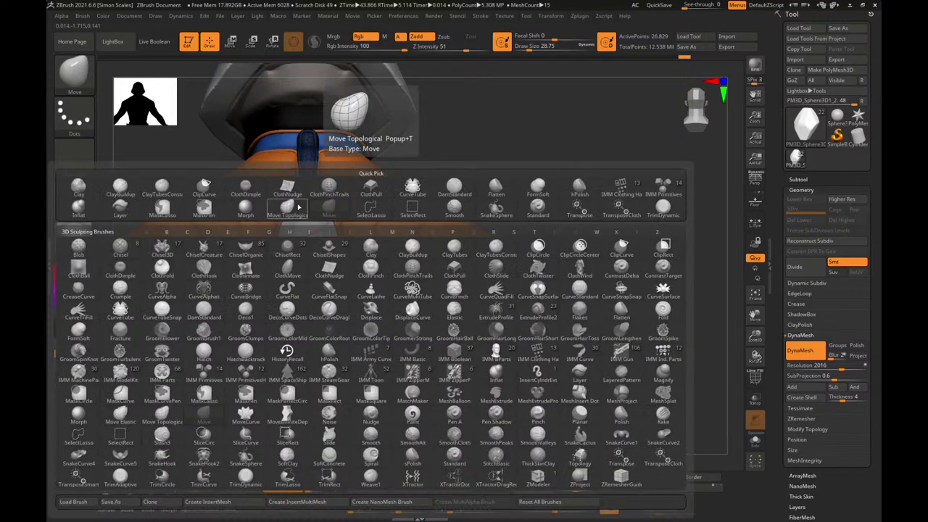
{"action": "key", "text": "d"}
{"action": "key", "text": "s"}
{"action": "key", "text": "space"}
{"action": "left_click_drag", "start_coordinate": [291, 204], "coordinate": [289, 204]}
{"action": "left_click_drag", "start_coordinate": [493, 181], "coordinate": [500, 131], "text": "alt"}
{"action": "key", "text": "ctrl"}
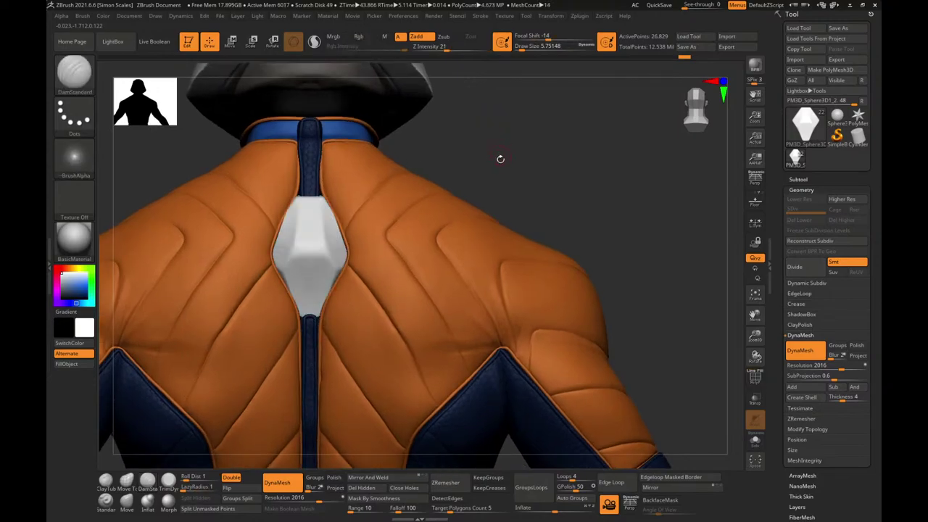
{"action": "left_click_drag", "start_coordinate": [504, 151], "coordinate": [503, 128]}
{"action": "key", "text": "ctrl+shift"}
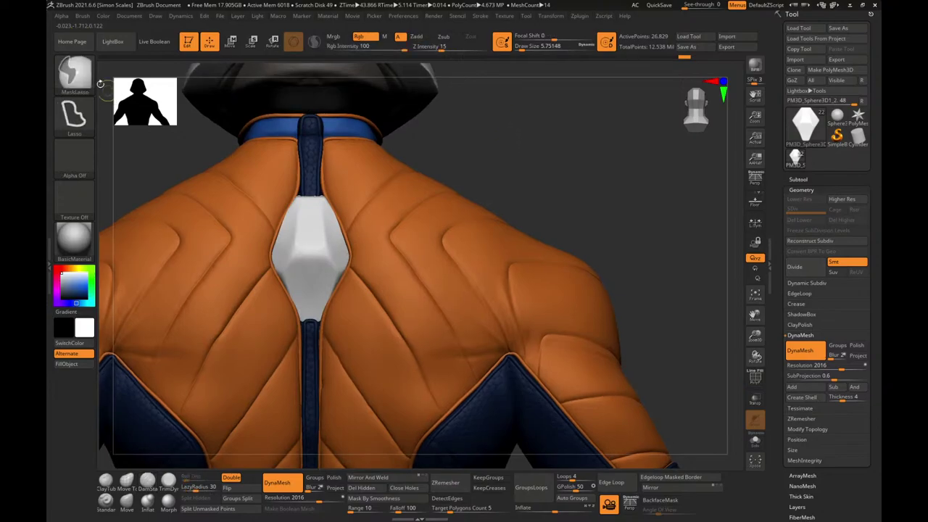
{"action": "left_click", "coordinate": [83, 75]}
Step: Mask the plate with MaskCurve and split it into centre-strip and side-panel polygroups
{"action": "left_click", "coordinate": [210, 121]}
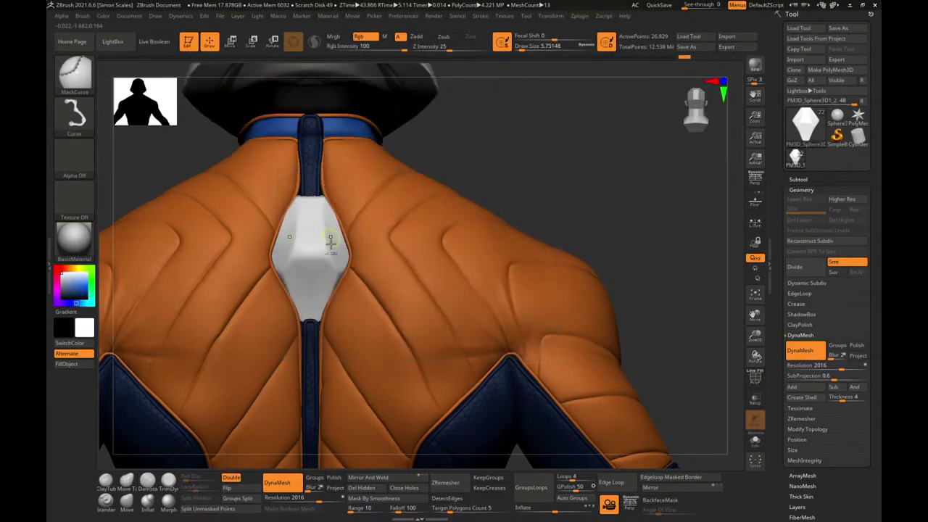
{"action": "left_click_drag", "start_coordinate": [319, 268], "coordinate": [321, 266]}
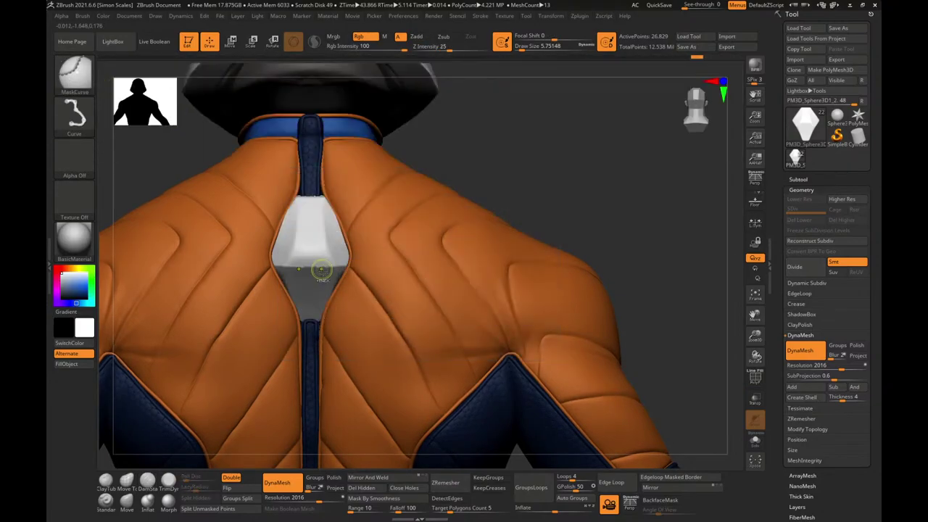
{"action": "key", "text": "ctrl+z"}
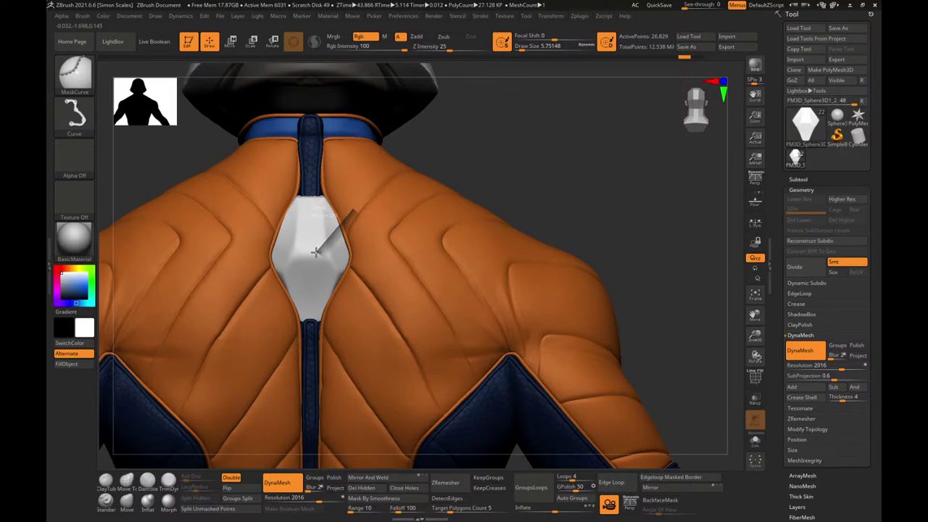
{"action": "left_click_drag", "start_coordinate": [317, 337], "coordinate": [317, 330], "text": "ctrl+shift"}
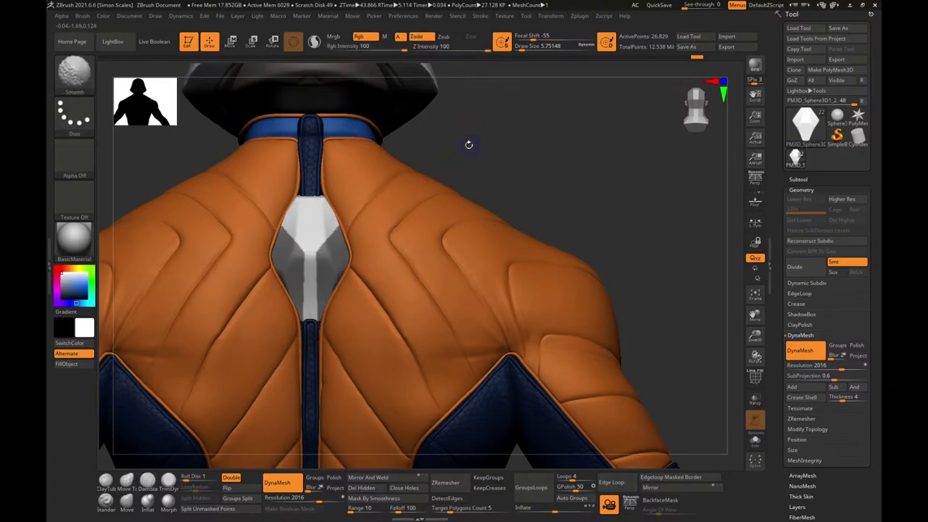
{"action": "key", "text": "shift+f"}
Step: Apply Deformation Relax and Polish By Groups to the plate
{"action": "key", "text": "ctrl+shift"}
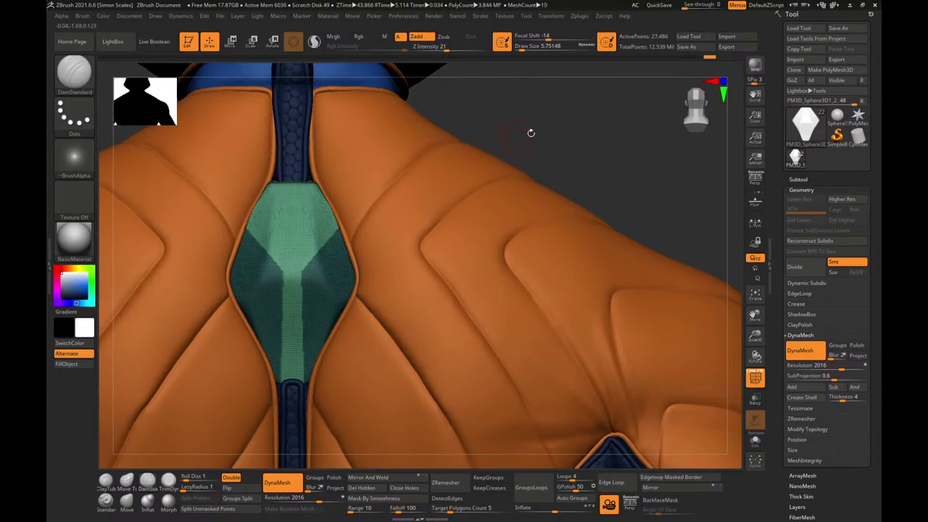
{"action": "right_click_drag", "start_coordinate": [527, 132], "coordinate": [602, 276], "text": "ctrl"}
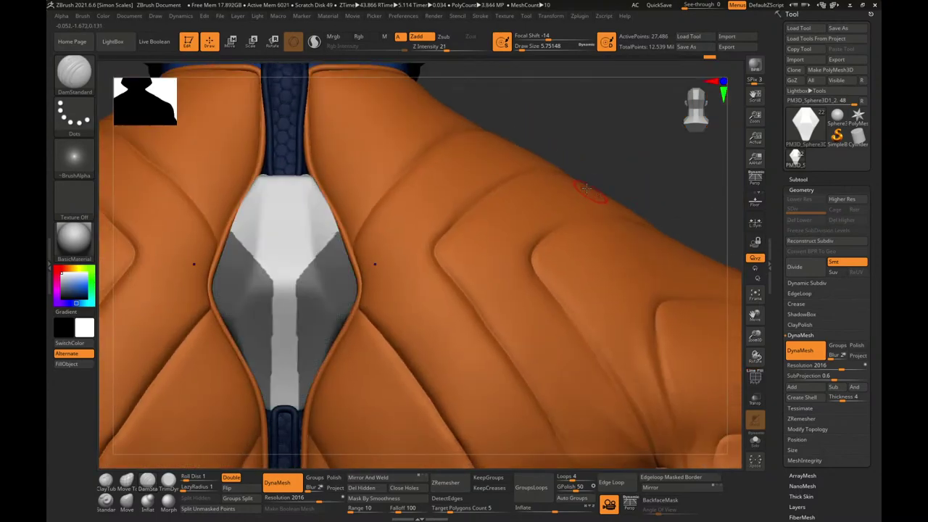
{"action": "left_click_drag", "start_coordinate": [580, 134], "coordinate": [638, 166], "text": "ctrl"}
{"action": "scroll", "coordinate": [815, 229], "scroll_direction": "down", "scroll_amount": 5}
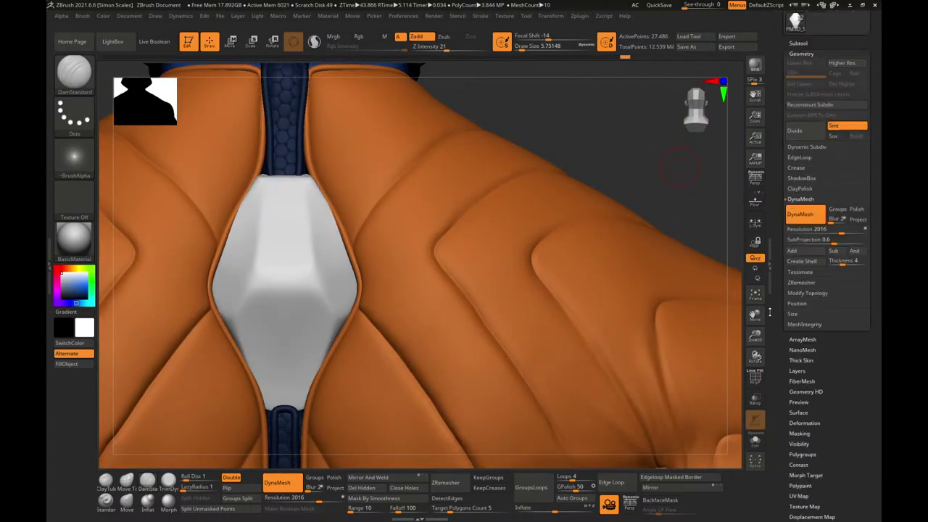
{"action": "left_click", "coordinate": [805, 232]}
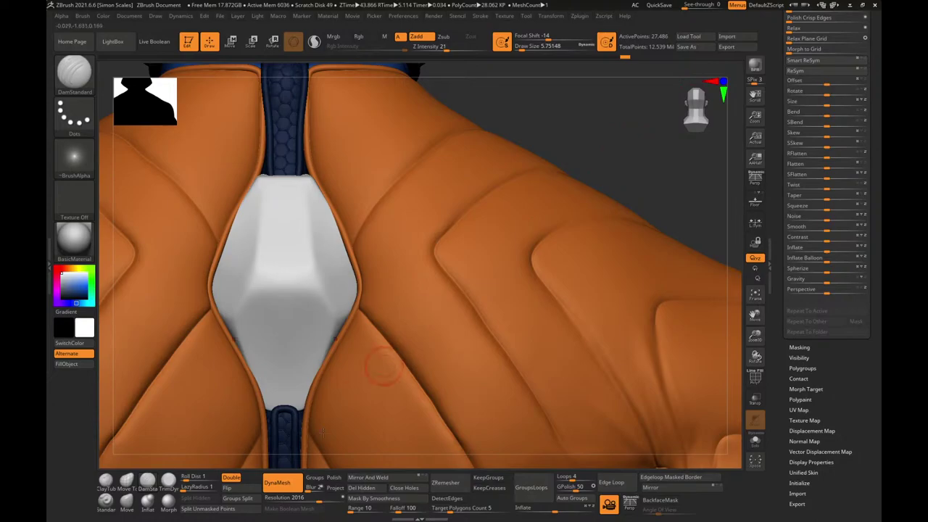
{"action": "scroll", "coordinate": [798, 123], "scroll_direction": "up", "scroll_amount": 3}
{"action": "left_click", "coordinate": [805, 101]}
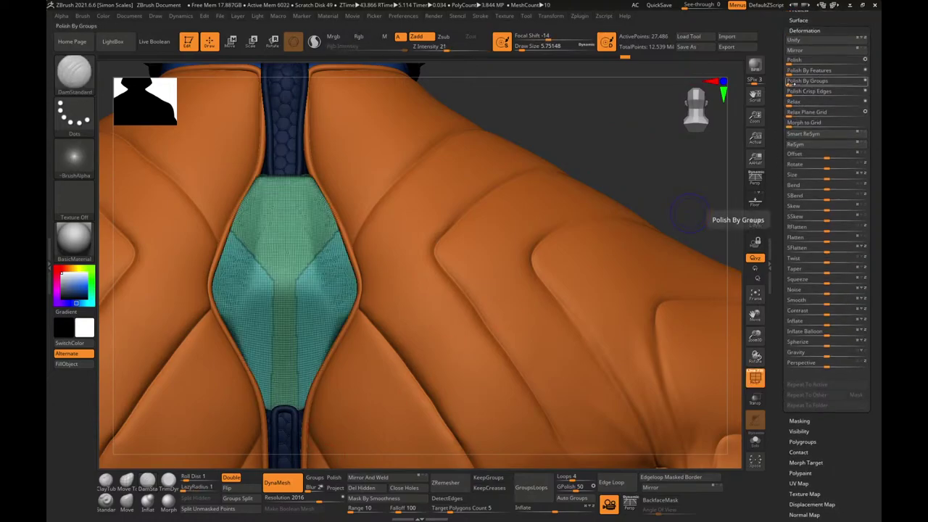
{"action": "left_click_drag", "start_coordinate": [792, 86], "coordinate": [805, 83]}
Step: Toggle polygroup display to inspect the plate's blue centre and teal side facets
{"action": "key", "text": "shift+f"}
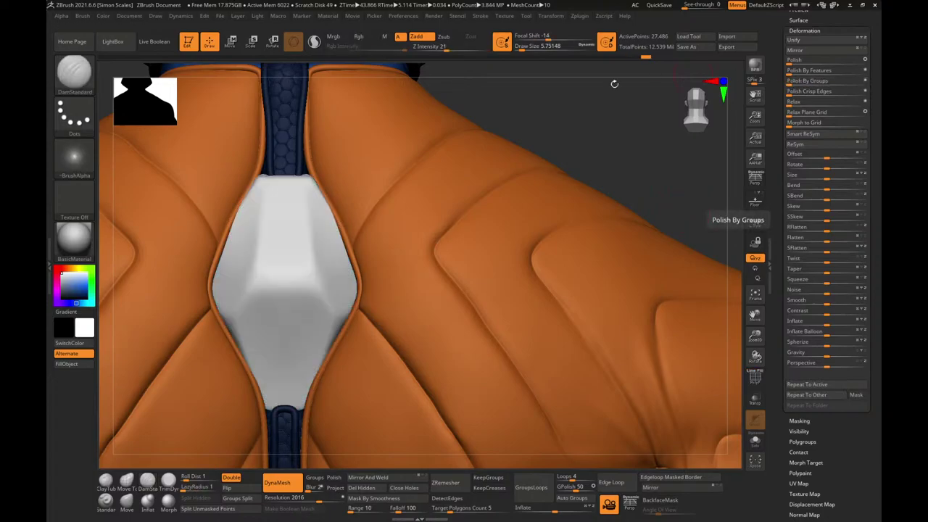
{"action": "mouse_move", "coordinate": [527, 118]}
{"action": "right_mouse_down", "text": "ctrl"}
{"action": "mouse_move", "coordinate": [493, 238]}
{"action": "mouse_move", "coordinate": [318, 328]}
{"action": "right_mouse_up", "text": "ctrl"}
{"action": "key", "text": "shift+f"}
{"action": "key", "text": "space"}
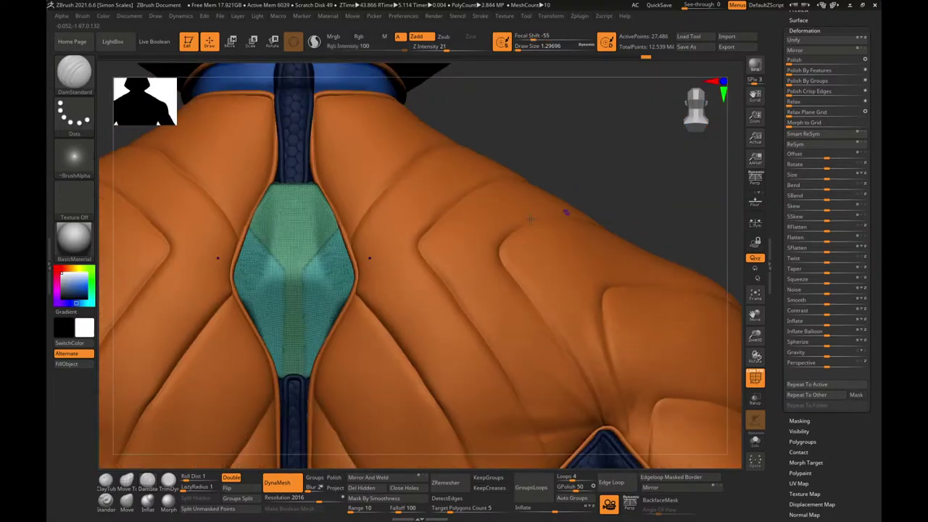
{"action": "key", "text": "shift+f"}
{"action": "key", "text": "ctrl+shift"}
Step: Mask the centre strip and scale the plate's unmasked side panels with Transpose
{"action": "key", "text": "shift+f"}
{"action": "left_click", "coordinate": [327, 280], "text": "ctrl+alt+shift"}
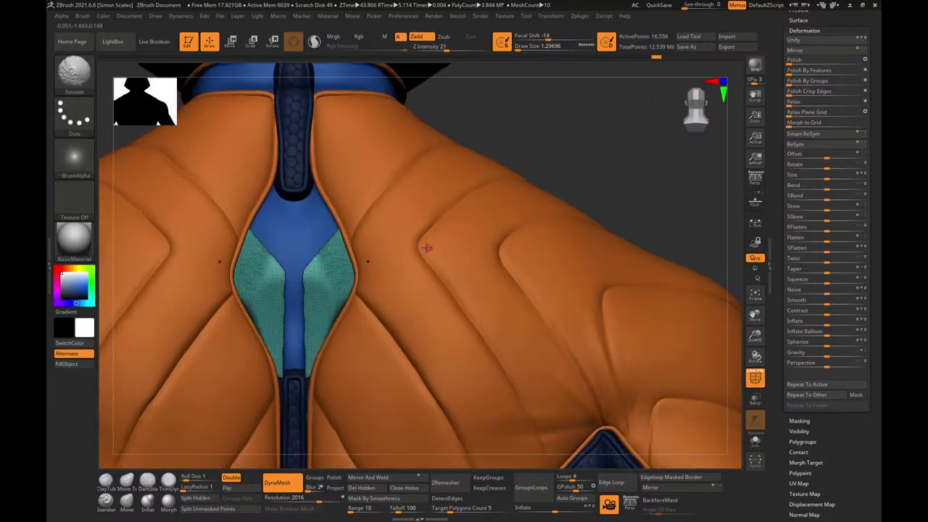
{"action": "key", "text": "shift+f"}
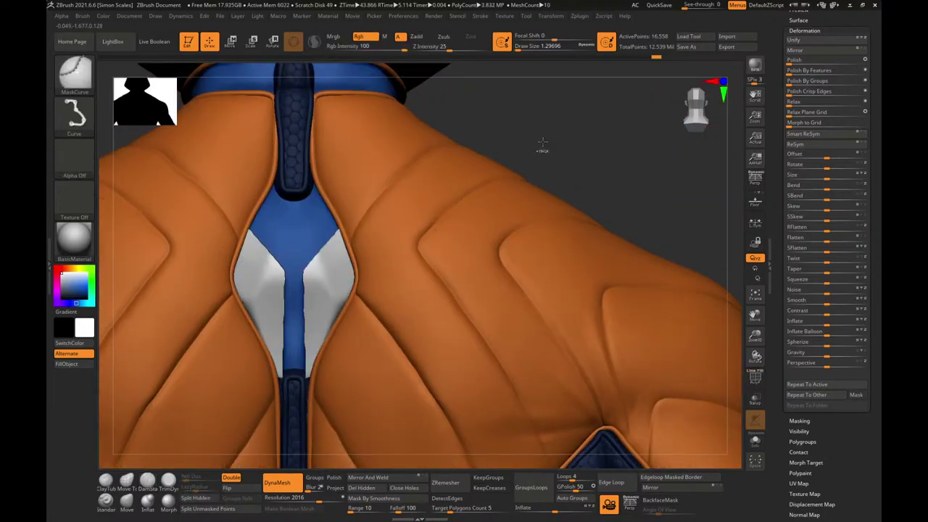
{"action": "left_click", "coordinate": [530, 134], "text": "ctrl"}
{"action": "left_click", "coordinate": [483, 111], "text": "ctrl"}
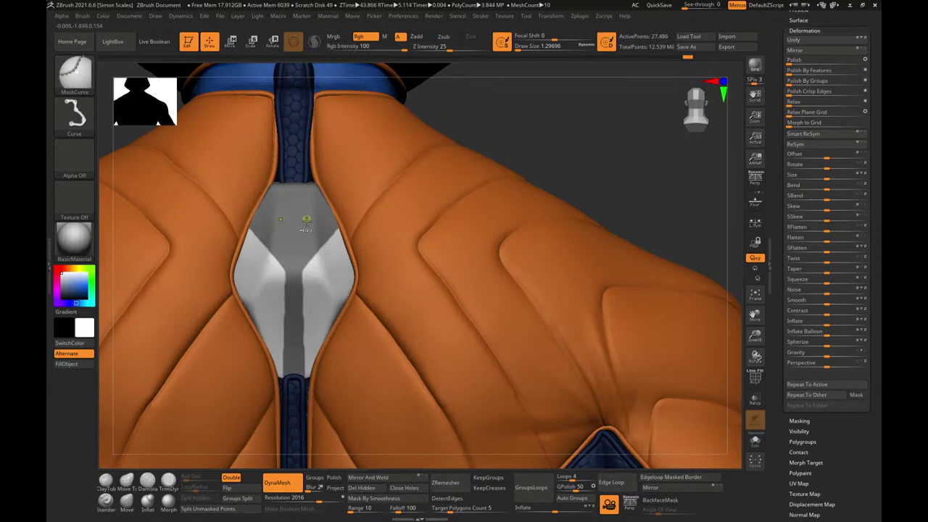
{"action": "key", "text": "w"}
{"action": "left_click_drag", "start_coordinate": [293, 278], "coordinate": [324, 282]}
{"action": "left_click_drag", "start_coordinate": [464, 116], "coordinate": [495, 142]}
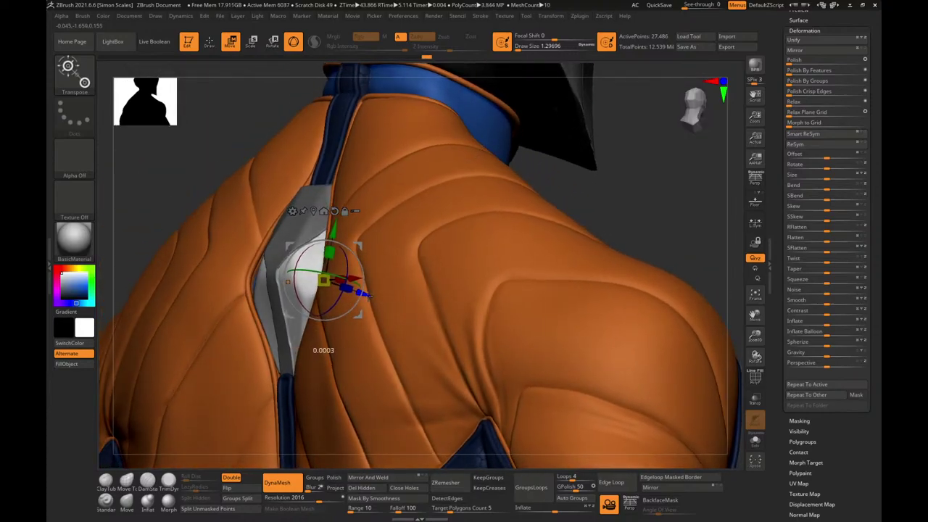
{"action": "key", "text": "q"}
Step: Set DynaMesh resolution to 2696 with Polish on and remesh the plate
{"action": "left_click_drag", "start_coordinate": [226, 143], "coordinate": [559, 121]}
{"action": "key", "text": "space"}
{"action": "left_click_drag", "start_coordinate": [311, 258], "coordinate": [377, 258]}
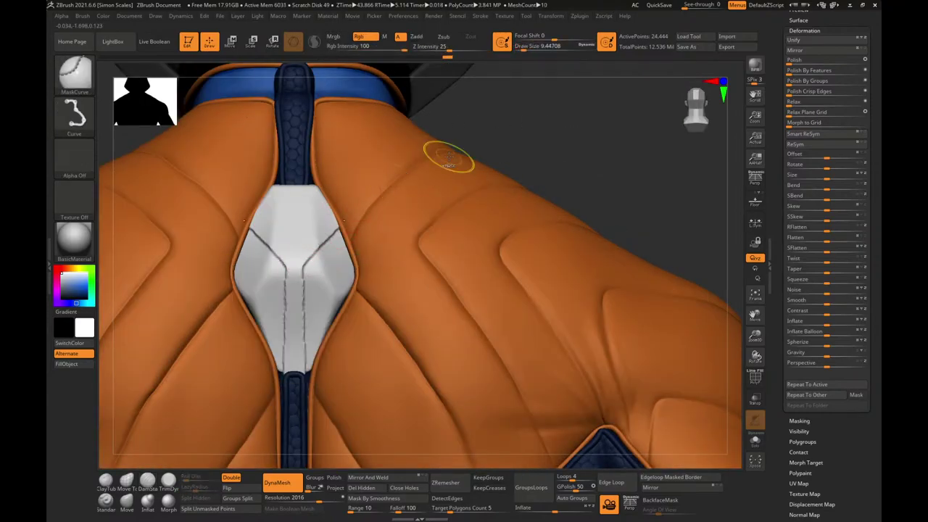
{"action": "scroll", "coordinate": [827, 63], "scroll_direction": "up", "scroll_amount": 2}
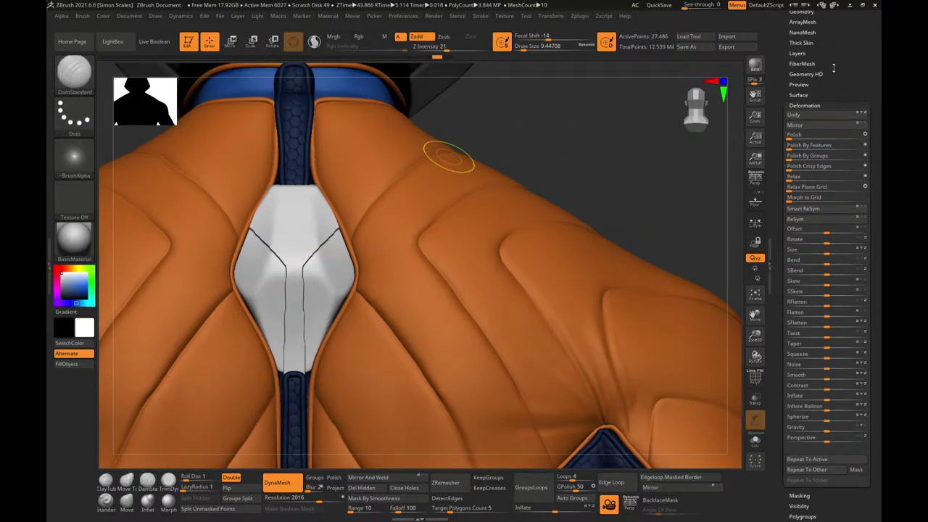
{"action": "scroll", "coordinate": [836, 58], "scroll_direction": "up", "scroll_amount": 1}
{"action": "left_click", "coordinate": [802, 62]}
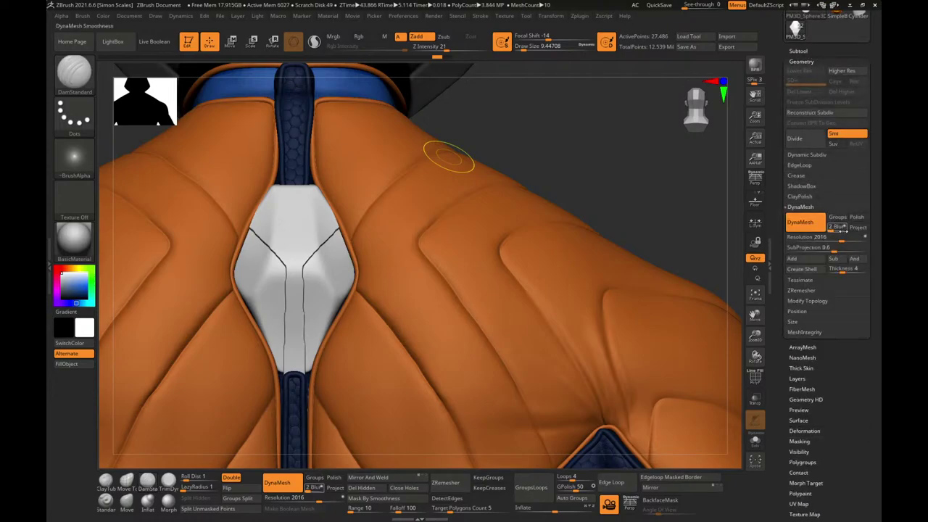
{"action": "left_click_drag", "start_coordinate": [847, 237], "coordinate": [853, 237]}
{"action": "left_click", "coordinate": [857, 217]}
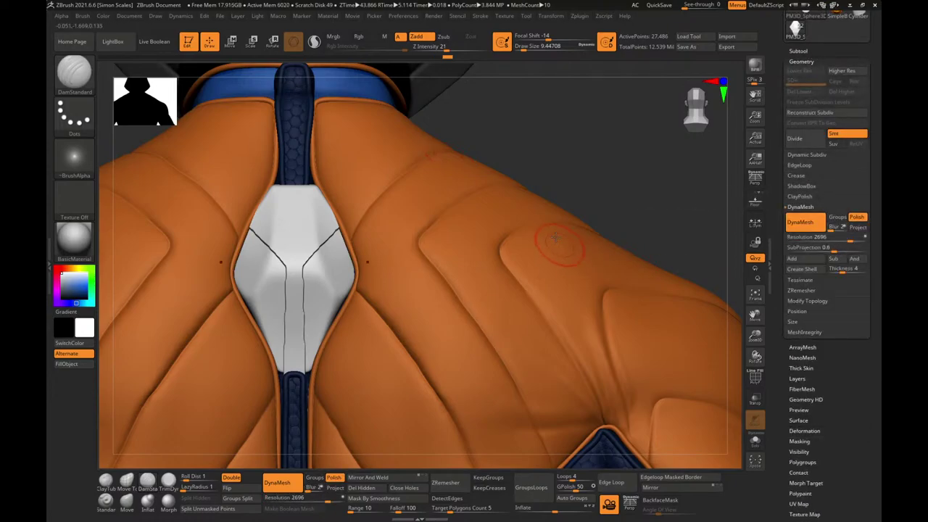
{"action": "left_click_drag", "start_coordinate": [481, 166], "coordinate": [373, 218], "text": "ctrl"}
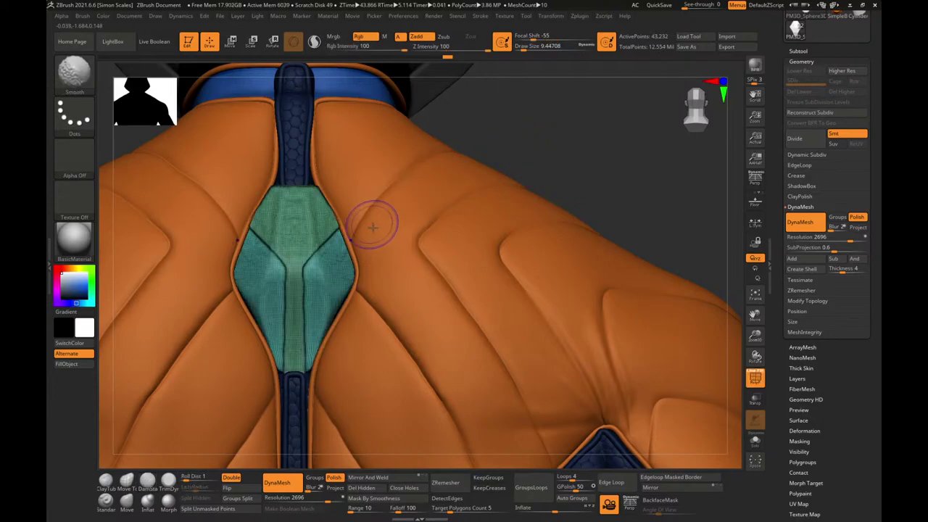
Step: Zoom around the back to inspect the denser, smoother remeshed plate
{"action": "left_click_drag", "start_coordinate": [592, 144], "coordinate": [315, 290], "text": "alt"}
{"action": "key", "text": "space"}
{"action": "left_click_drag", "start_coordinate": [530, 159], "coordinate": [335, 259], "text": "alt"}
{"action": "key", "text": "ctrl"}
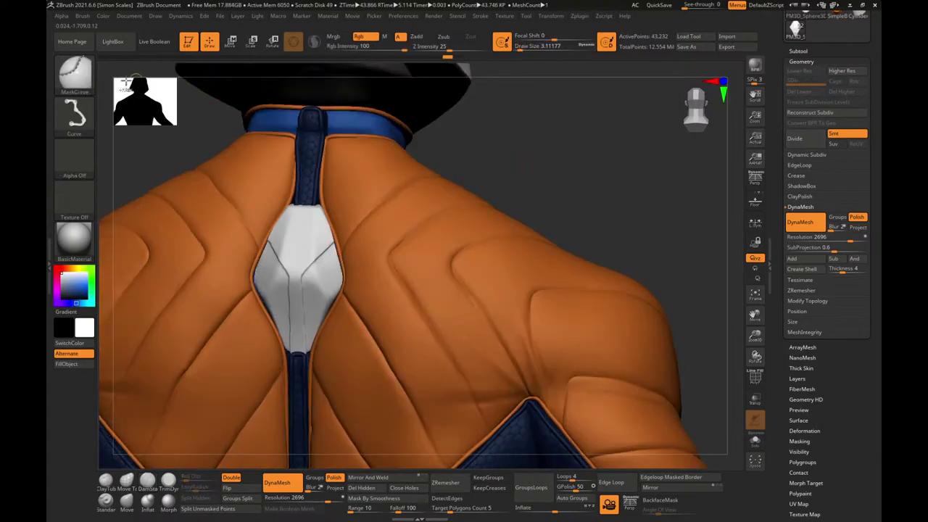
Step: Mask two spots with MaskPen, sink them into the plate's upper sides with Transpose, then unmask
{"action": "left_click", "coordinate": [88, 75], "text": "ctrl"}
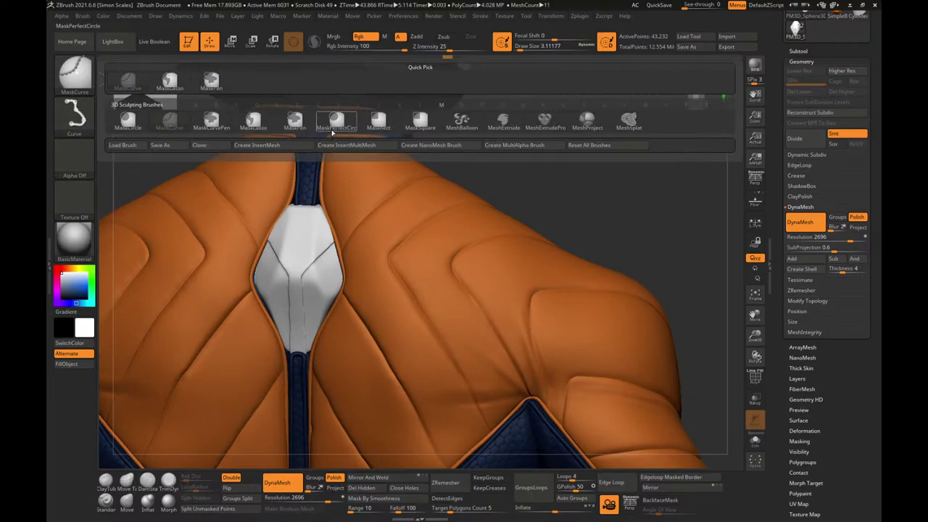
{"action": "left_click", "coordinate": [310, 124]}
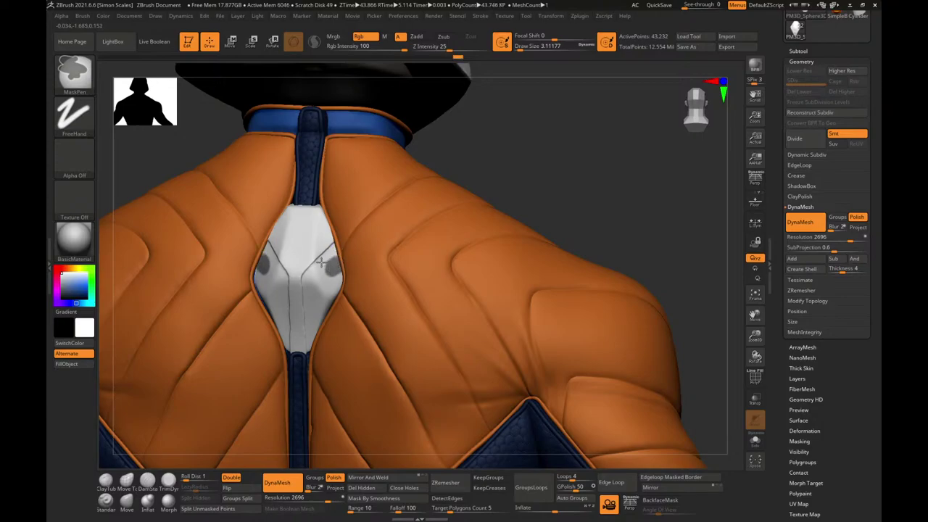
{"action": "left_click", "coordinate": [344, 214], "text": "ctrl"}
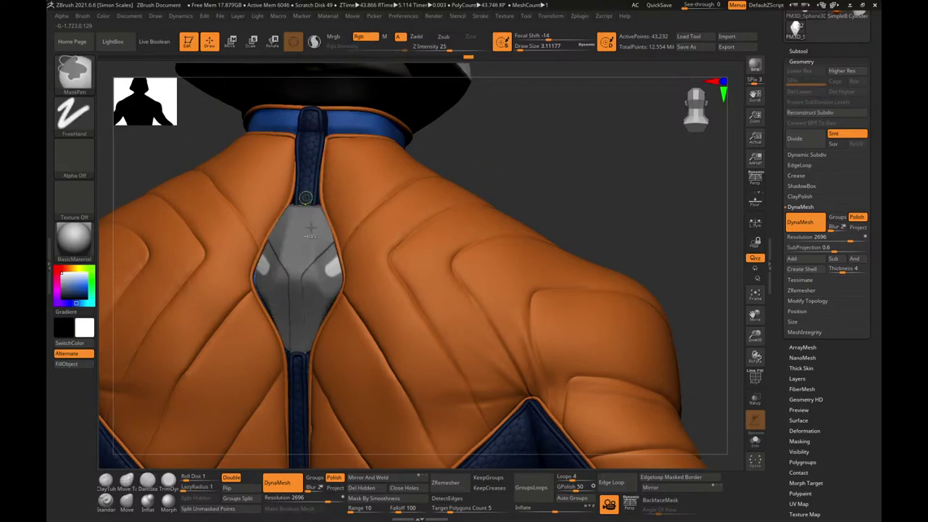
{"action": "key", "text": "r"}
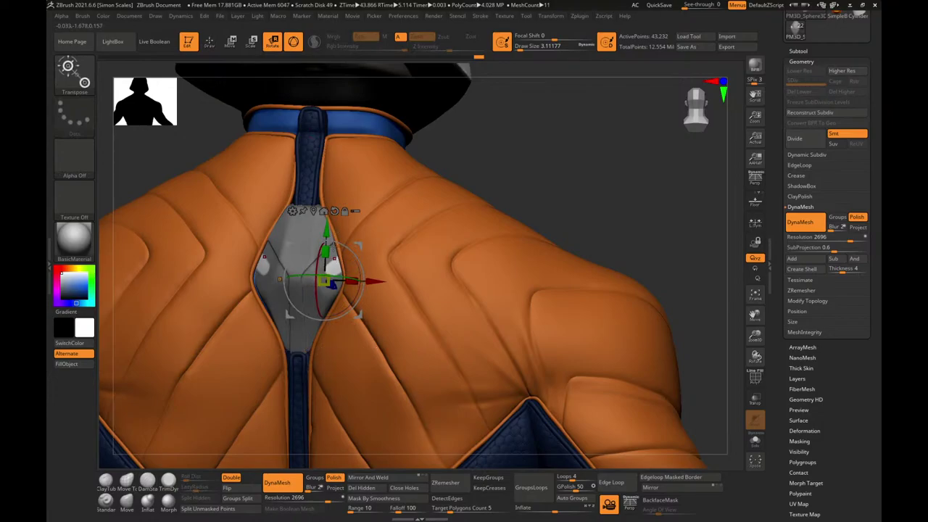
{"action": "left_click", "coordinate": [293, 43]}
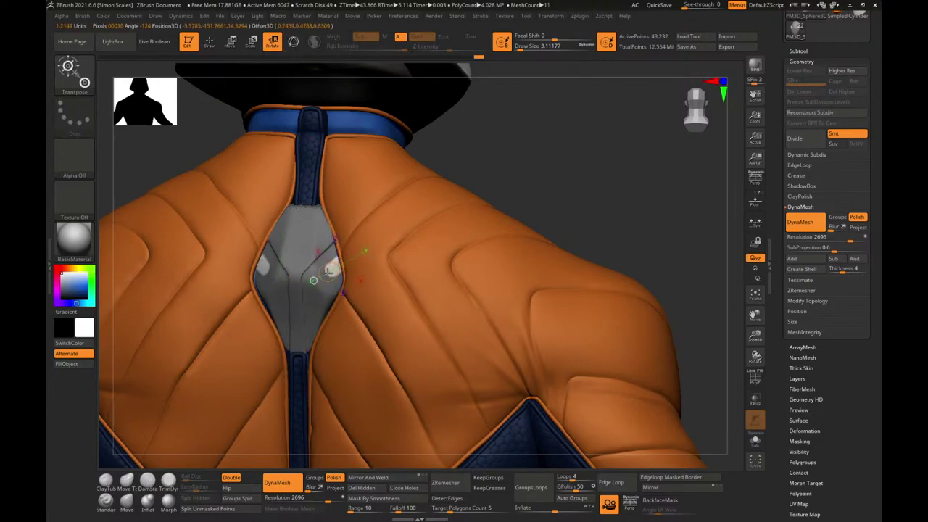
{"action": "right_click_drag", "start_coordinate": [330, 270], "coordinate": [325, 269]}
{"action": "left_click_drag", "start_coordinate": [325, 269], "coordinate": [324, 271]}
{"action": "right_click_drag", "start_coordinate": [325, 272], "coordinate": [330, 272]}
{"action": "left_click_drag", "start_coordinate": [329, 271], "coordinate": [329, 272]}
{"action": "key", "text": "q"}
{"action": "mouse_move", "coordinate": [523, 144]}
{"action": "left_mouse_down", "text": "ctrl"}
{"action": "mouse_move", "coordinate": [542, 142]}
{"action": "mouse_move", "coordinate": [488, 174]}
{"action": "mouse_move", "coordinate": [487, 145]}
{"action": "mouse_move", "coordinate": [507, 189]}
{"action": "mouse_move", "coordinate": [543, 139]}
{"action": "left_mouse_up", "text": "ctrl"}
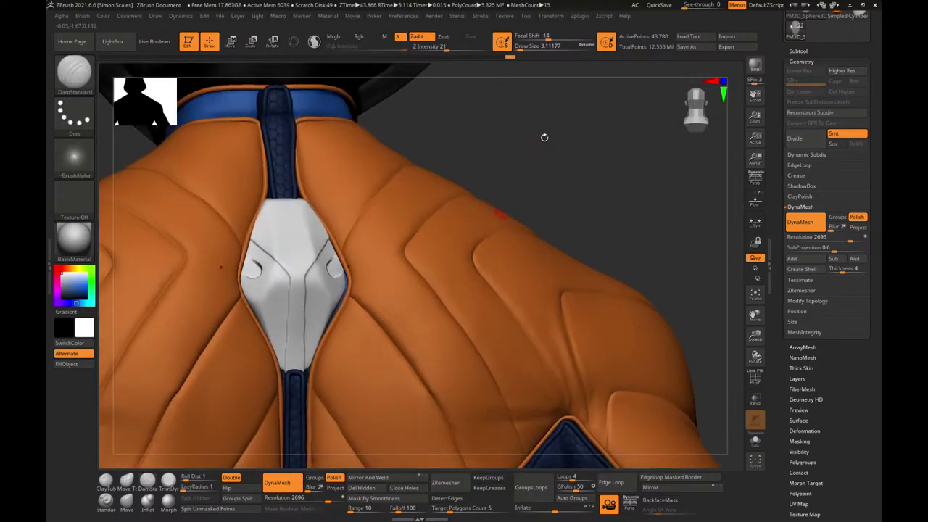
Step: Insert a round stud with the IMM Clothing Hardware brush and nudge it into the recess with the 3D gizmo
{"action": "left_click", "coordinate": [74, 73]}
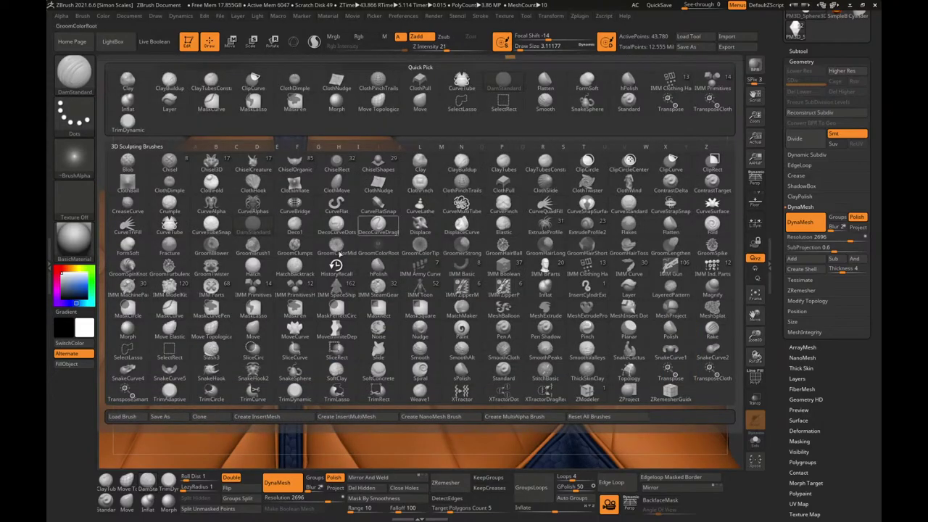
{"action": "left_click", "coordinate": [593, 273]}
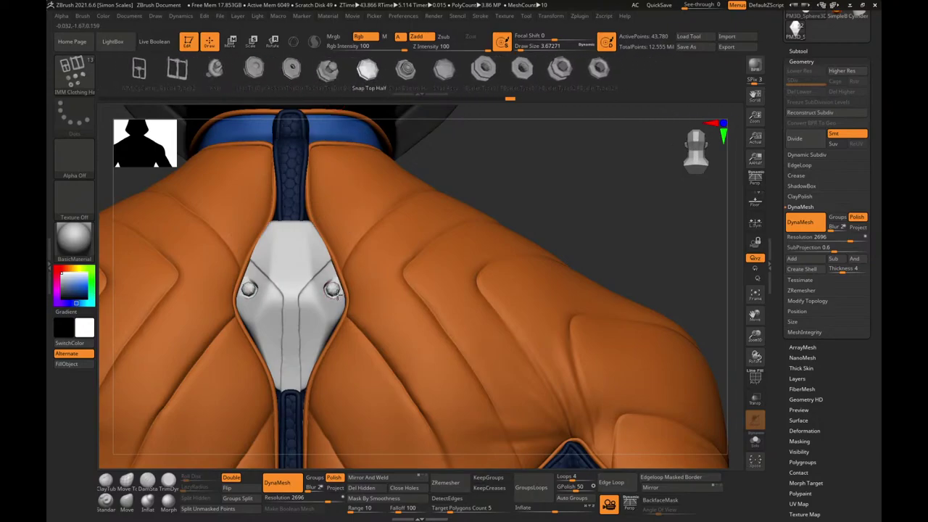
{"action": "left_click", "coordinate": [231, 42]}
{"action": "left_click_drag", "start_coordinate": [522, 116], "coordinate": [290, 67]}
{"action": "left_click", "coordinate": [293, 41]}
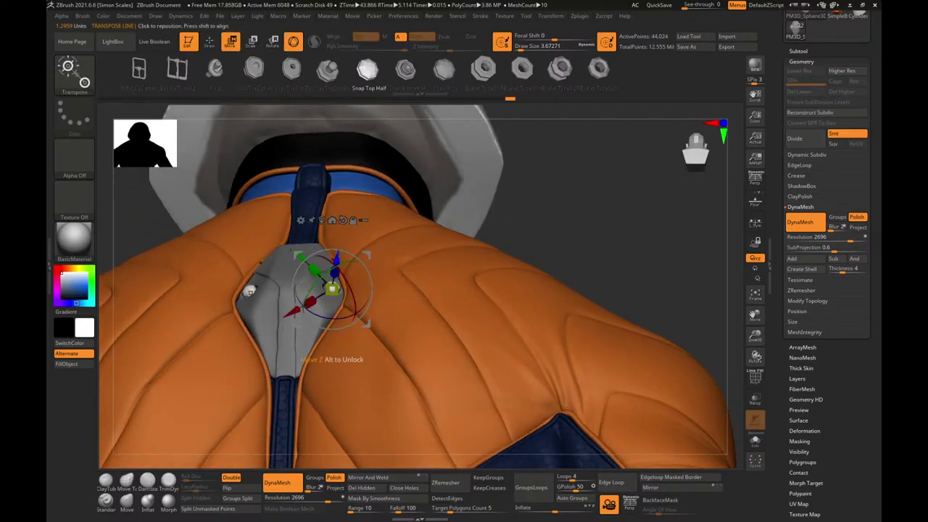
{"action": "left_click_drag", "start_coordinate": [335, 260], "coordinate": [335, 259]}
{"action": "left_click_drag", "start_coordinate": [624, 181], "coordinate": [631, 276]}
Step: Split the stud off into its own subtool with Subtool > Split
{"action": "left_click", "coordinate": [798, 51]}
{"action": "left_click", "coordinate": [796, 362]}
{"action": "left_click", "coordinate": [801, 322]}
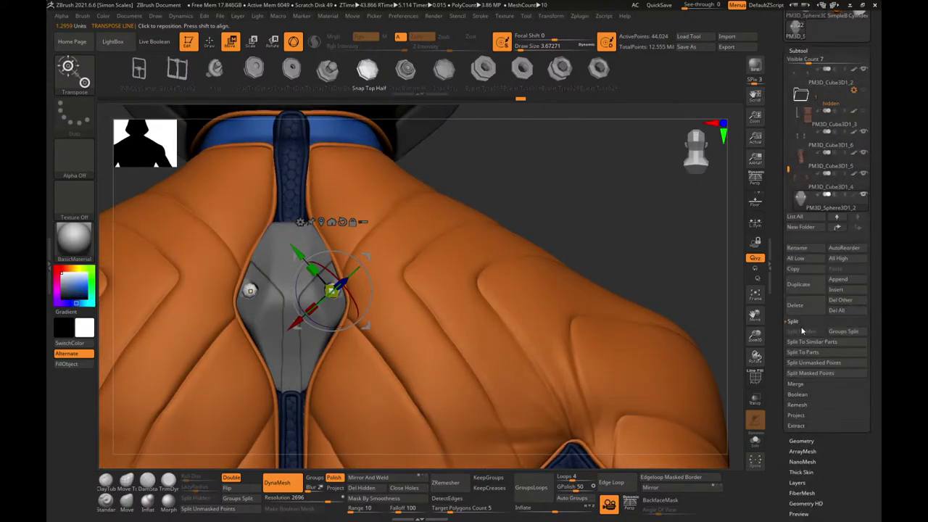
{"action": "left_click", "coordinate": [818, 373]}
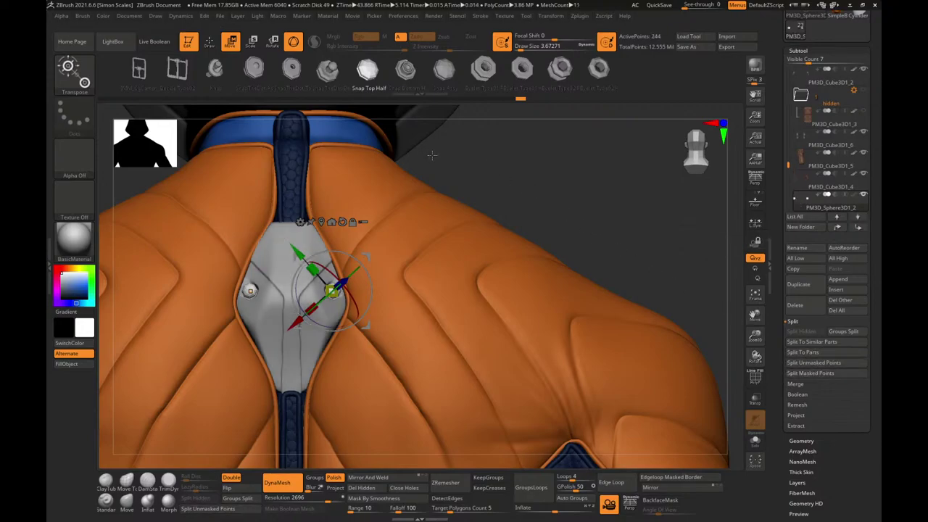
Step: Insert another stud on the plate with the stud brush
{"action": "key", "text": "ctrl"}
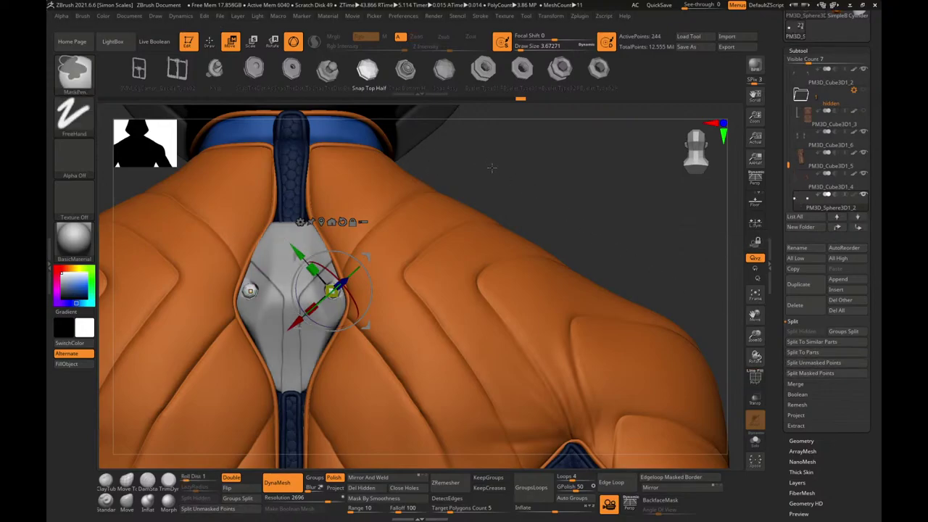
{"action": "key", "text": "q"}
{"action": "left_click", "coordinate": [298, 269]}
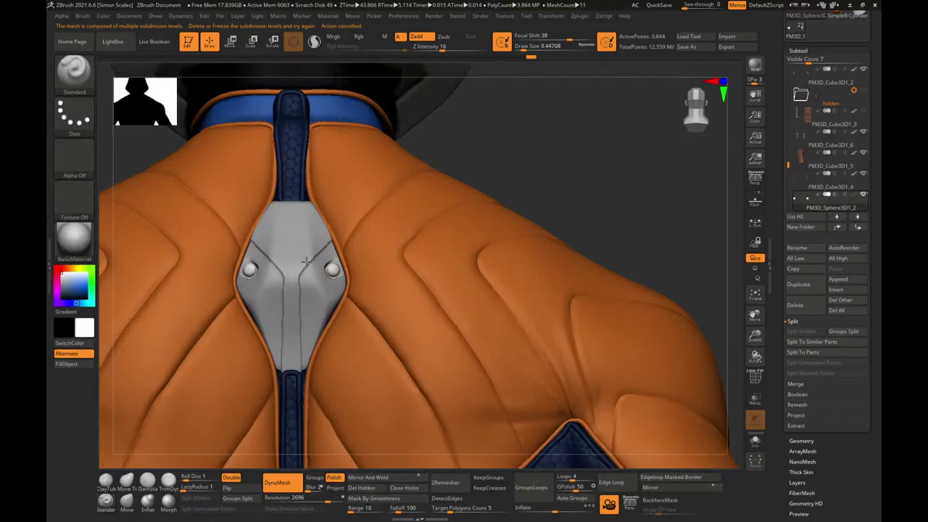
Step: Select the chest plate subtool in a straight-on back view and try the curve mask brushes
{"action": "left_click", "coordinate": [308, 262], "text": "alt"}
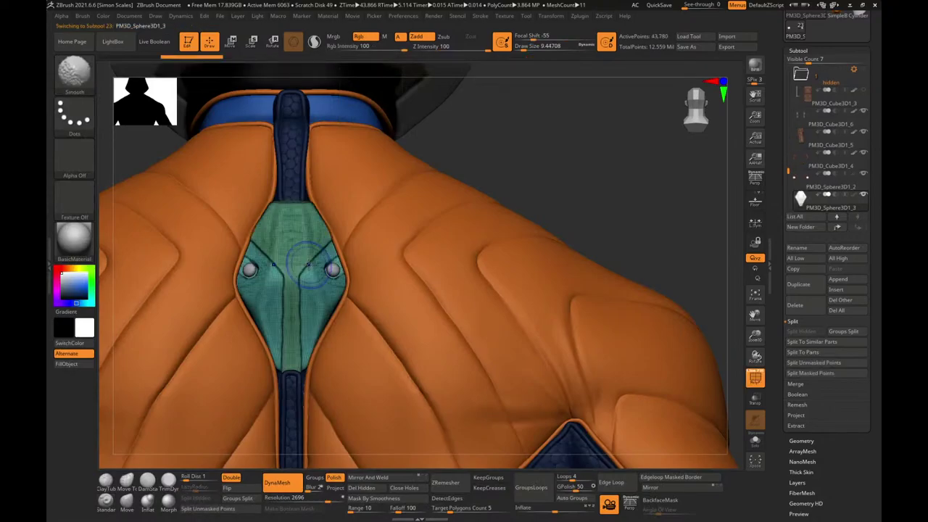
{"action": "mouse_move", "coordinate": [529, 161]}
{"action": "left_mouse_down"}
{"action": "mouse_move", "coordinate": [542, 158]}
{"action": "mouse_move", "coordinate": [508, 154]}
{"action": "left_mouse_up"}
{"action": "key", "text": "b"}
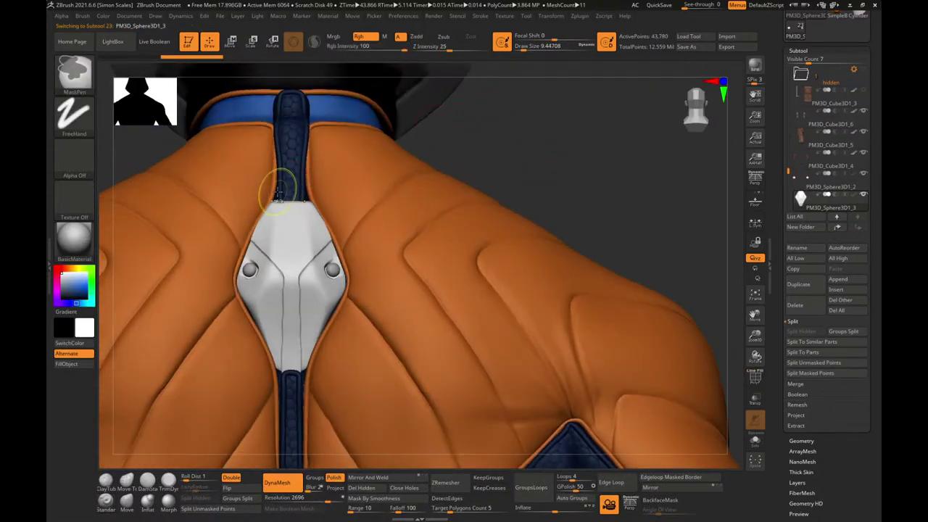
{"action": "left_click", "coordinate": [75, 76]}
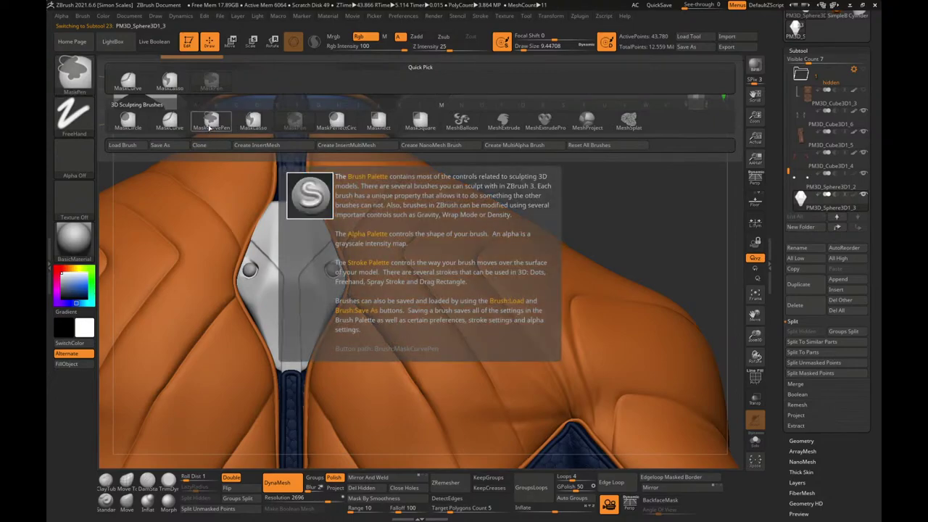
{"action": "left_click", "coordinate": [209, 123]}
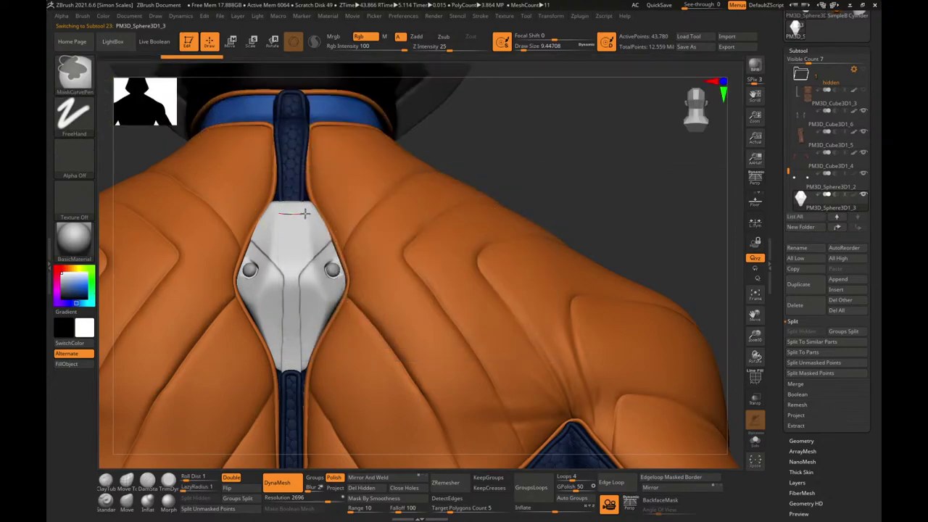
{"action": "key", "text": "b"}
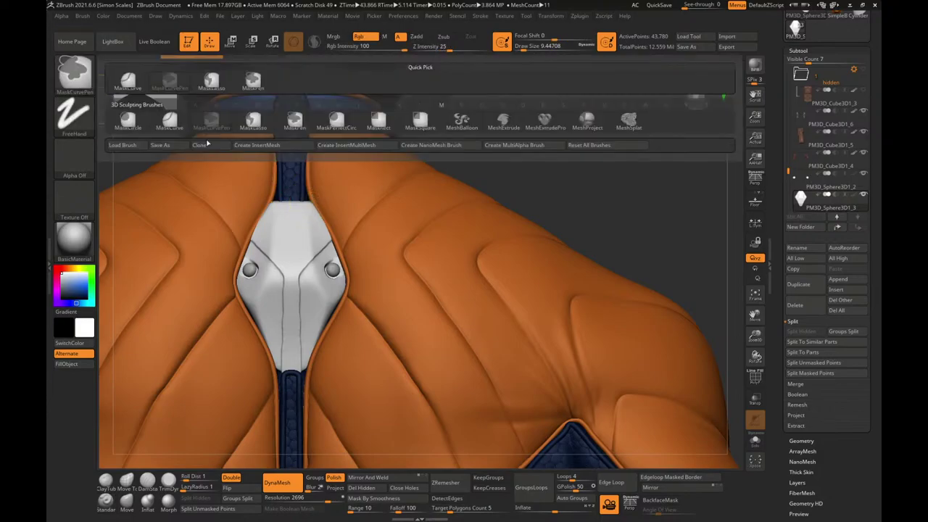
{"action": "left_click", "coordinate": [170, 122]}
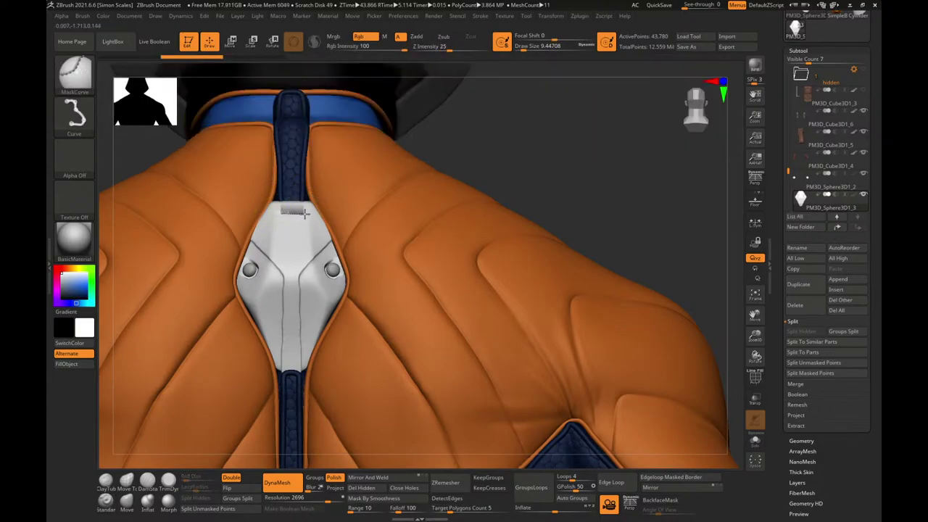
{"action": "key", "text": "b"}
{"action": "key", "text": "s"}
{"action": "key", "text": "t"}
Step: Isolate the chest plate, mask its top strip, invert the mask and turn the plate with the gizmo
{"action": "mouse_move", "coordinate": [507, 140]}
{"action": "left_mouse_down"}
{"action": "mouse_move", "coordinate": [559, 150]}
{"action": "mouse_move", "coordinate": [370, 143]}
{"action": "mouse_move", "coordinate": [365, 162]}
{"action": "mouse_move", "coordinate": [431, 139]}
{"action": "left_mouse_up"}
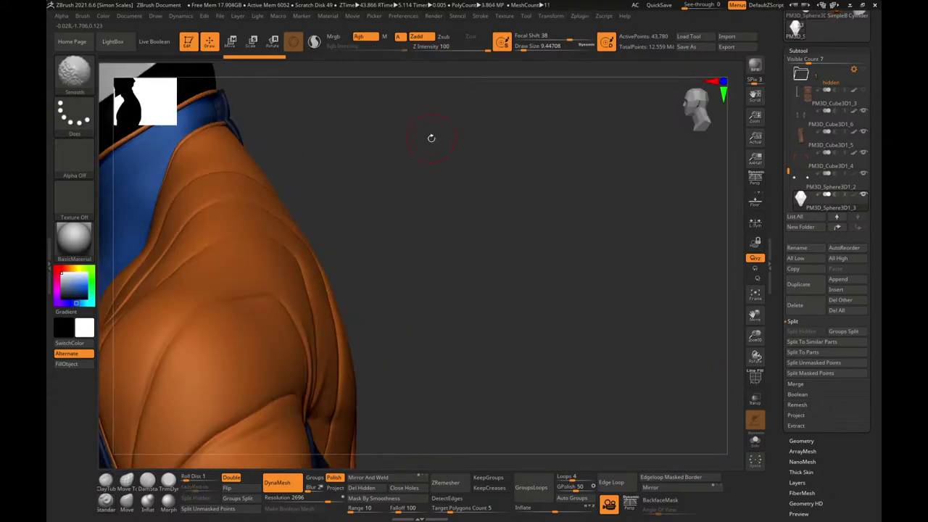
{"action": "left_click", "coordinate": [863, 193], "text": "shift"}
{"action": "mouse_move", "coordinate": [281, 250]}
{"action": "left_mouse_down", "text": "ctrl"}
{"action": "mouse_move", "coordinate": [269, 234]}
{"action": "mouse_move", "coordinate": [258, 165]}
{"action": "mouse_move", "coordinate": [266, 149]}
{"action": "mouse_move", "coordinate": [369, 193]}
{"action": "mouse_move", "coordinate": [381, 179]}
{"action": "mouse_move", "coordinate": [296, 172]}
{"action": "mouse_move", "coordinate": [265, 191]}
{"action": "mouse_move", "coordinate": [275, 160]}
{"action": "mouse_move", "coordinate": [332, 128]}
{"action": "left_mouse_up", "text": "ctrl"}
{"action": "key", "text": "w"}
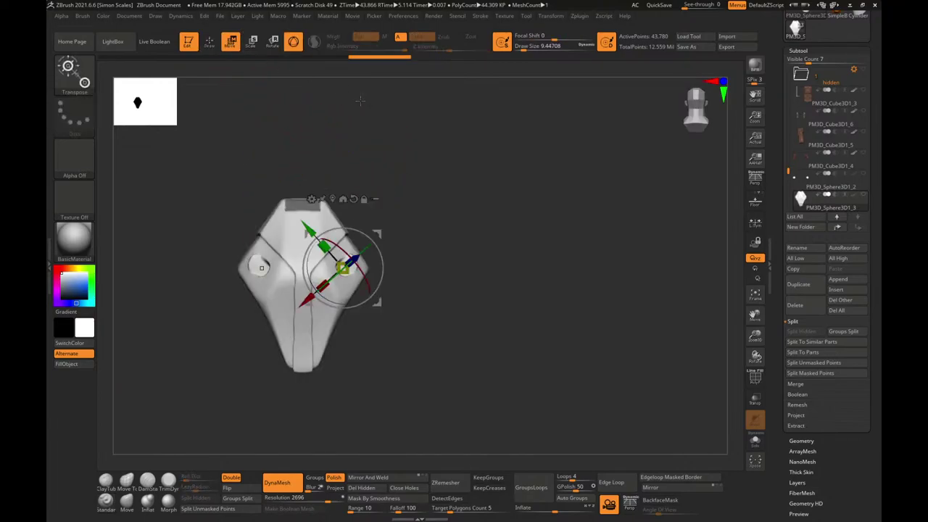
{"action": "scroll", "coordinate": [340, 265], "scroll_direction": "up", "scroll_amount": 3}
{"action": "key", "text": "ctrl+i"}
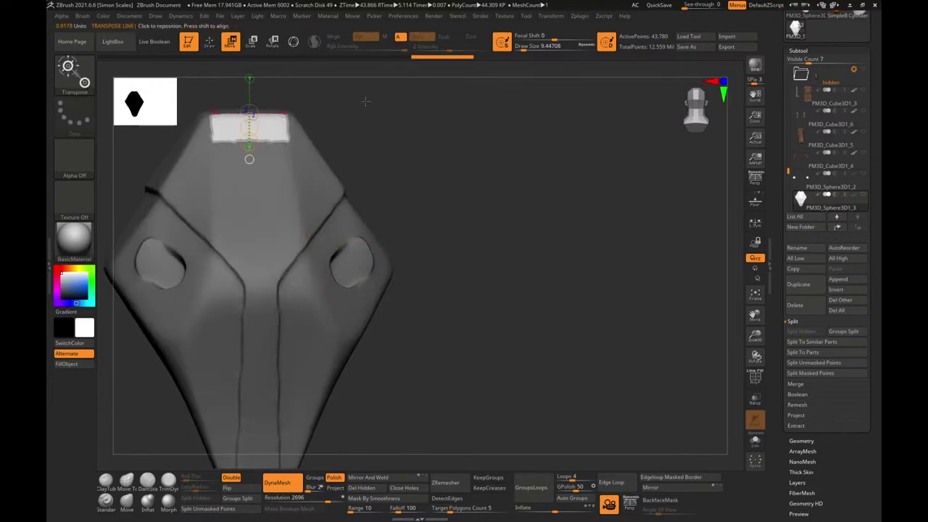
{"action": "left_click_drag", "start_coordinate": [508, 305], "coordinate": [464, 290]}
{"action": "mouse_move", "coordinate": [241, 136]}
{"action": "left_mouse_down"}
{"action": "mouse_move", "coordinate": [290, 139]}
{"action": "mouse_move", "coordinate": [246, 142]}
{"action": "mouse_move", "coordinate": [262, 130]}
{"action": "mouse_move", "coordinate": [341, 125]}
{"action": "mouse_move", "coordinate": [260, 63]}
{"action": "left_mouse_up"}
{"action": "key", "text": "q"}
Step: Shrink the brush and smooth the top of the plate, then turn the jacket to face forward
{"action": "left_click_drag", "start_coordinate": [306, 83], "coordinate": [363, 135]}
{"action": "mouse_move", "coordinate": [426, 222]}
{"action": "left_mouse_down"}
{"action": "mouse_move", "coordinate": [392, 174]}
{"action": "mouse_move", "coordinate": [417, 182]}
{"action": "mouse_move", "coordinate": [369, 169]}
{"action": "left_mouse_up"}
{"action": "key", "text": "shift"}
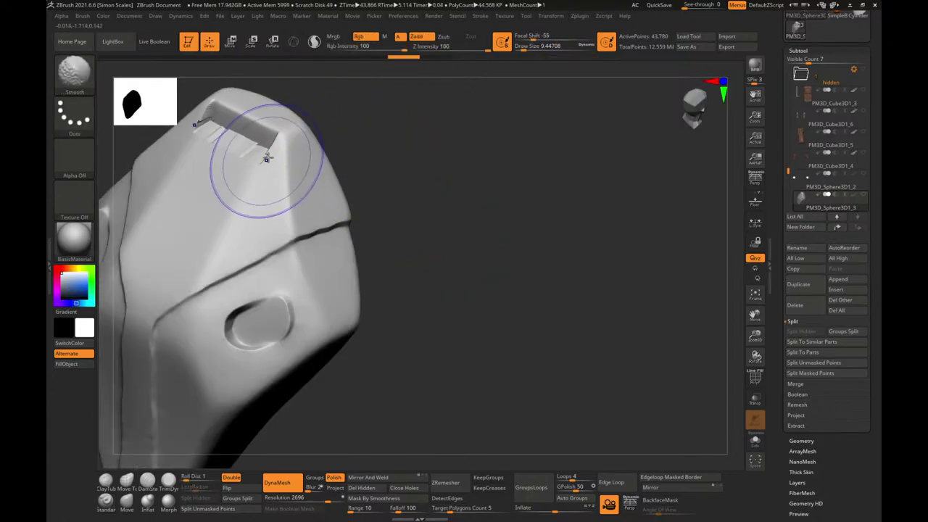
{"action": "key", "text": "space"}
{"action": "mouse_move", "coordinate": [275, 101]}
{"action": "left_mouse_down"}
{"action": "mouse_move", "coordinate": [210, 102]}
{"action": "mouse_move", "coordinate": [442, 149]}
{"action": "mouse_move", "coordinate": [427, 141]}
{"action": "left_mouse_up"}
{"action": "key", "text": "shift"}
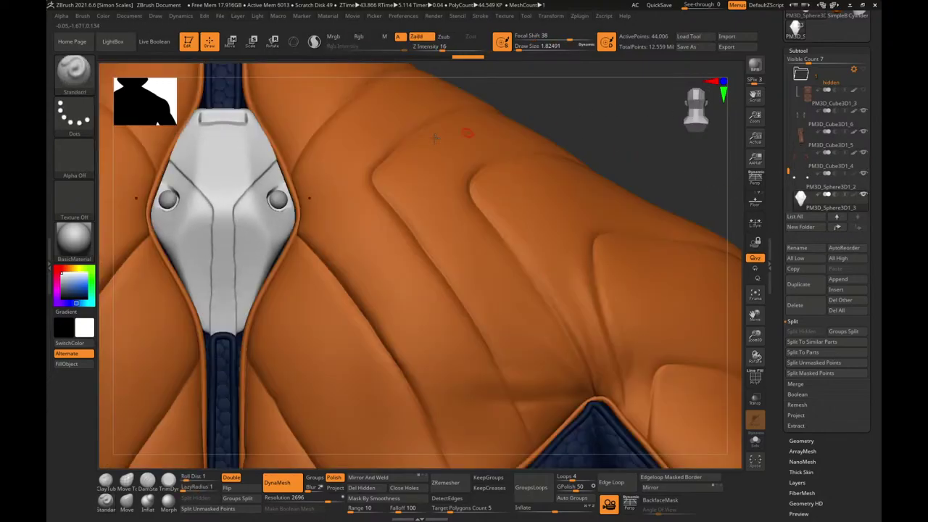
{"action": "left_click_drag", "start_coordinate": [539, 105], "coordinate": [491, 103]}
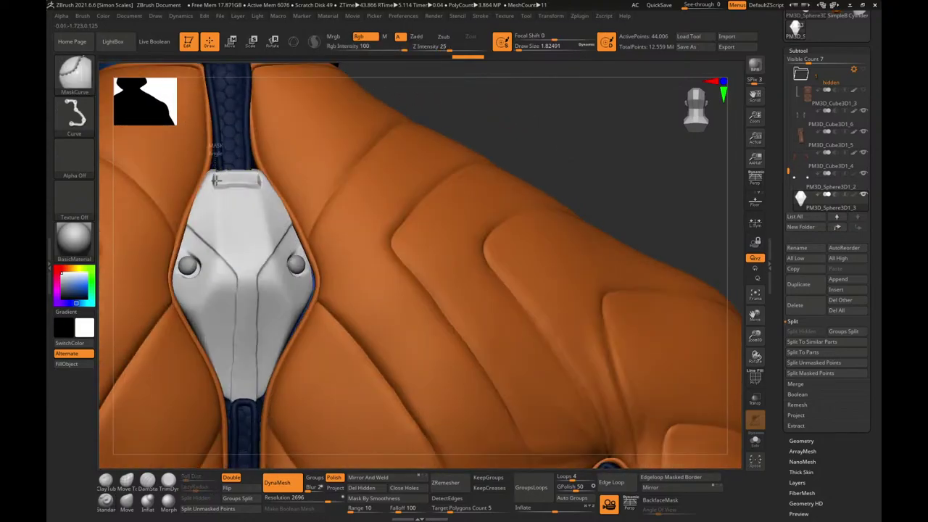
{"action": "right_click_drag", "start_coordinate": [215, 185], "coordinate": [261, 196]}
{"action": "mouse_move", "coordinate": [491, 97]}
{"action": "right_mouse_down"}
{"action": "mouse_move", "coordinate": [464, 103]}
{"action": "mouse_move", "coordinate": [477, 108]}
{"action": "right_mouse_up"}
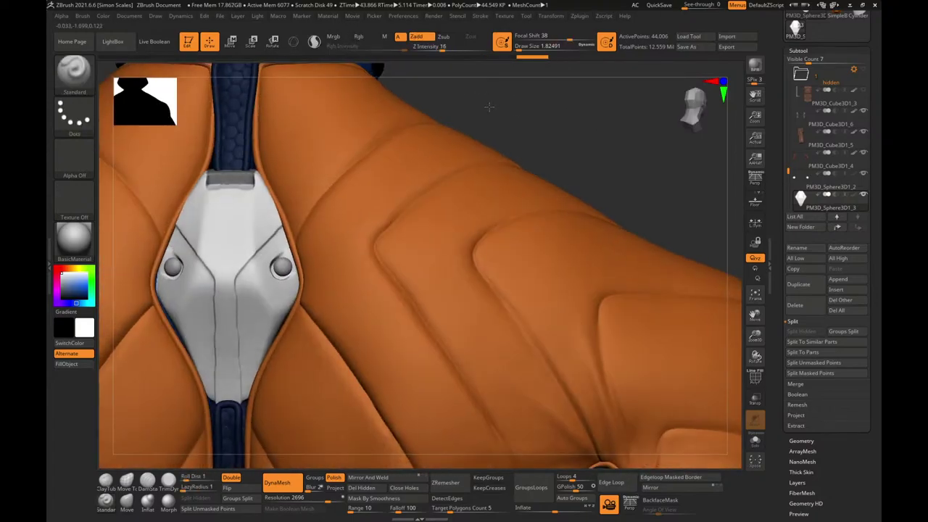
Step: Mask the grey back plate, adjust it with the 3D gizmo, clear the mask, and select the zipper tape
{"action": "left_click", "coordinate": [495, 101], "text": "ctrl"}
{"action": "key", "text": "w"}
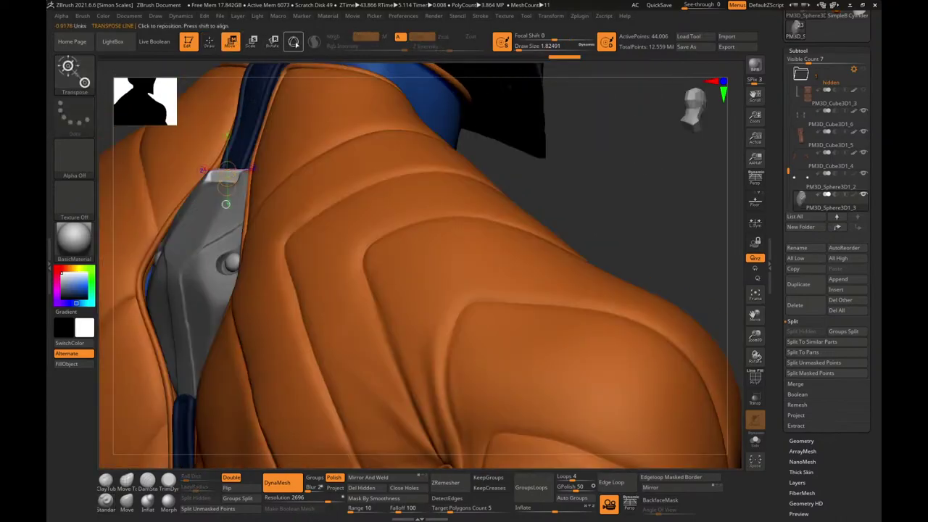
{"action": "left_click", "coordinate": [294, 42]}
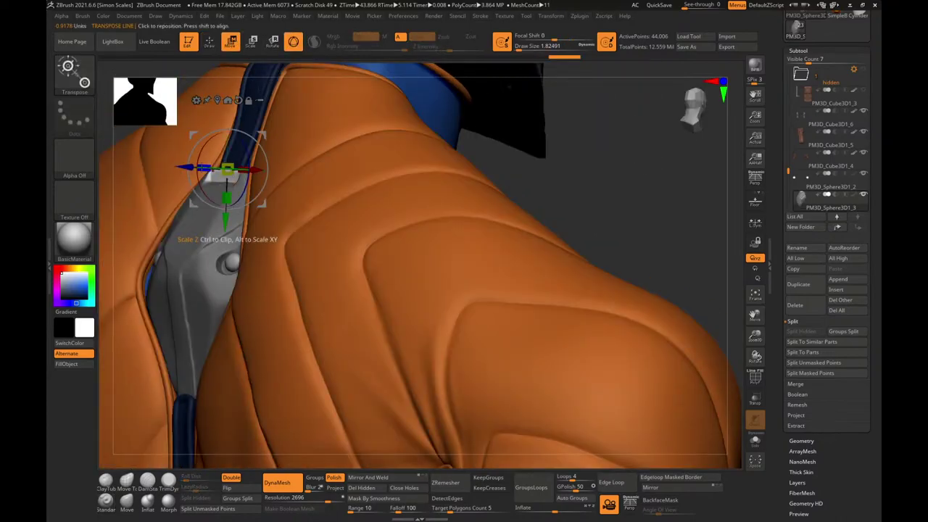
{"action": "mouse_move", "coordinate": [227, 231]}
{"action": "right_mouse_down"}
{"action": "mouse_move", "coordinate": [209, 228]}
{"action": "mouse_move", "coordinate": [227, 231]}
{"action": "right_mouse_up"}
{"action": "key", "text": "q"}
{"action": "key", "text": "ctrl"}
{"action": "mouse_move", "coordinate": [507, 119]}
{"action": "left_mouse_down", "text": "ctrl"}
{"action": "mouse_move", "coordinate": [534, 145]}
{"action": "mouse_move", "coordinate": [558, 148]}
{"action": "left_mouse_up", "text": "ctrl"}
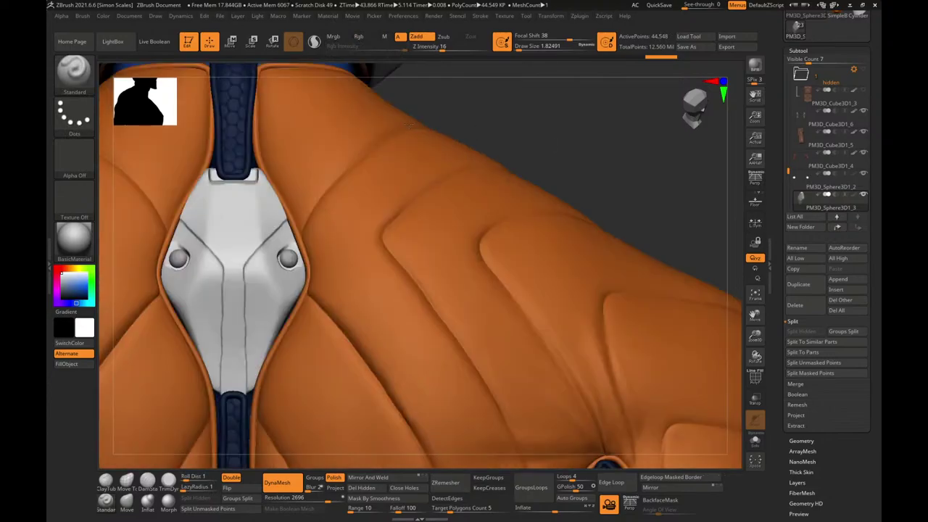
{"action": "left_click", "coordinate": [238, 155], "text": "alt"}
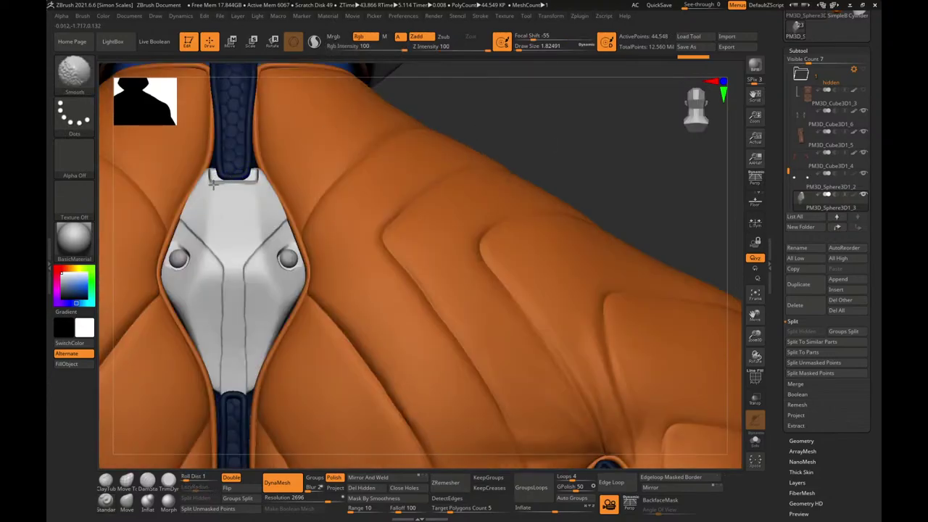
{"action": "key", "text": "shift"}
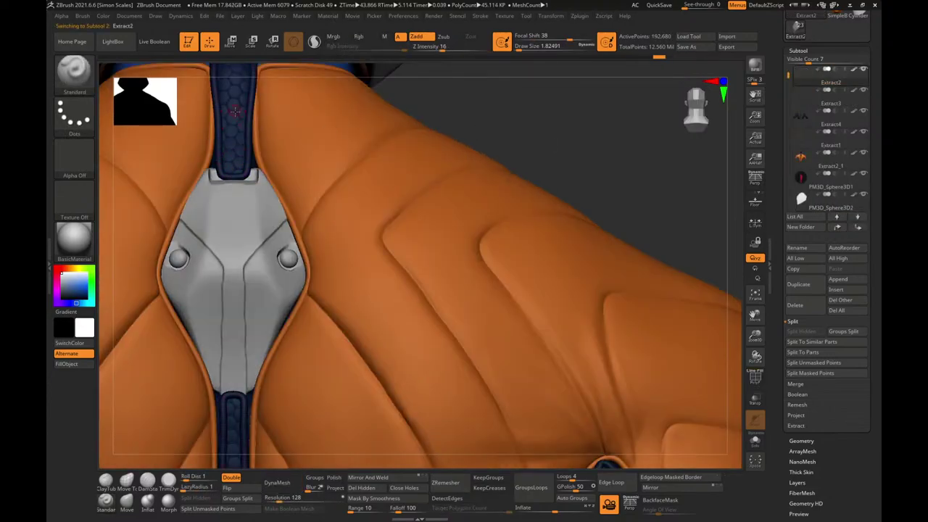
{"action": "key", "text": "b"}
{"action": "key", "text": "m"}
{"action": "key", "text": "v"}
{"action": "key", "text": "space"}
{"action": "left_click_drag", "start_coordinate": [231, 135], "coordinate": [235, 135]}
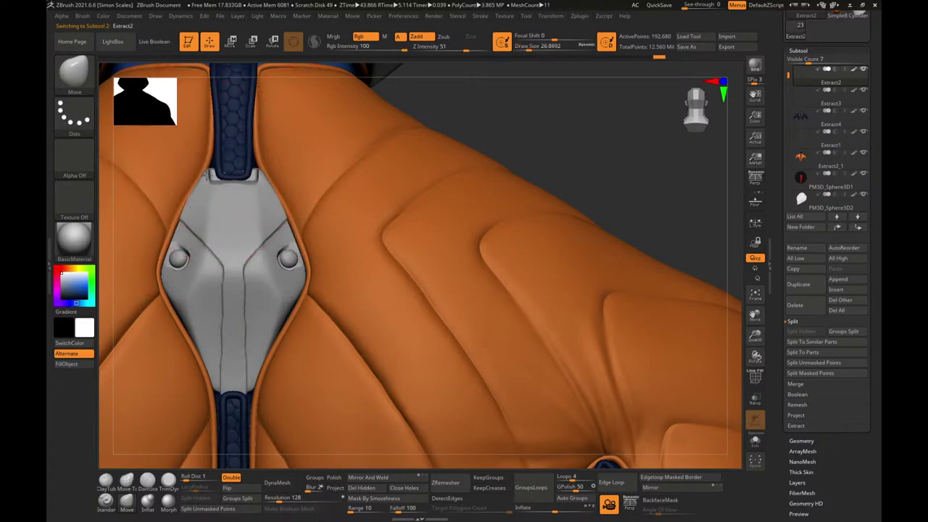
{"action": "key", "text": "space"}
{"action": "mouse_move", "coordinate": [223, 174]}
{"action": "left_mouse_down"}
{"action": "mouse_move", "coordinate": [213, 175]}
{"action": "mouse_move", "coordinate": [223, 161]}
{"action": "left_mouse_up"}
{"action": "key", "text": "space"}
{"action": "key", "text": "space"}
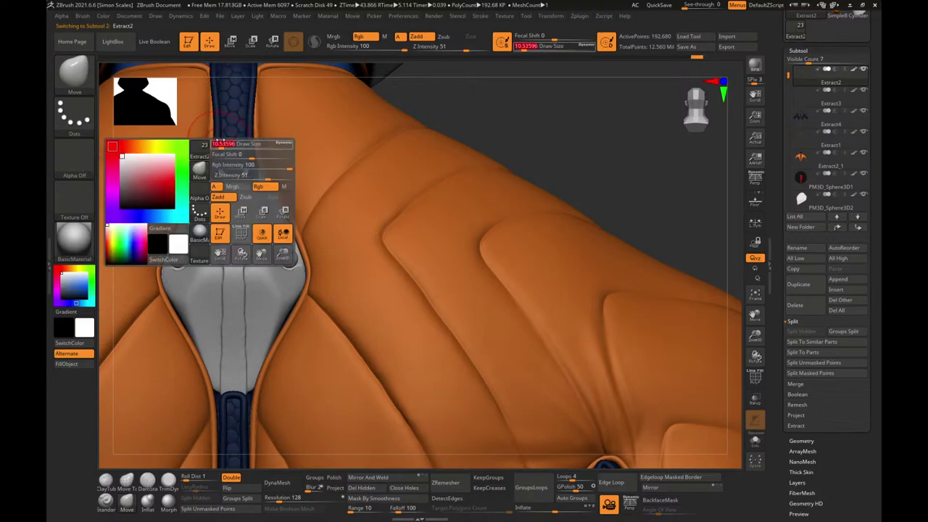
{"action": "left_click", "coordinate": [348, 108], "text": "alt"}
{"action": "mouse_move", "coordinate": [392, 105]}
{"action": "left_mouse_down"}
{"action": "mouse_move", "coordinate": [316, 121]}
{"action": "mouse_move", "coordinate": [267, 148]}
{"action": "left_mouse_up"}
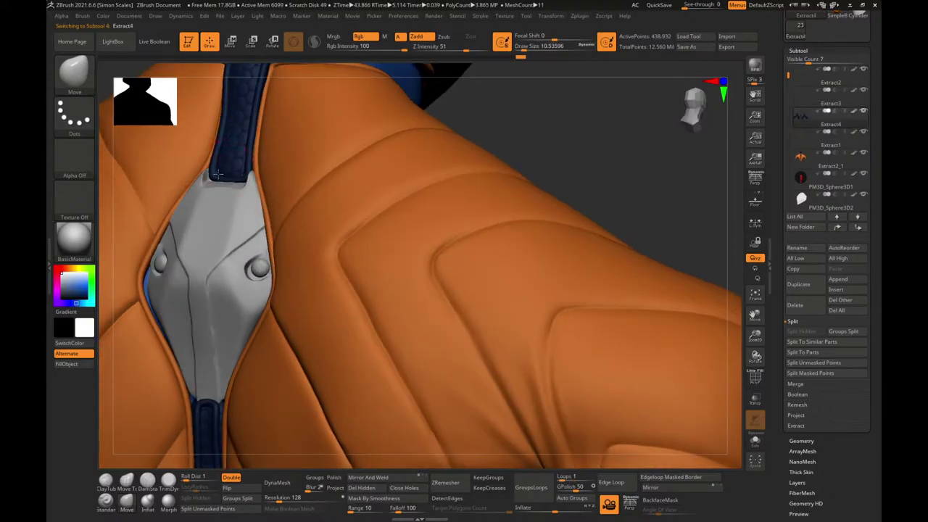
{"action": "mouse_move", "coordinate": [506, 123]}
{"action": "left_mouse_down"}
{"action": "mouse_move", "coordinate": [406, 129]}
{"action": "mouse_move", "coordinate": [275, 214]}
{"action": "left_mouse_up"}
{"action": "key", "text": "space"}
{"action": "left_click_drag", "start_coordinate": [472, 128], "coordinate": [456, 107]}
{"action": "left_click", "coordinate": [277, 243], "text": "alt"}
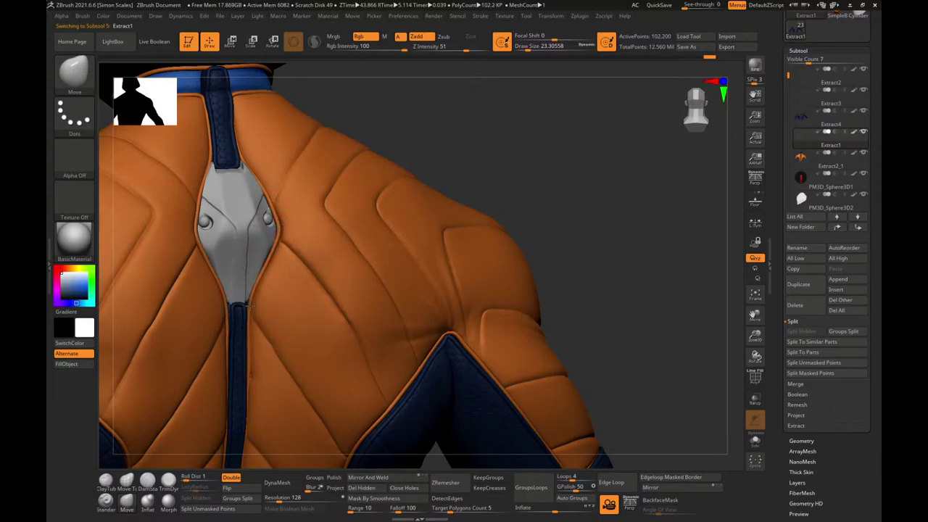
{"action": "key", "text": "space"}
{"action": "mouse_move", "coordinate": [249, 305]}
{"action": "left_mouse_down"}
{"action": "mouse_move", "coordinate": [239, 305]}
{"action": "mouse_move", "coordinate": [261, 306]}
{"action": "left_mouse_up"}
{"action": "key", "text": "space"}
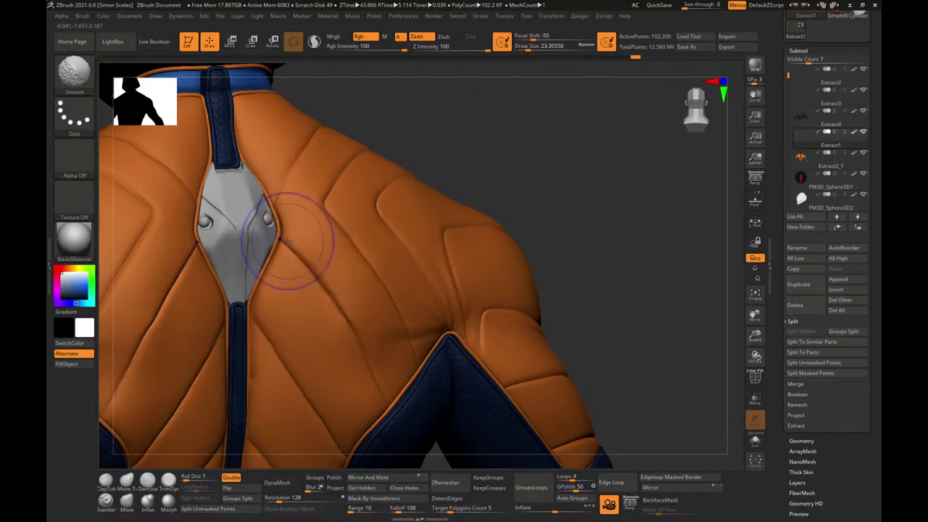
{"action": "left_click", "coordinate": [280, 242], "text": "alt"}
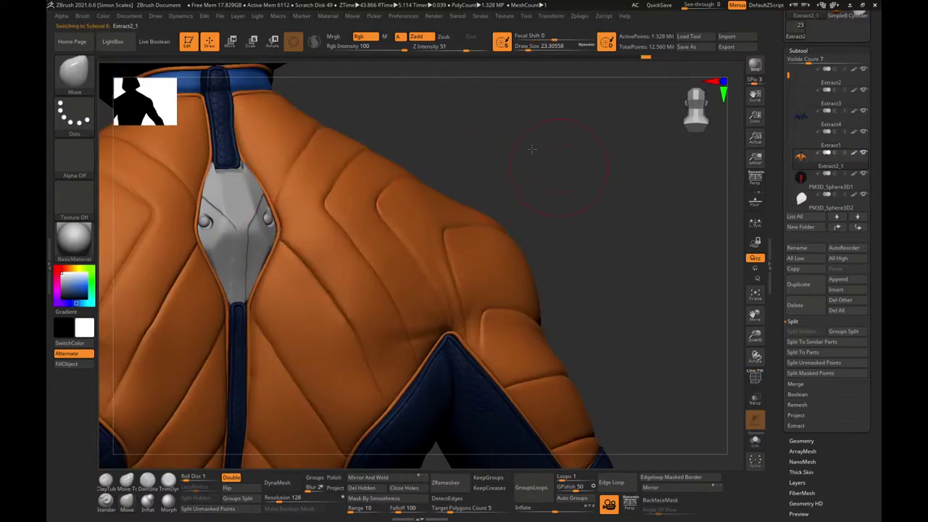
{"action": "key", "text": "f"}
{"action": "left_click_drag", "start_coordinate": [447, 167], "coordinate": [337, 267]}
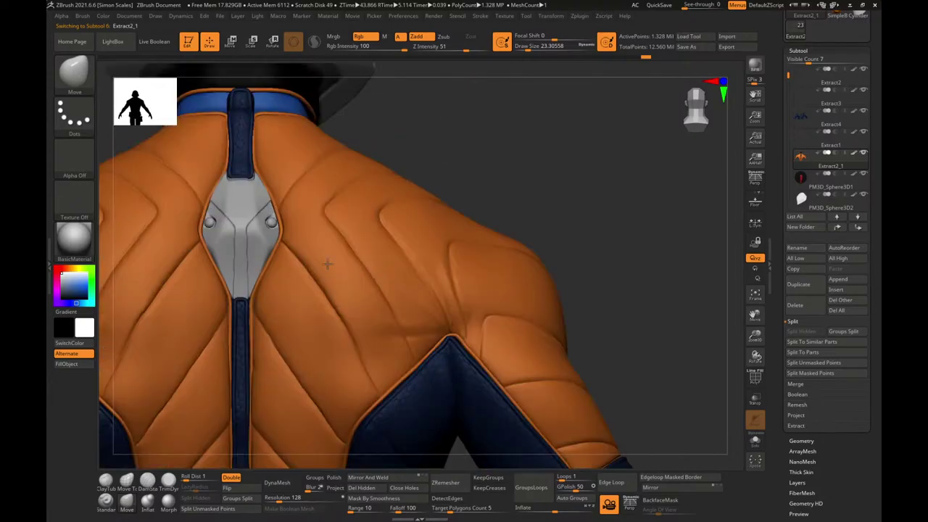
Step: Select the grey back plate, set the brush size to about 15.5 and pick DamStandard
{"action": "left_click", "coordinate": [239, 210], "text": "alt"}
{"action": "key", "text": "space"}
{"action": "left_click_drag", "start_coordinate": [254, 240], "coordinate": [245, 240]}
{"action": "key", "text": "b"}
{"action": "key", "text": "d"}
{"action": "key", "text": "s"}
{"action": "mouse_move", "coordinate": [485, 131]}
{"action": "left_mouse_down", "text": "alt"}
{"action": "mouse_move", "coordinate": [483, 120]}
{"action": "mouse_move", "coordinate": [464, 145]}
{"action": "left_mouse_up", "text": "alt"}
Step: Curve-mask the plate above its bottom edge and place the Transpose handle at its lower end
{"action": "key", "text": "ctrl"}
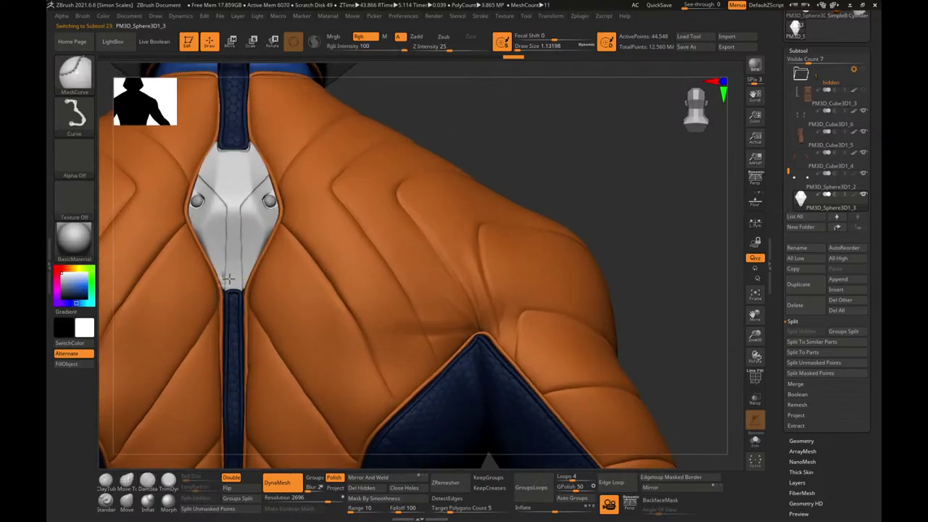
{"action": "left_click_drag", "start_coordinate": [224, 280], "coordinate": [242, 281], "text": "ctrl+shift"}
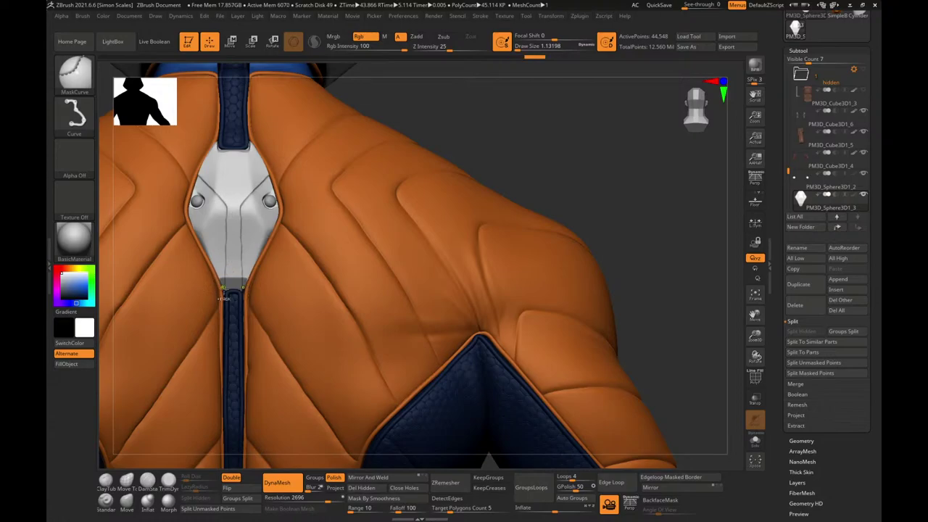
{"action": "left_click_drag", "start_coordinate": [224, 262], "coordinate": [245, 233], "text": "ctrl"}
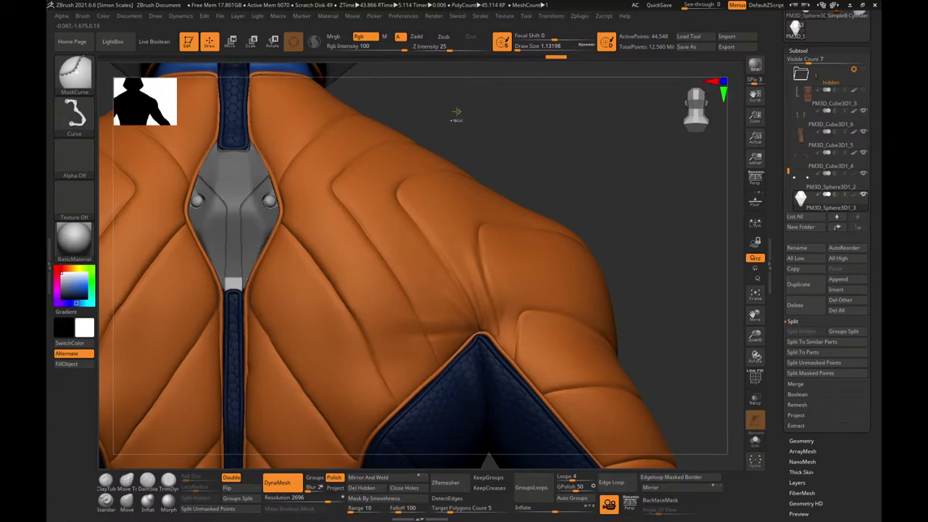
{"action": "mouse_move", "coordinate": [493, 114]}
{"action": "left_mouse_down"}
{"action": "mouse_move", "coordinate": [503, 113]}
{"action": "mouse_move", "coordinate": [288, 72]}
{"action": "left_mouse_up"}
{"action": "key", "text": "w"}
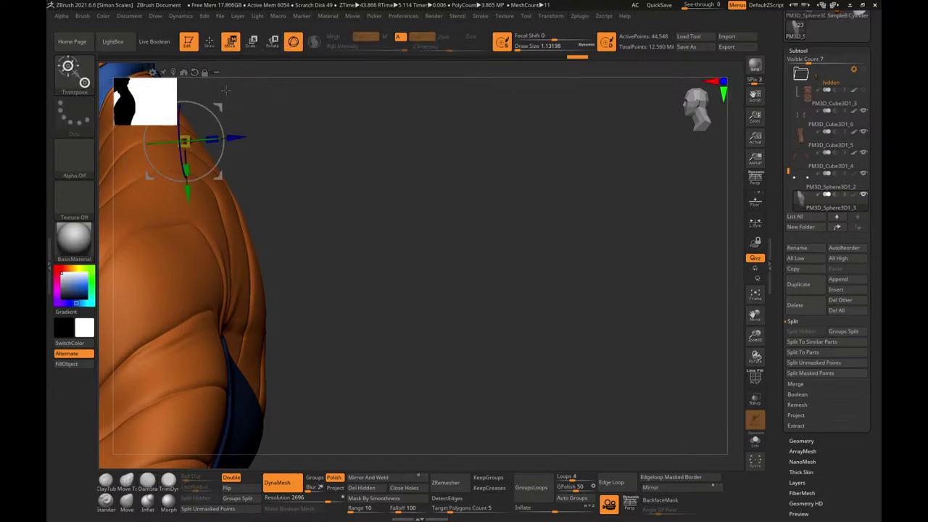
{"action": "left_click", "coordinate": [185, 71]}
Step: Shift the plate's unmasked lower tip slightly along the axis, then clear the mask
{"action": "left_click_drag", "start_coordinate": [322, 205], "coordinate": [377, 210]}
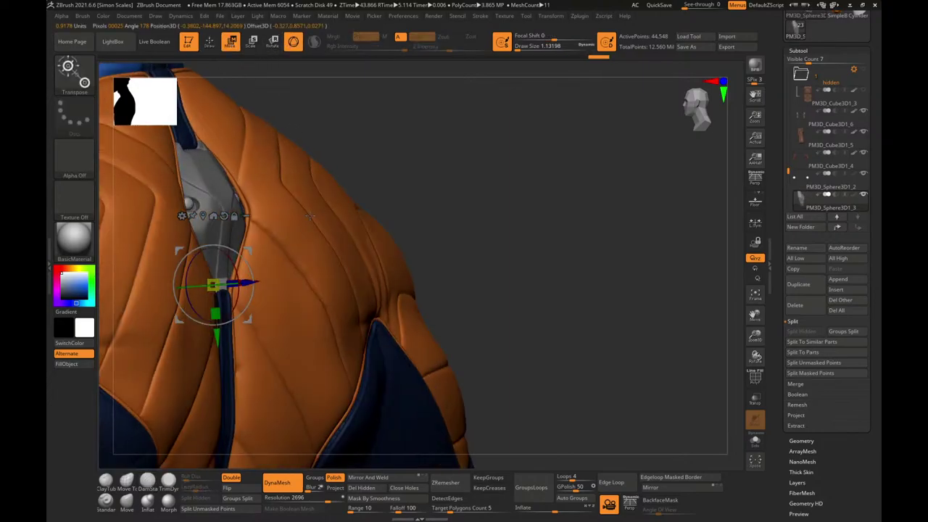
{"action": "left_click_drag", "start_coordinate": [213, 313], "coordinate": [214, 314]}
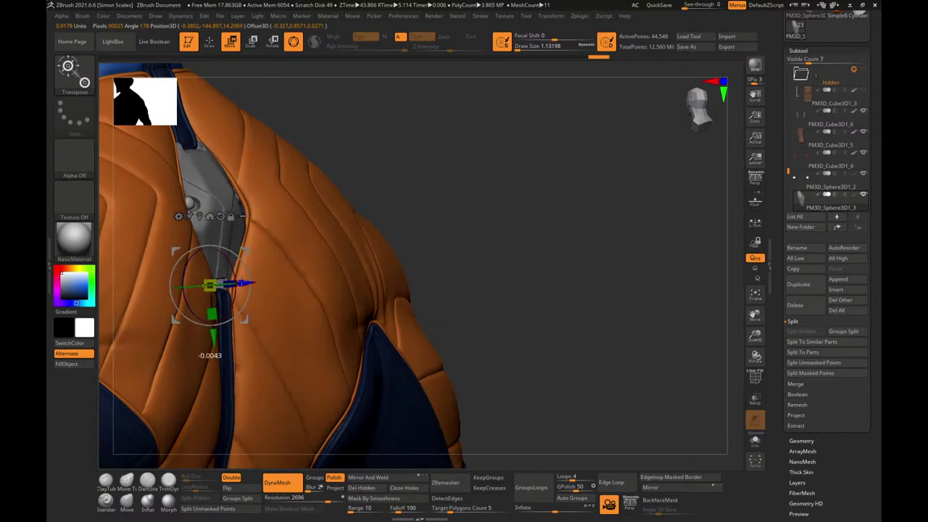
{"action": "left_click_drag", "start_coordinate": [326, 141], "coordinate": [394, 143]}
{"action": "left_click_drag", "start_coordinate": [237, 286], "coordinate": [218, 300]}
{"action": "left_click", "coordinate": [209, 41]}
Step: Return to sculpting with the DamStandard brush and select the zipper tape piece
{"action": "left_click", "coordinate": [409, 109], "text": "ctrl"}
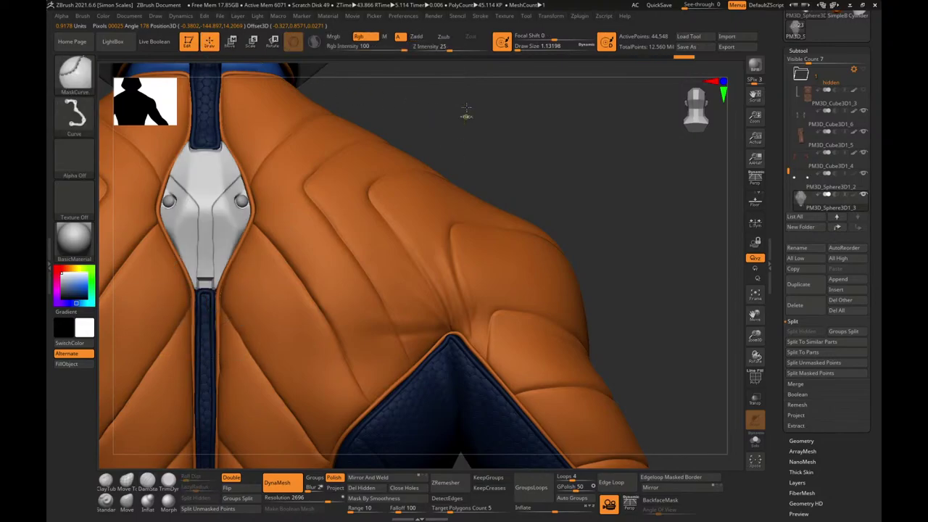
{"action": "key", "text": "b"}
{"action": "key", "text": "d"}
{"action": "key", "text": "s"}
{"action": "mouse_move", "coordinate": [196, 293]}
{"action": "left_mouse_down"}
{"action": "mouse_move", "coordinate": [435, 104]}
{"action": "mouse_move", "coordinate": [489, 231]}
{"action": "left_mouse_up"}
{"action": "key", "text": "w"}
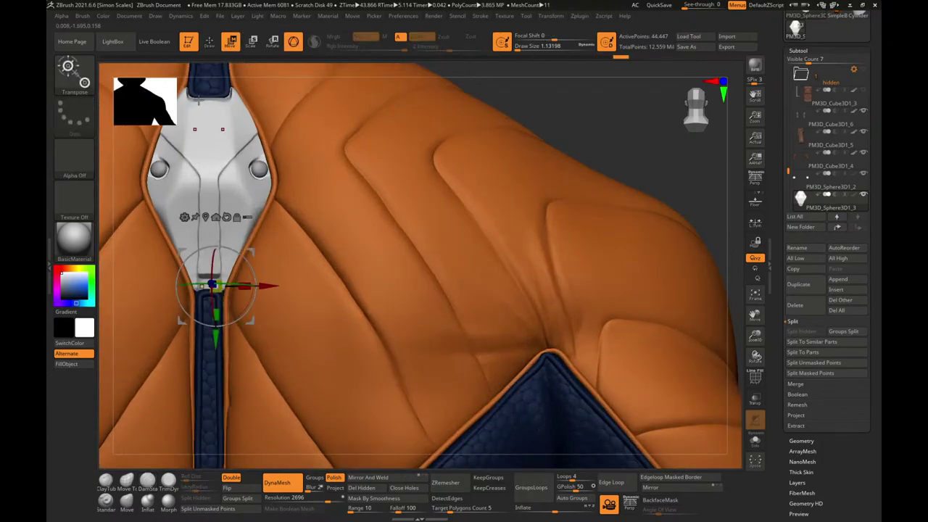
{"action": "key", "text": "q"}
{"action": "left_click", "coordinate": [197, 301], "text": "alt"}
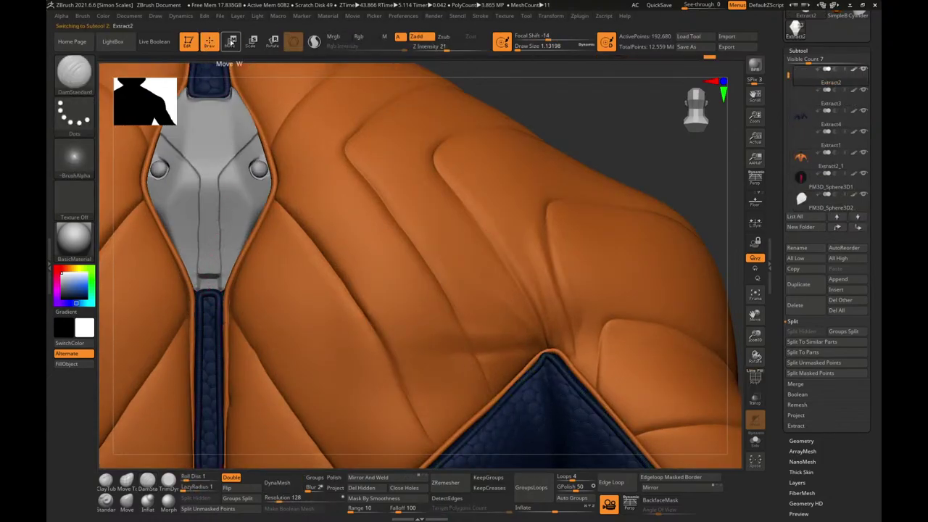
Step: Pull the zipper tape's top end up to the metal plate with Move Topological, then zoom out to the upper back
{"action": "key", "text": "b"}
{"action": "key", "text": "m"}
{"action": "key", "text": "t"}
{"action": "key", "text": "space"}
{"action": "left_click_drag", "start_coordinate": [219, 293], "coordinate": [217, 278]}
{"action": "left_click", "coordinate": [211, 286], "text": "alt"}
{"action": "left_click_drag", "start_coordinate": [406, 189], "coordinate": [362, 149], "text": "alt"}
{"action": "scroll", "coordinate": [874, 79], "scroll_direction": "up", "scroll_amount": 1}
{"action": "scroll", "coordinate": [874, 80], "scroll_direction": "up", "scroll_amount": 3}
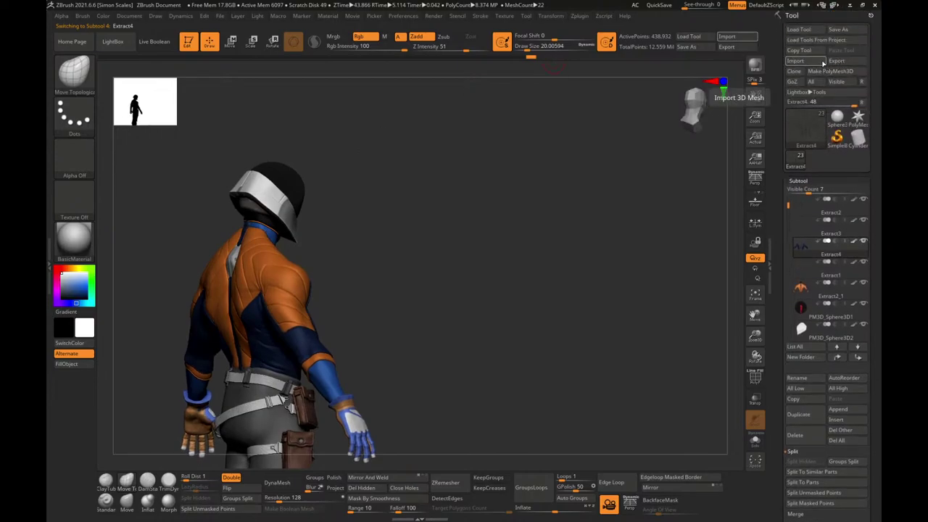
Step: Save the character via Tool > Save As under the incremented cHAR name in the Model folder
{"action": "left_click", "coordinate": [860, 30]}
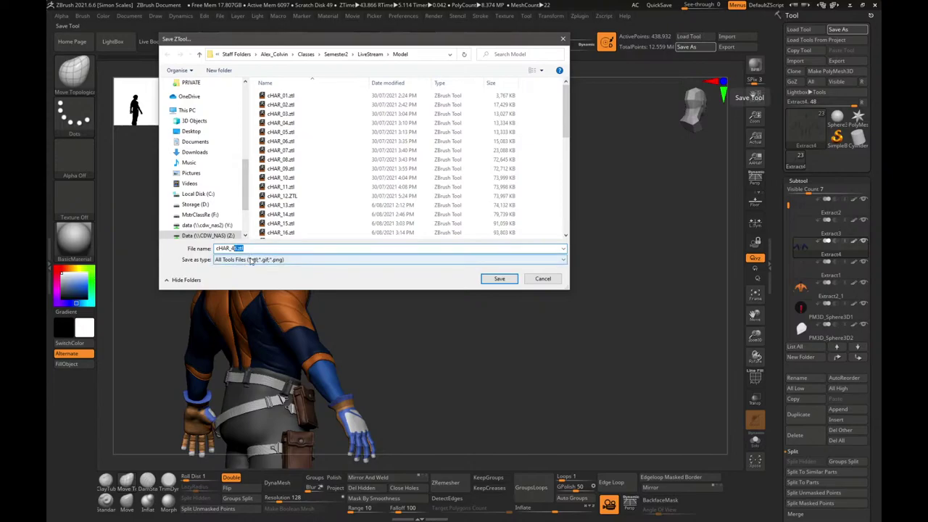
{"action": "key", "text": "Return"}
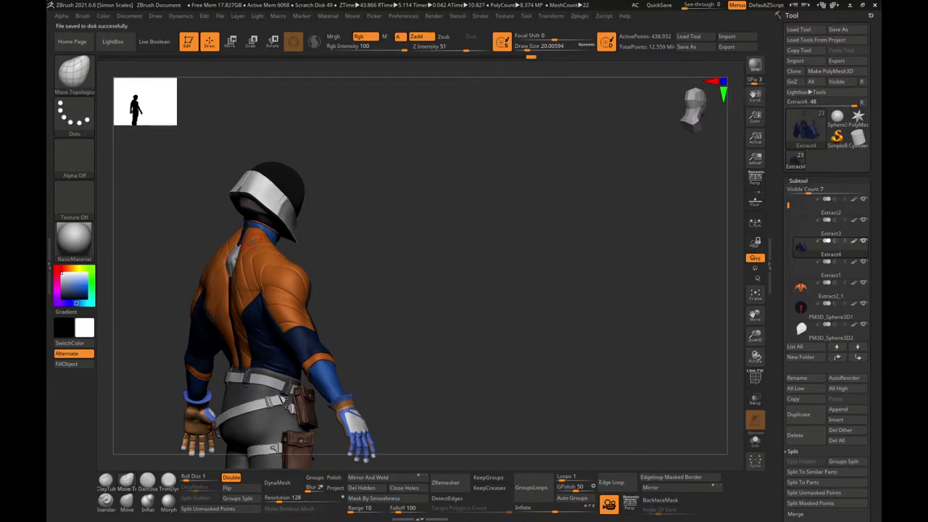
Step: Reduce the brush size to about 5, select the metal back plate, and frame the character's back
{"action": "right_click_drag", "start_coordinate": [250, 241], "coordinate": [380, 197]}
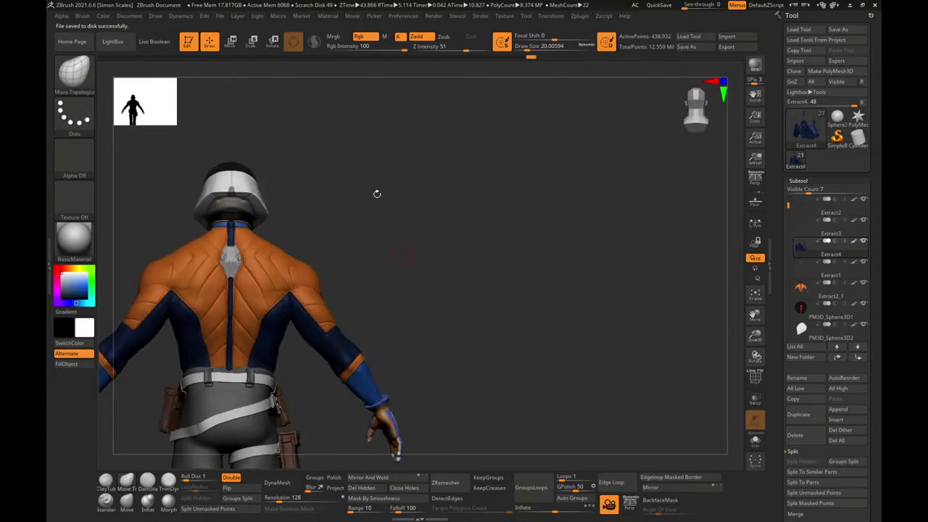
{"action": "scroll", "coordinate": [263, 244], "scroll_direction": "up", "scroll_amount": 5}
{"action": "right_click_drag", "start_coordinate": [466, 159], "coordinate": [225, 163]}
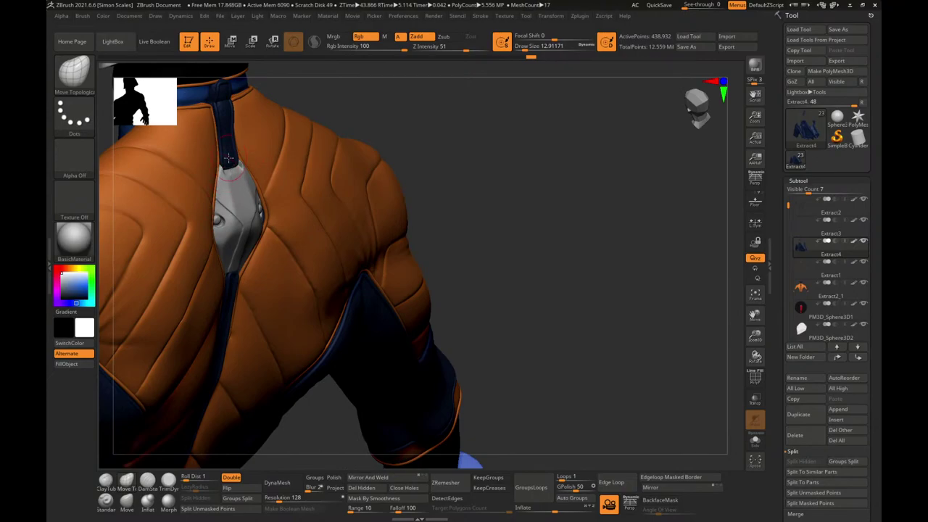
{"action": "mouse_move", "coordinate": [483, 141]}
{"action": "right_mouse_down"}
{"action": "mouse_move", "coordinate": [468, 138]}
{"action": "mouse_move", "coordinate": [475, 119]}
{"action": "mouse_move", "coordinate": [340, 141]}
{"action": "mouse_move", "coordinate": [239, 218]}
{"action": "mouse_move", "coordinate": [236, 178]}
{"action": "right_mouse_up"}
{"action": "key", "text": "space"}
{"action": "left_click_drag", "start_coordinate": [237, 183], "coordinate": [238, 182]}
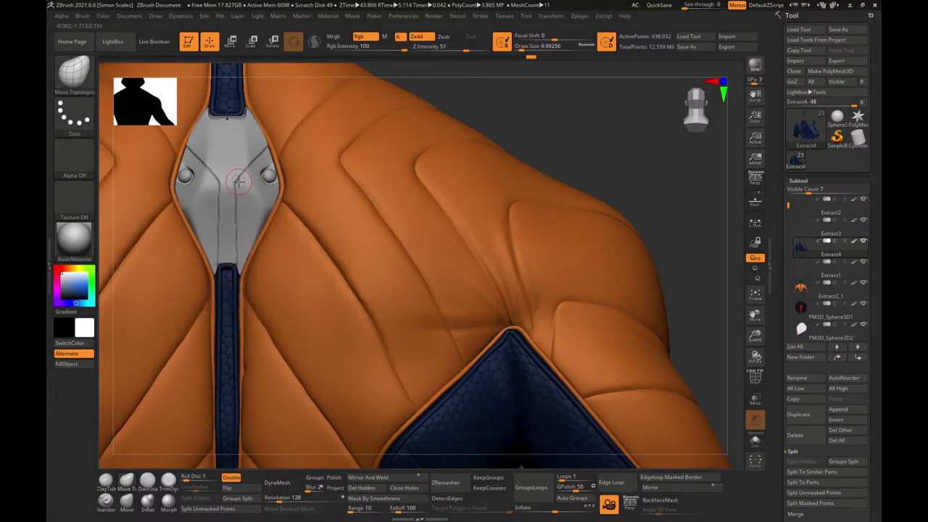
{"action": "left_click", "coordinate": [236, 182], "text": "alt"}
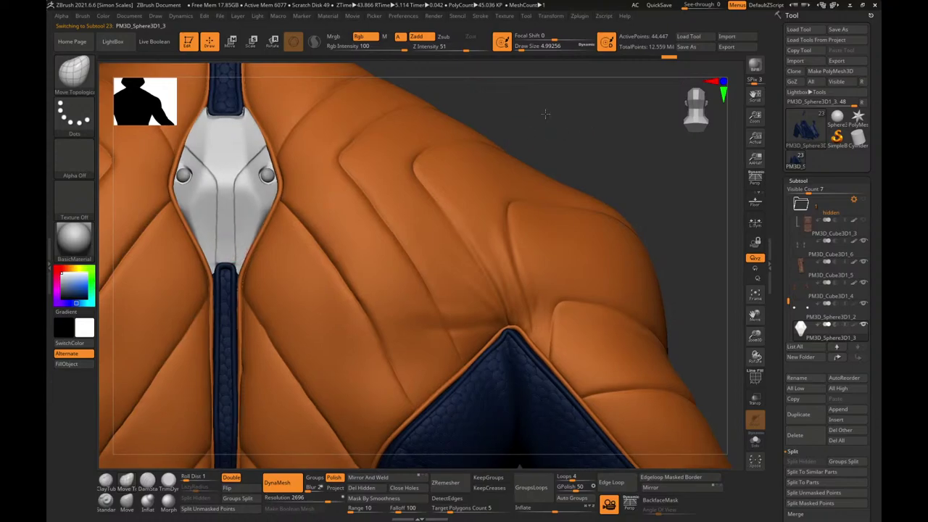
{"action": "key", "text": "f"}
{"action": "left_click_drag", "start_coordinate": [507, 138], "coordinate": [407, 153]}
Step: Pick the Move Topological brush with focal shift -56, then switch to the mask pen
{"action": "key", "text": "space"}
{"action": "key", "text": "space"}
{"action": "key", "text": "space"}
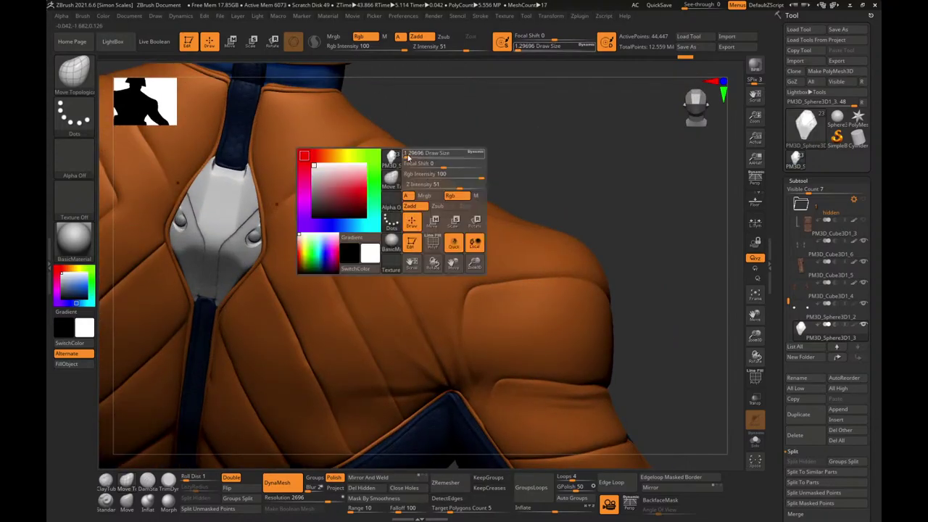
{"action": "key", "text": "ctrl"}
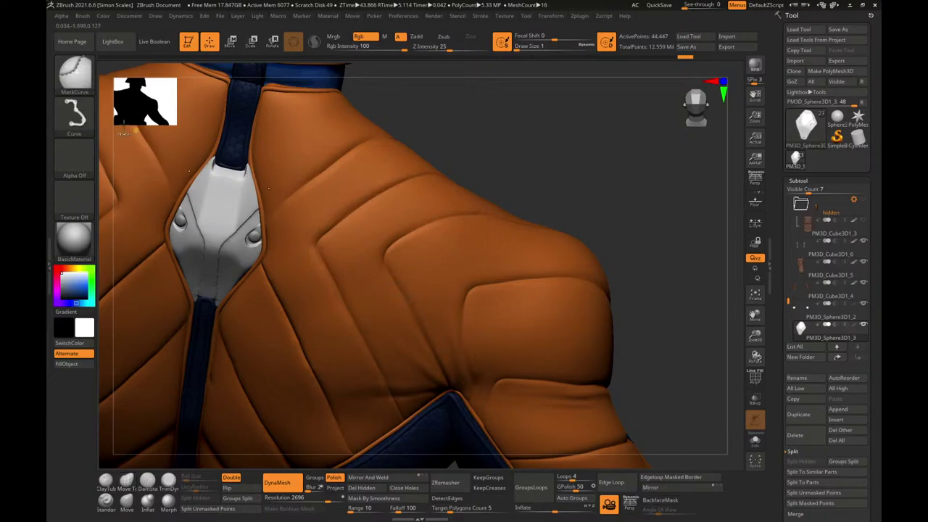
{"action": "key", "text": "b"}
{"action": "key", "text": "m"}
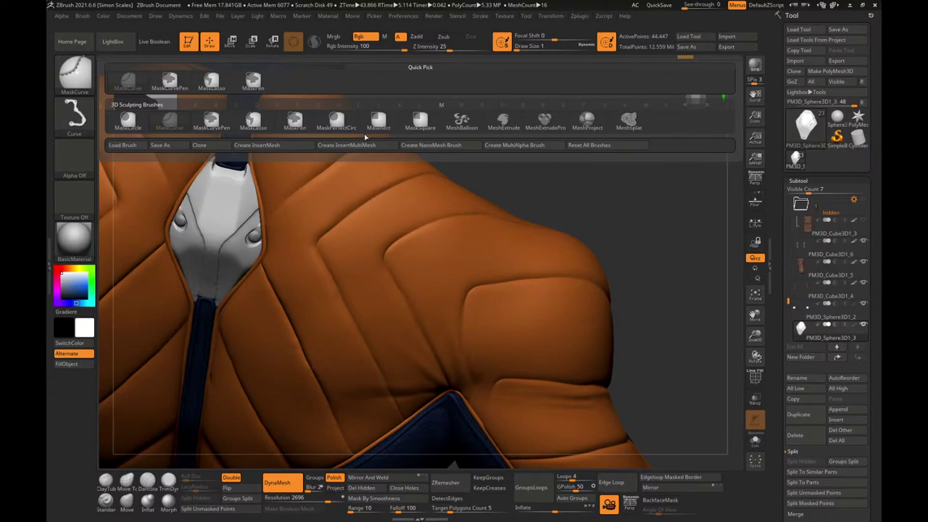
{"action": "key", "text": "t"}
{"action": "key", "text": "space"}
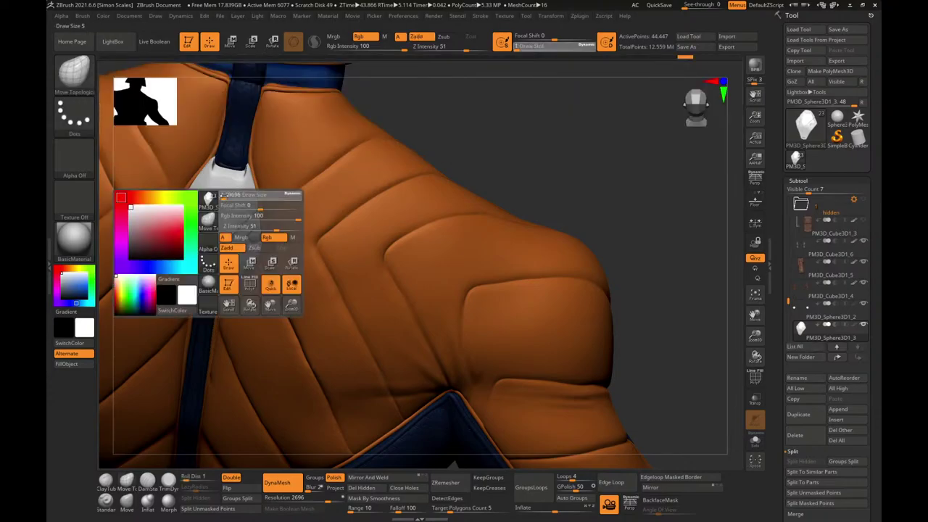
{"action": "key", "text": "space"}
{"action": "mouse_move", "coordinate": [247, 209]}
{"action": "left_mouse_down"}
{"action": "mouse_move", "coordinate": [229, 205]}
{"action": "mouse_move", "coordinate": [246, 211]}
{"action": "left_mouse_up"}
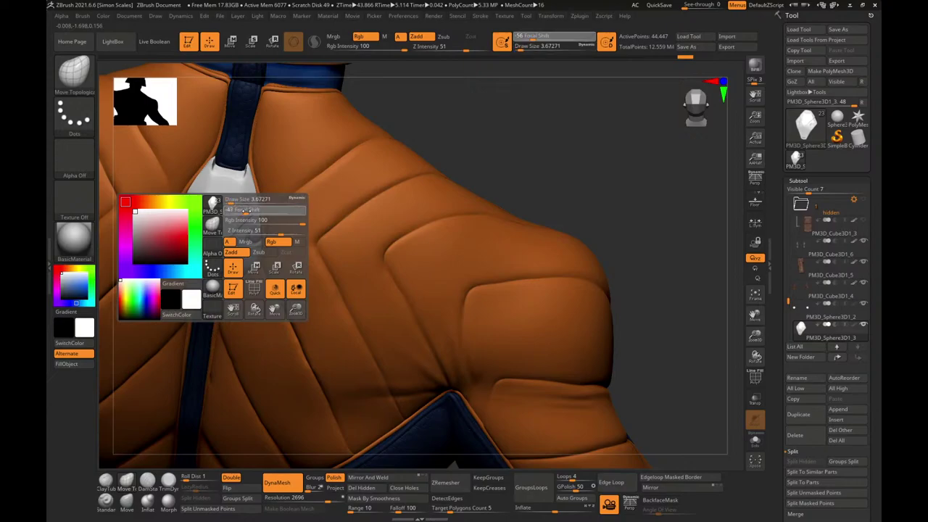
{"action": "key", "text": "space"}
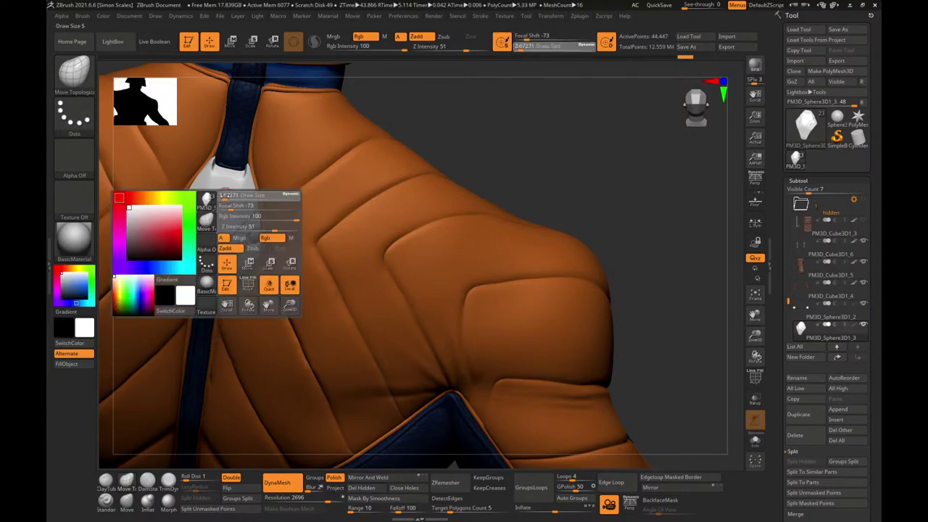
{"action": "key", "text": "ctrl"}
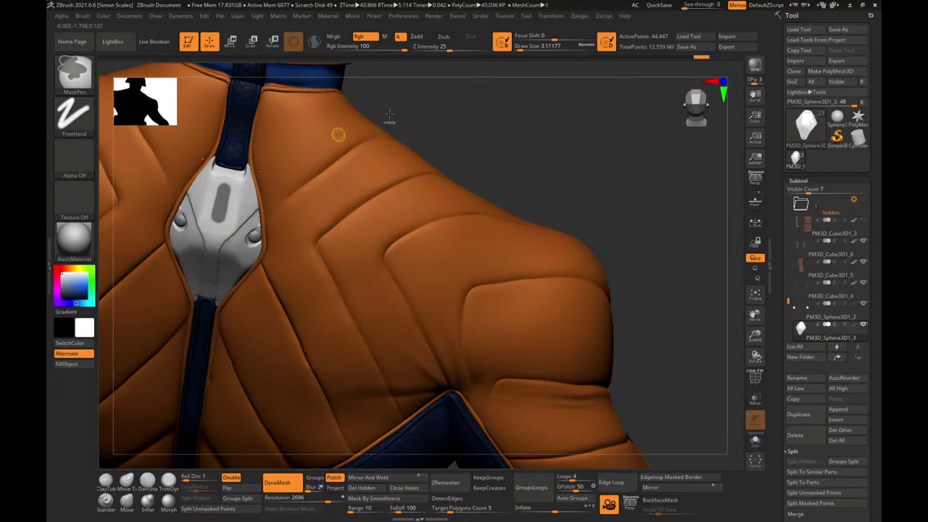
Step: Reposition the Transpose gizmo higher on the back plate, rotate it about 4.8 degrees around X, then Alt+Tab
{"action": "key", "text": "w"}
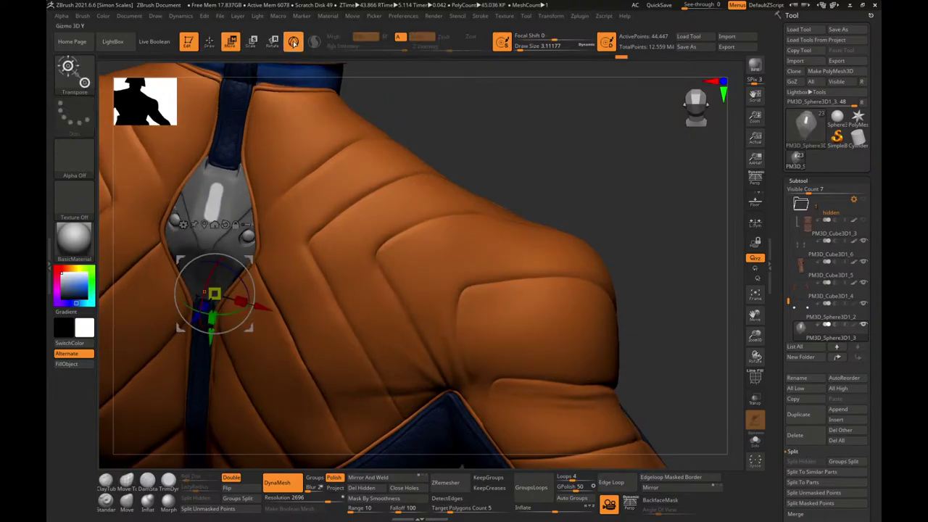
{"action": "left_click", "coordinate": [209, 210]}
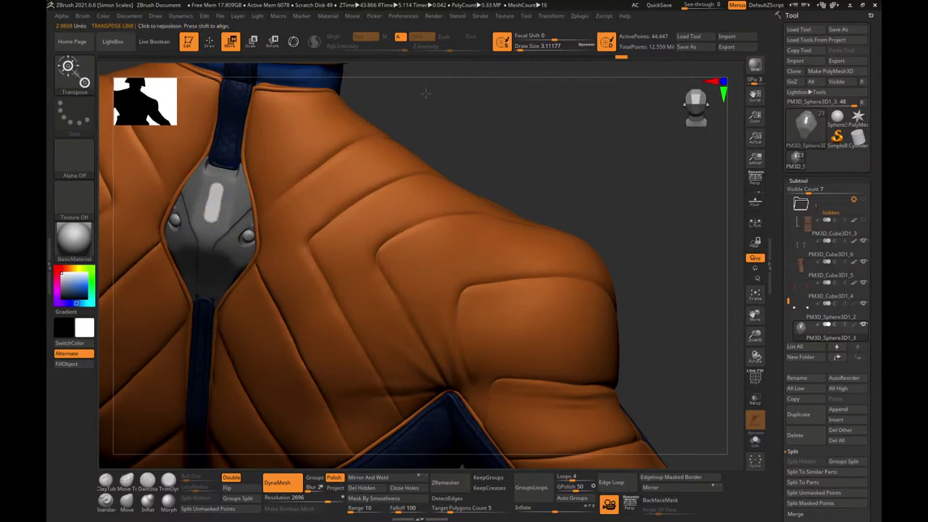
{"action": "left_click_drag", "start_coordinate": [653, 218], "coordinate": [507, 217], "text": "shift"}
{"action": "left_click", "coordinate": [291, 44]}
{"action": "left_click_drag", "start_coordinate": [551, 182], "coordinate": [391, 181]}
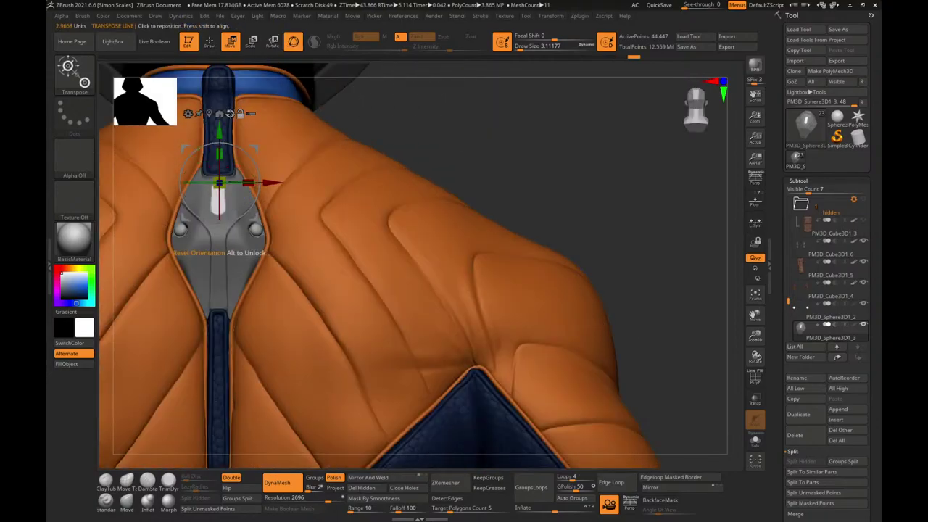
{"action": "left_click_drag", "start_coordinate": [395, 105], "coordinate": [240, 182]}
{"action": "left_click_drag", "start_coordinate": [204, 208], "coordinate": [209, 209]}
{"action": "key", "text": "q"}
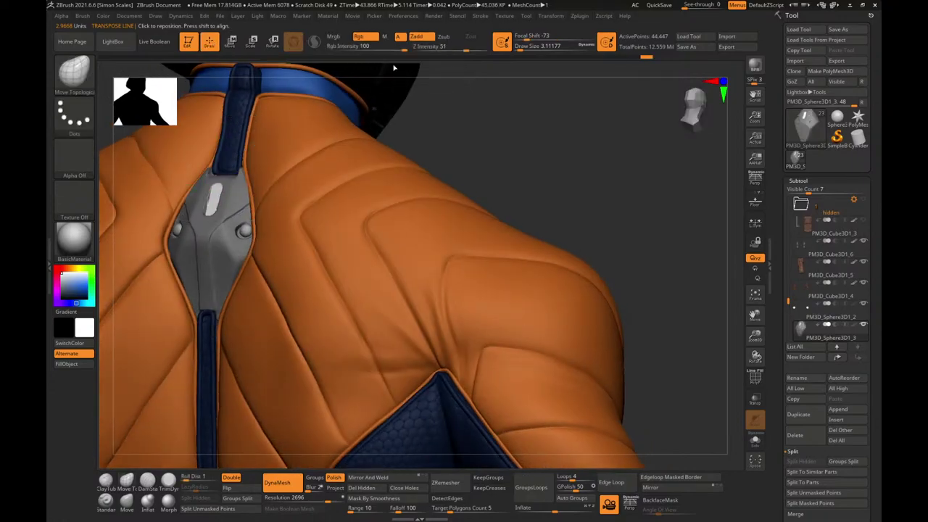
{"action": "mouse_move", "coordinate": [493, 140]}
{"action": "left_mouse_down"}
{"action": "mouse_move", "coordinate": [417, 139]}
{"action": "mouse_move", "coordinate": [455, 137]}
{"action": "mouse_move", "coordinate": [436, 171]}
{"action": "mouse_move", "coordinate": [452, 162]}
{"action": "mouse_move", "coordinate": [442, 151]}
{"action": "left_mouse_up"}
{"action": "key", "text": "alt+Tab"}
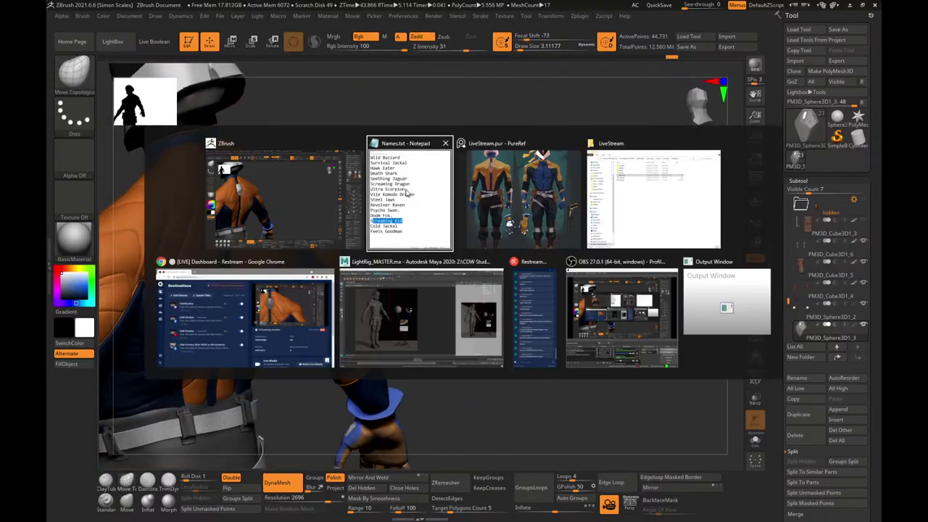
Step: Open 01.ma from CharacterModelling\Character\Soldier\model\process and dismiss the loading error
{"action": "left_click", "coordinate": [365, 342]}
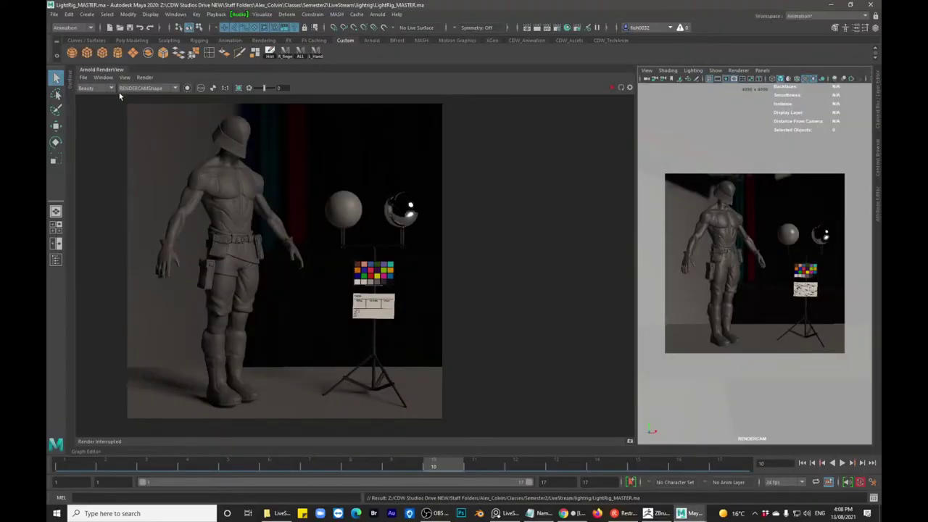
{"action": "left_click", "coordinate": [54, 14]}
{"action": "left_click", "coordinate": [80, 38]}
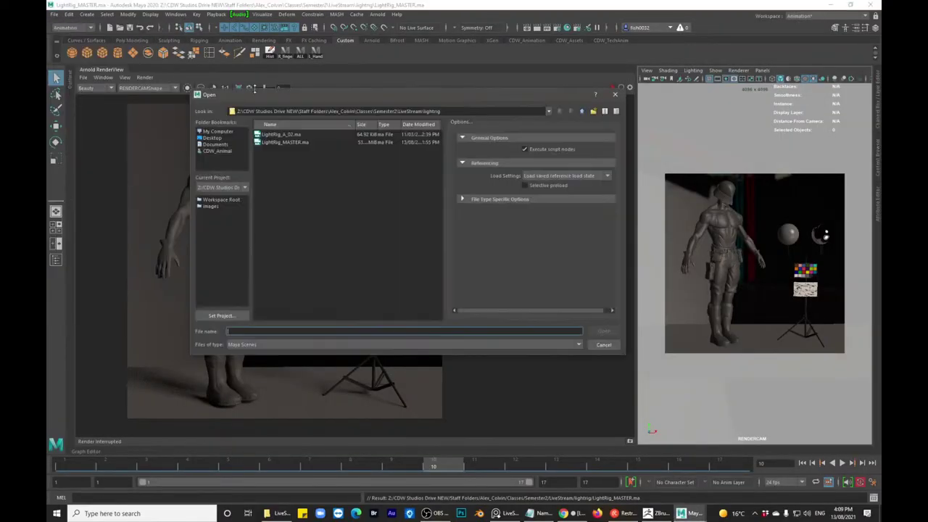
{"action": "key", "text": "BackSpace"}
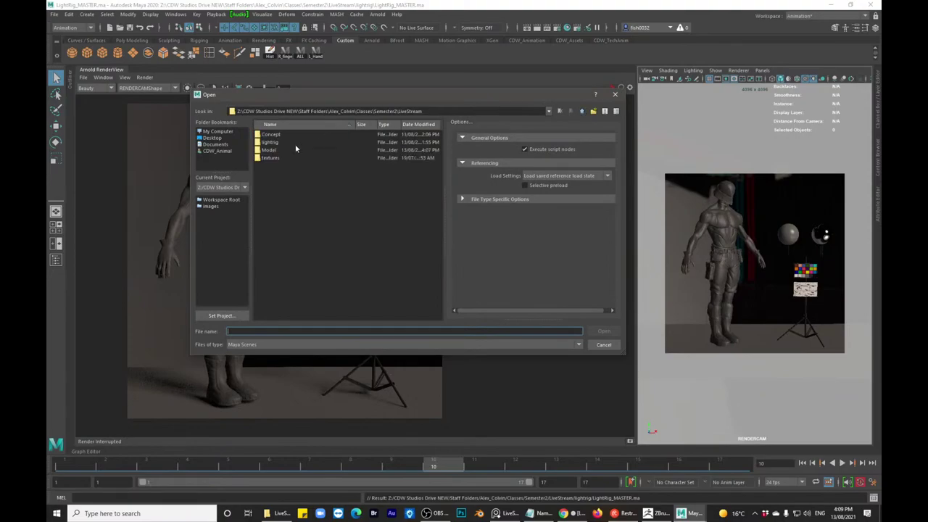
{"action": "key", "text": "BackSpace"}
{"action": "double_click", "coordinate": [290, 149]}
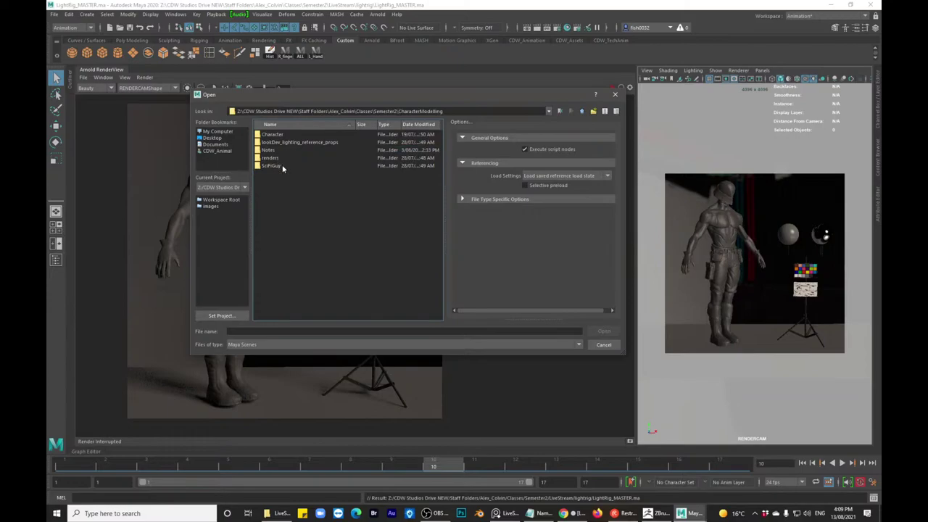
{"action": "double_click", "coordinate": [276, 135]}
{"action": "double_click", "coordinate": [276, 142]}
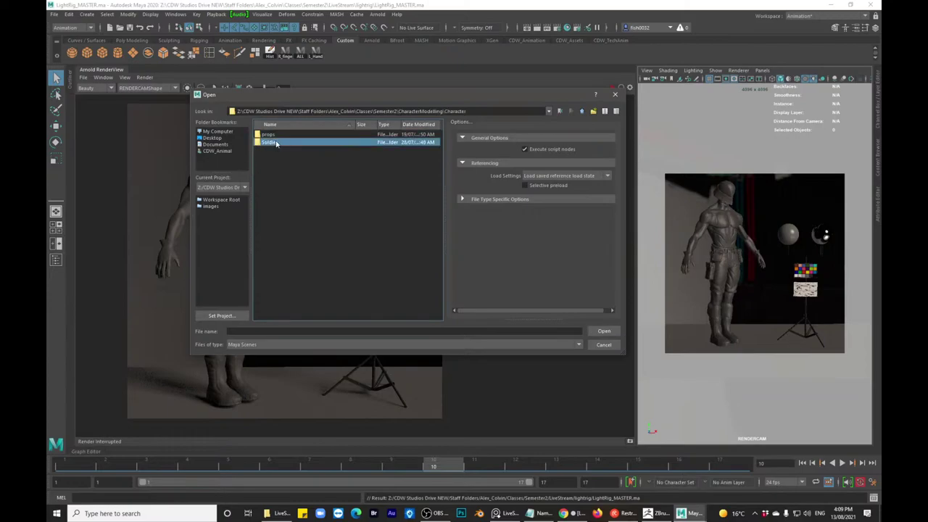
{"action": "double_click", "coordinate": [272, 143]}
{"action": "double_click", "coordinate": [272, 143]}
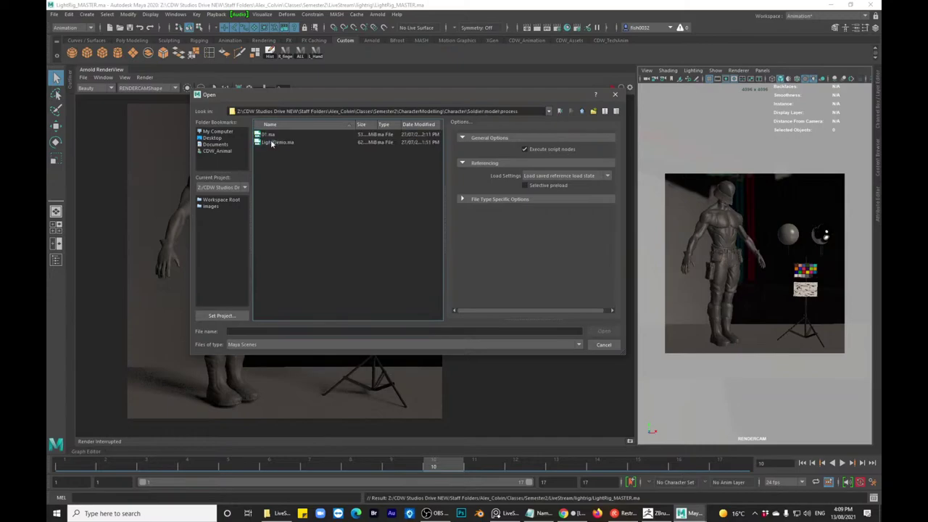
{"action": "left_click", "coordinate": [604, 331]}
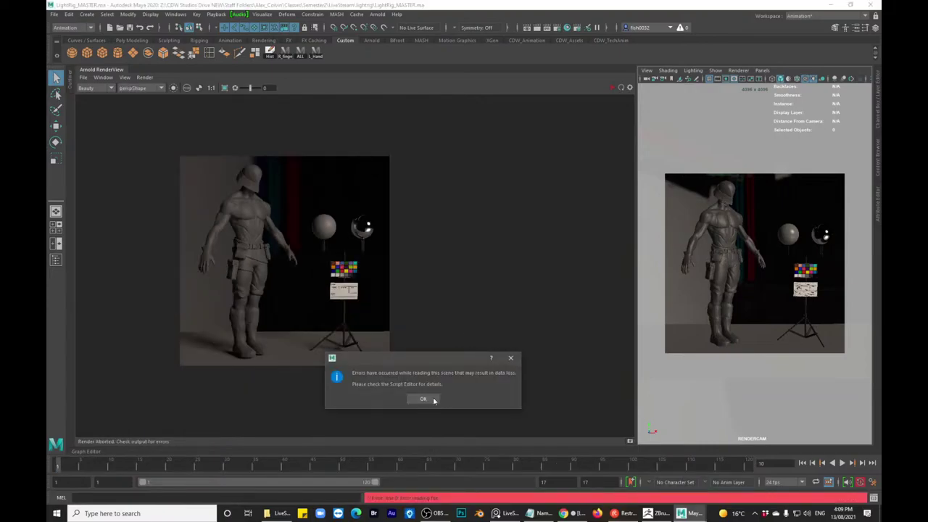
{"action": "left_click", "coordinate": [424, 399]}
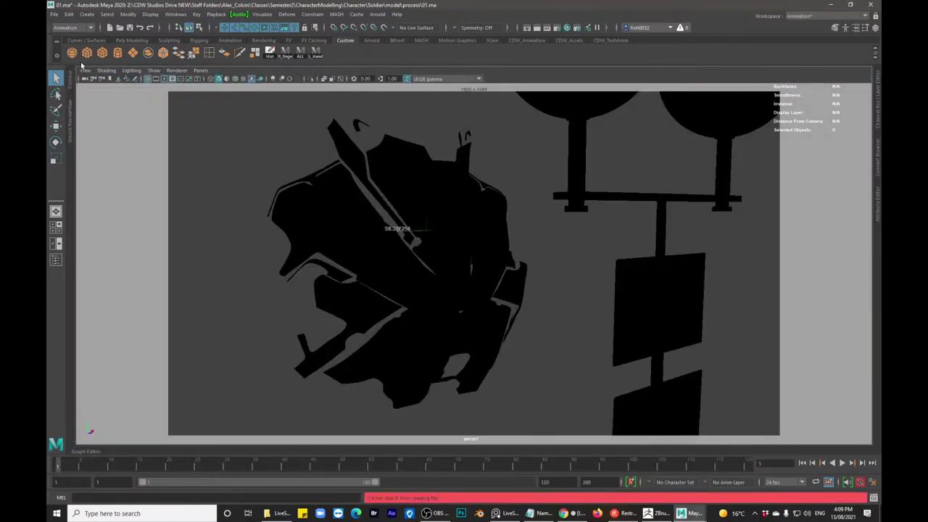
Step: Switch the viewport to textured shaded display and inspect the soldier, sky dome and stand
{"action": "left_click", "coordinate": [106, 71]}
{"action": "left_click", "coordinate": [123, 140]}
{"action": "mouse_move", "coordinate": [246, 167]}
{"action": "left_mouse_down", "text": "alt"}
{"action": "mouse_move", "coordinate": [404, 201]}
{"action": "mouse_move", "coordinate": [385, 266]}
{"action": "left_mouse_up", "text": "alt"}
{"action": "key", "text": "5"}
{"action": "left_click_drag", "start_coordinate": [218, 175], "coordinate": [297, 188], "text": "alt"}
{"action": "left_click", "coordinate": [293, 190]}
{"action": "scroll", "coordinate": [293, 190], "scroll_direction": "up", "scroll_amount": 3}
{"action": "left_click", "coordinate": [428, 168]}
{"action": "mouse_move", "coordinate": [428, 168]}
{"action": "left_mouse_down", "text": "alt"}
{"action": "mouse_move", "coordinate": [493, 193]}
{"action": "mouse_move", "coordinate": [383, 193]}
{"action": "mouse_move", "coordinate": [450, 180]}
{"action": "mouse_move", "coordinate": [442, 171]}
{"action": "mouse_move", "coordinate": [438, 206]}
{"action": "mouse_move", "coordinate": [429, 192]}
{"action": "mouse_move", "coordinate": [410, 238]}
{"action": "mouse_move", "coordinate": [341, 249]}
{"action": "mouse_move", "coordinate": [427, 174]}
{"action": "left_mouse_up", "text": "alt"}
{"action": "key", "text": "7"}
{"action": "key", "text": "6"}
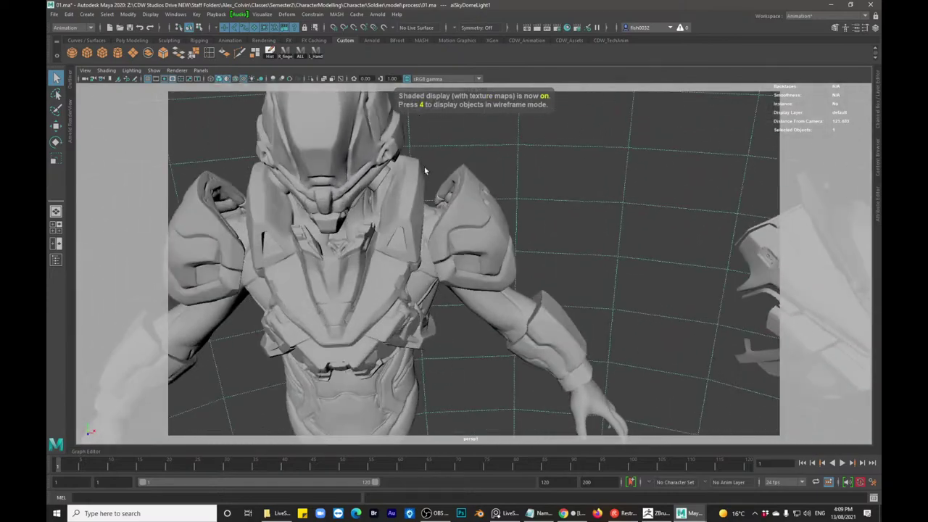
{"action": "left_click", "coordinate": [87, 14]}
Step: Add a directional light, angle it over the soldier, and light the view with all lights
{"action": "mouse_move", "coordinate": [109, 62]}
{"action": "left_click", "coordinate": [227, 73]}
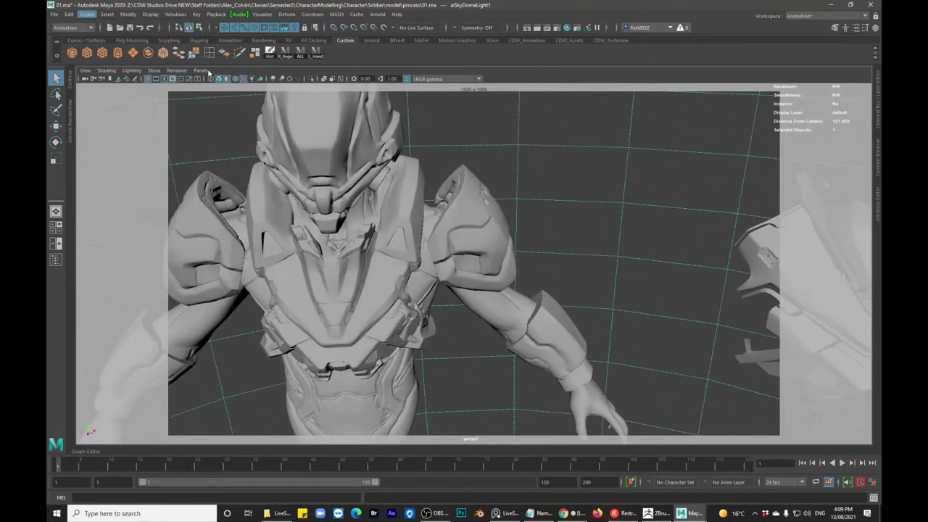
{"action": "key", "text": "w"}
{"action": "scroll", "coordinate": [378, 279], "scroll_direction": "down", "scroll_amount": 10}
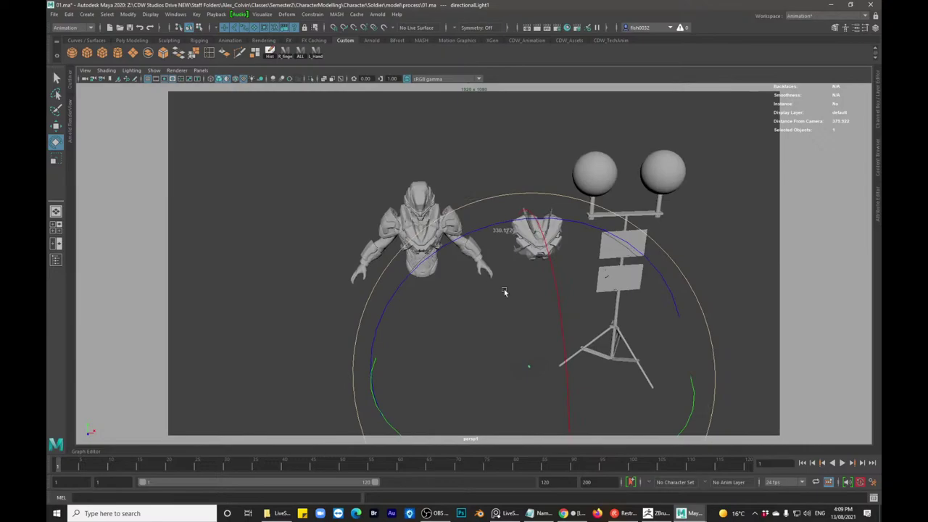
{"action": "key", "text": "e"}
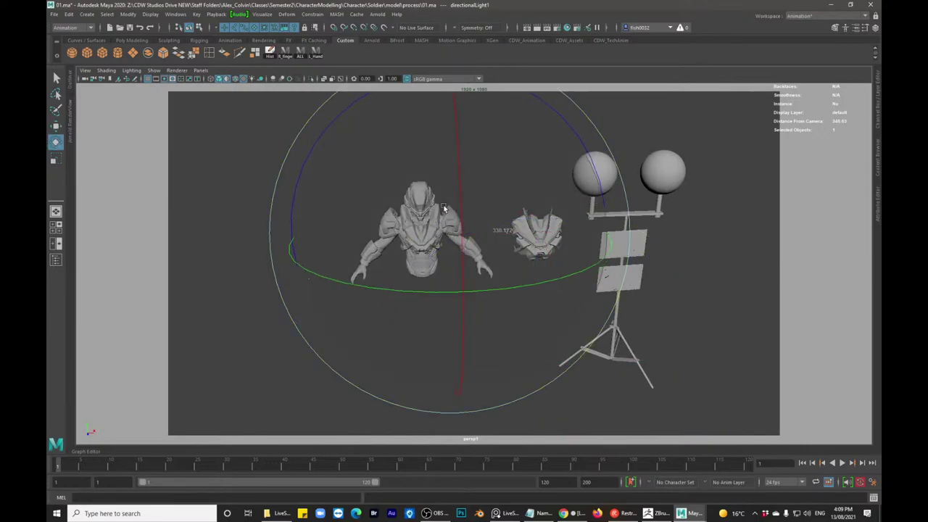
{"action": "key", "text": "7"}
Step: Select the soldier's chest armour and frame it in the viewport
{"action": "left_click_drag", "start_coordinate": [375, 199], "coordinate": [402, 184], "text": "alt"}
{"action": "scroll", "coordinate": [402, 183], "scroll_direction": "up", "scroll_amount": 10}
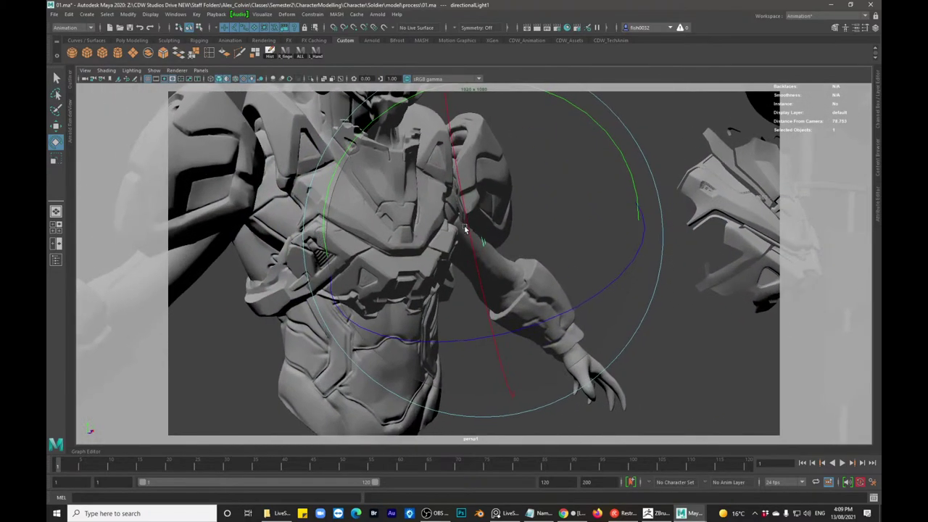
{"action": "key", "text": "q"}
{"action": "left_click_drag", "start_coordinate": [356, 253], "coordinate": [420, 201], "text": "alt"}
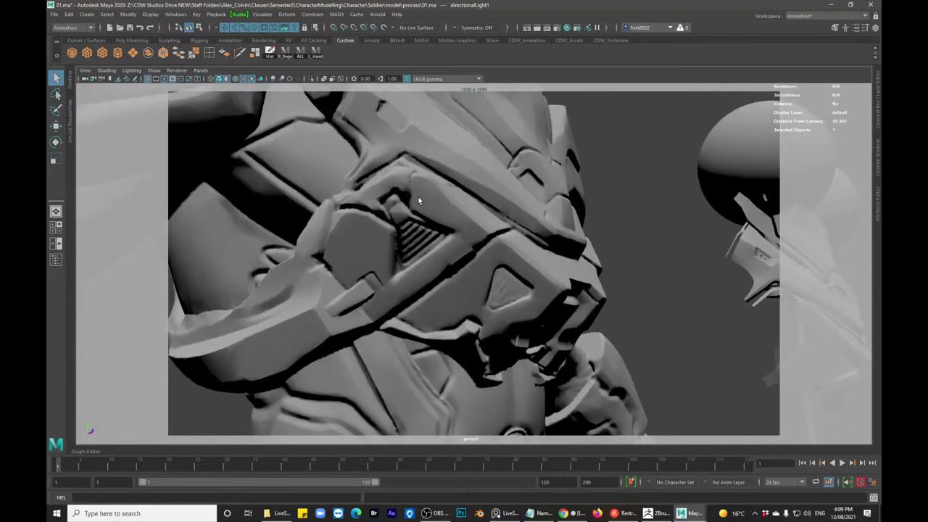
{"action": "right_click_drag", "start_coordinate": [466, 253], "coordinate": [454, 216], "text": "alt"}
{"action": "left_click_drag", "start_coordinate": [454, 216], "coordinate": [392, 233], "text": "alt"}
{"action": "left_click_drag", "start_coordinate": [783, 403], "coordinate": [784, 403]}
{"action": "key", "text": "f"}
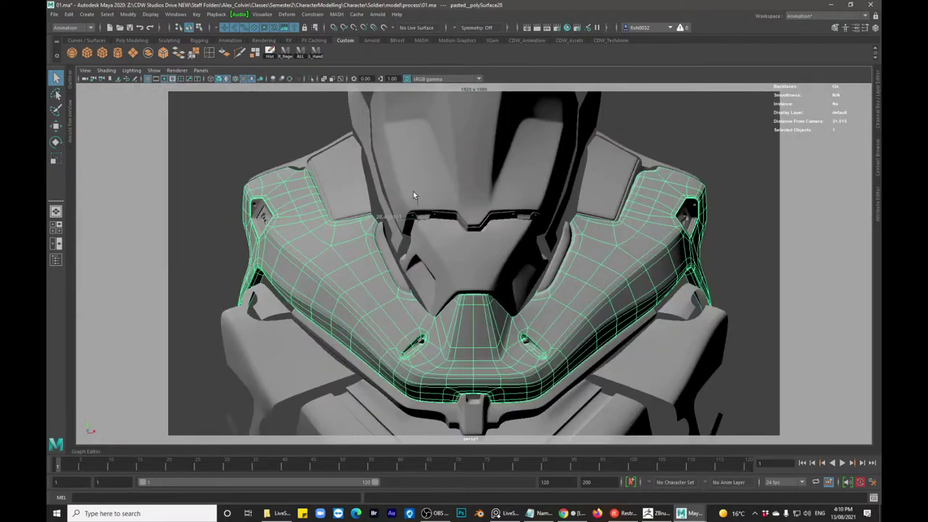
Step: Turn on wireframe on shaded and zoom in on the chest armour's front and left hole
{"action": "left_click_drag", "start_coordinate": [413, 192], "coordinate": [283, 182], "text": "alt"}
{"action": "left_click", "coordinate": [356, 163]}
{"action": "left_click", "coordinate": [167, 81]}
{"action": "left_click_drag", "start_coordinate": [363, 261], "coordinate": [290, 261], "text": "alt"}
{"action": "right_click_drag", "start_coordinate": [290, 261], "coordinate": [357, 259], "text": "alt"}
{"action": "left_click", "coordinate": [357, 260]}
{"action": "mouse_move", "coordinate": [356, 259]}
{"action": "left_mouse_down", "text": "alt"}
{"action": "mouse_move", "coordinate": [422, 272]}
{"action": "mouse_move", "coordinate": [357, 201]}
{"action": "left_mouse_up", "text": "alt"}
{"action": "right_click_drag", "start_coordinate": [356, 201], "coordinate": [479, 258], "text": "alt"}
{"action": "left_click_drag", "start_coordinate": [479, 259], "coordinate": [488, 232], "text": "alt"}
Step: Inspect the armour's top plate and collar piece, then select all chest armour parts
{"action": "left_click", "coordinate": [385, 214]}
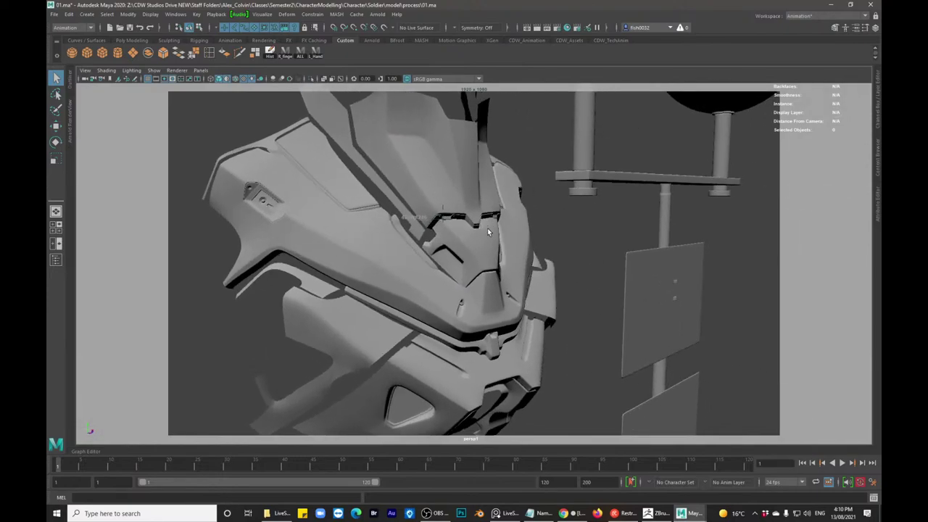
{"action": "left_click_drag", "start_coordinate": [488, 232], "coordinate": [536, 203], "text": "alt"}
{"action": "left_click", "coordinate": [401, 174]}
{"action": "scroll", "coordinate": [401, 174], "scroll_direction": "up", "scroll_amount": 4}
{"action": "left_click", "coordinate": [342, 276]}
{"action": "left_click", "coordinate": [535, 203]}
{"action": "left_click", "coordinate": [499, 243]}
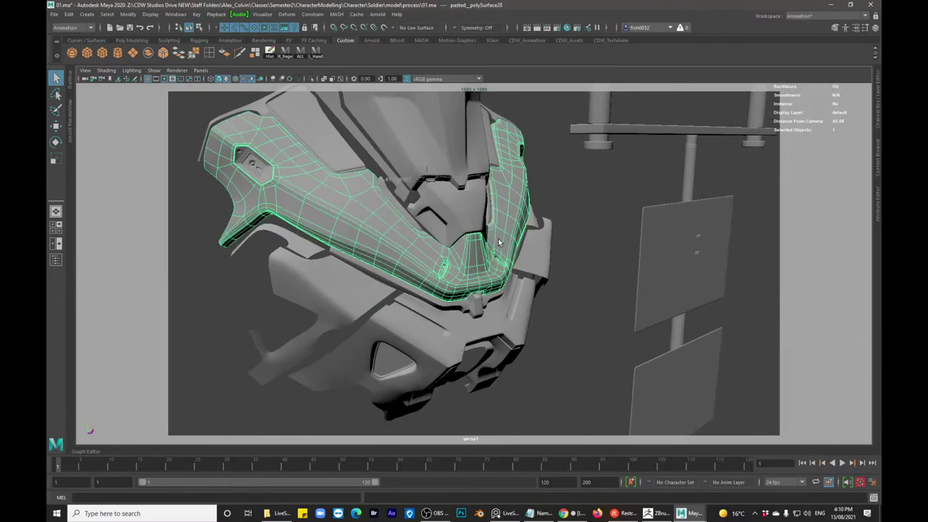
{"action": "mouse_move", "coordinate": [499, 244]}
{"action": "left_mouse_down", "text": "alt"}
{"action": "mouse_move", "coordinate": [415, 235]}
{"action": "mouse_move", "coordinate": [441, 190]}
{"action": "mouse_move", "coordinate": [429, 181]}
{"action": "mouse_move", "coordinate": [328, 177]}
{"action": "mouse_move", "coordinate": [494, 245]}
{"action": "mouse_move", "coordinate": [543, 311]}
{"action": "mouse_move", "coordinate": [483, 257]}
{"action": "mouse_move", "coordinate": [436, 162]}
{"action": "left_mouse_up", "text": "alt"}
Step: Return to textured shaded display and inspect the collar strip up close
{"action": "key", "text": "6"}
{"action": "left_click", "coordinate": [328, 178]}
{"action": "scroll", "coordinate": [494, 245], "scroll_direction": "up", "scroll_amount": 5}
{"action": "scroll", "coordinate": [494, 245], "scroll_direction": "up", "scroll_amount": 4}
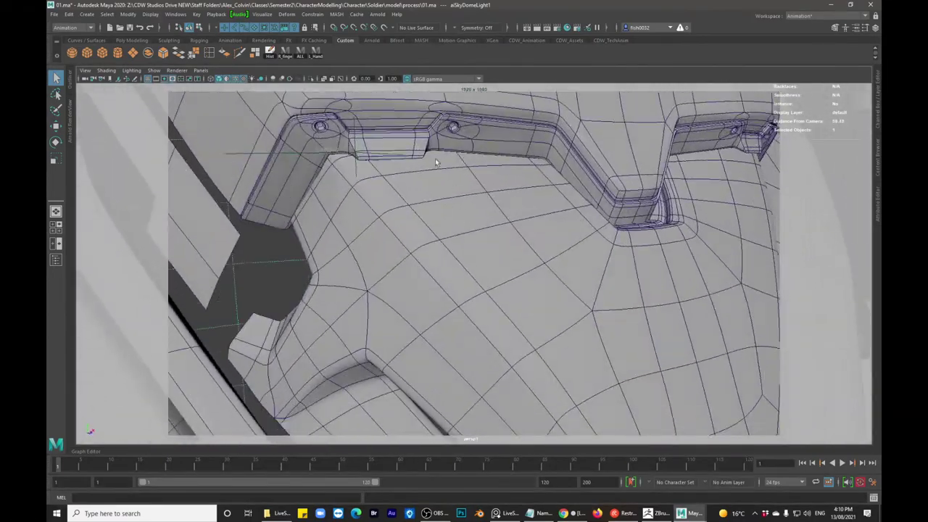
{"action": "left_click", "coordinate": [422, 140]}
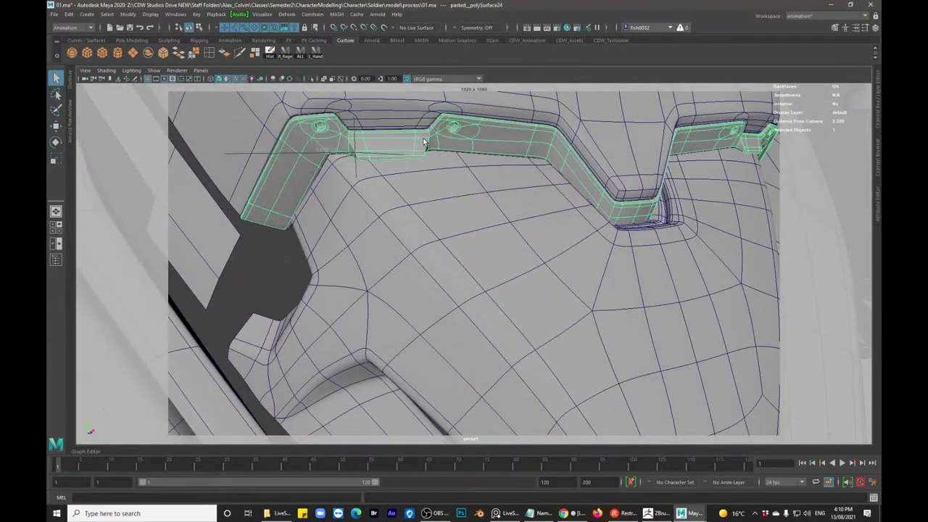
{"action": "left_click", "coordinate": [373, 152], "text": "ctrl"}
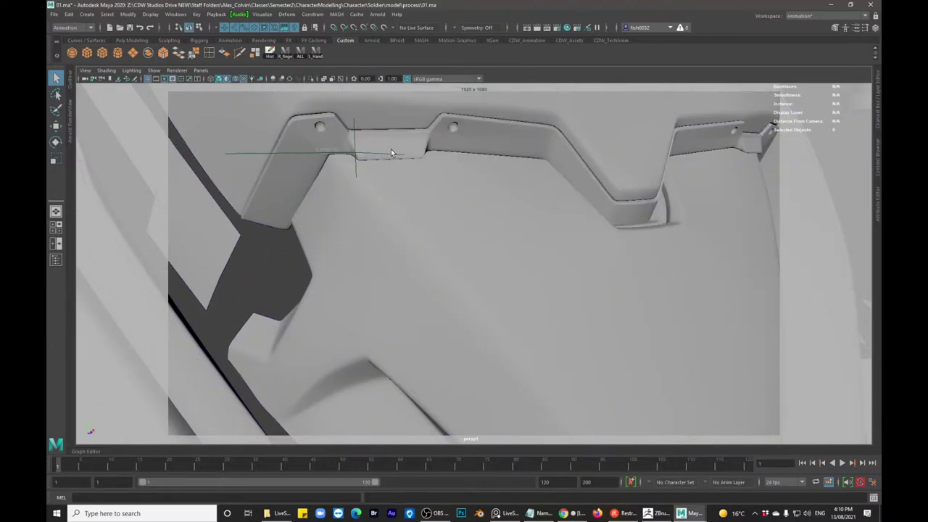
{"action": "left_click_drag", "start_coordinate": [389, 152], "coordinate": [381, 162], "text": "alt"}
Step: Switch to ZBrush and rotate the character to view its back
{"action": "key", "text": "alt+Tab"}
{"action": "left_click", "coordinate": [414, 180]}
{"action": "mouse_move", "coordinate": [408, 191]}
{"action": "left_mouse_down"}
{"action": "mouse_move", "coordinate": [377, 160]}
{"action": "mouse_move", "coordinate": [362, 160]}
{"action": "left_mouse_up"}
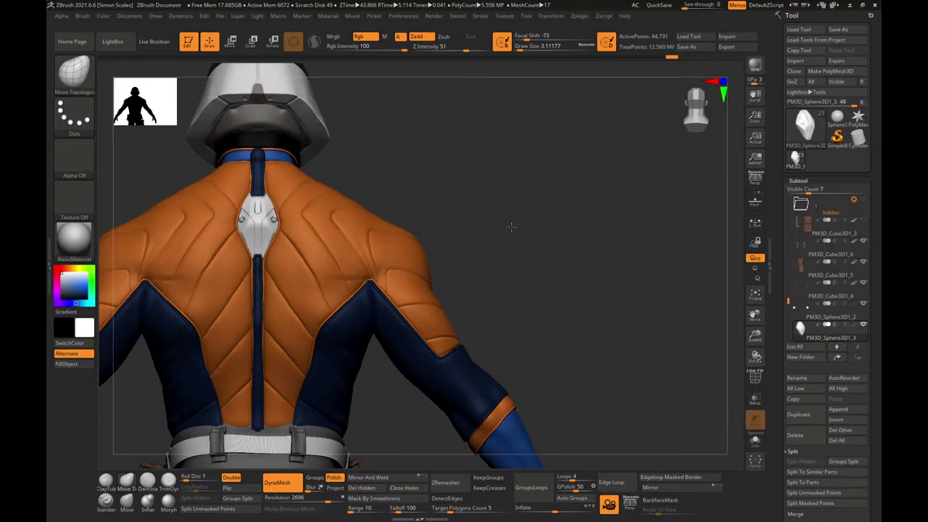
Step: Frame the character in ZBrush, turn on perspective, and rotate to a straight front view
{"action": "key", "text": "f"}
{"action": "left_click_drag", "start_coordinate": [474, 197], "coordinate": [496, 76]}
{"action": "left_click_drag", "start_coordinate": [372, 312], "coordinate": [384, 313]}
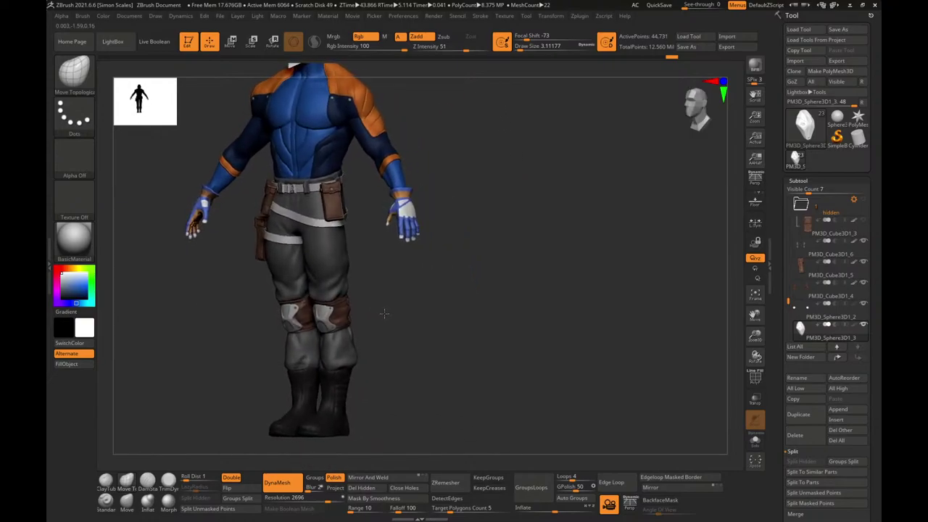
{"action": "key", "text": "p"}
{"action": "left_click_drag", "start_coordinate": [628, 174], "coordinate": [506, 171]}
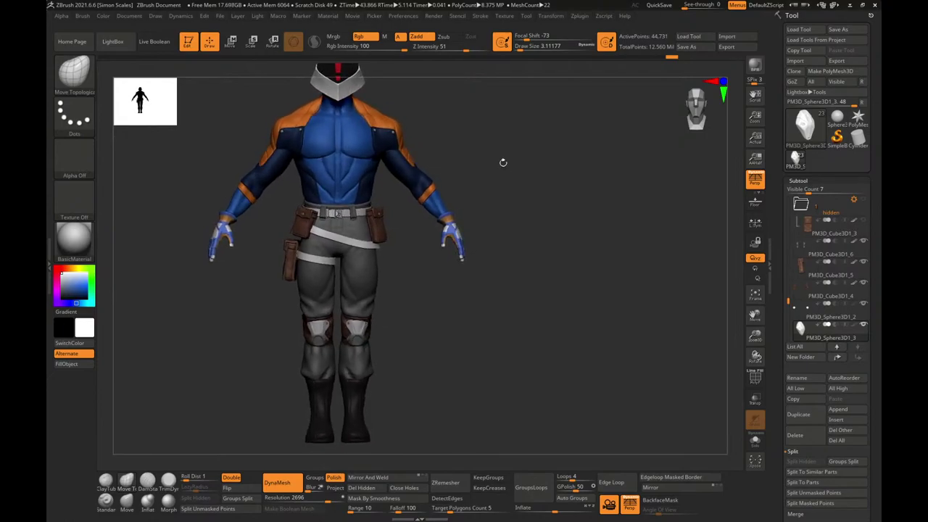
Step: Undo the imported character in Maya, then return to ZBrush
{"action": "key", "text": "alt+Tab"}
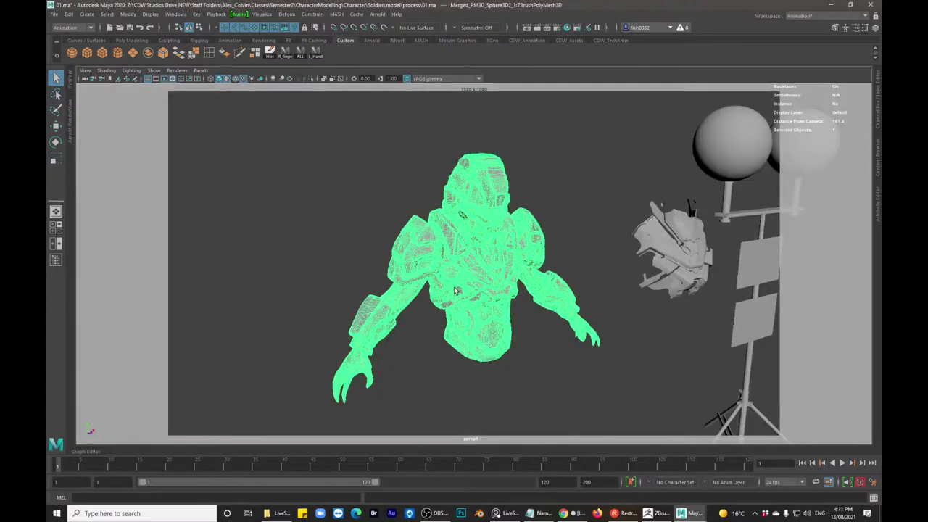
{"action": "left_click_drag", "start_coordinate": [456, 290], "coordinate": [642, 254], "text": "alt"}
{"action": "key", "text": "ctrl+z"}
{"action": "key", "text": "alt+Tab"}
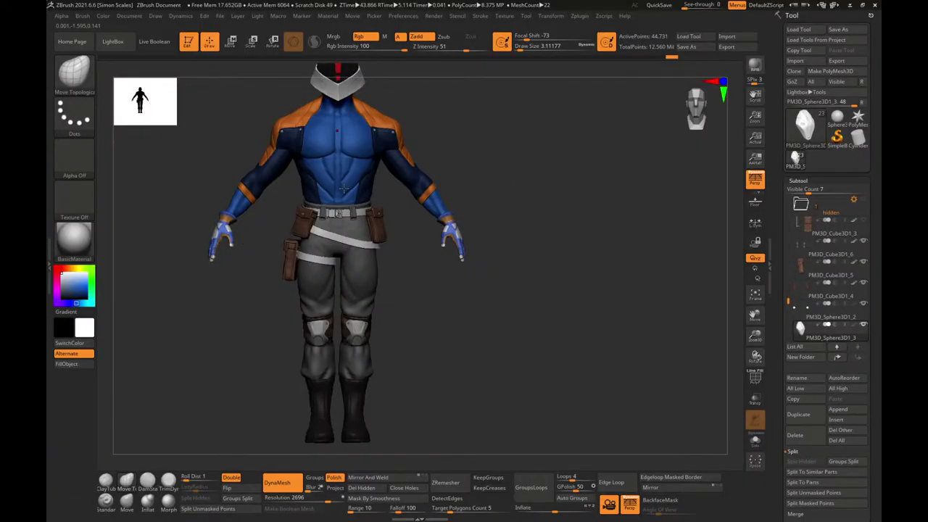
{"action": "key", "text": "alt+Tab"}
{"action": "mouse_move", "coordinate": [344, 188]}
{"action": "left_mouse_down", "text": "alt"}
{"action": "mouse_move", "coordinate": [454, 219]}
{"action": "mouse_move", "coordinate": [508, 191]}
{"action": "mouse_move", "coordinate": [386, 110]}
{"action": "mouse_move", "coordinate": [450, 145]}
{"action": "mouse_move", "coordinate": [472, 191]}
{"action": "mouse_move", "coordinate": [544, 190]}
{"action": "mouse_move", "coordinate": [534, 183]}
{"action": "mouse_move", "coordinate": [473, 213]}
{"action": "mouse_move", "coordinate": [486, 137]}
{"action": "mouse_move", "coordinate": [421, 145]}
{"action": "mouse_move", "coordinate": [509, 155]}
{"action": "mouse_move", "coordinate": [452, 138]}
{"action": "mouse_move", "coordinate": [472, 177]}
{"action": "mouse_move", "coordinate": [683, 165]}
{"action": "left_mouse_up", "text": "alt"}
{"action": "key", "text": "alt+Tab"}
Step: Make PM3D_Sphere3D1_1 the active subtool, frame the front view, and open Save As
{"action": "left_click", "coordinate": [406, 149], "text": "alt"}
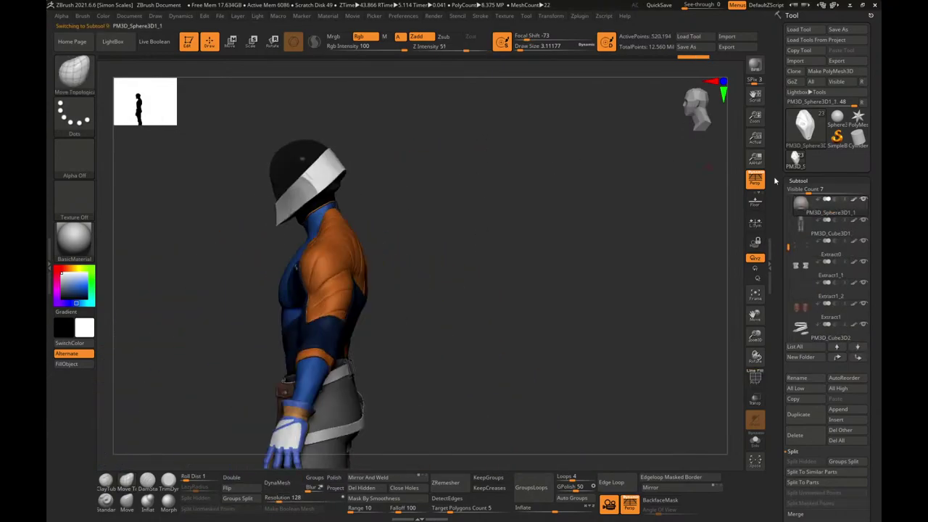
{"action": "left_click", "coordinate": [797, 181]}
{"action": "left_click", "coordinate": [802, 191]}
{"action": "left_click_drag", "start_coordinate": [704, 198], "coordinate": [463, 176]}
{"action": "key", "text": "f"}
{"action": "left_click", "coordinate": [848, 30]}
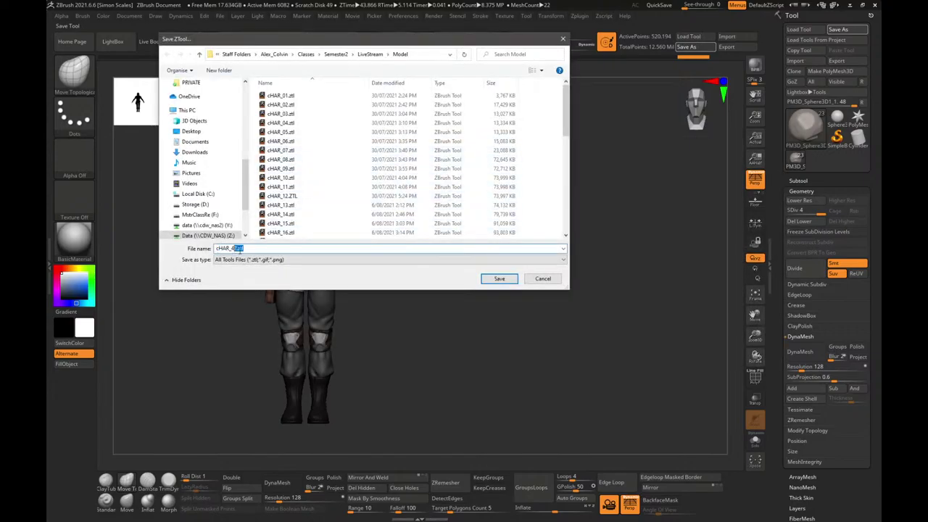
Step: Confirm saving the character ZTool in the Model folder
{"action": "key", "text": "Return"}
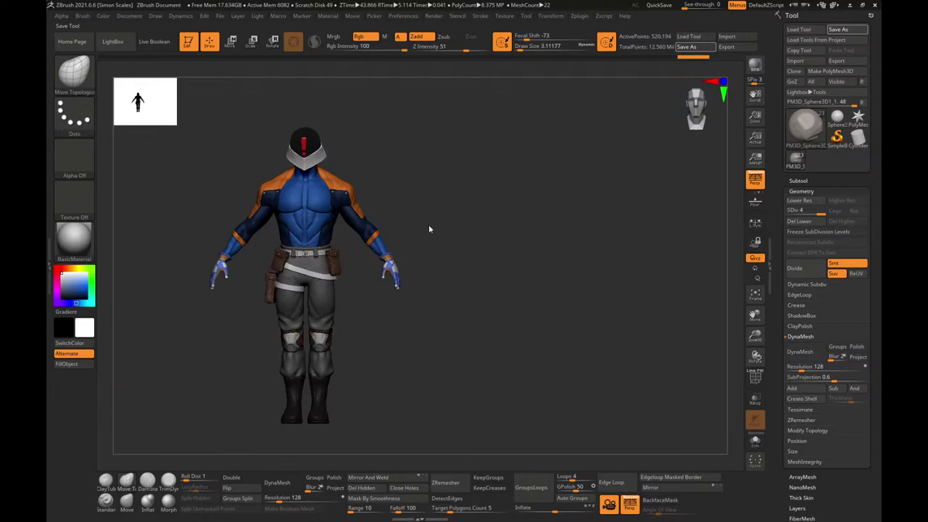
{"action": "scroll", "coordinate": [429, 225], "scroll_direction": "up", "scroll_amount": 2}
{"action": "left_click_drag", "start_coordinate": [448, 199], "coordinate": [478, 171]}
Step: Merge visible subtools, switch to Merged_PM3D_Sphere3D1_1, hide polypaint, and set DynaMesh resolution 3640
{"action": "left_click", "coordinate": [799, 180]}
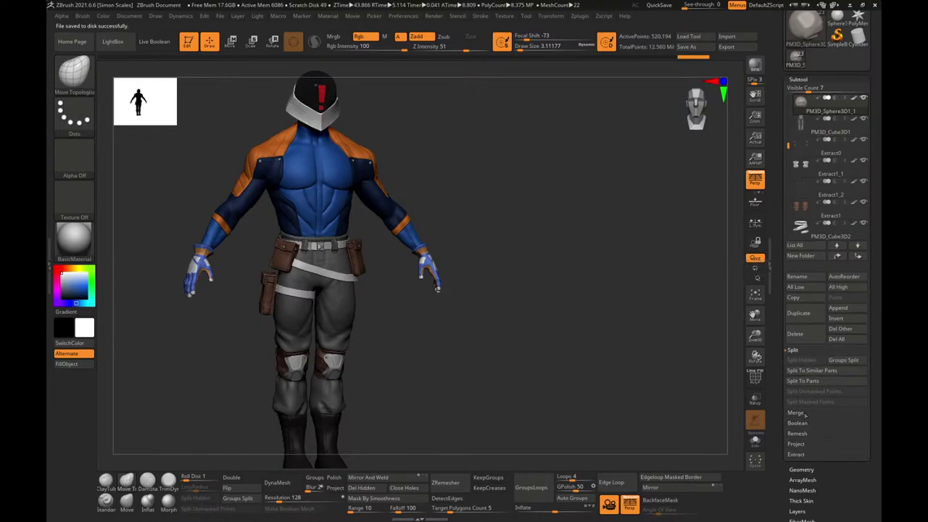
{"action": "left_click", "coordinate": [804, 413]}
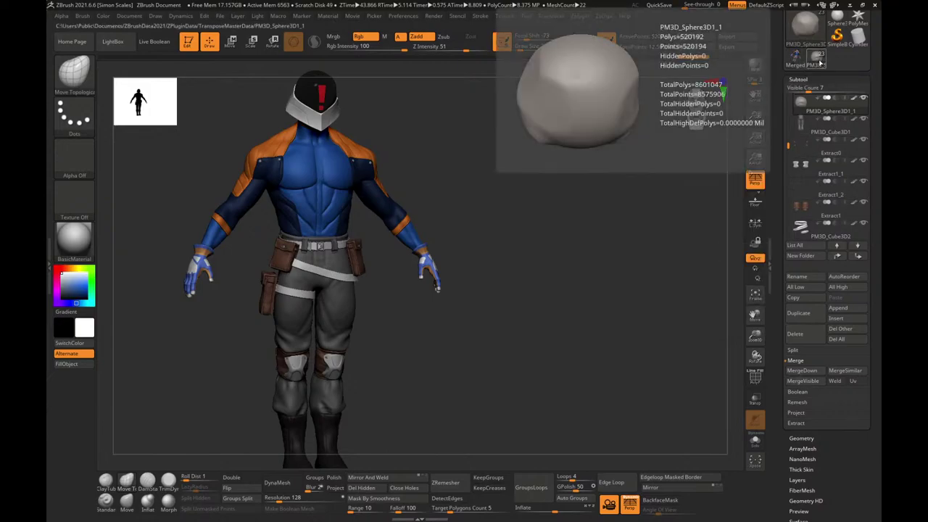
{"action": "left_click", "coordinate": [795, 59]}
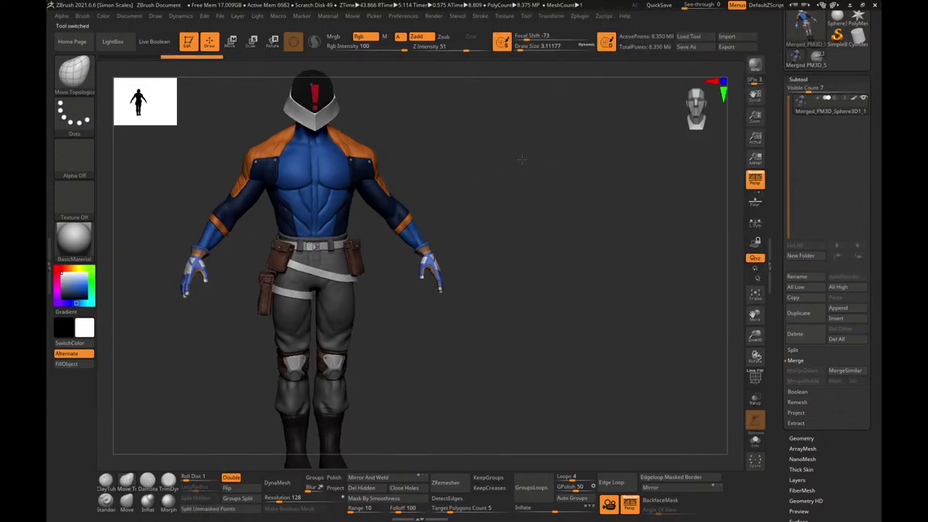
{"action": "left_click", "coordinate": [798, 79]}
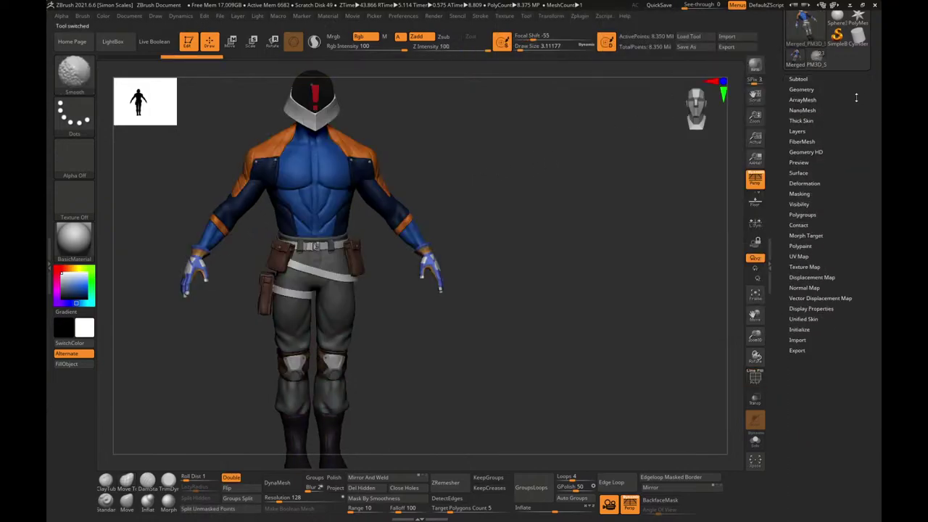
{"action": "left_click", "coordinate": [798, 78]}
{"action": "left_click", "coordinate": [858, 94]}
{"action": "left_click", "coordinate": [799, 78]}
{"action": "left_click", "coordinate": [801, 89]}
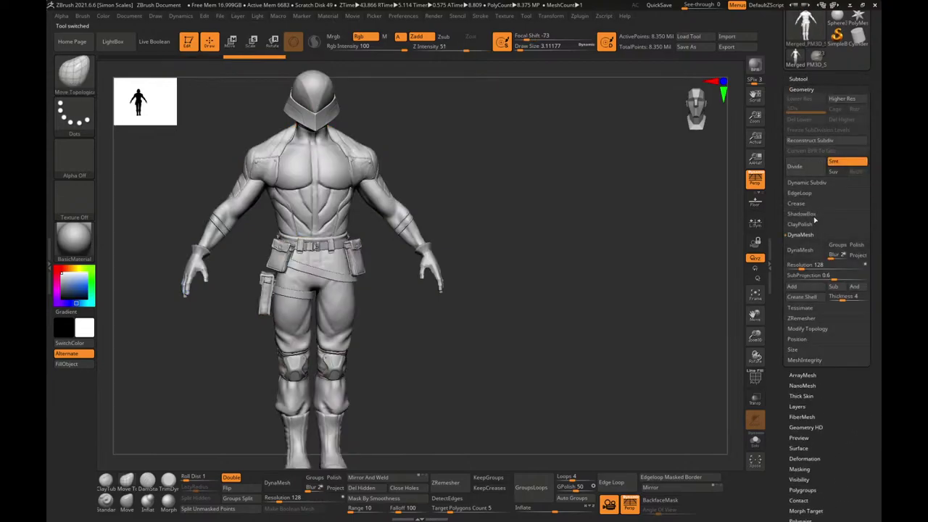
{"action": "left_click_drag", "start_coordinate": [818, 264], "coordinate": [851, 265]}
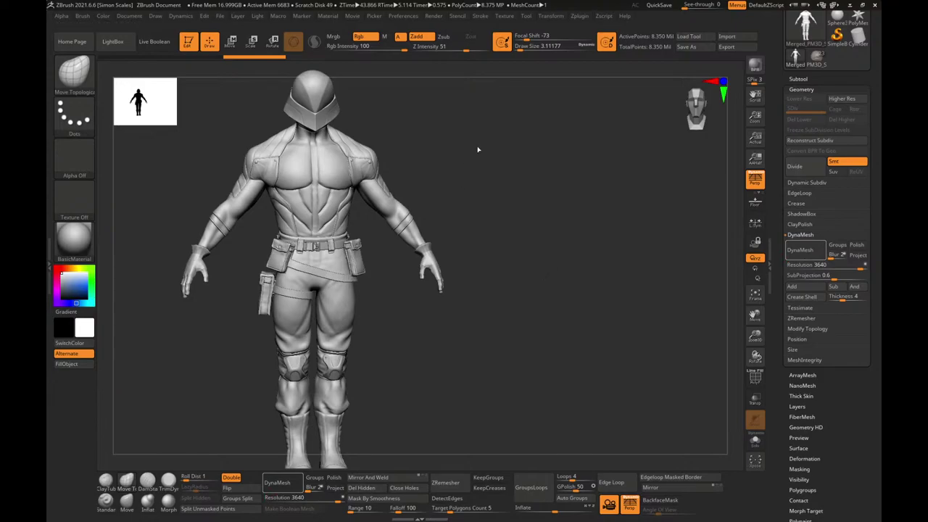
Step: DynaMesh the merged character at resolution 3640 and preview its polygroup wireframe
{"action": "key", "text": "alt+d"}
{"action": "left_click_drag", "start_coordinate": [478, 149], "coordinate": [477, 145]}
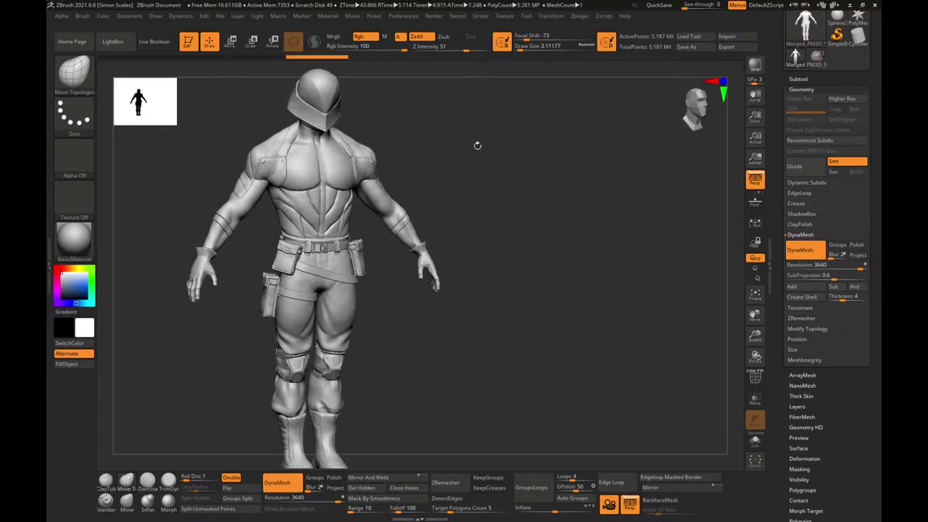
{"action": "key", "text": "shift+f"}
{"action": "key", "text": "shift+f"}
{"action": "left_click_drag", "start_coordinate": [471, 145], "coordinate": [466, 158]}
Step: Decimate the character to the 75k preset in Decimation Master, then go to Maya
{"action": "left_click", "coordinate": [580, 16]}
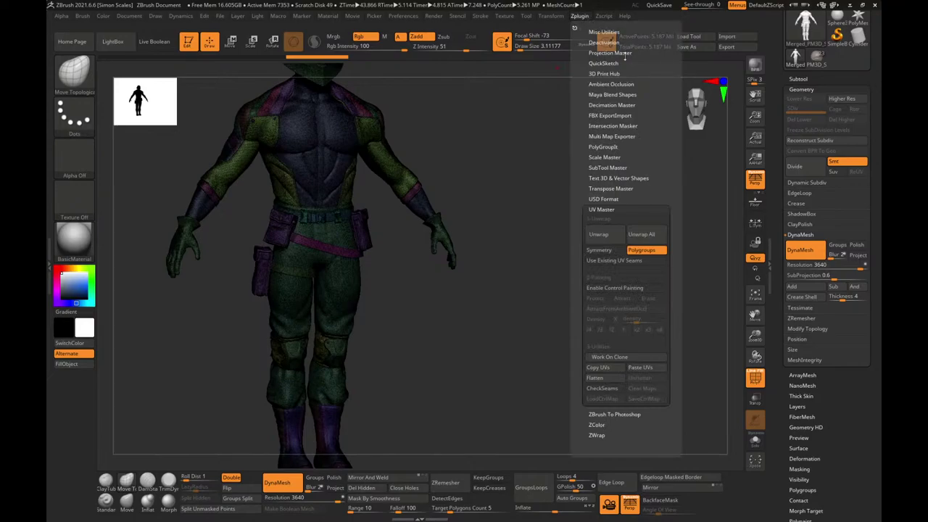
{"action": "left_click", "coordinate": [603, 209]}
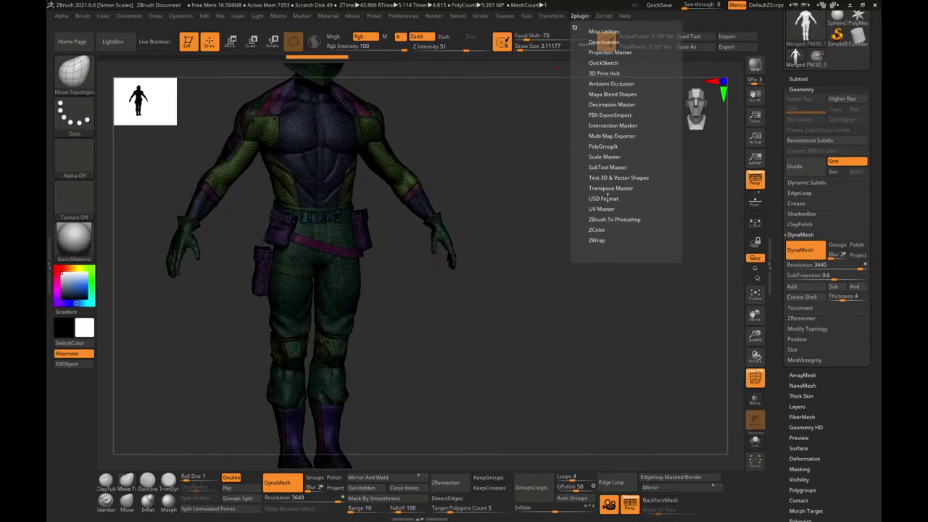
{"action": "left_click", "coordinate": [605, 158]}
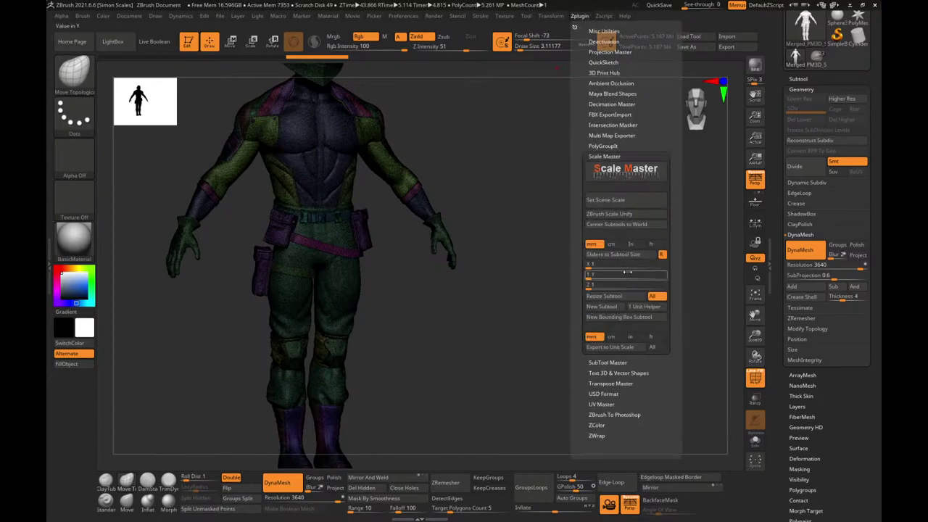
{"action": "left_click", "coordinate": [605, 156]}
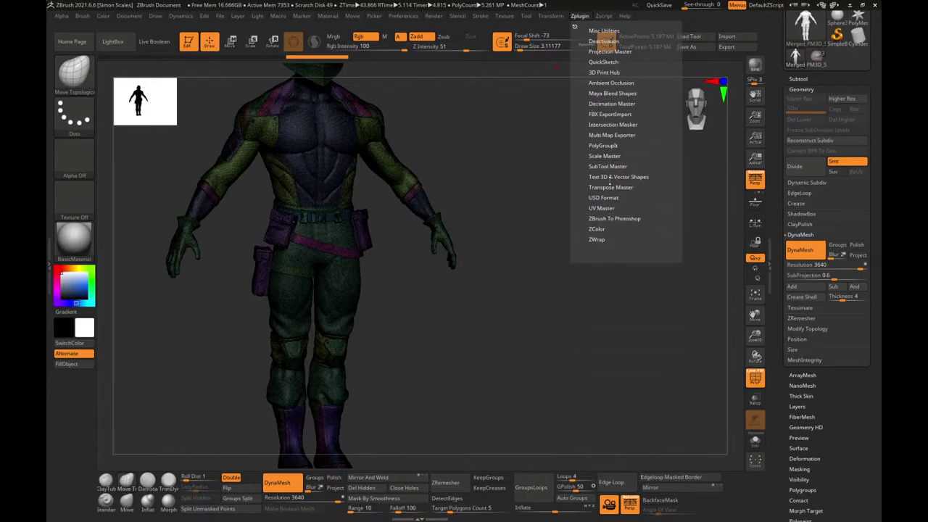
{"action": "left_click", "coordinate": [612, 104]}
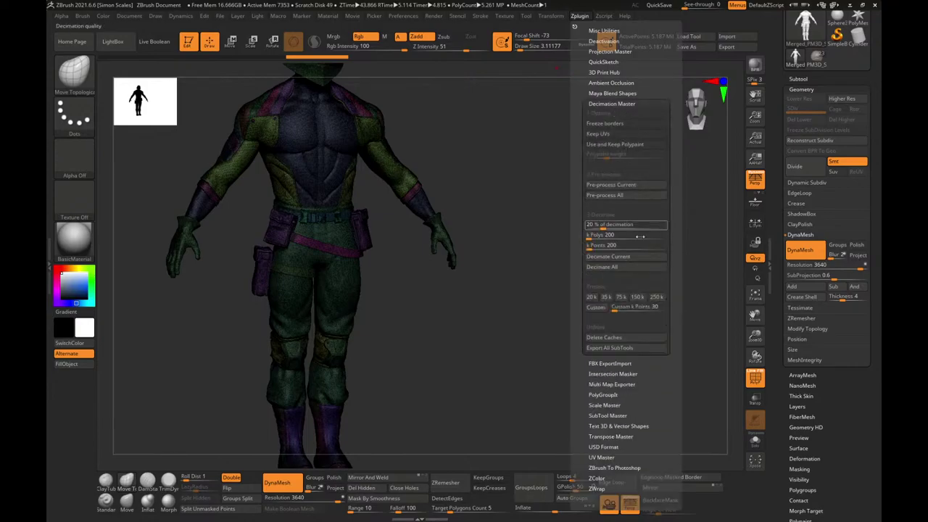
{"action": "left_click", "coordinate": [626, 300]}
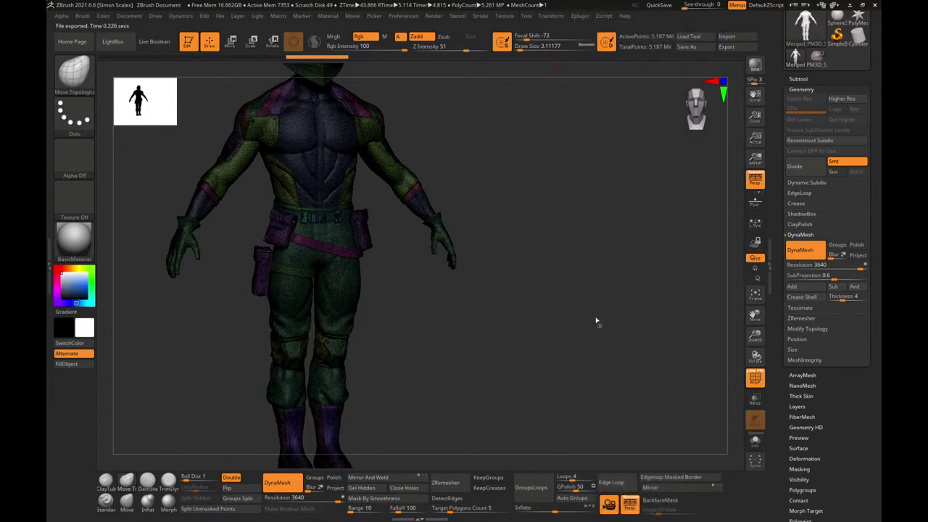
{"action": "key", "text": "alt+Tab"}
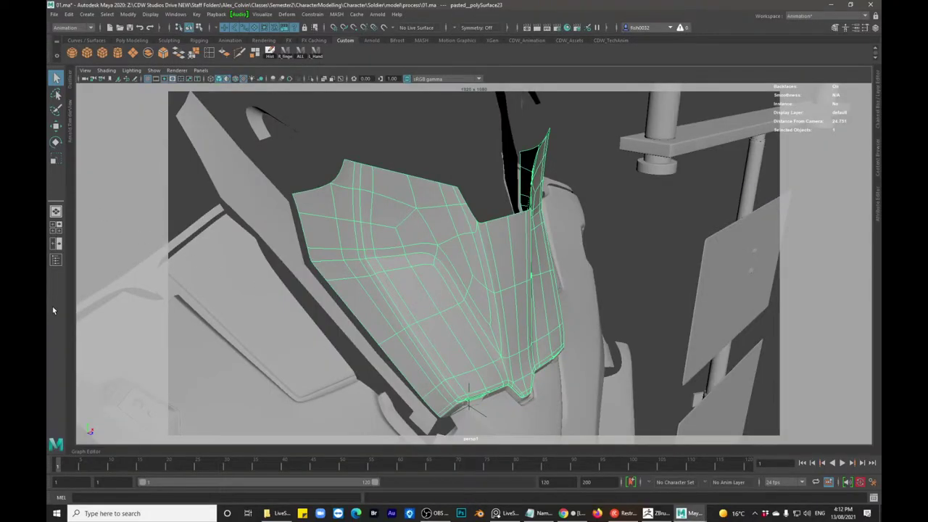
Step: Open LightRig_MASTER.ma from recent files, dismissing the save prompt and load message
{"action": "left_click", "coordinate": [54, 14]}
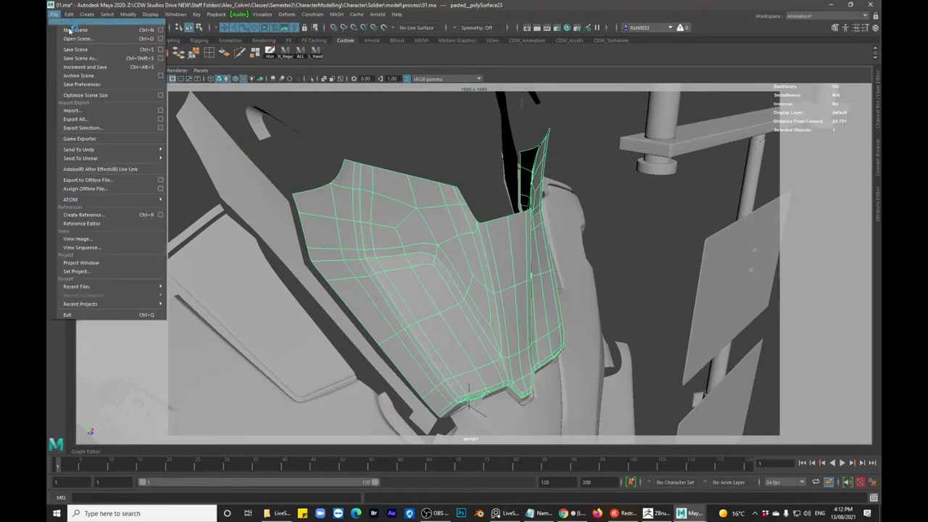
{"action": "mouse_move", "coordinate": [159, 288]}
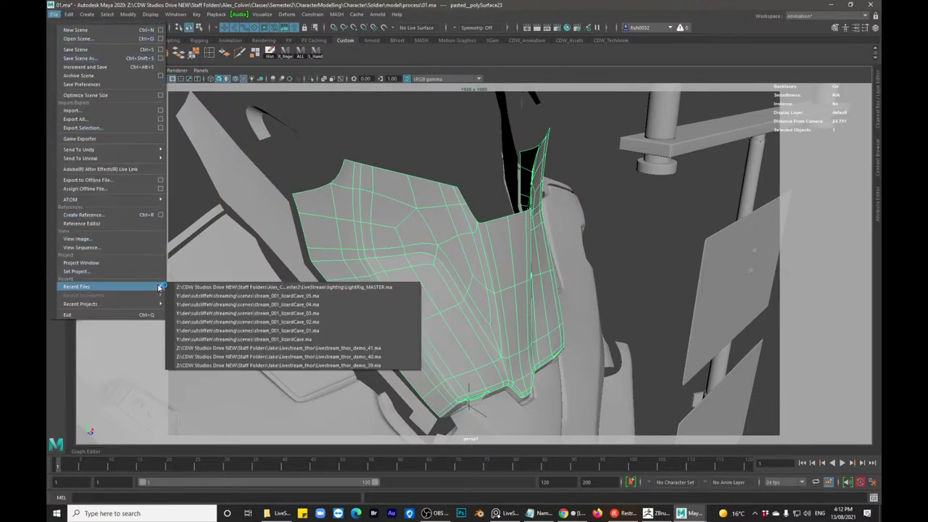
{"action": "left_click", "coordinate": [273, 288]}
{"action": "left_click", "coordinate": [458, 257]}
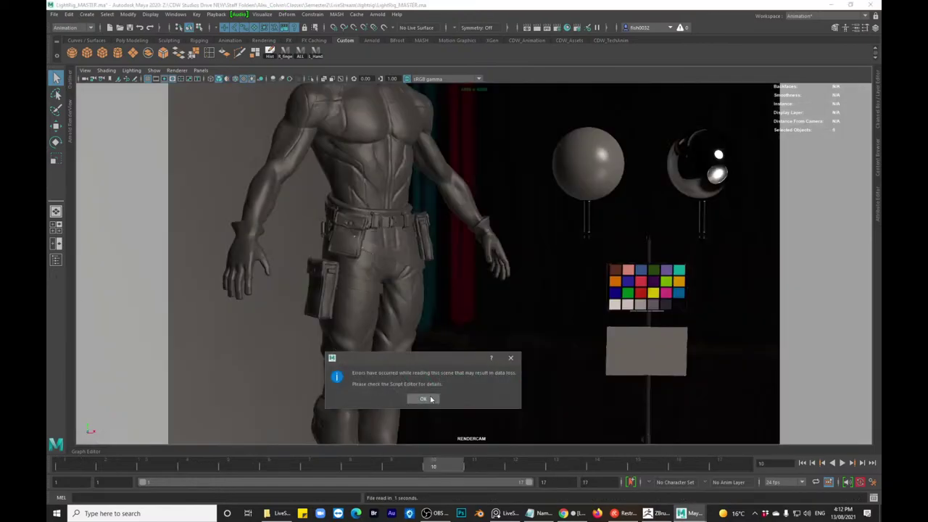
{"action": "left_click", "coordinate": [428, 398]}
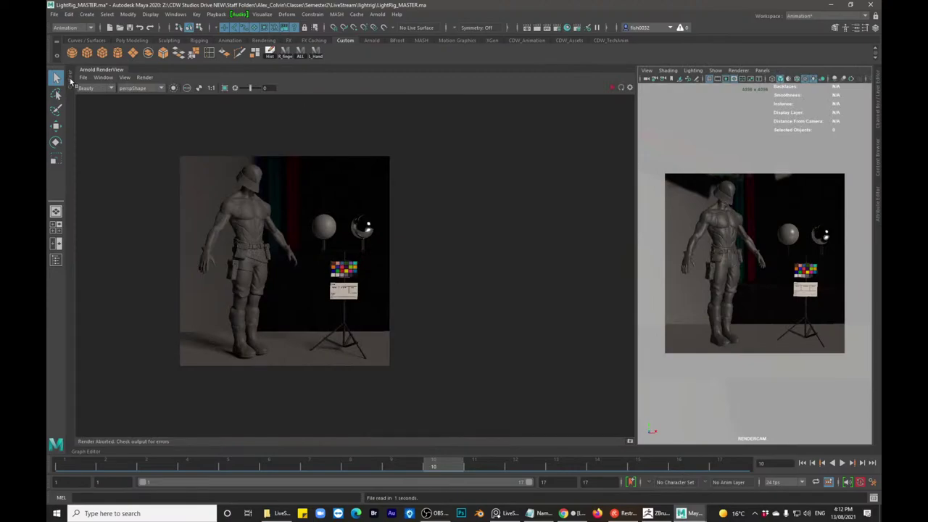
Step: Delete ZBrushPolyMesh3D from LightRig > TurntableAnim in the Outliner and reselect TurntableAnim
{"action": "left_click_drag", "start_coordinate": [71, 82], "coordinate": [181, 231]}
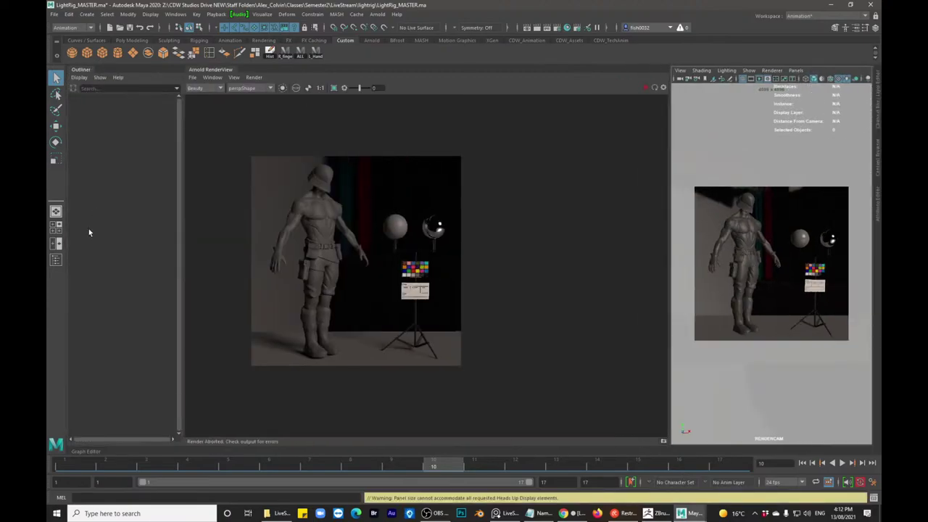
{"action": "left_click", "coordinate": [79, 132]}
{"action": "left_click", "coordinate": [84, 141]}
{"action": "left_click", "coordinate": [118, 149]}
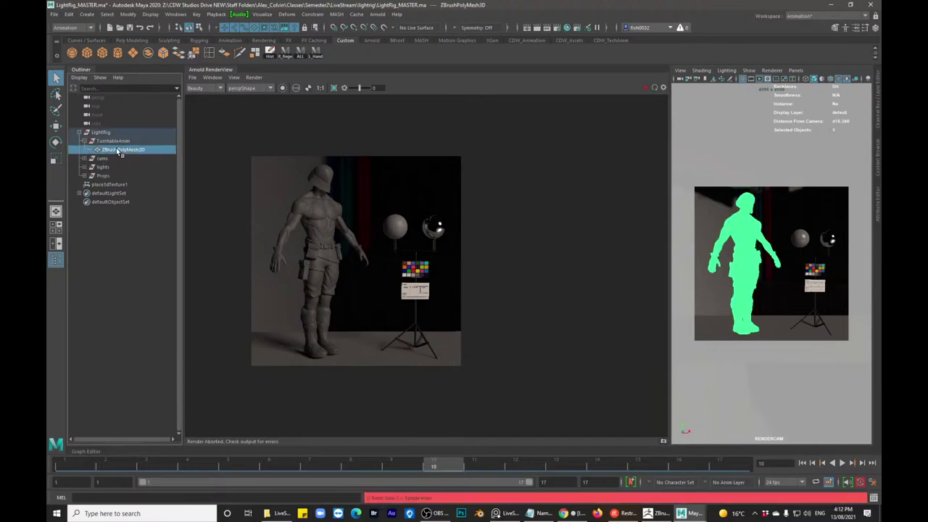
{"action": "key", "text": "Delete"}
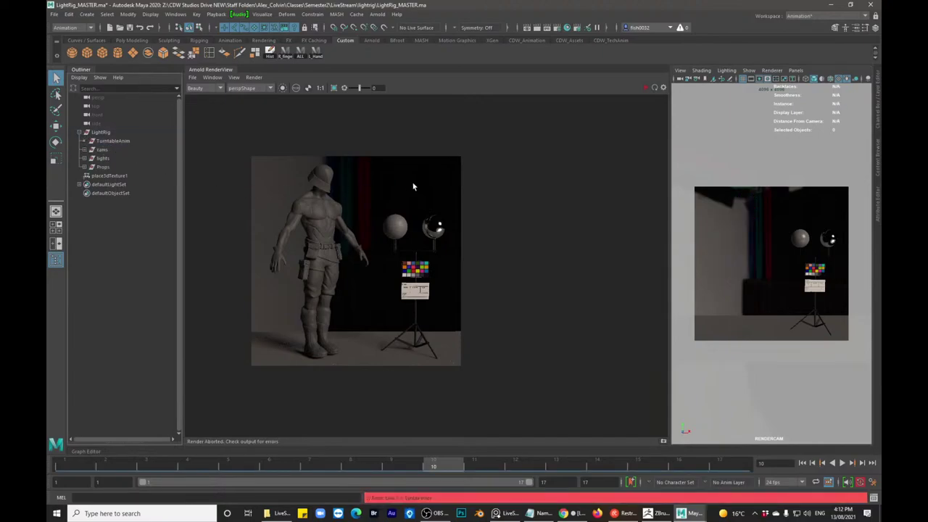
{"action": "left_click_drag", "start_coordinate": [668, 179], "coordinate": [520, 187]}
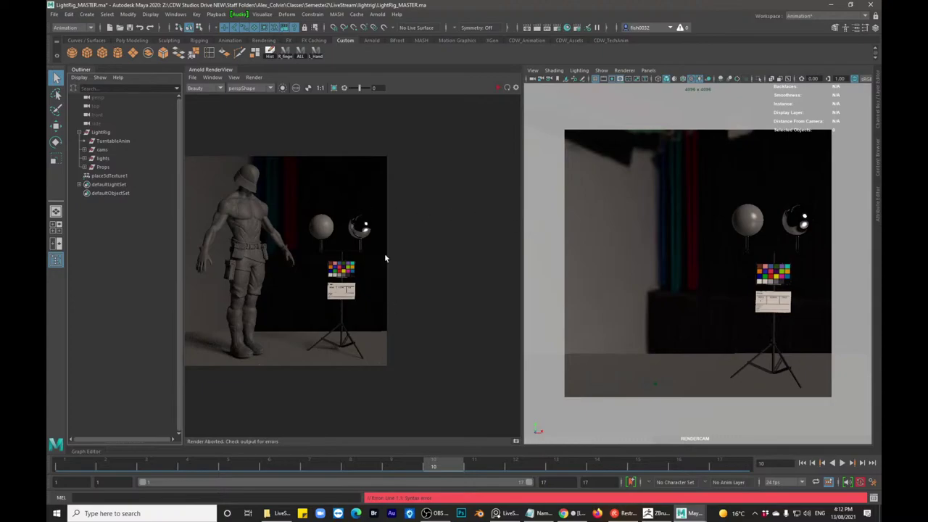
{"action": "key", "text": "alt+Tab"}
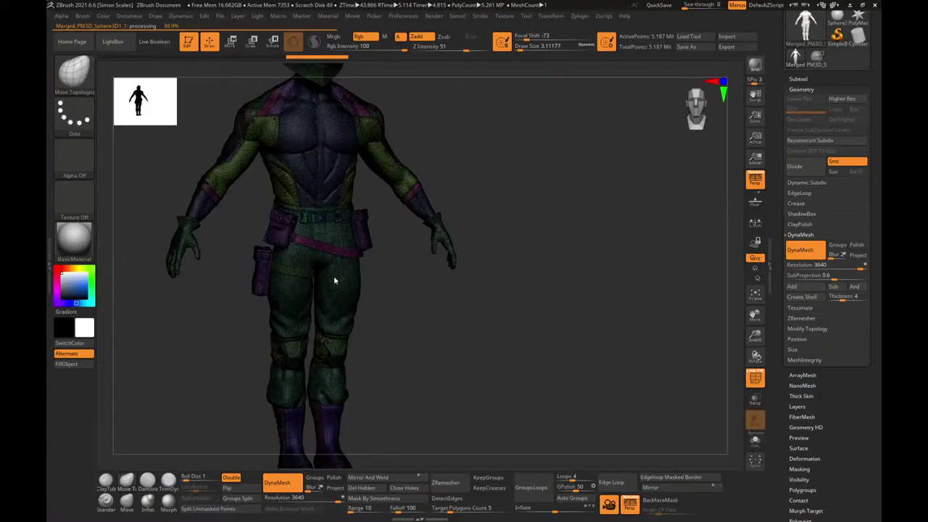
{"action": "key", "text": "alt+Tab"}
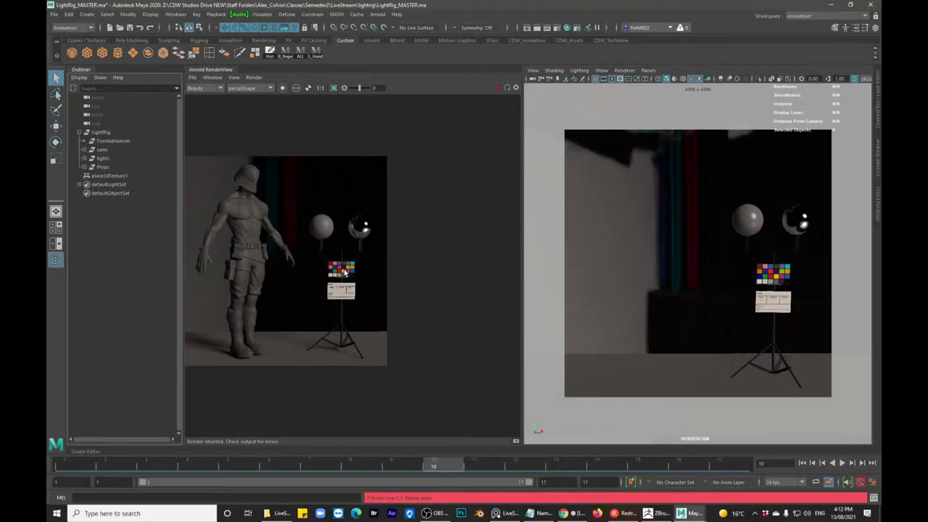
{"action": "left_click", "coordinate": [120, 142]}
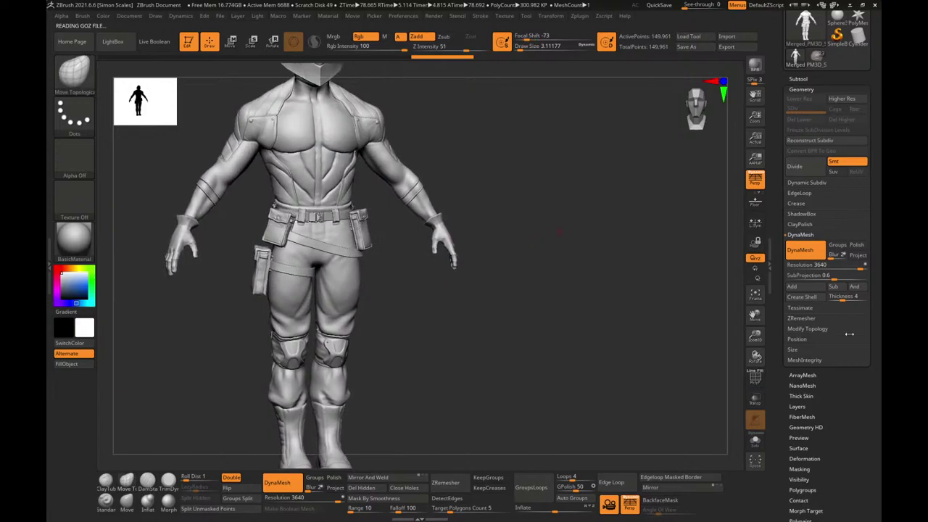
Step: Enable smooth normals for export and cancel the Save Tool dialog
{"action": "scroll", "coordinate": [850, 327], "scroll_direction": "down", "scroll_amount": 5}
{"action": "scroll", "coordinate": [846, 288], "scroll_direction": "down", "scroll_amount": 4}
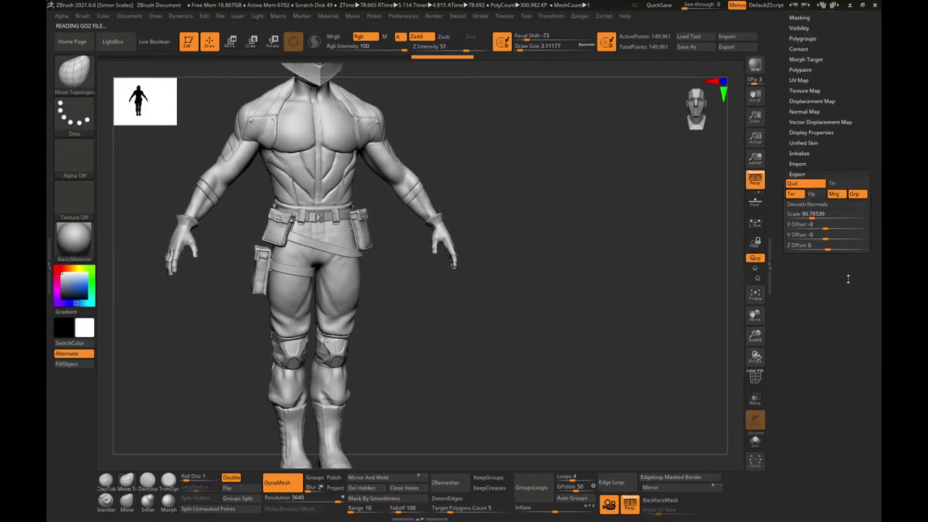
{"action": "left_click", "coordinate": [807, 204]}
{"action": "scroll", "coordinate": [858, 240], "scroll_direction": "up", "scroll_amount": 5}
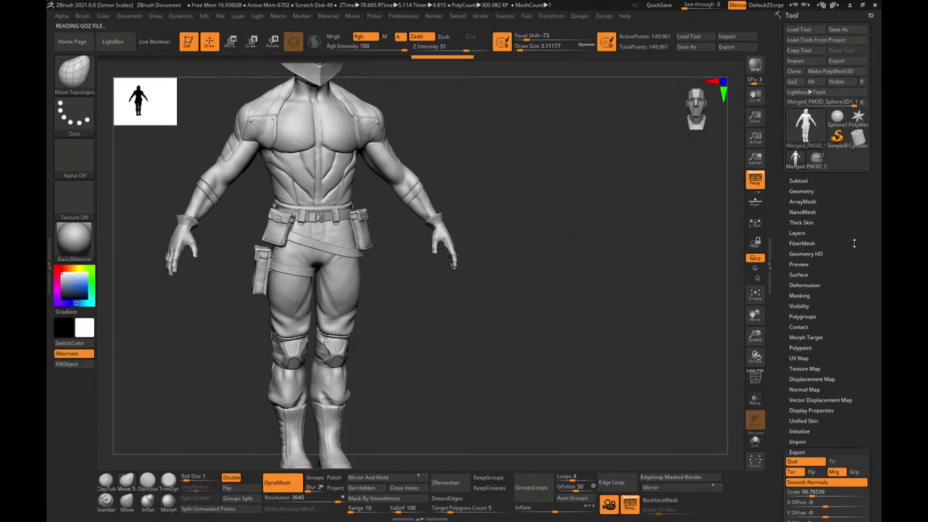
{"action": "left_click", "coordinate": [840, 30]}
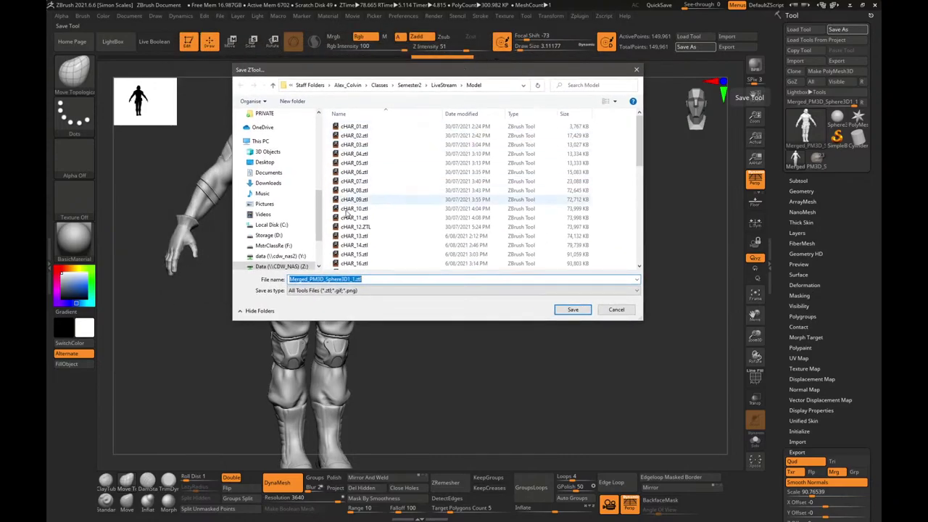
{"action": "scroll", "coordinate": [573, 156], "scroll_direction": "down", "scroll_amount": 10}
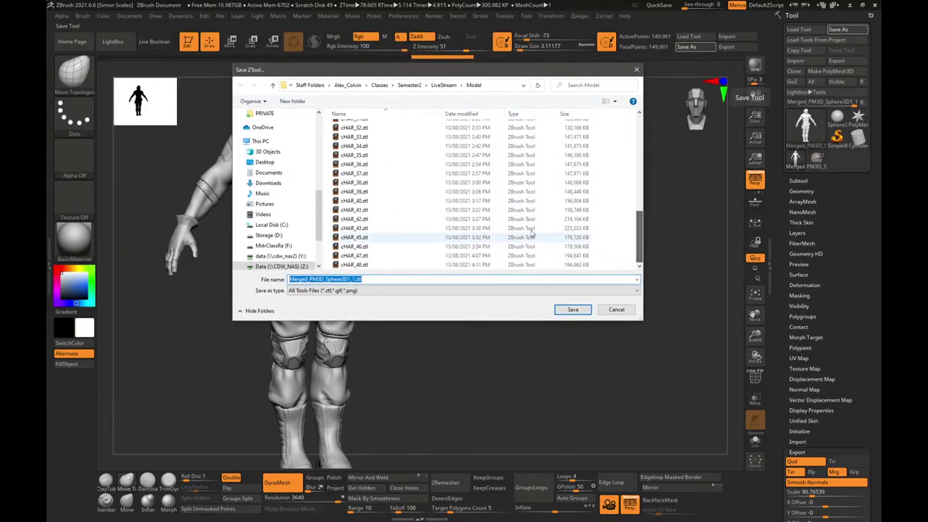
{"action": "left_click", "coordinate": [355, 290]}
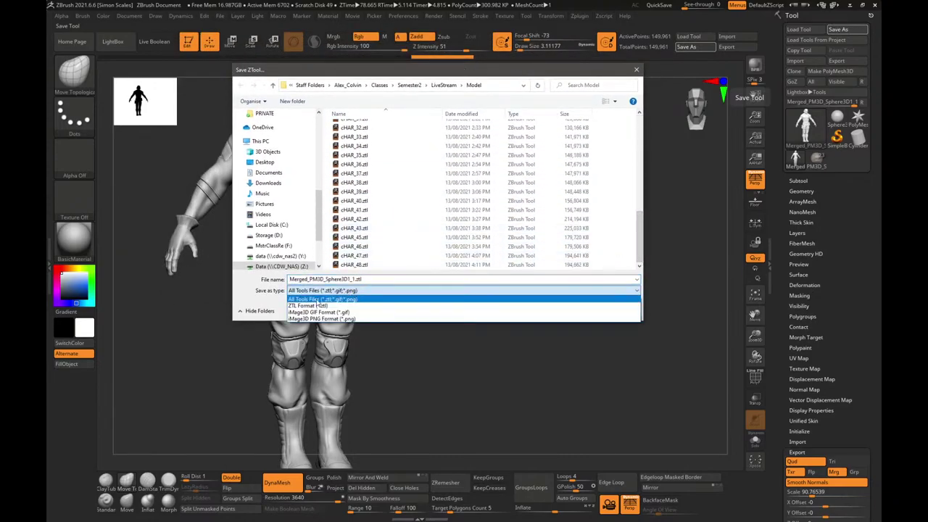
{"action": "left_click", "coordinate": [272, 303]}
{"action": "left_click", "coordinate": [616, 310]}
Step: Export the merged mesh as Merged_PM3D_Cube3D1_4.obj in the Model folder
{"action": "left_click", "coordinate": [837, 61]}
{"action": "left_click", "coordinate": [385, 154]}
{"action": "double_click", "coordinate": [372, 277]}
{"action": "left_click_drag", "start_coordinate": [372, 277], "coordinate": [350, 279]}
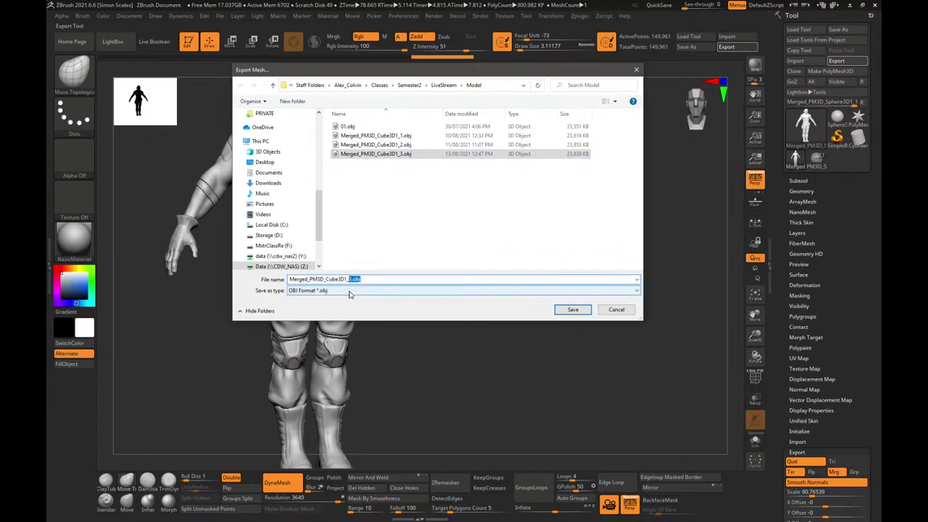
{"action": "type", "text": "4"}
{"action": "key", "text": "Return"}
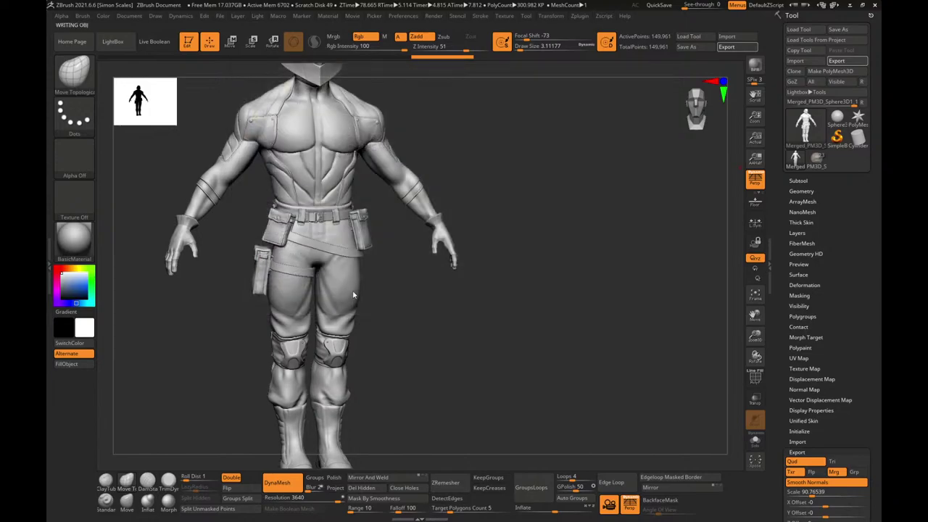
{"action": "key", "text": "alt+Tab"}
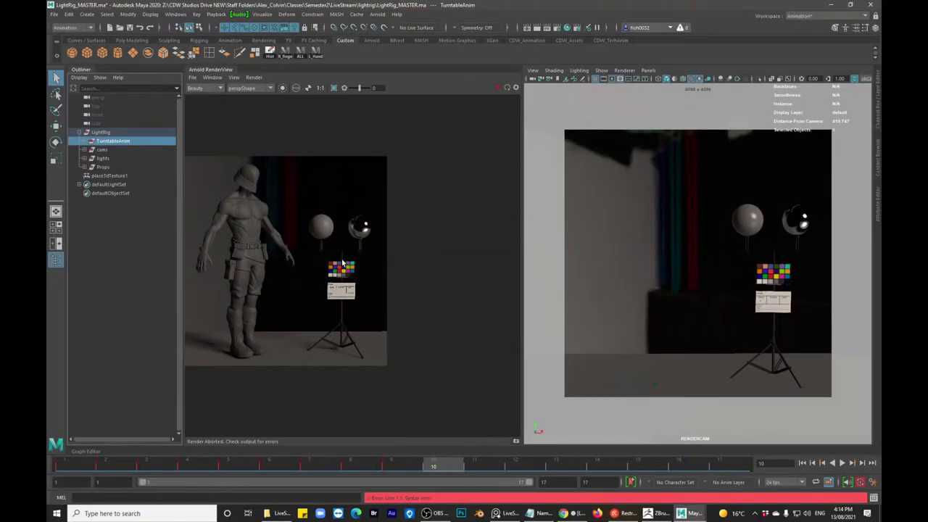
Step: Zoom and pan the Arnold RenderView around the colour chart, then bring up Maya's File menu
{"action": "scroll", "coordinate": [344, 265], "scroll_direction": "up", "scroll_amount": 8}
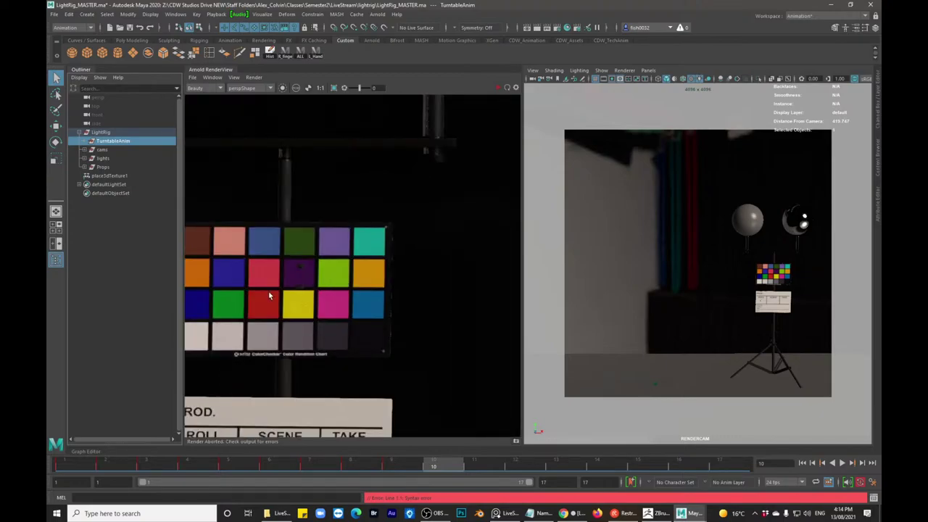
{"action": "middle_click_drag", "start_coordinate": [268, 314], "coordinate": [359, 309]}
{"action": "scroll", "coordinate": [359, 309], "scroll_direction": "down", "scroll_amount": 5}
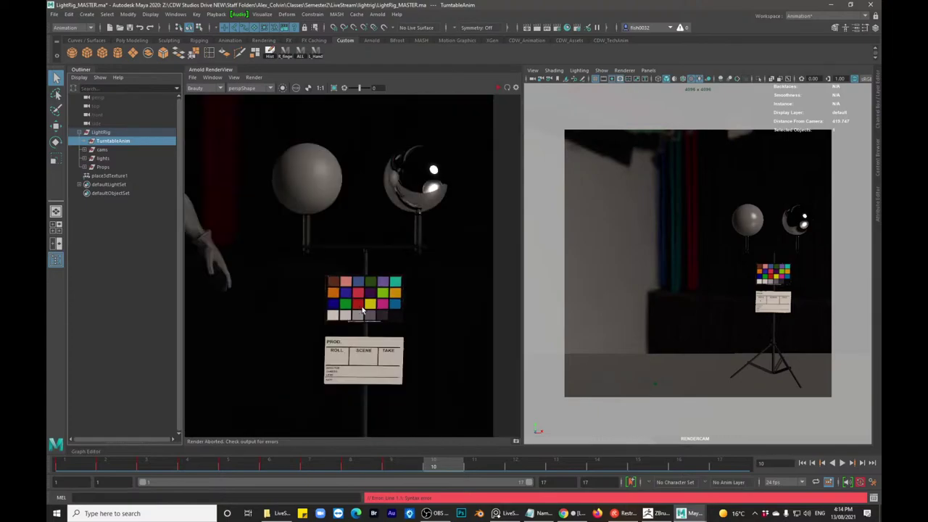
{"action": "scroll", "coordinate": [354, 320], "scroll_direction": "up", "scroll_amount": 2}
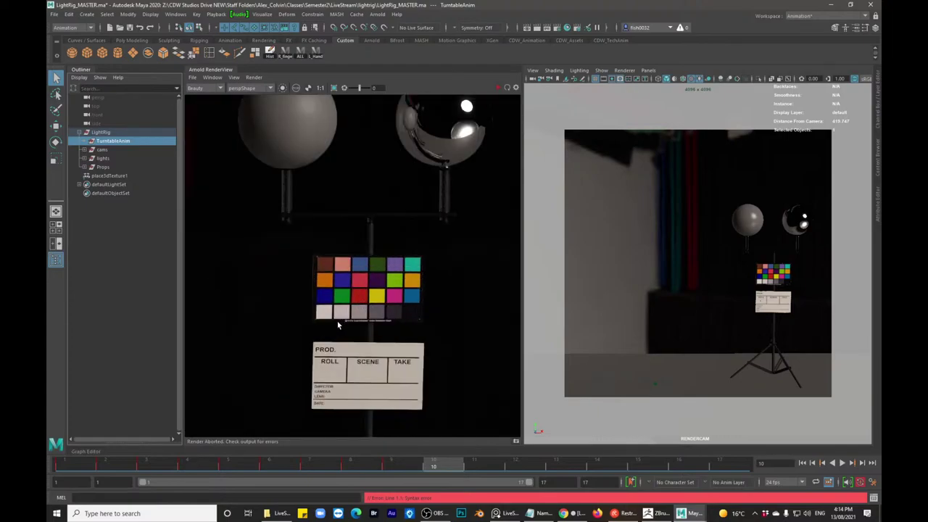
{"action": "scroll", "coordinate": [354, 290], "scroll_direction": "down", "scroll_amount": 4}
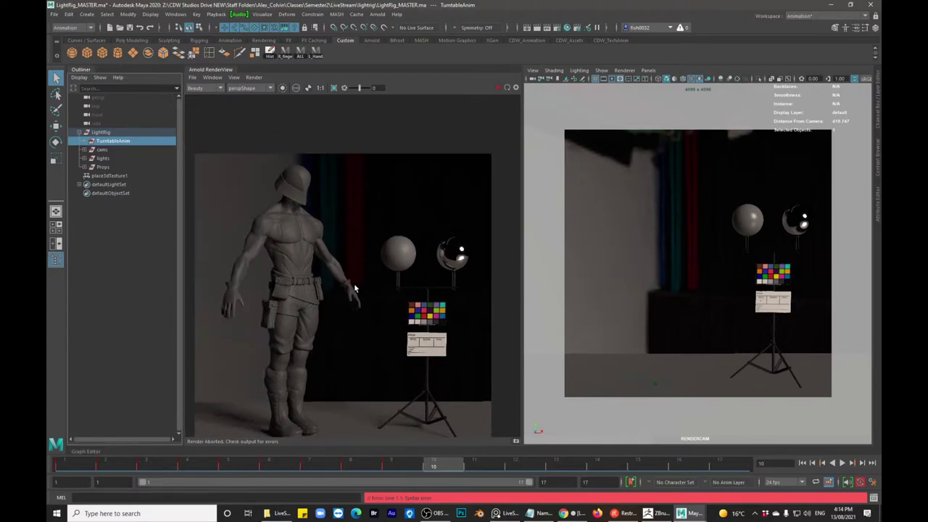
{"action": "key", "text": "alt+Tab"}
{"action": "key", "text": "alt+Tab"}
{"action": "left_click", "coordinate": [55, 14]}
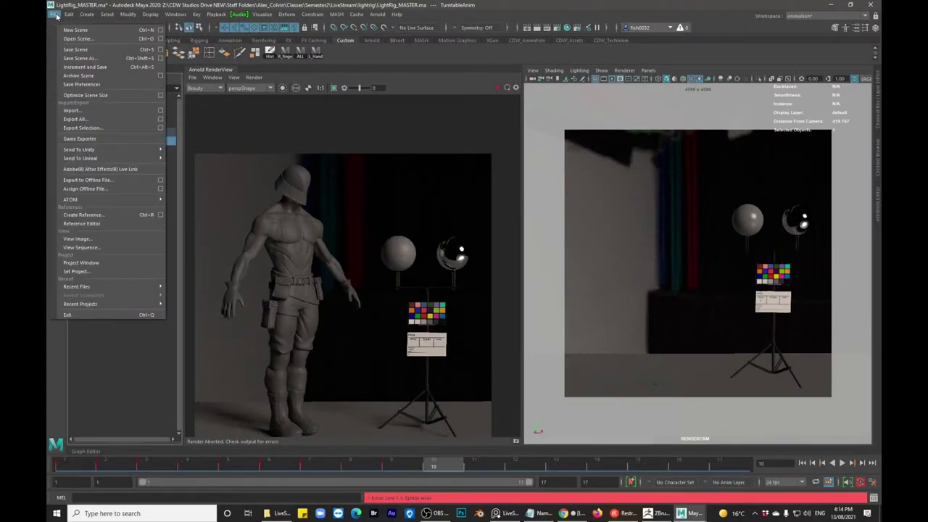
Step: Import Merged_PM3D_Cube3D1_4.obj from the pasted Model folder path into the LightRig scene
{"action": "left_click", "coordinate": [84, 111]}
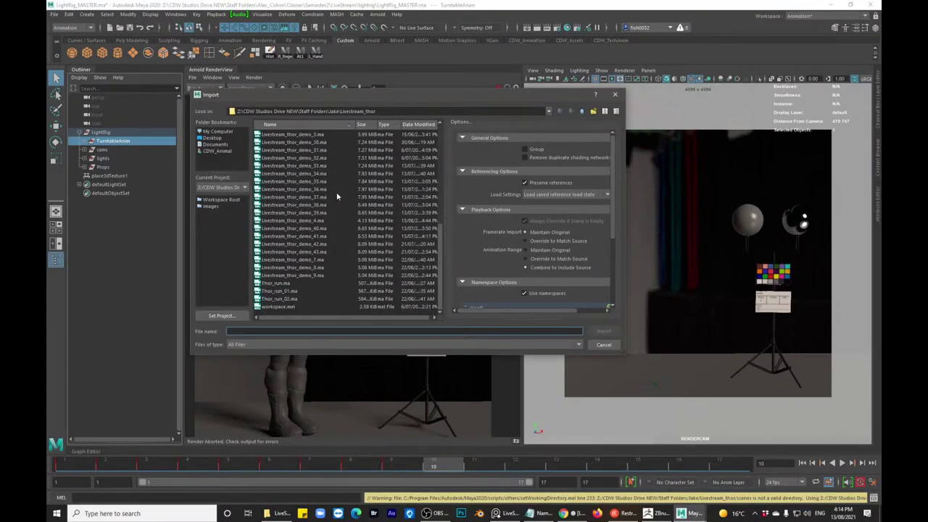
{"action": "key", "text": "alt+Tab"}
{"action": "key", "text": "Tab"}
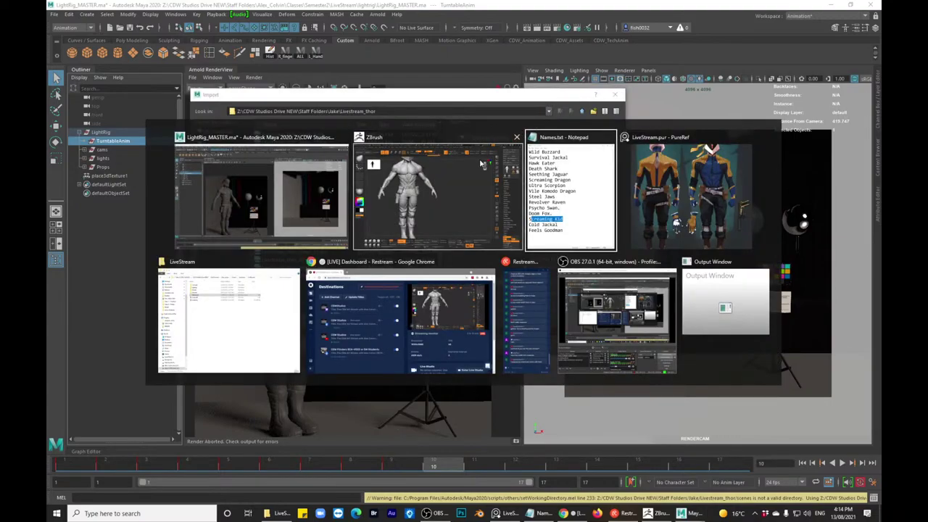
{"action": "key", "text": "Escape"}
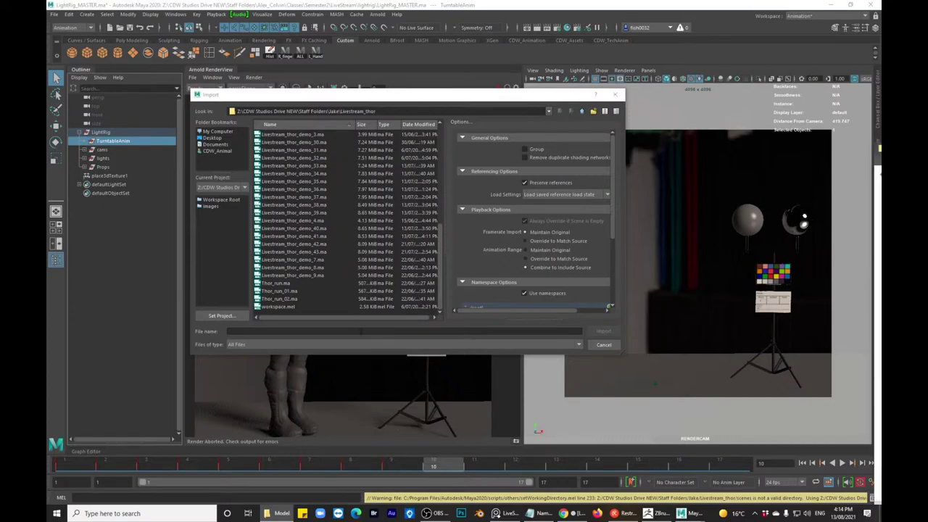
{"action": "left_click", "coordinate": [363, 331]}
{"action": "key", "text": "Return"}
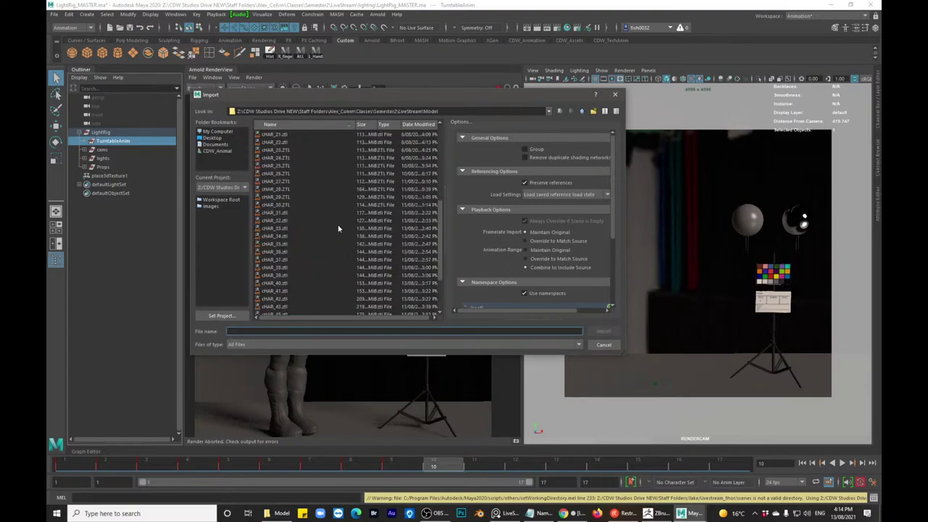
{"action": "double_click", "coordinate": [289, 307]}
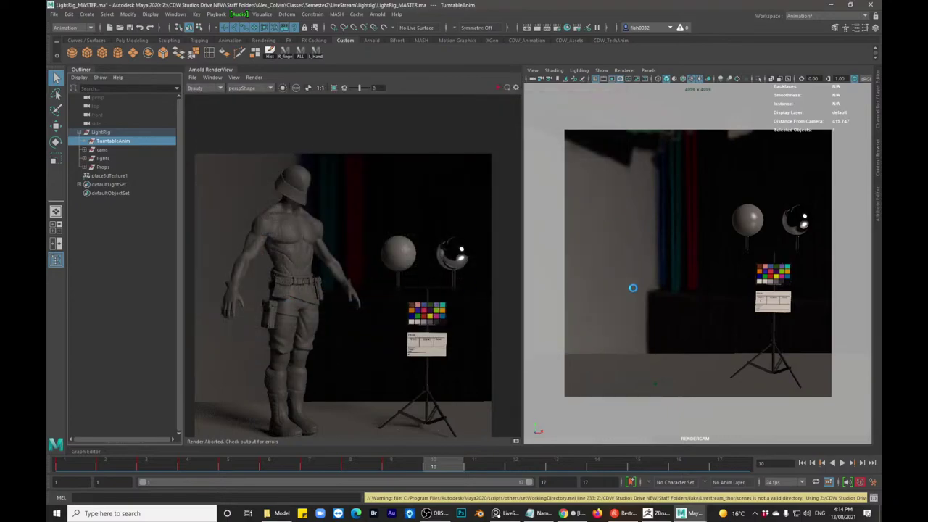
Step: Parent the imported soldier mesh under TurntableAnim in the Outliner
{"action": "left_click", "coordinate": [655, 277]}
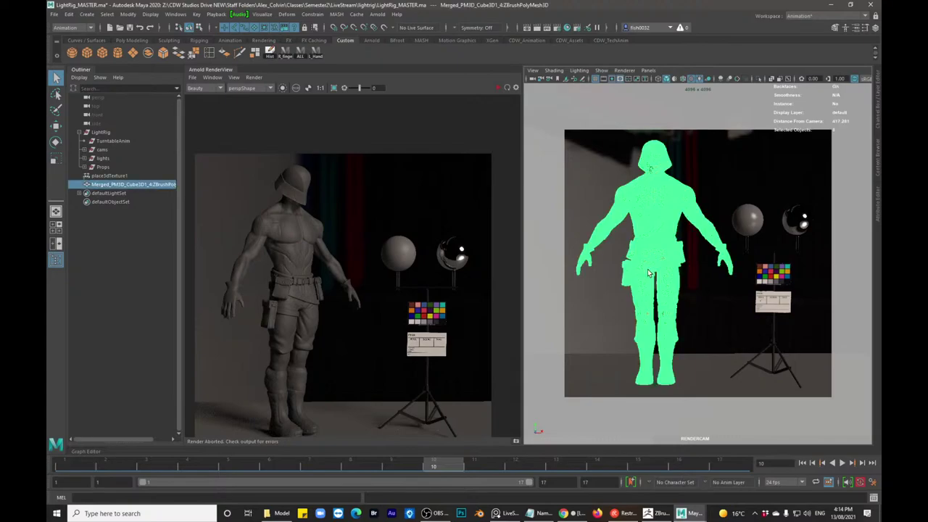
{"action": "right_click_drag", "start_coordinate": [658, 202], "coordinate": [762, 419]}
{"action": "middle_click_drag", "start_coordinate": [102, 136], "coordinate": [108, 142]}
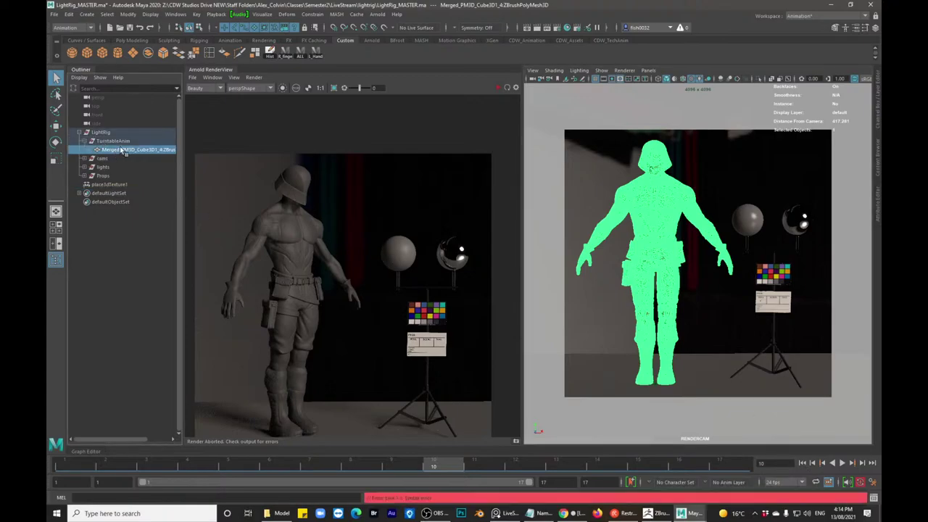
Step: Set the soldier's Rotate Y to -30 in the Channel Box, then select aiSkyDomeLight1
{"action": "key", "text": "ctrl+a"}
{"action": "key", "text": "ctrl+a"}
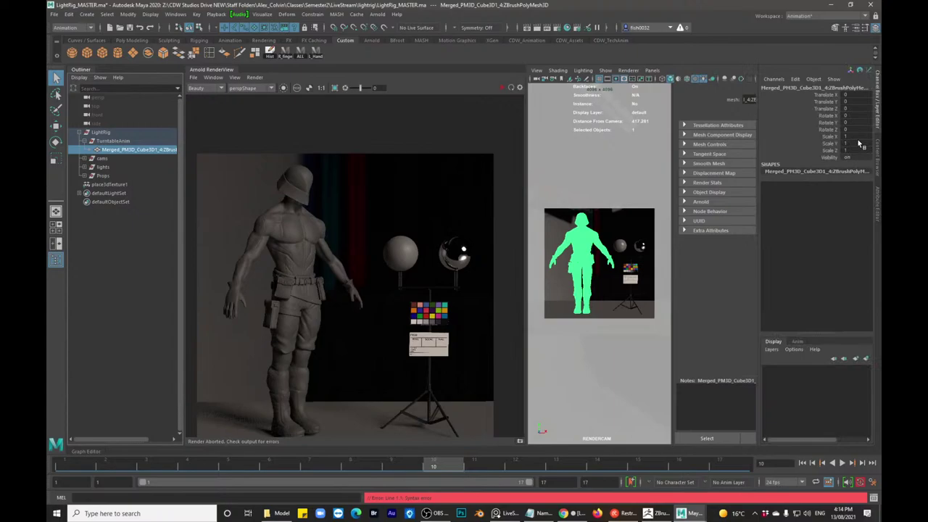
{"action": "double_click", "coordinate": [851, 122]}
{"action": "type", "text": "-30"}
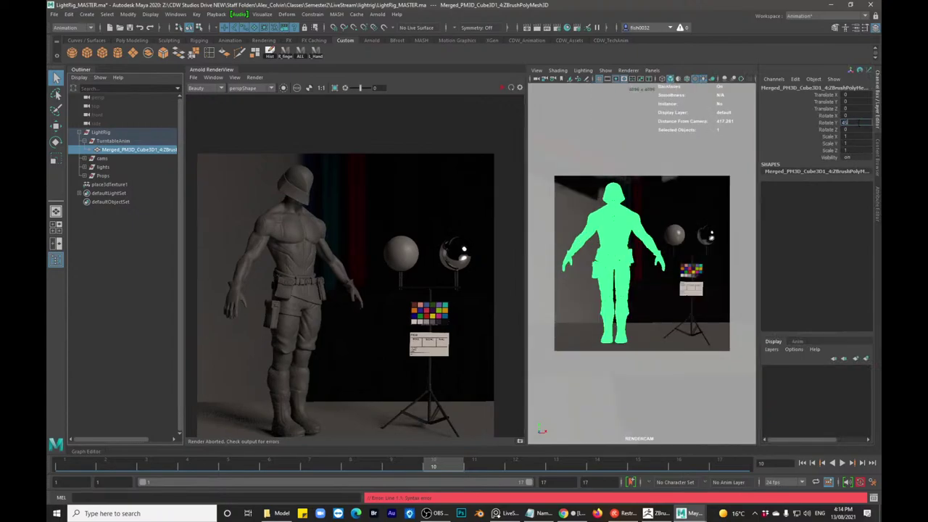
{"action": "key", "text": "Return"}
{"action": "left_click", "coordinate": [593, 176]}
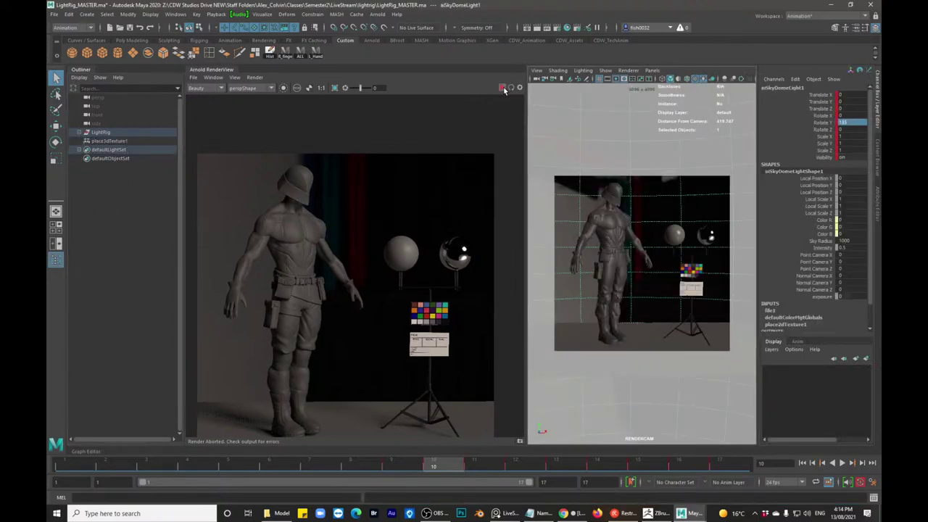
Step: Restart the Arnold test render and zoom the RenderView to inspect the soldier
{"action": "left_click", "coordinate": [503, 88]}
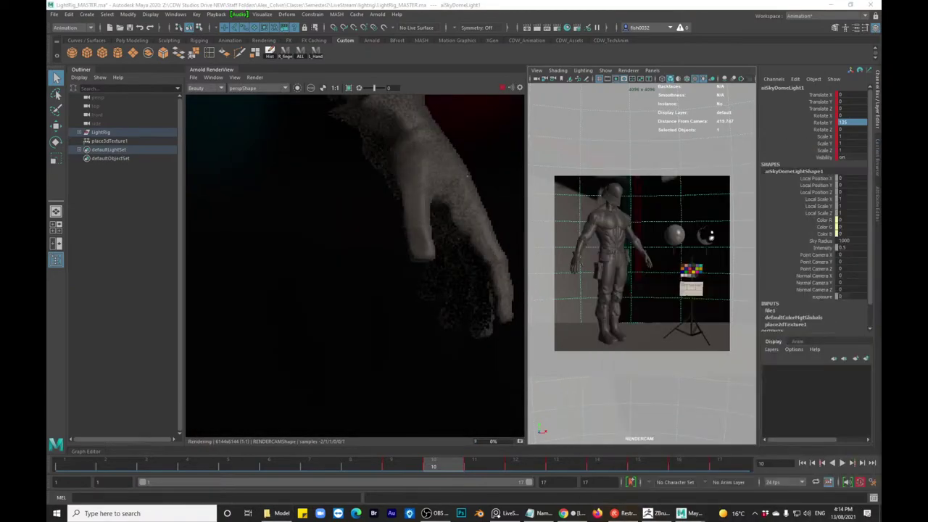
{"action": "key", "text": "alt+Tab"}
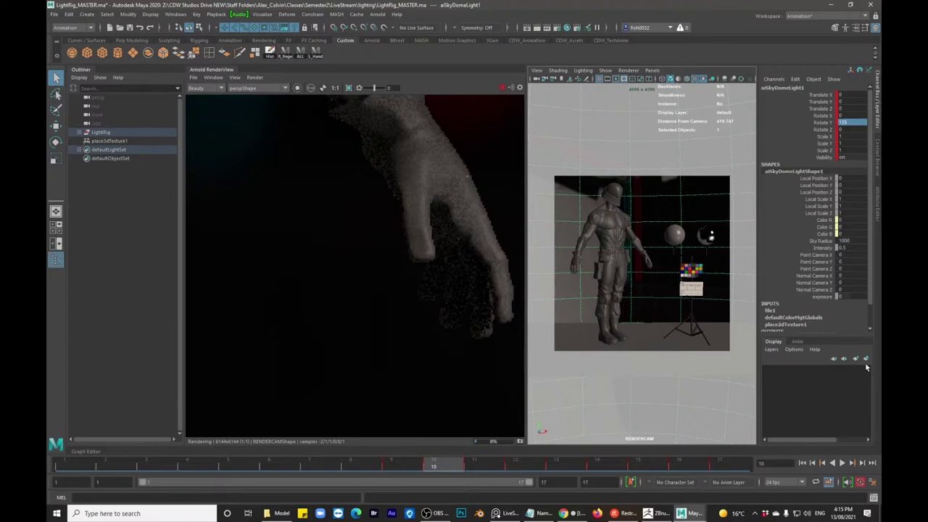
{"action": "scroll", "coordinate": [419, 268], "scroll_direction": "down", "scroll_amount": 2}
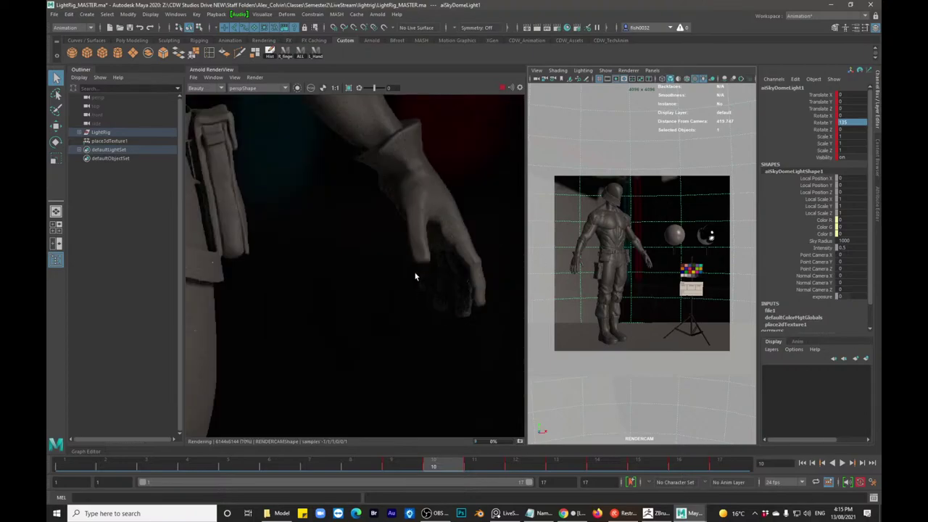
{"action": "scroll", "coordinate": [418, 274], "scroll_direction": "down", "scroll_amount": 2}
{"action": "scroll", "coordinate": [418, 275], "scroll_direction": "down", "scroll_amount": 3}
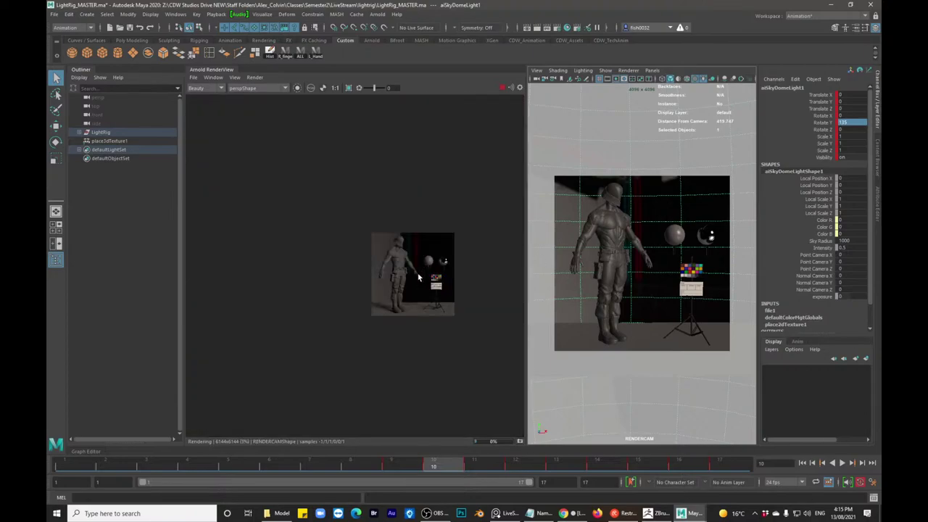
{"action": "scroll", "coordinate": [372, 248], "scroll_direction": "up", "scroll_amount": 1}
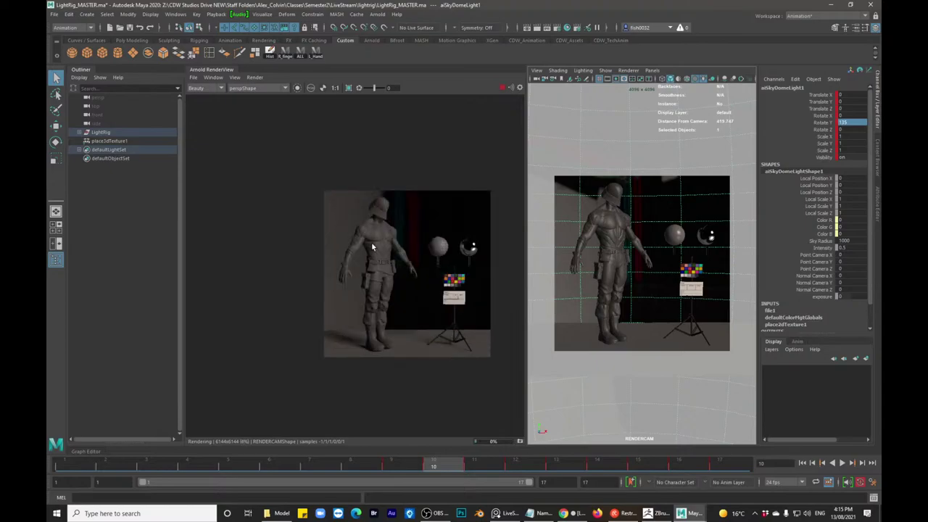
{"action": "scroll", "coordinate": [373, 248], "scroll_direction": "up", "scroll_amount": 1}
{"action": "scroll", "coordinate": [384, 245], "scroll_direction": "up", "scroll_amount": 1}
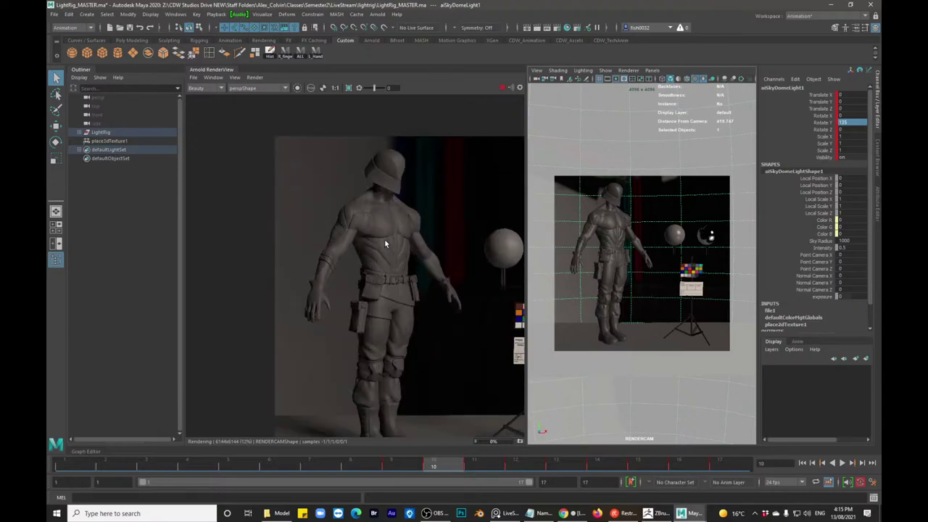
{"action": "scroll", "coordinate": [384, 244], "scroll_direction": "up", "scroll_amount": 1}
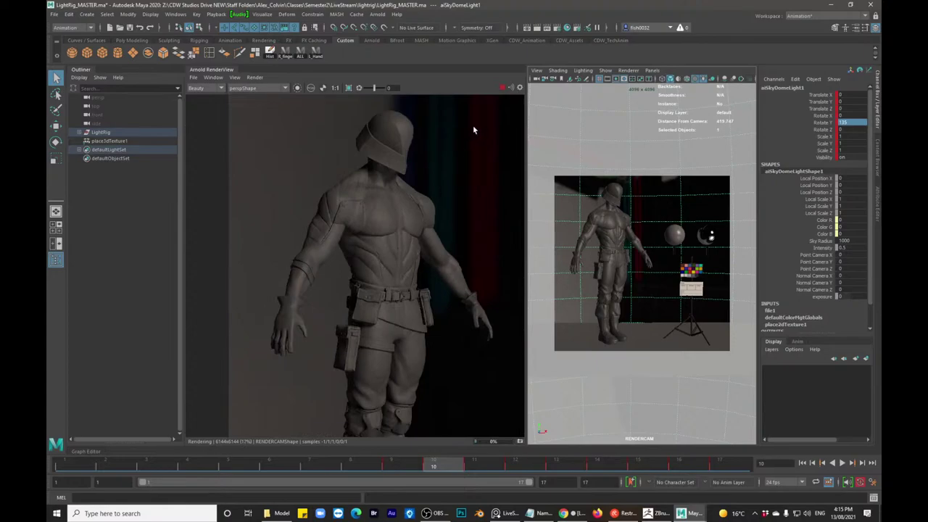
Step: Return to frame 1, stop the running render, and open the Render Settings window
{"action": "left_click", "coordinate": [91, 467]}
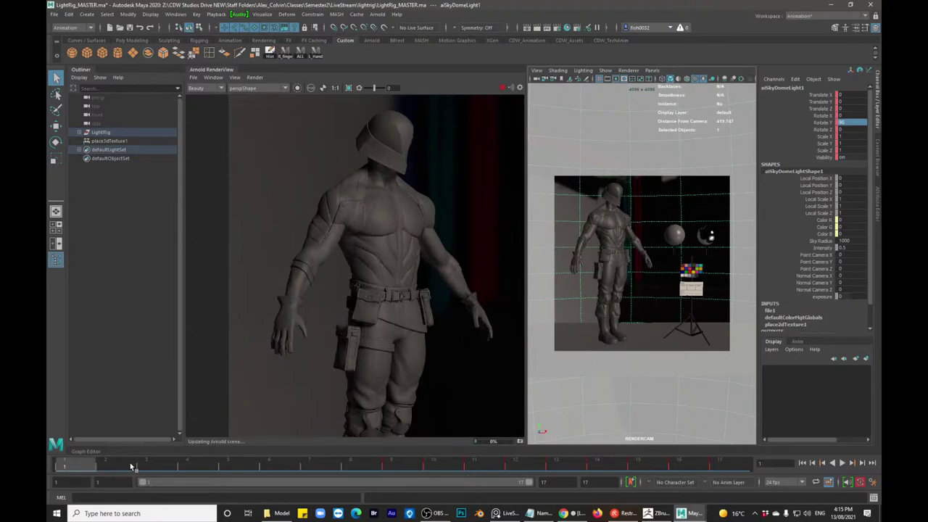
{"action": "left_click", "coordinate": [503, 88]}
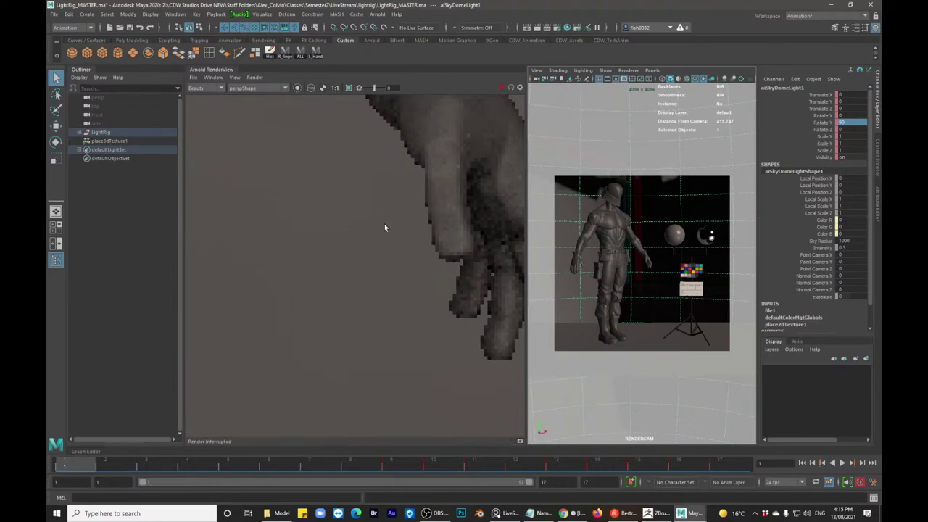
{"action": "left_click", "coordinate": [335, 87]}
{"action": "scroll", "coordinate": [393, 208], "scroll_direction": "down", "scroll_amount": 2}
{"action": "scroll", "coordinate": [405, 230], "scroll_direction": "down", "scroll_amount": 3}
{"action": "scroll", "coordinate": [406, 222], "scroll_direction": "down", "scroll_amount": 5}
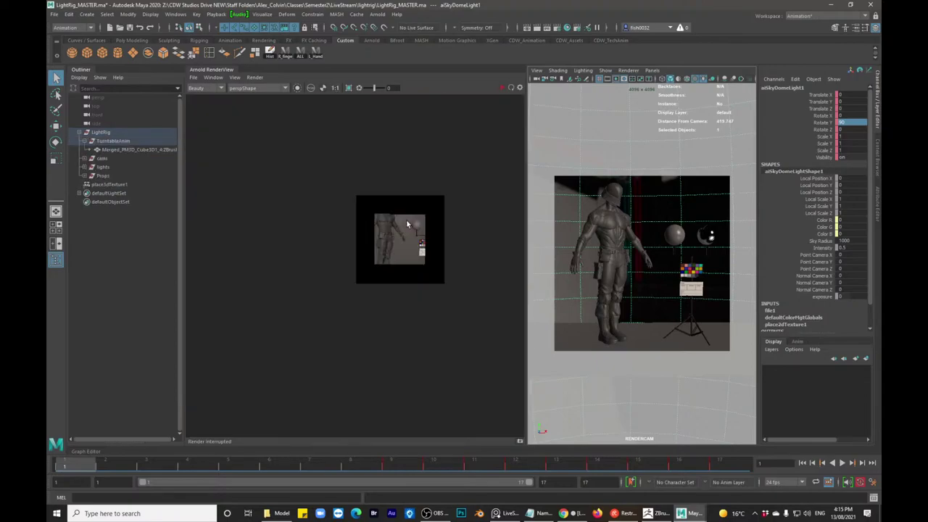
{"action": "scroll", "coordinate": [408, 219], "scroll_direction": "down", "scroll_amount": 1}
{"action": "scroll", "coordinate": [443, 197], "scroll_direction": "up", "scroll_amount": 1}
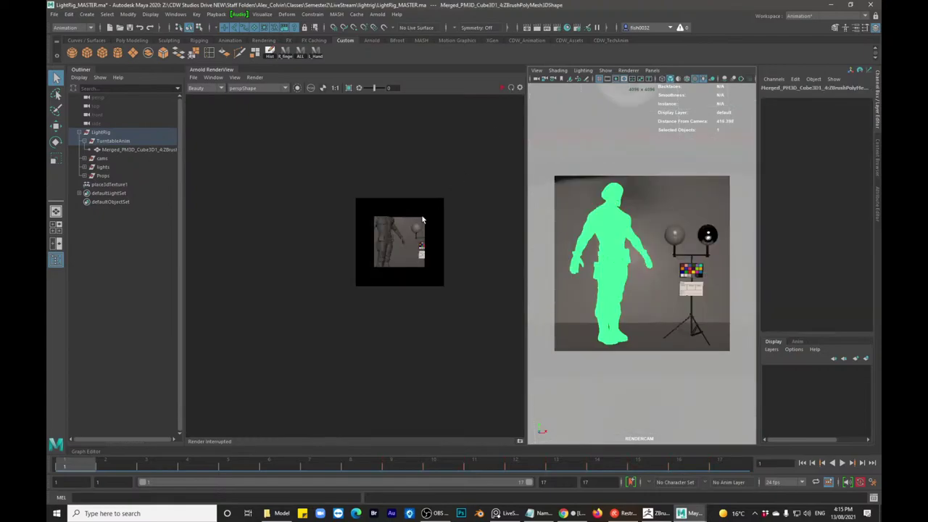
{"action": "scroll", "coordinate": [421, 217], "scroll_direction": "up", "scroll_amount": 1}
{"action": "scroll", "coordinate": [420, 217], "scroll_direction": "up", "scroll_amount": 1}
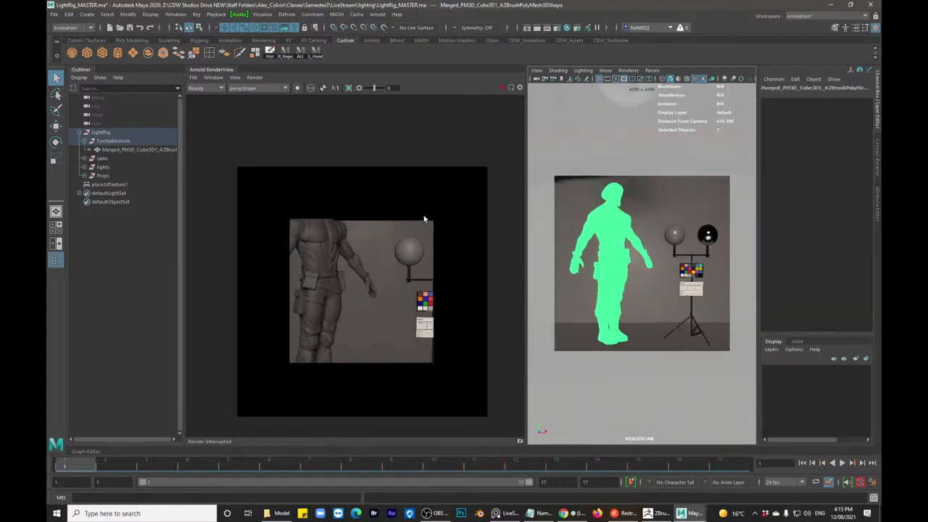
Step: Glance at the System render settings, close them, and dock the Arnold RenderView on the left
{"action": "left_click", "coordinate": [557, 31]}
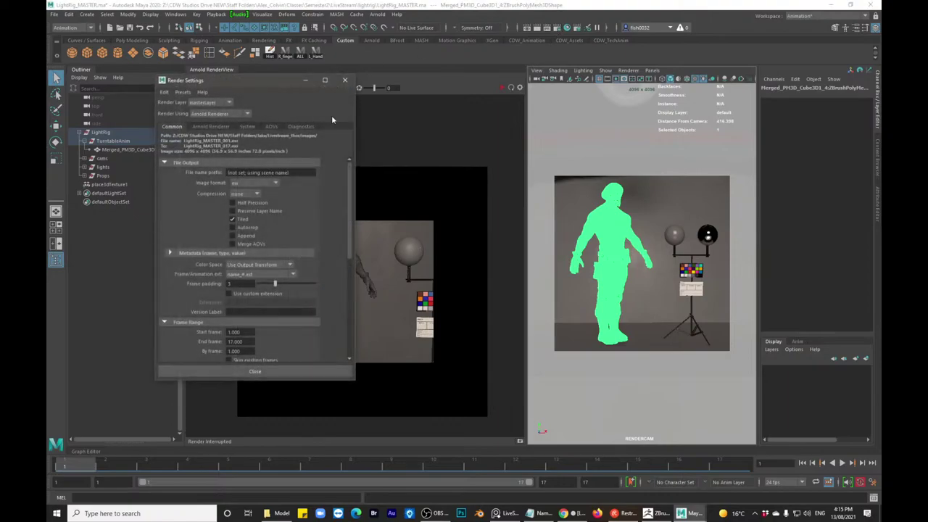
{"action": "left_click", "coordinate": [247, 126]}
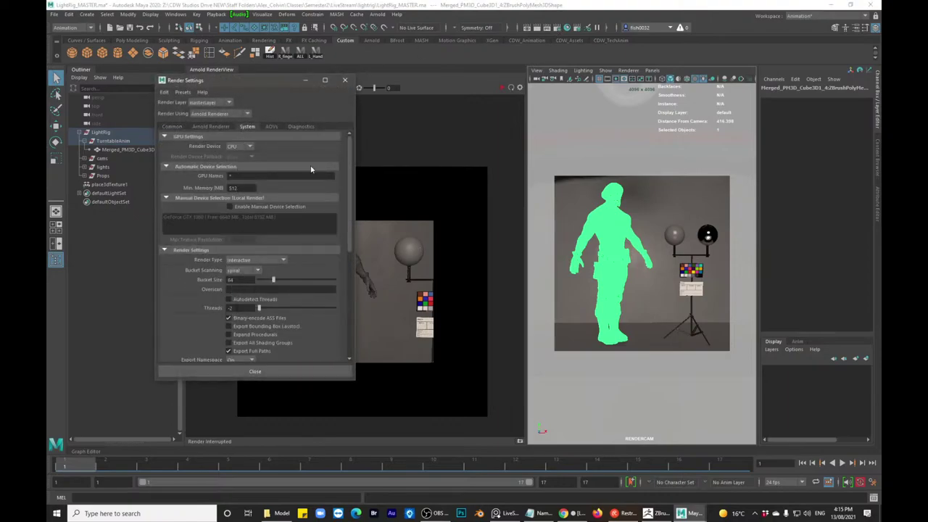
{"action": "left_click", "coordinate": [345, 80]}
{"action": "left_click_drag", "start_coordinate": [214, 75], "coordinate": [89, 77]}
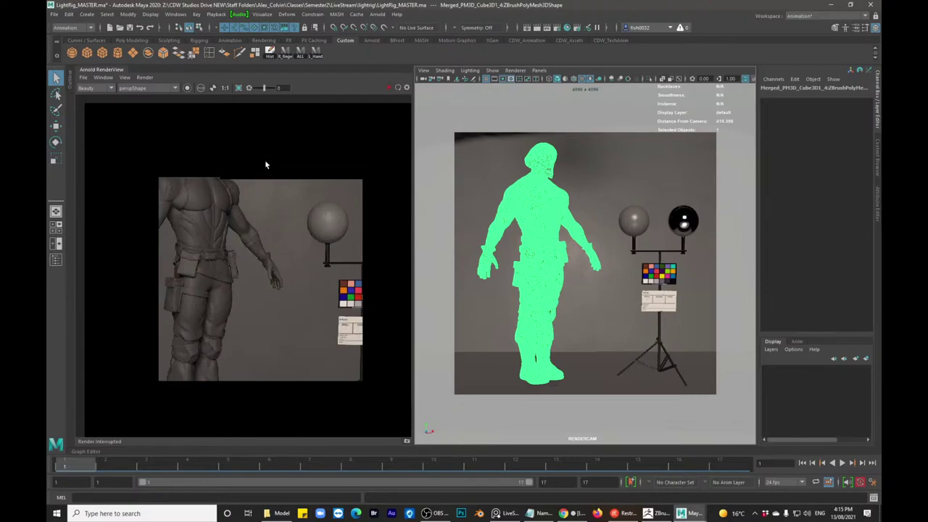
Step: Run an interactive Arnold render at frame 2, then stop it
{"action": "left_click", "coordinate": [388, 88]}
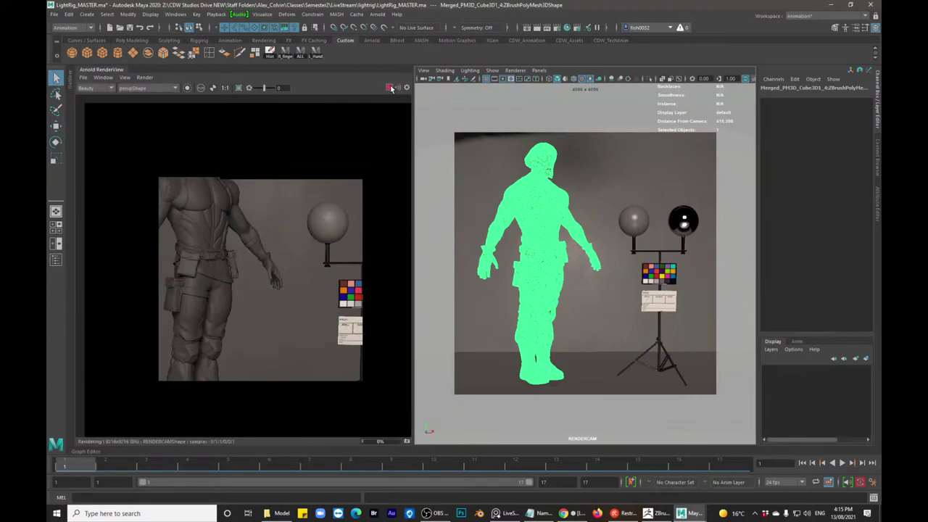
{"action": "left_click", "coordinate": [145, 77]}
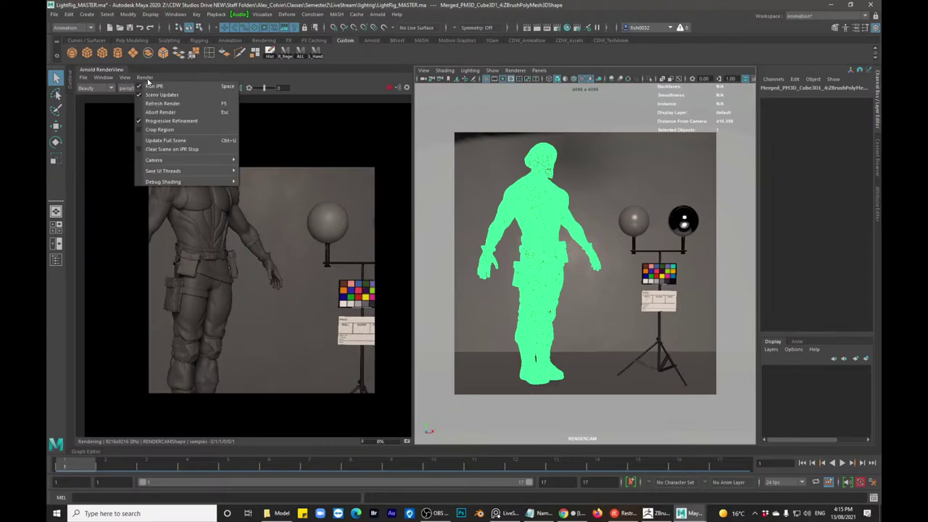
{"action": "left_click", "coordinate": [254, 74]}
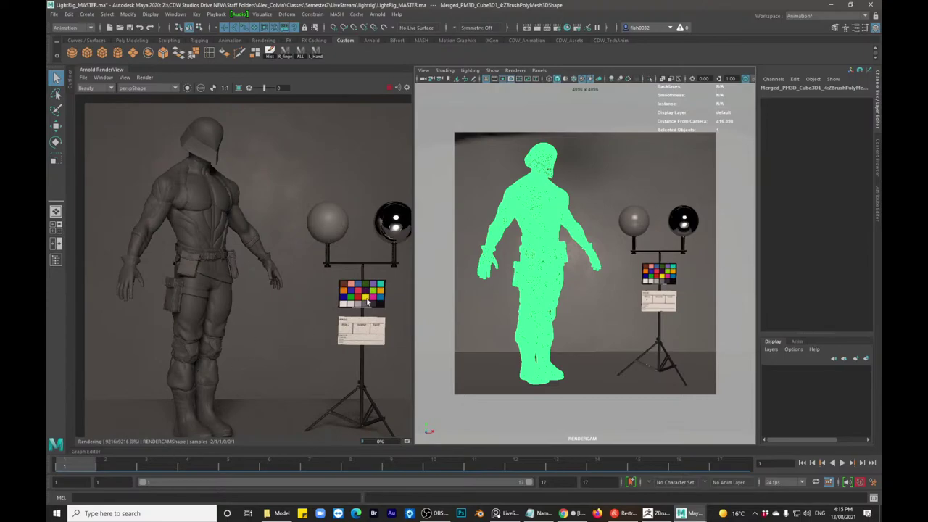
{"action": "left_click", "coordinate": [111, 467]}
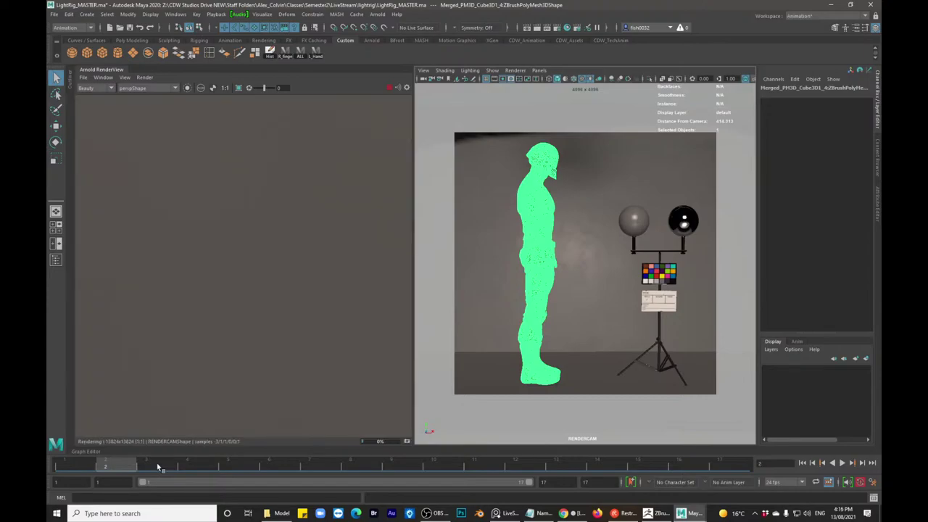
{"action": "left_click", "coordinate": [390, 88]}
Step: Set the RenderView test resolution to 100% and reopen Render Settings on the Common tab
{"action": "left_click", "coordinate": [124, 77]}
{"action": "mouse_move", "coordinate": [181, 159]}
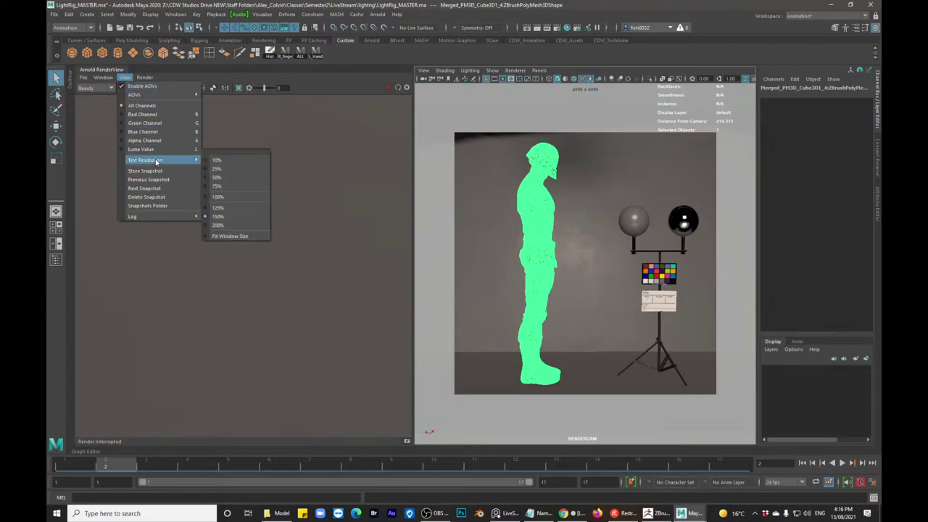
{"action": "left_click", "coordinate": [216, 197]}
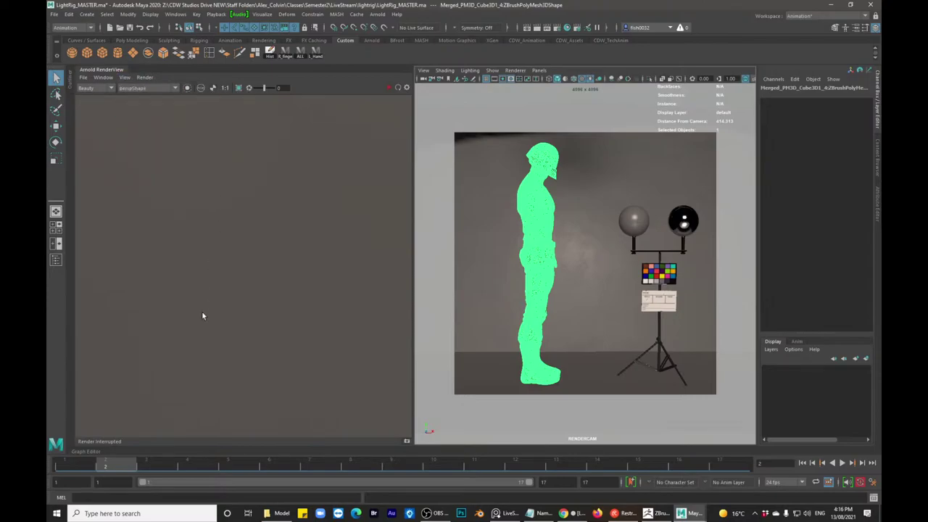
{"action": "left_click", "coordinate": [561, 27]}
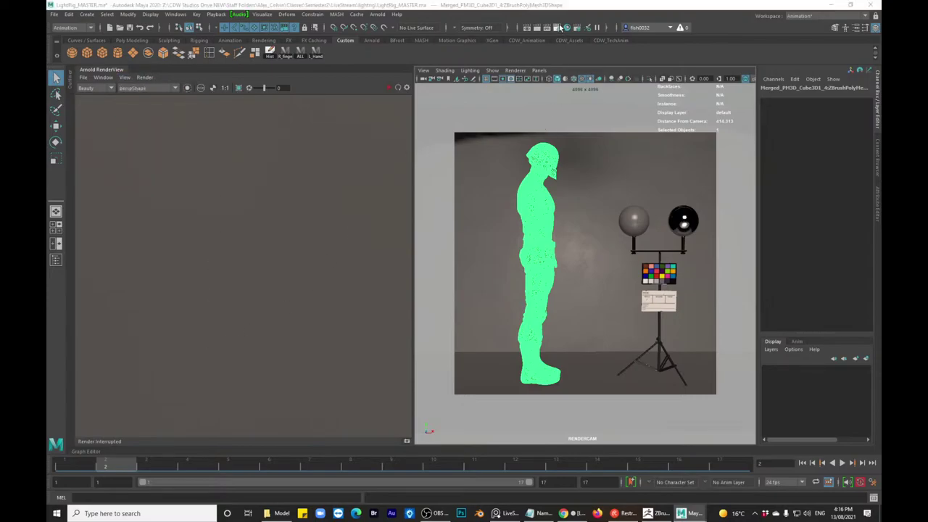
{"action": "left_click", "coordinate": [172, 127]}
Step: Choose the 1k_Square image size preset and start a 1024×1024 Arnold render
{"action": "scroll", "coordinate": [240, 272], "scroll_direction": "down", "scroll_amount": 5}
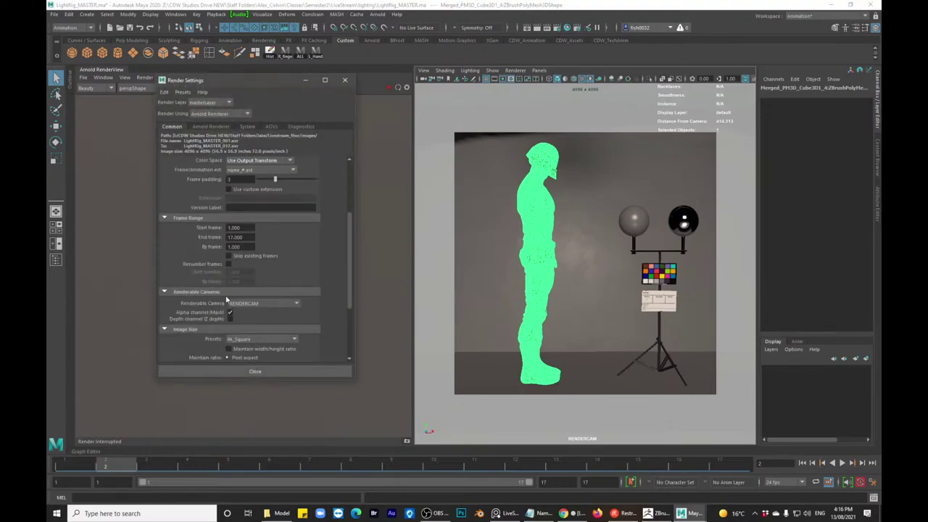
{"action": "left_click", "coordinate": [247, 339]}
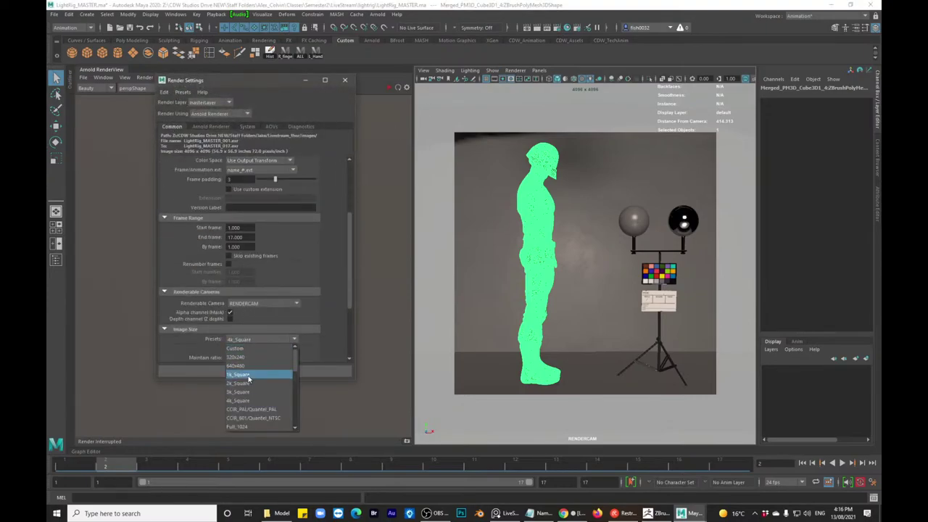
{"action": "left_click", "coordinate": [249, 375]}
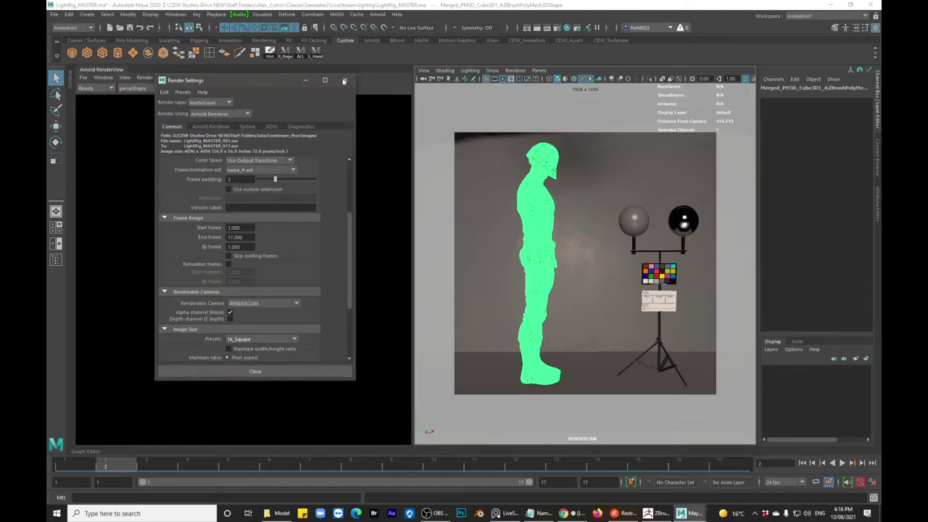
{"action": "left_click", "coordinate": [345, 80]}
{"action": "left_click", "coordinate": [398, 87]}
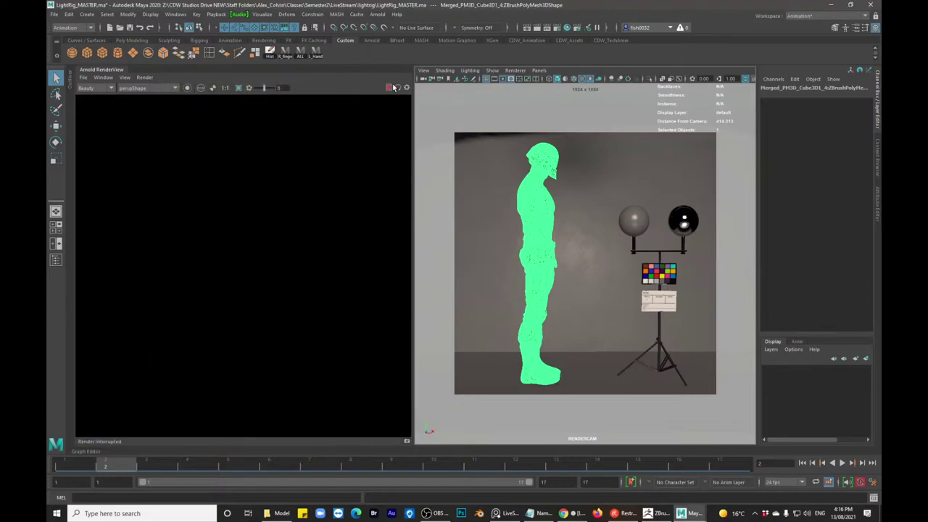
{"action": "scroll", "coordinate": [344, 211], "scroll_direction": "down", "scroll_amount": 3}
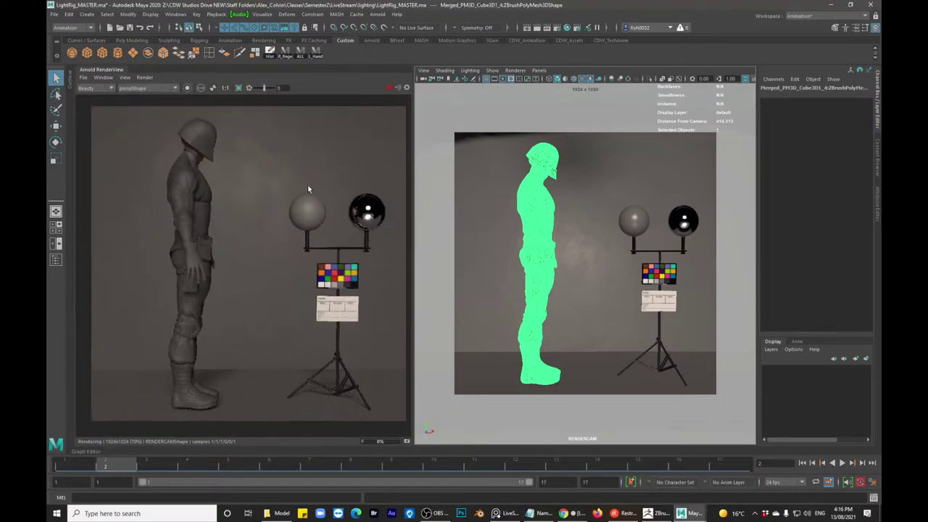
Step: Step the Time Slider through frames 3 to 17, letting Arnold re-render each, then return to 16
{"action": "left_click", "coordinate": [164, 465]}
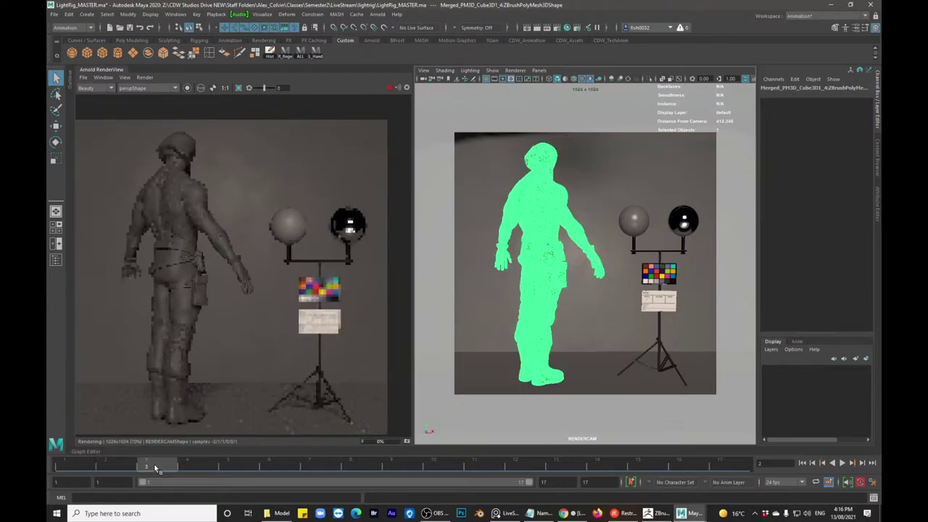
{"action": "left_click", "coordinate": [196, 463]}
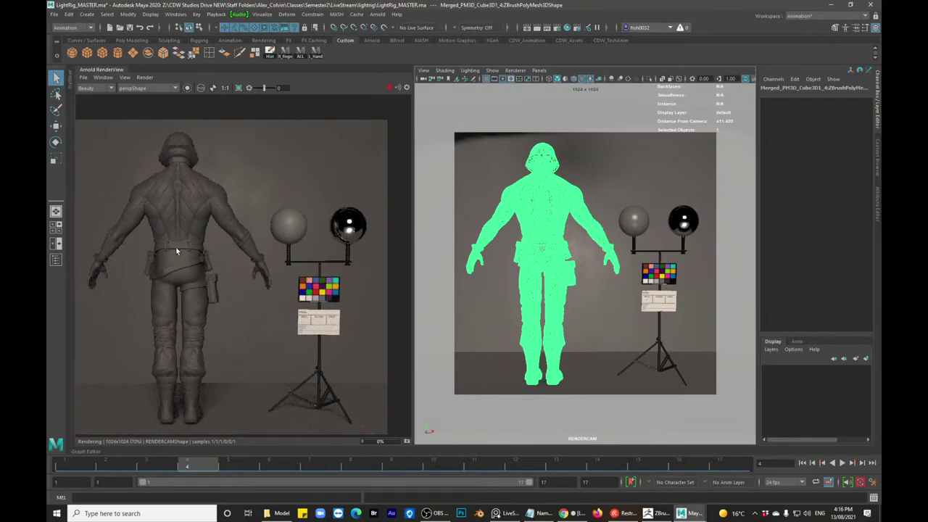
{"action": "left_click", "coordinate": [242, 463]}
{"action": "left_click", "coordinate": [280, 461]}
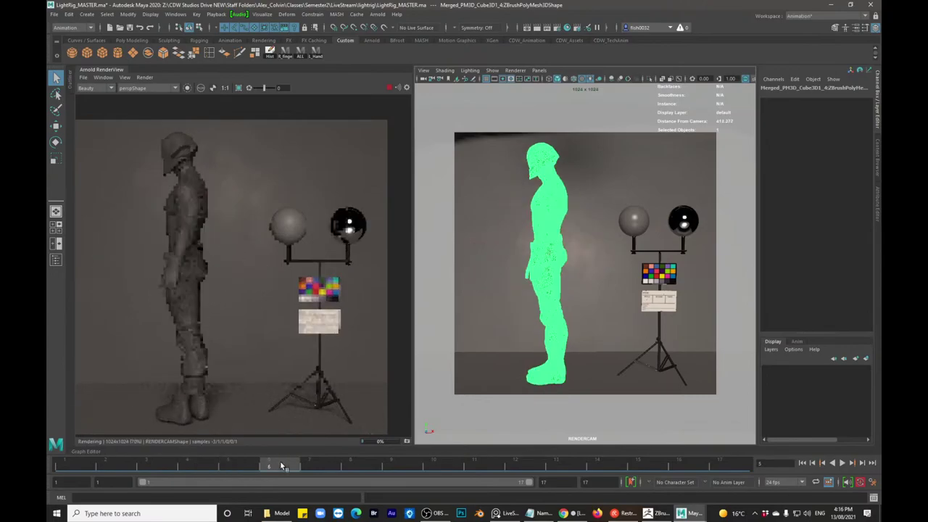
{"action": "left_click", "coordinate": [306, 465]}
{"action": "left_click", "coordinate": [360, 465]}
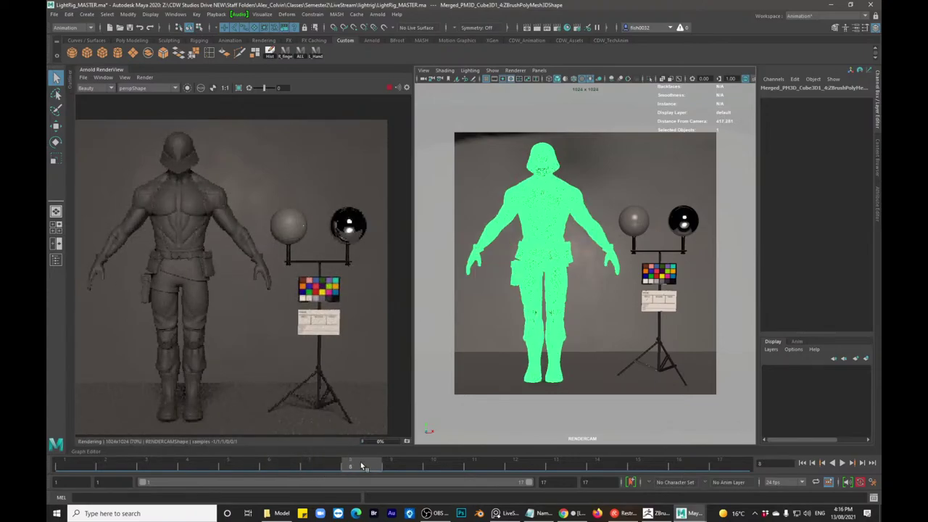
{"action": "left_click", "coordinate": [403, 465]}
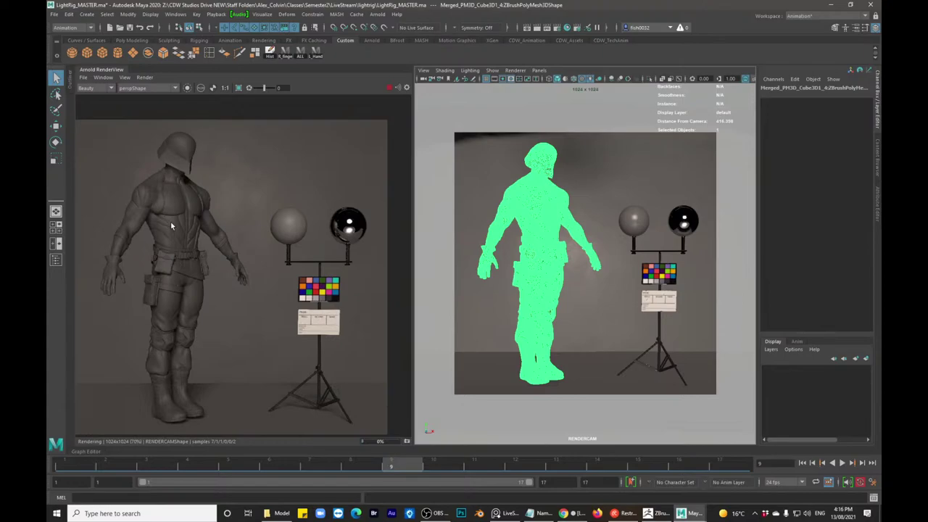
{"action": "left_click", "coordinate": [434, 468]}
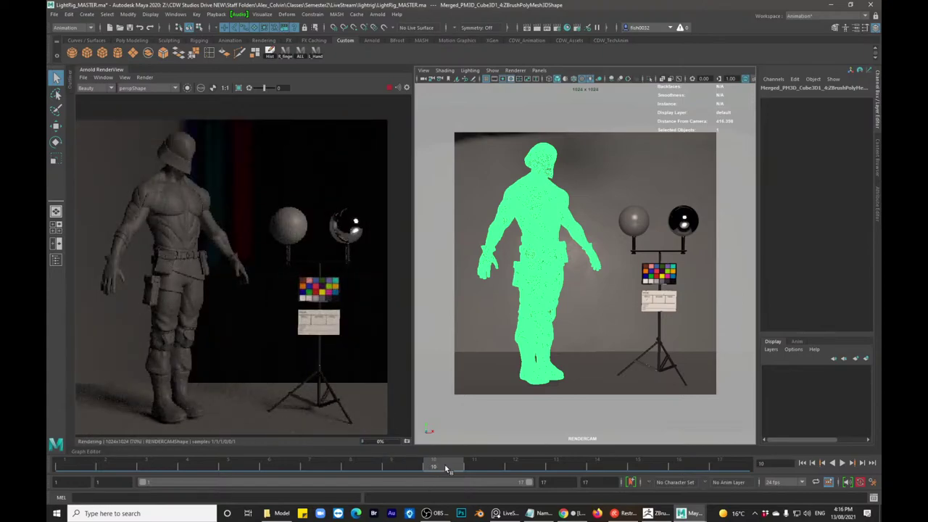
{"action": "left_click", "coordinate": [485, 467]}
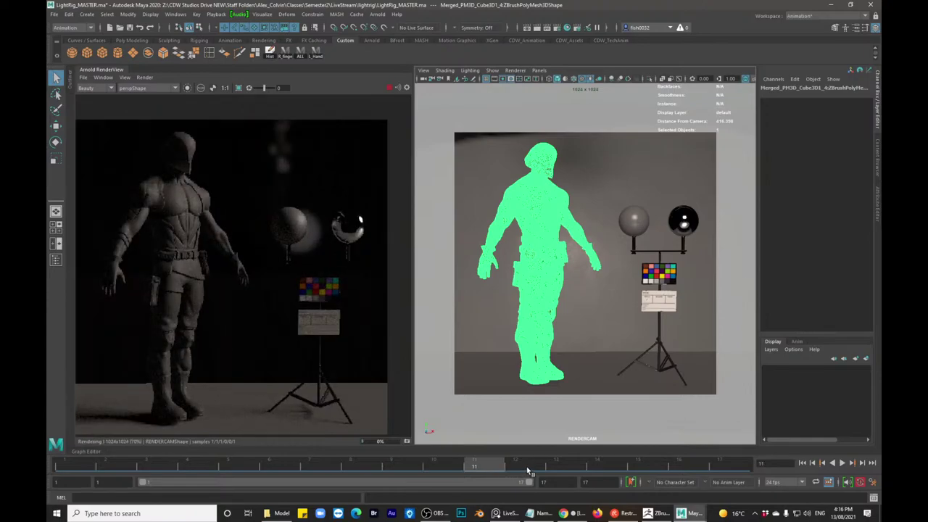
{"action": "left_click", "coordinate": [516, 467]}
{"action": "left_click", "coordinate": [556, 467]}
{"action": "left_click", "coordinate": [597, 464]}
{"action": "left_click", "coordinate": [638, 464]}
{"action": "left_click", "coordinate": [679, 464]}
{"action": "left_click", "coordinate": [691, 459]}
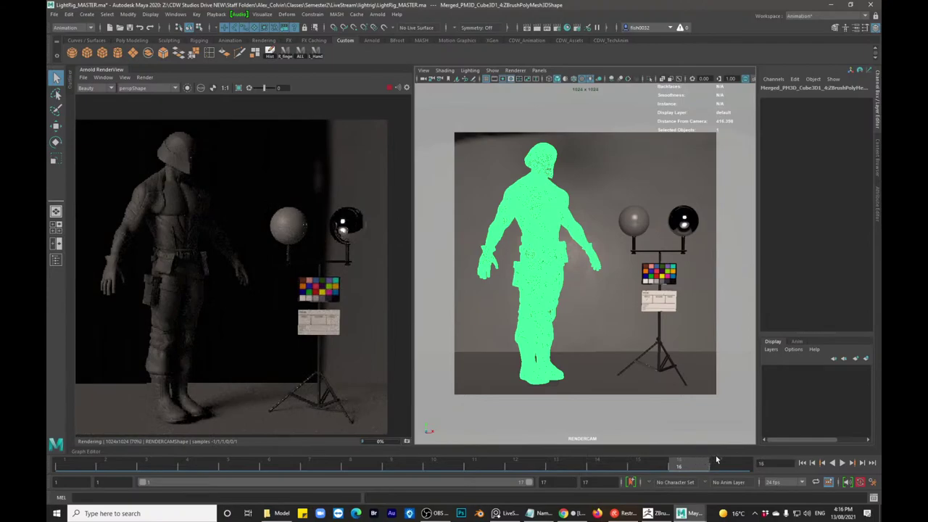
{"action": "left_click", "coordinate": [722, 465]}
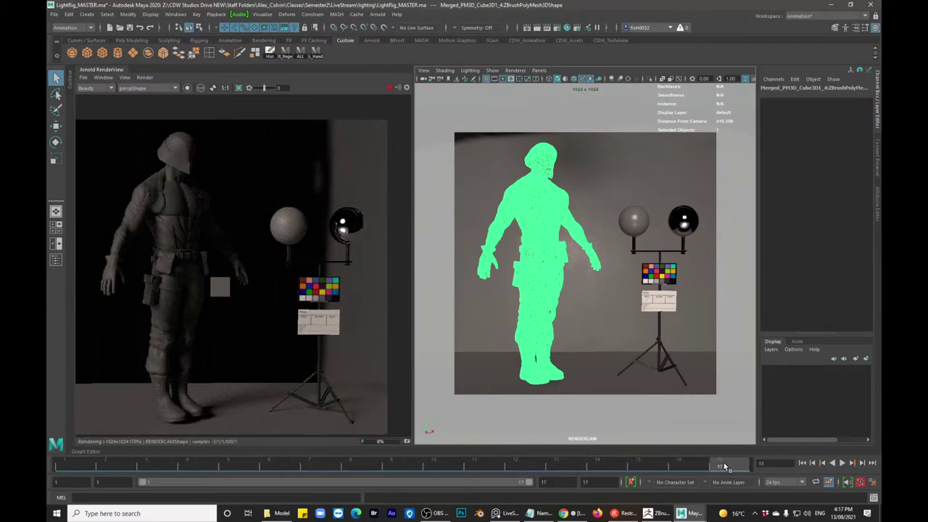
{"action": "left_click", "coordinate": [679, 464]}
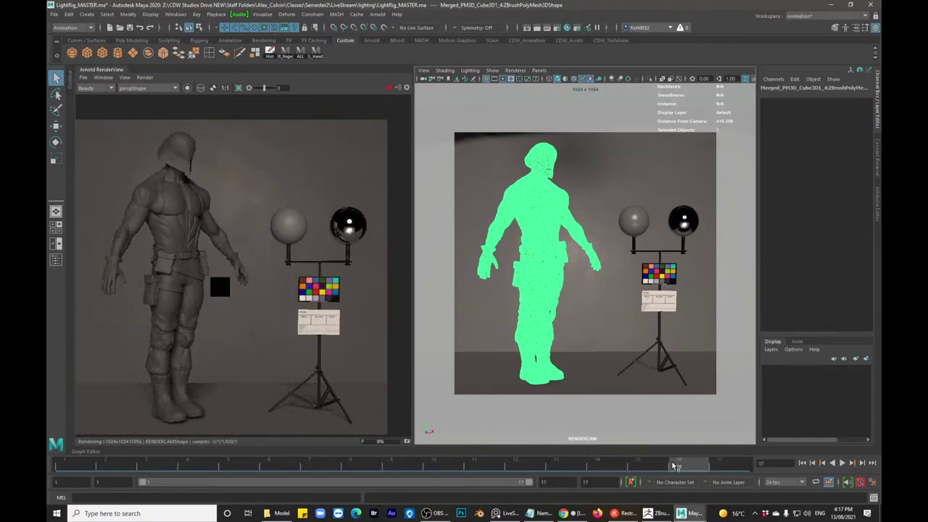
Step: Scrub from frame 15 back to frame 4 to render the soldier from behind
{"action": "scroll", "coordinate": [183, 161], "scroll_direction": "up", "scroll_amount": 5}
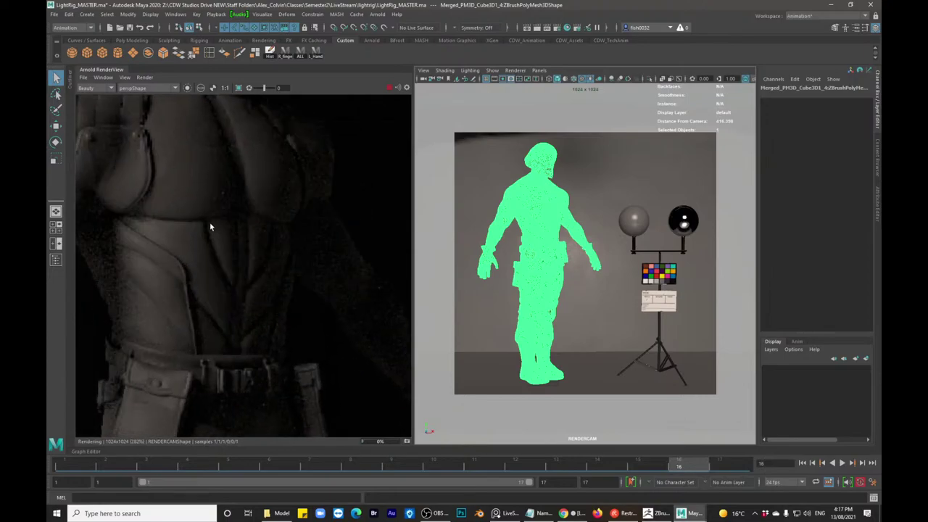
{"action": "scroll", "coordinate": [226, 261], "scroll_direction": "down", "scroll_amount": 3}
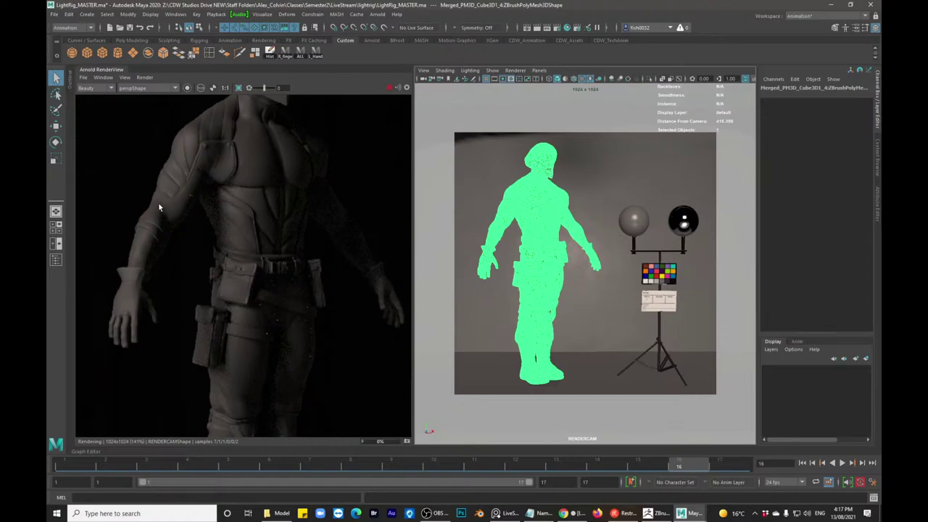
{"action": "scroll", "coordinate": [166, 210], "scroll_direction": "down", "scroll_amount": 2}
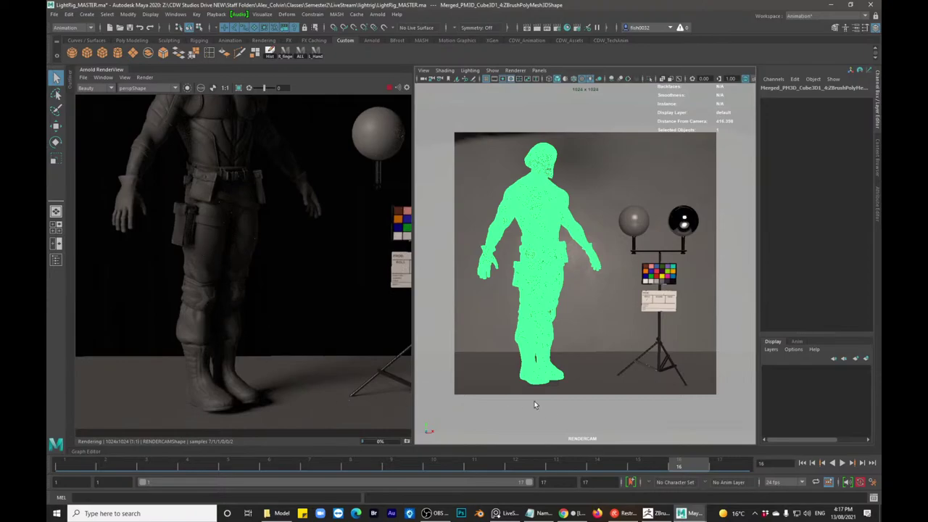
{"action": "left_click", "coordinate": [639, 465]}
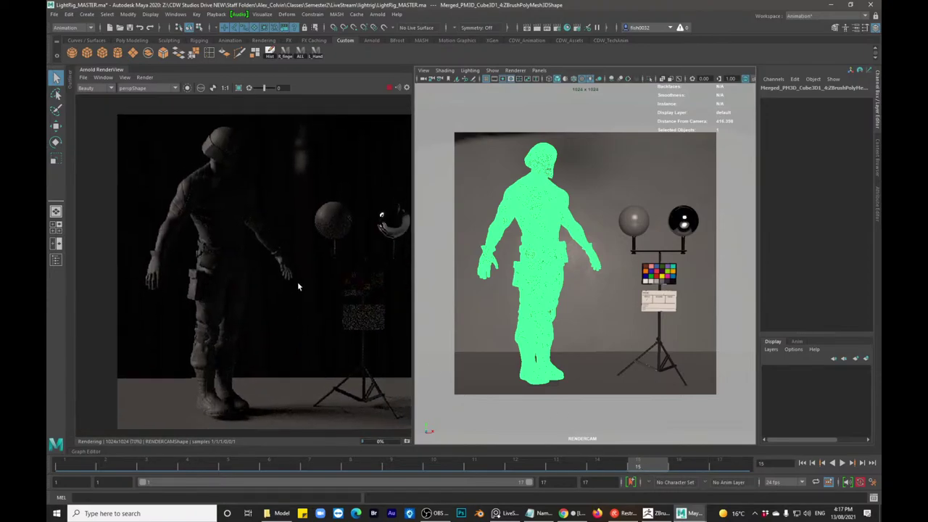
{"action": "left_click_drag", "start_coordinate": [613, 465], "coordinate": [215, 468]}
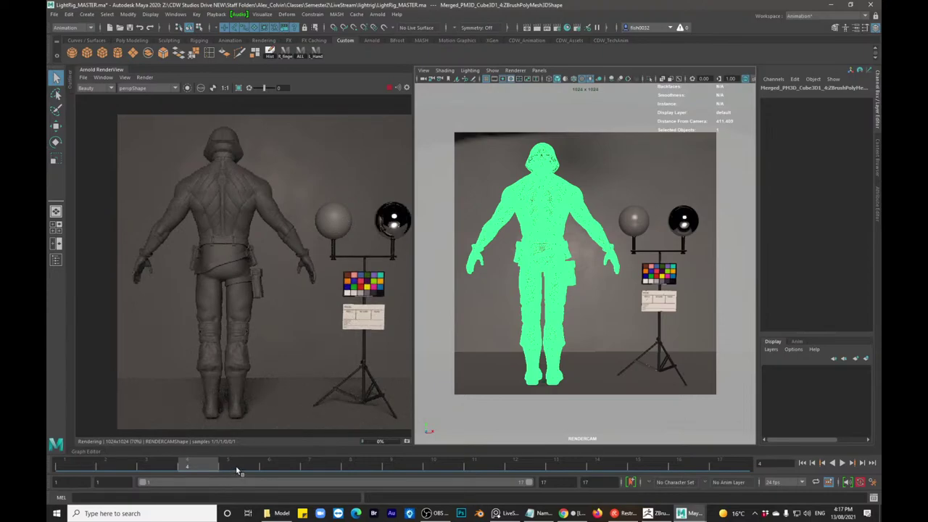
Step: Scrub through frames 1, 5 and 10, recentring the soldier in the render view
{"action": "left_click_drag", "start_coordinate": [239, 466], "coordinate": [103, 465]}
{"action": "middle_click_drag", "start_coordinate": [171, 221], "coordinate": [129, 217]}
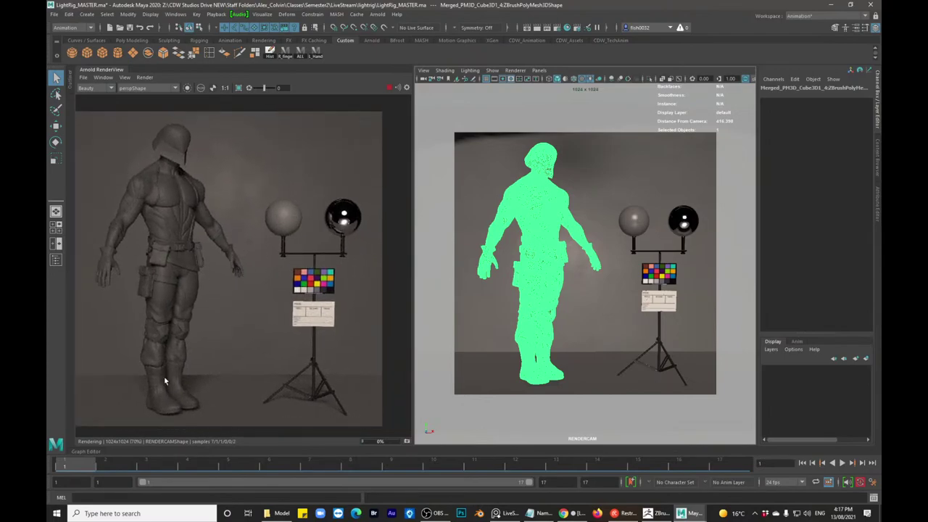
{"action": "left_click_drag", "start_coordinate": [131, 464], "coordinate": [351, 465]}
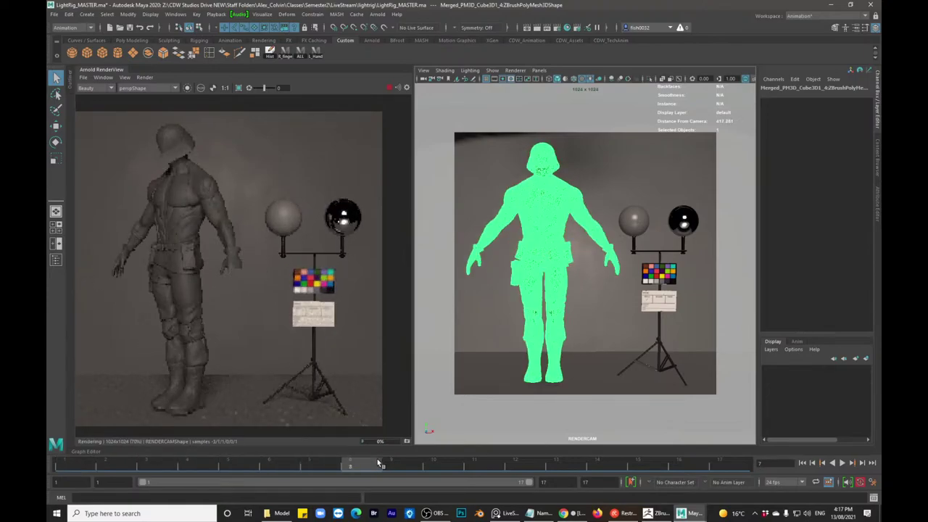
{"action": "left_click_drag", "start_coordinate": [423, 468], "coordinate": [448, 466]}
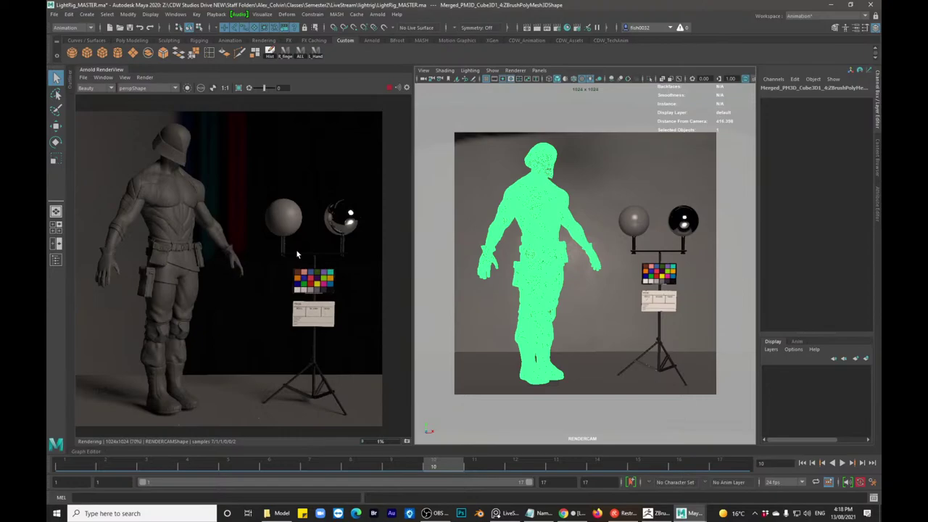
Step: Select aiSkyDomeLight1 and switch over to Google Chrome
{"action": "left_click", "coordinate": [597, 230]}
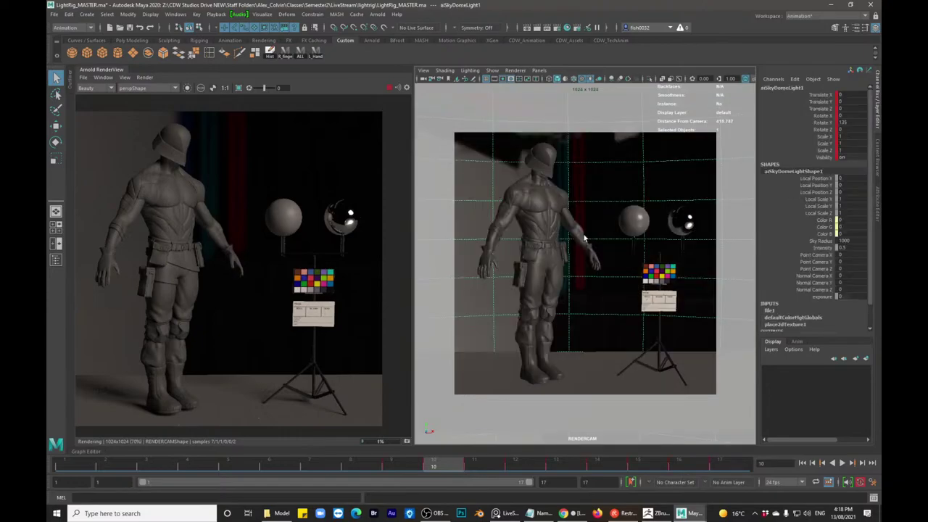
{"action": "key", "text": "alt+Tab"}
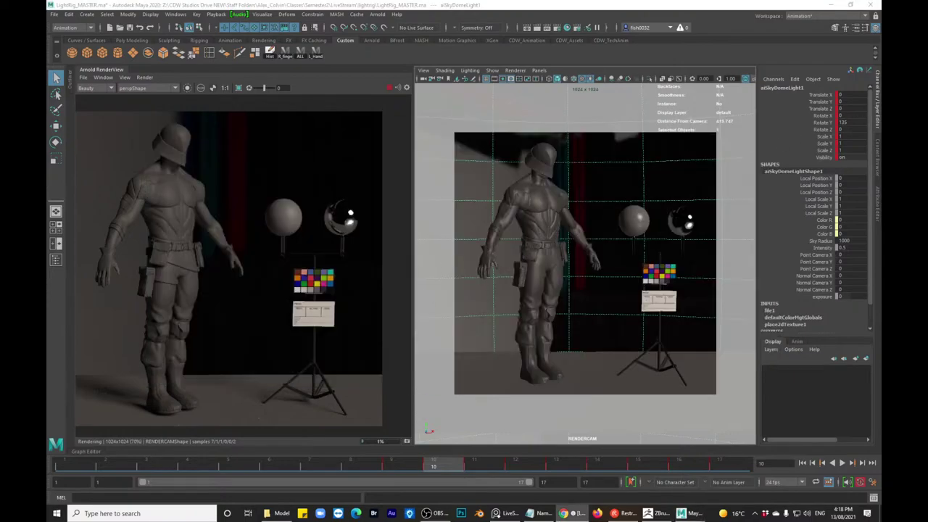
{"action": "key", "text": "alt+Tab"}
Step: Search 'hdri haven' in Chrome and open the Poly Haven site
{"action": "left_click_drag", "start_coordinate": [927, 148], "coordinate": [340, 62]}
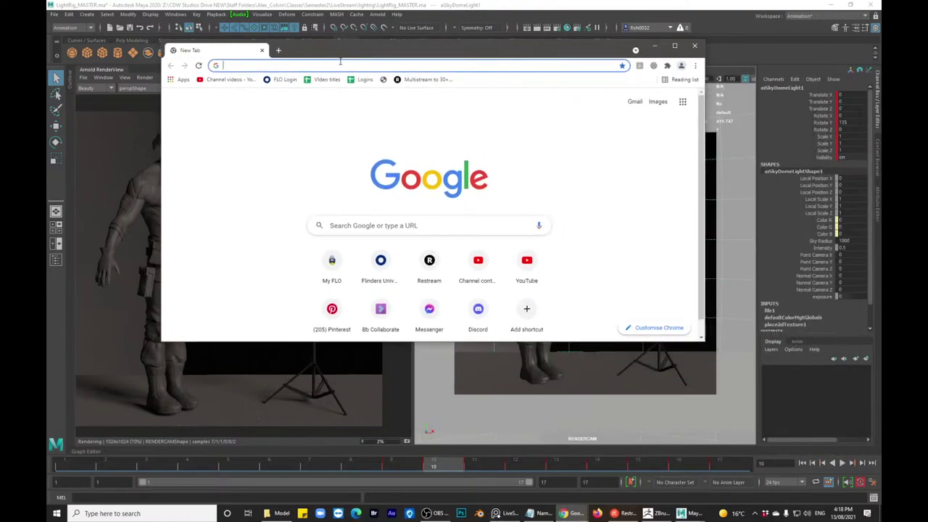
{"action": "type", "text": "h"}
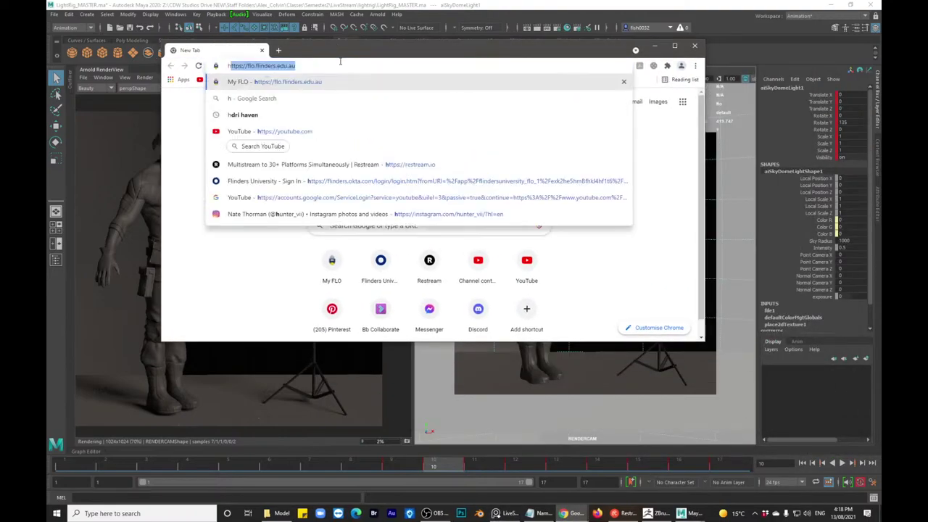
{"action": "type", "text": "dri h"}
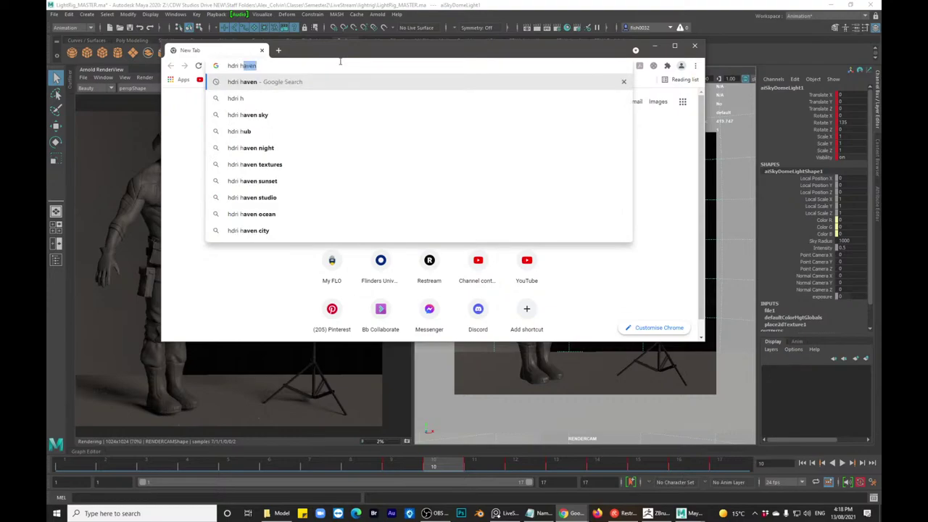
{"action": "type", "text": "aven"}
{"action": "key", "text": "Return"}
{"action": "left_click", "coordinate": [275, 171]}
Step: Browse Poly Haven's Studio HDRIs, then minimise the browser
{"action": "scroll", "coordinate": [339, 232], "scroll_direction": "down", "scroll_amount": 4}
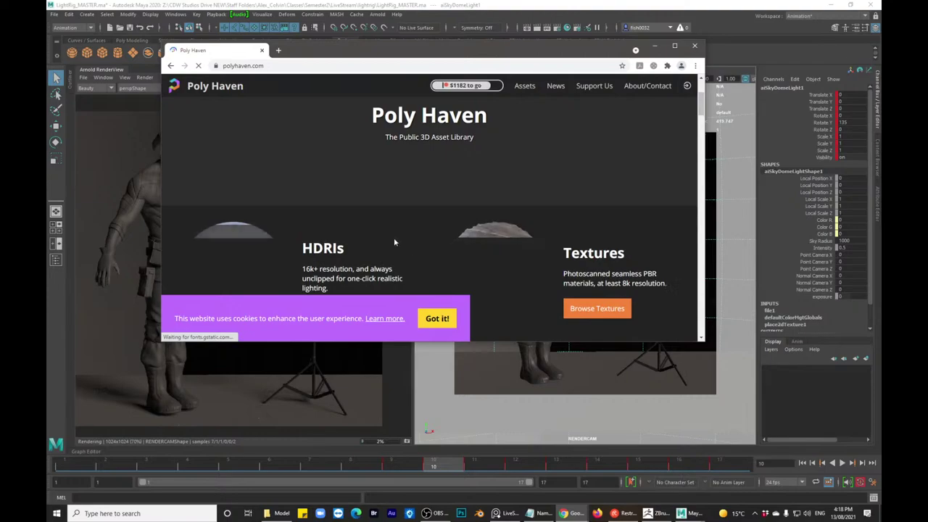
{"action": "left_click", "coordinate": [332, 227]}
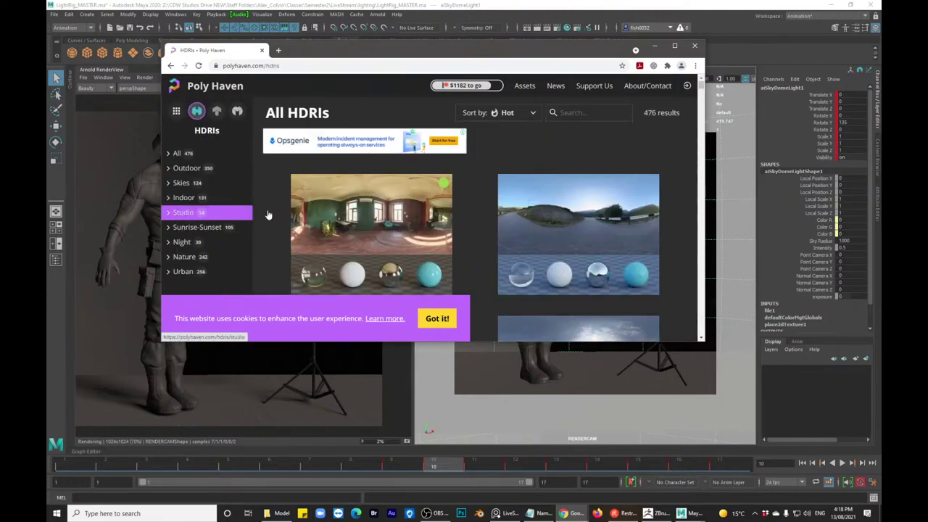
{"action": "left_click", "coordinate": [183, 212]}
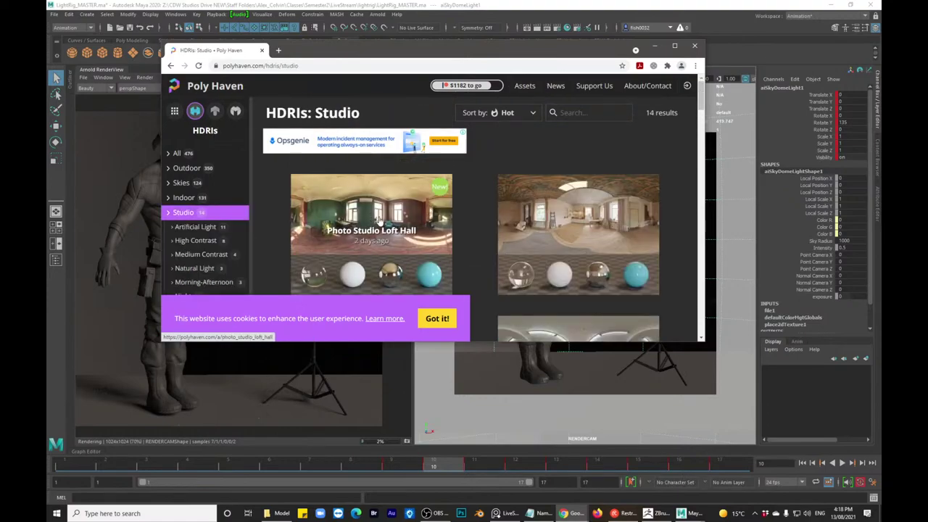
{"action": "scroll", "coordinate": [395, 223], "scroll_direction": "down", "scroll_amount": 2}
{"action": "scroll", "coordinate": [508, 232], "scroll_direction": "down", "scroll_amount": 3}
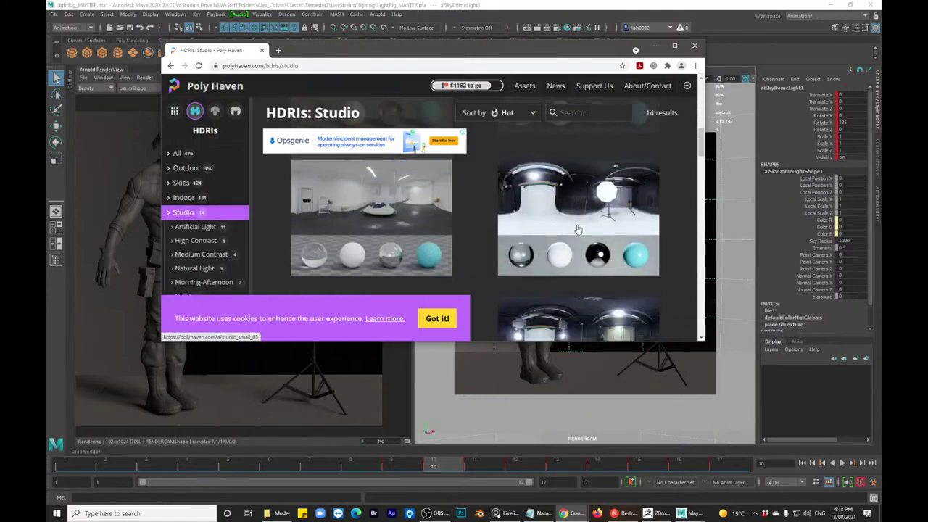
{"action": "scroll", "coordinate": [578, 229], "scroll_direction": "down", "scroll_amount": 4}
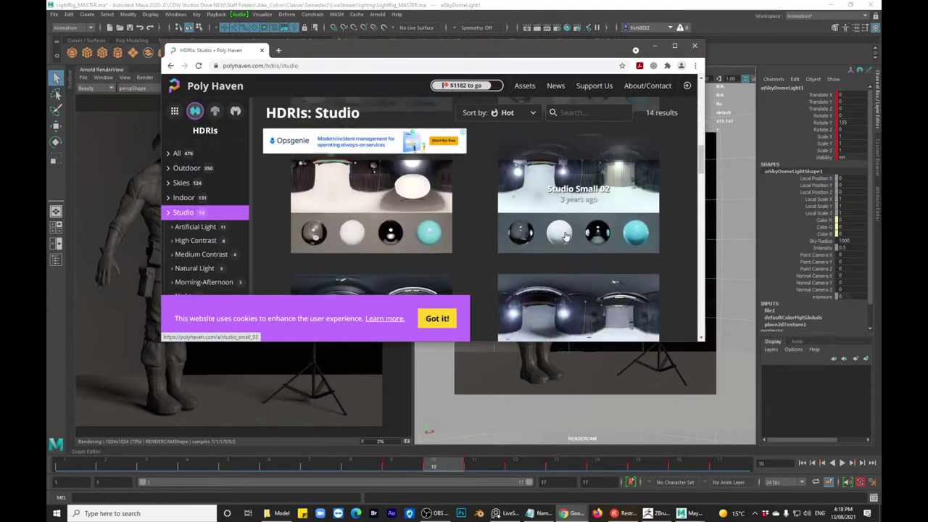
{"action": "scroll", "coordinate": [435, 225], "scroll_direction": "down", "scroll_amount": 5}
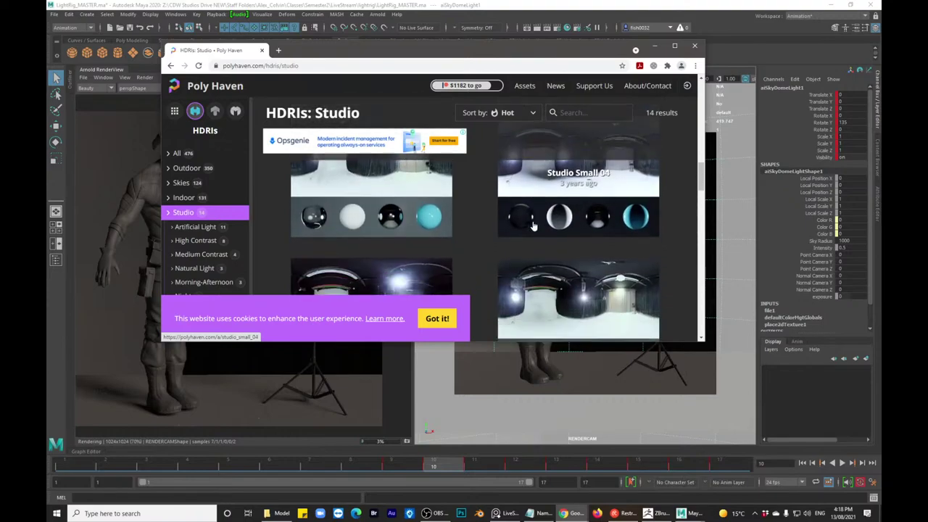
{"action": "scroll", "coordinate": [540, 211], "scroll_direction": "up", "scroll_amount": 3}
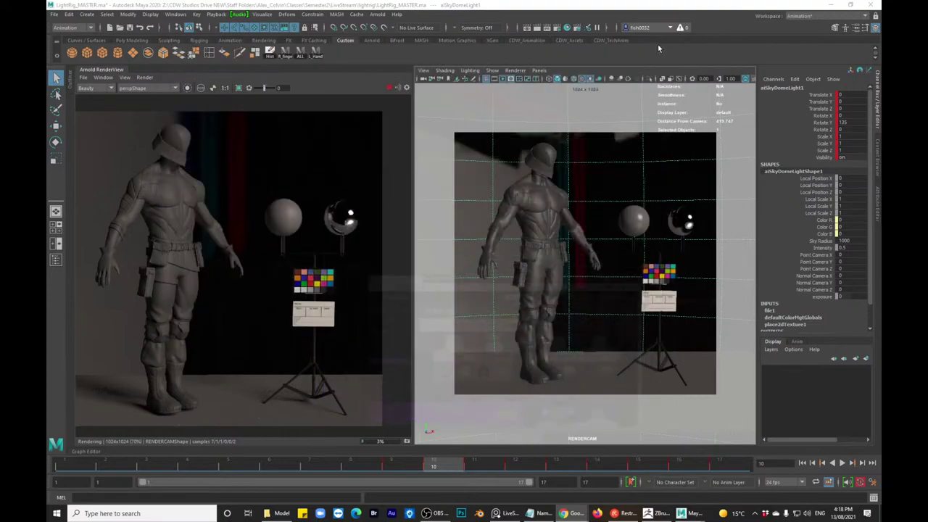
{"action": "left_click", "coordinate": [654, 45]}
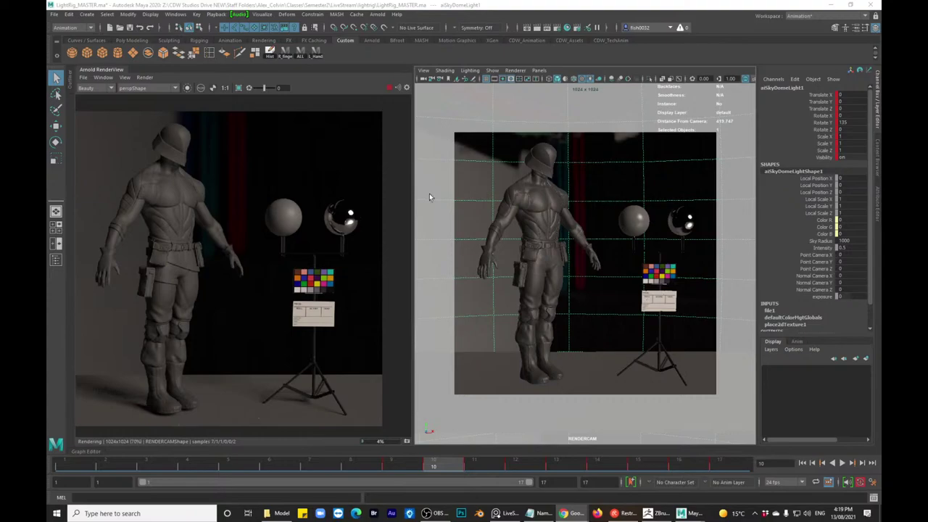
{"action": "scroll", "coordinate": [214, 205], "scroll_direction": "up", "scroll_amount": 5}
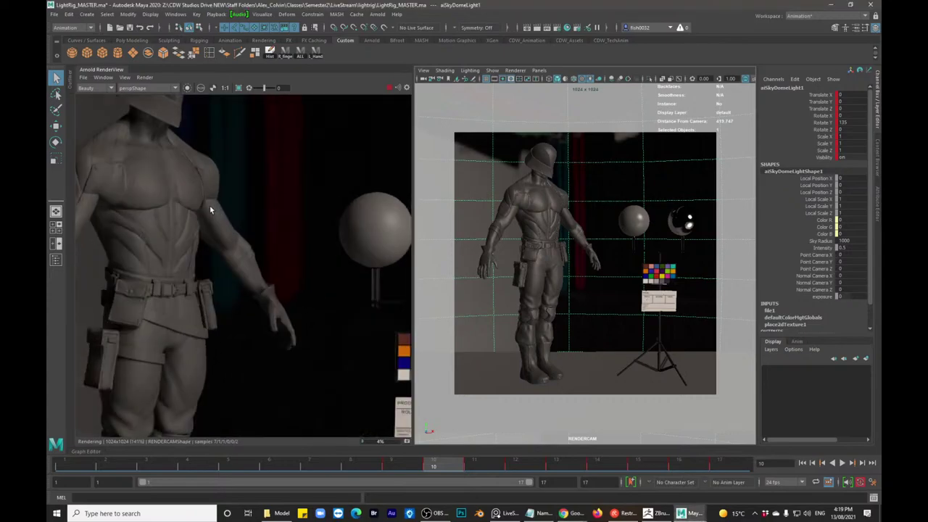
{"action": "scroll", "coordinate": [227, 195], "scroll_direction": "down", "scroll_amount": 3}
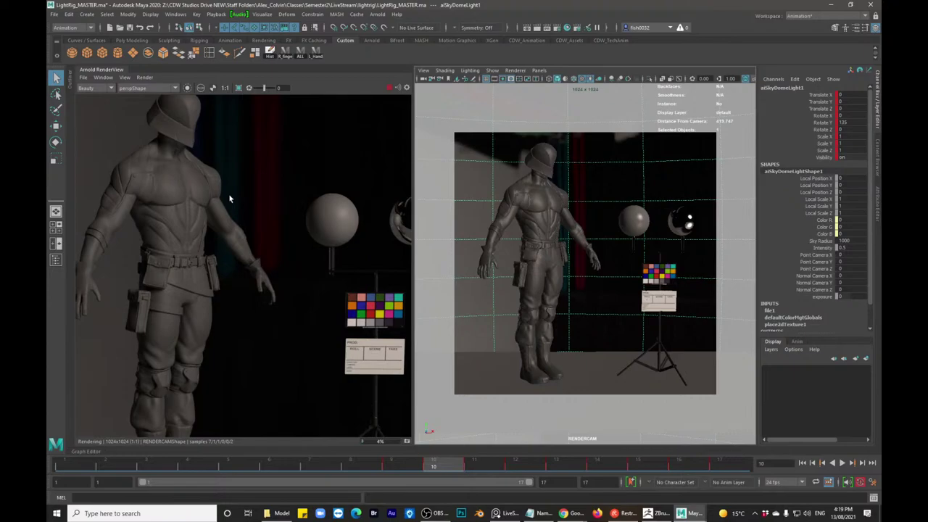
{"action": "scroll", "coordinate": [284, 179], "scroll_direction": "down", "scroll_amount": 2}
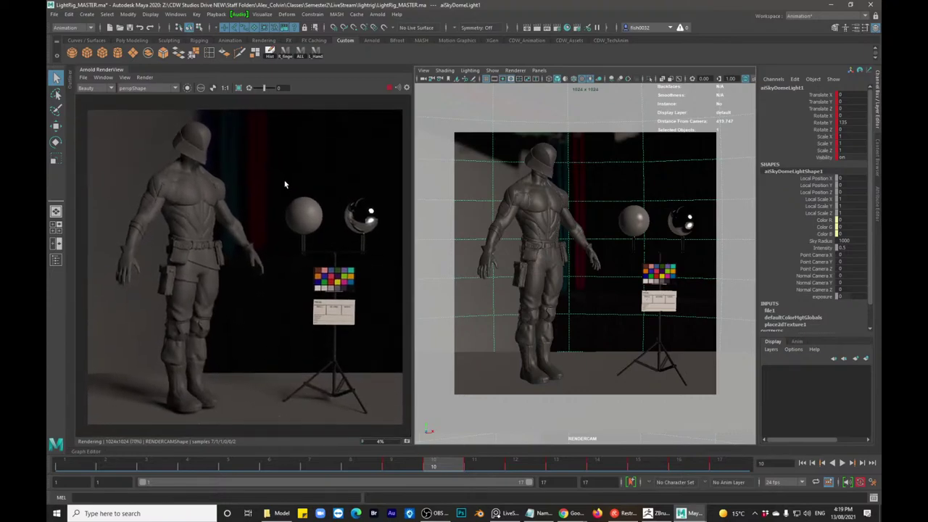
{"action": "middle_click_drag", "start_coordinate": [284, 184], "coordinate": [286, 176]}
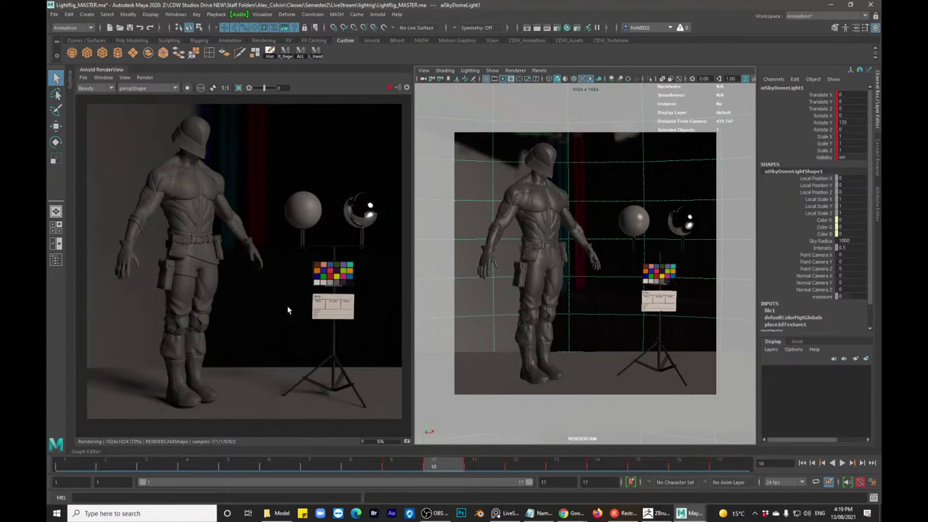
{"action": "left_click", "coordinate": [96, 458]}
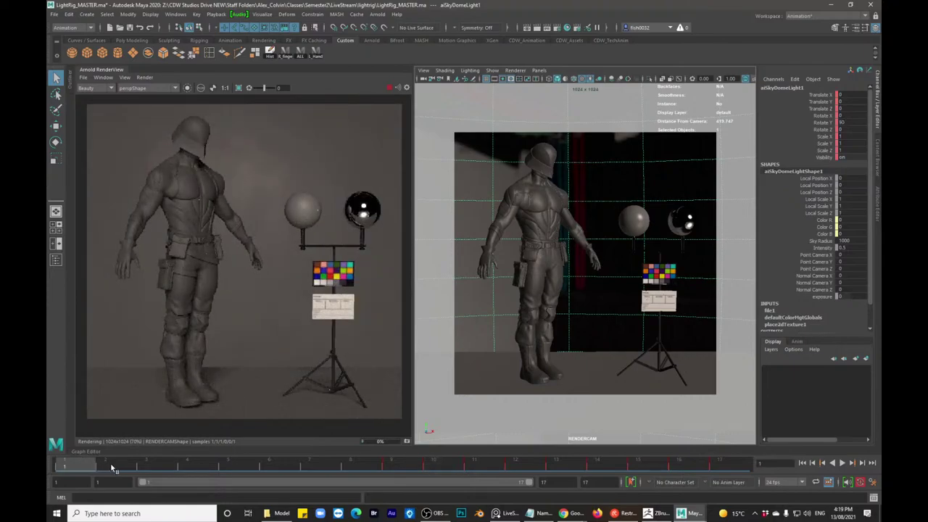
{"action": "left_click", "coordinate": [143, 469]}
{"action": "left_click_drag", "start_coordinate": [144, 470], "coordinate": [486, 464]}
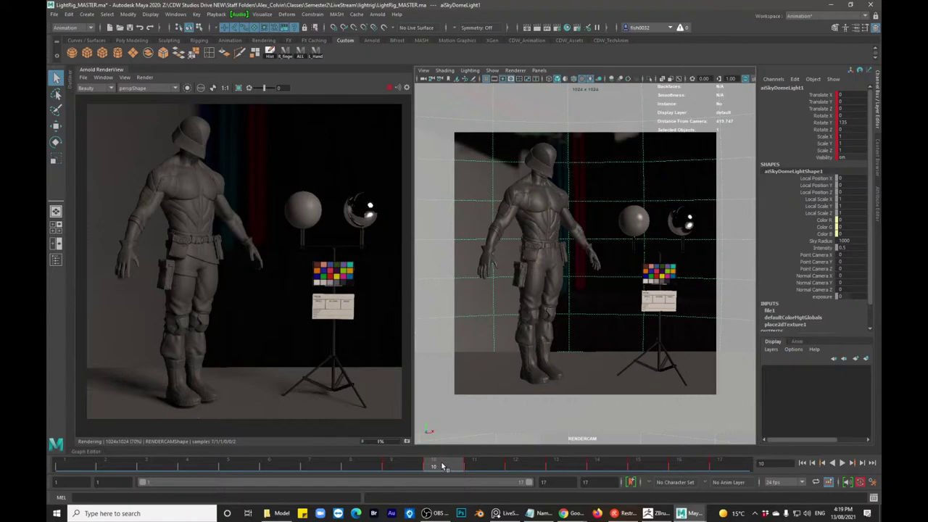
Step: Switch to ZBrush and turn the colour-painted soldier to inspect its side and back, then front
{"action": "key", "text": "alt+Tab"}
{"action": "key", "text": "alt+Tab"}
{"action": "key", "text": "alt+Tab"}
{"action": "key", "text": "alt+Tab"}
{"action": "key", "text": "alt+Tab"}
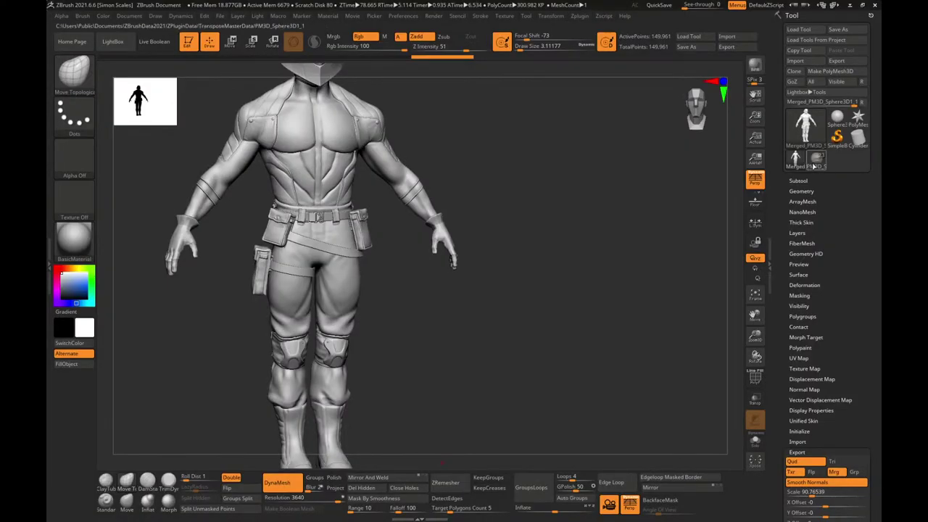
{"action": "left_click_drag", "start_coordinate": [469, 322], "coordinate": [476, 301]}
{"action": "mouse_move", "coordinate": [370, 356]}
{"action": "left_mouse_down"}
{"action": "mouse_move", "coordinate": [435, 355]}
{"action": "mouse_move", "coordinate": [353, 356]}
{"action": "mouse_move", "coordinate": [380, 343]}
{"action": "left_mouse_up"}
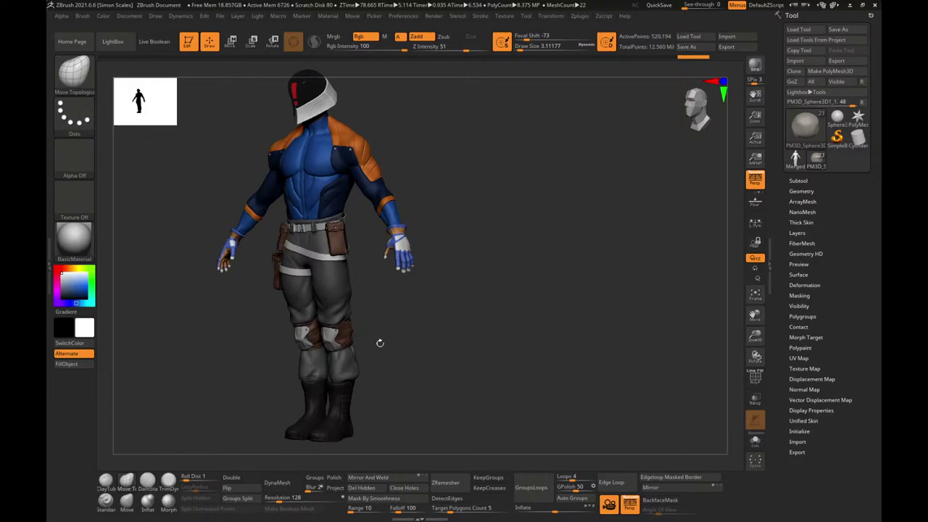
{"action": "left_click_drag", "start_coordinate": [380, 343], "coordinate": [469, 330]}
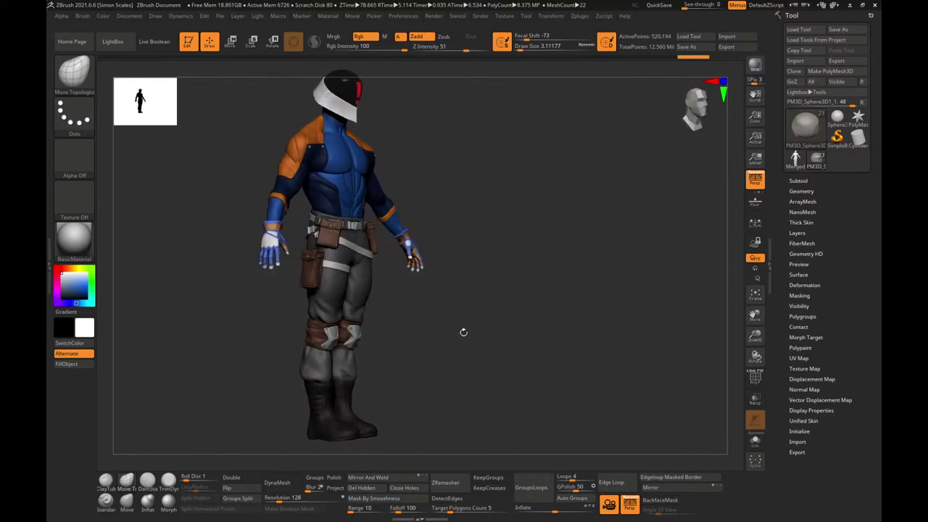
{"action": "left_click_drag", "start_coordinate": [450, 259], "coordinate": [465, 274]}
Step: Expand the soldier's subtool list, showing its seven separate subtools
{"action": "left_click", "coordinate": [824, 185]}
{"action": "mouse_move", "coordinate": [855, 205]}
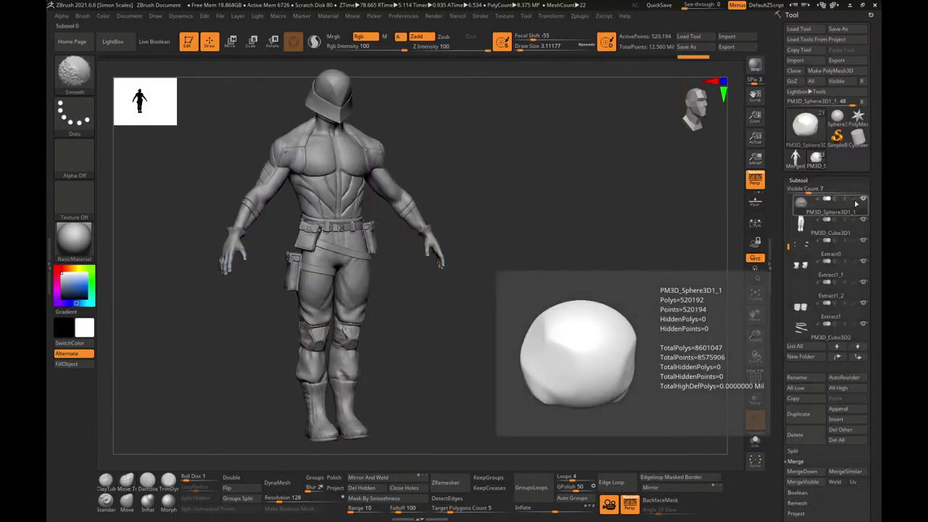
{"action": "left_click_drag", "start_coordinate": [518, 253], "coordinate": [523, 241]}
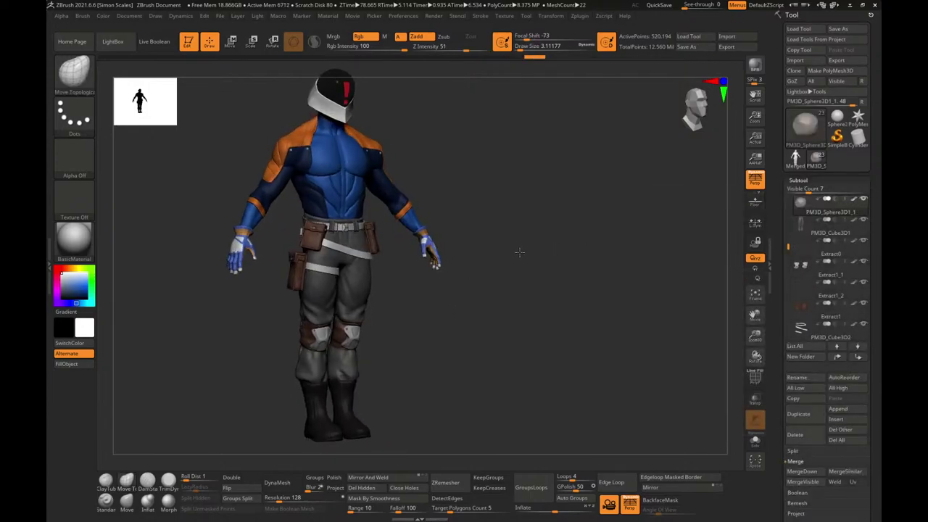